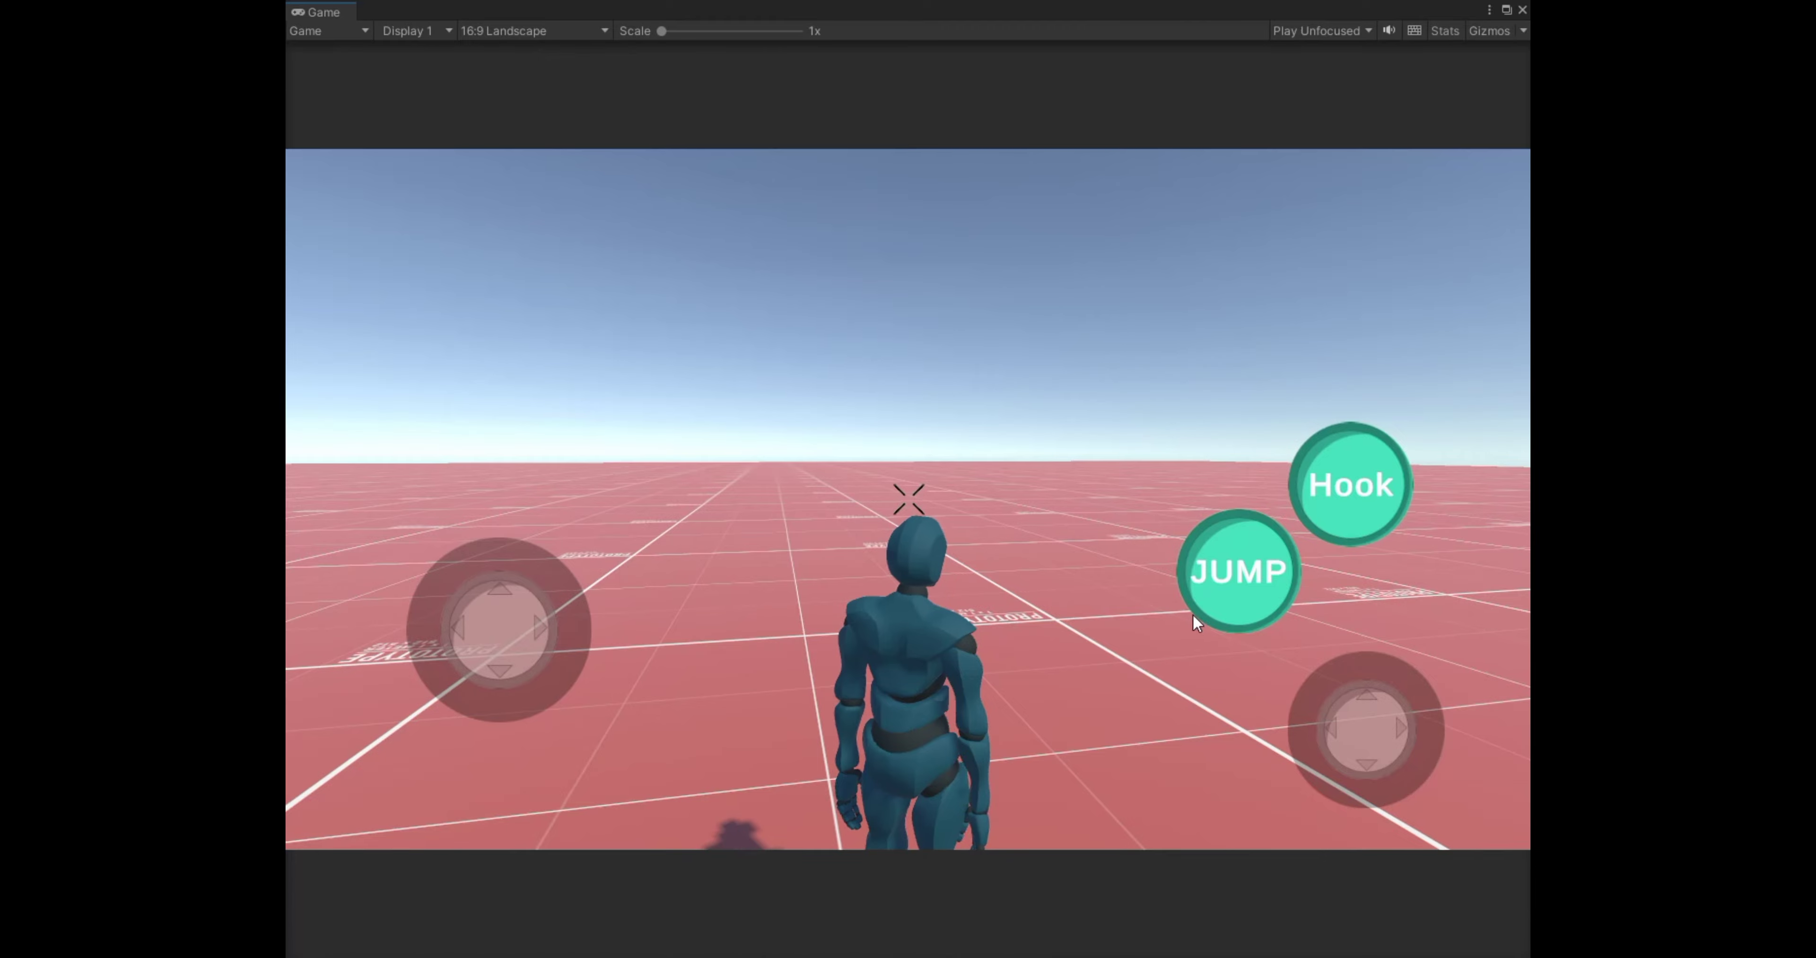
Test the grapple in Play mode by firing the hook, jumping, running forward and firing again.
left_click(1128, 647)
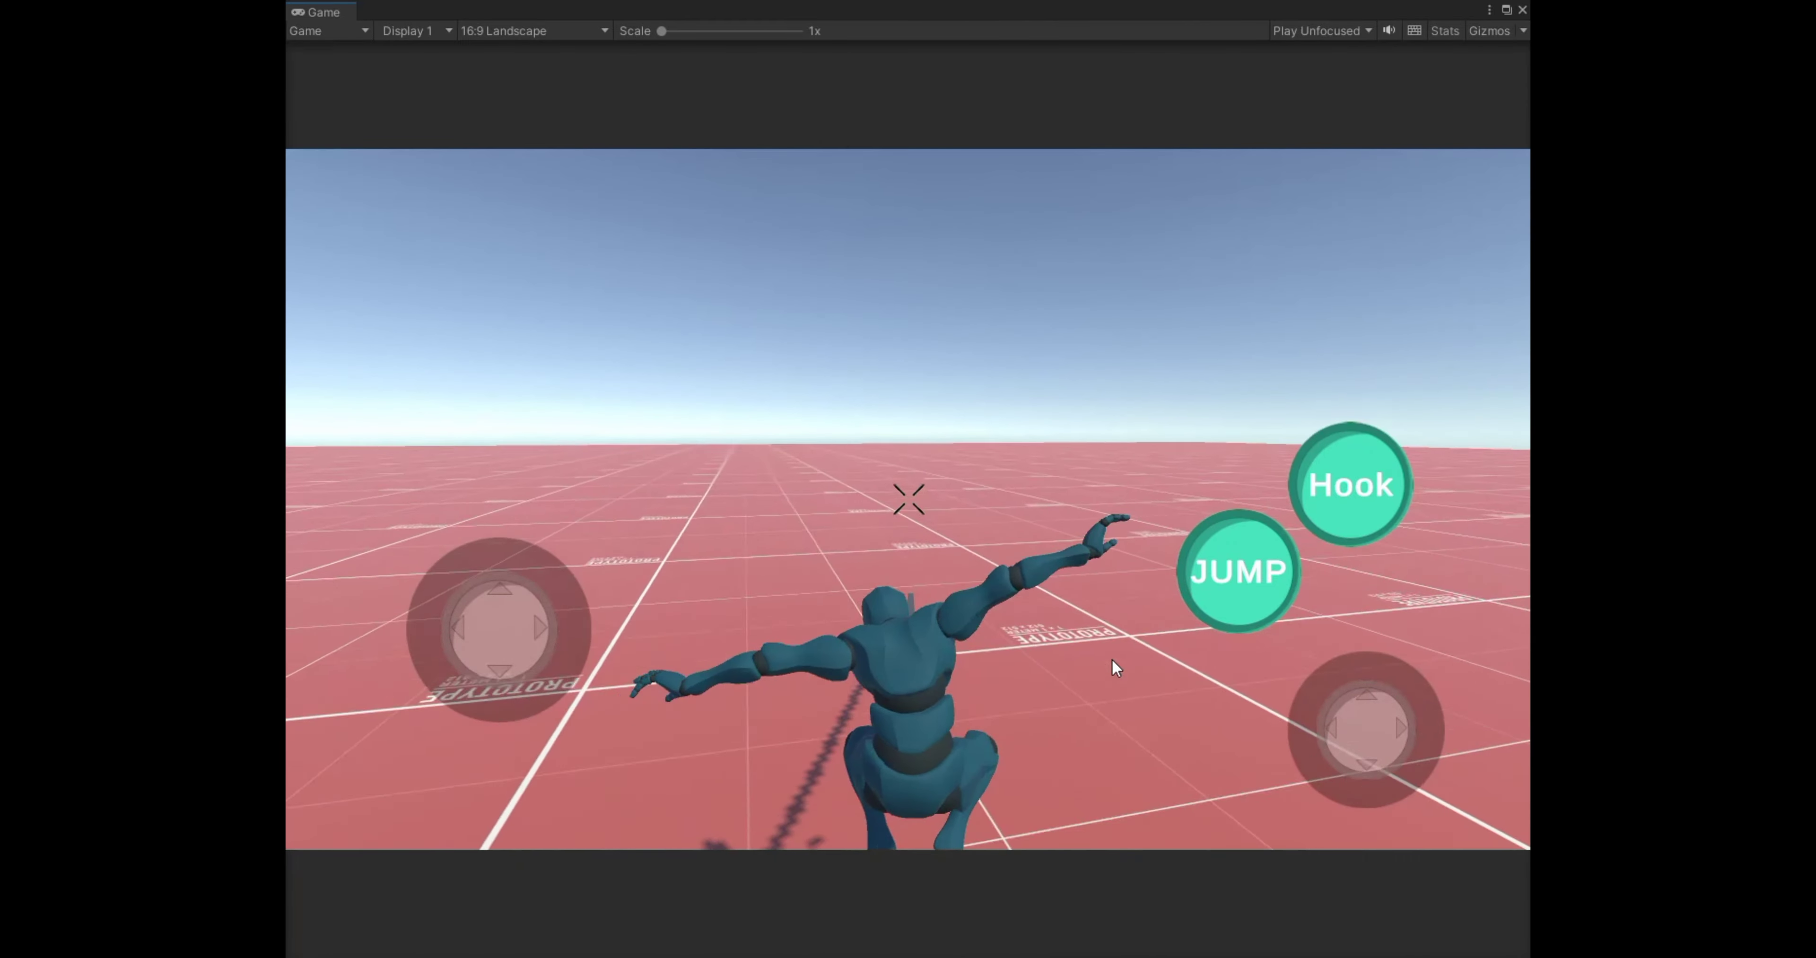
key("space")
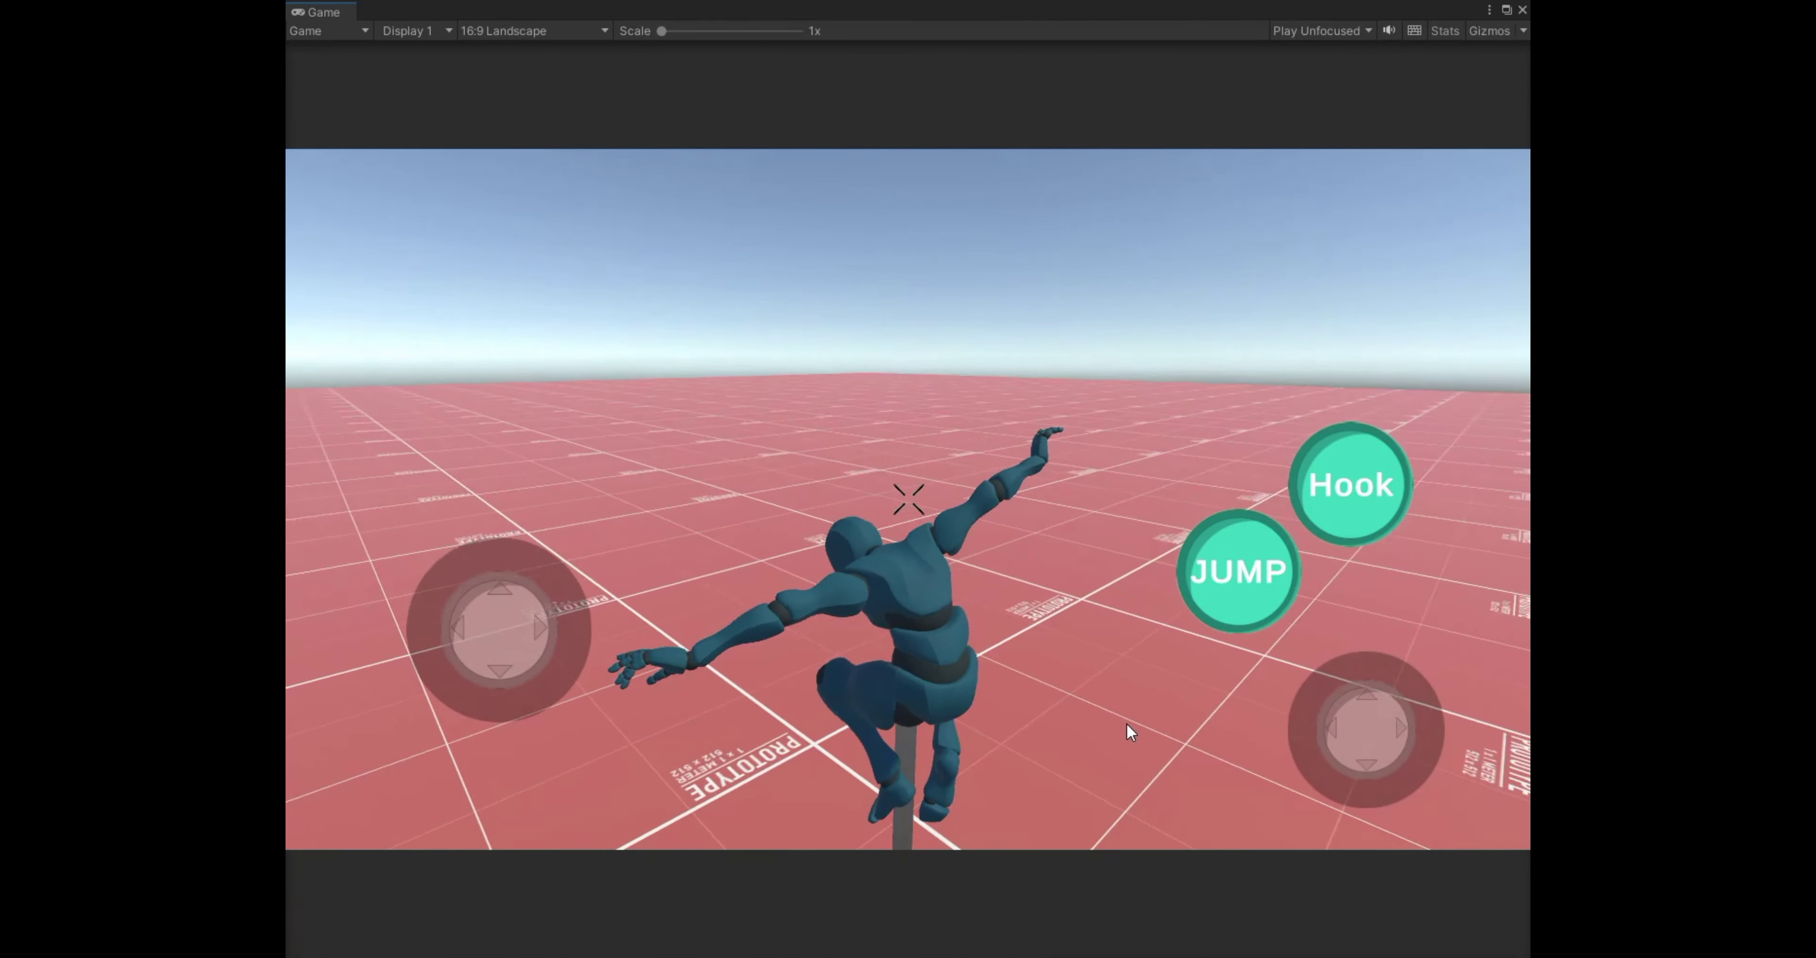
key("w")
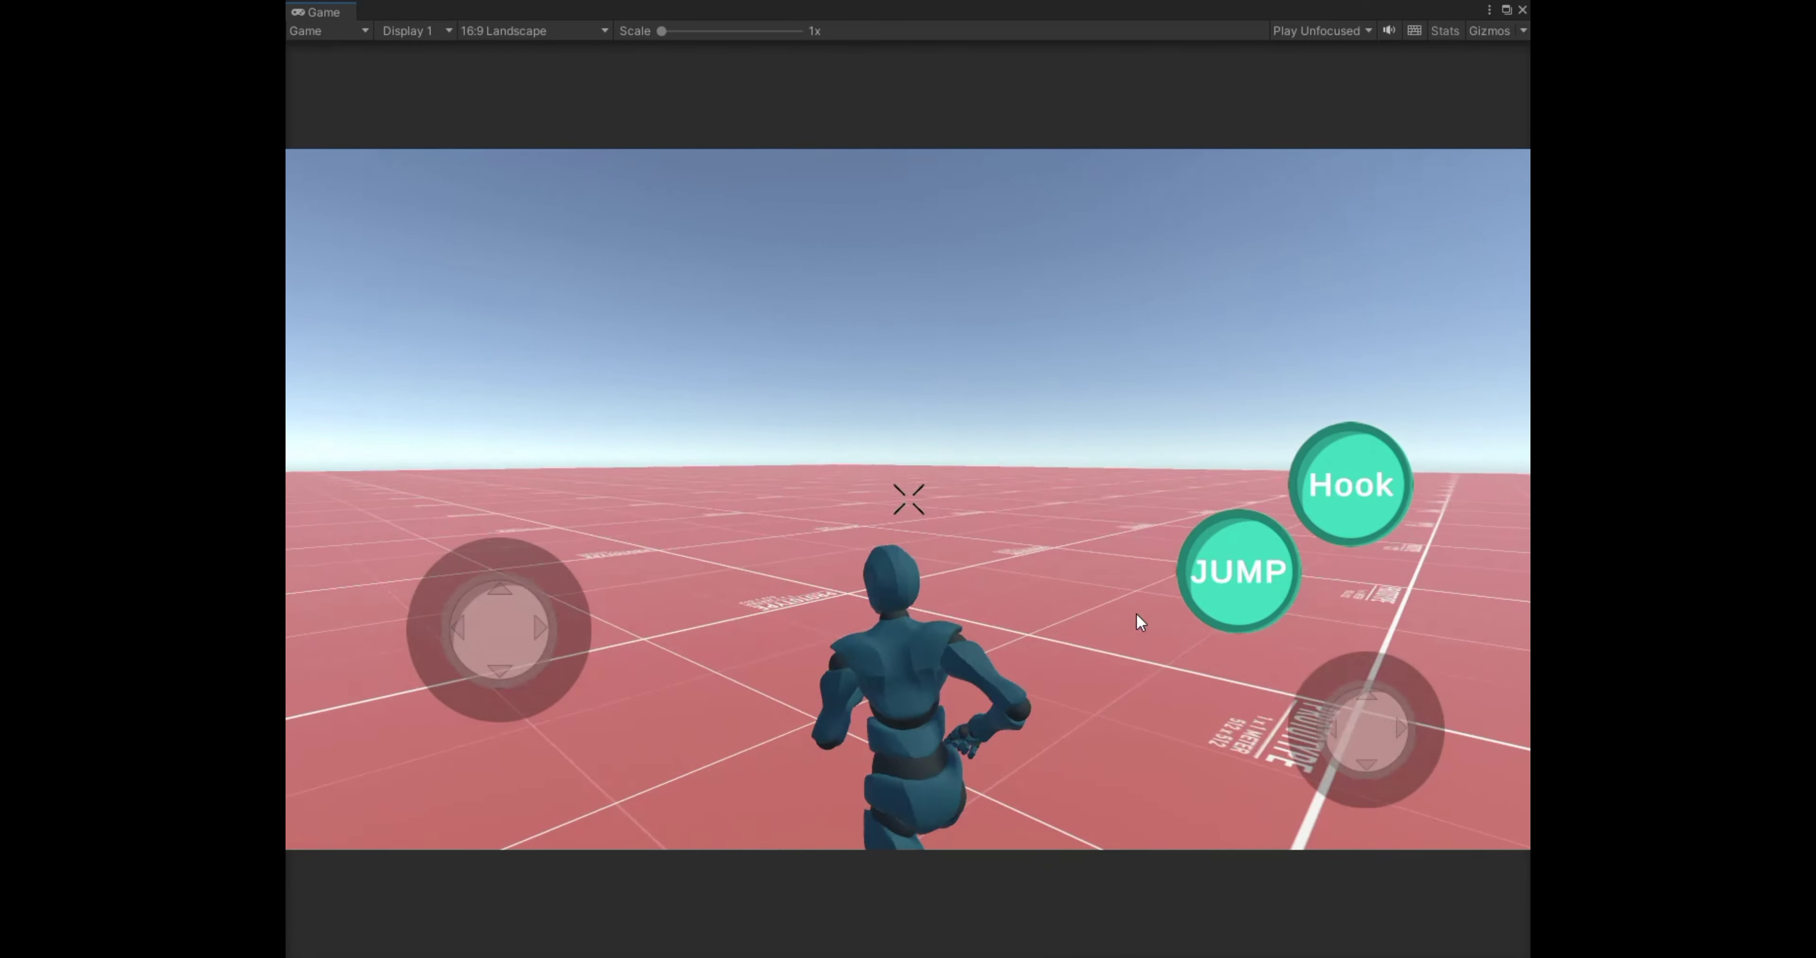
left_click(1128, 627)
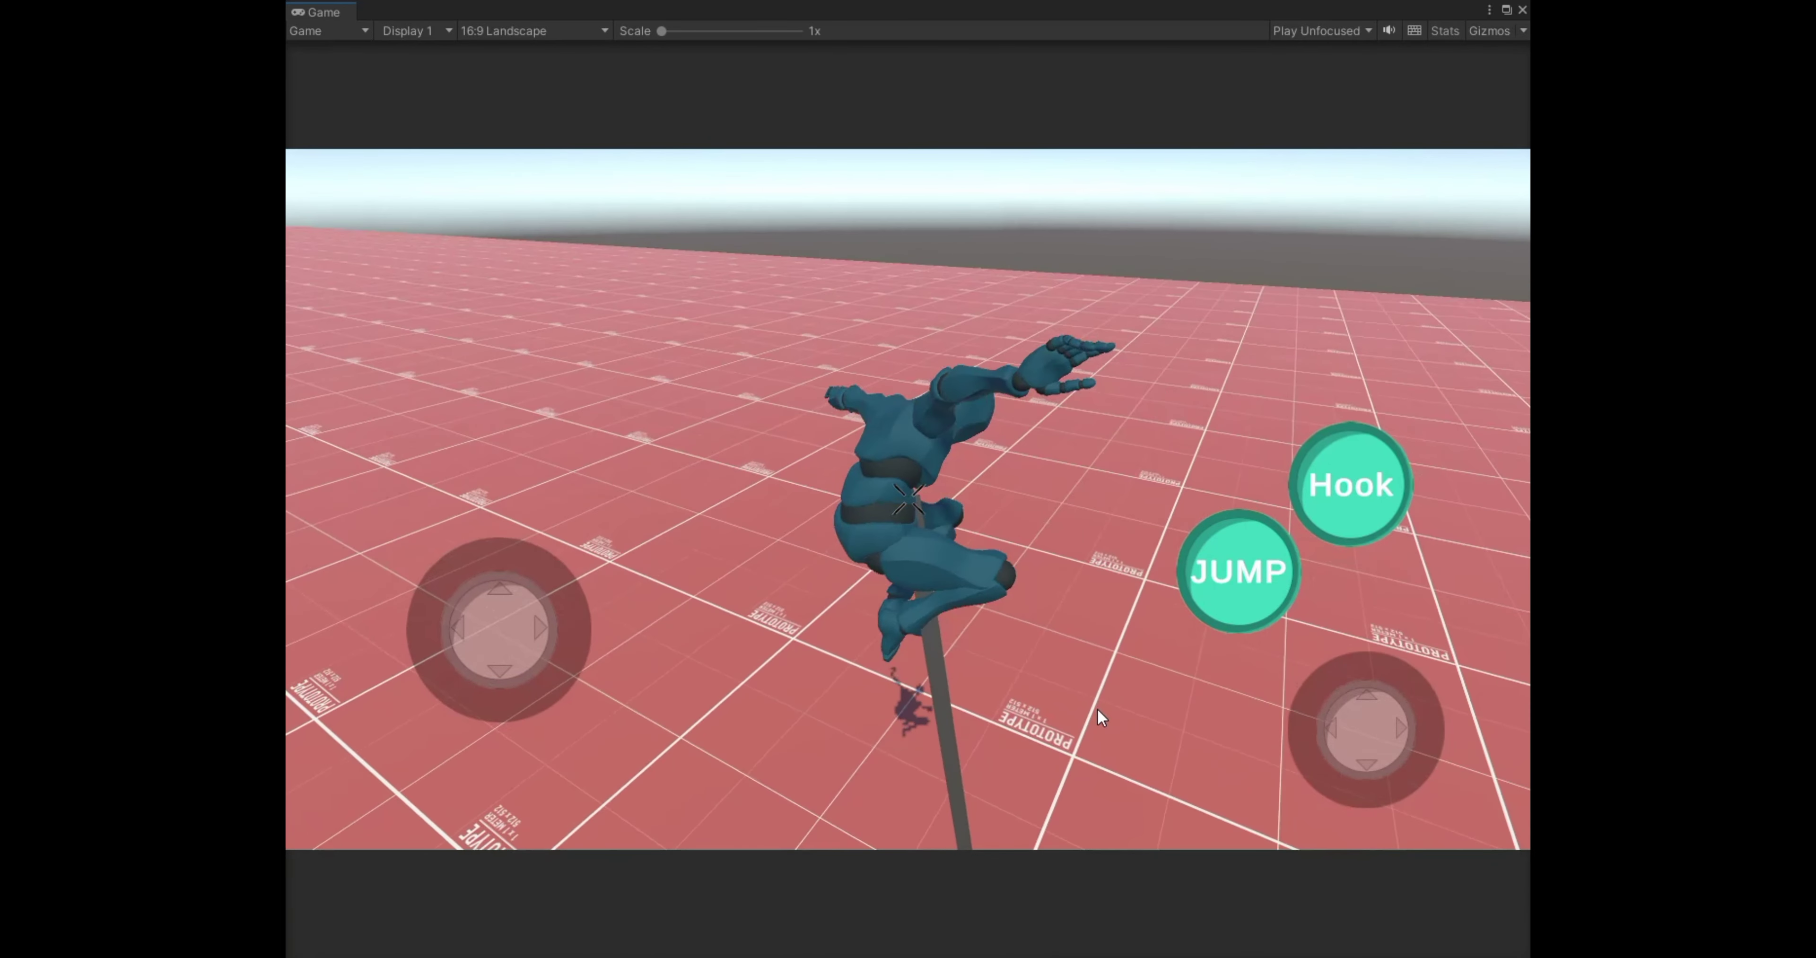
Stop Play mode and browse the Project window to the Assets > Animations folder.
key("ctrl+p")
left_click(465, 642)
double_click(507, 712)
Duplicate the falling animation clip and rename the copy 'grappling'.
left_click_drag(859, 582, 862, 480)
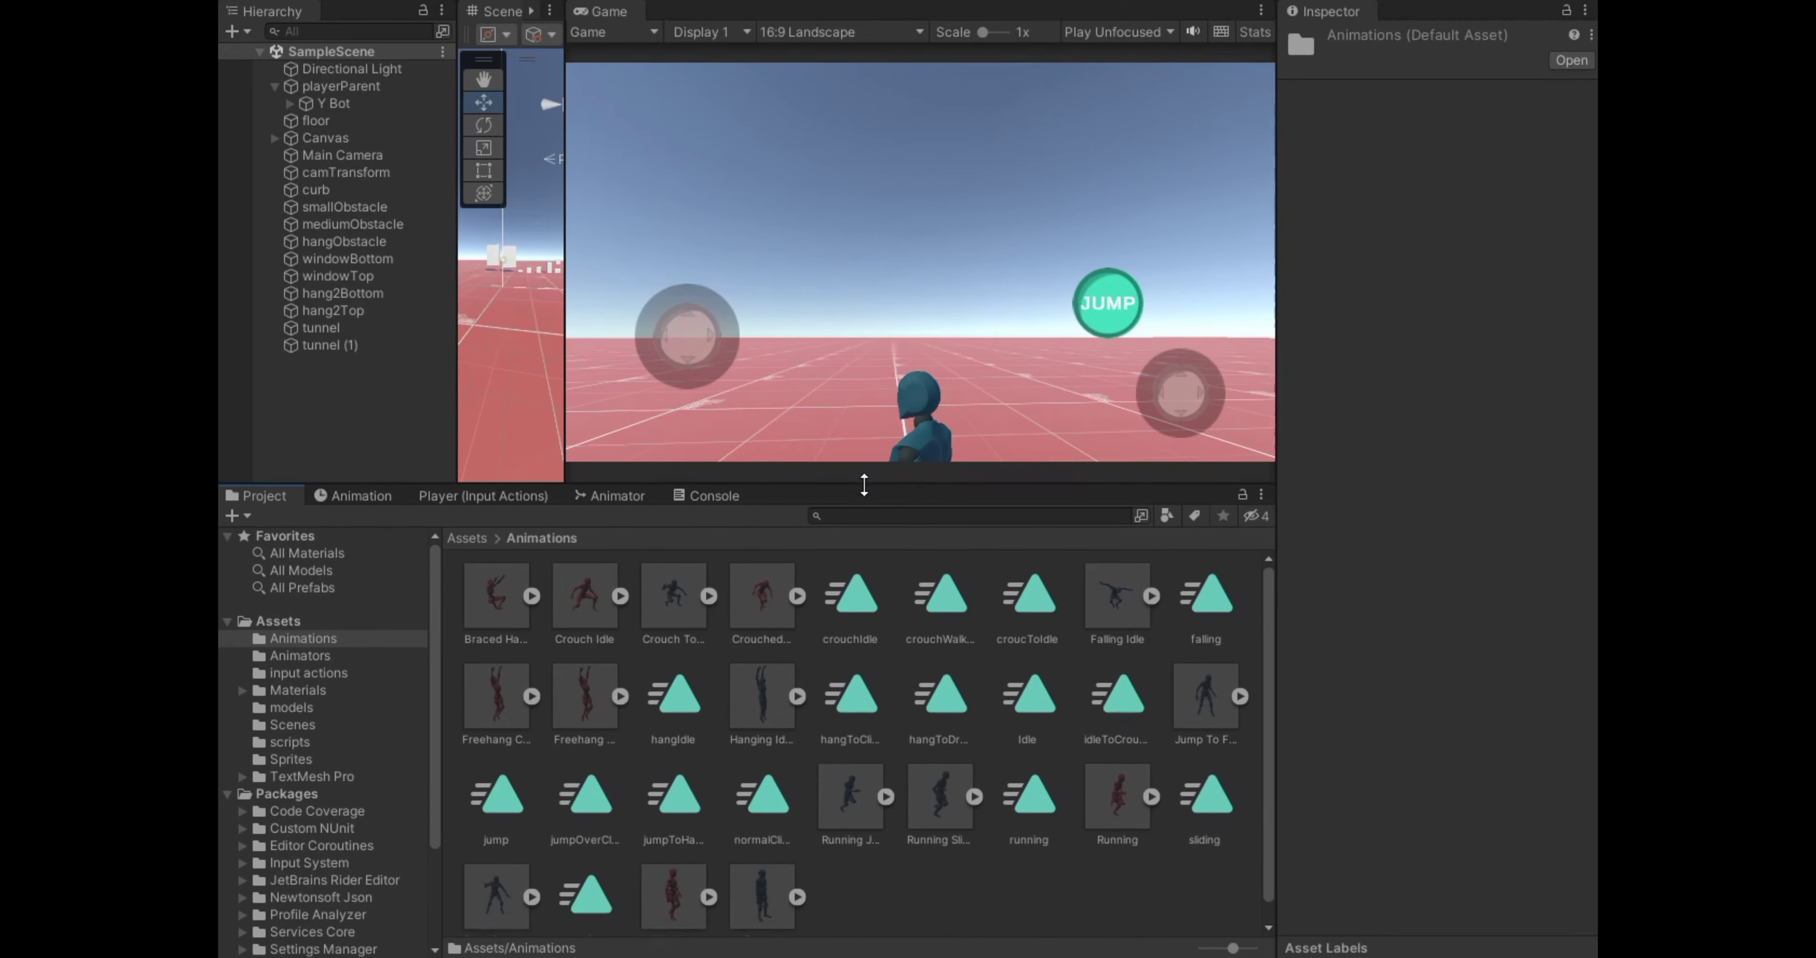
scroll(1095, 589, "down", 1)
scroll(1254, 600, "up", 1)
left_click(1239, 636)
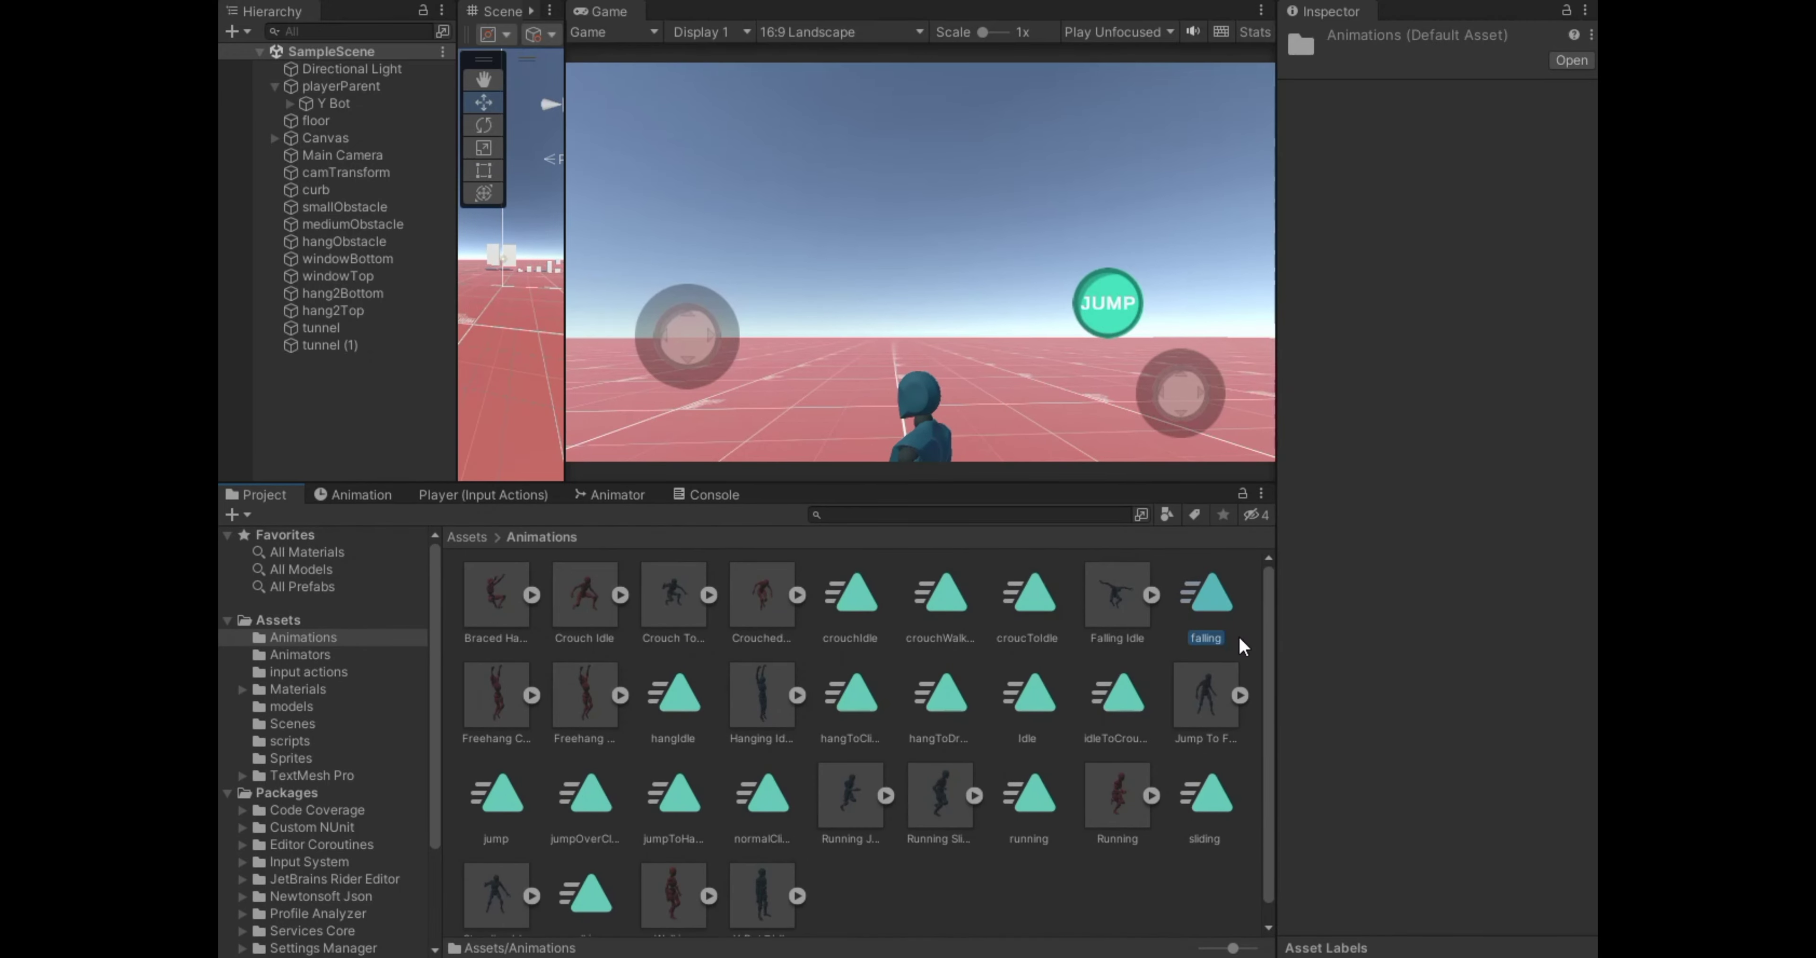
key("ctrl+d")
key("F2")
type("grappling")
key("Return")
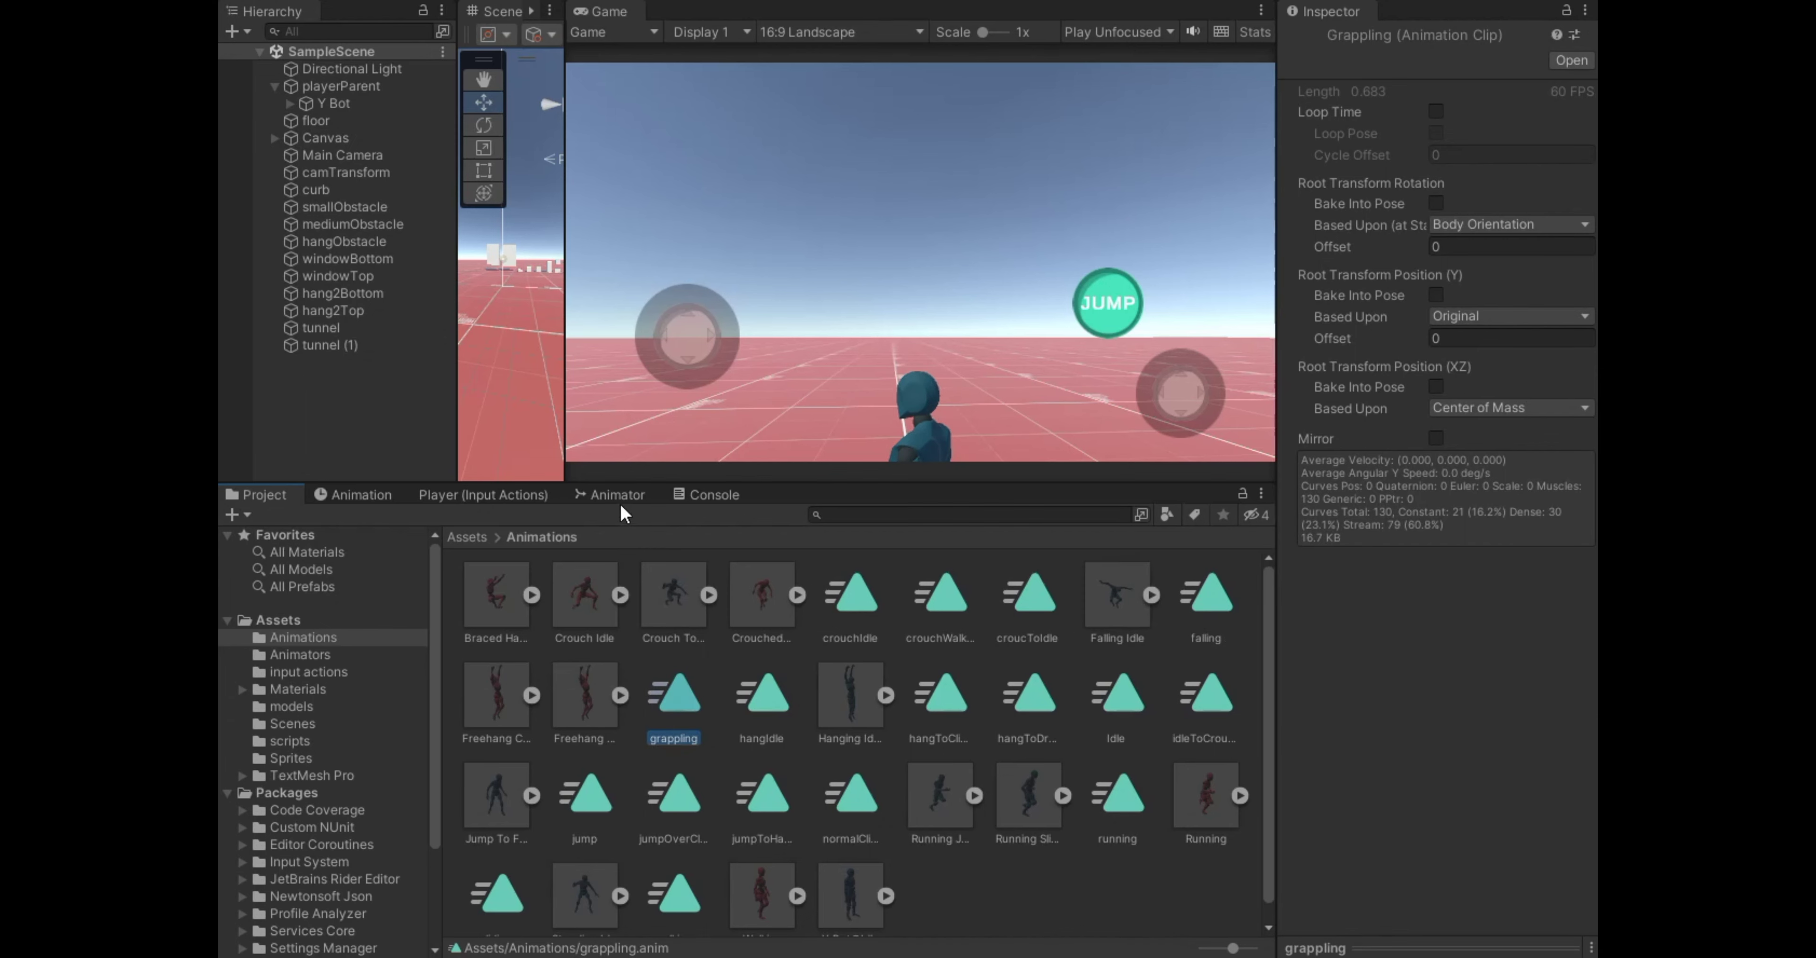
Add the grappling clip as a new state in the Player Animator graph.
left_click_drag(620, 495, 937, 251)
left_click_drag(799, 360, 874, 268)
left_click_drag(452, 21, 656, 495)
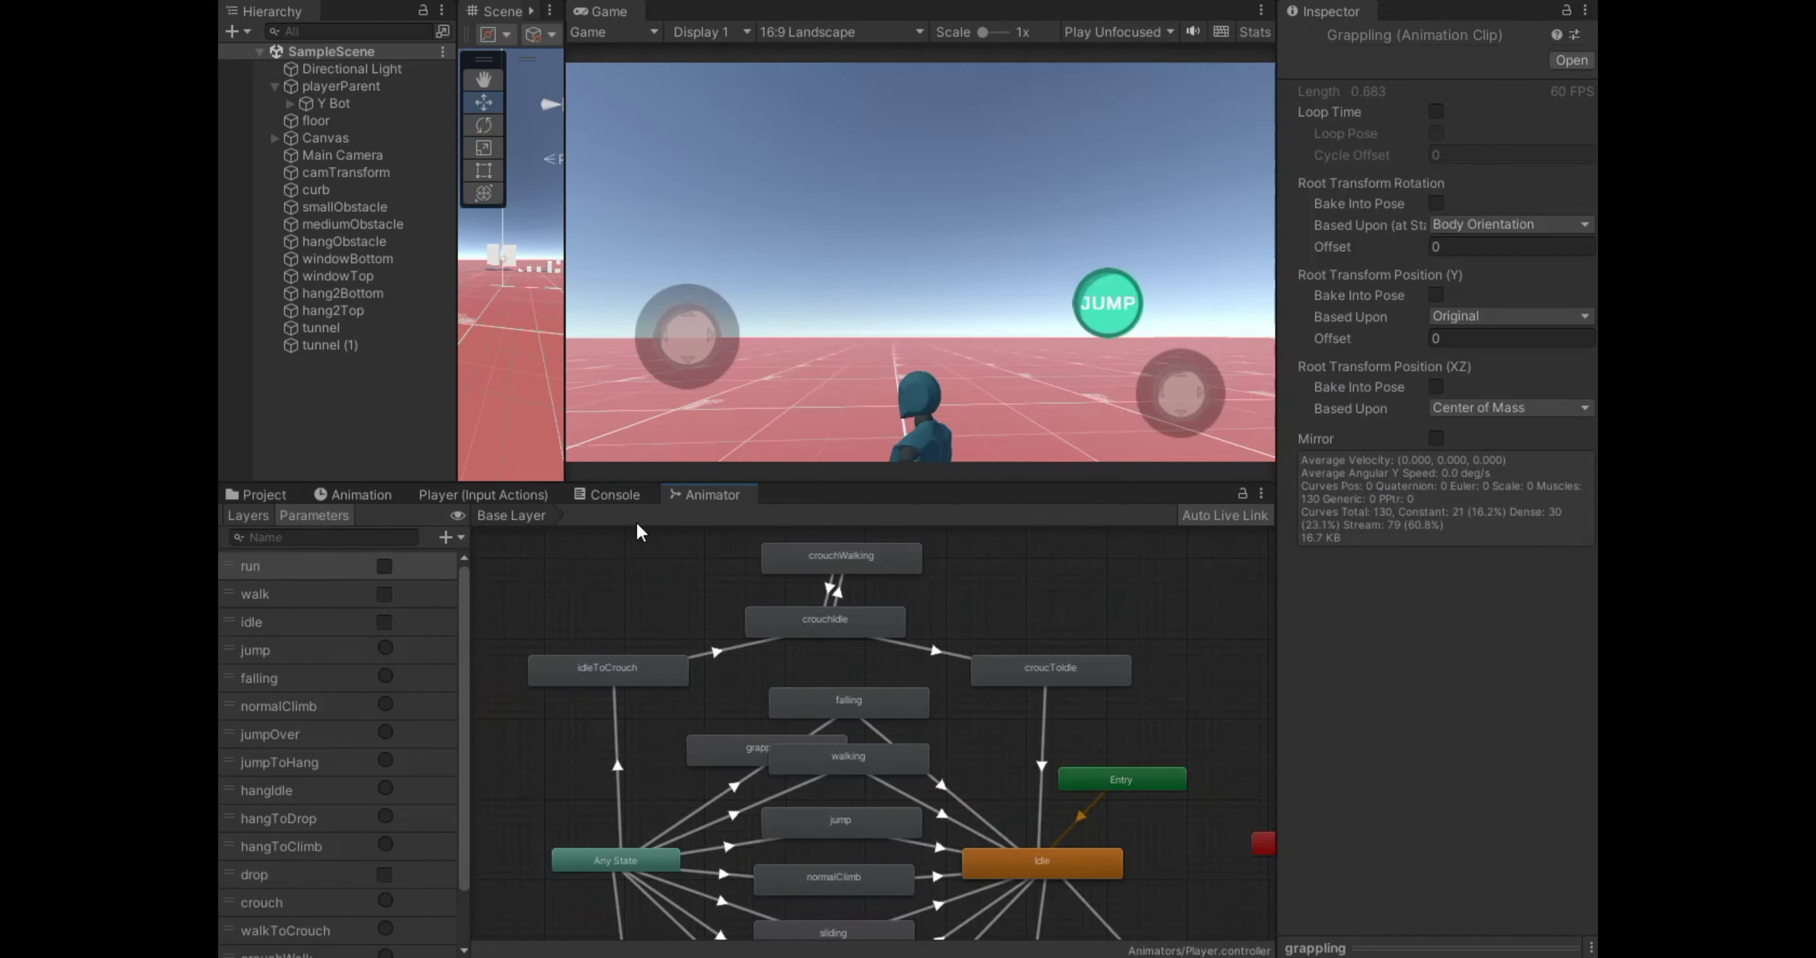
Rearrange the Animator graph so the grappling state sits beside the crouch states.
left_click_drag(851, 484, 851, 158)
scroll(868, 324, "down", 5)
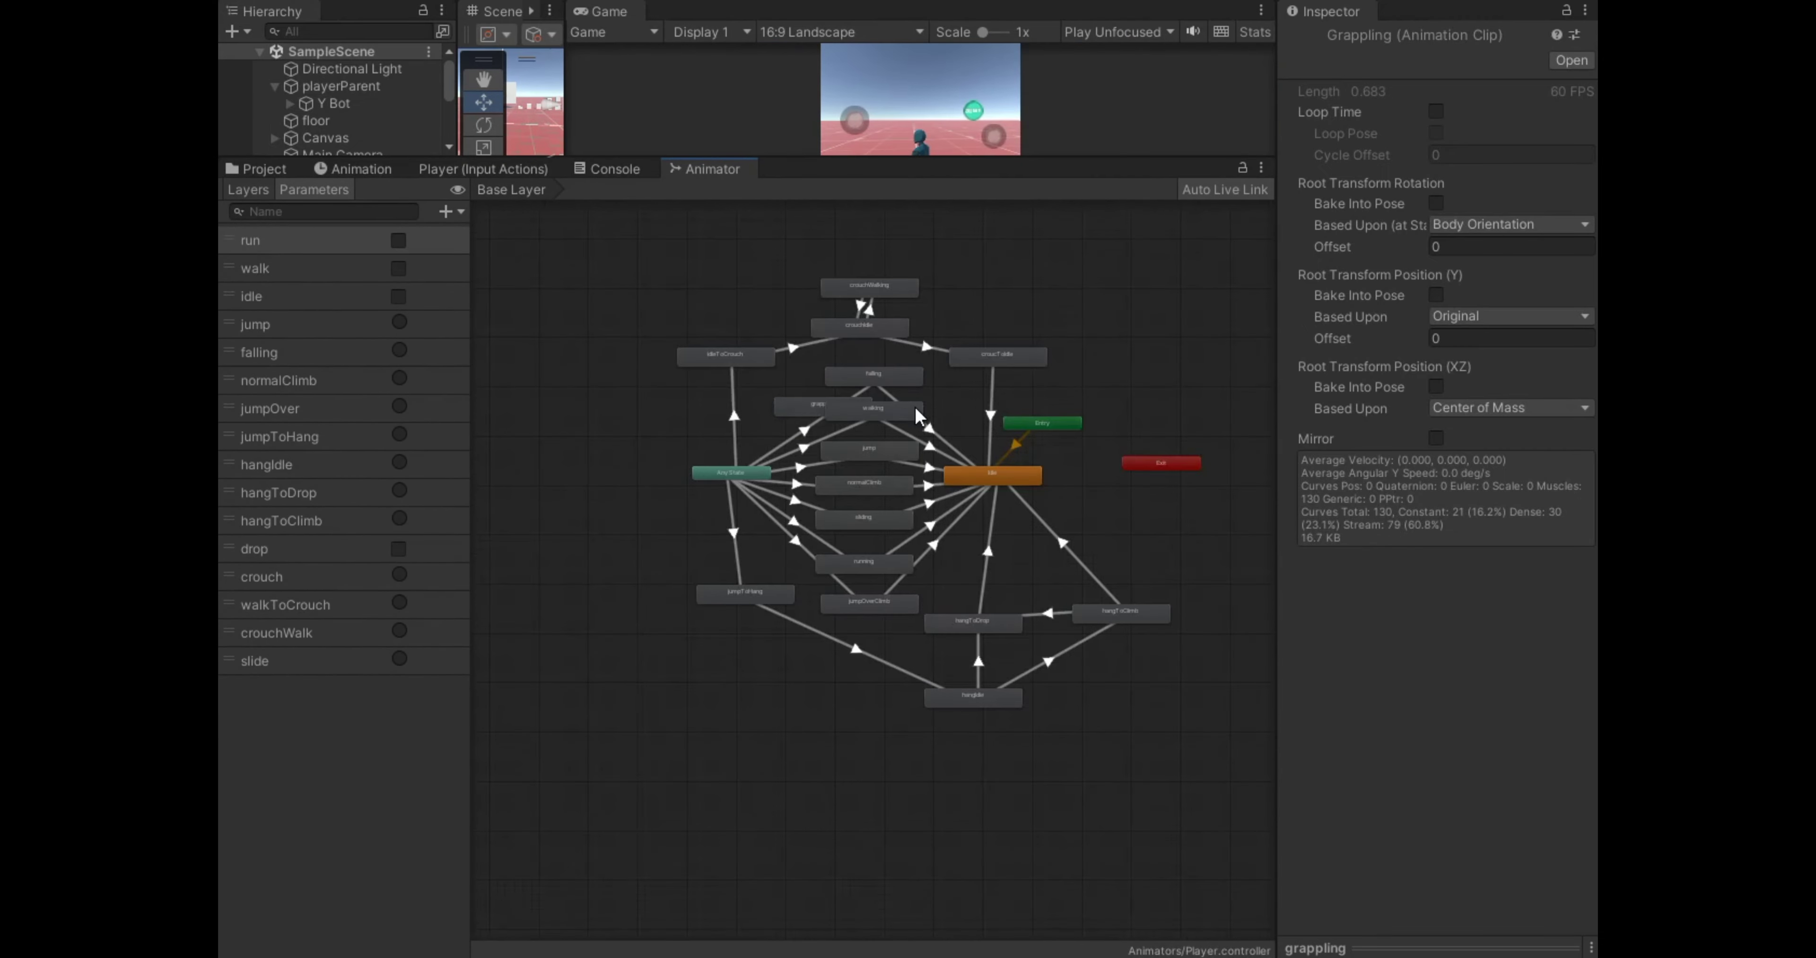
scroll(901, 467, "up", 2)
scroll(901, 468, "up", 2)
mouse_move(740, 473)
left_mouse_down()
mouse_move(747, 715)
mouse_move(798, 375)
left_mouse_up()
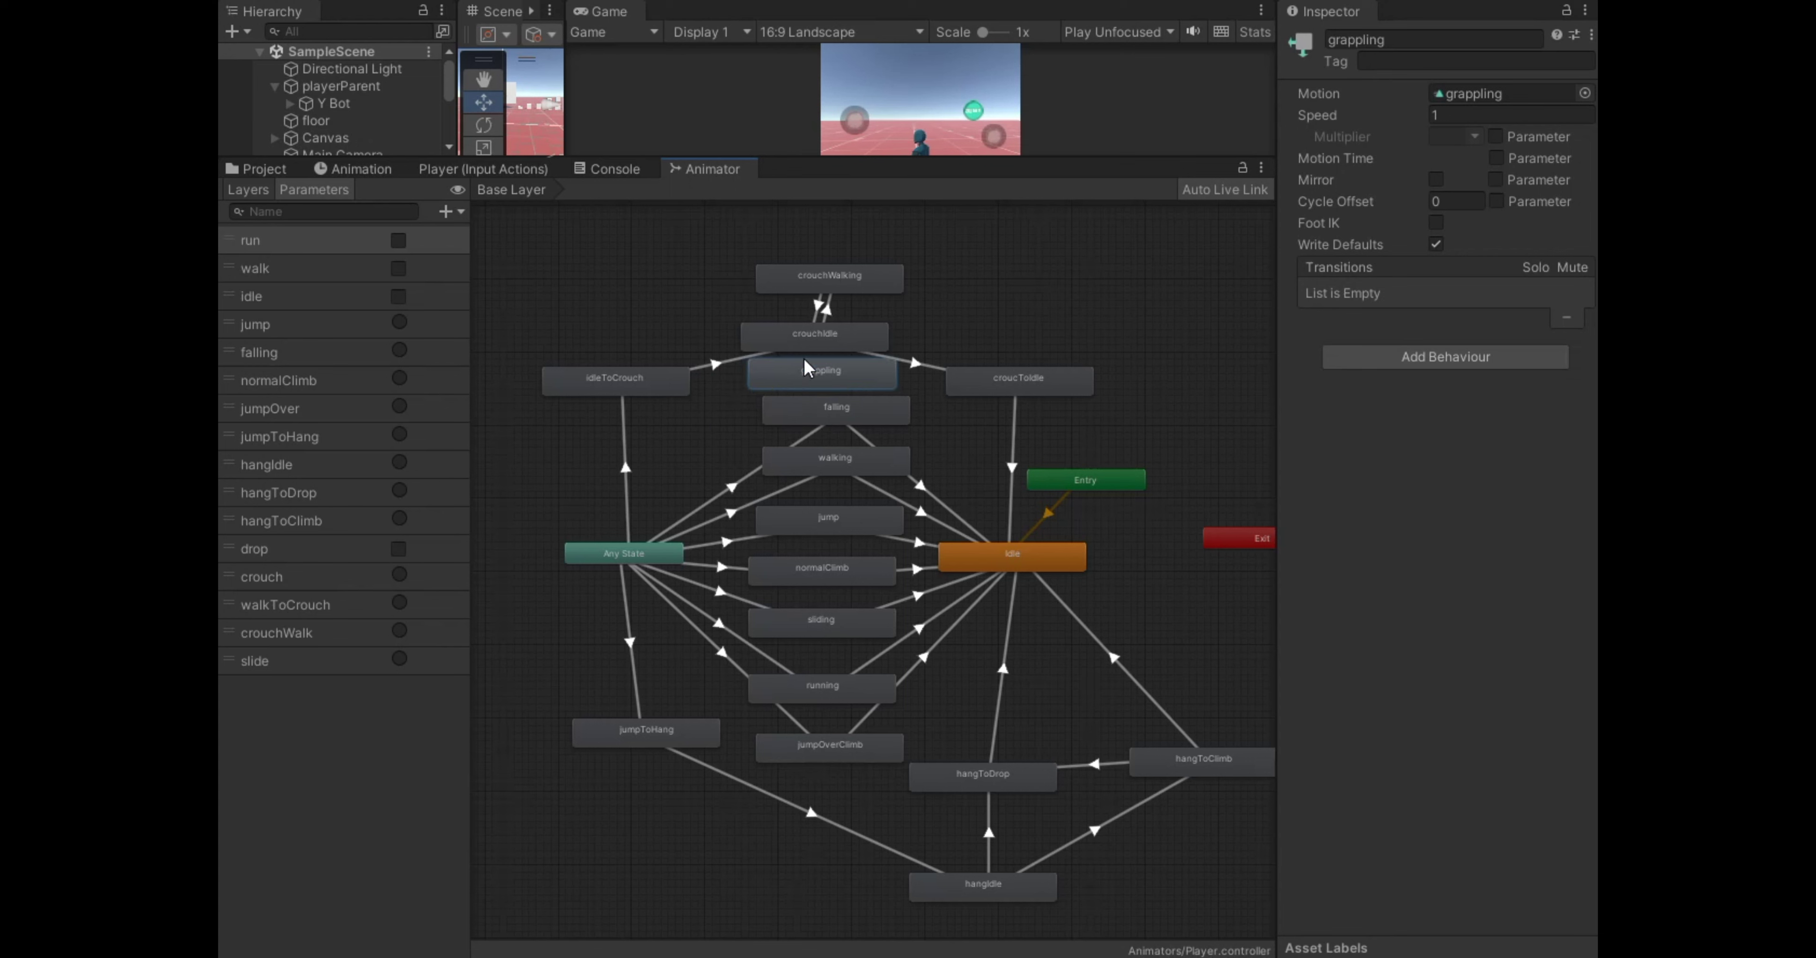
left_click_drag(822, 282, 822, 238)
left_click_drag(846, 336, 844, 291)
left_click_drag(630, 384, 639, 332)
left_click_drag(1095, 375, 1082, 327)
left_click_drag(868, 390, 881, 375)
Make transitions from Any State to grappling and from grappling to Idle.
right_click(618, 553)
left_click(655, 569)
left_click(799, 365)
right_click(795, 364)
left_click(832, 379)
left_click(1009, 553)
Add a Bool parameter named 'grapple' to the Player animator.
left_click(445, 211)
left_click(483, 312)
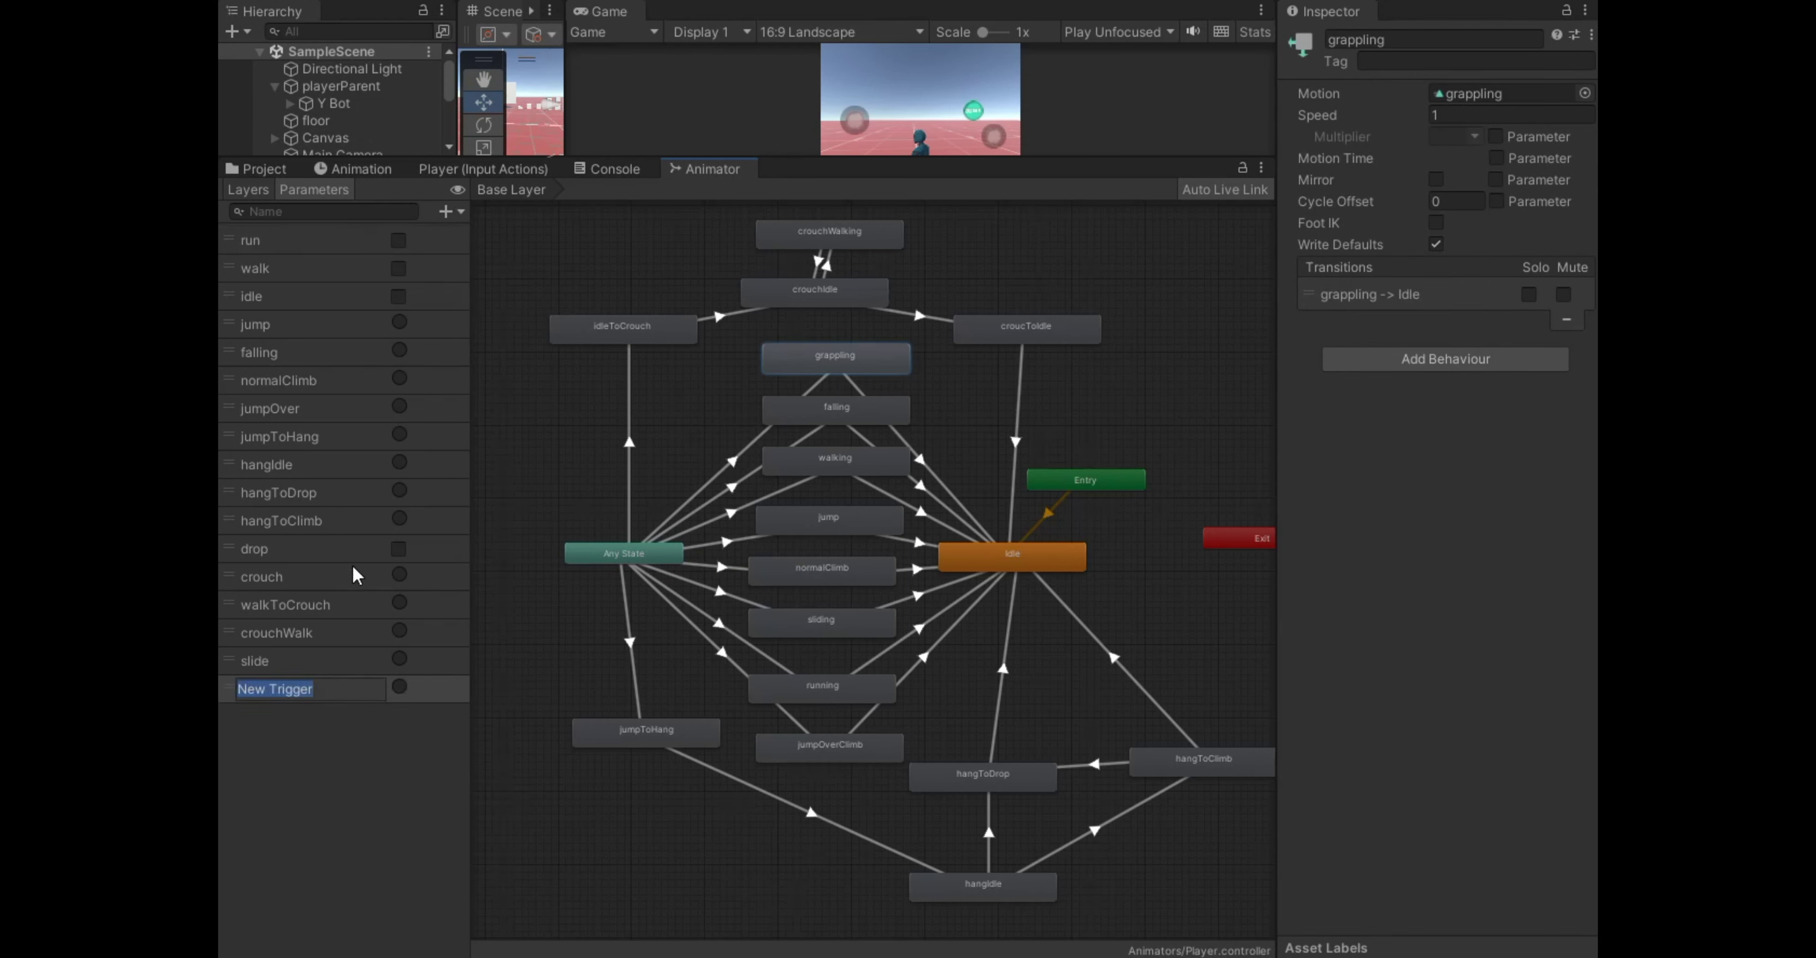
type("slide")
key("Return")
left_click(459, 214)
left_click(493, 284)
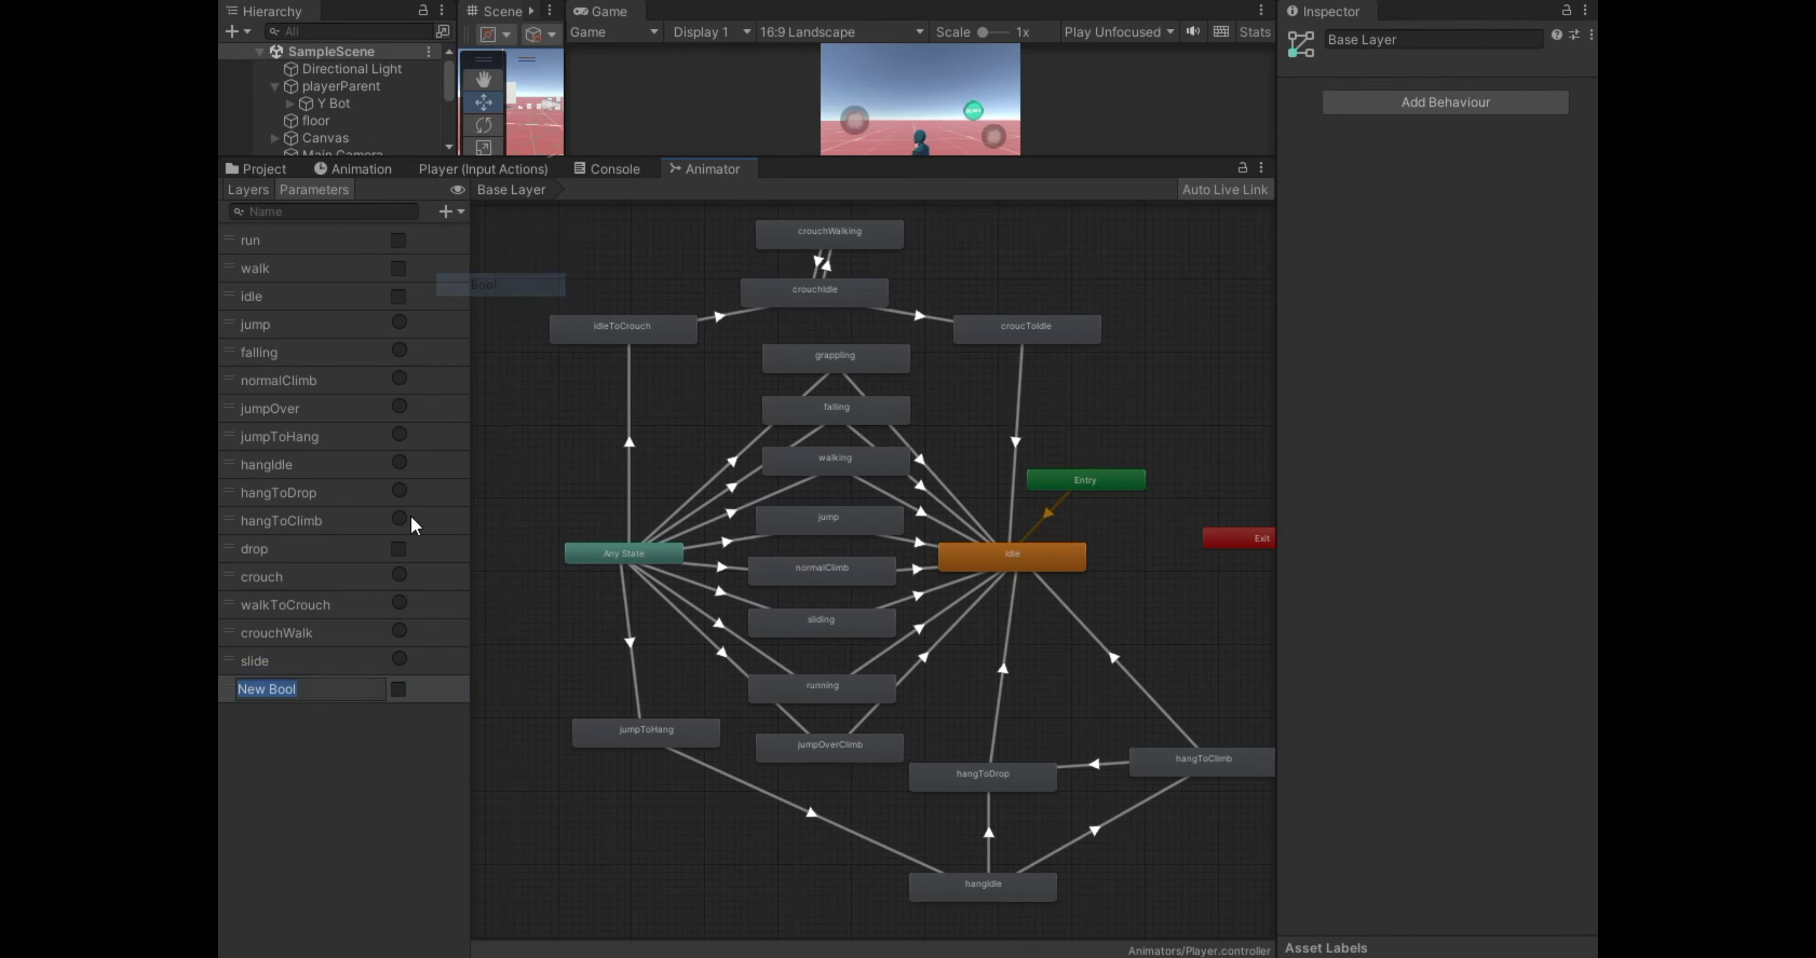
type("grapple")
key("Return")
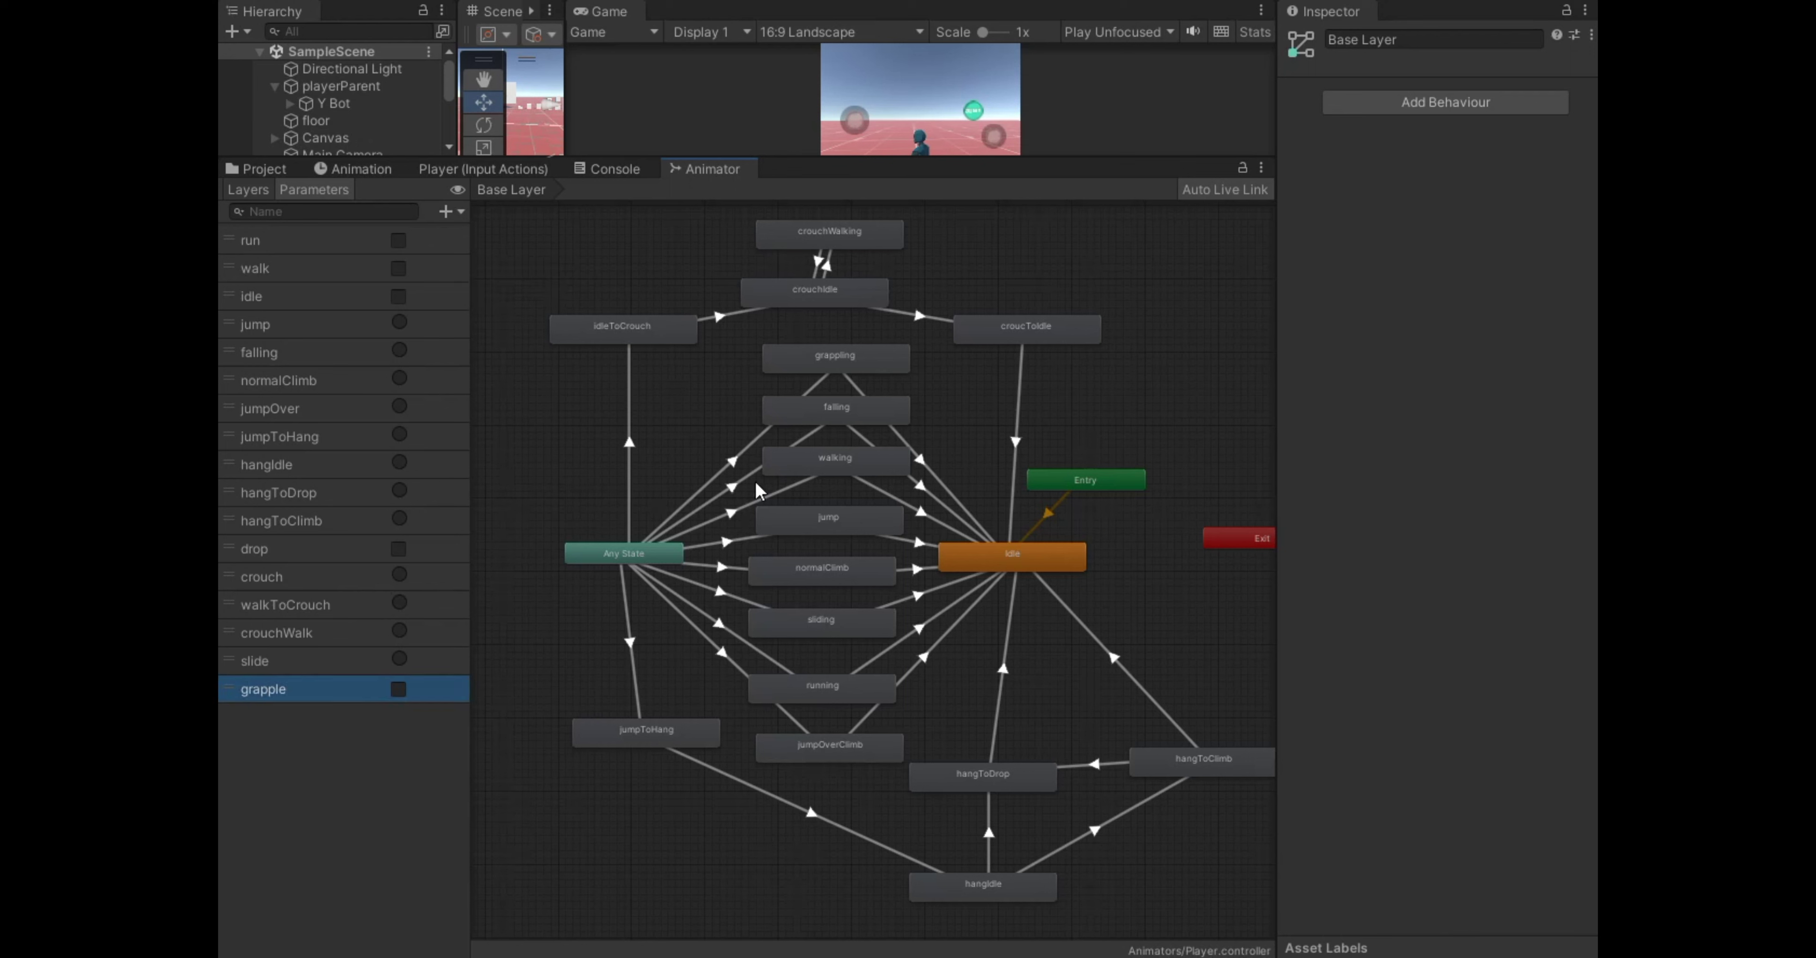
Give the Any State→grappling transition exit time 0, duration 0 and a grapple condition.
left_click(749, 456)
left_click(1299, 267)
left_click(1473, 289)
type("0")
key("Tab")
type("0")
left_click(1420, 244)
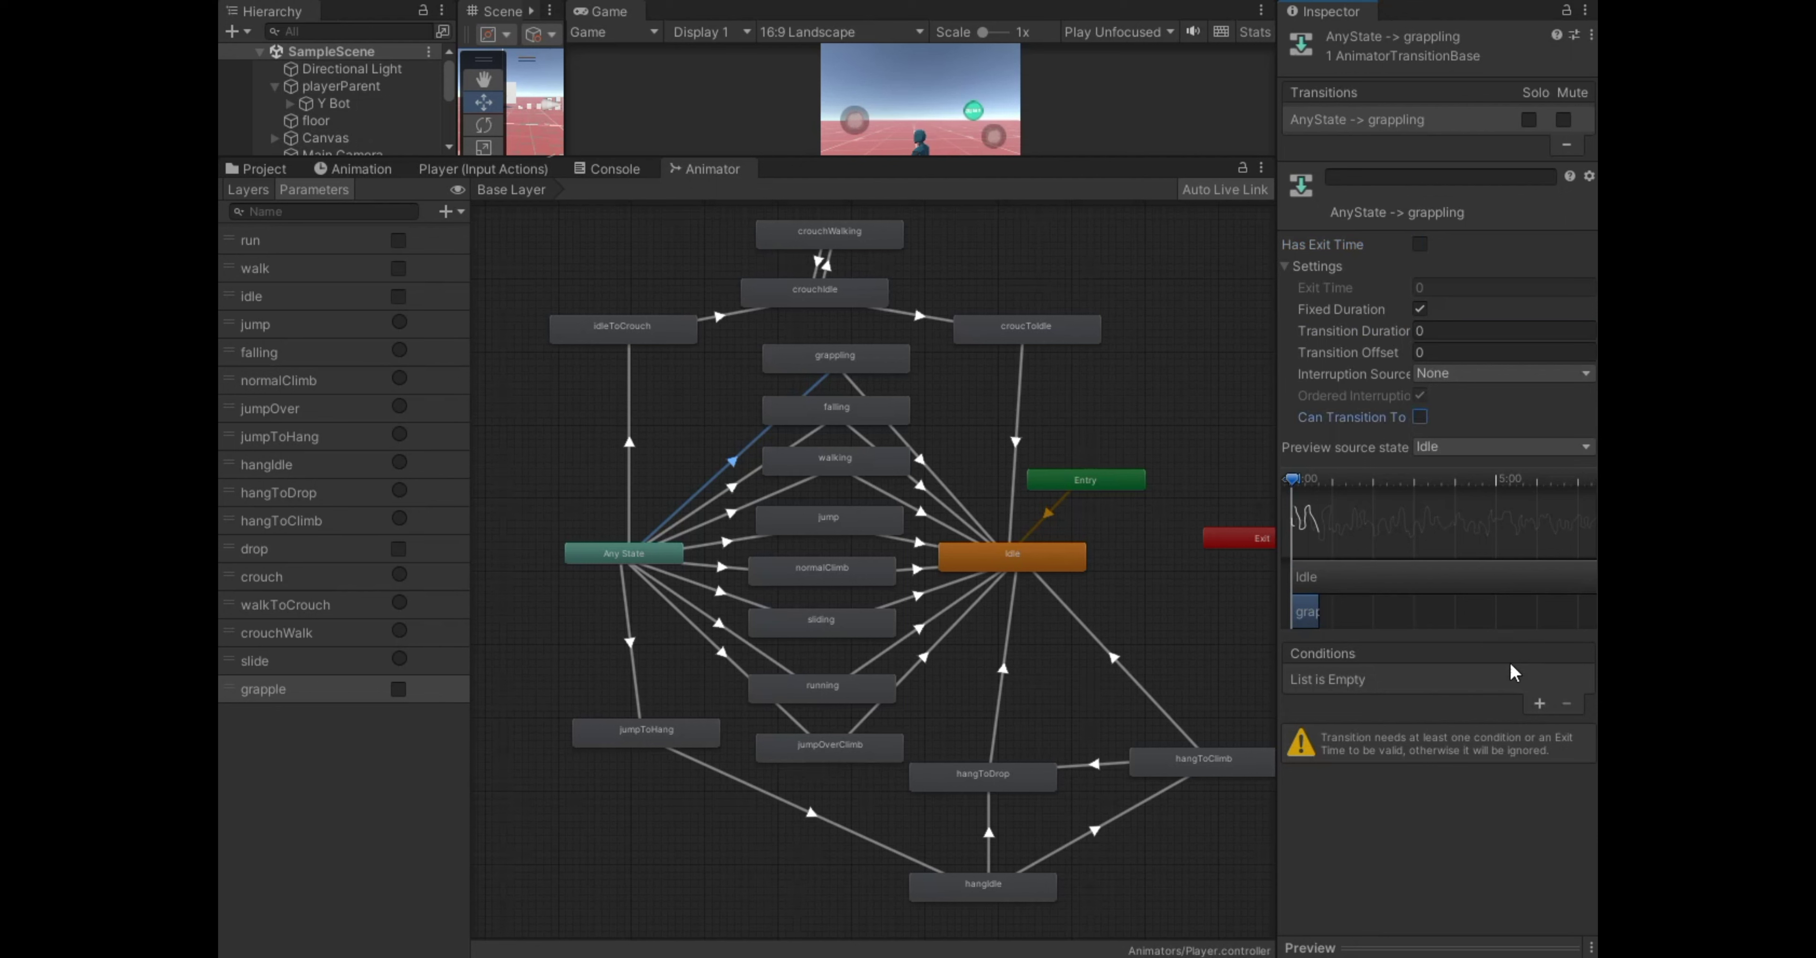
left_click(1540, 704)
left_click(1368, 680)
left_click(1372, 923)
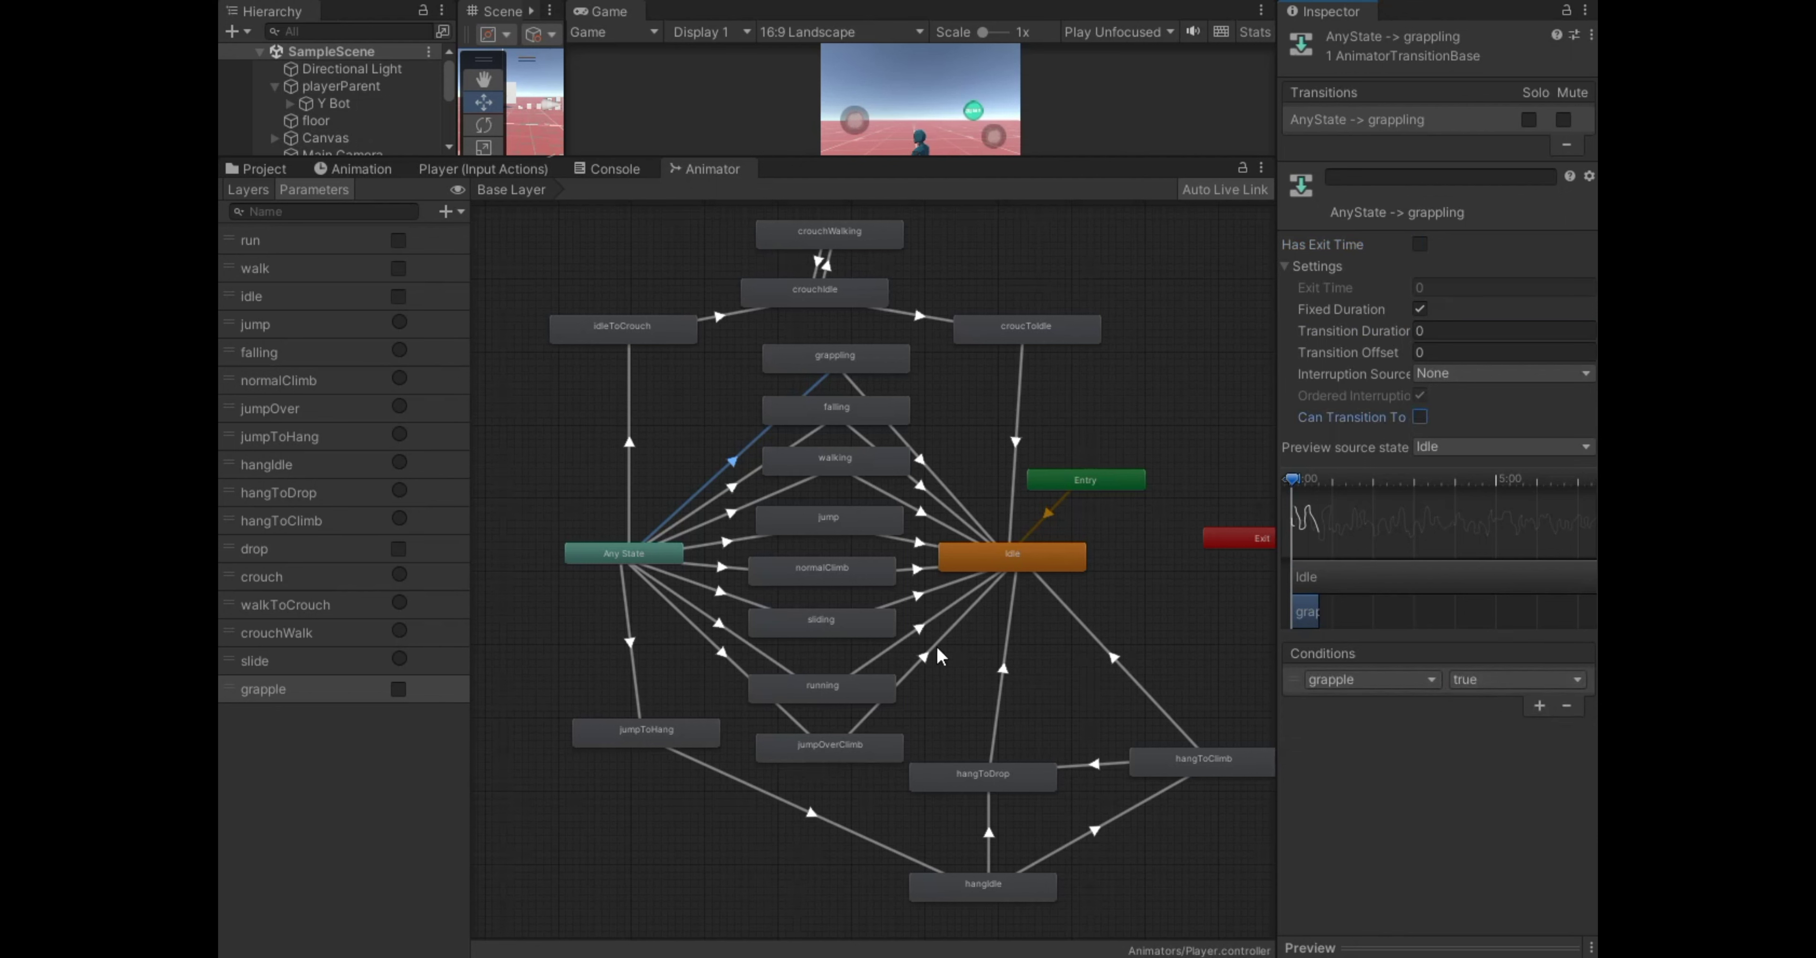
Give grappling→Idle an idle condition, no exit time and 0 transition duration.
left_click(894, 441)
left_click(1540, 644)
left_click(1368, 619)
left_click(1368, 708)
left_click(1438, 286)
type("0")
key("Tab")
key("0")
left_click(1419, 243)
left_click_drag(821, 161, 256, 547)
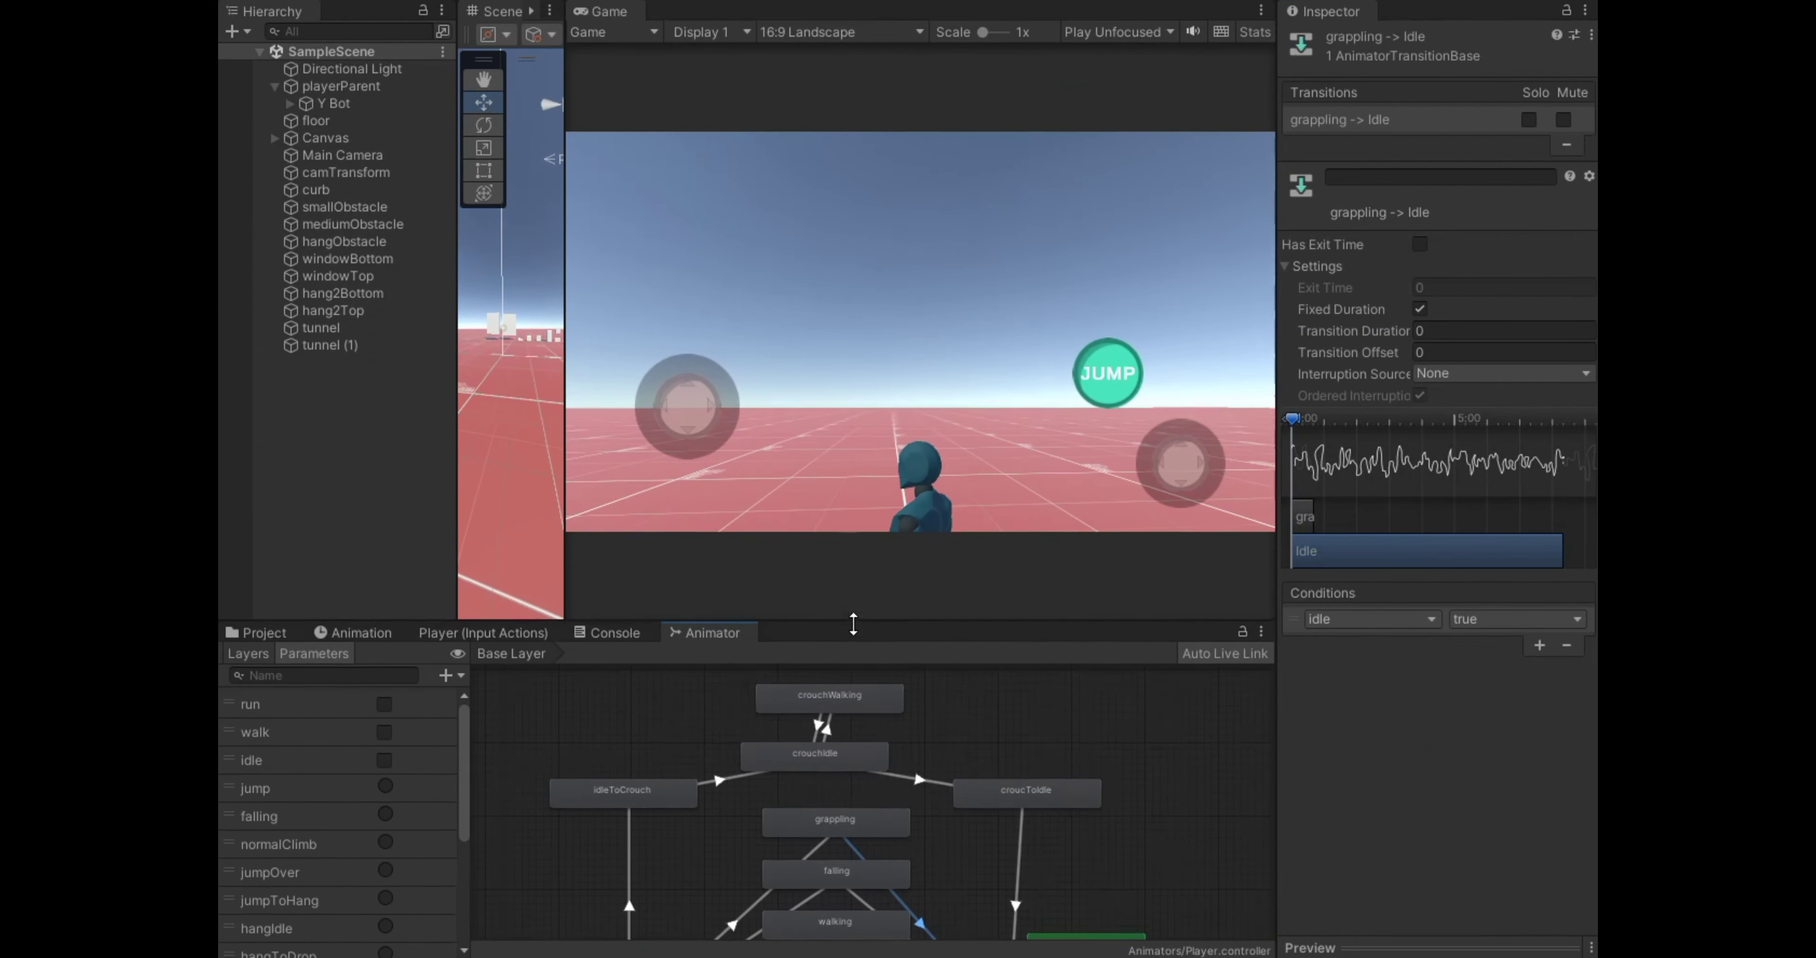
left_click(264, 557)
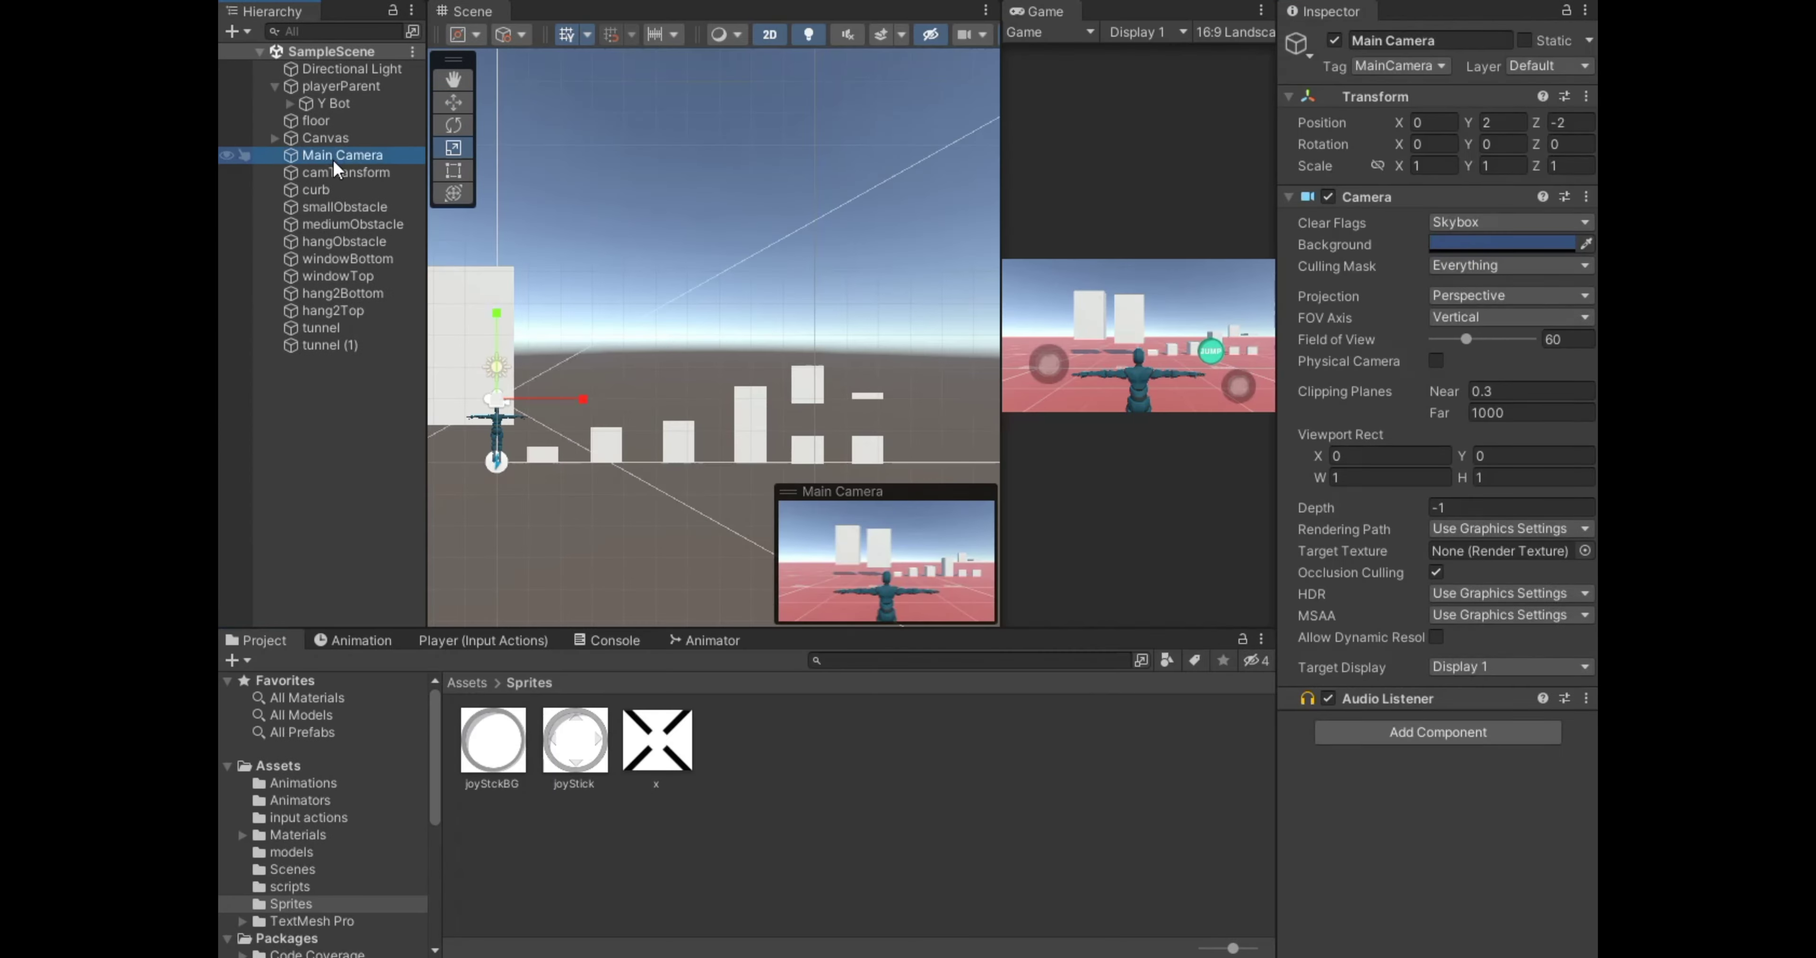
Create an empty child object named 'crossHair' under Main Camera.
right_click(333, 157)
left_click(423, 410)
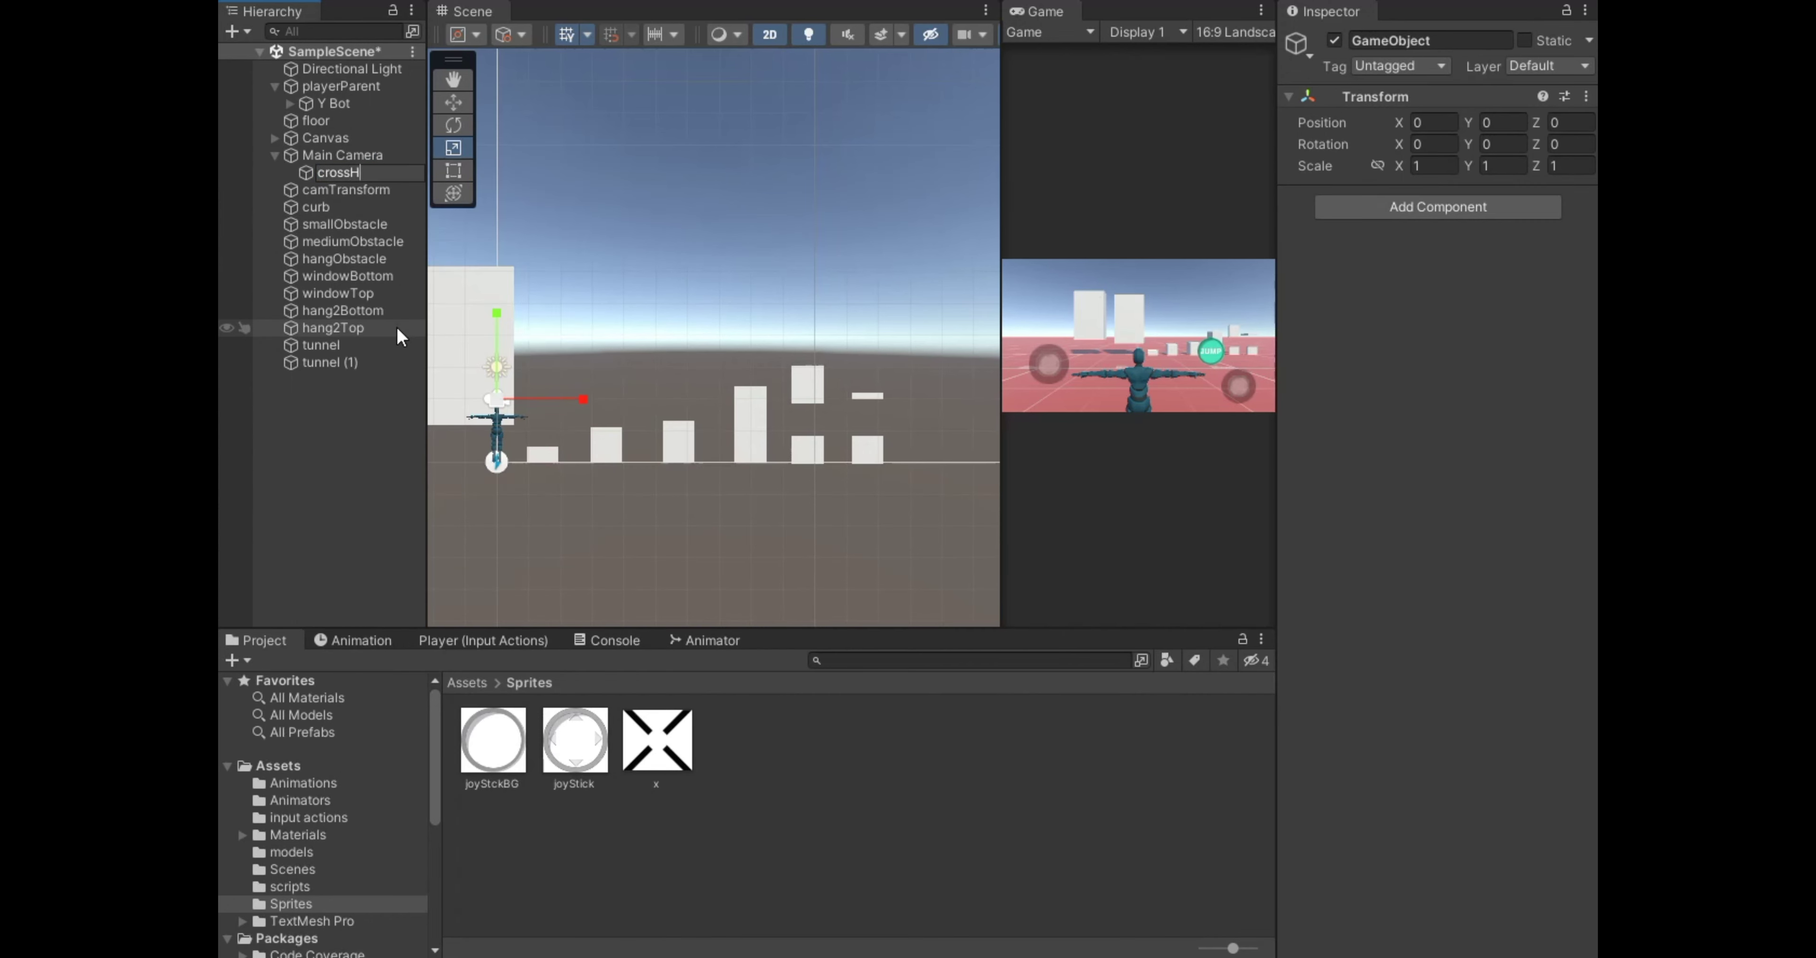
key("Return")
Create a 'crossHair' tag and assign it to the crossHair object.
left_click(1400, 66)
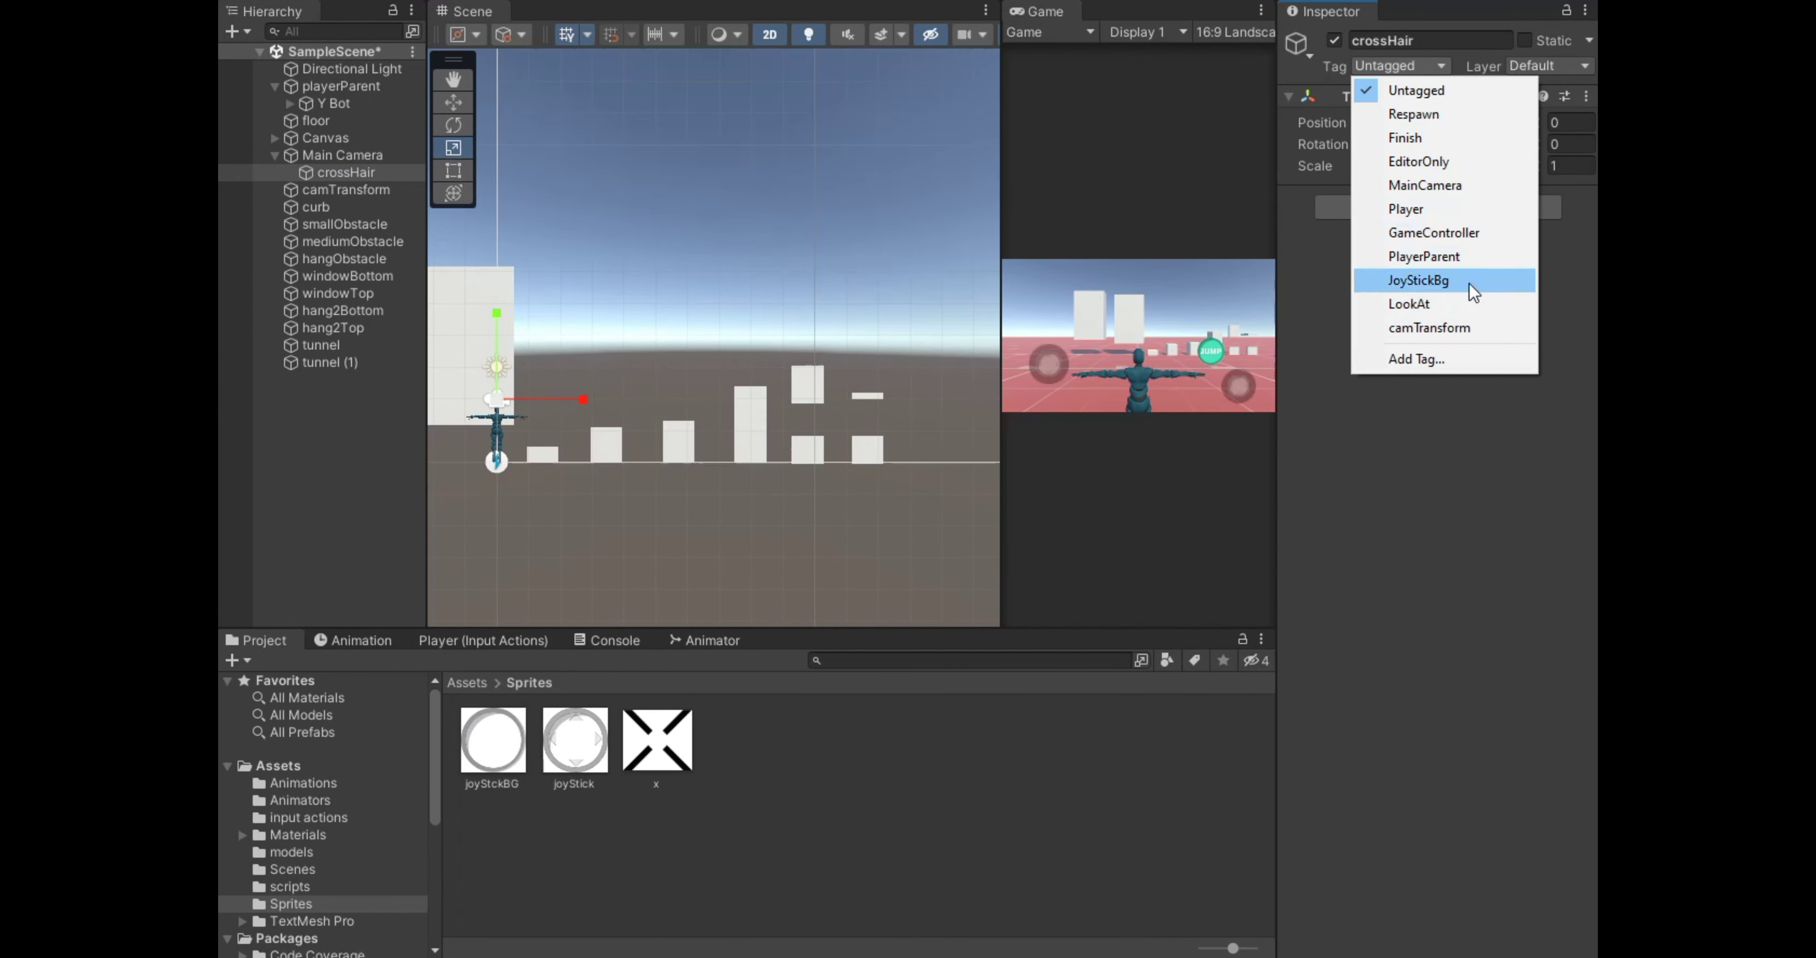
left_click(1441, 360)
left_click(1541, 212)
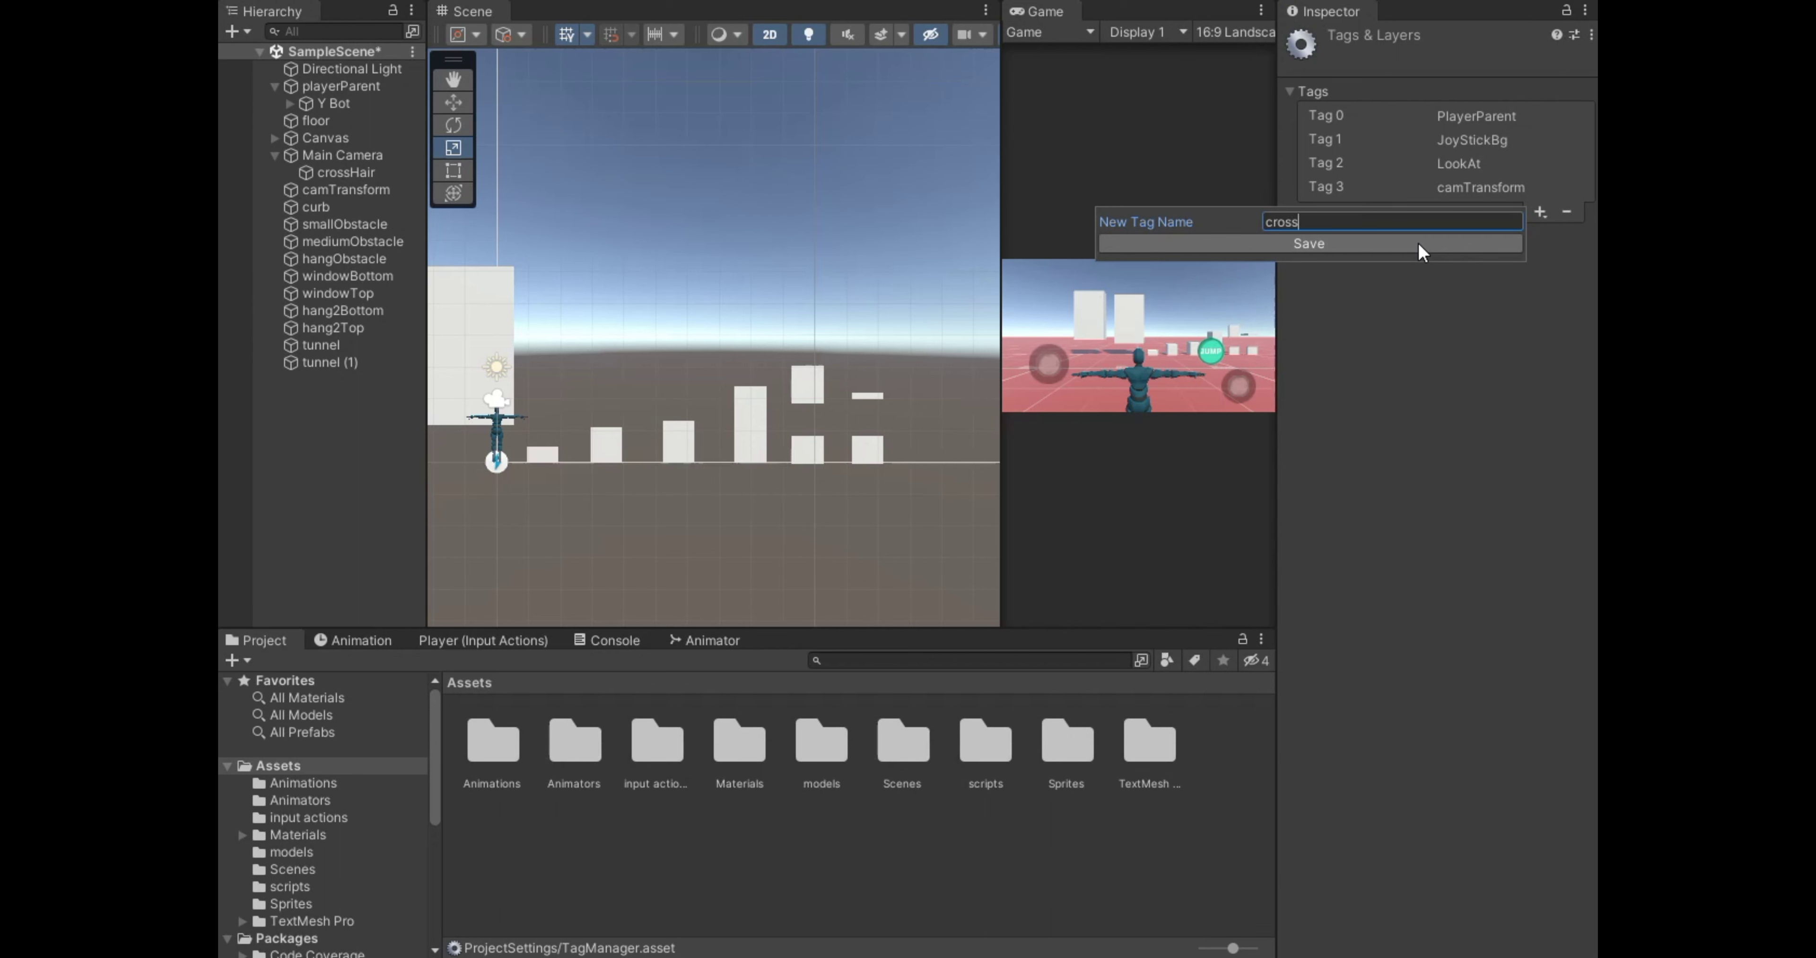
left_click(1421, 250)
left_click(345, 172)
left_click(1400, 66)
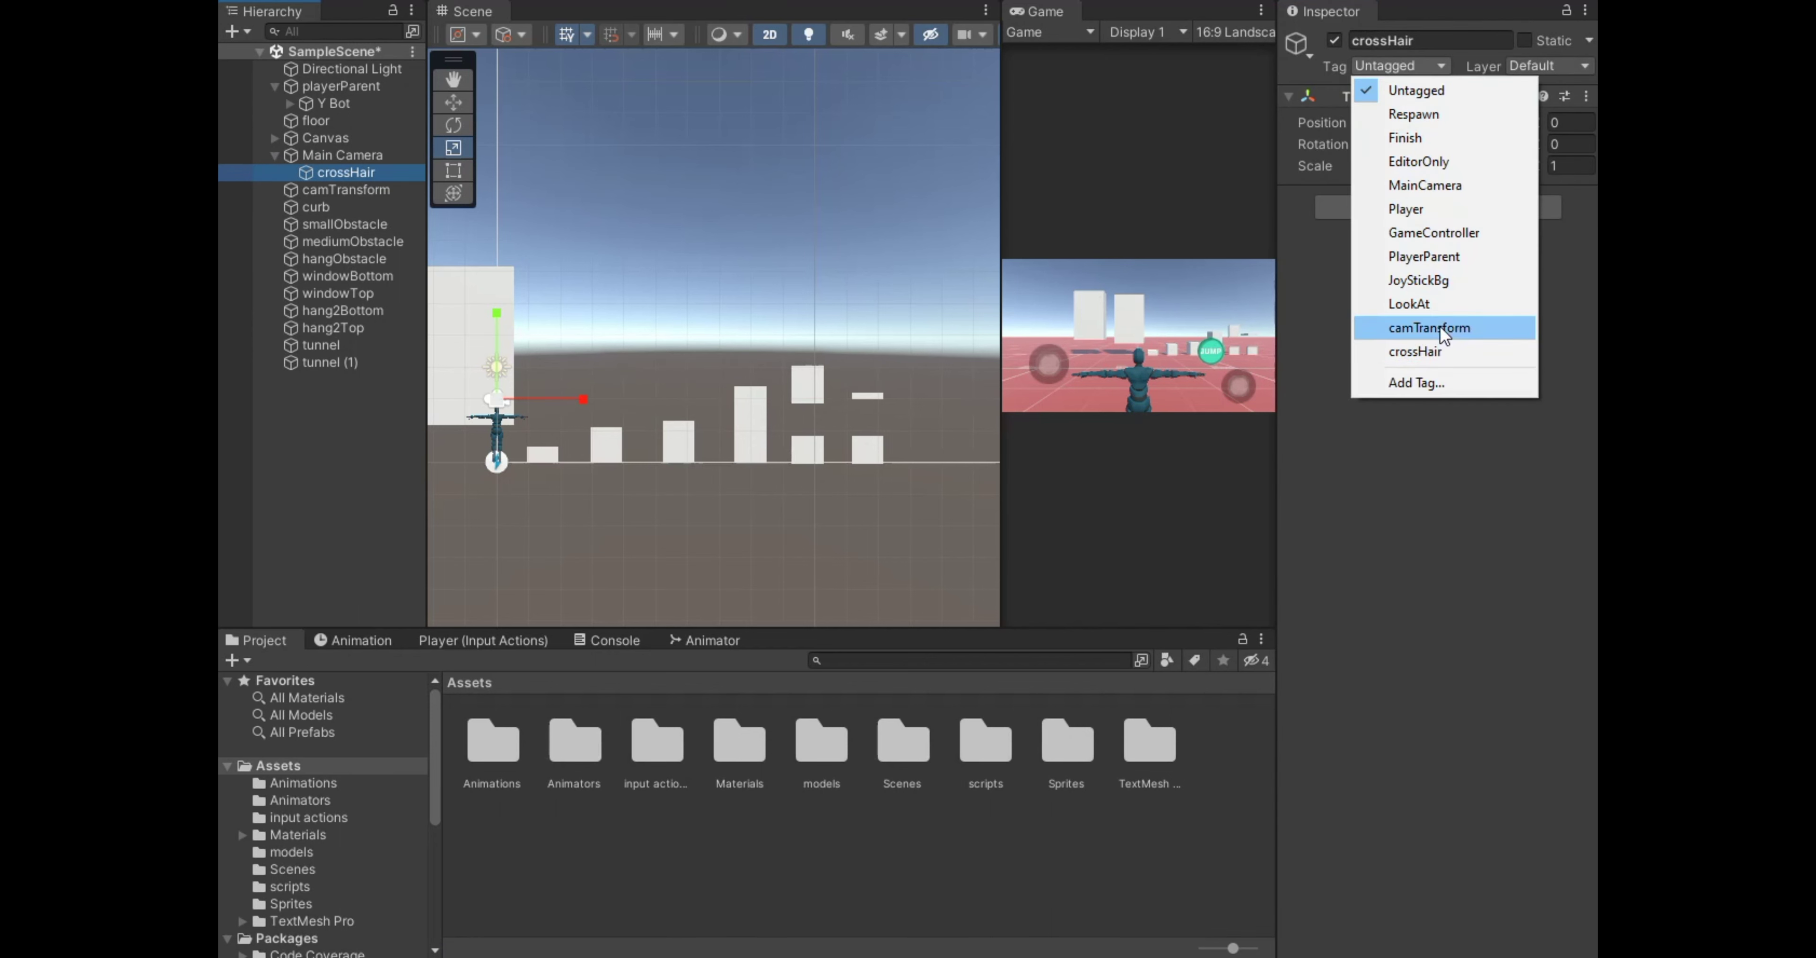
left_click(1402, 352)
Add a Sprite Renderer to crossHair using the x texture, converted to a Sprite.
left_click_drag(726, 629, 726, 532)
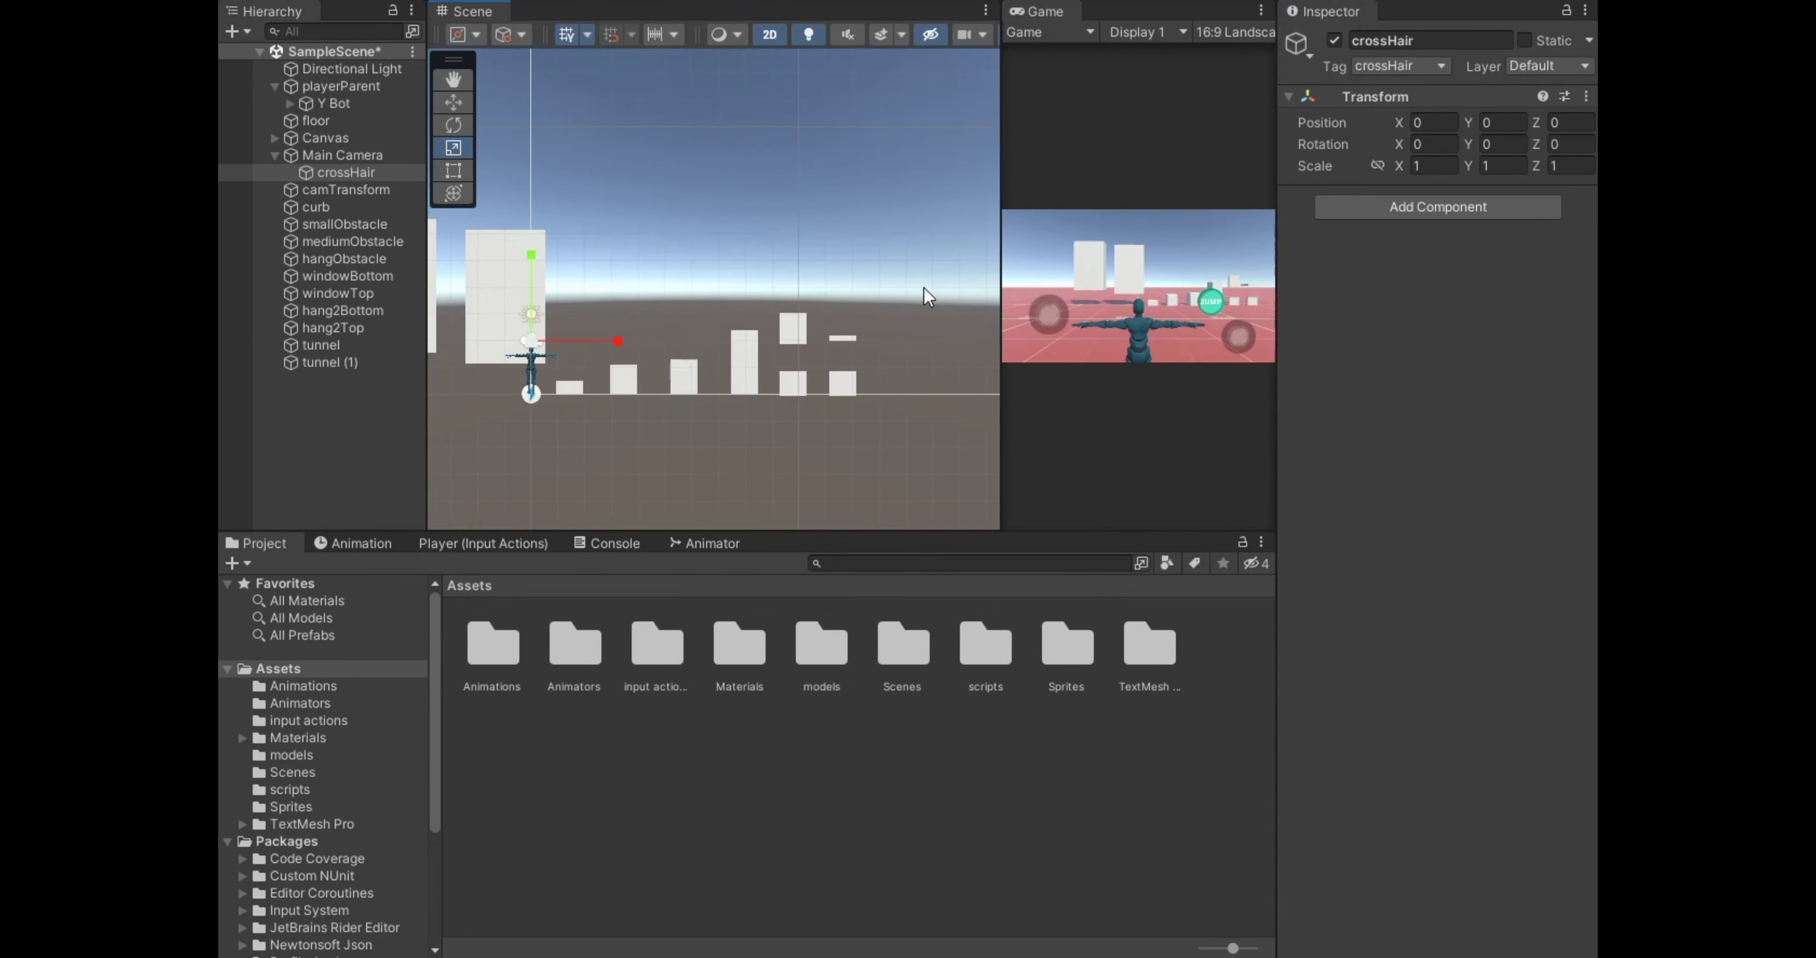
left_click(1438, 206)
left_click(1428, 347)
double_click(1051, 680)
left_click(670, 652)
left_click(1495, 102)
left_click(1438, 198)
left_click(1565, 593)
left_click(346, 172)
mouse_move(657, 643)
left_mouse_down()
mouse_move(1380, 324)
mouse_move(1502, 223)
left_mouse_up()
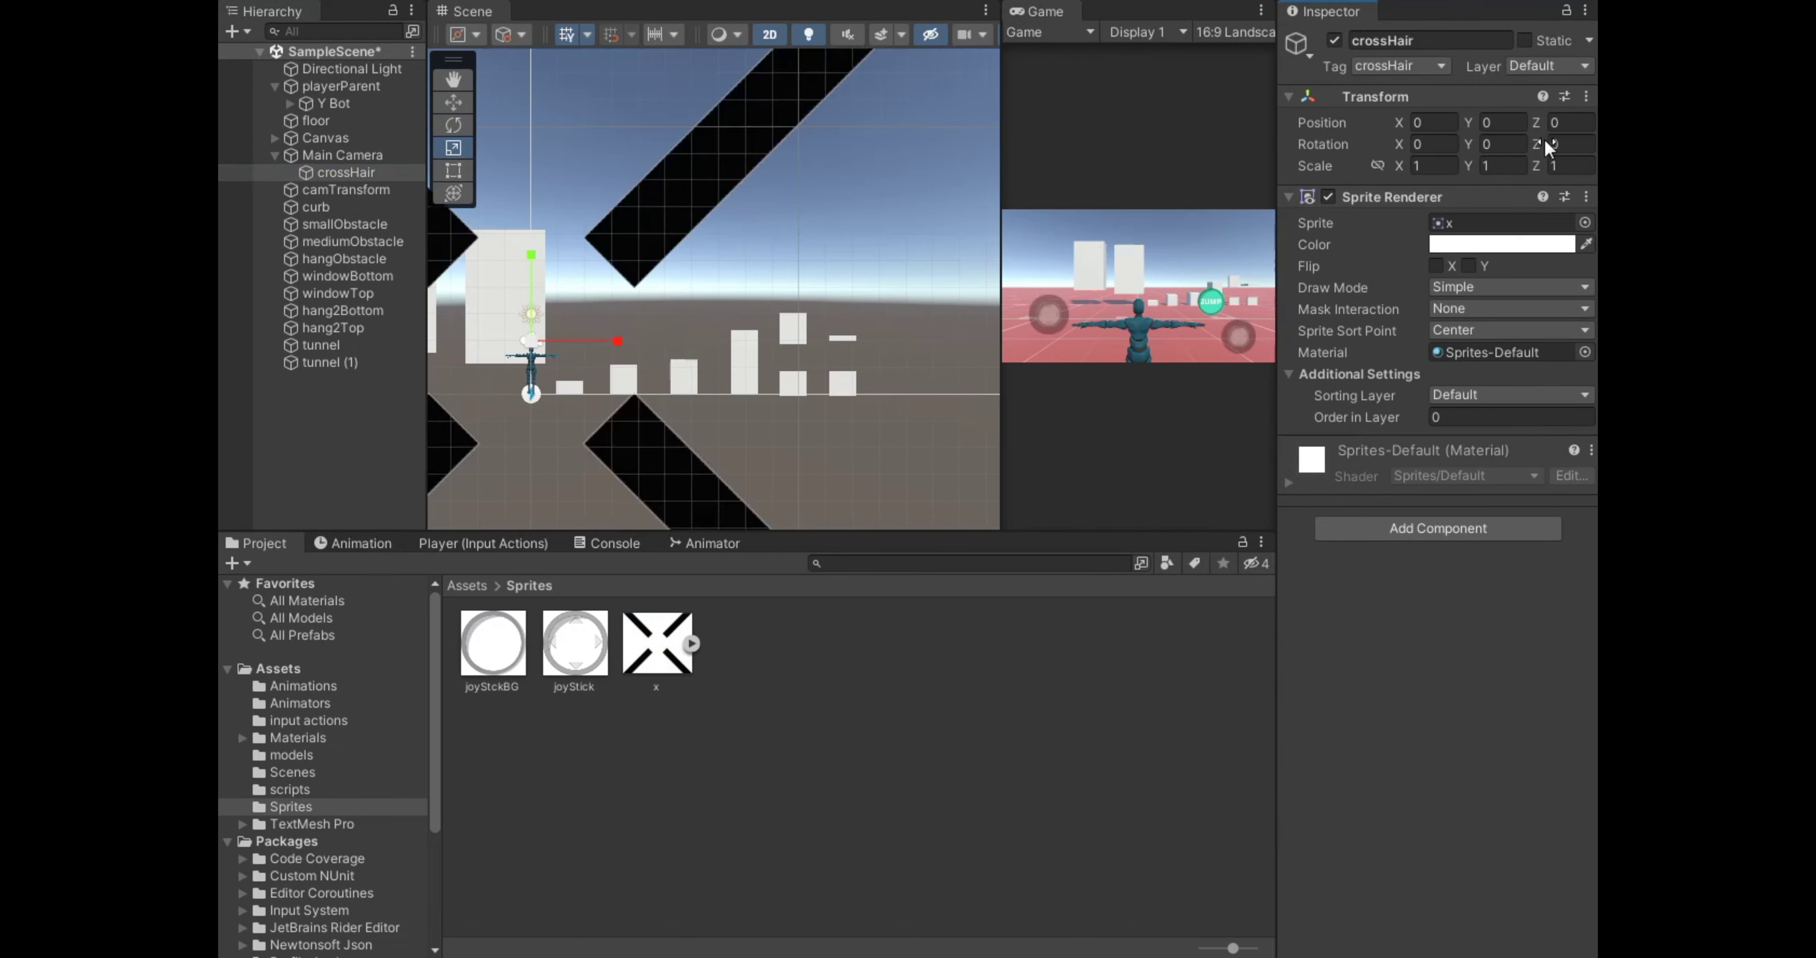
type("1")
Scale the crossHair sprite down to a small cross with small X, Y and Z Scale values.
scroll(635, 300, "down", 5)
left_click_drag(603, 318, 539, 378)
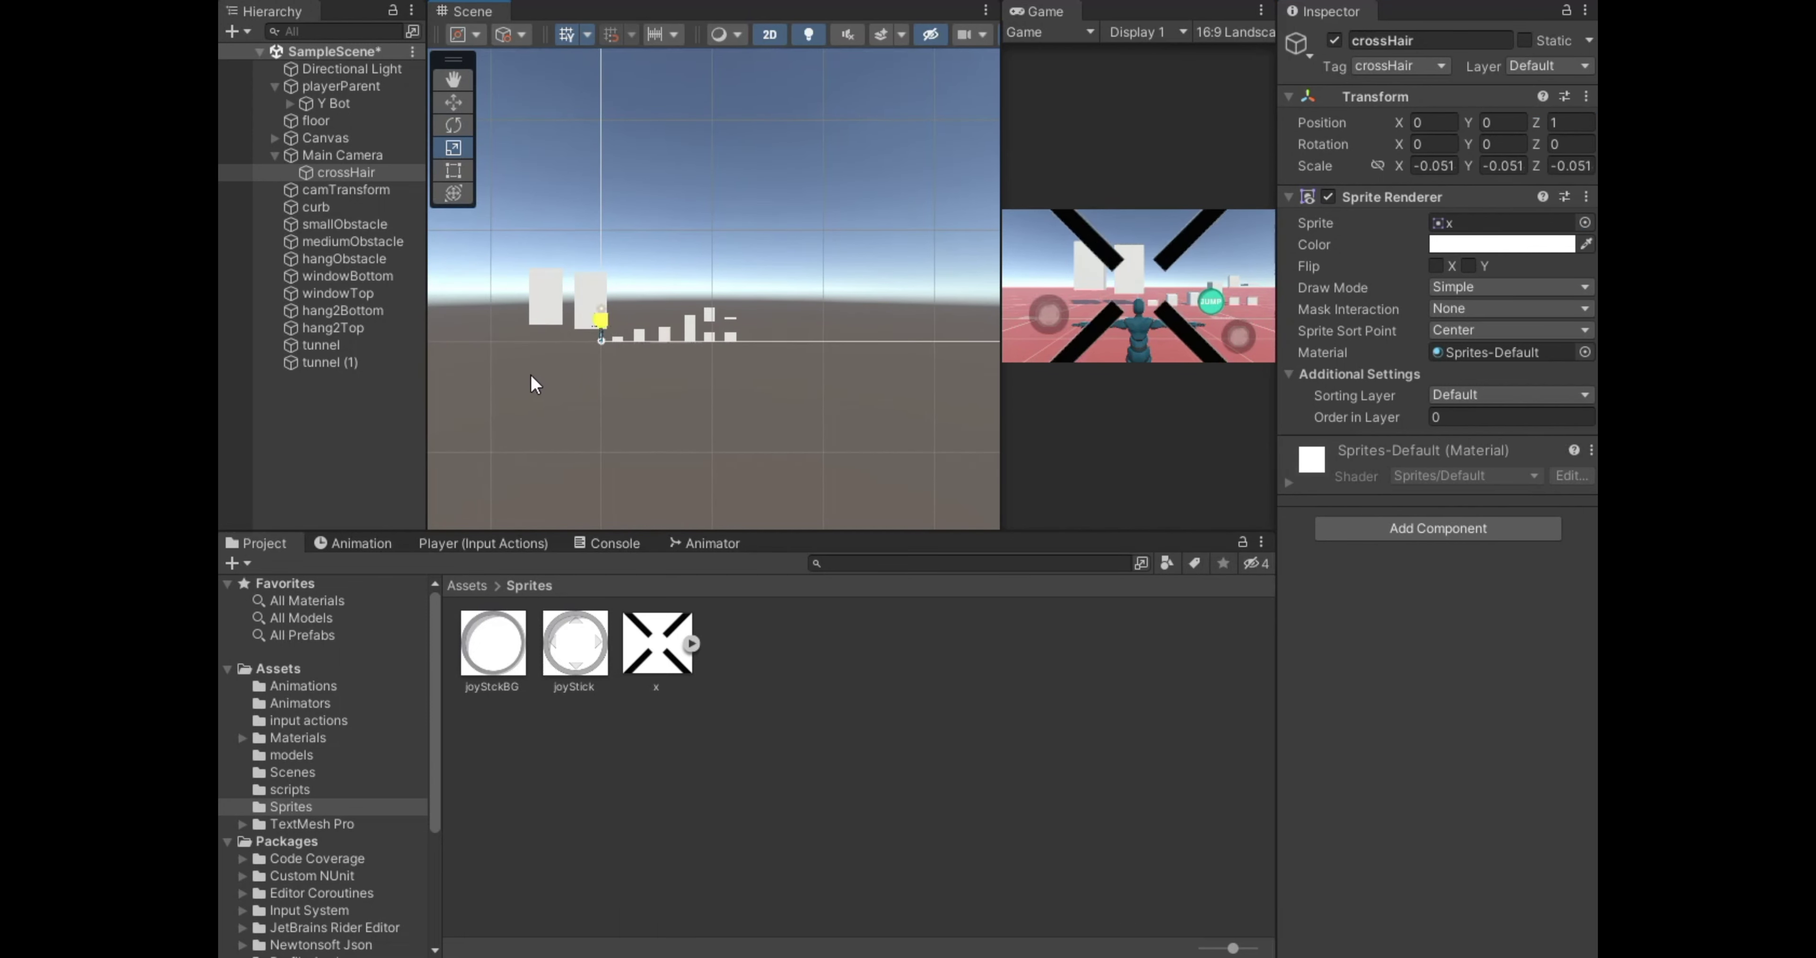
left_click_drag(539, 379, 542, 377)
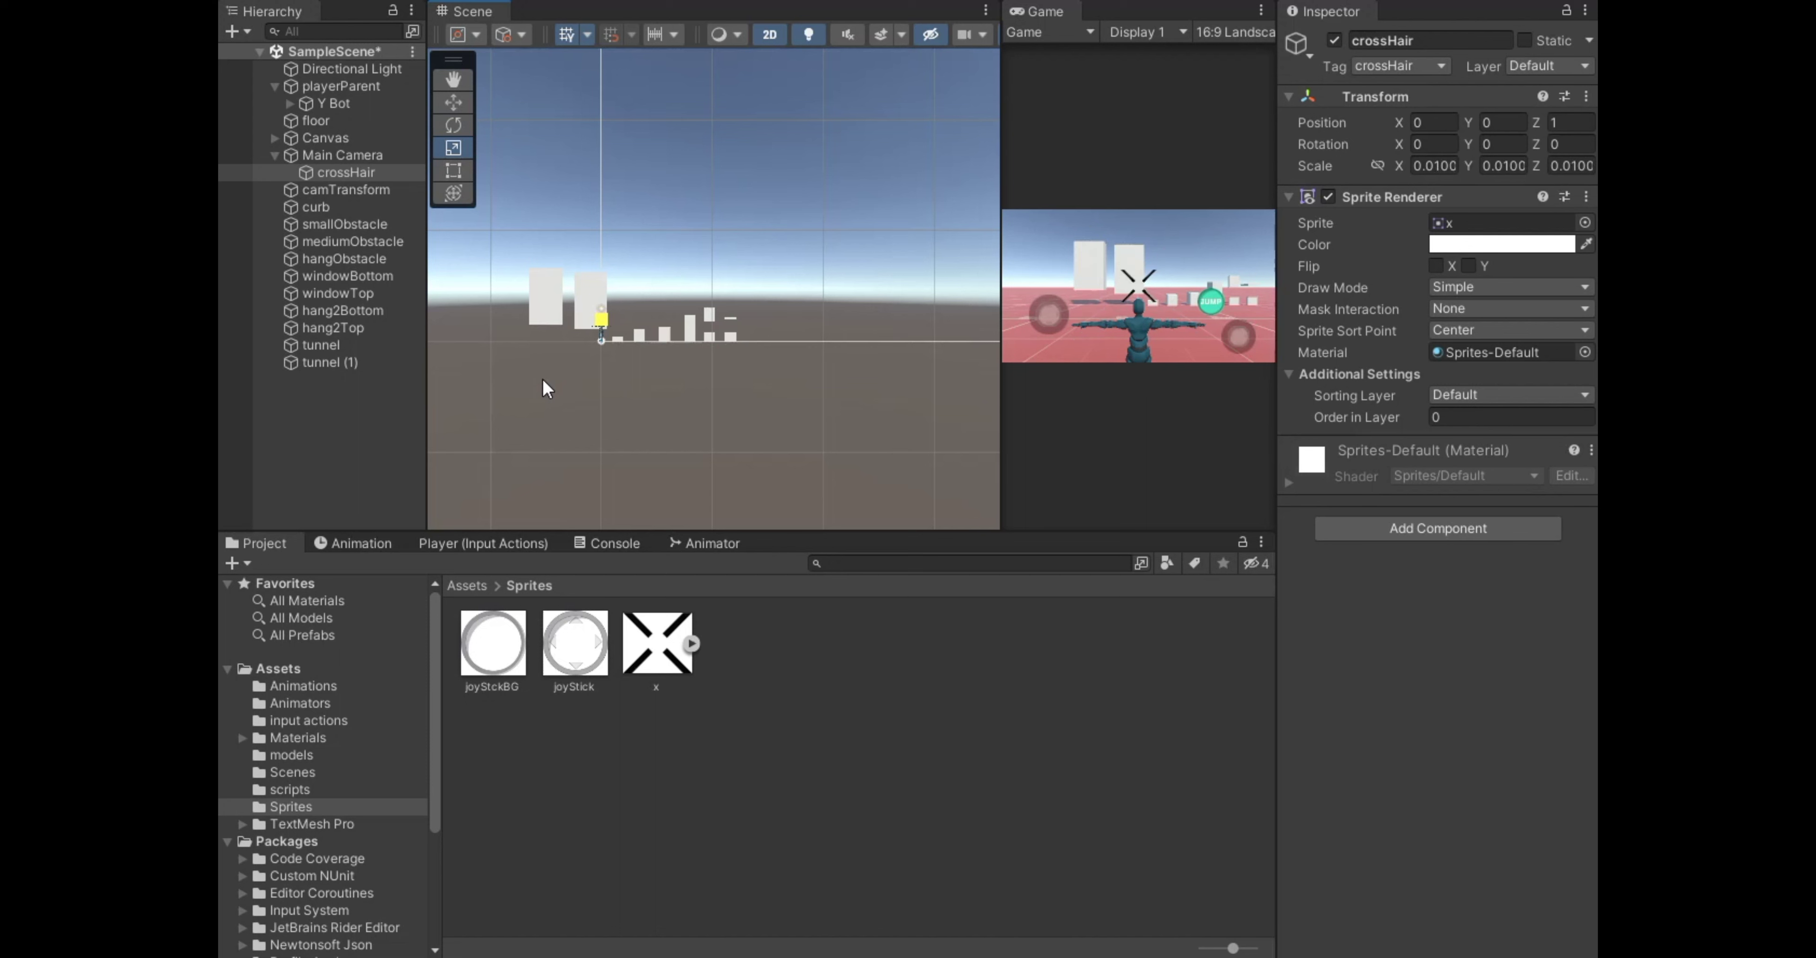
type("5")
left_click(1499, 165)
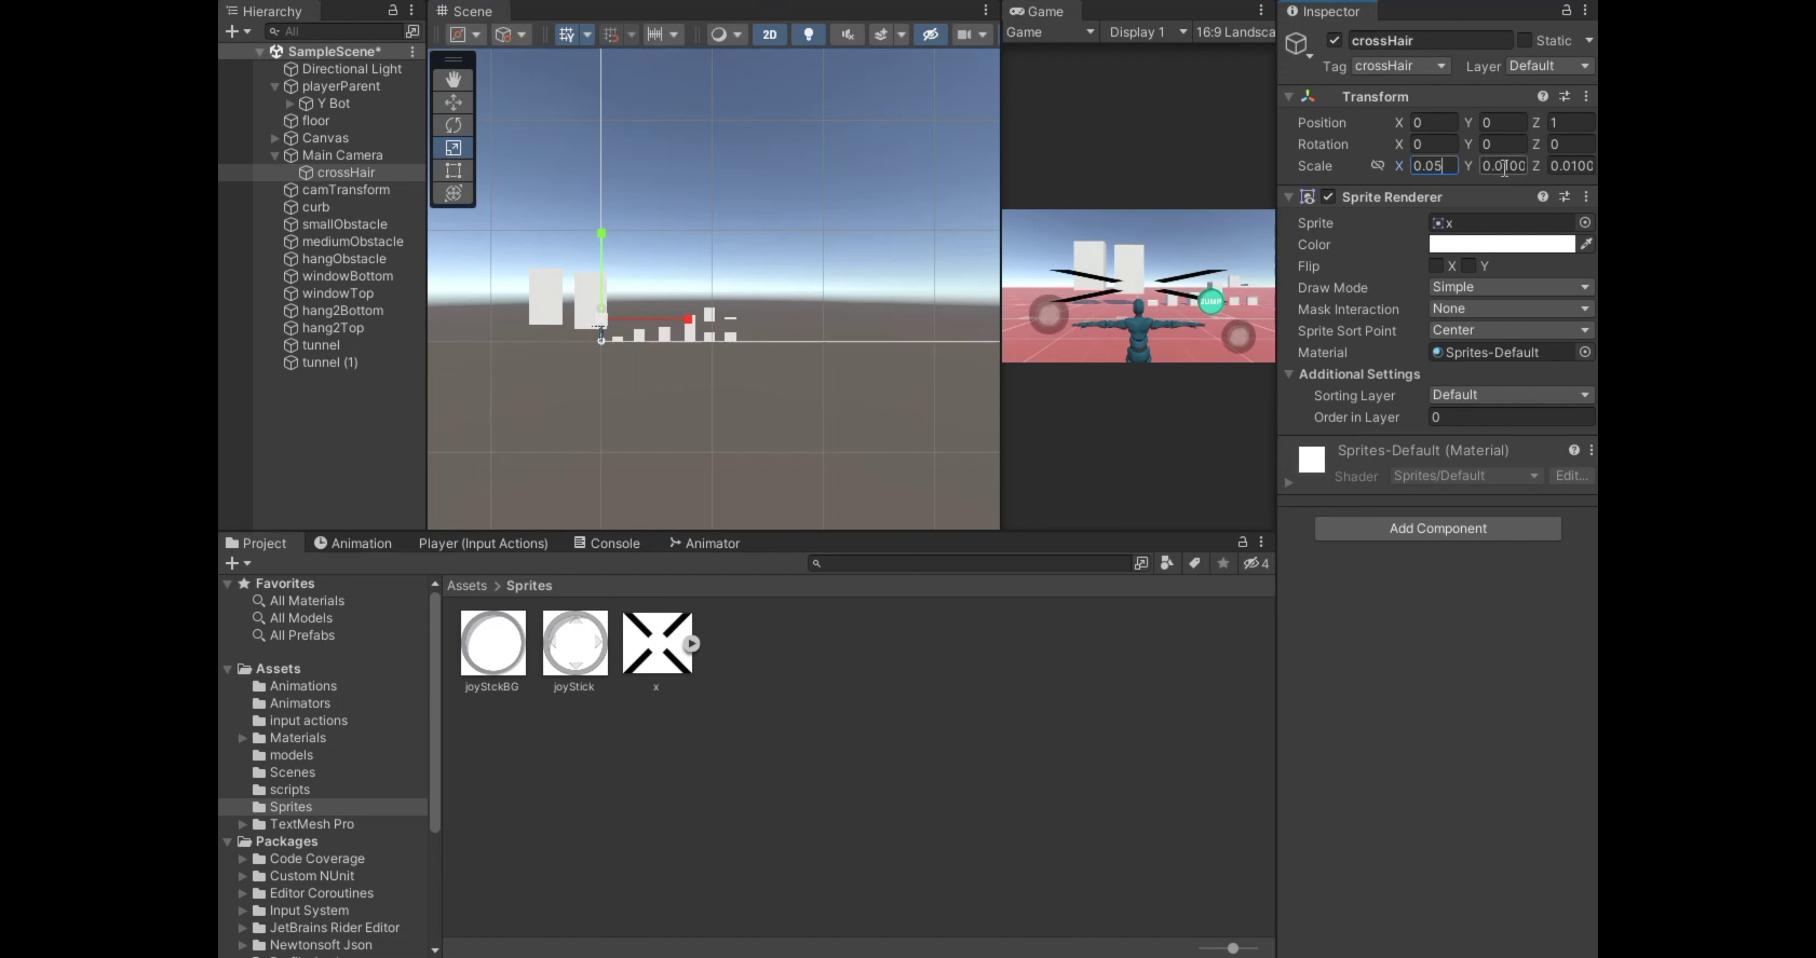
type("0.05")
type("0.005")
left_click(1526, 166)
left_click(1590, 166)
Commit the crossHair depth scale and widen the Game view and Hierarchy panels.
left_click(1454, 167)
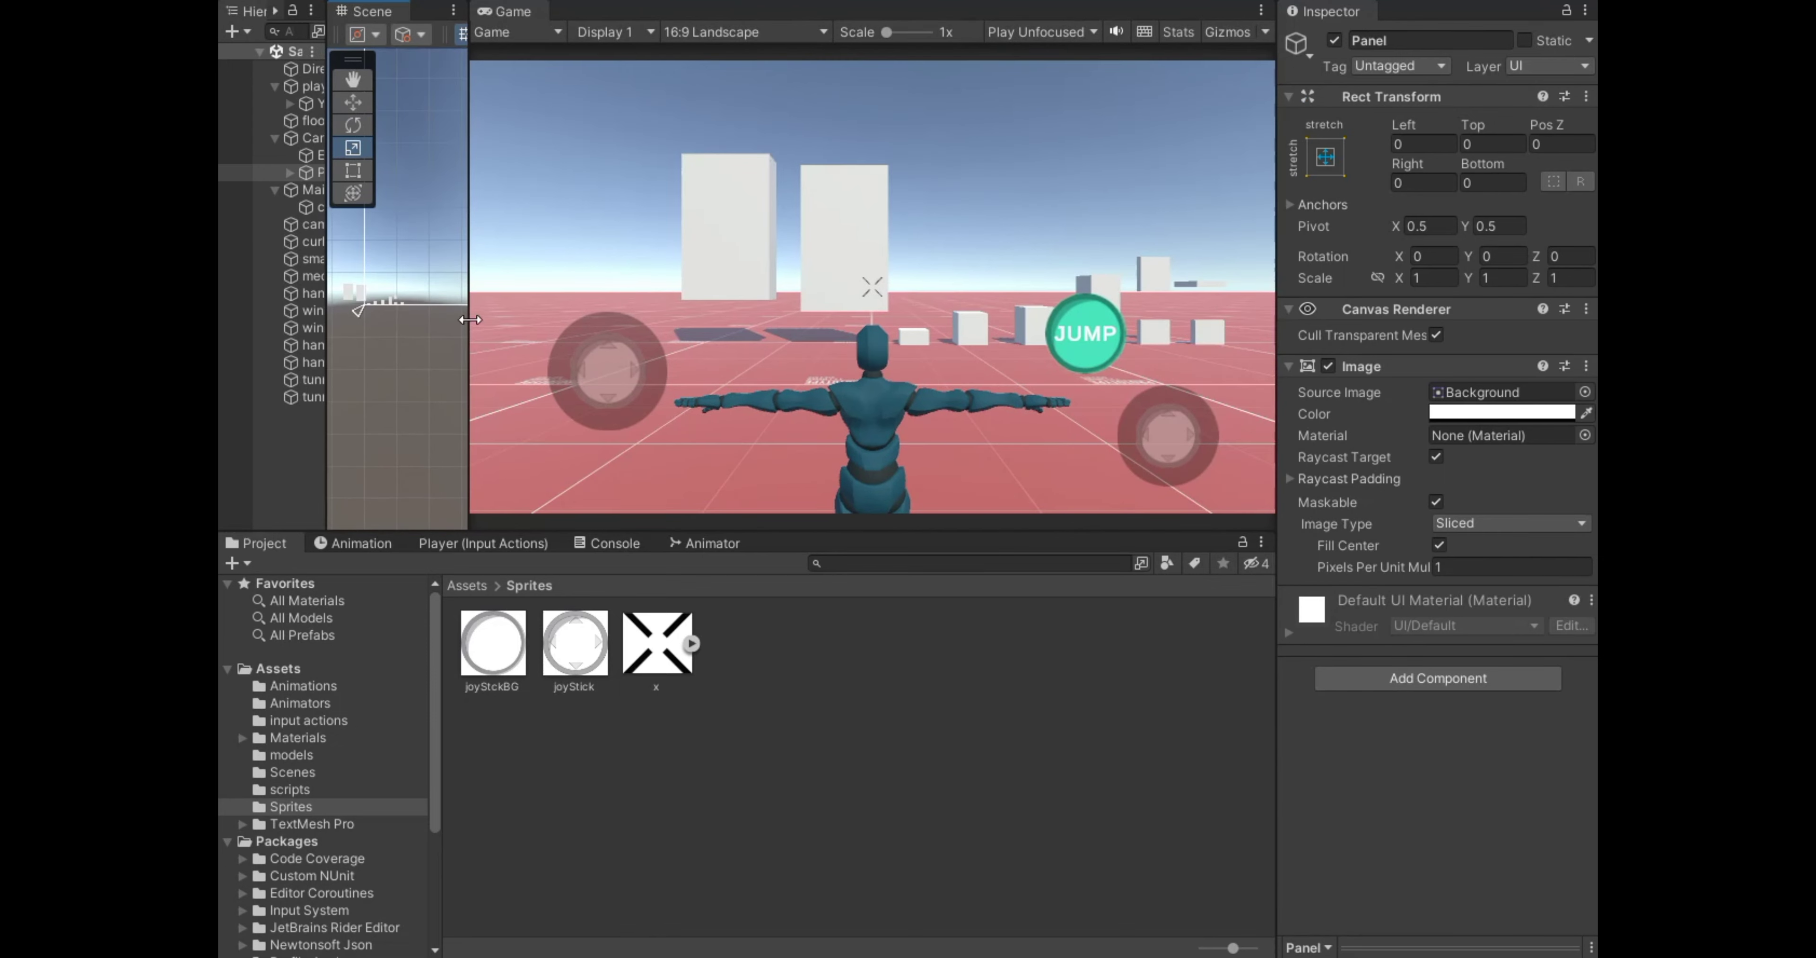
left_click_drag(470, 319, 733, 320)
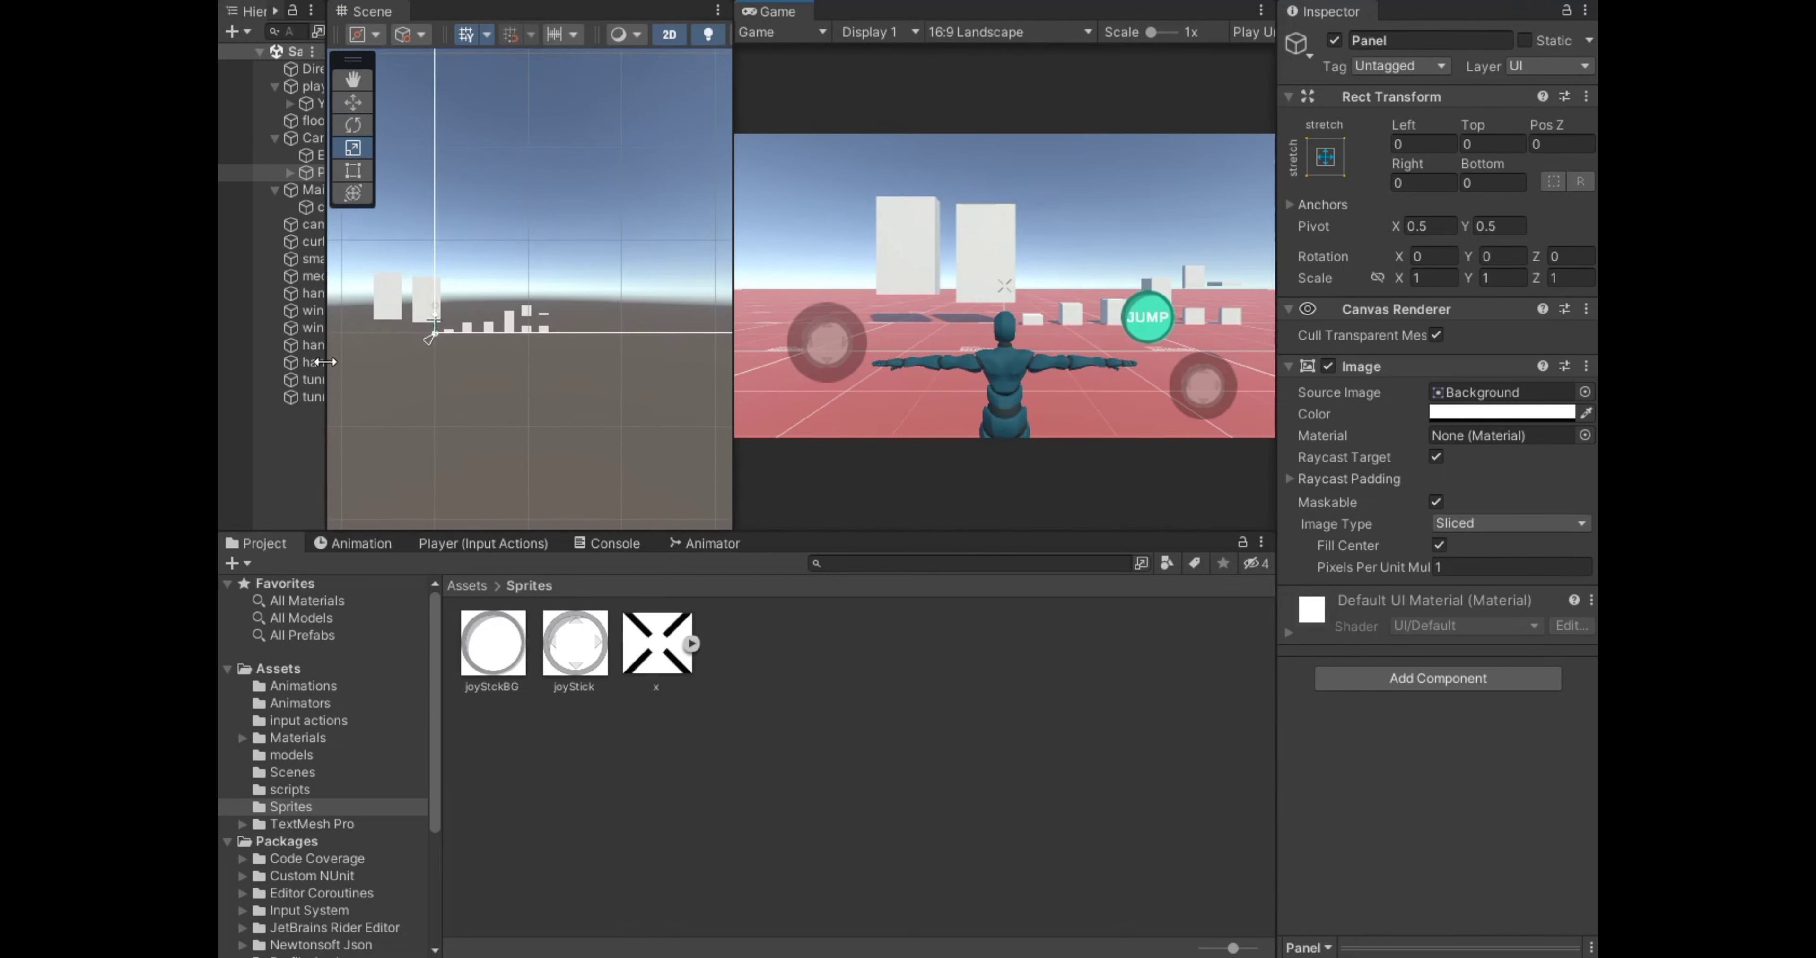
left_click_drag(326, 296, 488, 296)
Create a 'crossHair' Animator Controller in Animators and attach it to the crossHair object.
left_click(467, 585)
double_click(571, 662)
right_click(626, 705)
mouse_move(683, 164)
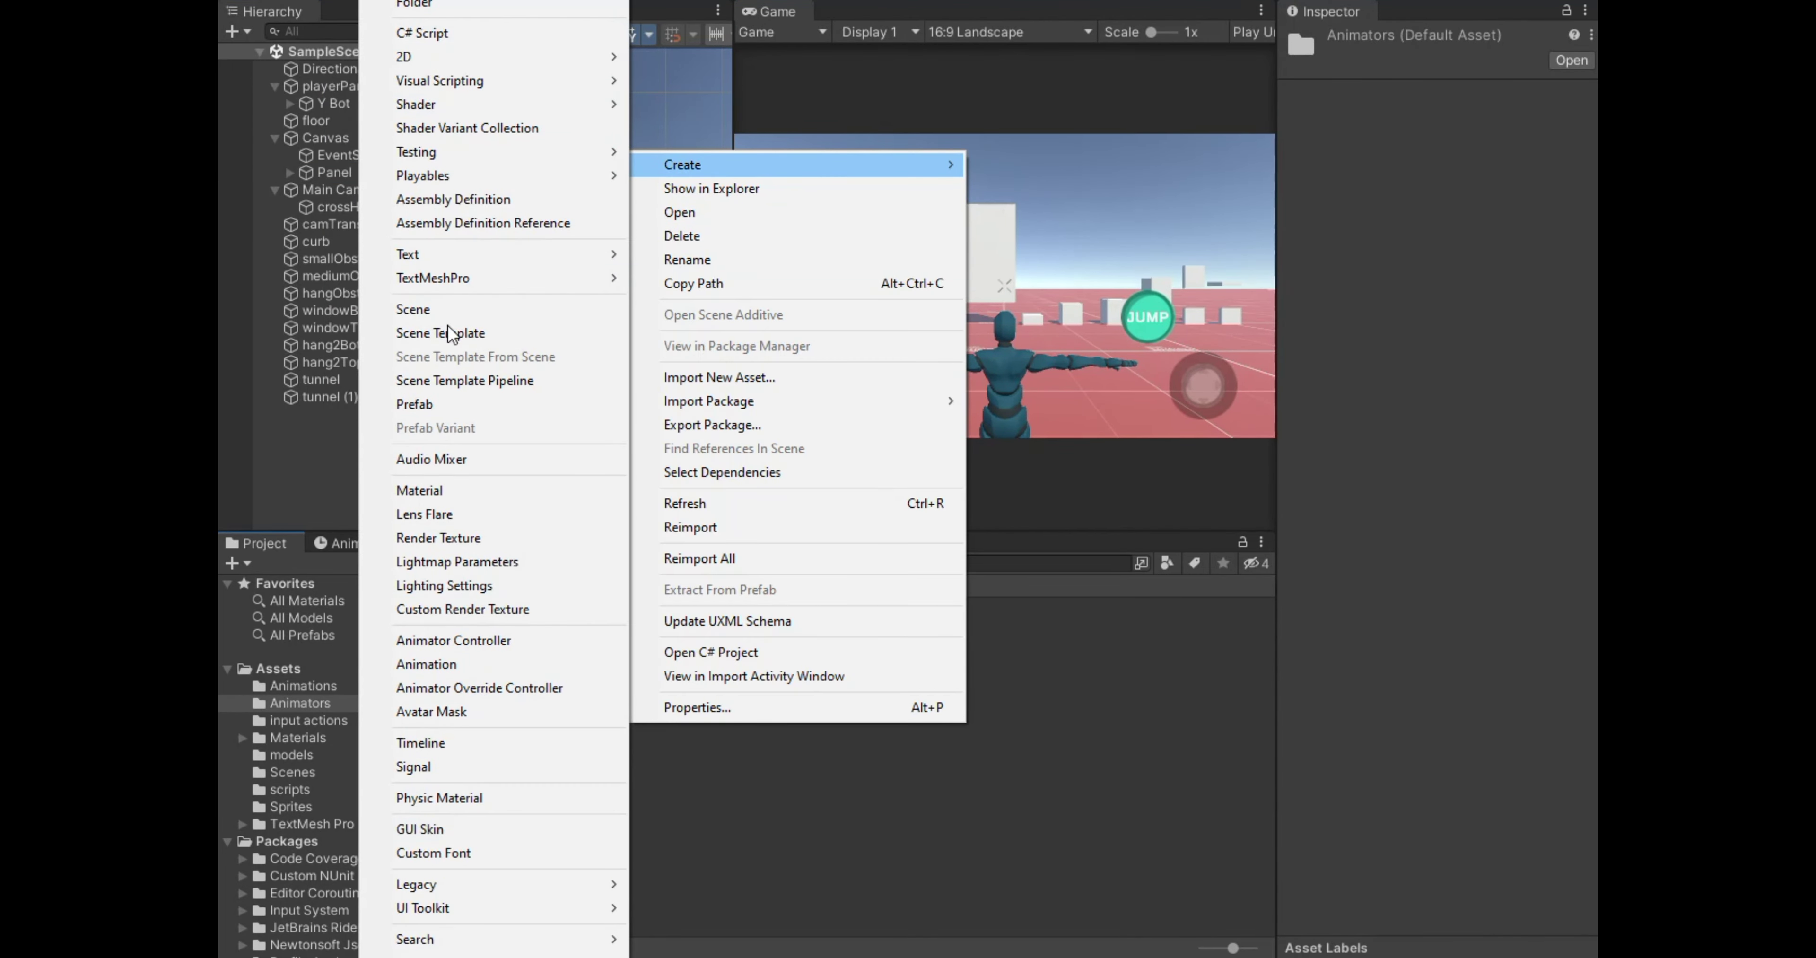
left_click(437, 680)
type("crossHair")
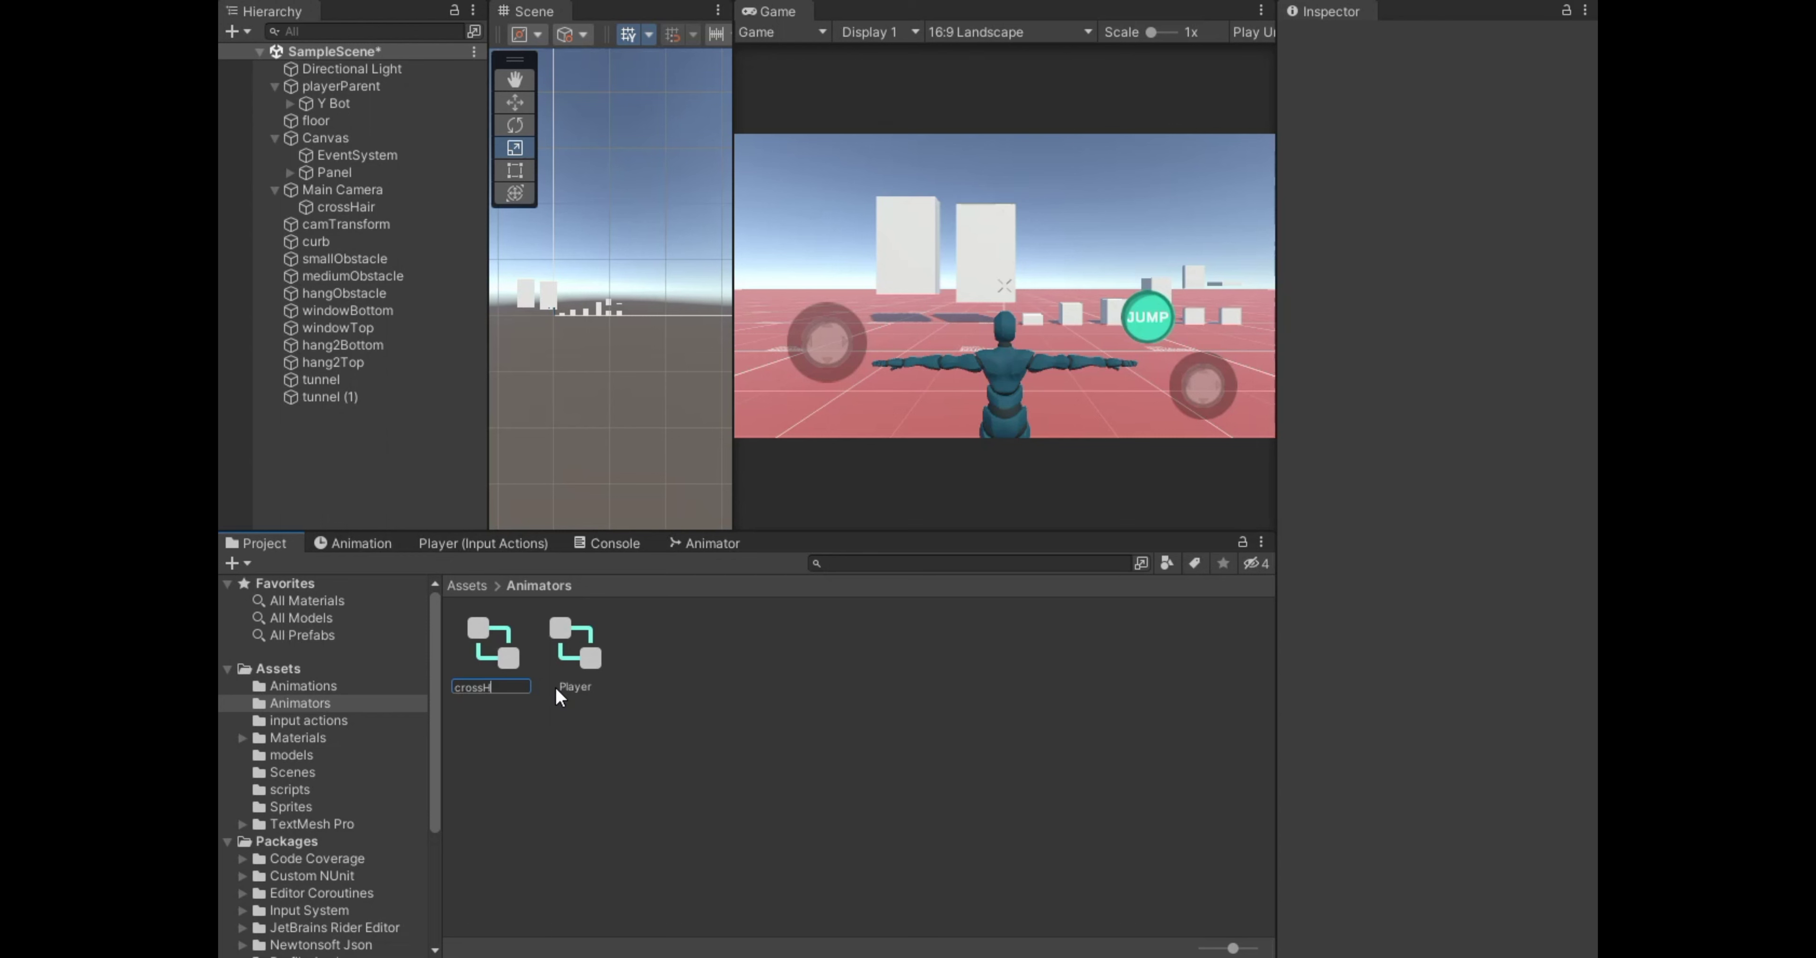
left_click_drag(494, 643, 388, 212)
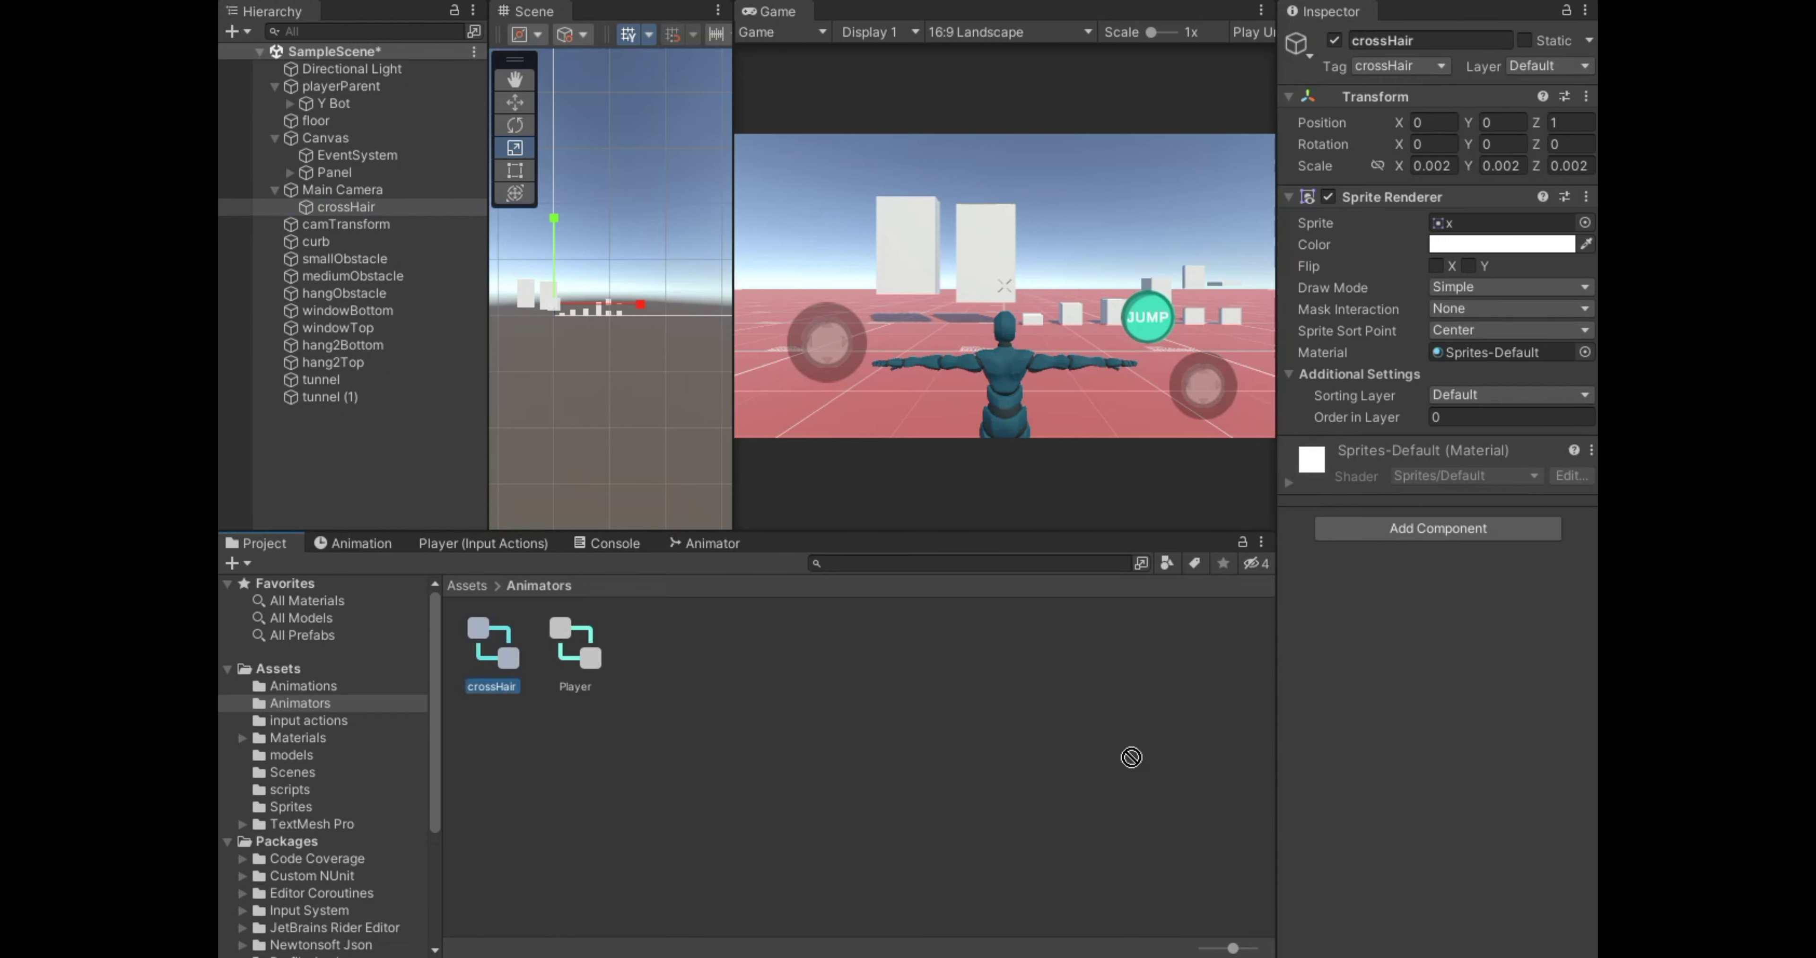
left_click(361, 543)
Create a crossHairIdle animation clip saved in the Animations folder.
left_click_drag(798, 534, 797, 476)
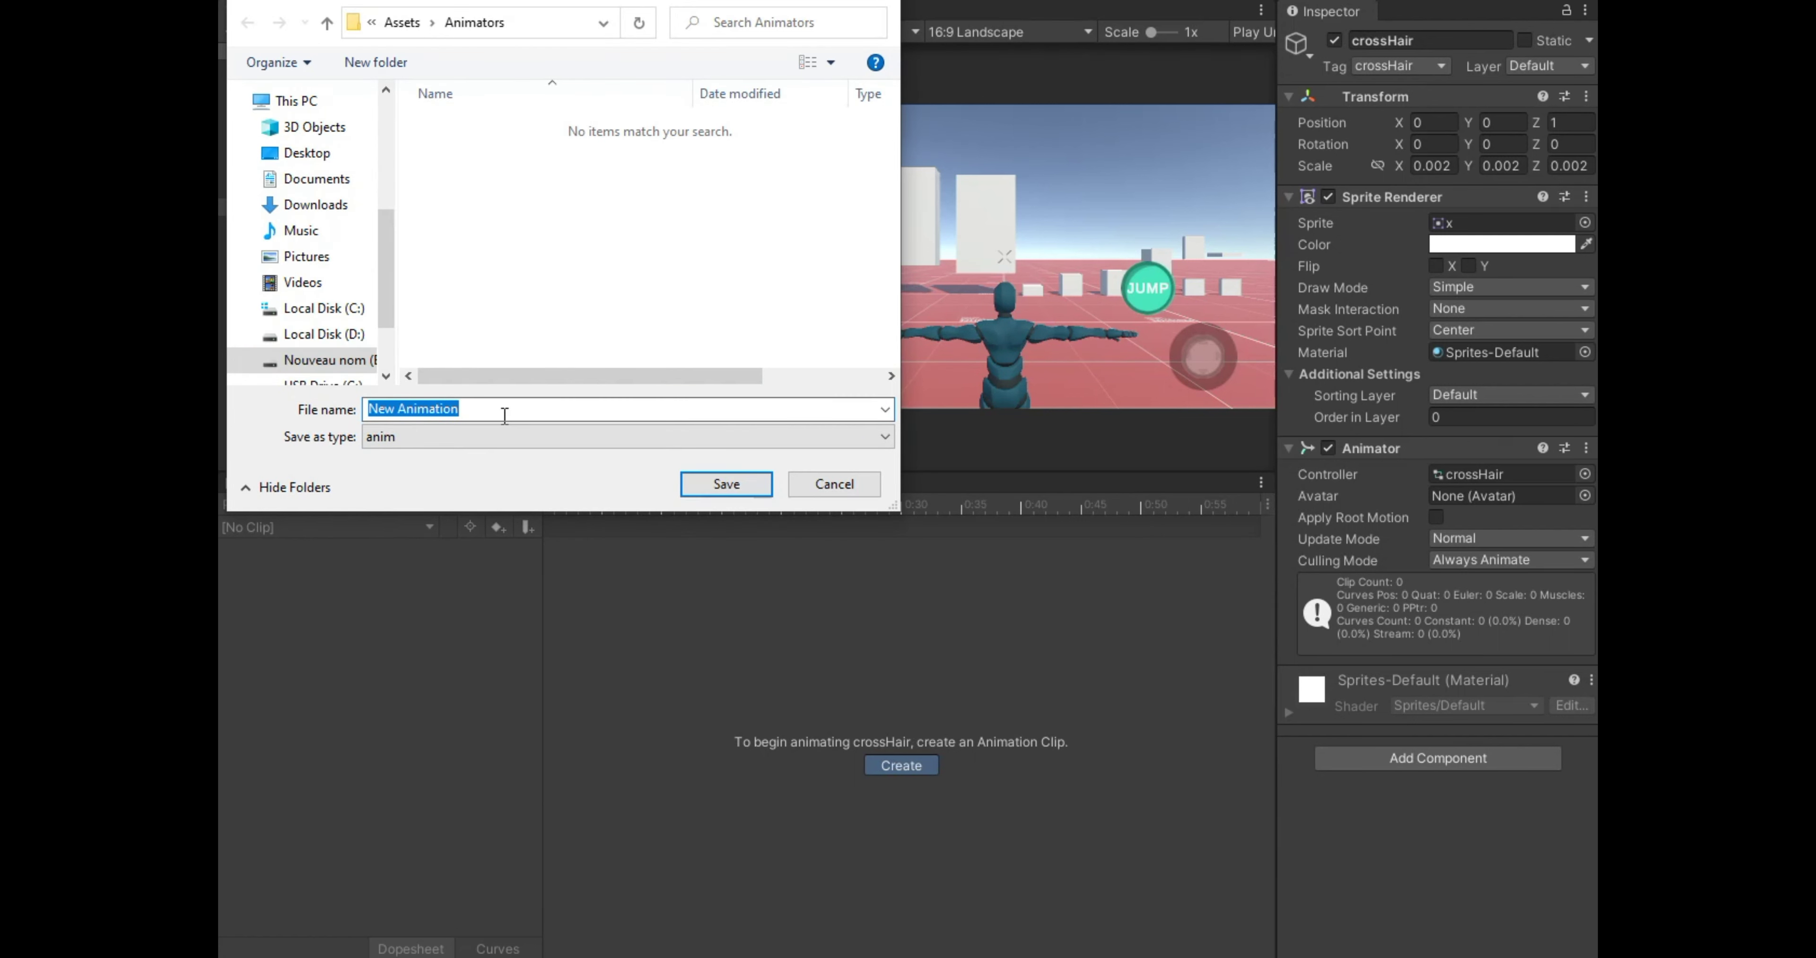
left_click(326, 22)
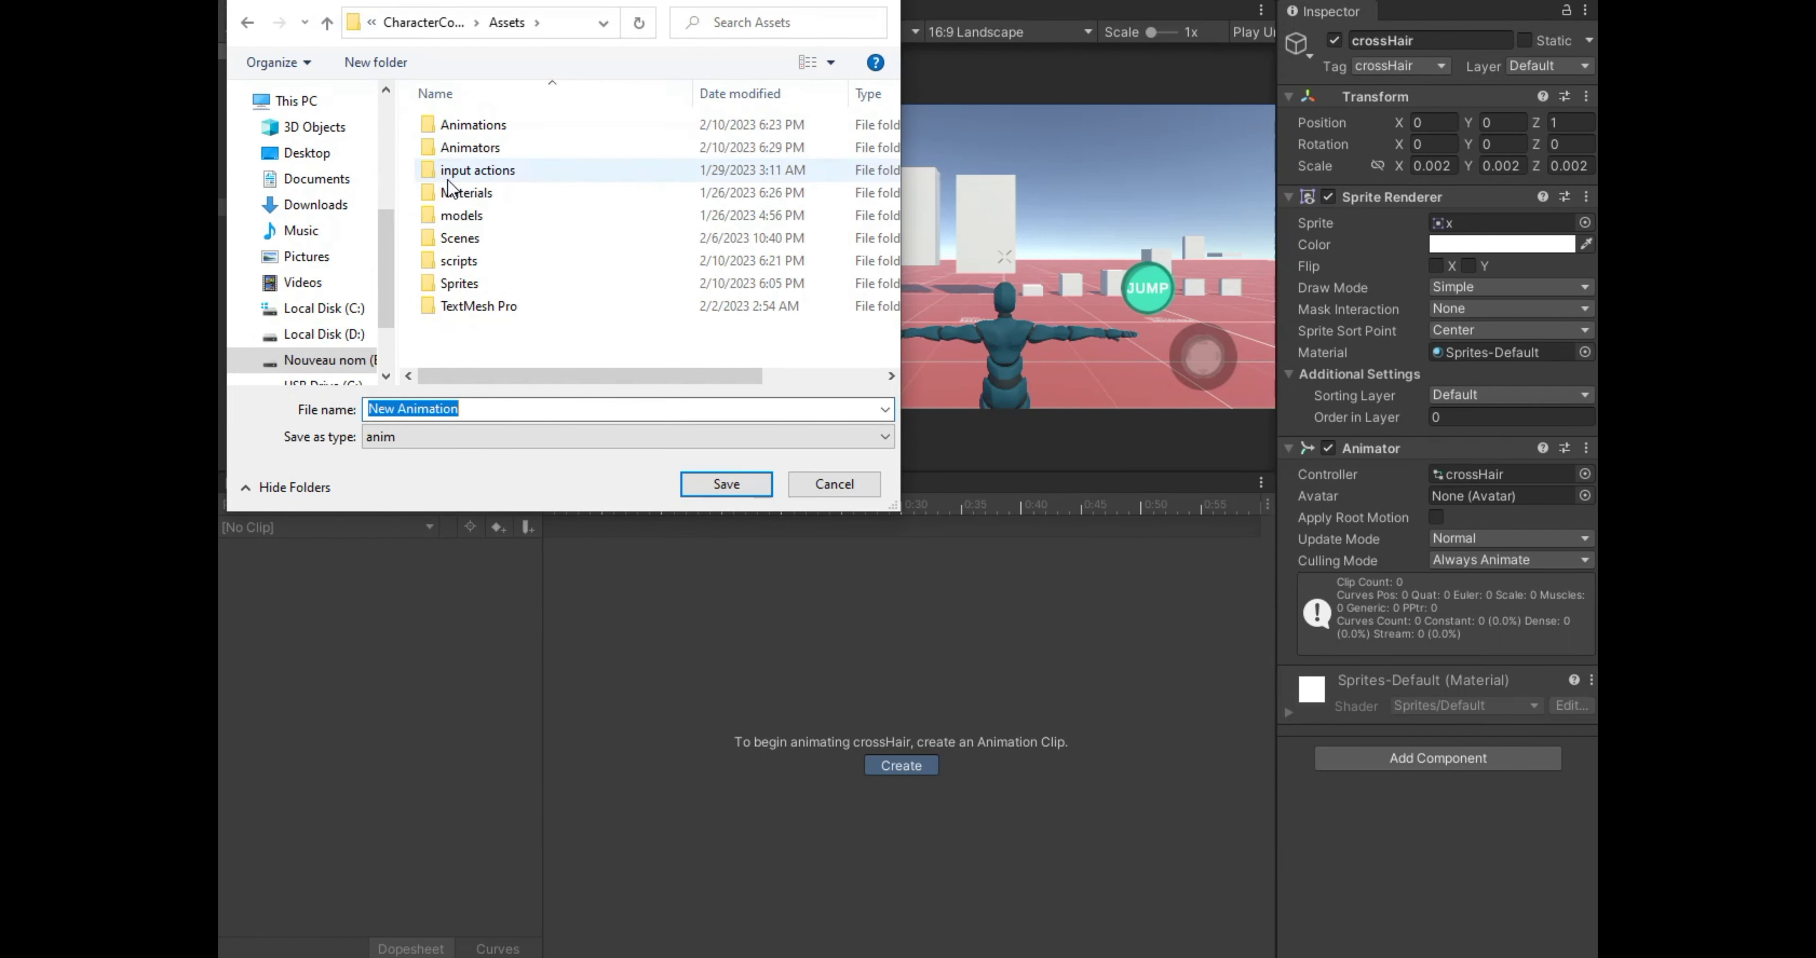
double_click(496, 136)
left_click(491, 401)
type("crossHairIdle")
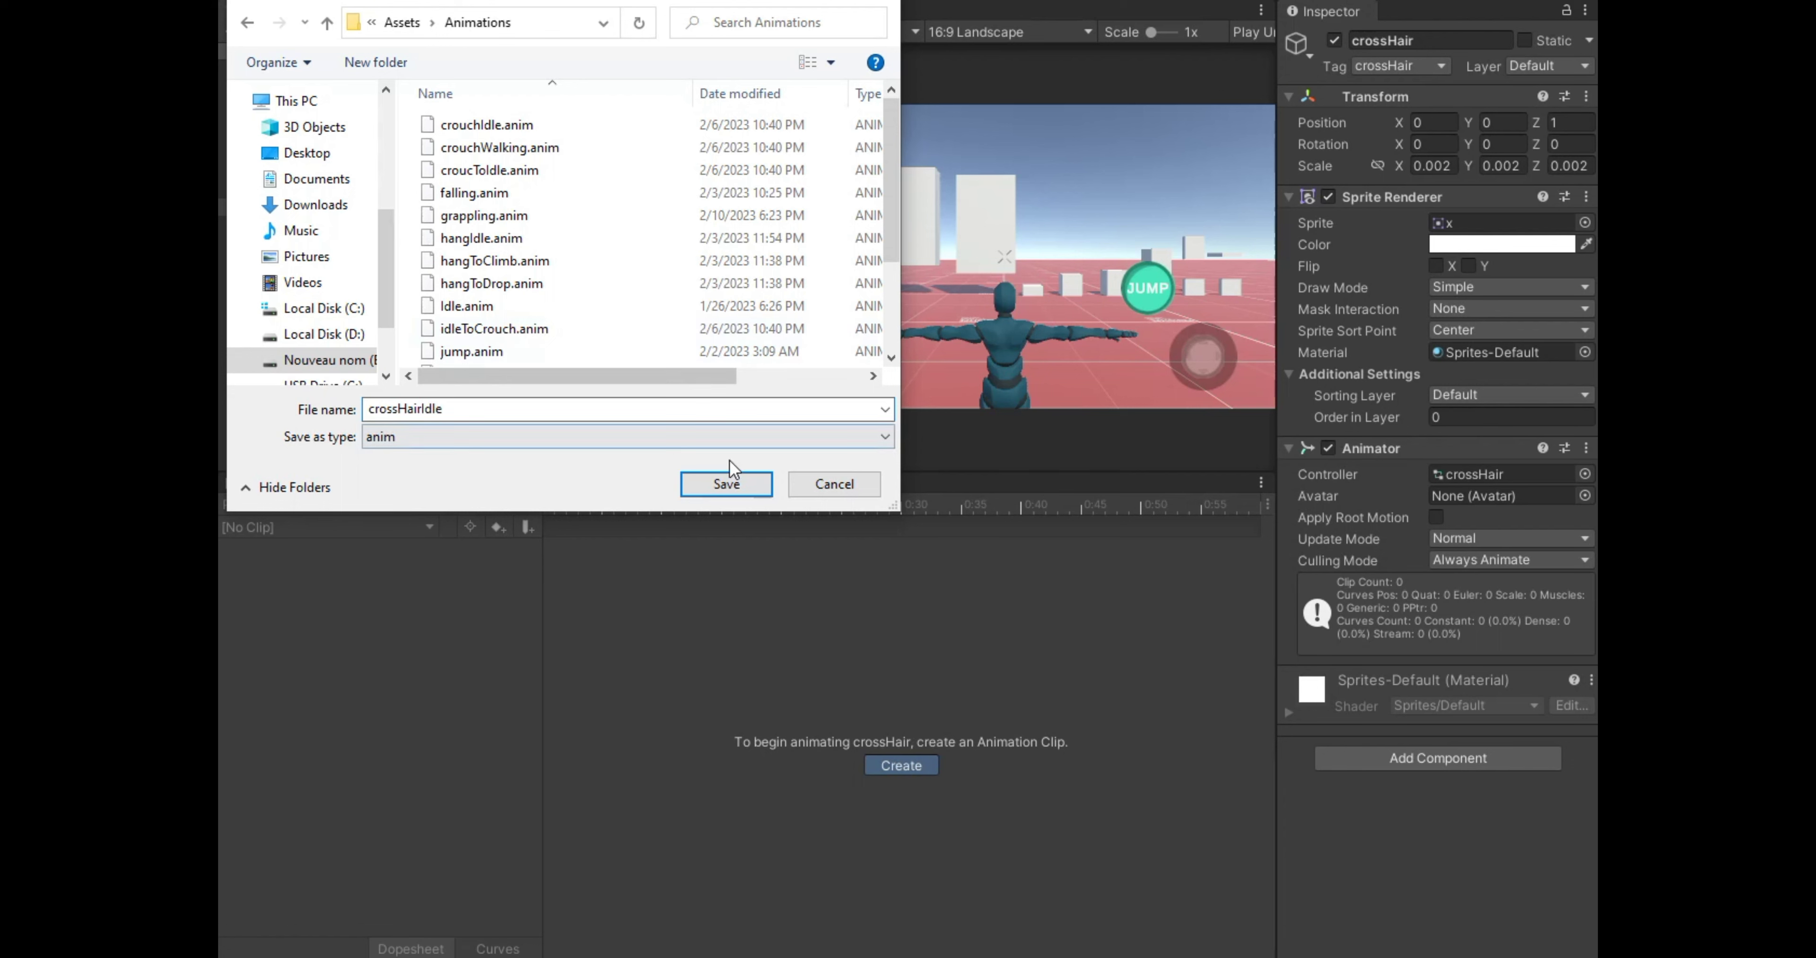
left_click(727, 481)
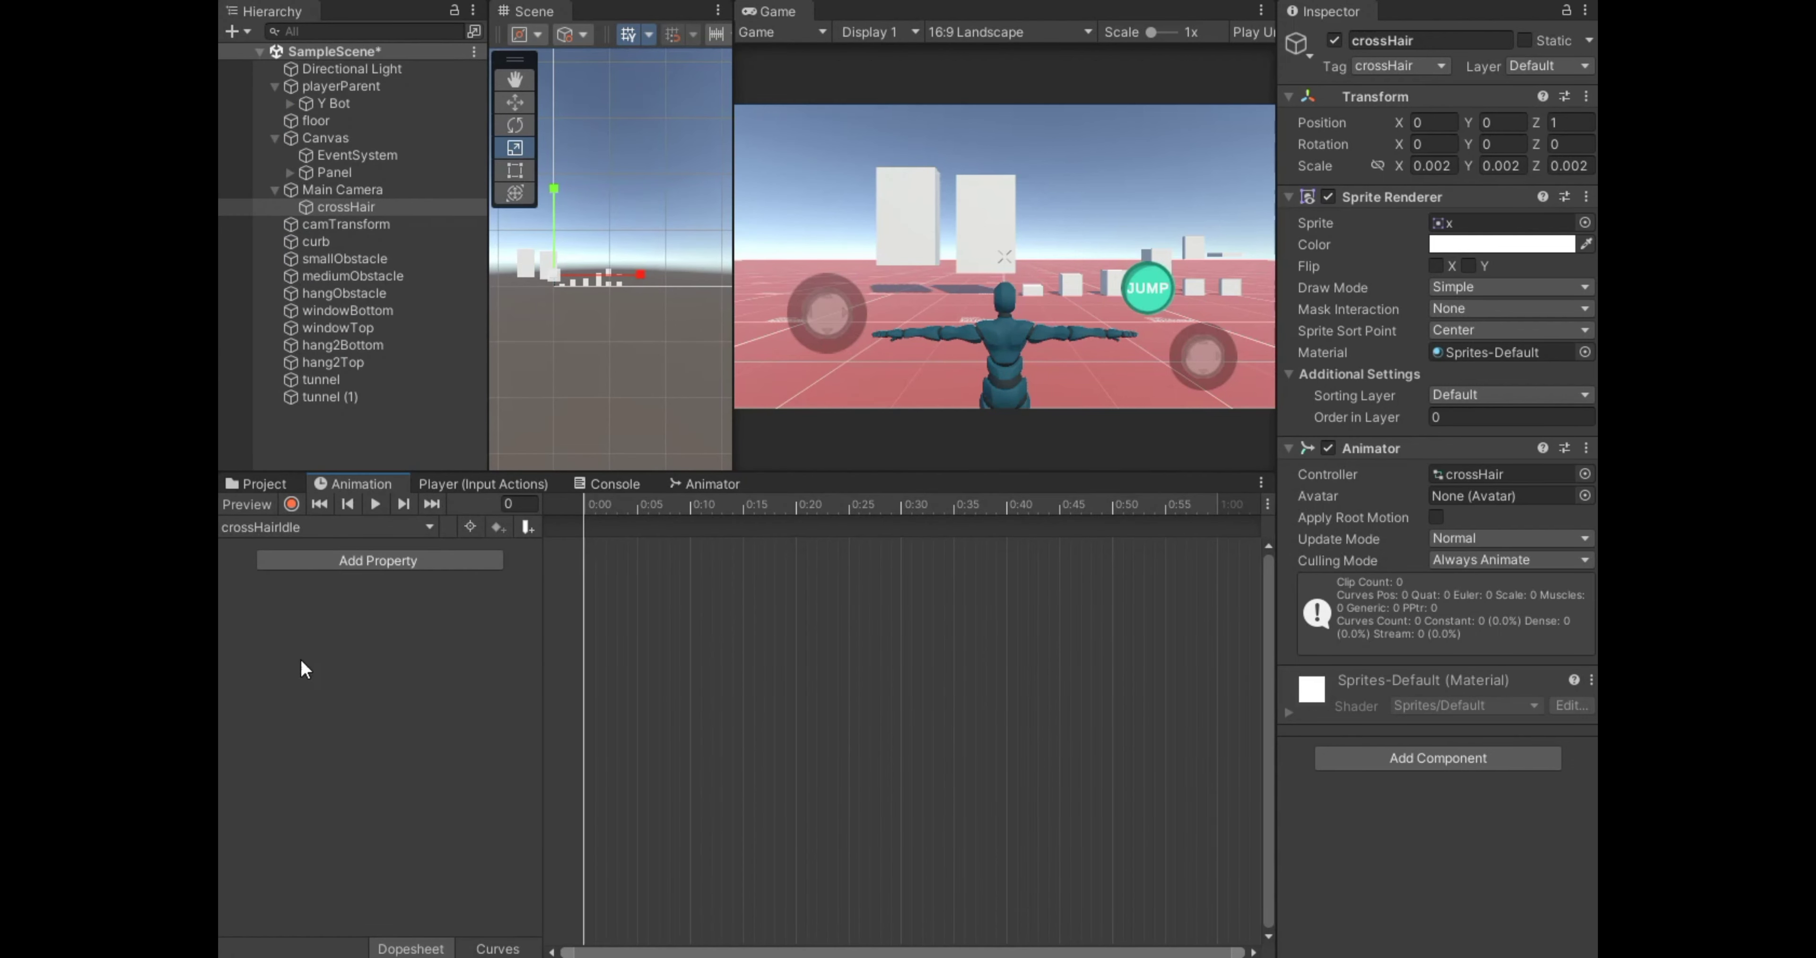
Record x sprite keys at frames 0 and 5 in the crossHairIdle clip.
left_click(292, 504)
left_click(1585, 223)
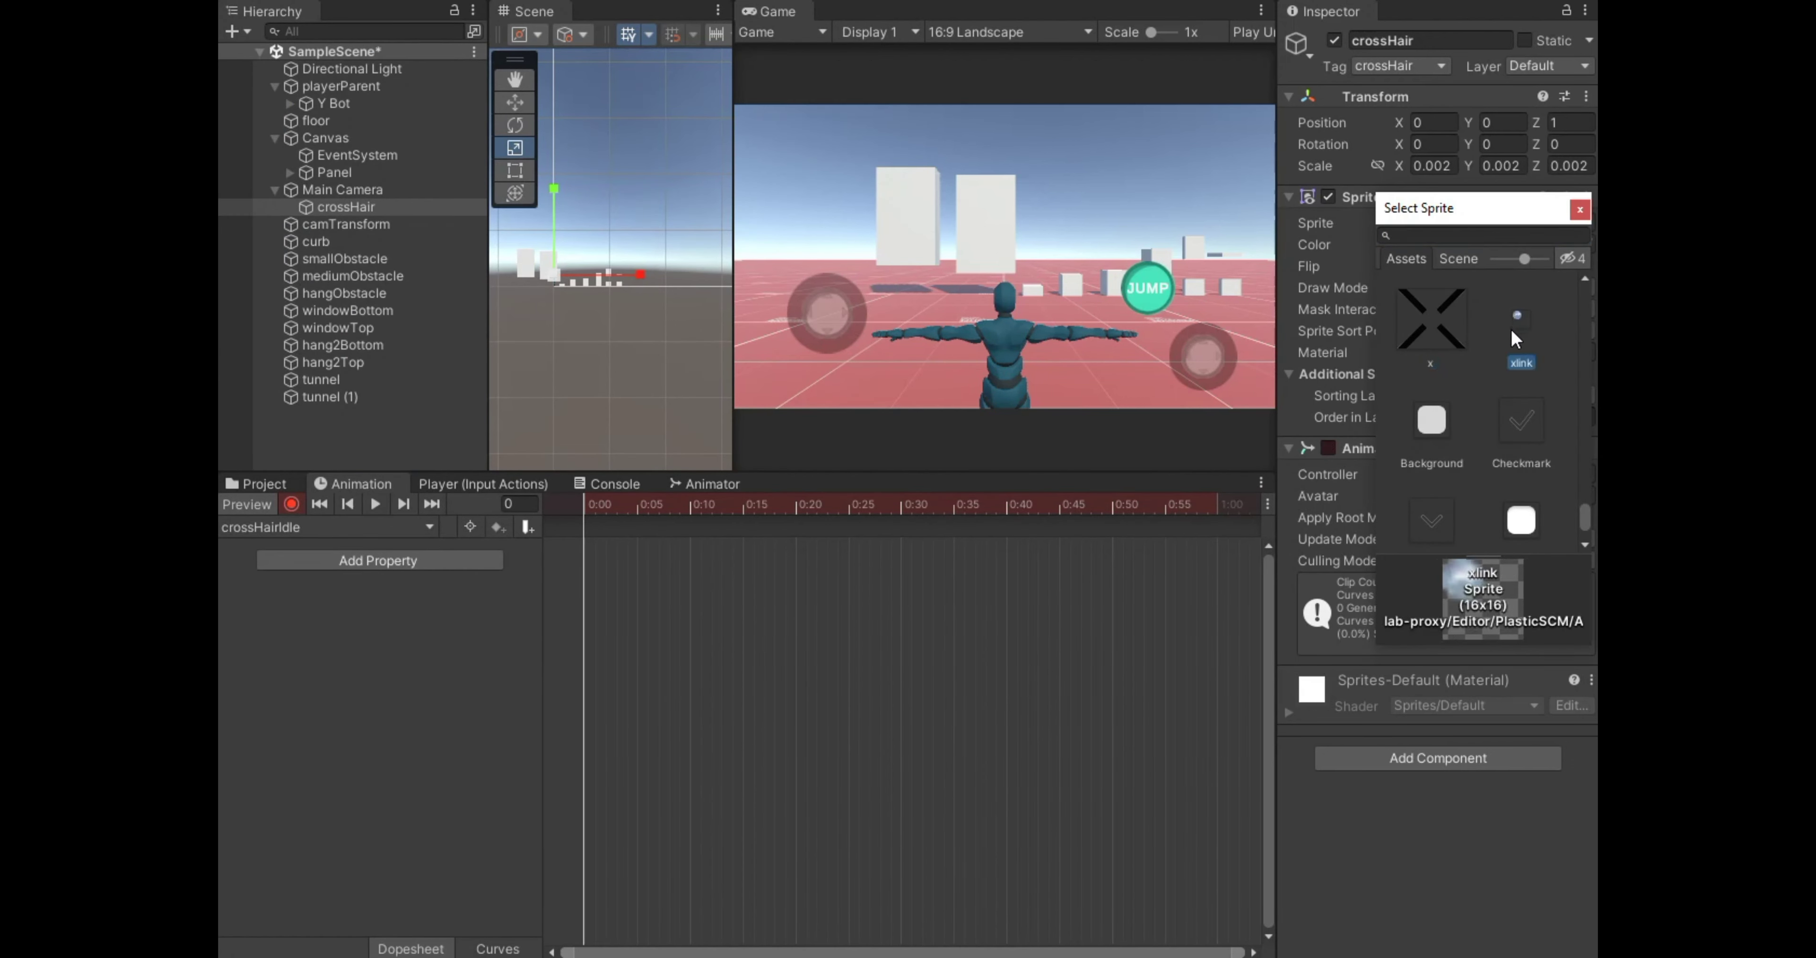
left_click(1432, 318)
left_click(1444, 331)
left_click_drag(730, 505, 638, 533)
left_click(1585, 222)
double_click(1432, 319)
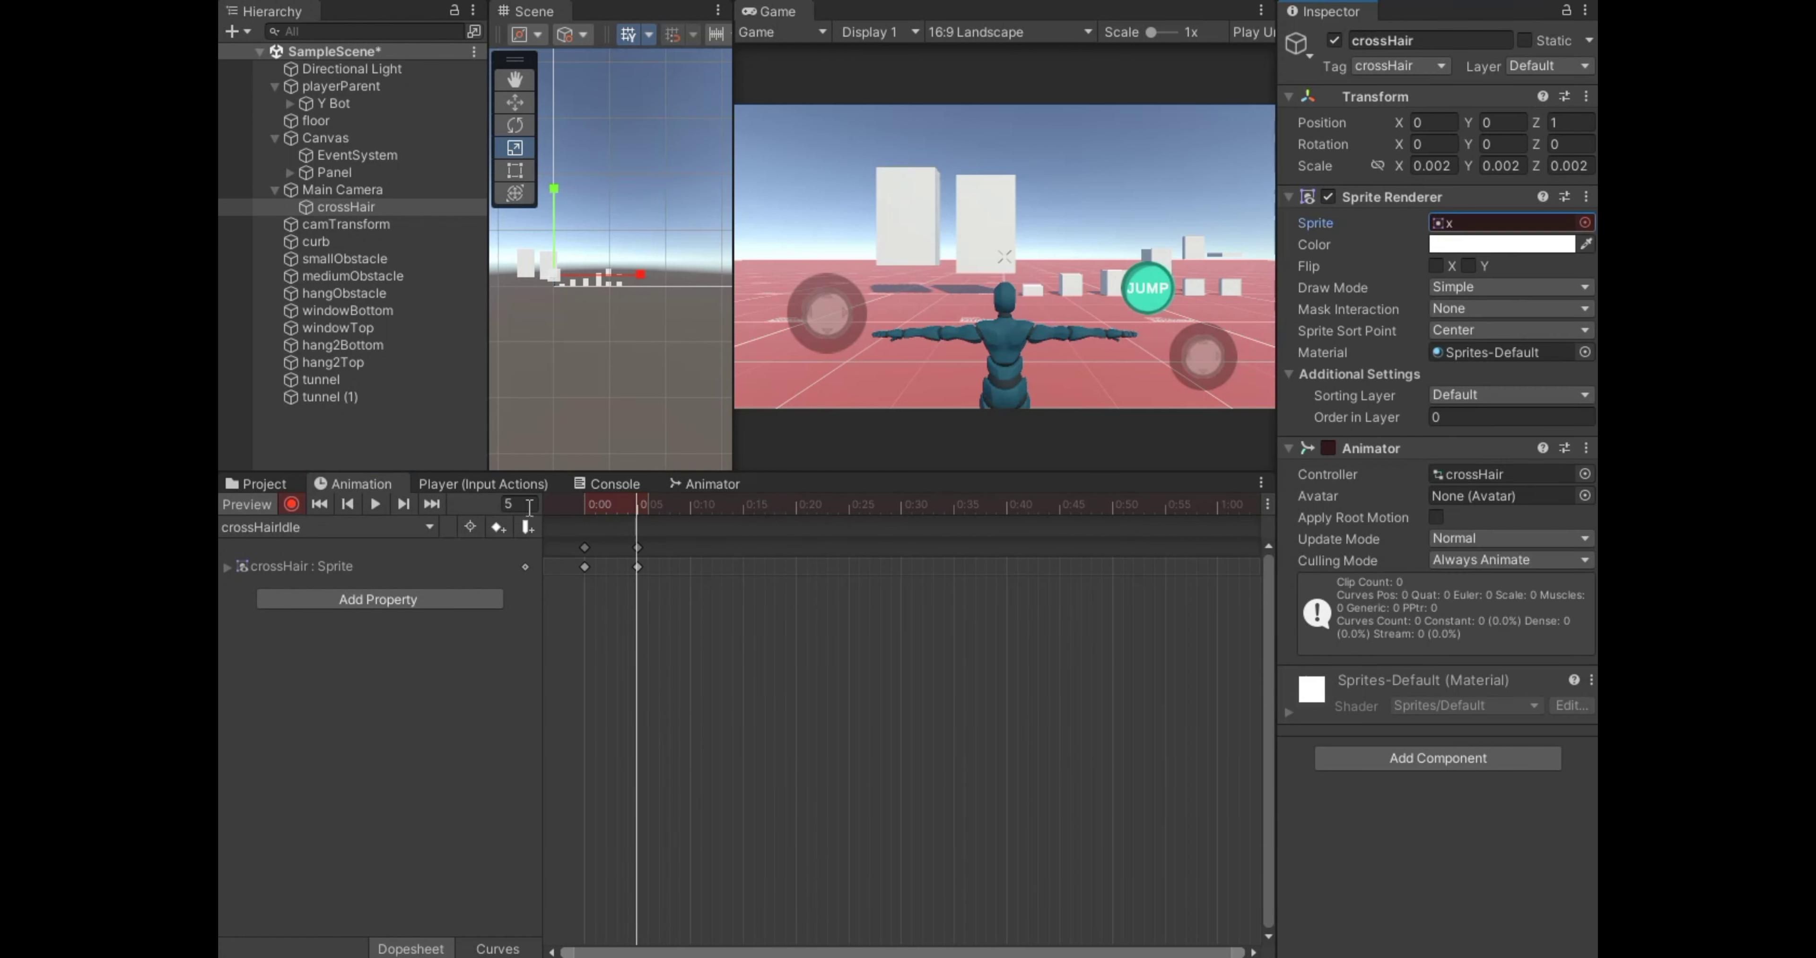
left_click(289, 505)
Add a second clip named crossHairAnimated to the crosshair.
left_click(430, 527)
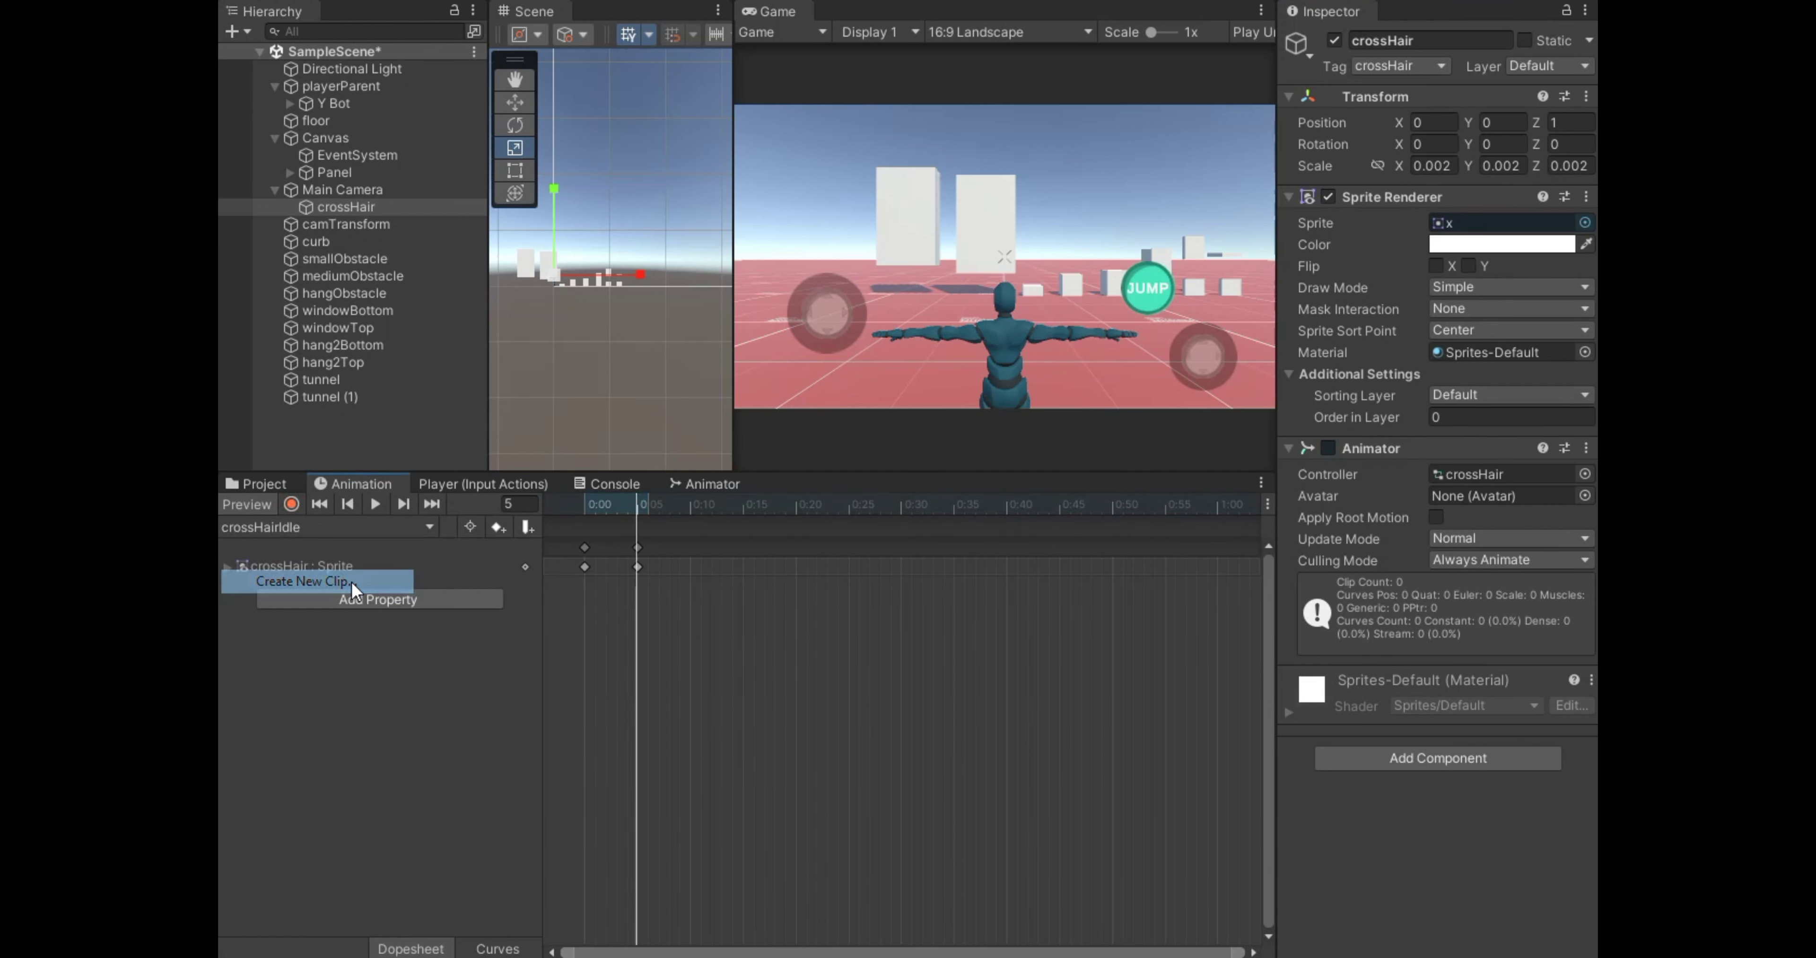
left_click(339, 581)
type("crossHairAnimated")
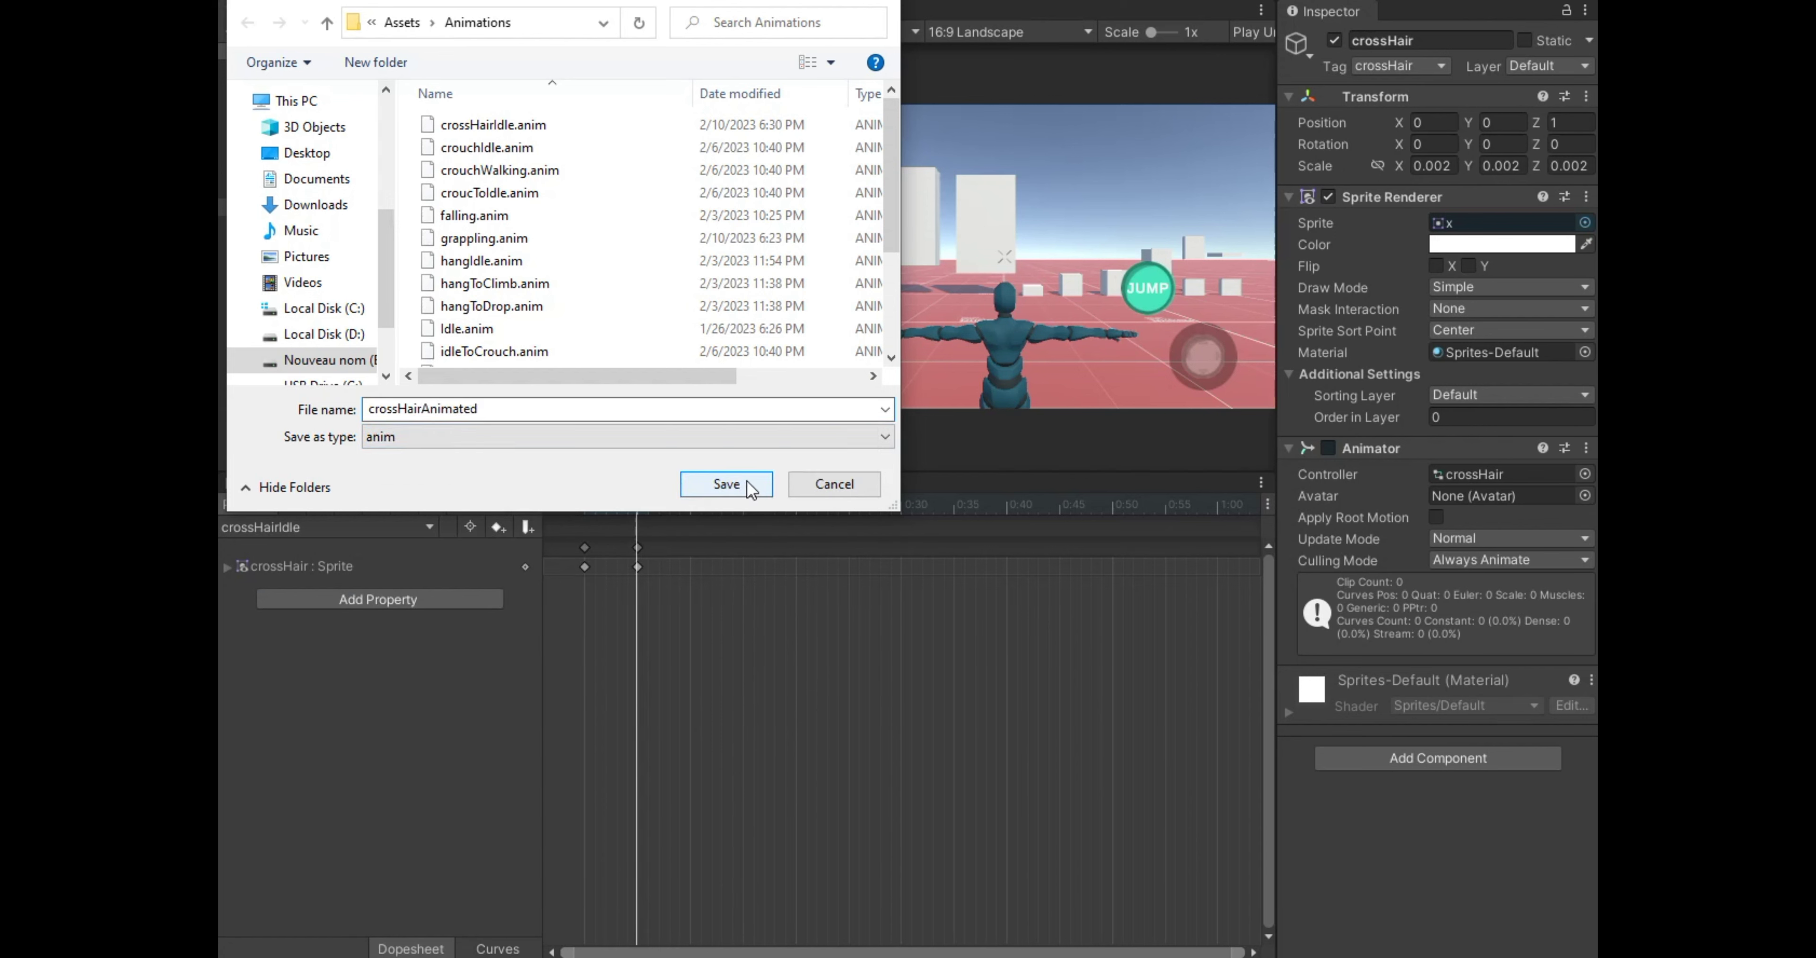
left_click(742, 485)
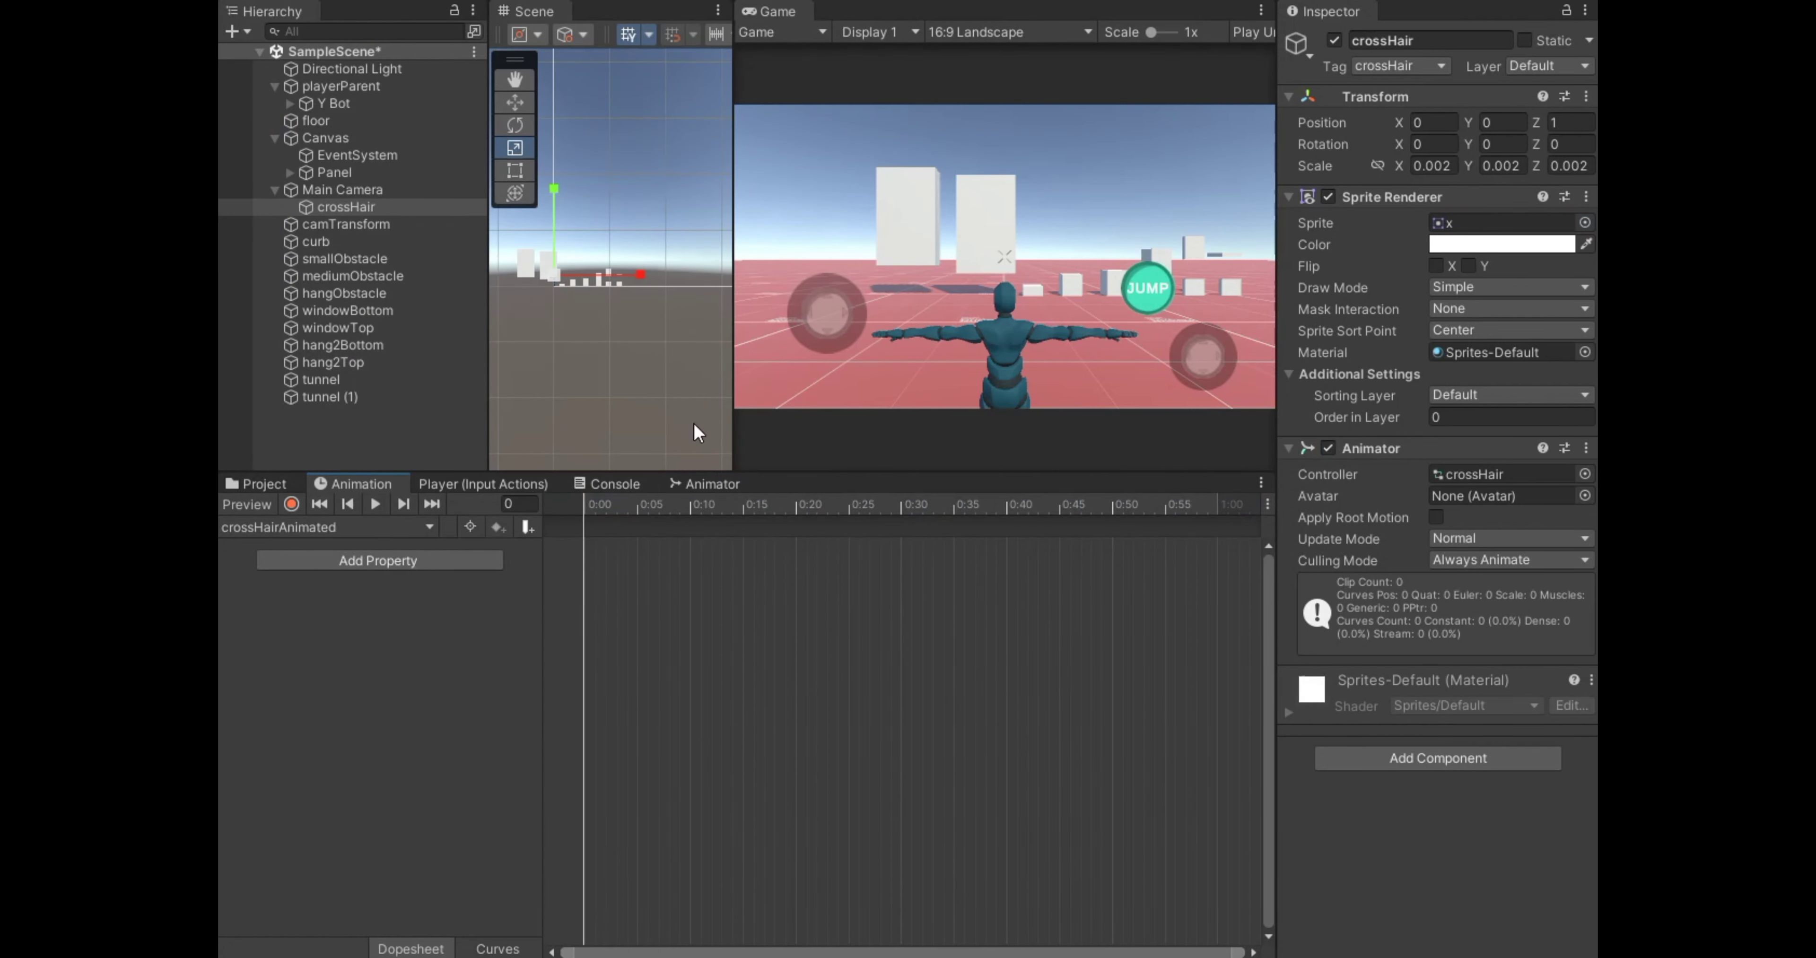
Record x sprite keys at frames 0, 25 and 15 in crossHairAnimated.
left_click(292, 505)
left_click(1585, 223)
double_click(1425, 292)
left_click_drag(589, 504, 848, 528)
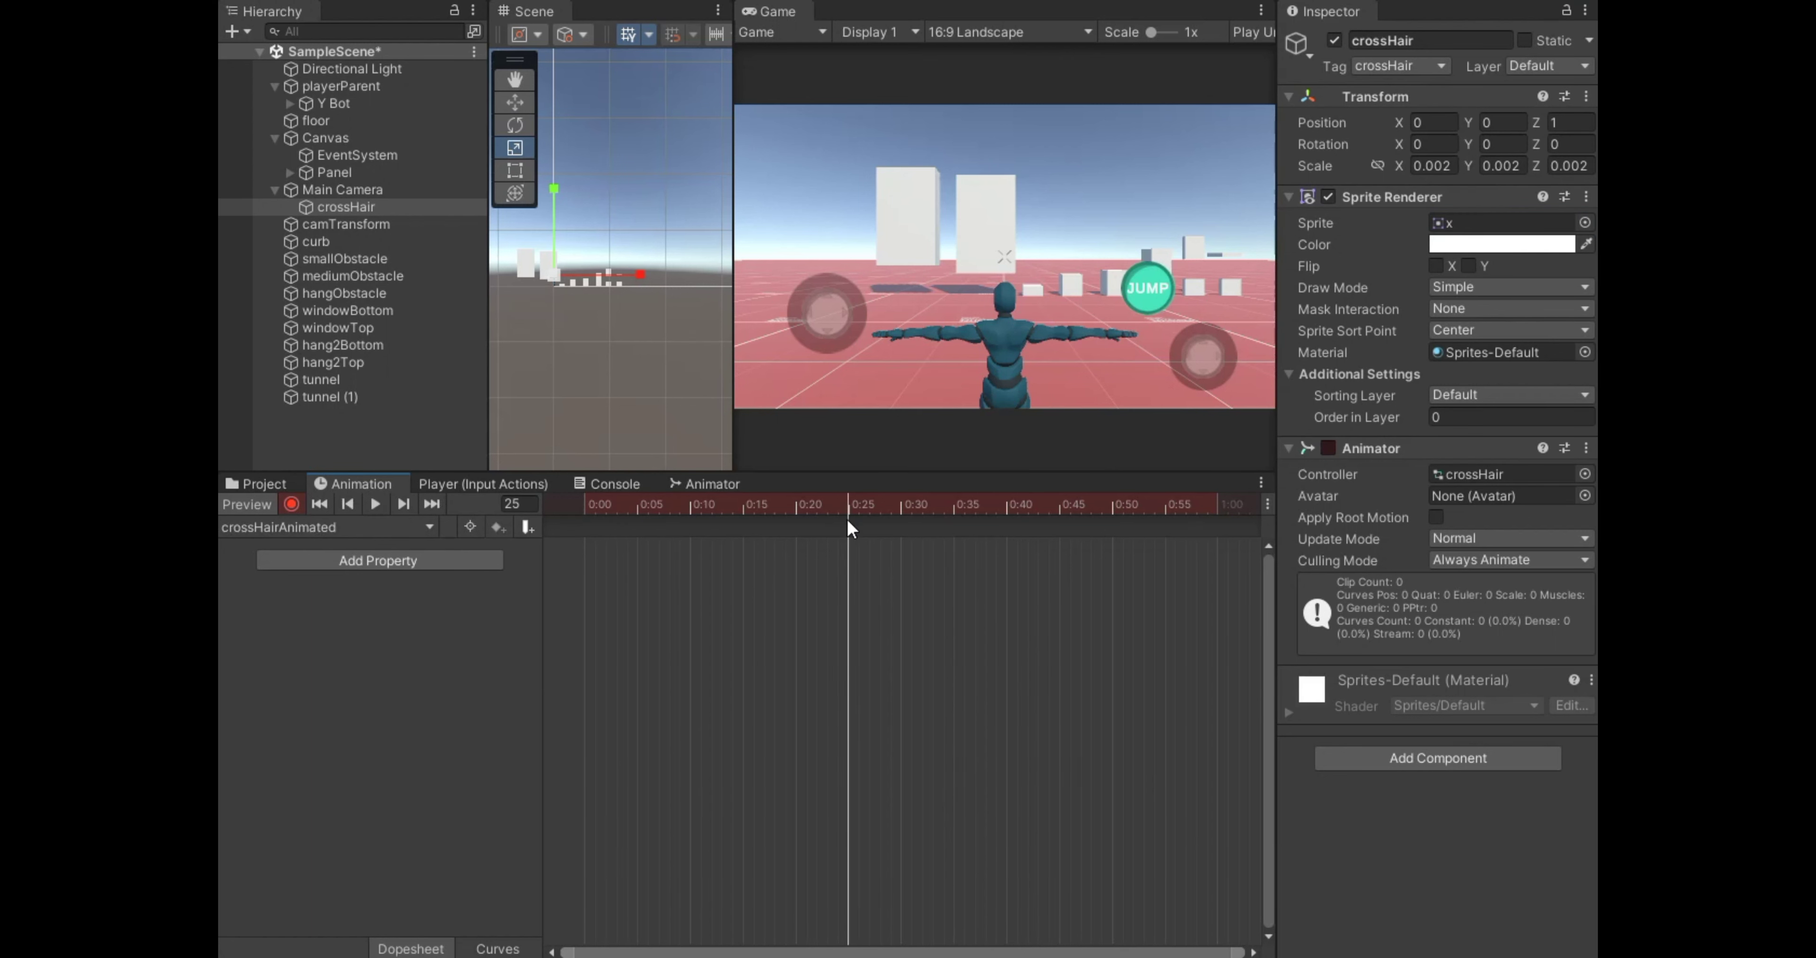
left_click(1585, 222)
double_click(1427, 310)
mouse_move(847, 517)
left_mouse_down()
mouse_move(640, 554)
mouse_move(768, 533)
left_mouse_up()
left_click(749, 519)
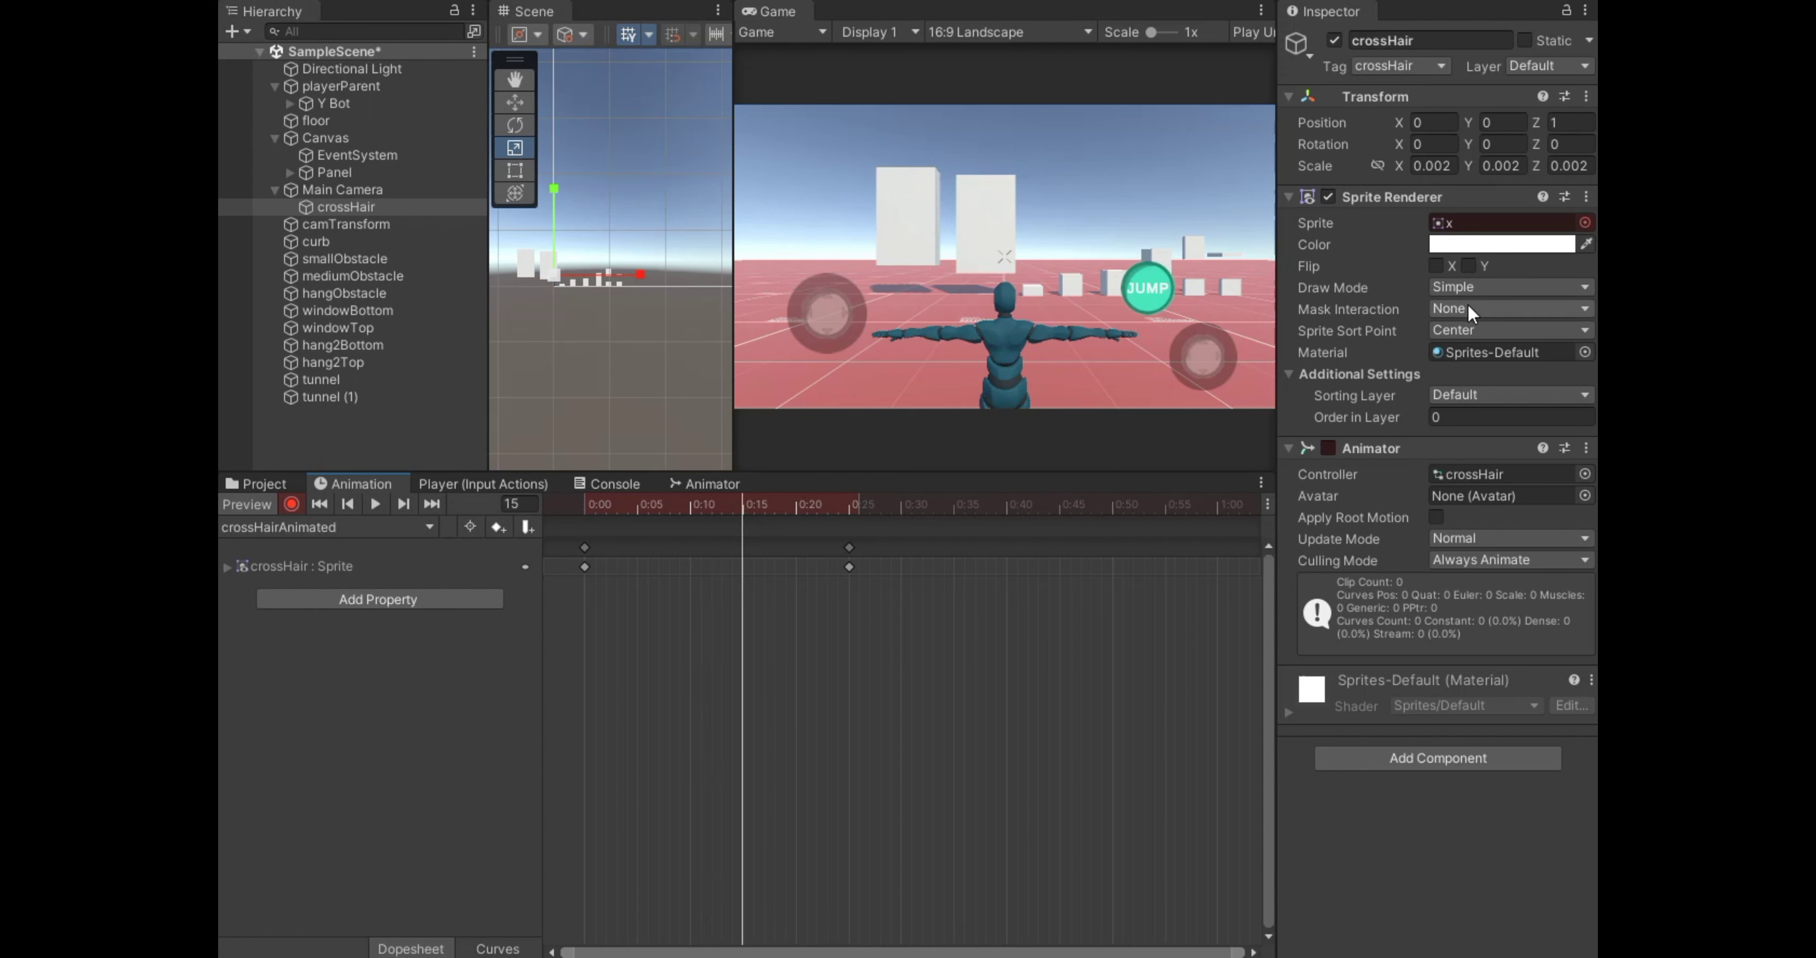
left_click(1585, 222)
double_click(1521, 315)
left_click(1509, 331)
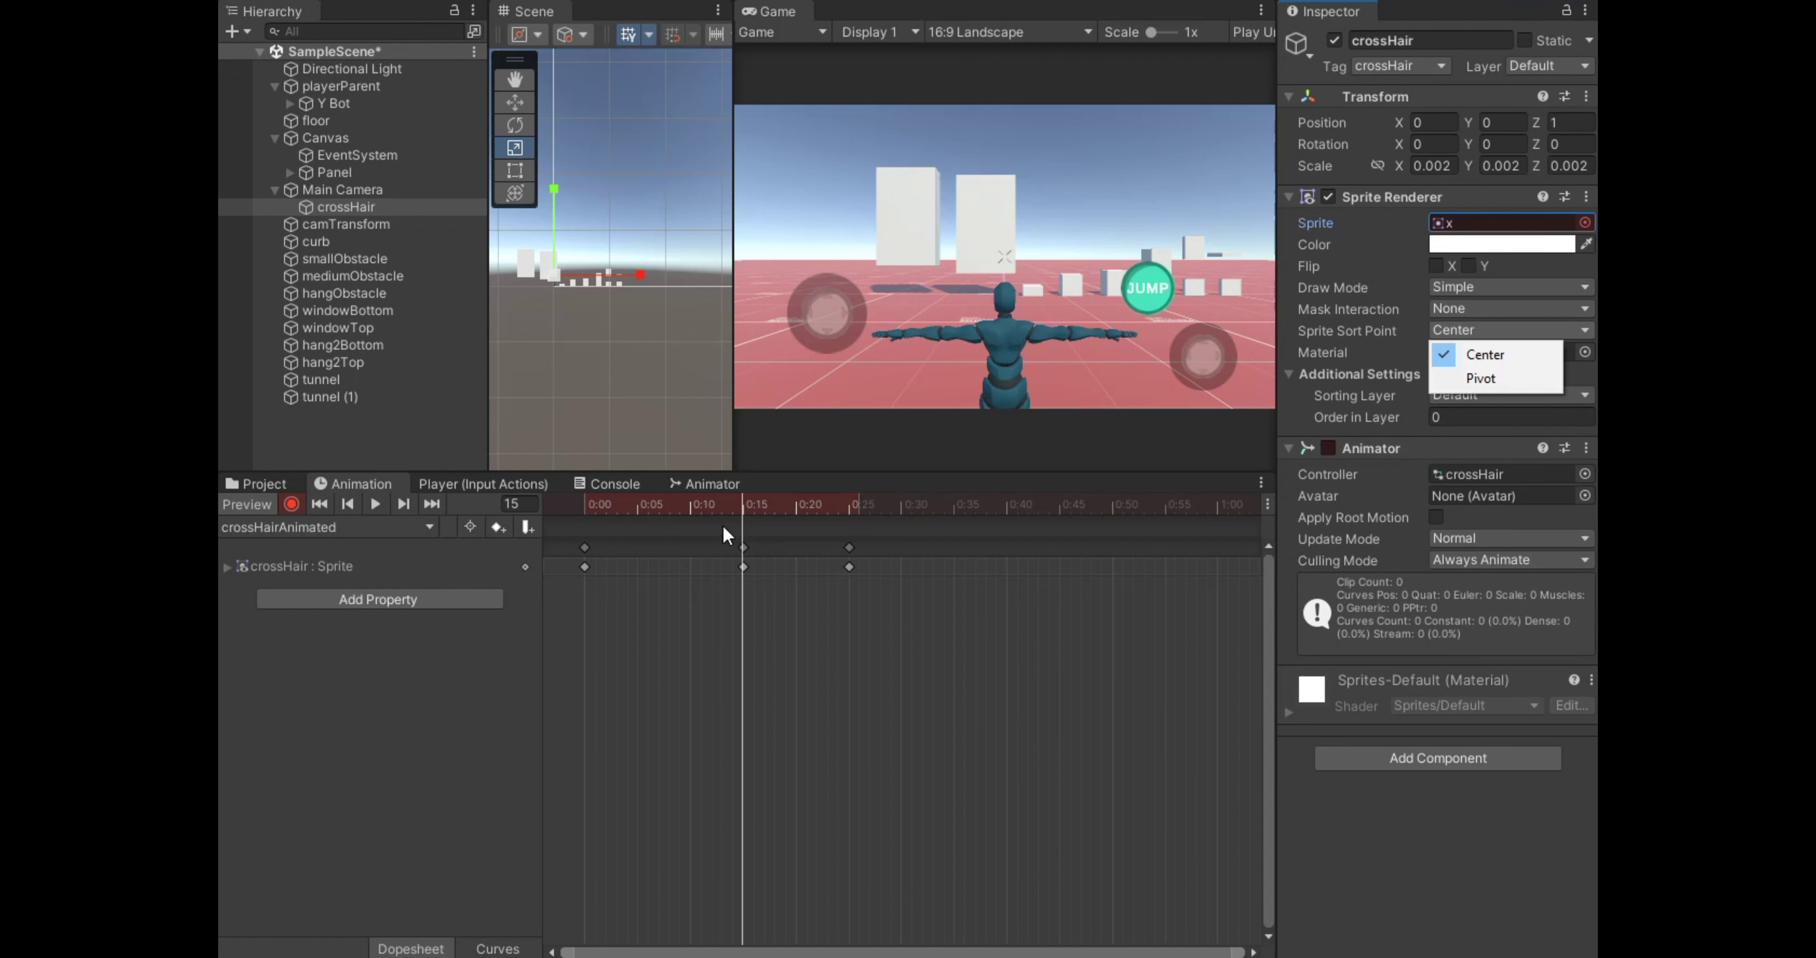
Add a Transform Scale track and set scale 0.004 at frame 15.
left_click(571, 509)
left_click(494, 599)
left_click(514, 596)
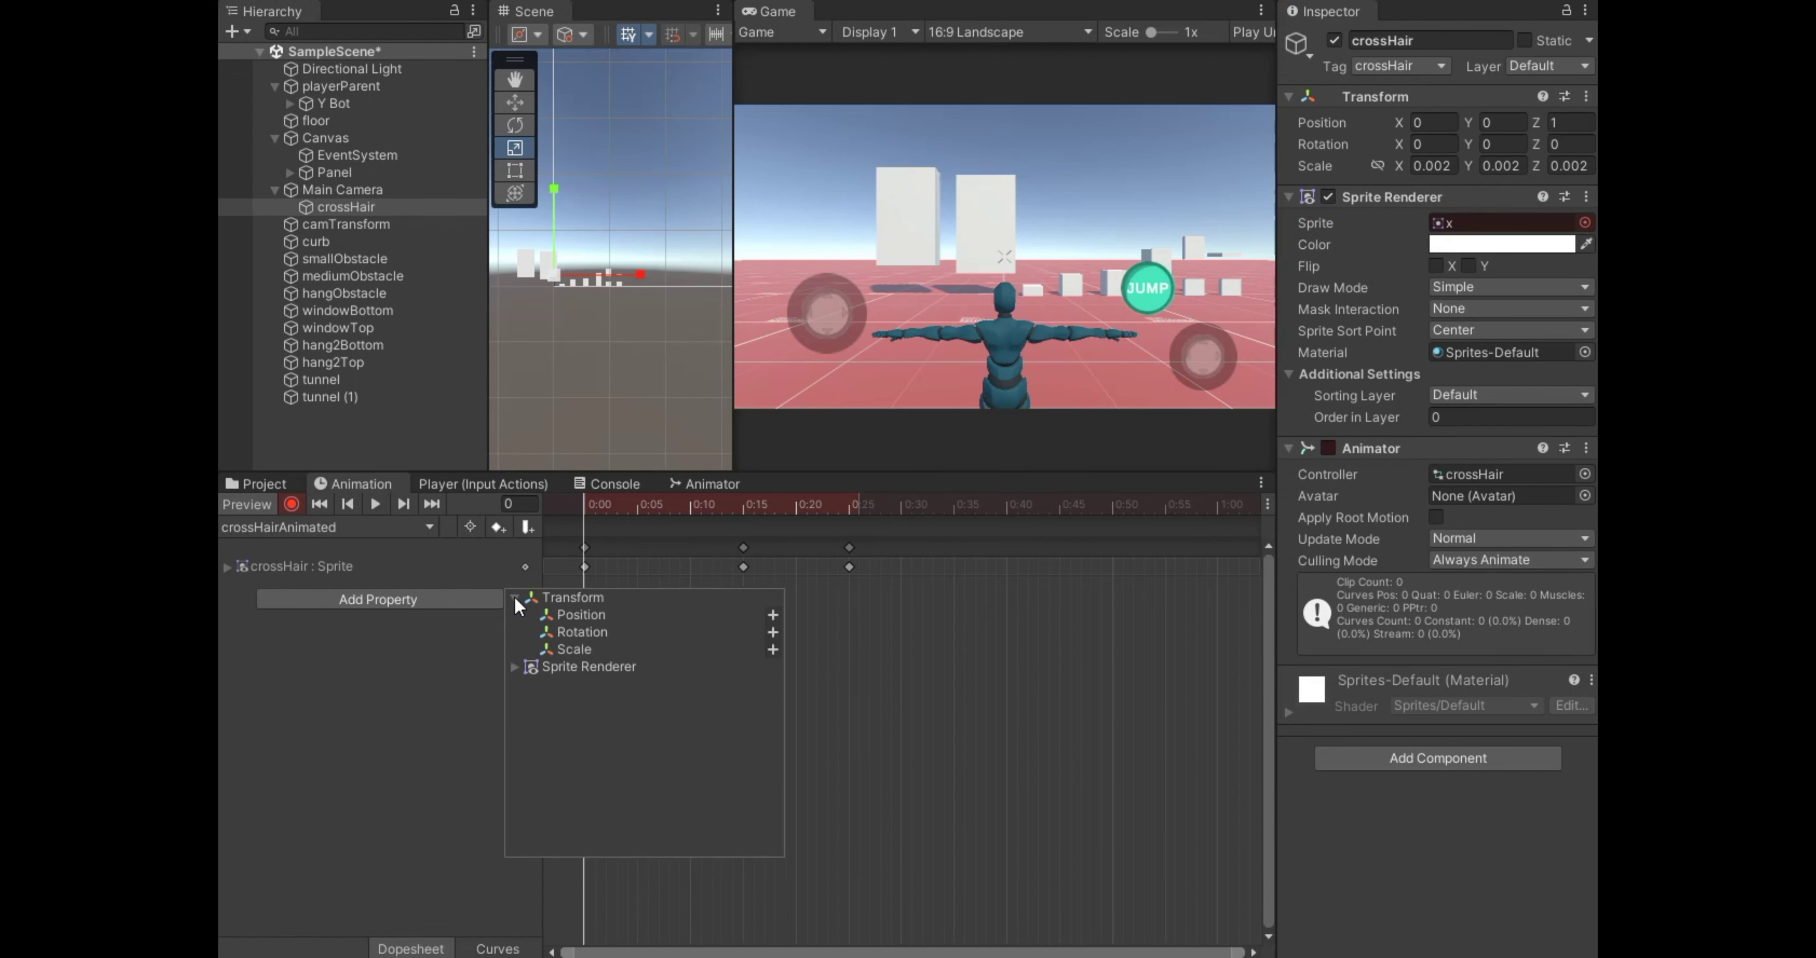
left_click(773, 649)
left_click(744, 504)
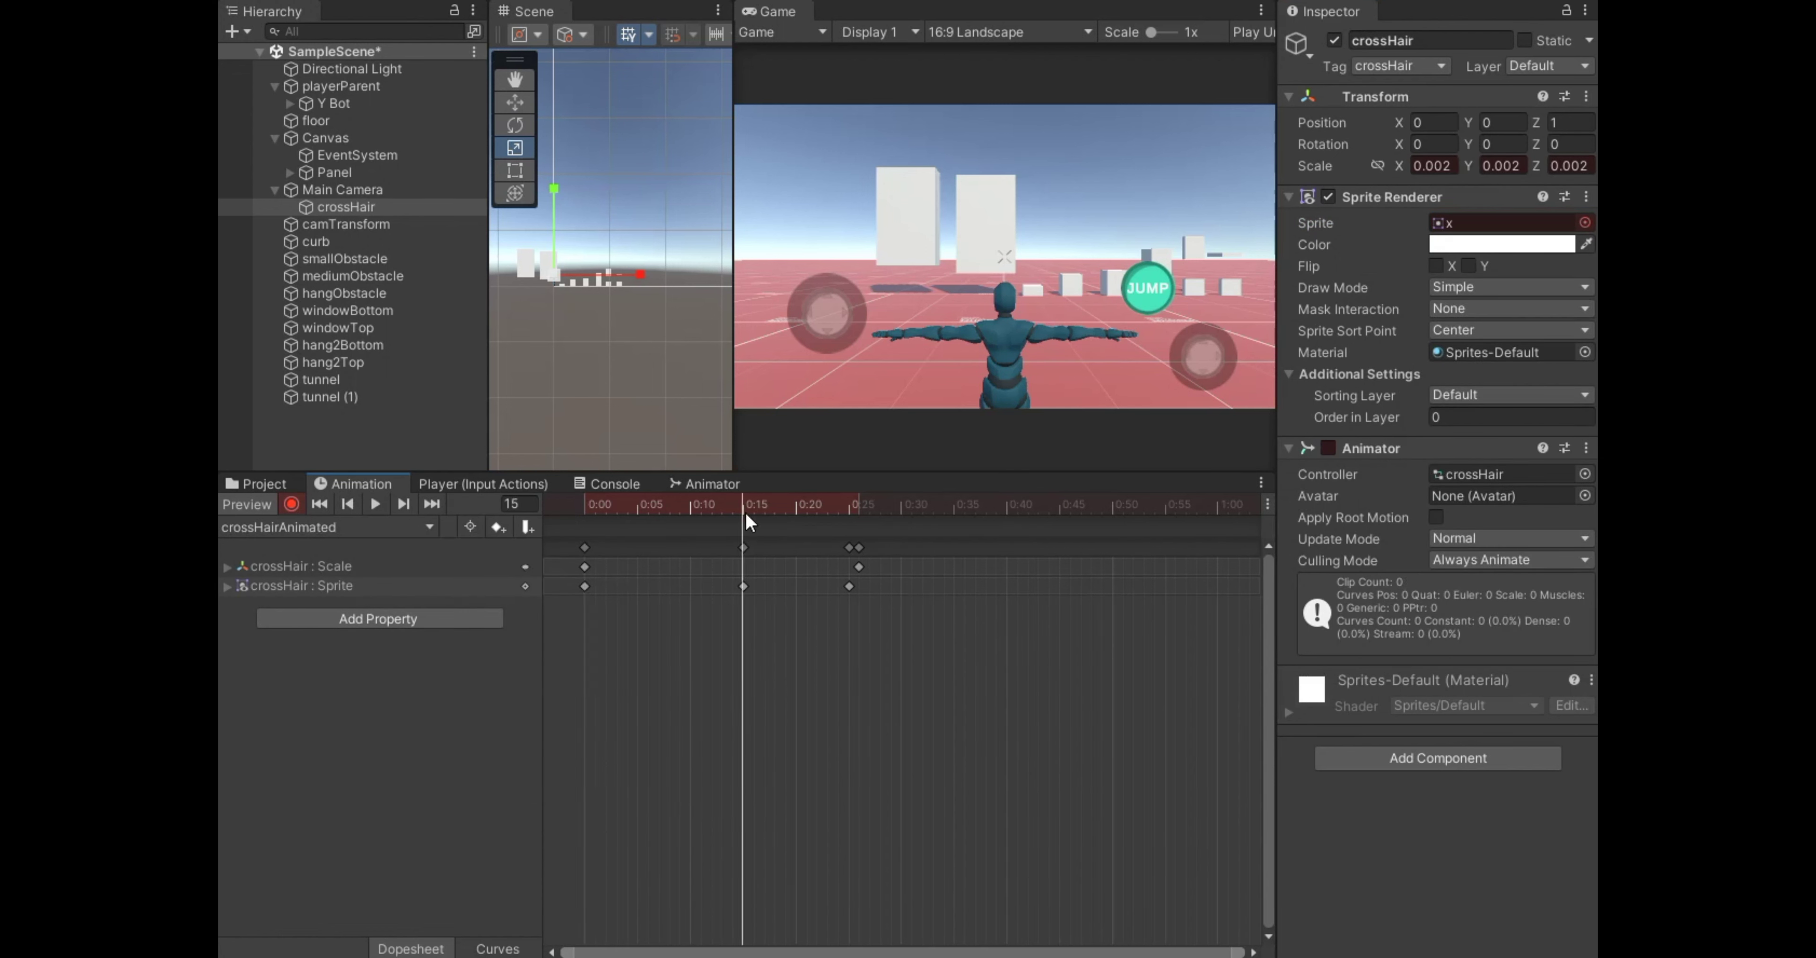
left_click(744, 586)
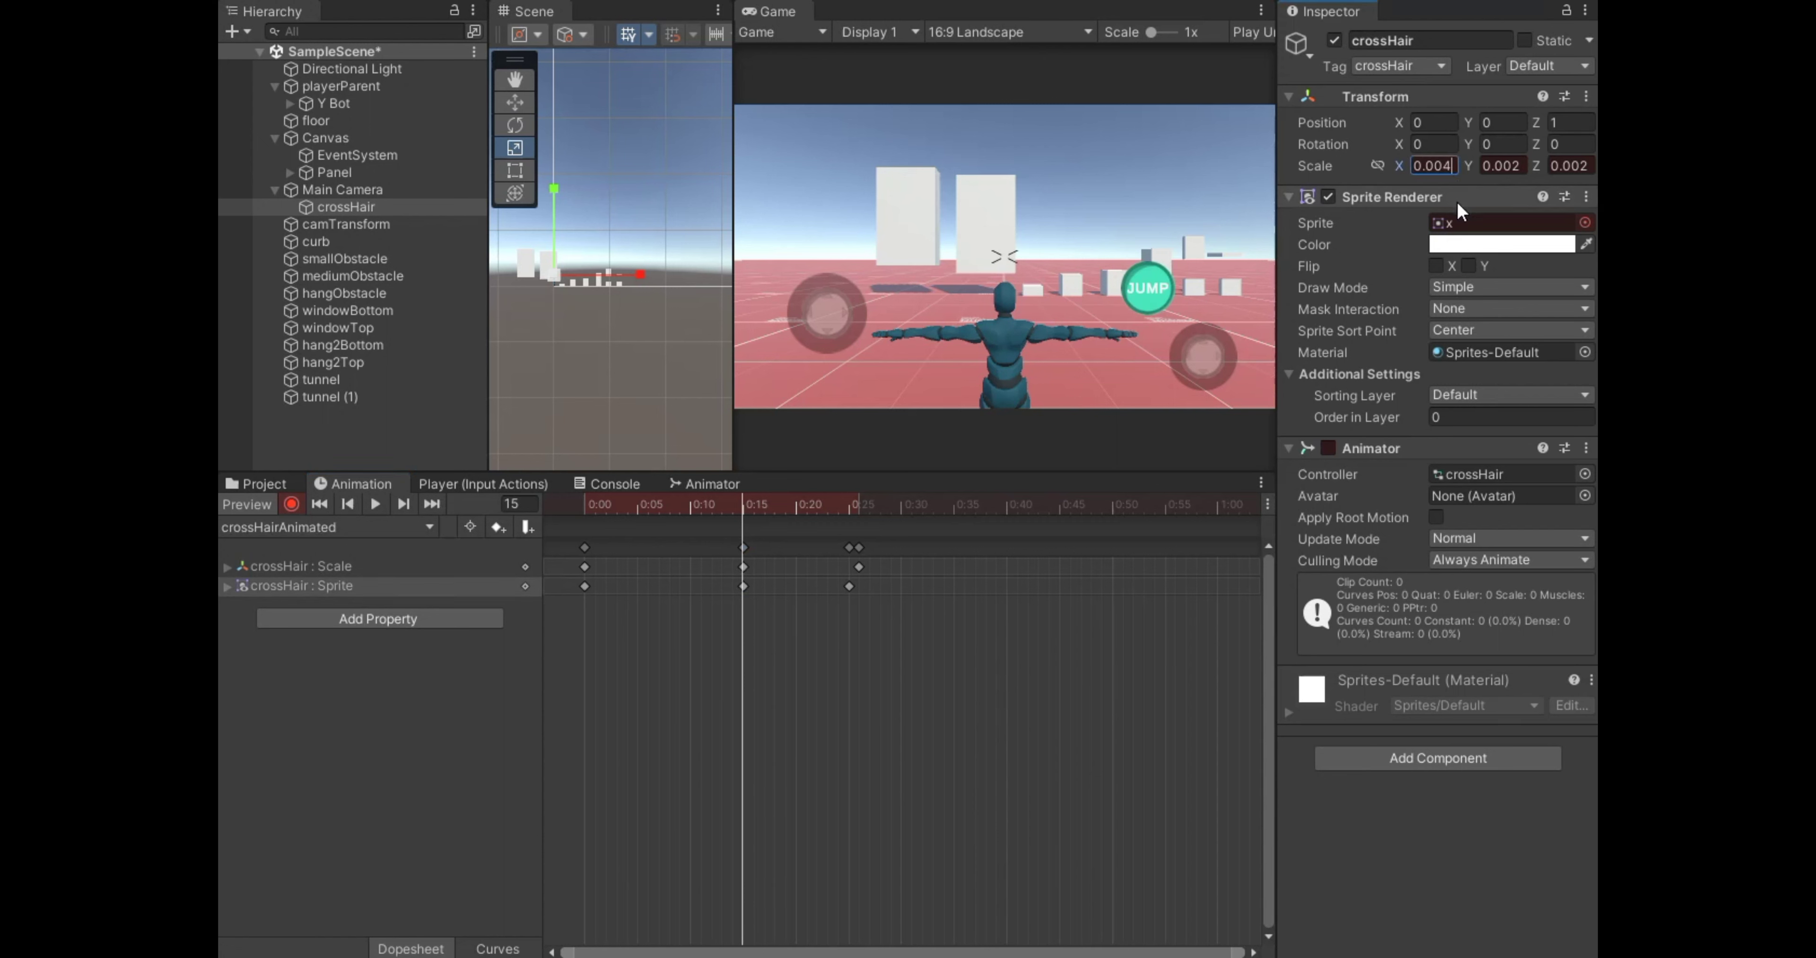
type("04")
left_click(1586, 165)
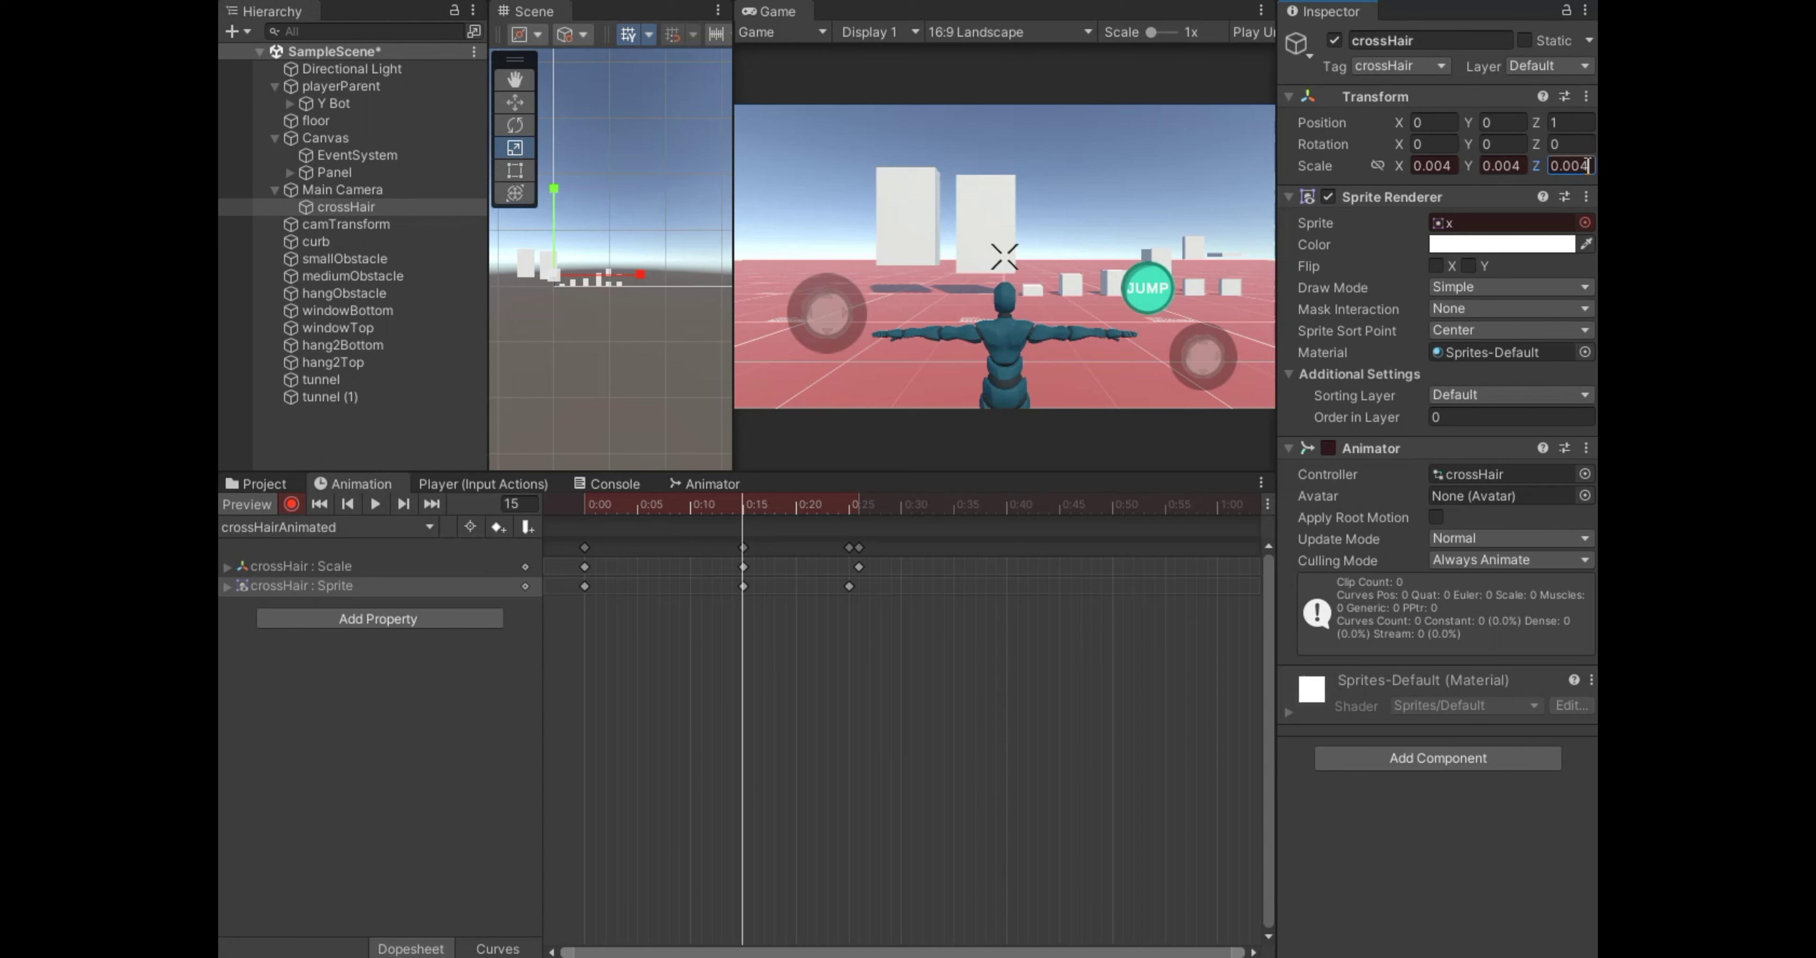
Play back crossHairAnimated in a wider Game view and inspect its frame 25 keys.
left_click(848, 503)
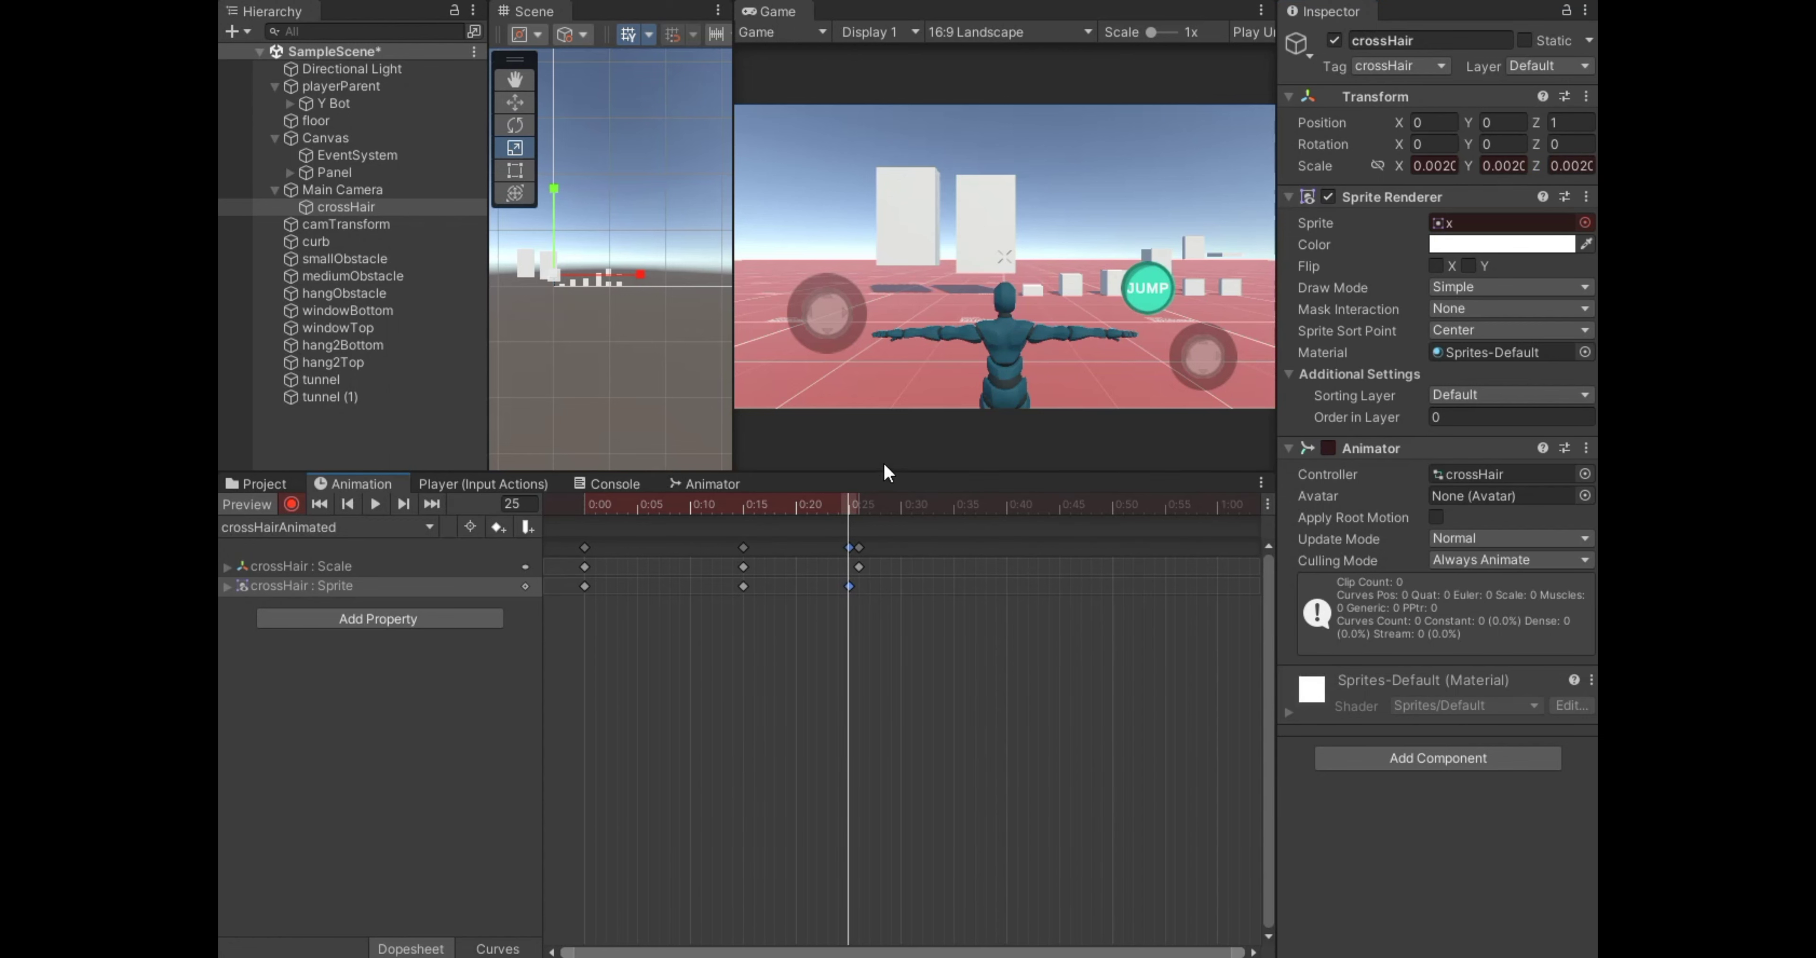
left_click_drag(889, 473, 889, 598)
left_click_drag(733, 433, 523, 437)
left_click(375, 638)
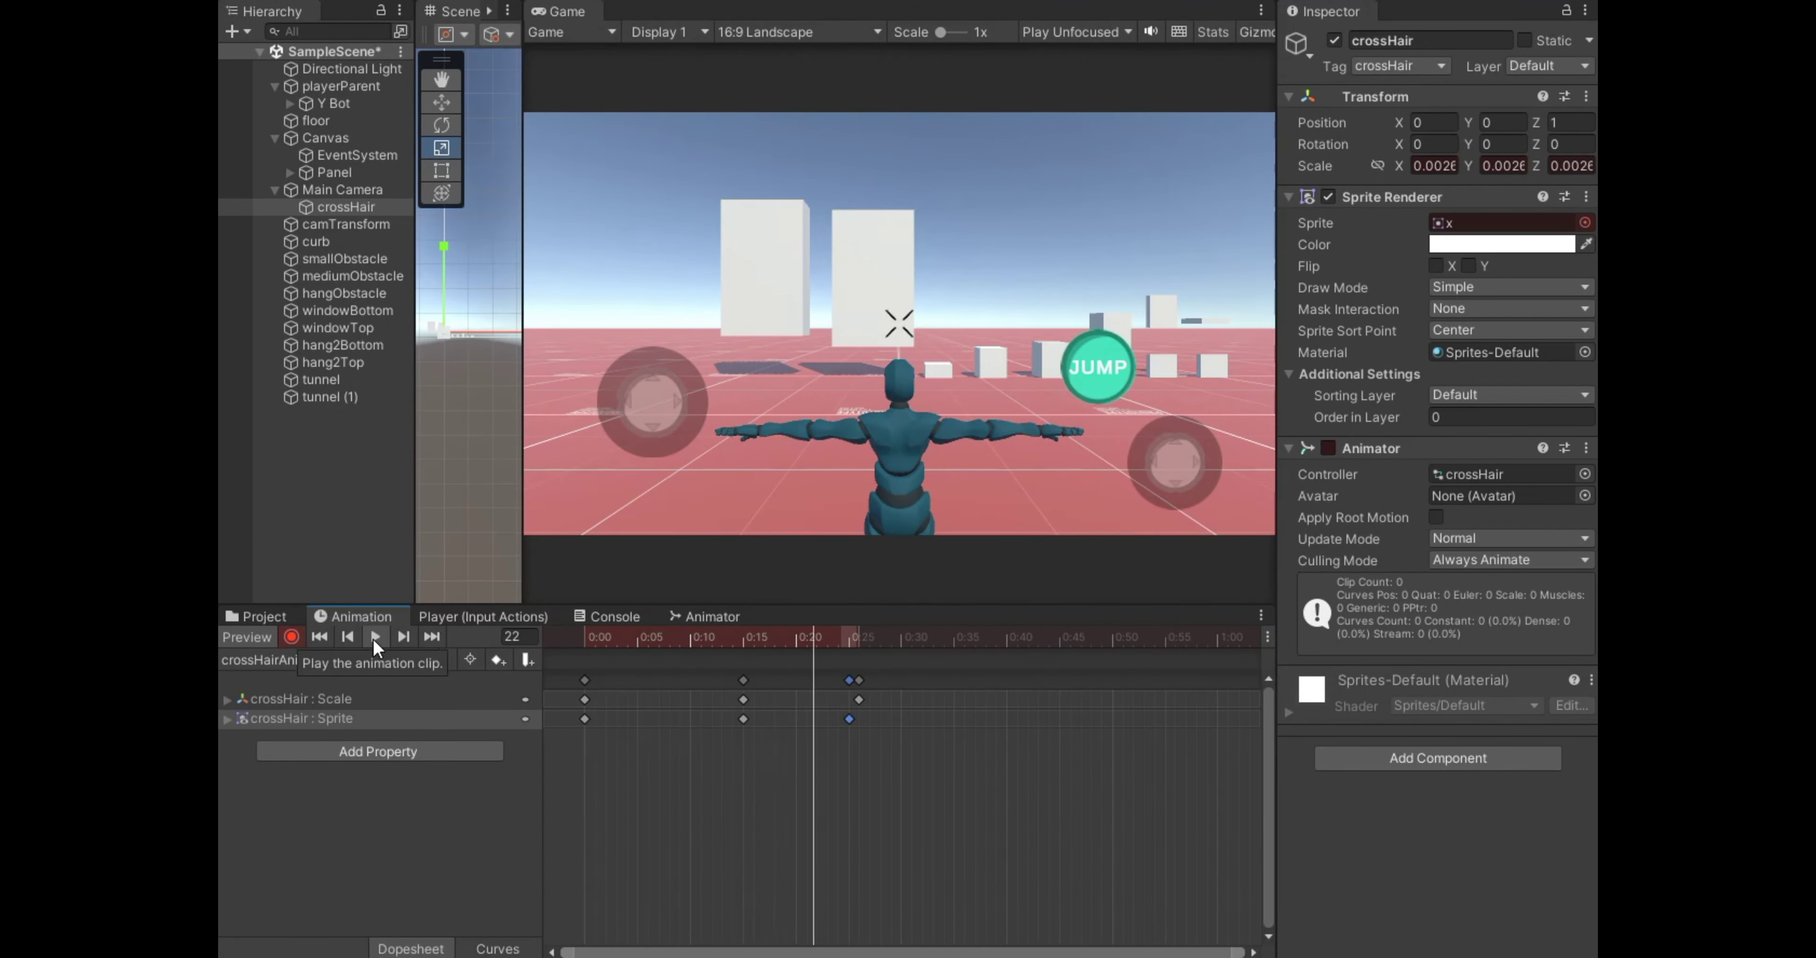
left_click_drag(847, 646, 860, 647)
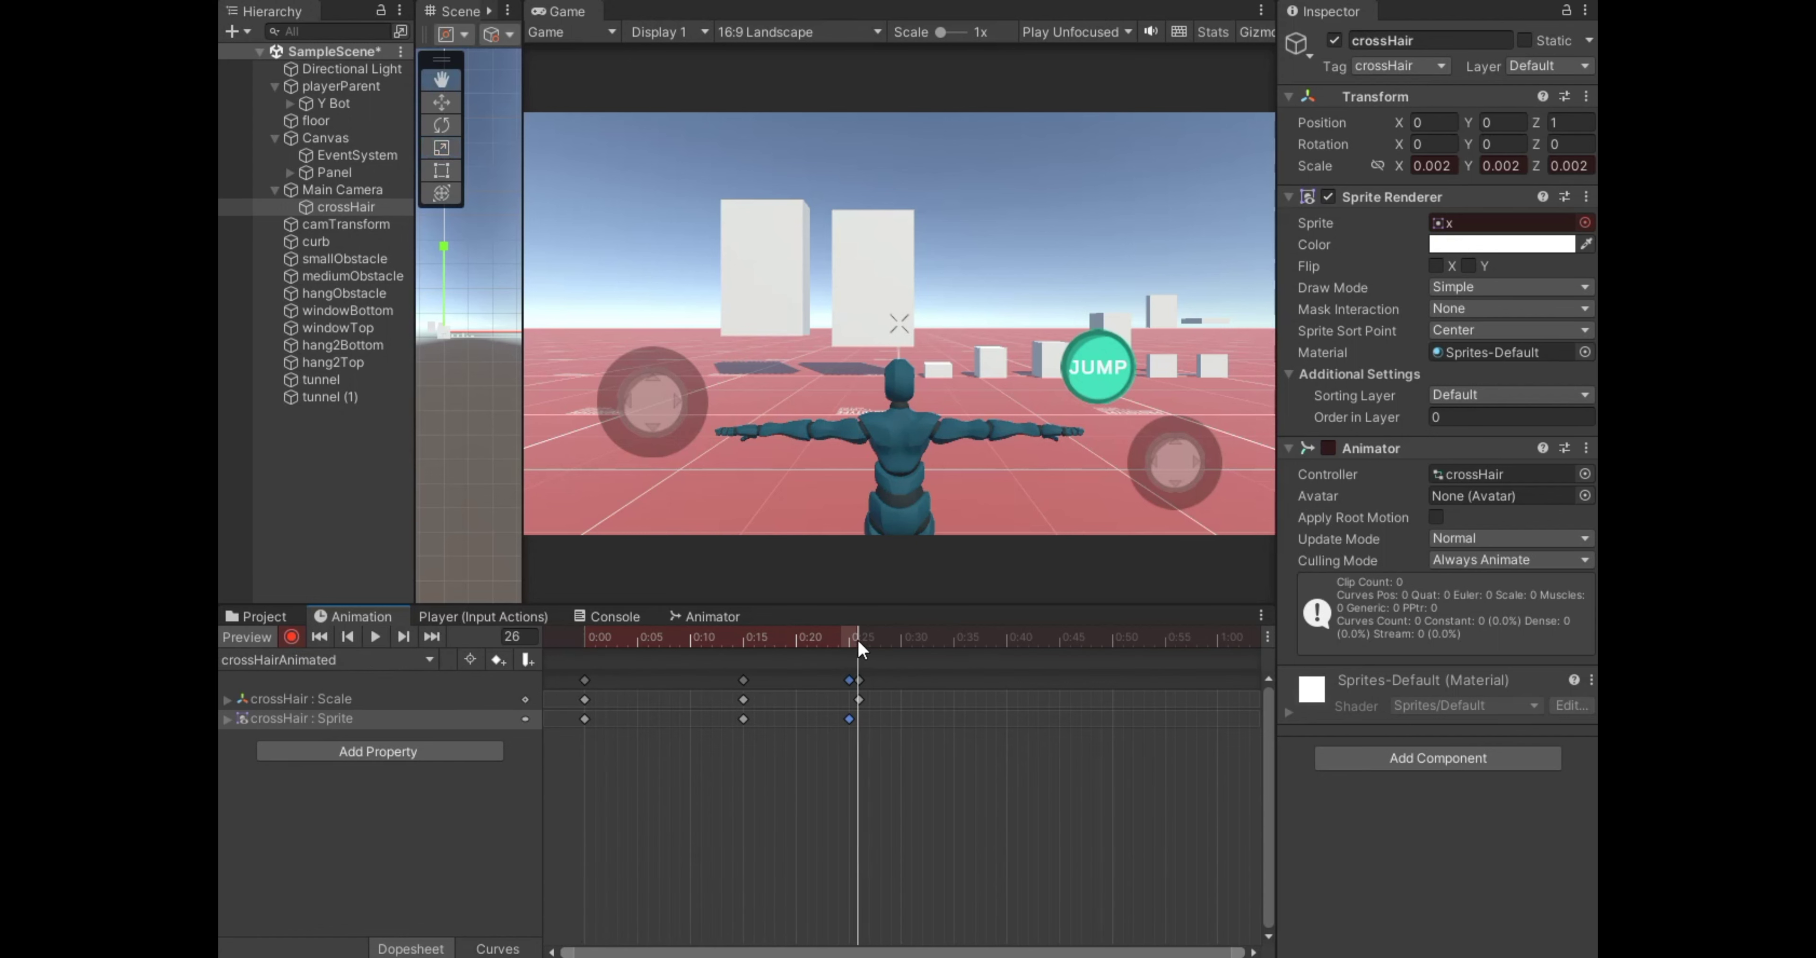
right_click(862, 694)
right_click(859, 681)
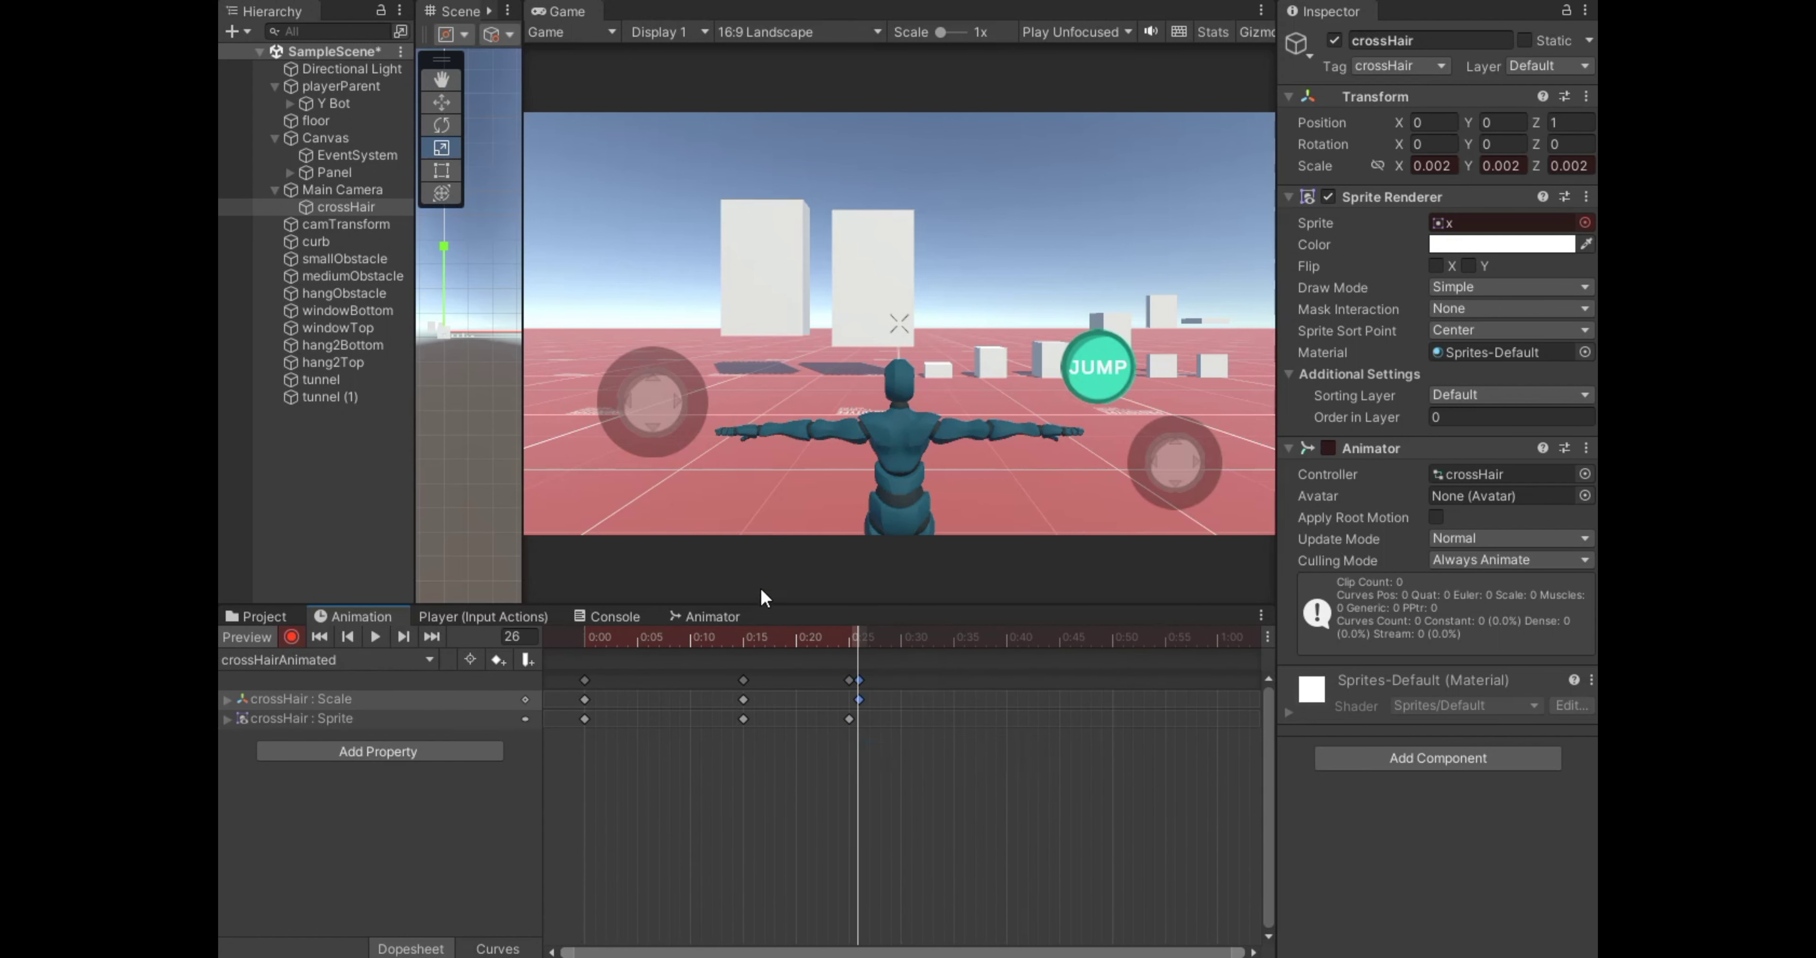
left_click_drag(761, 599, 506, 640)
left_click_drag(869, 649, 811, 483)
left_click(712, 614)
Add a Trigger parameter named noHit to the crossHair animator.
left_click_drag(765, 606, 859, 598)
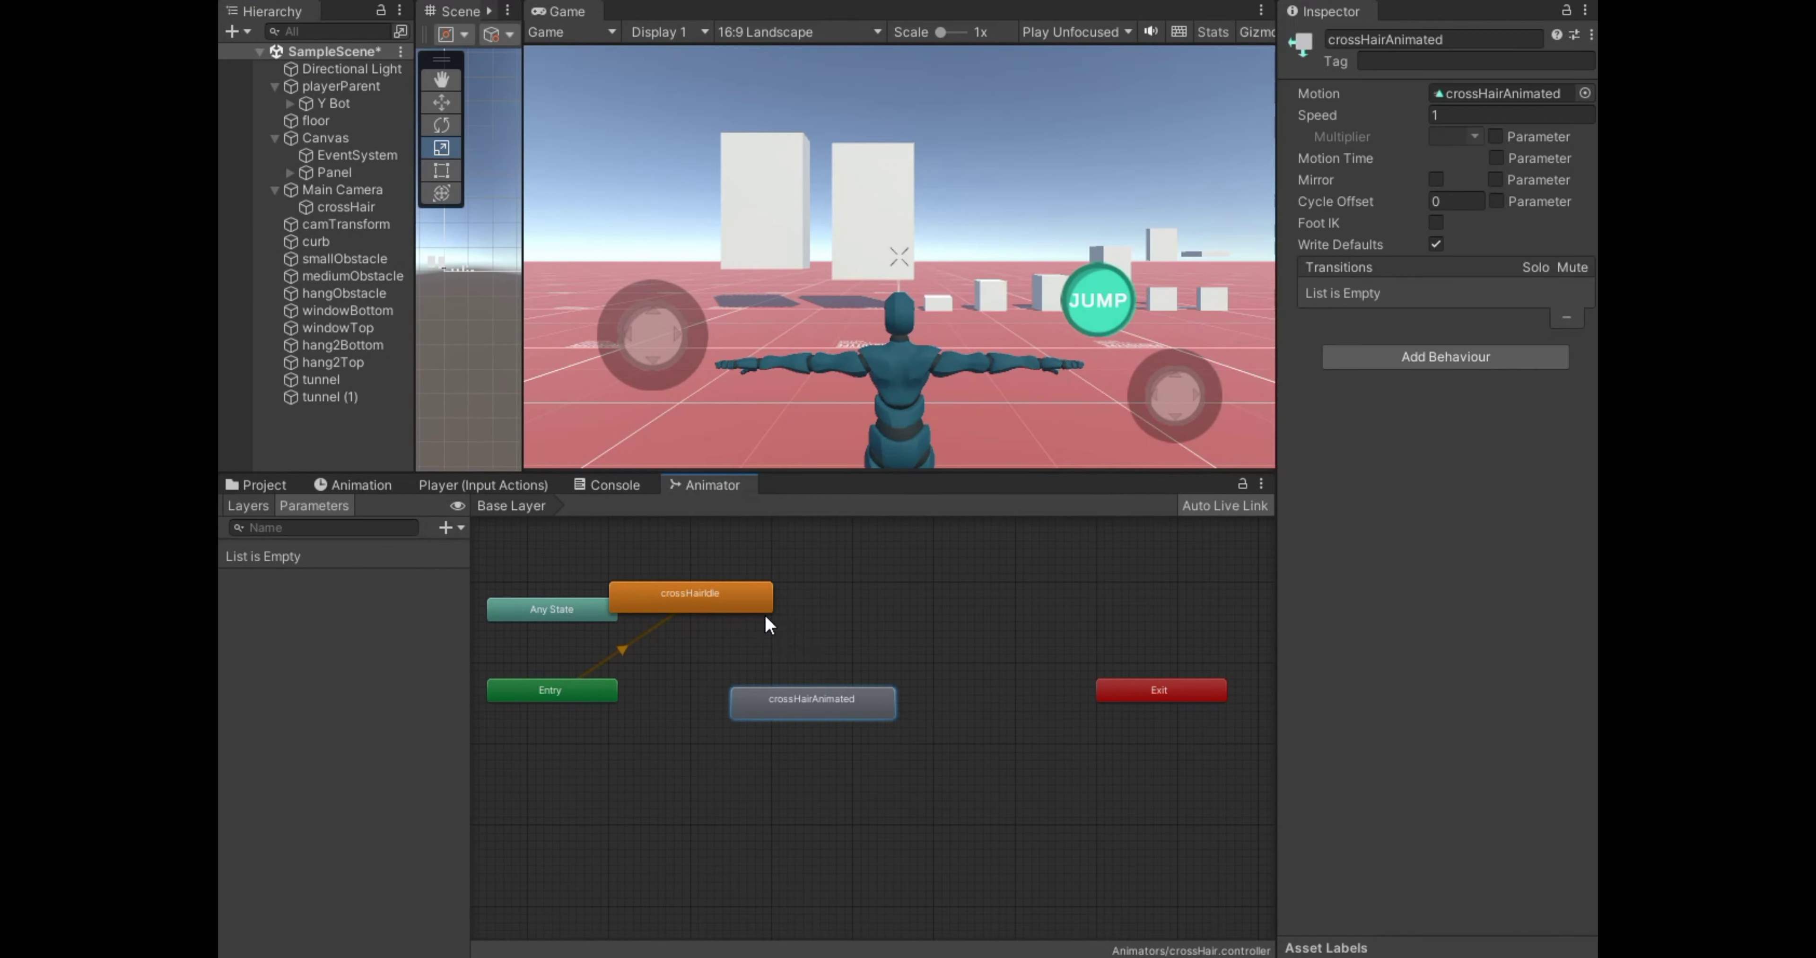
left_click(446, 527)
left_click(493, 625)
type("no")
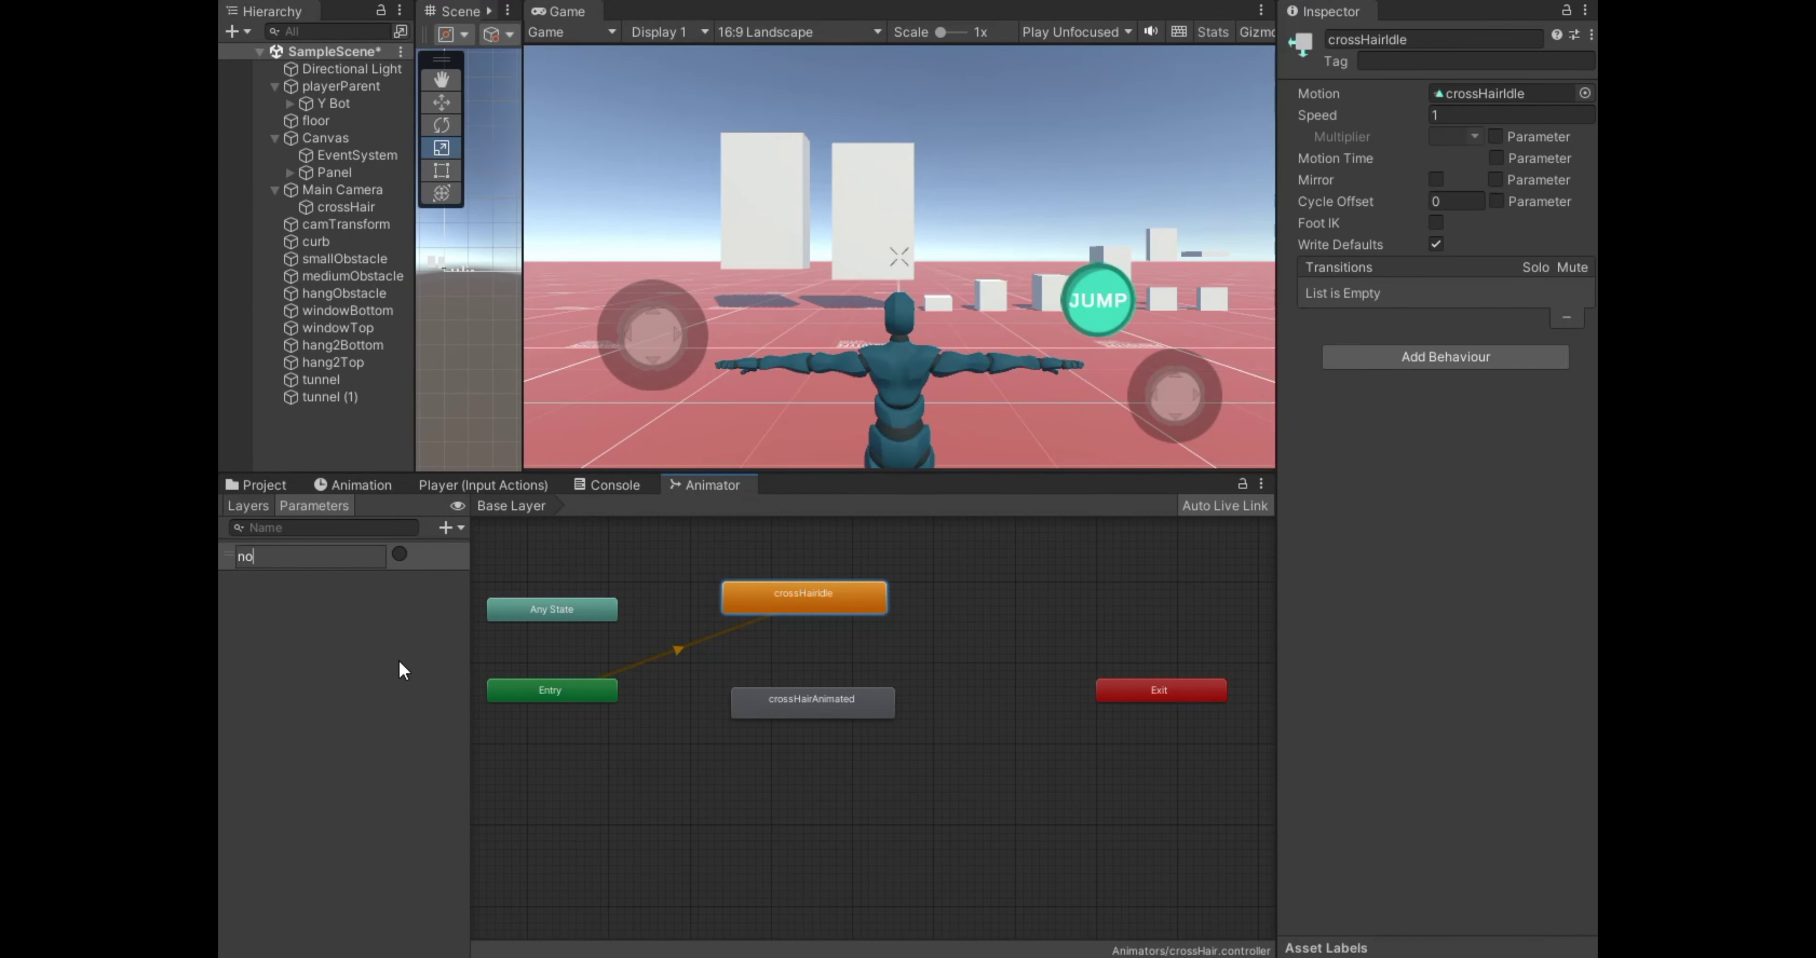
left_click(539, 630)
Create transitions from crossHairIdle to crossHairAnimated and back.
right_click(824, 599)
left_click(867, 611)
left_click(804, 705)
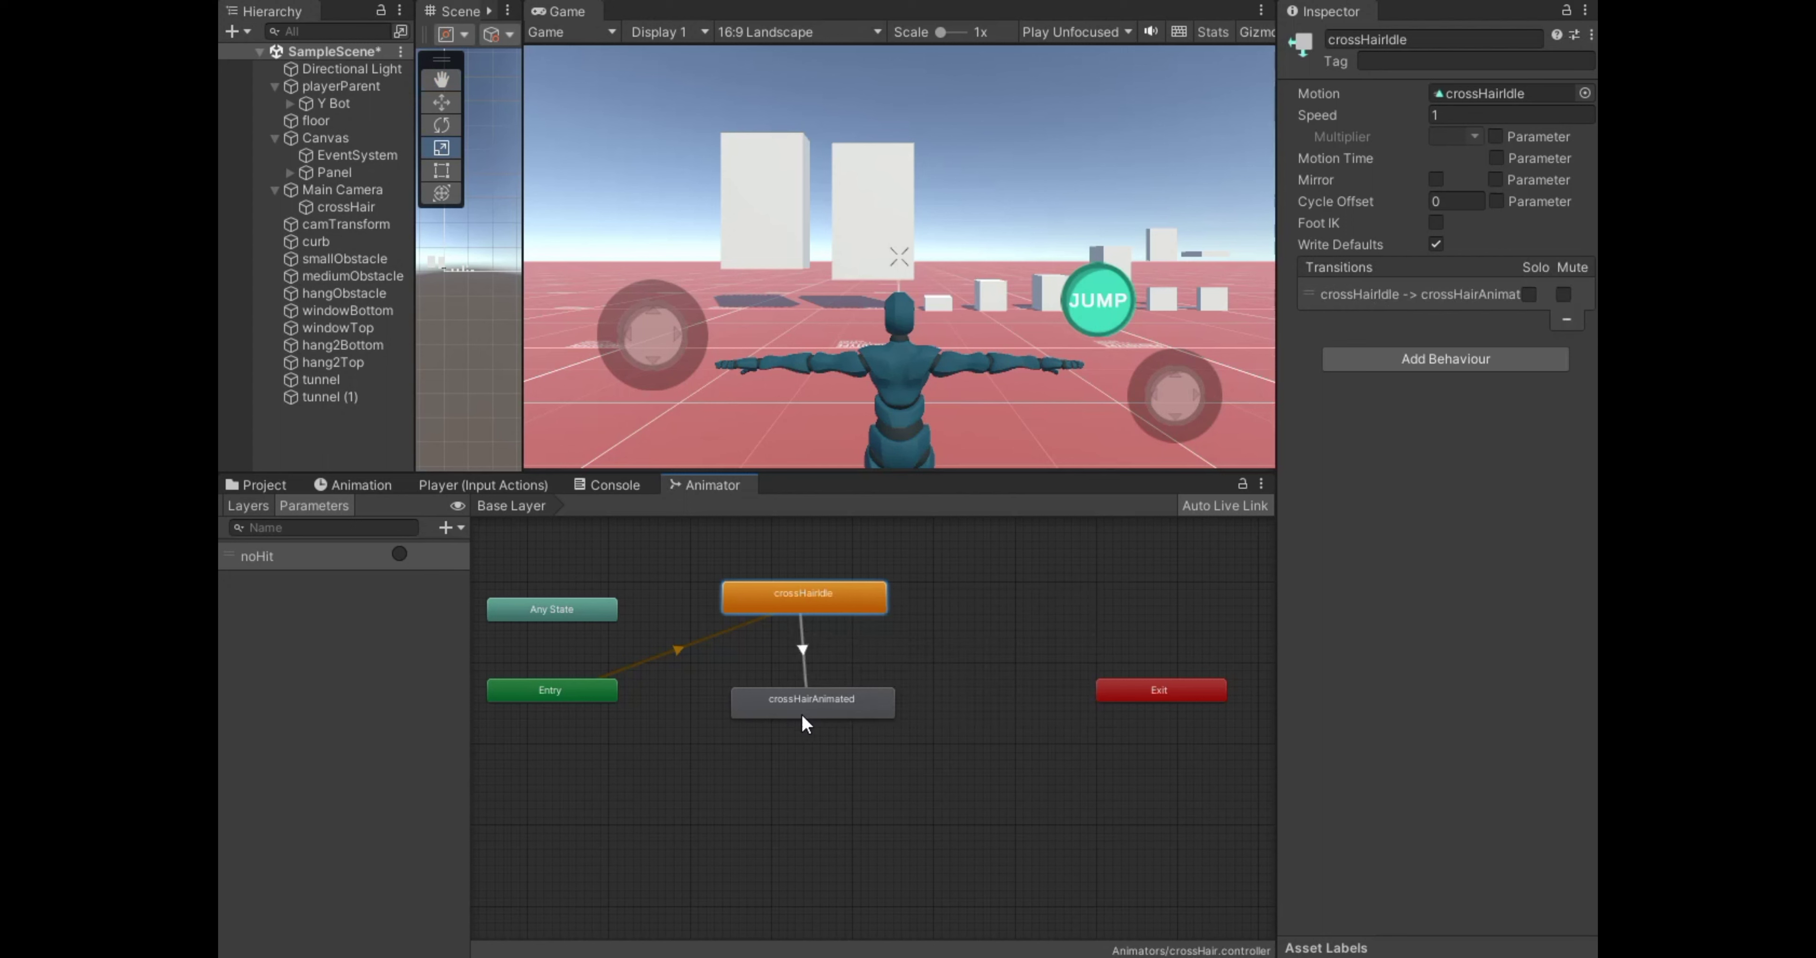
right_click(849, 705)
left_click(889, 717)
Give the idle-to-animated transition duration 0, no exit time, and a noHit condition.
left_click(804, 648)
double_click(1452, 331)
type("0")
left_click(1420, 244)
left_click(1539, 646)
Set the animated-to-idle transition duration to 0.
left_click(812, 666)
double_click(1453, 331)
type("0")
left_click_drag(851, 472, 851, 587)
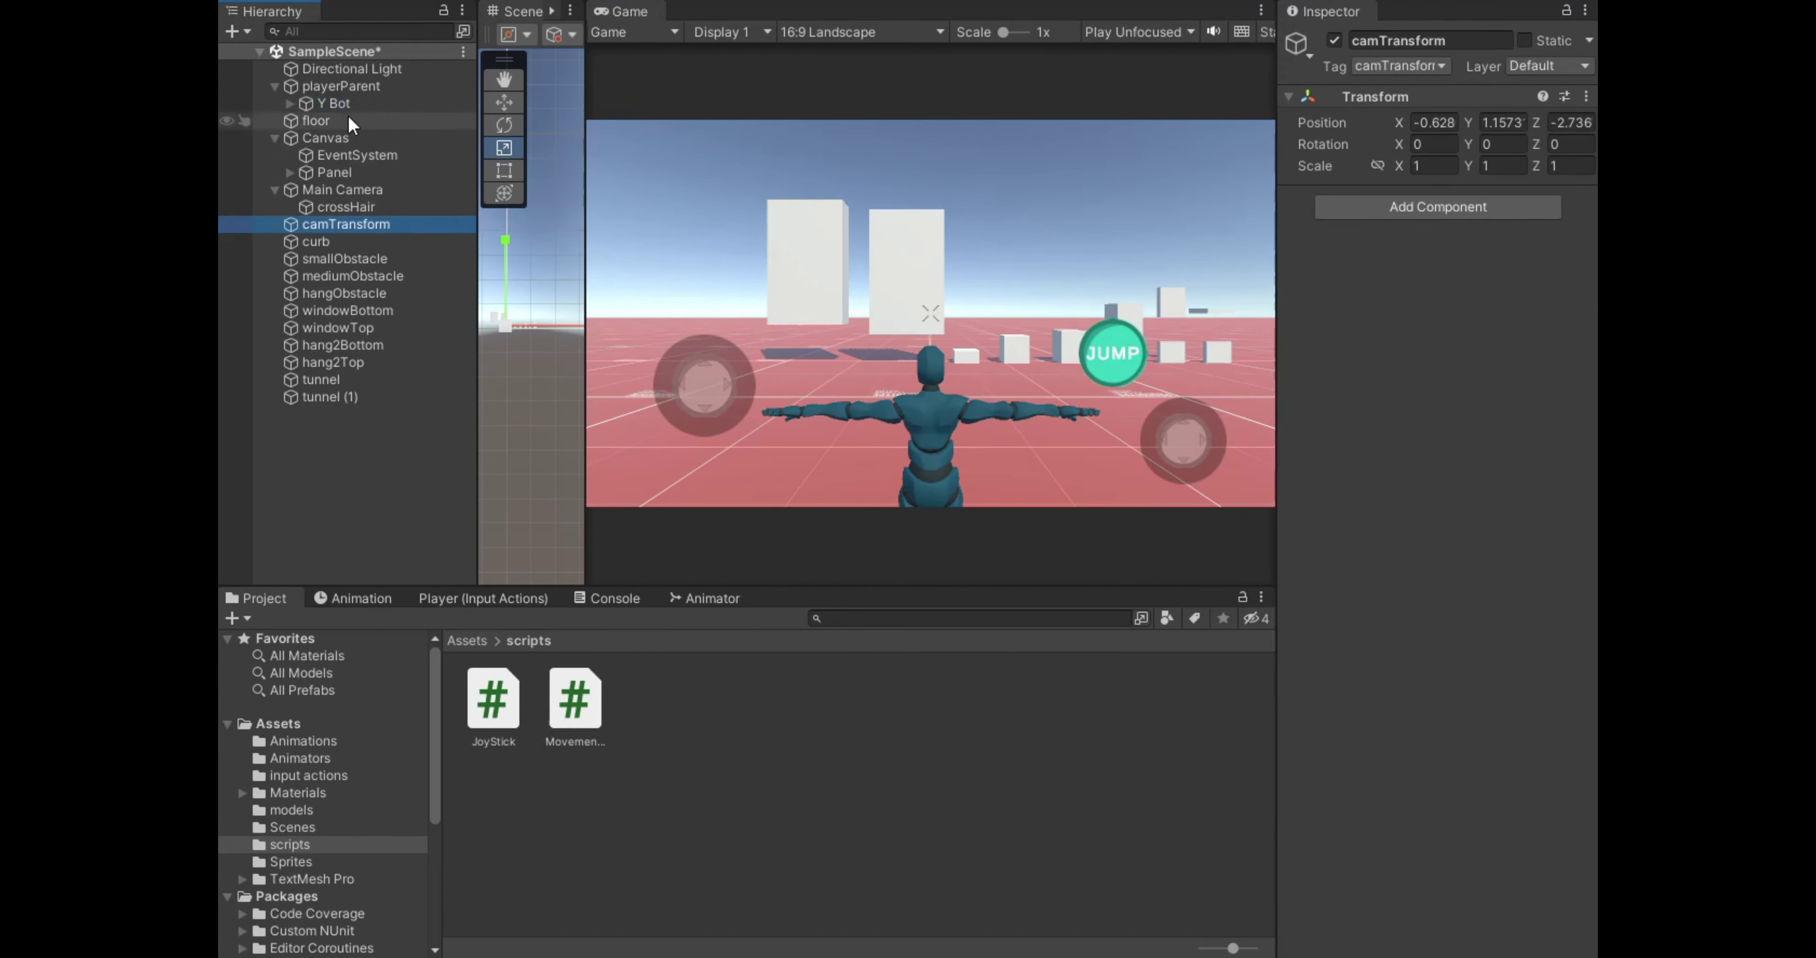
right_click(347, 107)
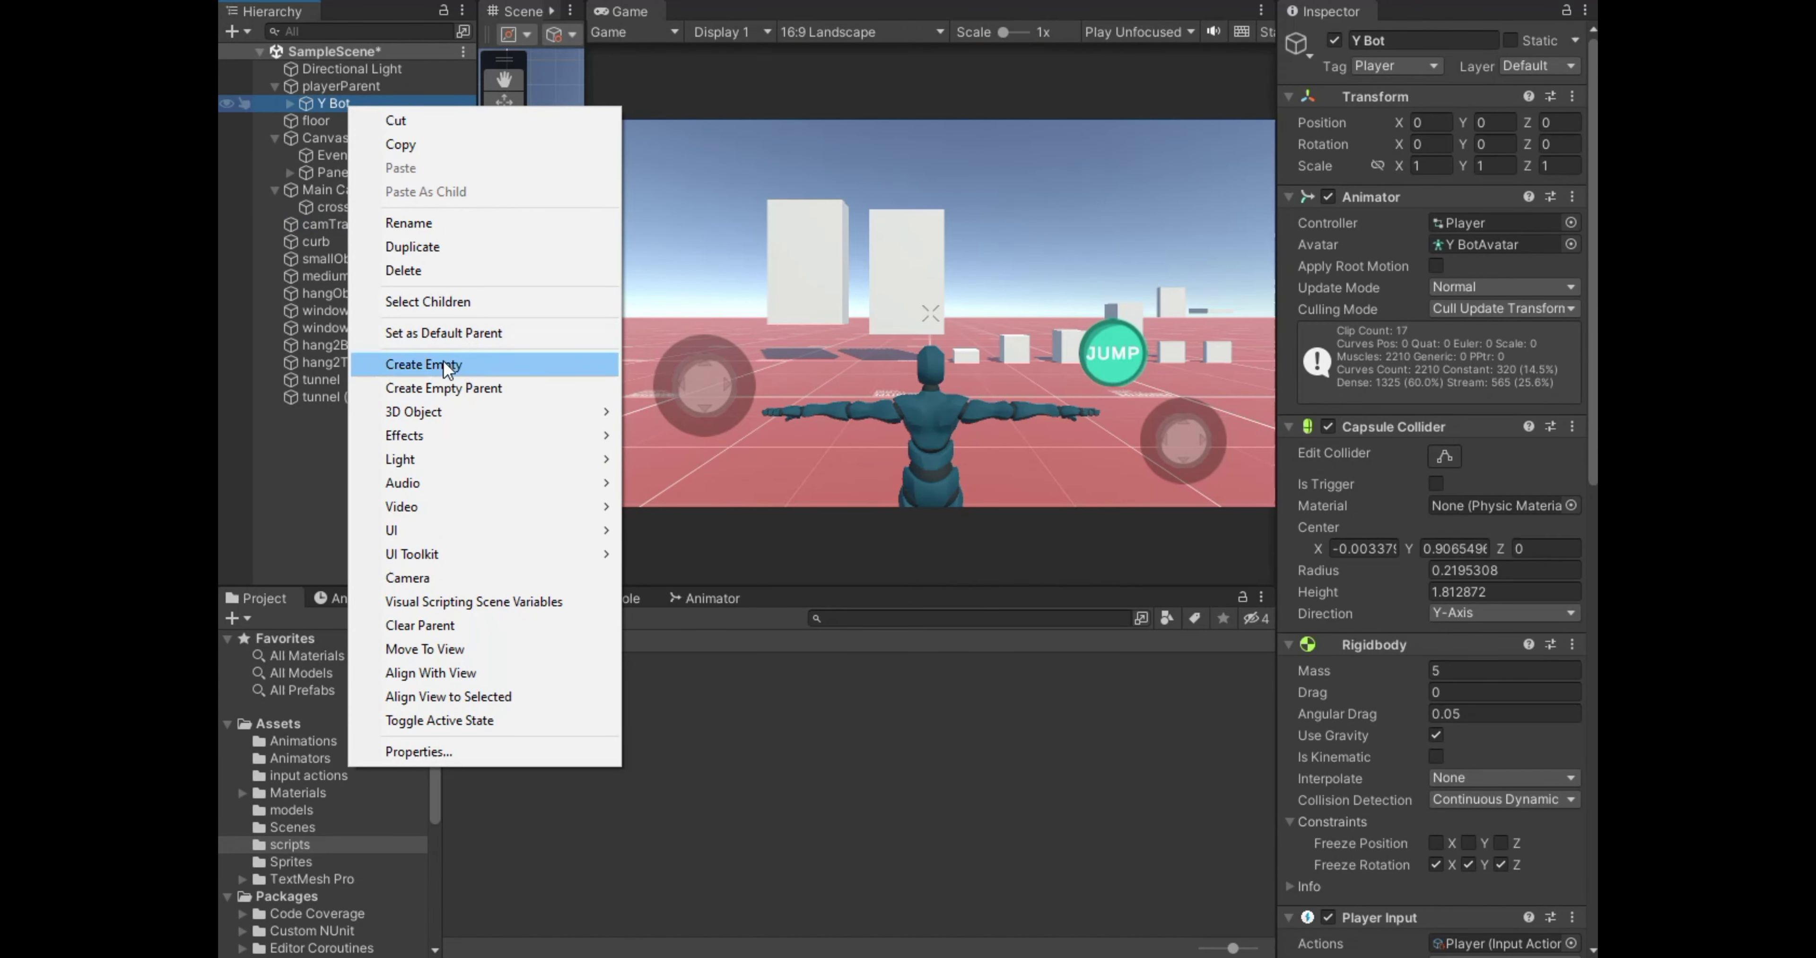
Create an empty grappleGun child under Y Bot and set its Y position to 1.
left_click(442, 360)
type("grappleGun")
left_click(427, 356)
left_click(376, 206)
left_click_drag(585, 352, 1041, 366)
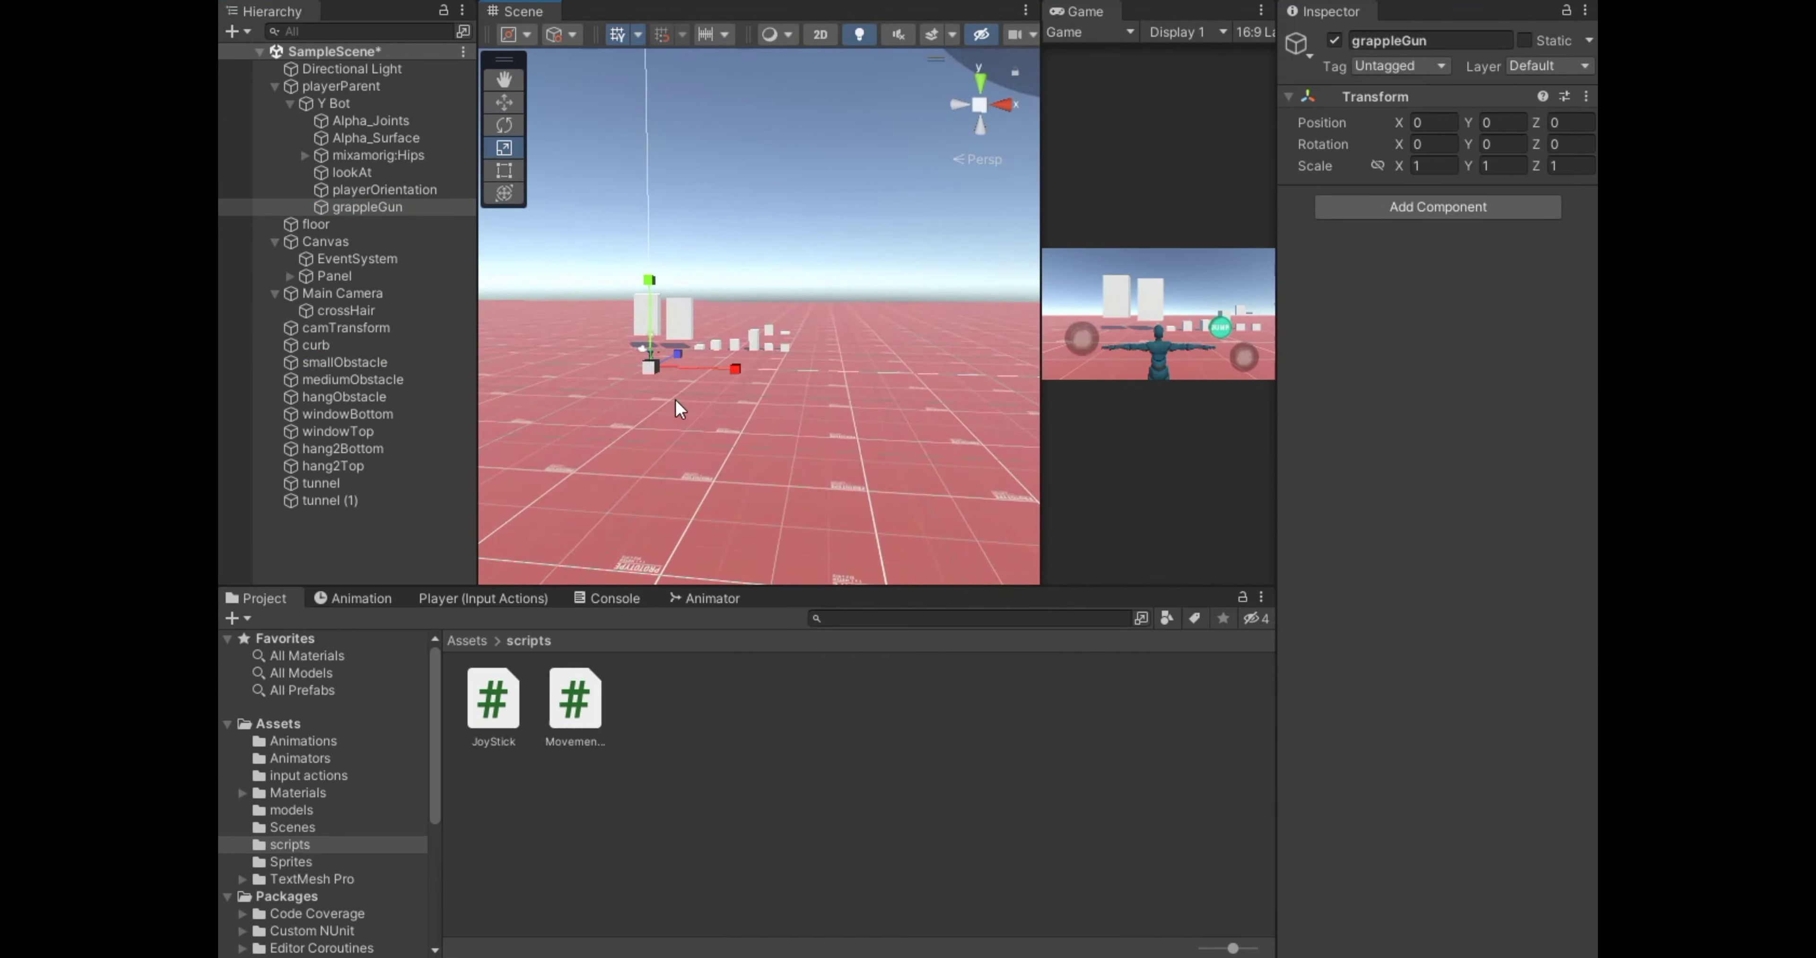
scroll(755, 319, "up", 5)
left_click(505, 102)
scroll(646, 330, "up", 3)
left_click(1502, 122)
type("1")
Set the lineRenderer cube to scale 0.1, 0.1, 1 and position Y 1.
scroll(868, 366, "down", 2)
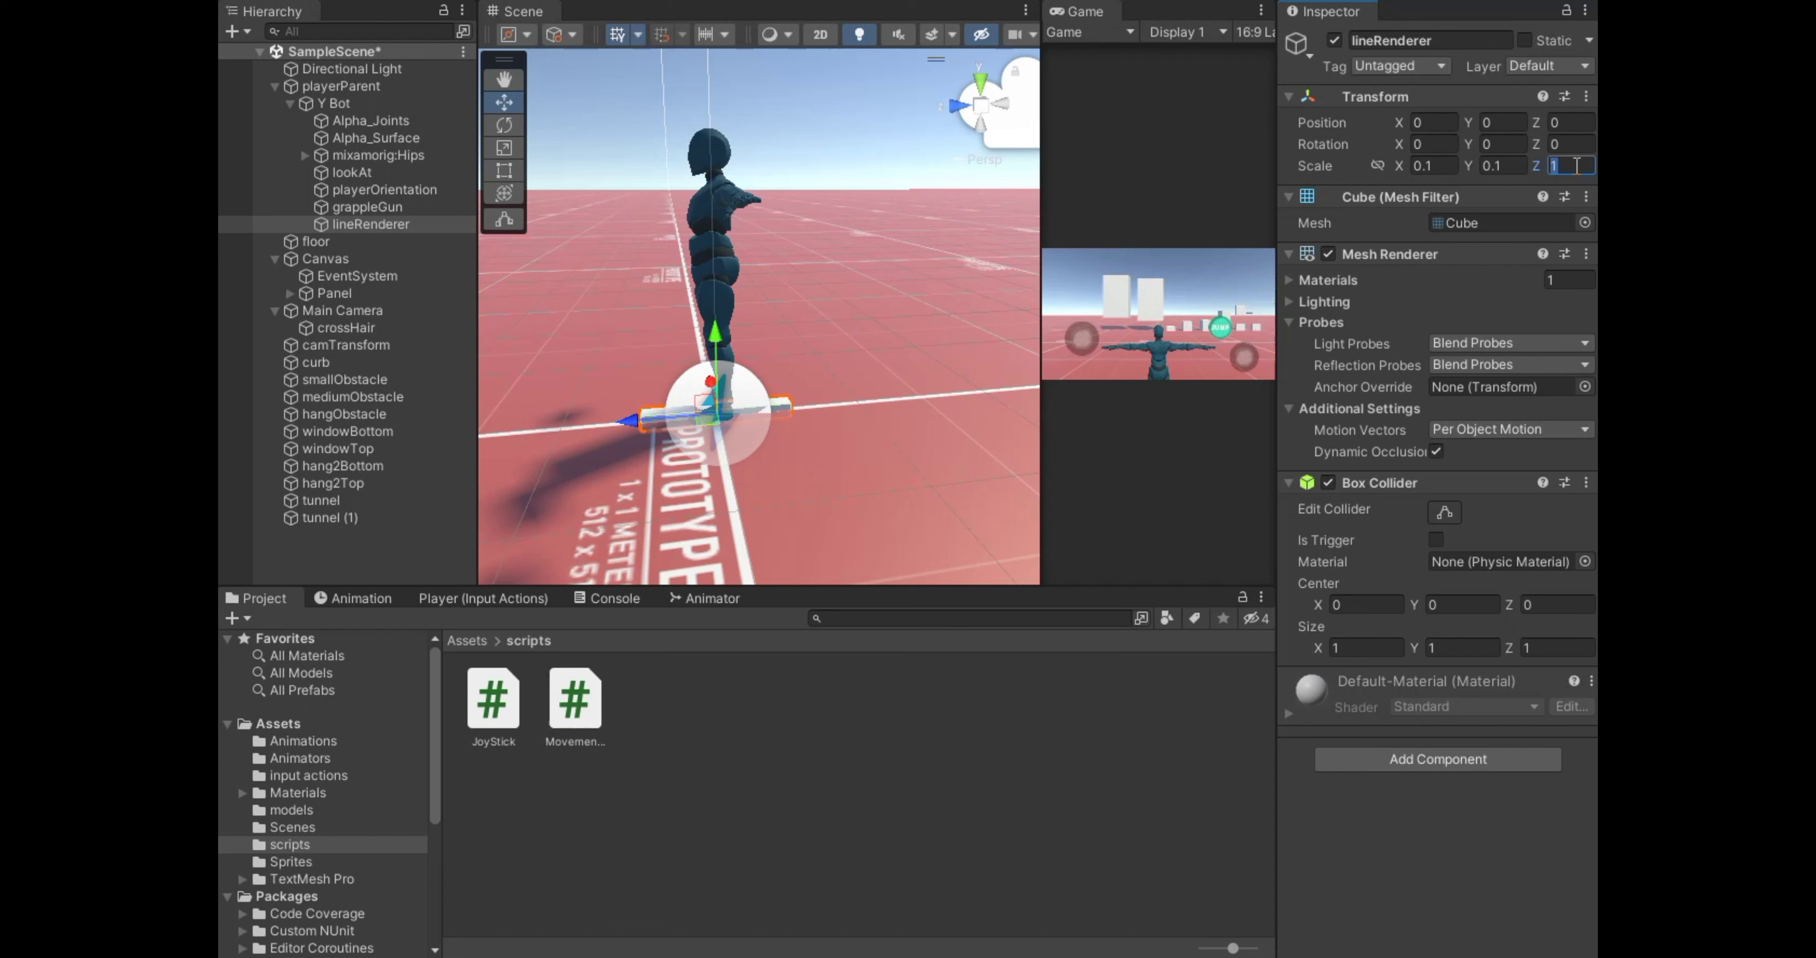
type("1")
left_click(1524, 124)
type("1")
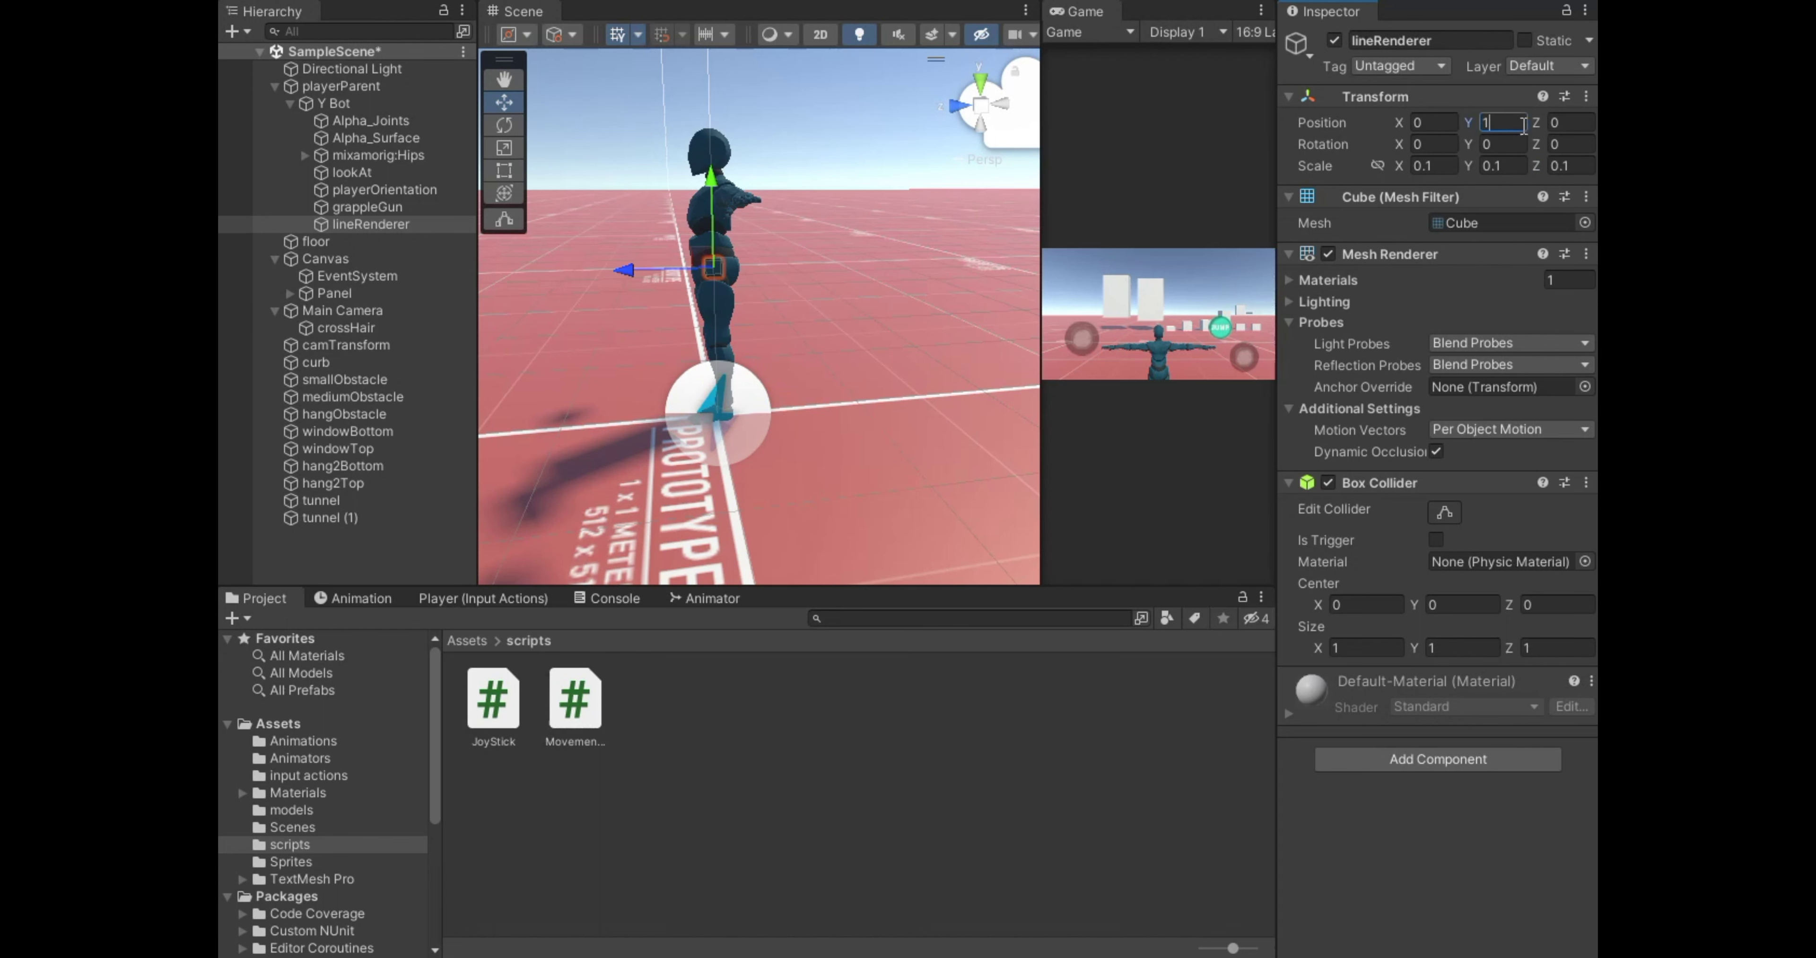
left_click(1436, 757)
Add a Line Renderer component to the lineRenderer cube.
type("line")
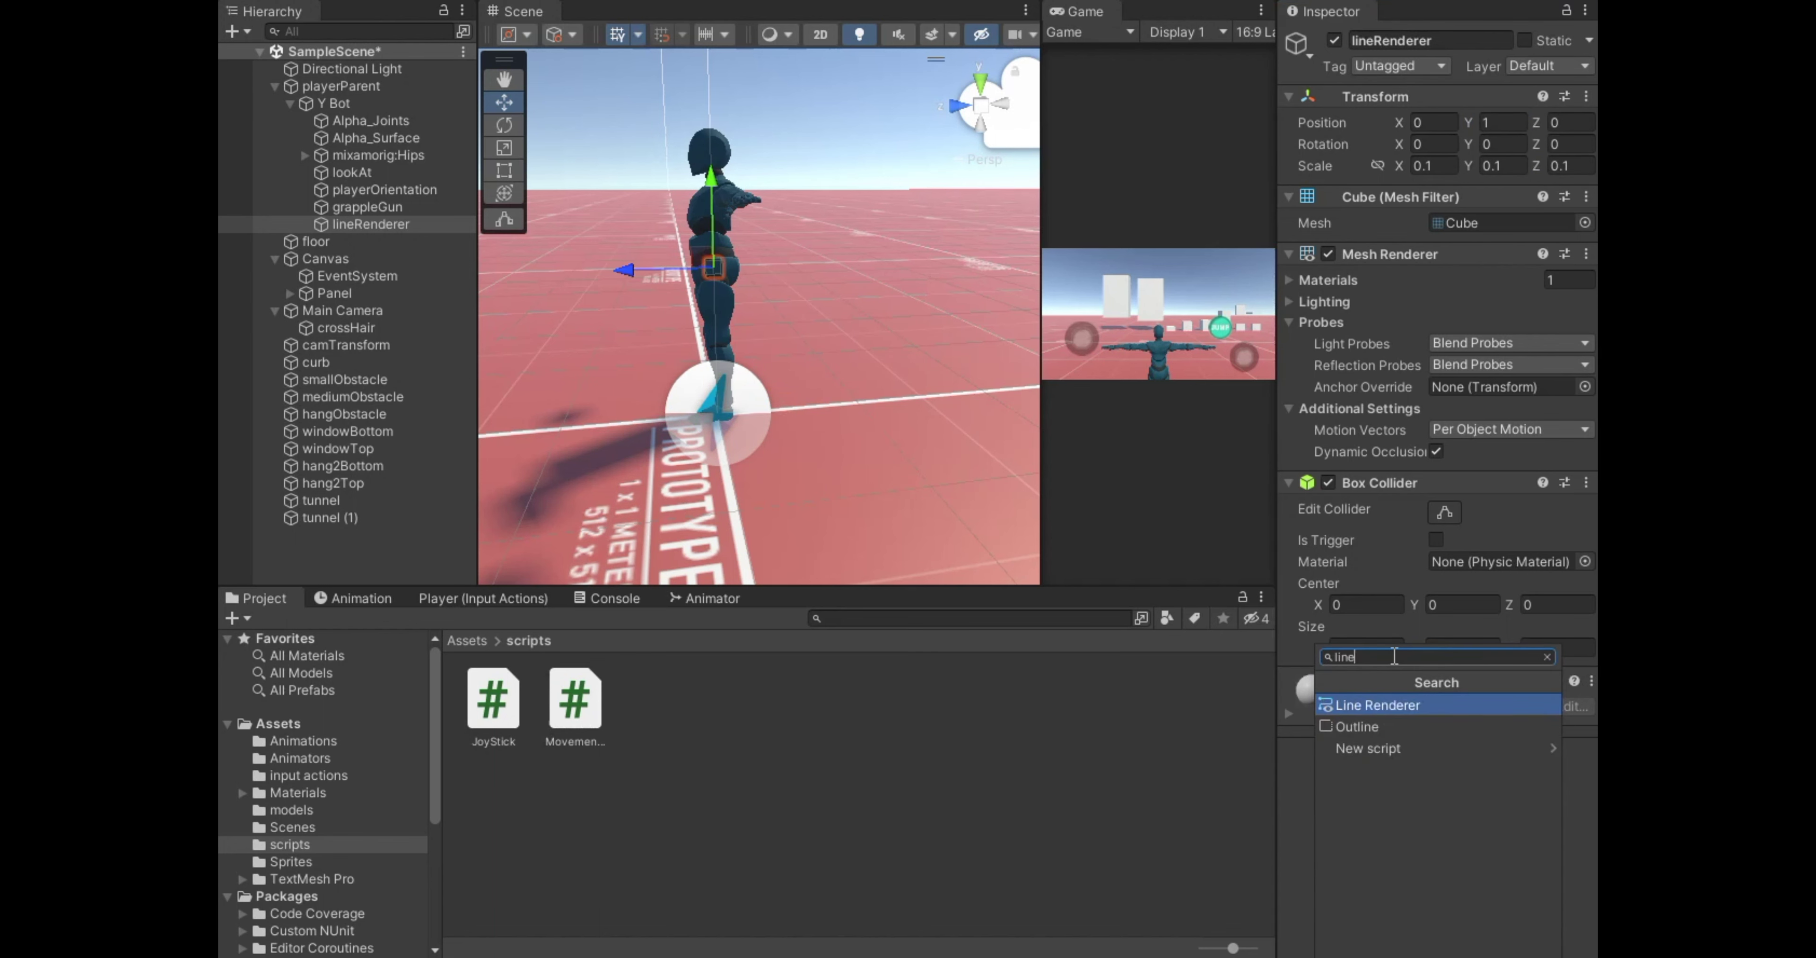
key("Return")
scroll(1461, 581, "down", 8)
Create a black material named lr in the Materials folder.
left_click(298, 793)
right_click(578, 810)
left_click(758, 878)
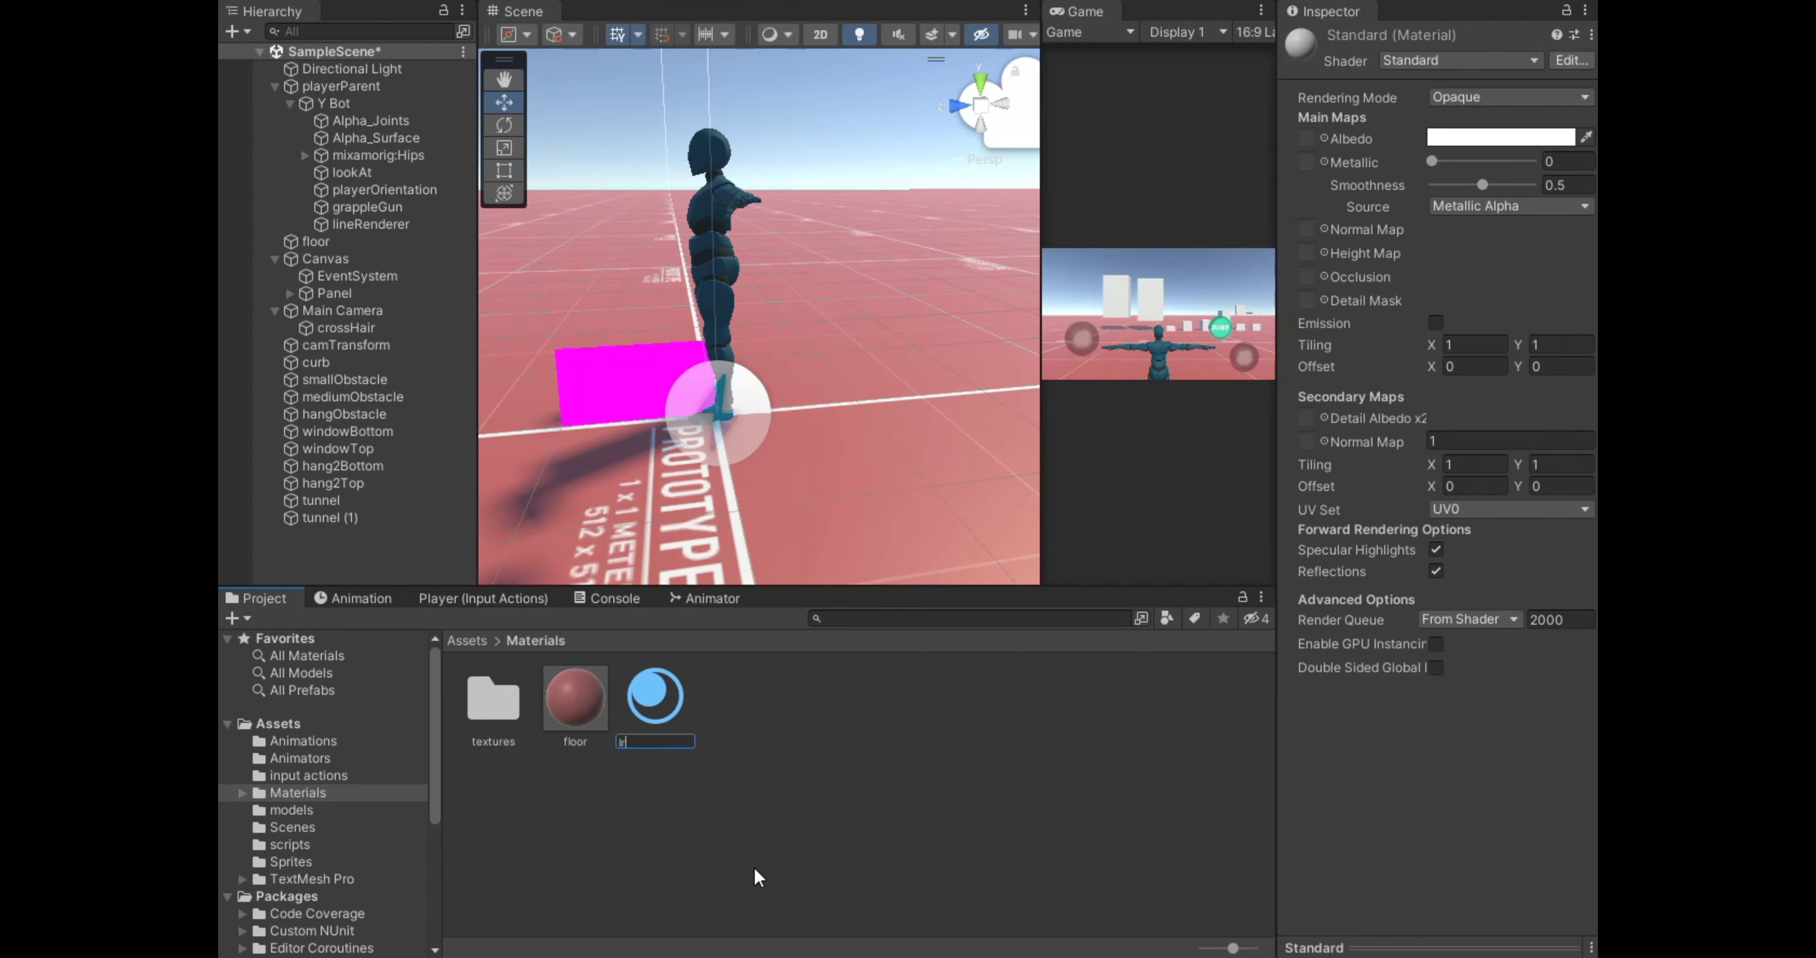
key("Return")
left_click_drag(1485, 252, 1157, 707)
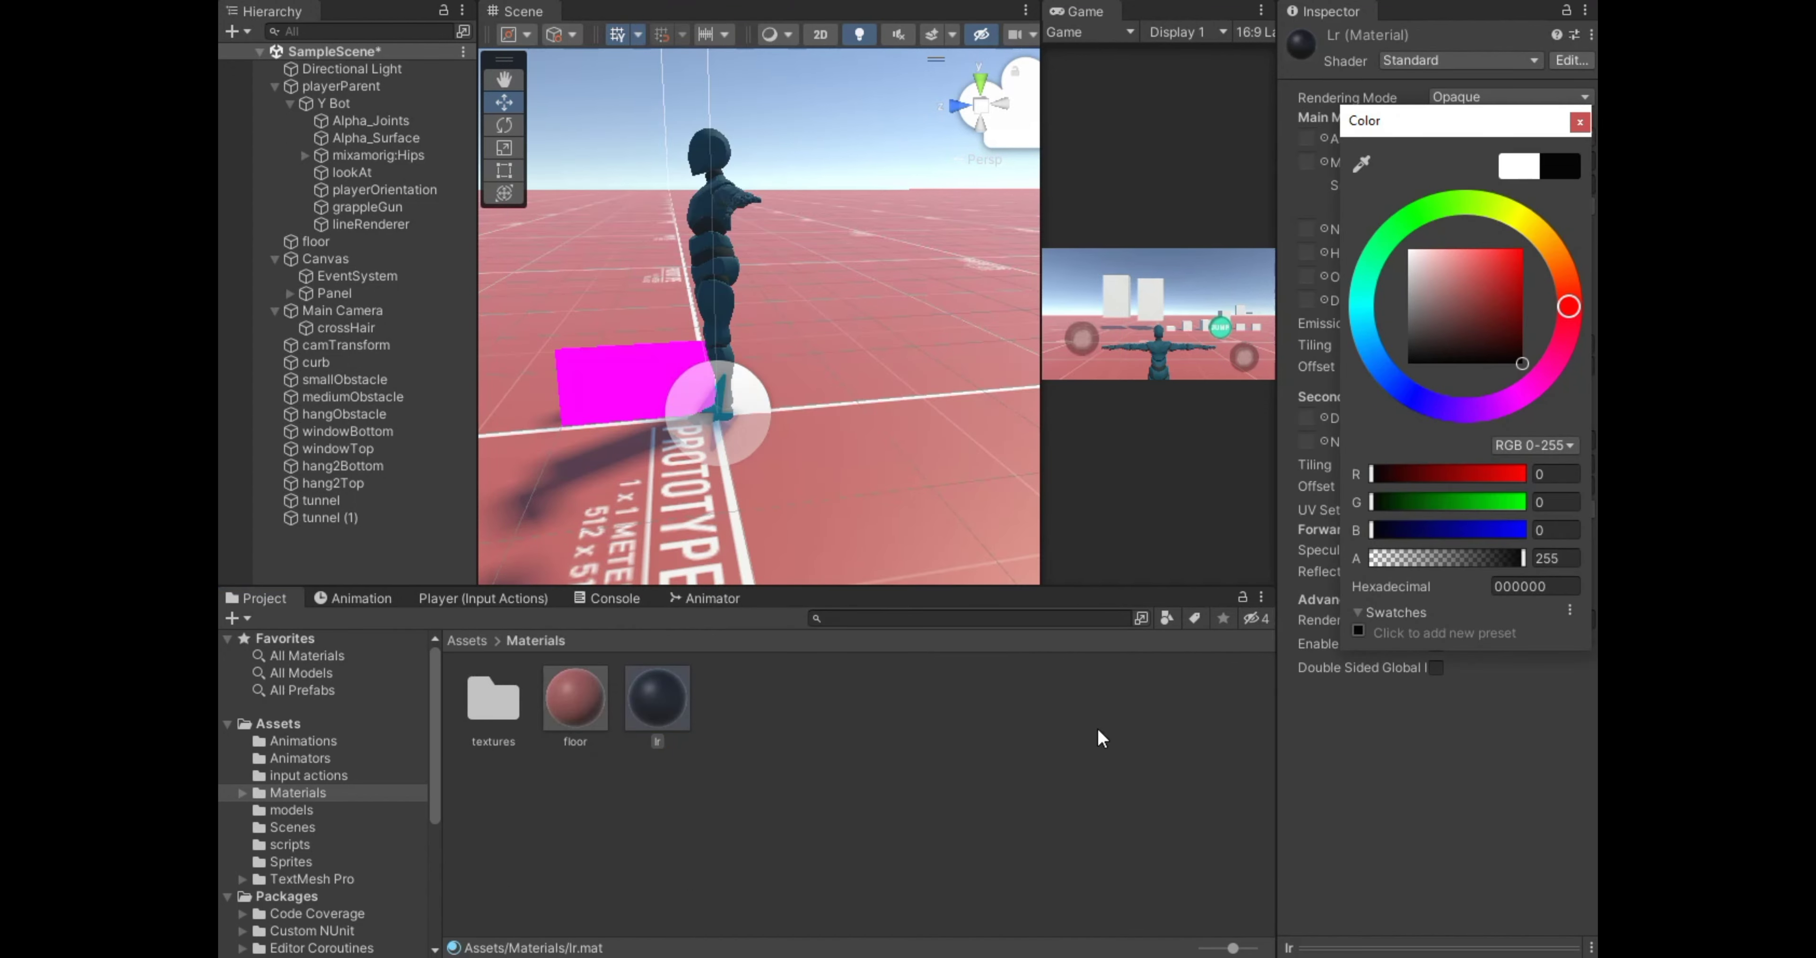
left_click(1157, 708)
Assign the lr material to the Line Renderer's Element 0 slot.
left_click(371, 224)
scroll(1485, 564, "down", 10)
scroll(1485, 563, "down", 3)
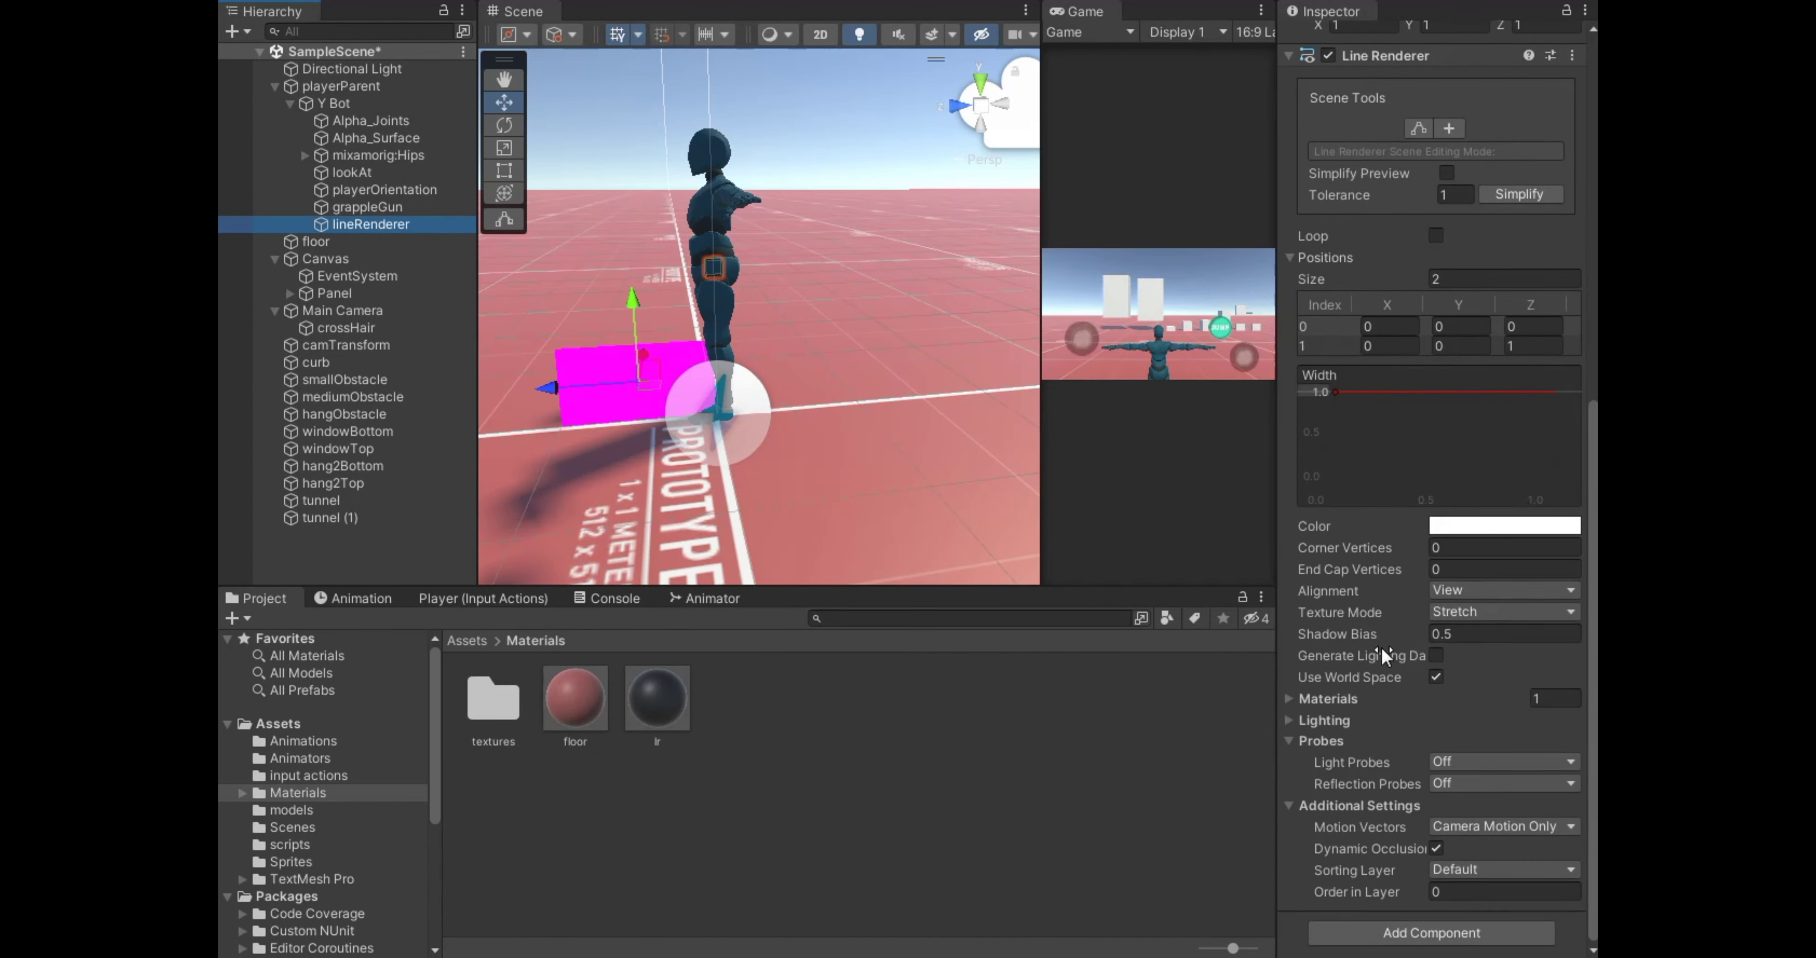
scroll(1480, 761, "up", 5)
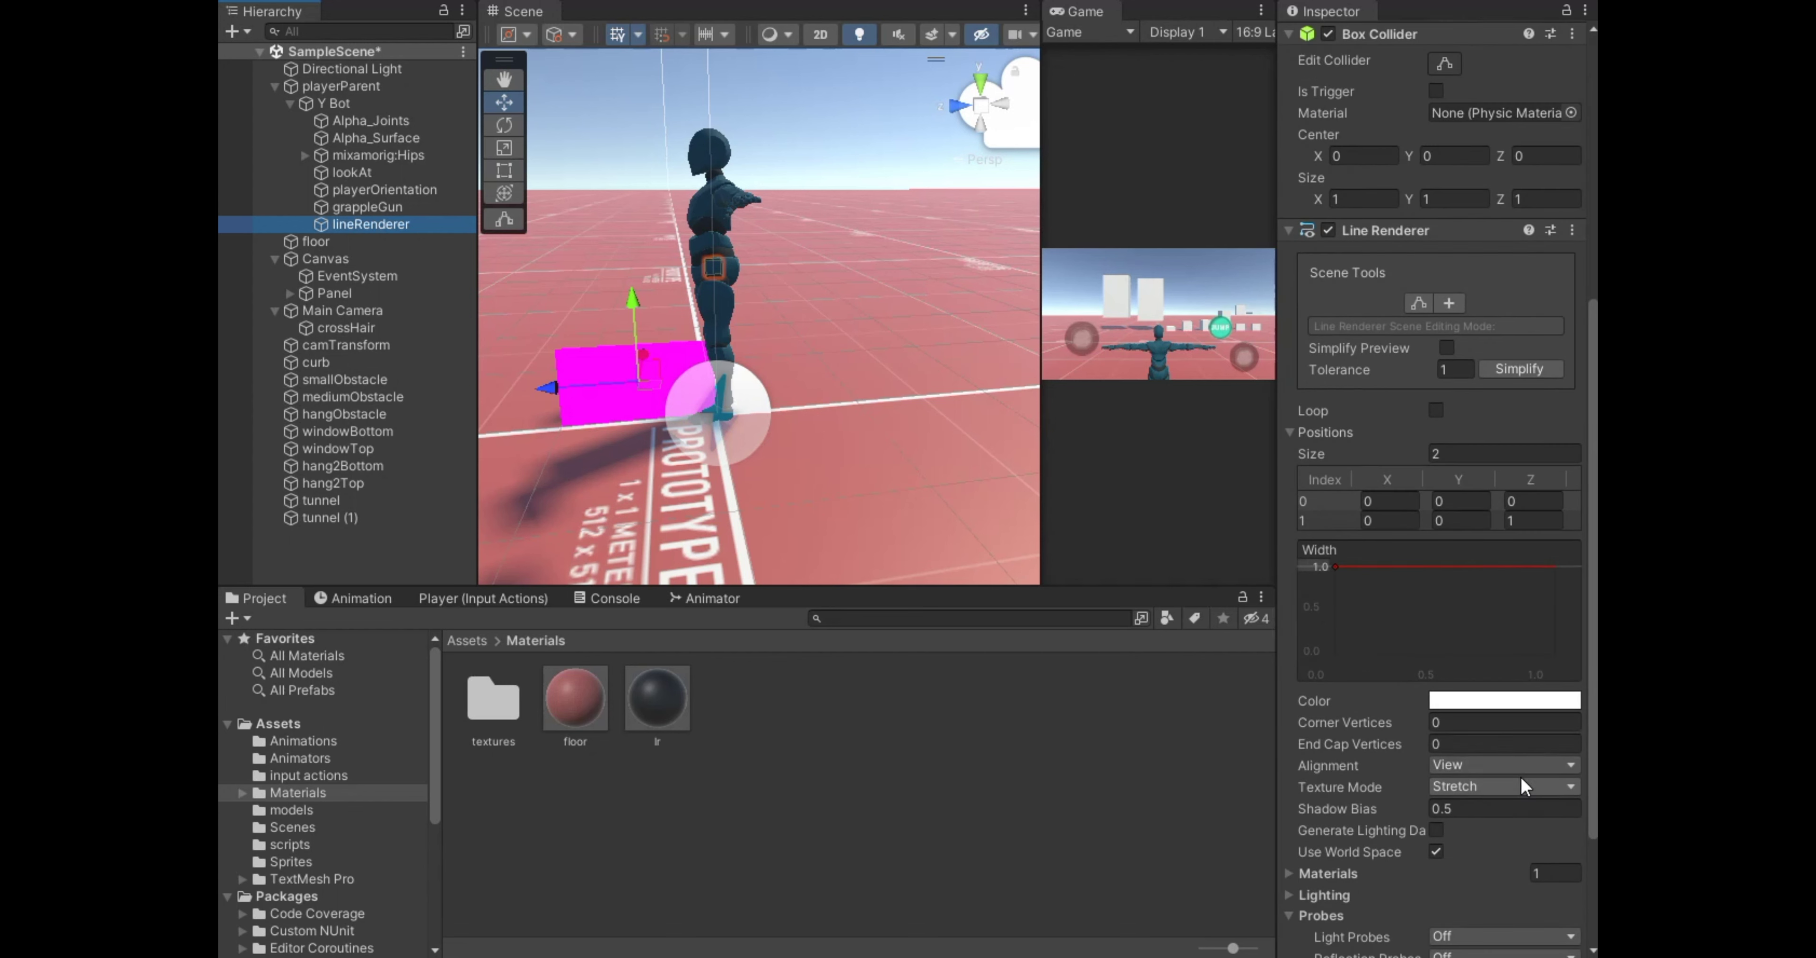
scroll(1410, 740, "up", 3)
scroll(1323, 713, "down", 8)
left_click(1323, 714)
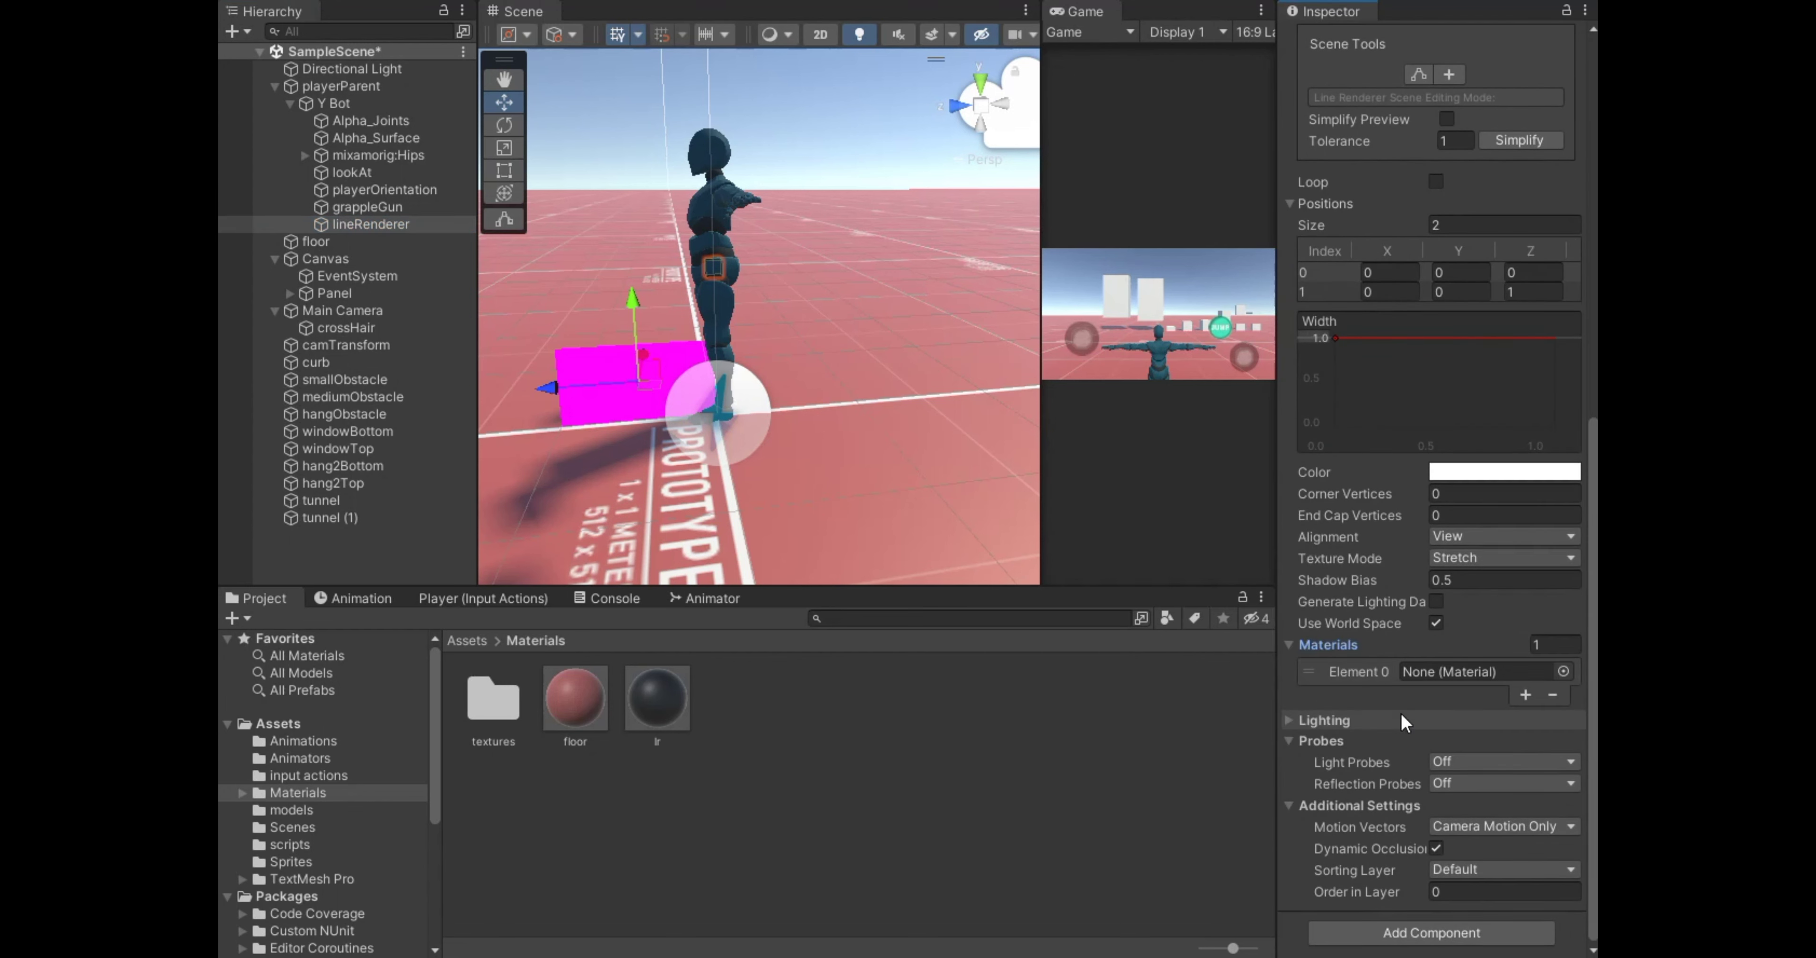
left_click_drag(657, 698, 1480, 672)
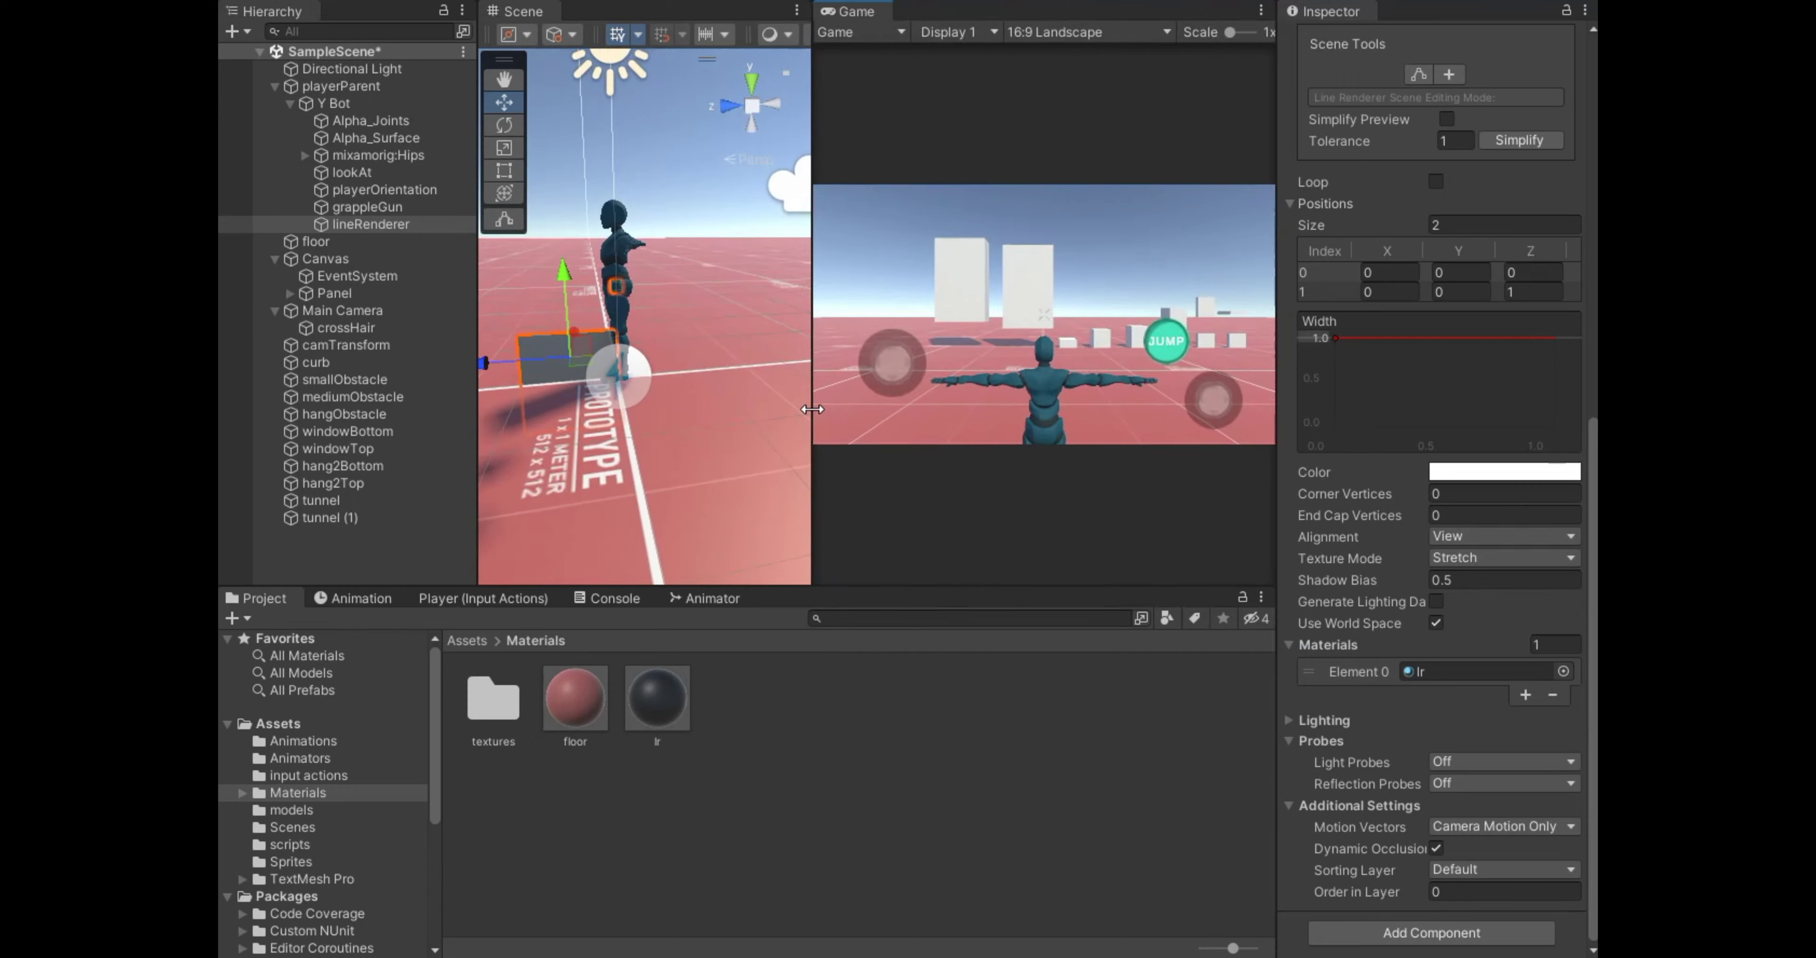
Frame the lineRenderer object in the Scene view.
left_click_drag(1041, 385, 1094, 385)
left_click(374, 225)
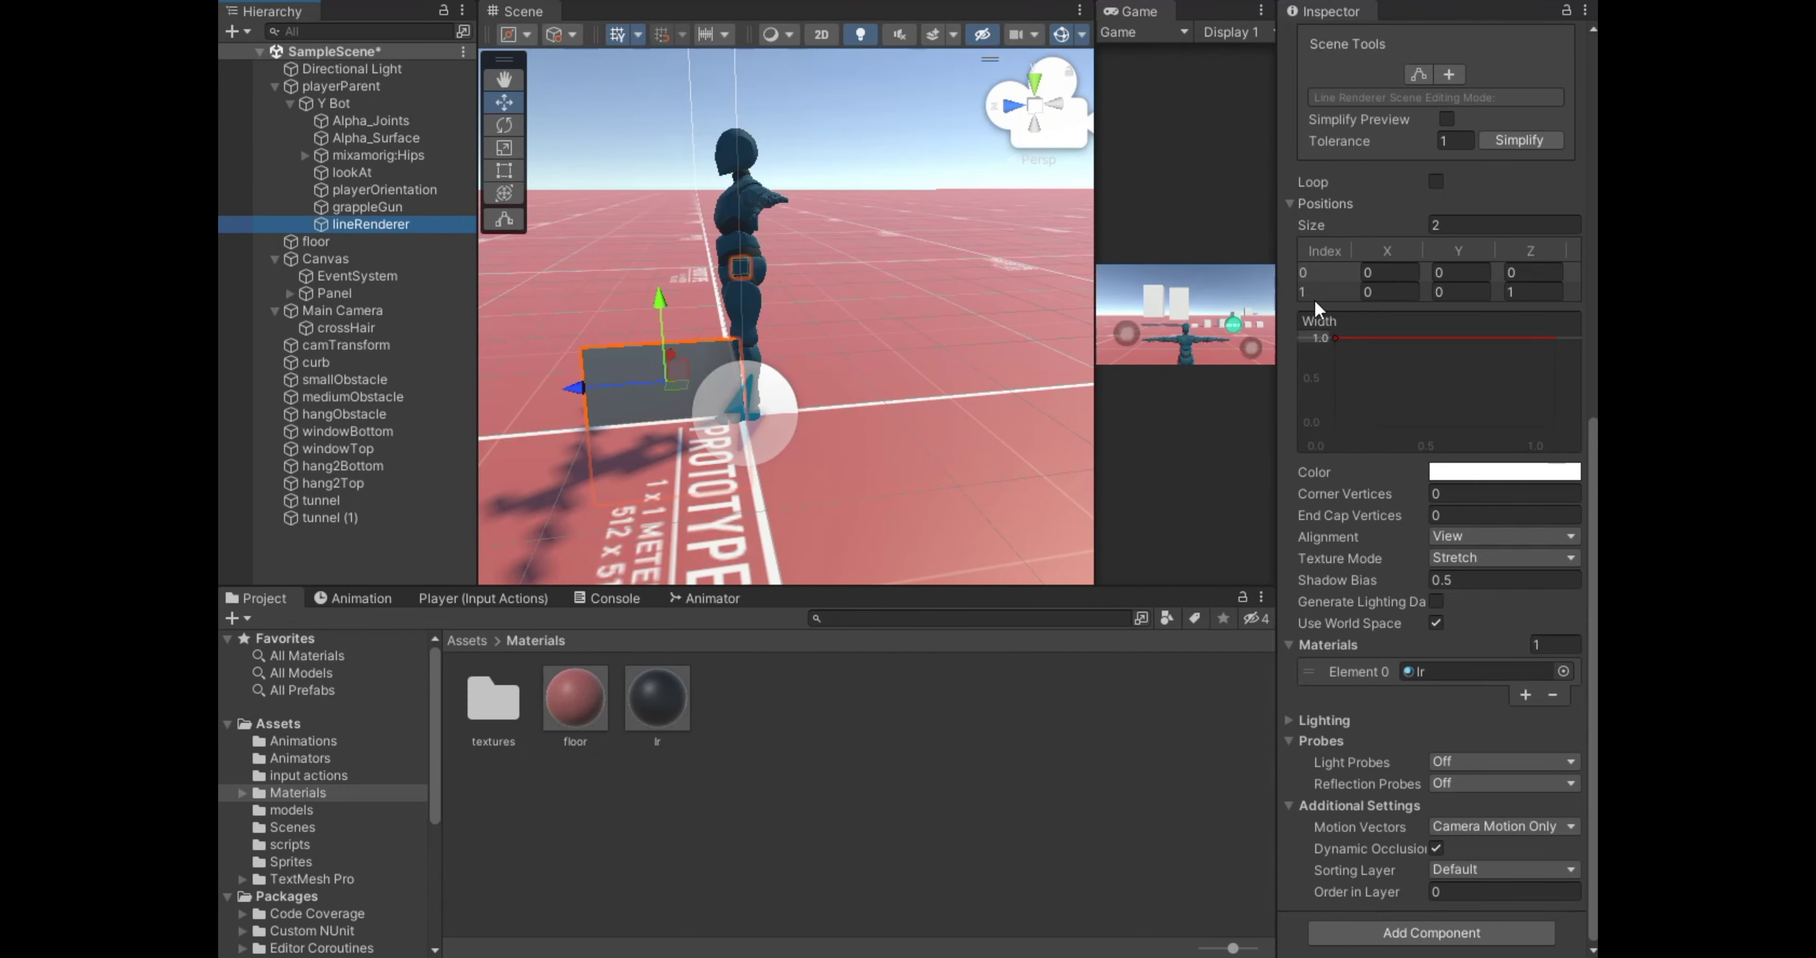
key("f")
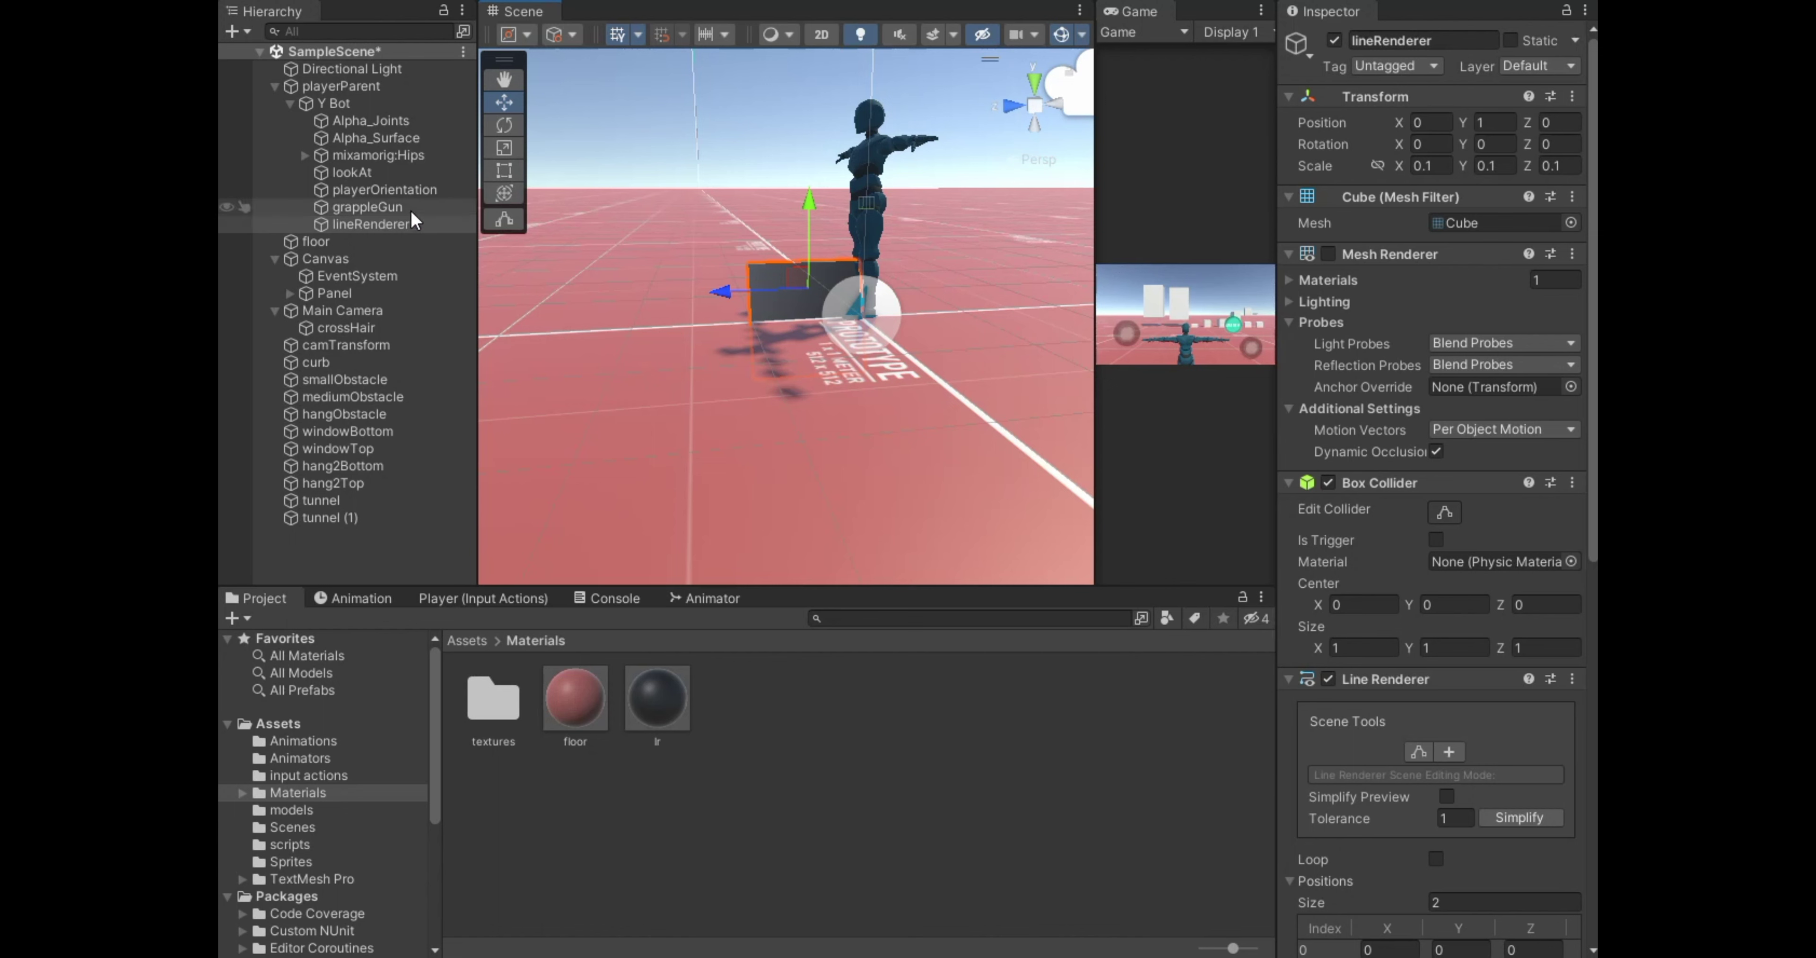
Create an empty movingPoint child under playerParent at position Y 1.
left_click(290, 104)
right_click(399, 86)
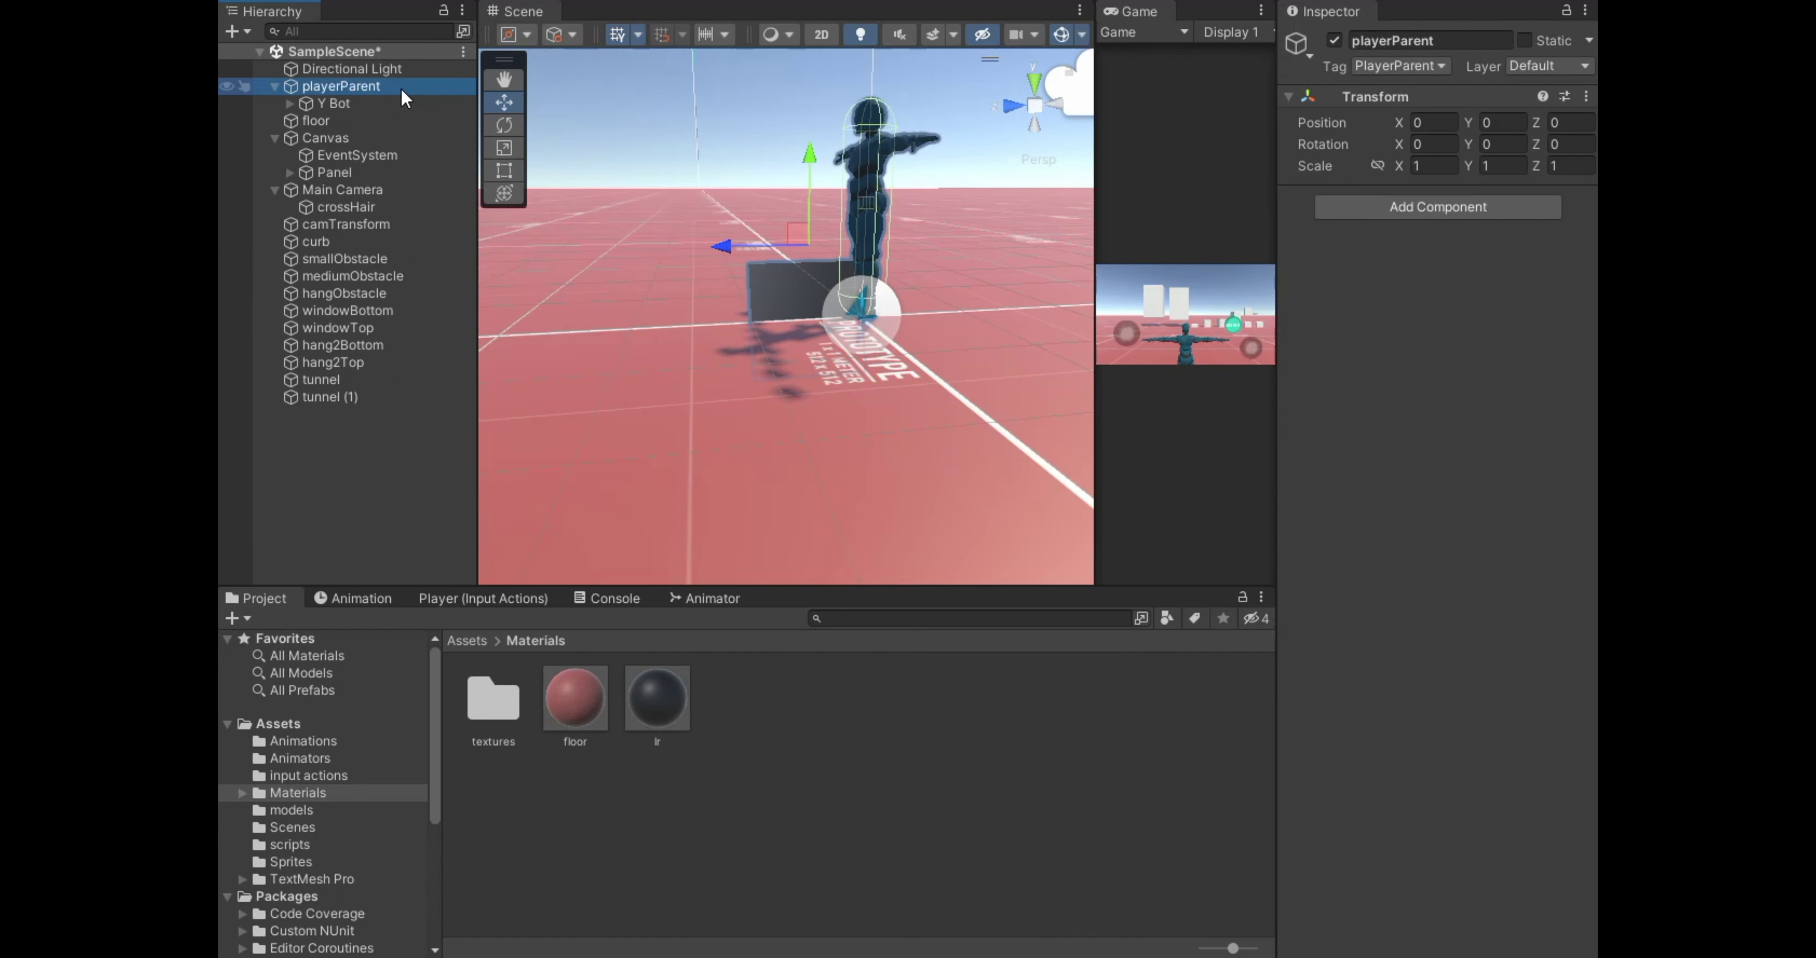
left_click(525, 339)
type("movingPoint")
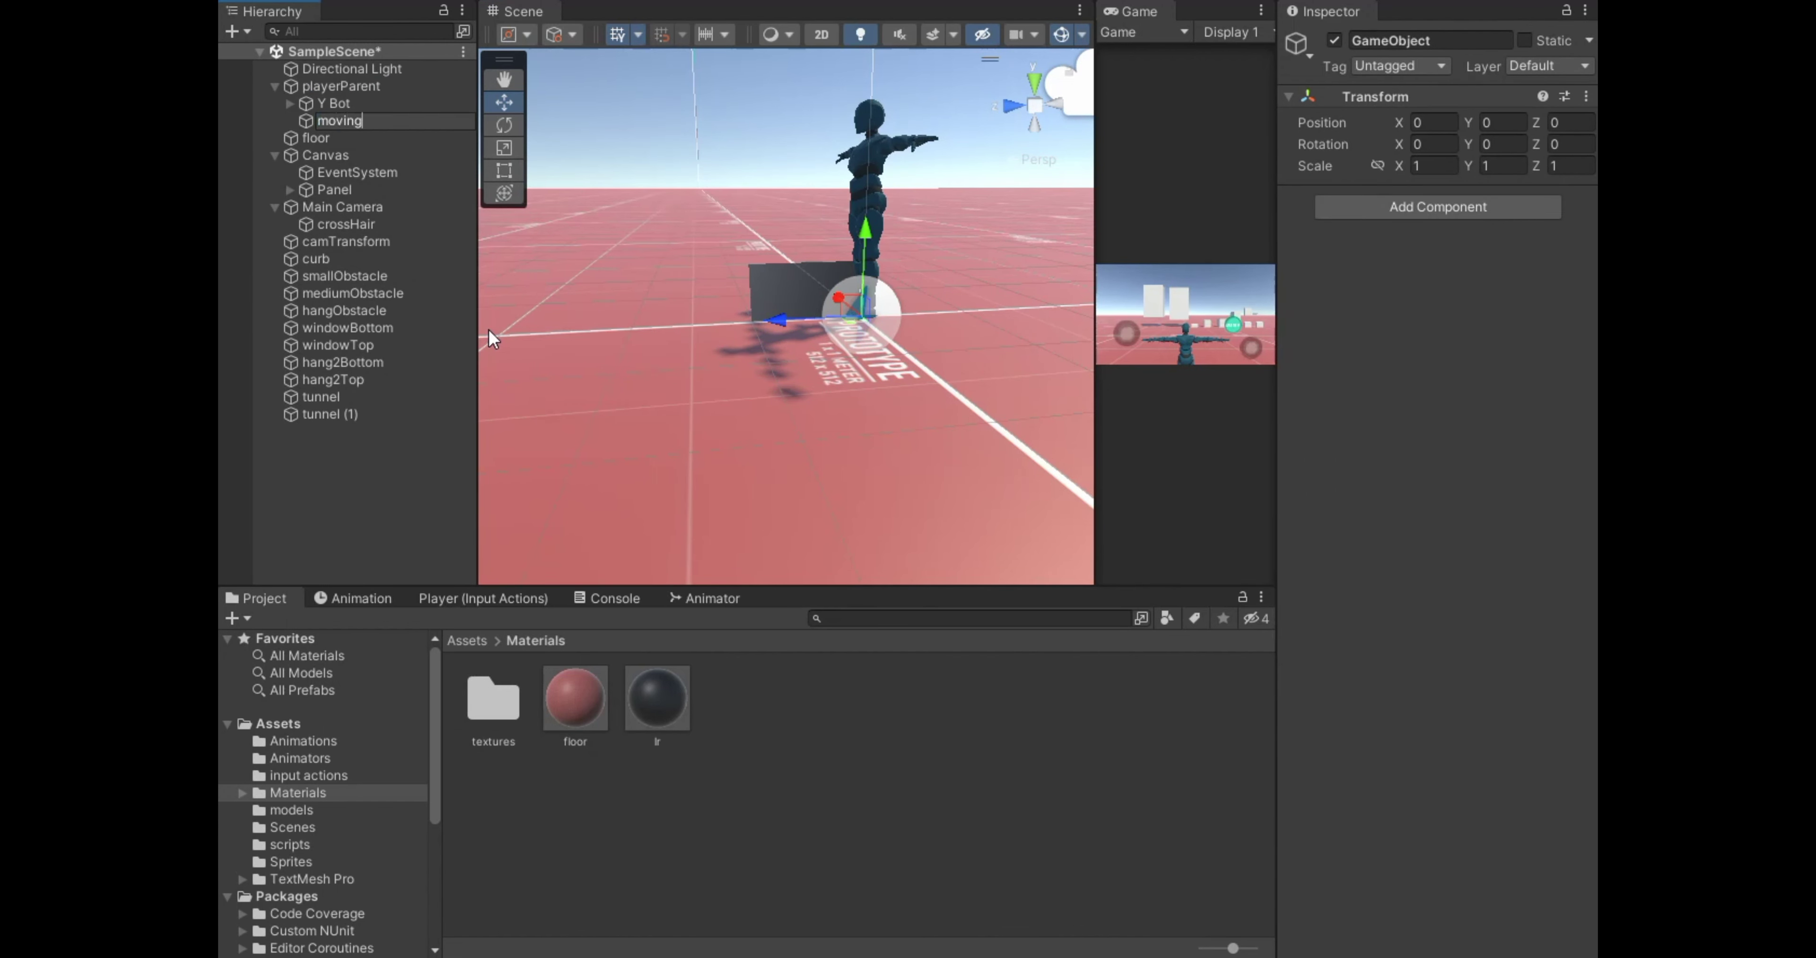
left_click(458, 205)
left_click(384, 121)
left_click(1502, 122)
type("1")
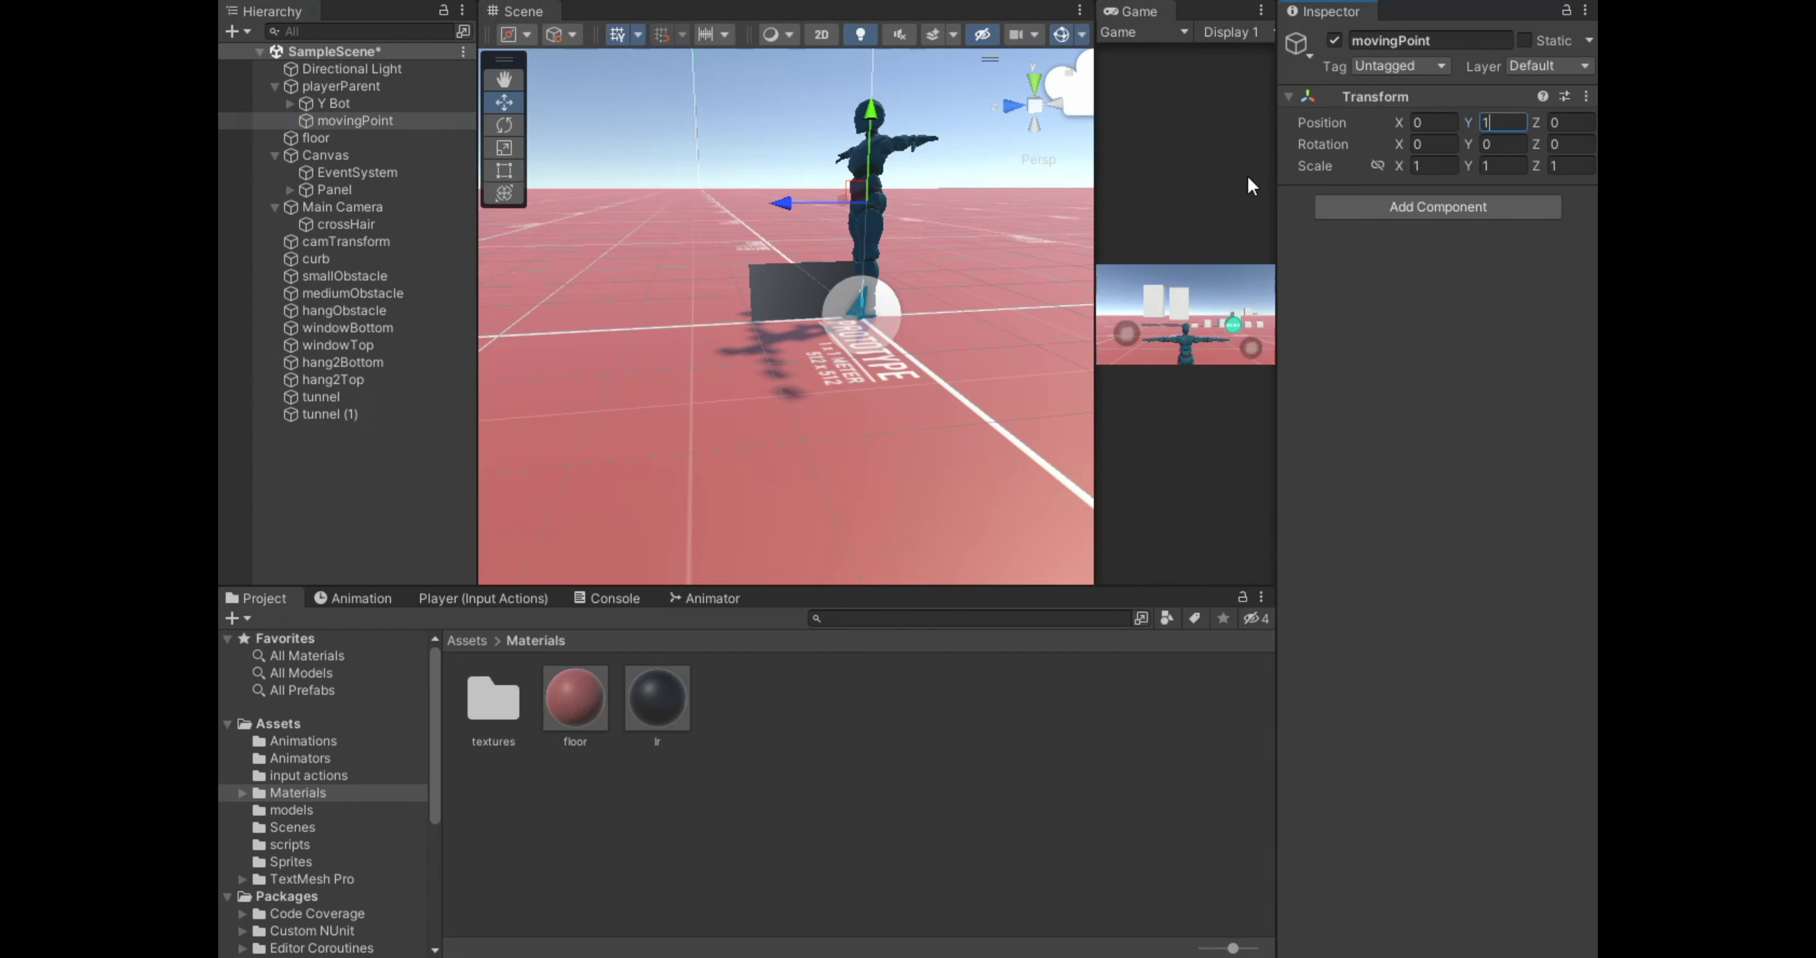
Save SampleScene.
left_click(394, 502)
left_click(463, 52)
left_click(507, 99)
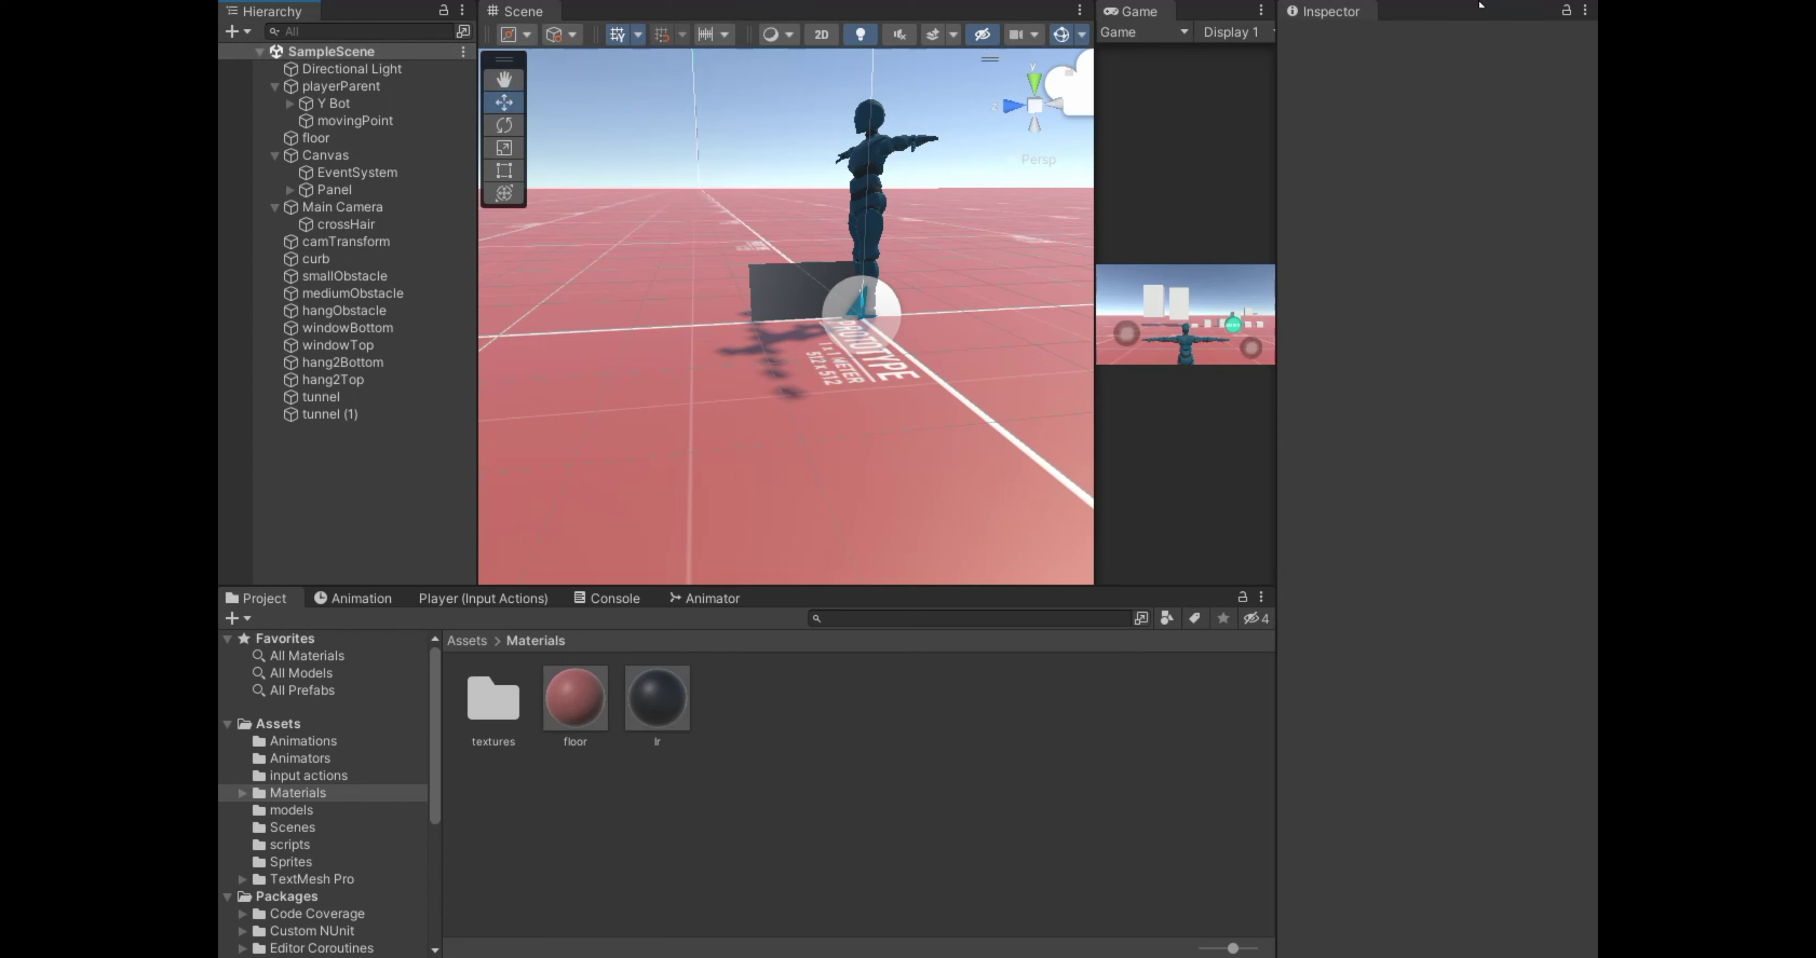
Open the MovementController script from the scripts folder.
left_click(467, 641)
double_click(998, 703)
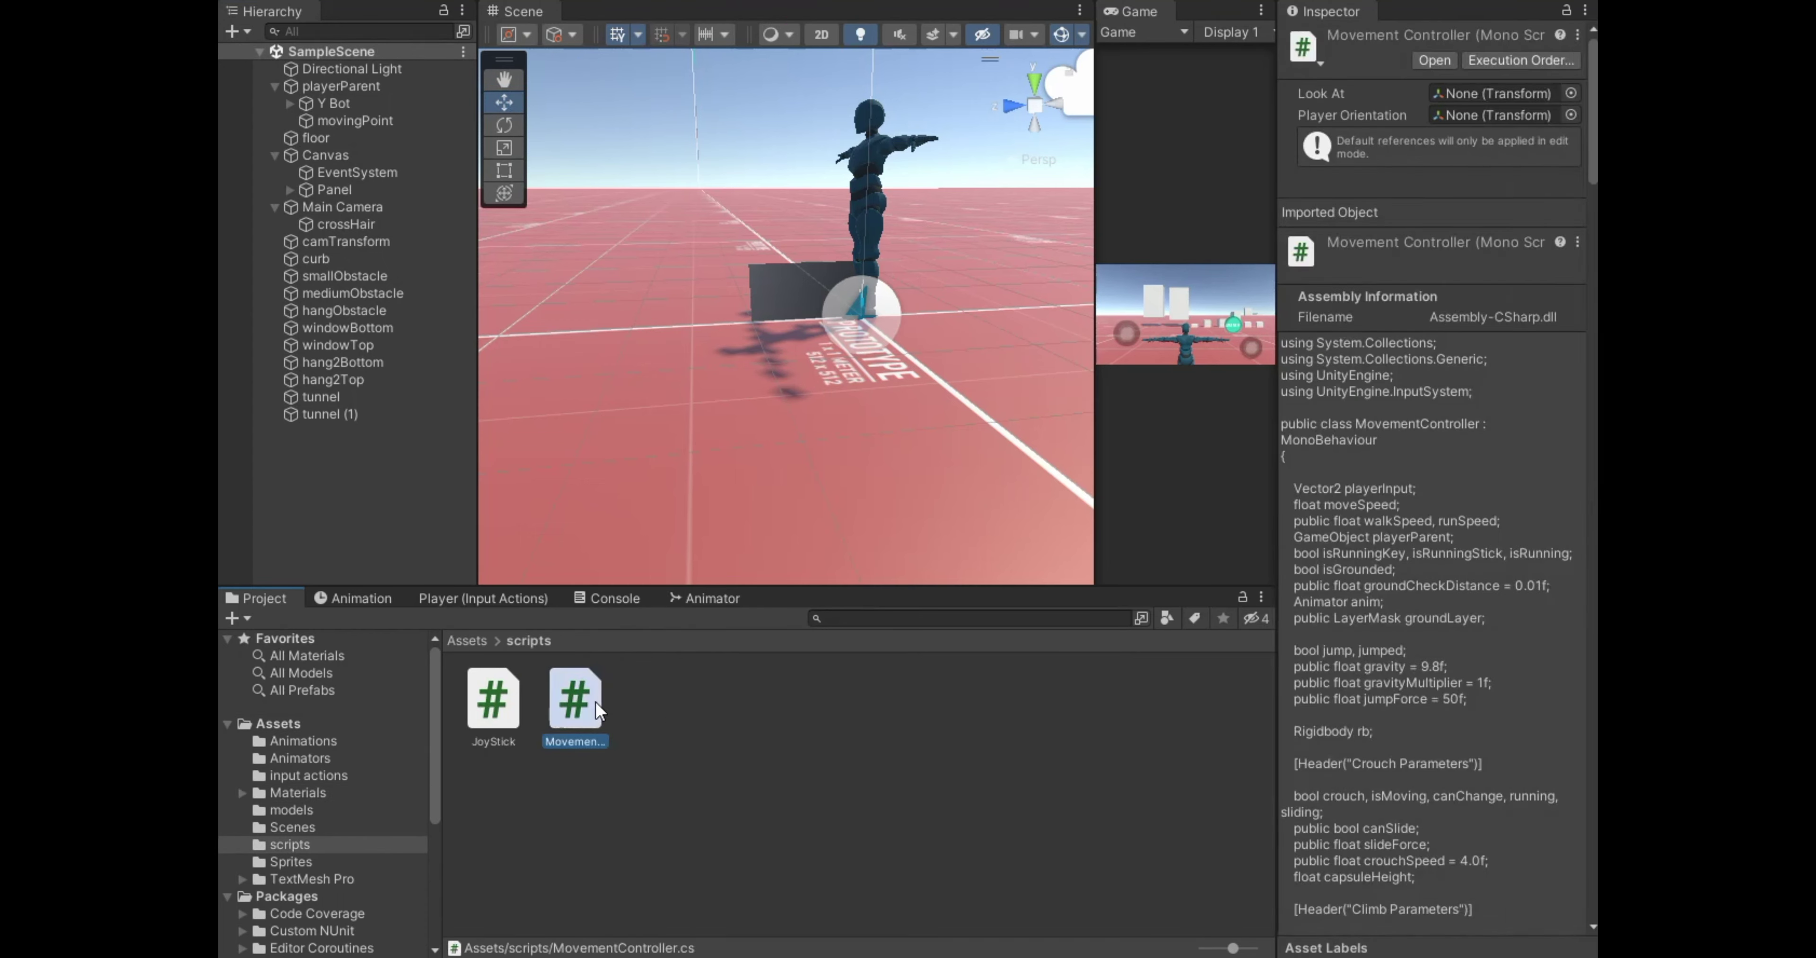
double_click(596, 702)
scroll(496, 367, "up", 3)
Add a [Header("Grapple parameters")] with grapple bool flags and floats lineRendererSize and ghOffset.
key("Return")
key("Return")
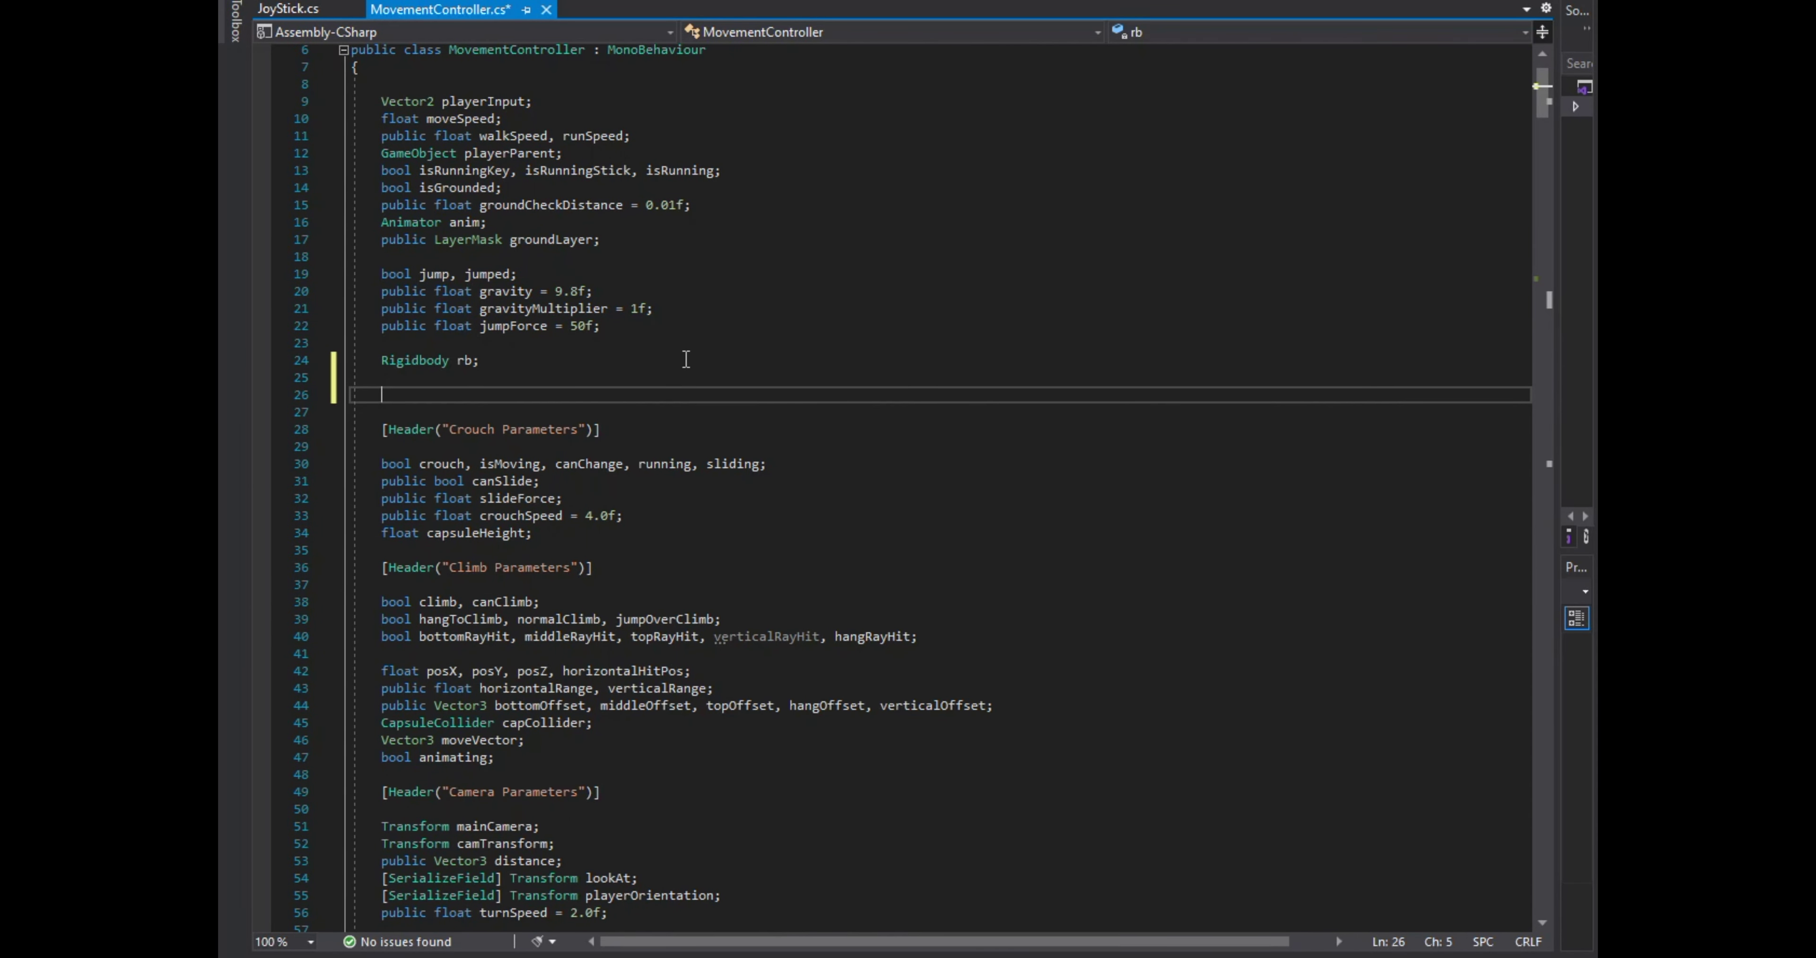
type("[Header]")
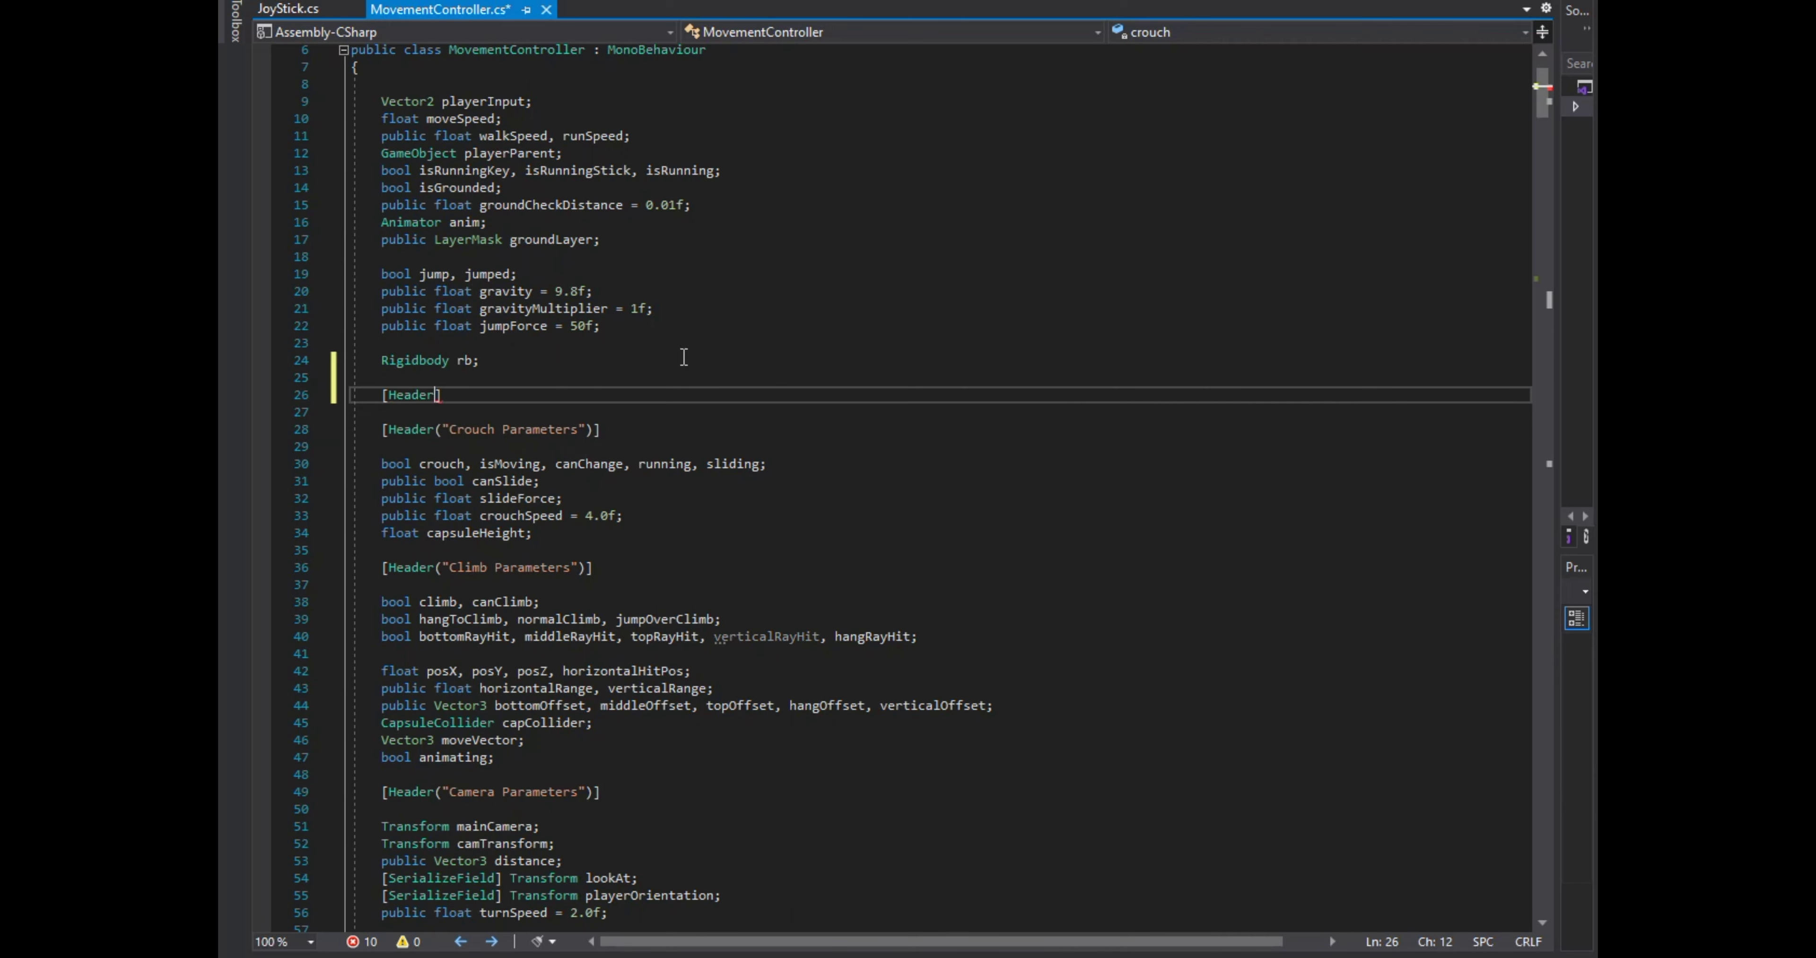
key("Left")
type("(\"G")
type("ra")
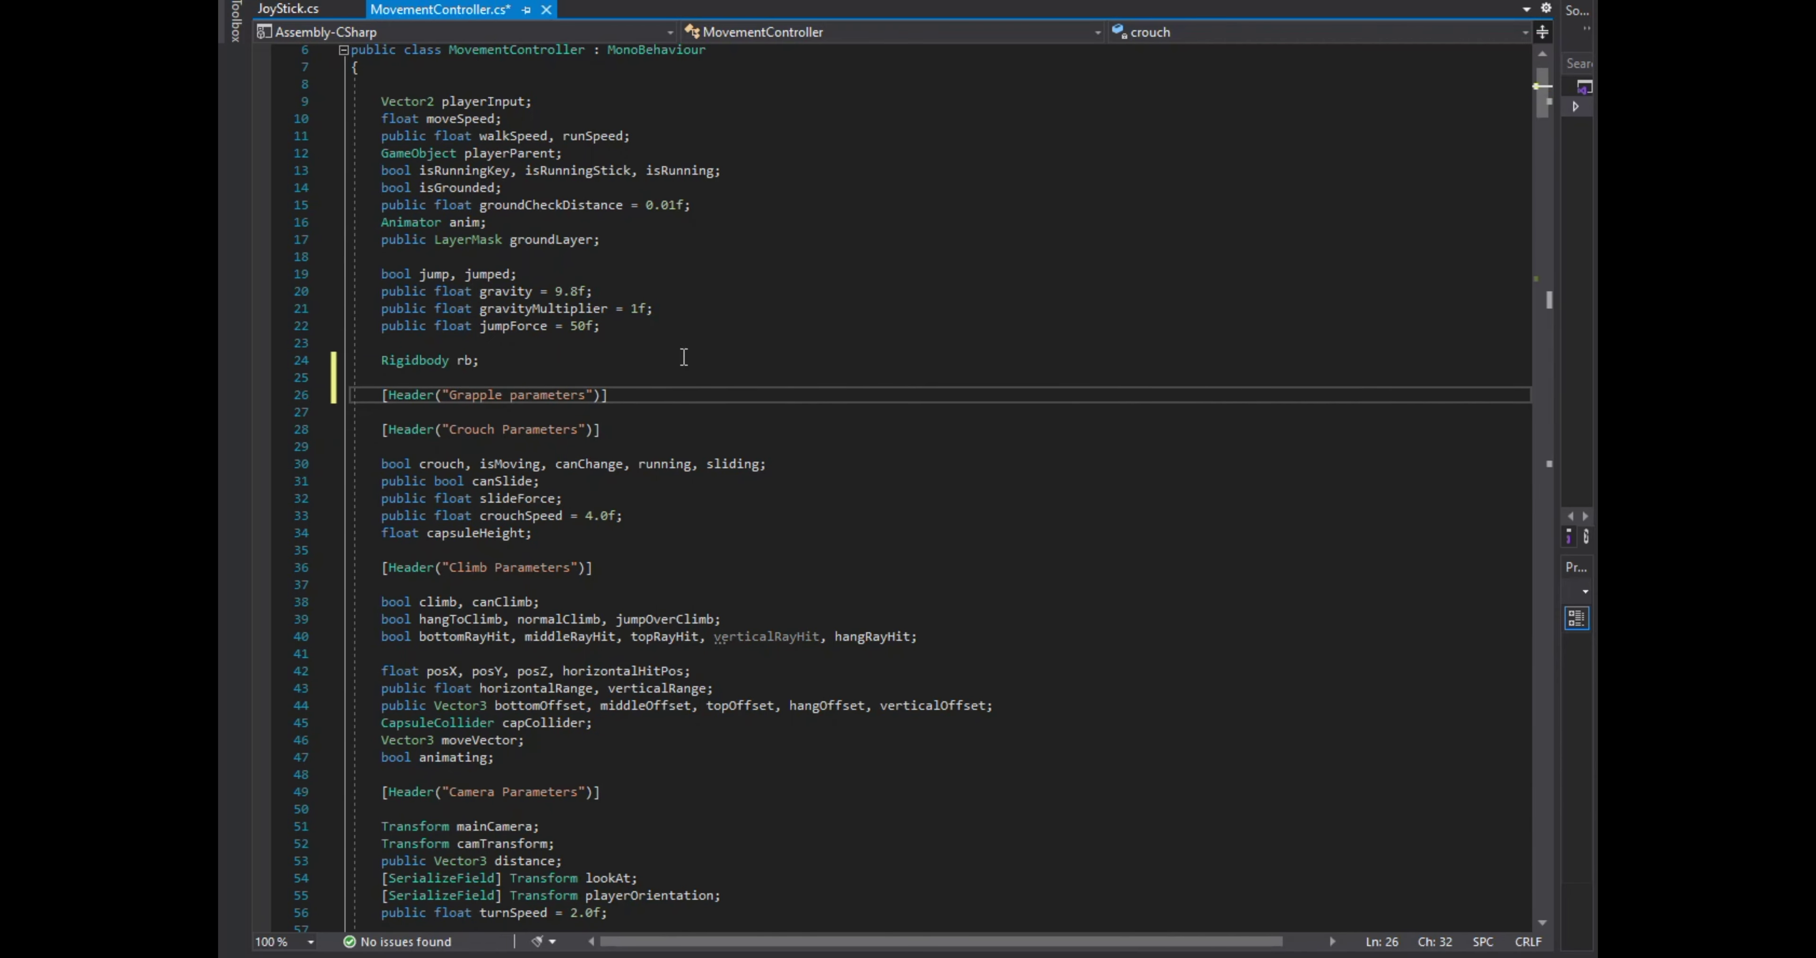
key("Return")
key("Return")
type("bool canGrapple, canMob")
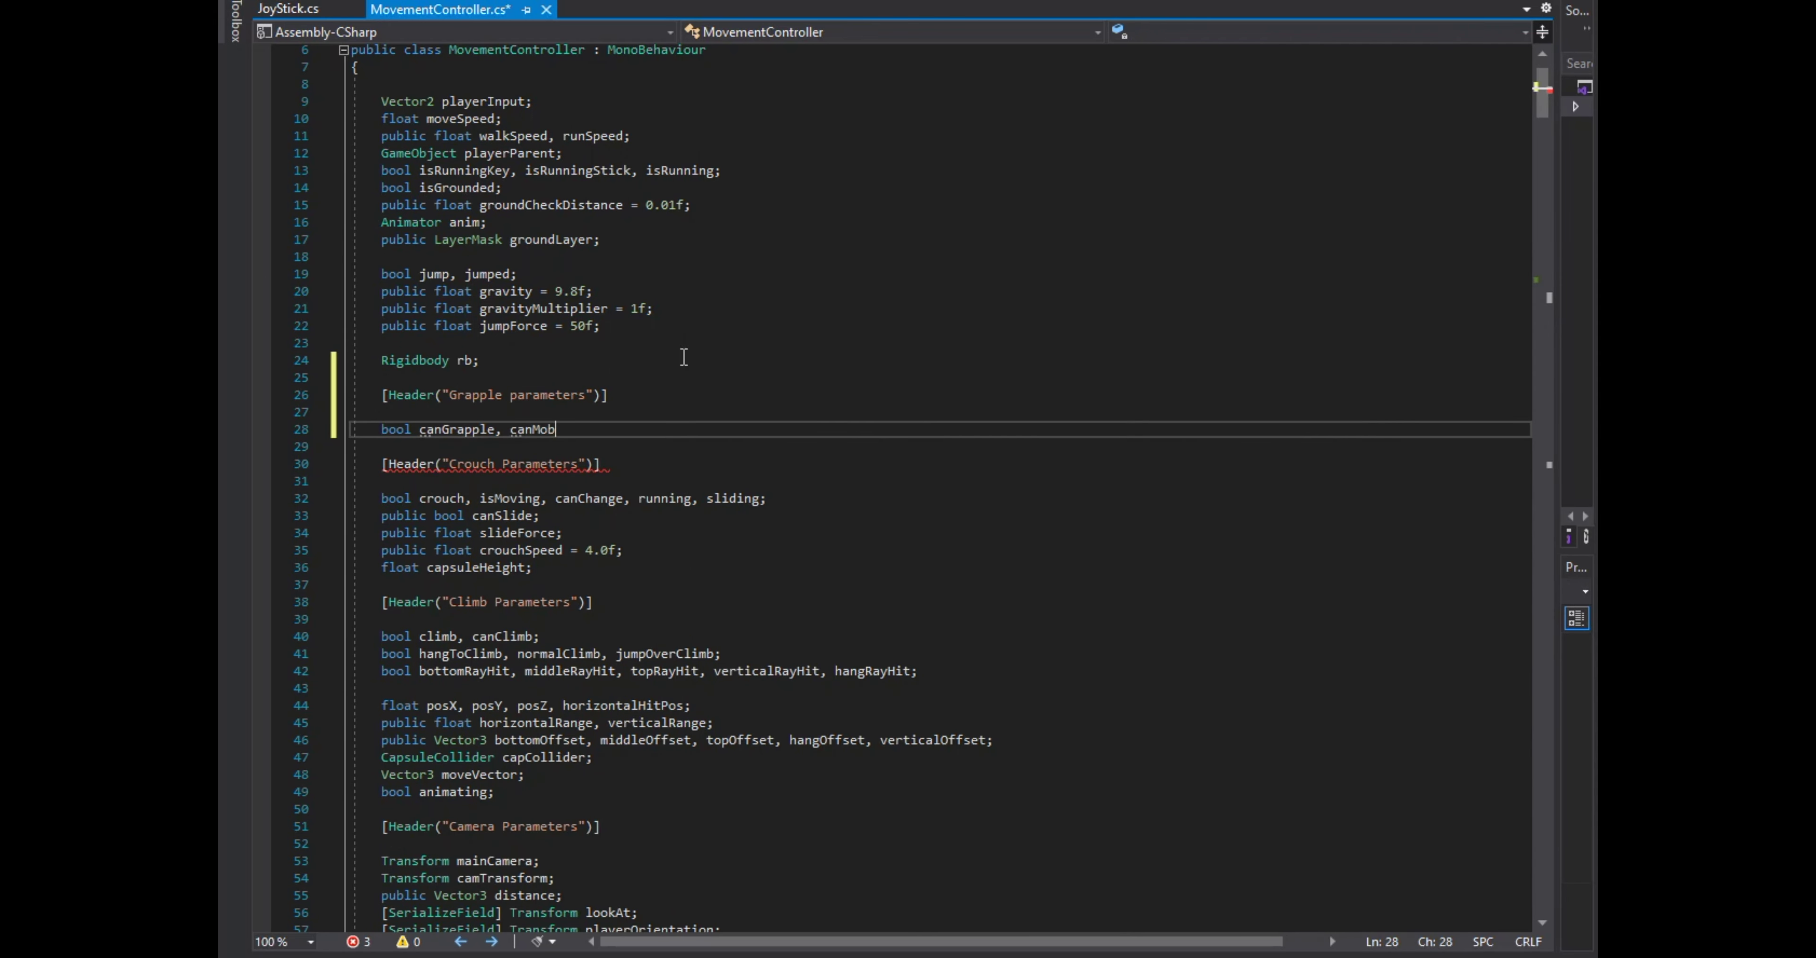
key("BackSpace")
type("ve, ")
type("isHit, canPlayerMo")
type("ve, canAnimate")
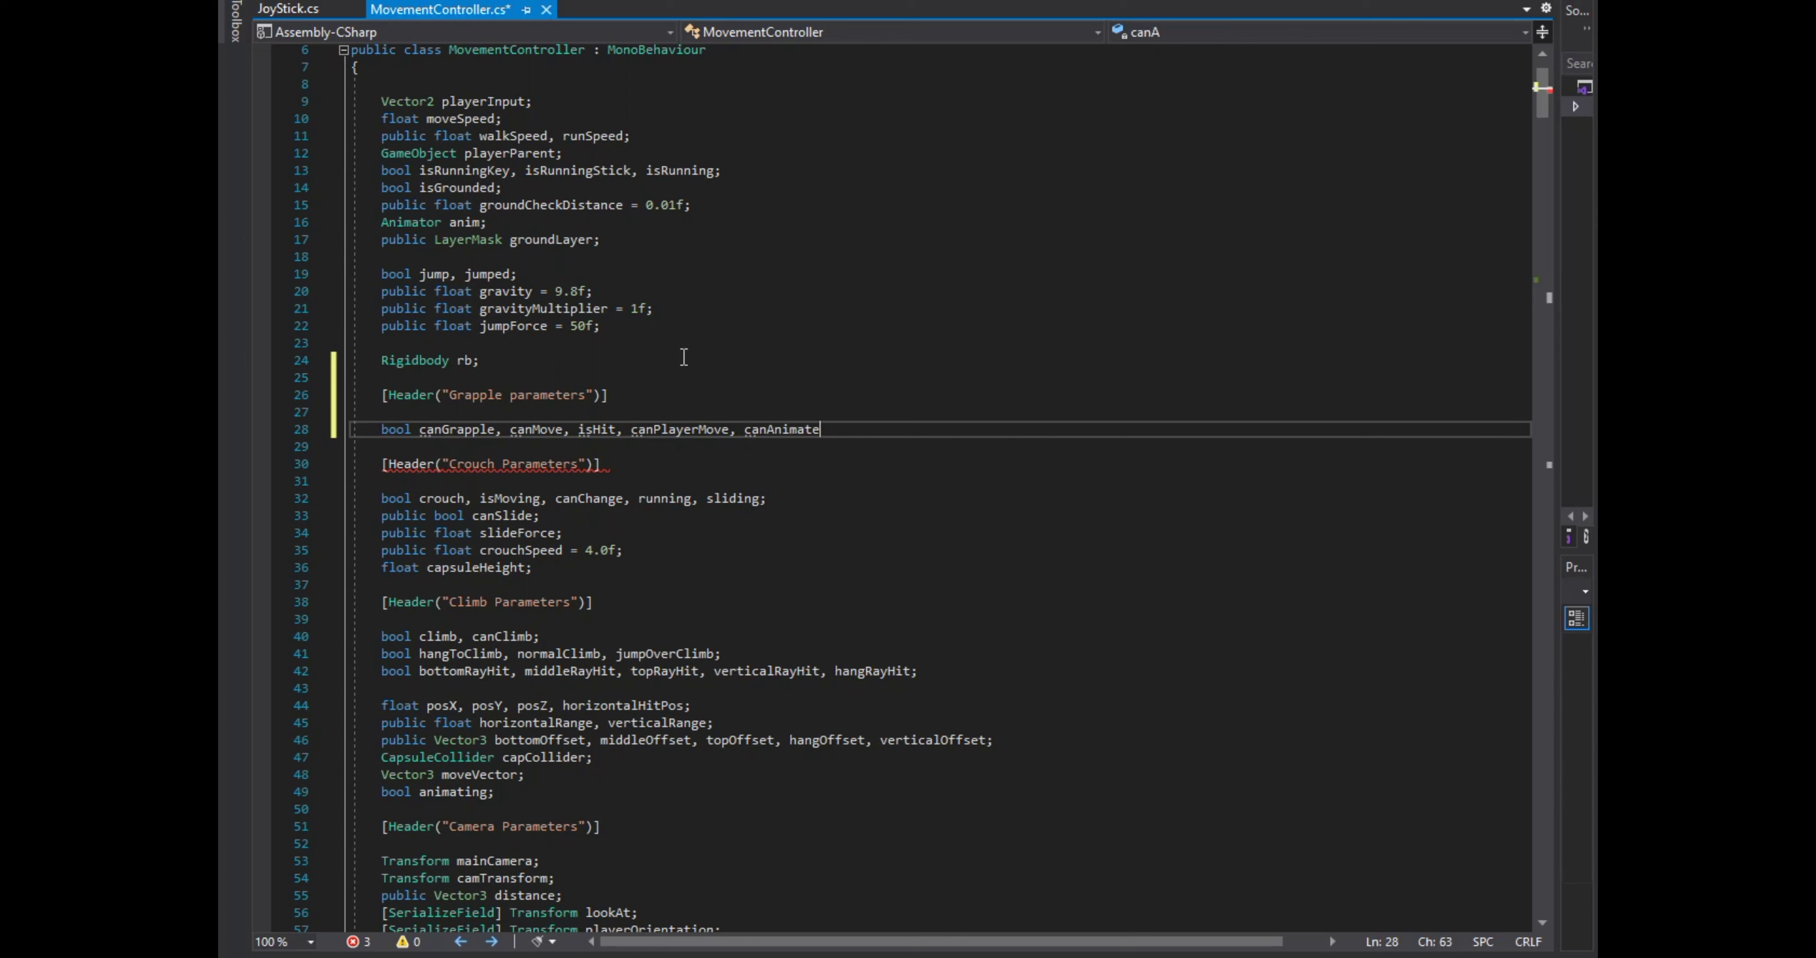
type(", canEndP")
type("layerMovement,hitAbove;")
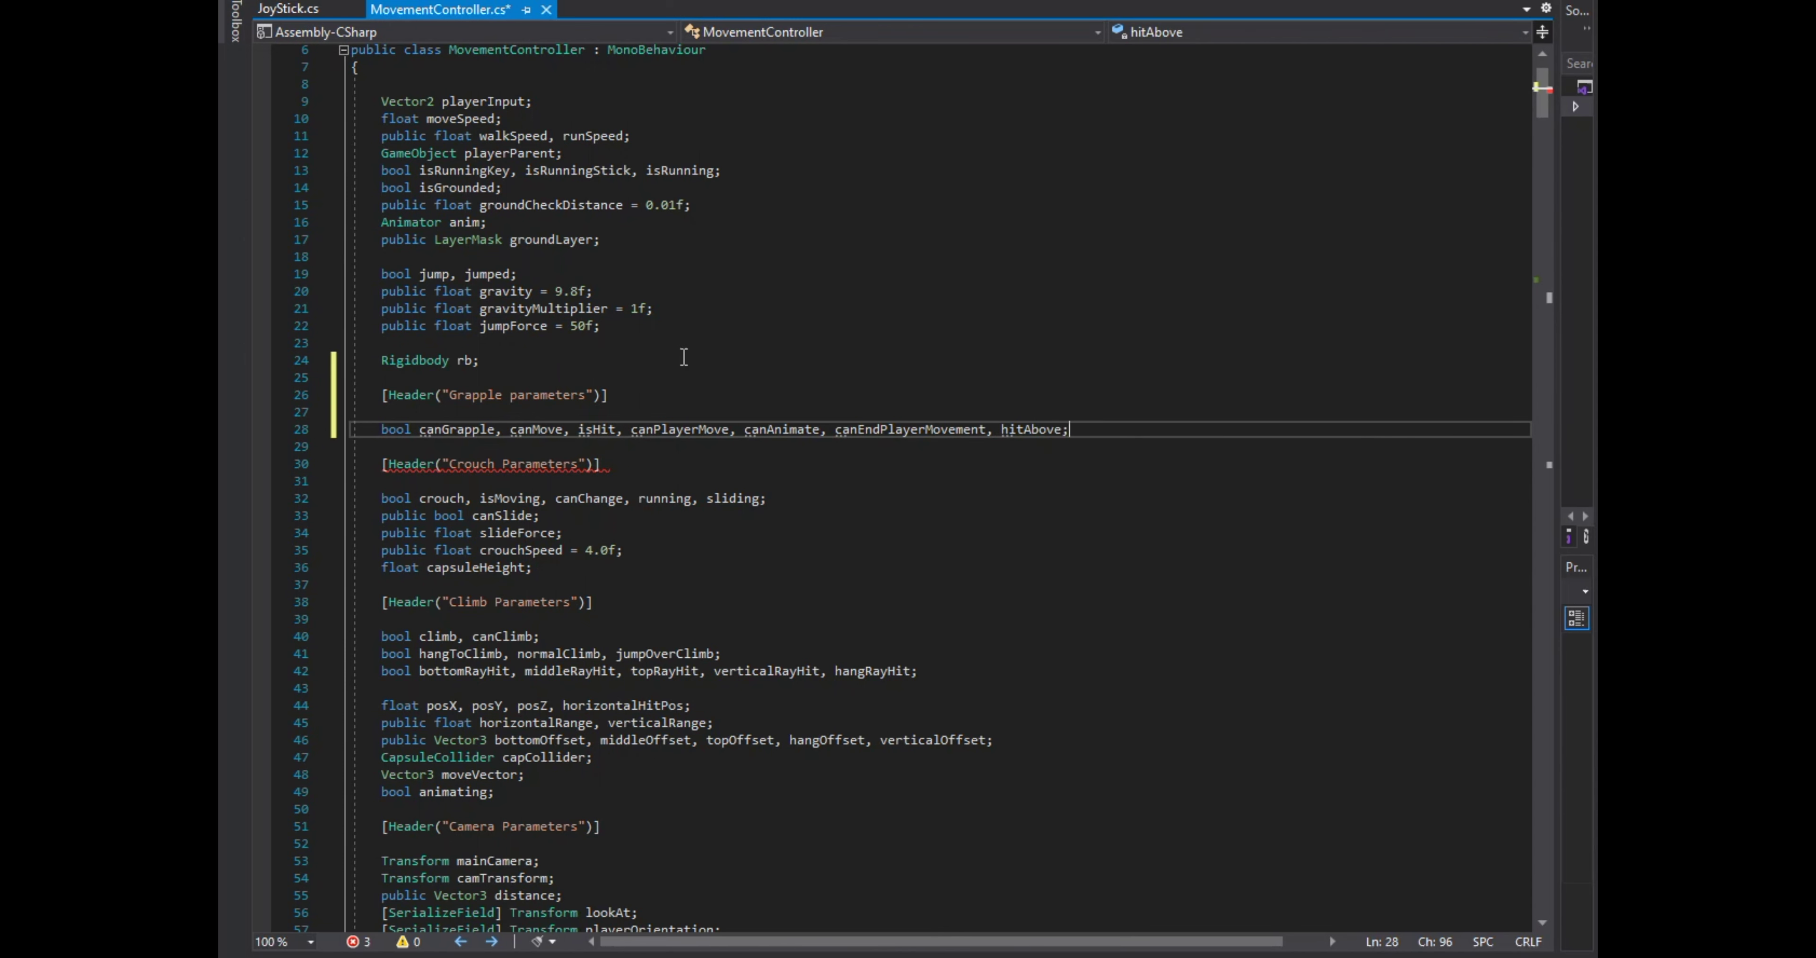
key("Return")
type("float ")
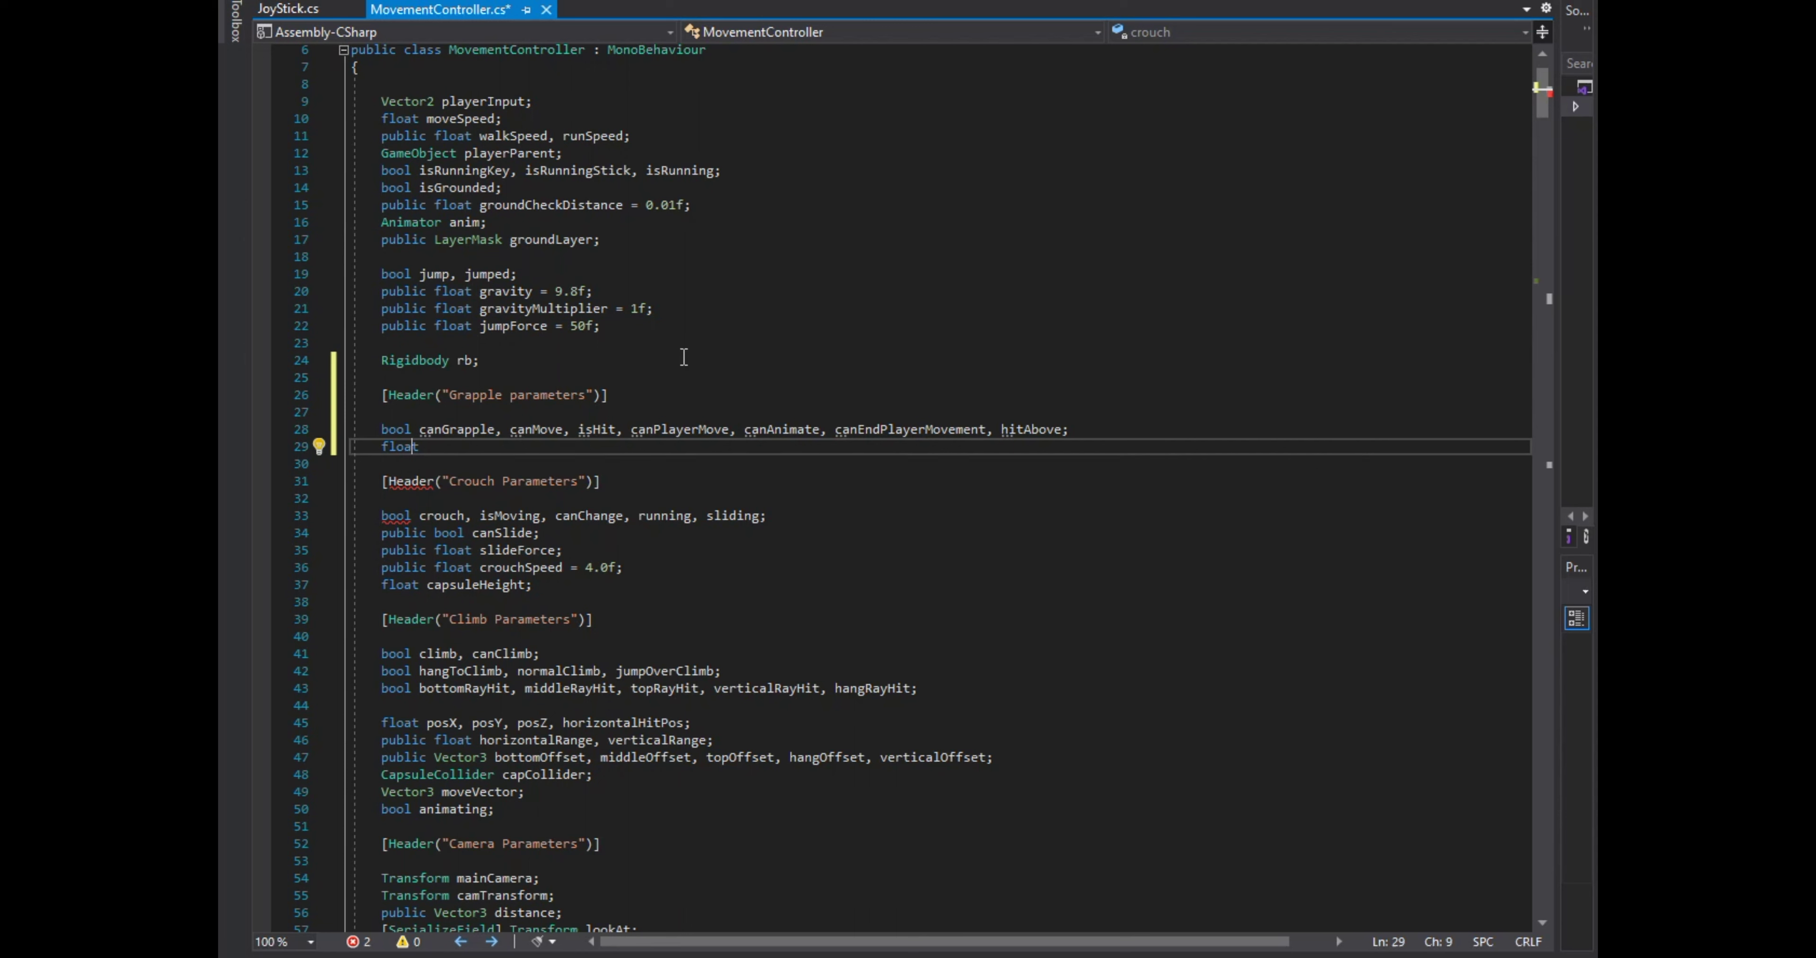
type("public ")
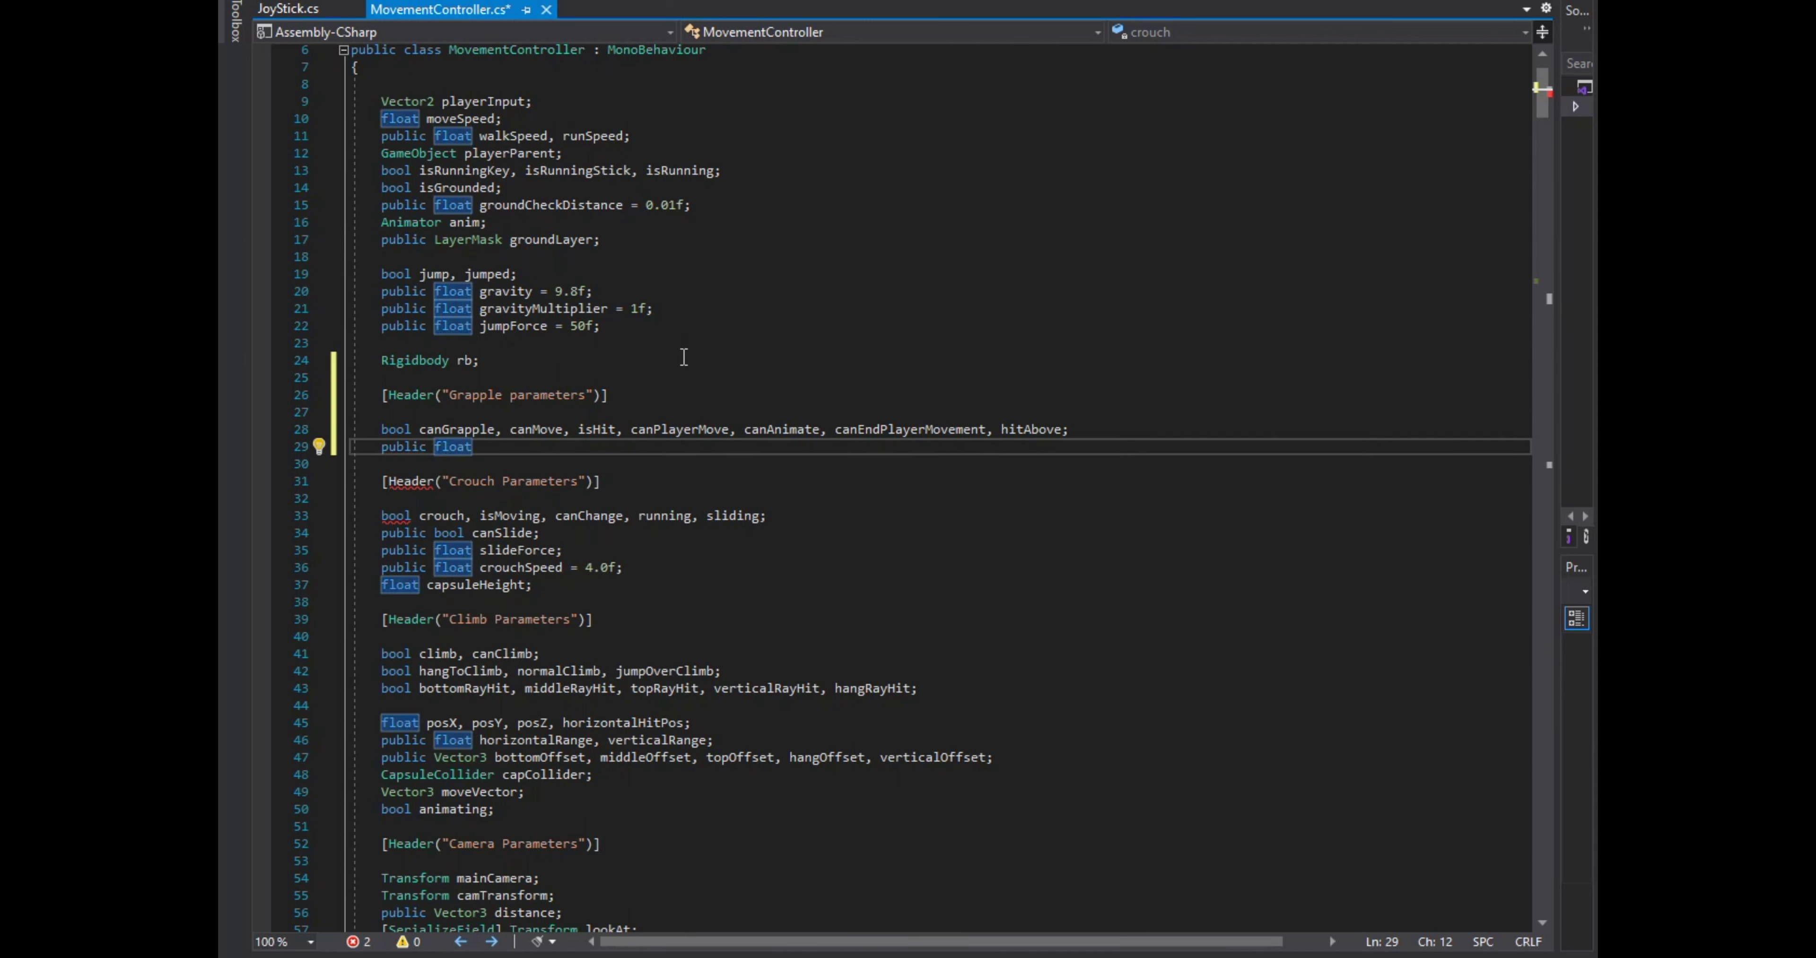
type("lineRenderer")
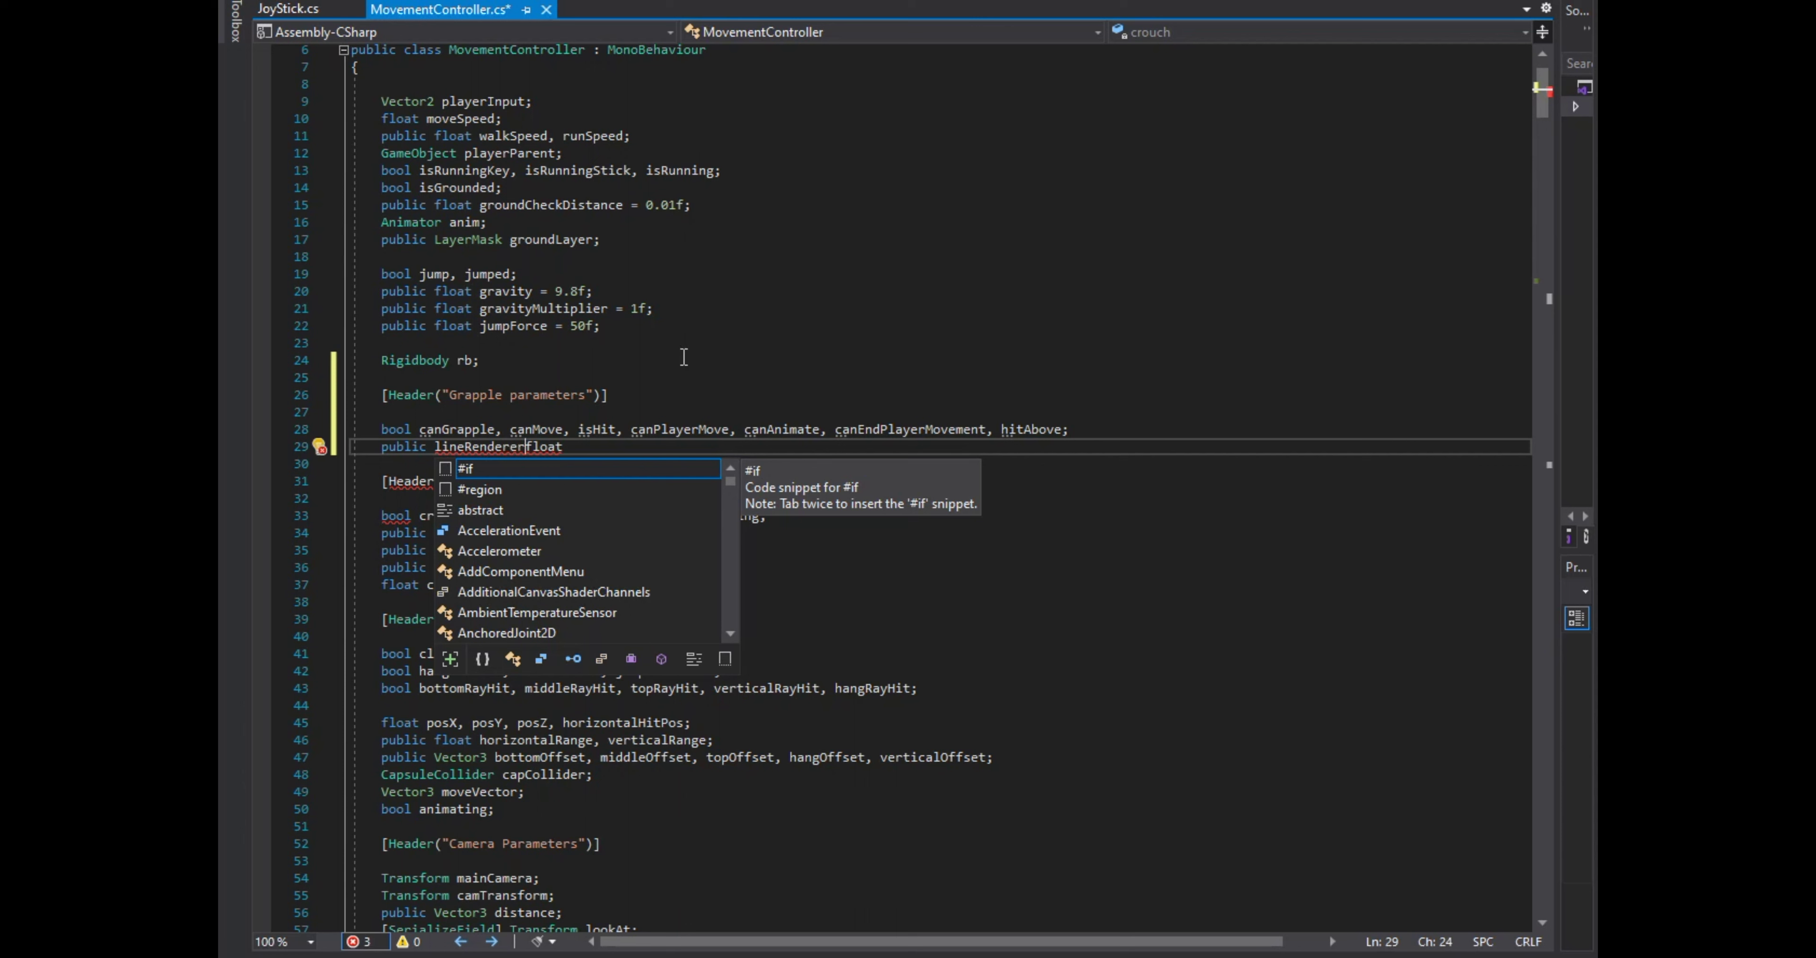
key("ctrl+BackSpace")
key("End")
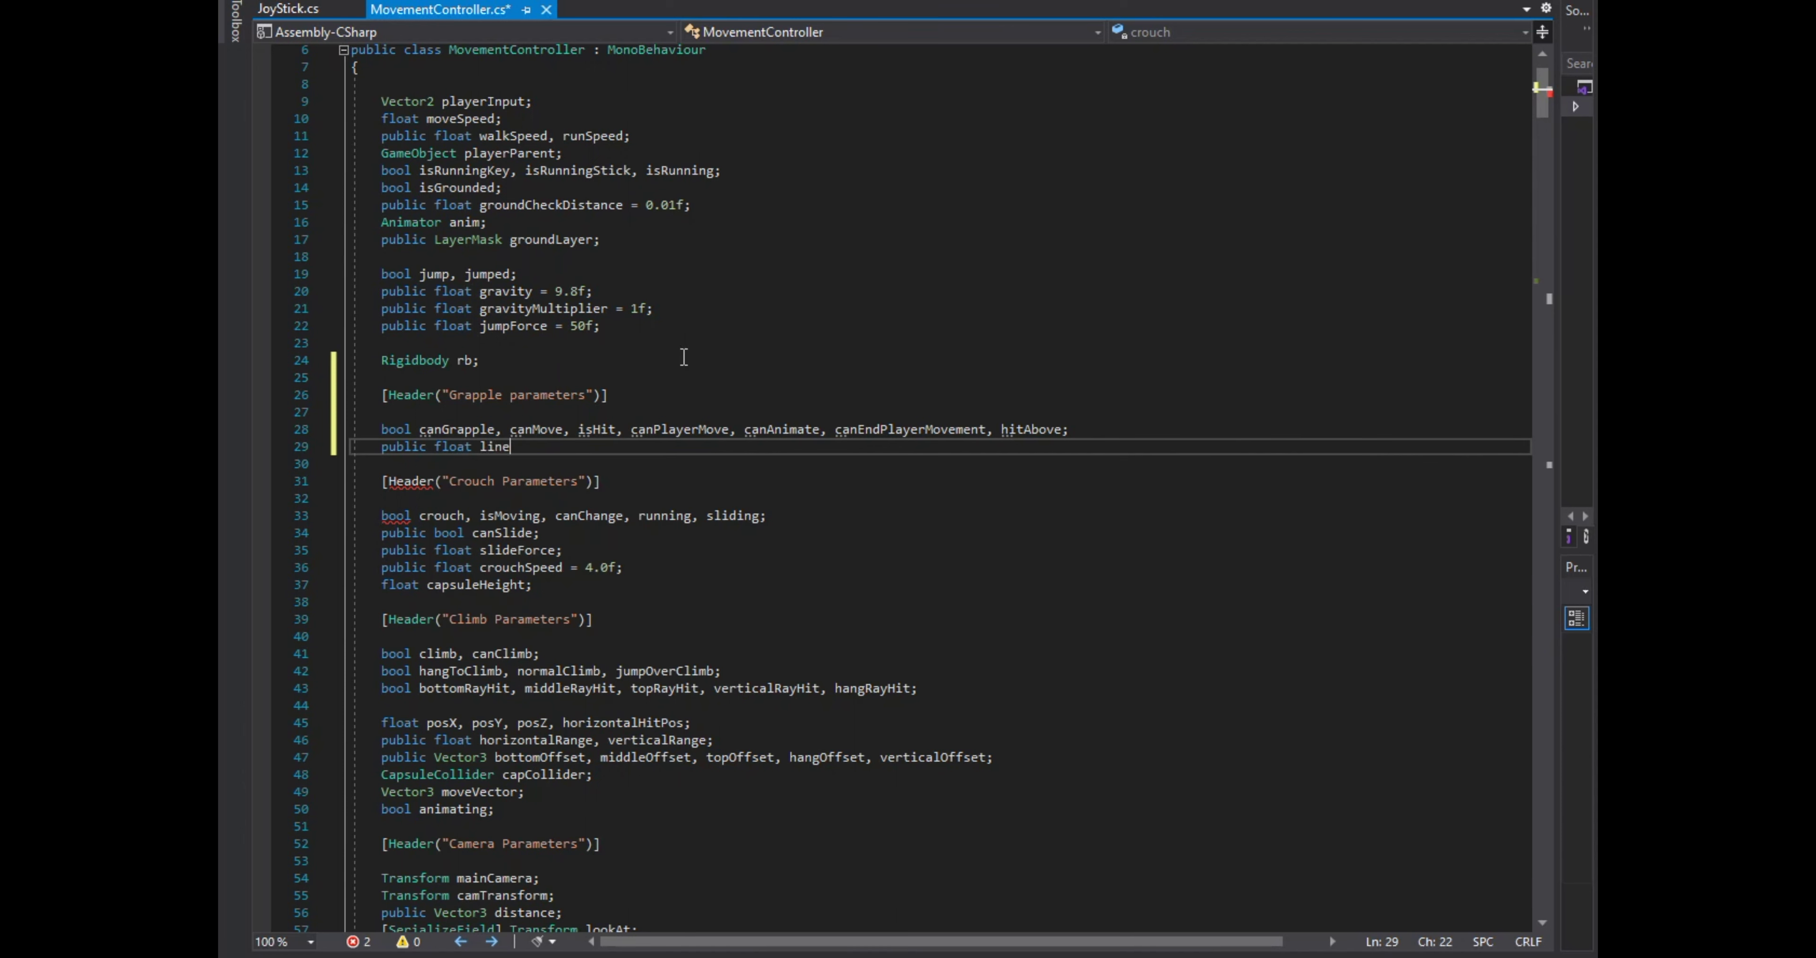
type("RendererSize")
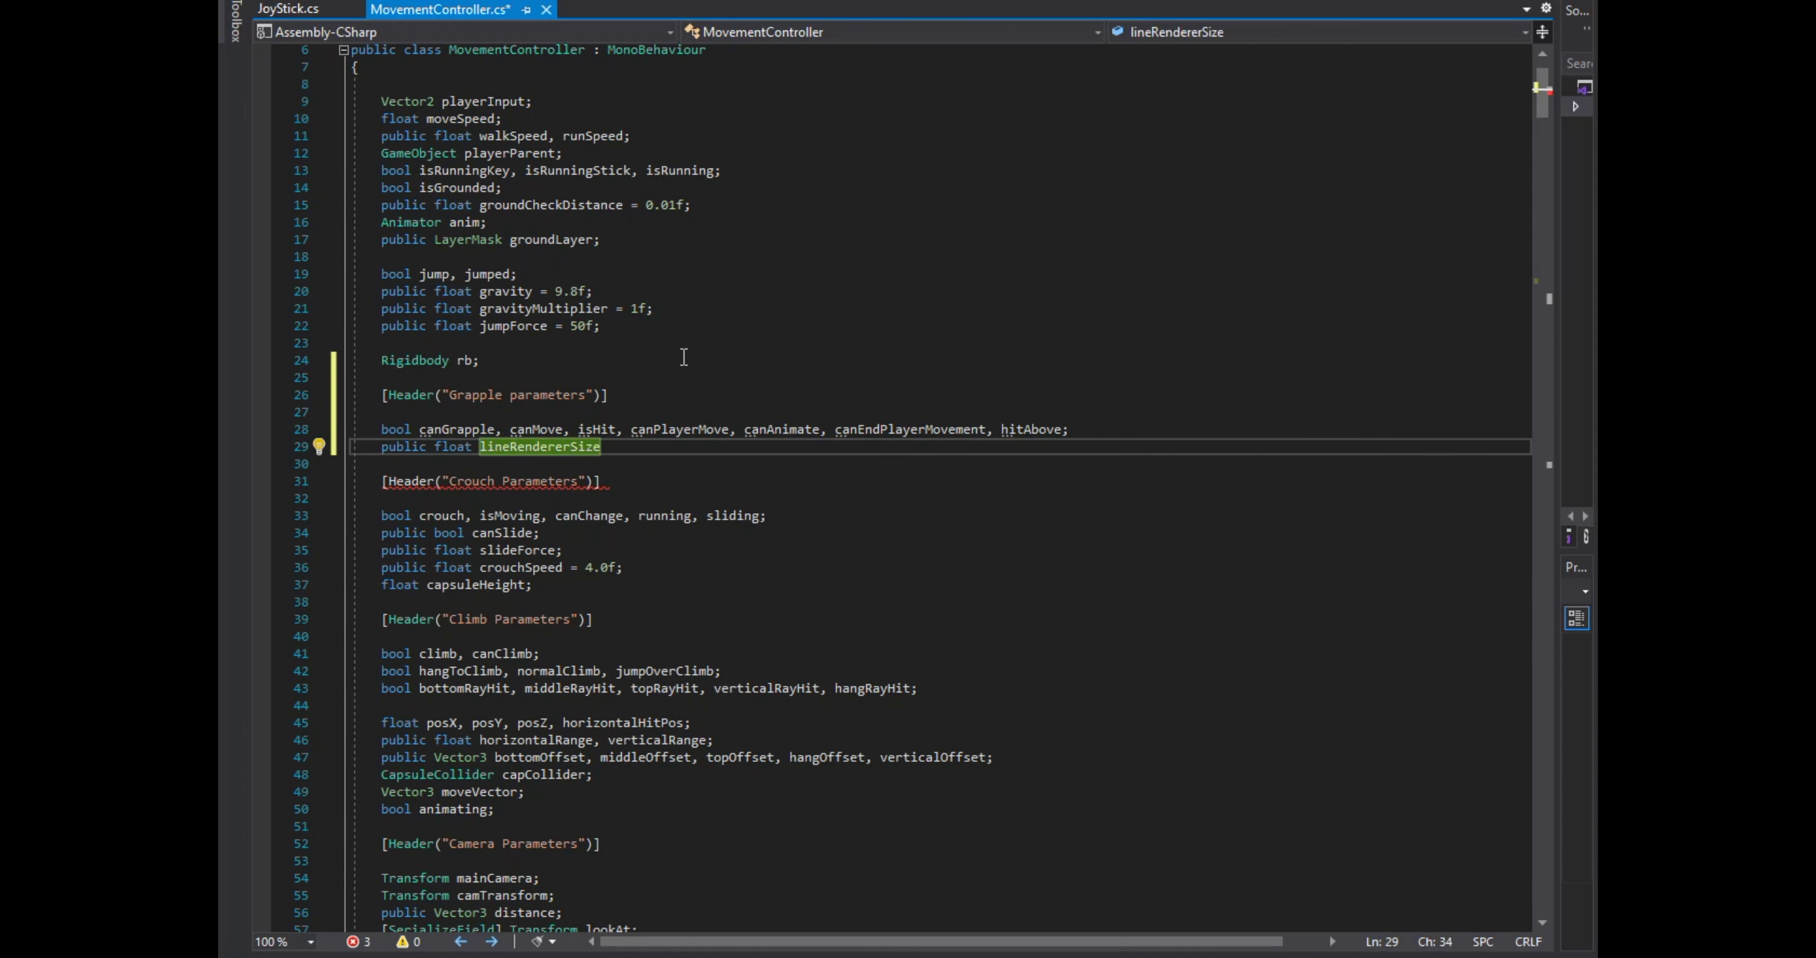
type(", ghOffset;")
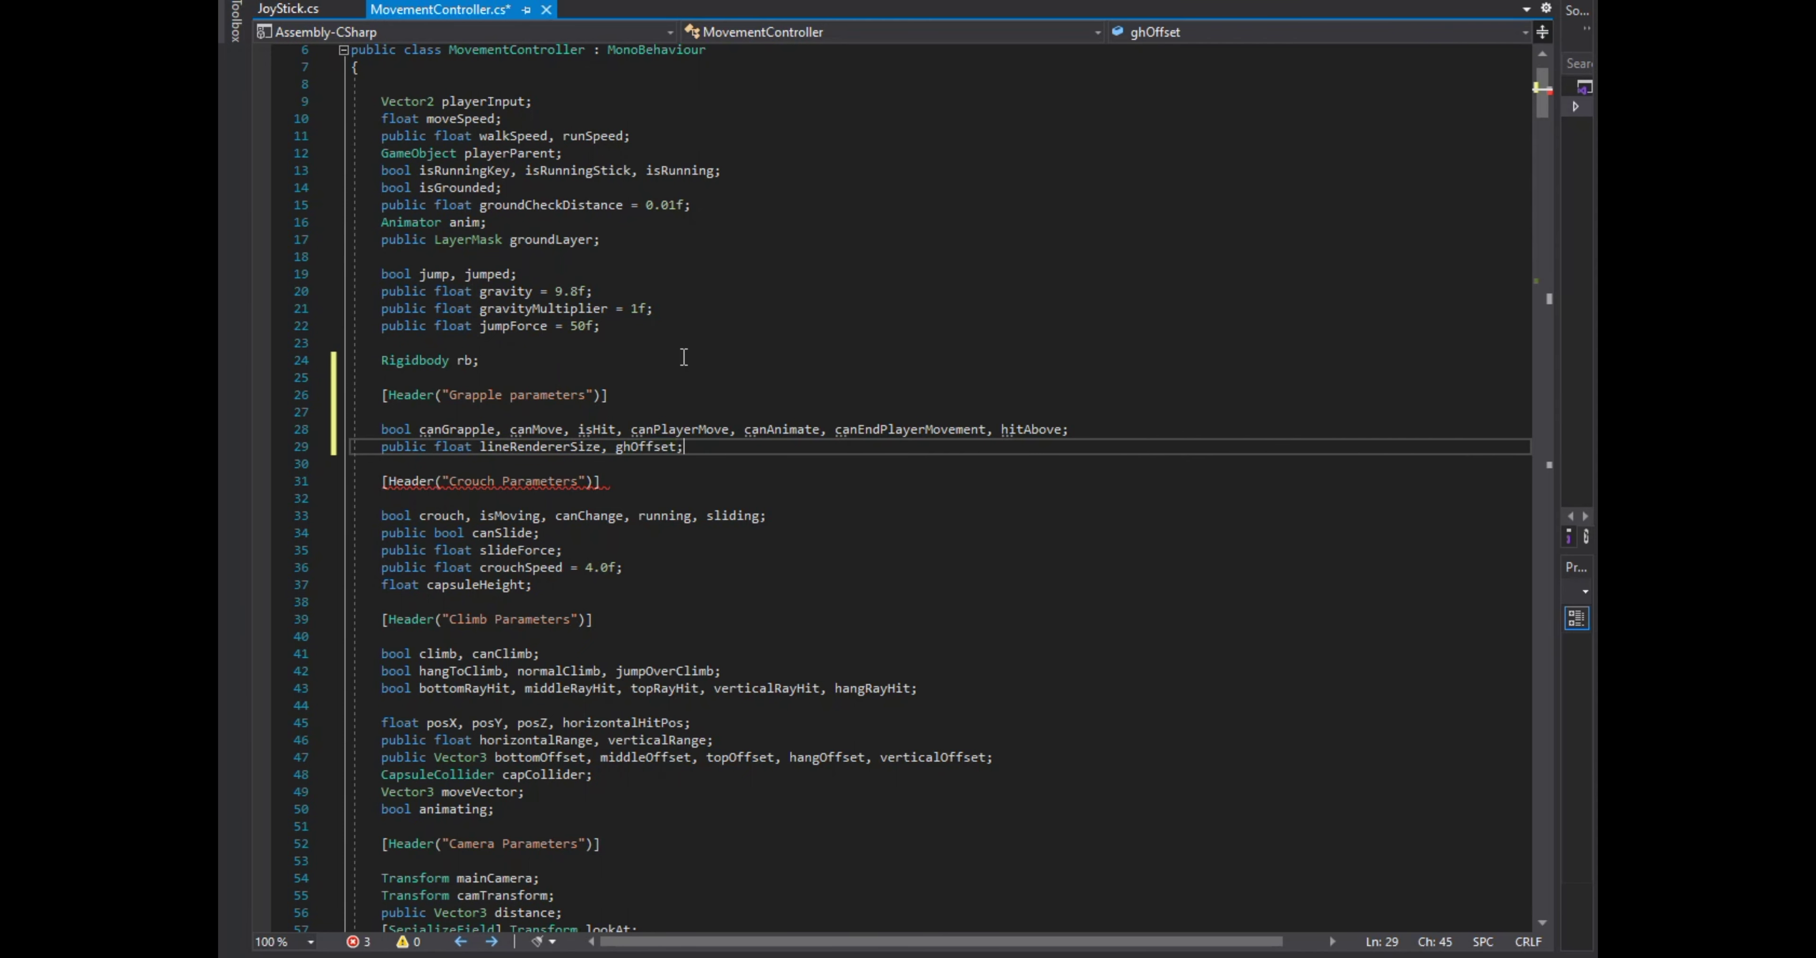
Declare [SerializeField] LineRenderer lr, RaycastHit grappleHit and Vector3 hitPoint.
key("Return")
type("[serial")
key("Tab")
type("] LineRenderer lr;")
key("Return")
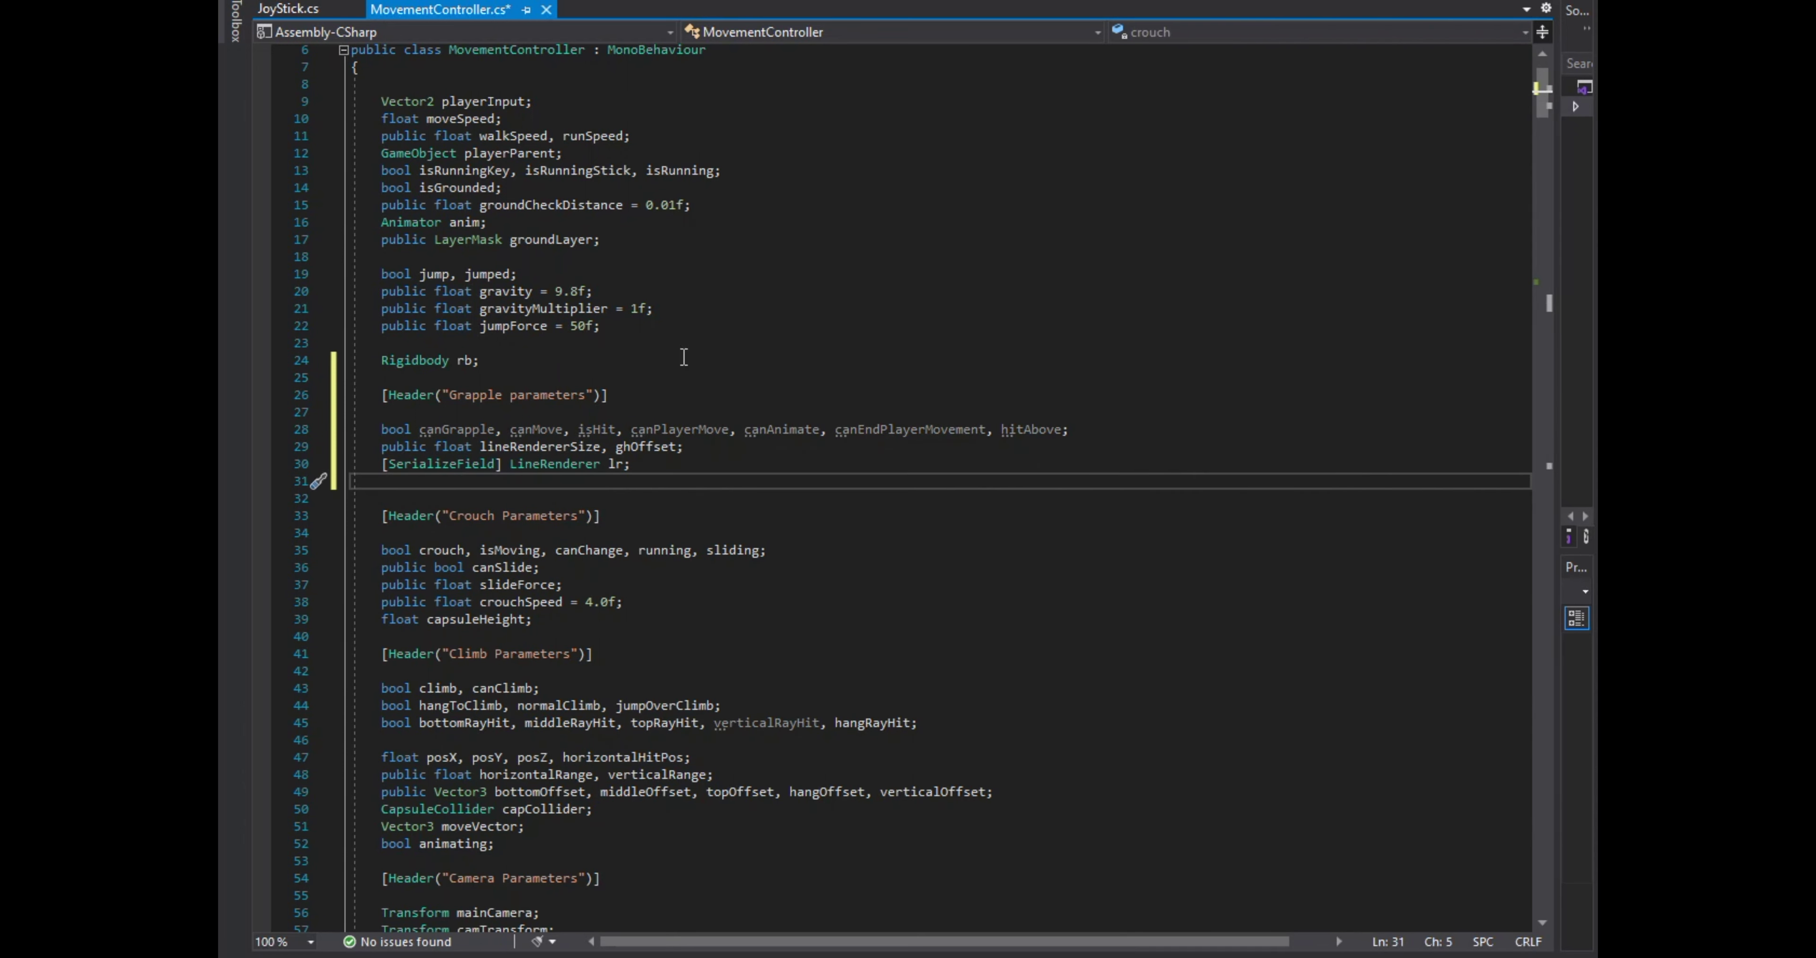
type("rayca")
key("Down")
key("Tab")
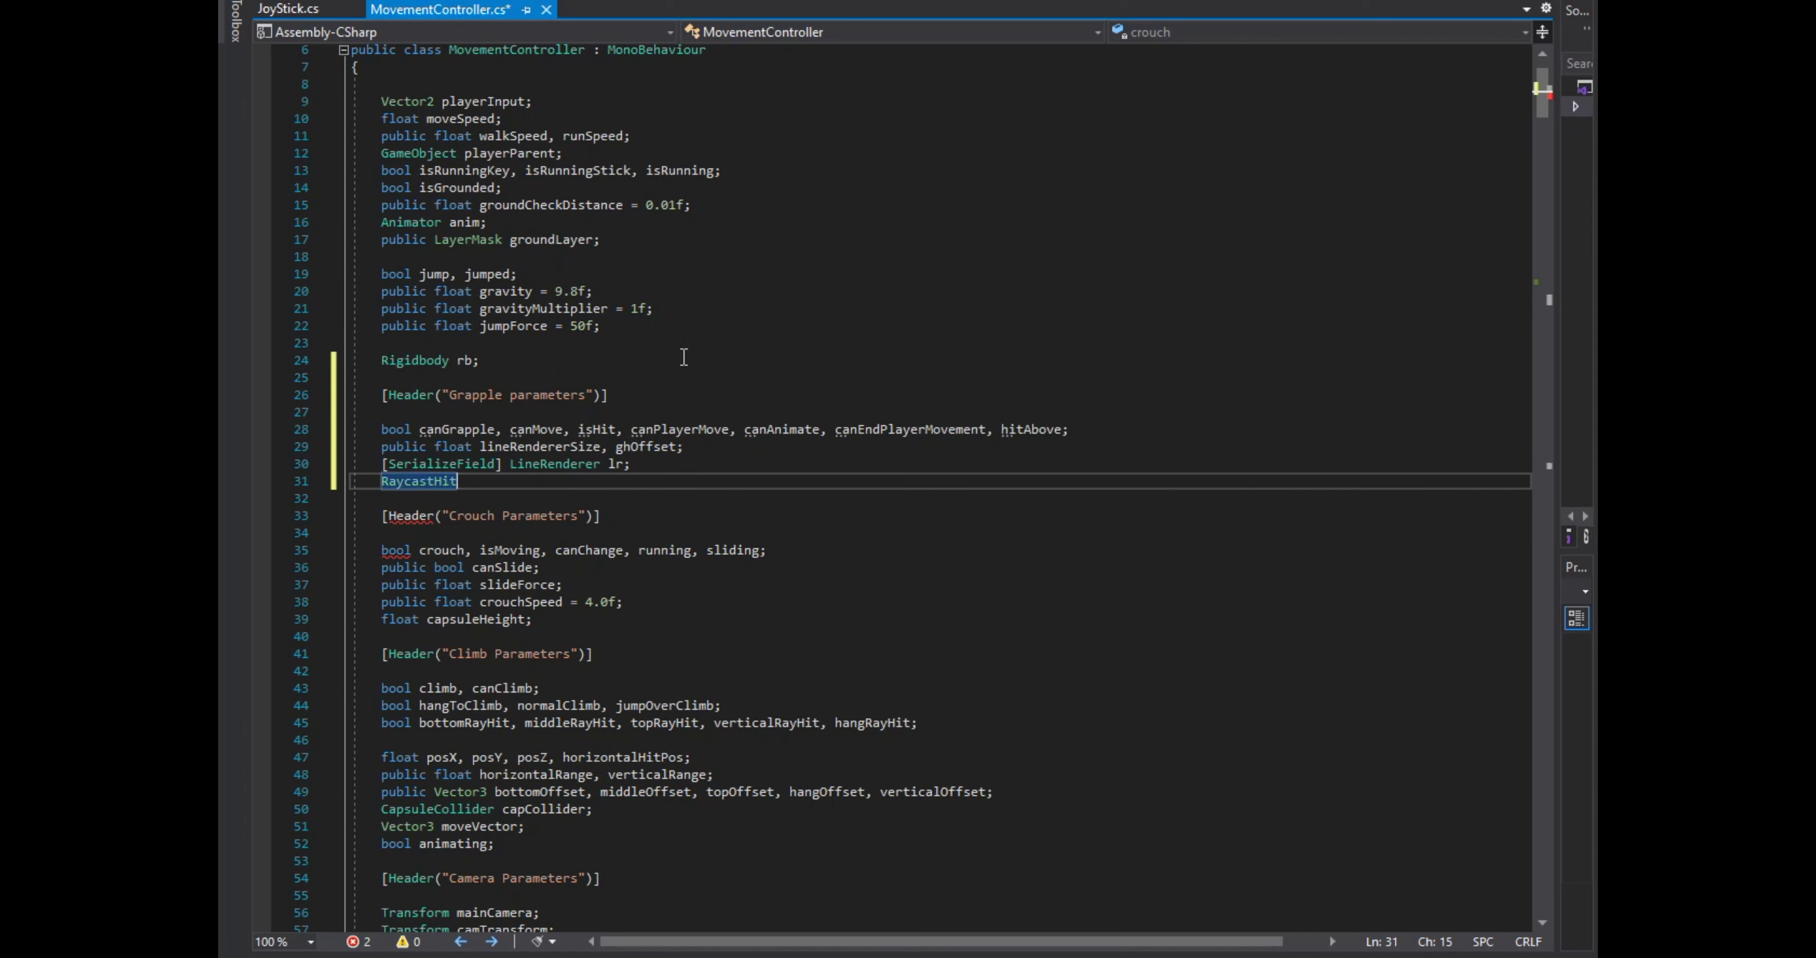
type(" grappleHit;")
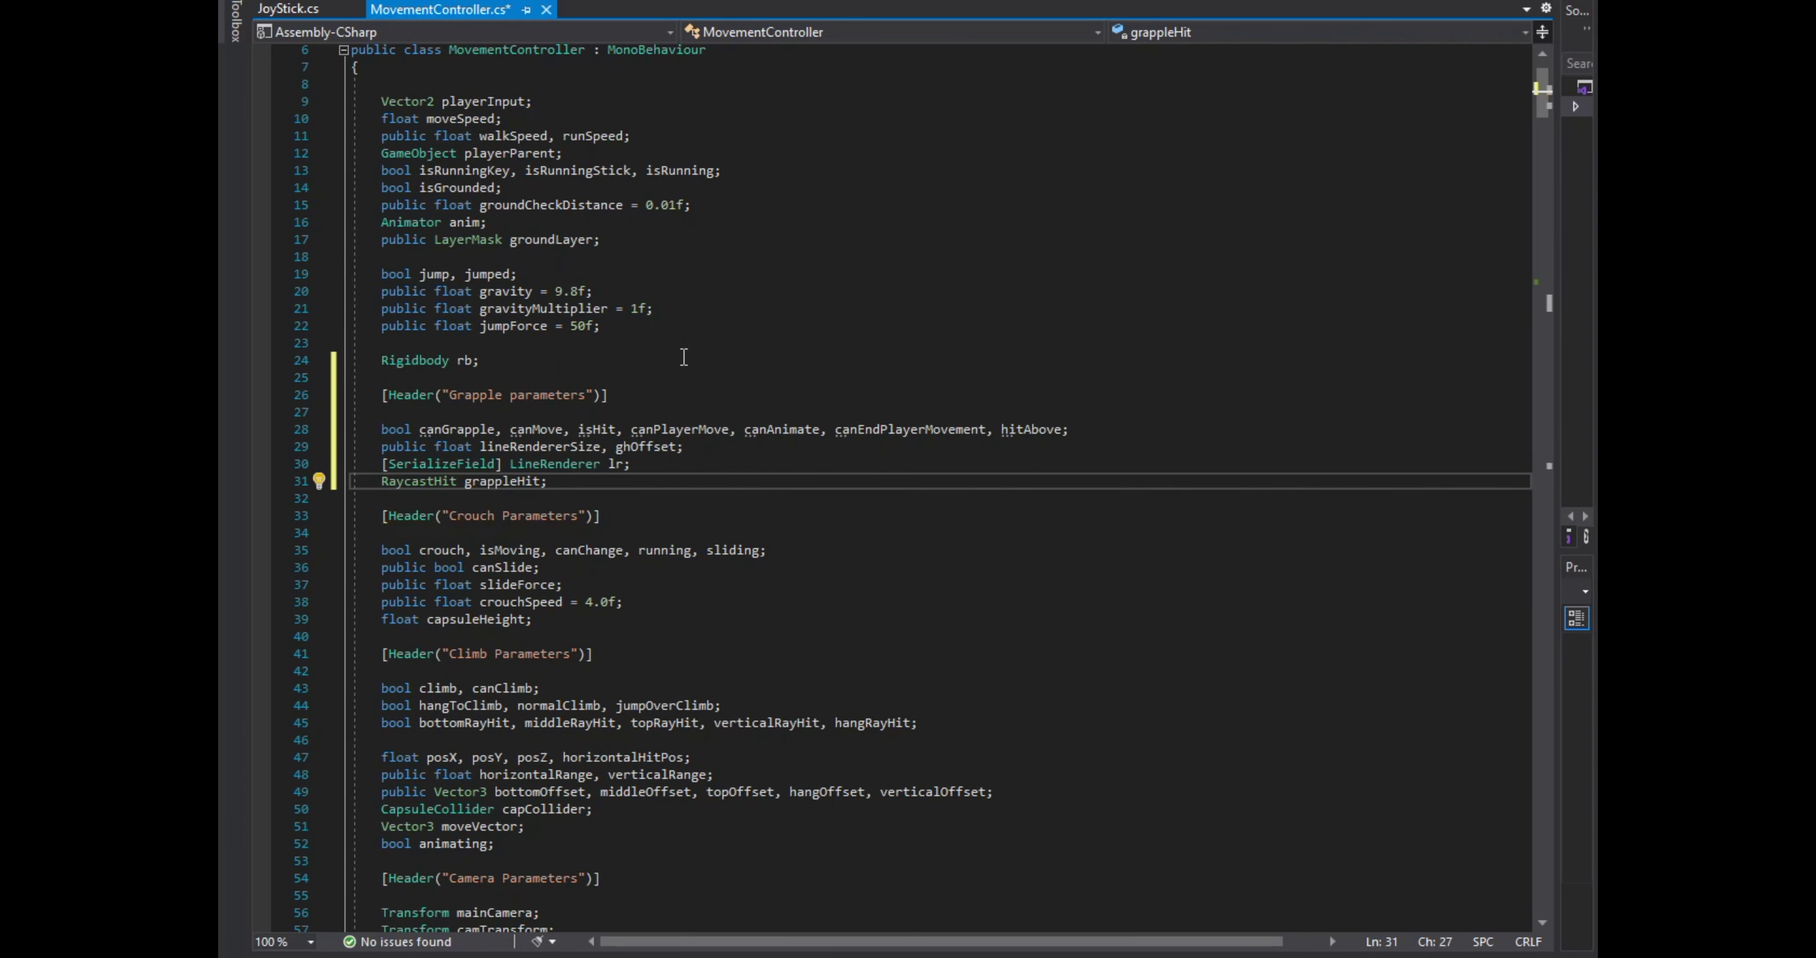
key("Return")
type("vec")
key("Tab")
type("hitPoint;")
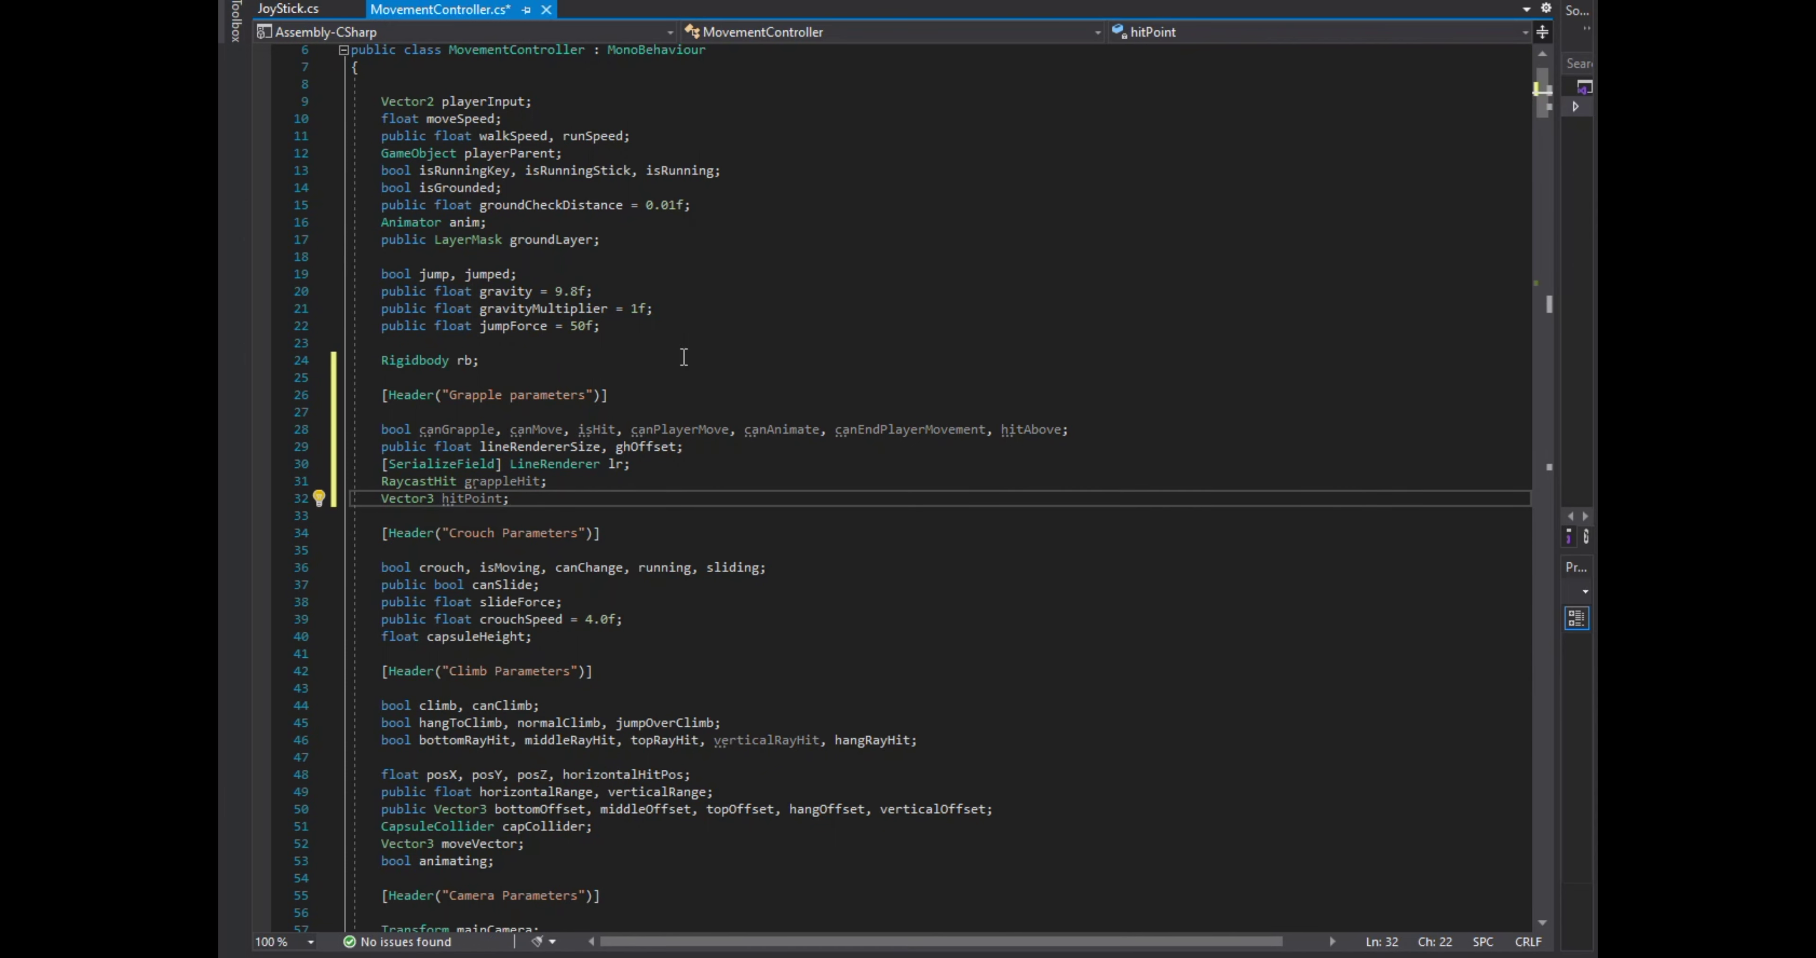
Declare serialized Transforms movingPoint and grappleGun plus a GameObject crossHair field.
key("Return")
type("Seri]")
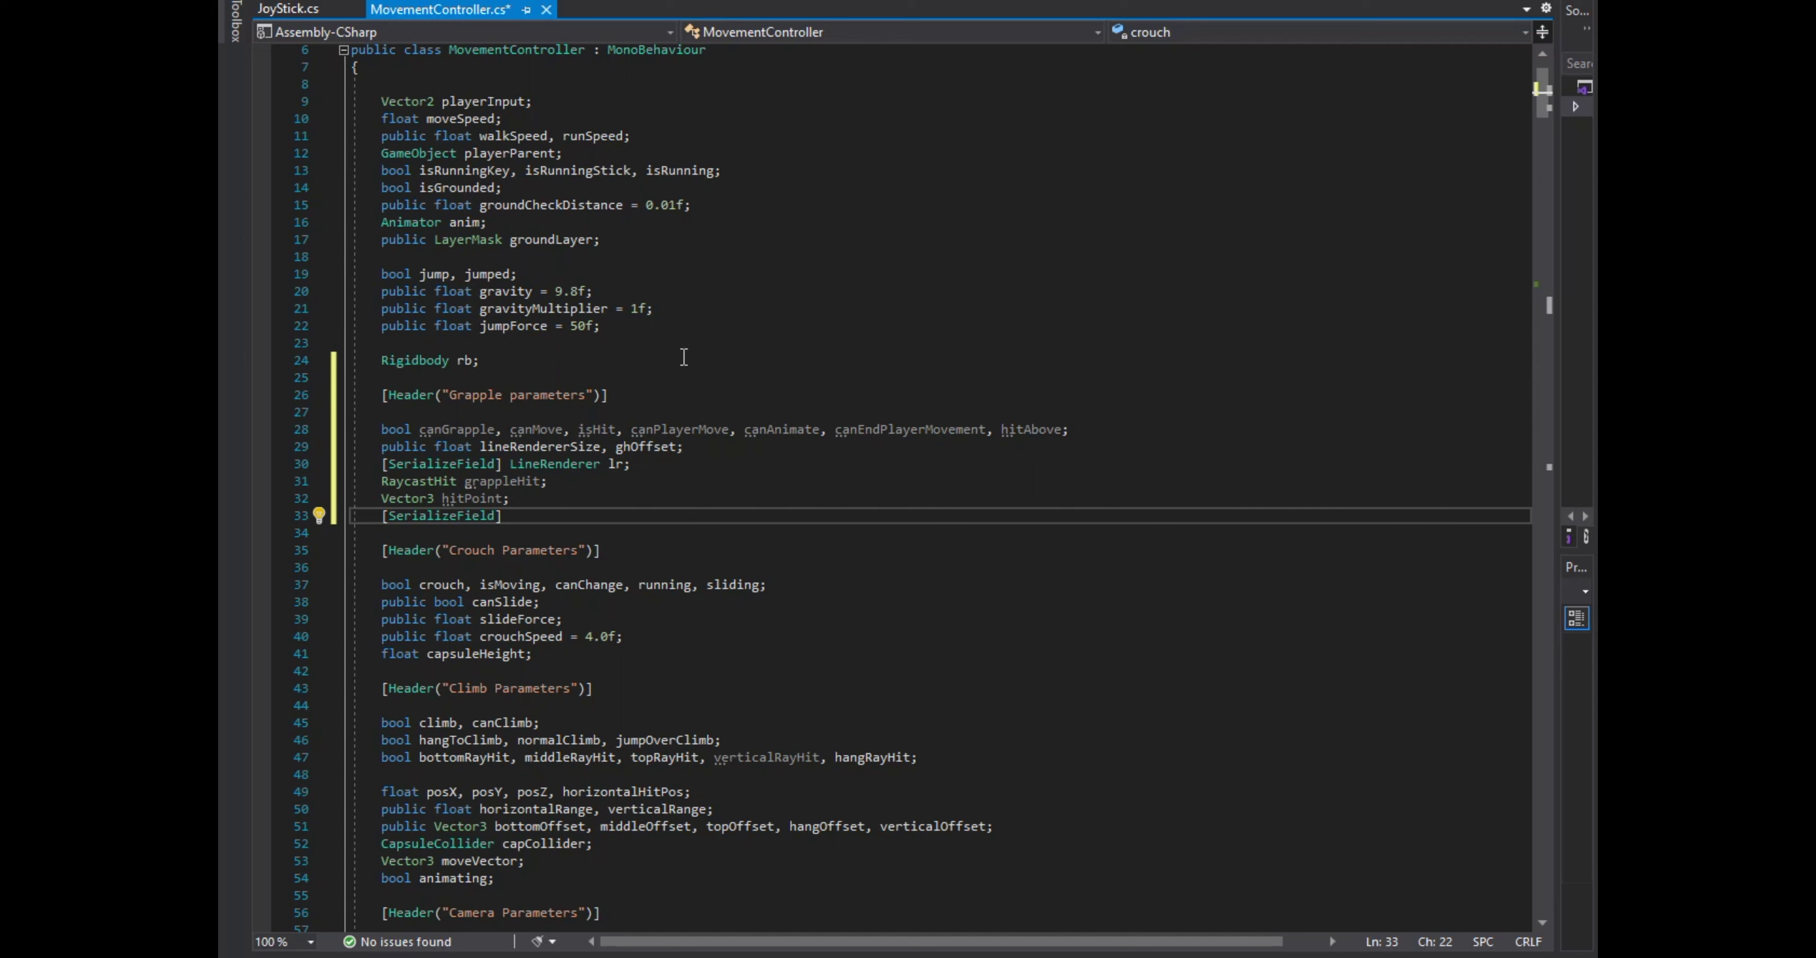
type("rans")
key("Tab")
type("movingPoint;")
key("ctrl+d")
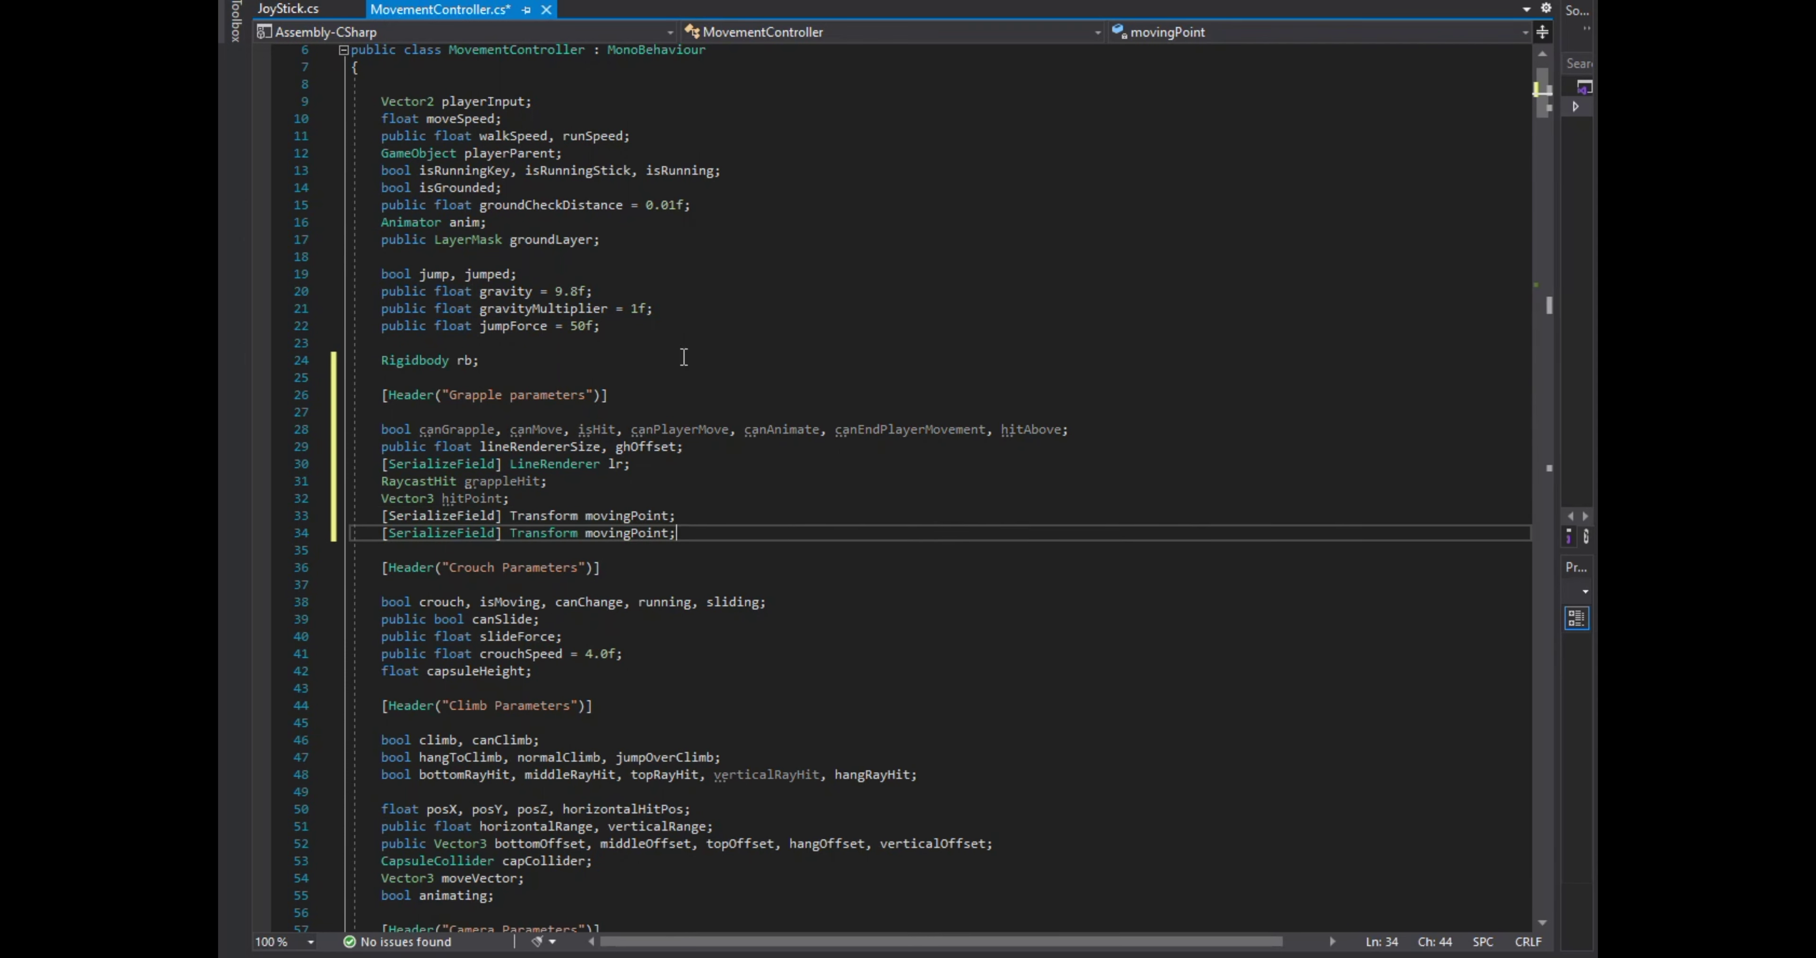
key("Left")
key("Left")
key("Left")
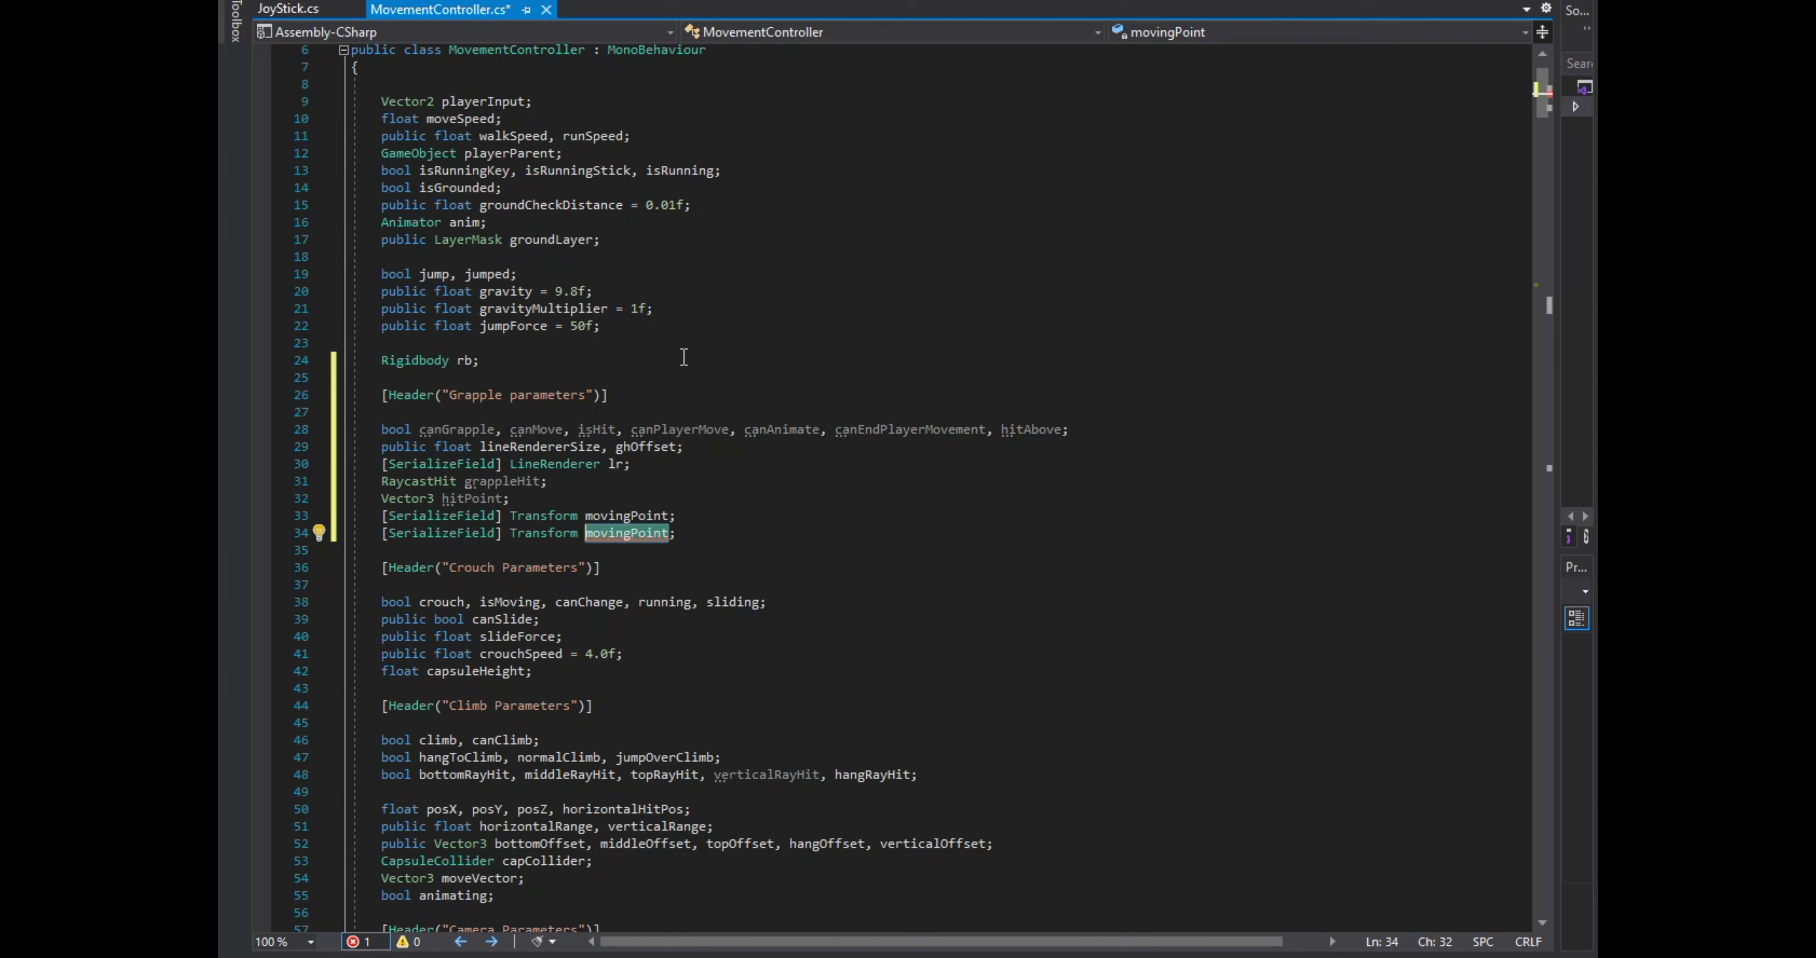
type("grappl")
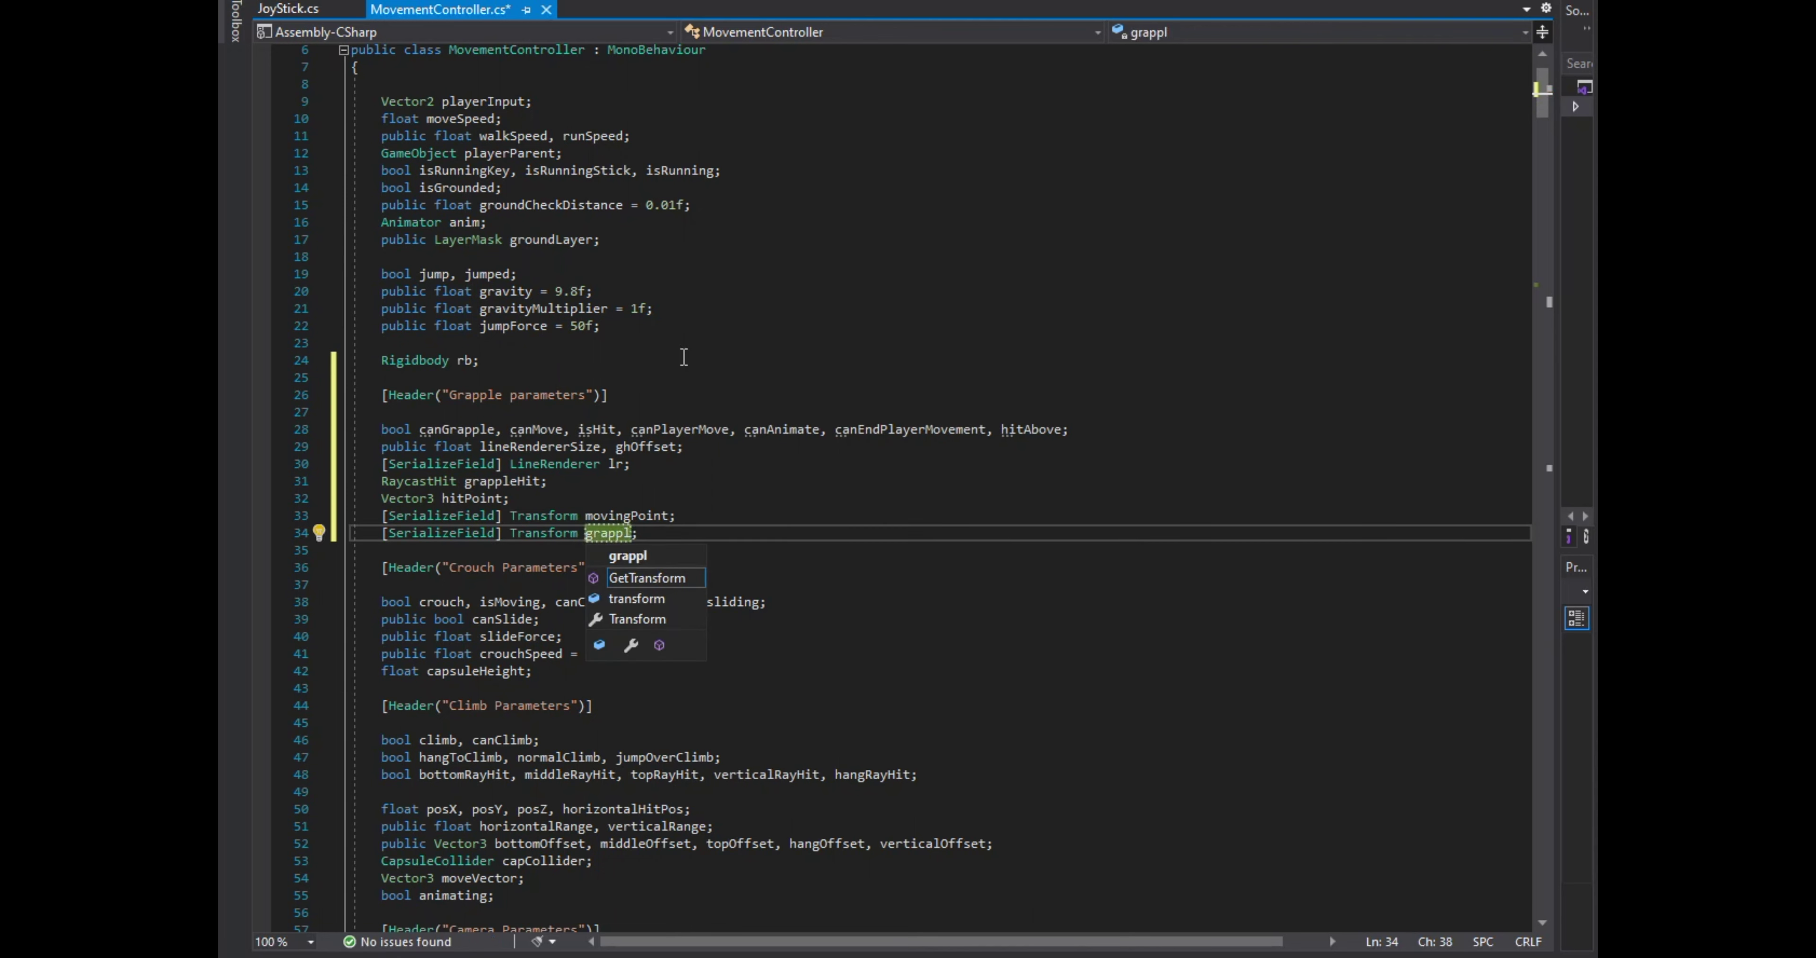
type("eGun")
key("End")
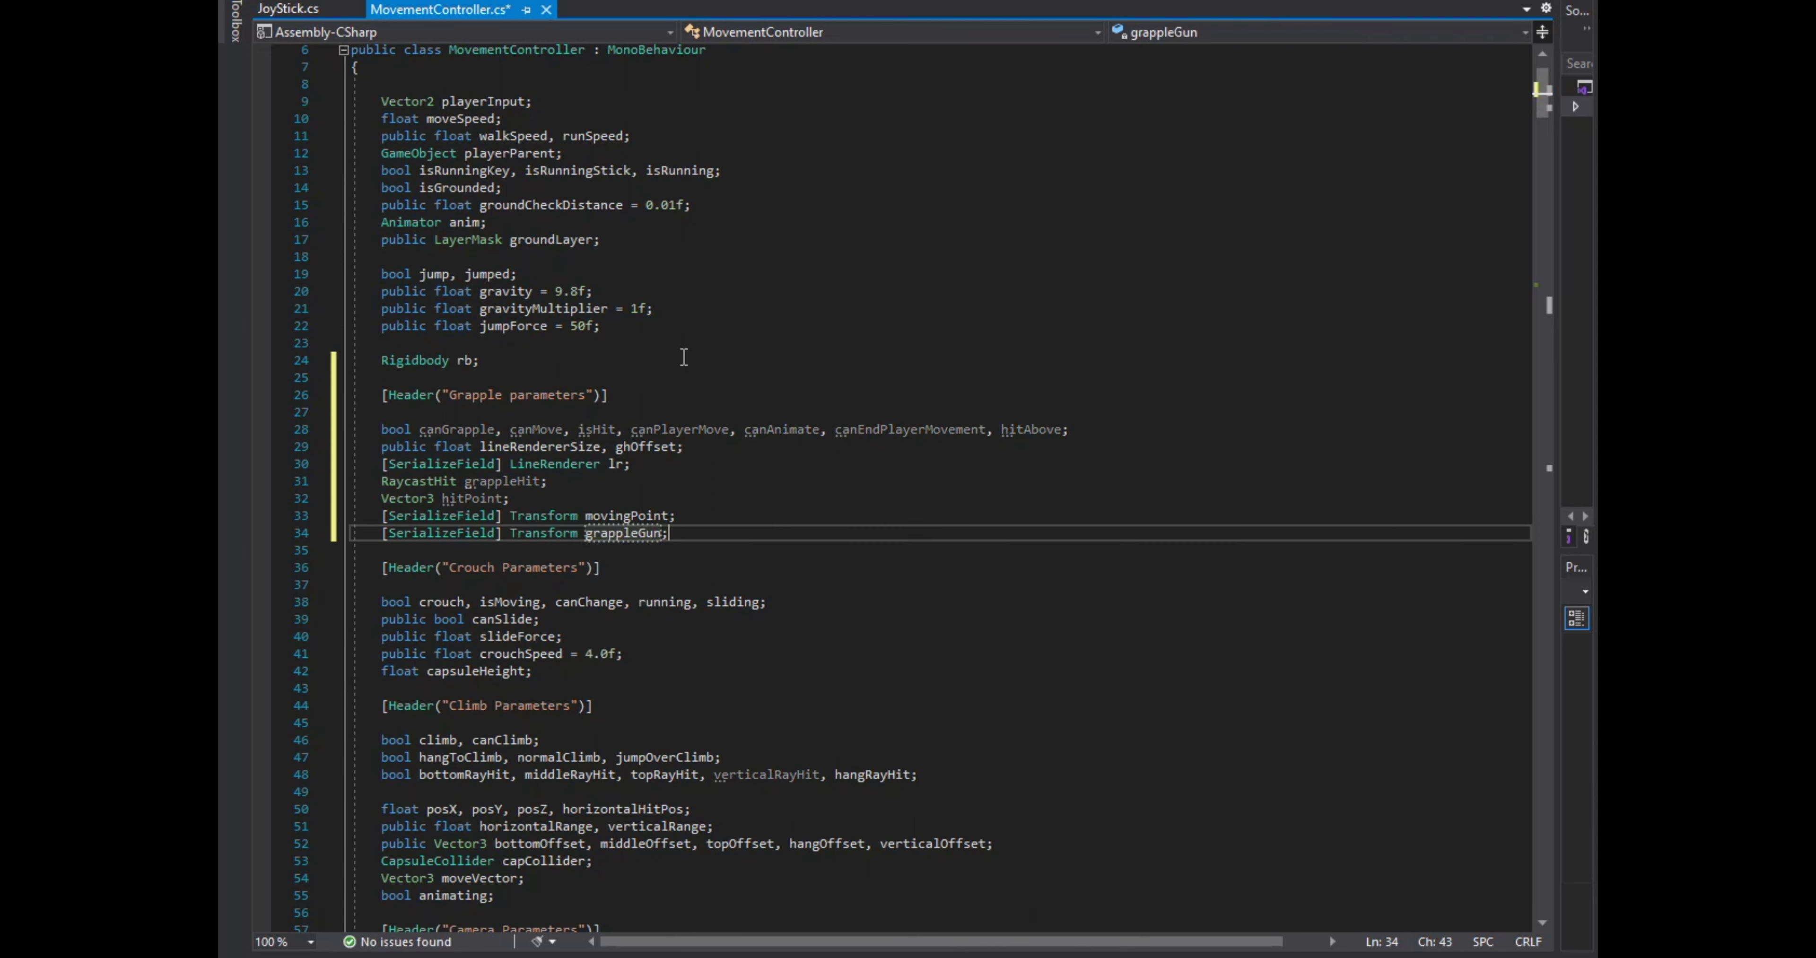
key("Return")
type("GameO")
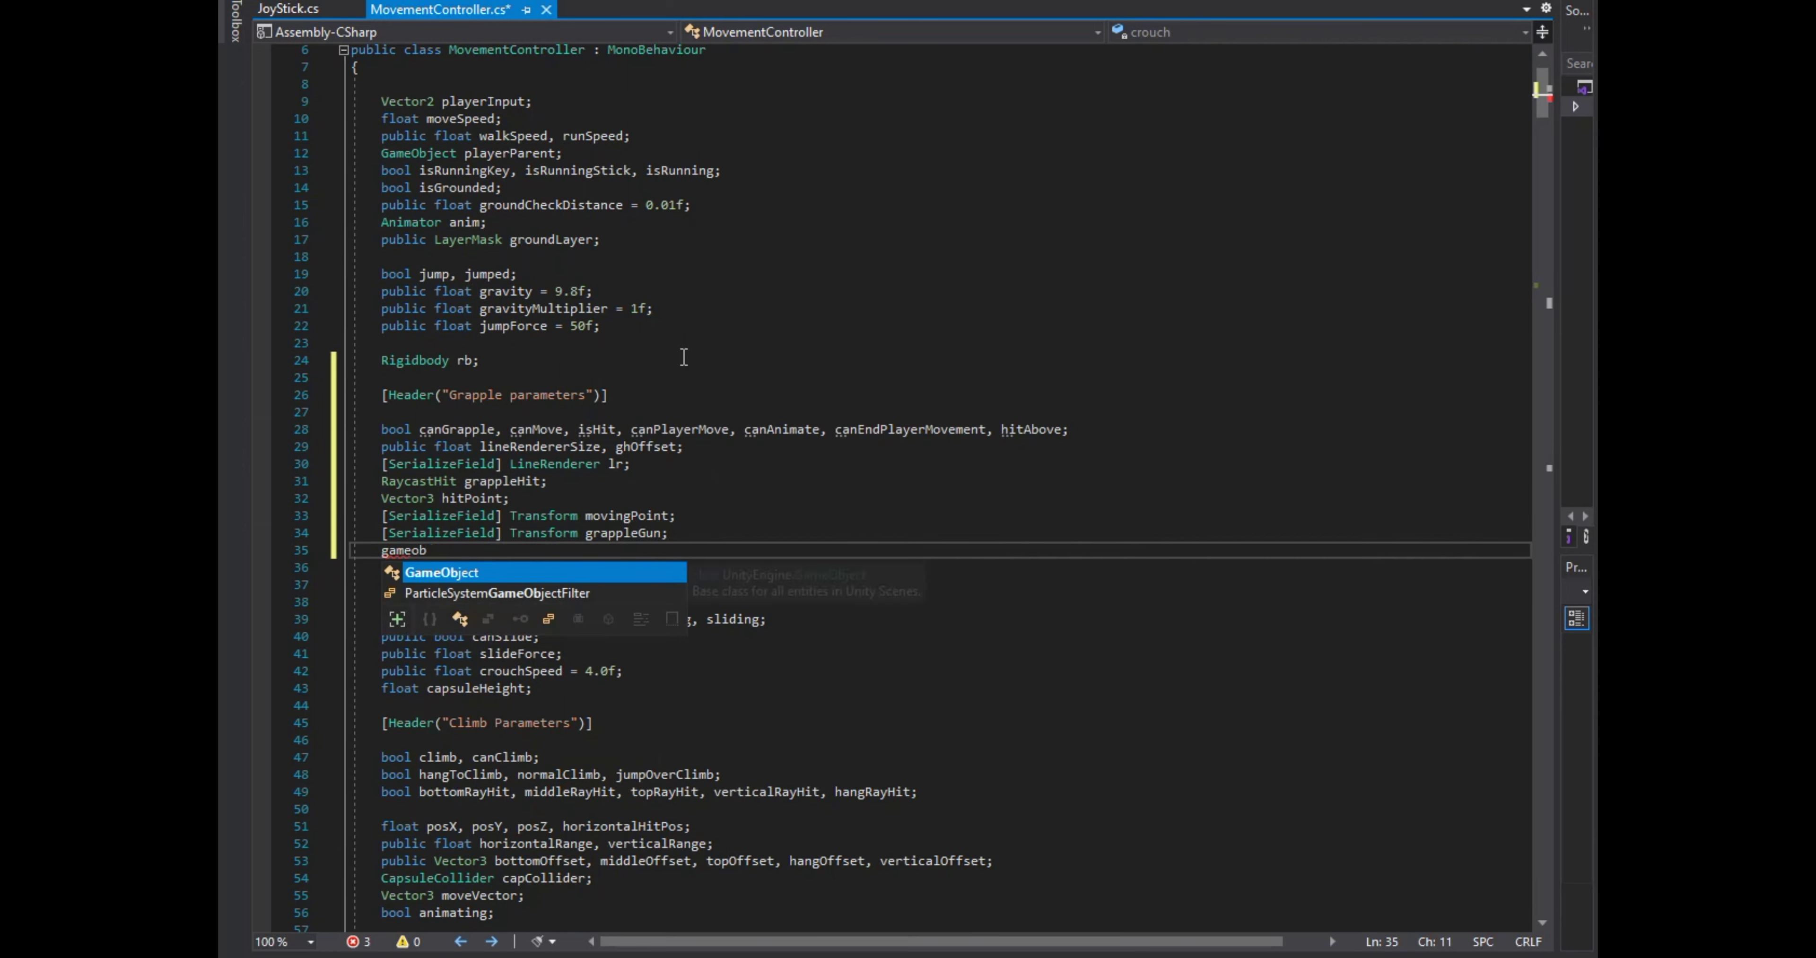
type("bject crossHair;")
scroll(941, 410, "up", 1)
Add a float gravityForce field below the jump flags.
scroll(776, 405, "up", 1)
left_click(694, 380)
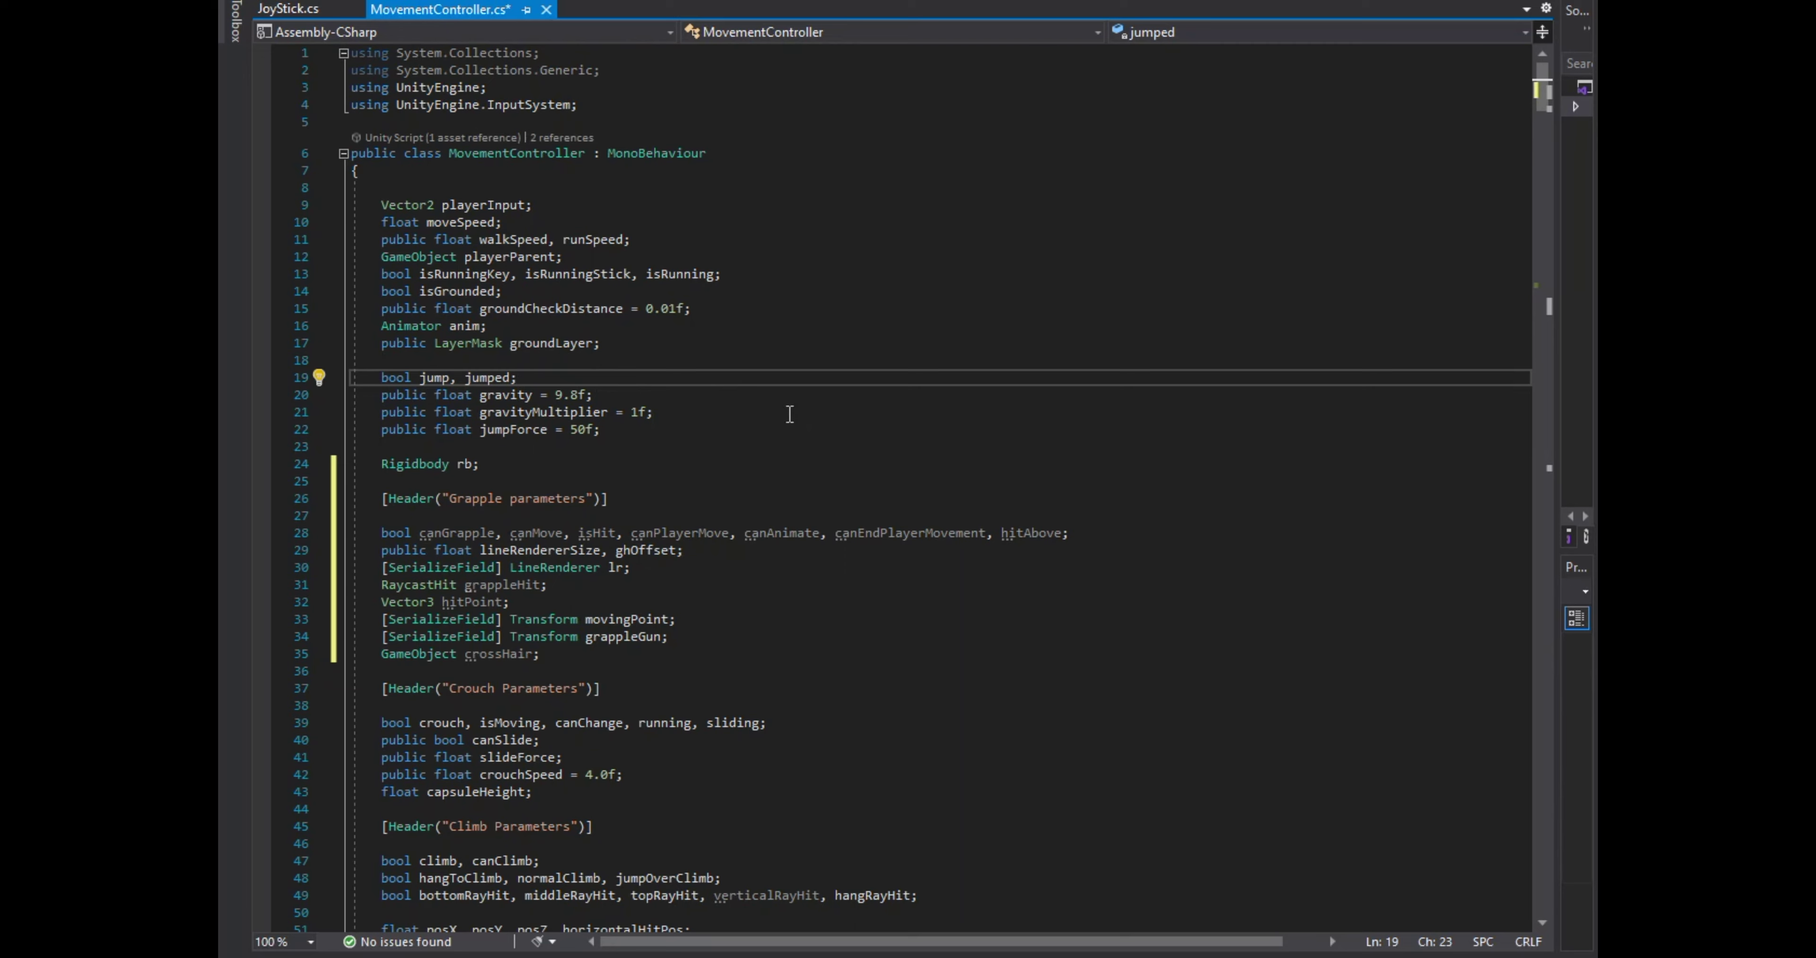
key("Return")
type("float gravi")
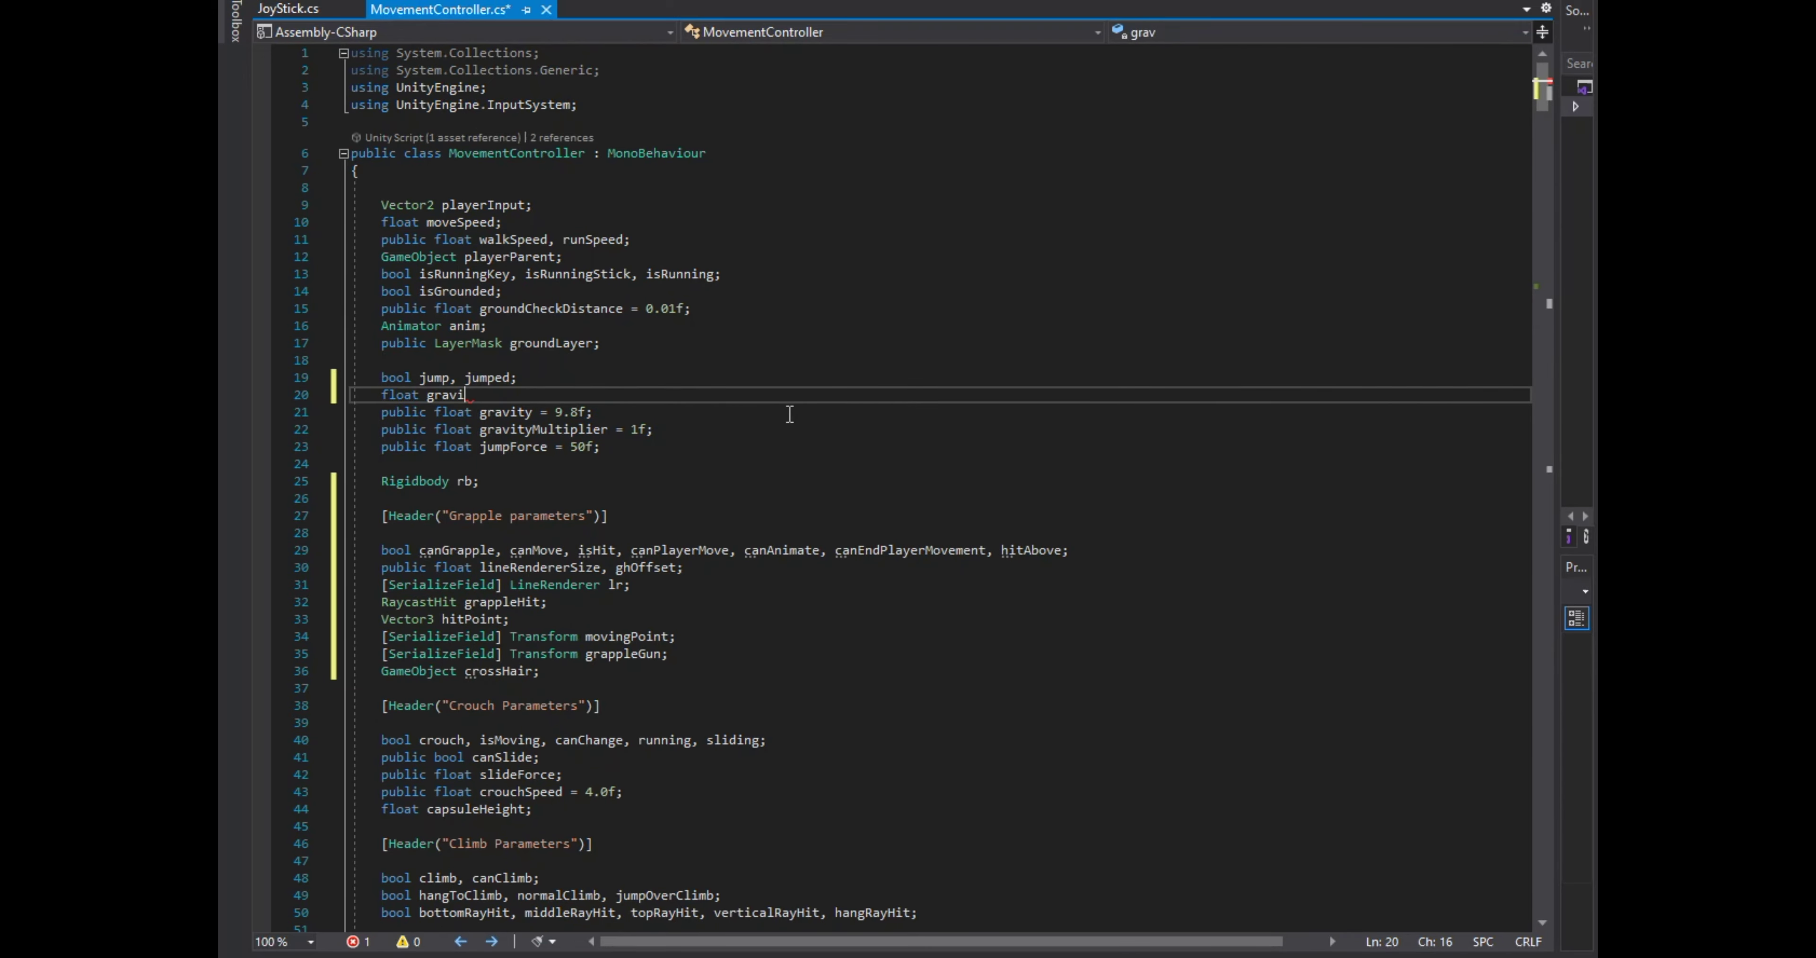
type("tyForce;")
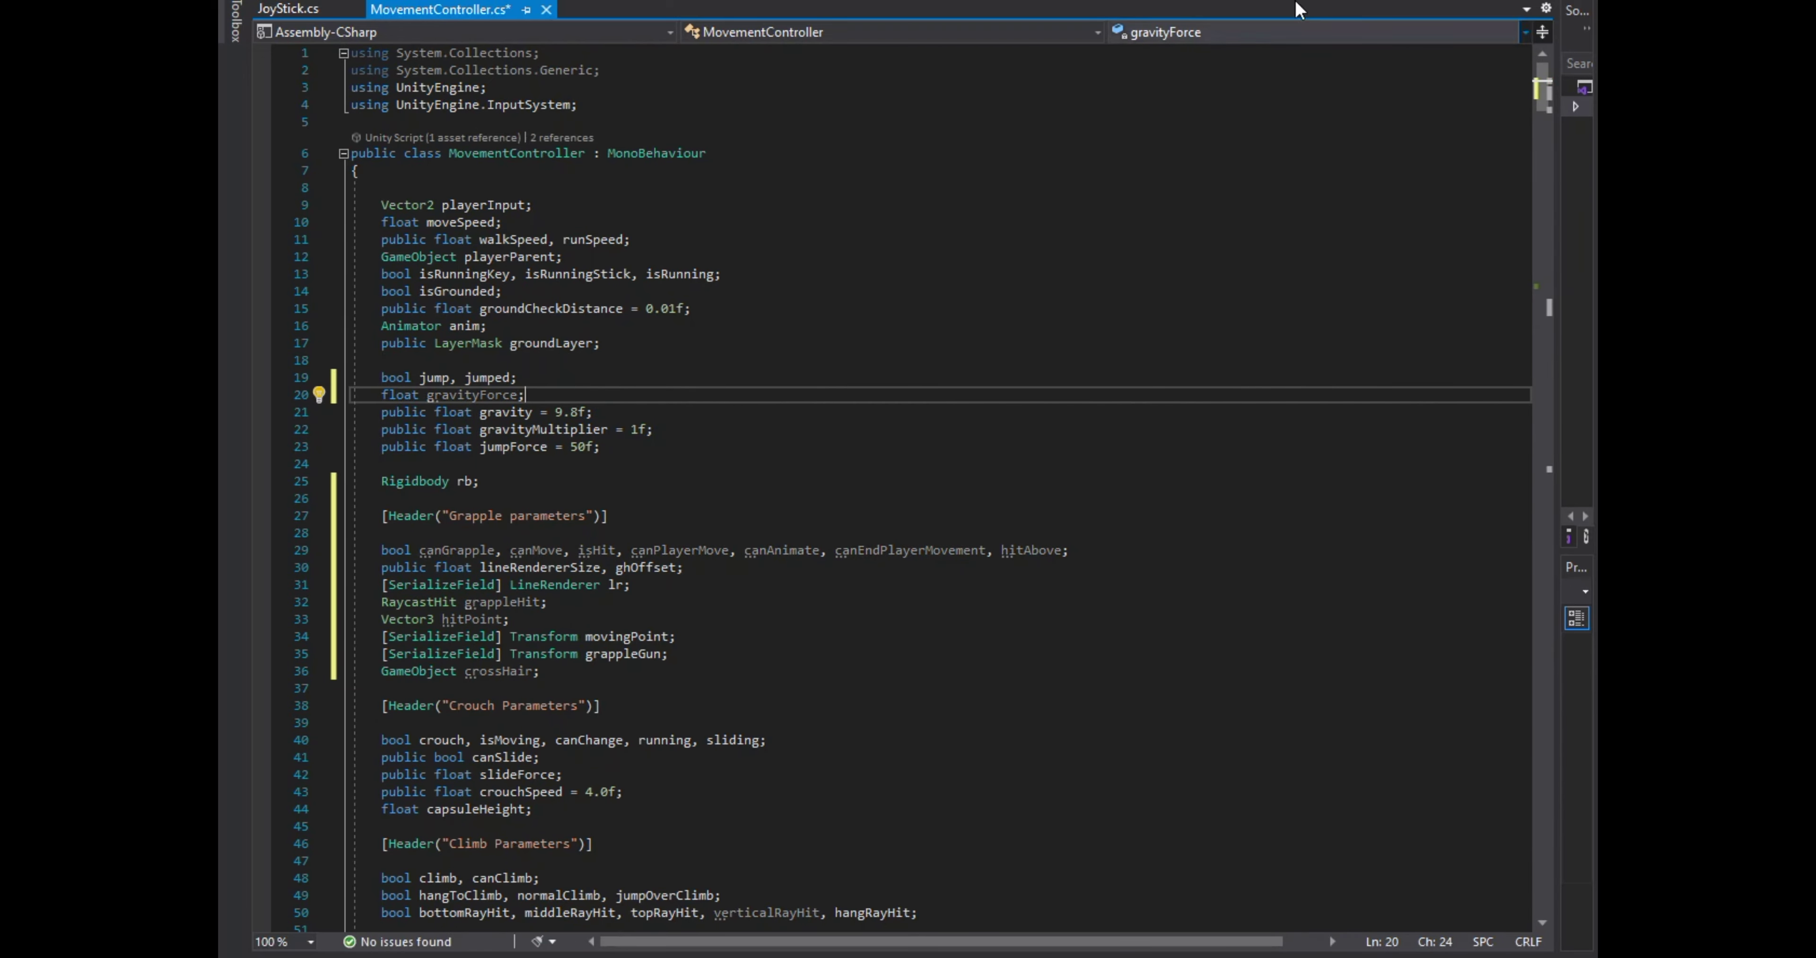
In Start(), find crossHair with FindWithTag, set lr.enabled = false and canGrapple = true.
scroll(995, 458, "down", 10)
scroll(995, 458, "down", 15)
left_click(995, 426)
key("Return")
type("crossHair = gameo.")
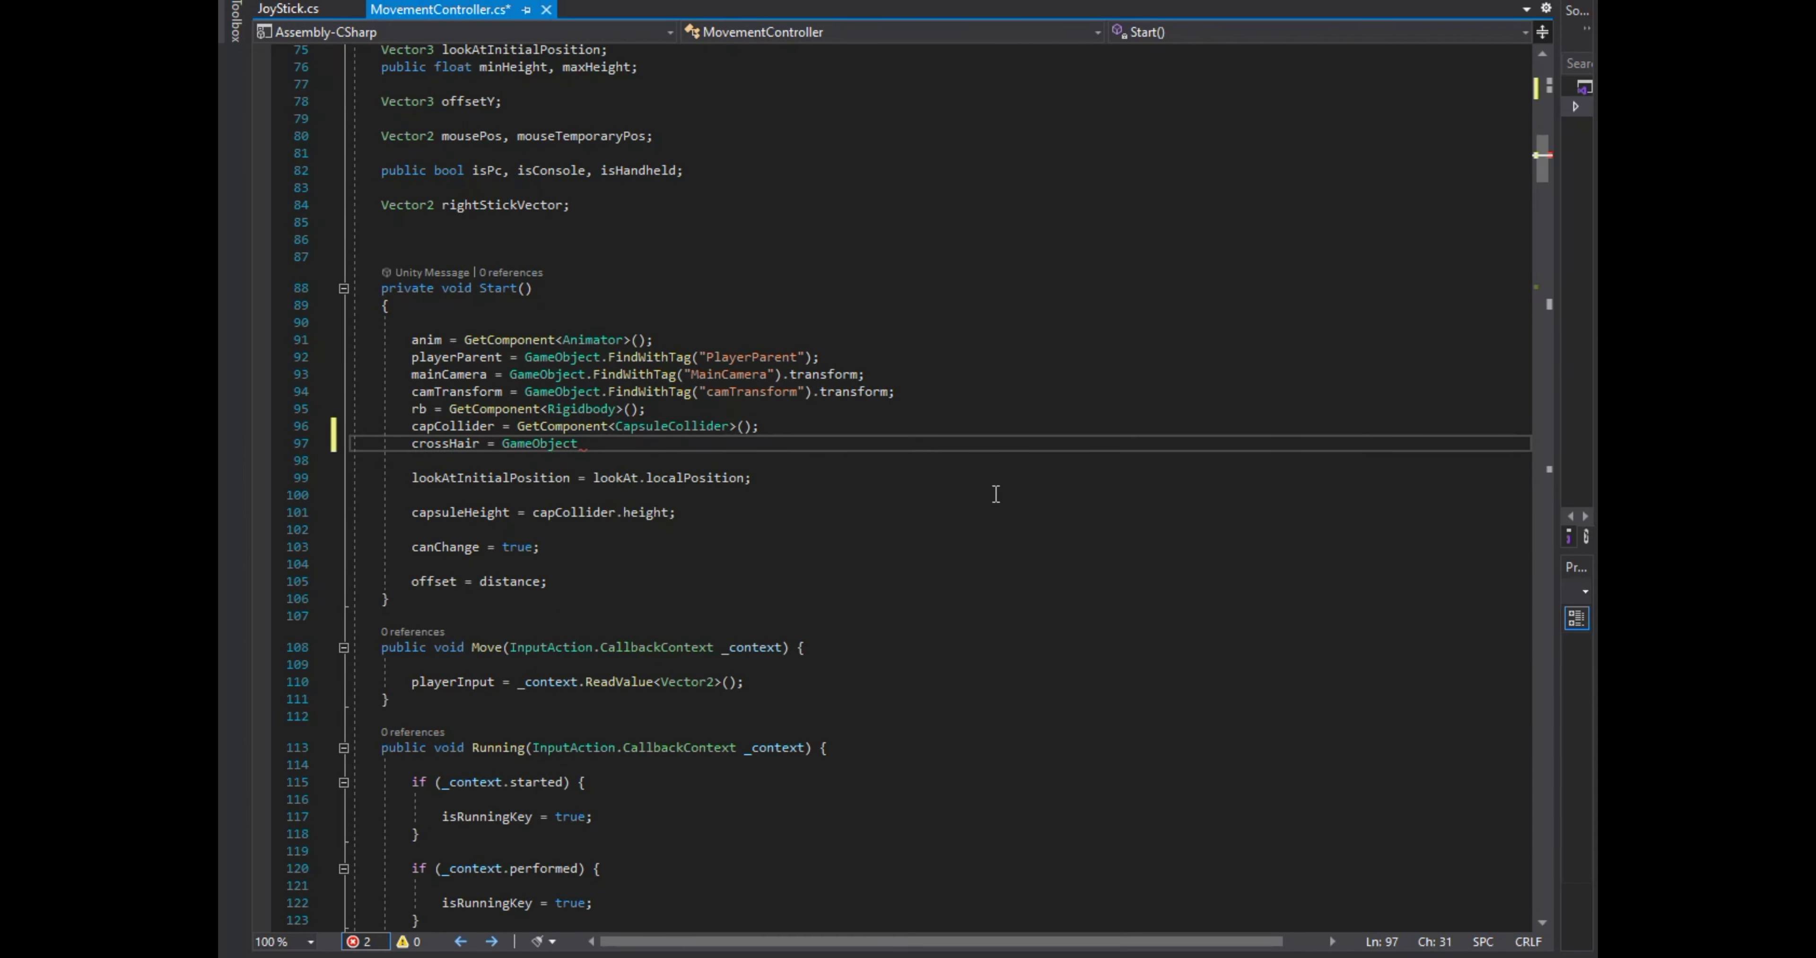
type("findwi();")
key("Left")
key("Left")
type("\"")
key("Down")
key("Down")
key("Down")
key("Down")
key("Down")
key("Down")
key("Return")
type("r.enabled = false;")
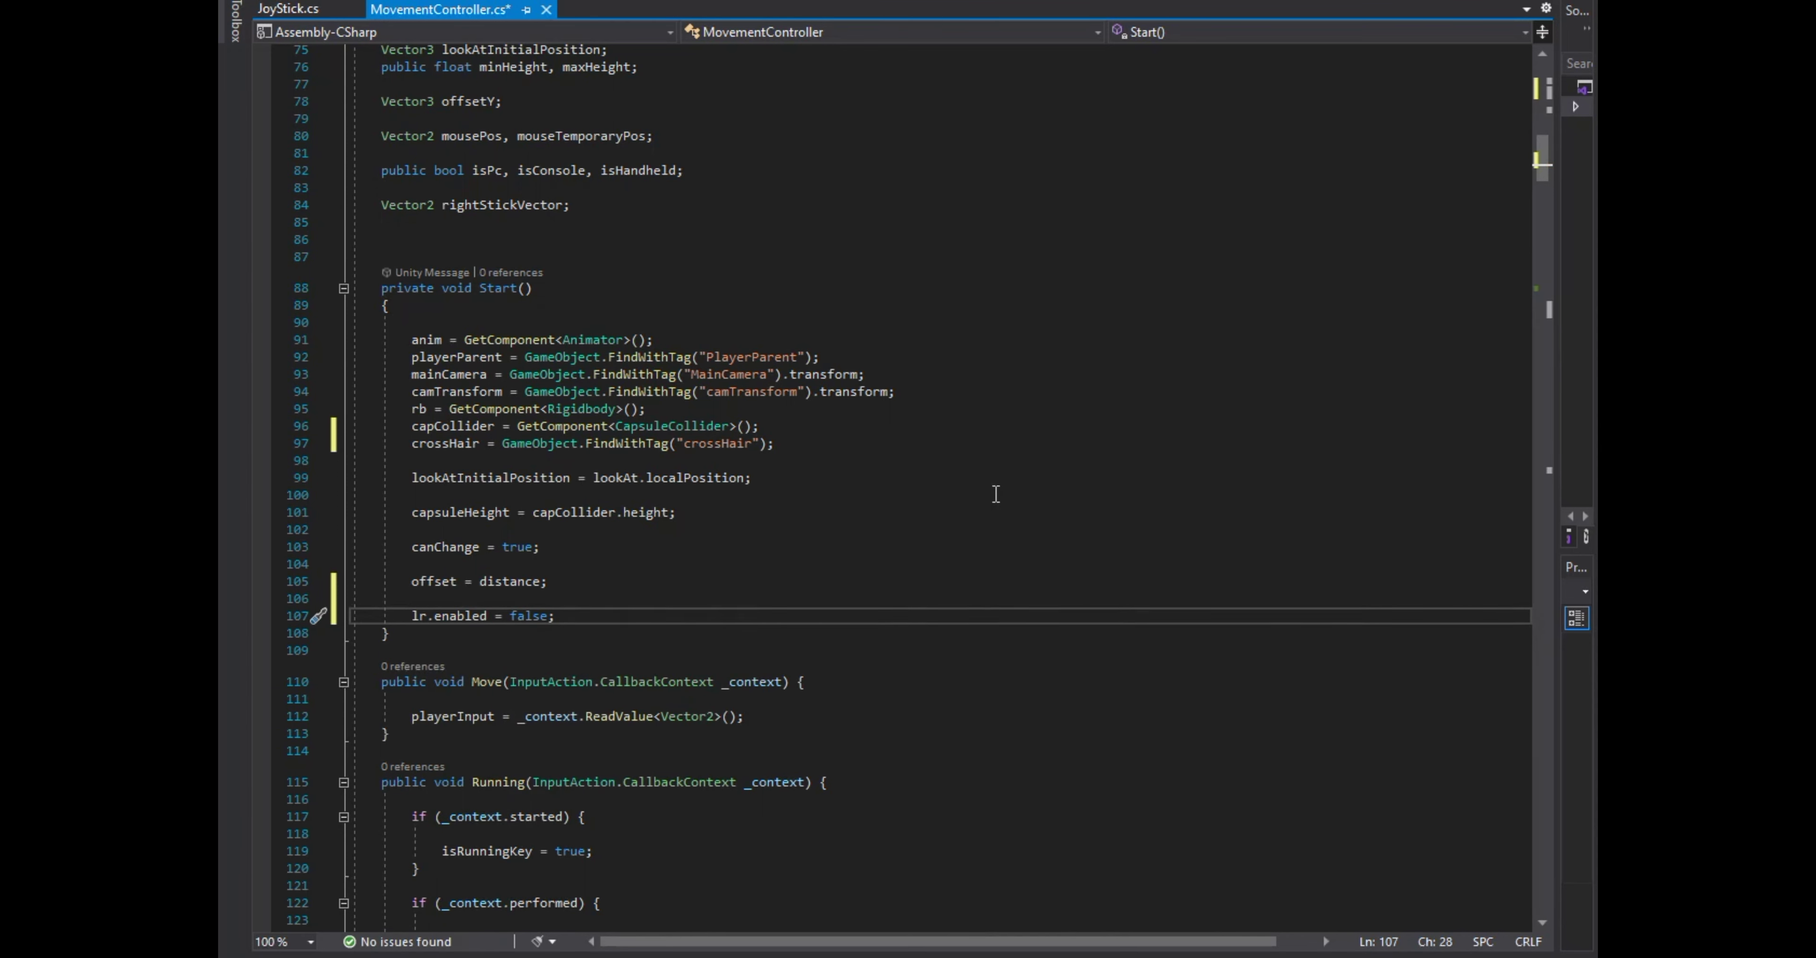
key("Return")
type("canGrapple = true;")
In Update, compute gravityForce = -gravity * gravityMultiplier and use gravityForce in AddForce.
scroll(996, 494, "down", 20)
left_click(1403, 503)
key("Return")
key("Return")
type("grav")
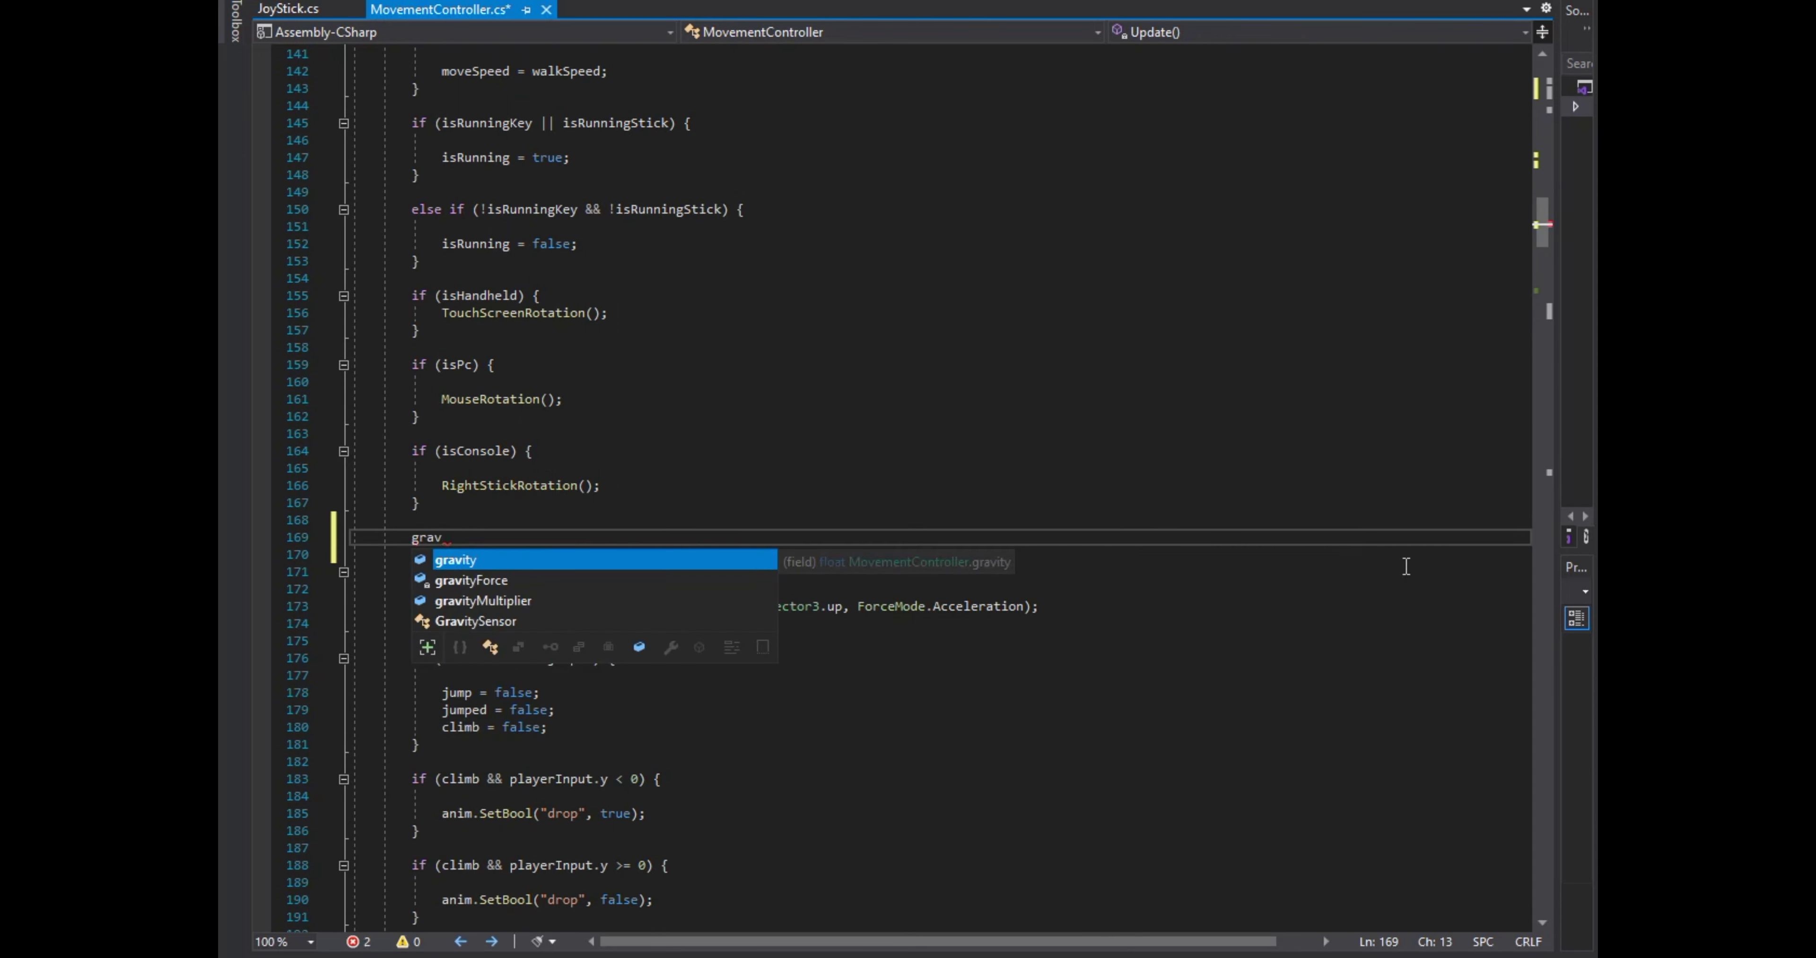
type("ityForce = -gravity * gravityM")
key("Tab")
type(";")
key("Down")
key("Down")
key("Down")
key("Down")
key("ctrl+shift+Left")
key("ctrl+shift+Left")
key("ctrl+shift+Left")
key("ctrl+shift+Left")
type("gravityF")
key("Tab")
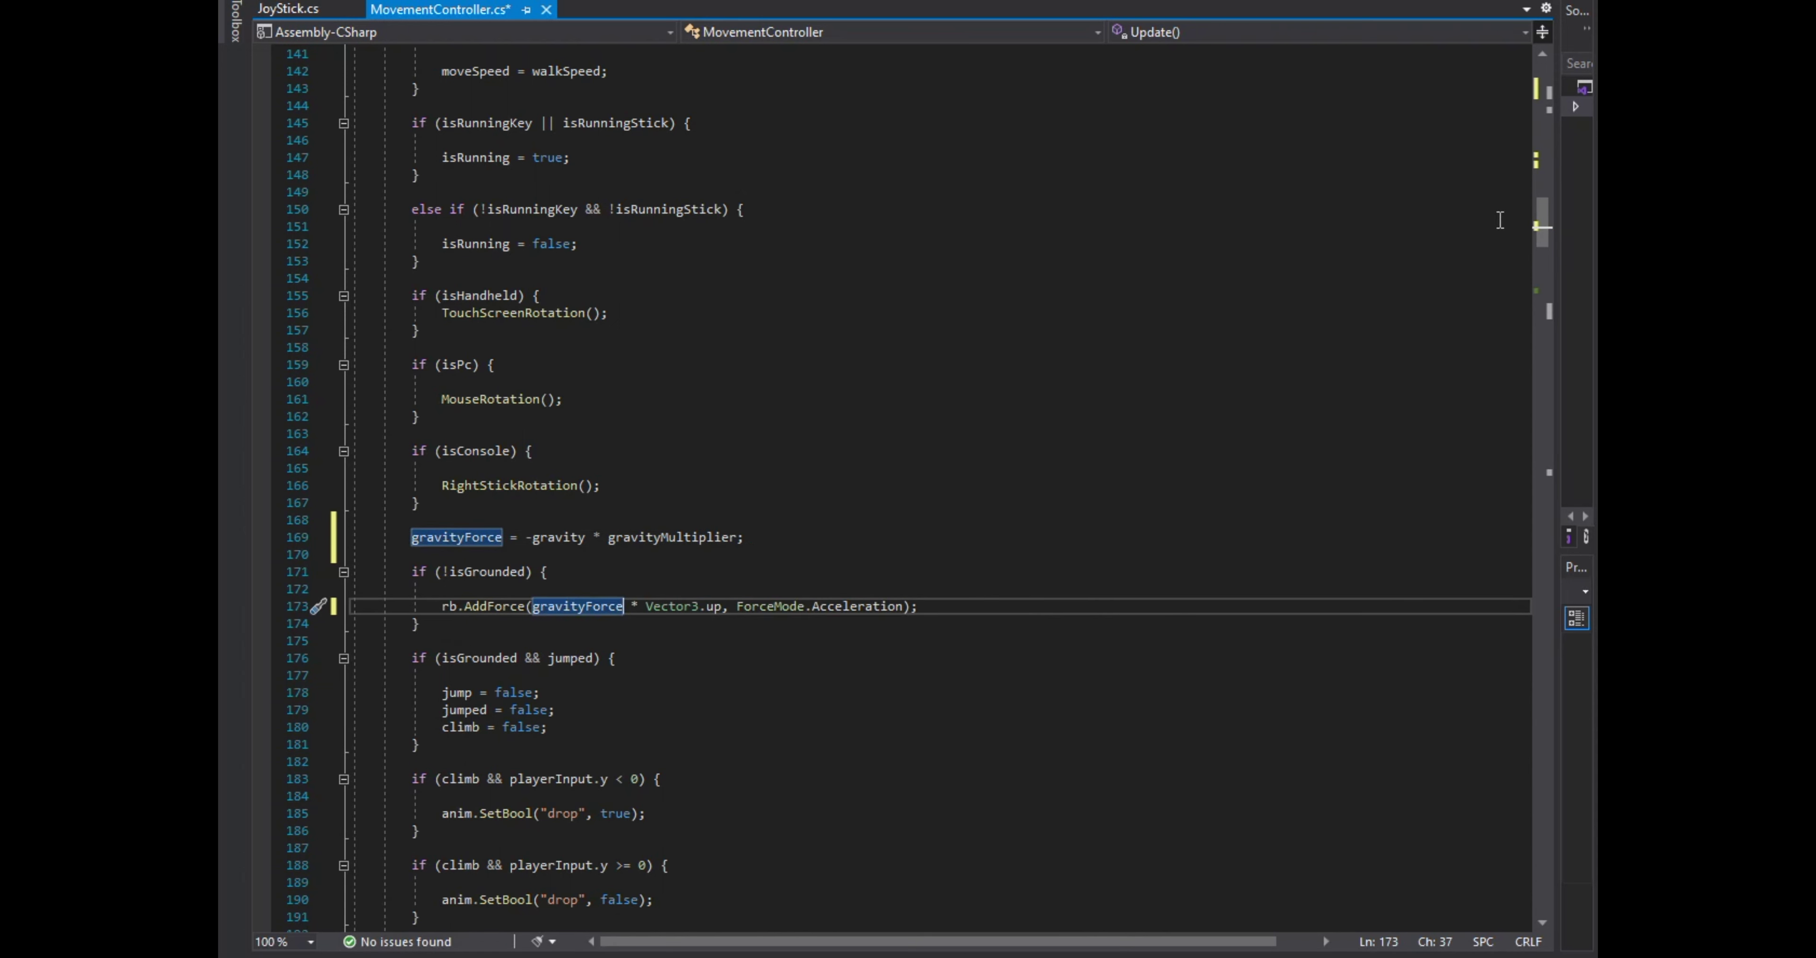
Start a new public method below the CrouchButton method.
scroll(1512, 234, "down", 8)
left_click_drag(1542, 259, 1542, 553)
left_click(395, 500)
key("Return")
key("Return")
key("Return")
type("pu")
Write public void GrappleButton(InputAction.CallbackContext _context) with an open method body.
key("Tab")
type("void ")
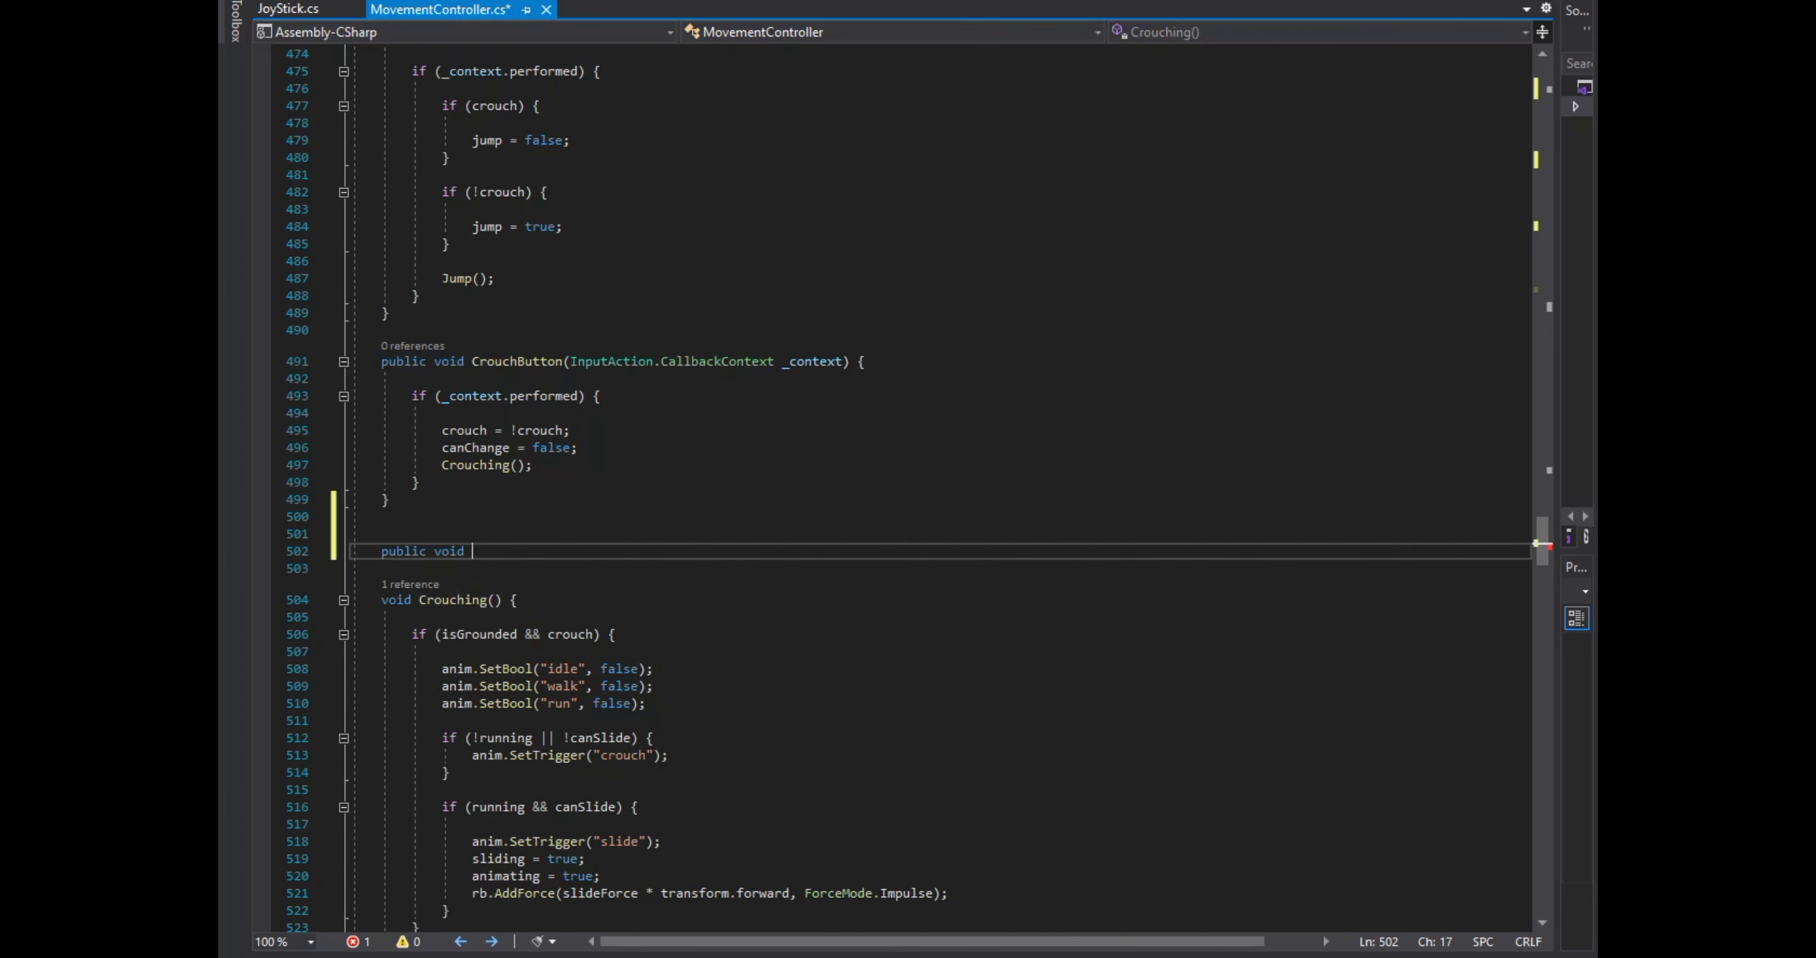
type("GrappleButton")
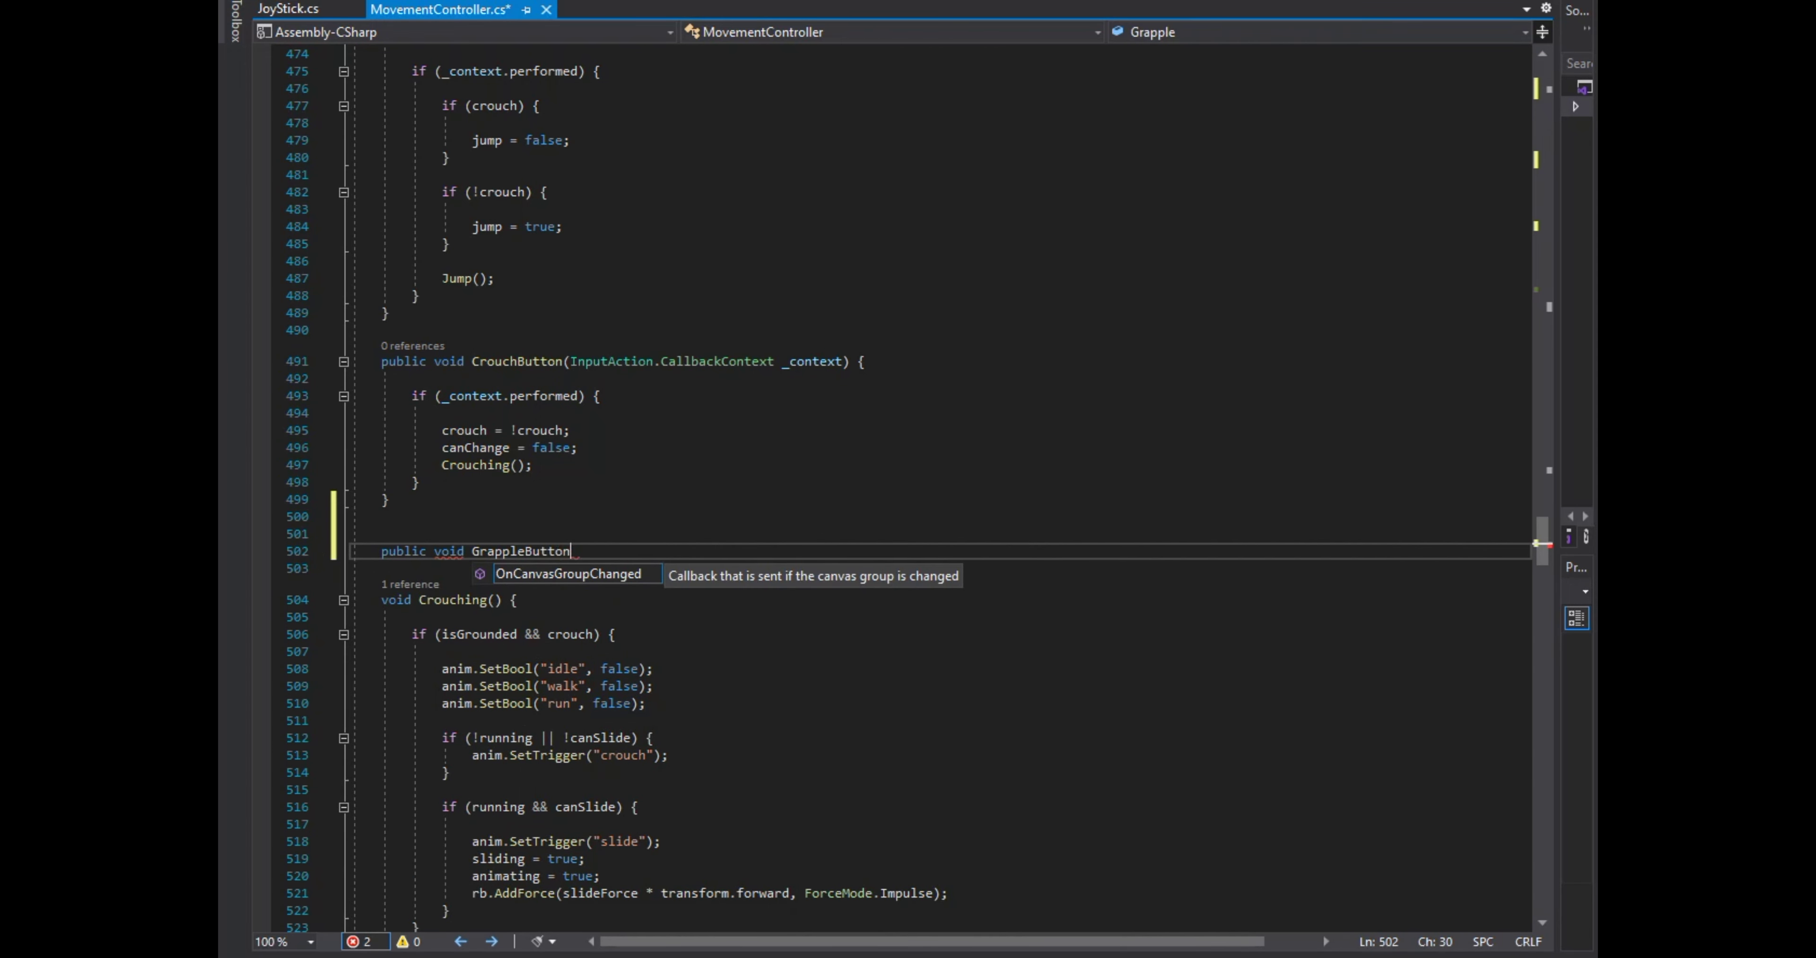
type("() {")
key("Return")
left_click(465, 565)
type("Input")
key("Tab")
type(".callba ")
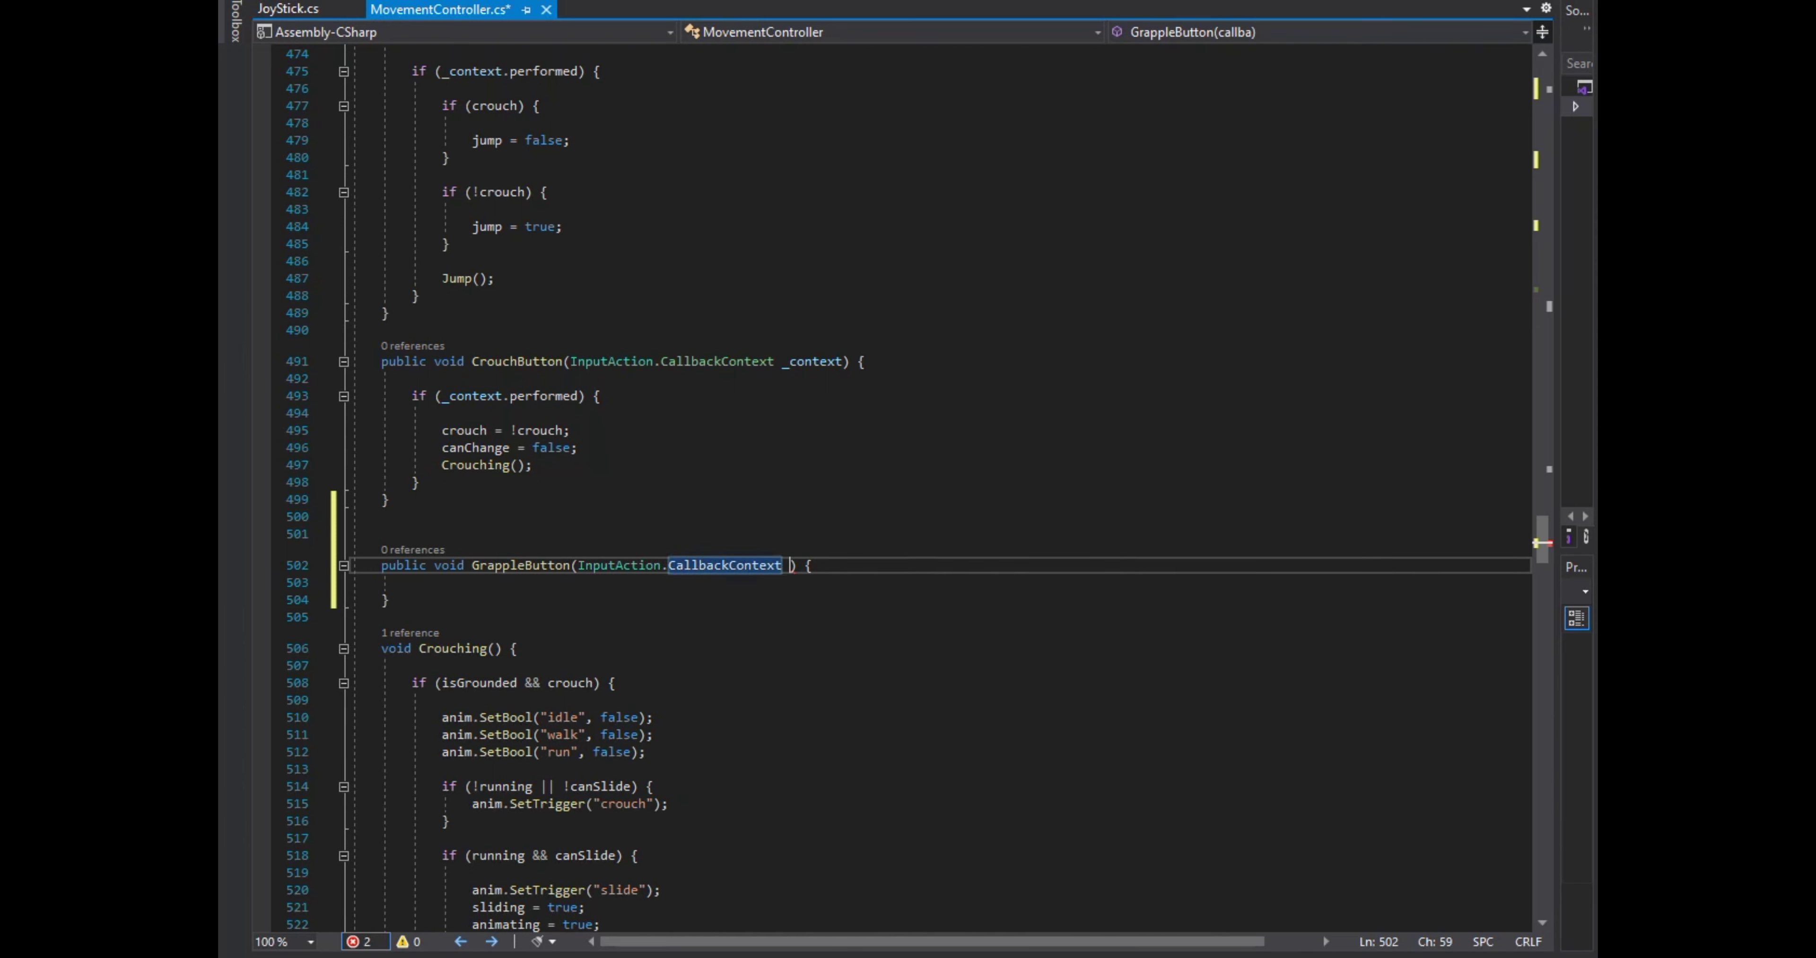
type("_context")
key("Down")
key("Return")
Add an if (_context.performed) block inside GrappleButton.
type("if () {")
key("Return")
left_click(414, 634)
left_click(437, 600)
type("_context.performed")
key("Down")
key("Return")
Inside an if (canGrapple) block, set transform.forward = camTransform.forward and call Grappling().
type("if (canGrapp")
key("Tab")
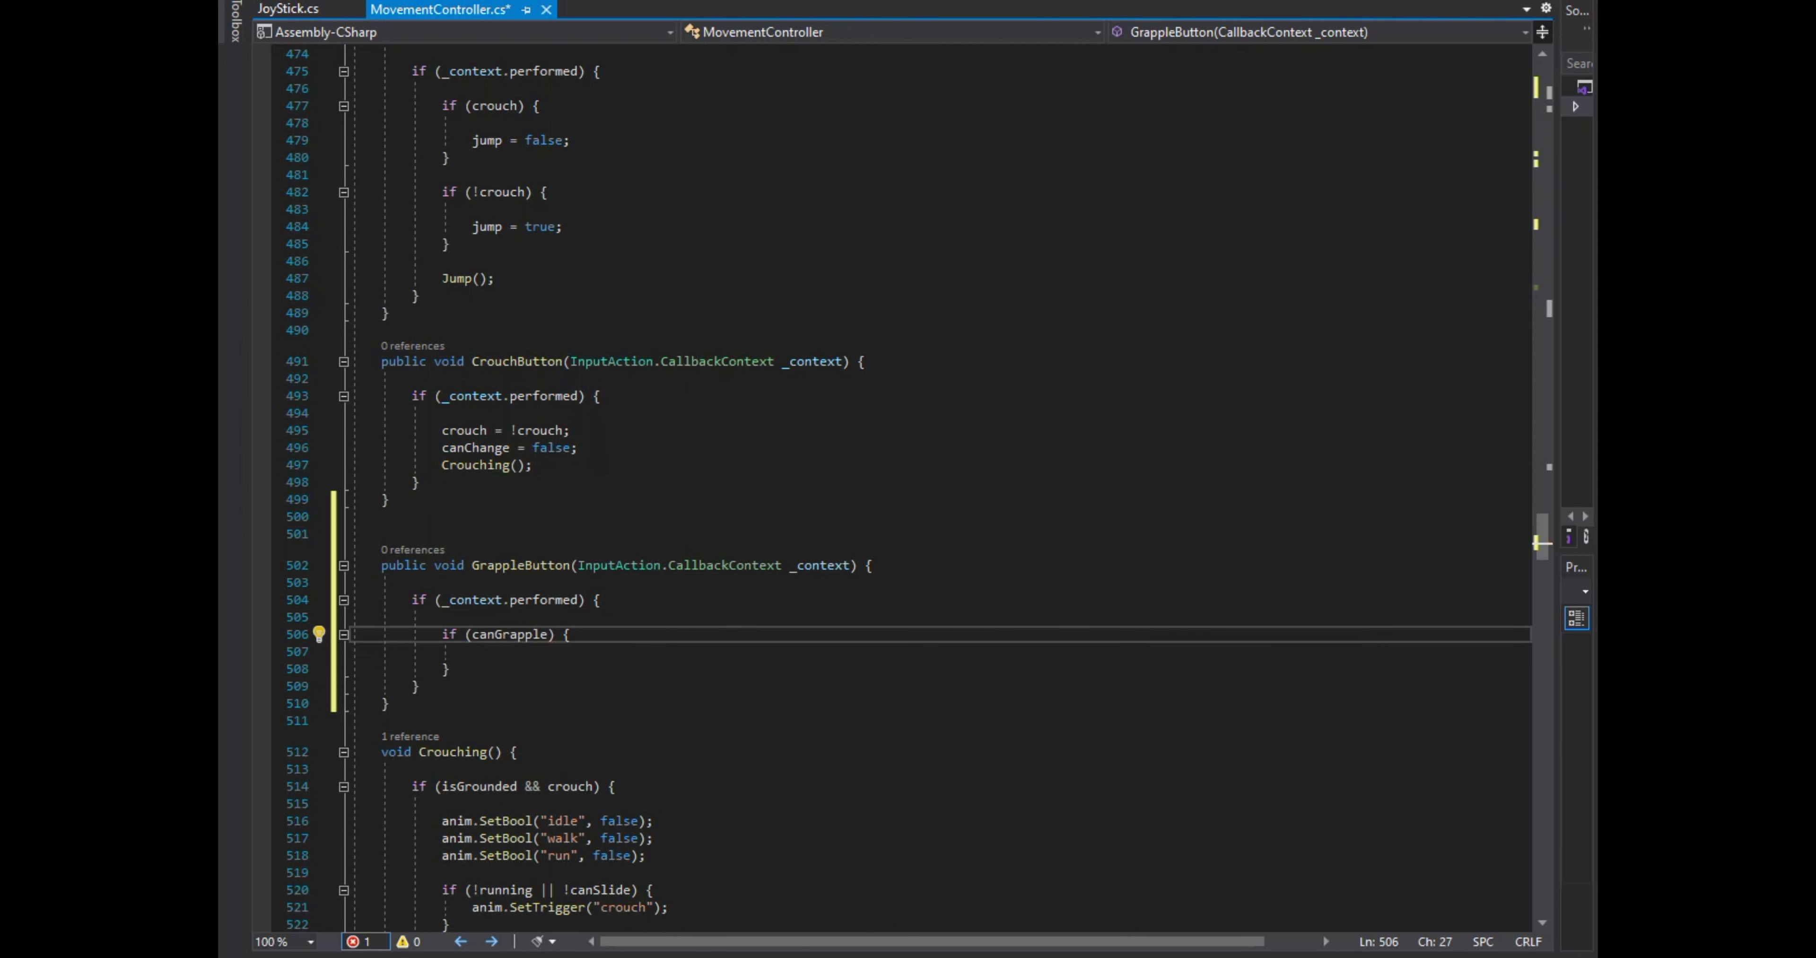
key("Down")
key("Return")
type("trans")
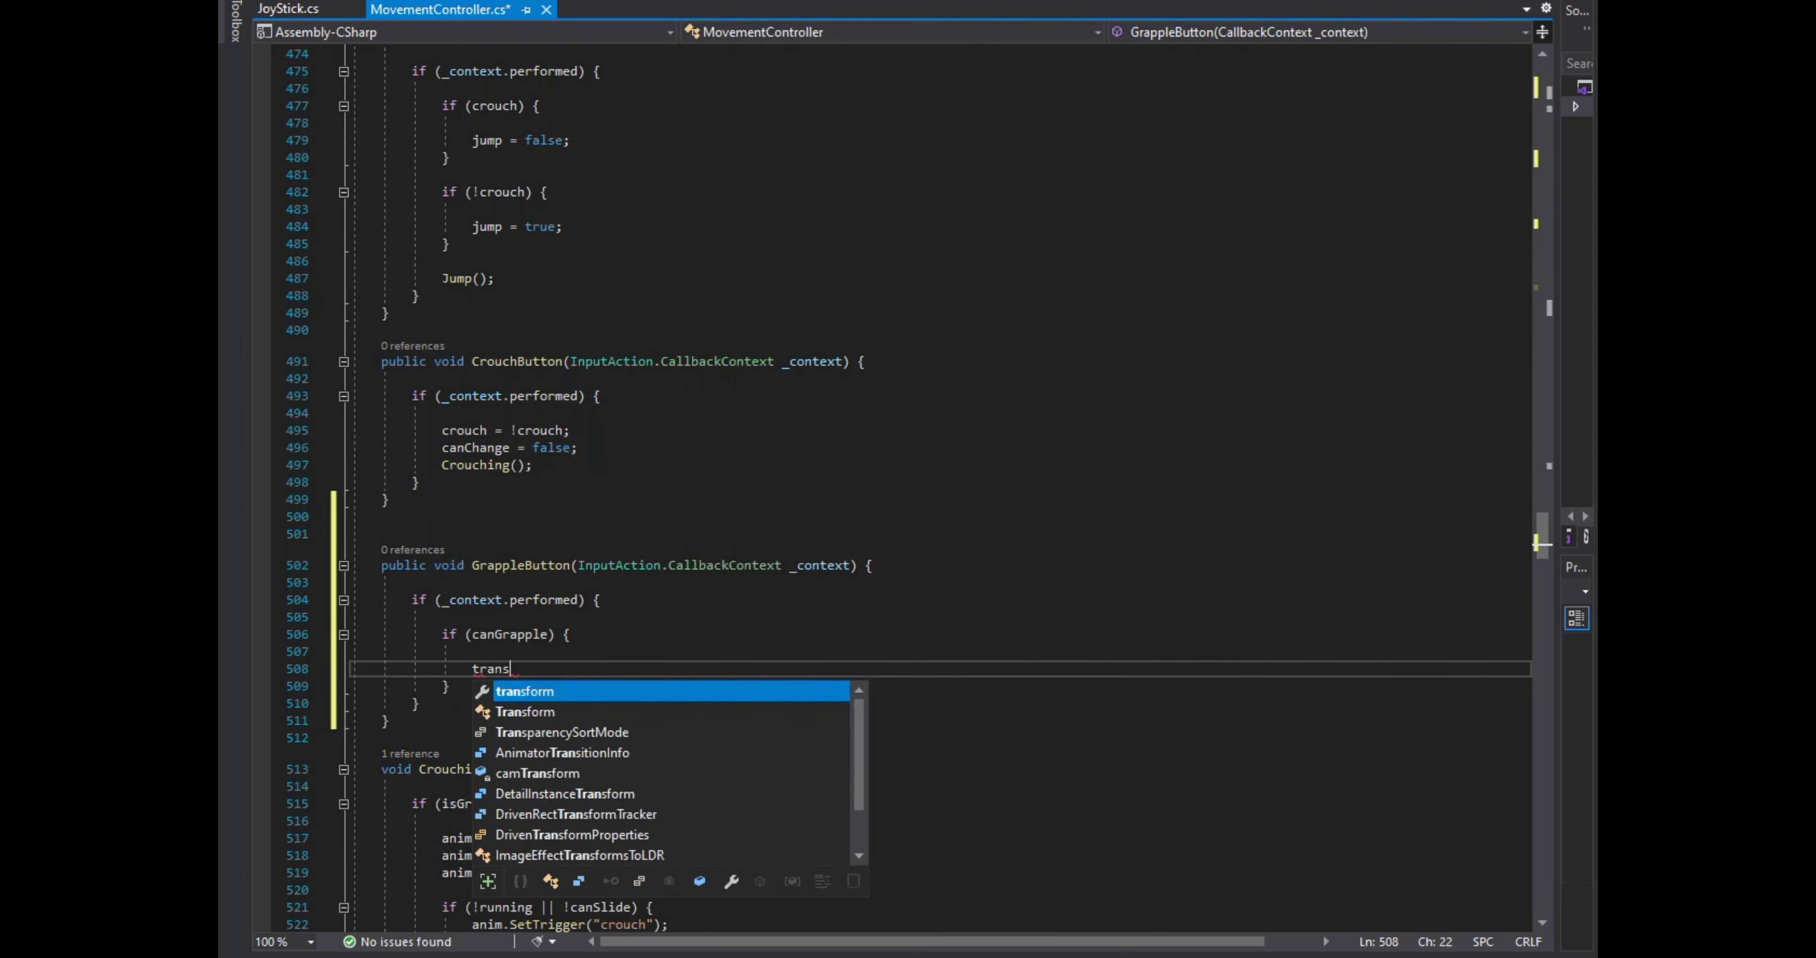
type("form.for")
key("Tab")
type("= camTransform.forward;")
key("Return")
type("Grappling();")
Insert rb.isKinematic = true; before the Grappling() call.
key("Home")
key("Return")
key("Up")
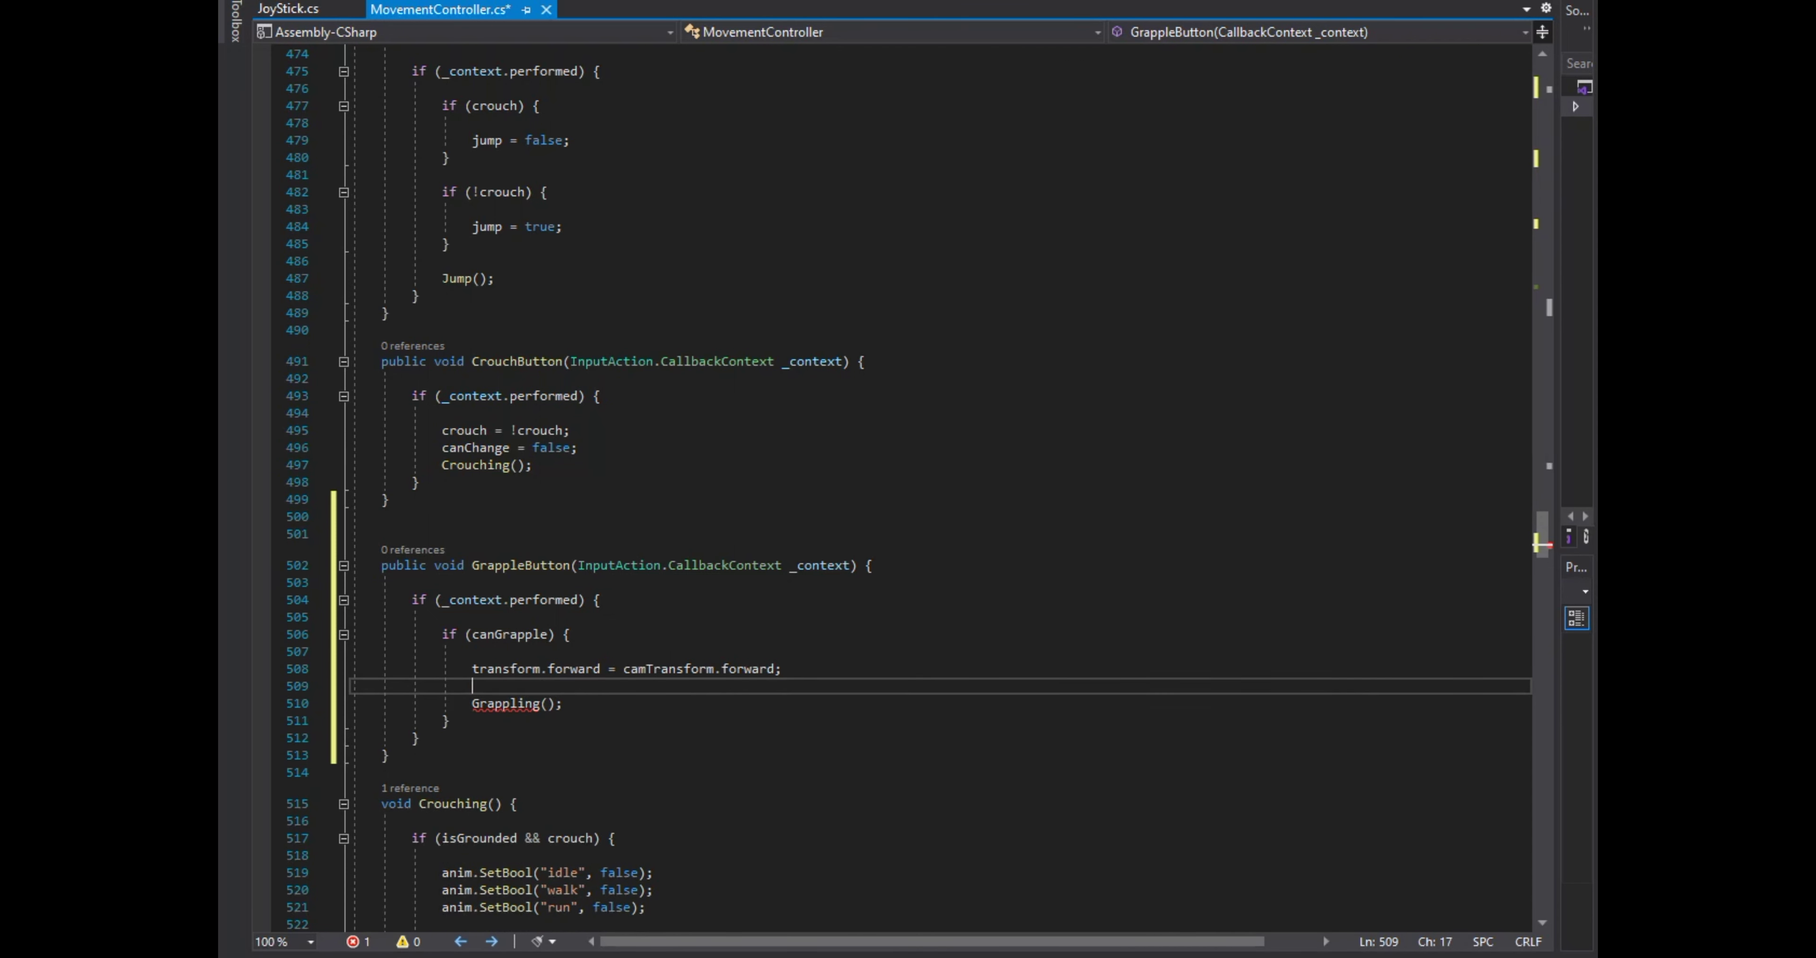
type("rb.iskinem")
key("Tab")
type("= ")
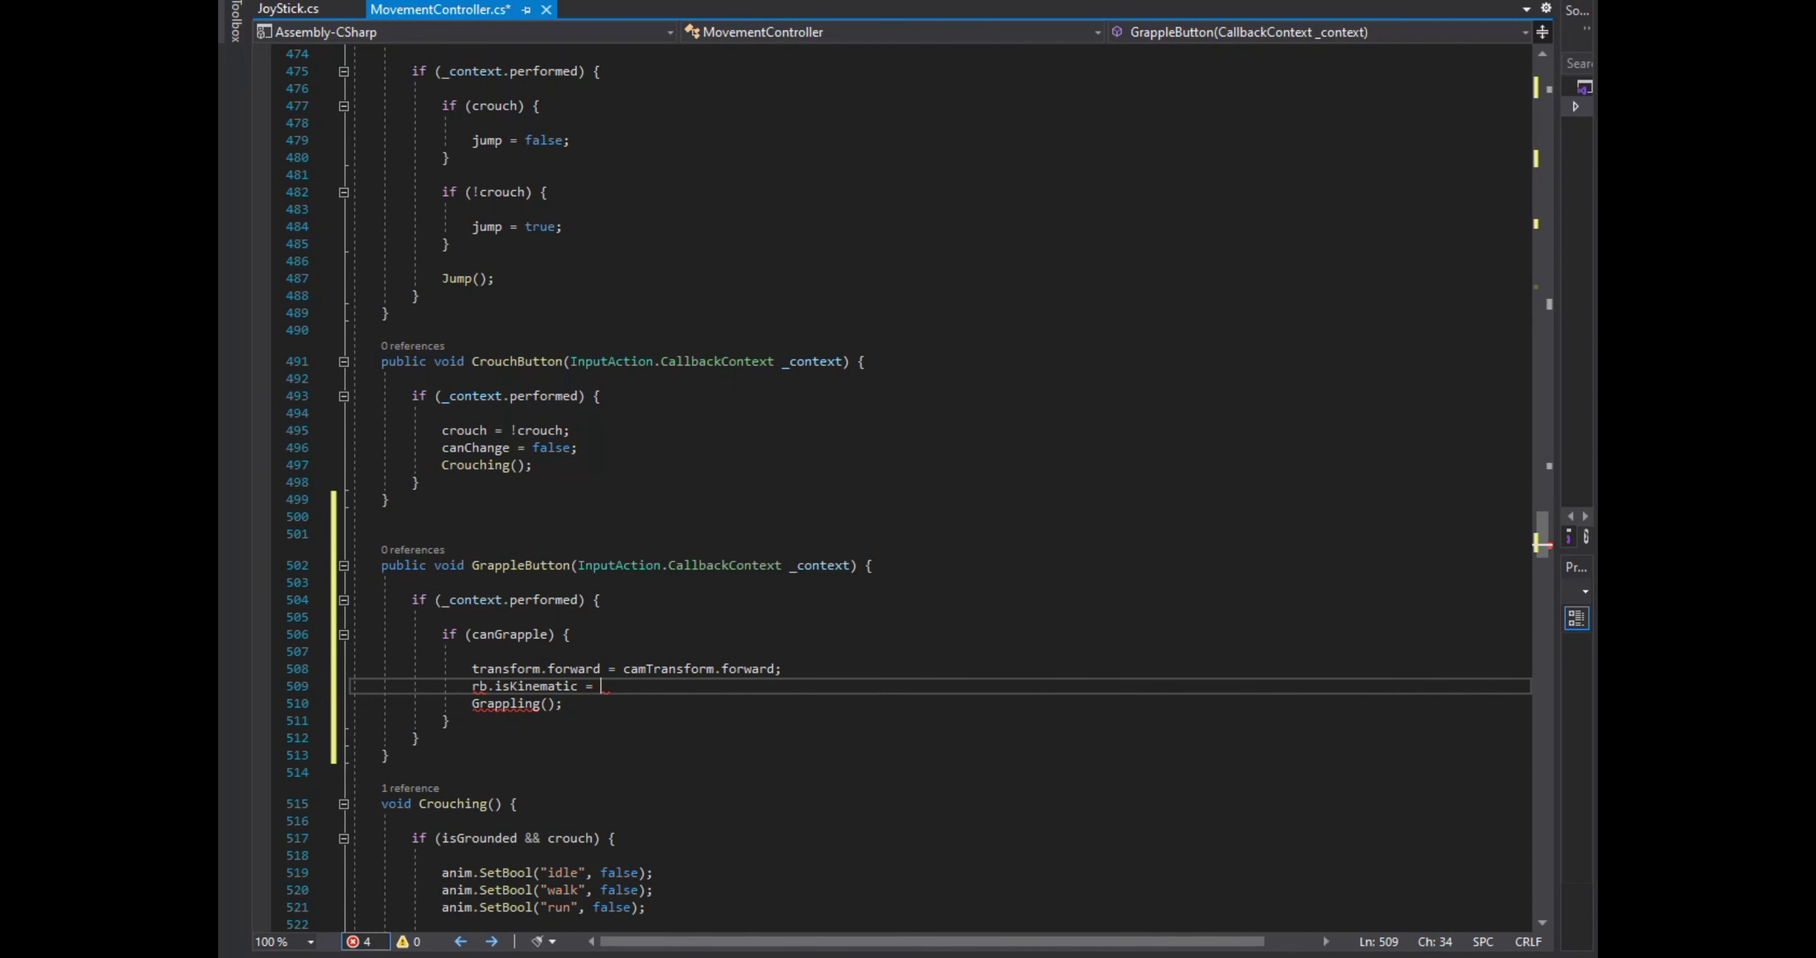
type("true")
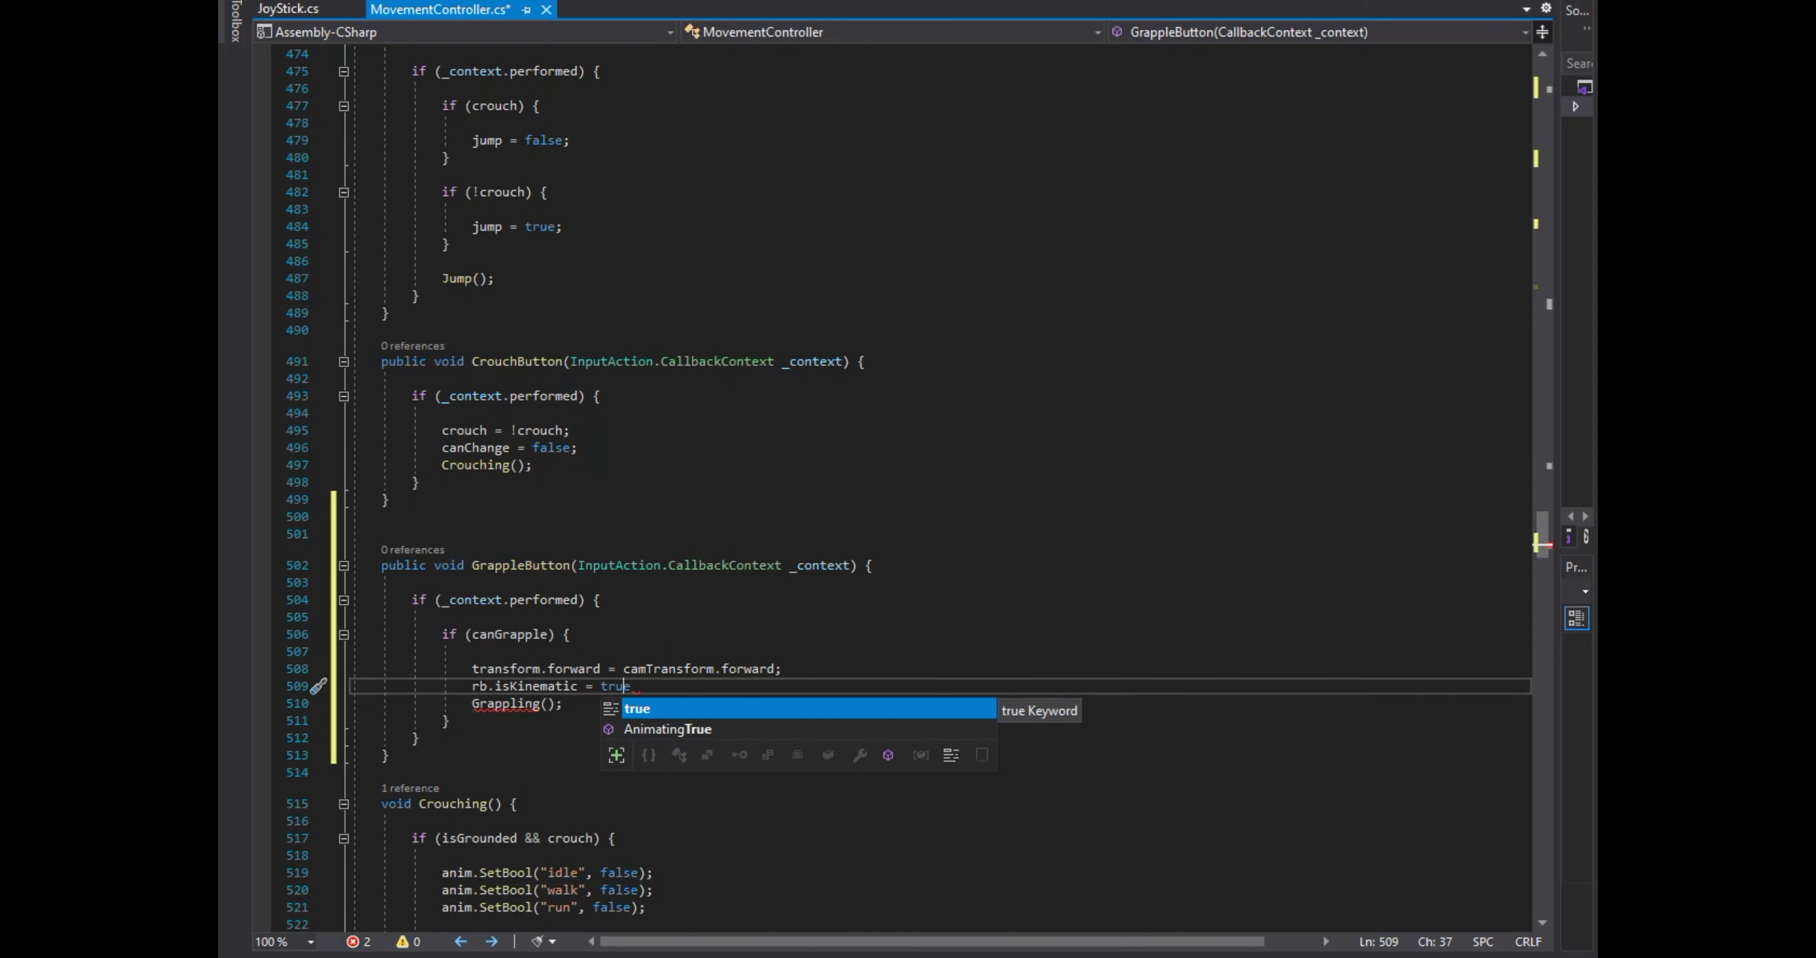
type(";")
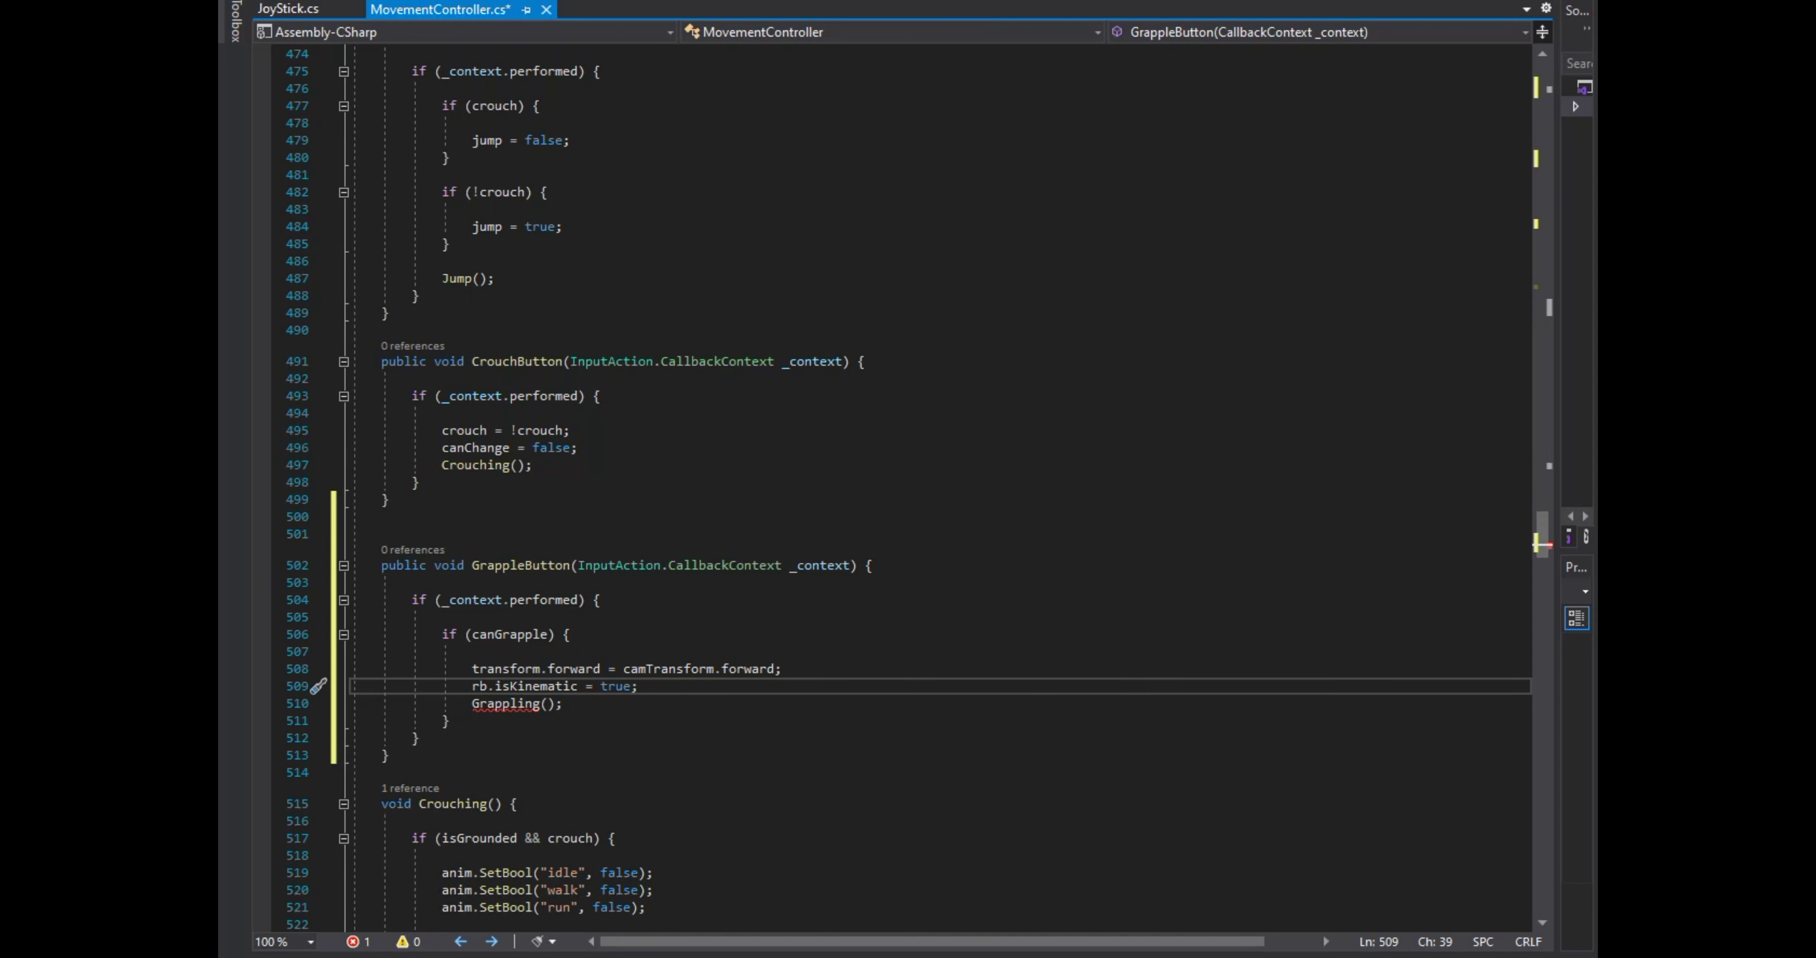
scroll(1302, 119, "down", 5)
scroll(1302, 119, "down", 3)
left_click(1040, 341)
Add a void Grappling() method that sets canGrapple = false and calls GrappleStart().
key("Return")
key("Return")
key("Return")
type("void Grappling()")
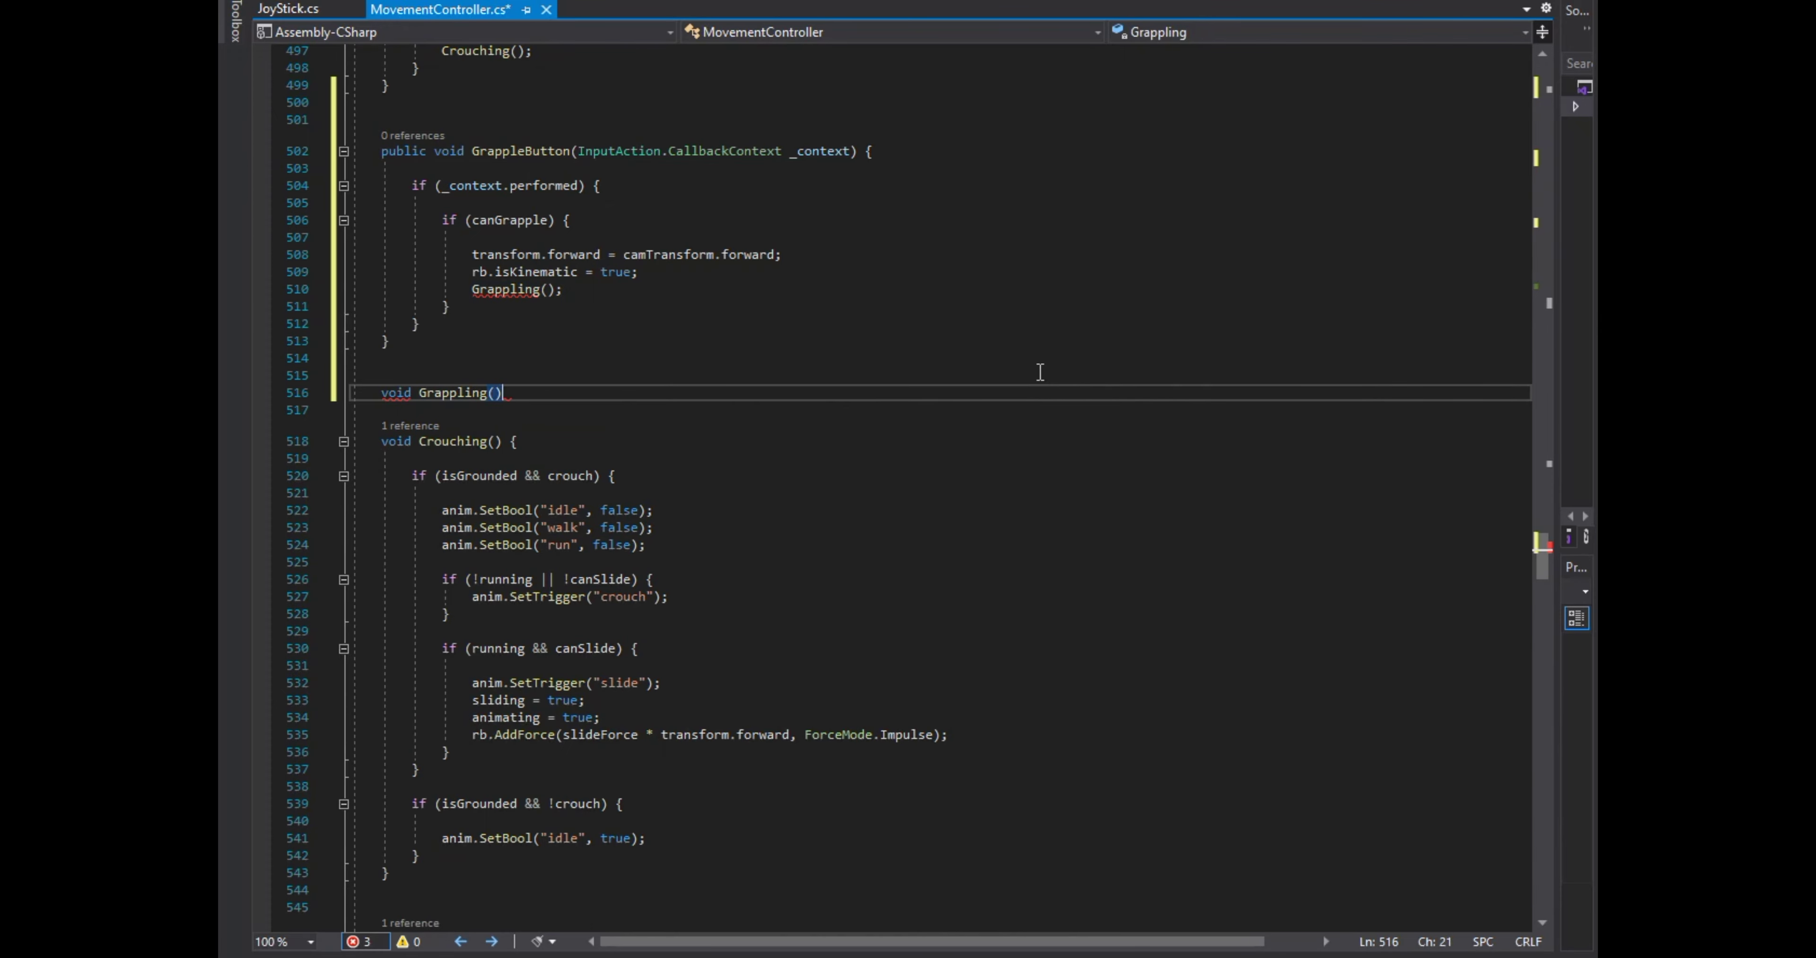
type(" {")
key("Return")
key("Return")
type("canGrapple")
key("Escape")
type("fa")
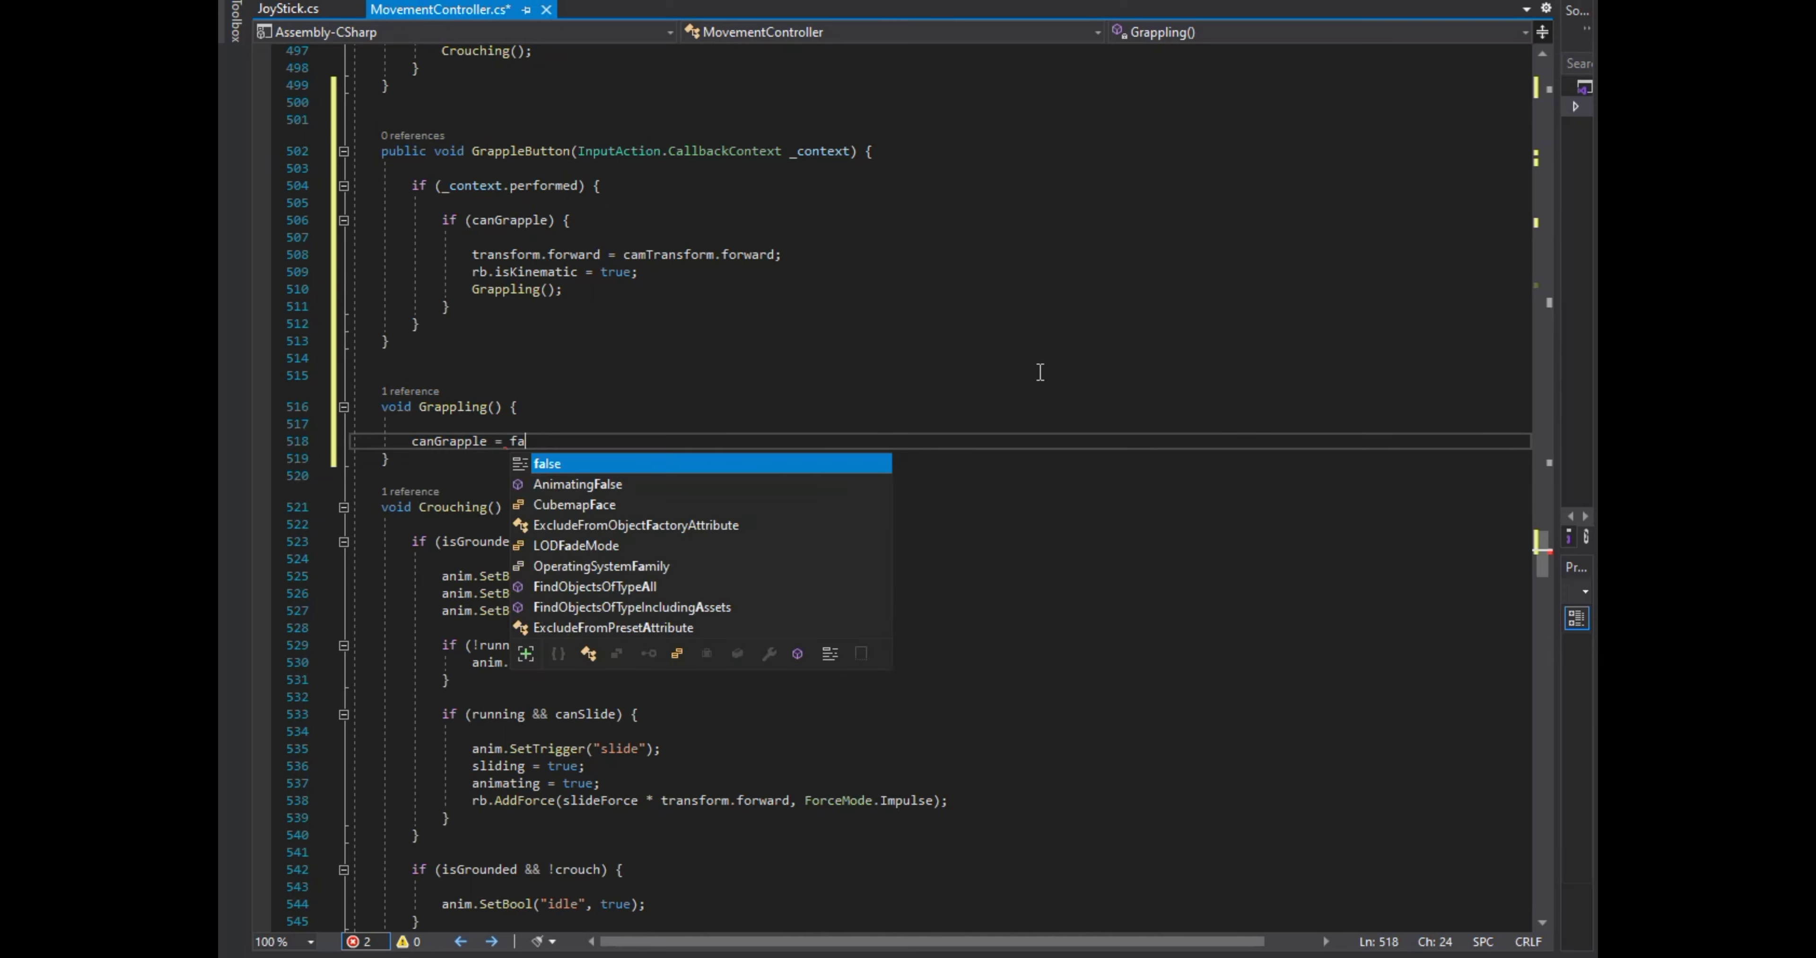
type("lse;")
key("Return")
type("GrappleStar")
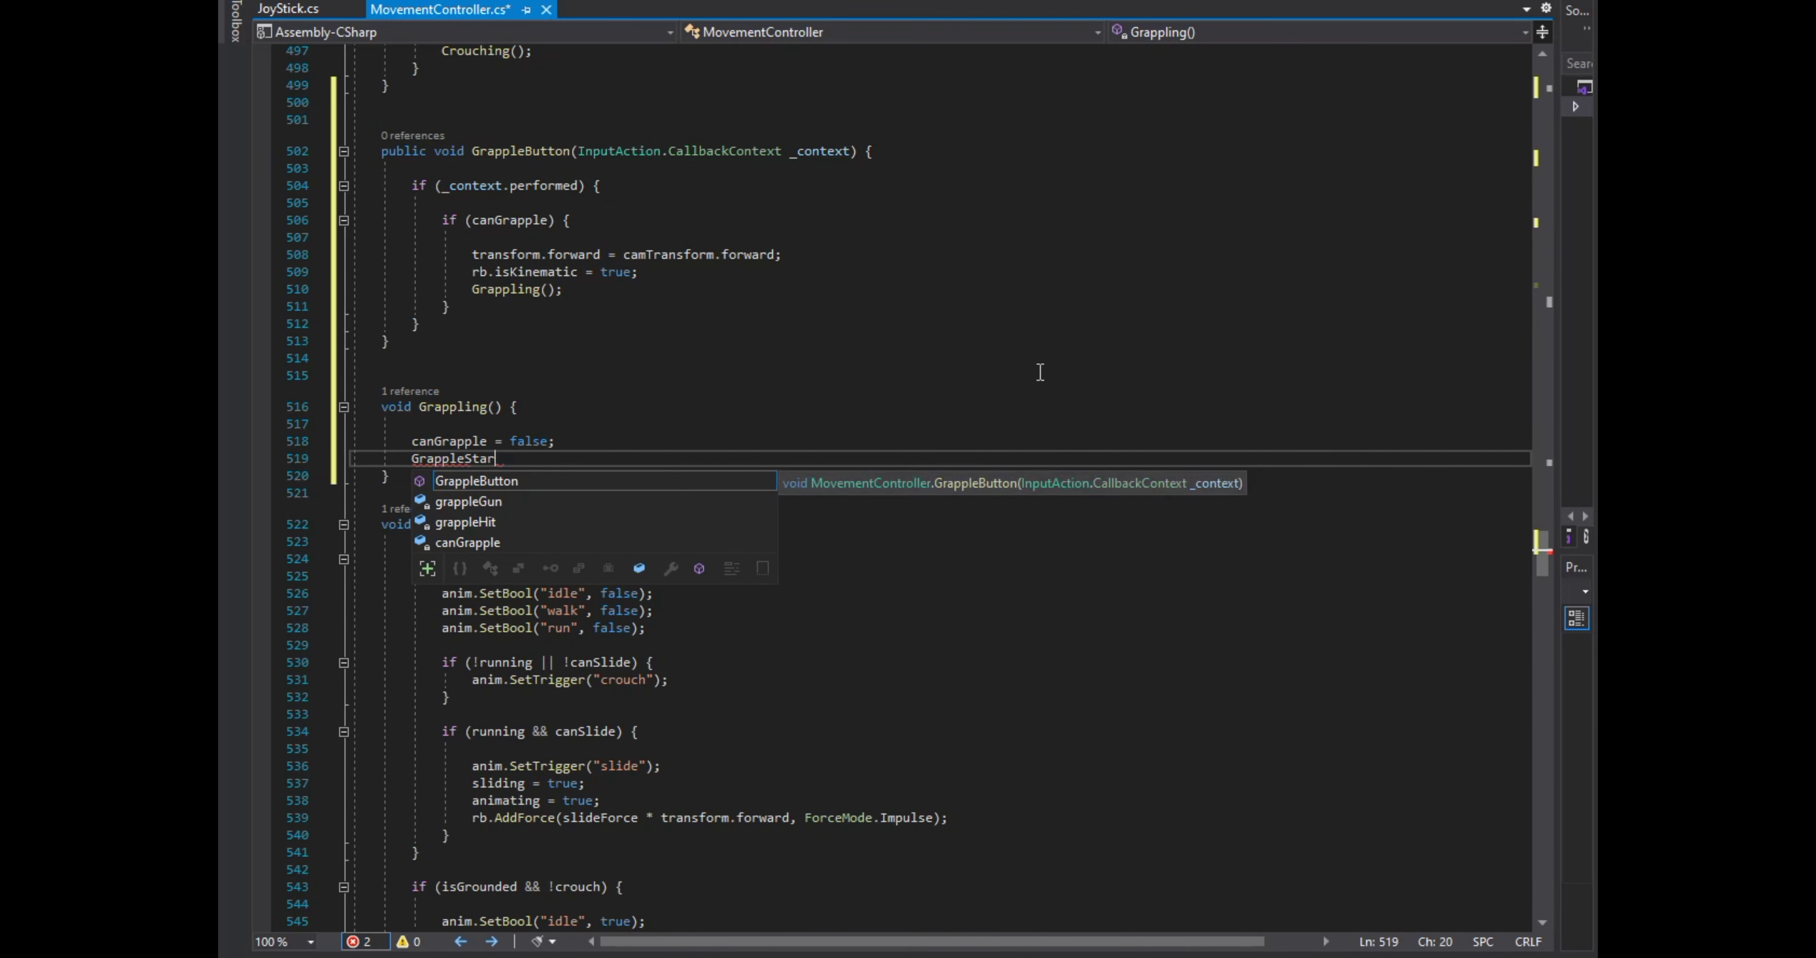
type("t();")
key("Down")
key("Return")
key("Return")
Start void GrappleStart() with lr.enabled = true, animating = true and movingPoint.position = grappleGun.position.
type("void ")
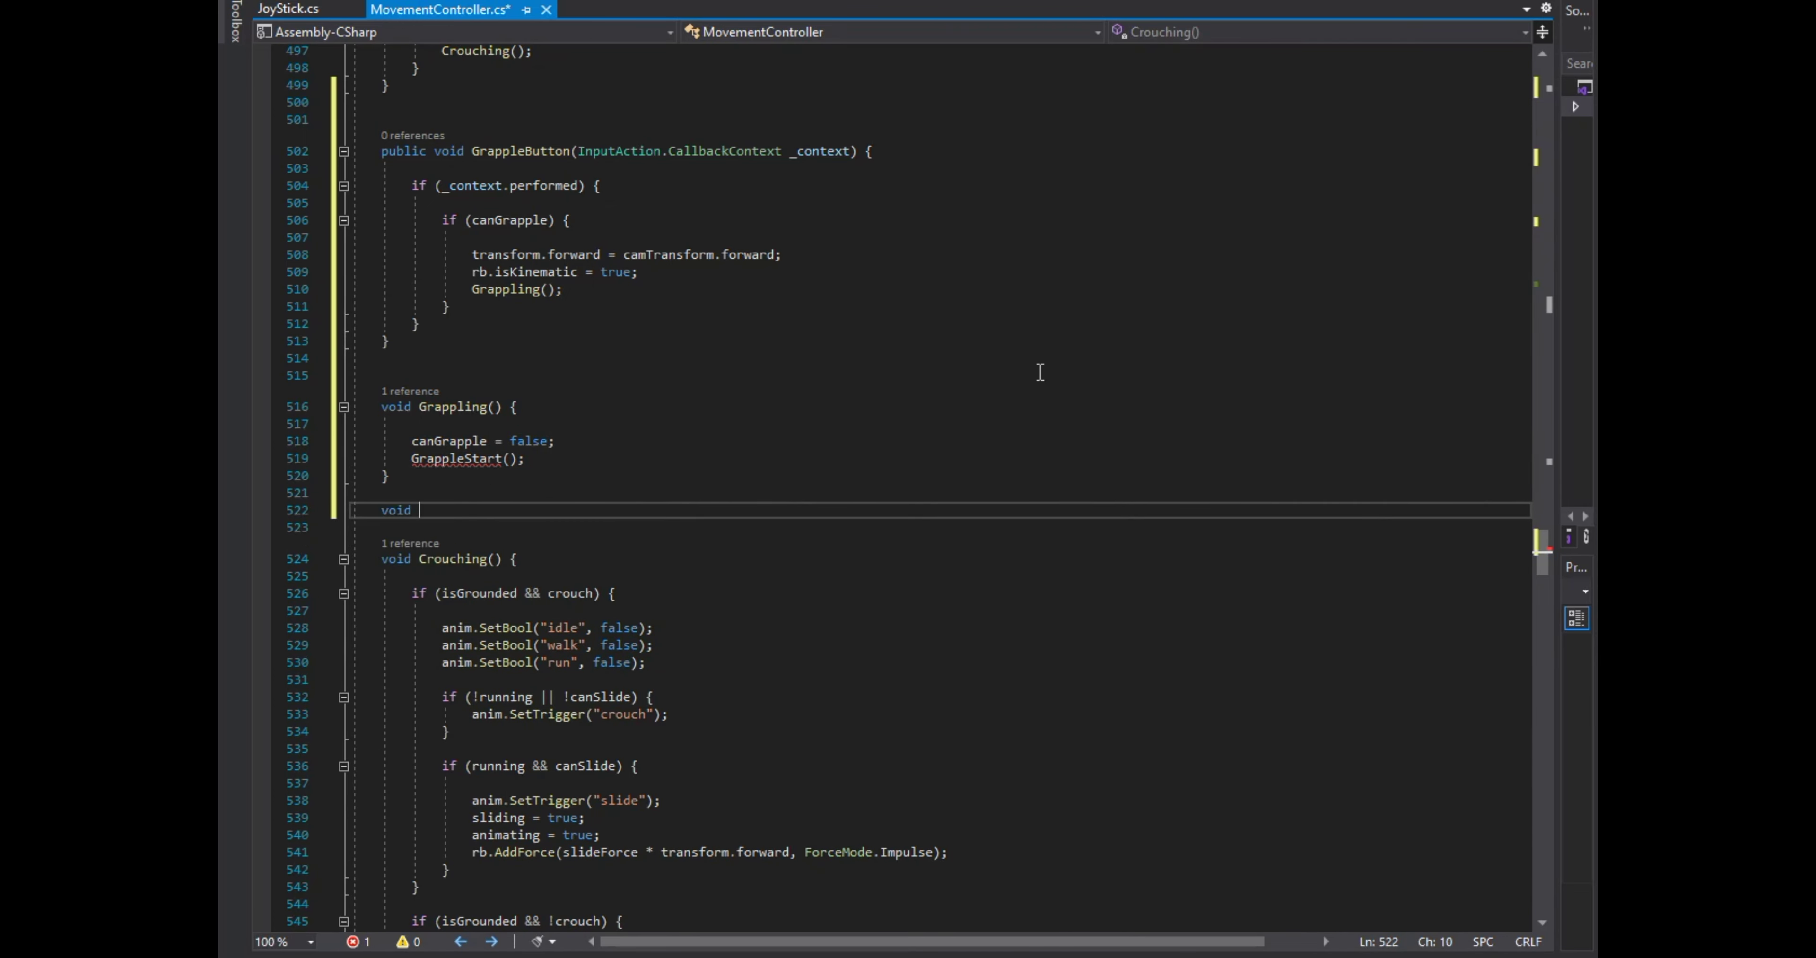
type("GrappleStart")
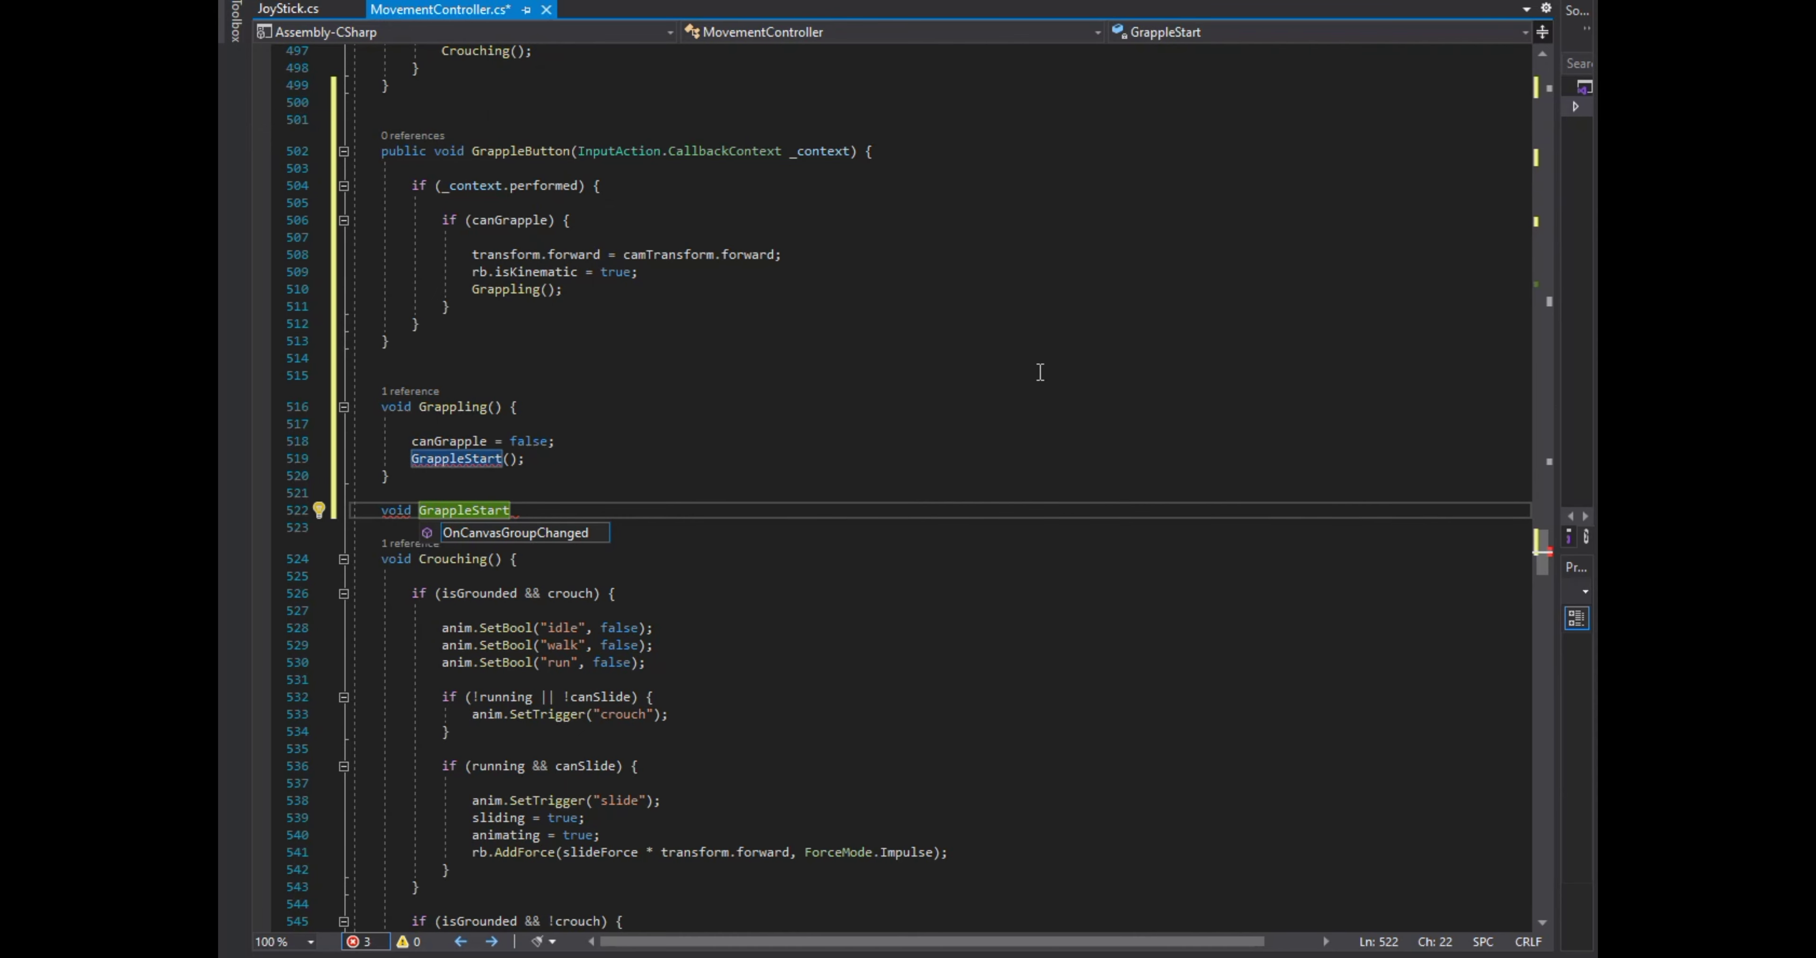
type("() {")
key("Return")
key("Return")
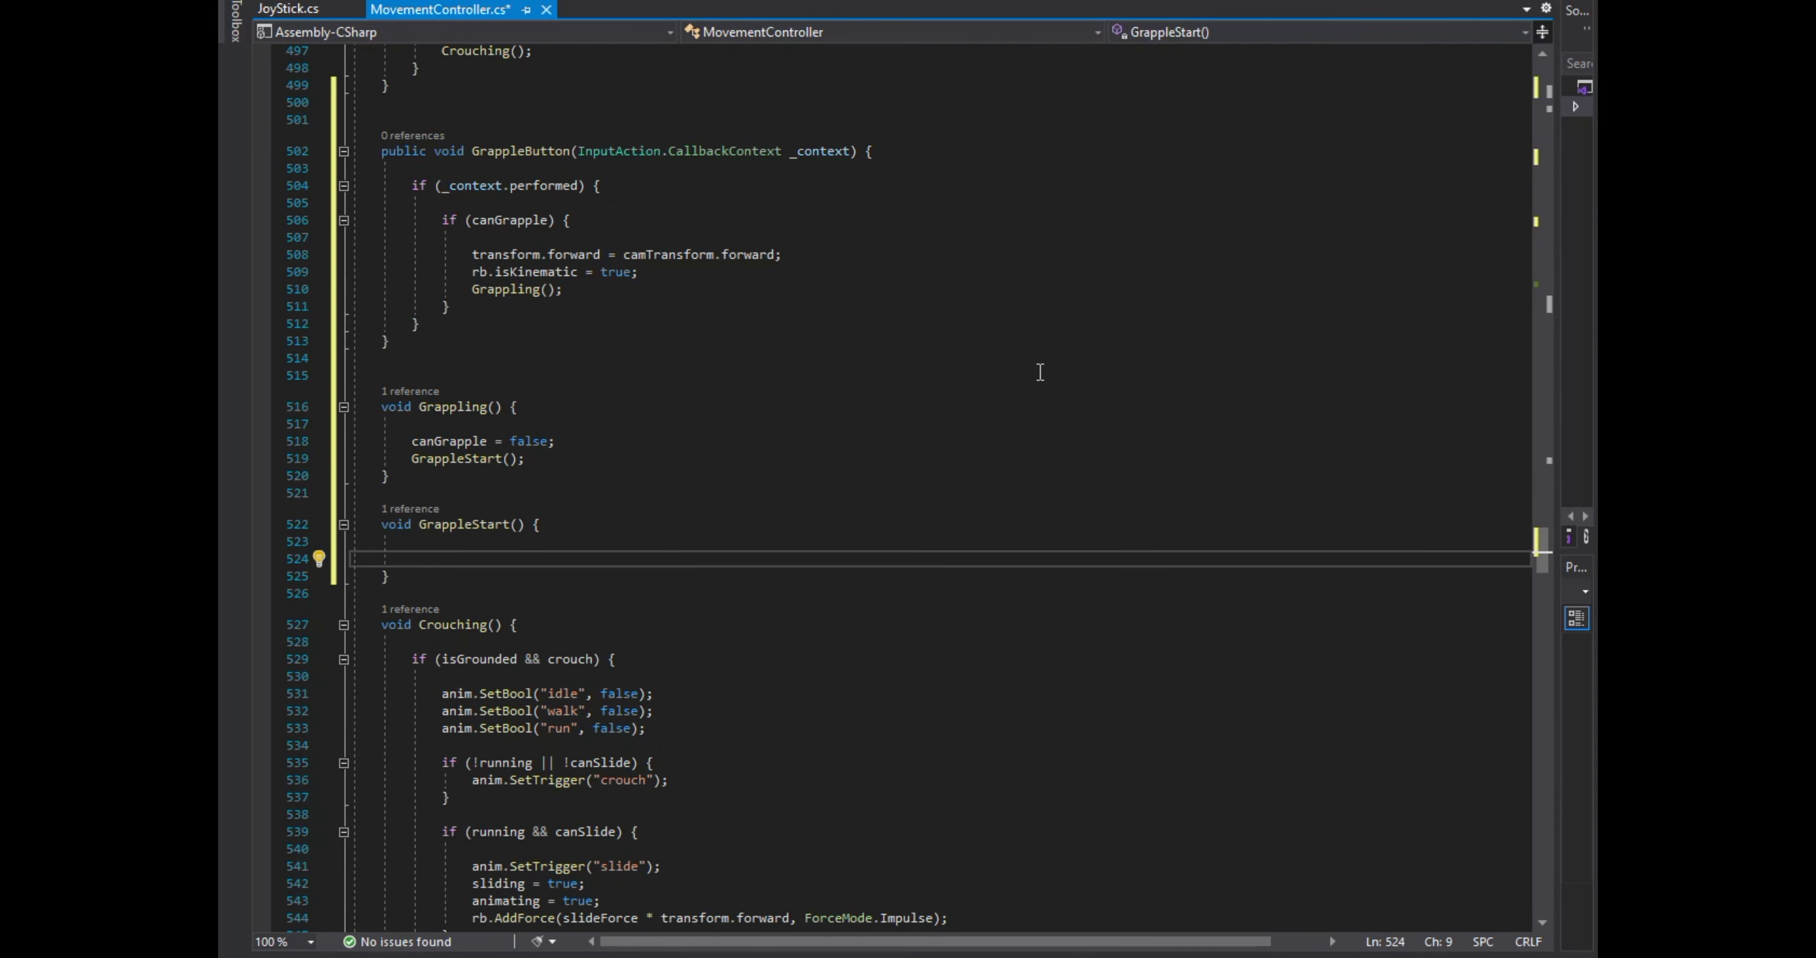
type("lr.enabled =")
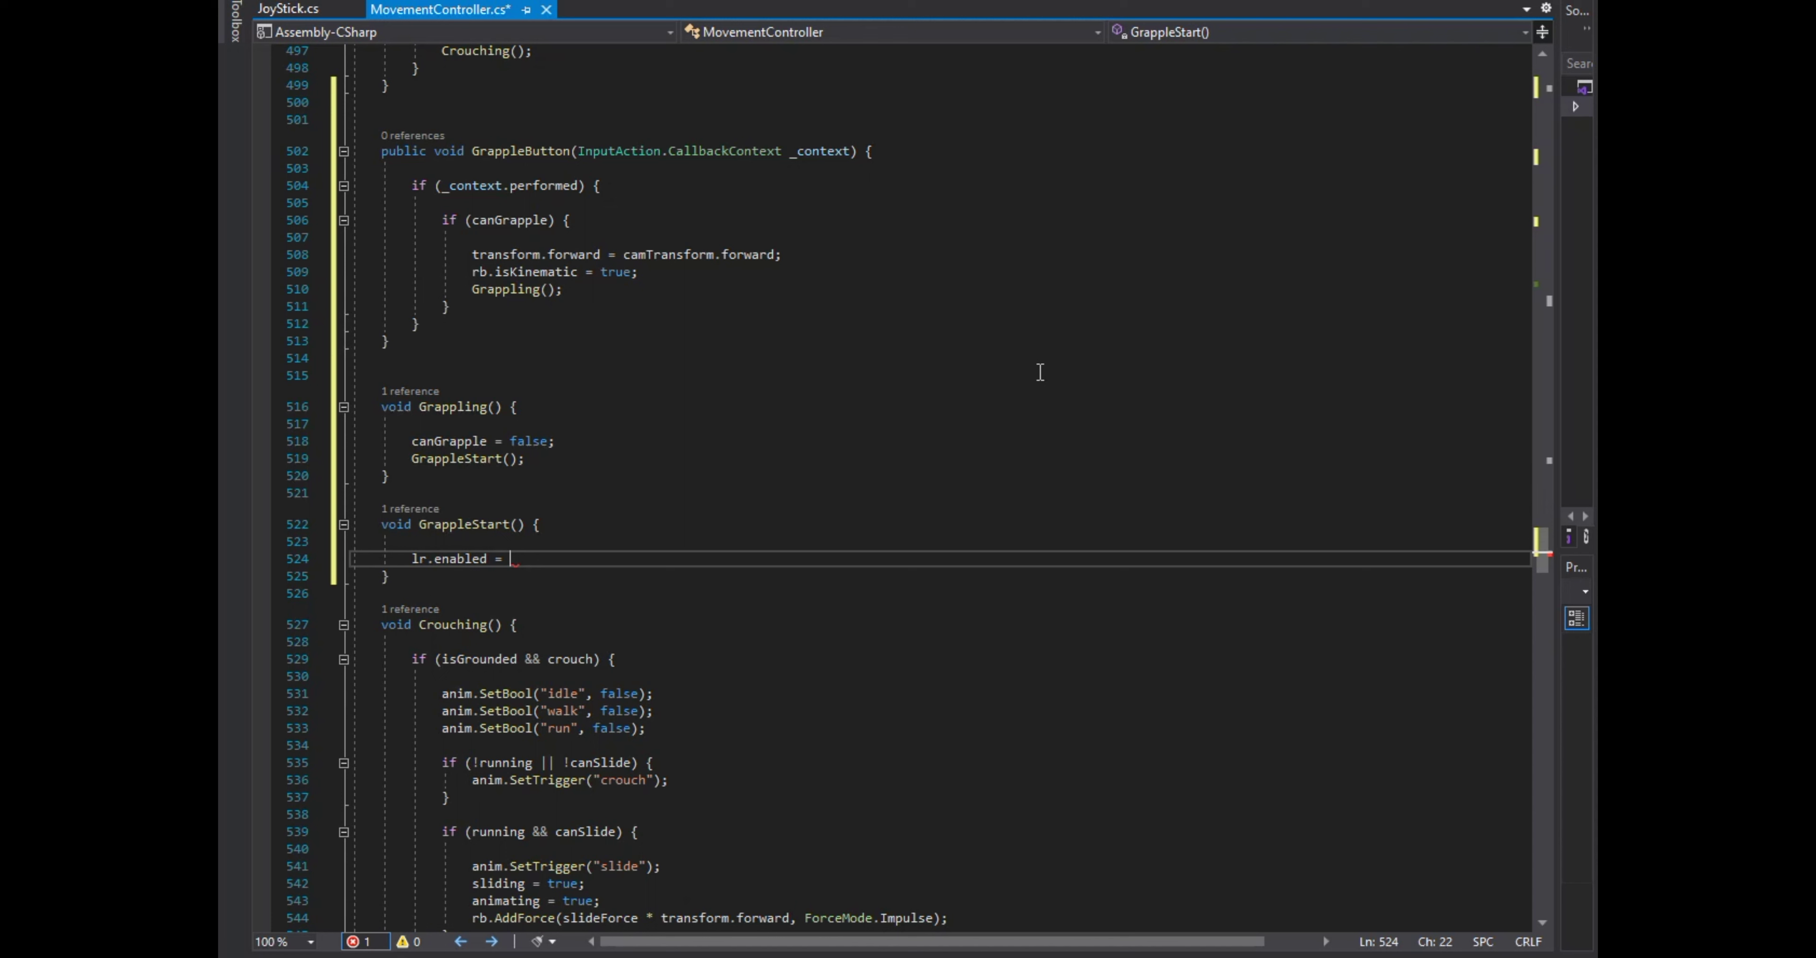
type("true;")
key("Return")
type("animating = true;")
key("Return")
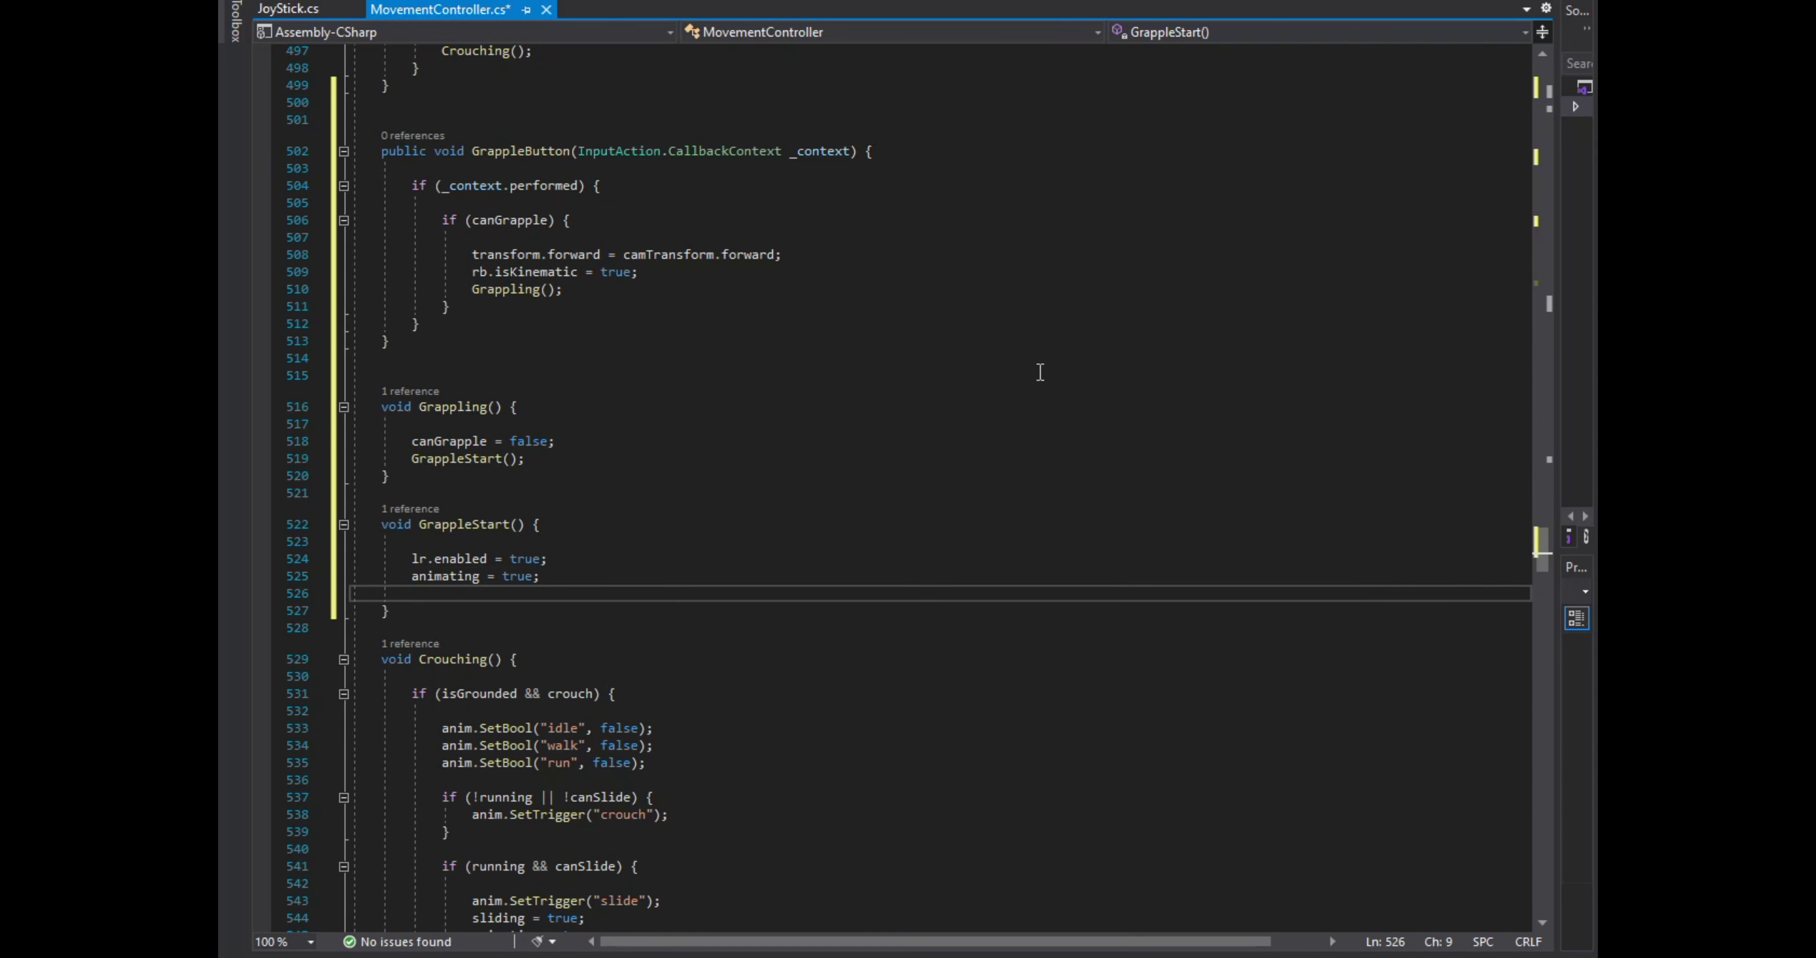
type("movingPoint.position = grappleGun.position;")
key("Return")
Add two lr.SetPosition calls using grappleGun.position and movingPoint.position.
type("lr.setpo")
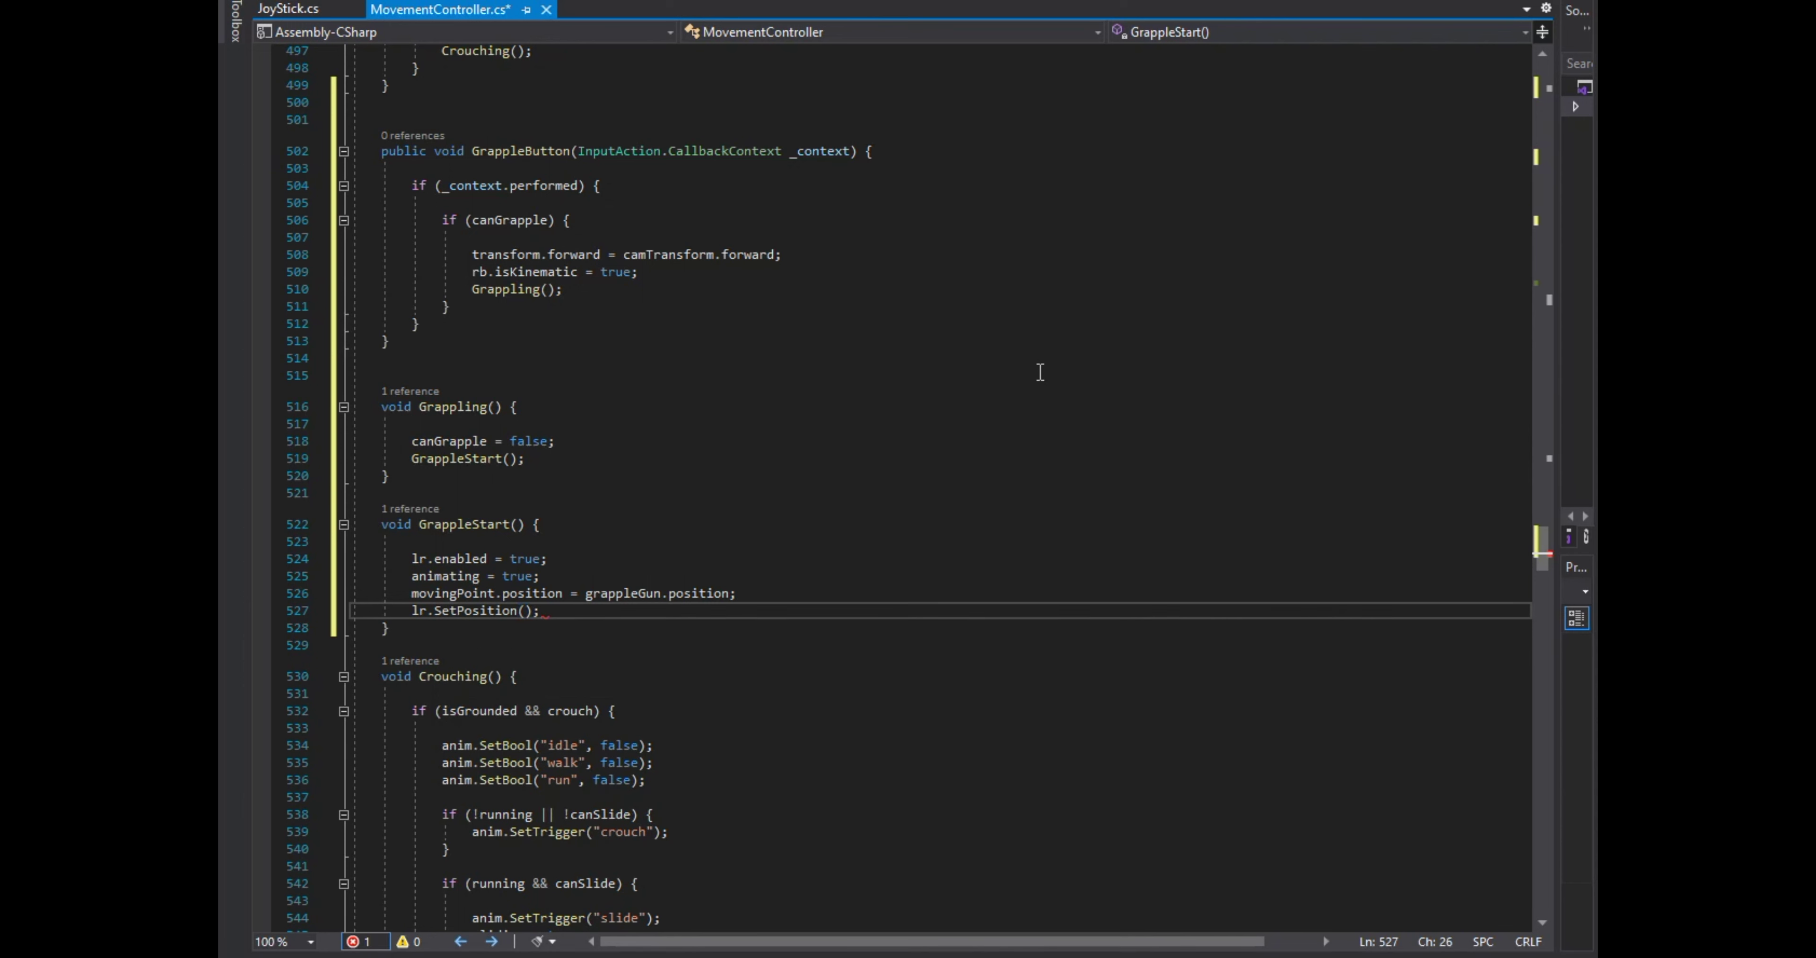
type(", gr.posi")
key("Tab")
key("End")
key("Return")
type("lr.setp")
key("Tab")
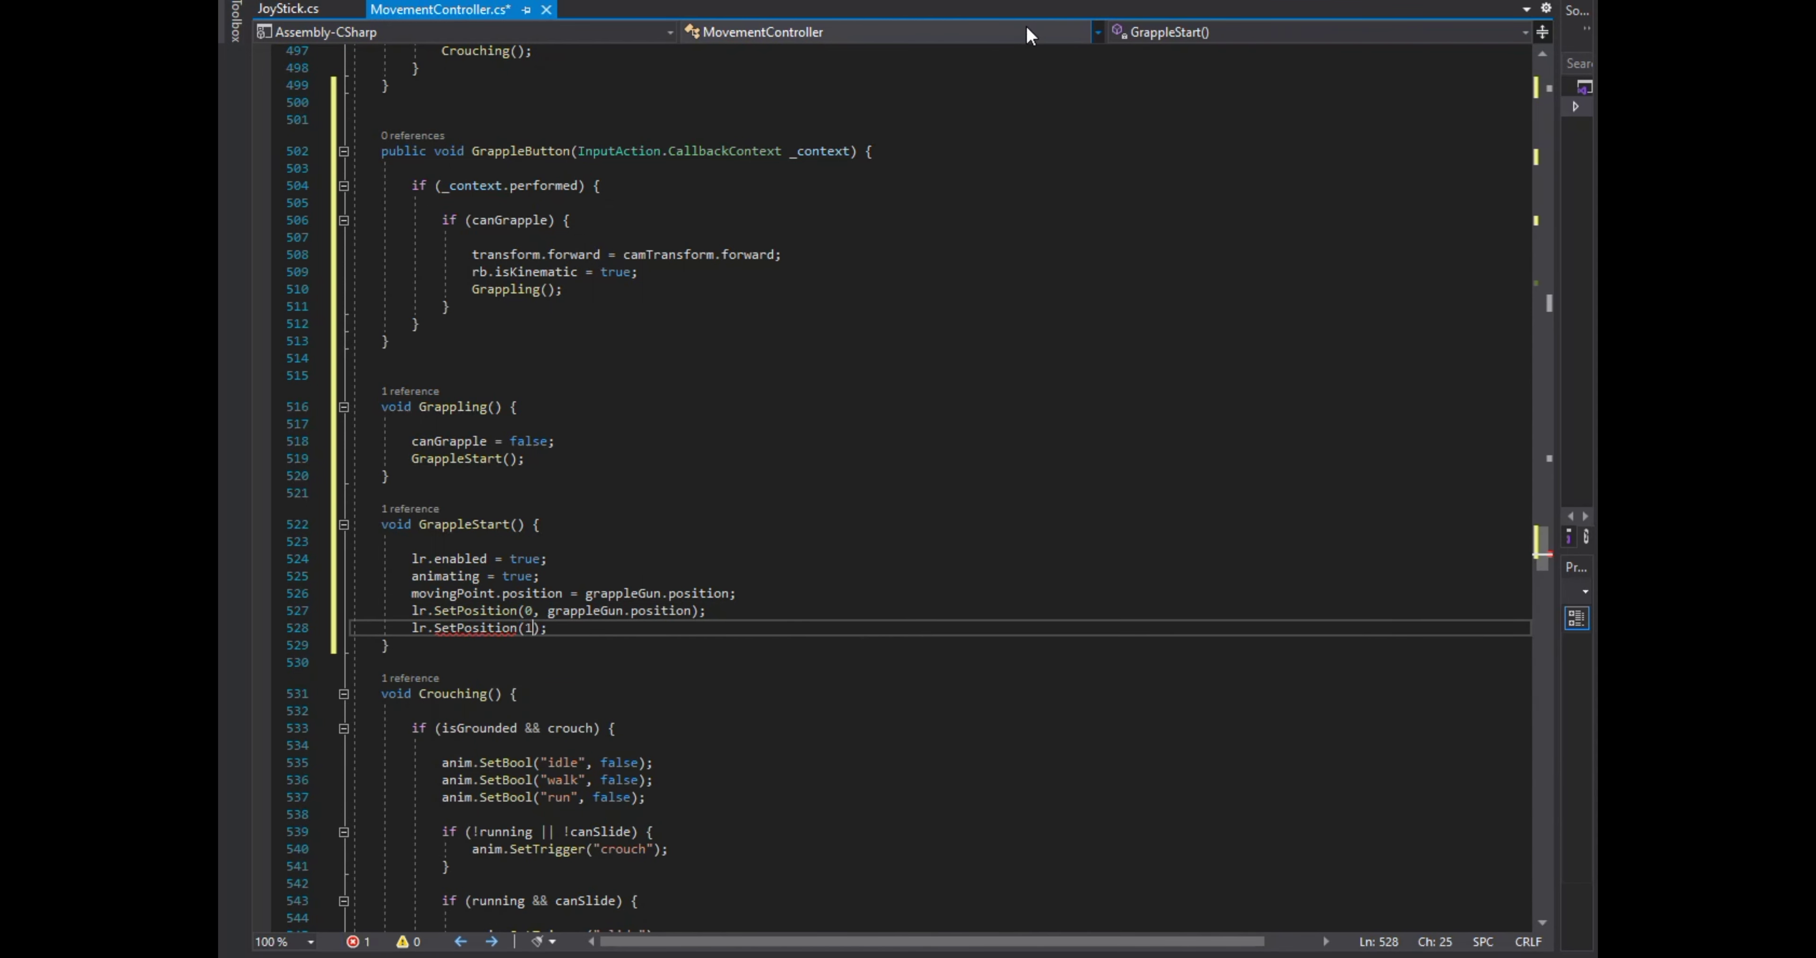
type(", g")
key("BackSpace")
type("mov.po")
key("Tab")
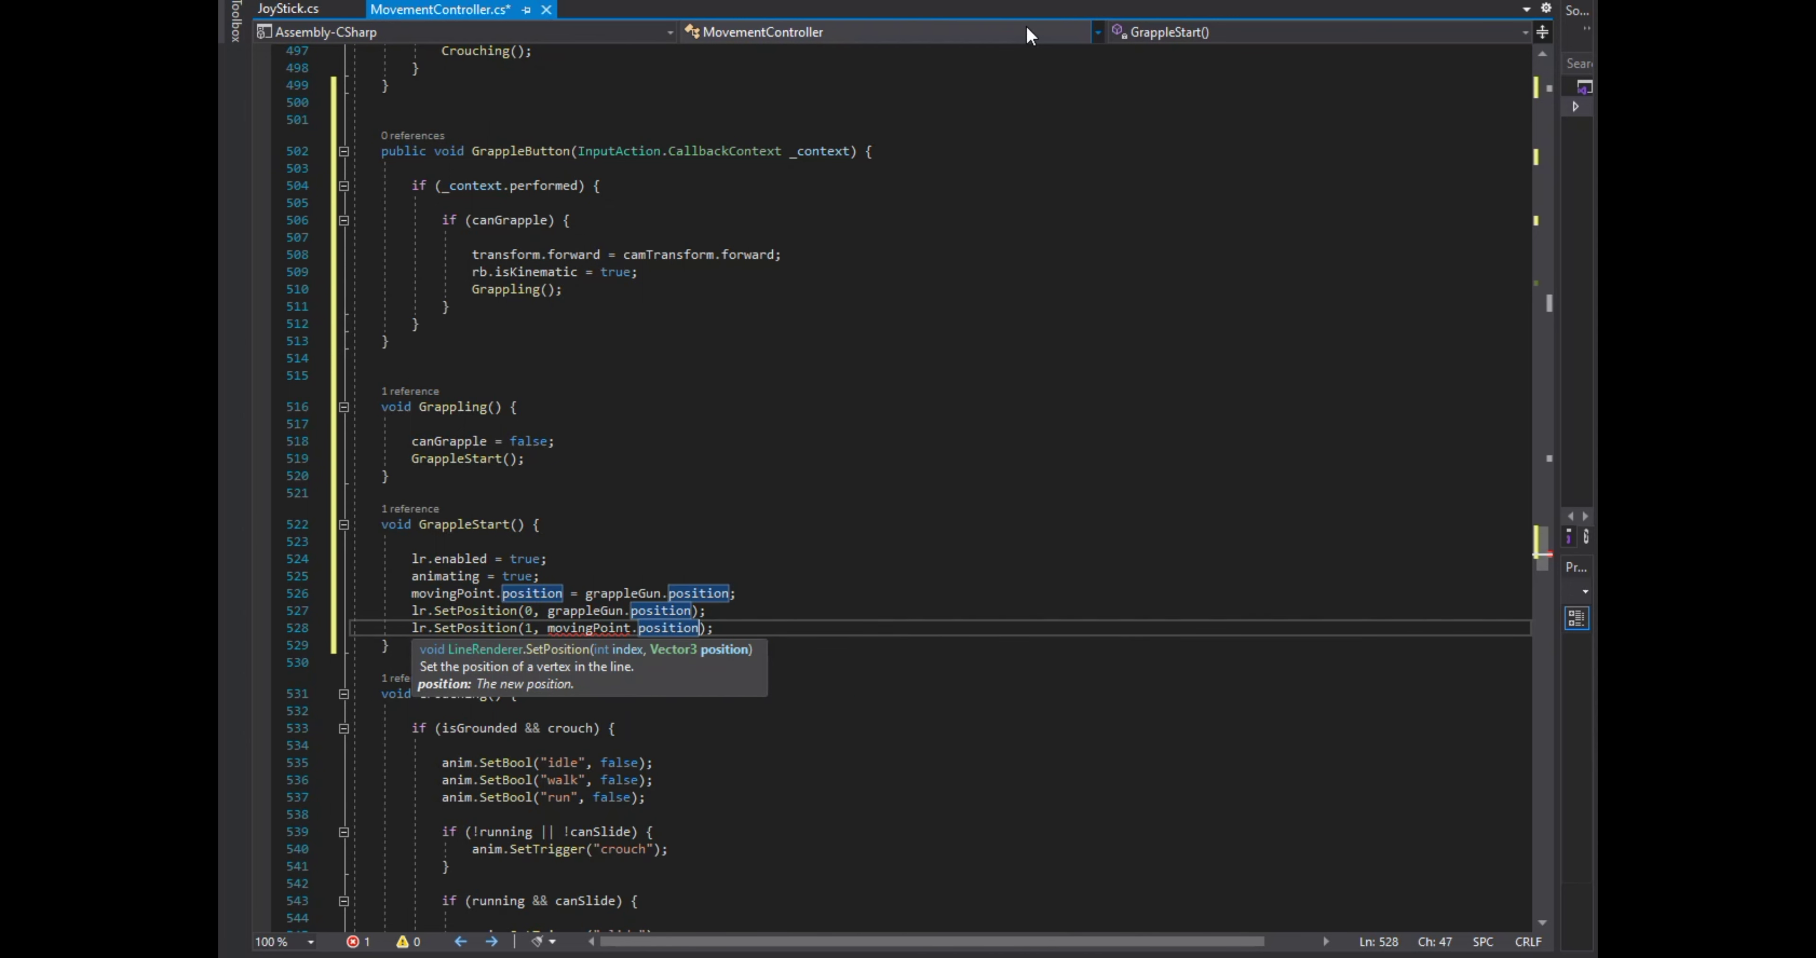
left_click(963, 403)
left_click(786, 609)
left_click(775, 620)
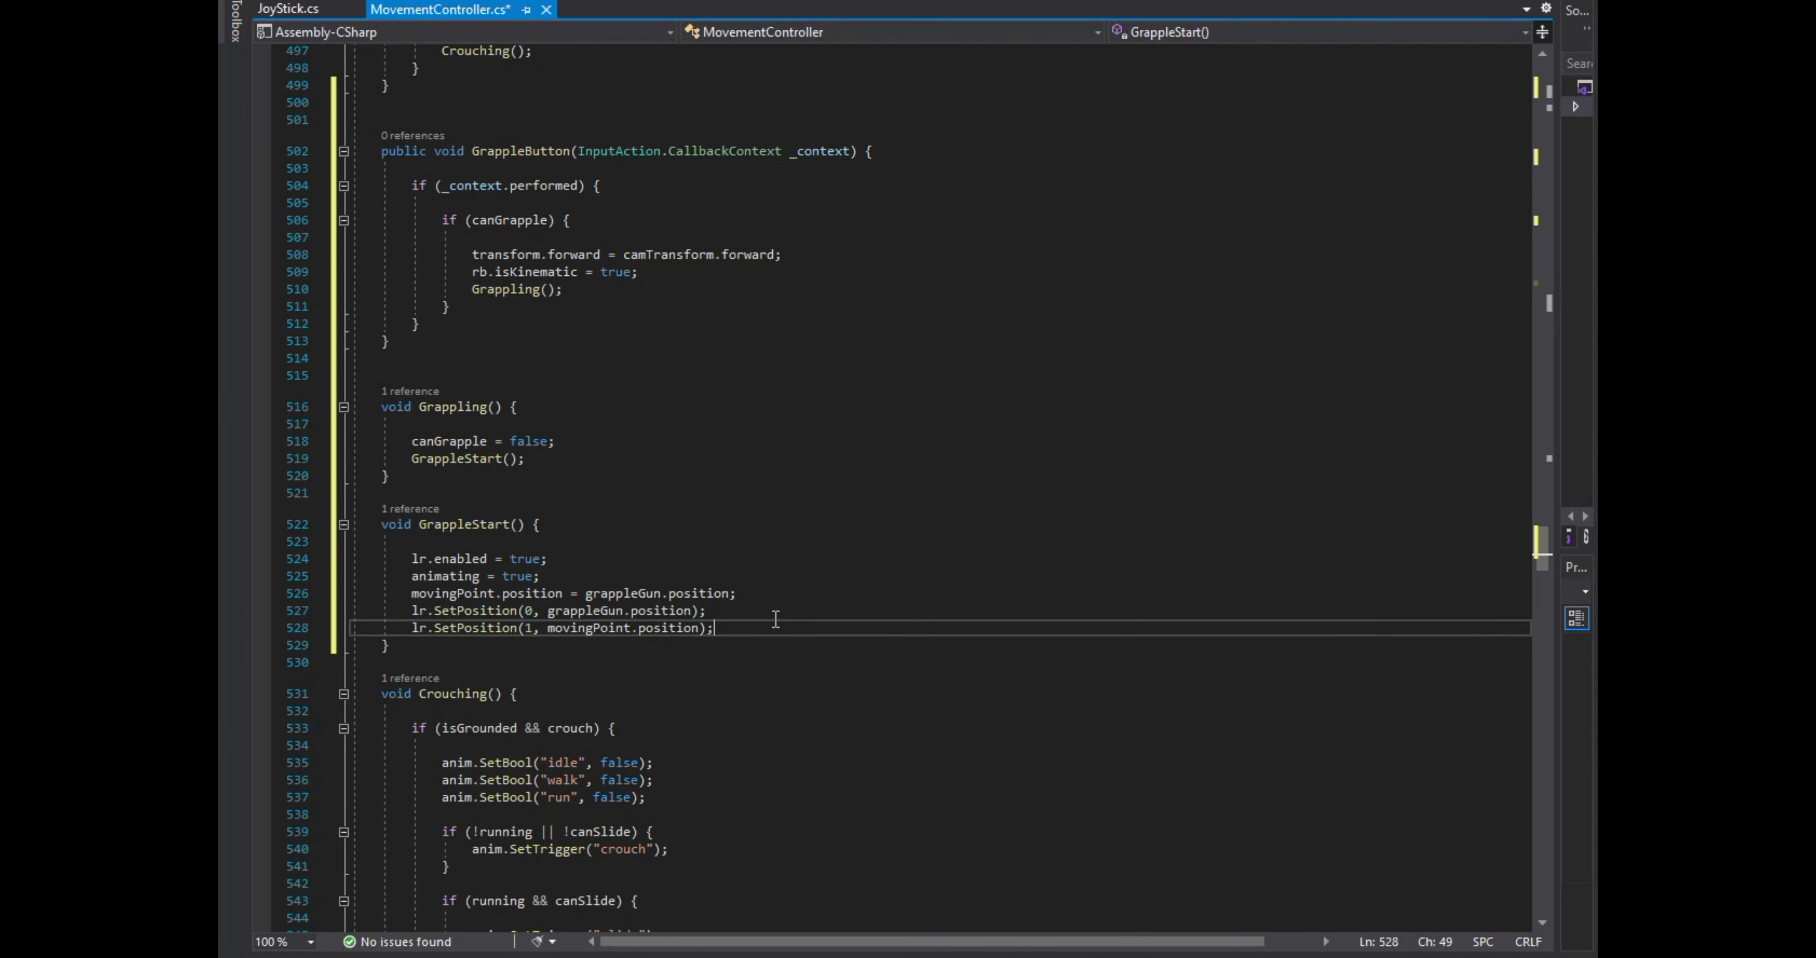
Set lr.startWidth and lr.endWidth to lineRendererSize.
key("Return")
type("lr")
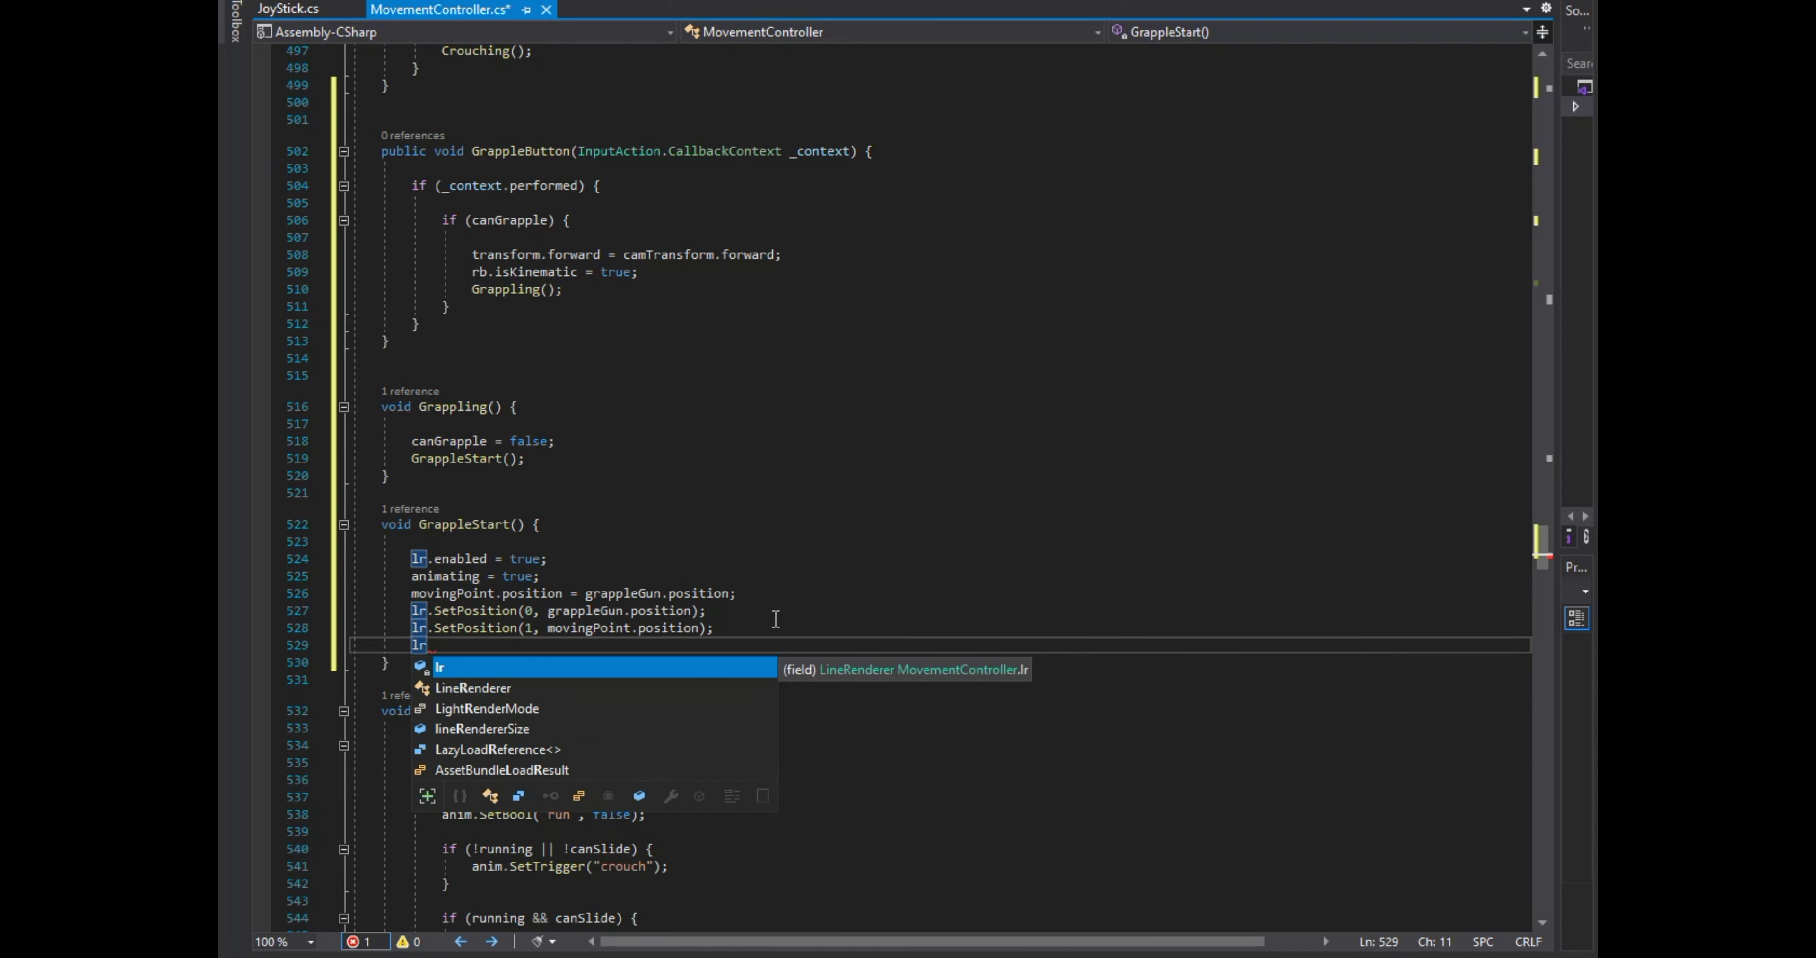
type(".setst")
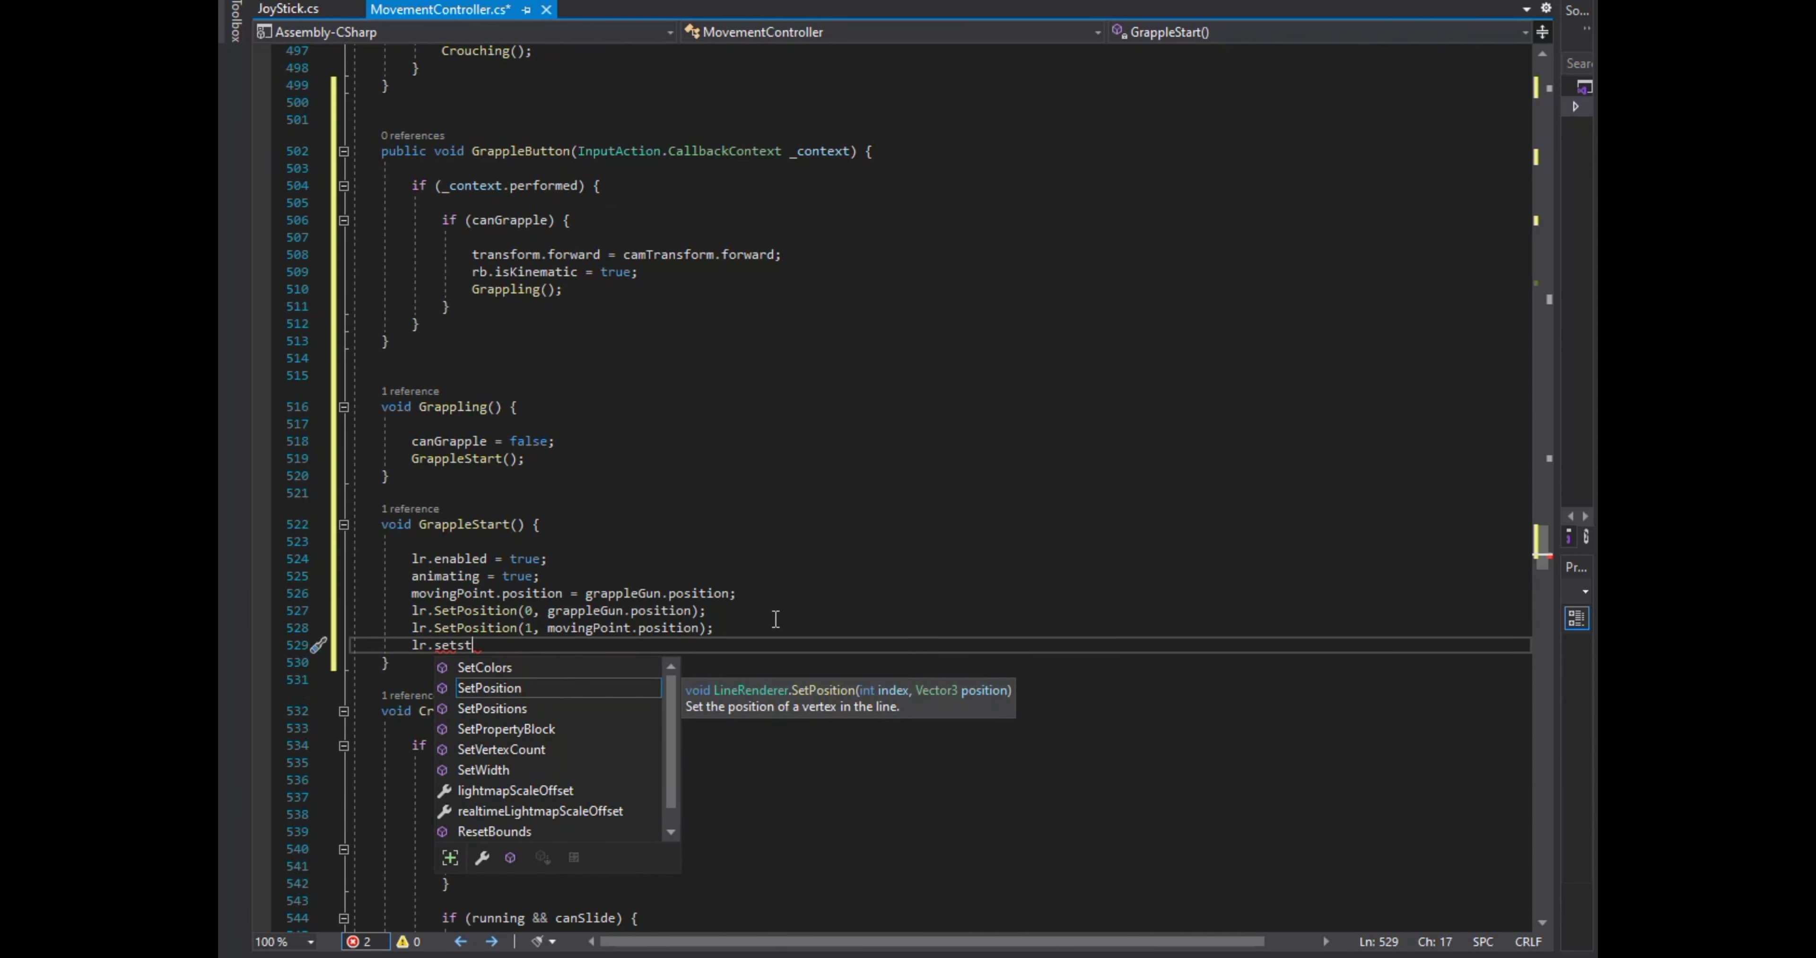
key("Down")
key("Down")
key("Down")
type("start")
key("Tab")
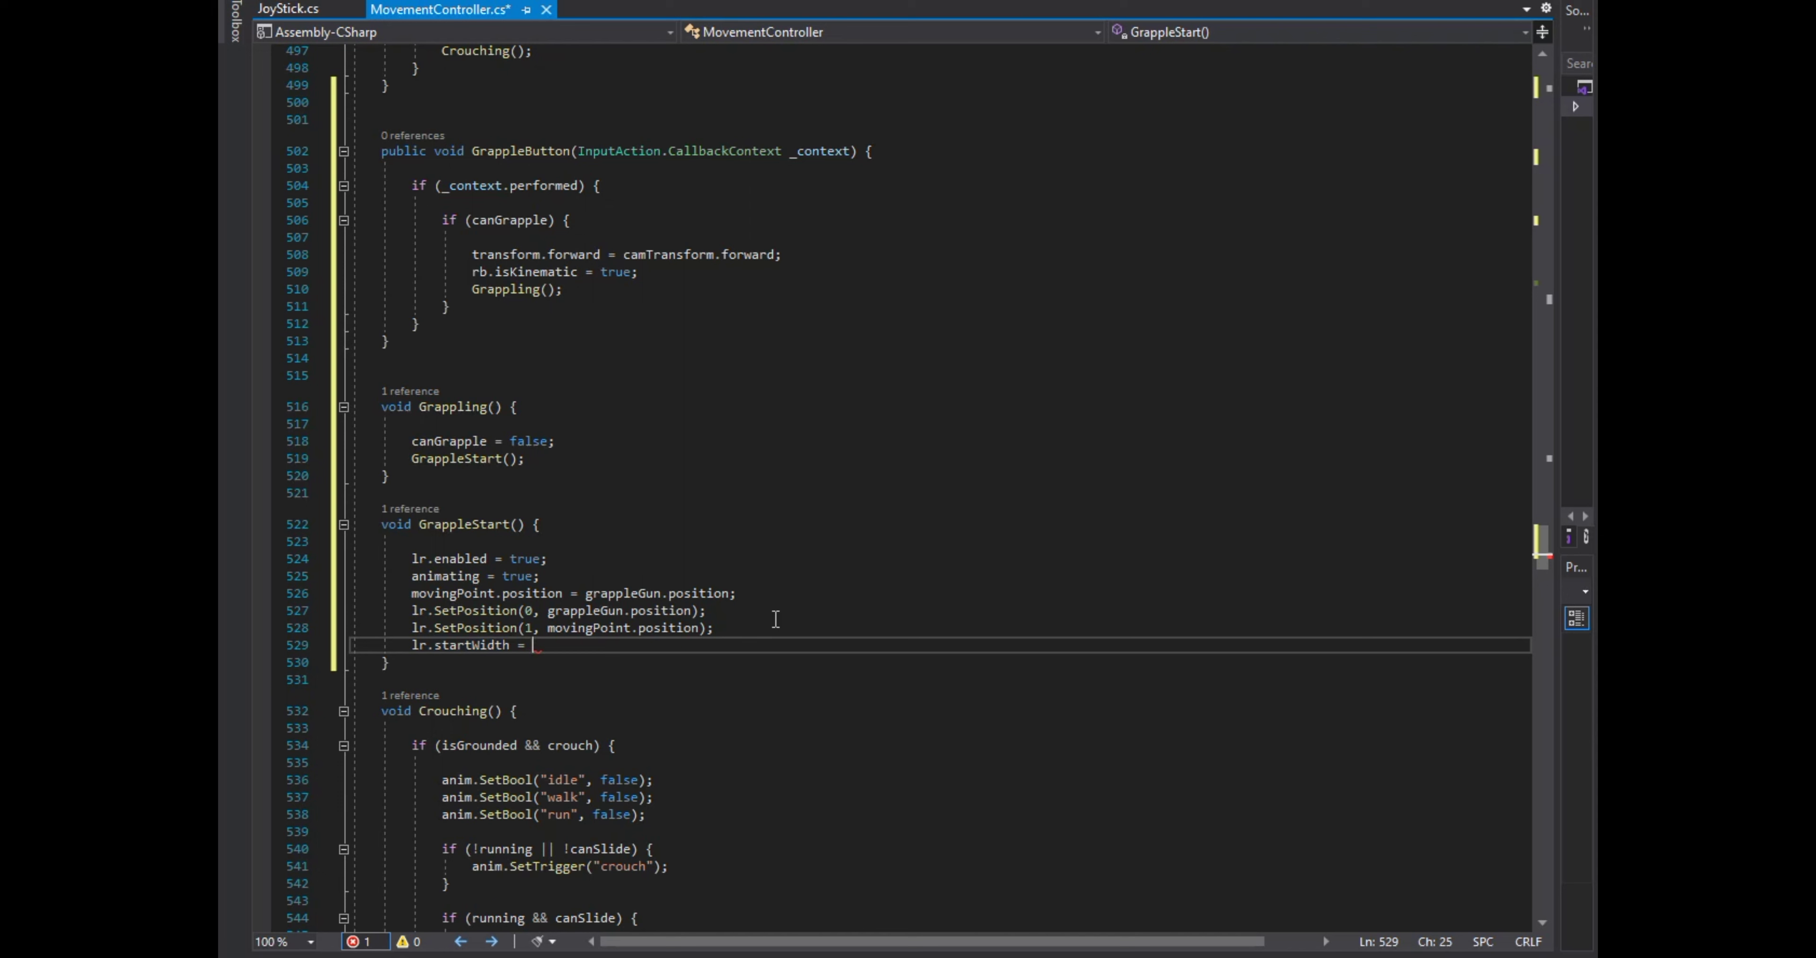
type("liner")
key("Tab")
type(";")
key("ctrl+d")
key("Left")
key("Left")
key("Left")
key("shift+Left")
key("shift+Left")
type("endW")
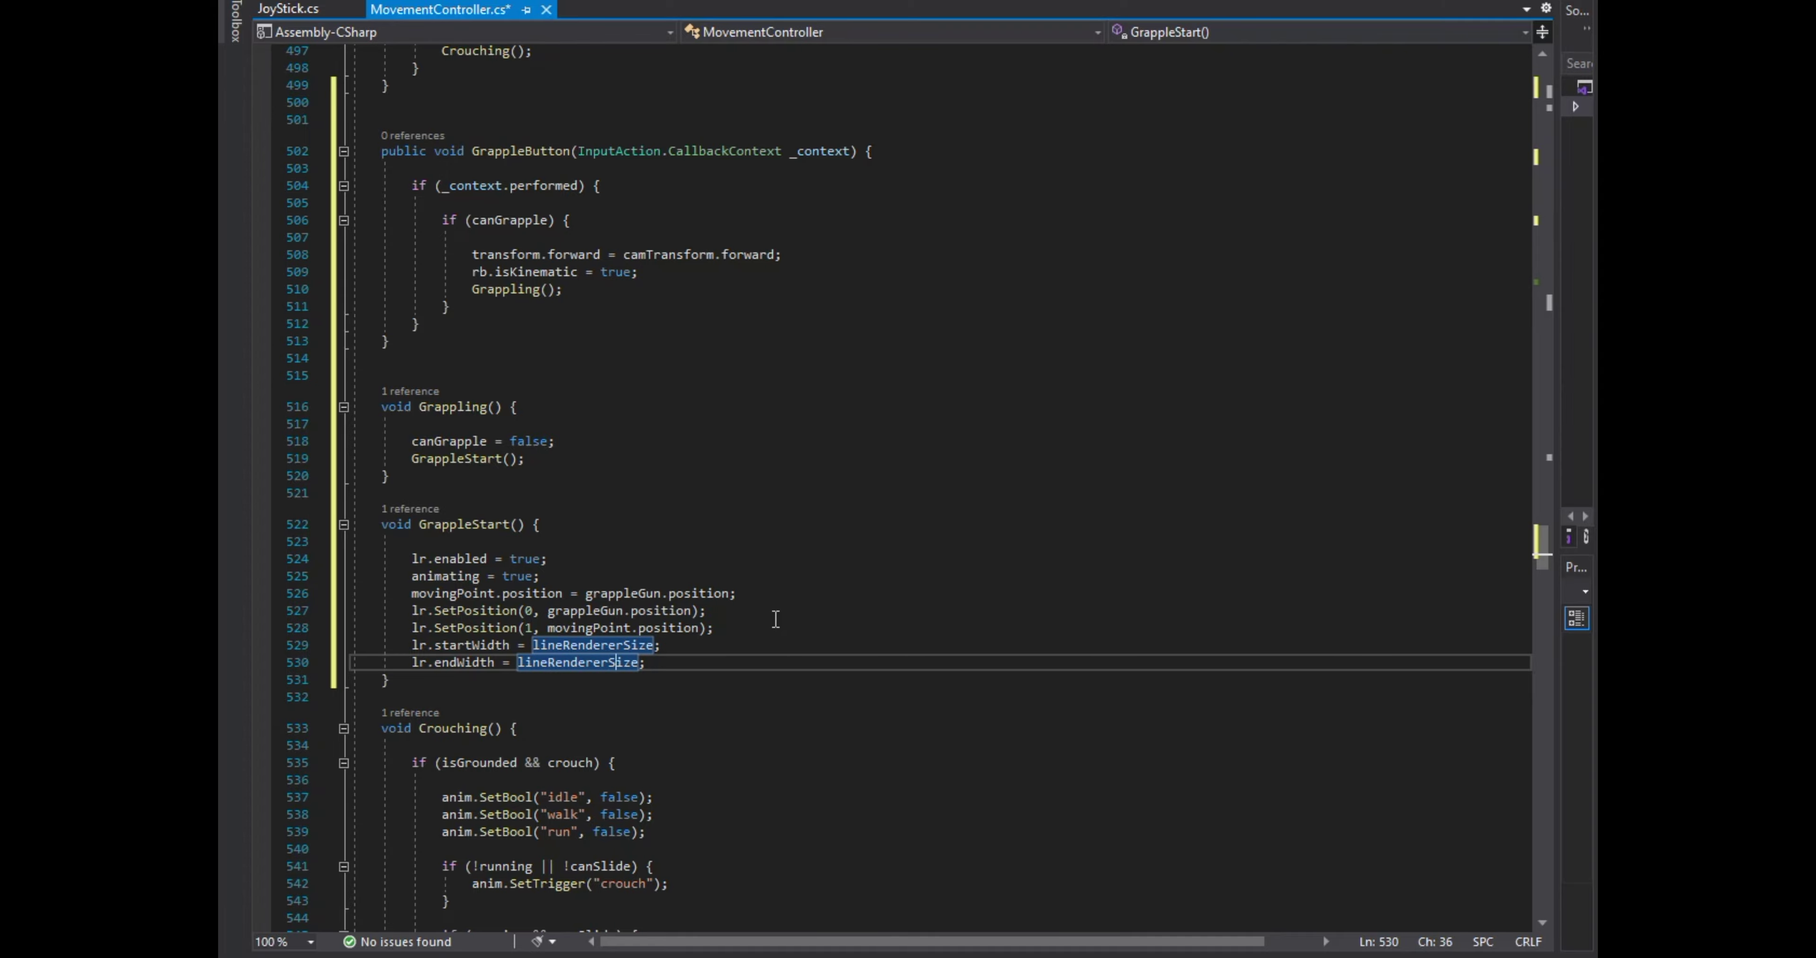
Scroll back up to Update and place the cursor after the RayCasting() call.
scroll(1332, 226, "up", 16)
scroll(1313, 251, "up", 16)
scroll(1283, 282, "up", 16)
scroll(1237, 316, "up", 16)
scroll(1014, 437, "up", 20)
scroll(993, 442, "up", 20)
scroll(971, 448, "up", 20)
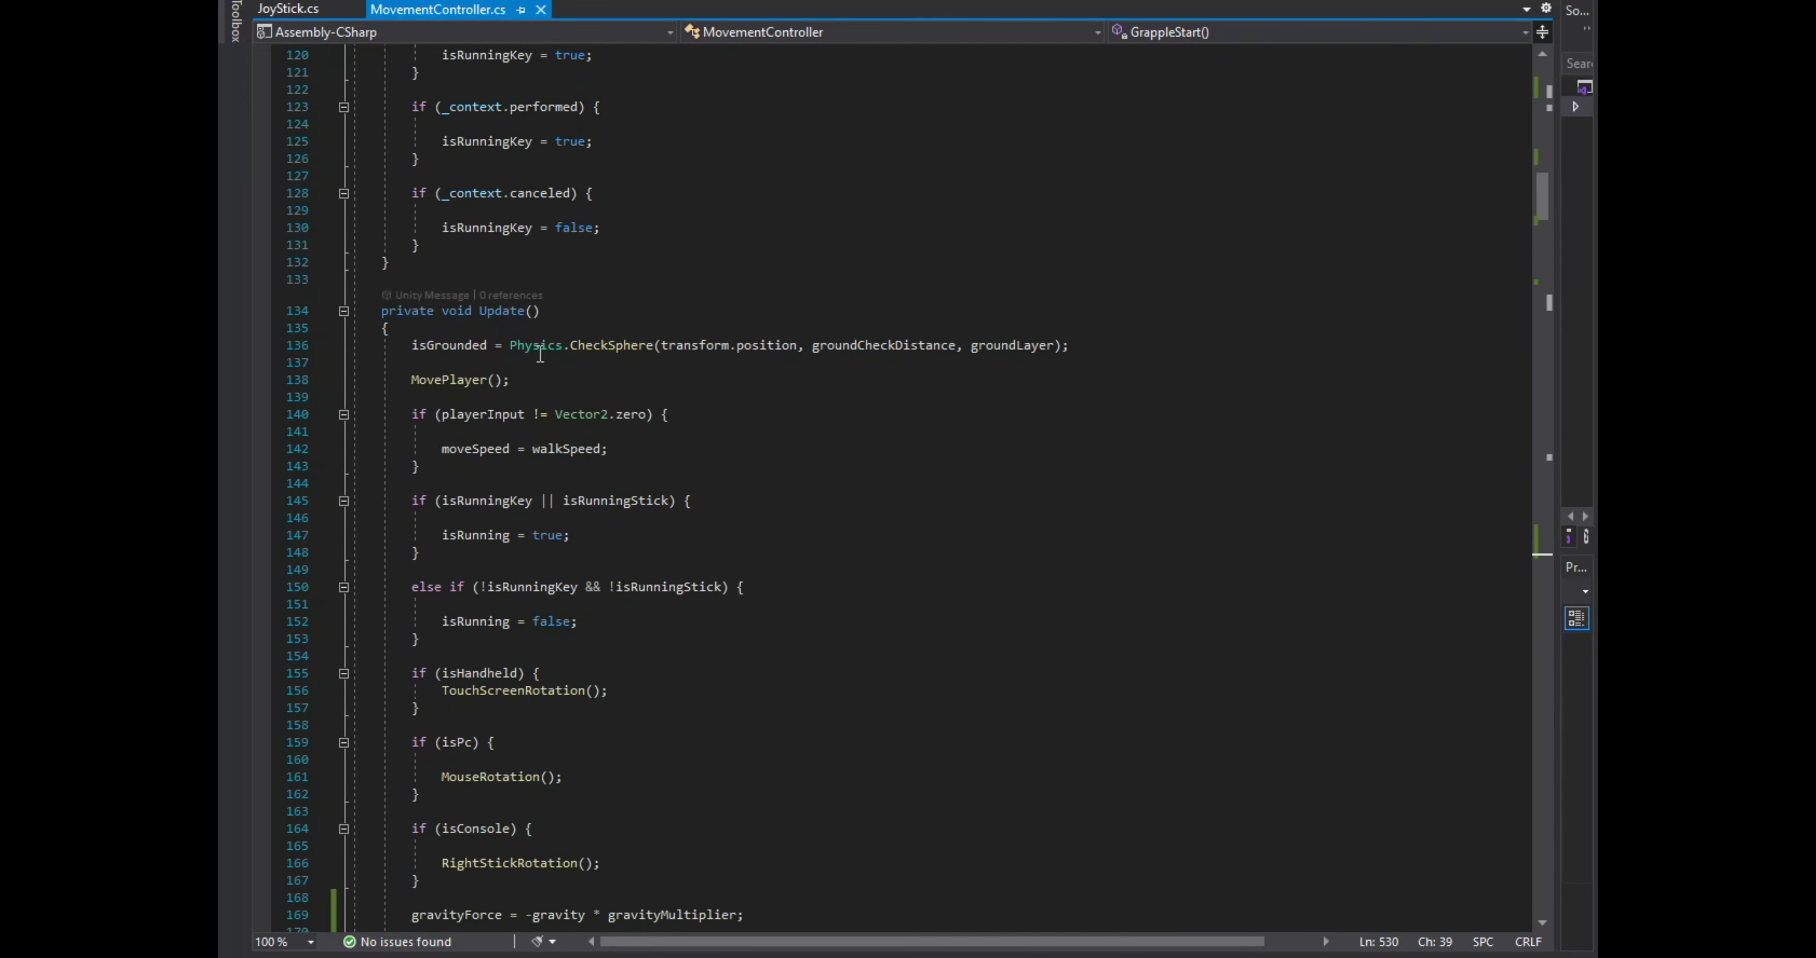
scroll(506, 310, "down", 15)
scroll(525, 457, "down", 15)
scroll(544, 603, "down", 1)
left_click(543, 603)
Call GrappleHitCheck() after RayCasting() in Update and declare an empty void GrappleHitCheck() method.
key("Return")
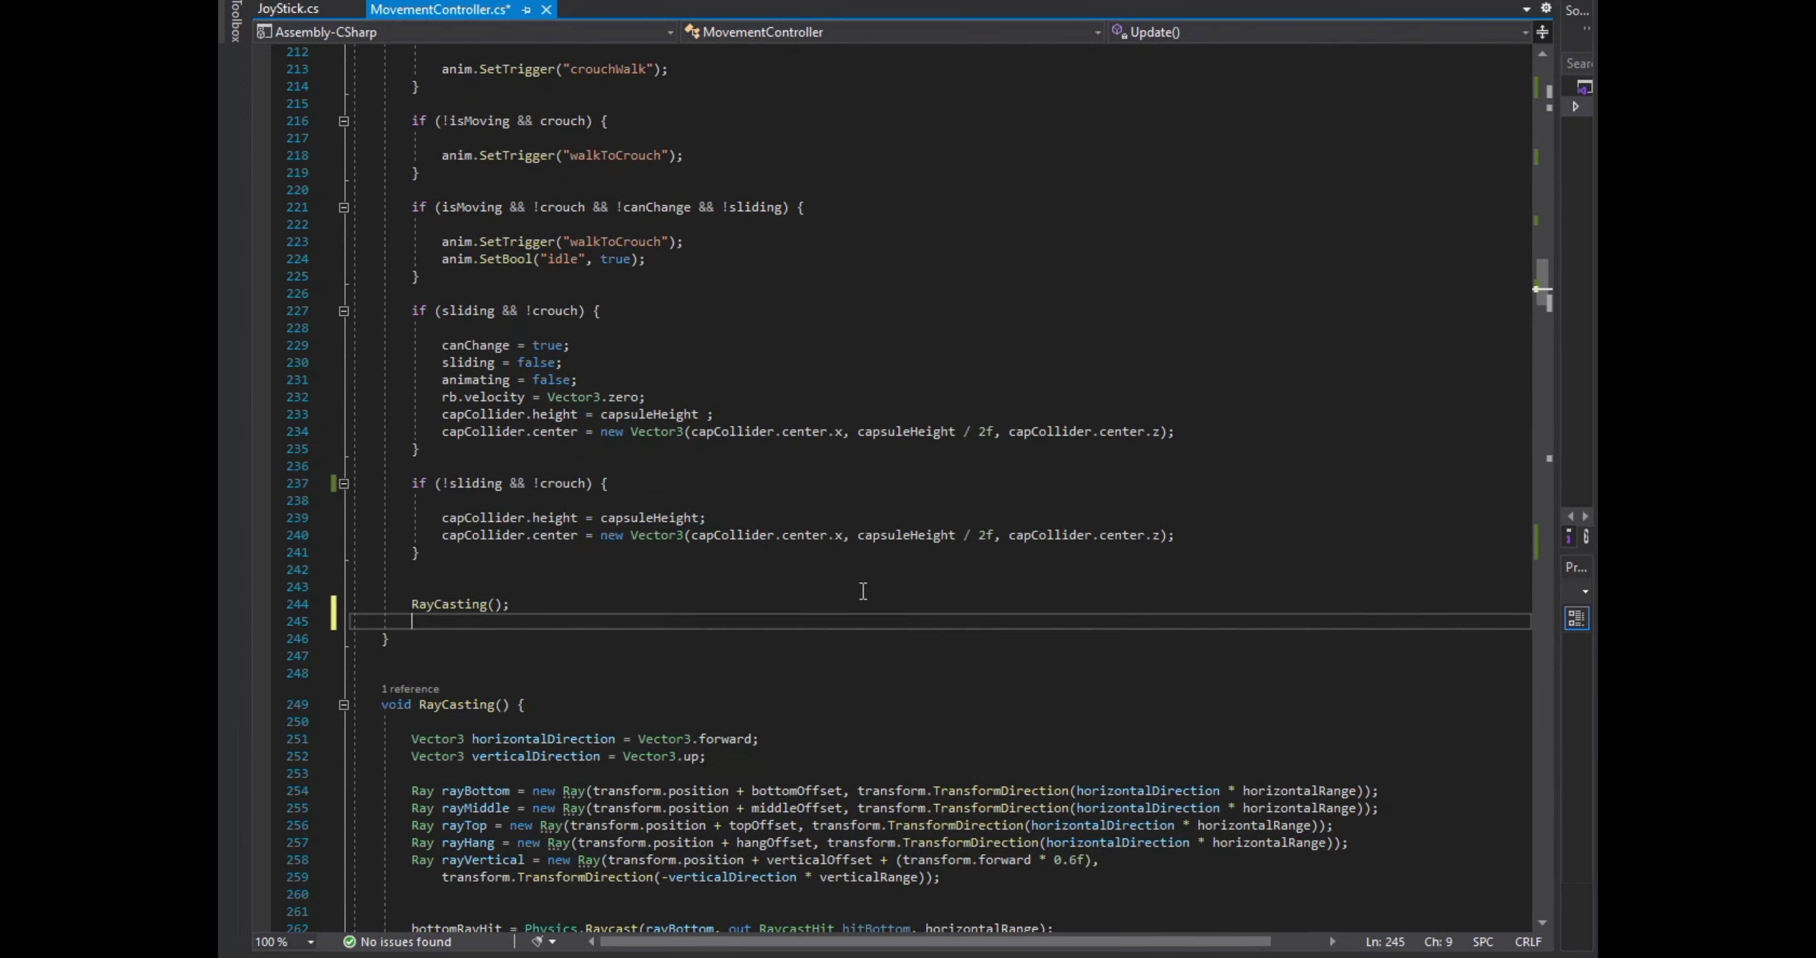
type("GrappleHitCheck();")
key("Down")
key("Return")
key("Return")
key("Return")
type("void GrappleHitCheck")
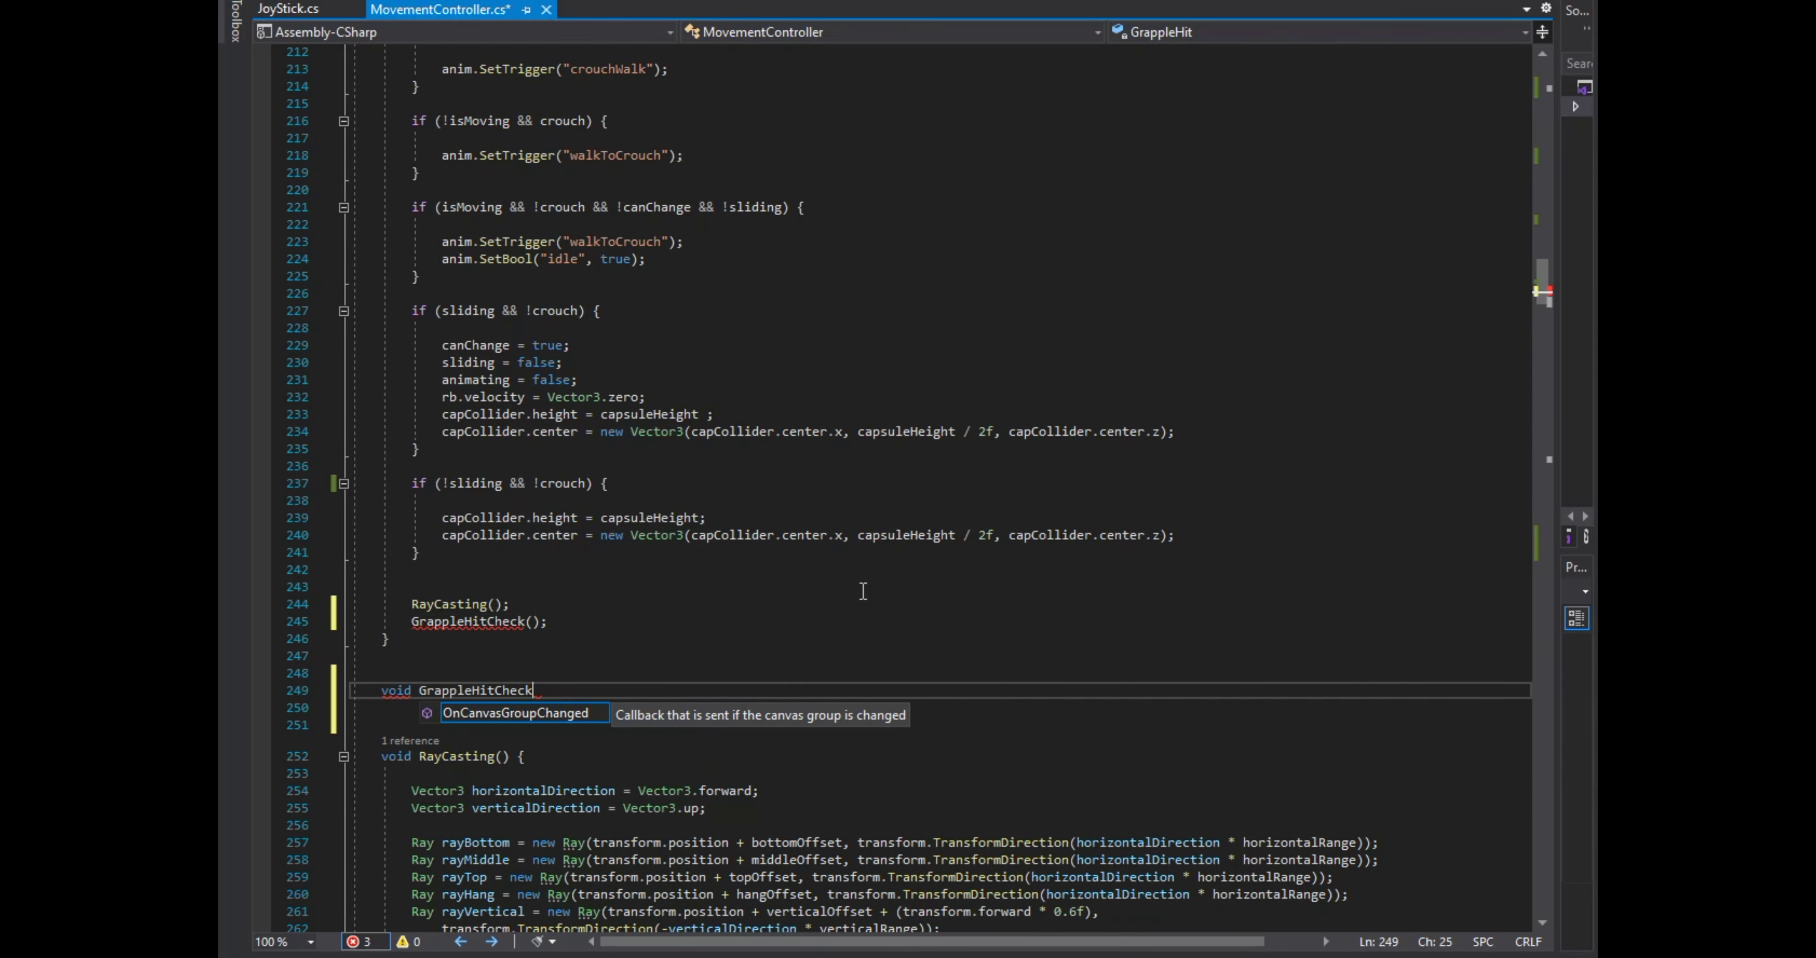
type("() {")
key("Return")
key("Return")
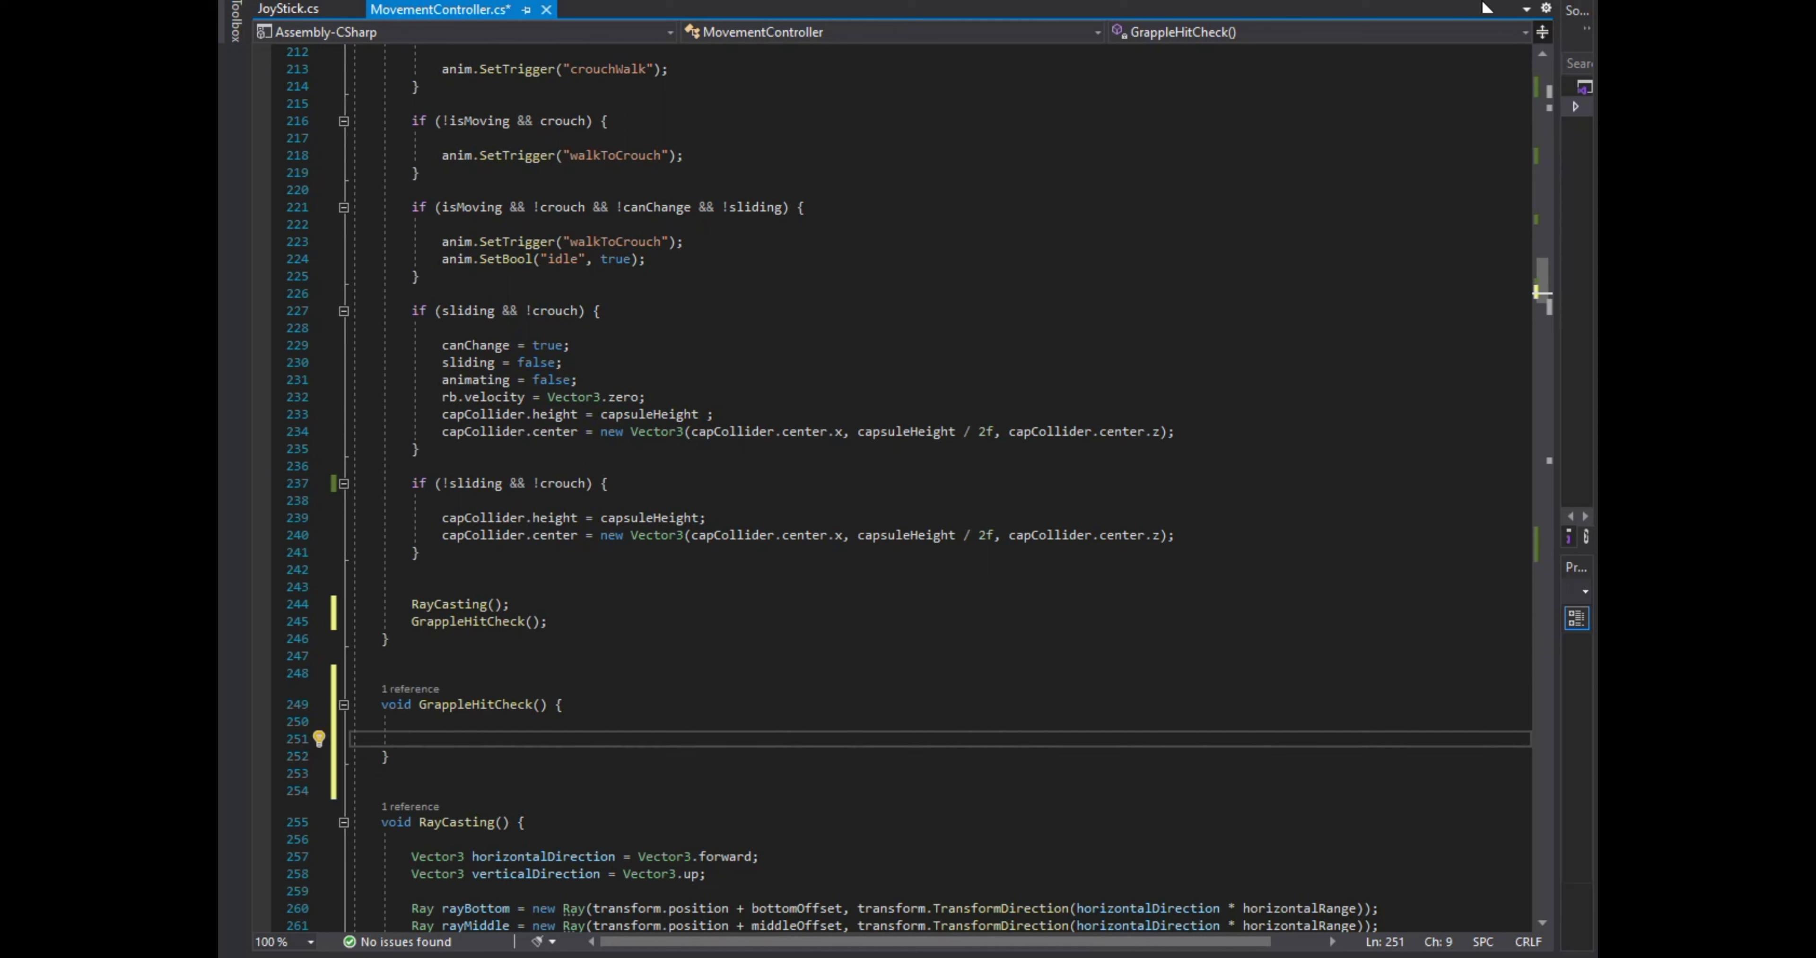
Declare Ray grappleRay from (transform.x, mainCamera.y, transform.z) along mainCamera.forward * maxDistance.
type("Ray g")
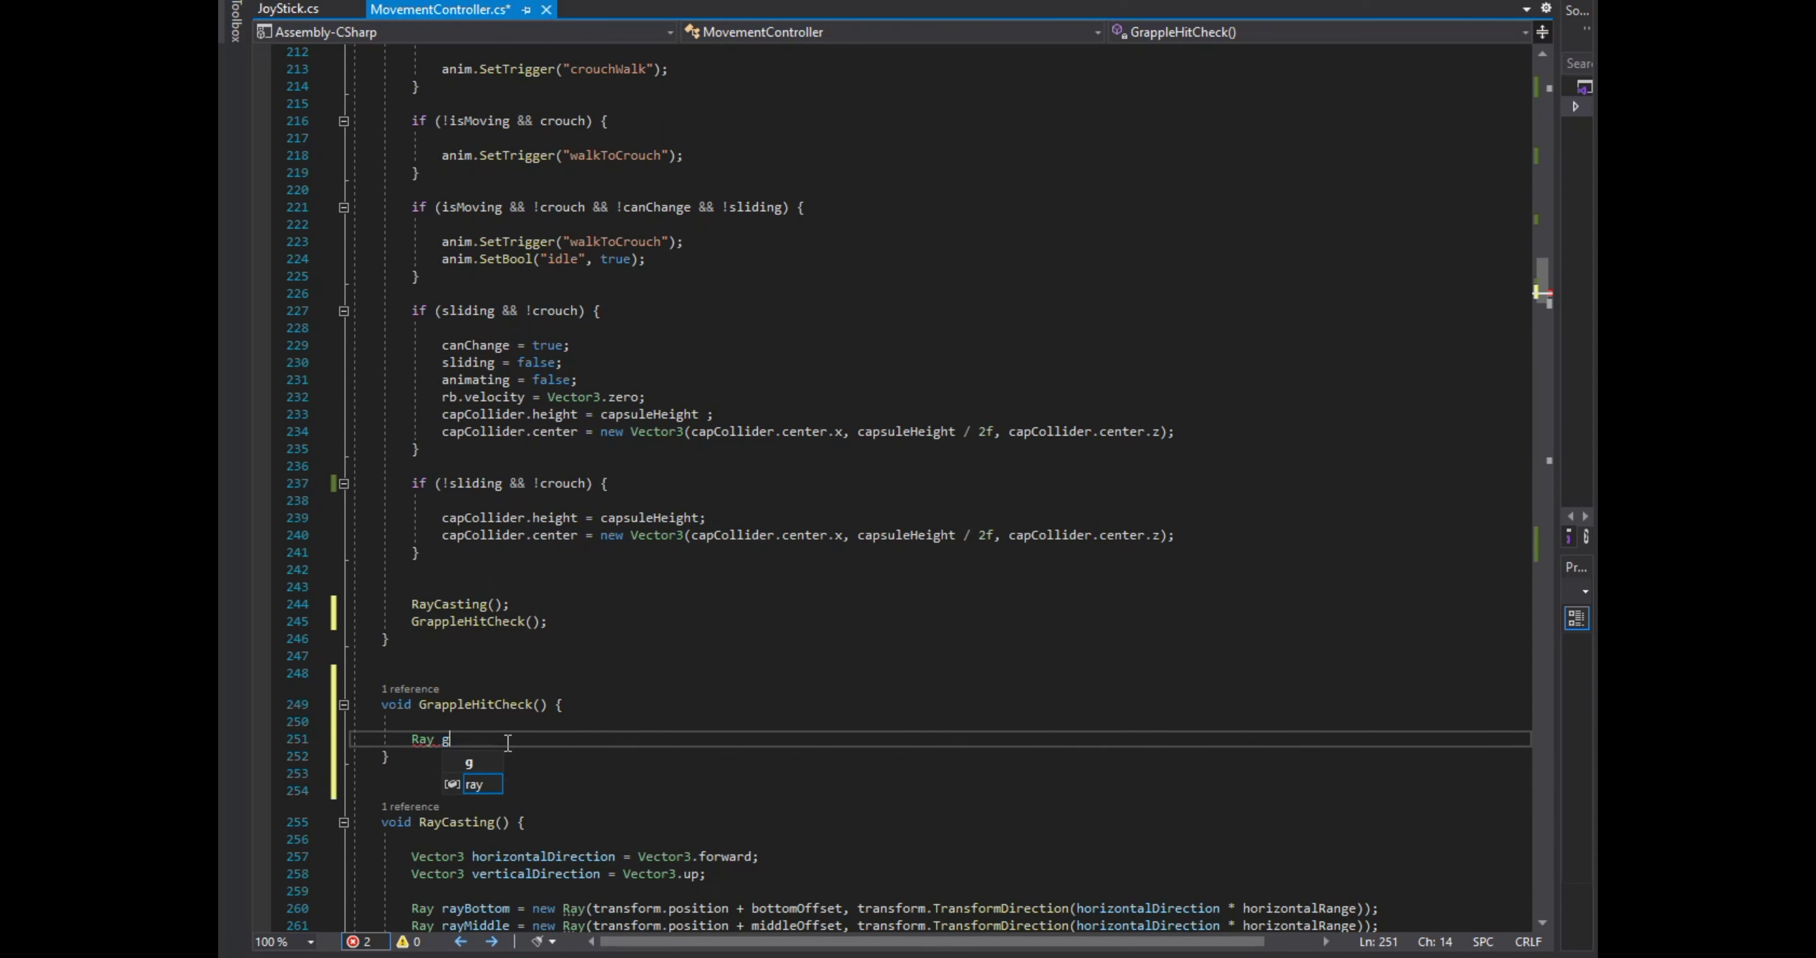
type("rappleRay = new Ray")
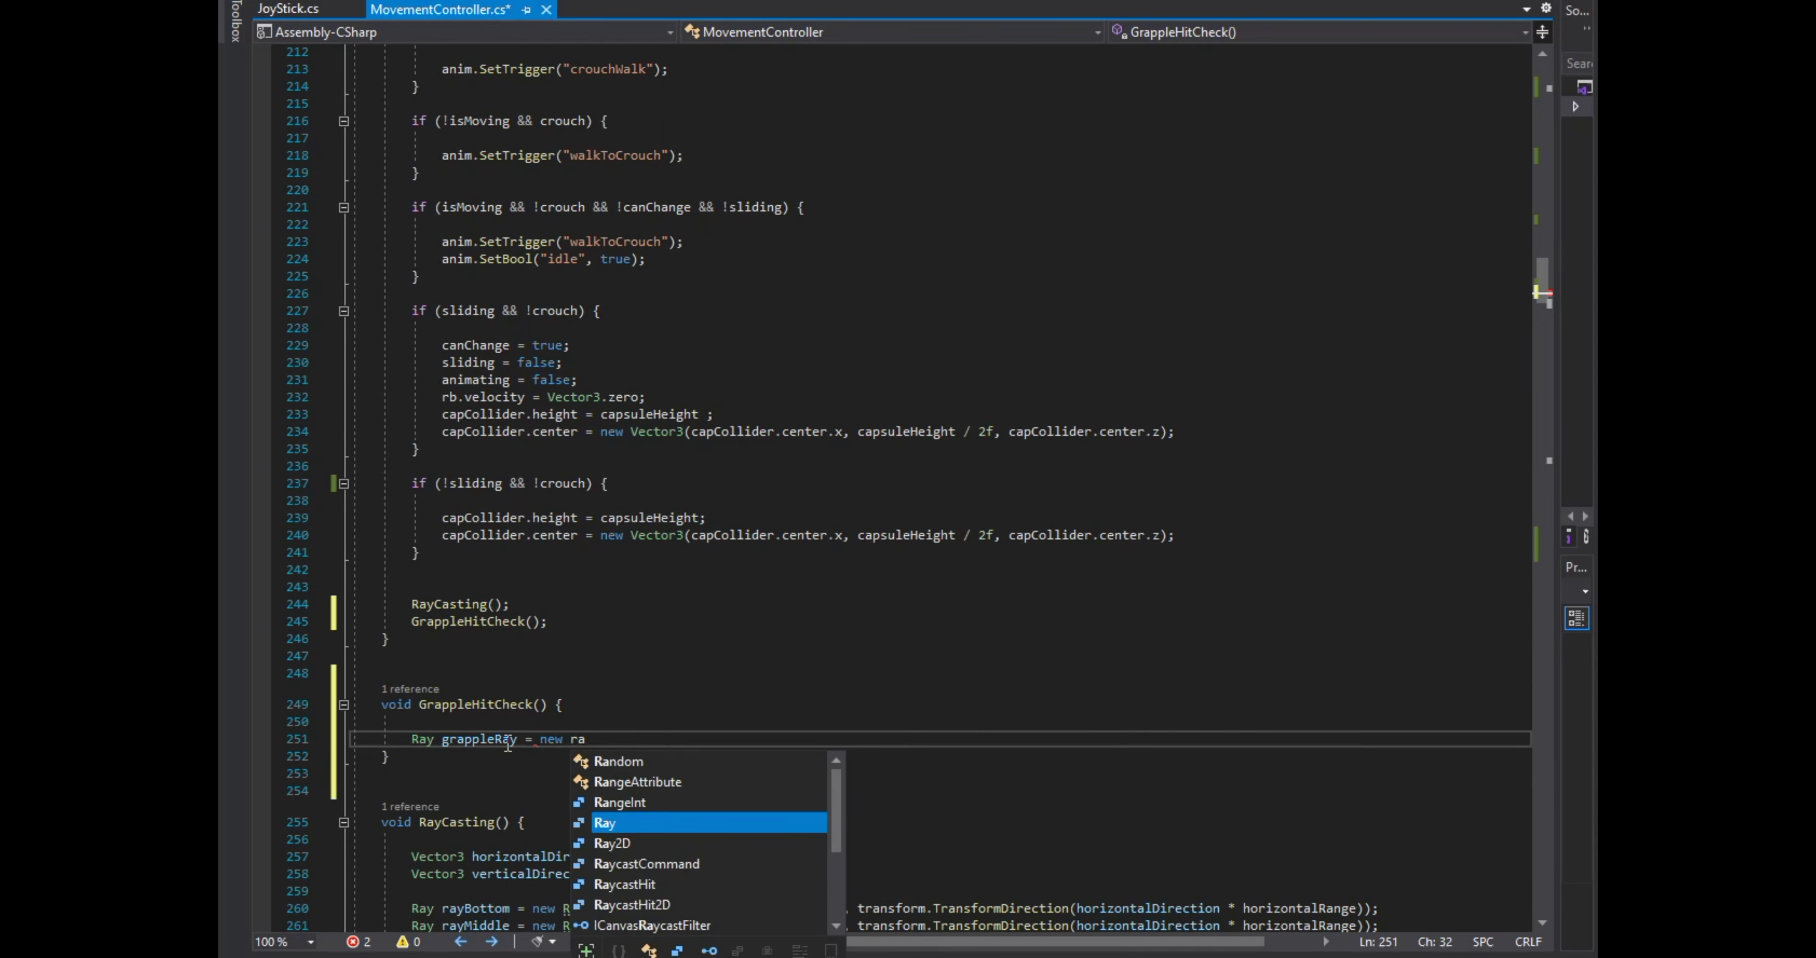
type("();")
key("Left")
type("new Vector3()")
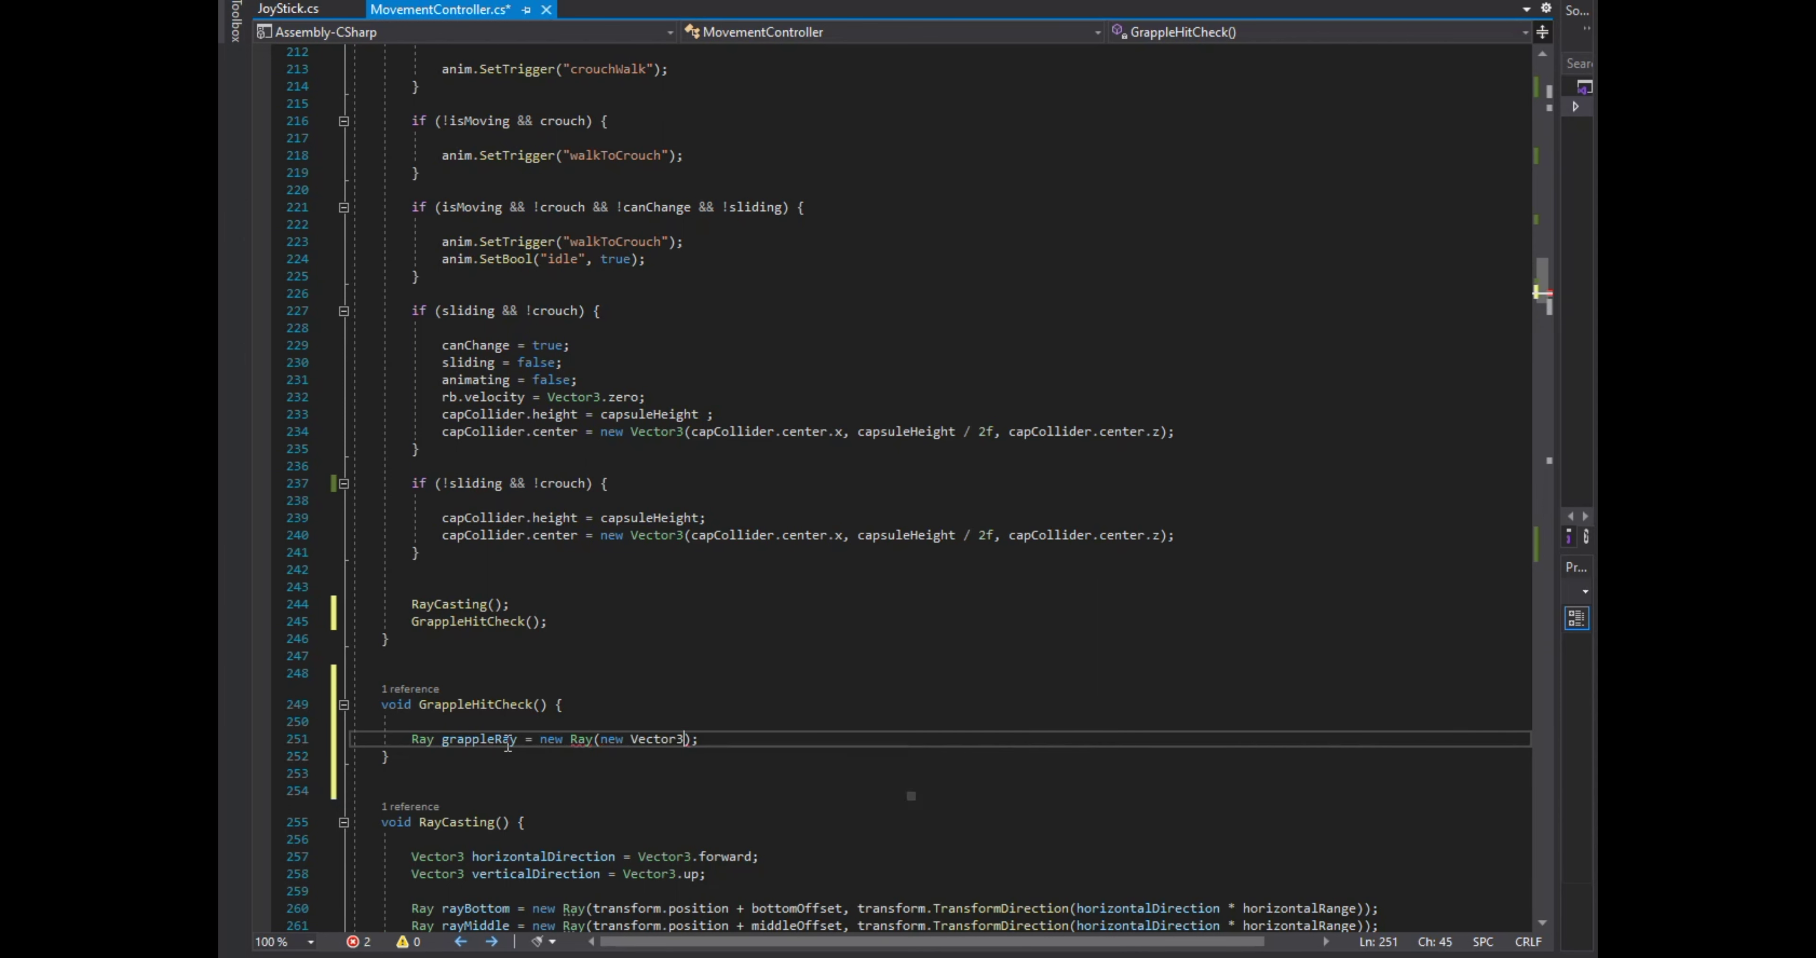
type("transform.position.x, ")
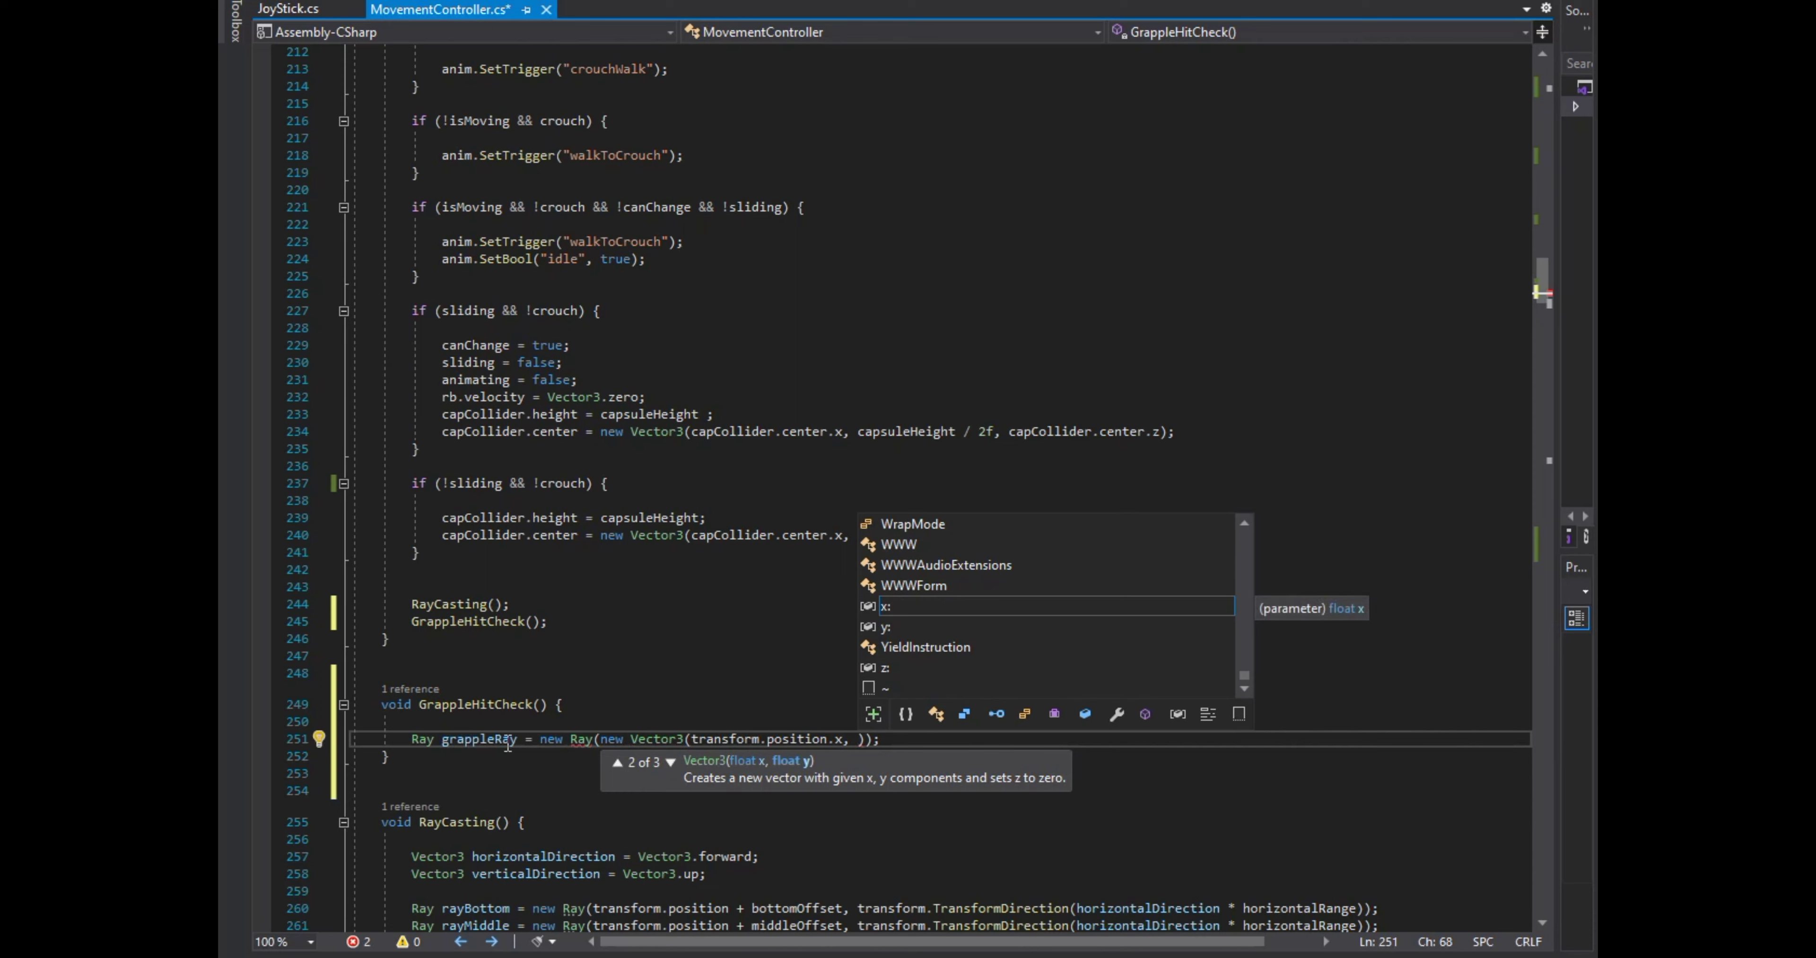
type("mainca")
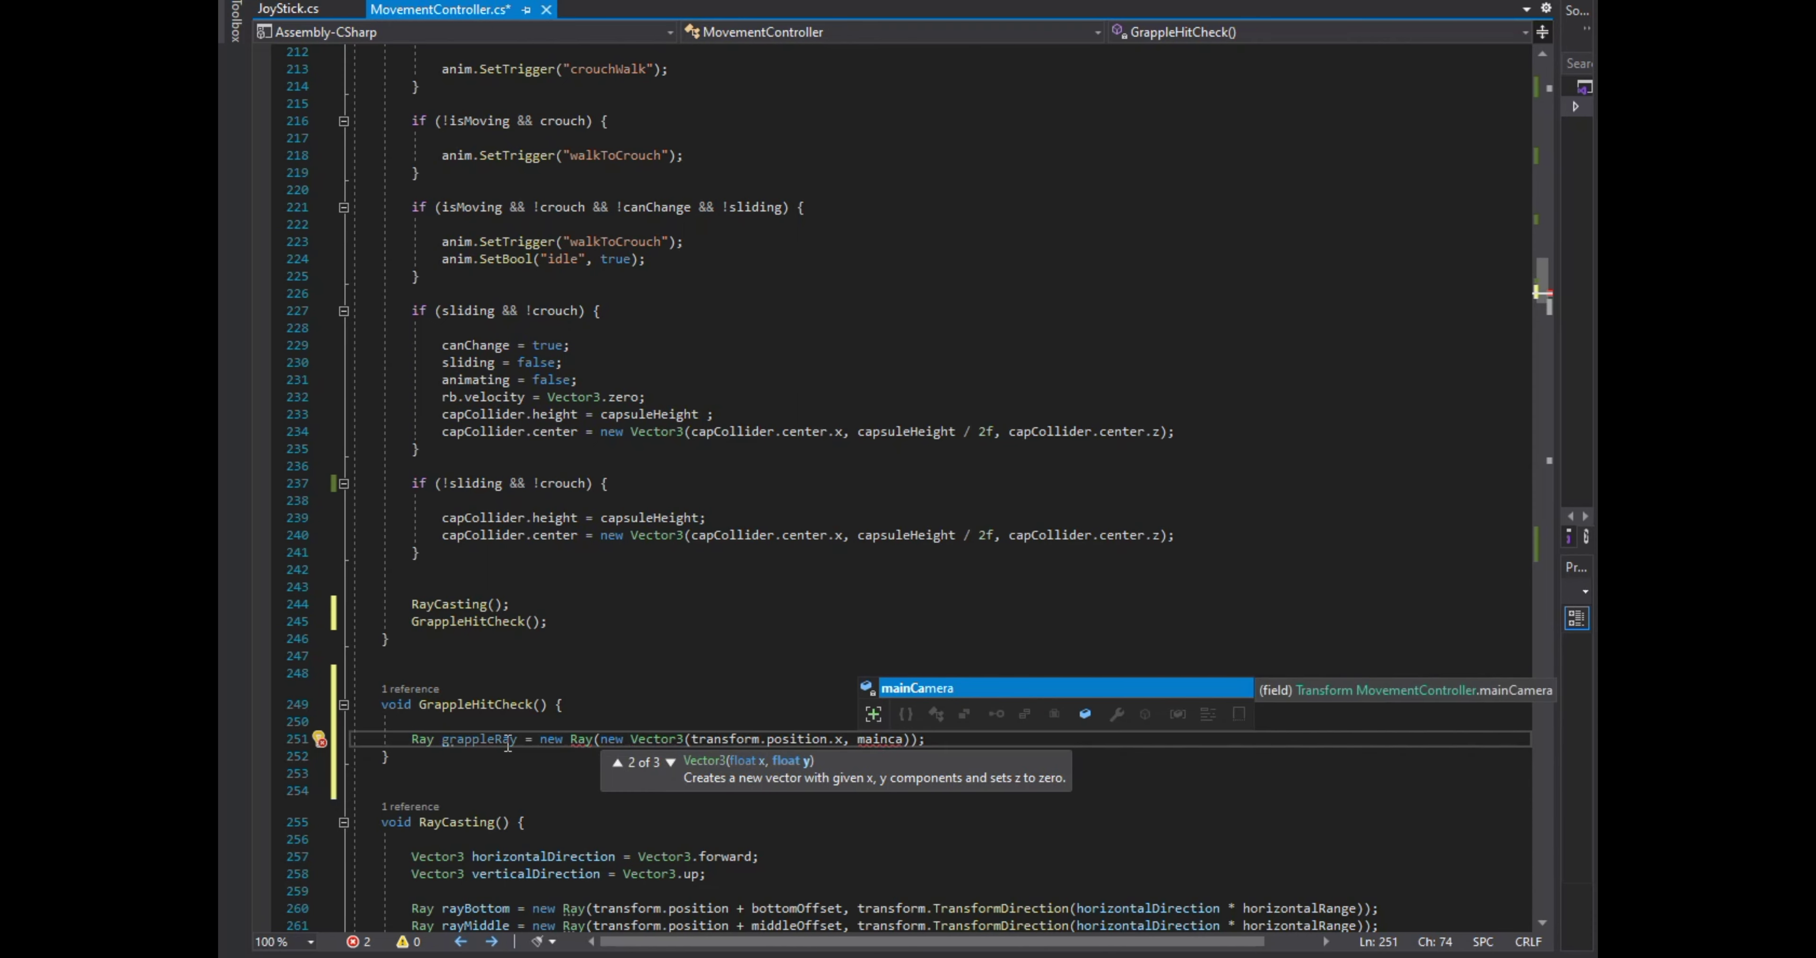
type(".position.y")
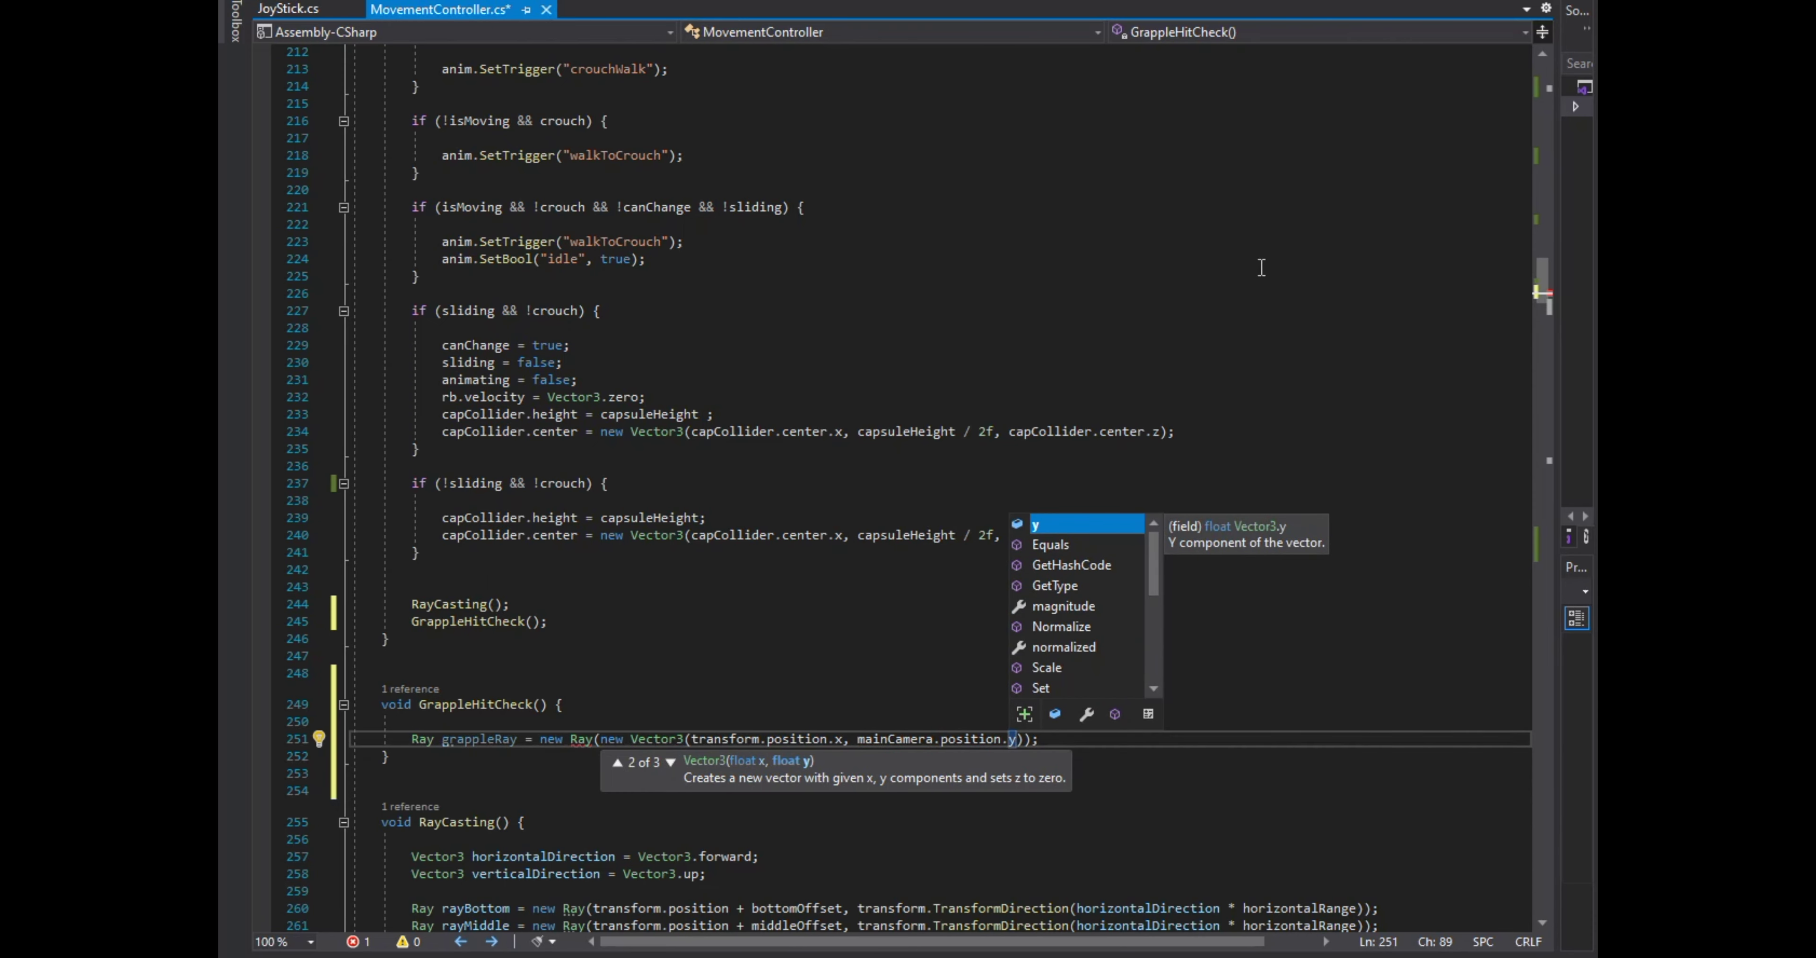
type(", transform.position.z)")
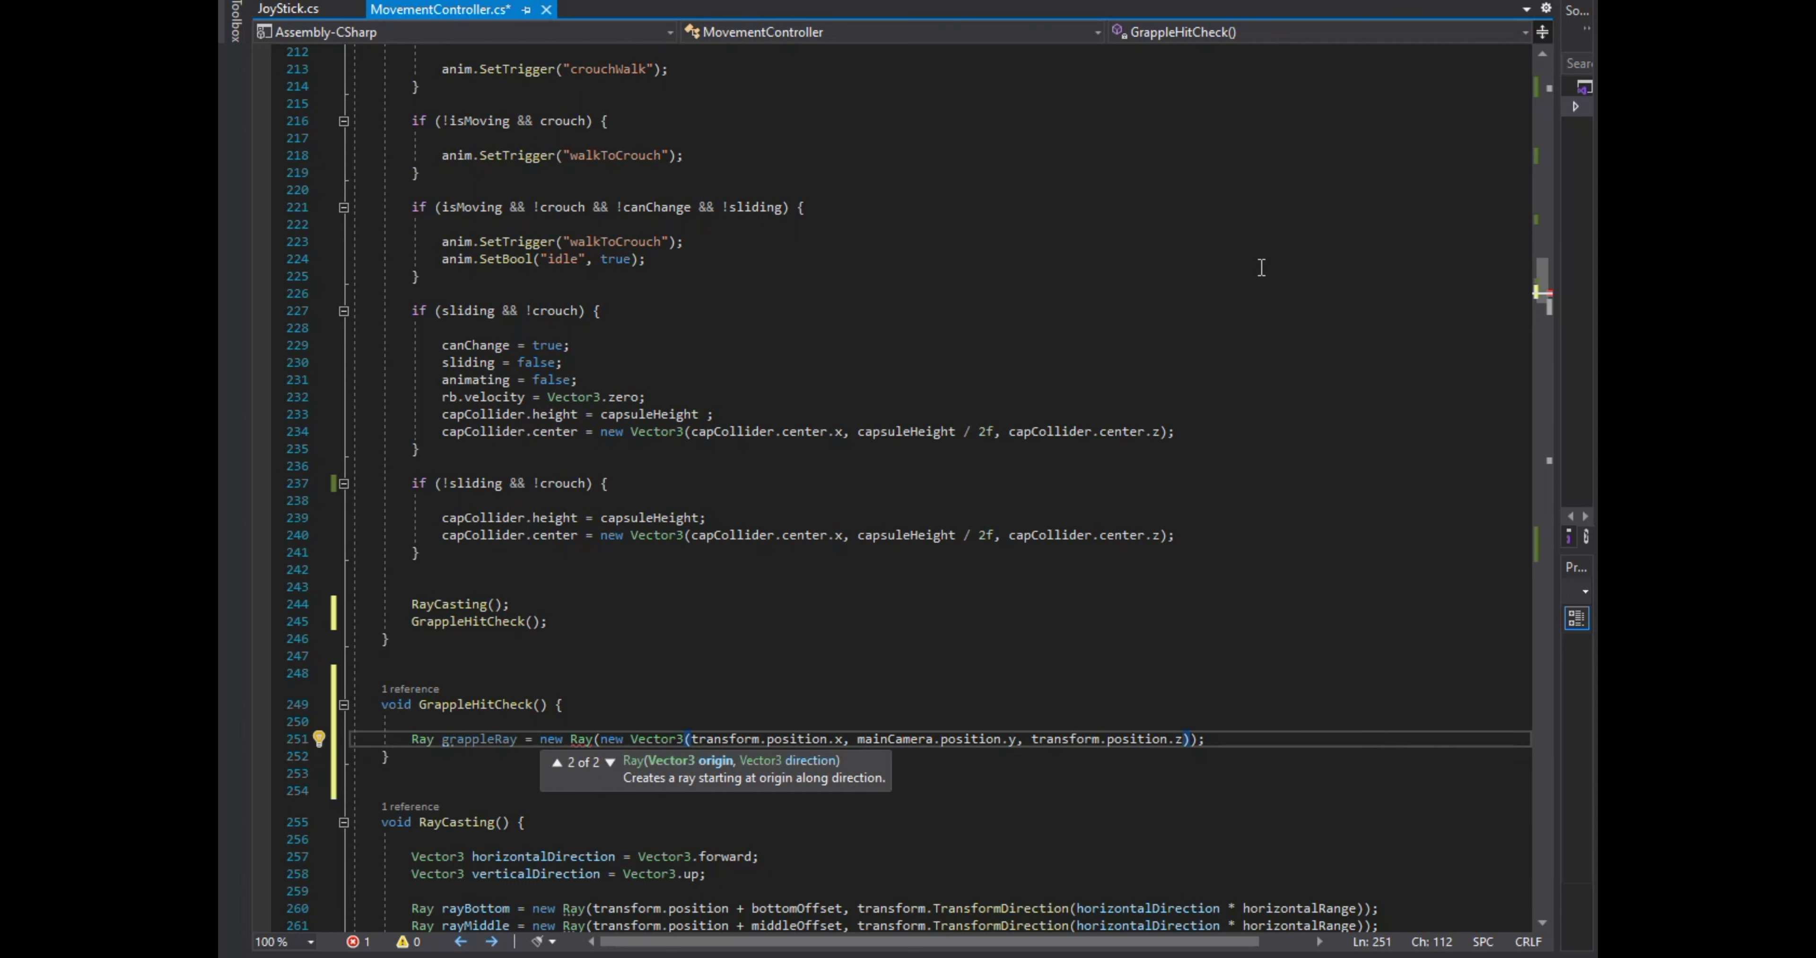
key("Return")
type("mainca.for")
key("Tab")
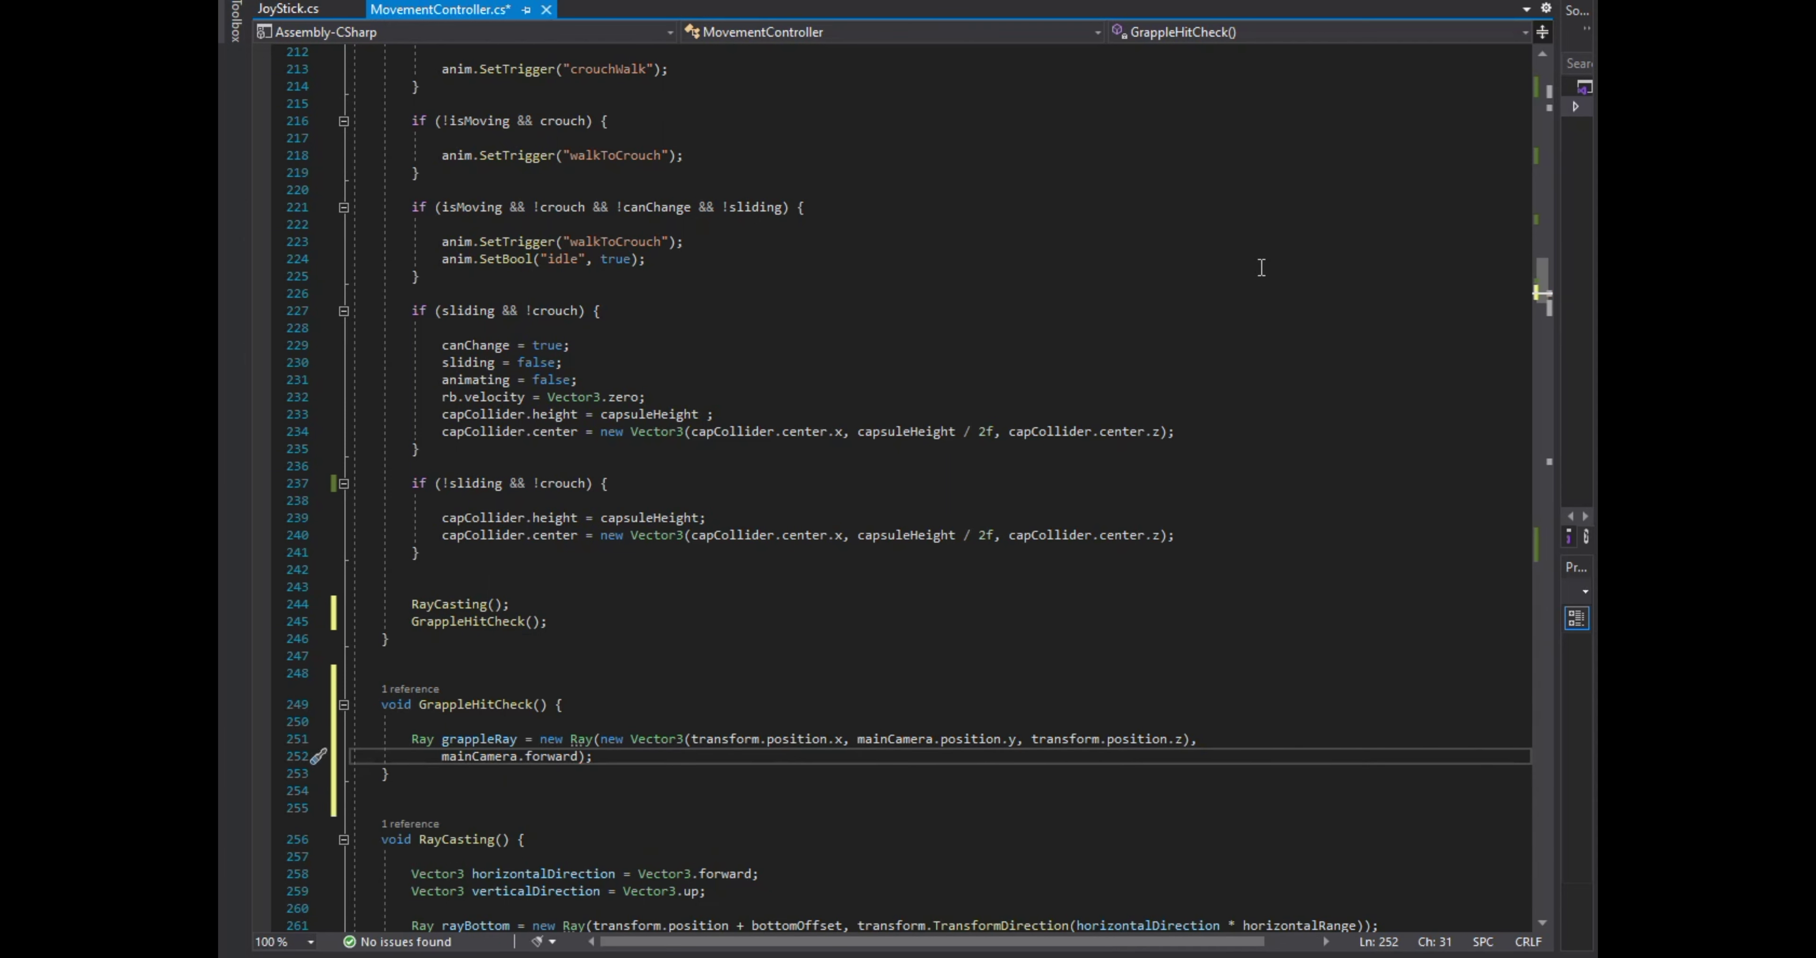
type("maxDistance")
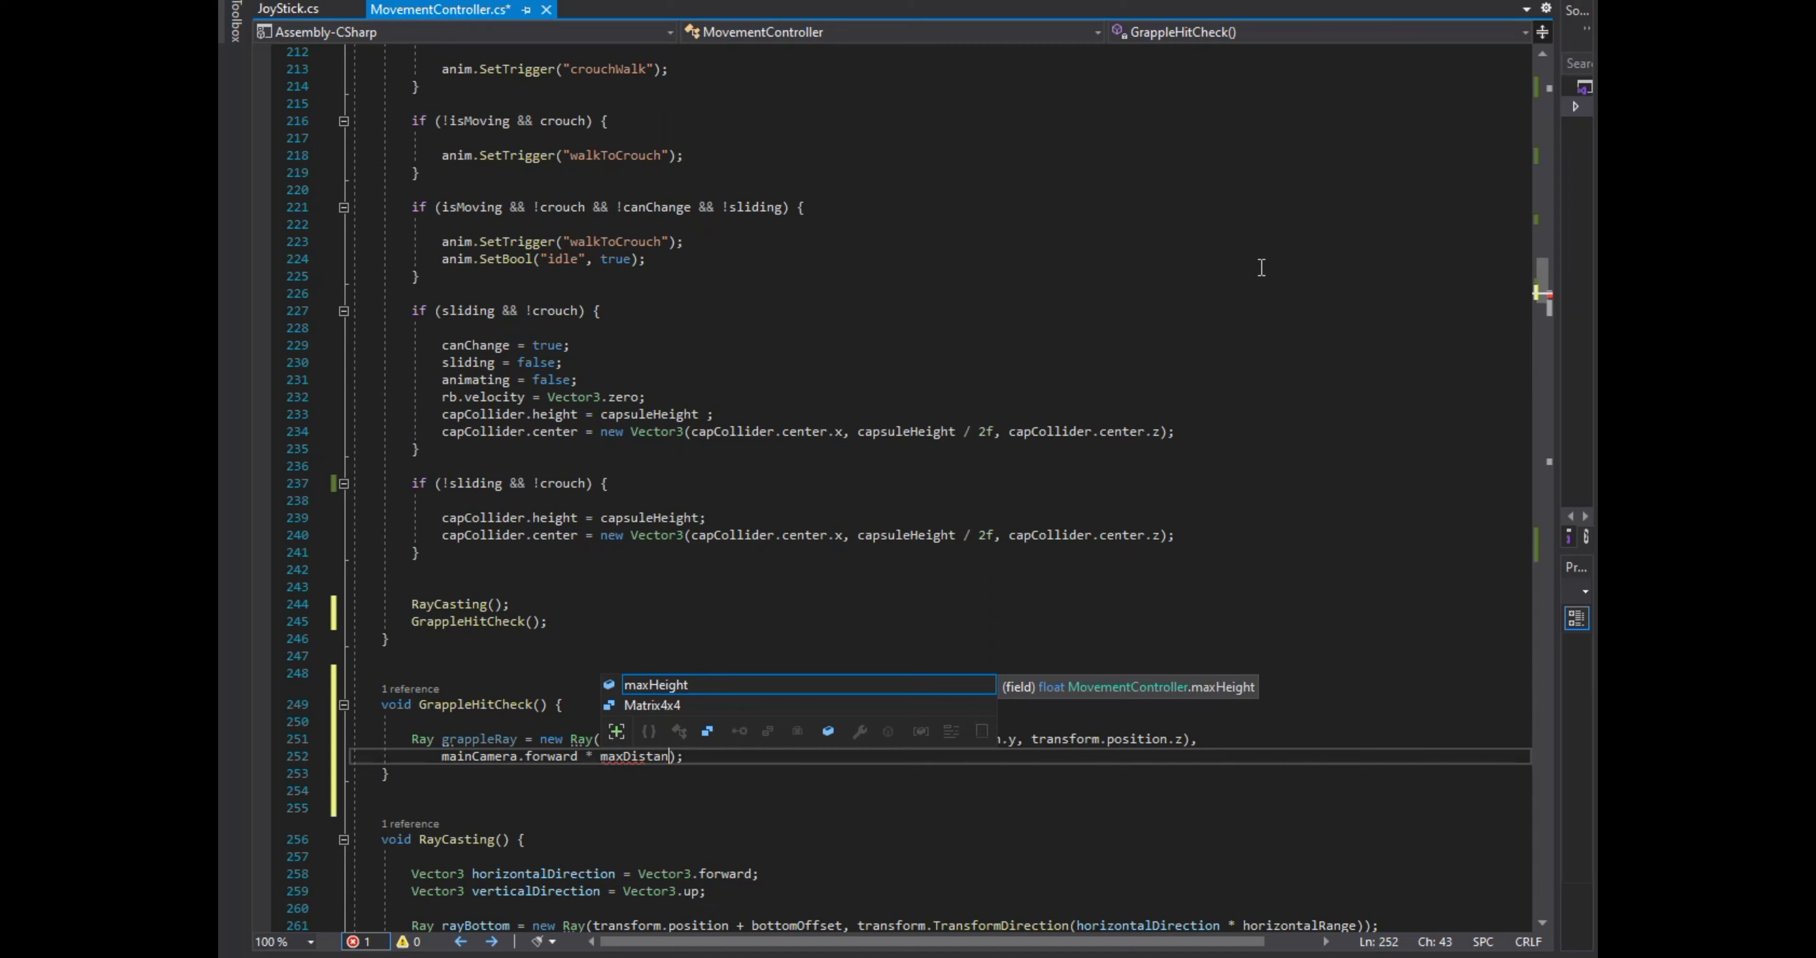
type(");")
left_click_drag(1542, 271, 1545, 99)
Declare a public float maxDistance field below crossHair.
left_click(978, 515)
key("Return")
type("public float ma")
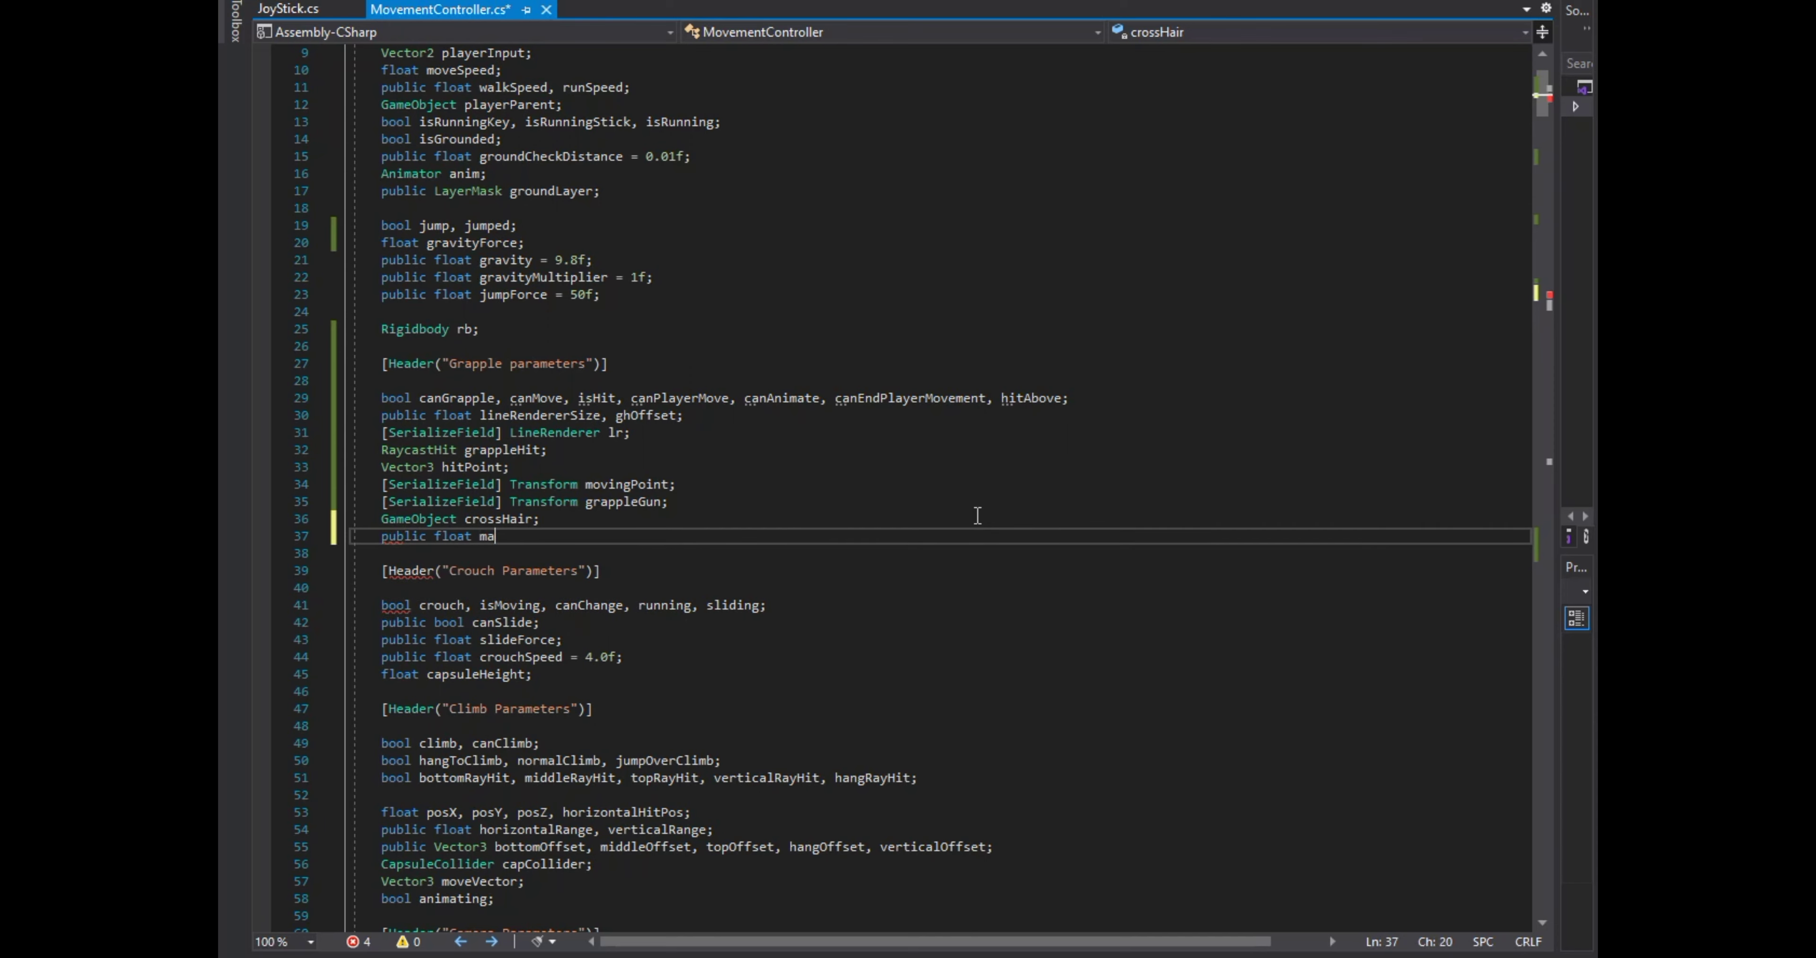
left_click_drag(1543, 99, 1549, 319)
Add a Debug.DrawRay call reusing the grappleRay constructor arguments.
left_click(1410, 397)
key("Return")
key("Return")
type("deb.drawr")
key("Tab")
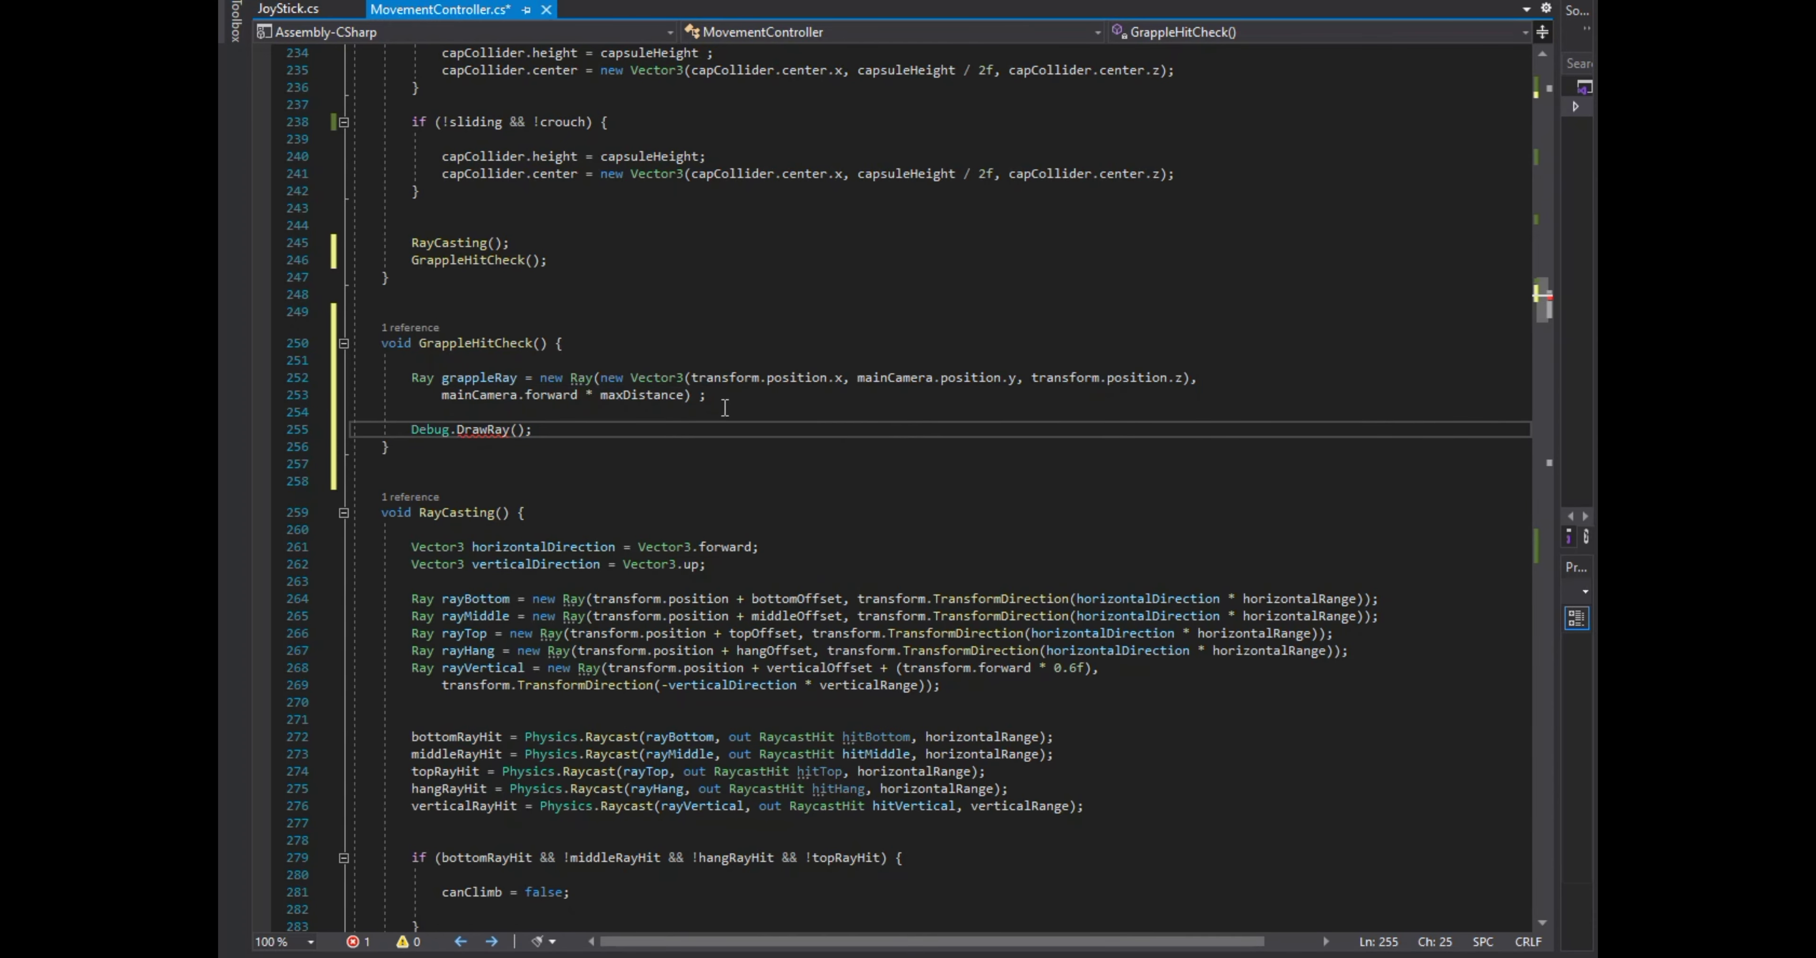
left_click_drag(725, 409, 351, 377)
key("ctrl+c")
left_click(519, 429)
key("ctrl+v")
Set isHit = Physics.Raycast(grappleRay, out grappleHit, maxDistance).
key("Return")
key("Return")
type("ish")
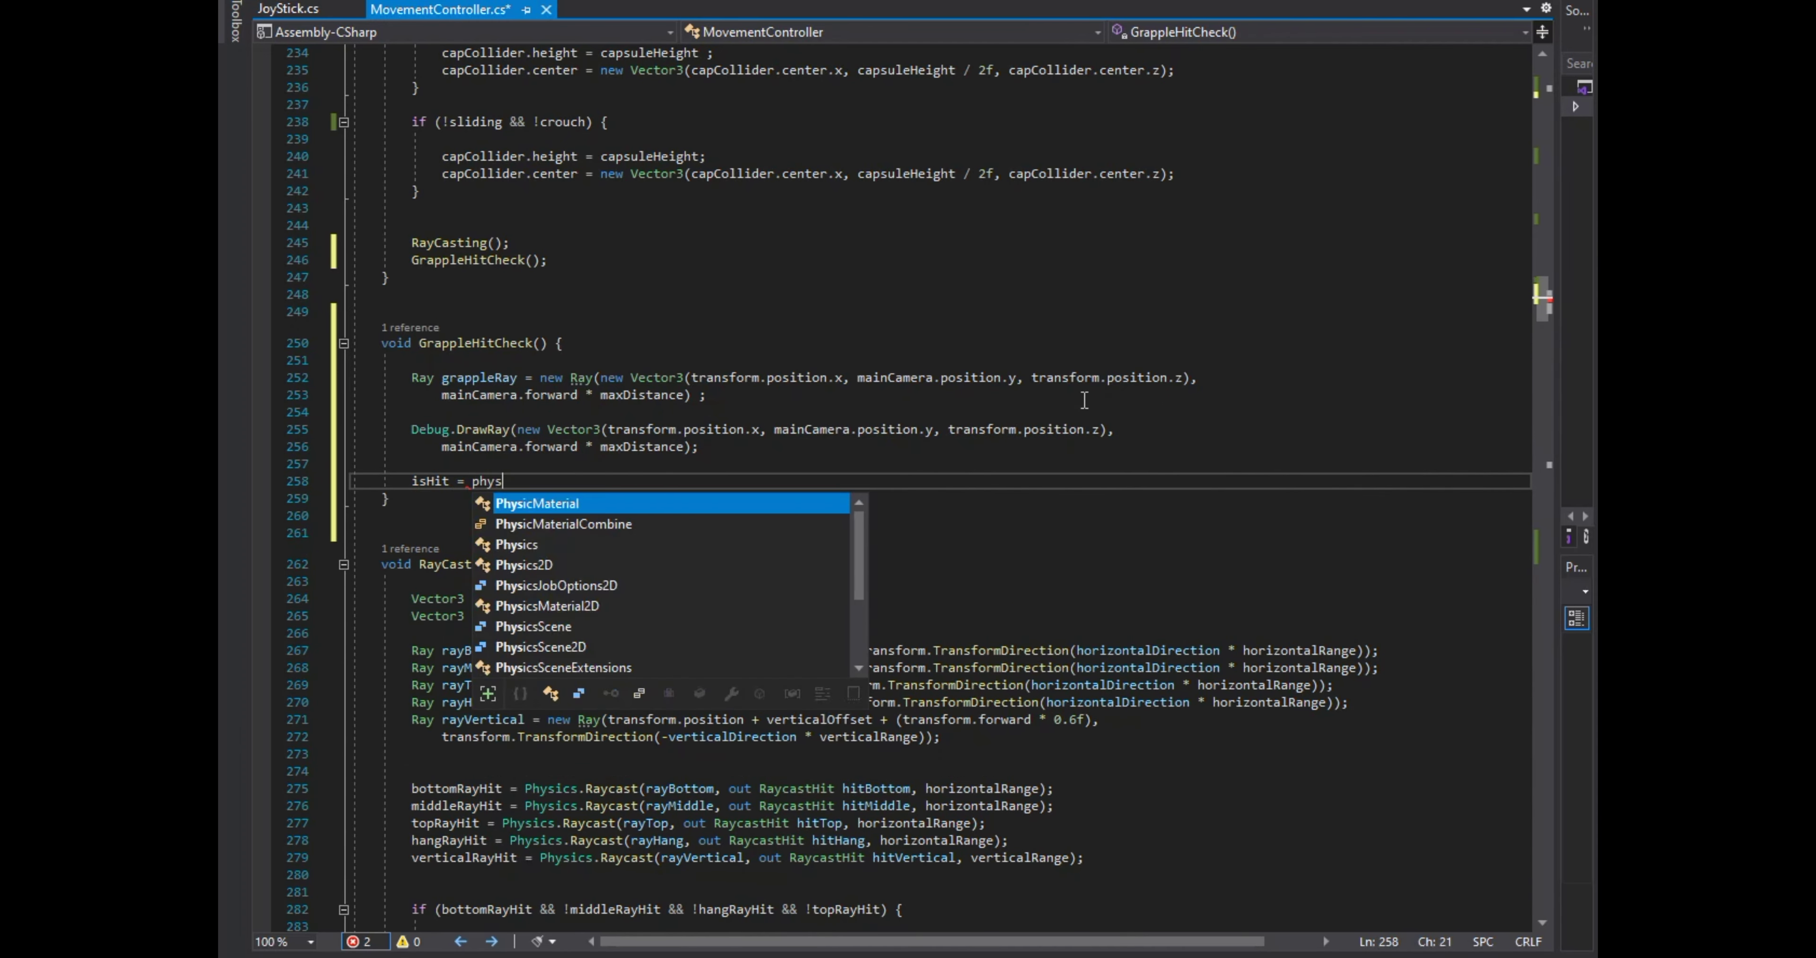
type("Physics.rayca")
key("Tab")
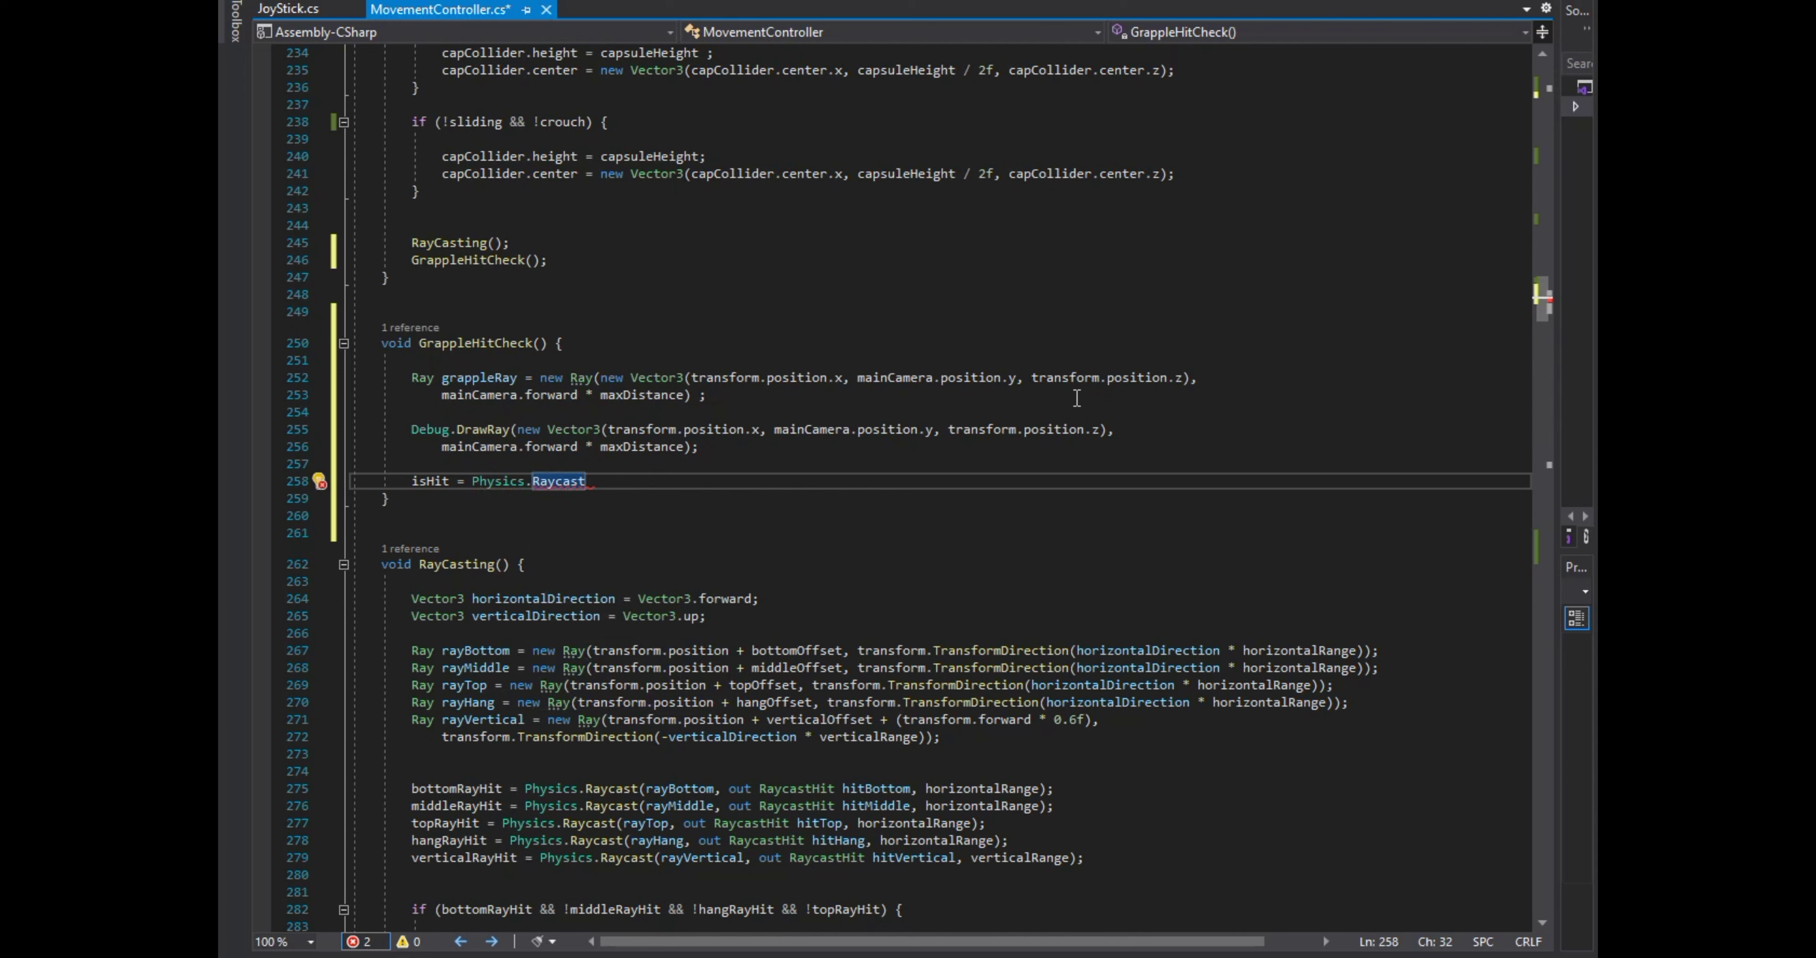
type("grappleRay")
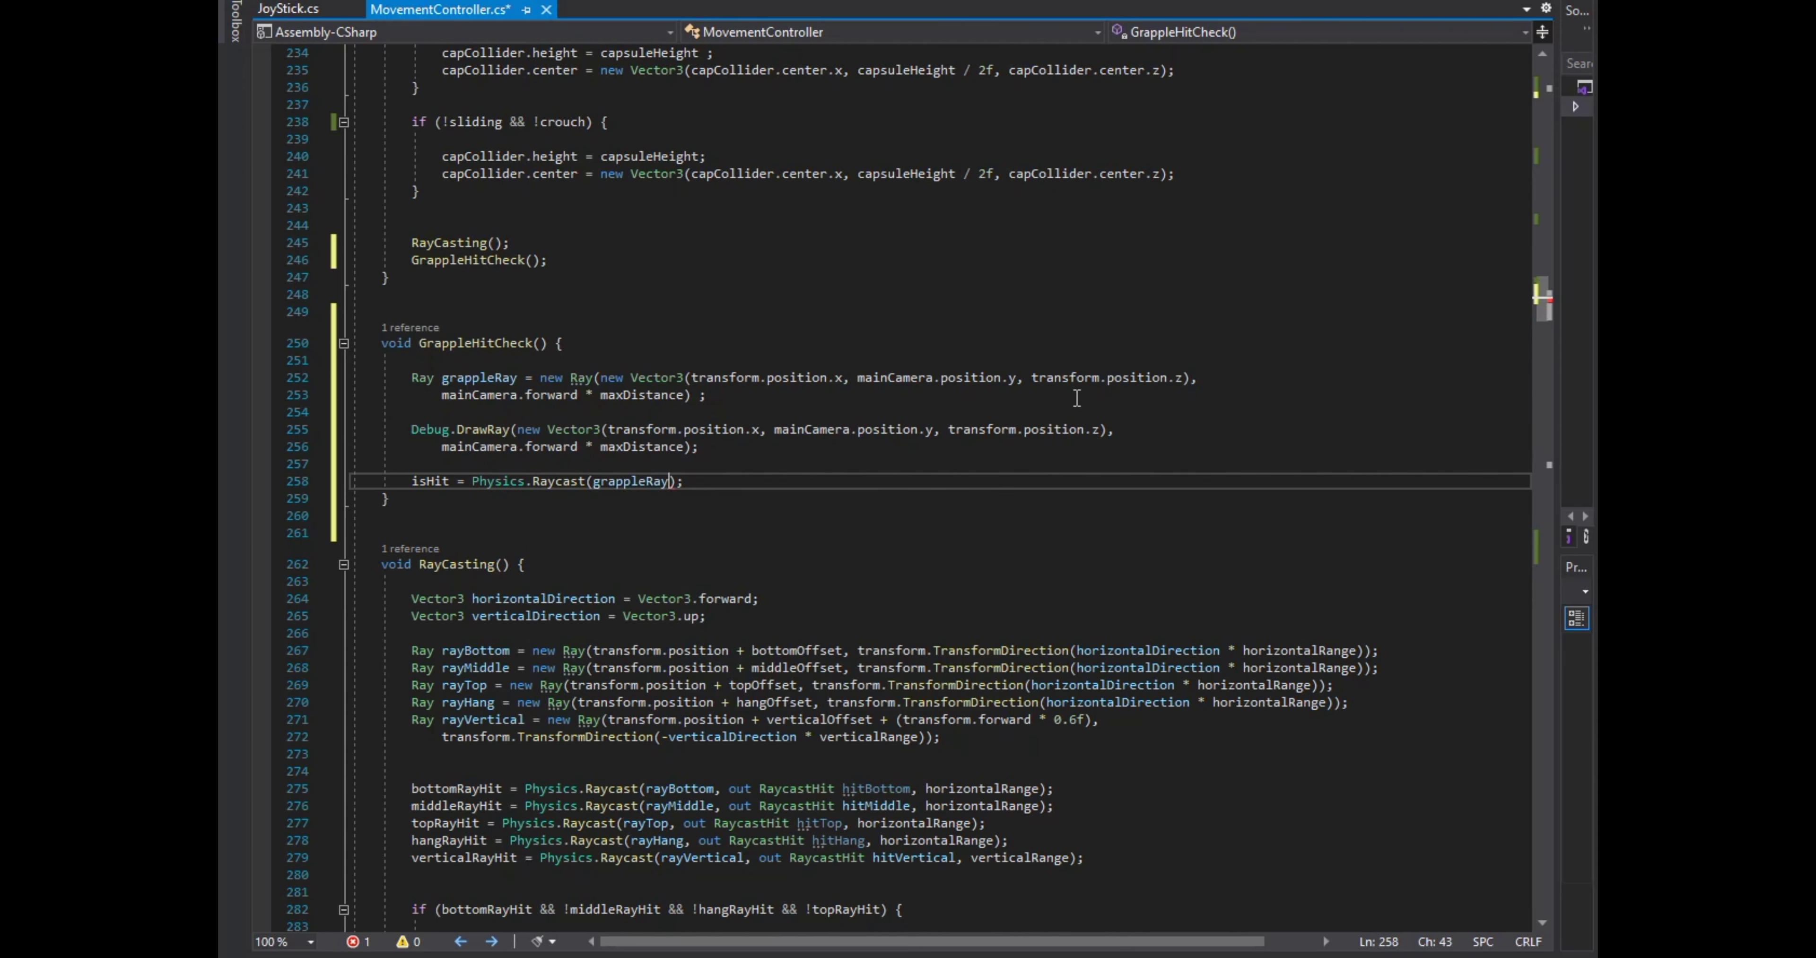
type(", out")
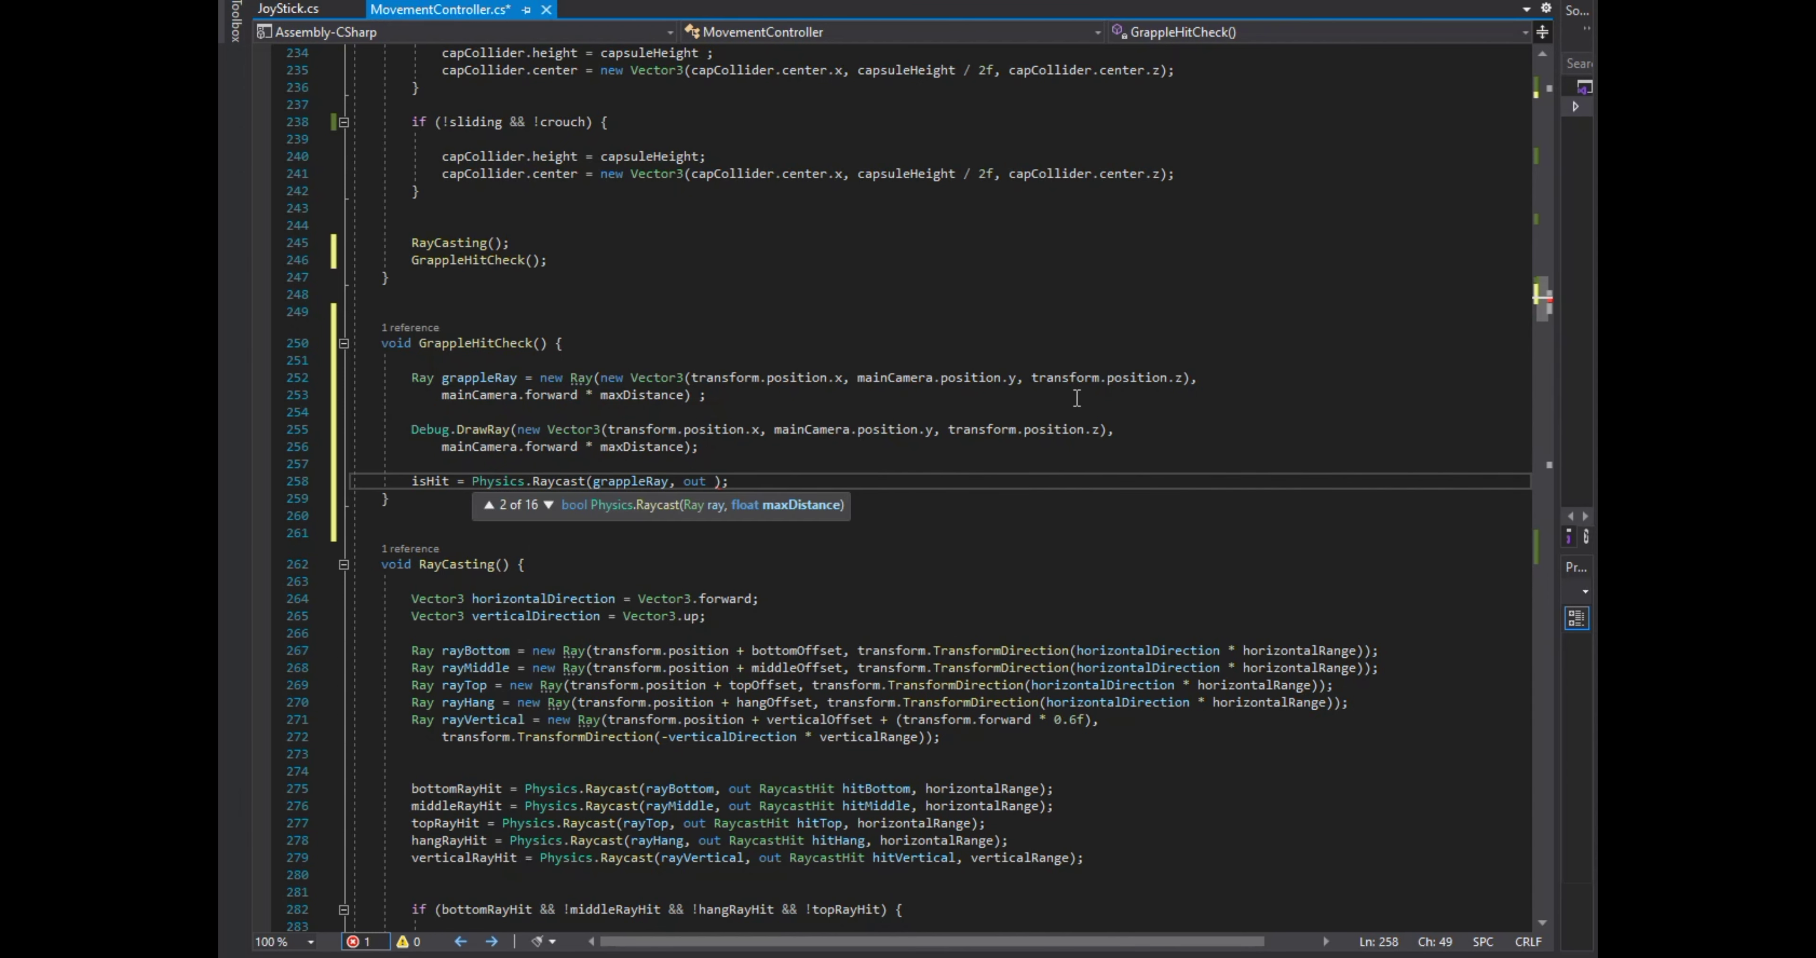
type(" grappleHit, max")
key("Up")
key("Tab")
Begin a GrappleButton call on a new line at the end of Update.
left_click(876, 285)
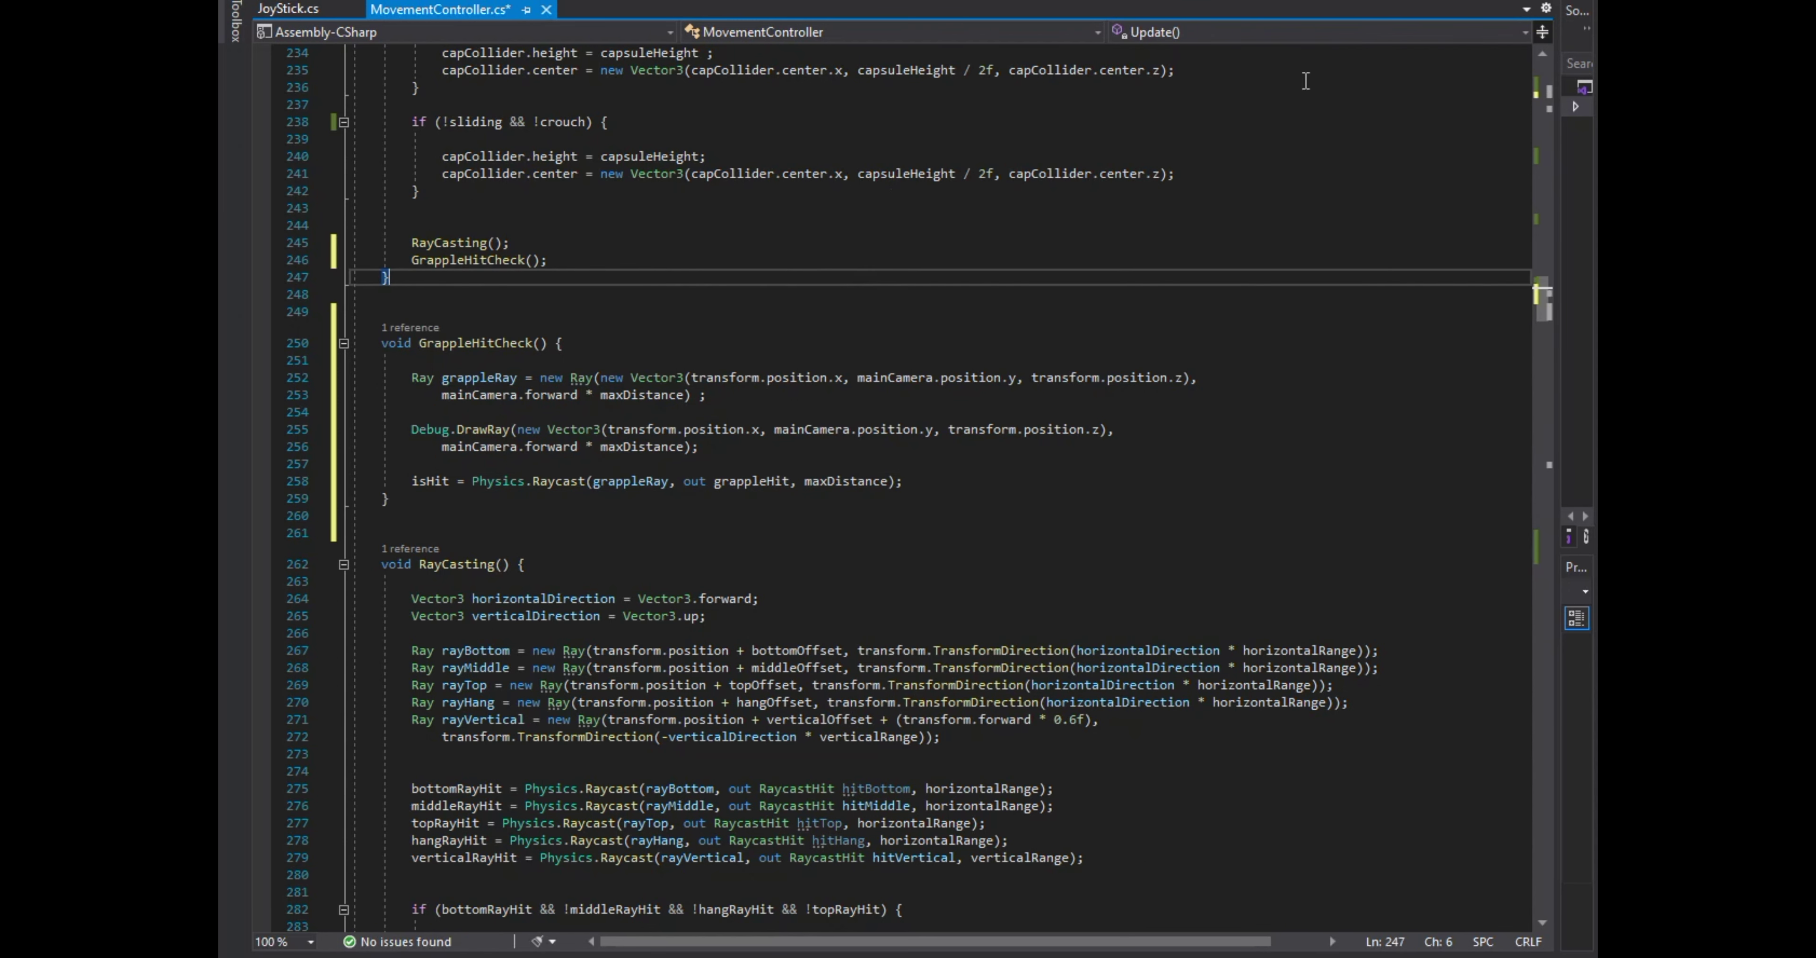
key("Up")
key("End")
key("Return")
Finish the new call in Update and add an empty void Grapple() method after GrappleHitCheck.
type("GrappleButton()")
left_click(573, 527)
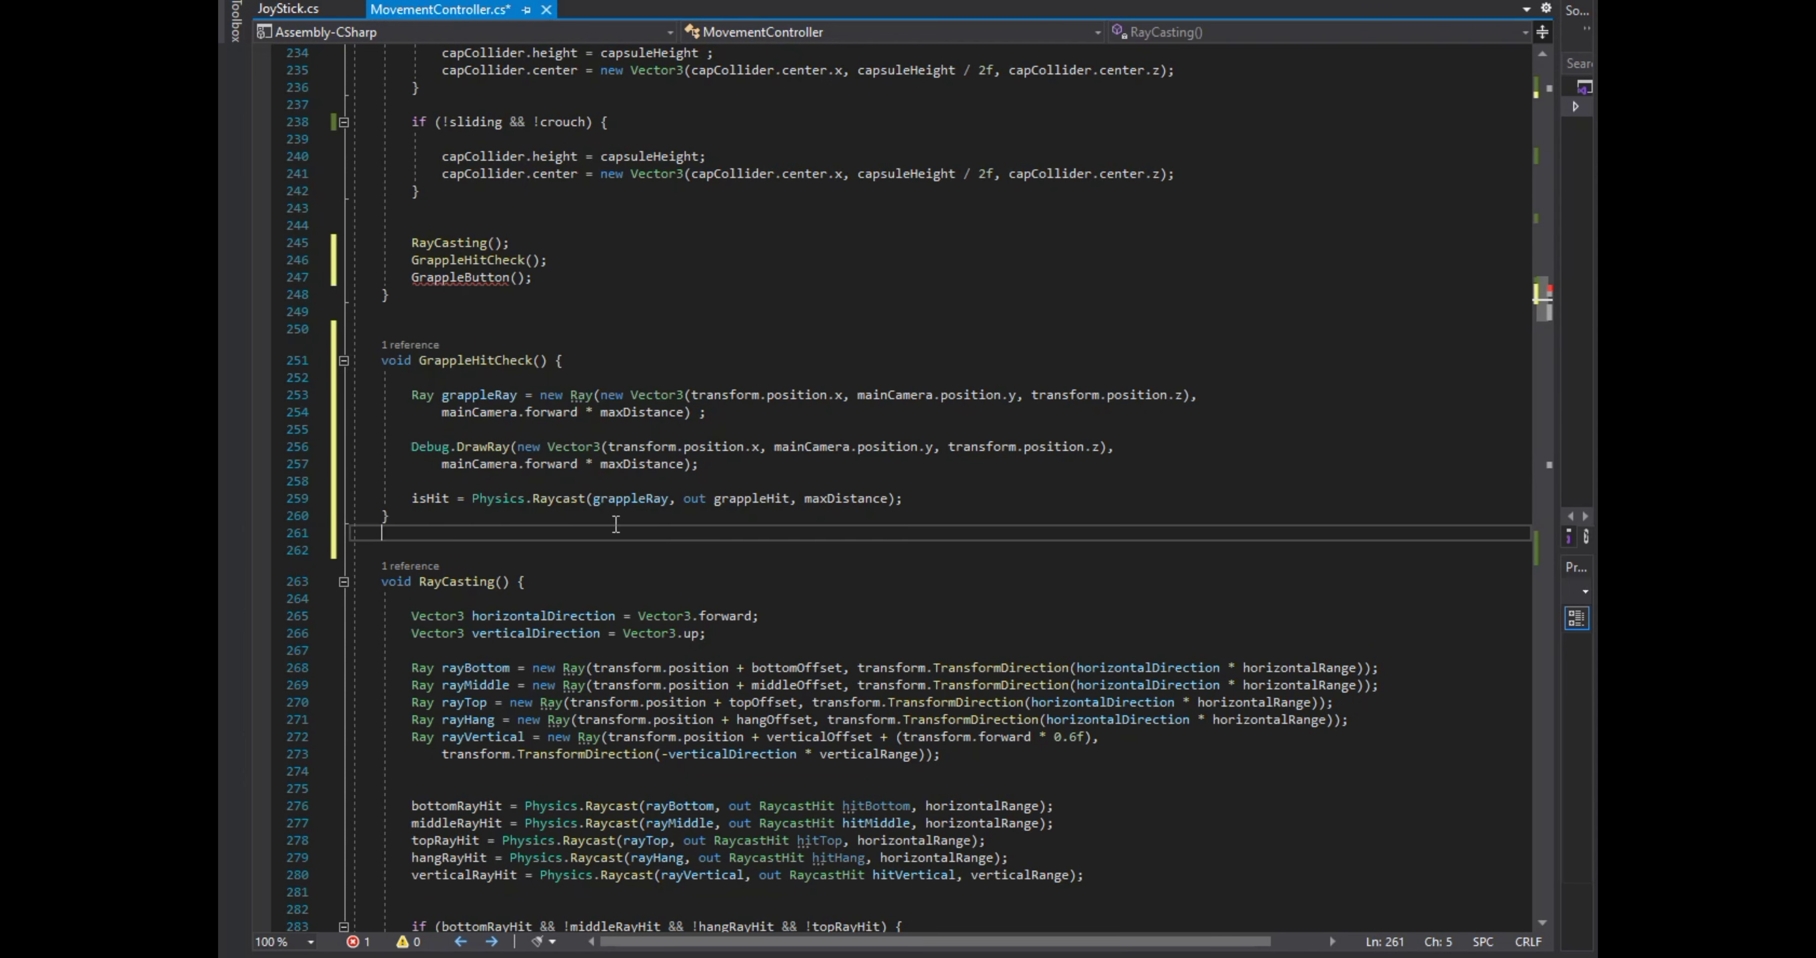
key("ctrl+z")
left_click(562, 533)
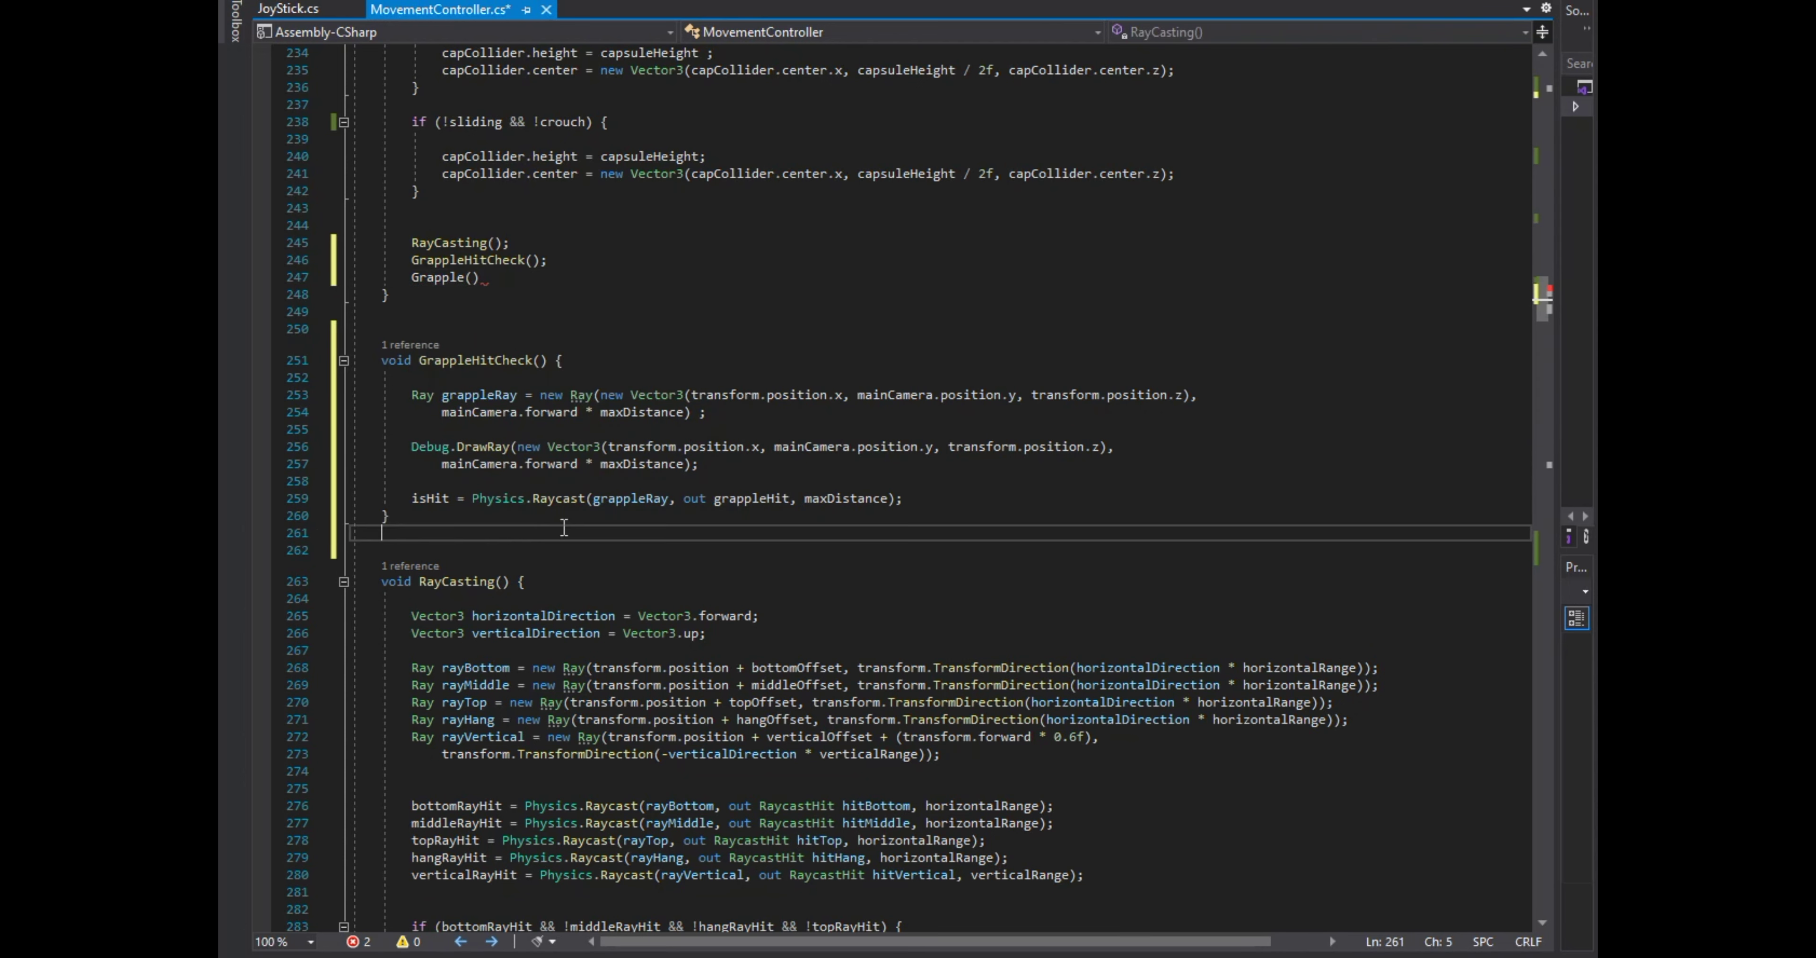
key("Return")
key("Return")
type("void Grapple() {")
key("Return")
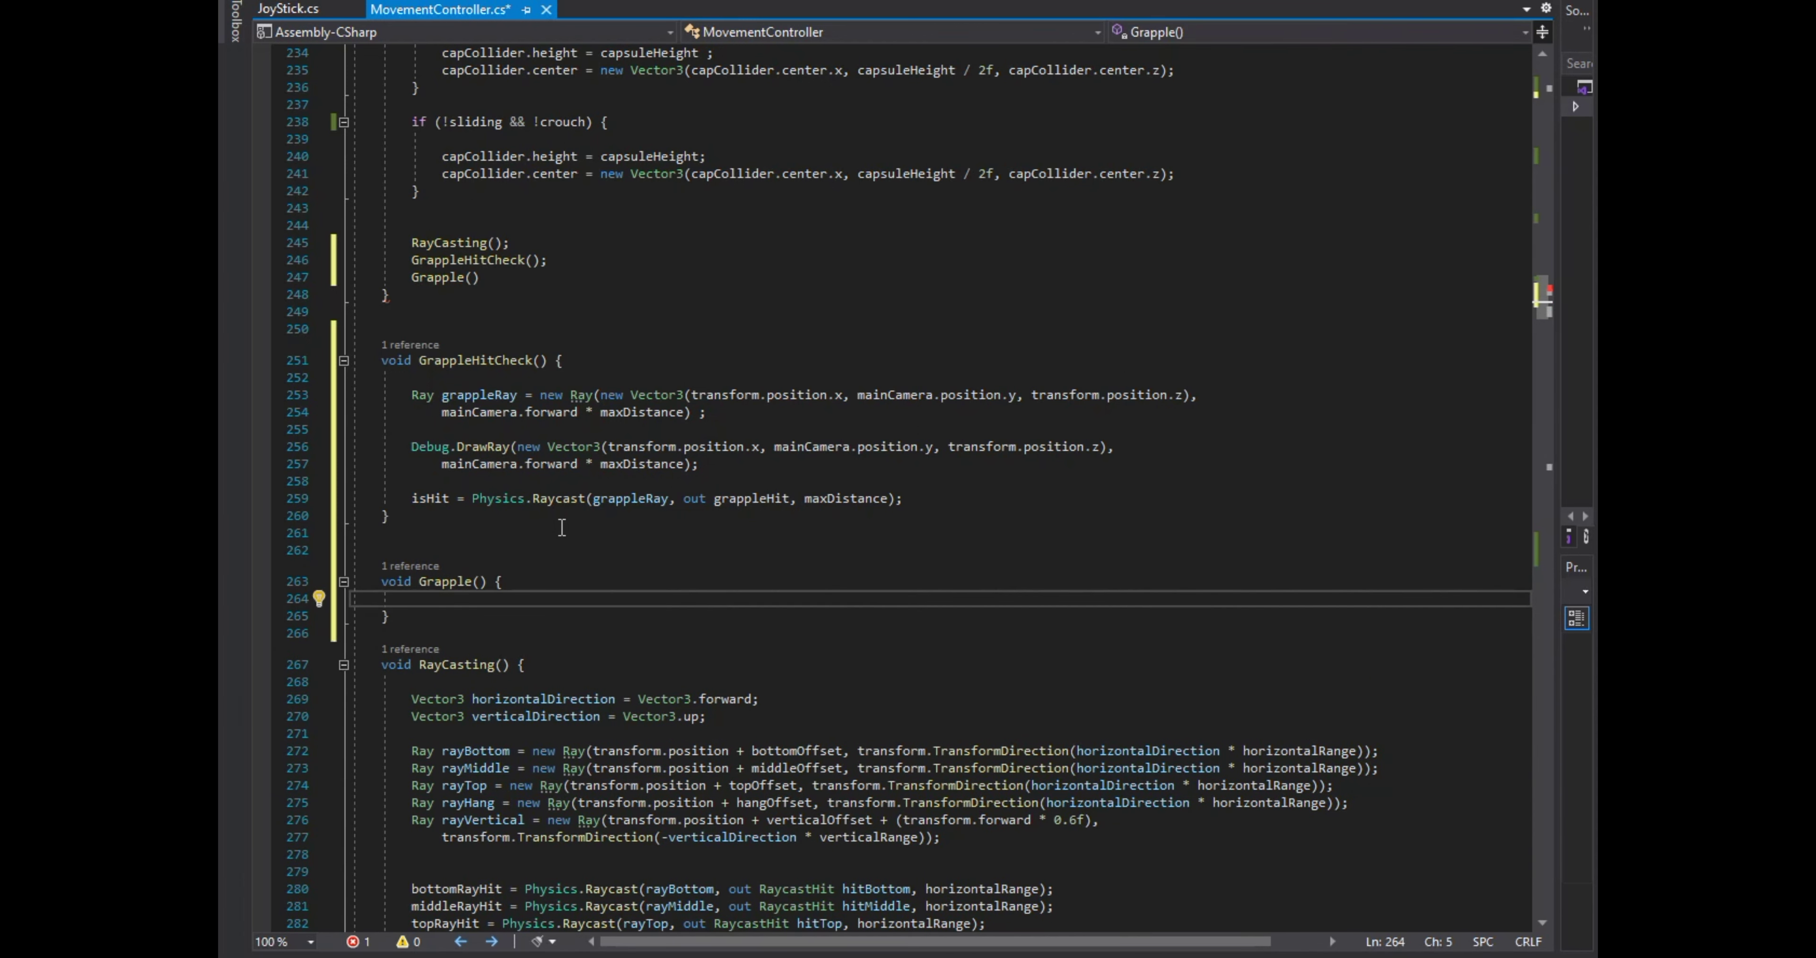
key("Return")
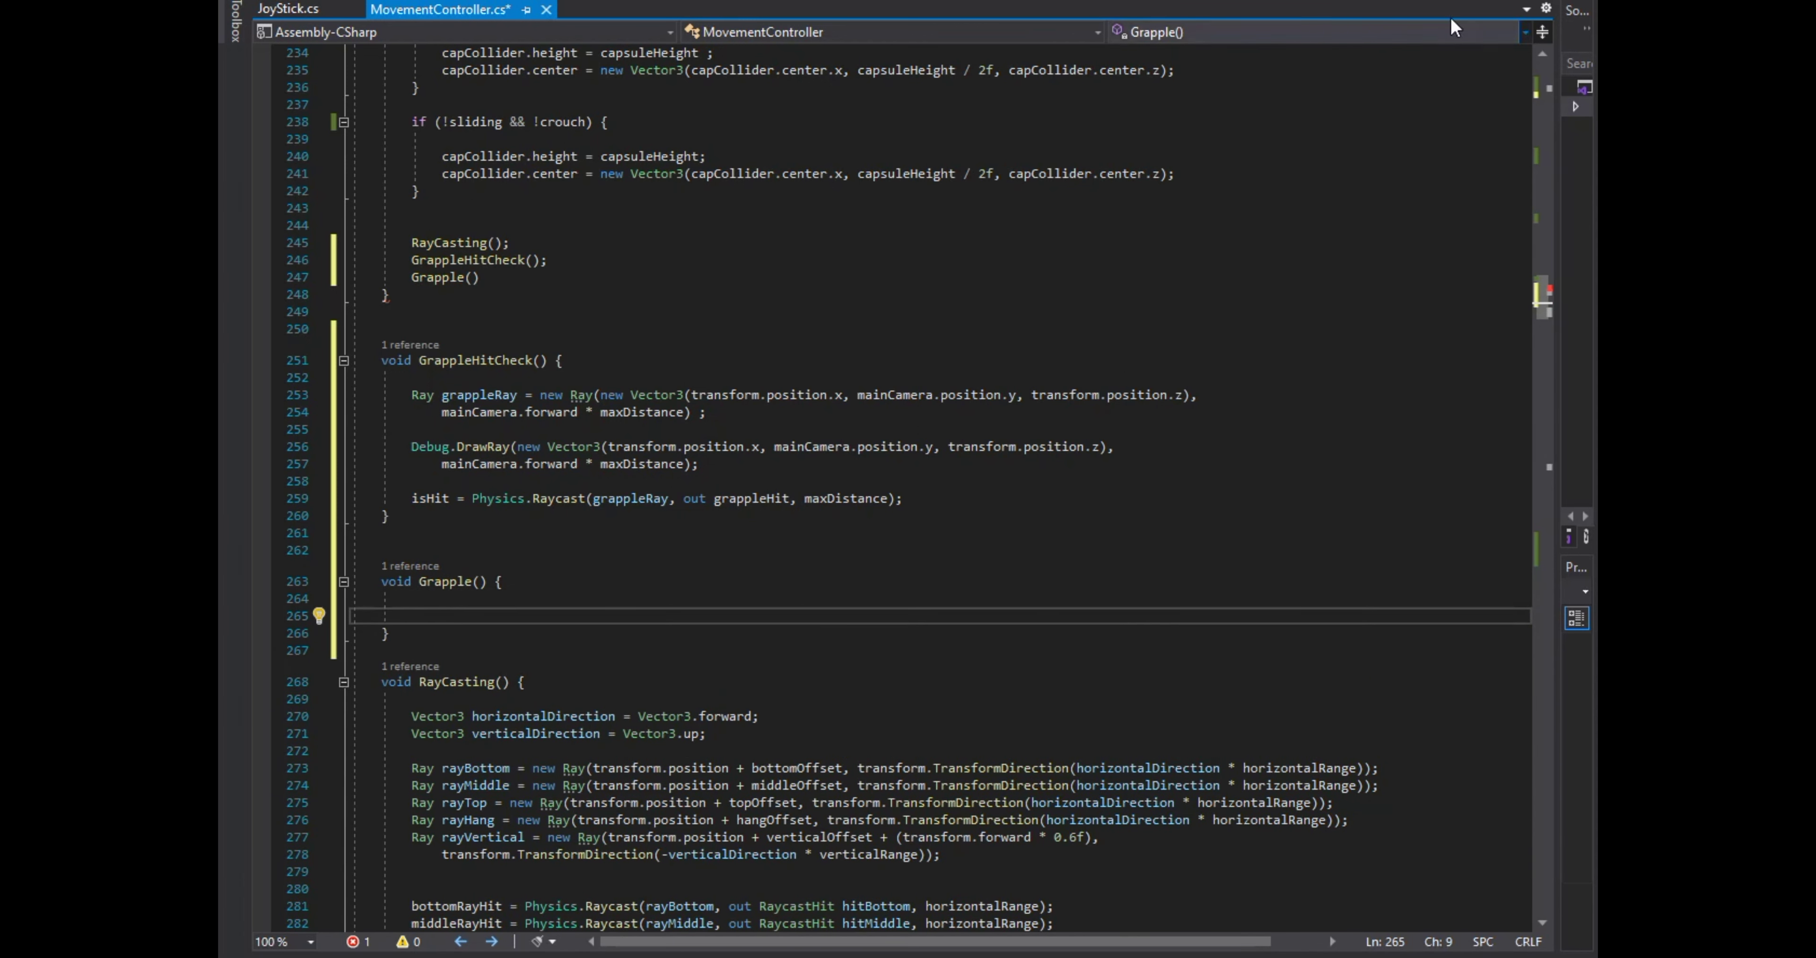
Add canMove = true; at the end of GrappleStart(), then return to the Grapple() body.
scroll(1242, 368, "down", 17)
scroll(1241, 369, "down", 17)
scroll(1241, 368, "down", 17)
scroll(1241, 368, "down", 17)
scroll(1241, 368, "down", 10)
scroll(1241, 369, "down", 6)
scroll(1241, 369, "down", 4)
scroll(1241, 369, "down", 3)
scroll(1241, 369, "down", 2)
scroll(750, 397, "down", 2)
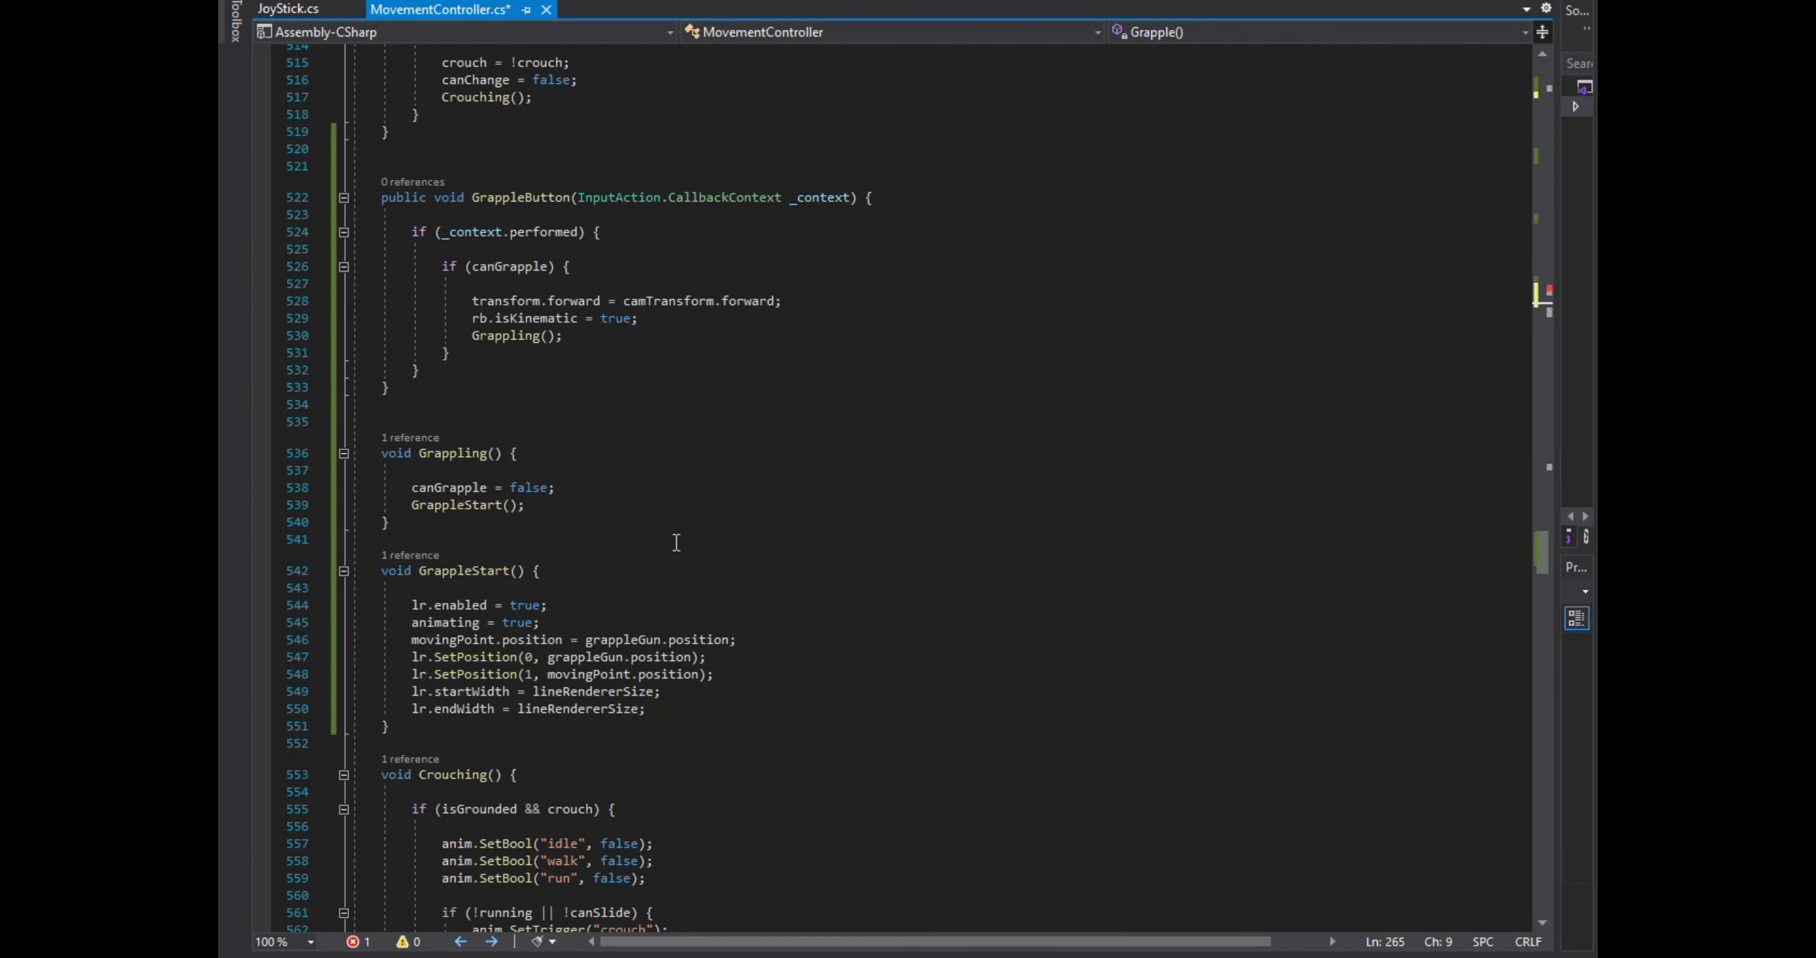
key("Return")
key("Return")
type("canMove = true;")
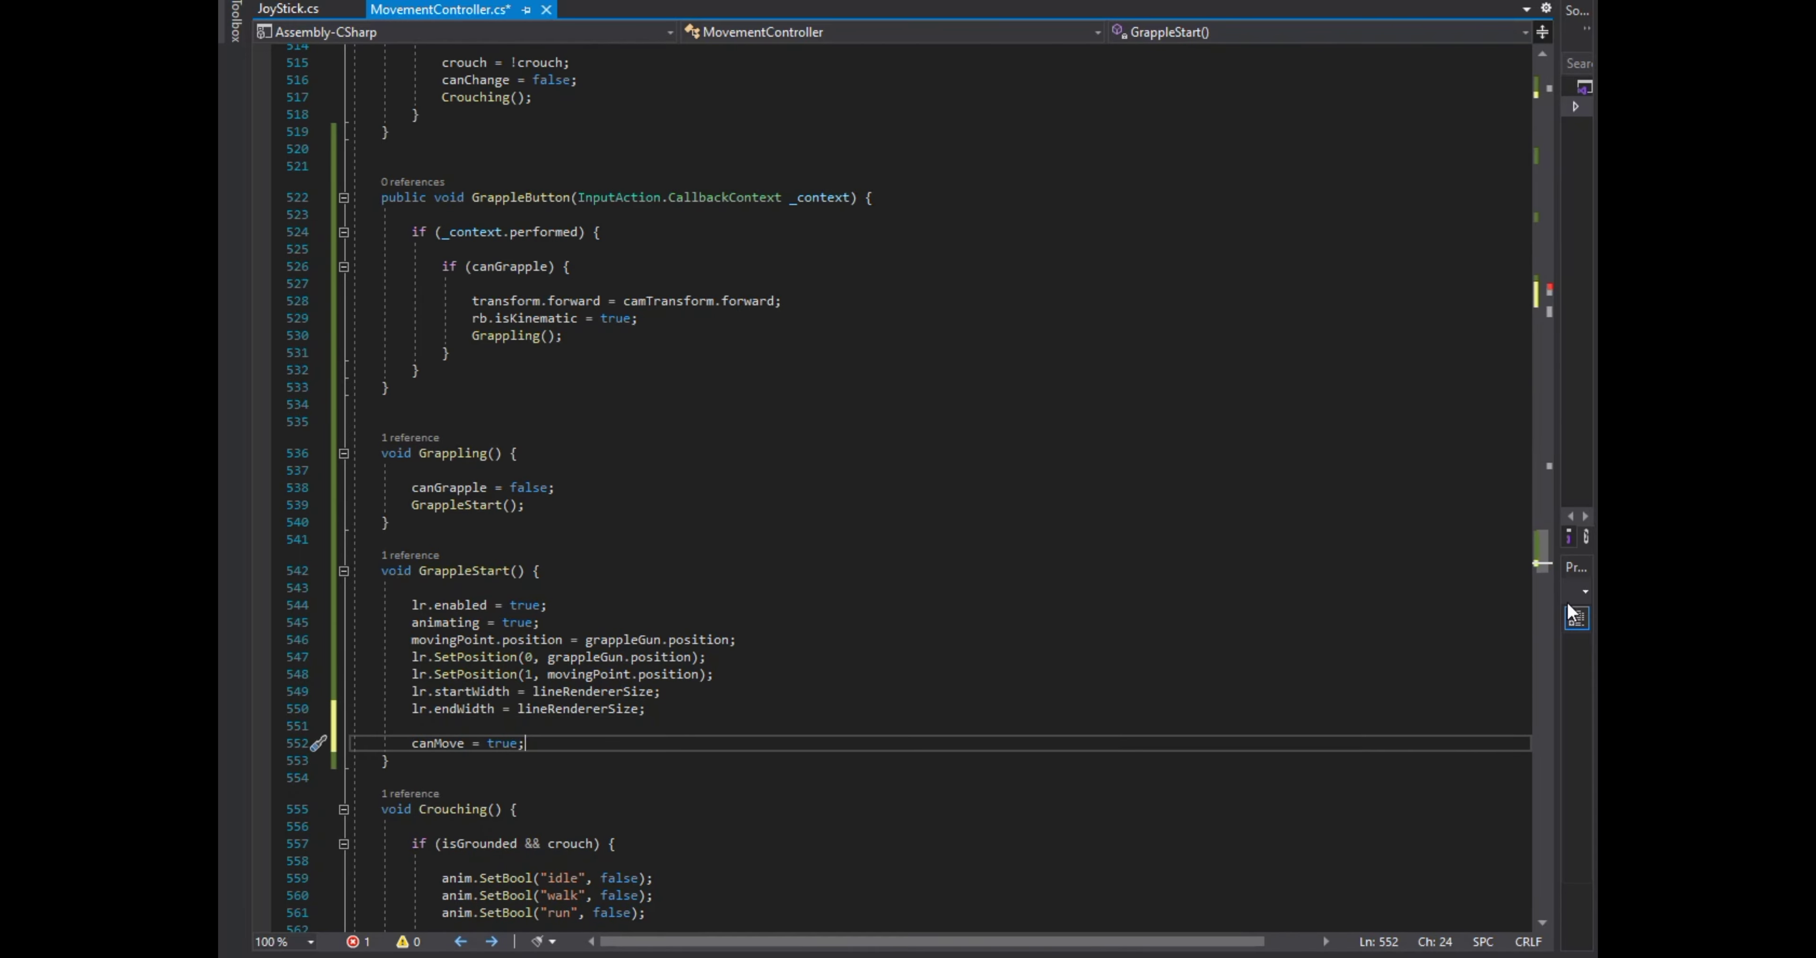
left_click_drag(1542, 553, 1523, 323)
left_click(536, 391)
Open an if (canMove) block in Grapple().
type("if()")
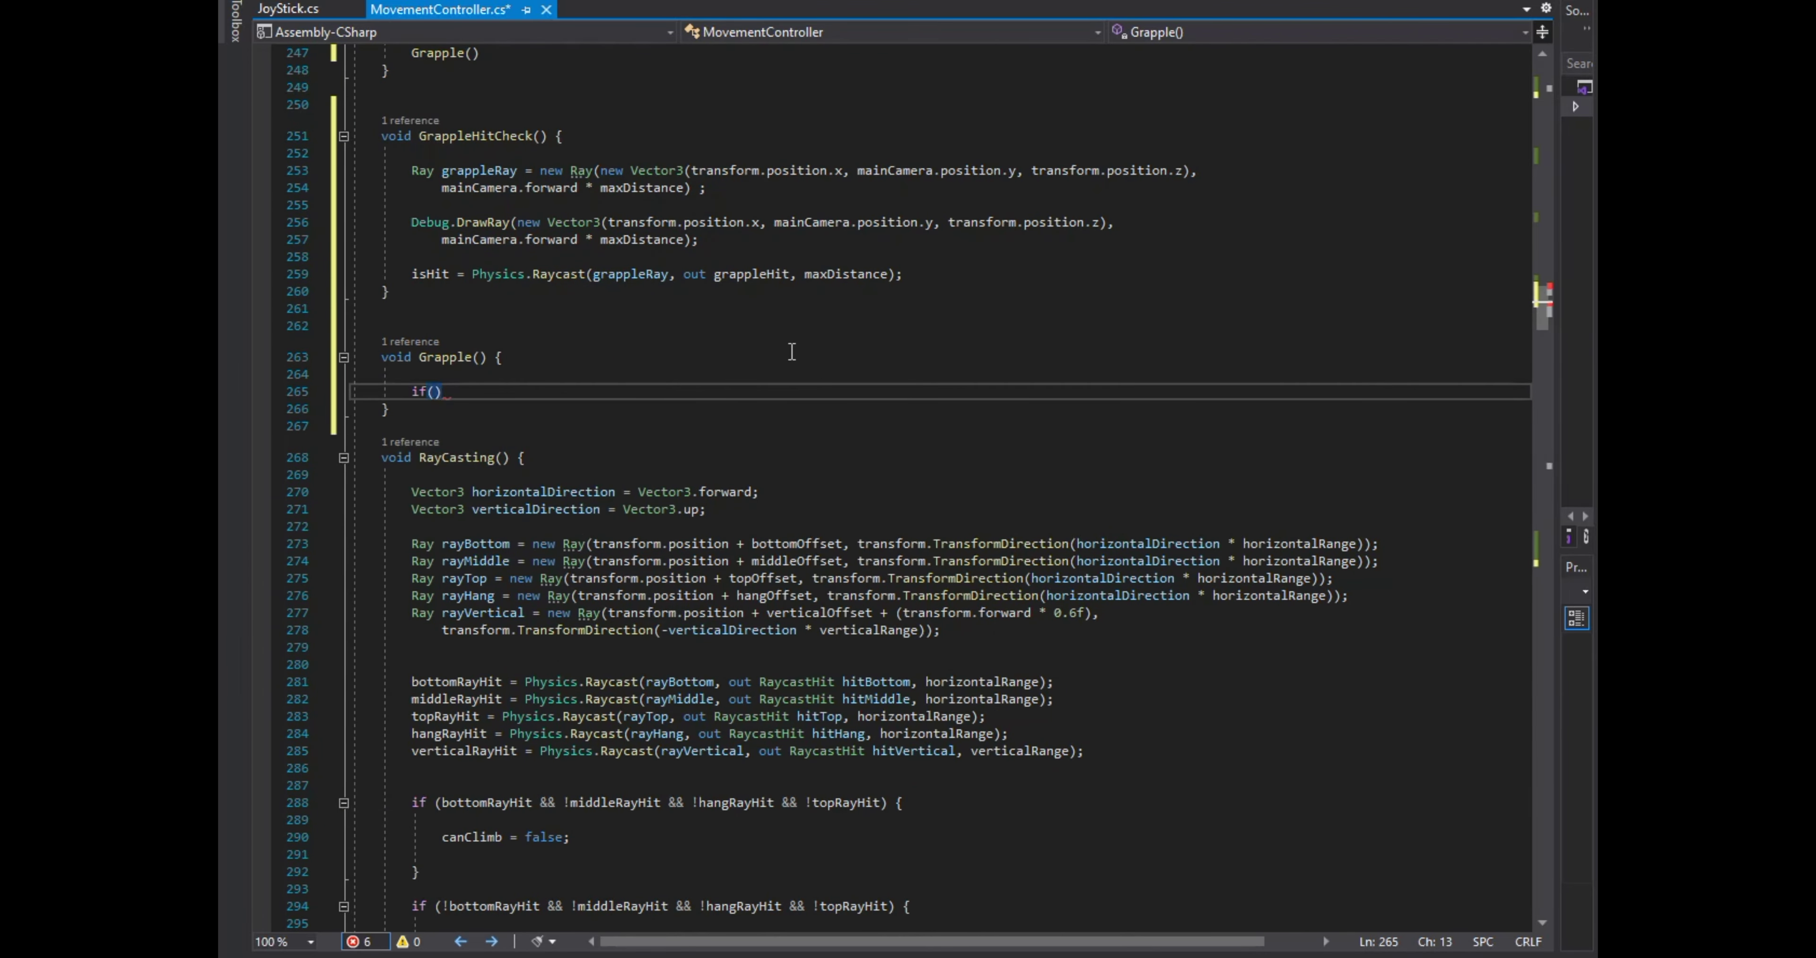
type(" {")
key("Return")
key("Up")
key("End")
key("Left")
key("Left")
key("Left")
type("canMove")
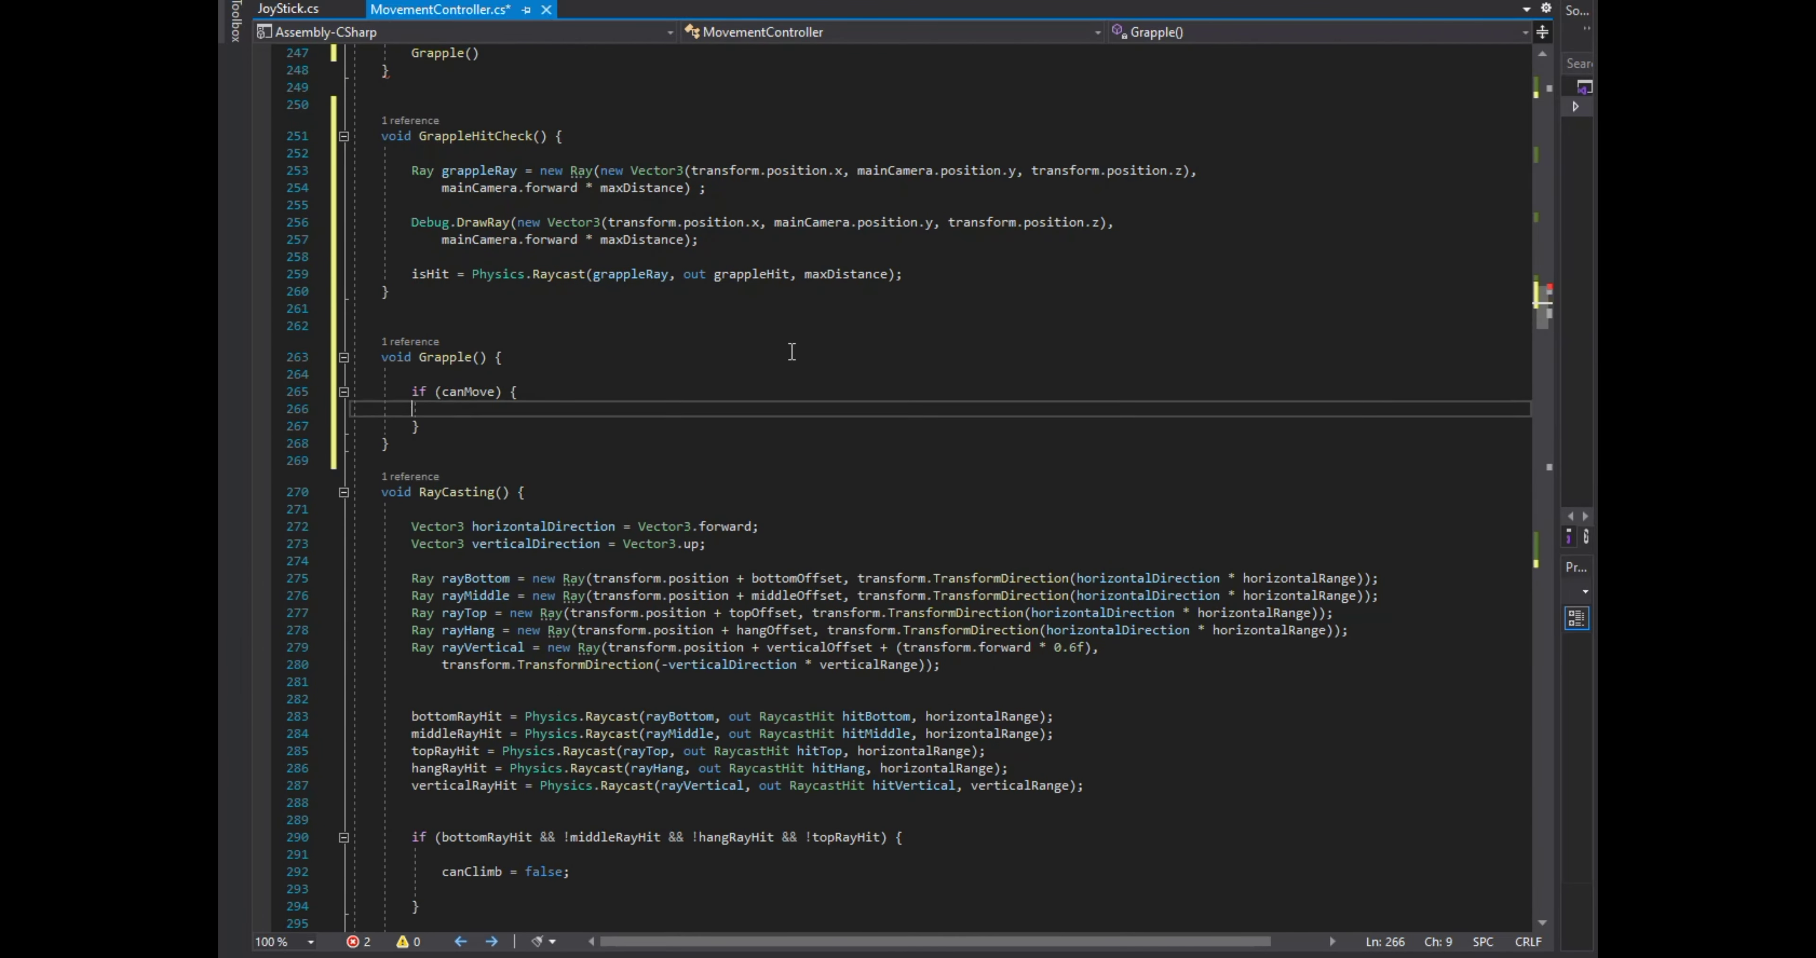
key("Down")
key("Return")
Inside the block, add an lr.SetPosition call using movingPoint.position.
type("lr.set")
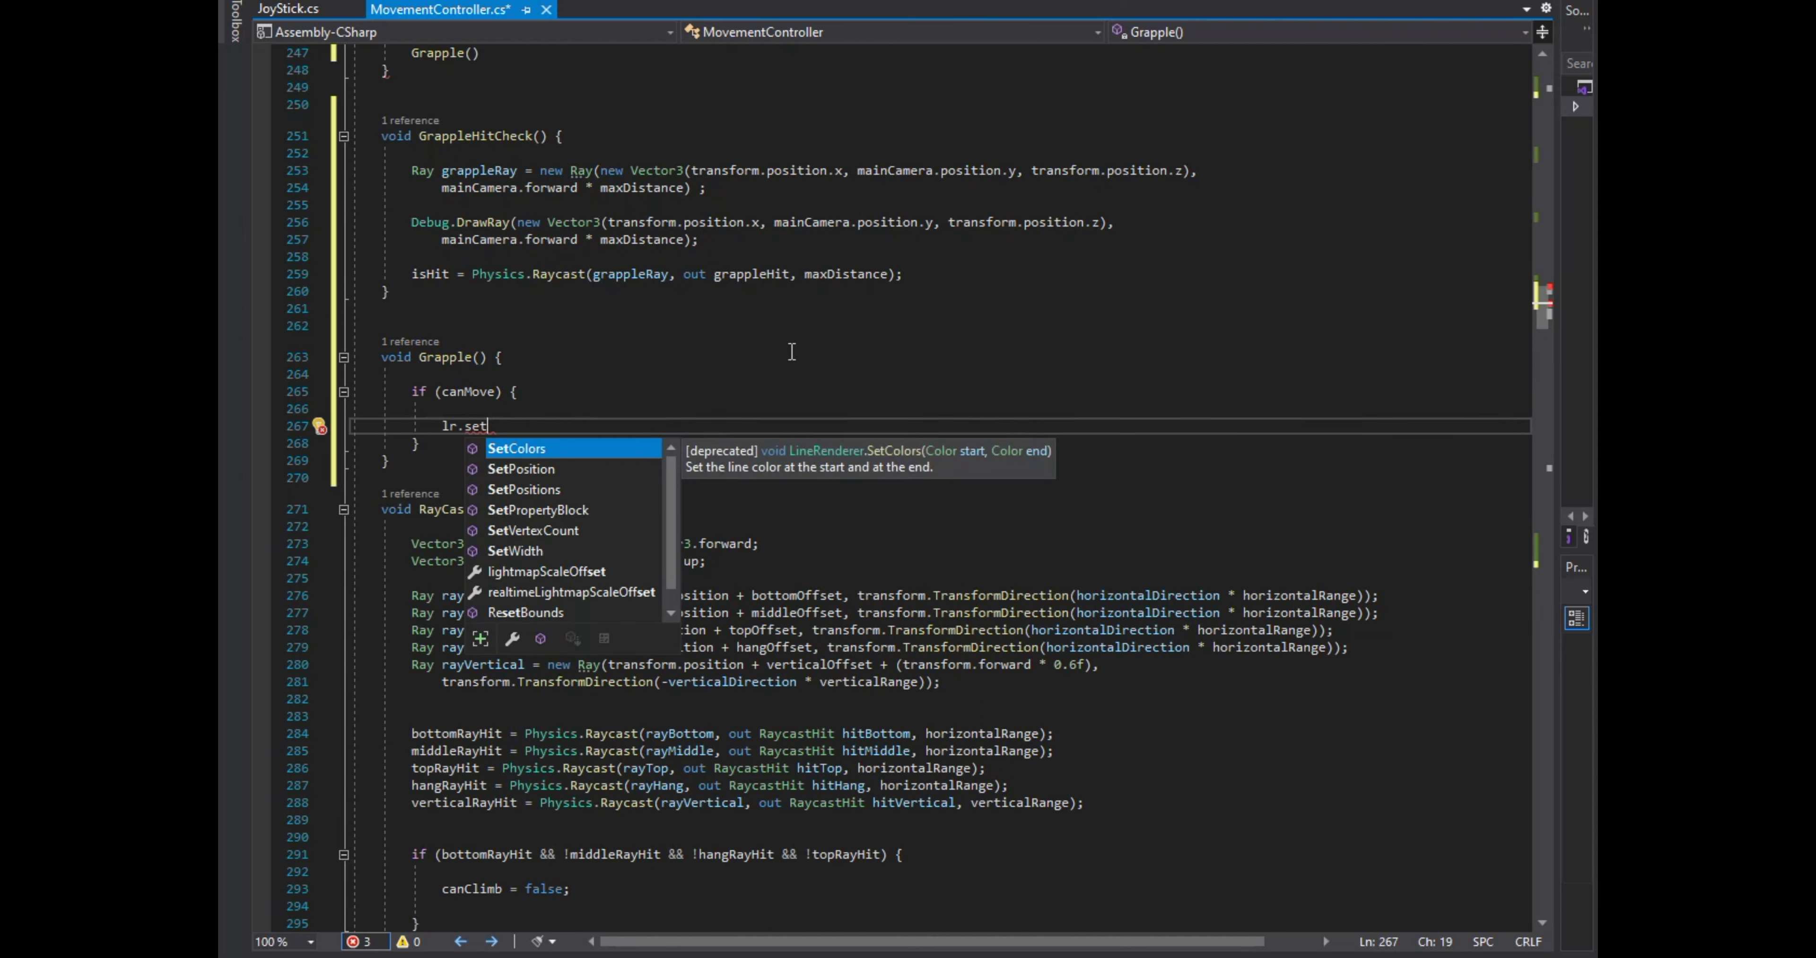
key("Down")
key("Tab")
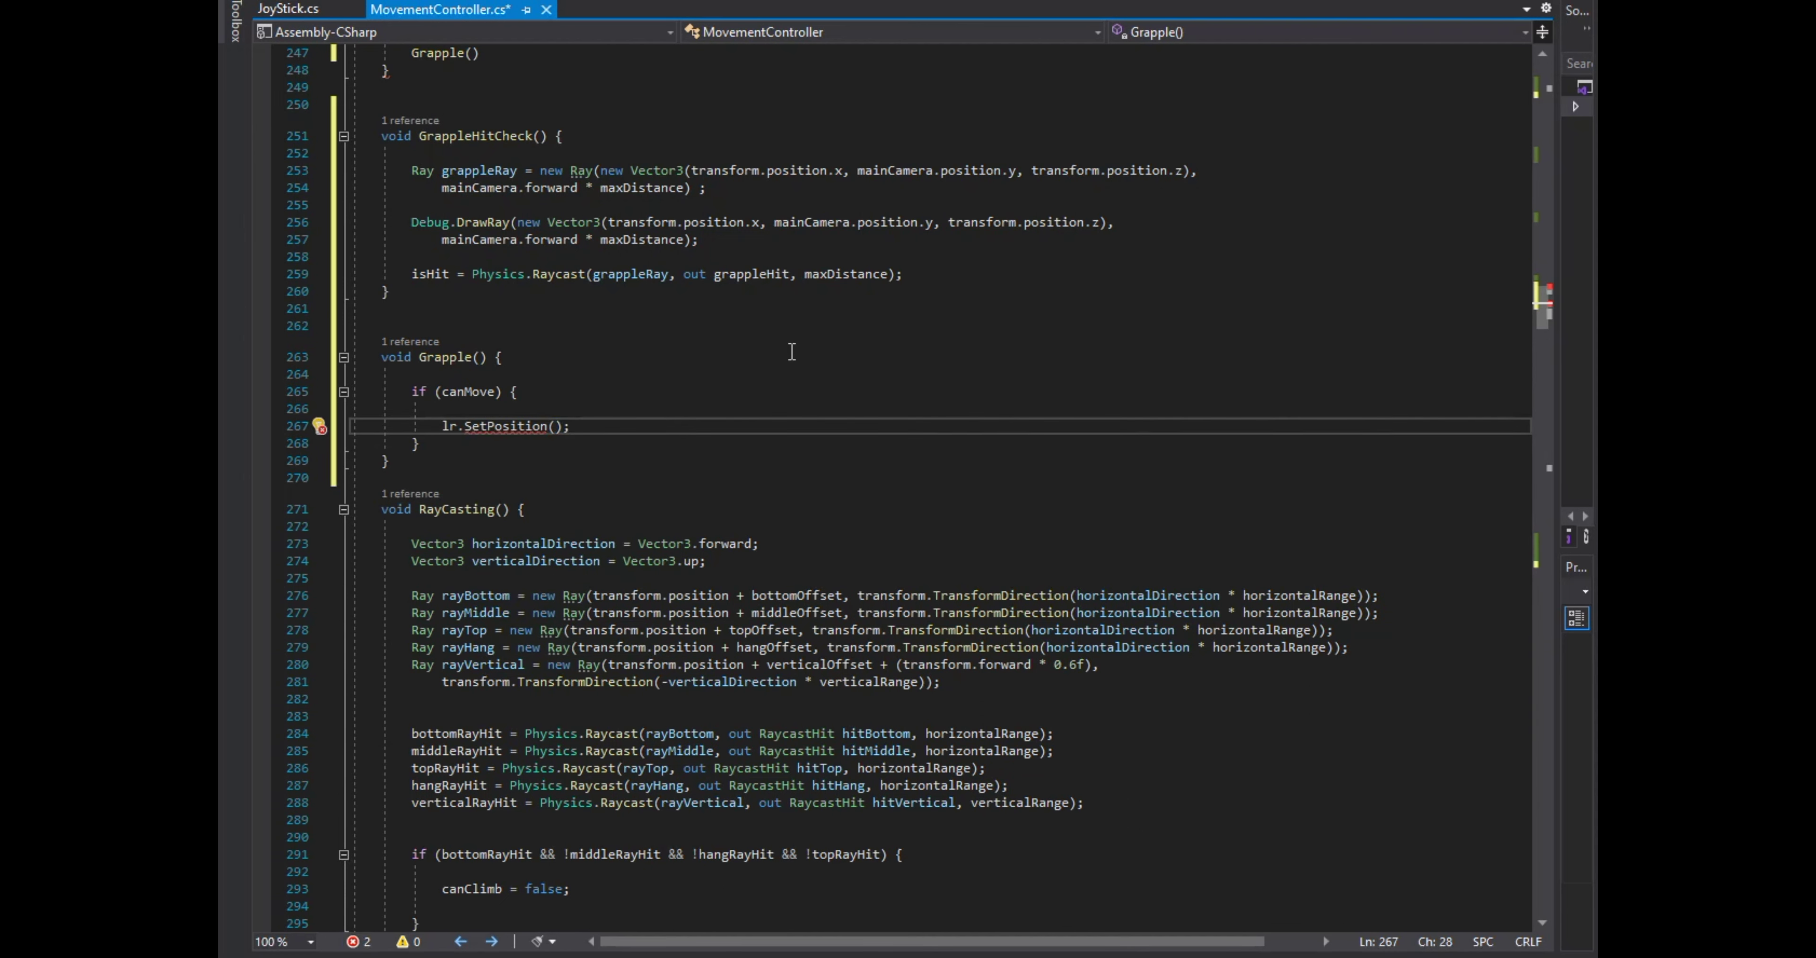
type(", movingP")
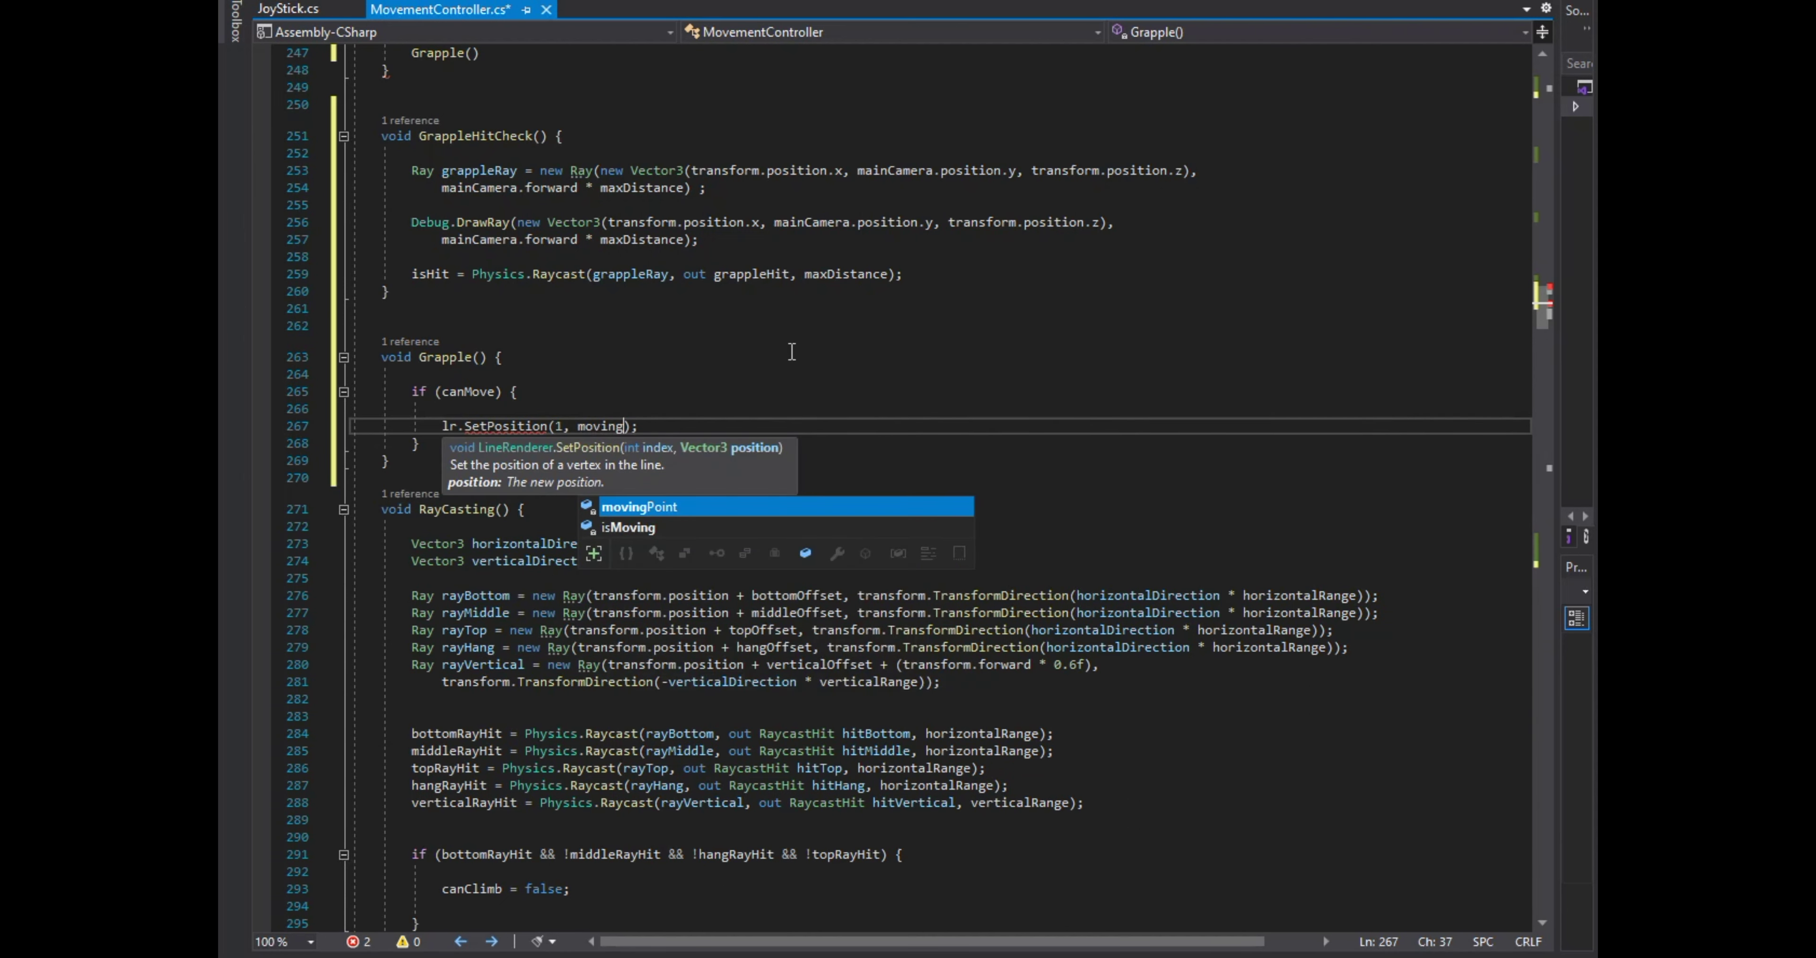
type("oint.posi")
key("Tab")
key("End")
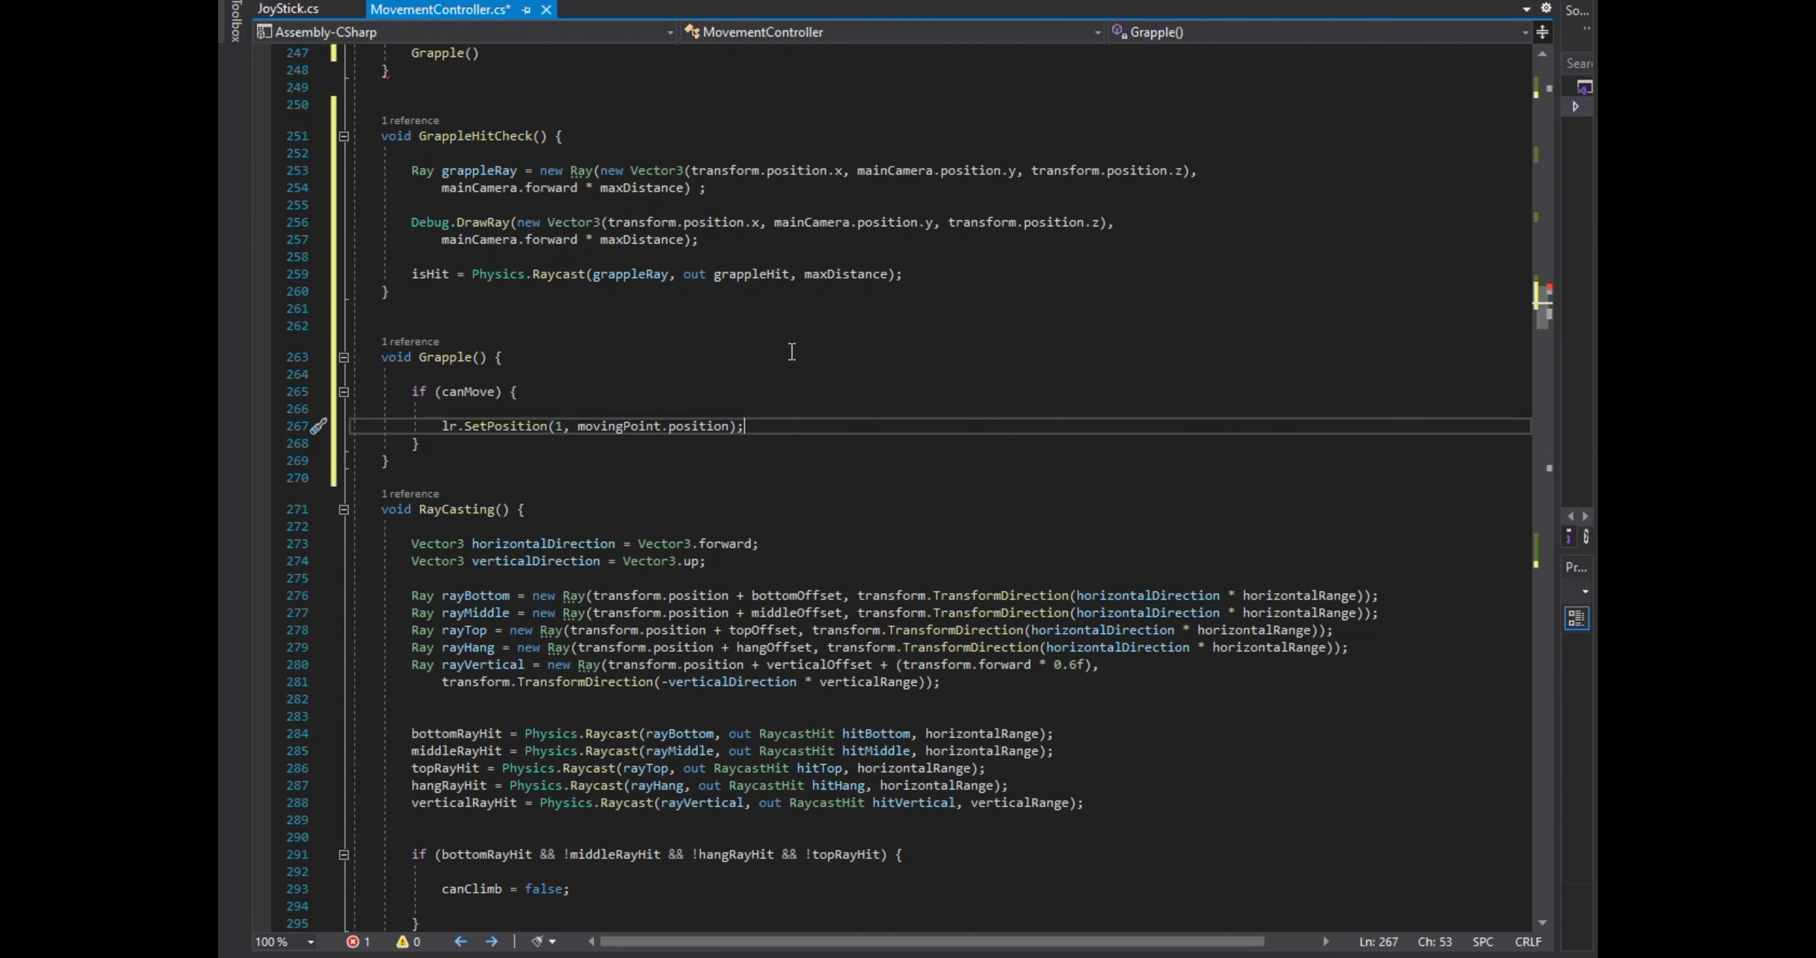
key("Up")
key("Down")
key("End")
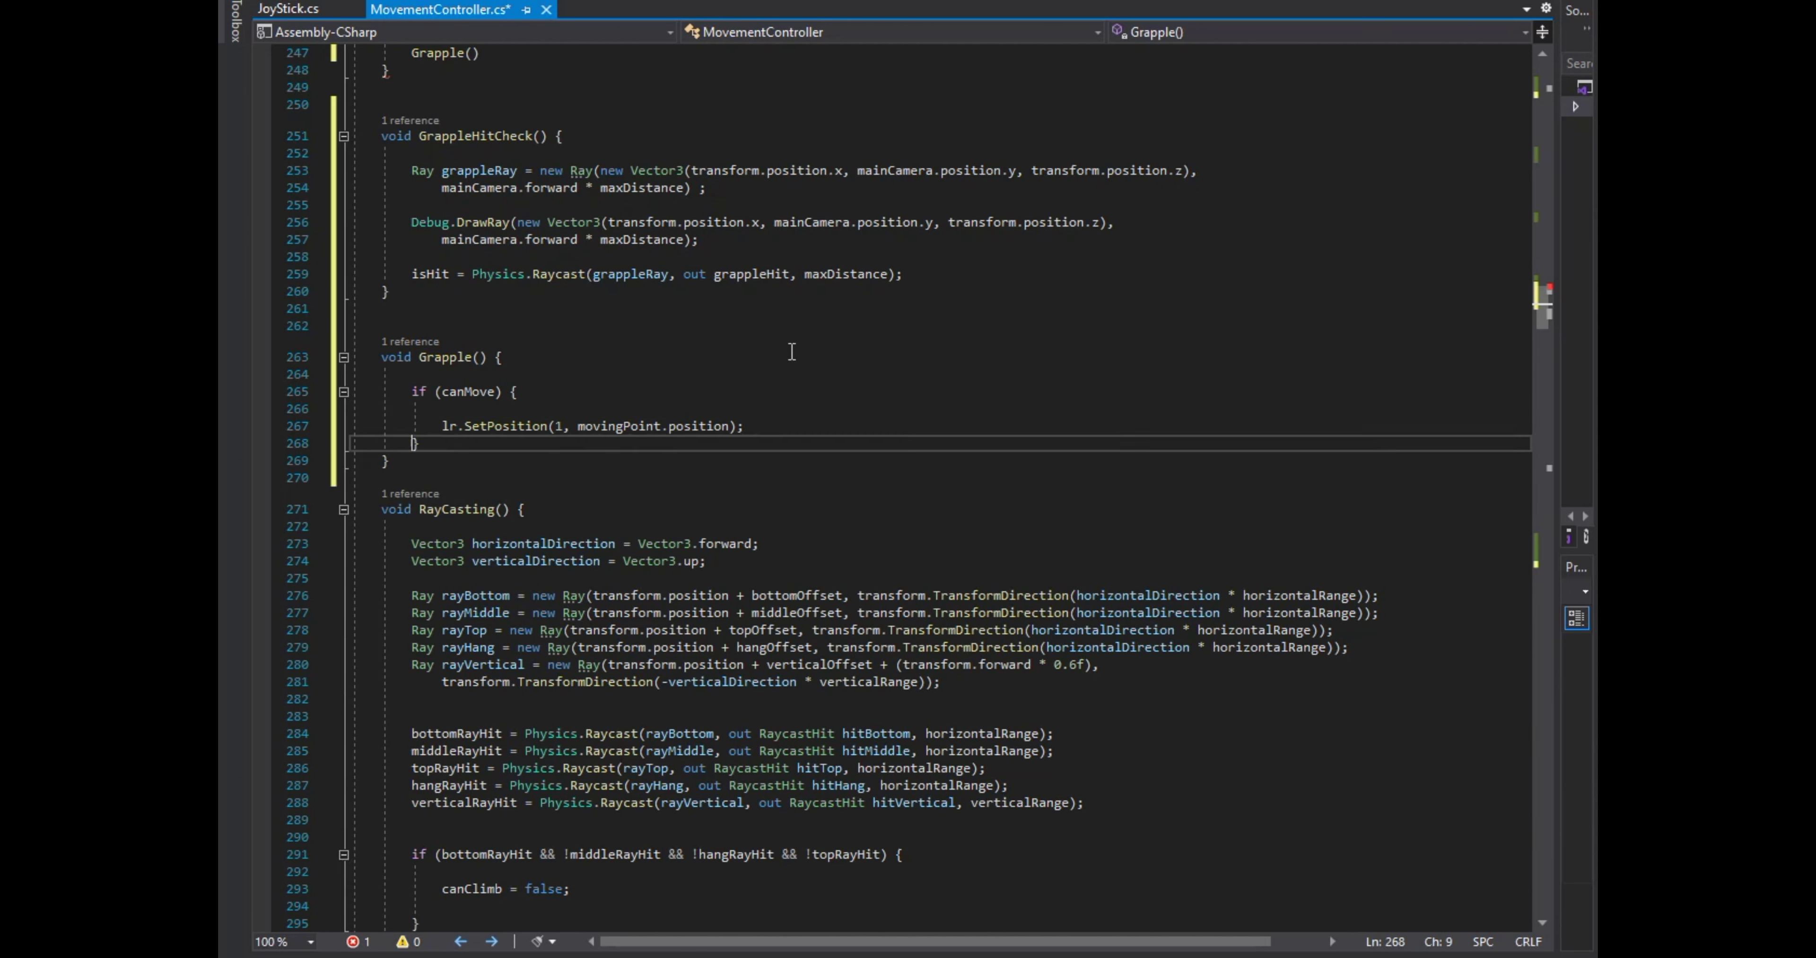
key("Return")
Slerp movingPoint.position toward hitPoint by slerpTime * Time.deltaTime with Vector3.Slerp.
type("mov")
key("Tab")
type(".")
key("Tab")
type("= Vector3.slerp(")
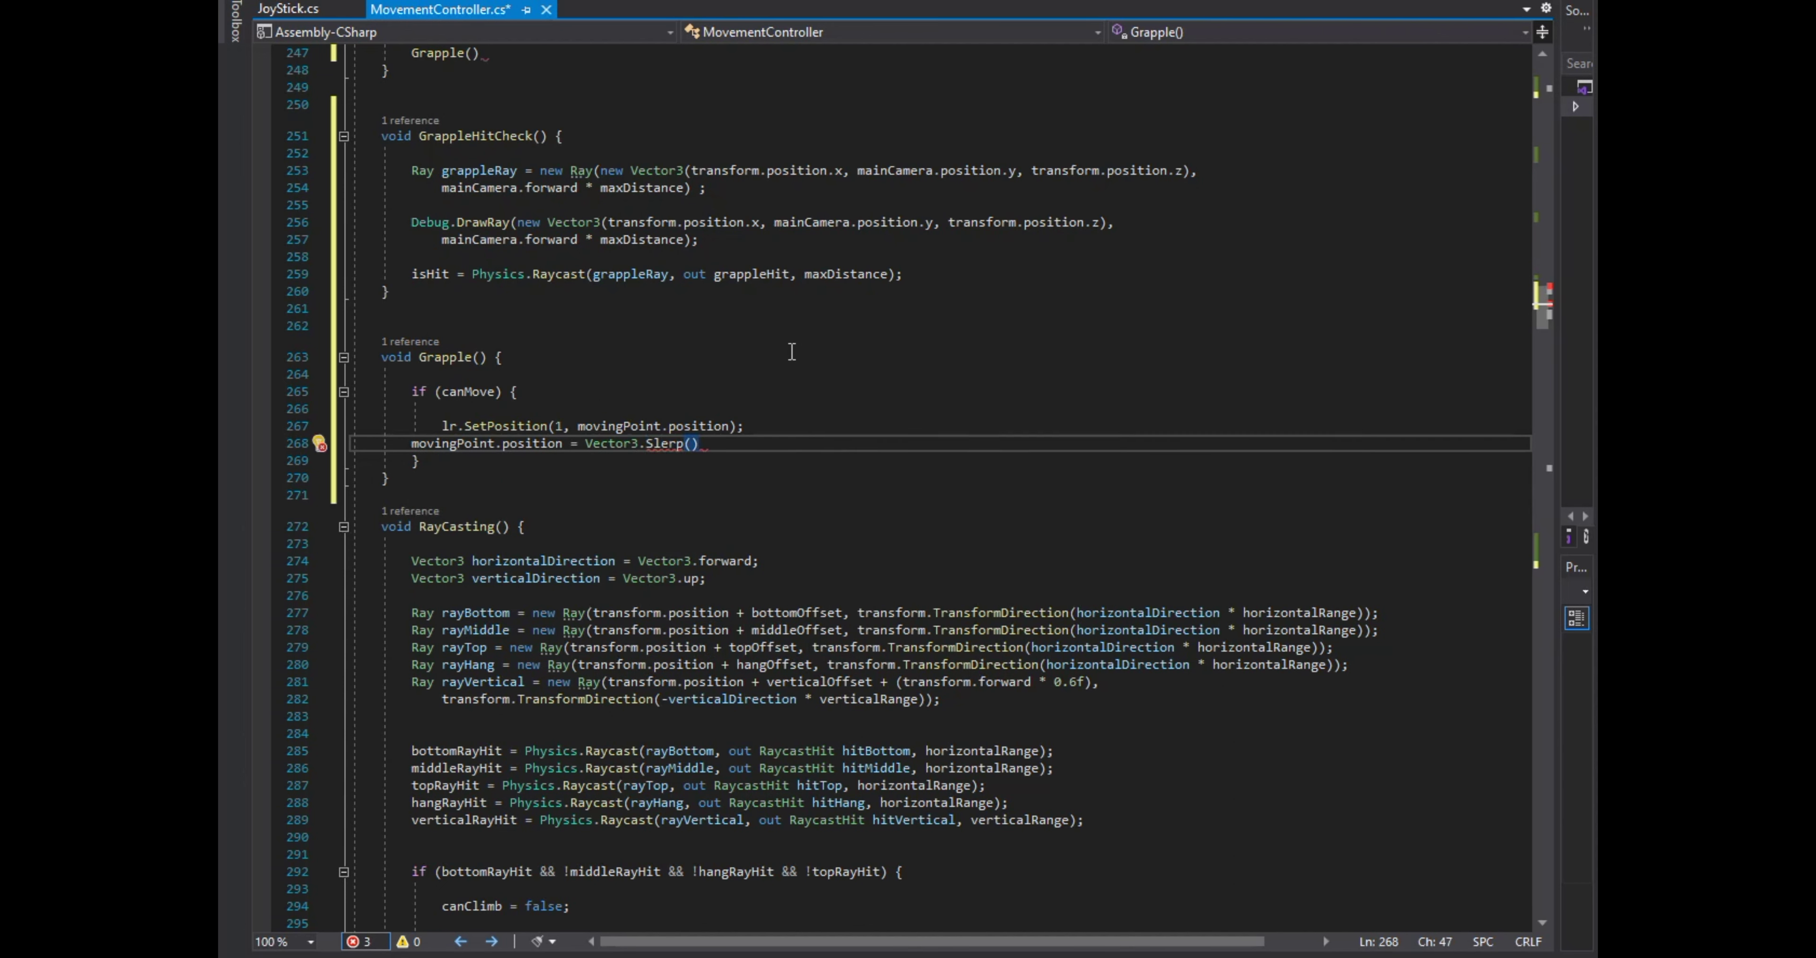
type("mov")
key("Tab")
type(".")
key("Tab")
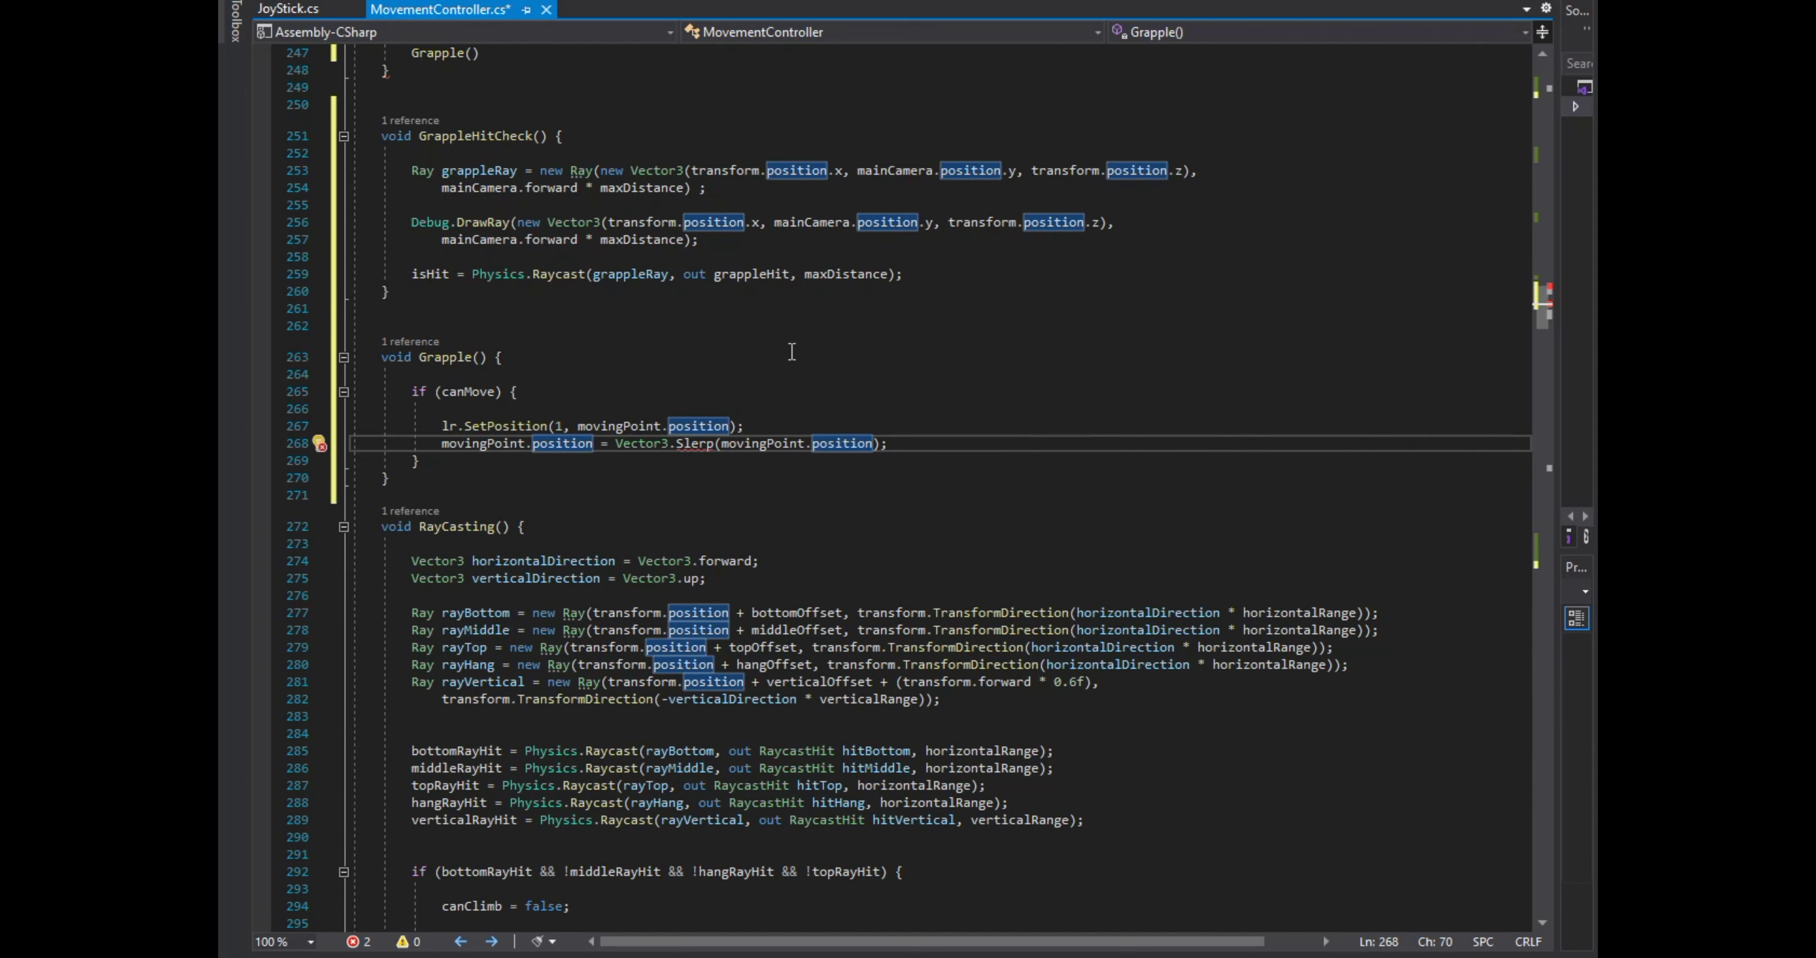
type(", hit")
key("Down")
type(".")
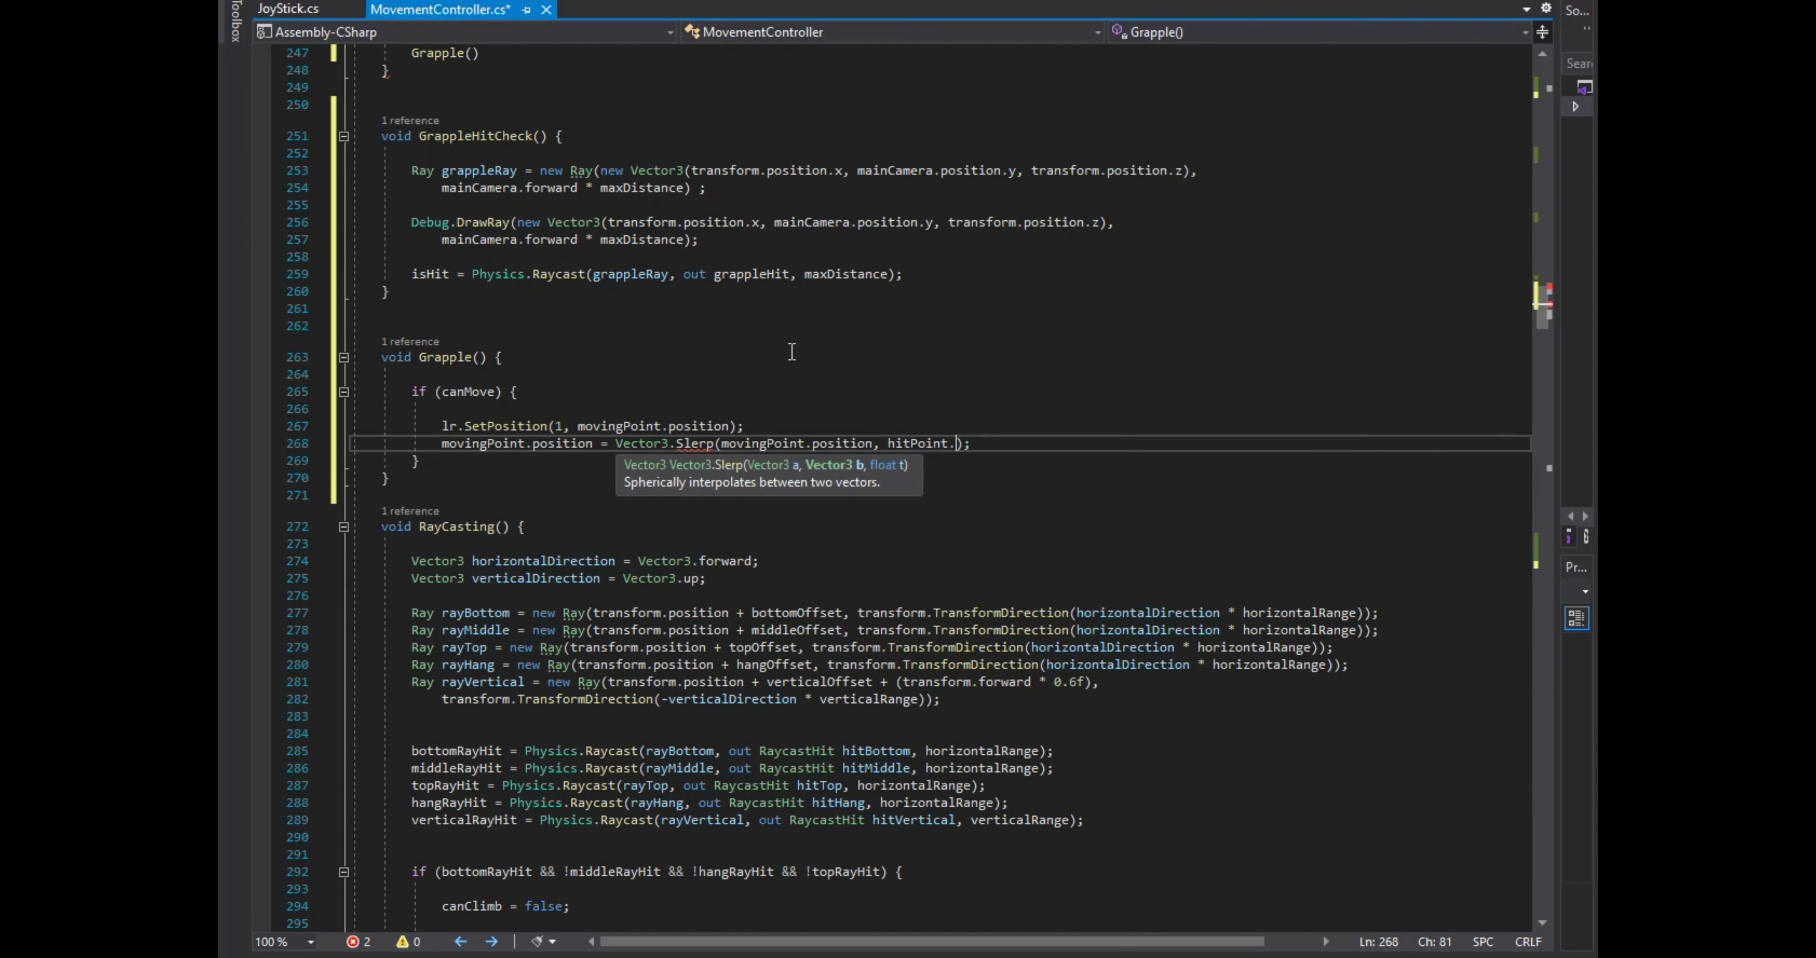
type("posi")
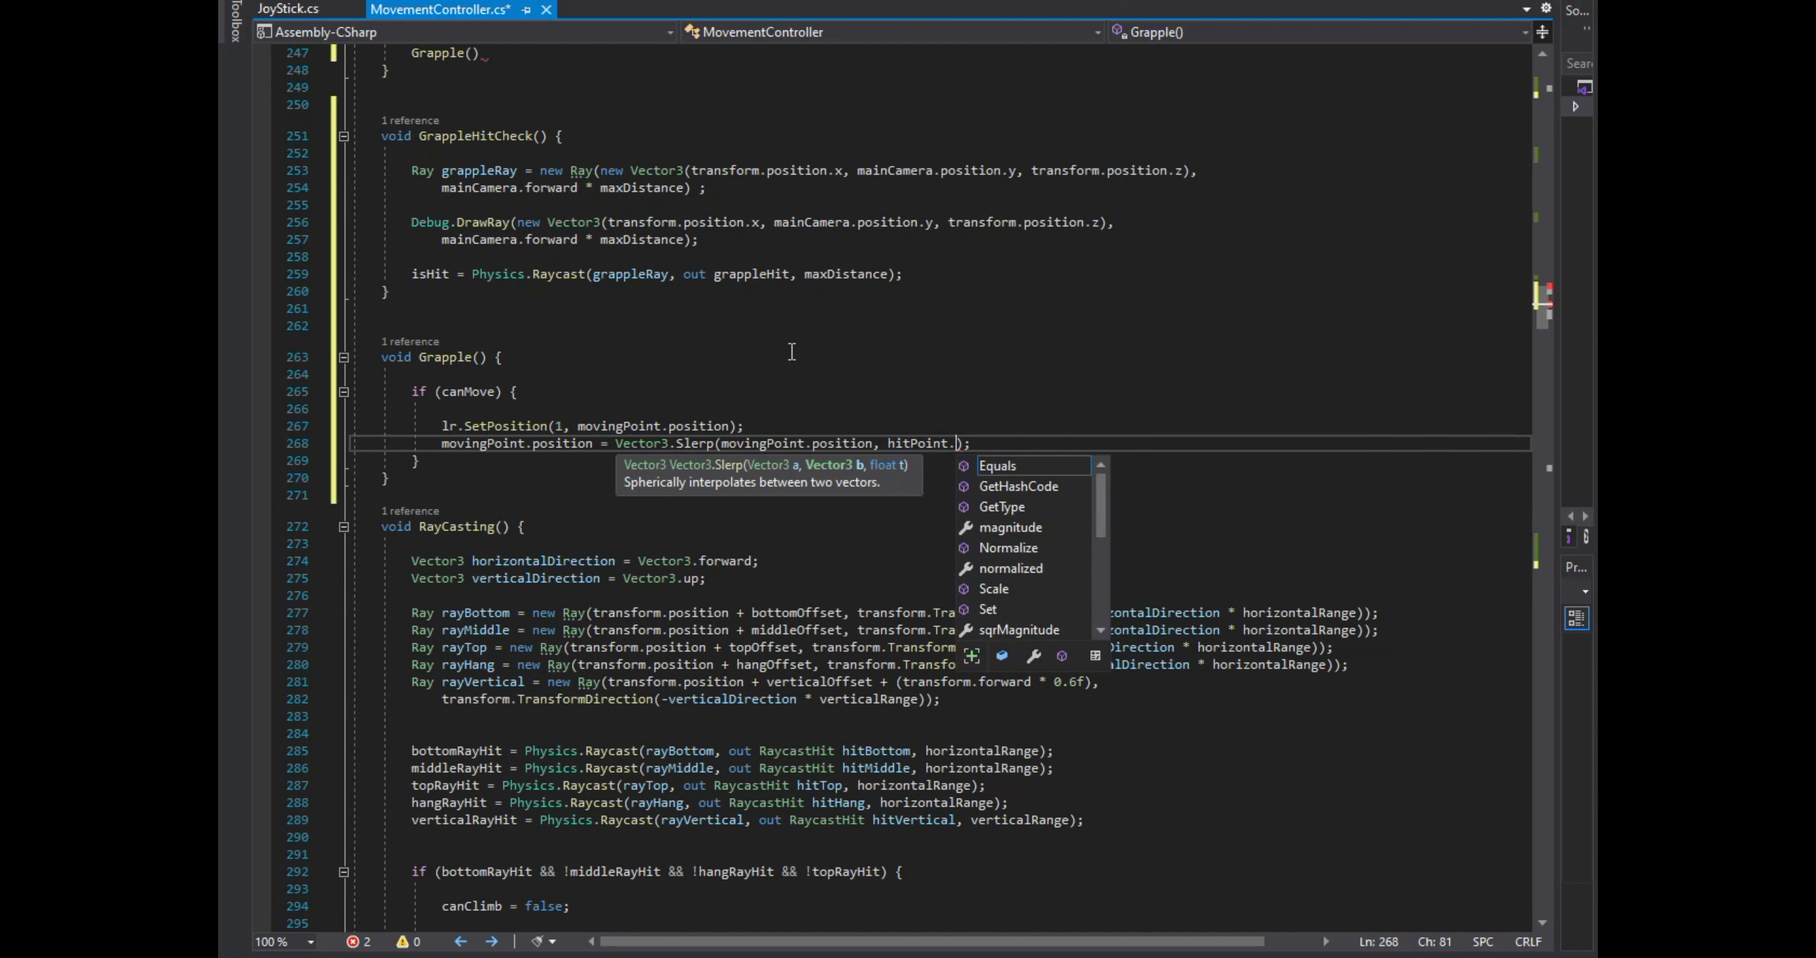
key("BackSpace")
type(", slerptime")
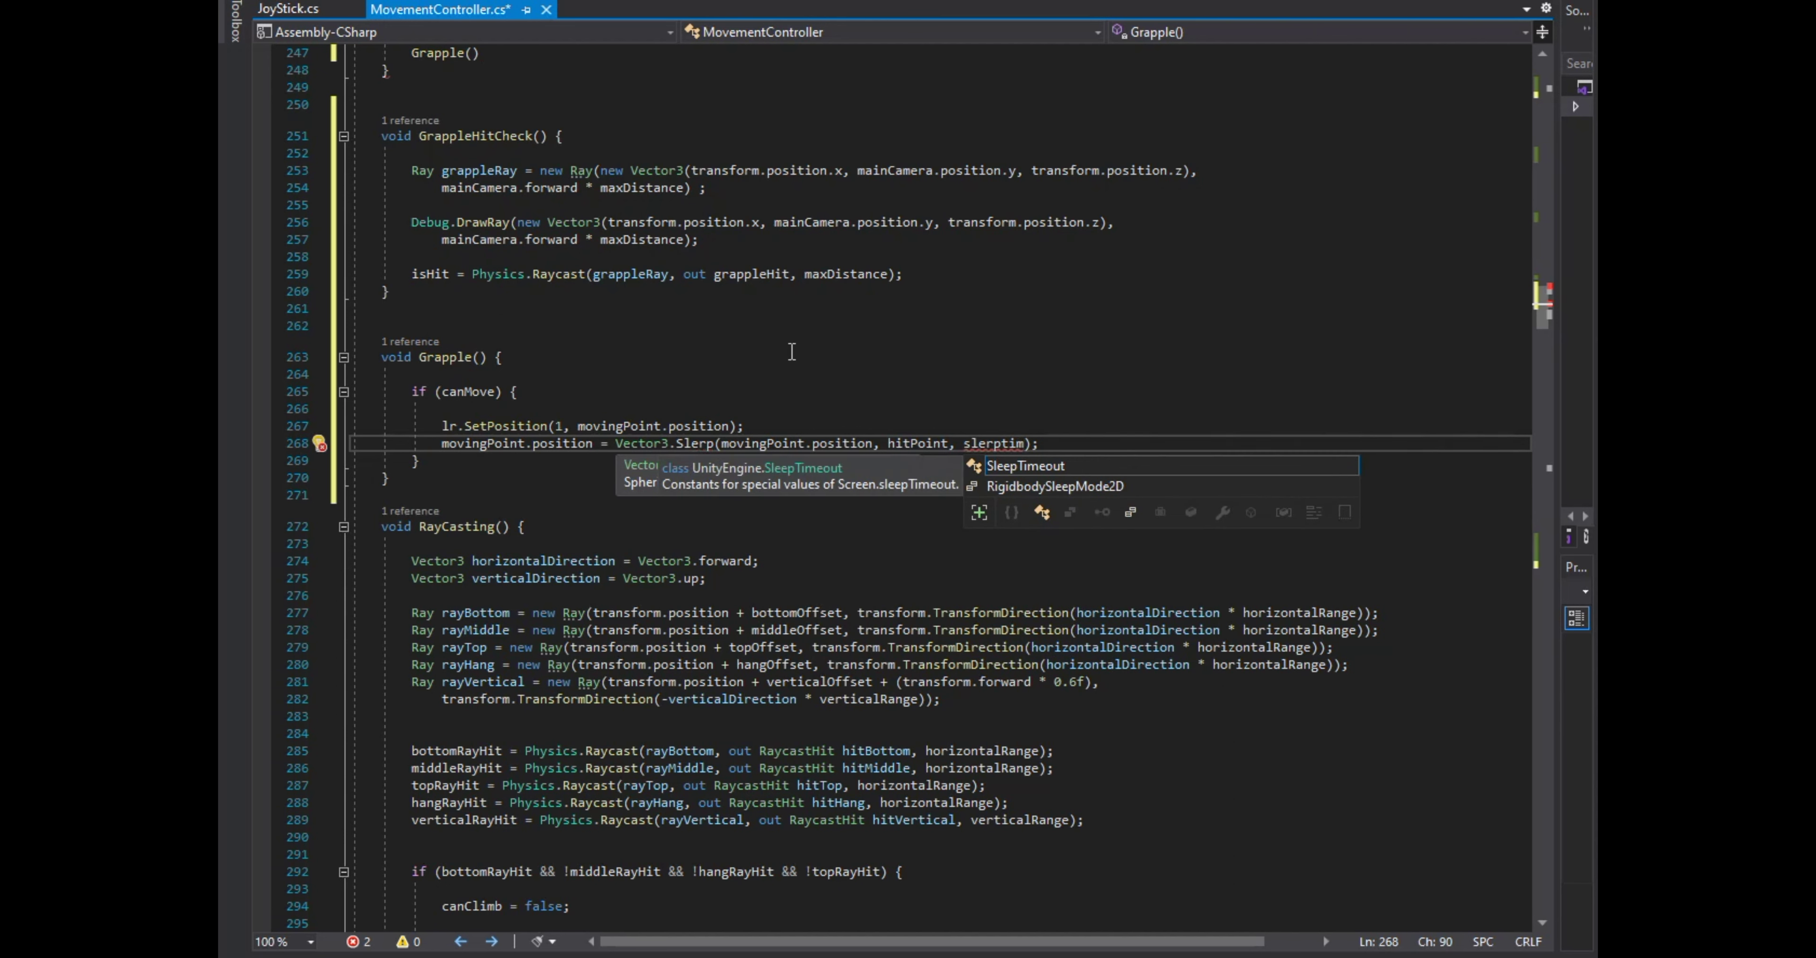
type(" * Time.")
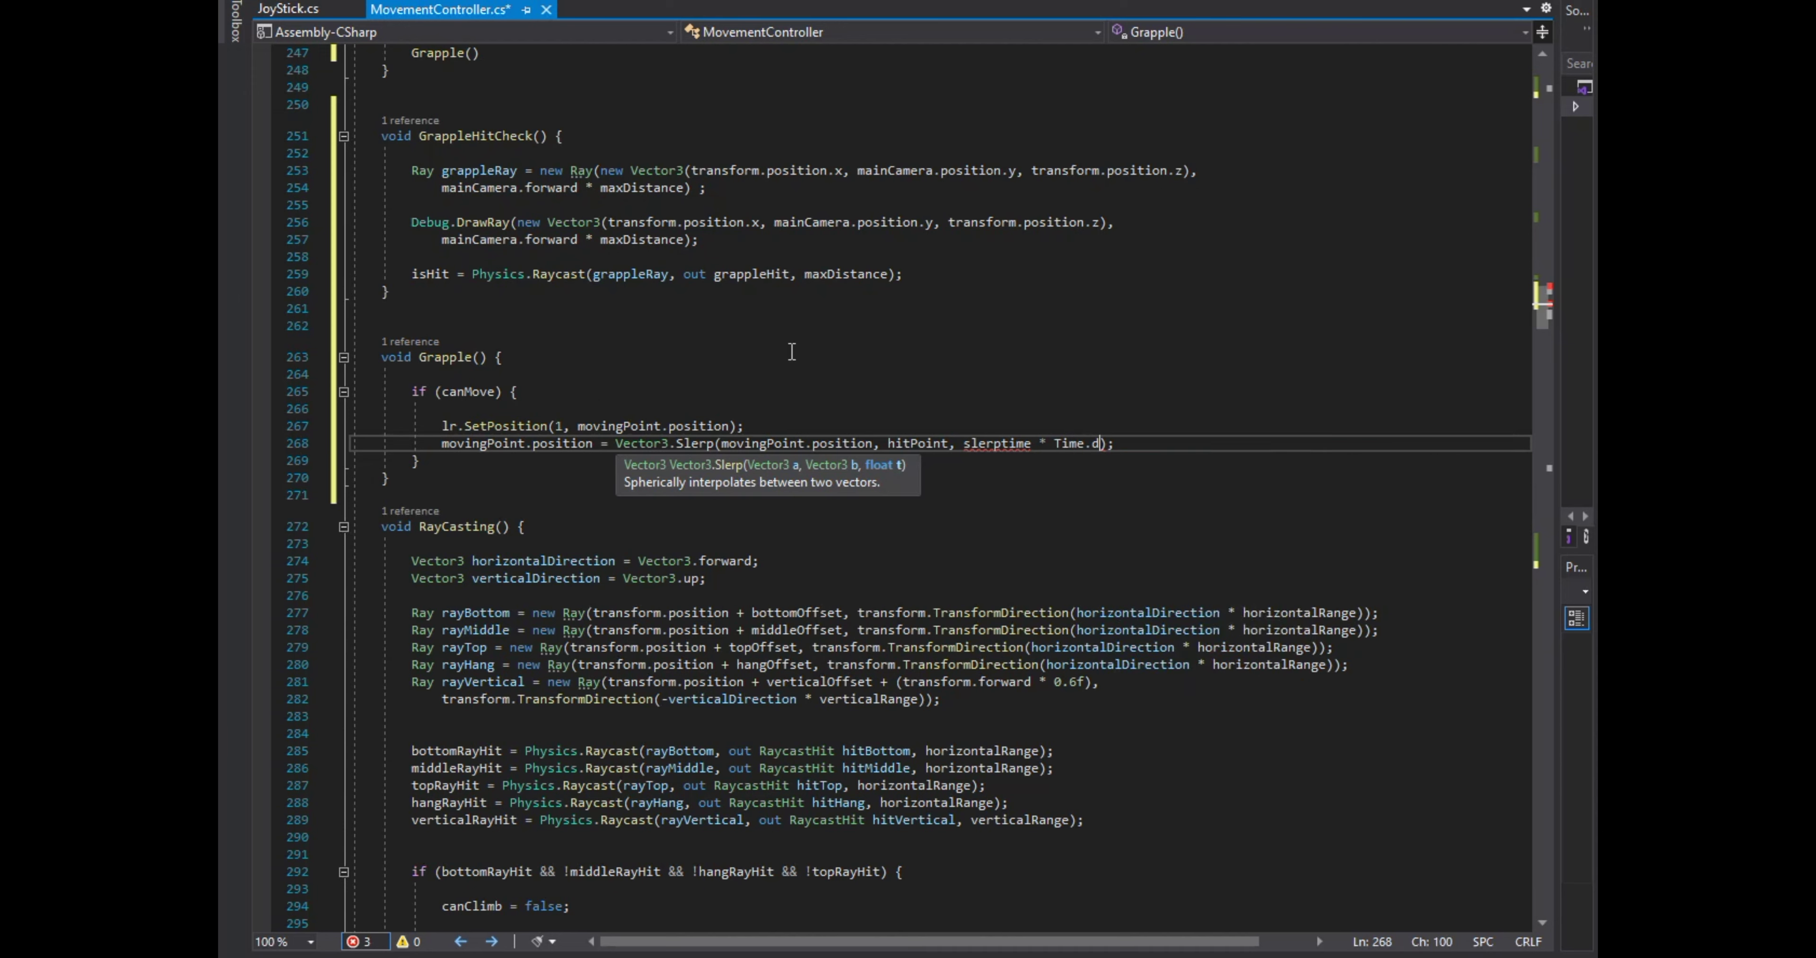
type("delta")
key("Tab")
Declare public float slerpTime under maxDistance, fixing the slerptime casing via IntelliSense.
left_click_drag(1543, 313, 1543, 113)
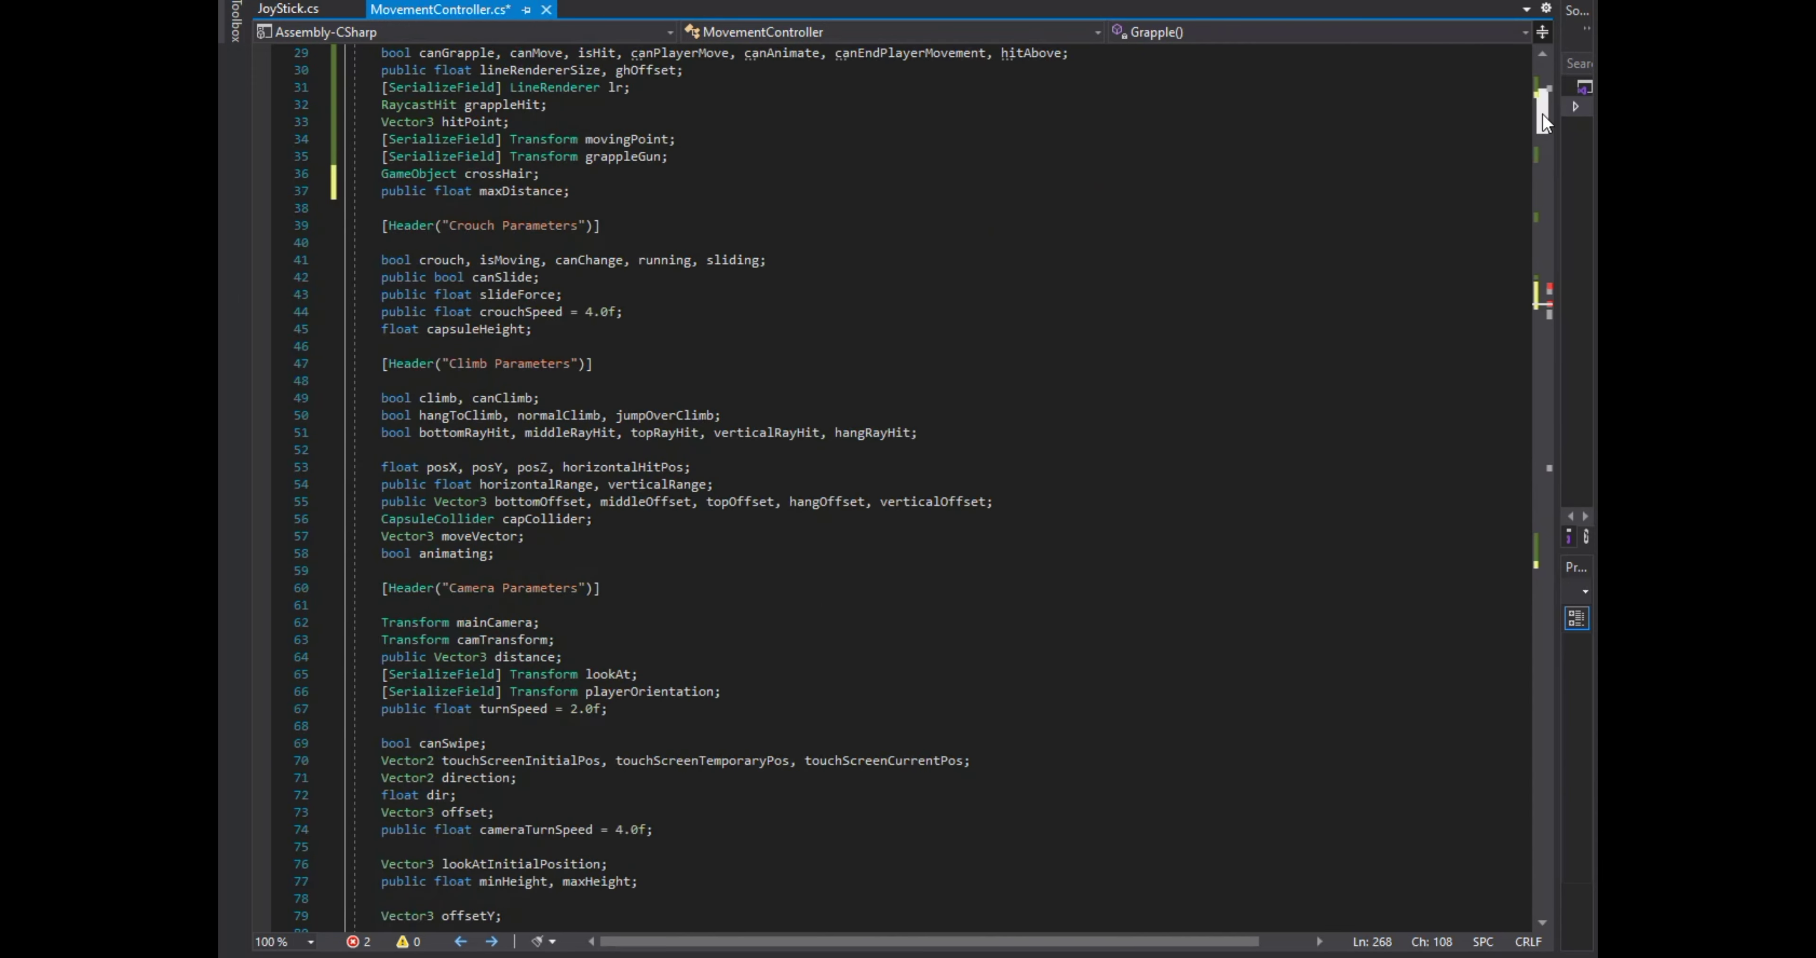
scroll(1543, 113, "up", 5)
left_click(904, 489)
key("Return")
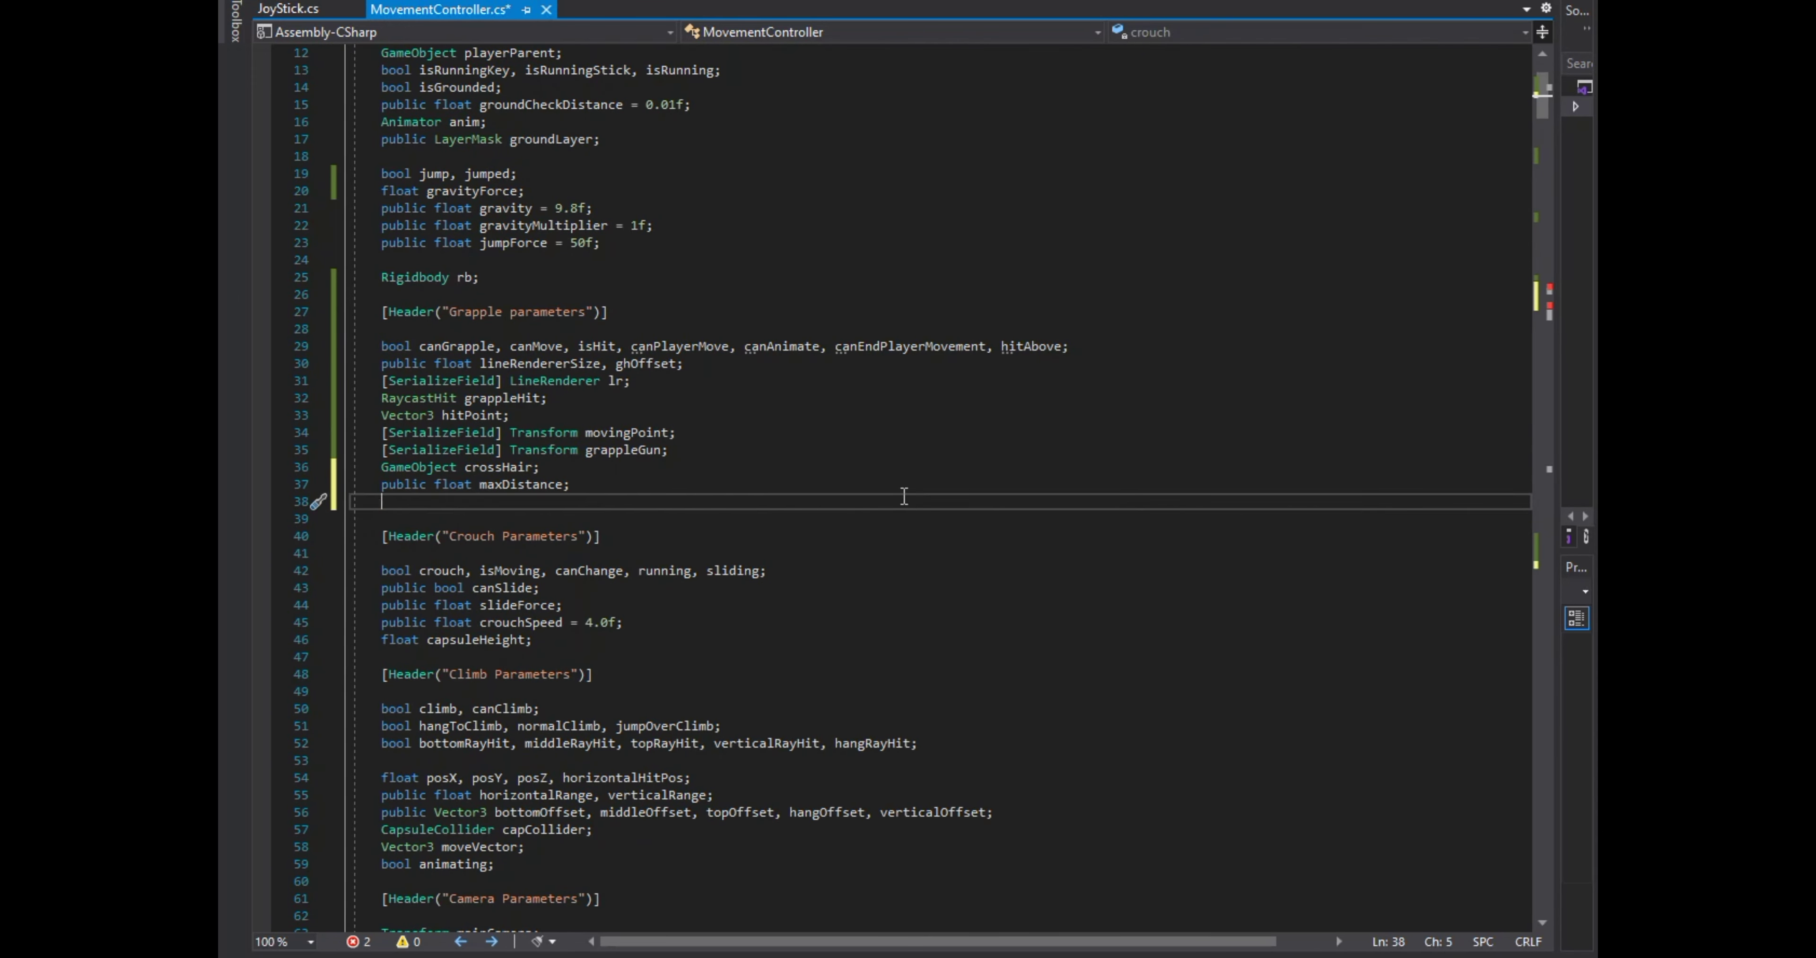
type("public float slerpTime = 5f;")
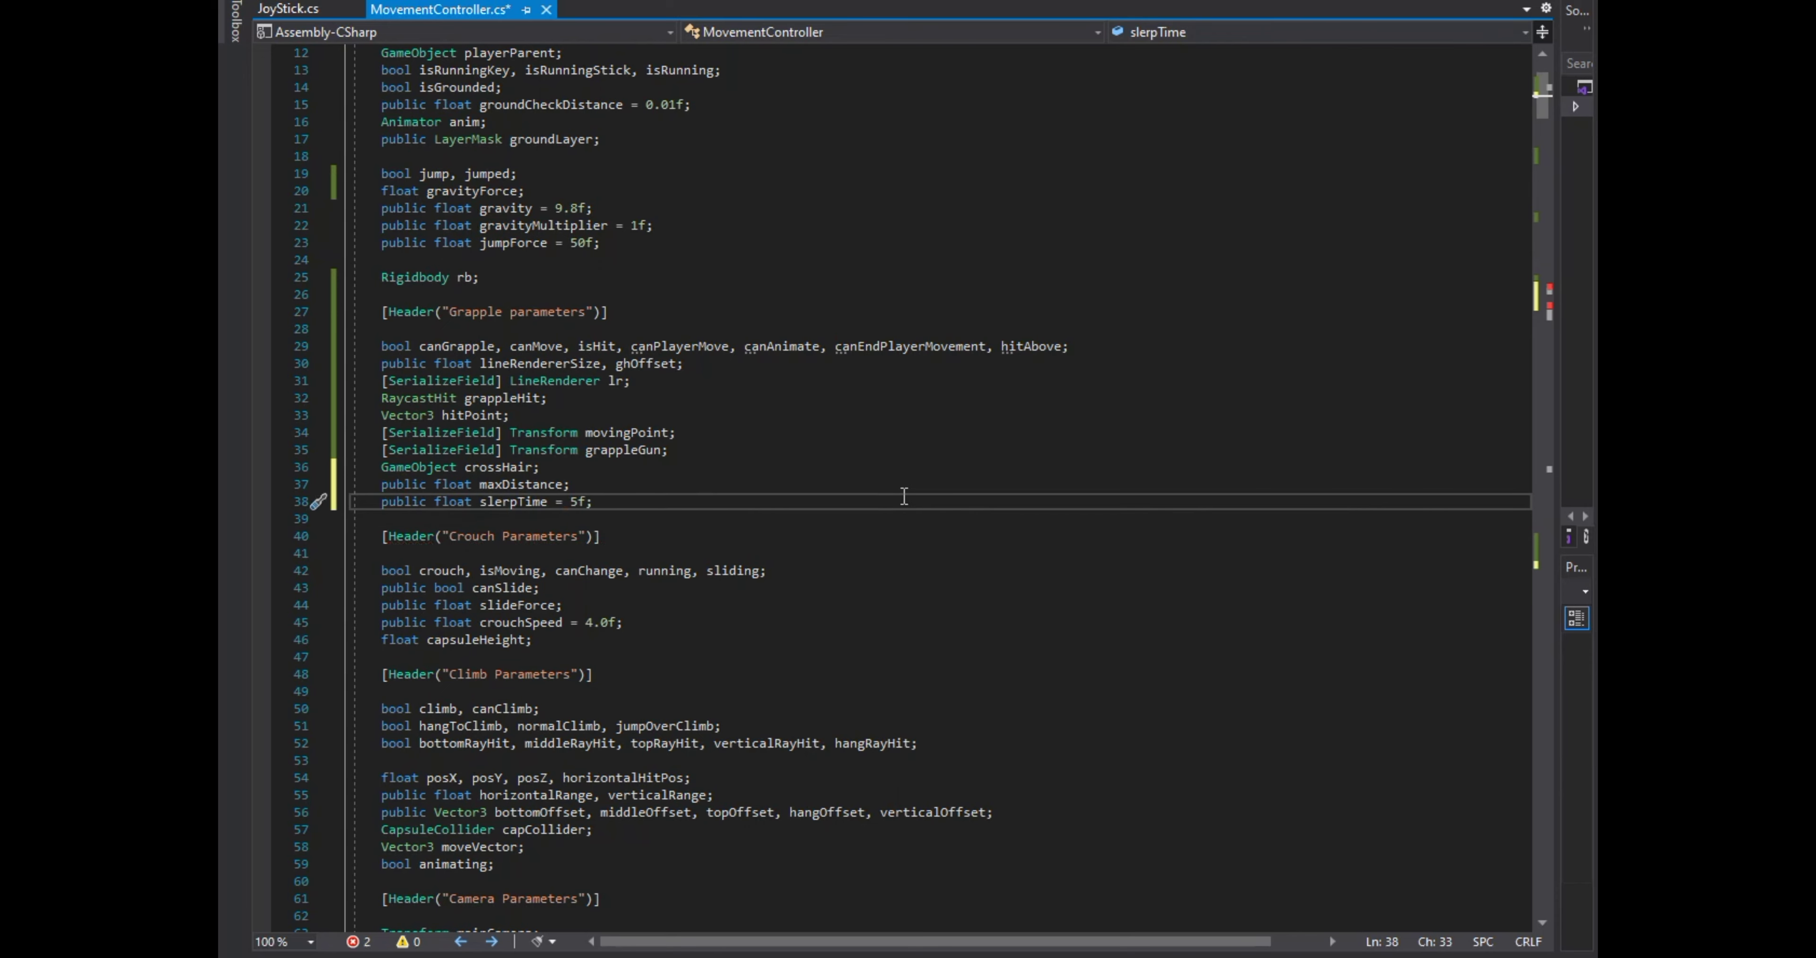
scroll(917, 535, "down", 20)
scroll(987, 598, "down", 20)
scroll(987, 627, "down", 20)
scroll(948, 629, "down", 17)
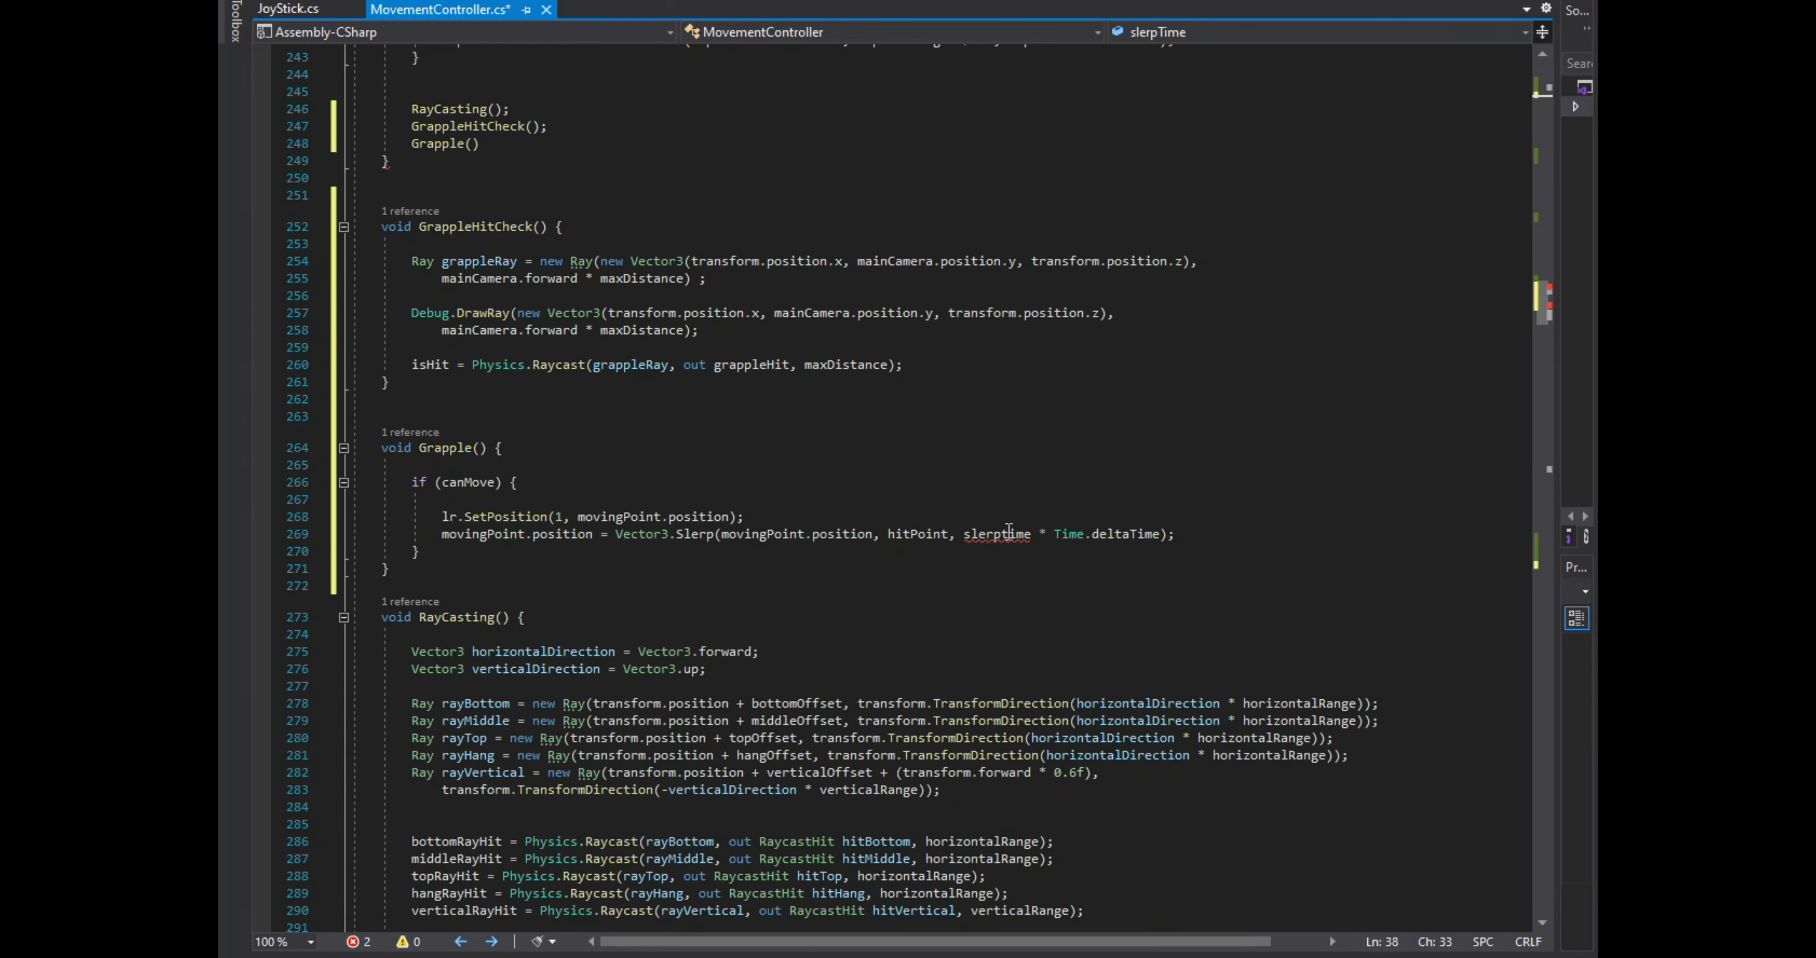
type("slerpT")
key("Tab")
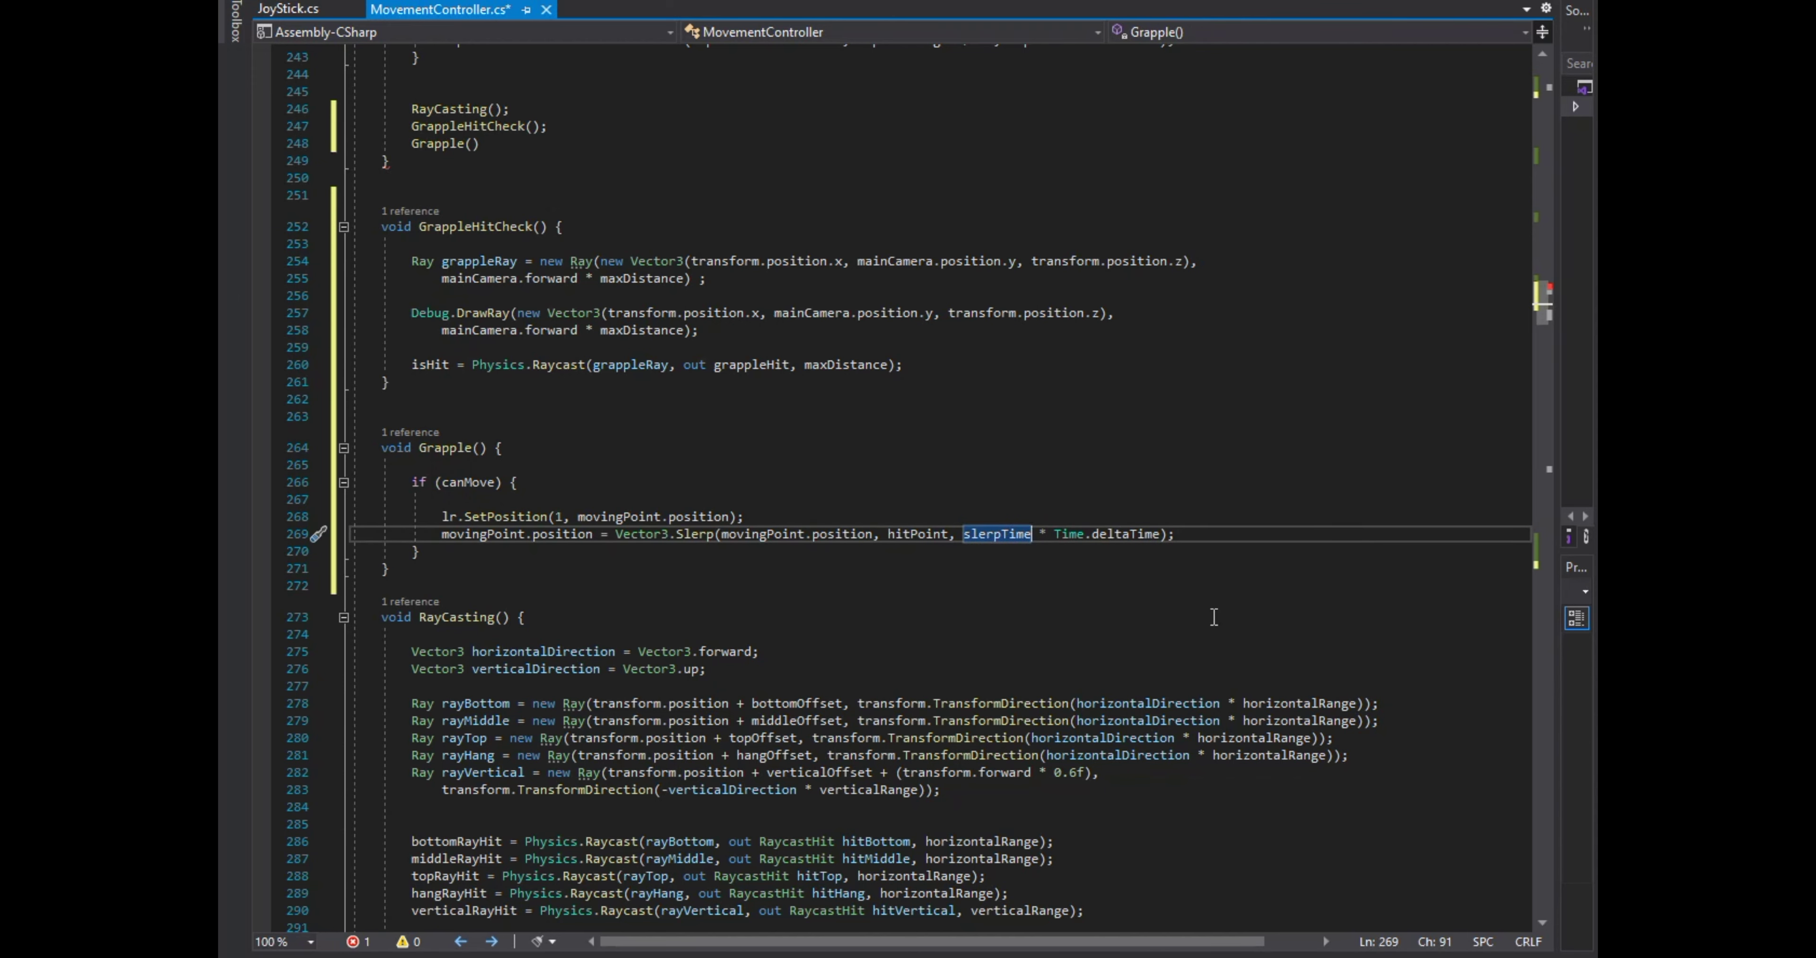
scroll(1206, 321, "down", 3)
left_click(467, 393)
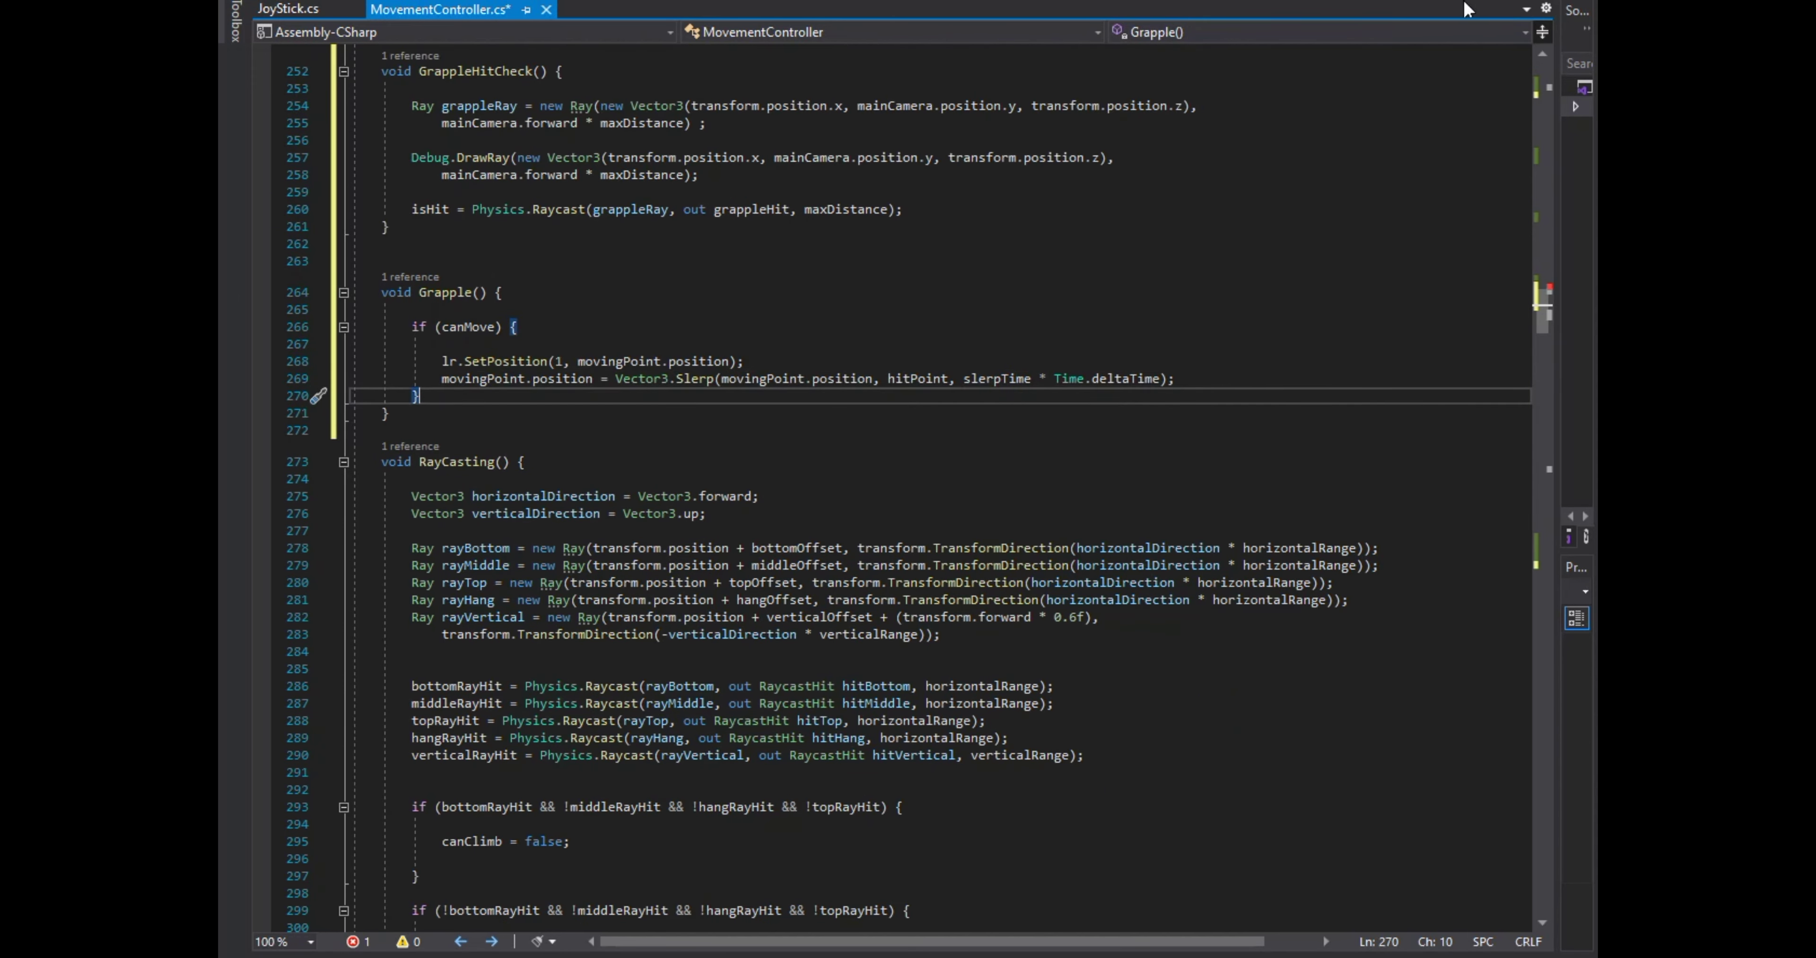
scroll(1191, 480, "down", 10)
scroll(1191, 478, "down", 18)
scroll(1191, 506, "down", 17)
scroll(1191, 502, "down", 14)
scroll(1192, 504, "down", 14)
scroll(1191, 506, "down", 10)
scroll(1190, 506, "down", 7)
Add an if (isHit) block in GrappleStart().
left_click(504, 550)
key("Return")
key("Return")
key("Up")
type("if () {")
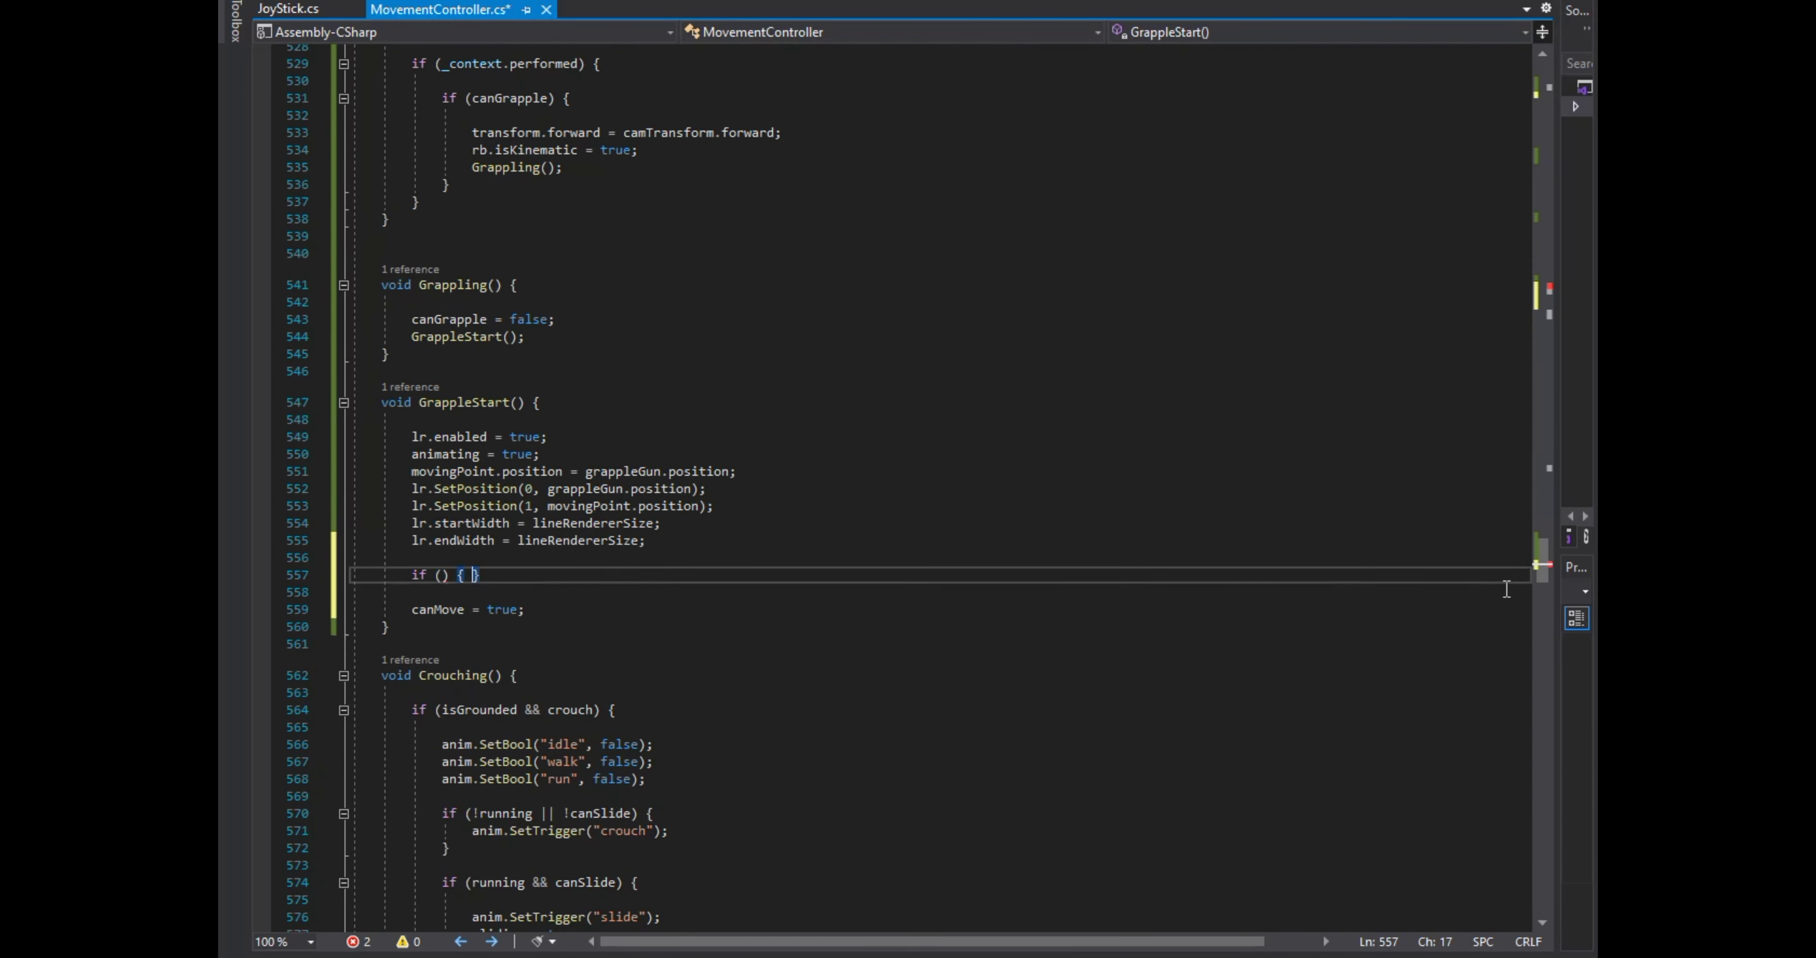
key("Left")
key("Left")
key("Left")
type("isHit")
key("Right")
key("Right")
key("Right")
key("Return")
key("Down")
key("Down")
key("Down")
Move canMove = true into the block, add hitPoint = grappleHit.point, and return to Unity.
key("End")
key("shift+Left")
key("shift+Left")
key("shift+Left")
key("ctrl+x")
key("Up")
key("Up")
key("Up")
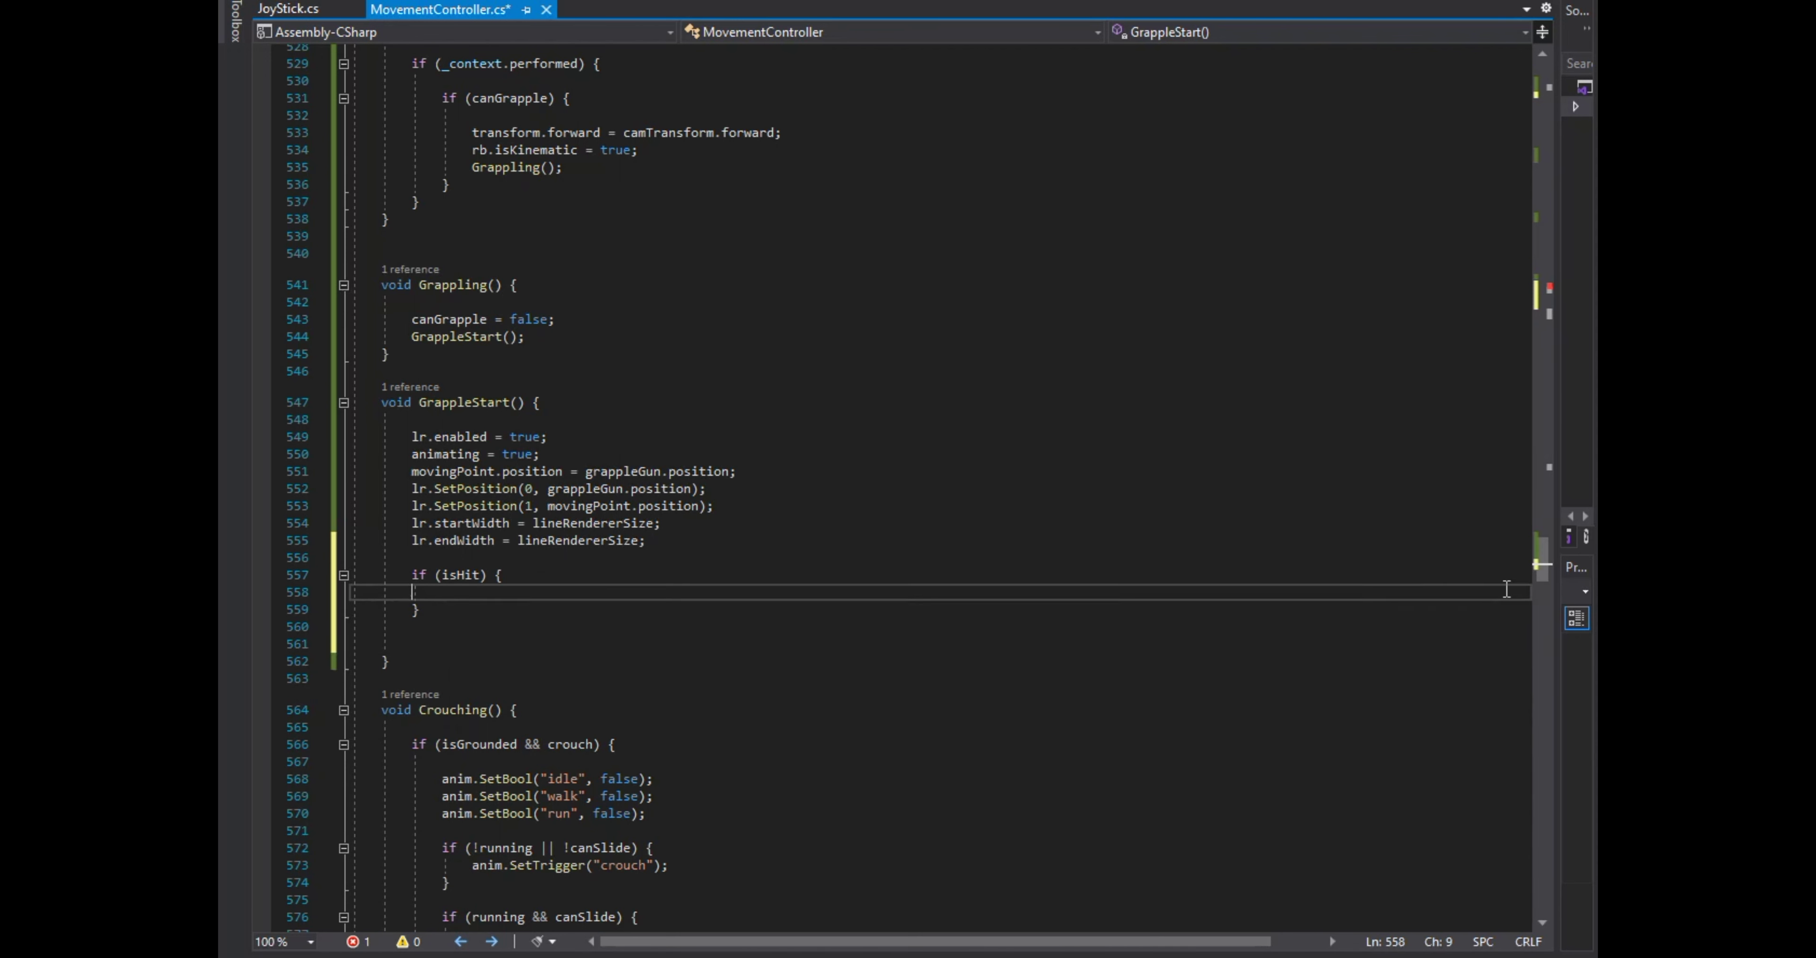
type("canMove = true;")
key("Return")
type("hit")
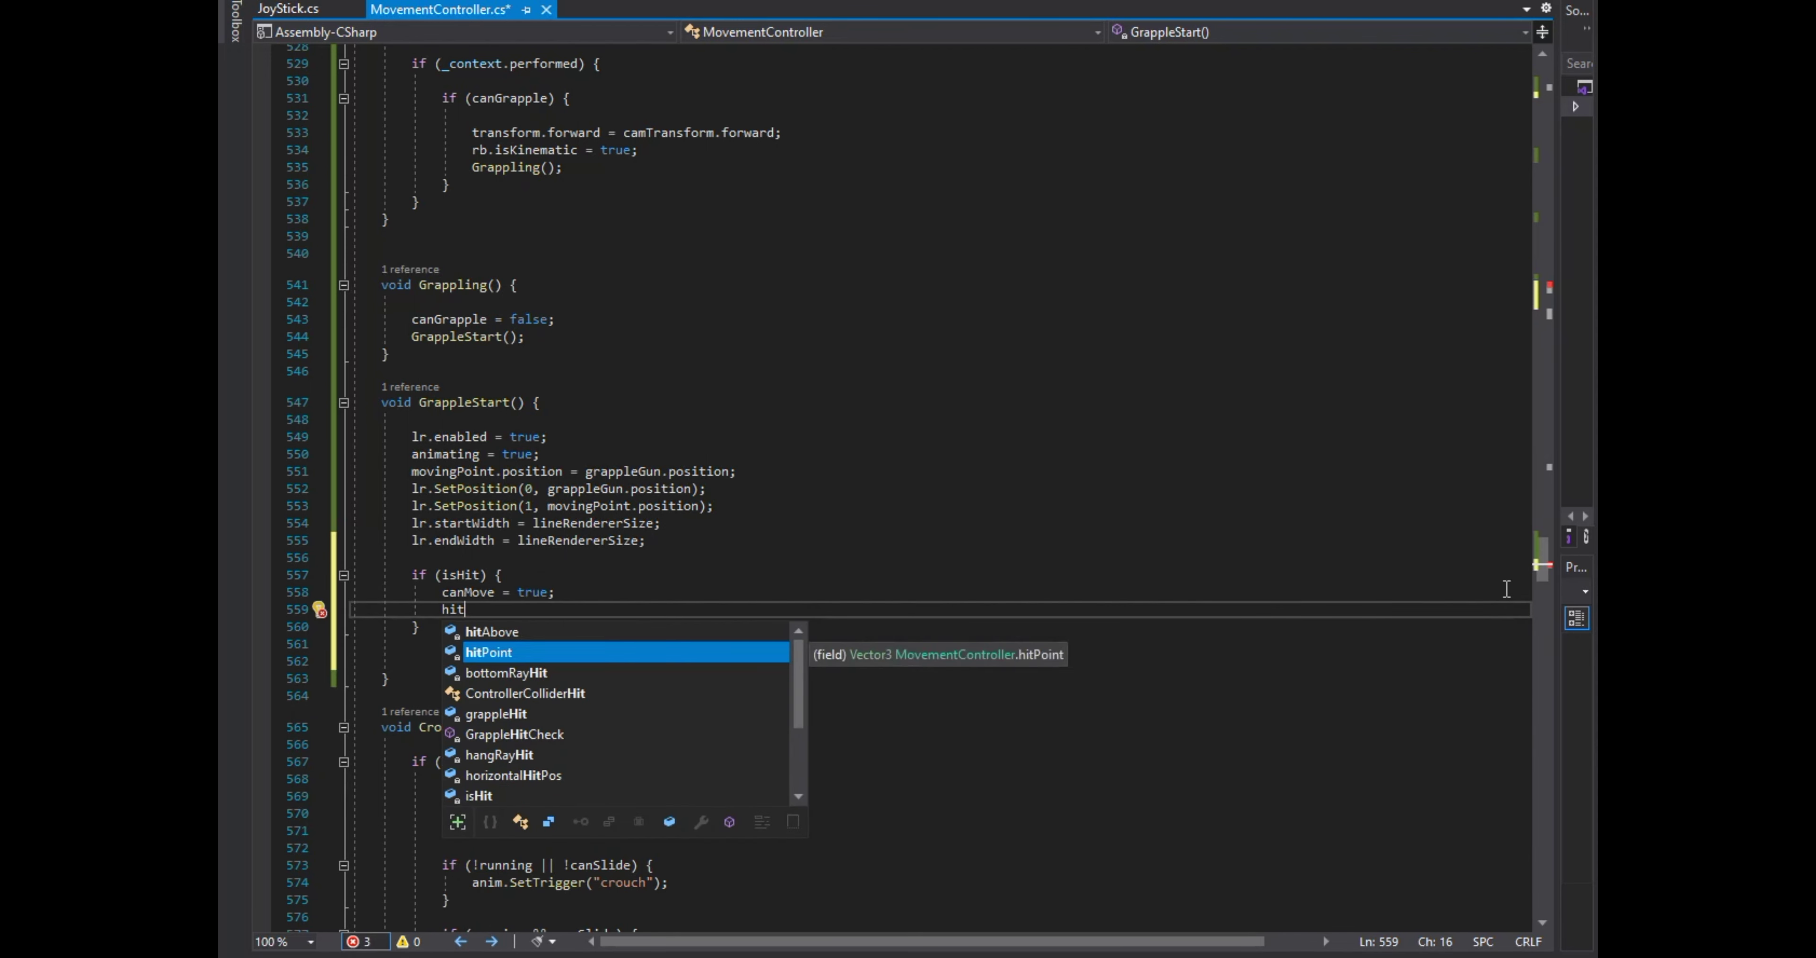
type("PointgrappleHit.poi;")
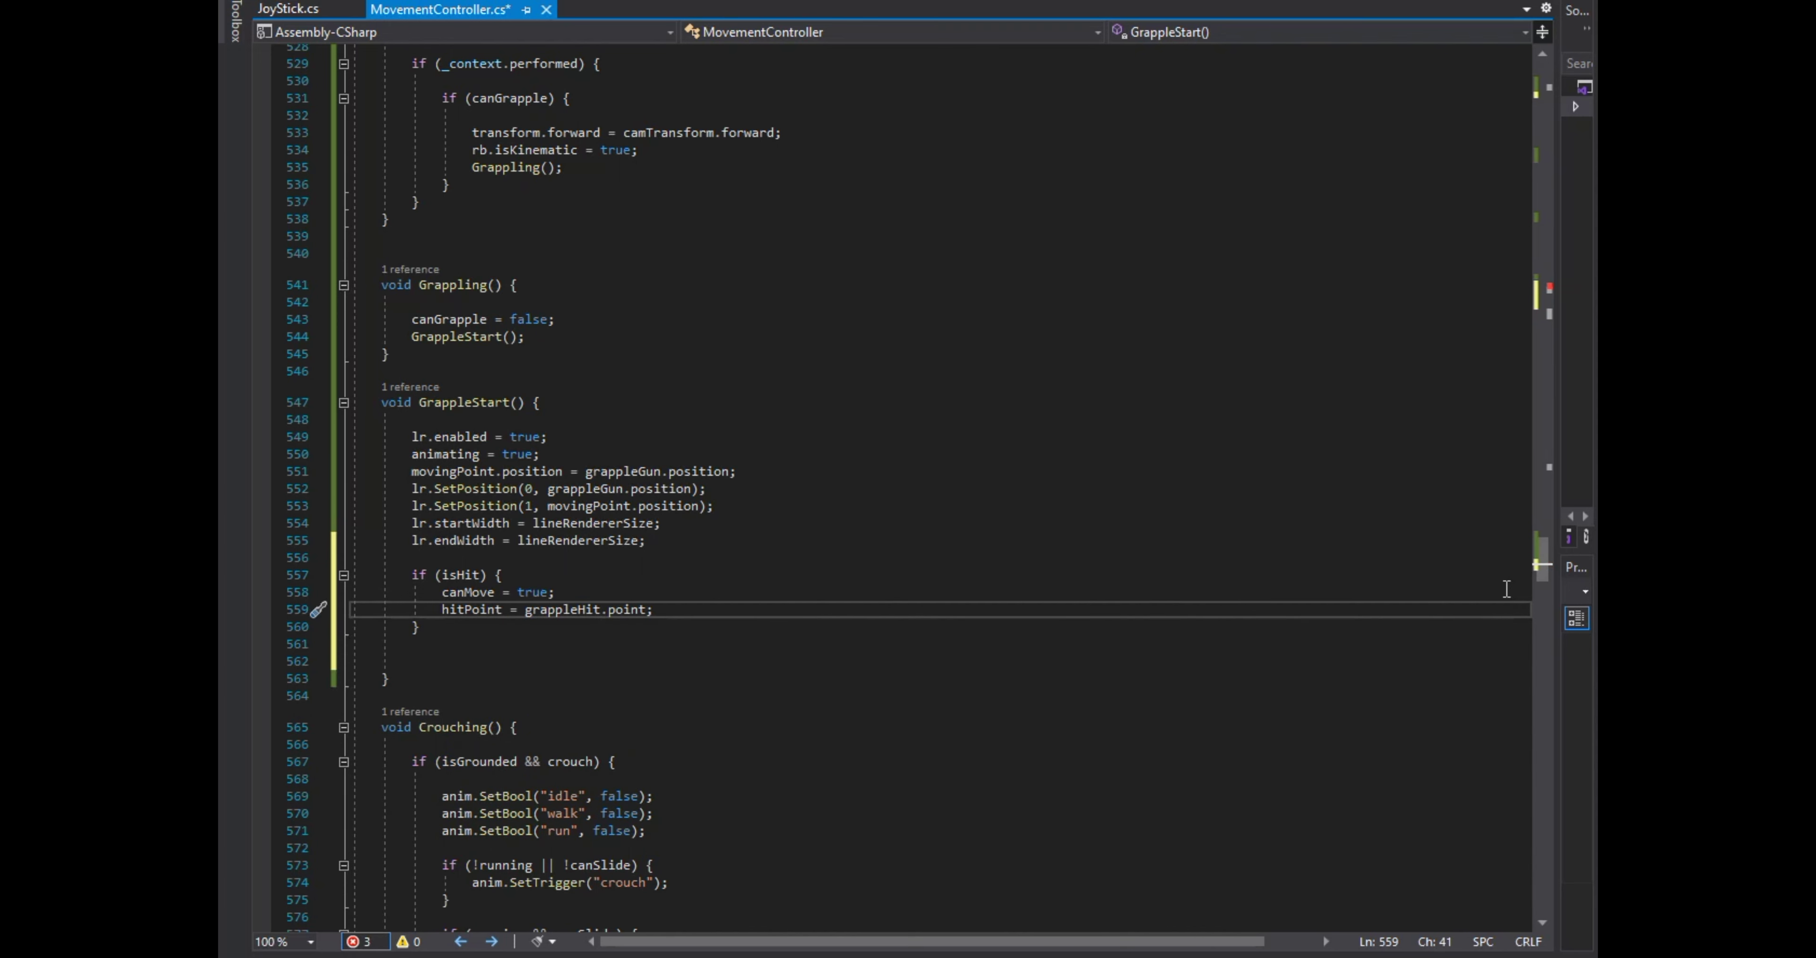
key("alt+Tab")
left_click(347, 110)
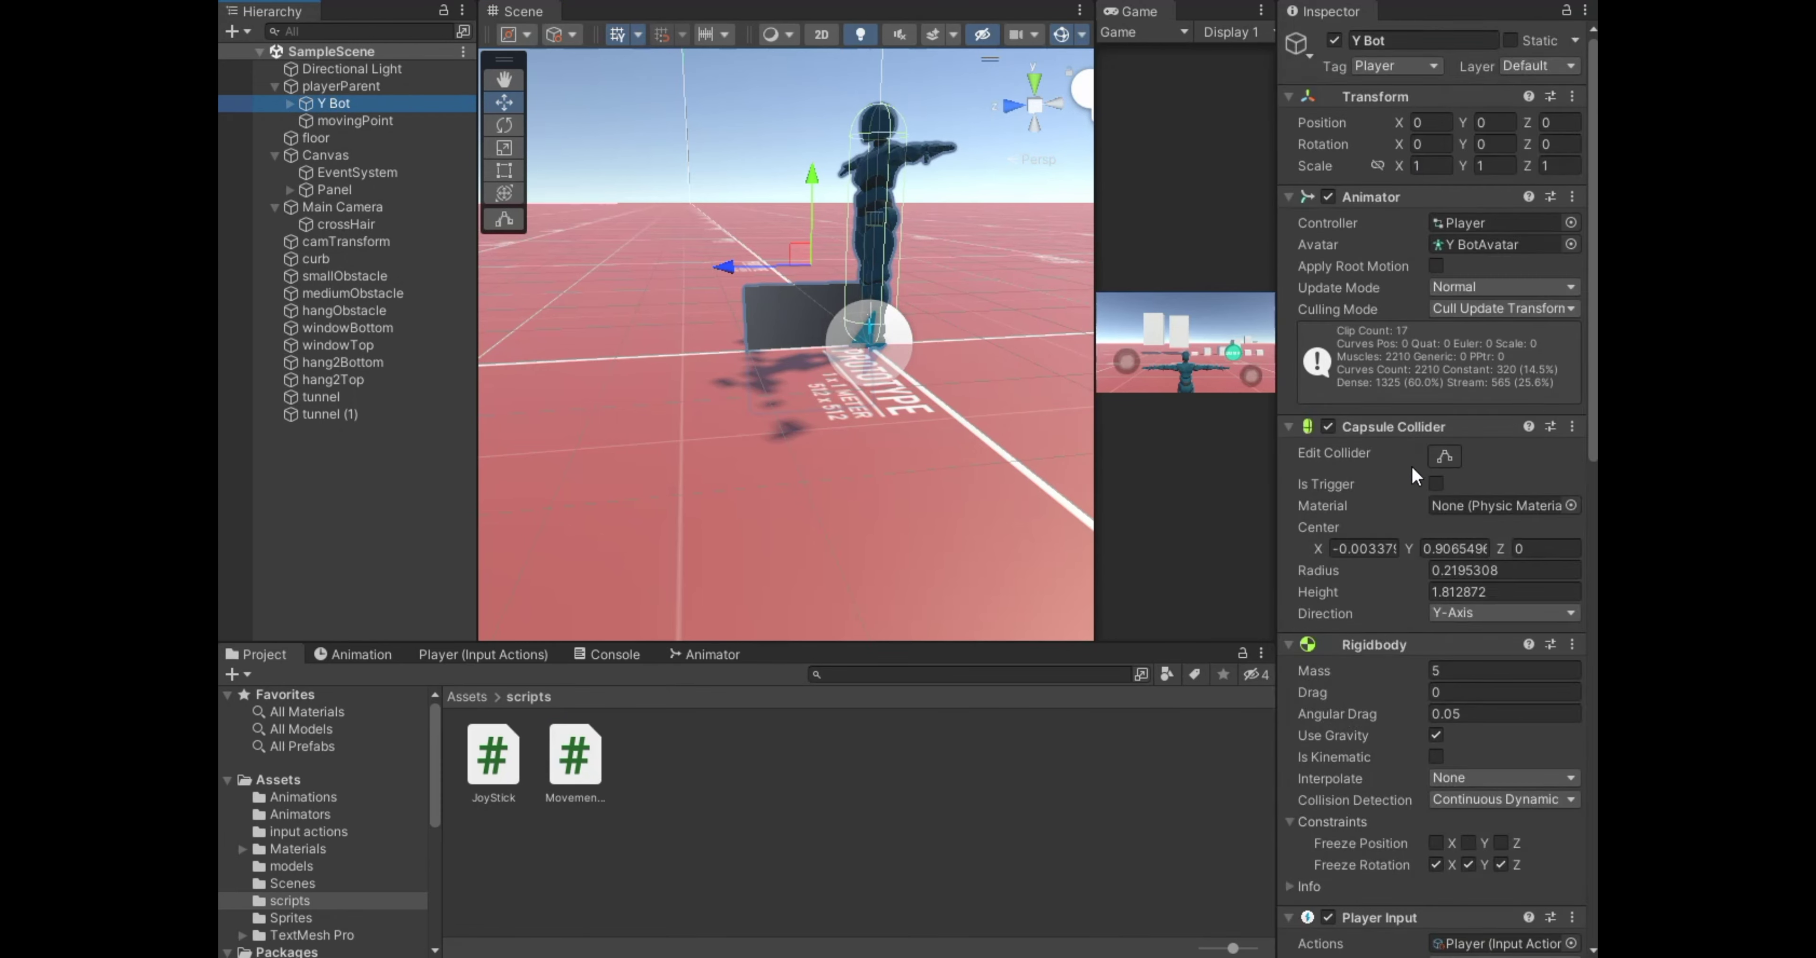
Assign lineRenderer, movingPoint and grappleGun to Y Bot's Movement Controller slots.
scroll(1417, 508, "down", 10)
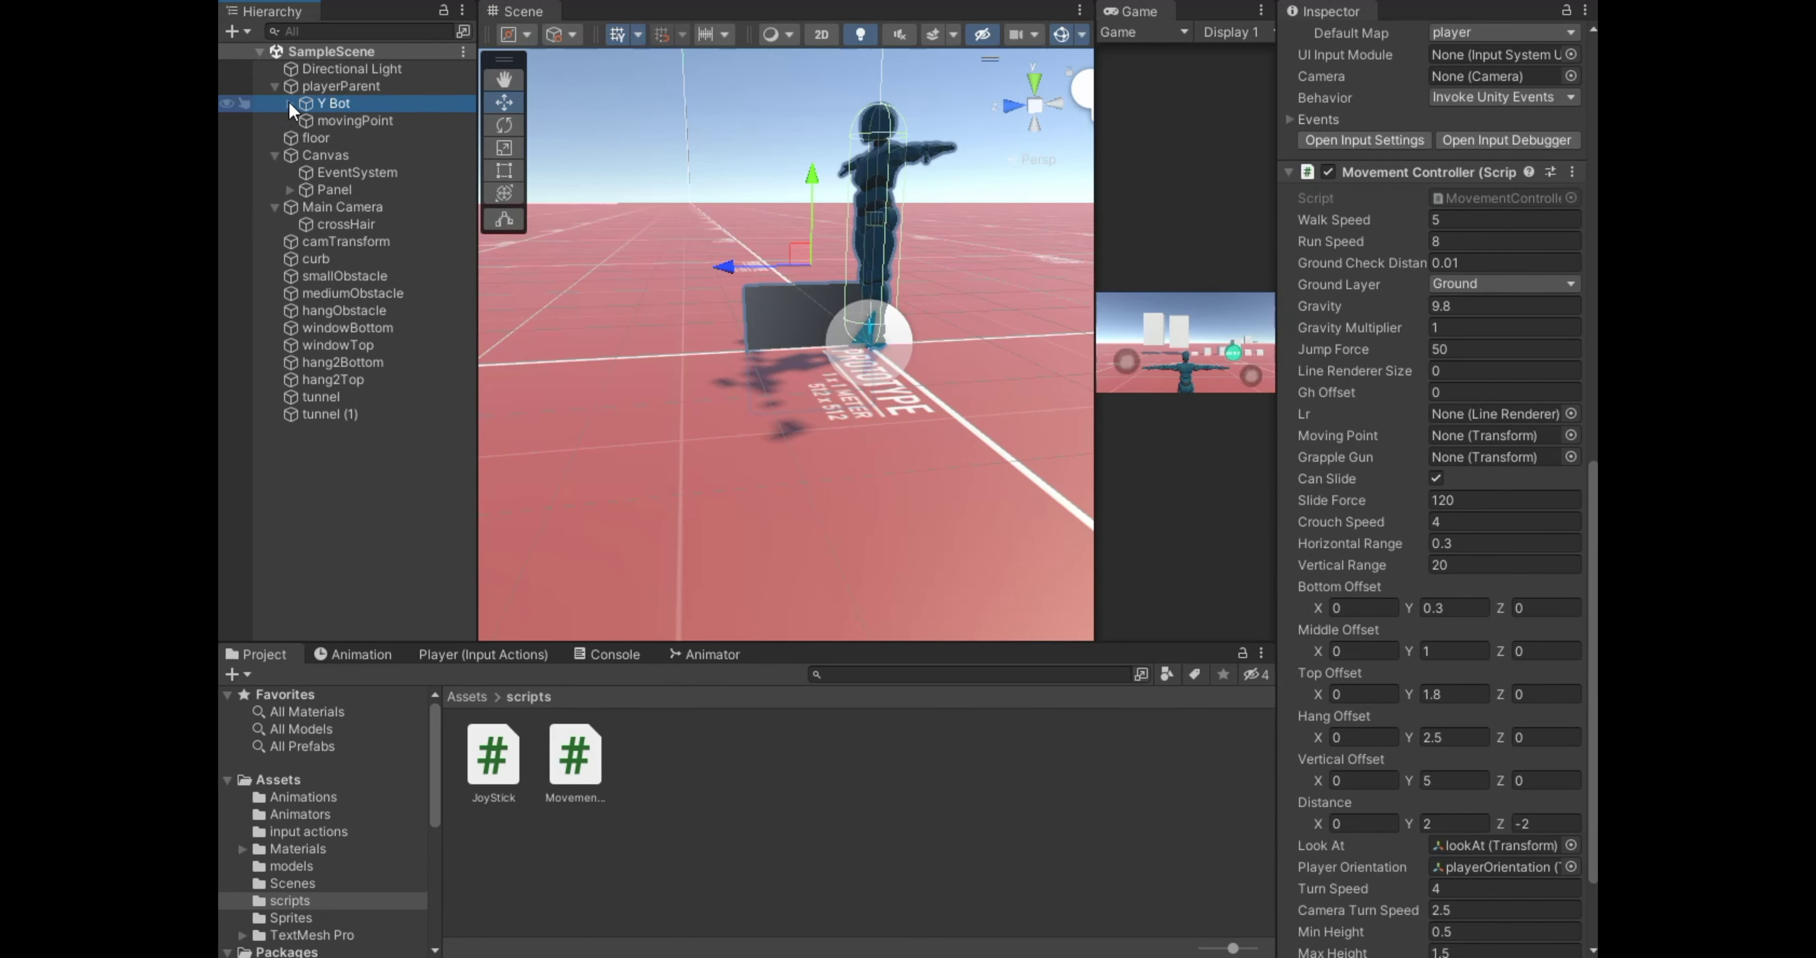
left_click(290, 103)
left_click_drag(370, 224, 1488, 414)
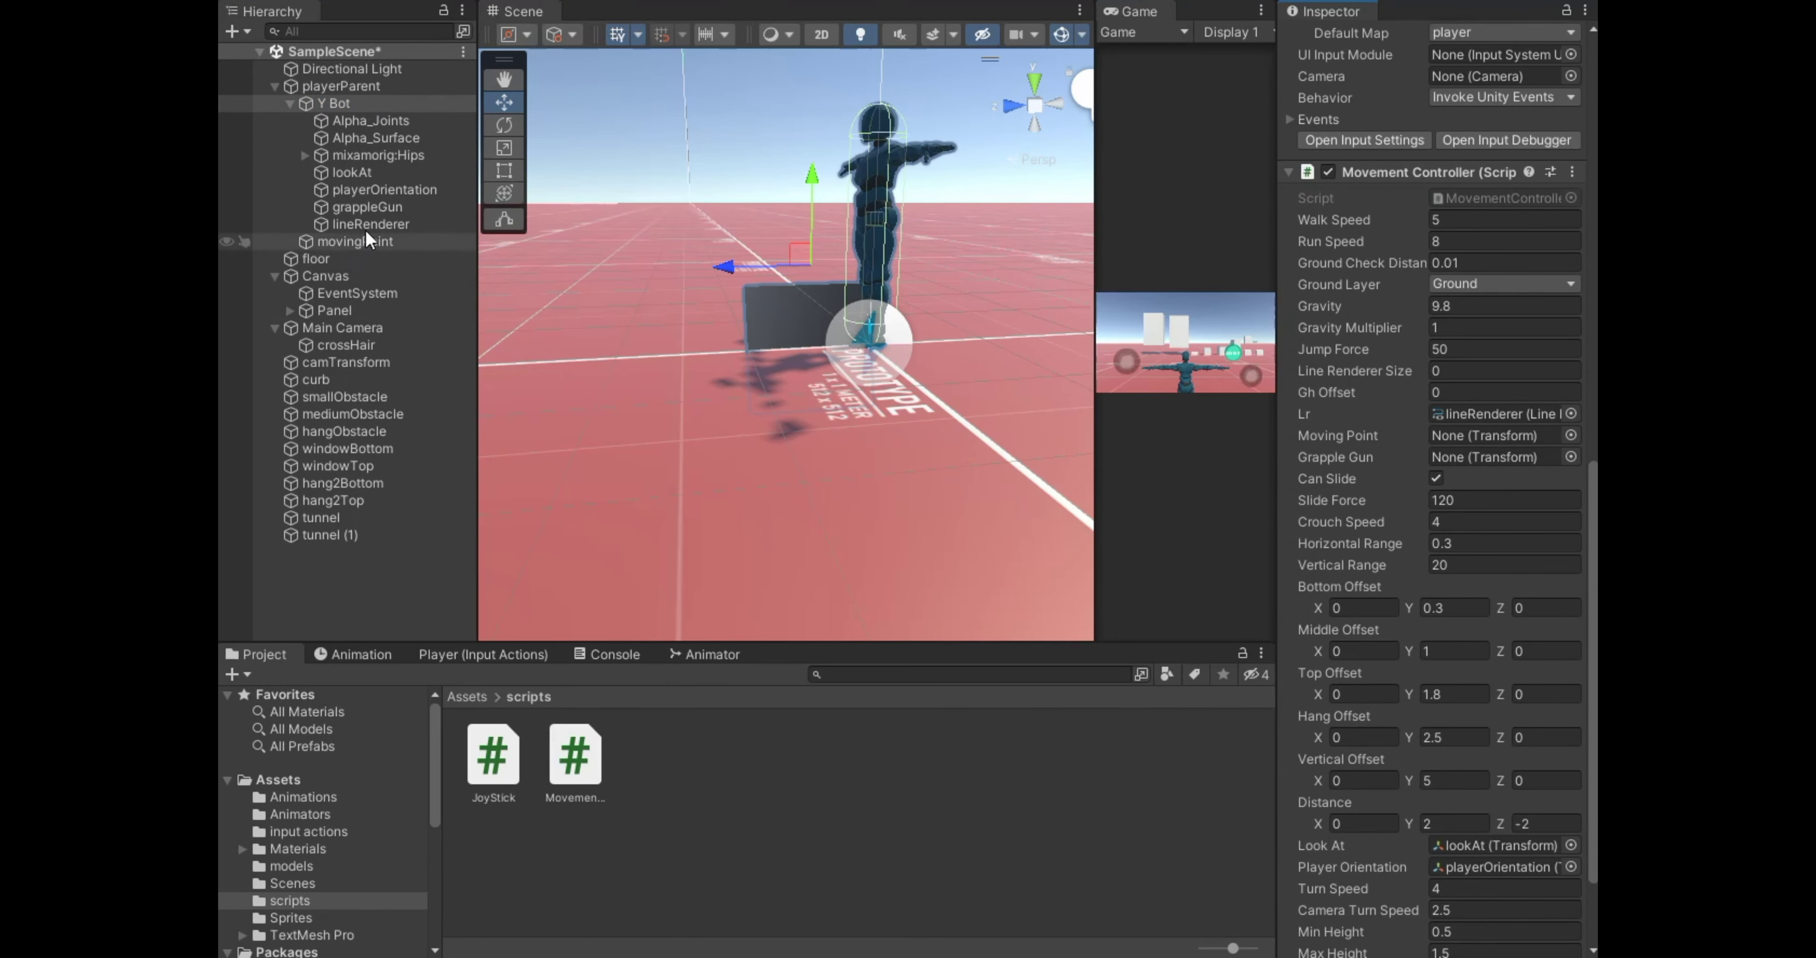
left_click_drag(1310, 381, 1481, 442)
left_click_drag(368, 207, 1337, 467)
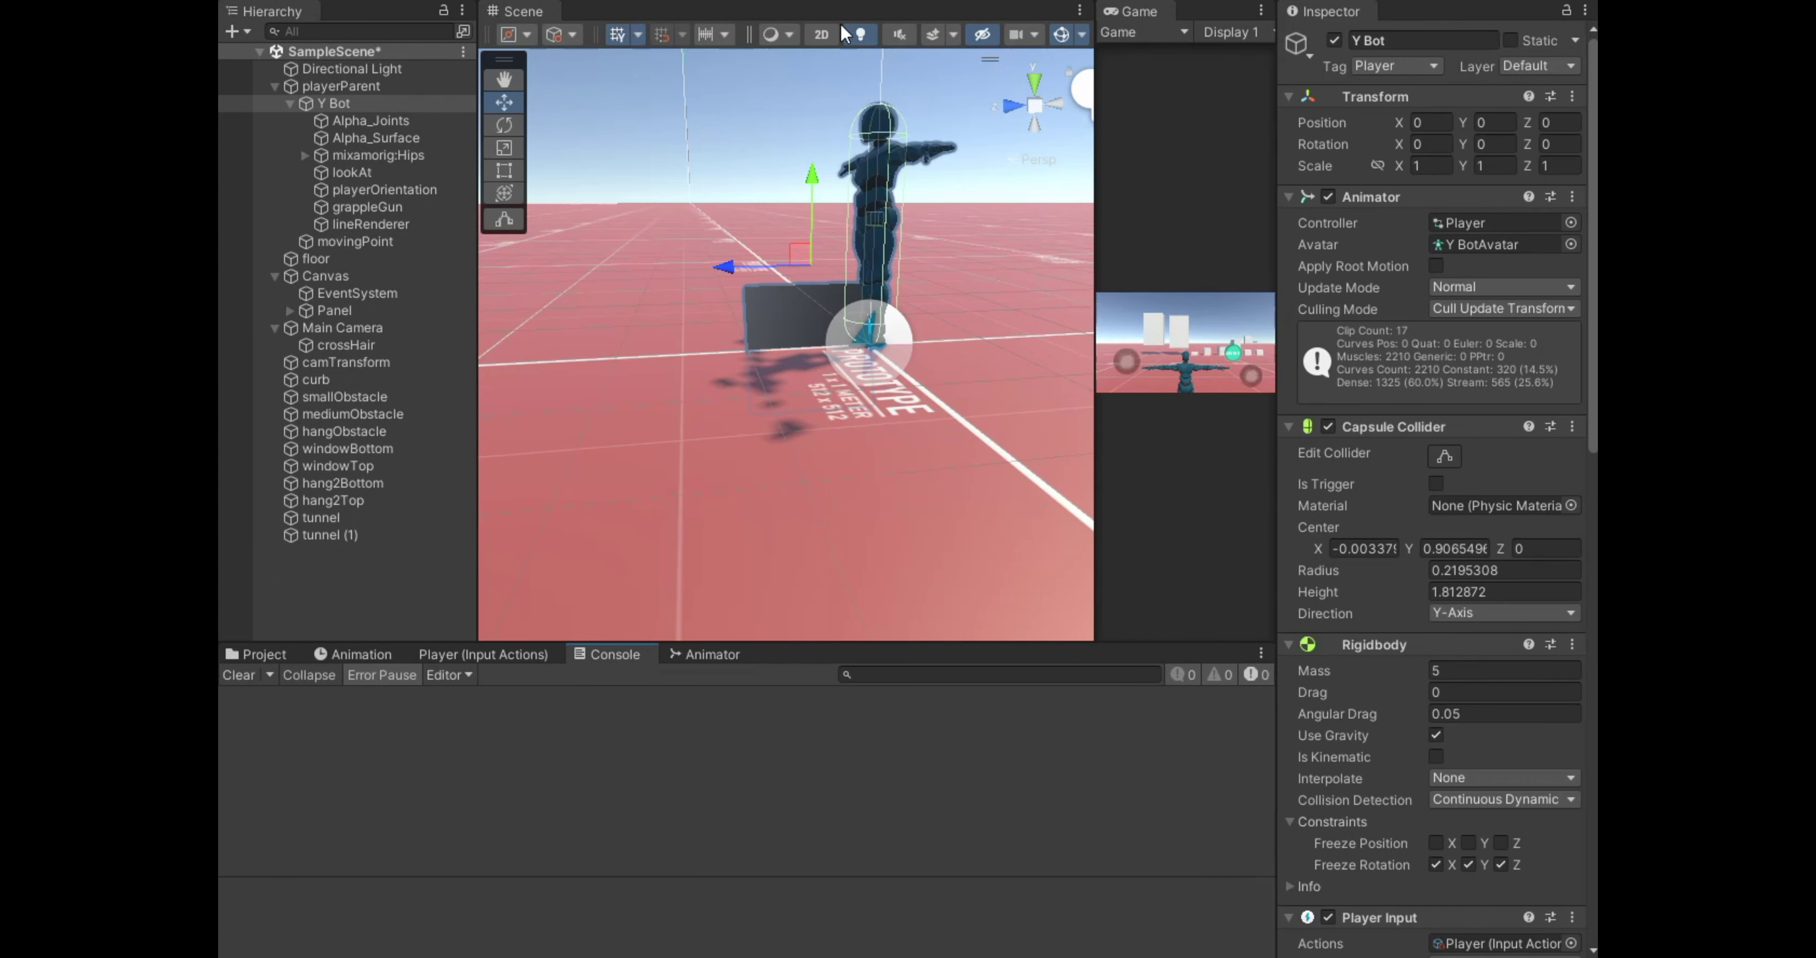
Set Max Distance to 70 and widen the Game view for the play test.
scroll(816, 333, "down", 5)
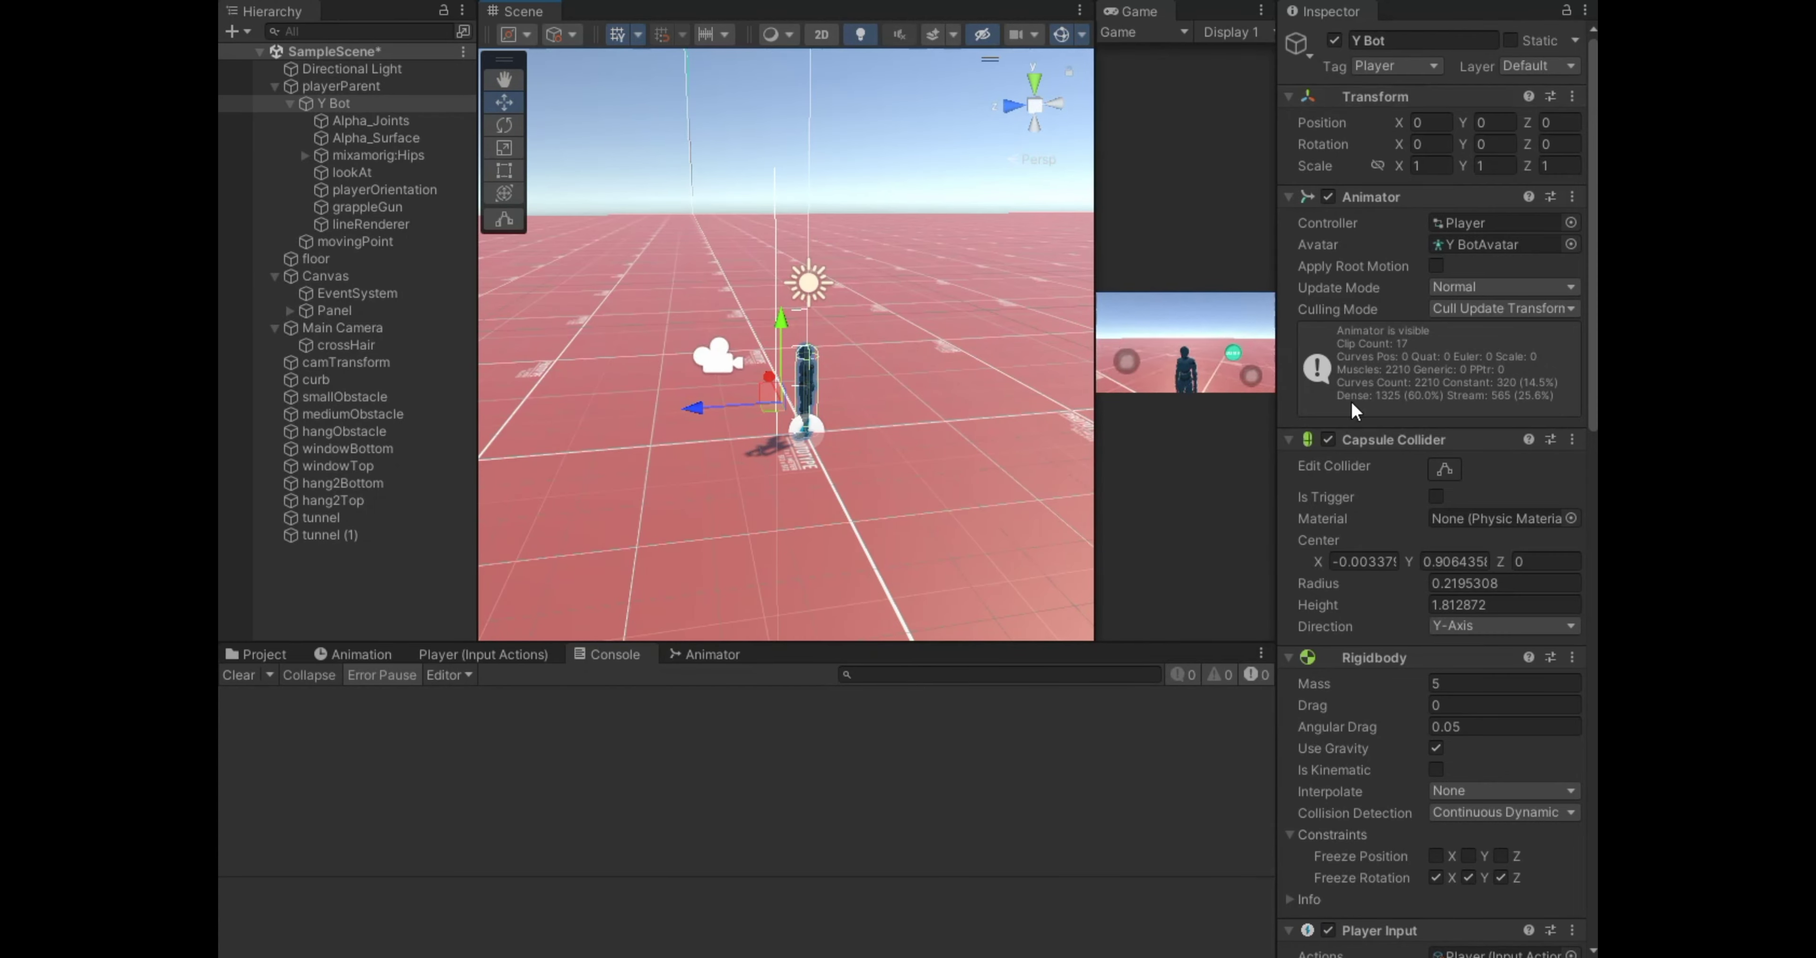
scroll(1298, 312, "down", 8)
scroll(1382, 458, "down", 3)
scroll(1410, 596, "down", 3)
left_click(1355, 528)
type("70")
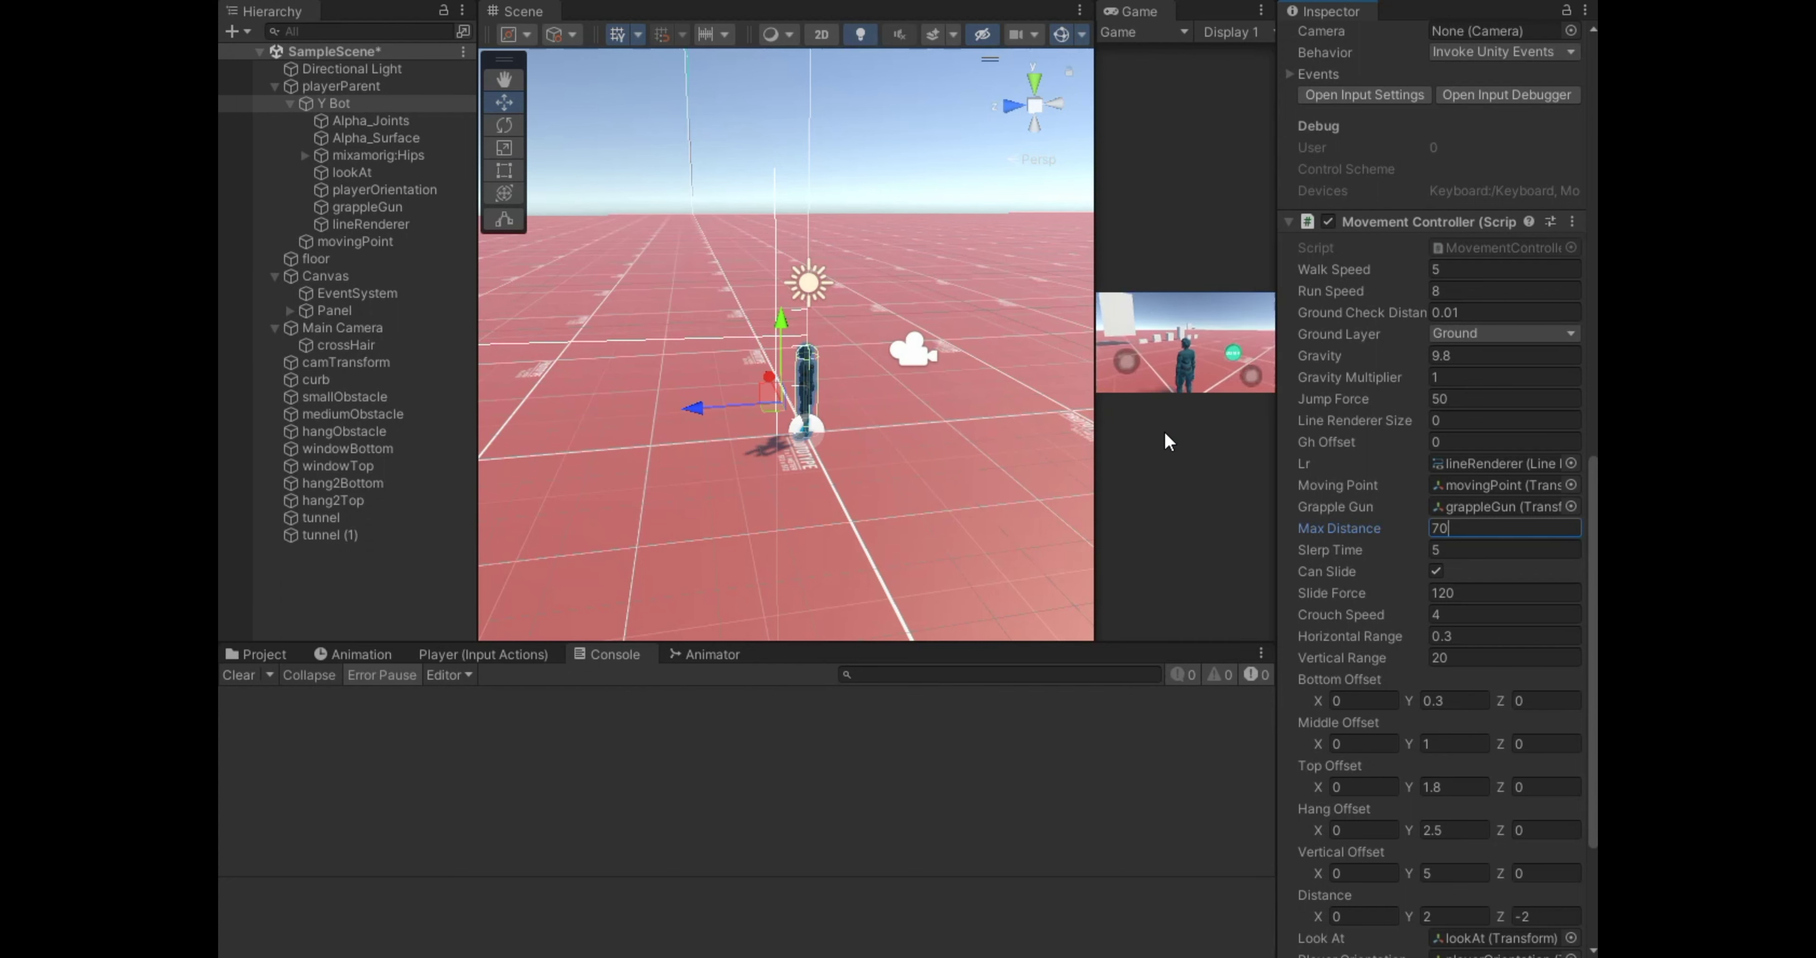
left_click(1097, 476)
left_click_drag(1095, 483, 686, 483)
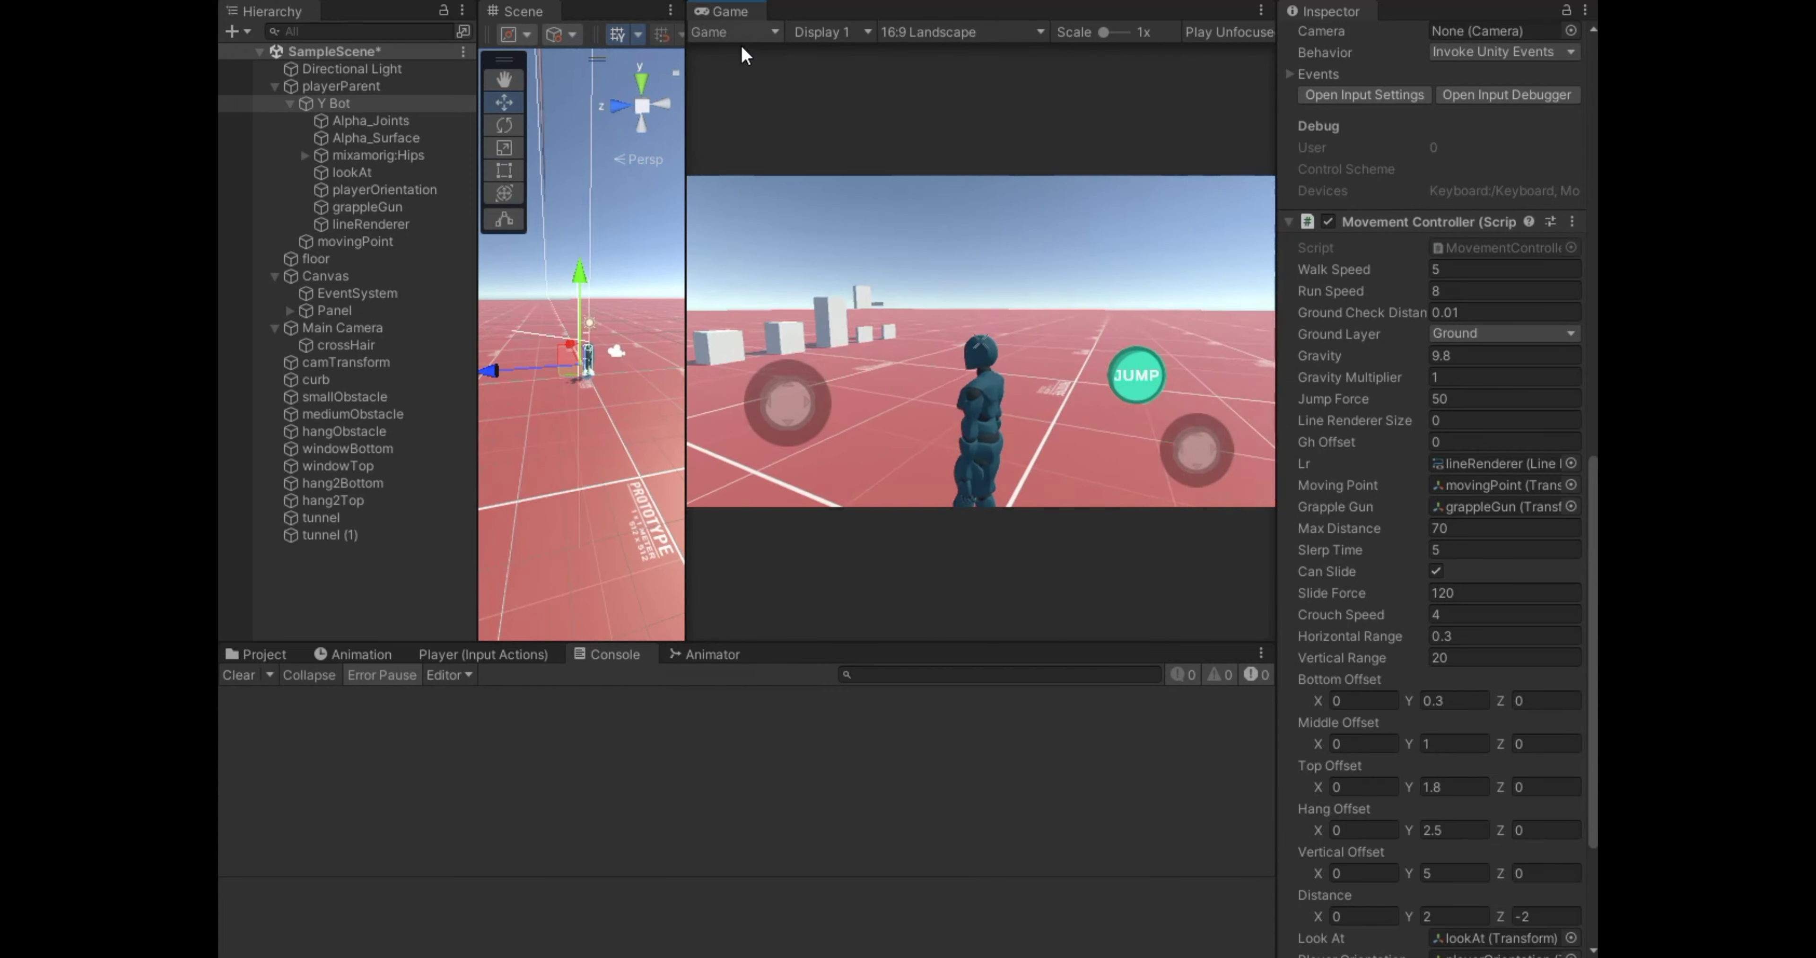
Stop play mode and add a GrappleButton action in the Player input actions.
key("ctrl+p")
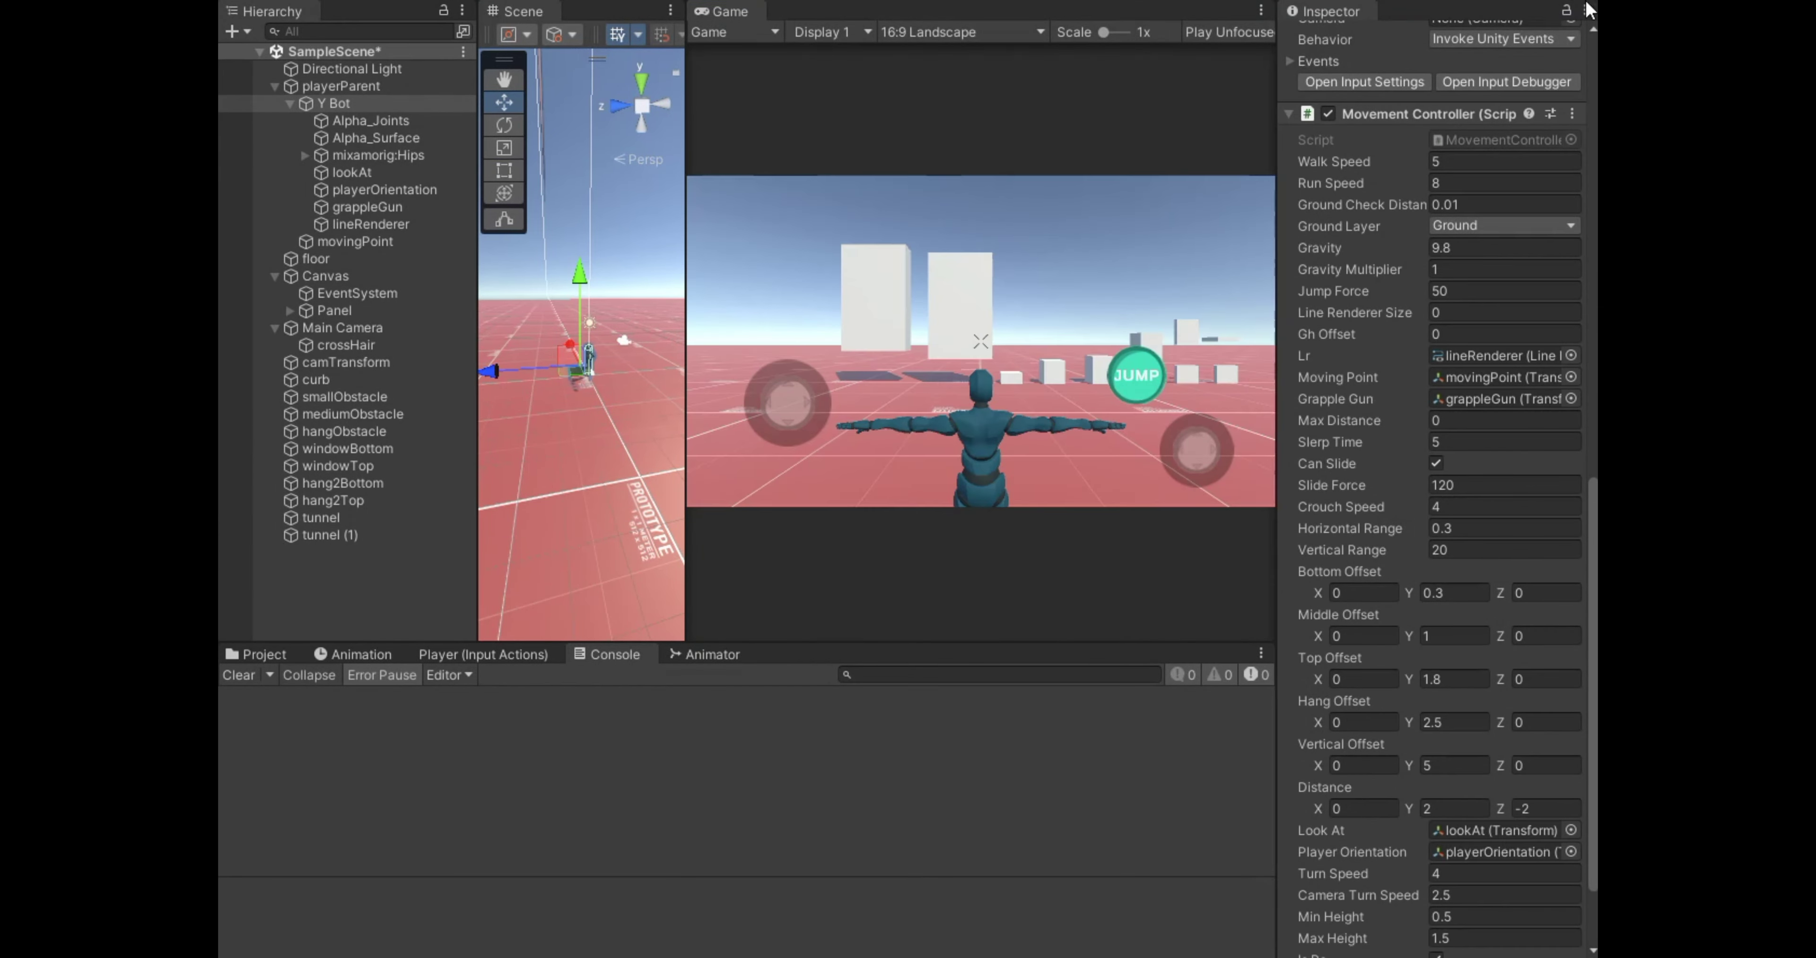
left_click(474, 655)
left_click(470, 887)
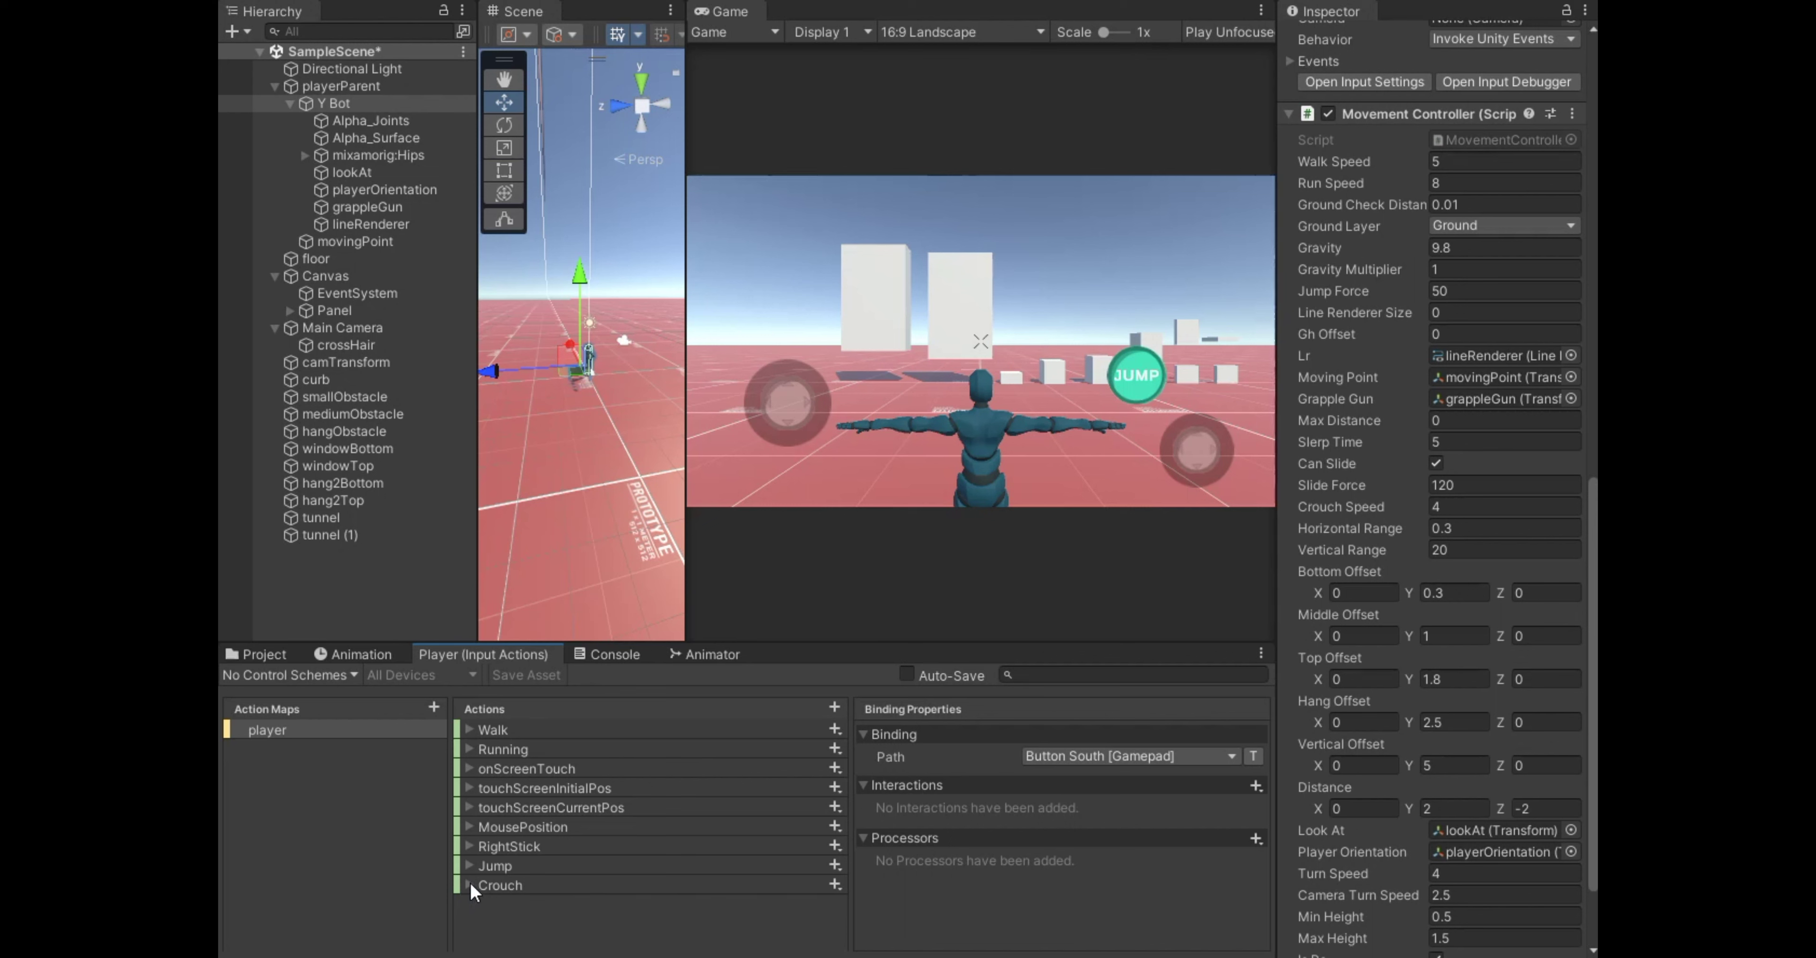
left_click(835, 708)
type("GrappleButton")
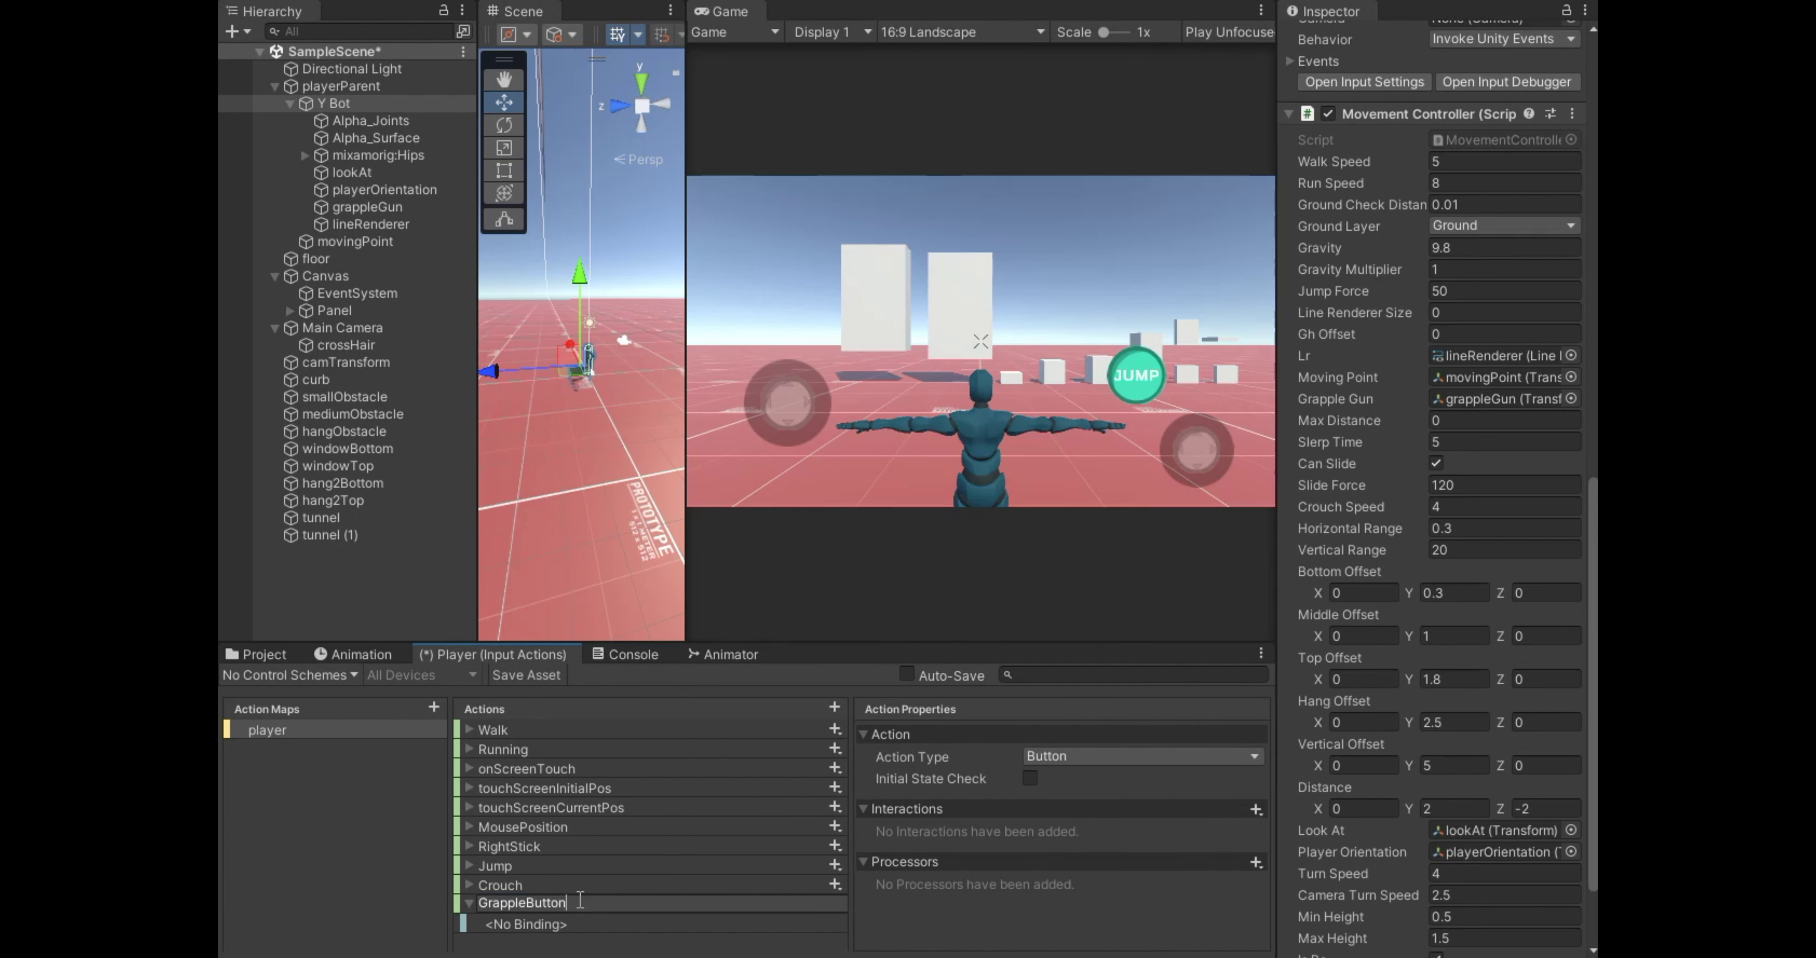
key("Return")
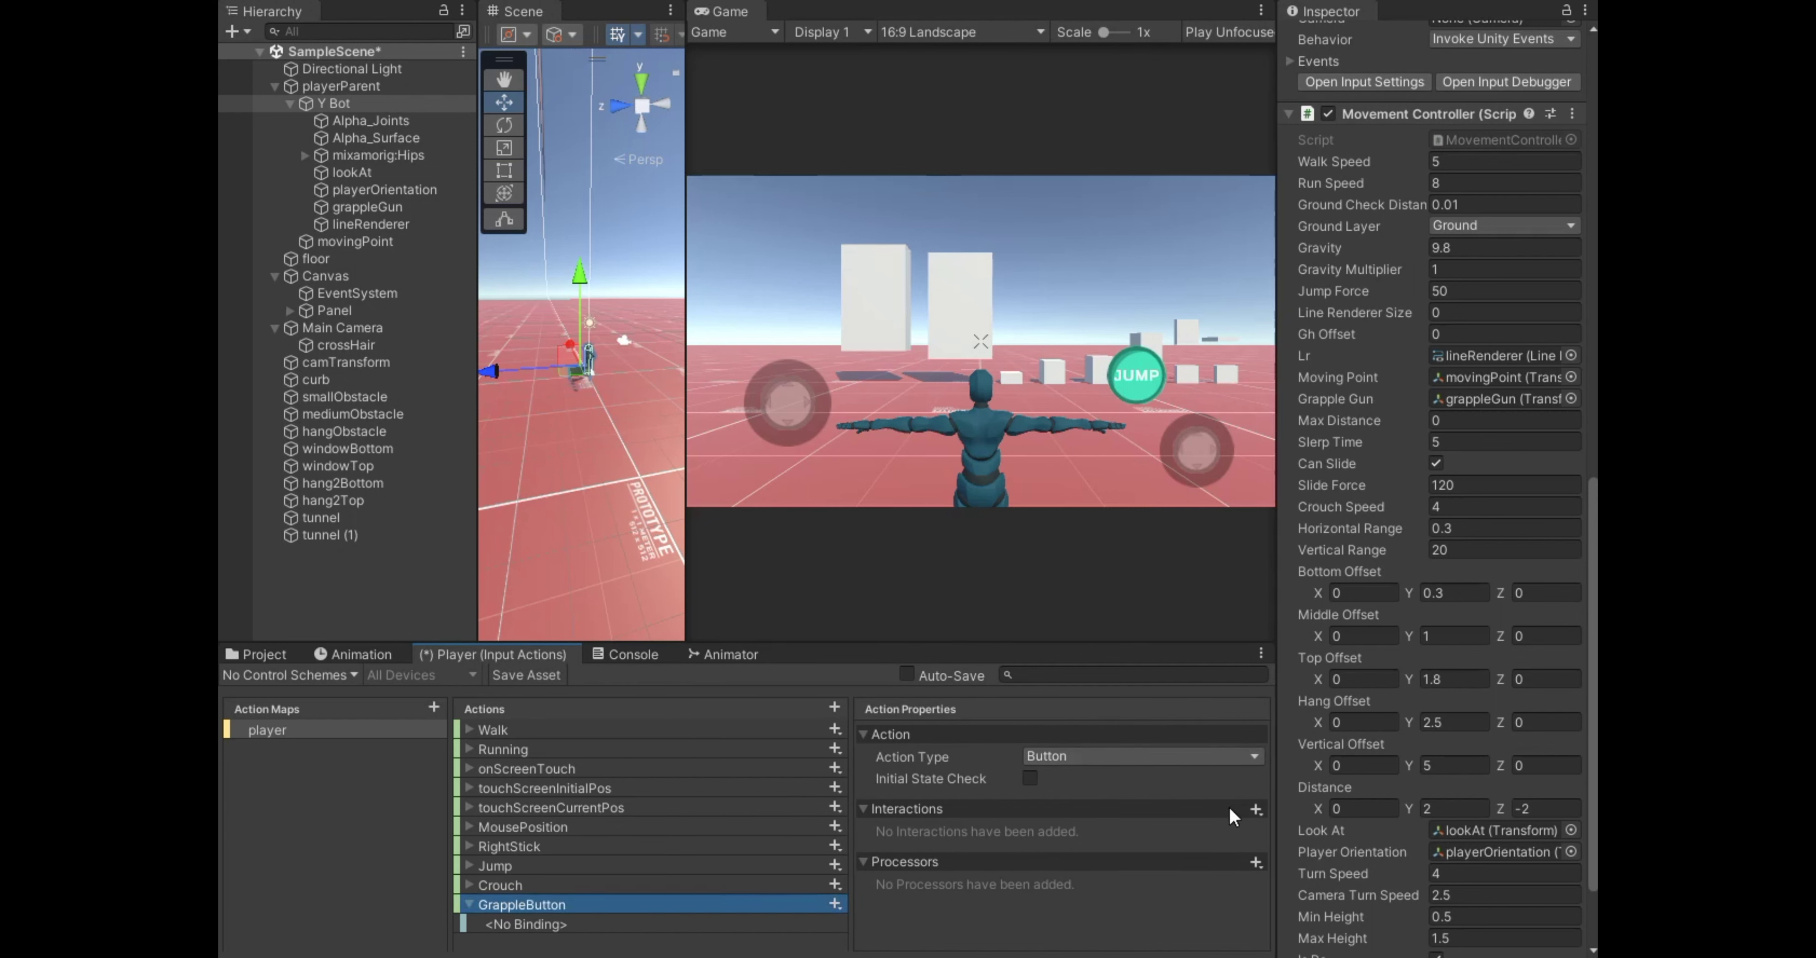
left_click(1256, 809)
left_click(1297, 914)
Bind GrappleButton to Left Button [Mouse] and Button East [Gamepad].
left_click(550, 924)
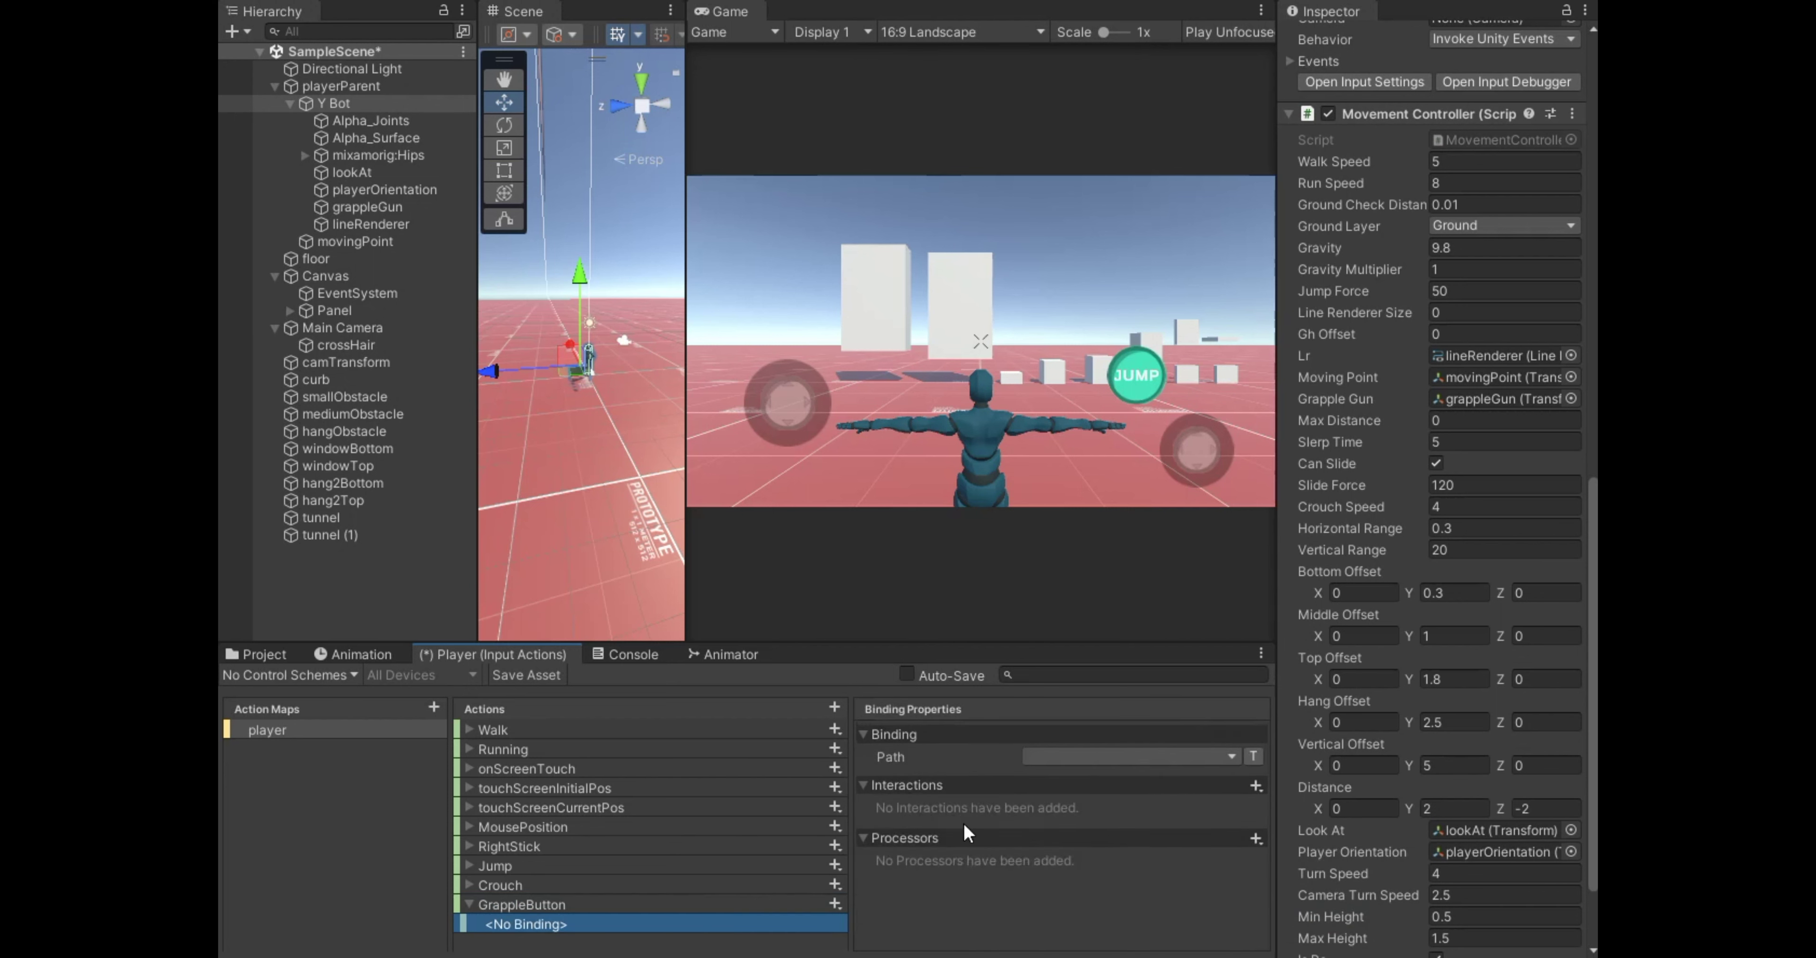
left_click(1079, 759)
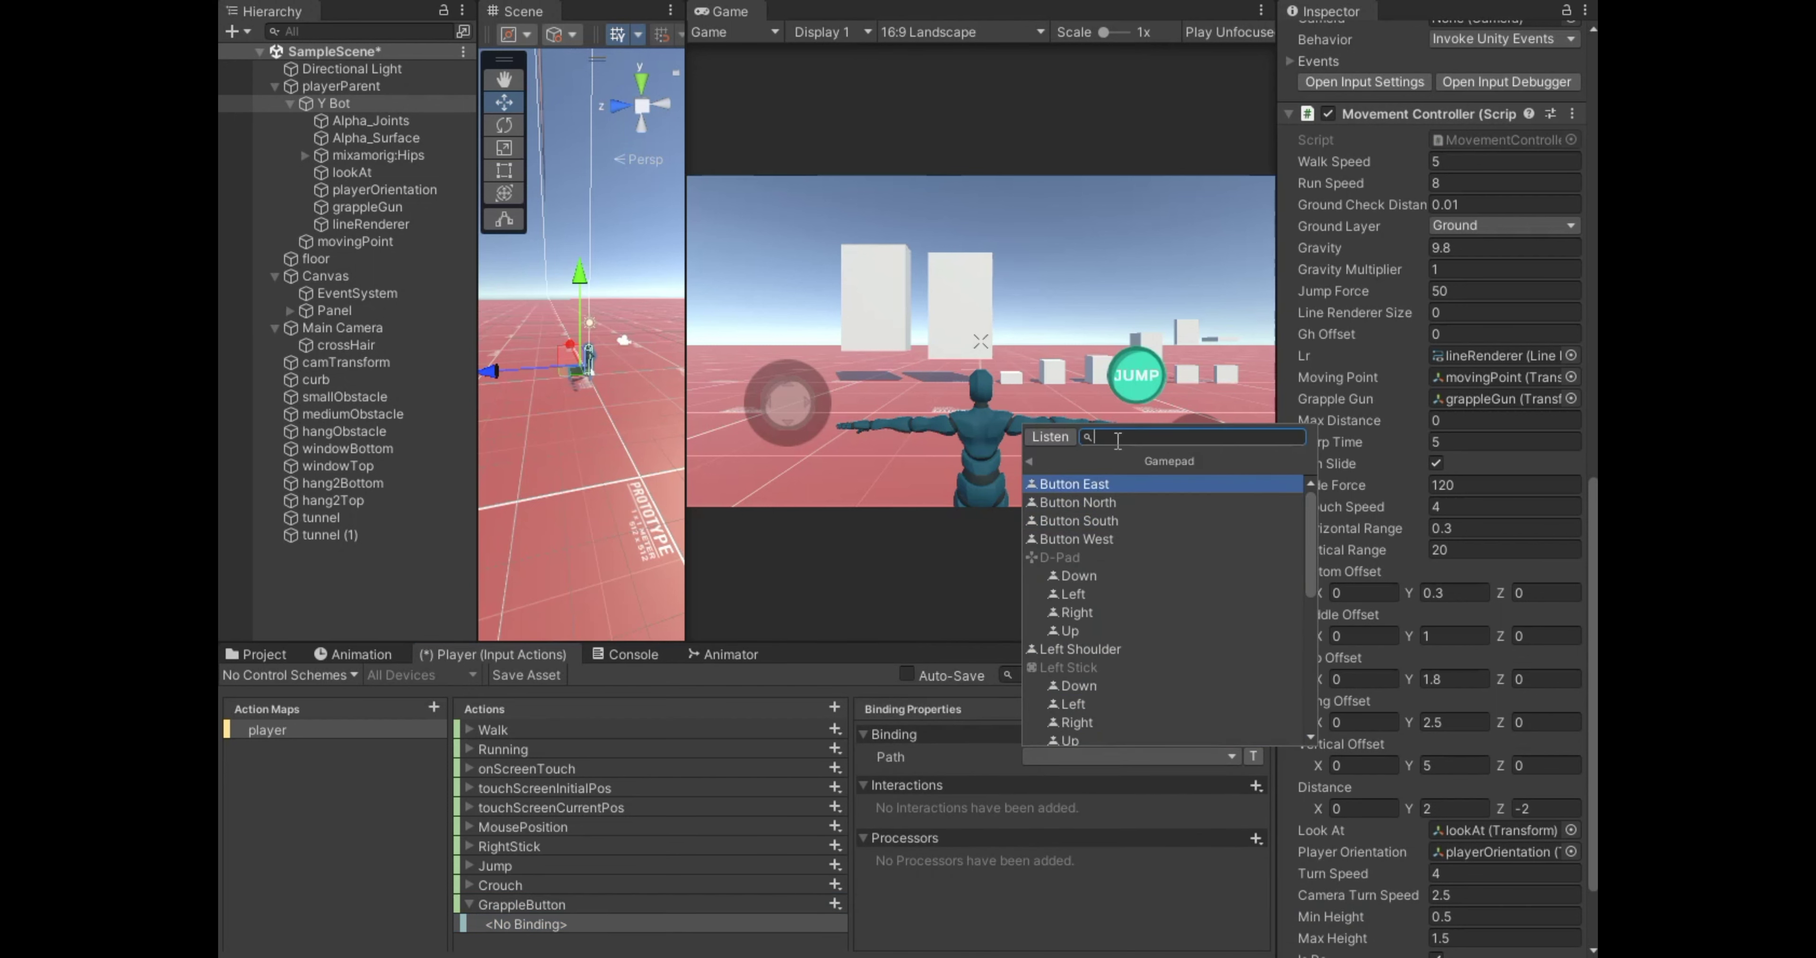
type("mouse")
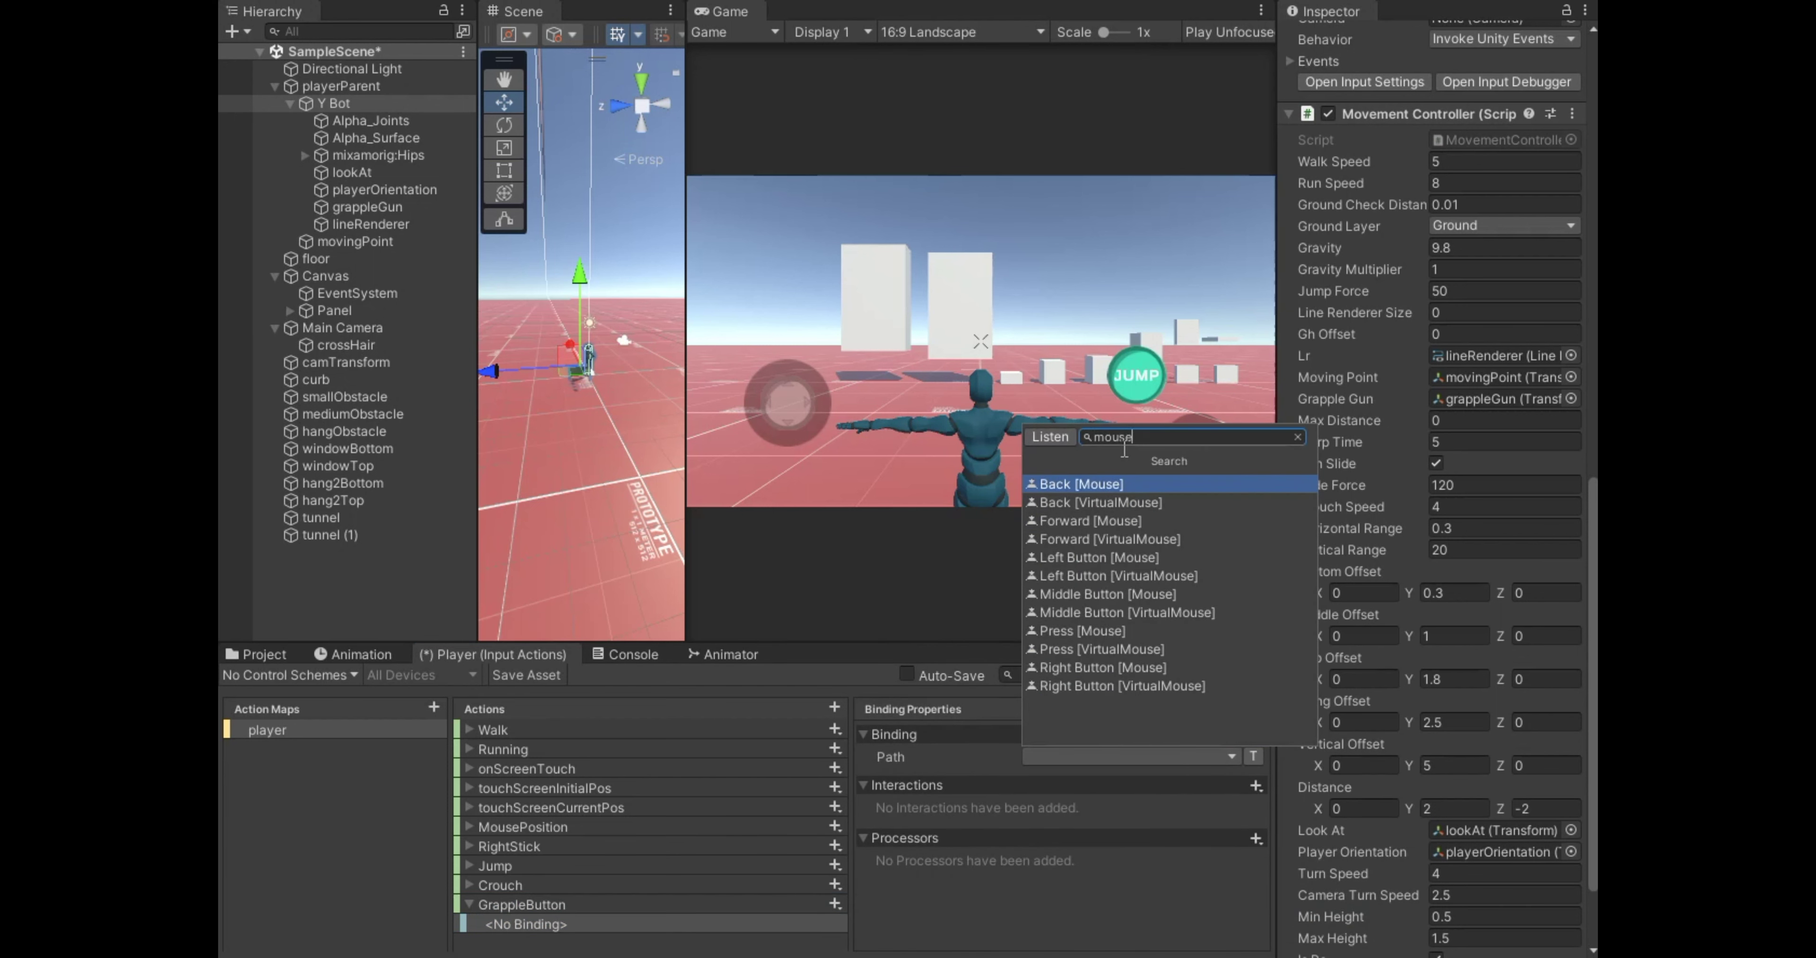
left_click(1137, 558)
left_click(835, 903)
left_click(874, 809)
left_click(1043, 756)
type("e")
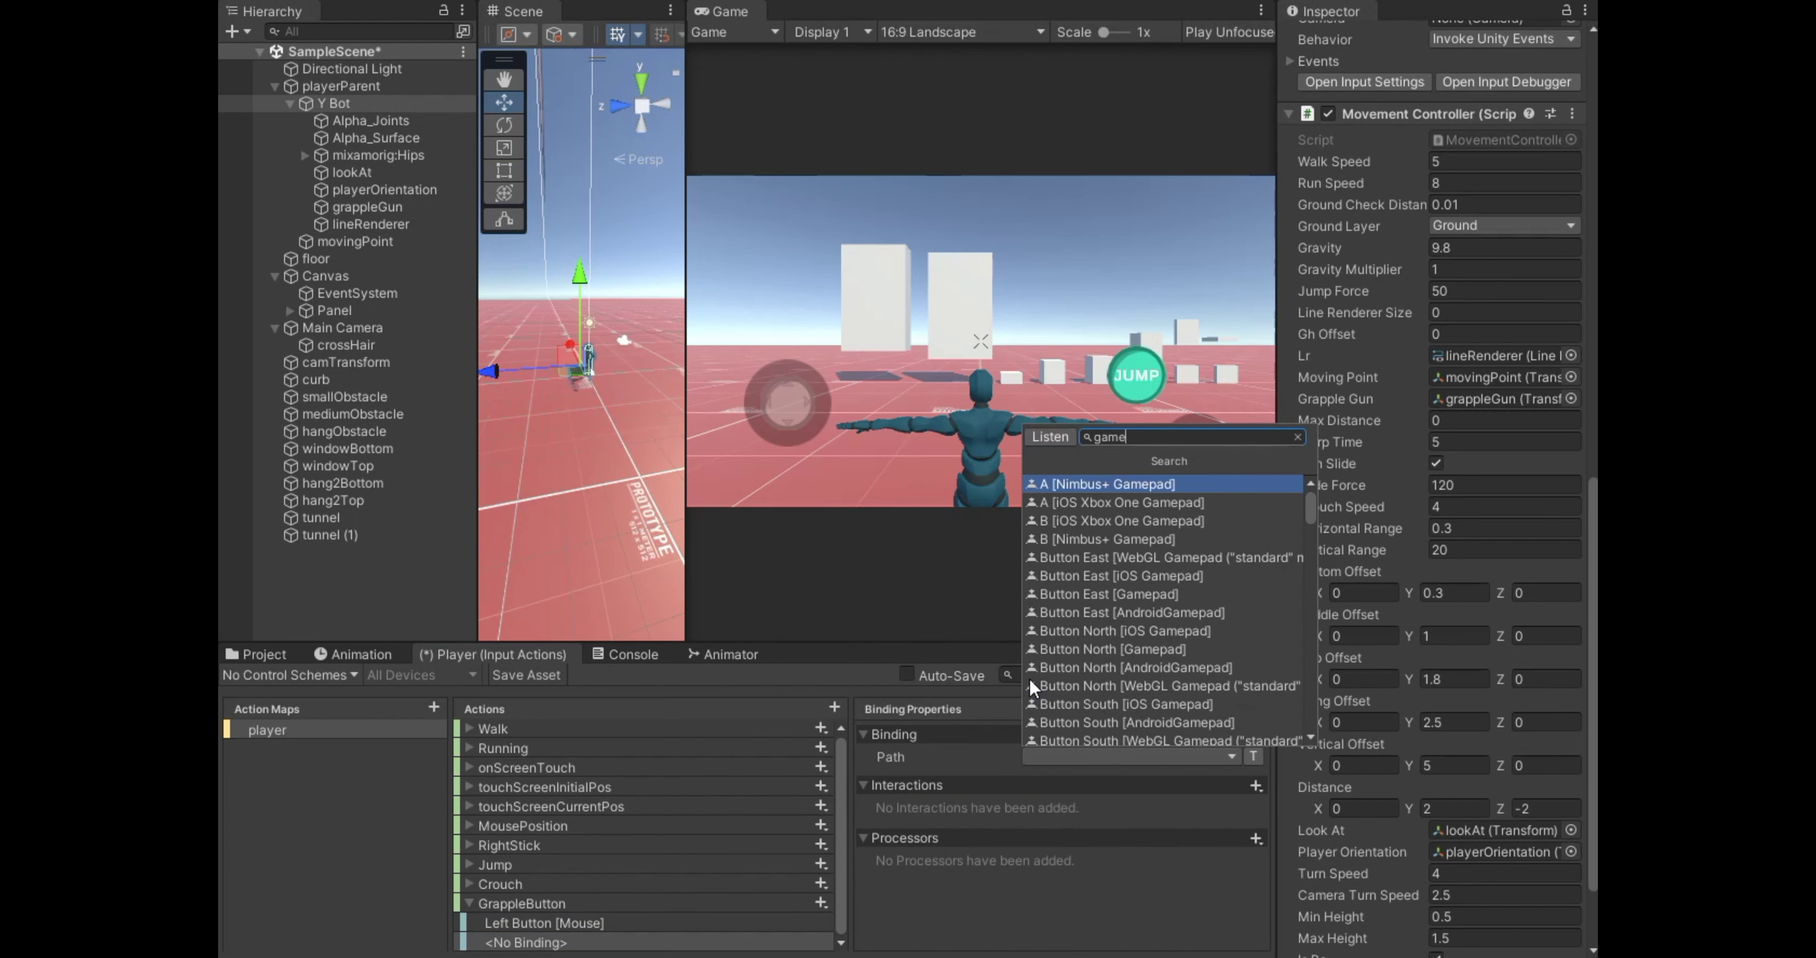
type("ast")
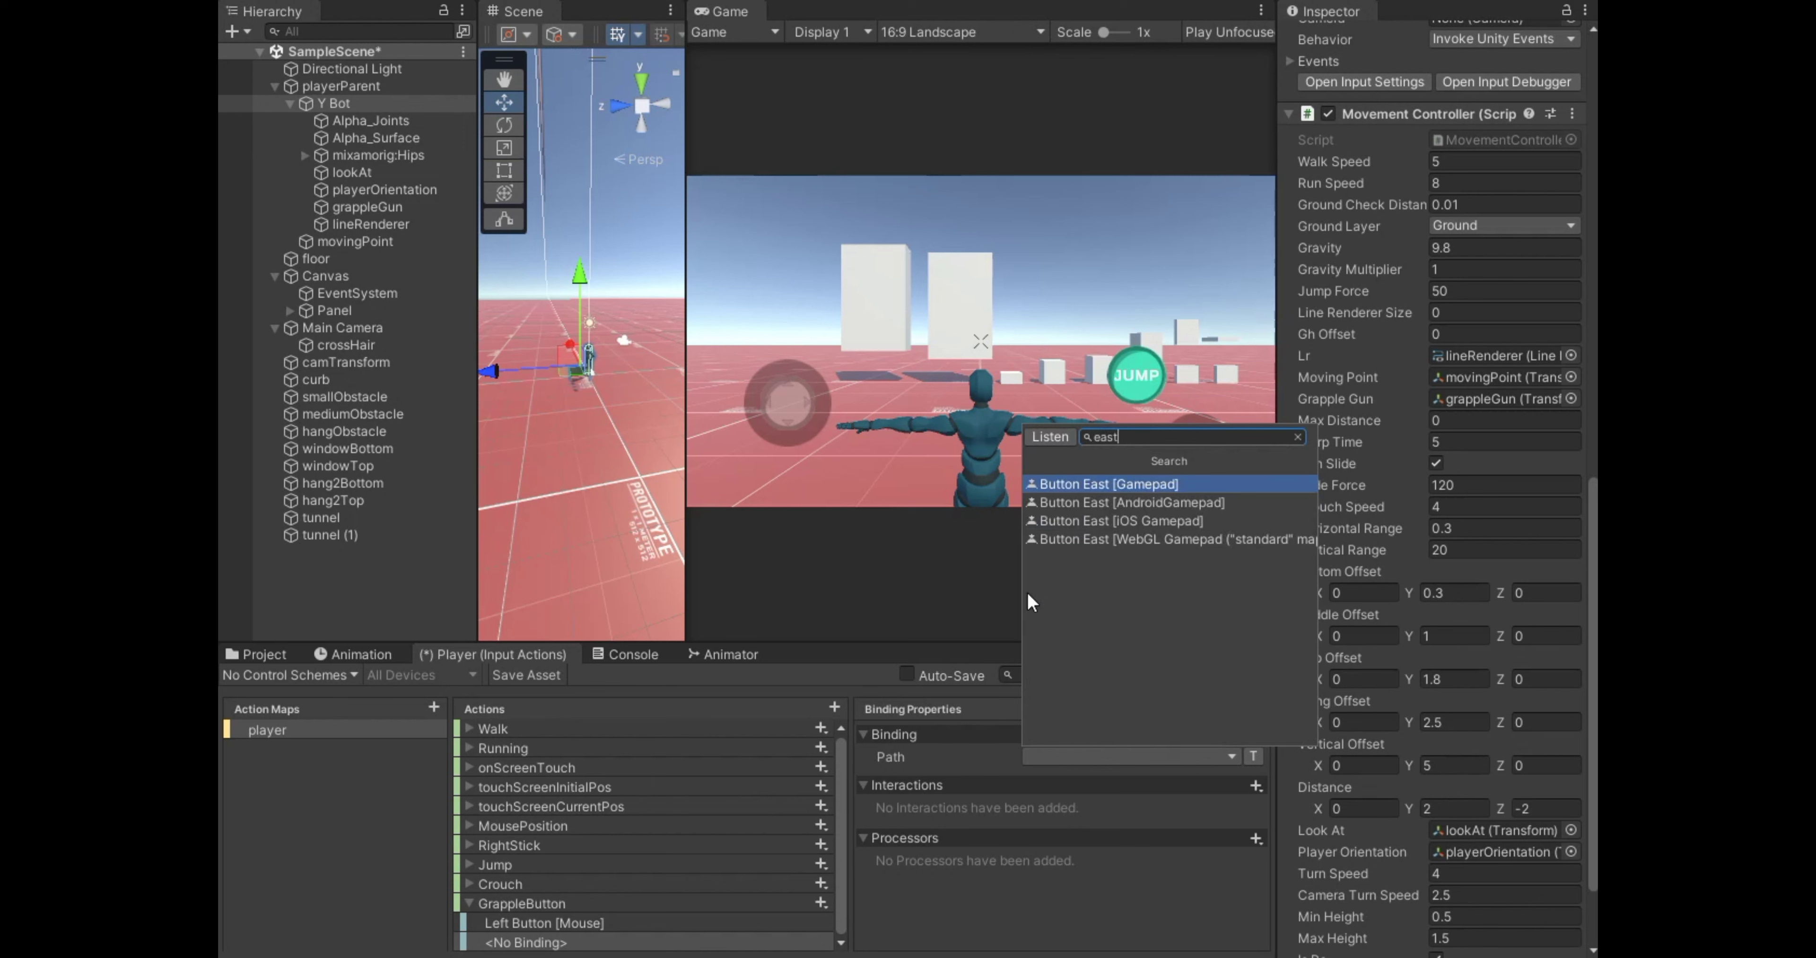
left_click(1107, 484)
Save the input actions asset and show Y Bot's Player Input event lists.
left_click(532, 675)
left_click(356, 105)
scroll(1329, 449, "up", 5)
left_click(1291, 417)
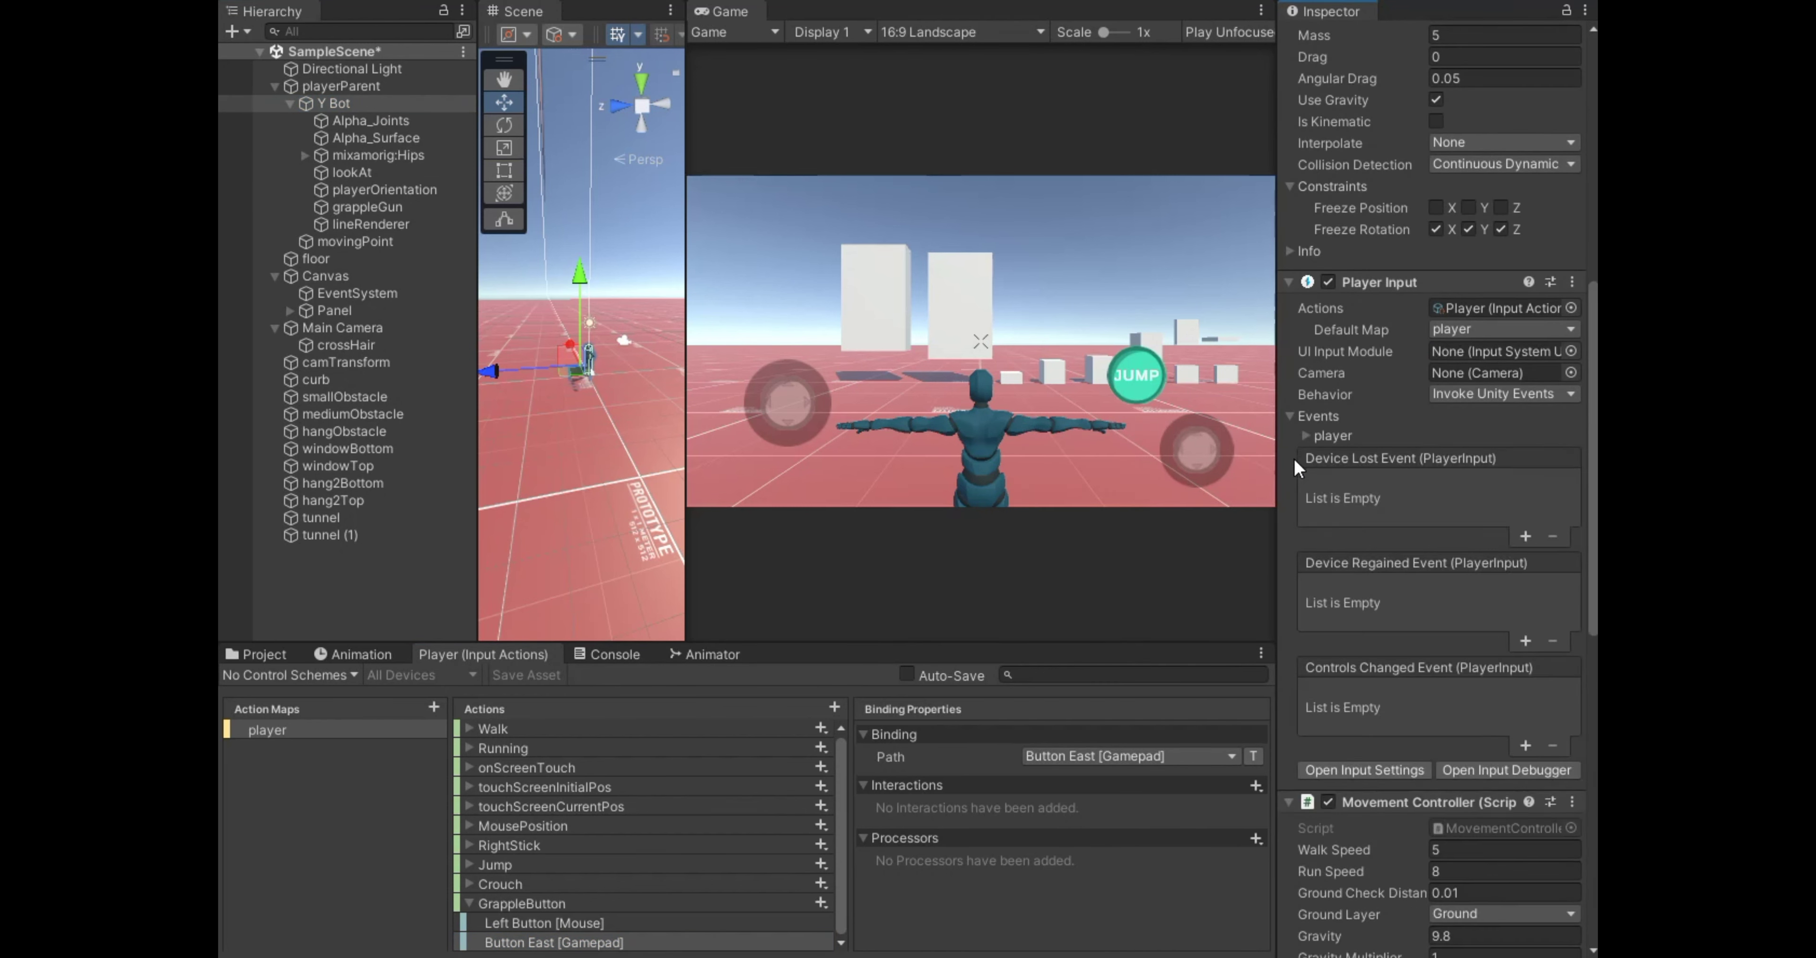
Hook the GrappleButton event to a Movement Controller function.
scroll(1380, 529, "down", 10)
left_click(1525, 740)
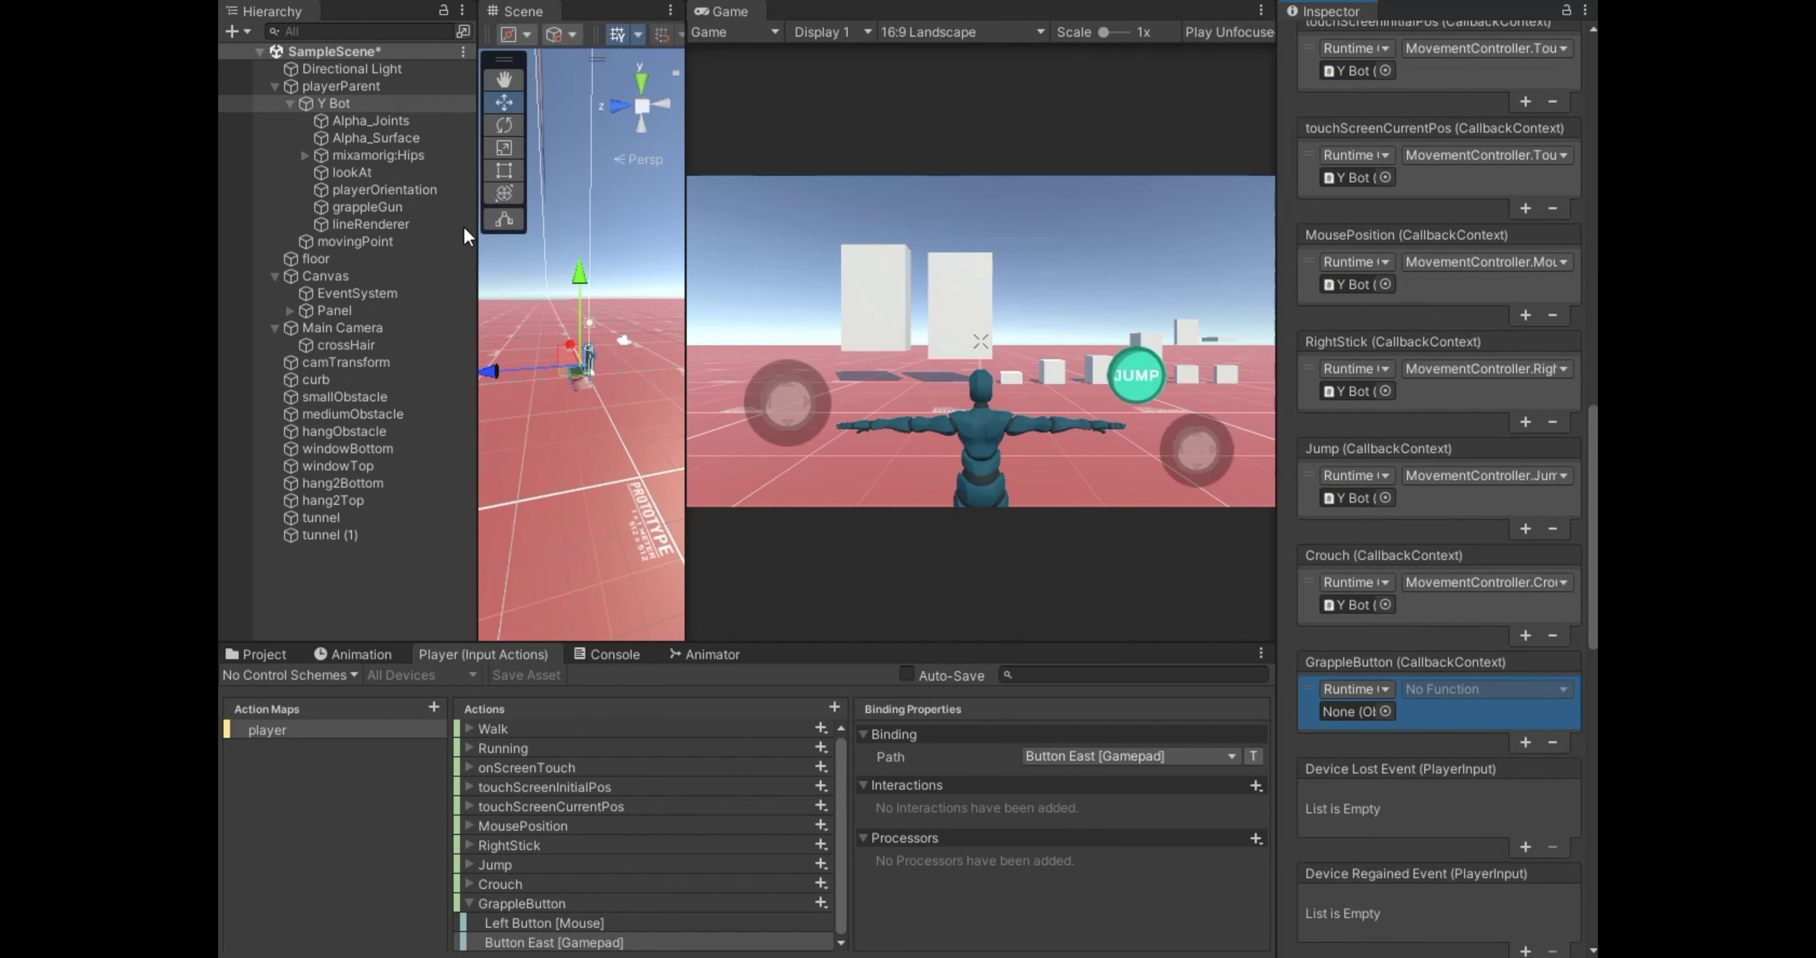
left_click(1403, 689)
mouse_move(1452, 889)
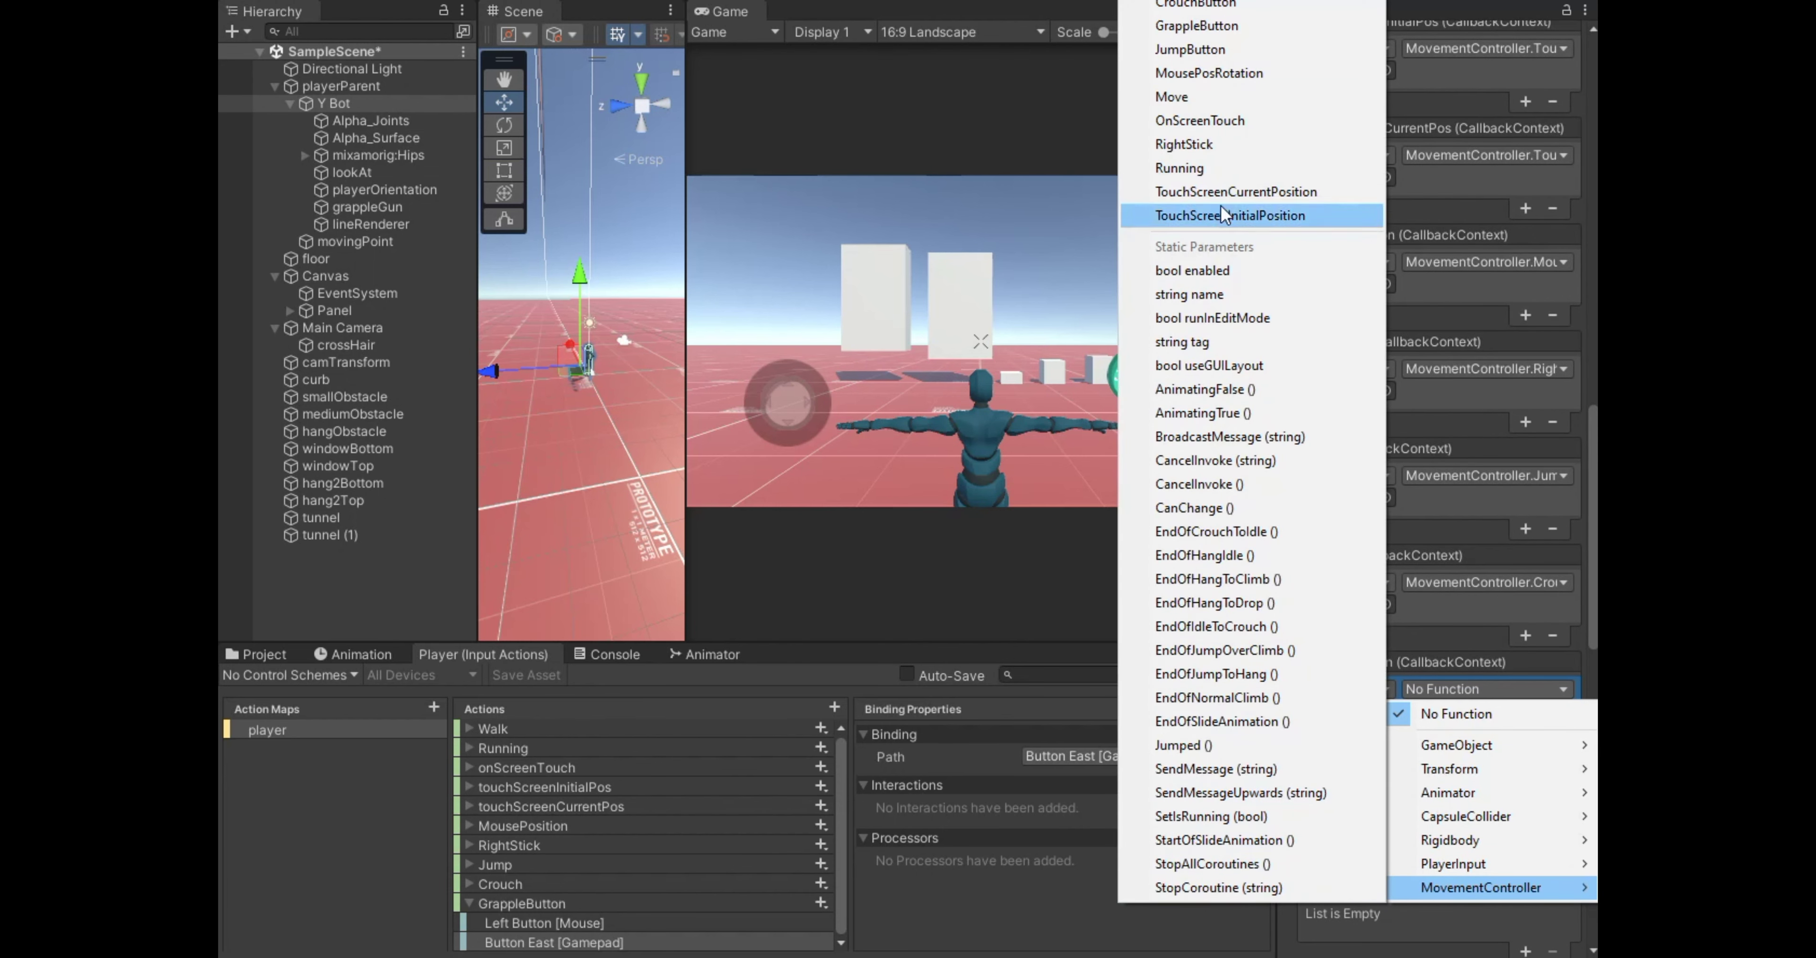
left_click(1213, 53)
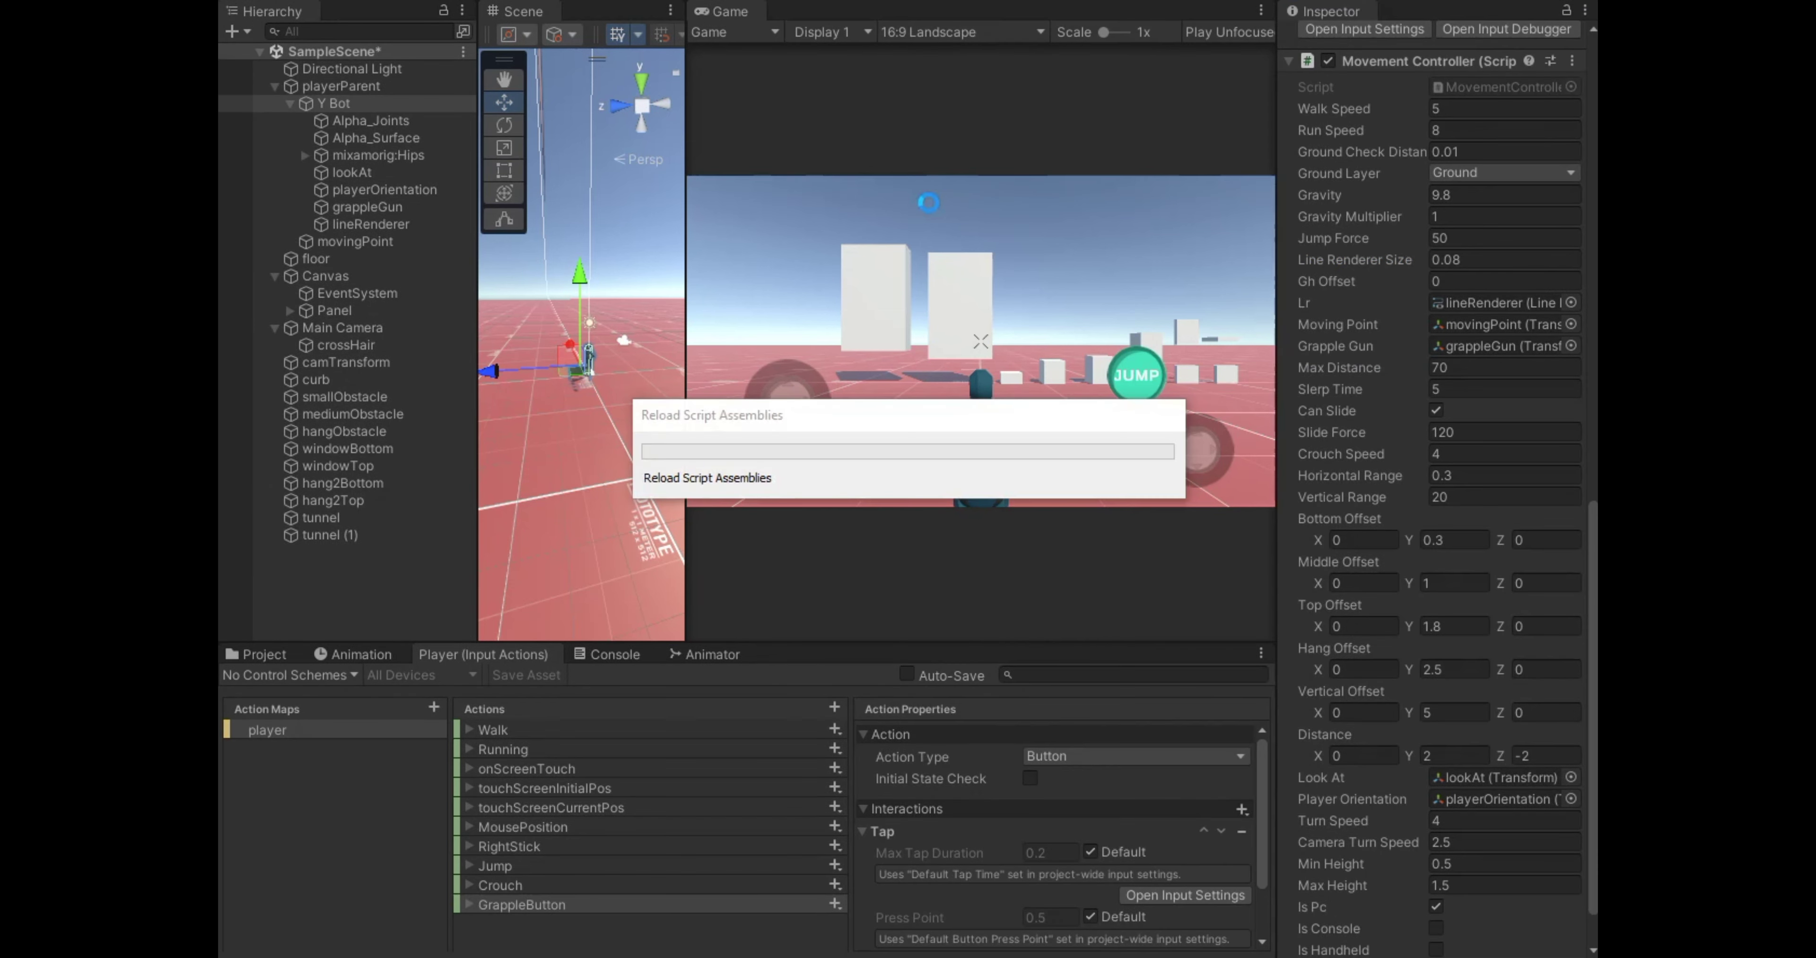
Play-test the grapple, turning the camera, then stop play mode.
left_click(1086, 212)
left_click_drag(1084, 205, 1086, 305)
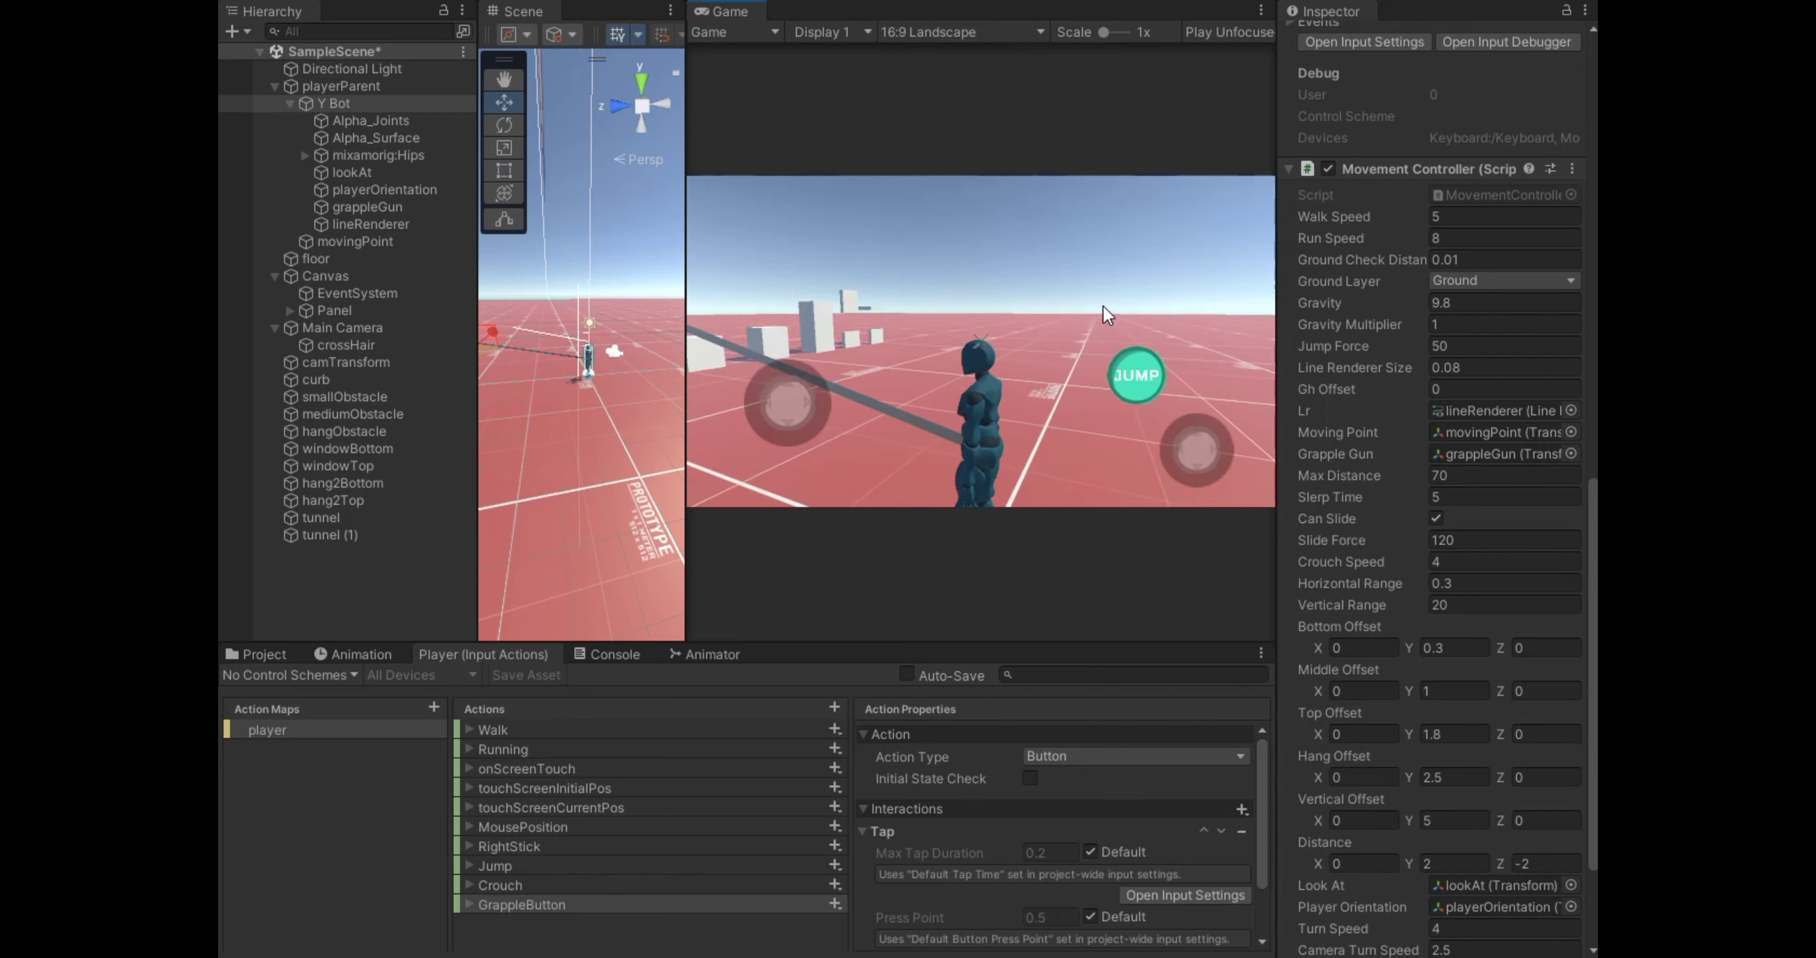
key("ctrl+p")
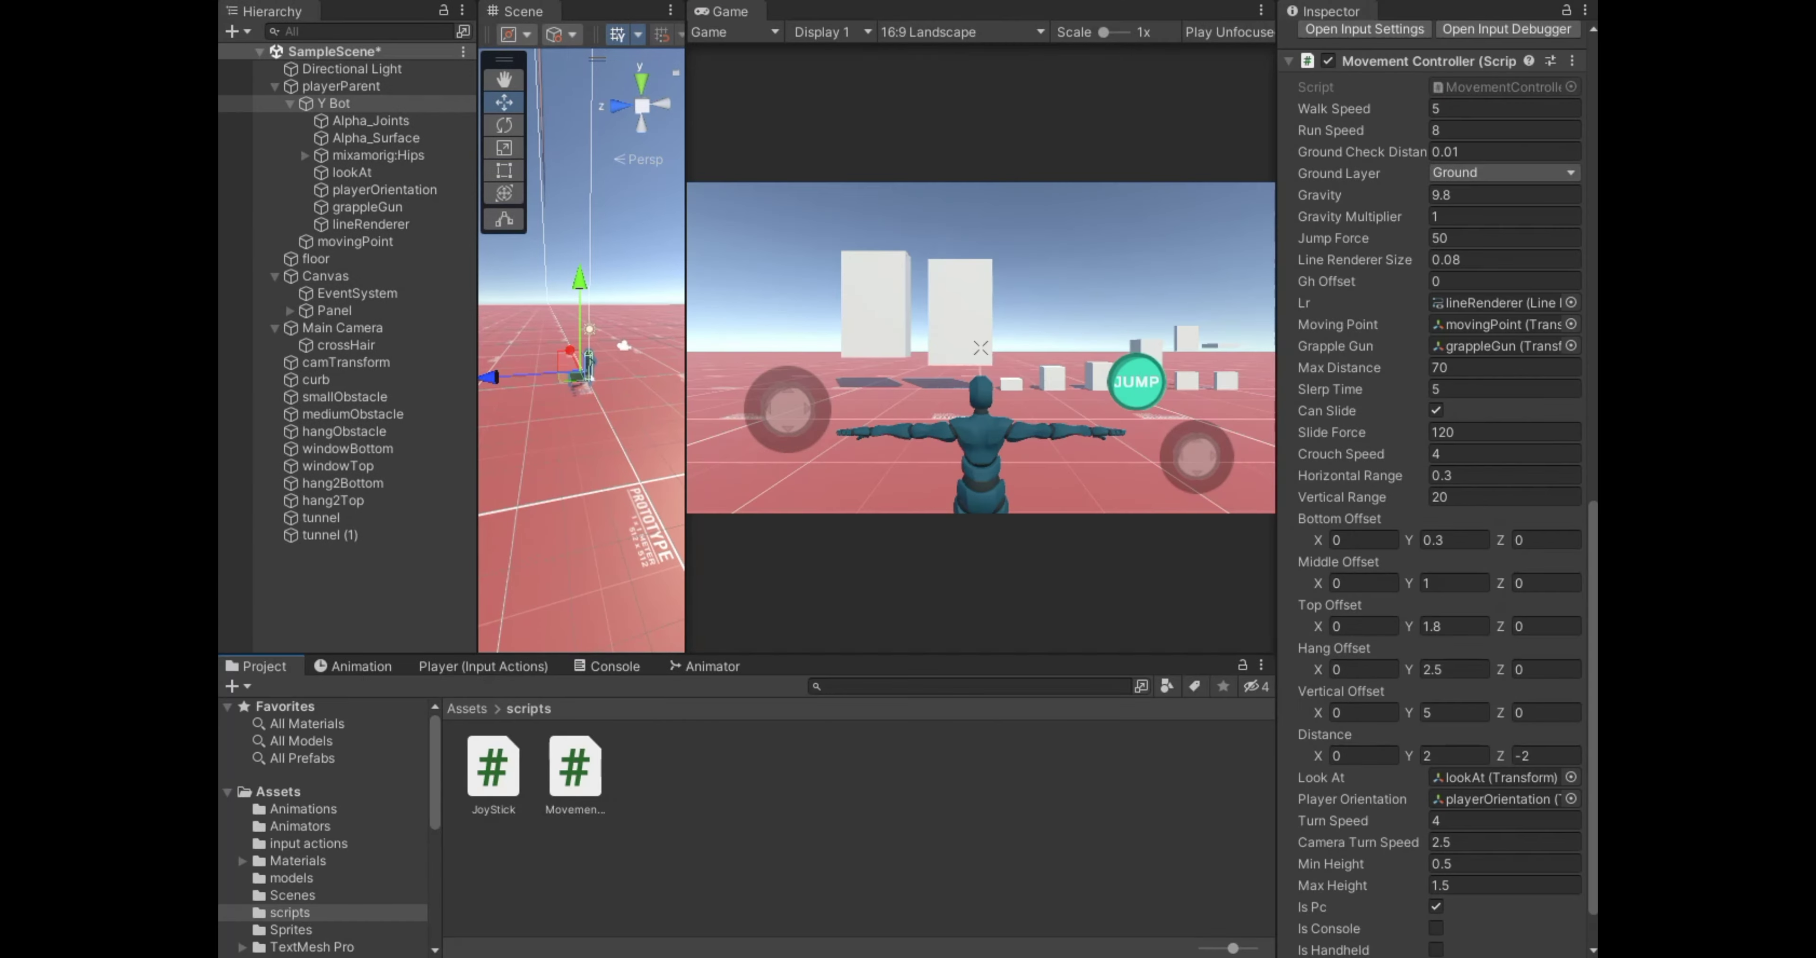
Add a RopeLength(); call in Update right below the Grapple() call.
key("alt+Tab")
scroll(943, 620, "up", 2)
key("Return")
key("ctrl+space")
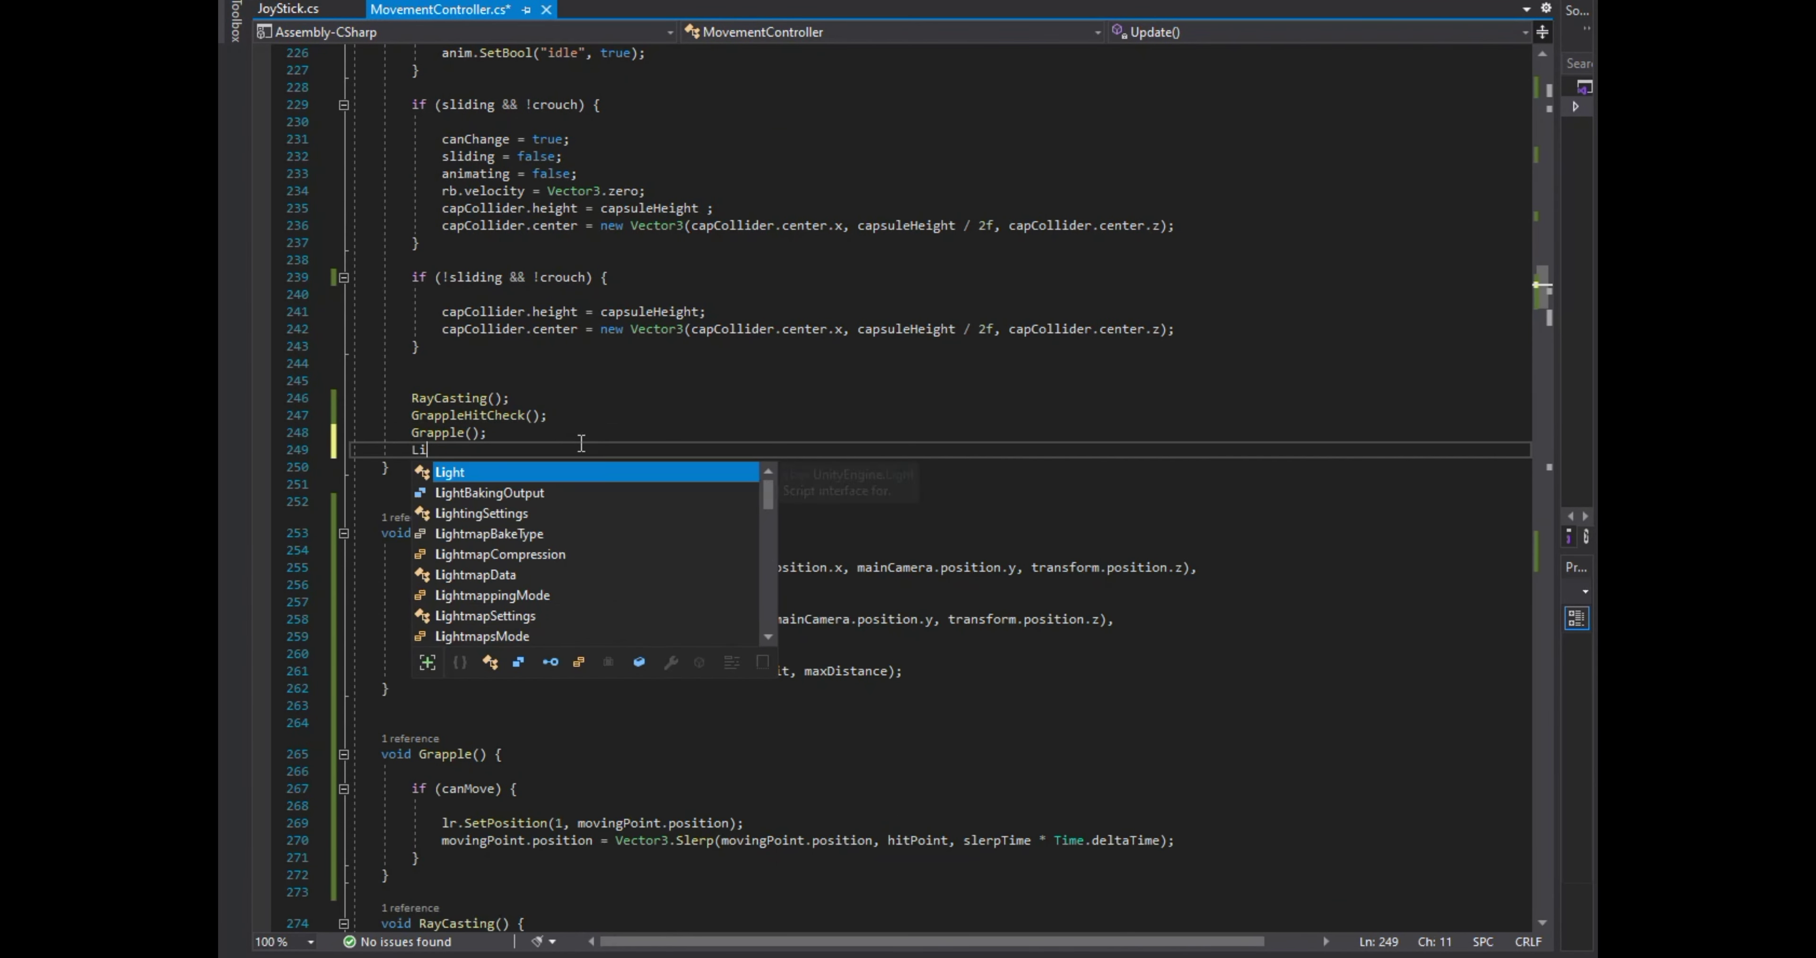
type("RopeLength")
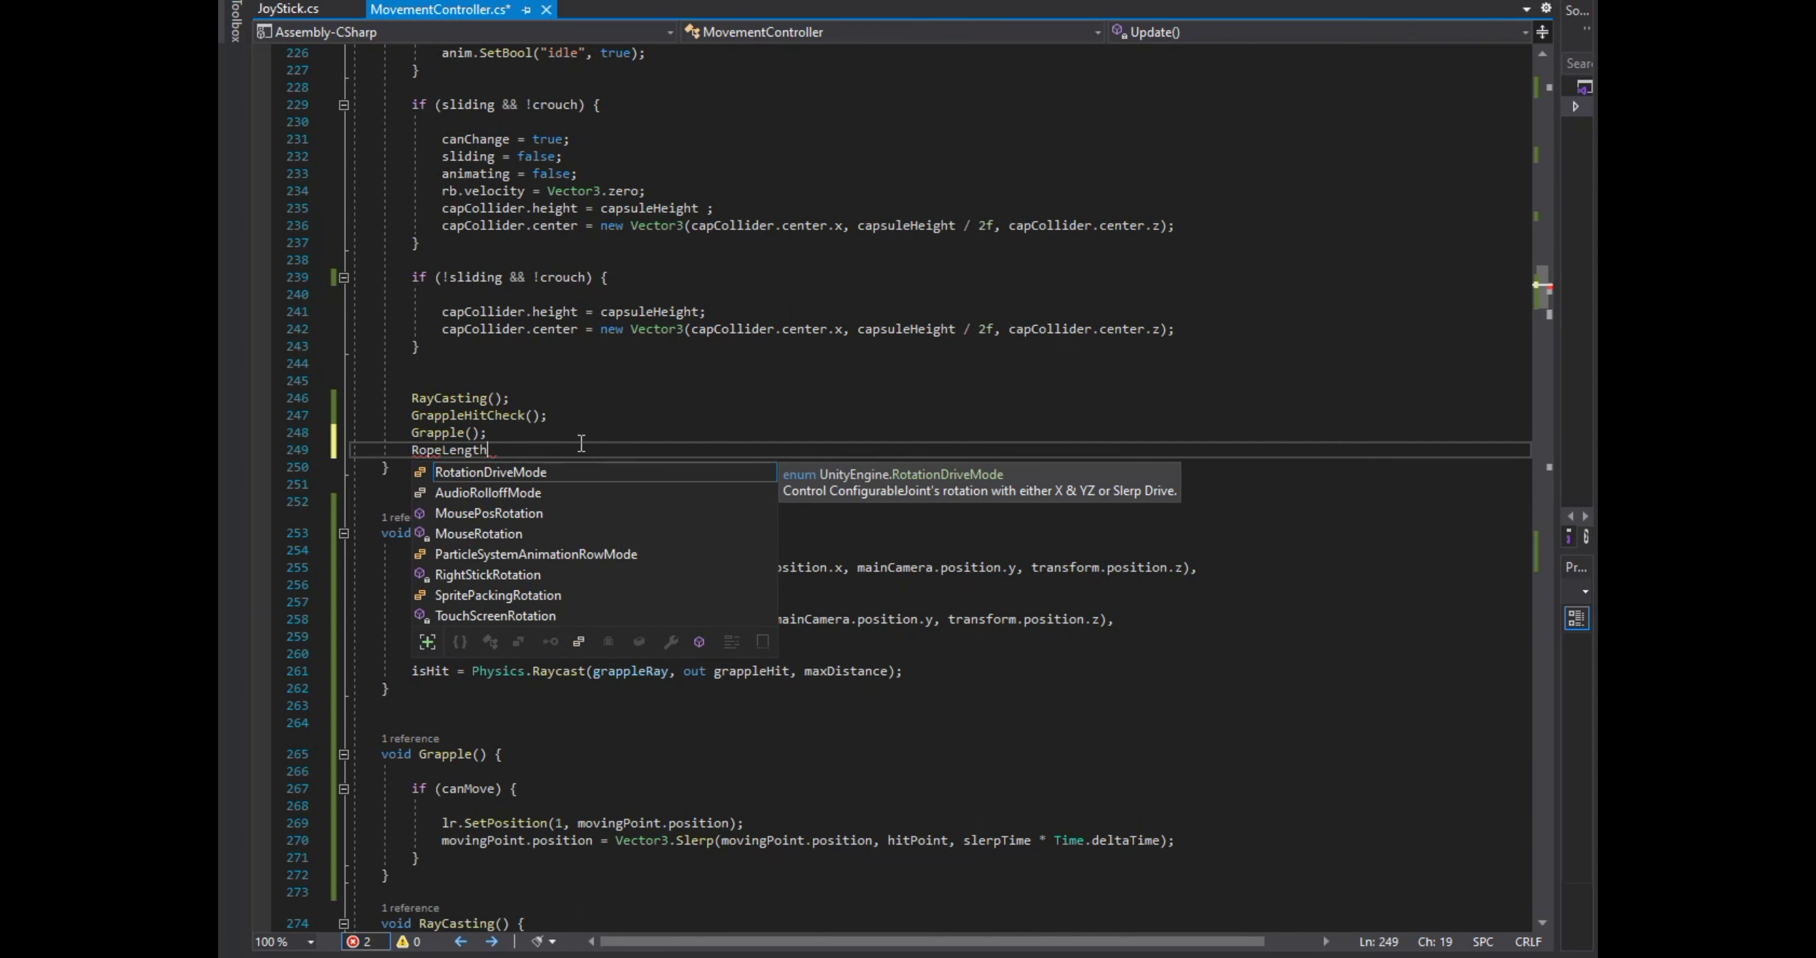
type("();")
key("Down")
key("End")
key("Return")
key("Return")
Write void RopeLength() computing a line vector from hitPoint and grappleGun.position, then ropeLength = Mathf.Abs(line.z).
type("void")
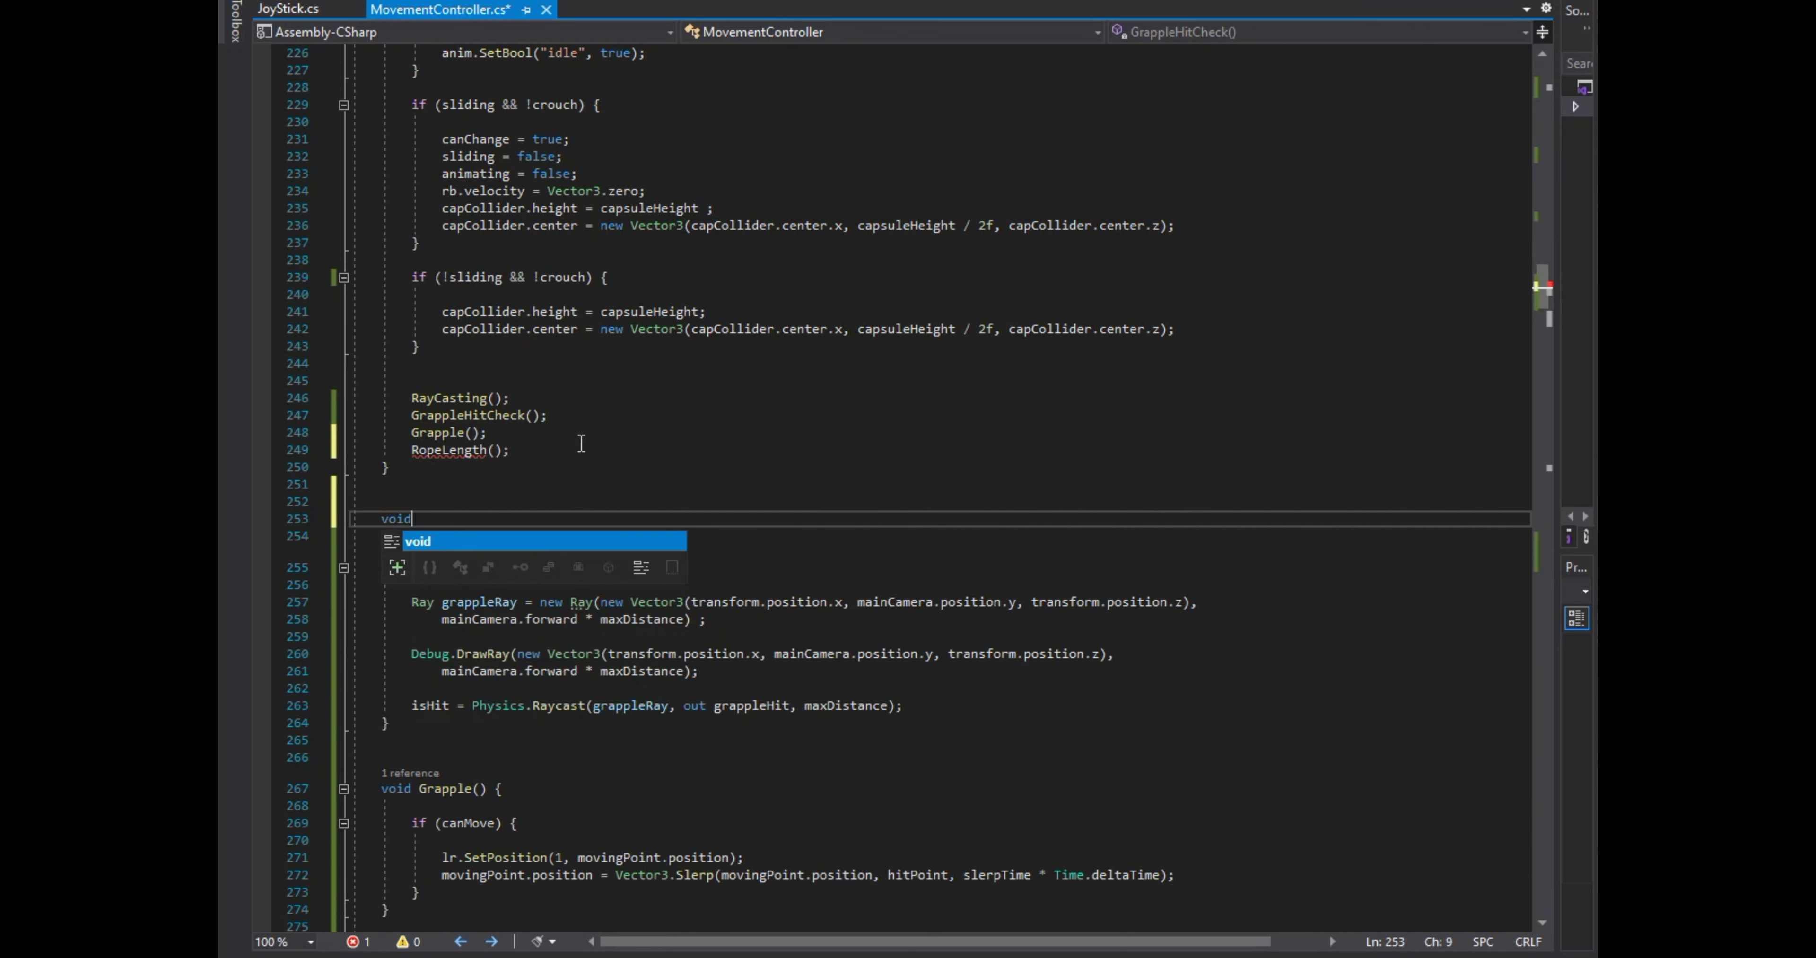
type(" RopeLength() {")
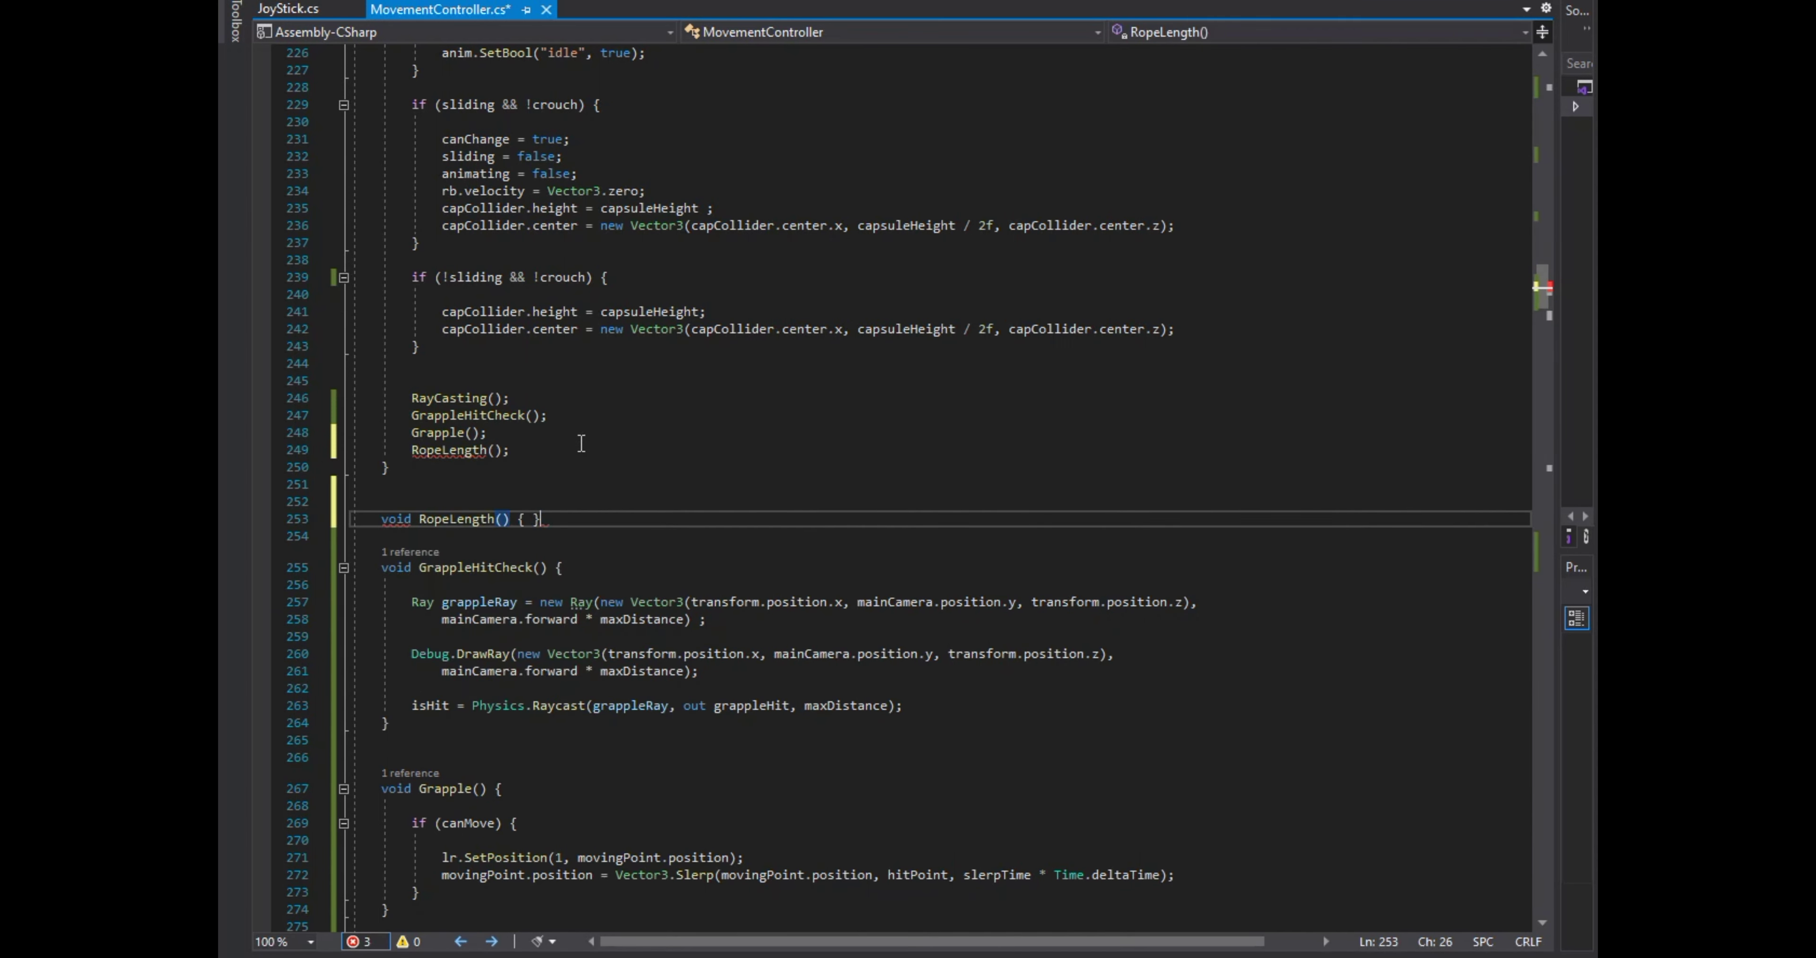
key("Return")
key("Return")
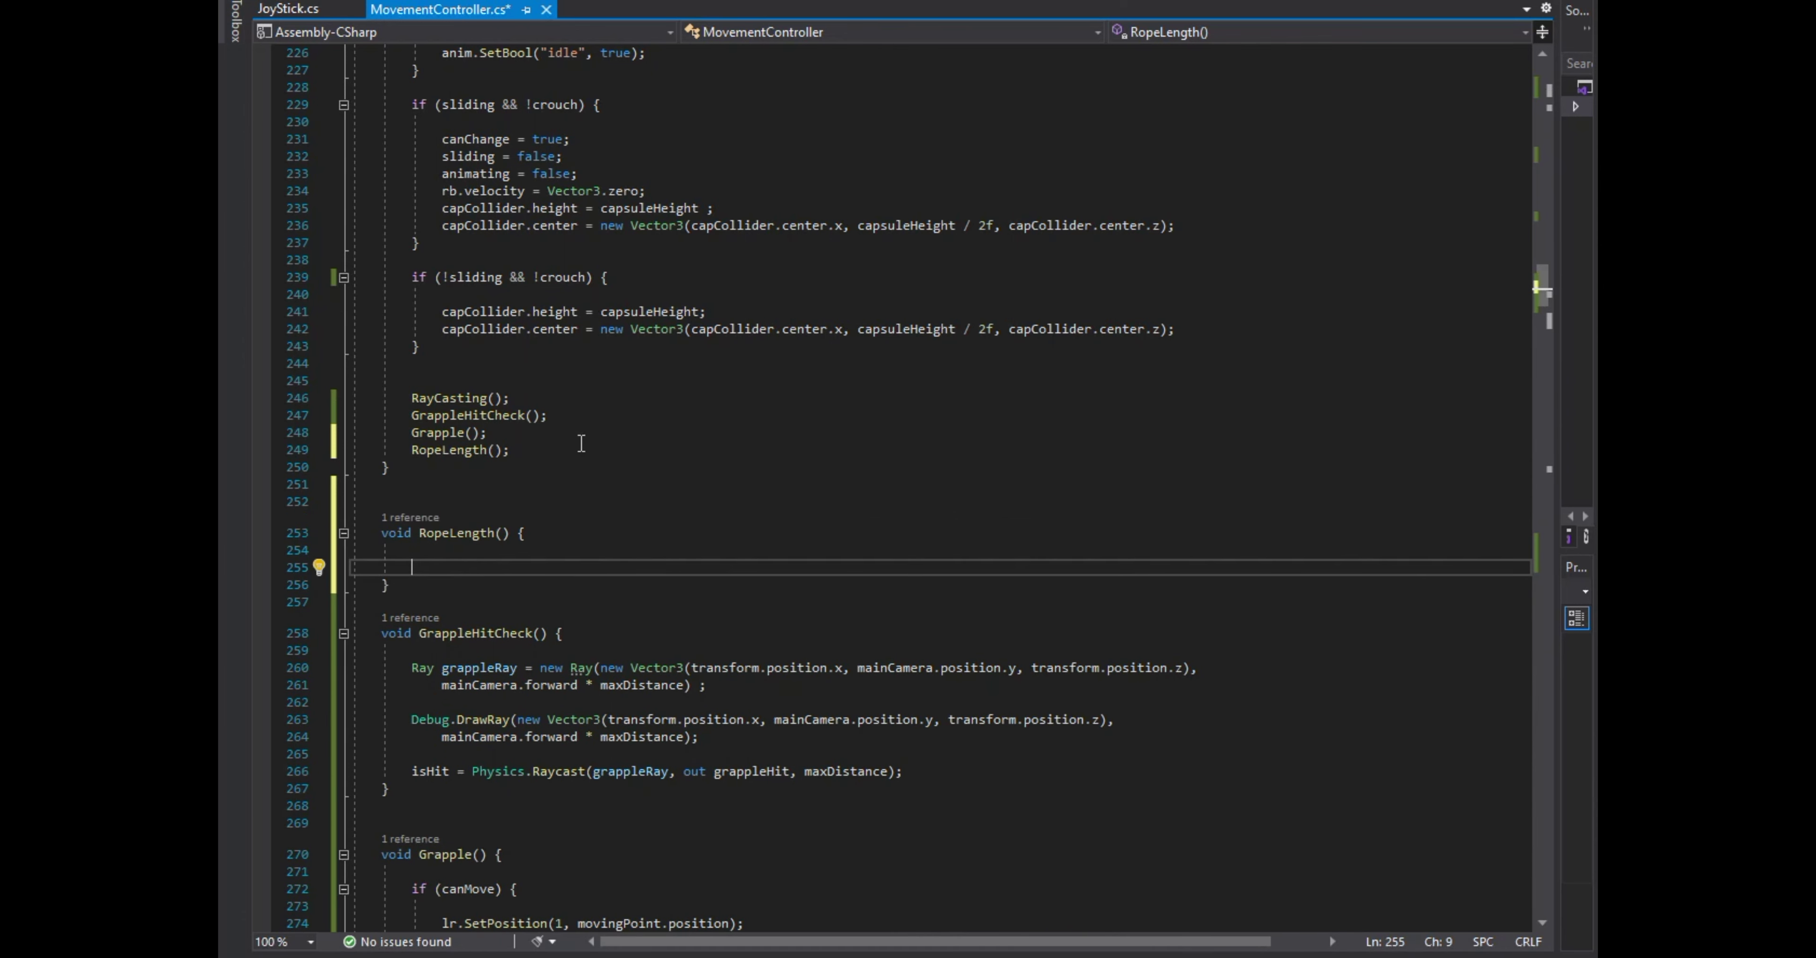
type("Vector3 line = hit")
key("Tab")
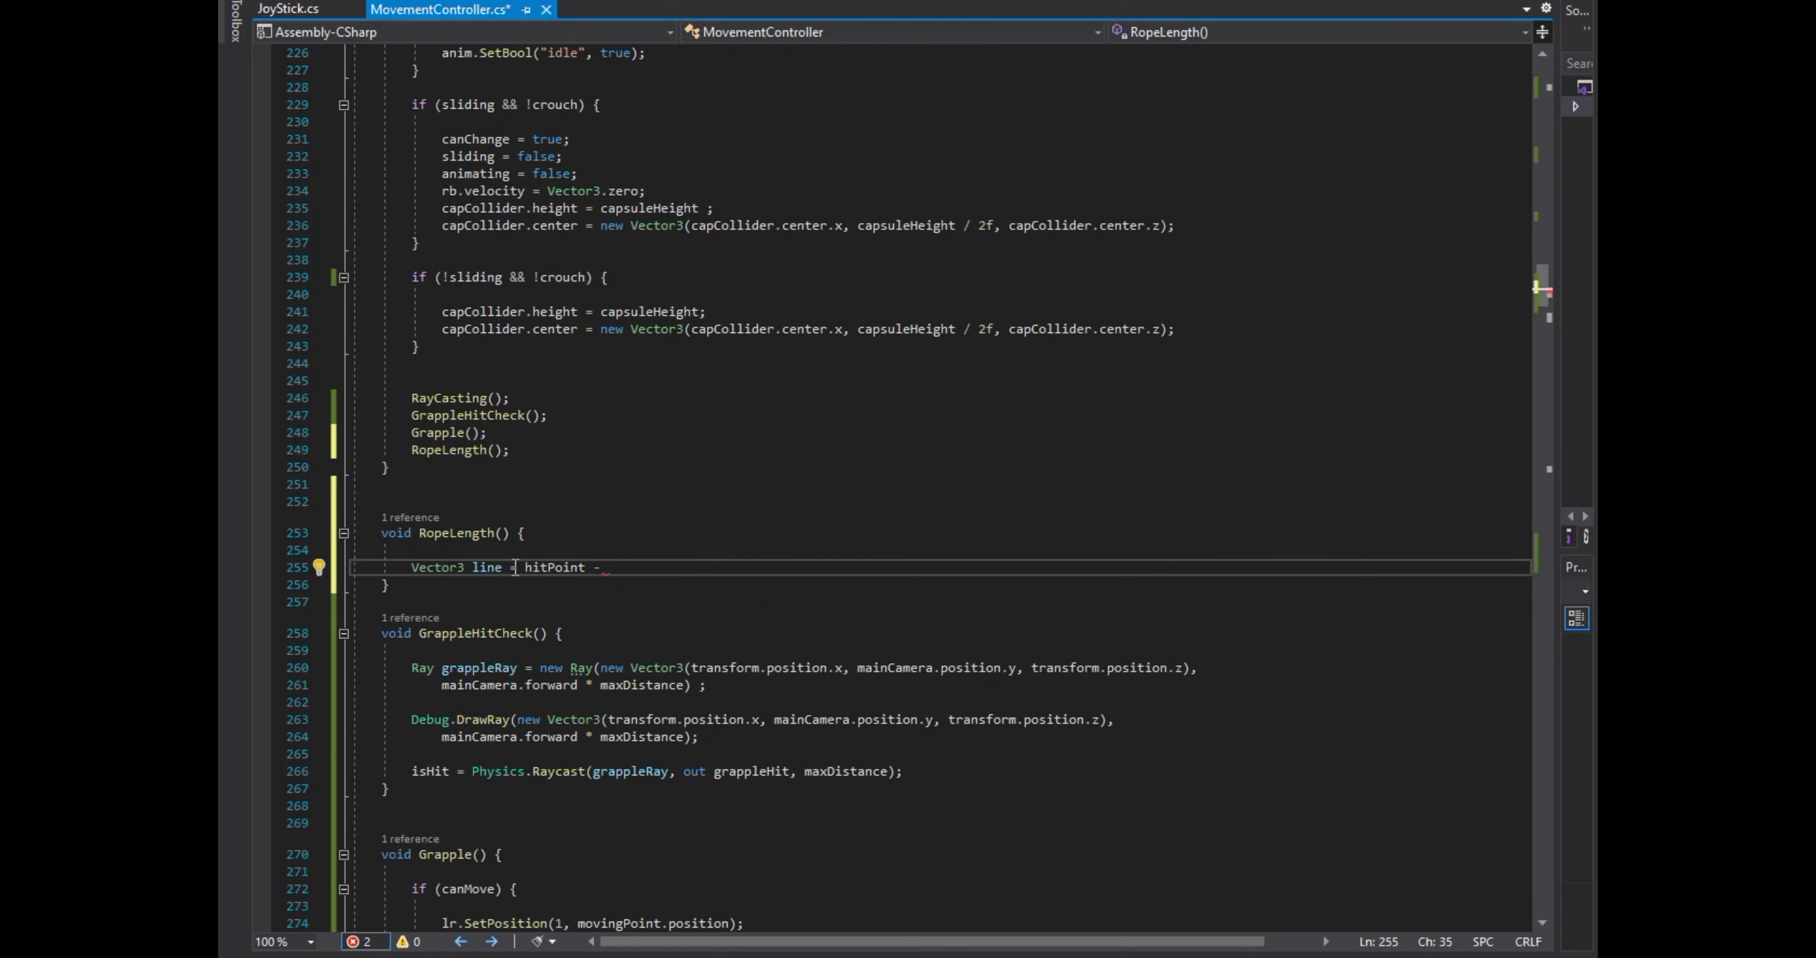
type("grappleGun.posi;")
key("Return")
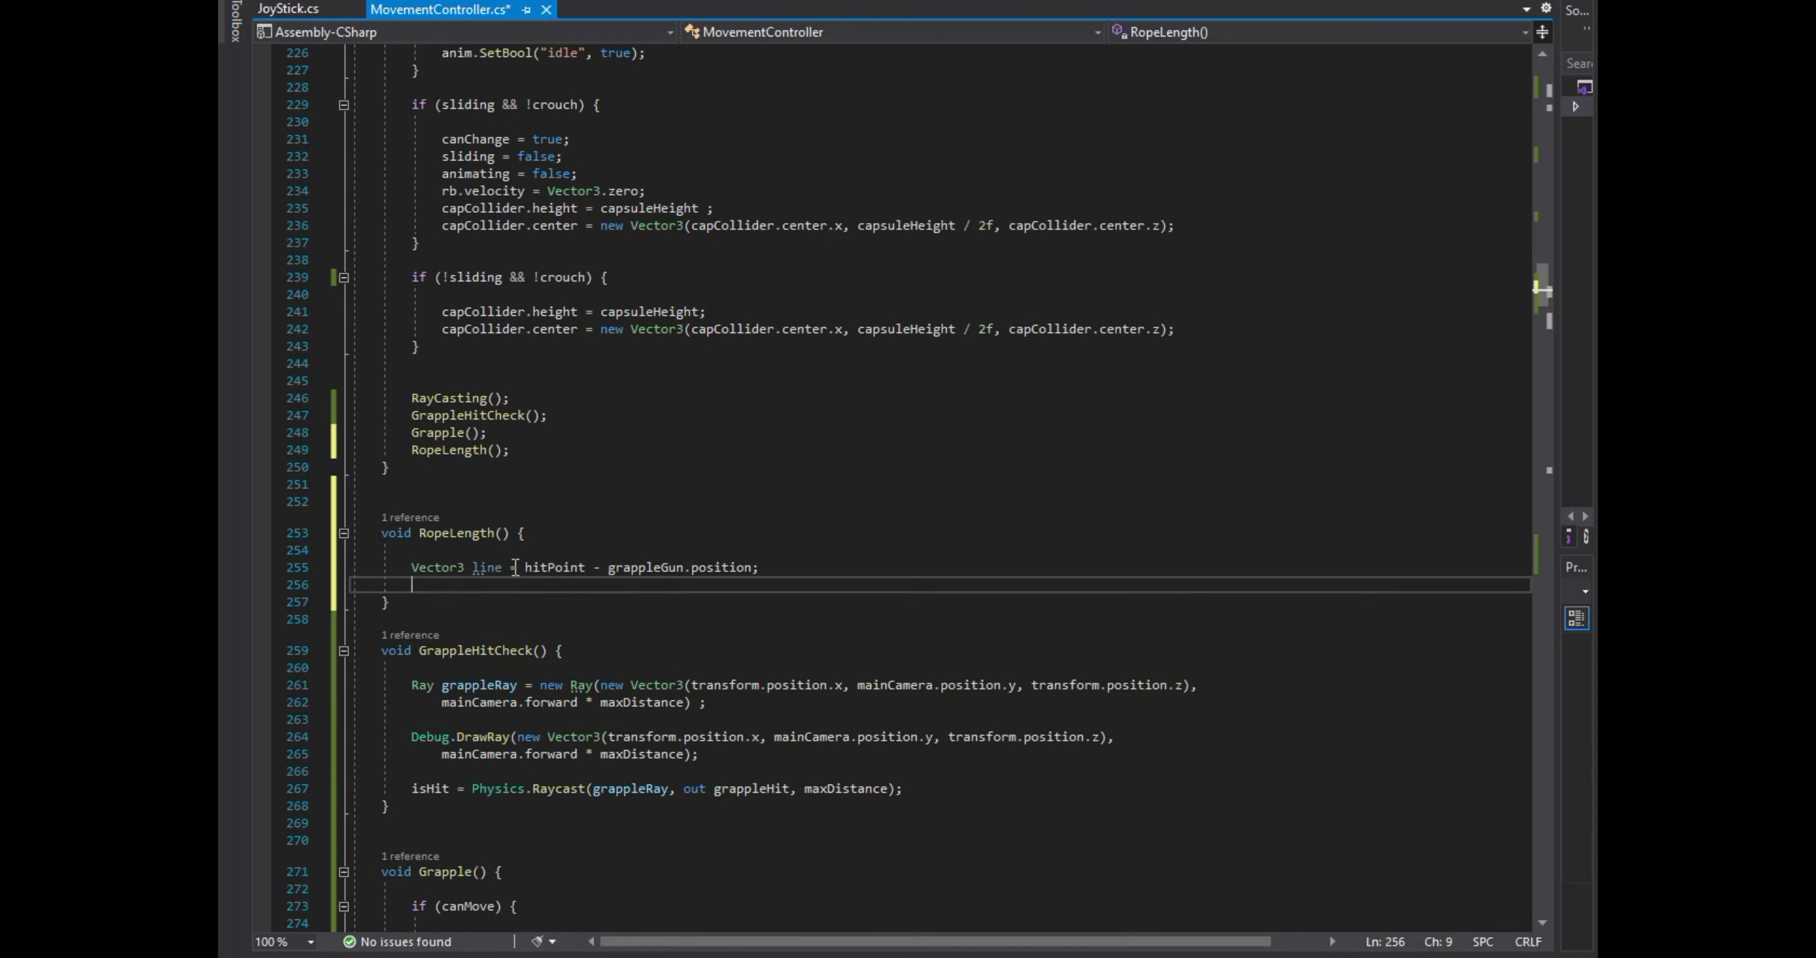
type("linel")
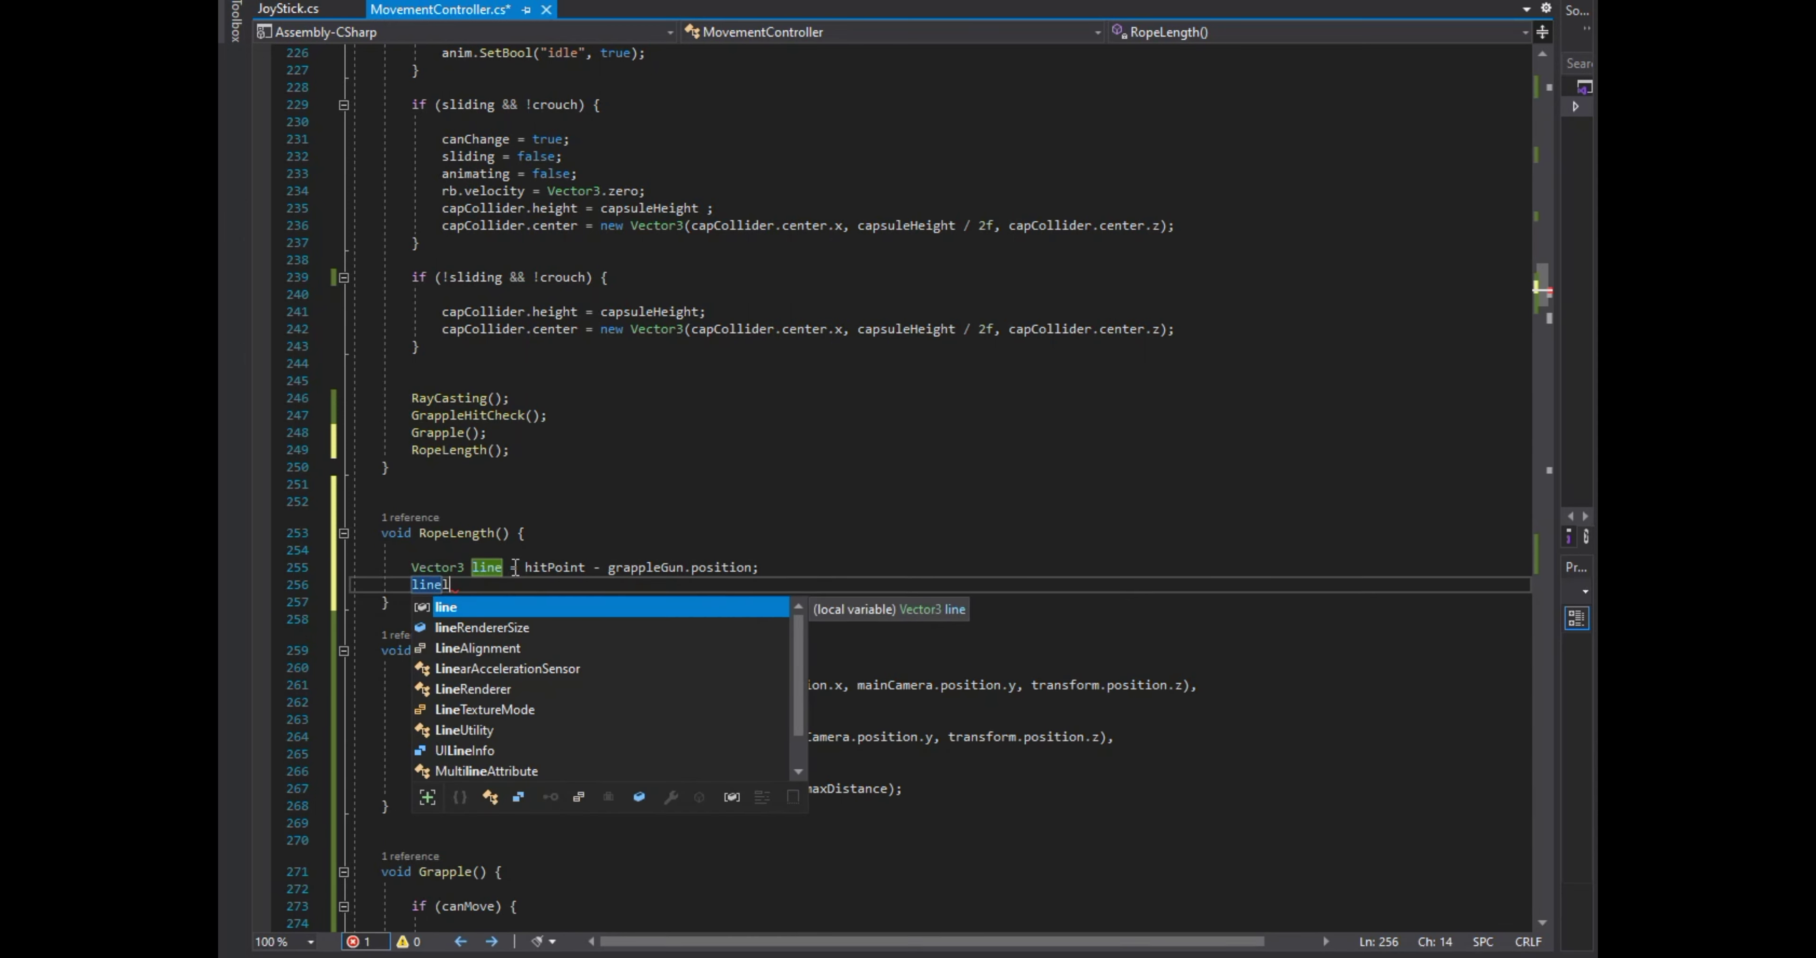
type("en")
key("BackSpace")
key("BackSpace")
type("Le")
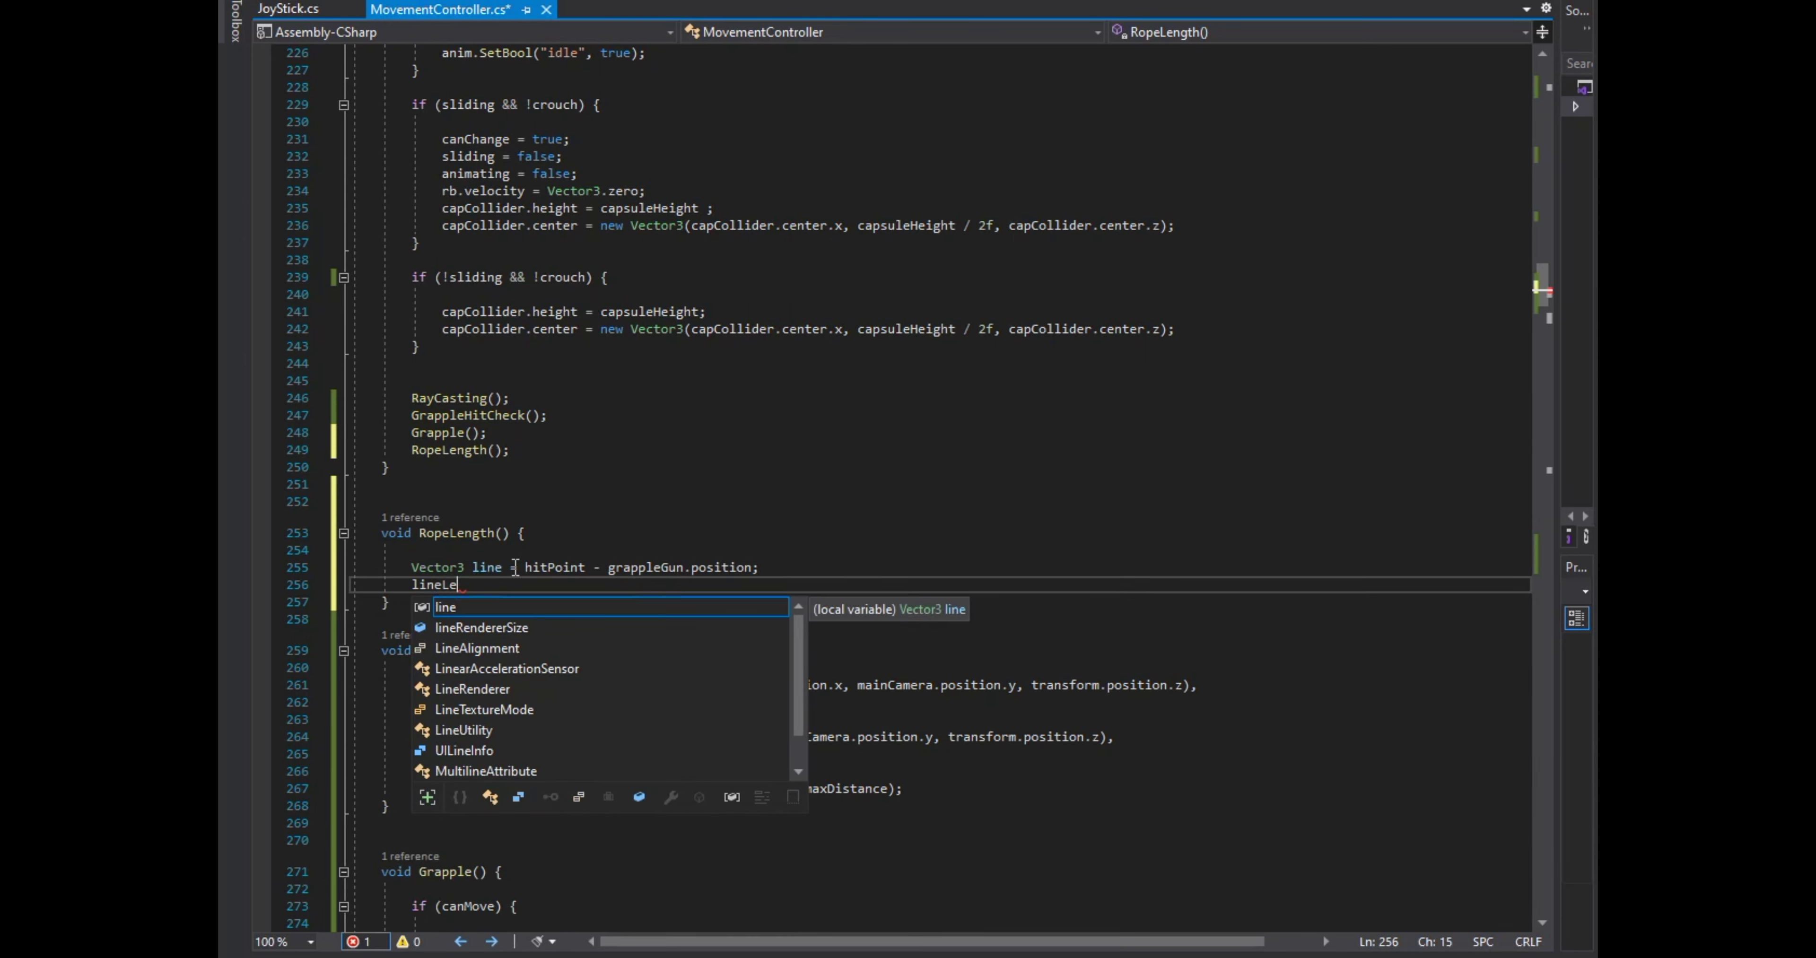
key("BackSpace")
key("BackSpace")
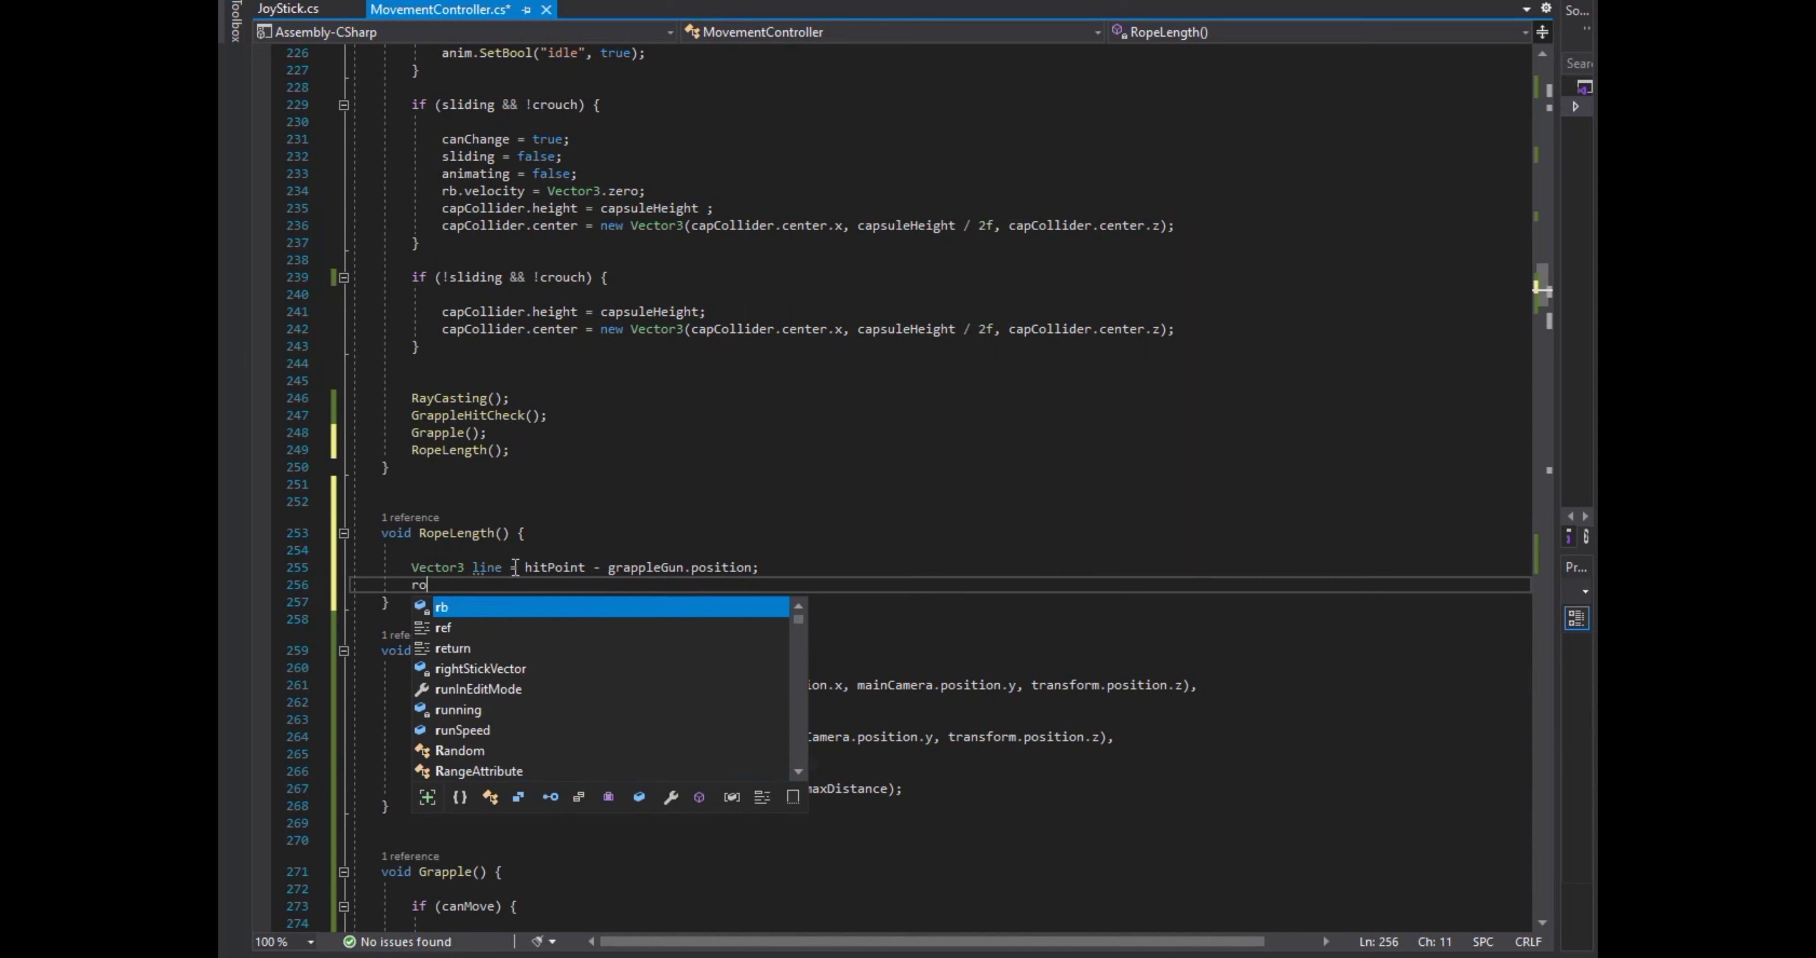
type("ropeLength = ")
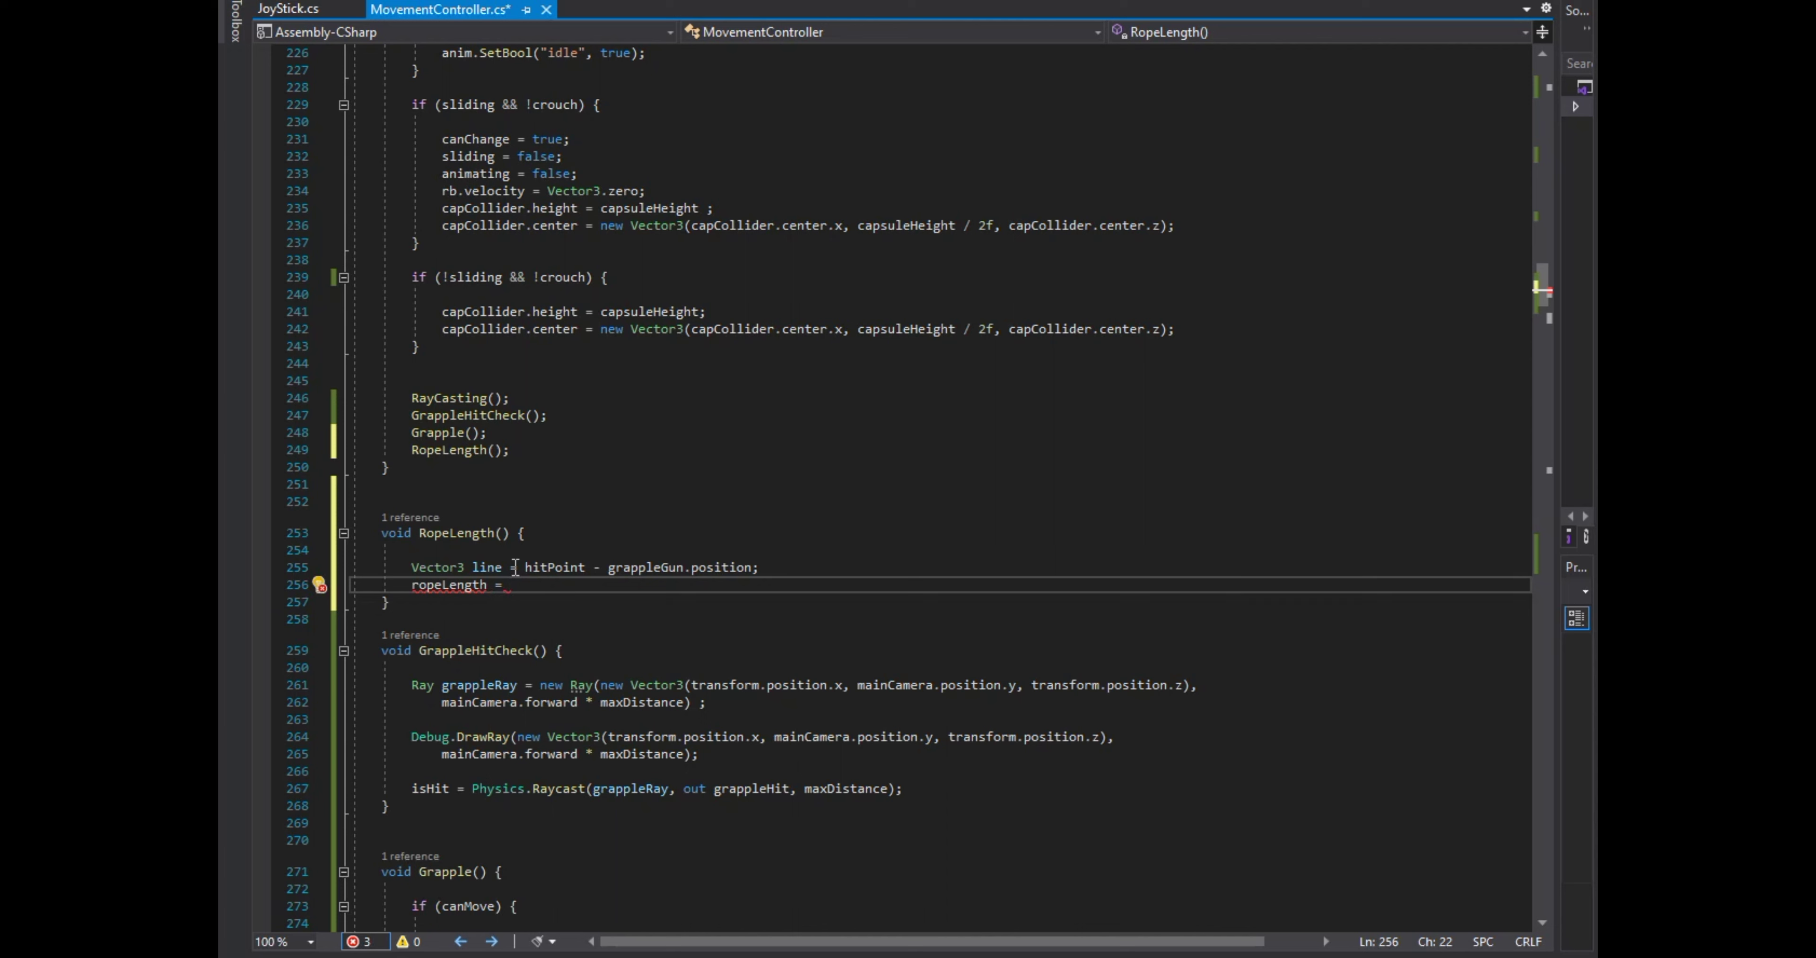
type("Mathf.Abs(line.")
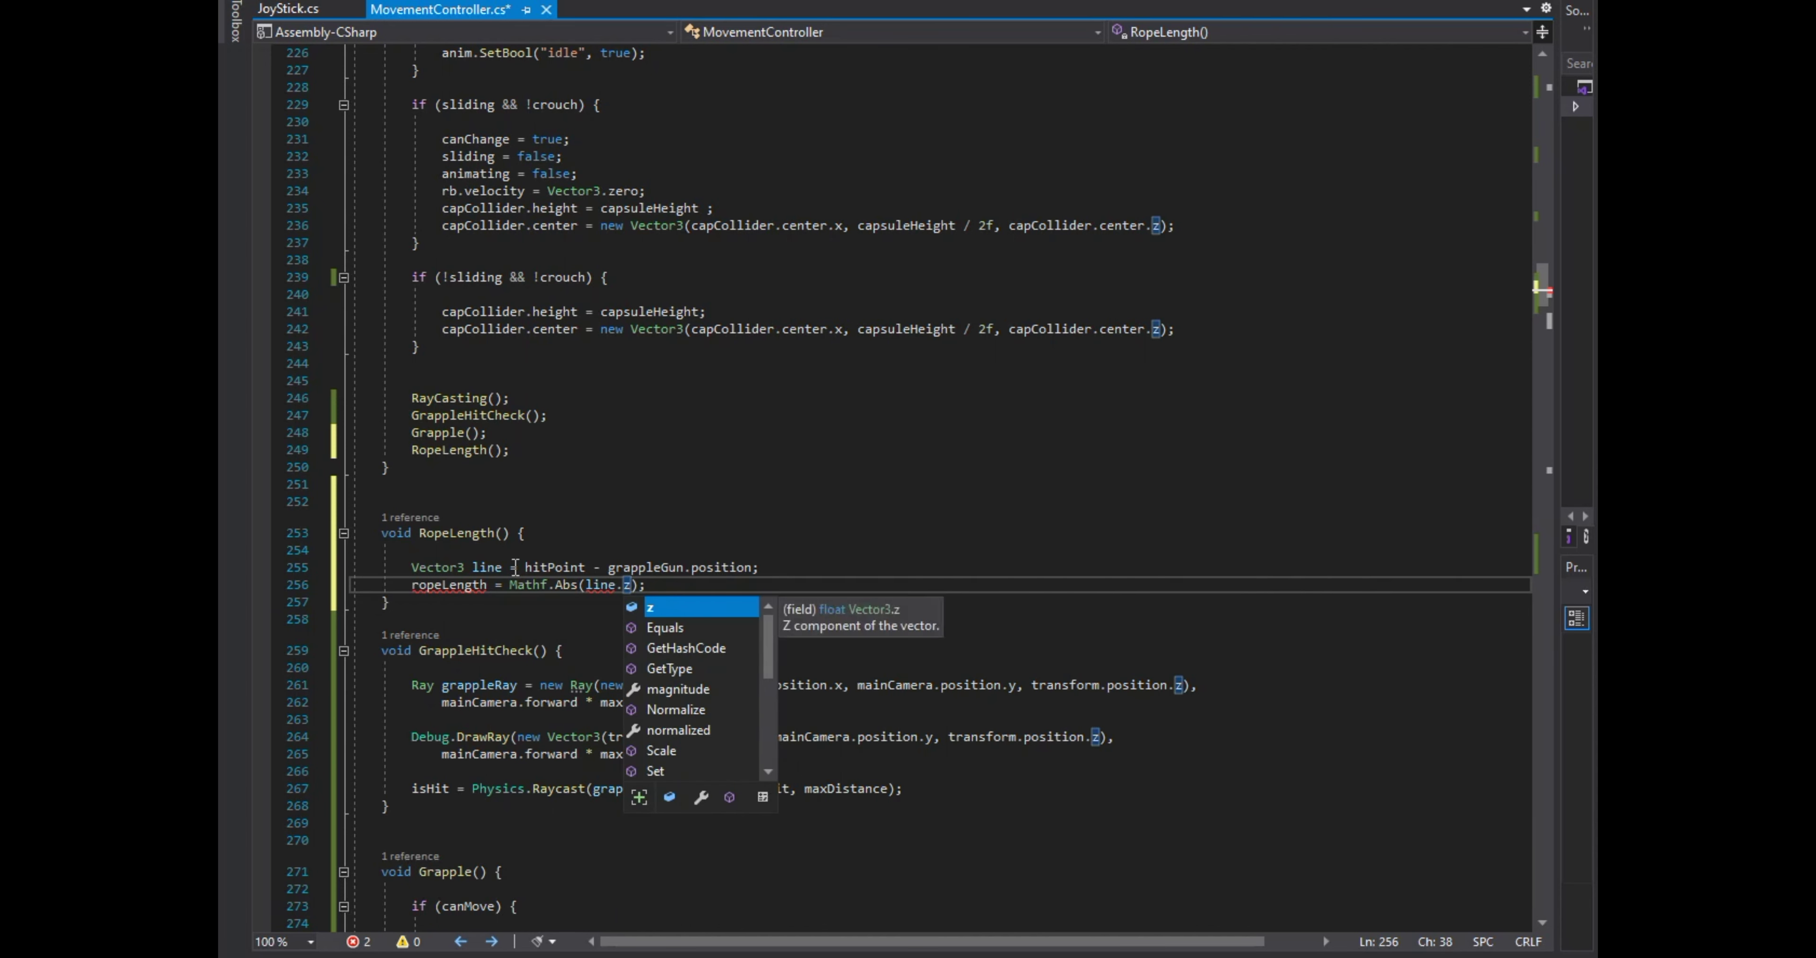
type("z")
key("End")
Declare a float ropeLength field below the slerpTime field.
left_click_drag(1542, 289, 1543, 98)
scroll(1543, 98, "down", 4)
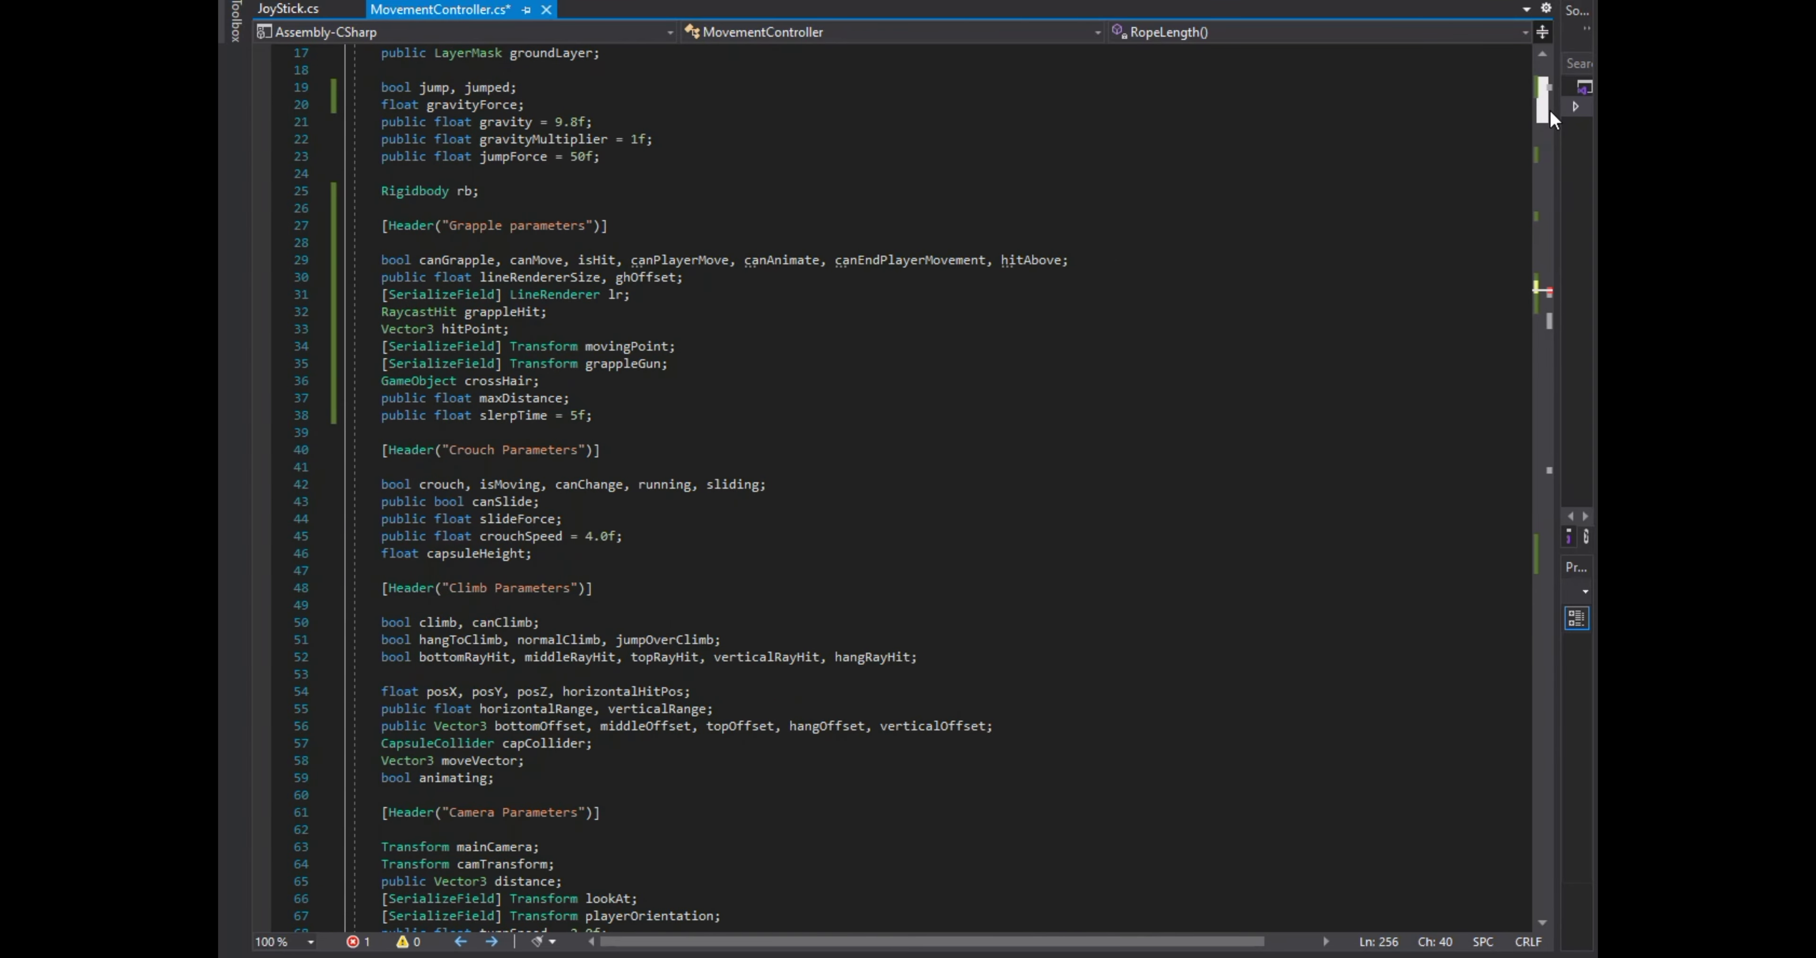
left_click(739, 416)
key("Return")
type("float ropeLength;")
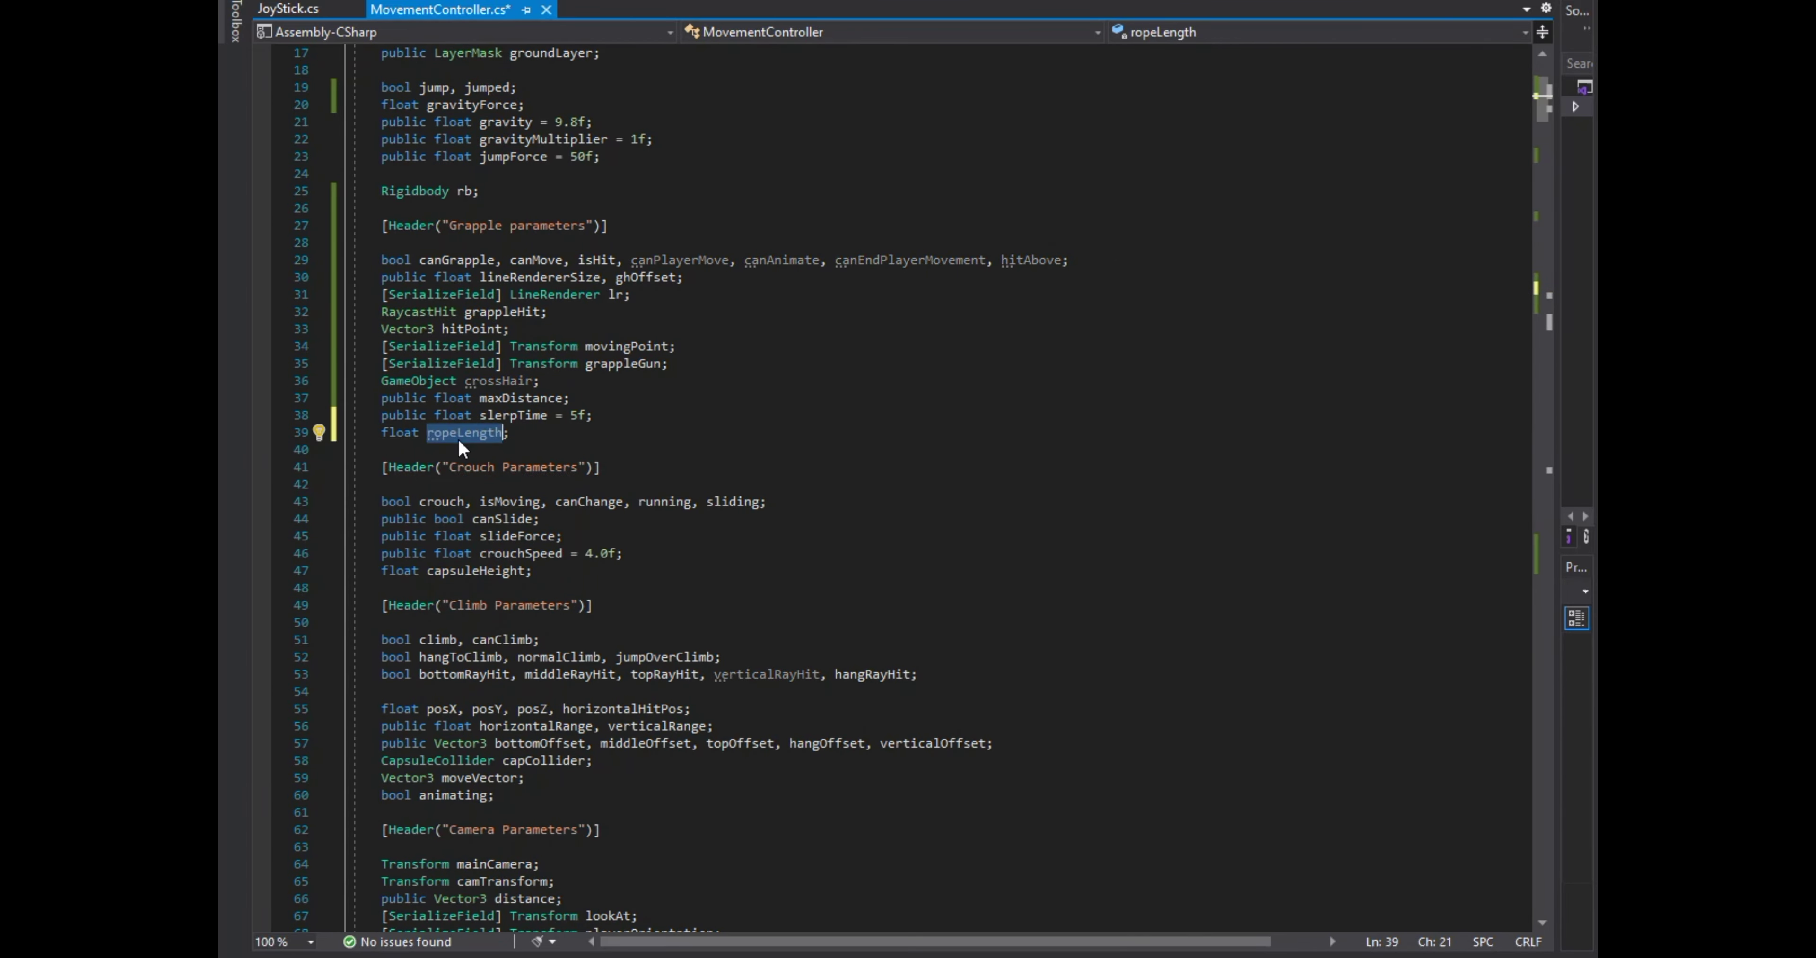
Add an if (ropeLength <= 0.25f) block setting canEndPlayerMovement = true.
scroll(882, 526, "down", 16)
scroll(839, 527, "down", 20)
scroll(830, 531, "down", 16)
scroll(830, 531, "down", 15)
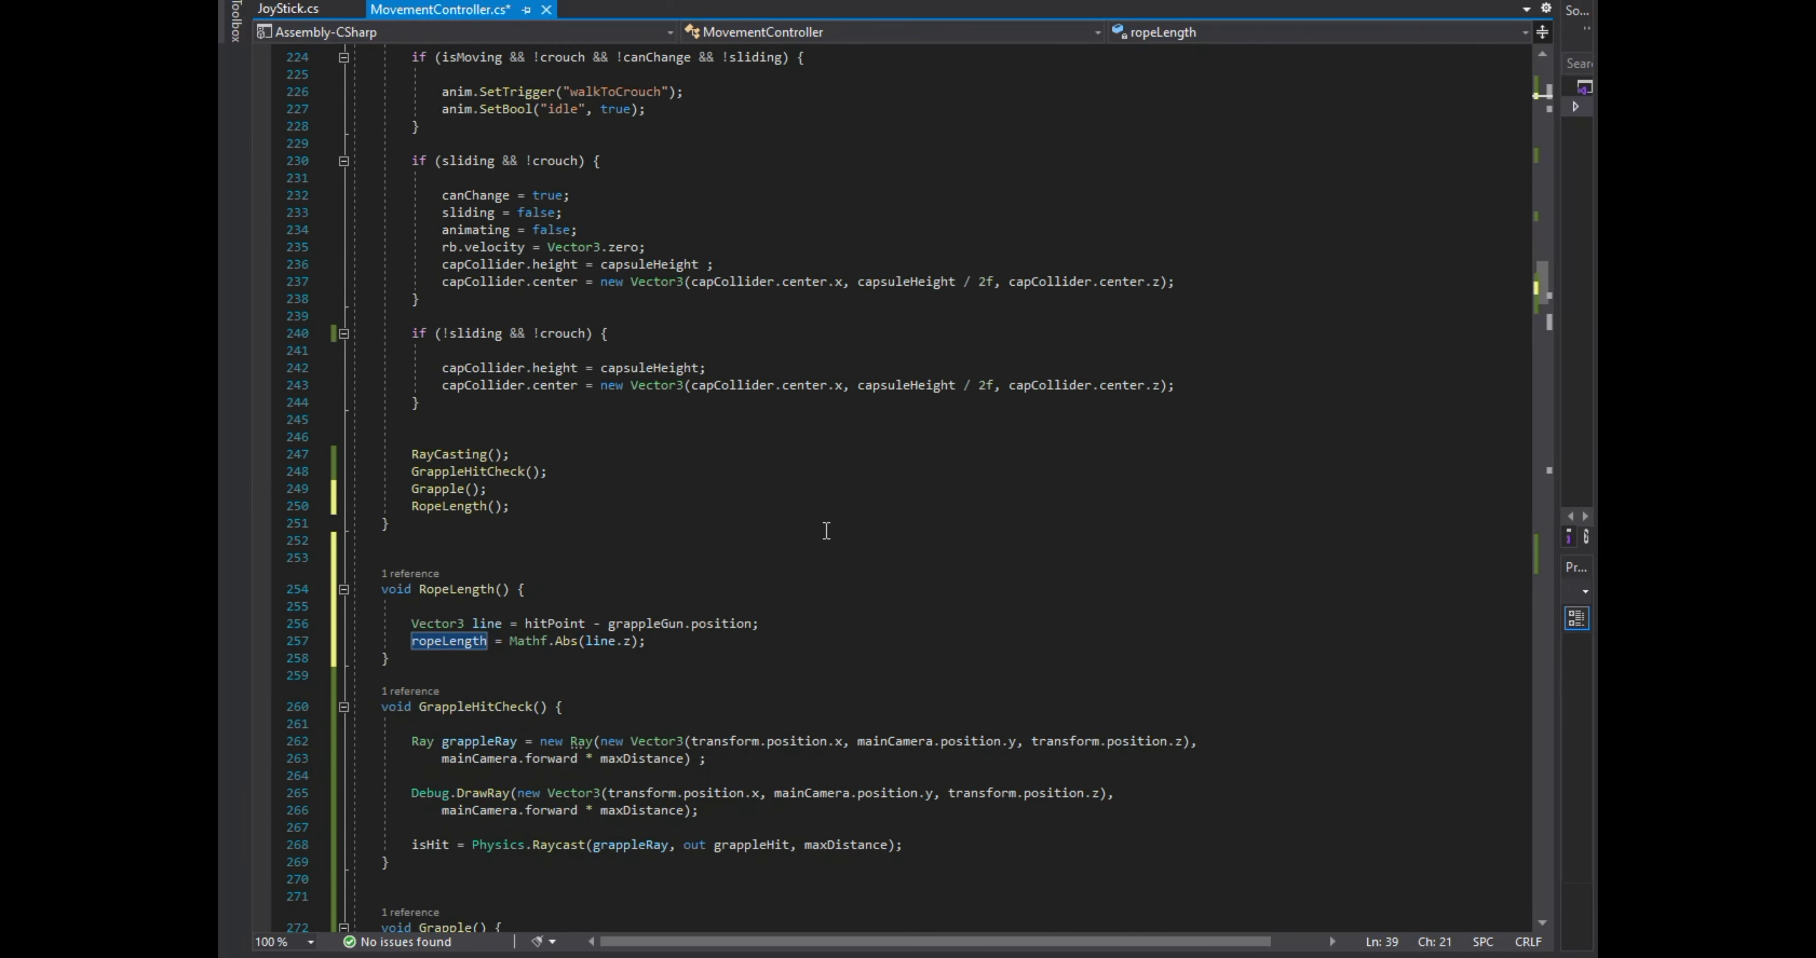
scroll(831, 530, "down", 4)
left_click(1092, 479)
key("Return")
key("Return")
type("if () {")
key("Return")
key("Up")
key("Up")
key("Right")
key("Right")
key("Right")
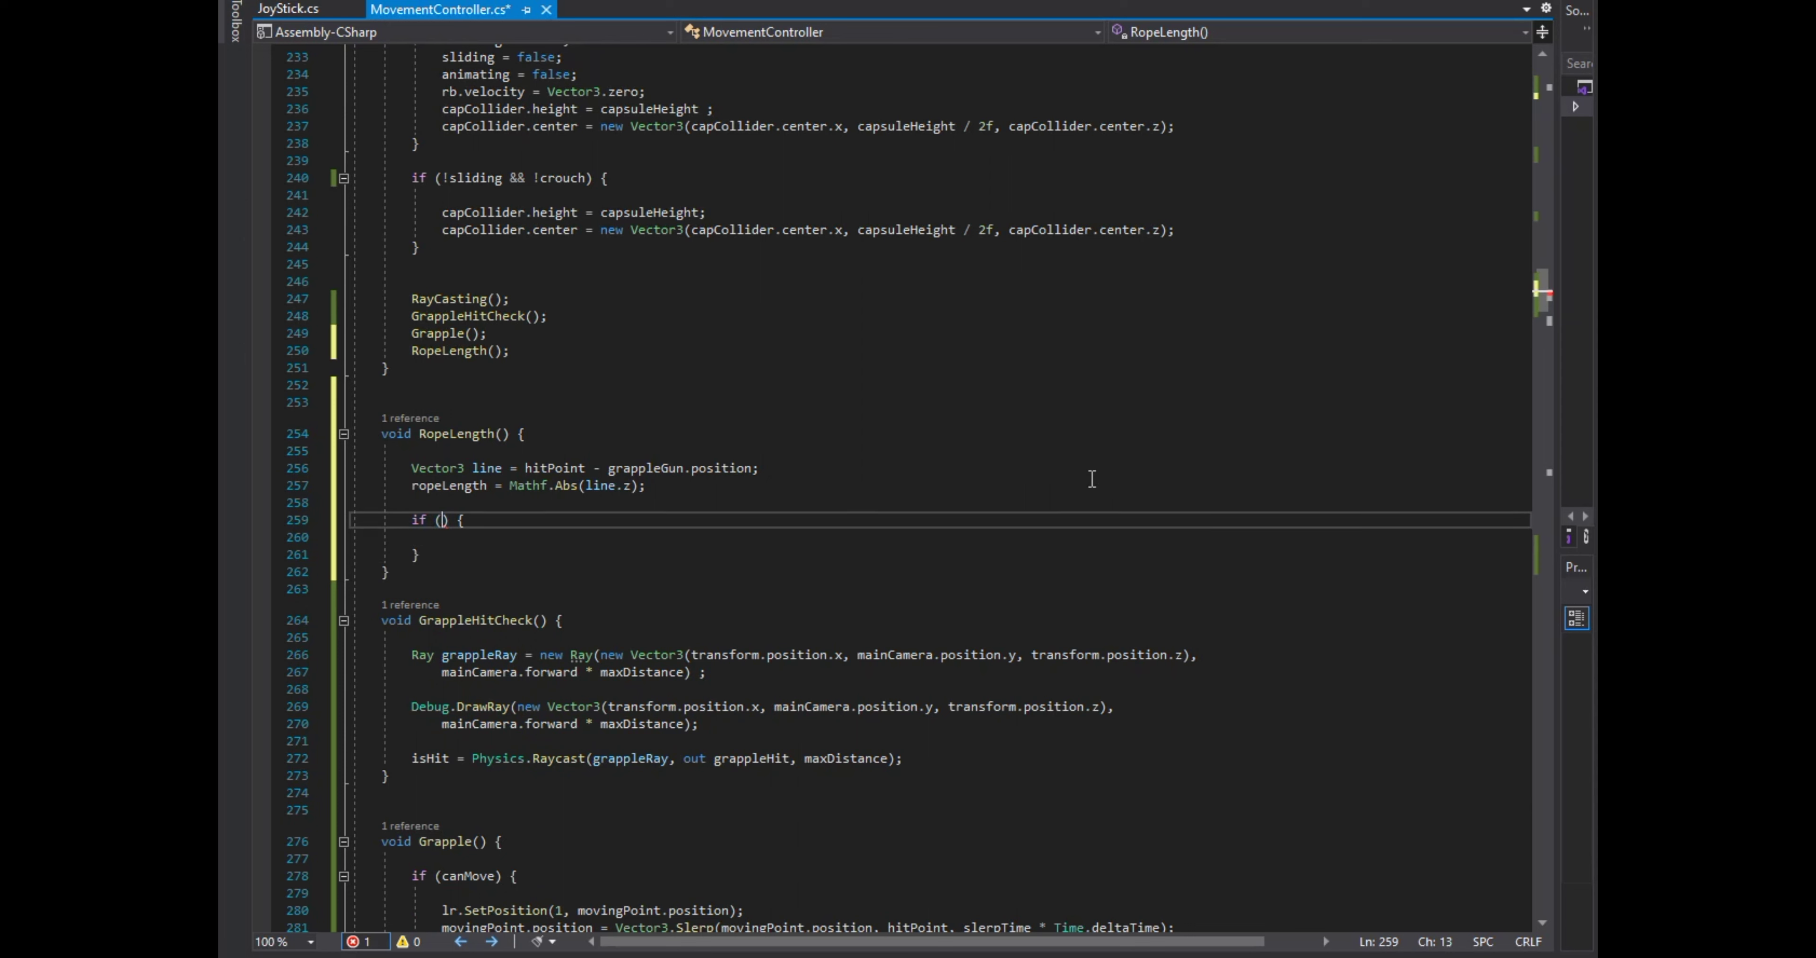
type("ropeLength <= 0.25f")
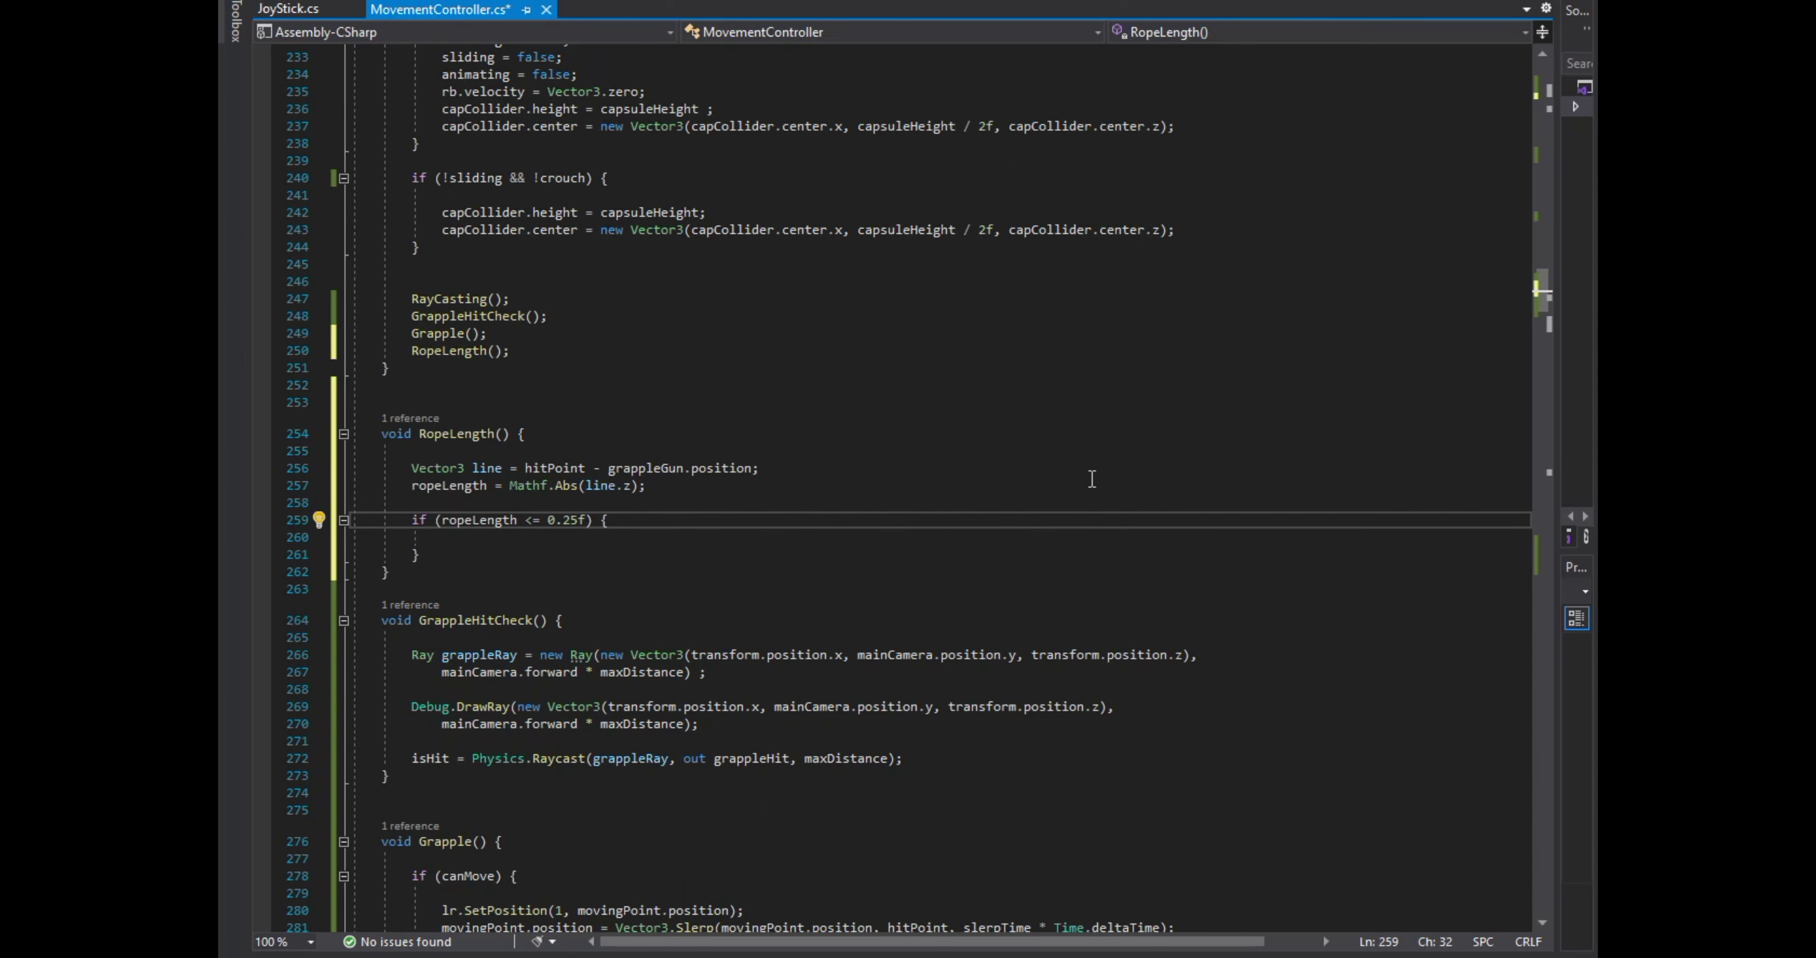
key("Down")
key("Return")
type("canEndPlayerMovement = true;")
Duplicate the if-block for ropeLength > 0.25f, setting canEndPlayerMovement to false.
key("Down")
key("End")
key("shift+Up")
key("shift+Up")
key("shift+Up")
key("shift+Home")
key("ctrl+d")
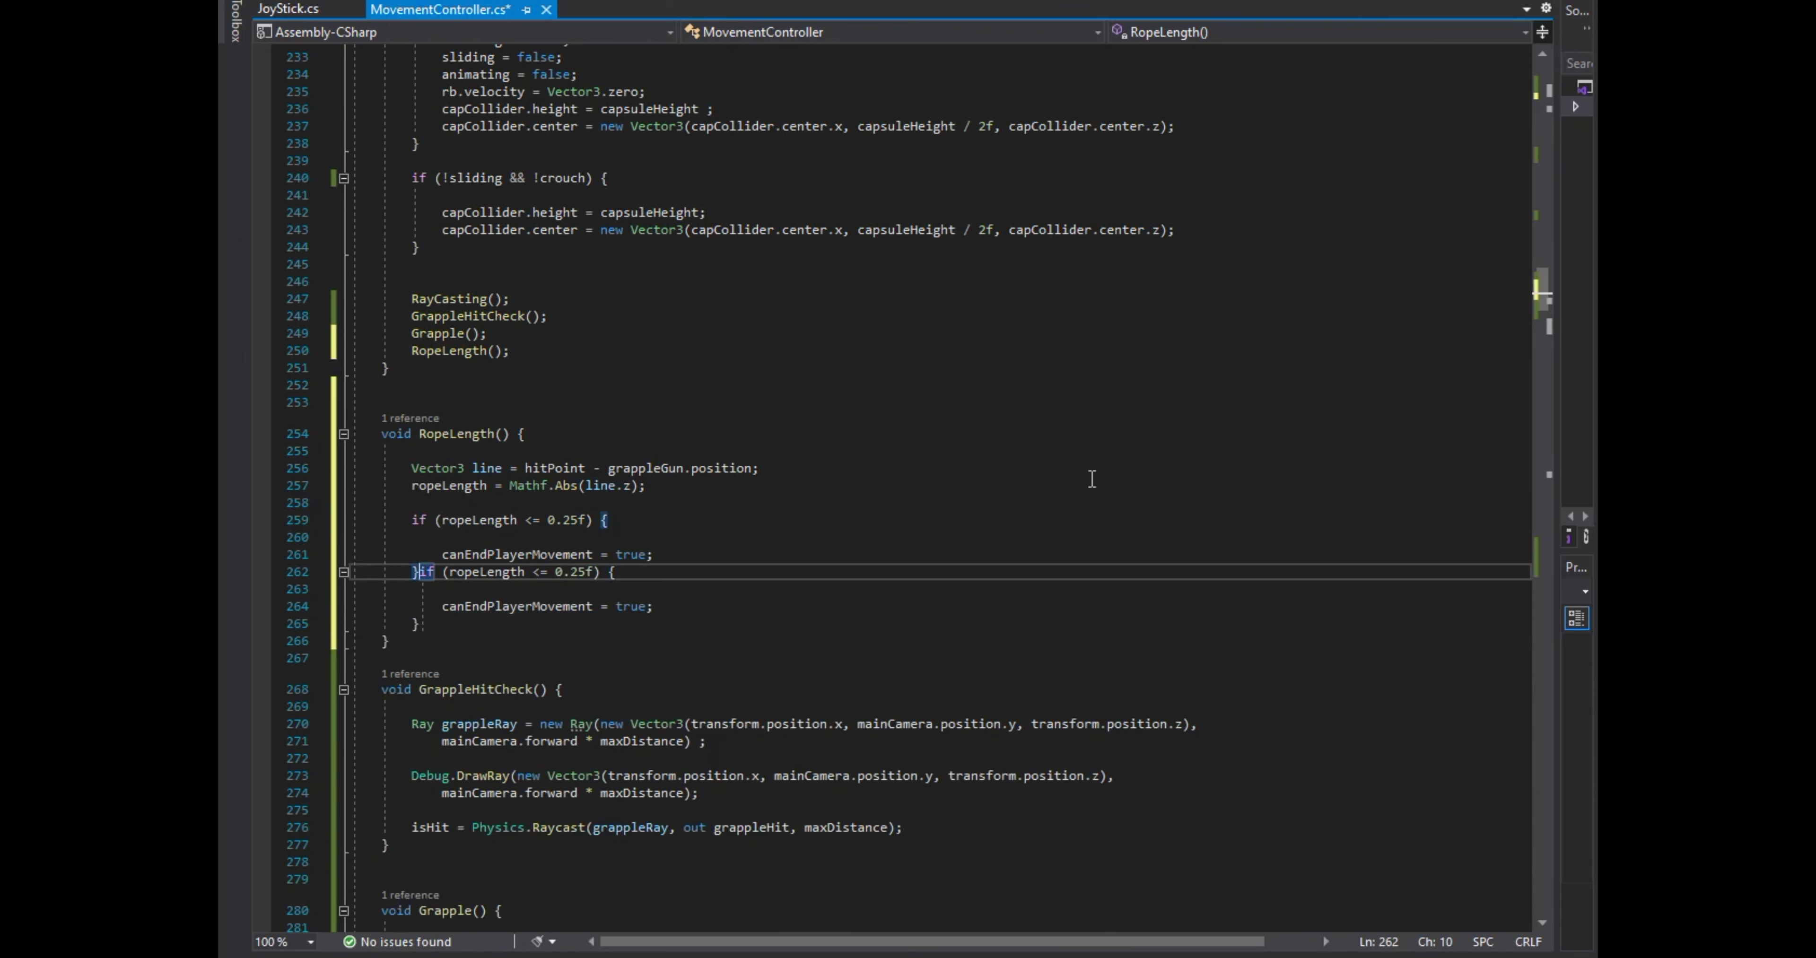
key("Return")
key("Return")
key("Down")
key("Down")
key("ctrl+Right")
key("ctrl+Right")
key("BackSpace")
key("BackSpace")
type("false")
left_click(1092, 479)
Start the CanAnimate() coroutine after the Slerp line and declare IEnumerator CanAnimate() below Grapple.
scroll(1129, 494, "down", 10)
left_click(1221, 514)
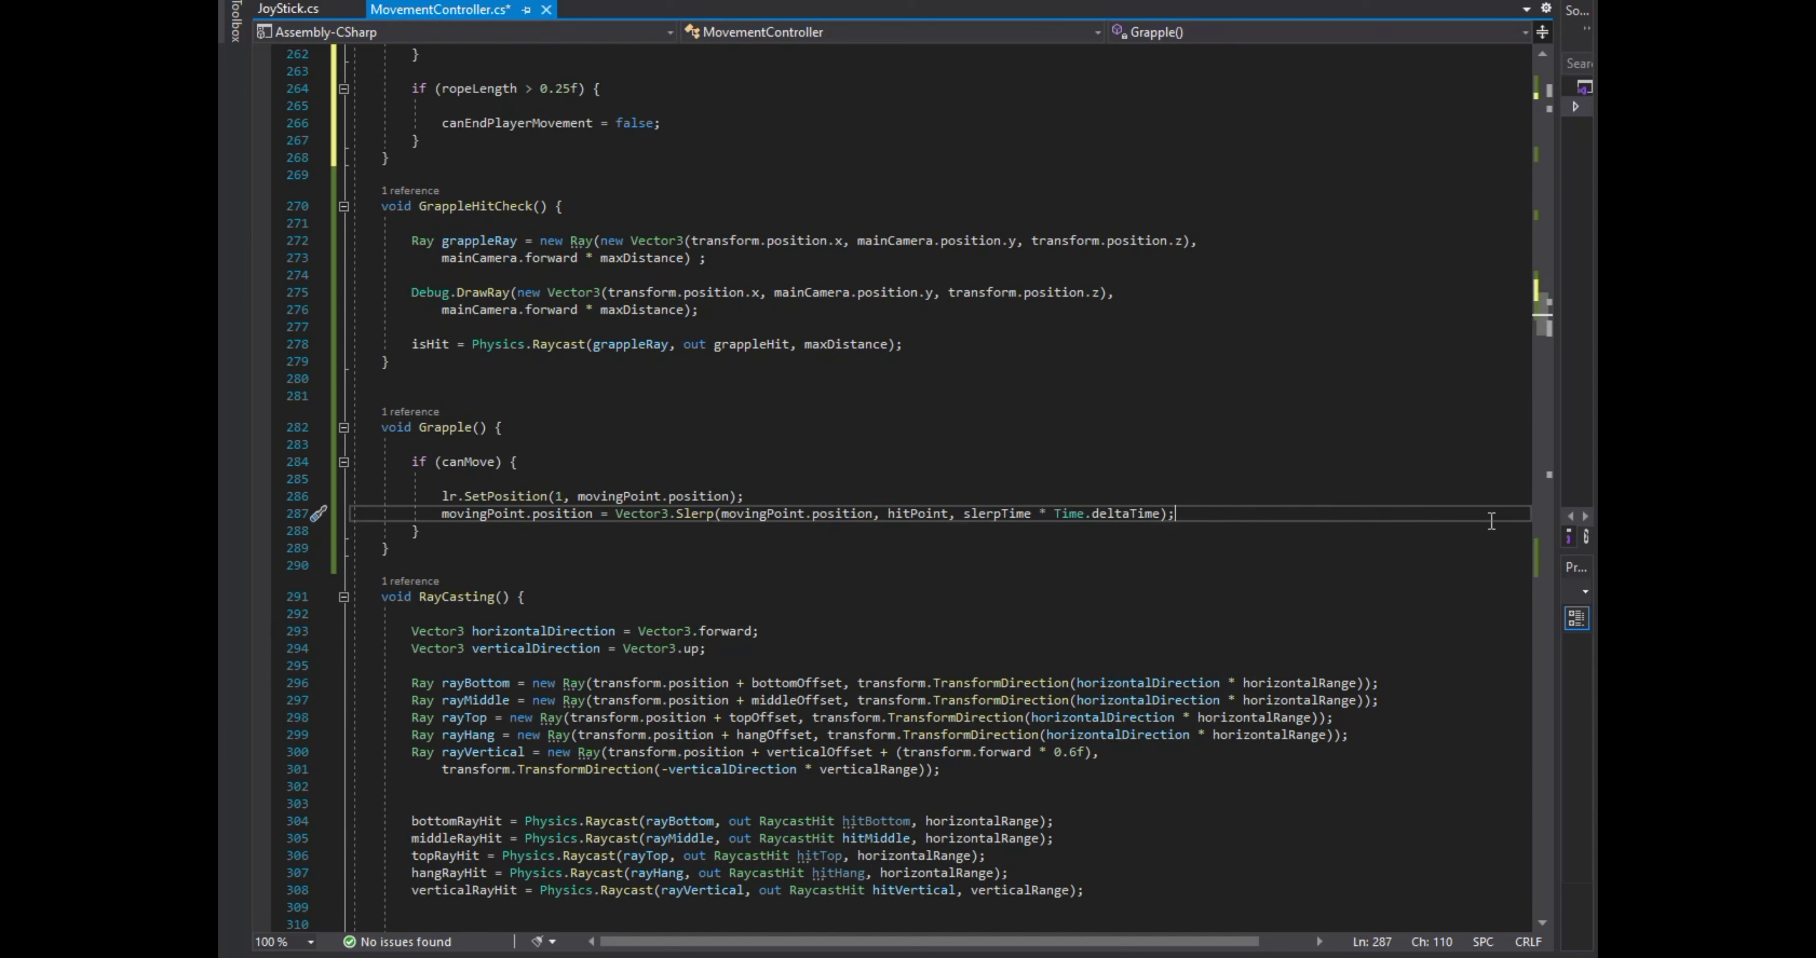
key("Return")
key("Return")
type("StartCoroutine(")
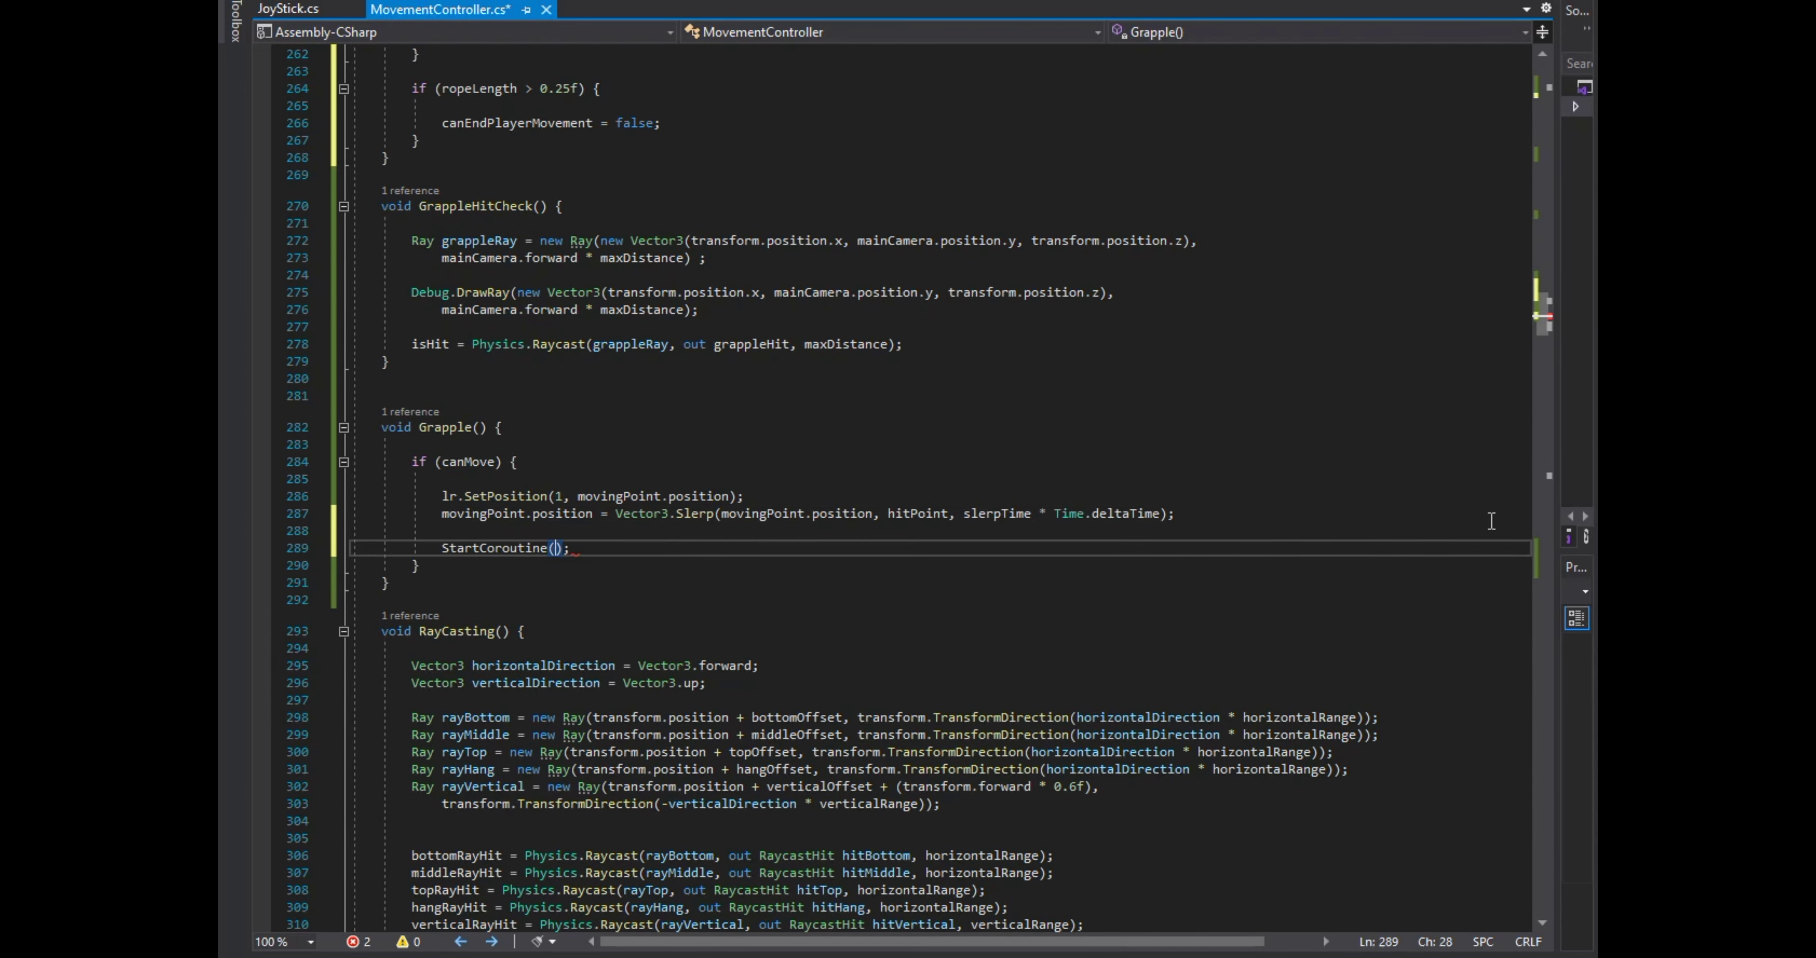
type("canAnimate())")
key("Down")
key("Down")
key("Return")
key("Return")
key("Return")
type("ienume")
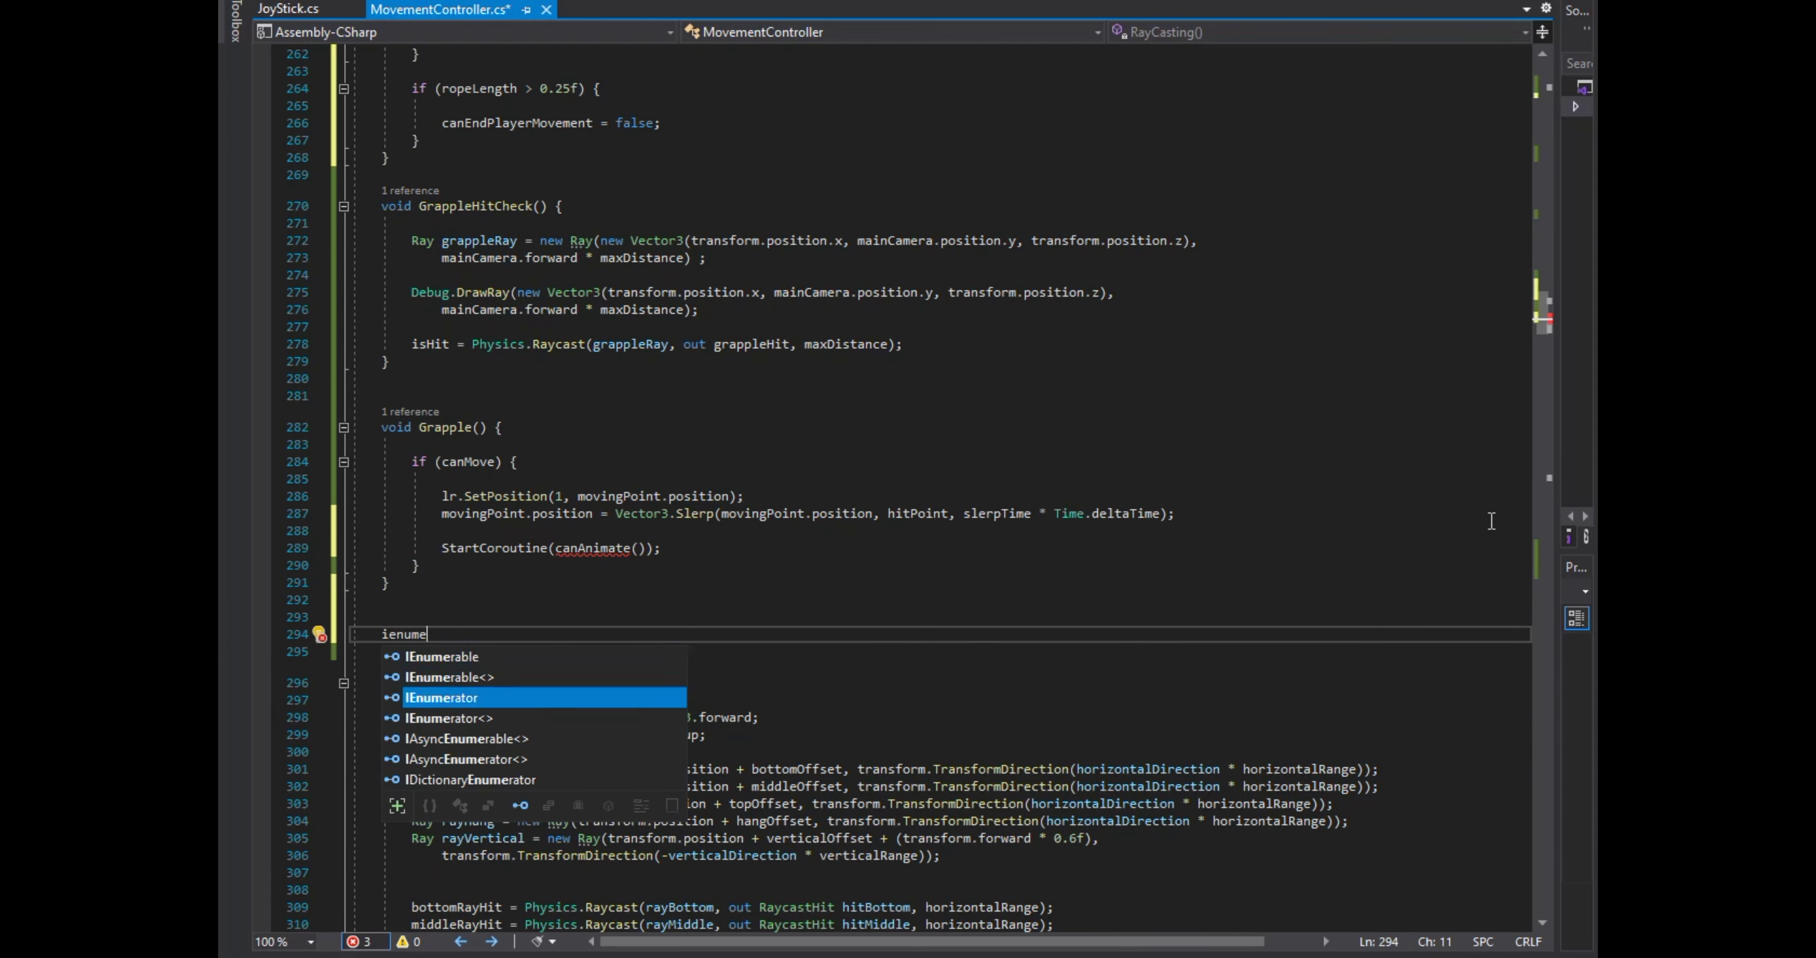
type(" C")
left_click(562, 549)
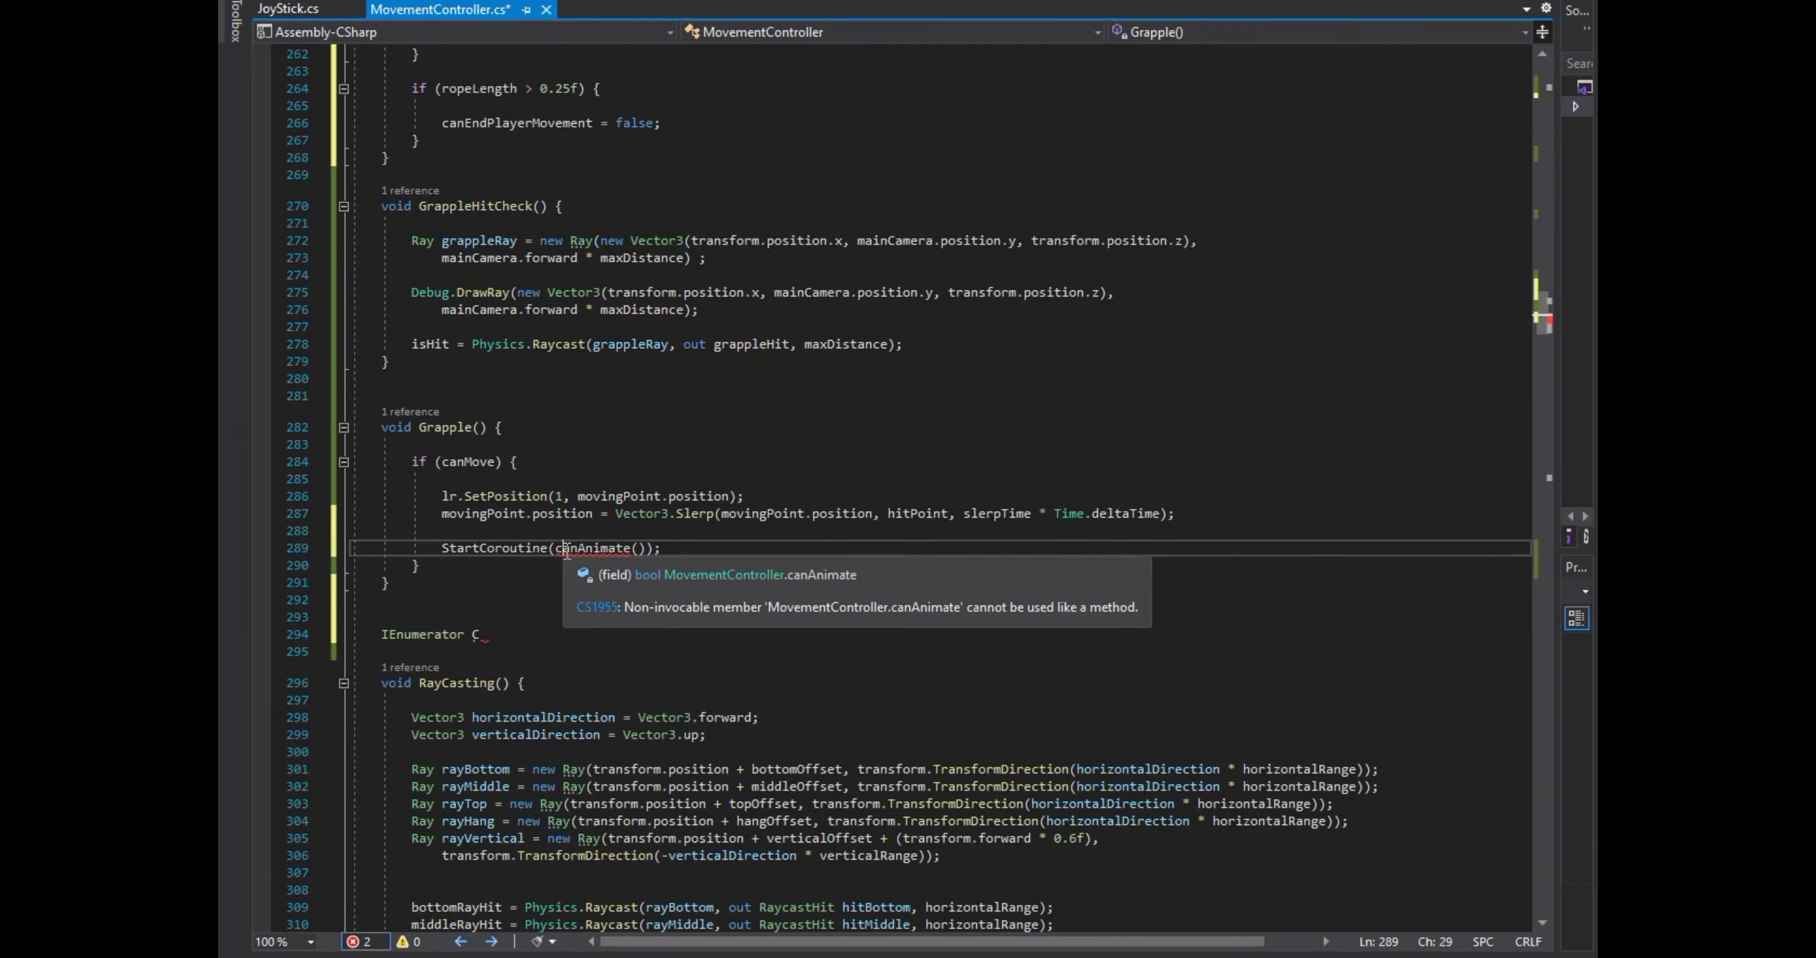
key("BackSpace")
left_click(532, 627)
type("anAnimate() { }")
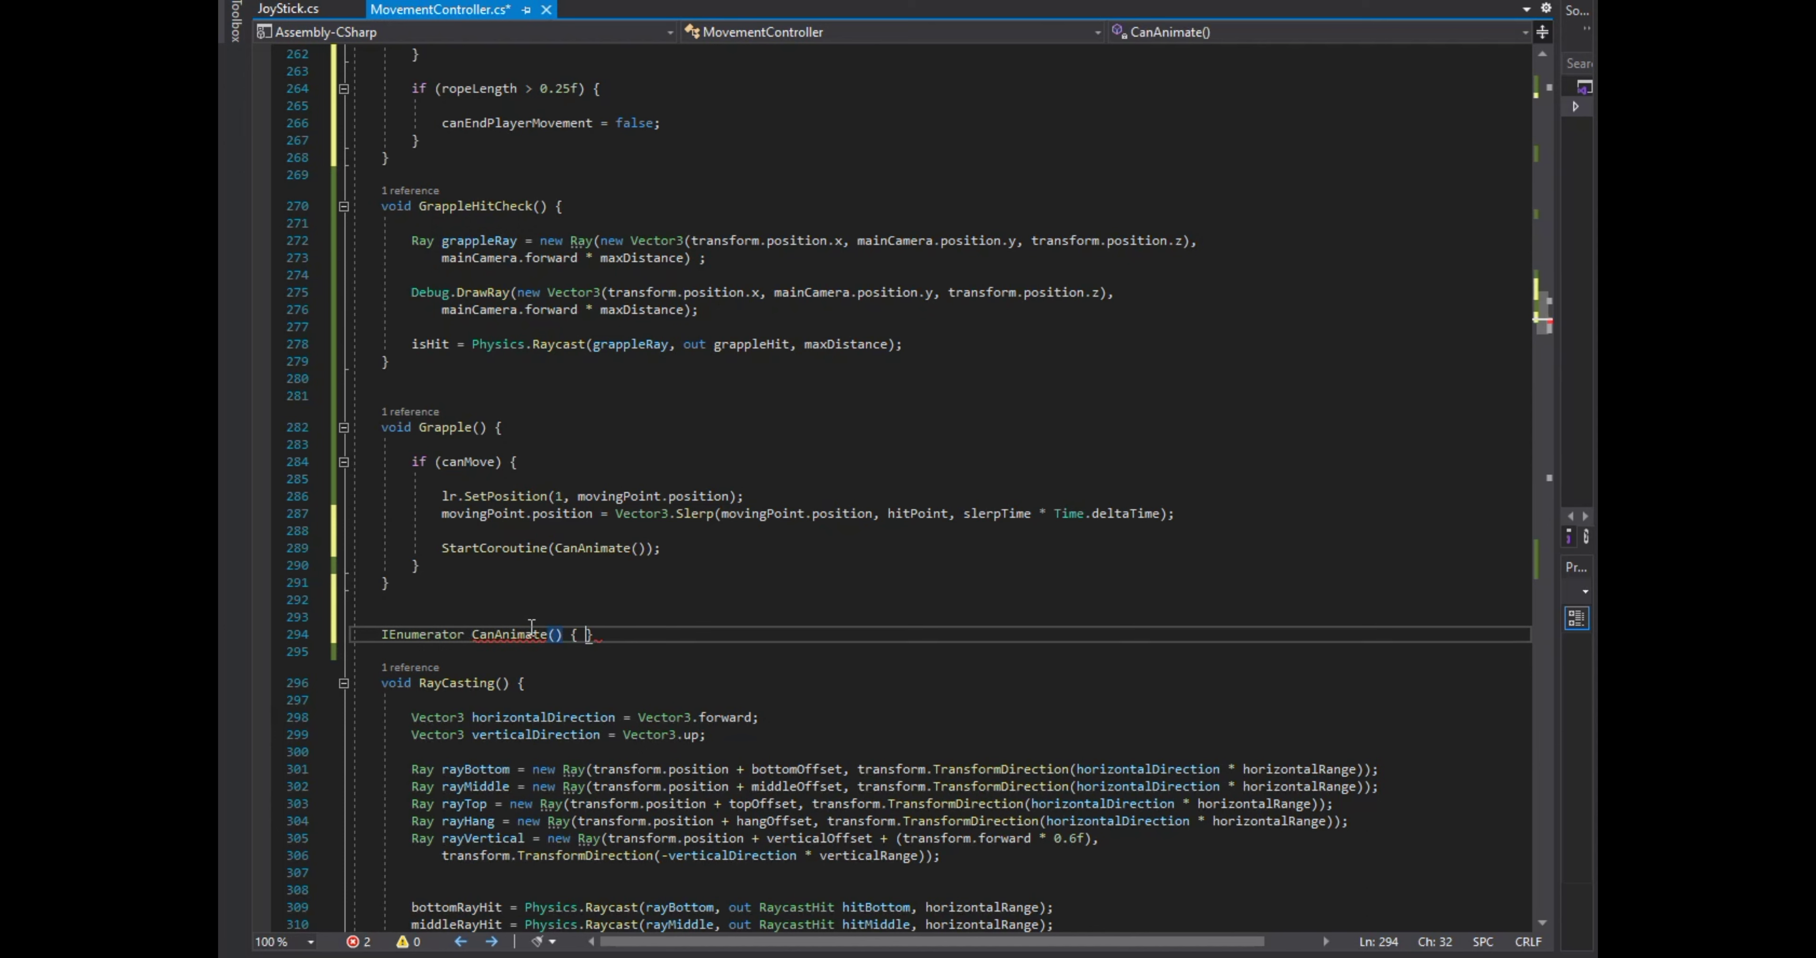
key("Return")
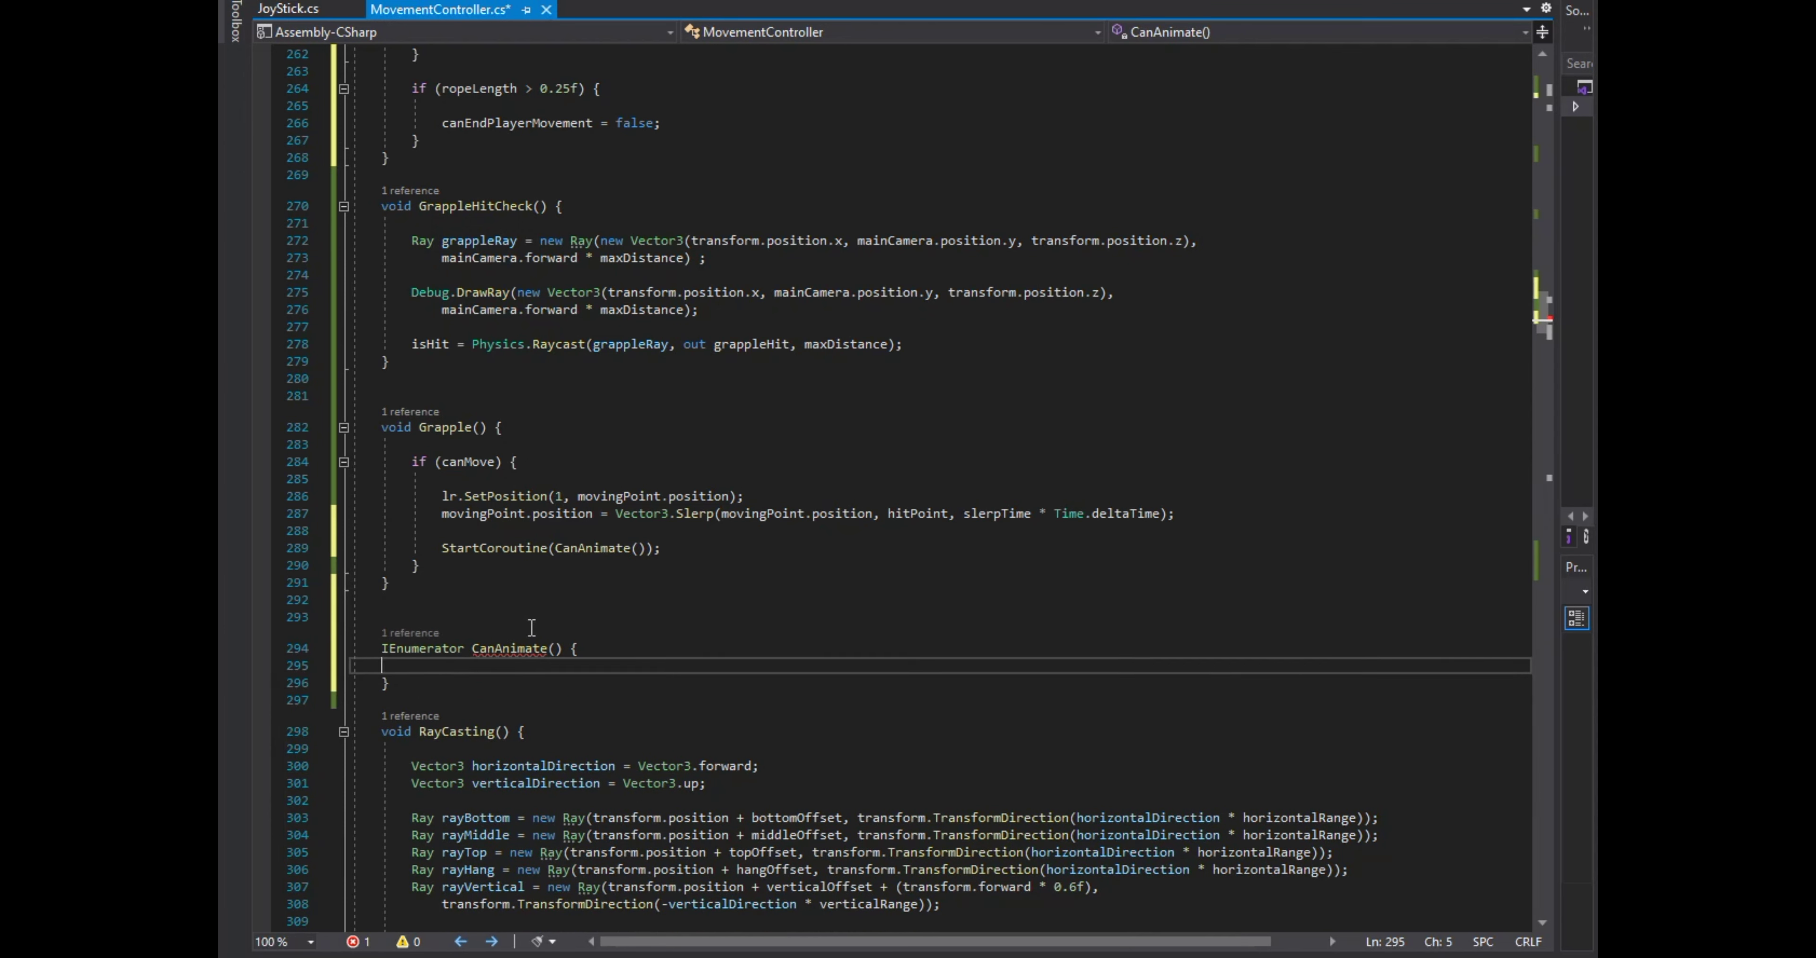
Make CanAnimate wait 1f with WaitForSeconds, then set canAnimate = true.
key("Return")
type("yield return new waitfs")
key("Tab")
type("f")
key("End")
key("Return")
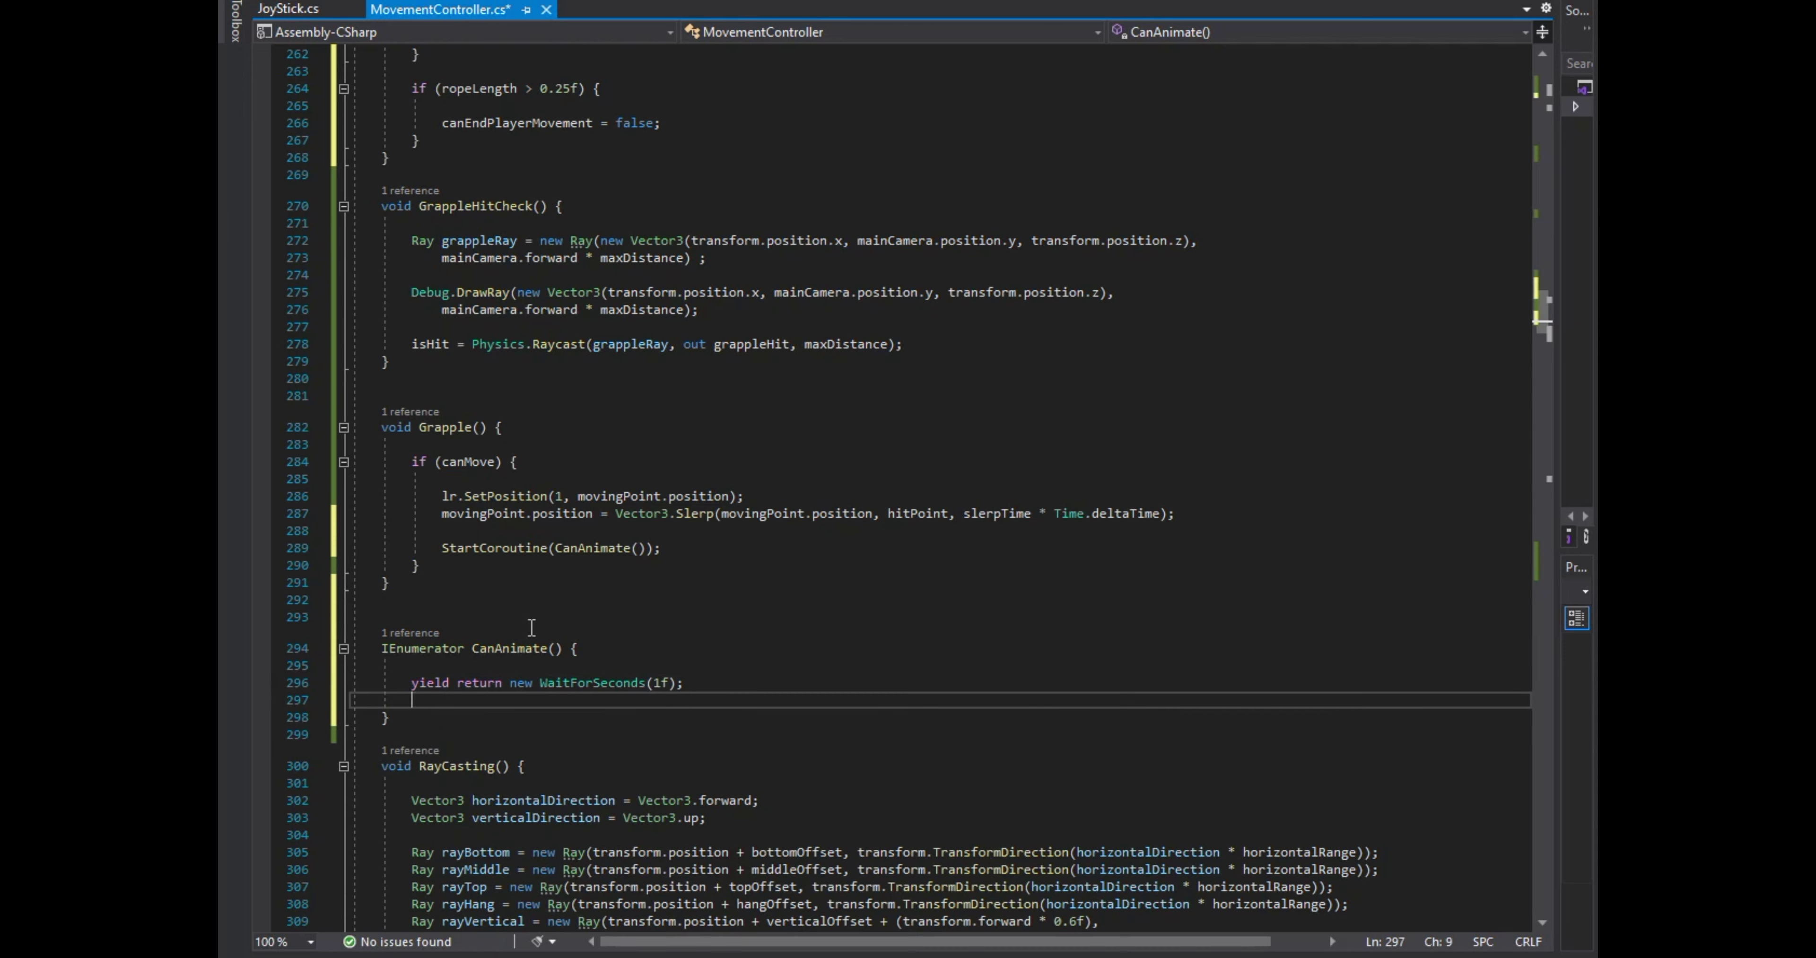
type("canAnimate = true")
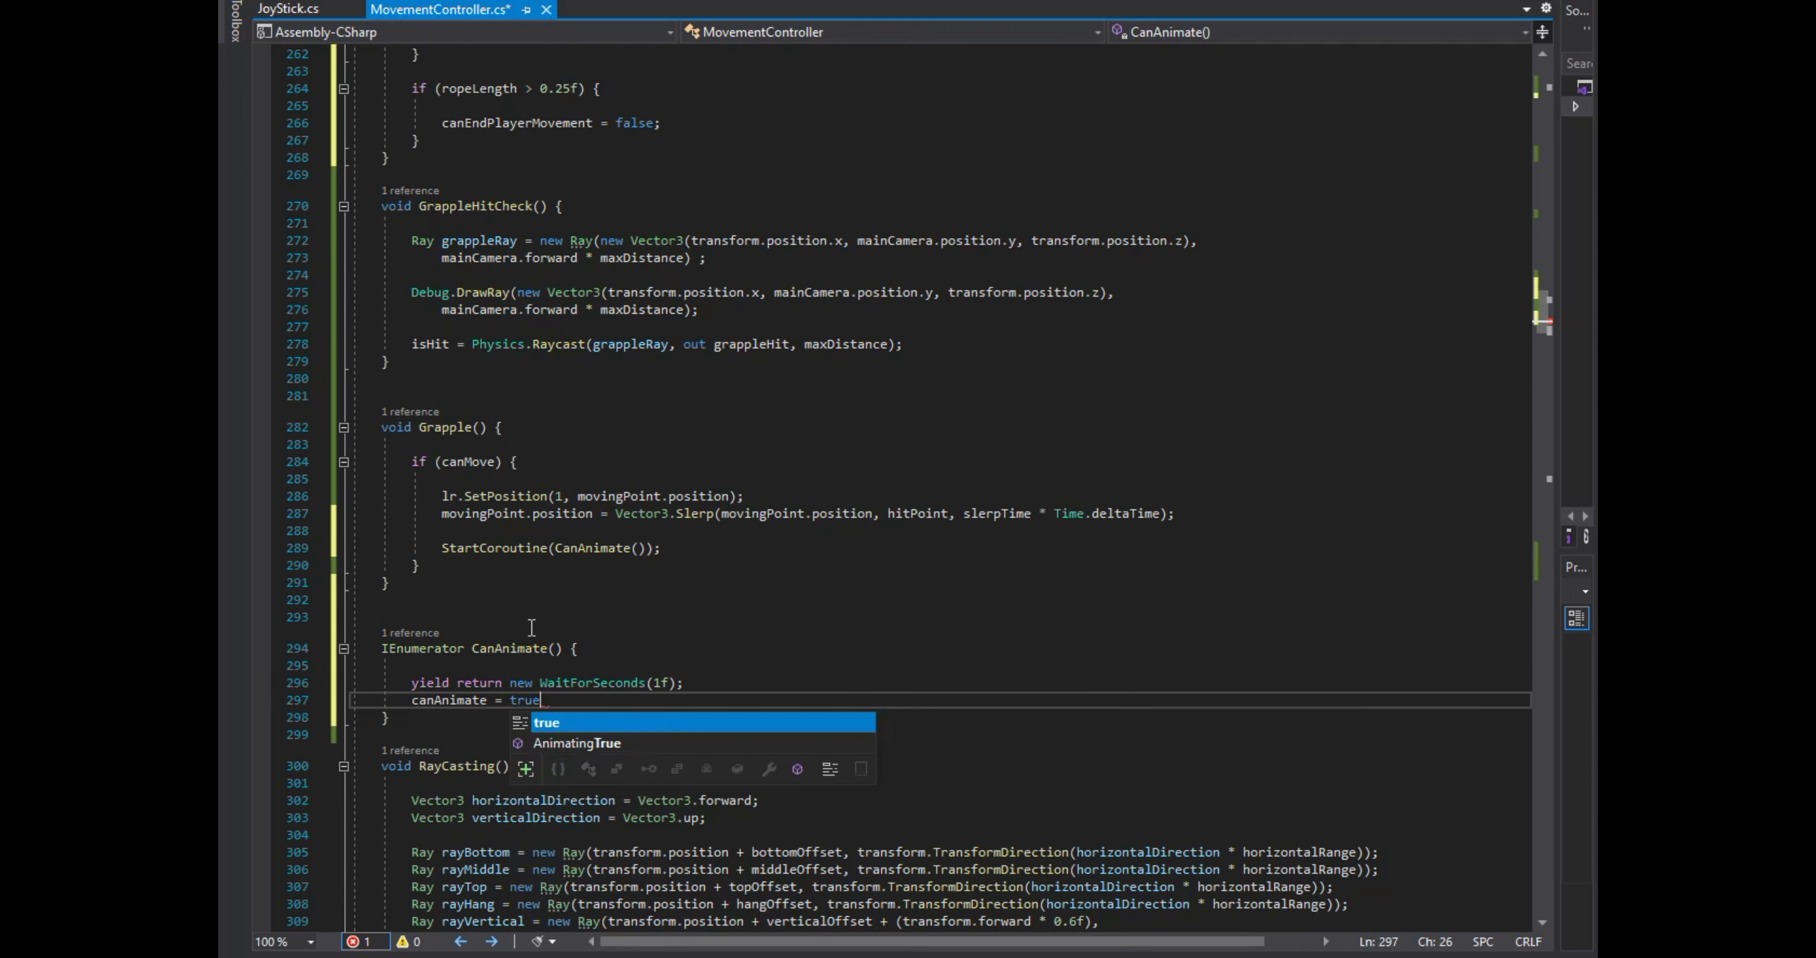
type(";")
Add a 0.1f WaitForSeconds yield followed by StopCoroutine(CanAnimate()).
key("Return")
type("yield return")
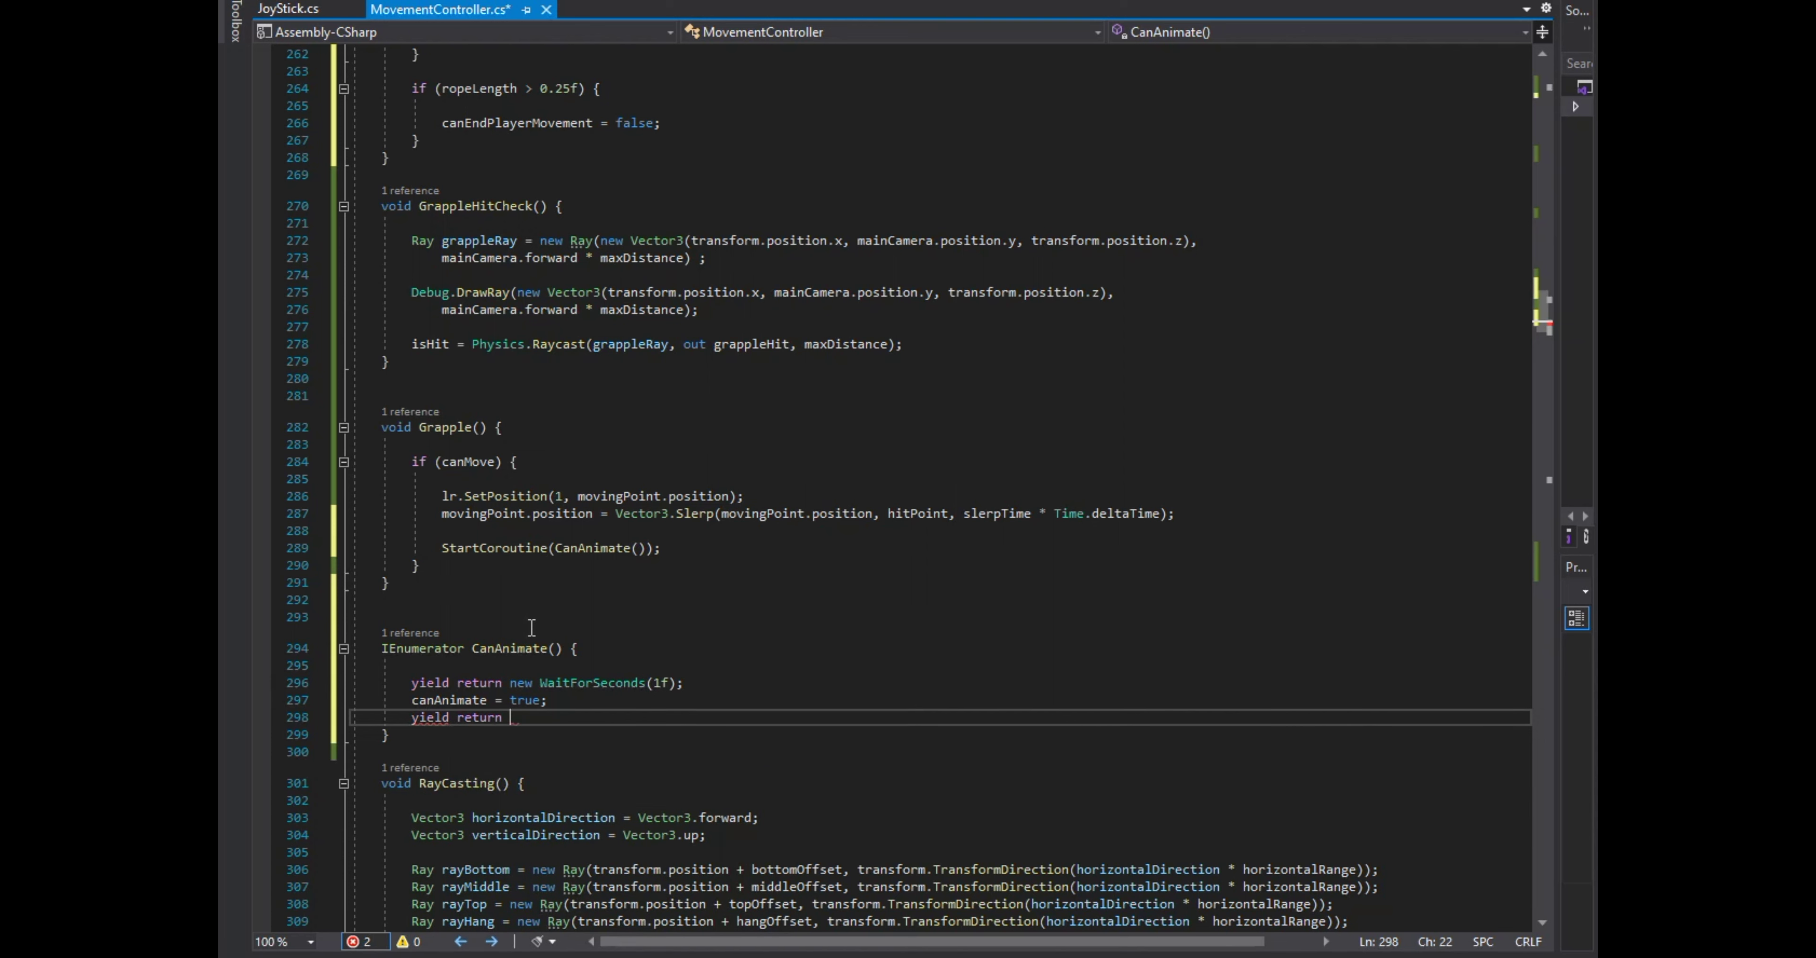
type("wai")
key("Tab")
type("()")
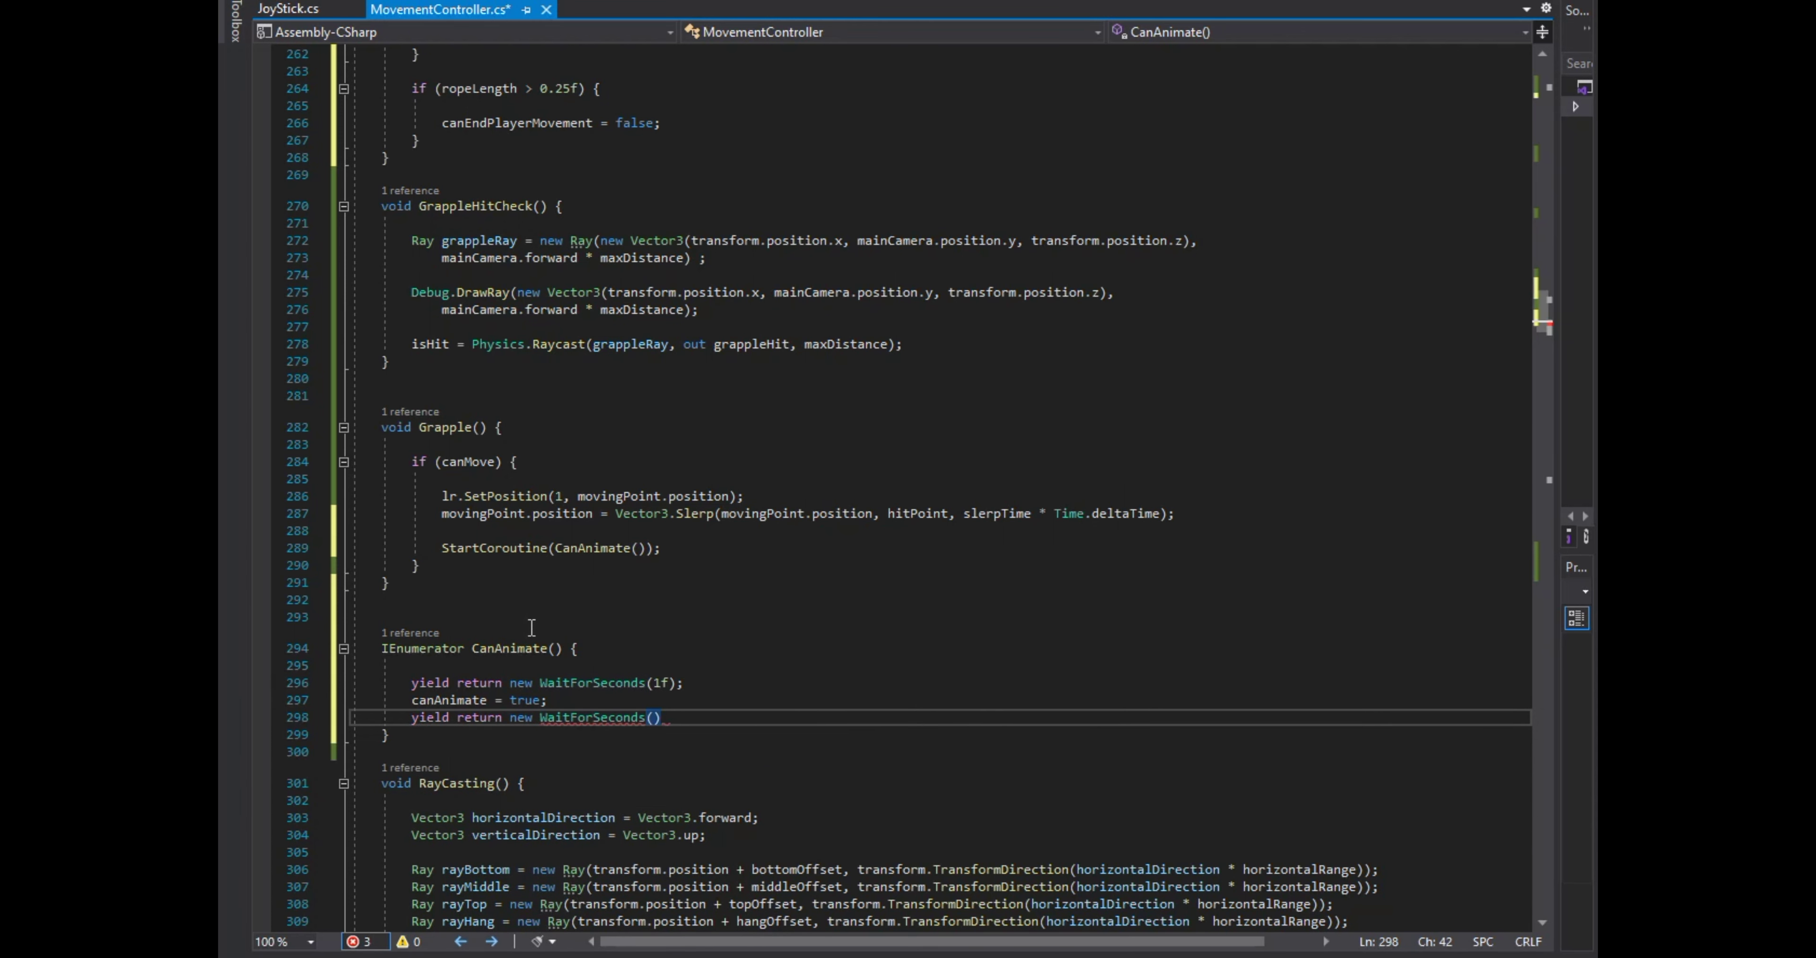
key("End")
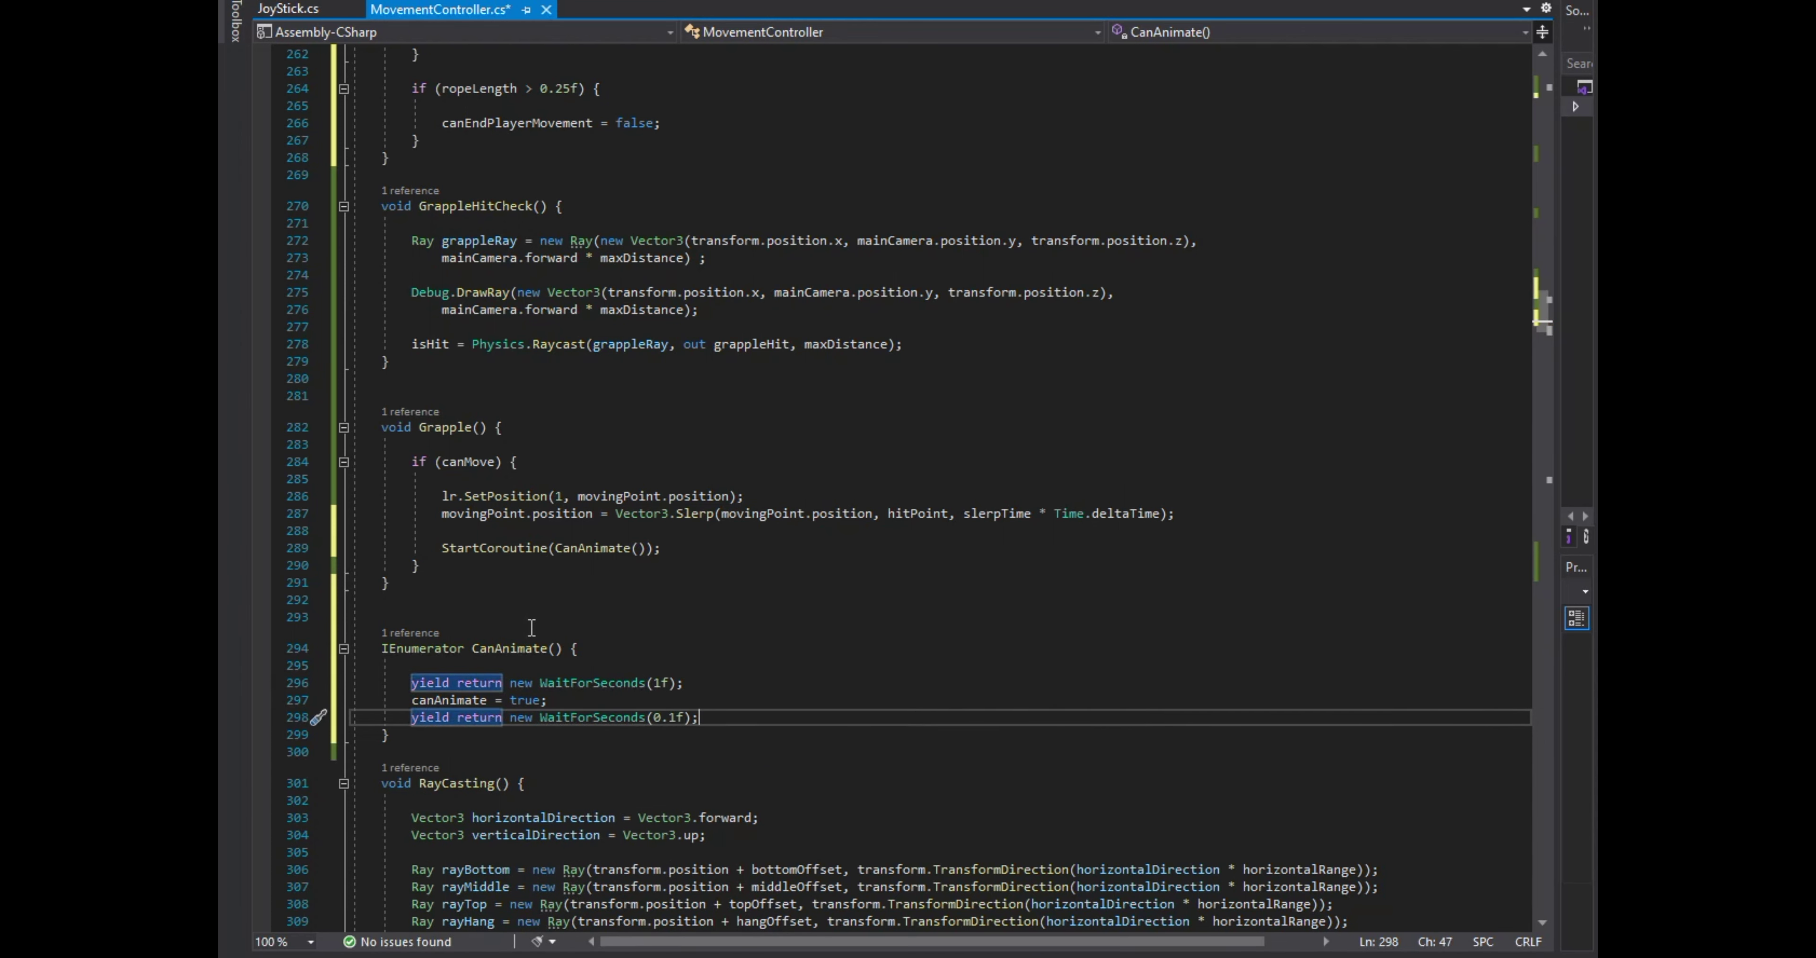
key("Return")
type("stop")
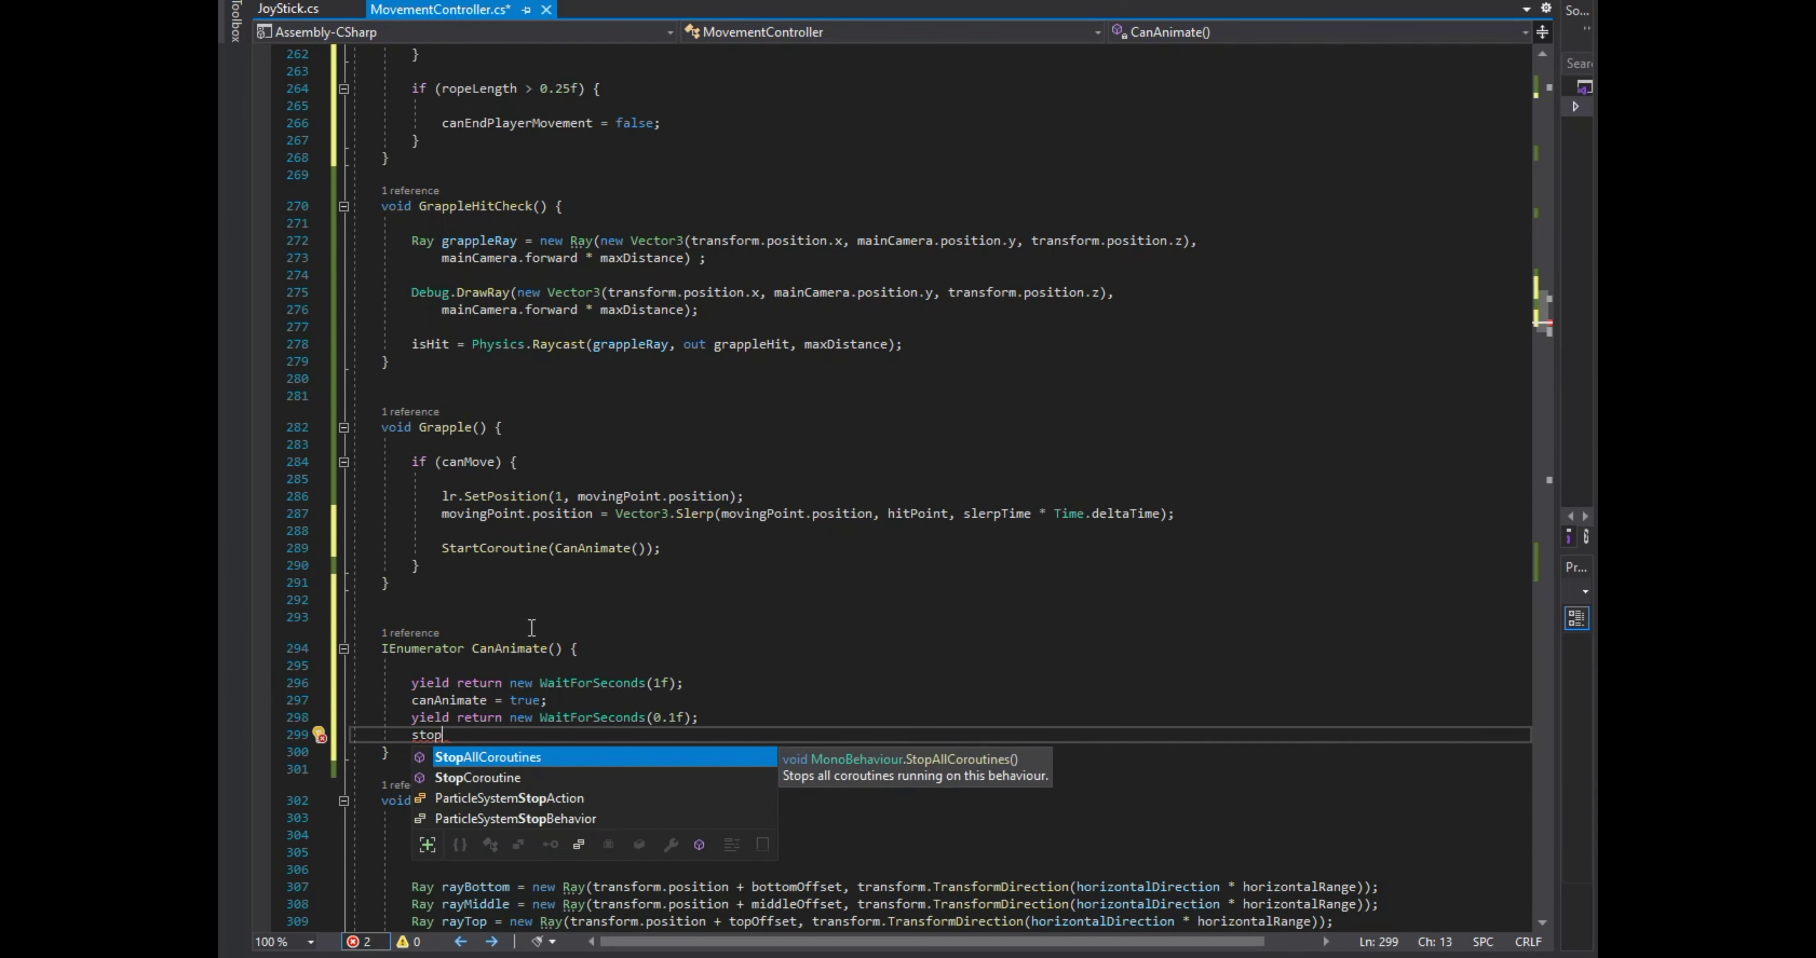
key("Tab")
key("Left")
key("Left")
key("Left")
type("StopCoroutine(")
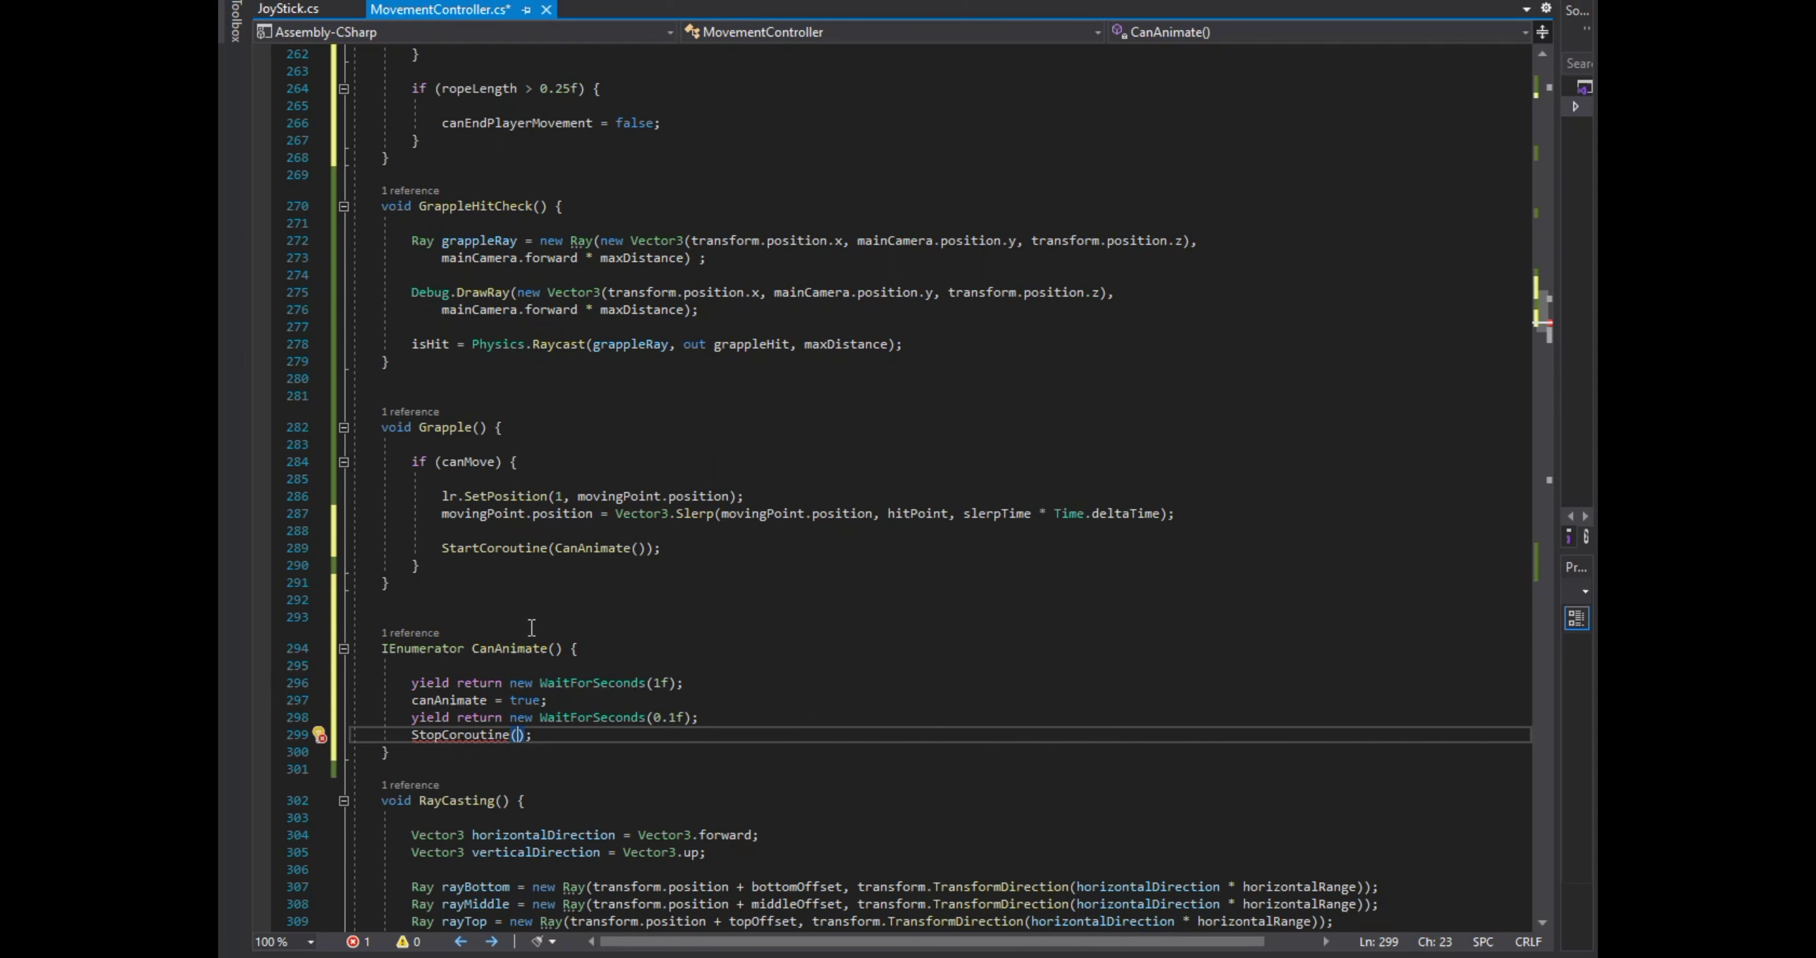
type("CanAnimate()")
key("End")
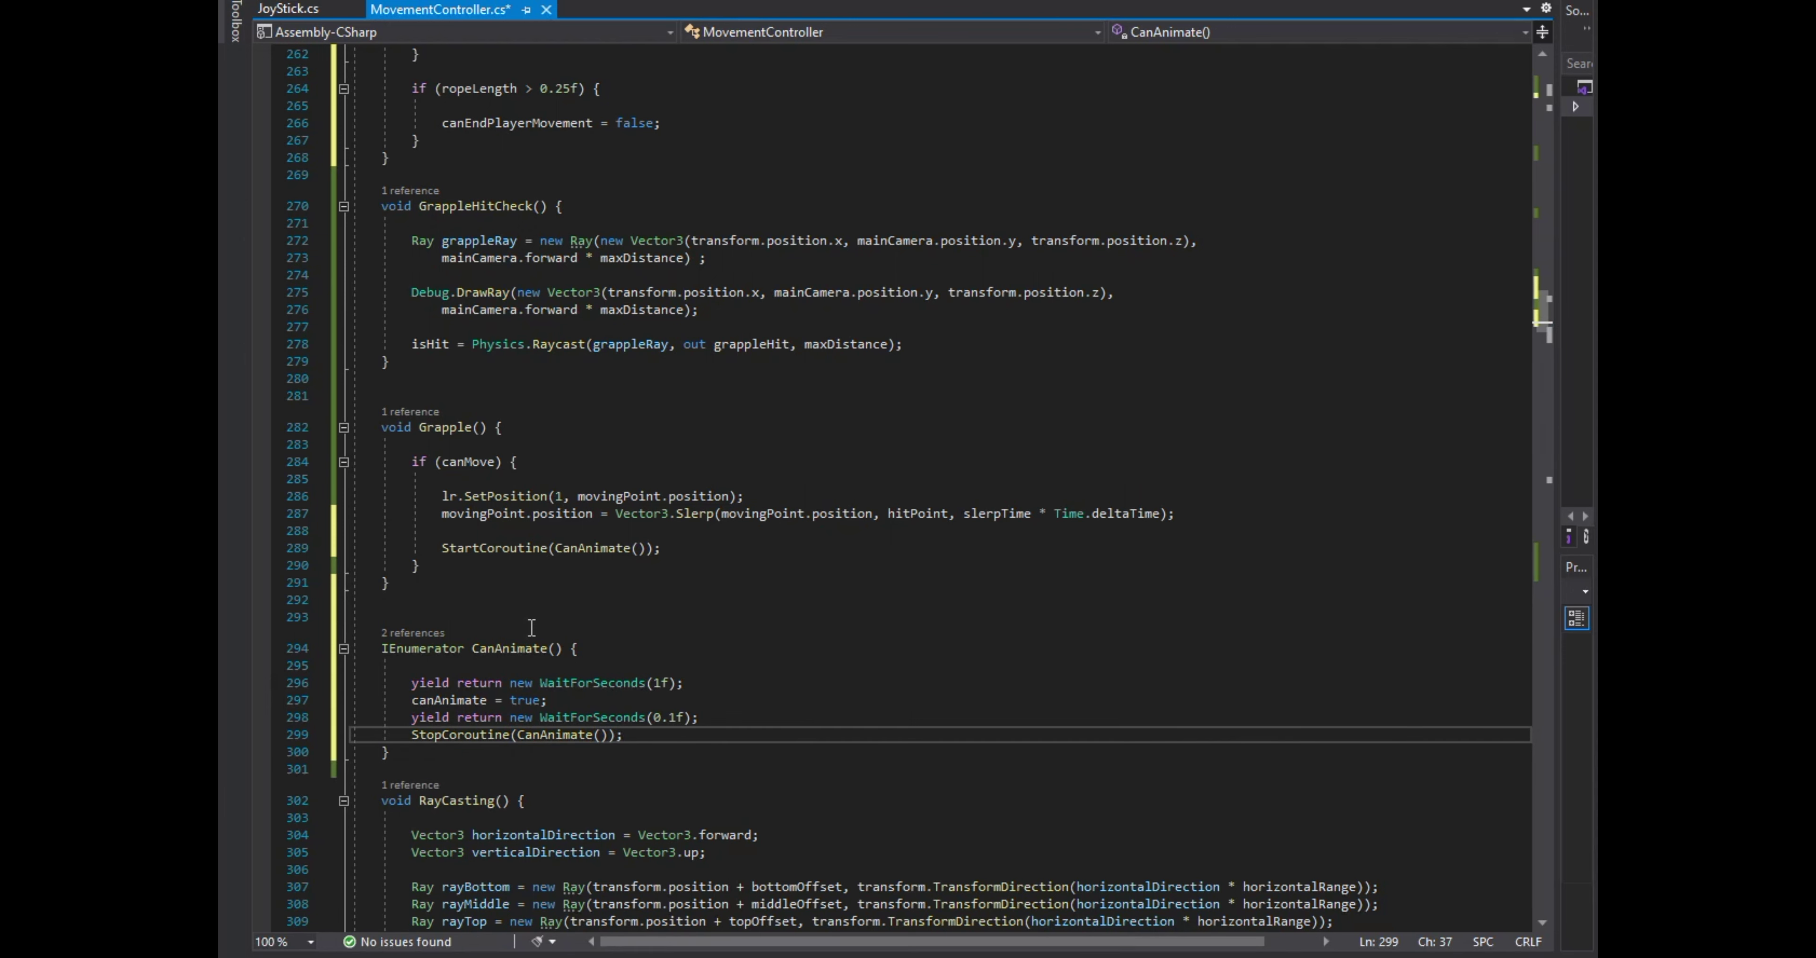
left_click(498, 462)
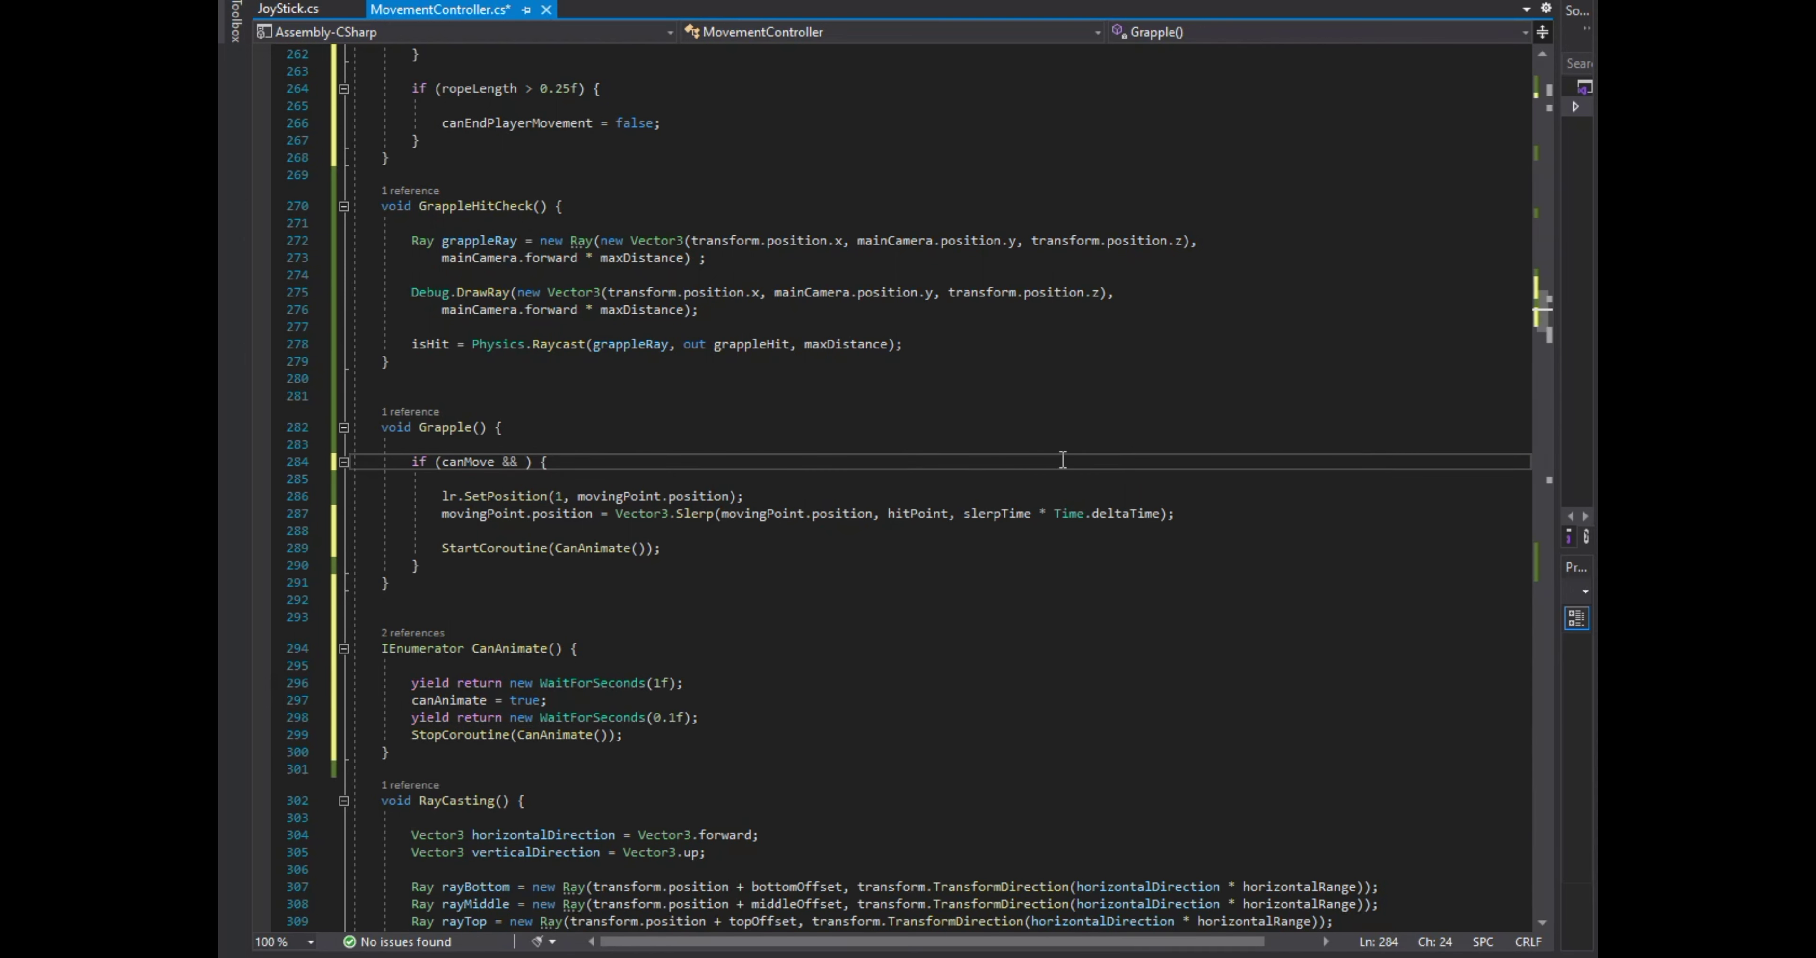
Change Grapple's movement condition to canMove && !canAnimate.
type("!canAnimate")
key("Down")
key("Down")
key("Down")
key("Down")
key("Down")
key("Down")
key("Return")
key("Return")
Add an if (canAnimate) block calling lr.SetPosition(0, grappleGun.position).
type("if")
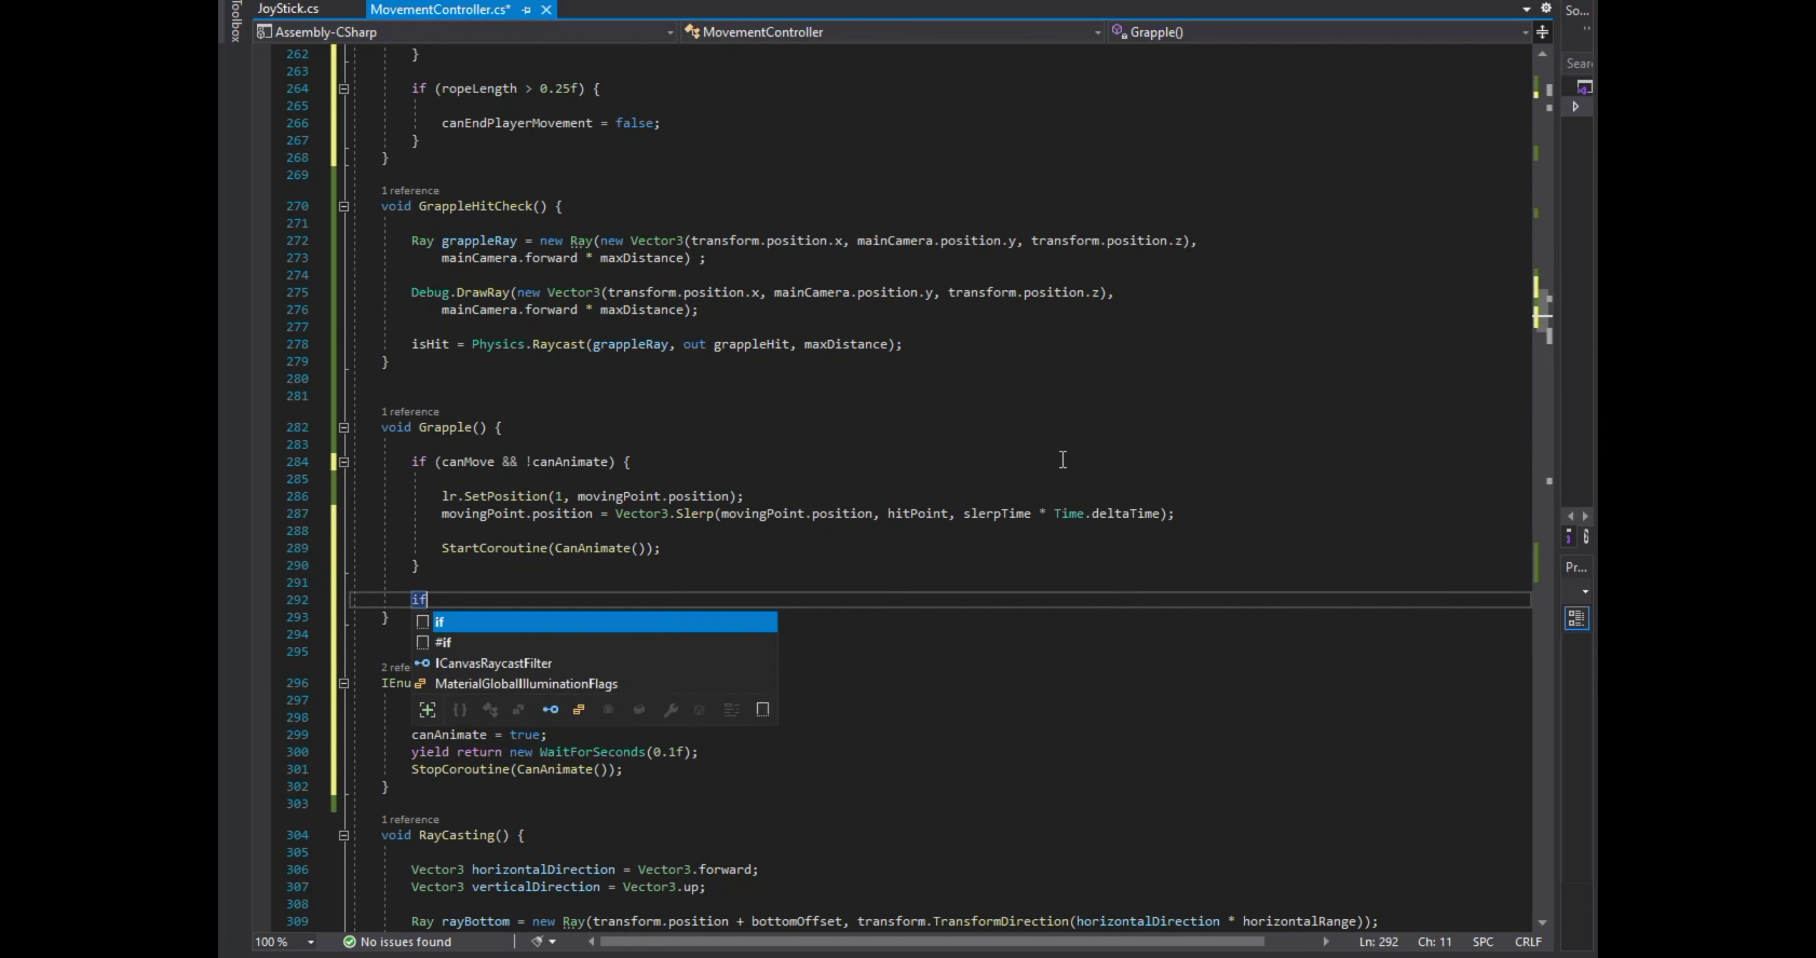
type(" () {")
key("Return")
key("Up")
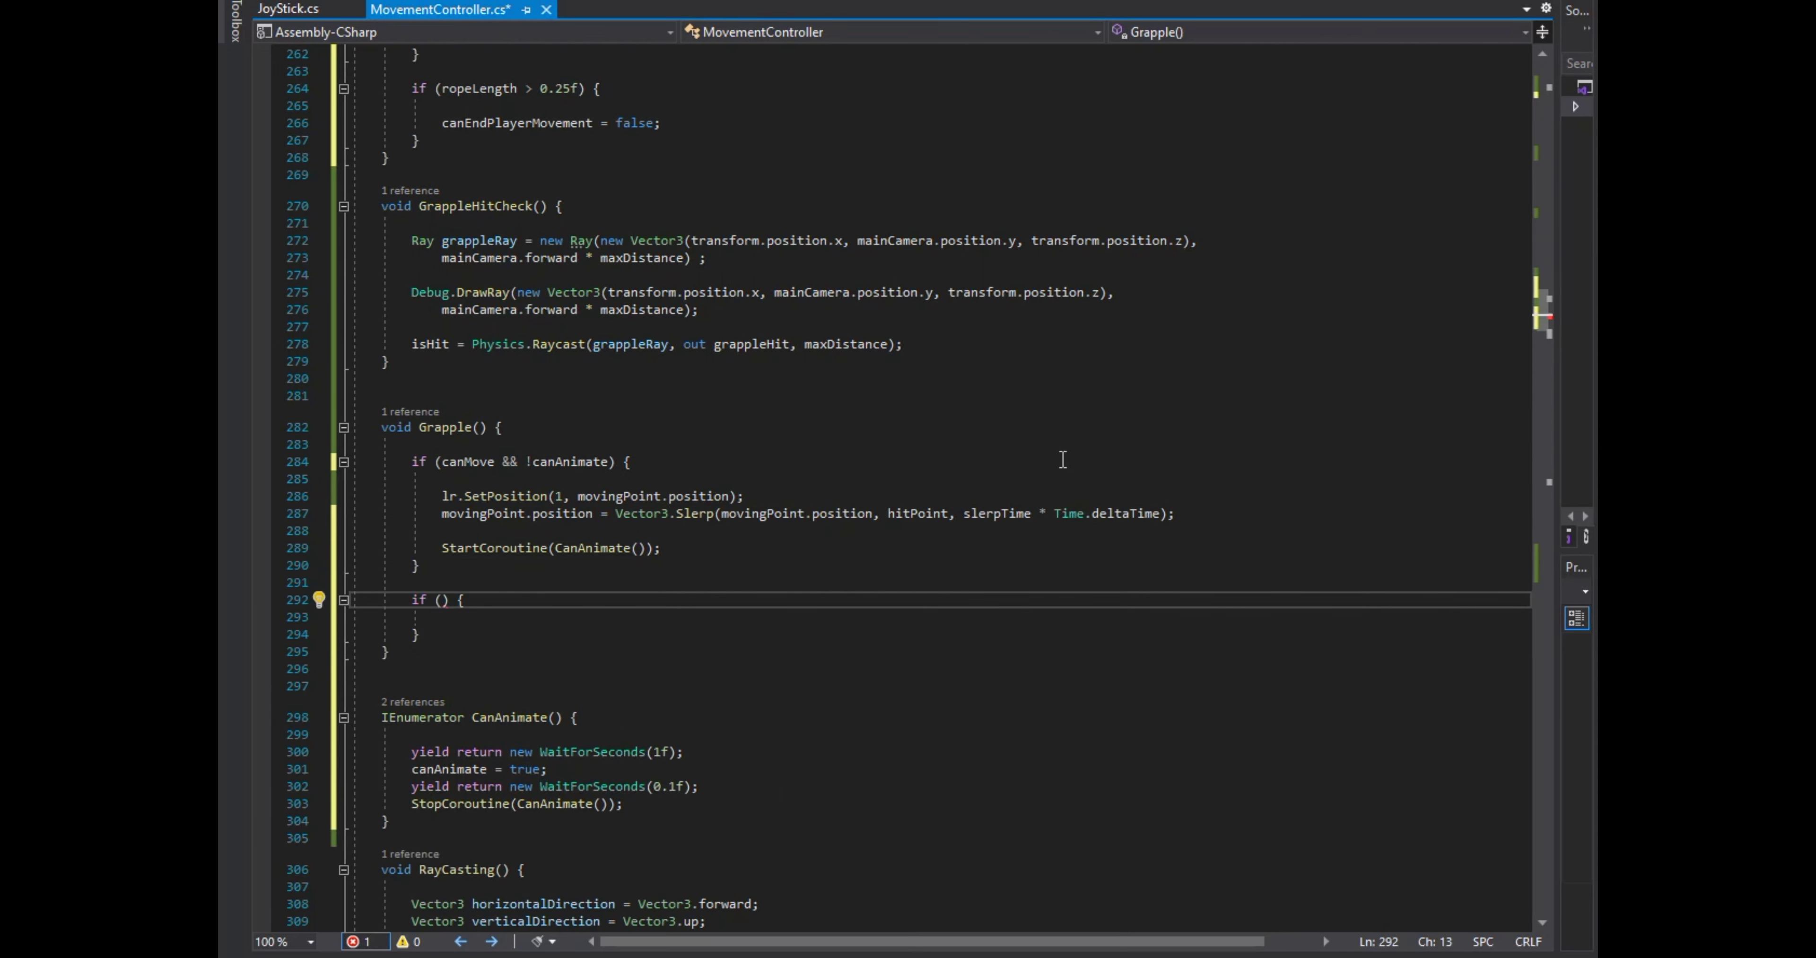
type("can")
key("Tab")
key("Down")
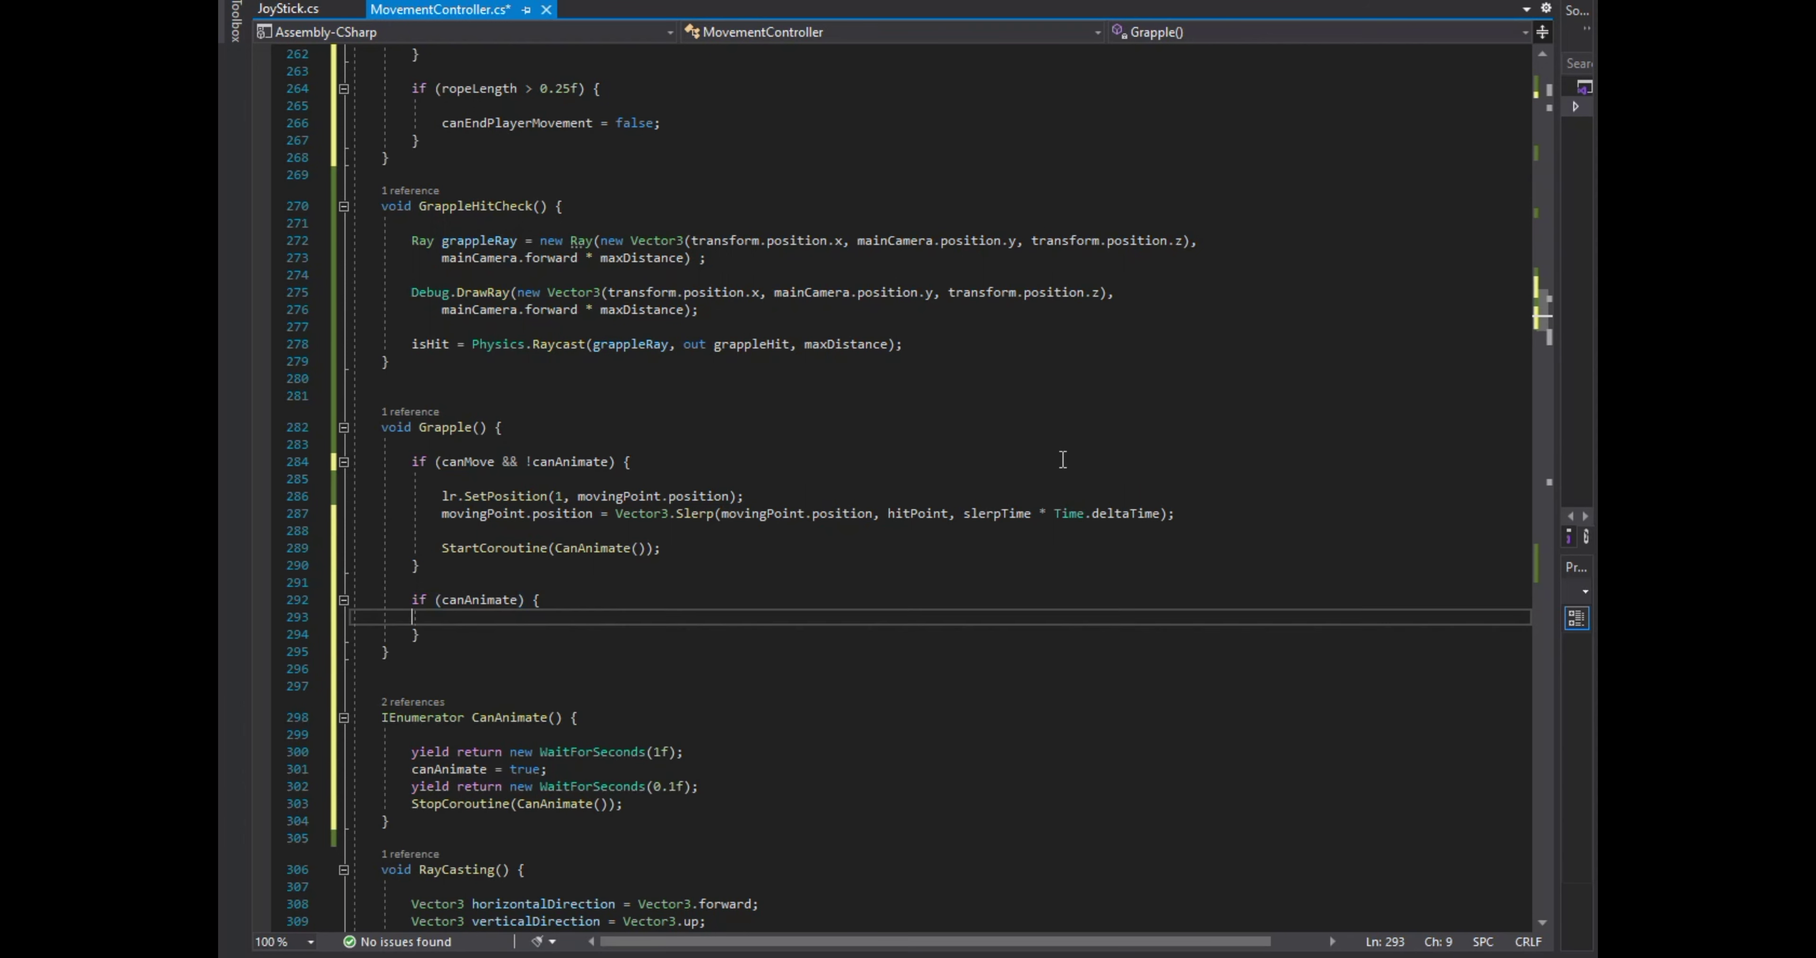
key("Return")
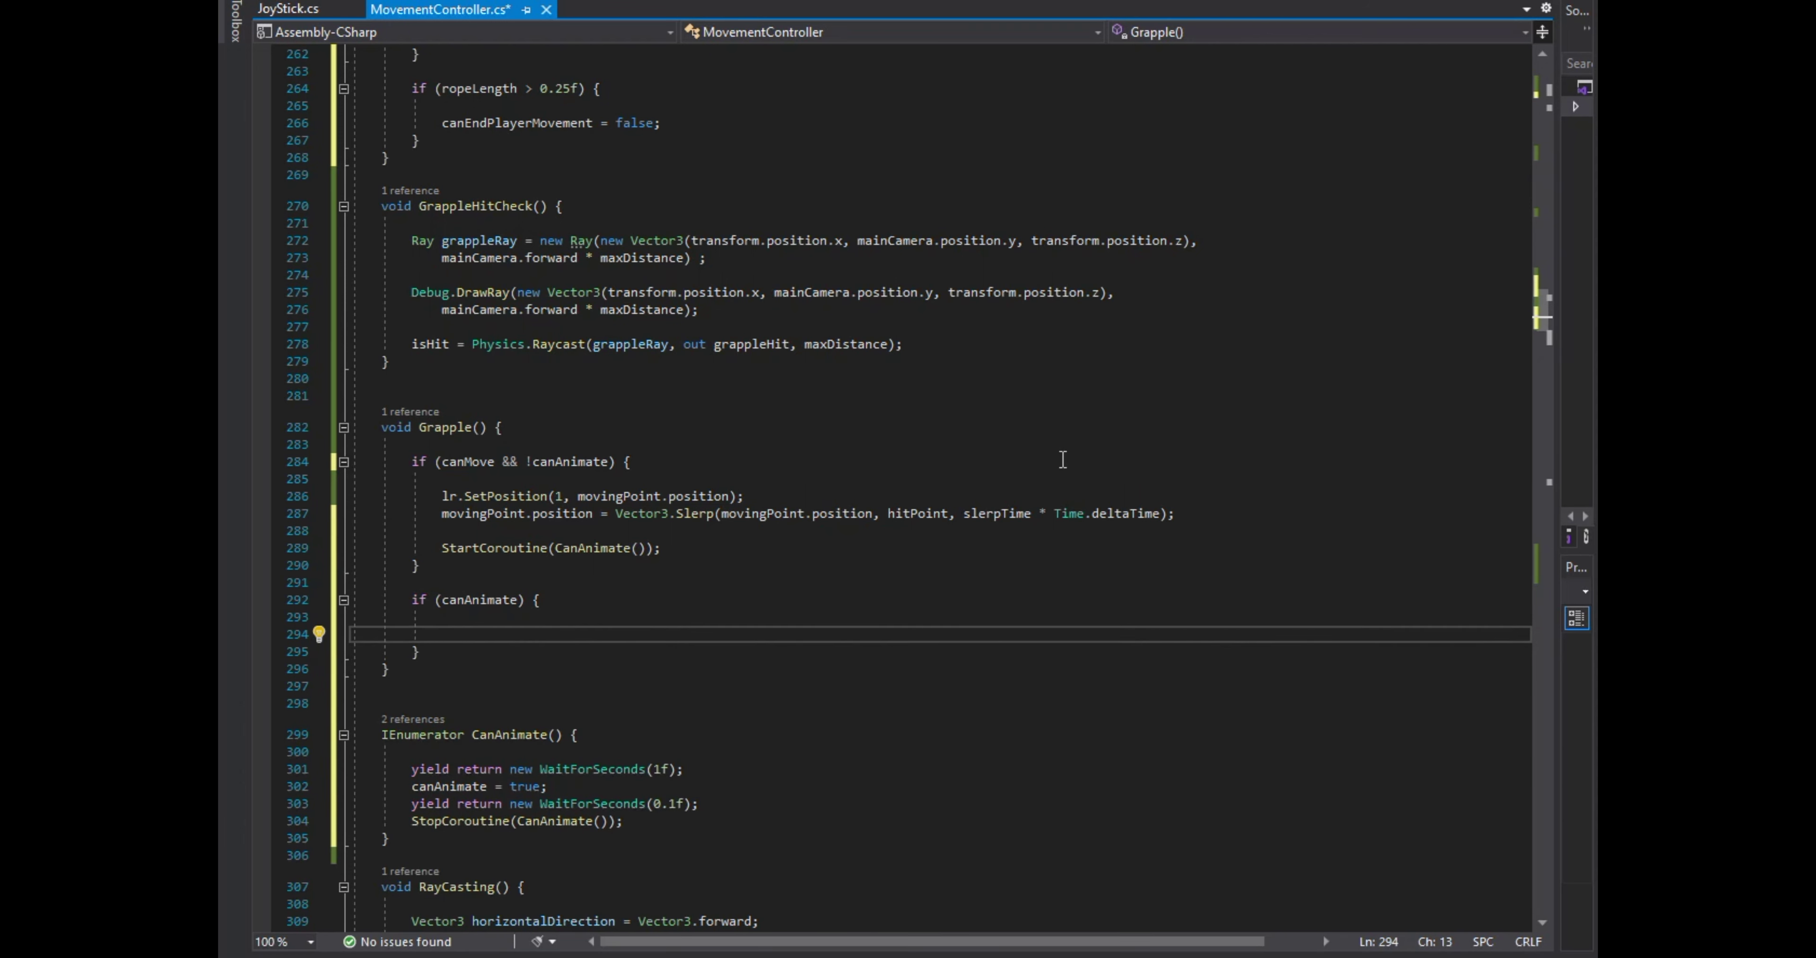
type("lr.Set")
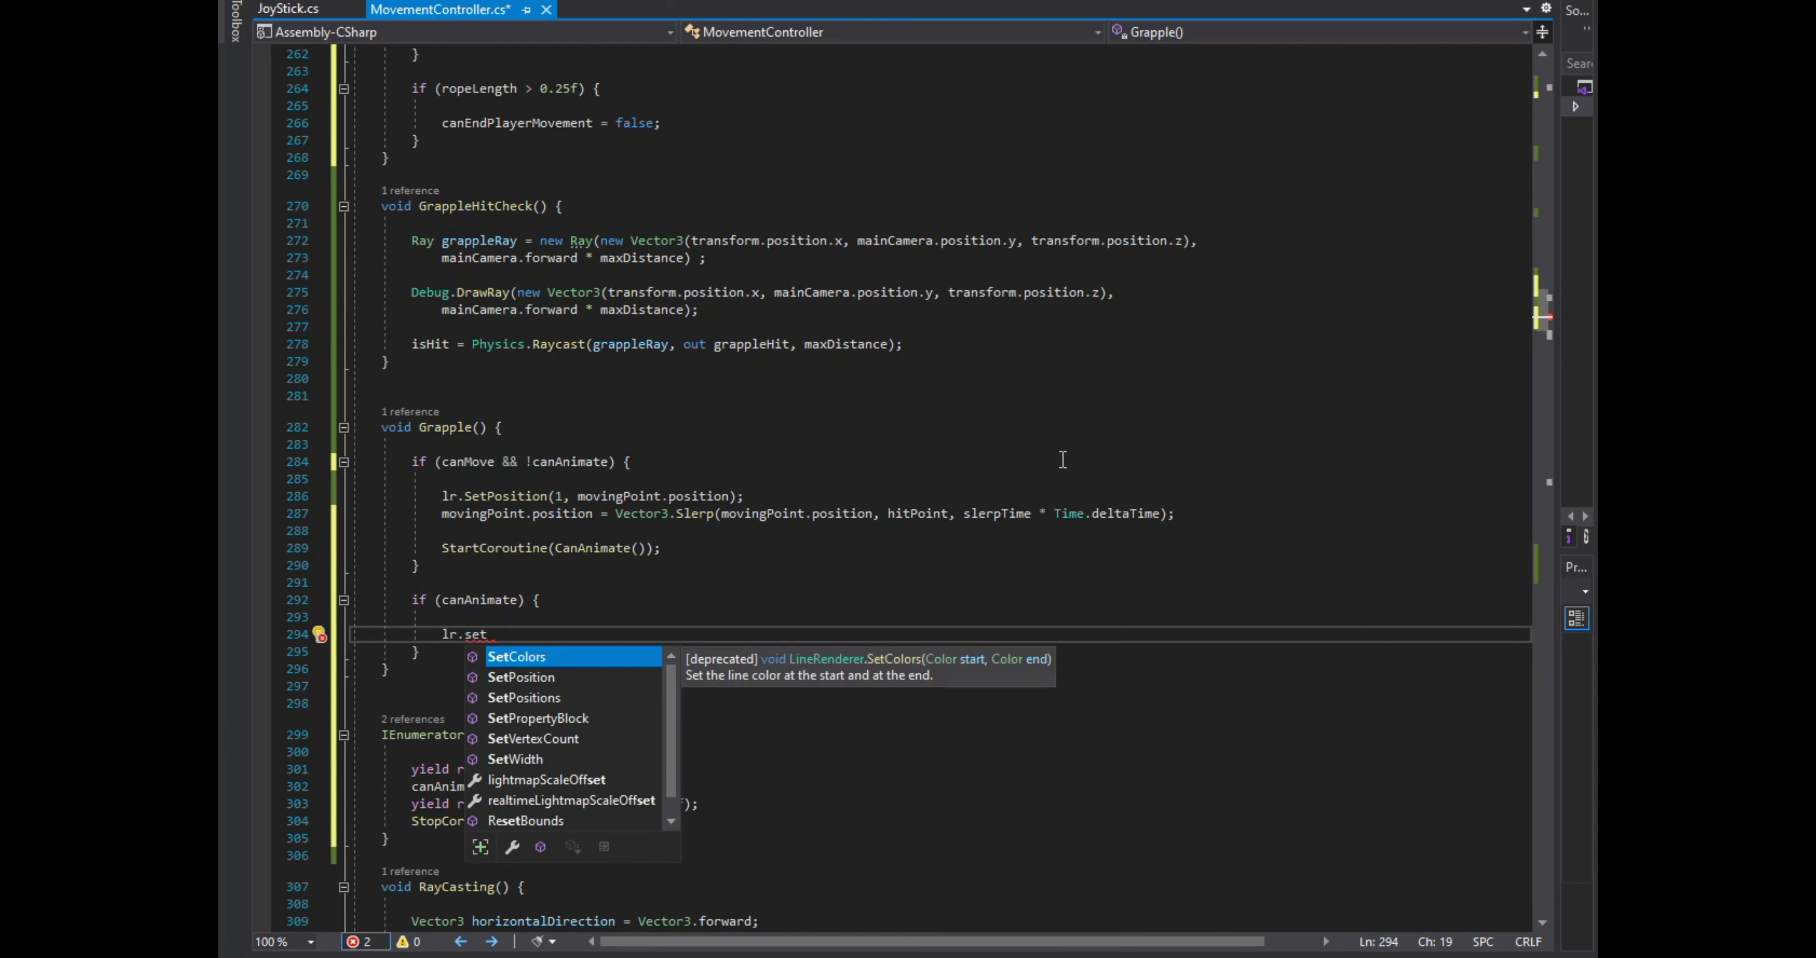
type("Position(0")
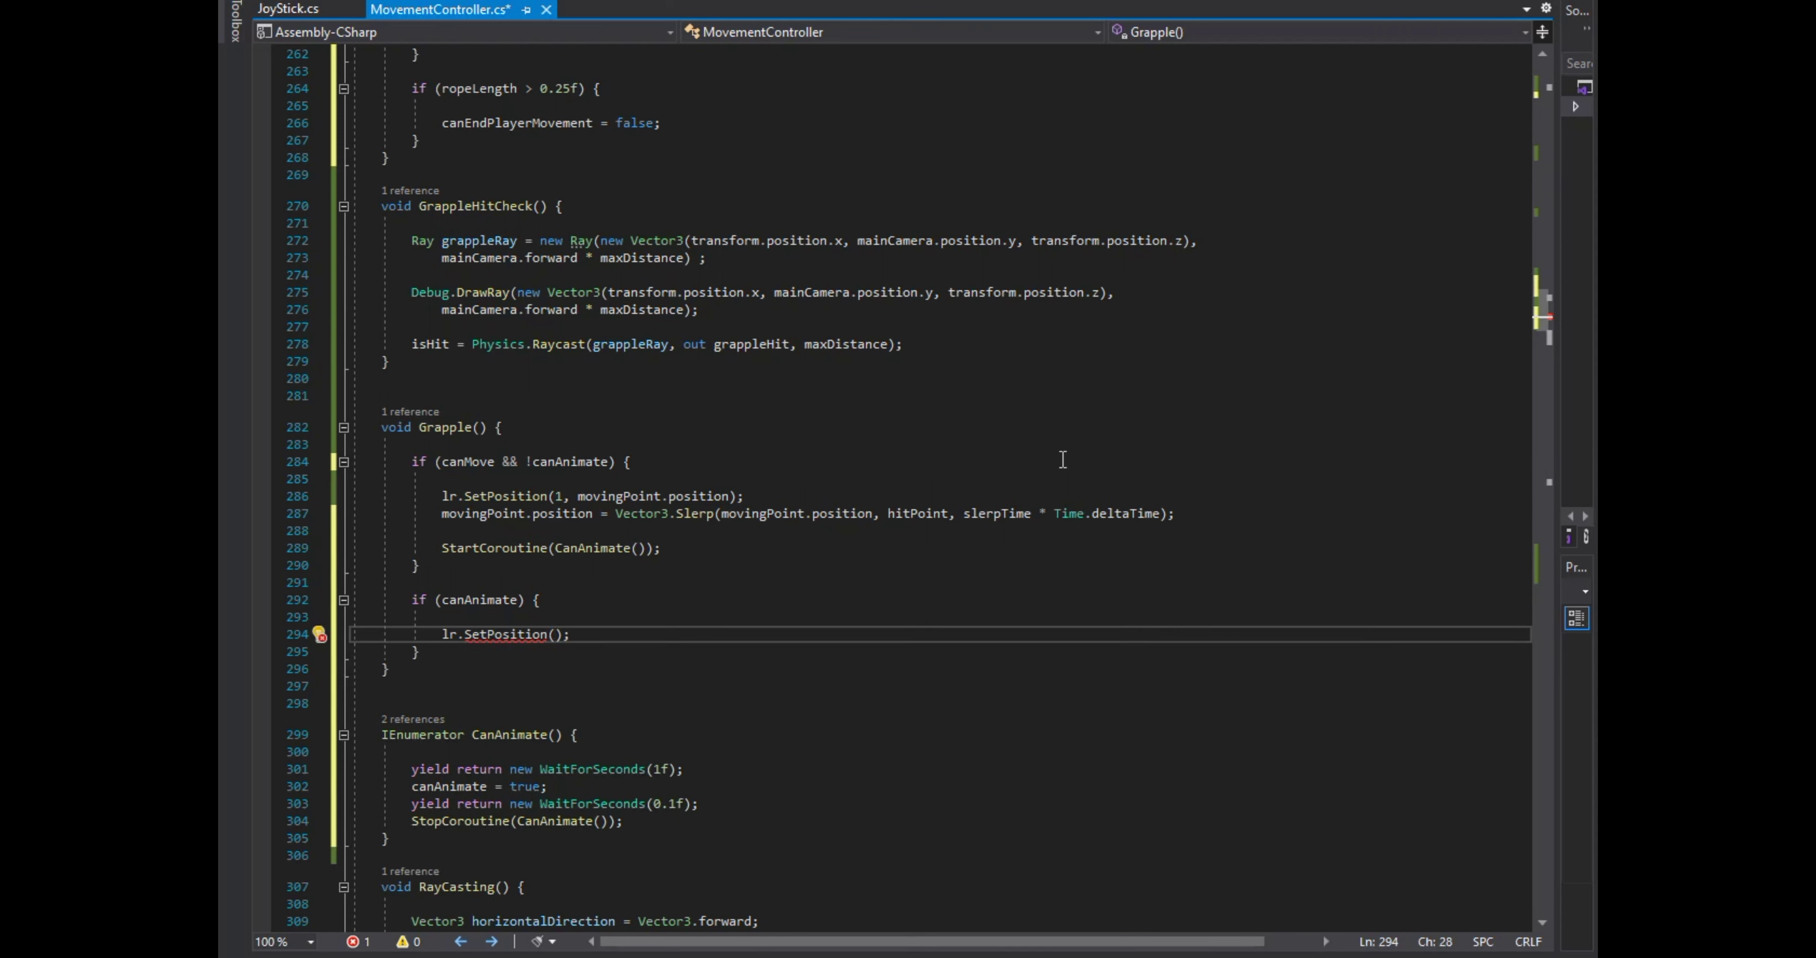
type(", ")
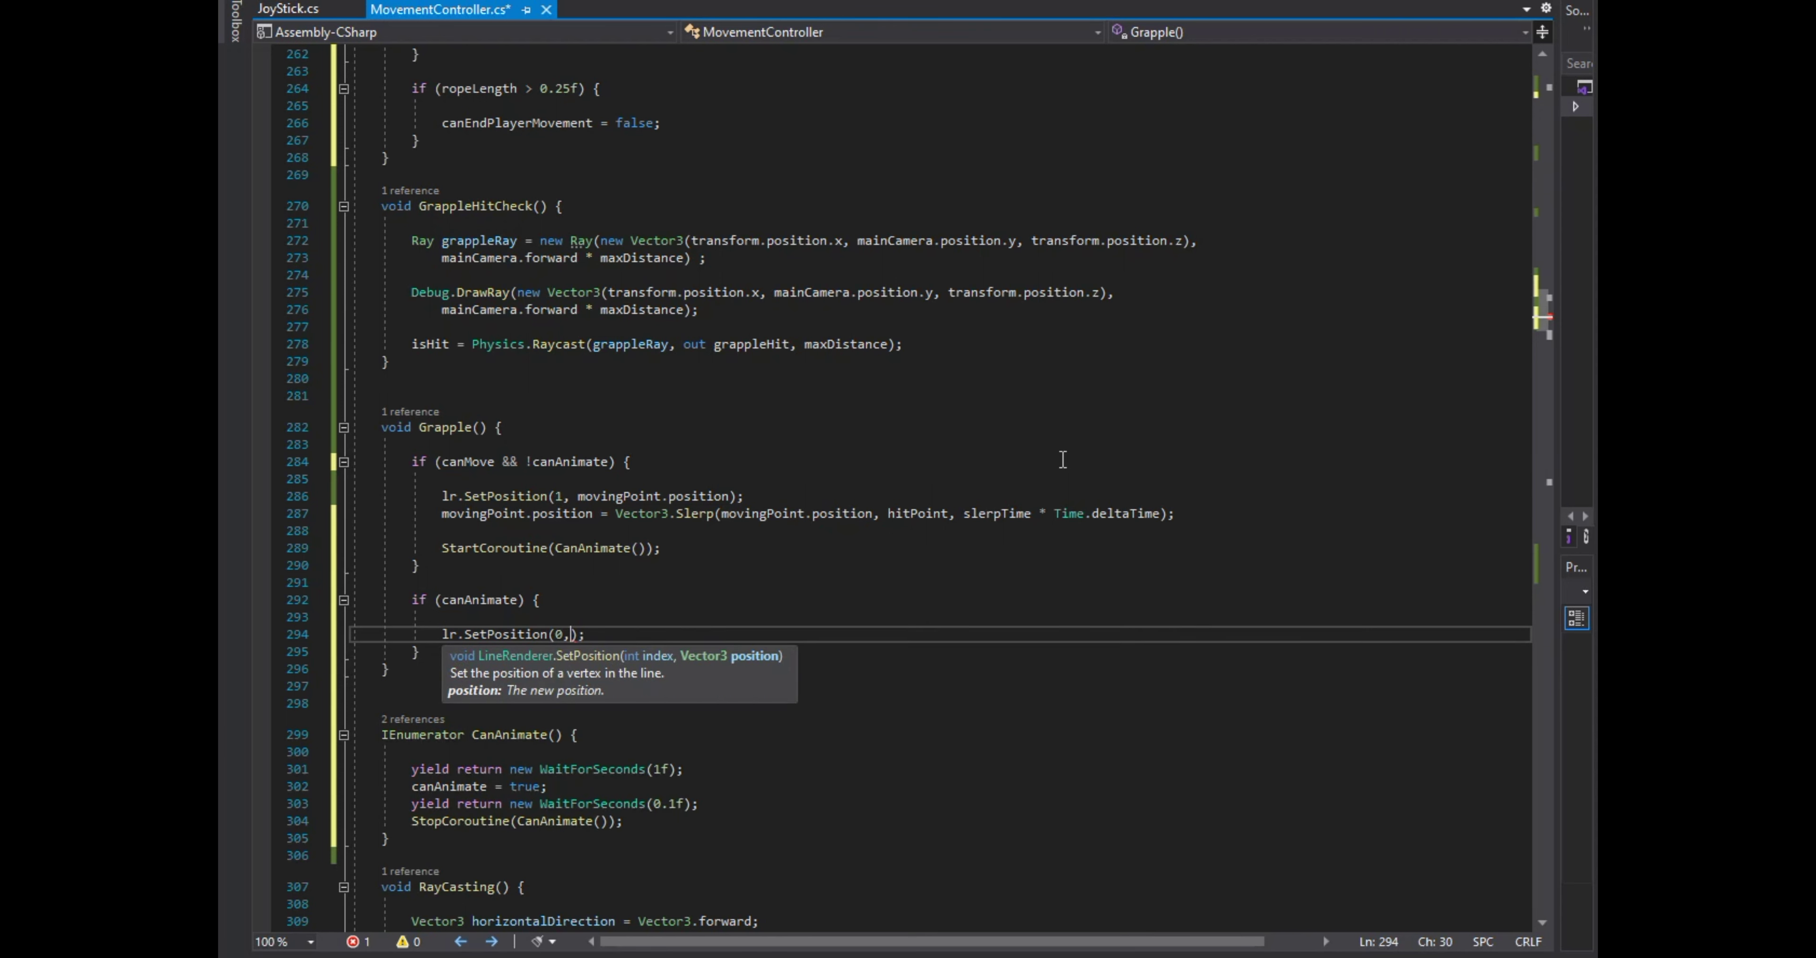
type("grapple")
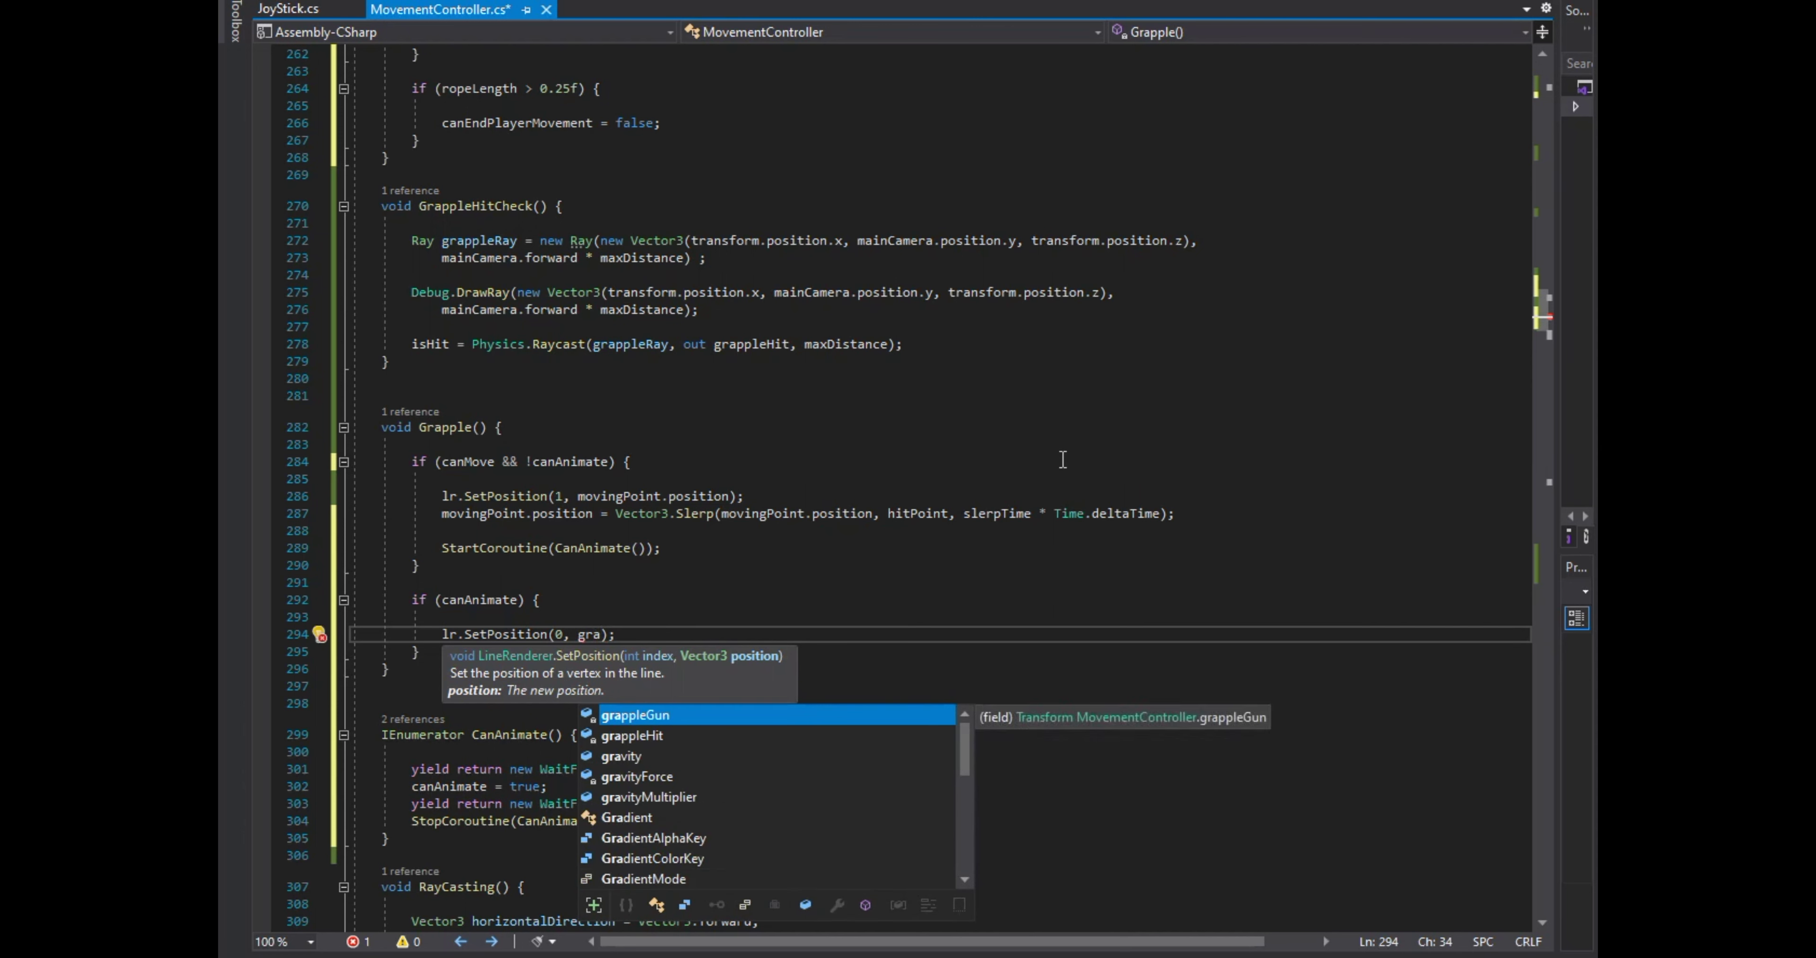
type("Gun.position")
scroll(1033, 311, "up", 3)
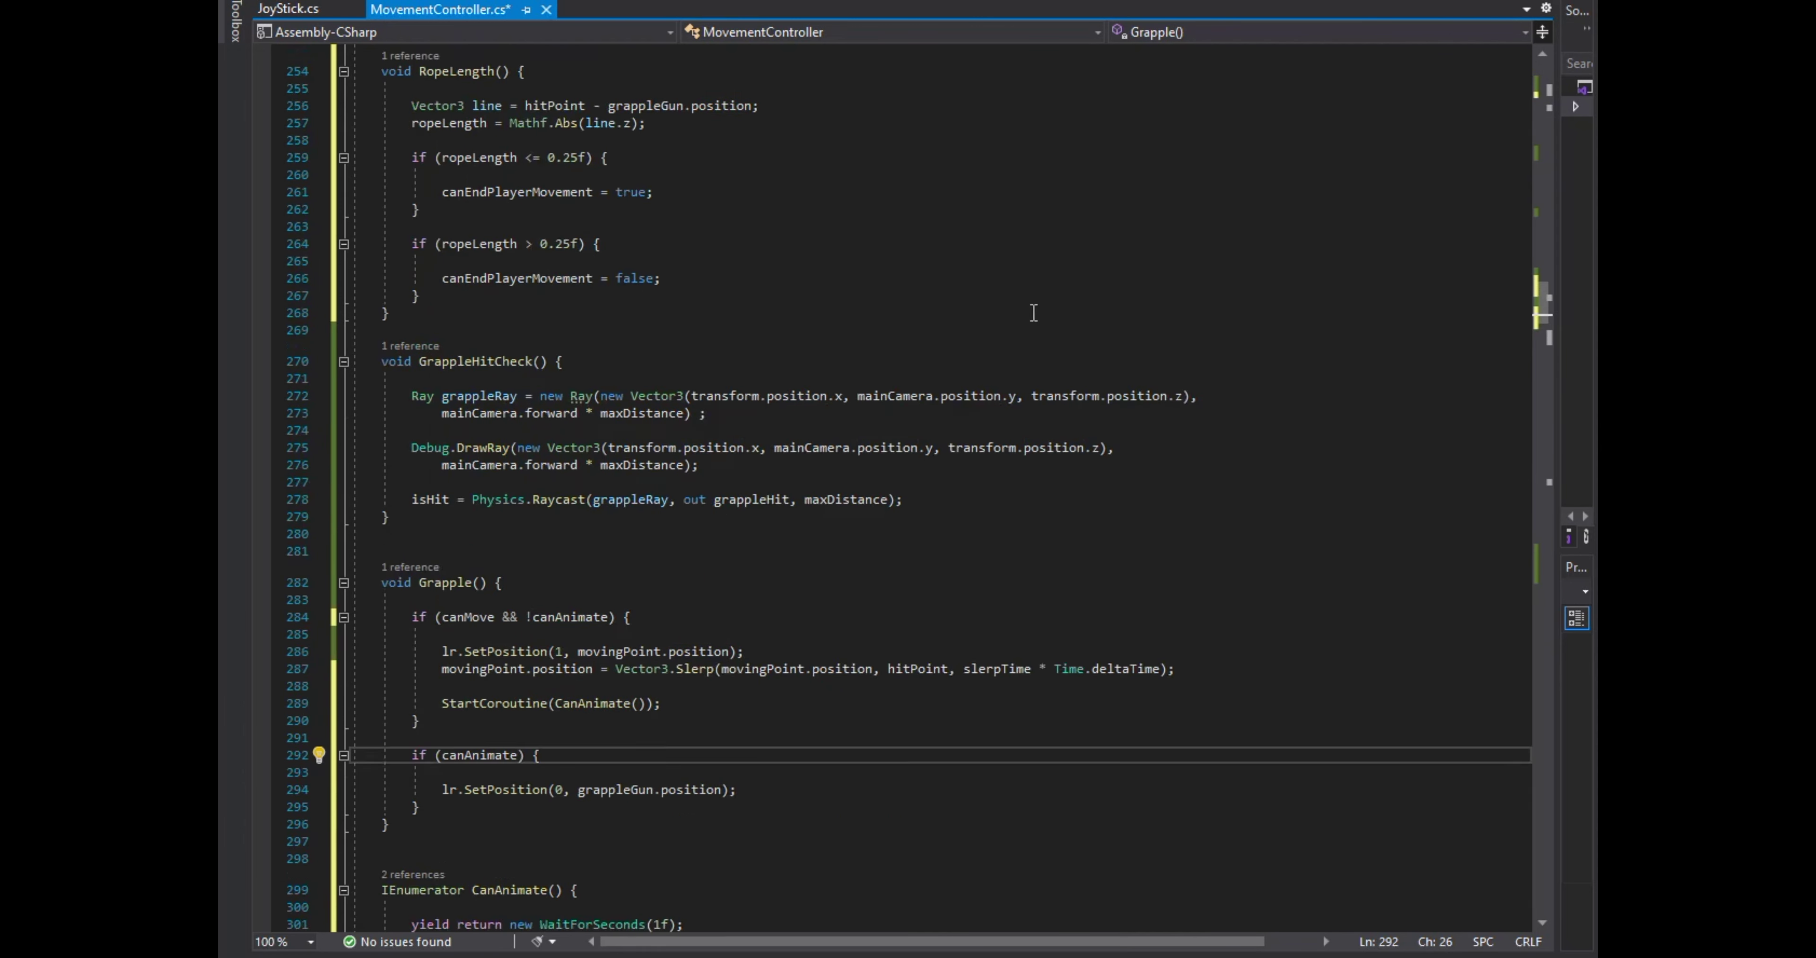
scroll(1033, 311, "up", 9)
left_click(1018, 367)
In Update, add if (canEndPlayerMovement) calling GrappleEnd().
key("Return")
type("if")
key("Tab")
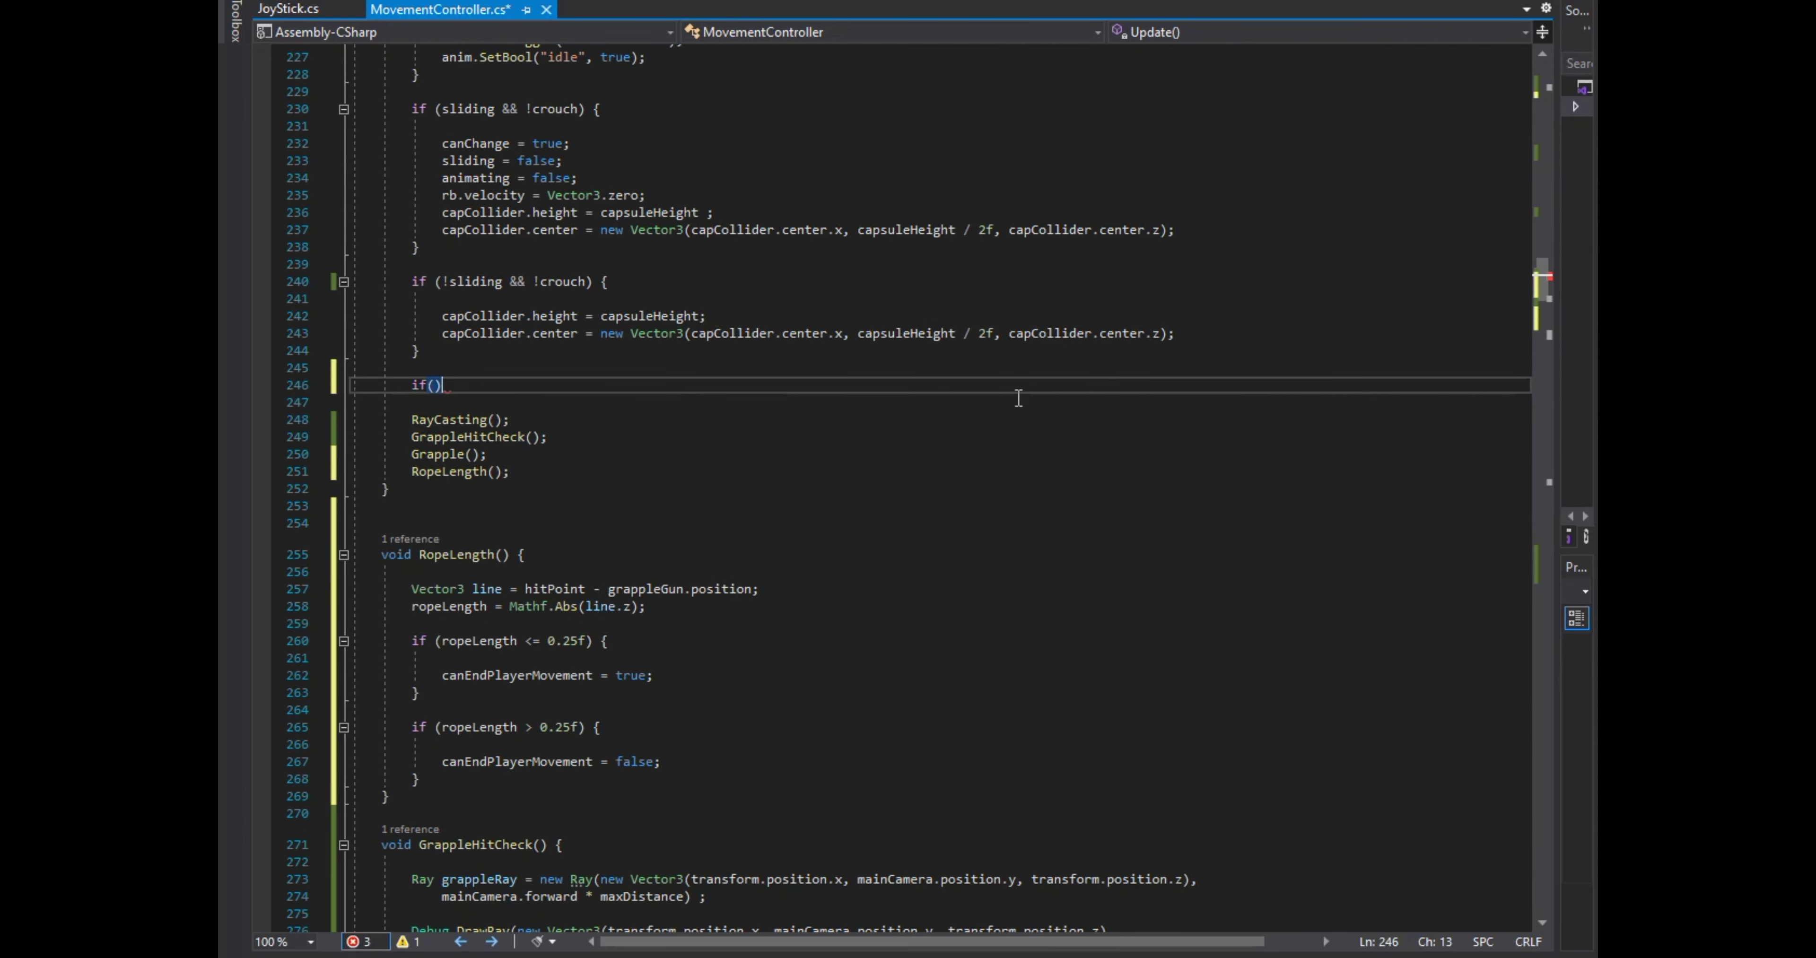
key("Tab")
type("canE")
key("Tab")
key("Return")
key("Return")
type("GrappleEnd();")
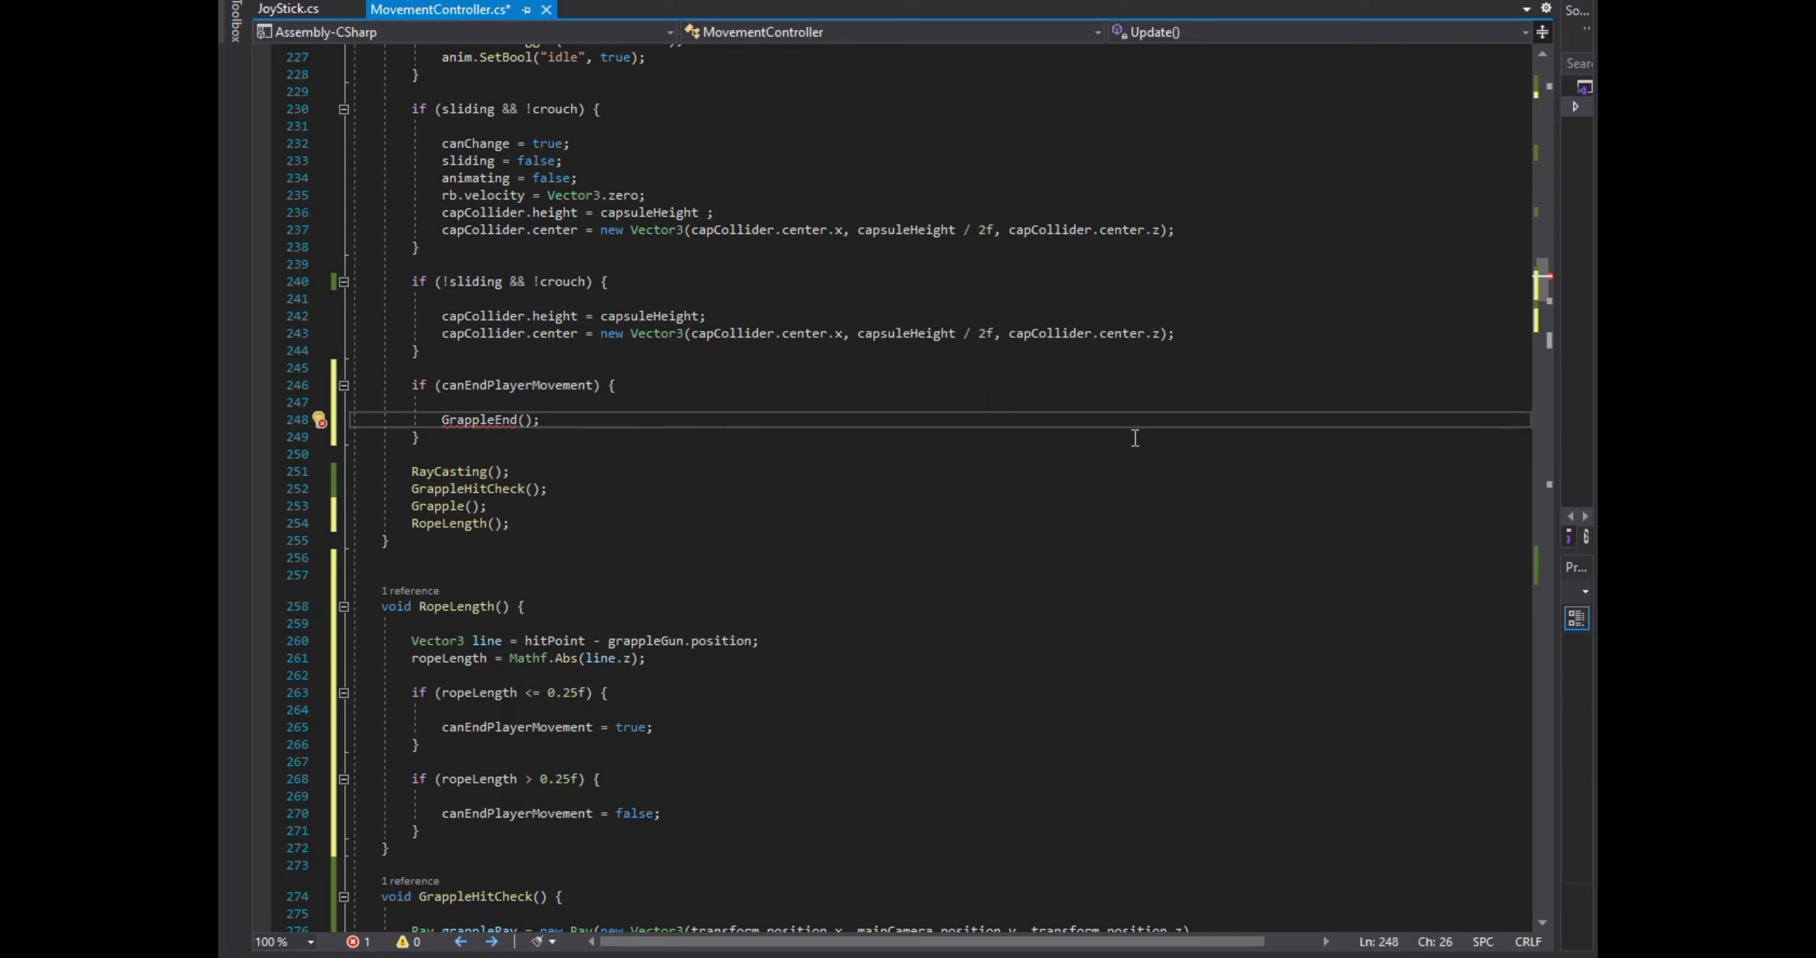
Create void GrappleEnd() below GrappleStart, starting with rb.isKinematic = false.
scroll(1136, 437, "down", 3)
scroll(879, 627, "down", 20)
scroll(879, 627, "down", 20)
scroll(941, 488, "down", 20)
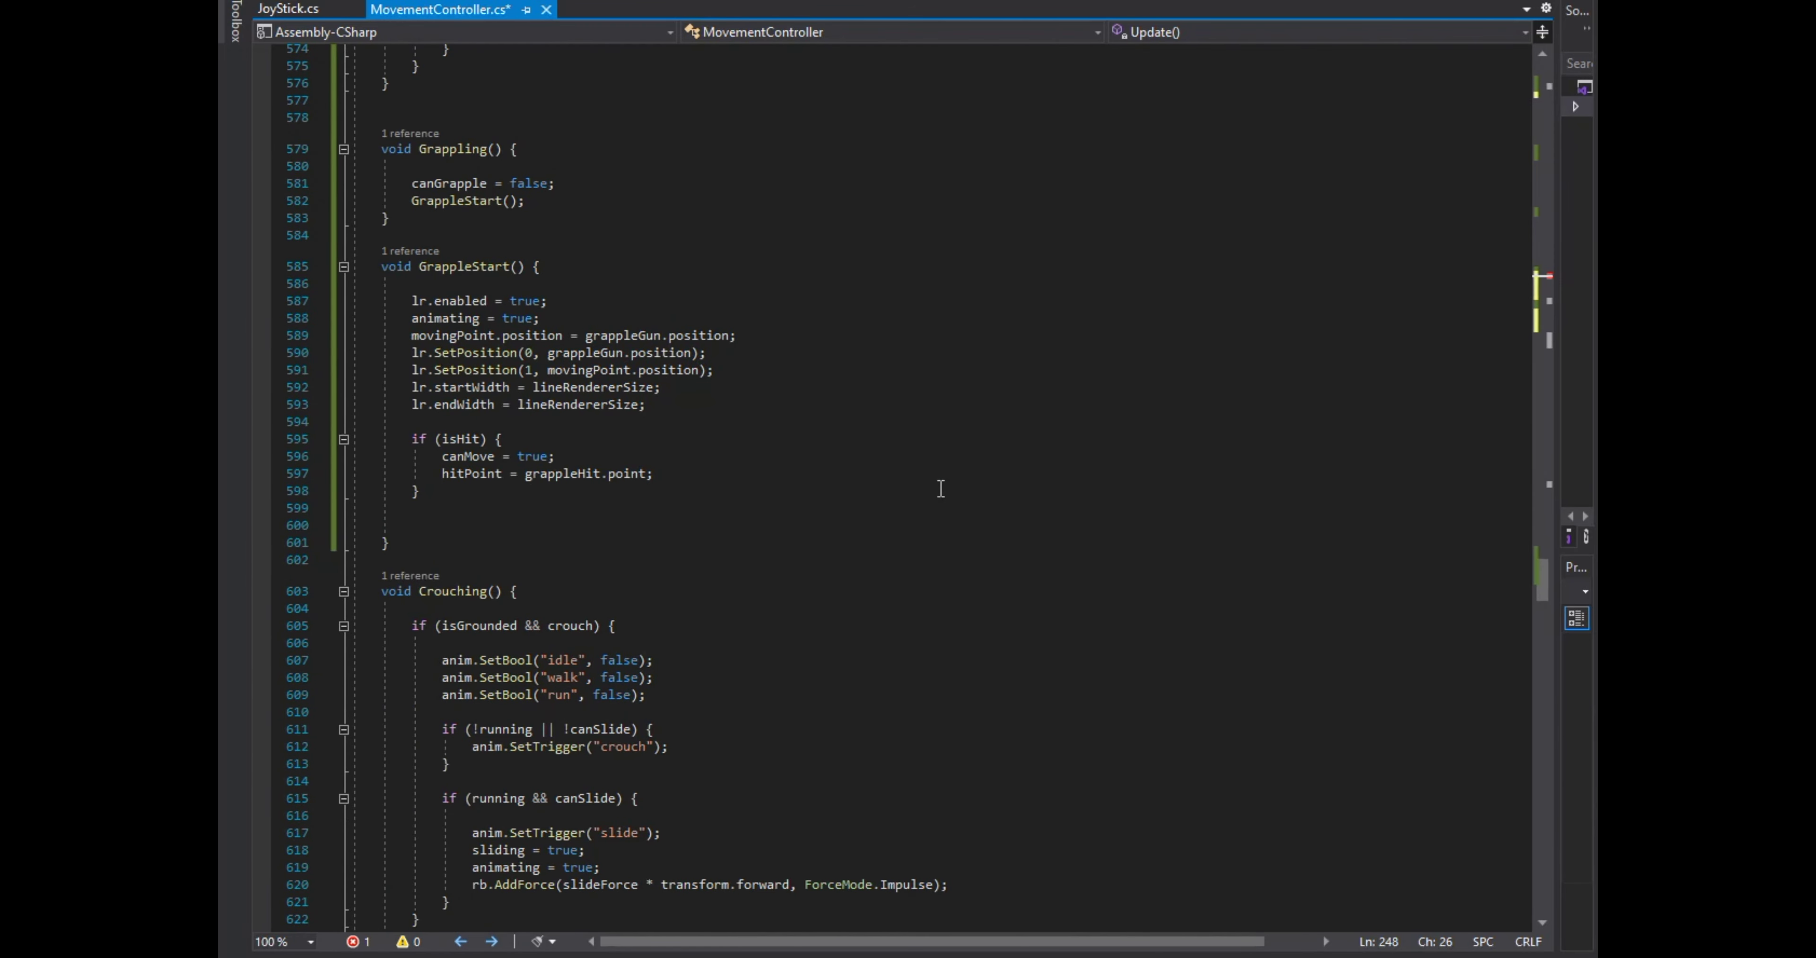
left_click(437, 549)
key("Return")
key("Return")
type("void ")
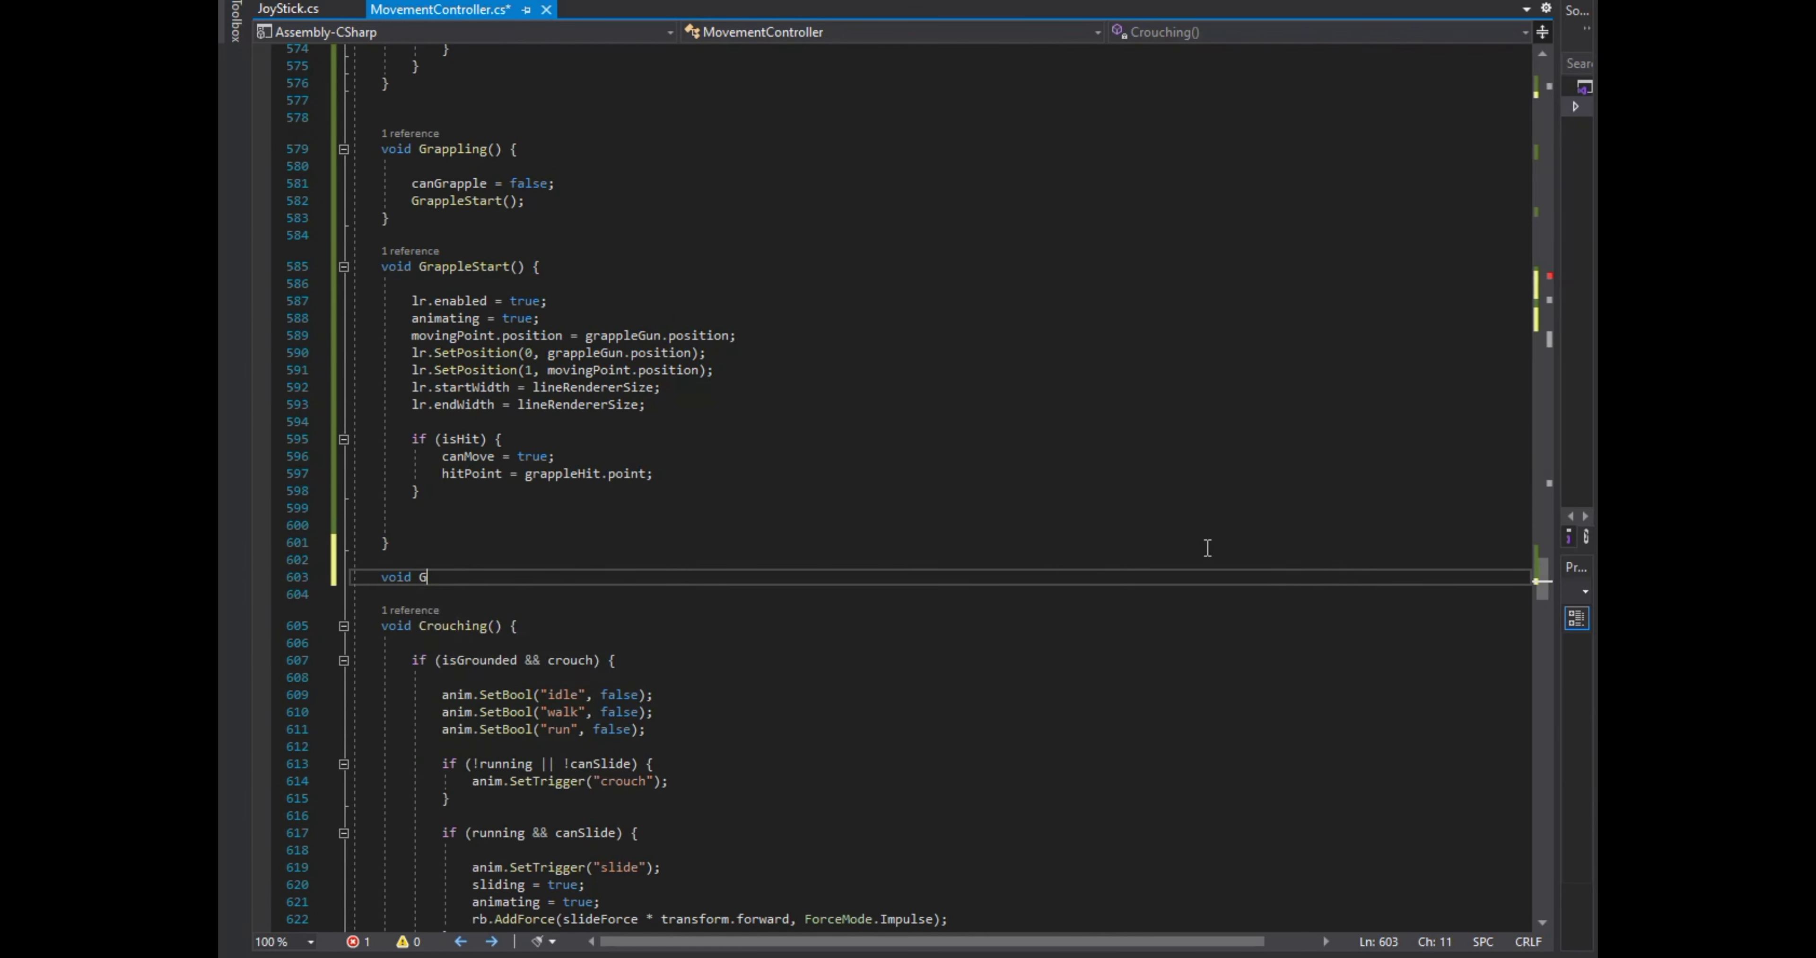
type("GrappleEnd() {")
key("Return")
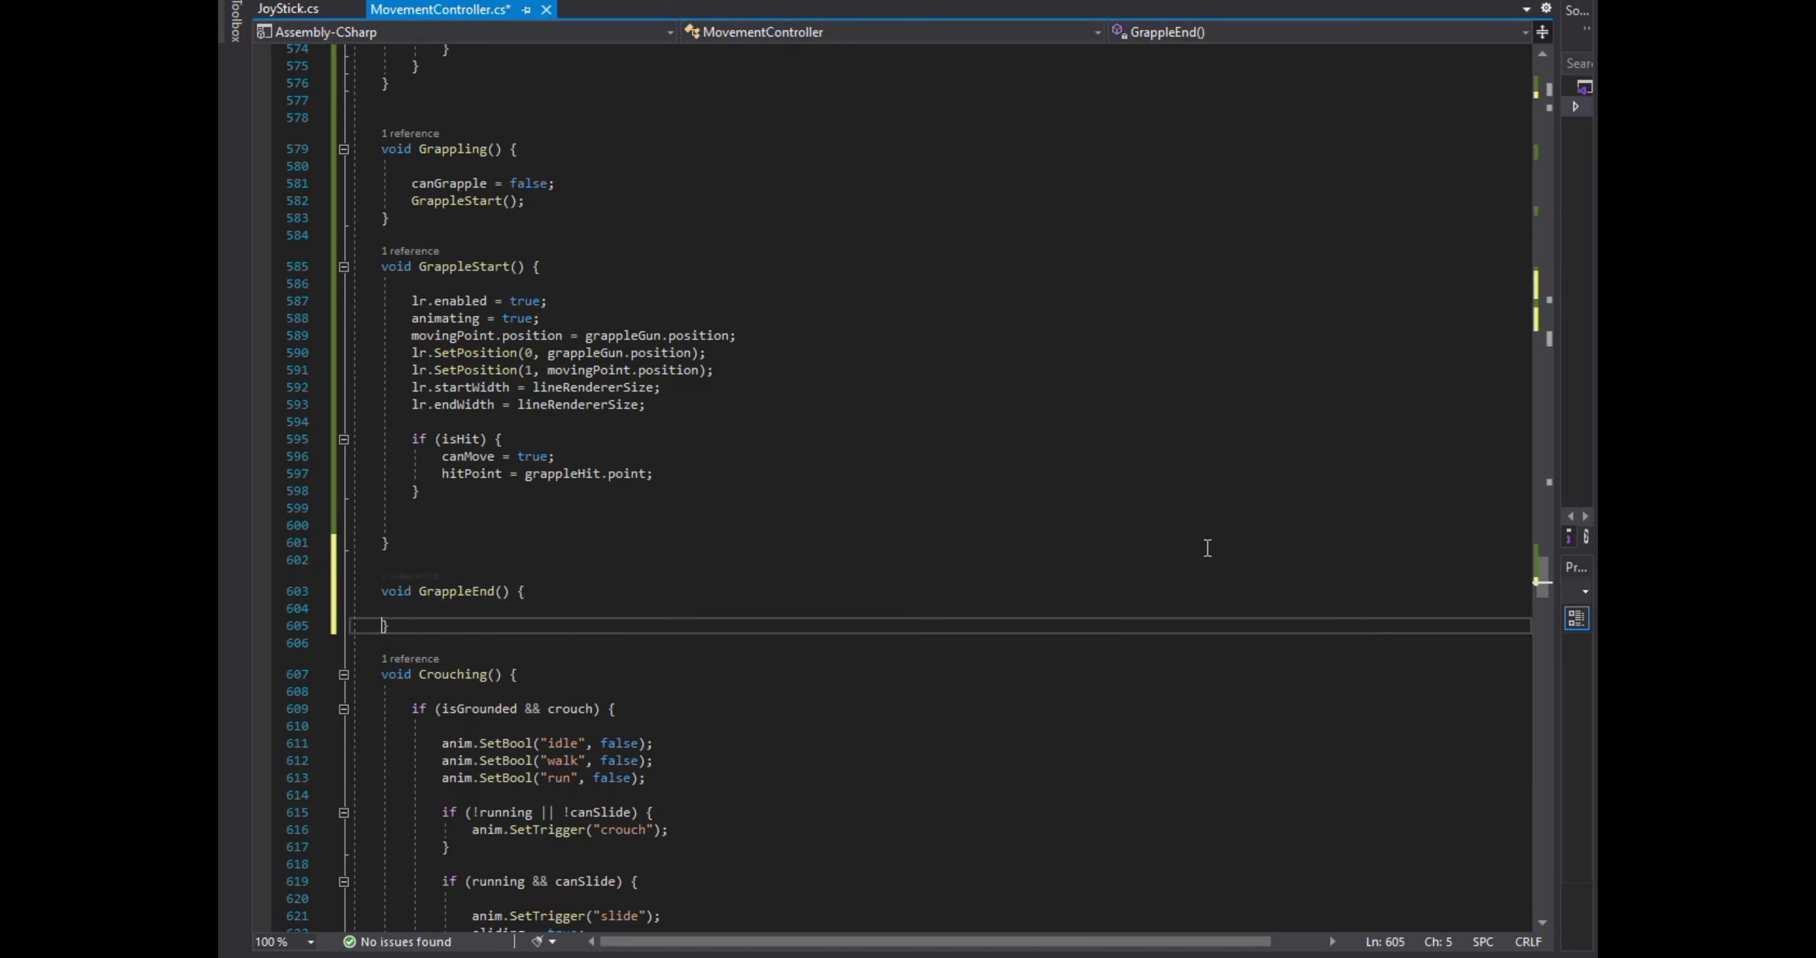
key("Return")
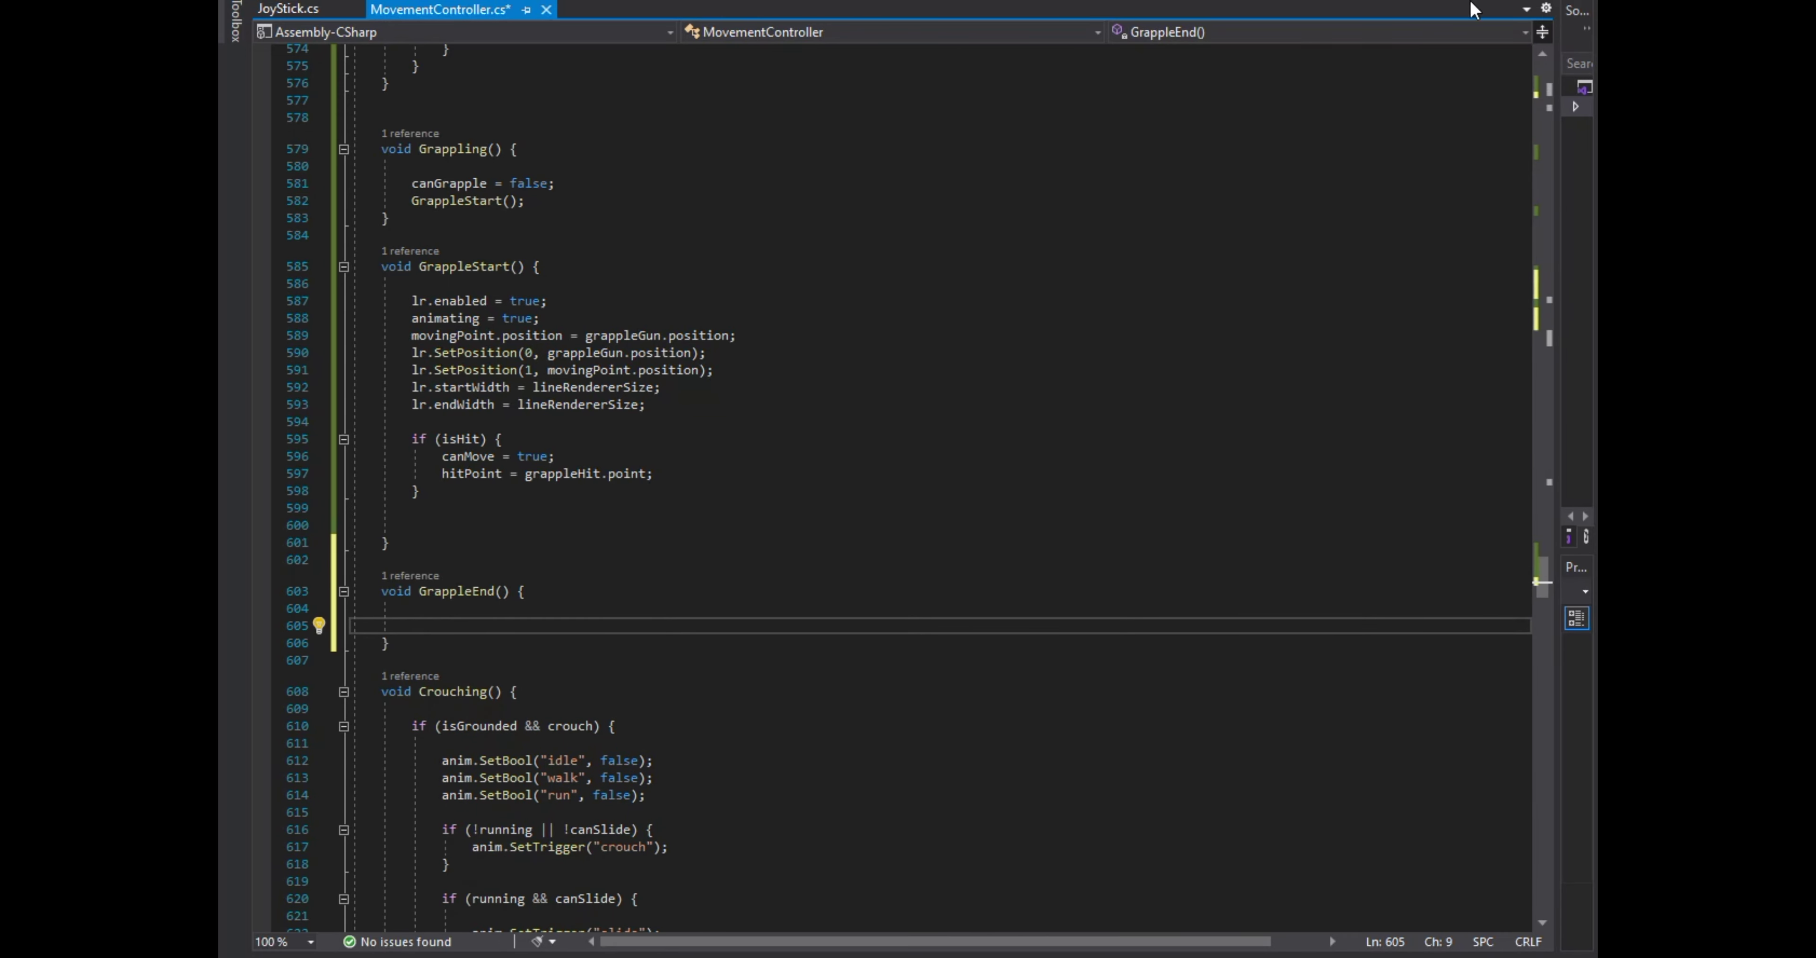
type("rb.isKinematic")
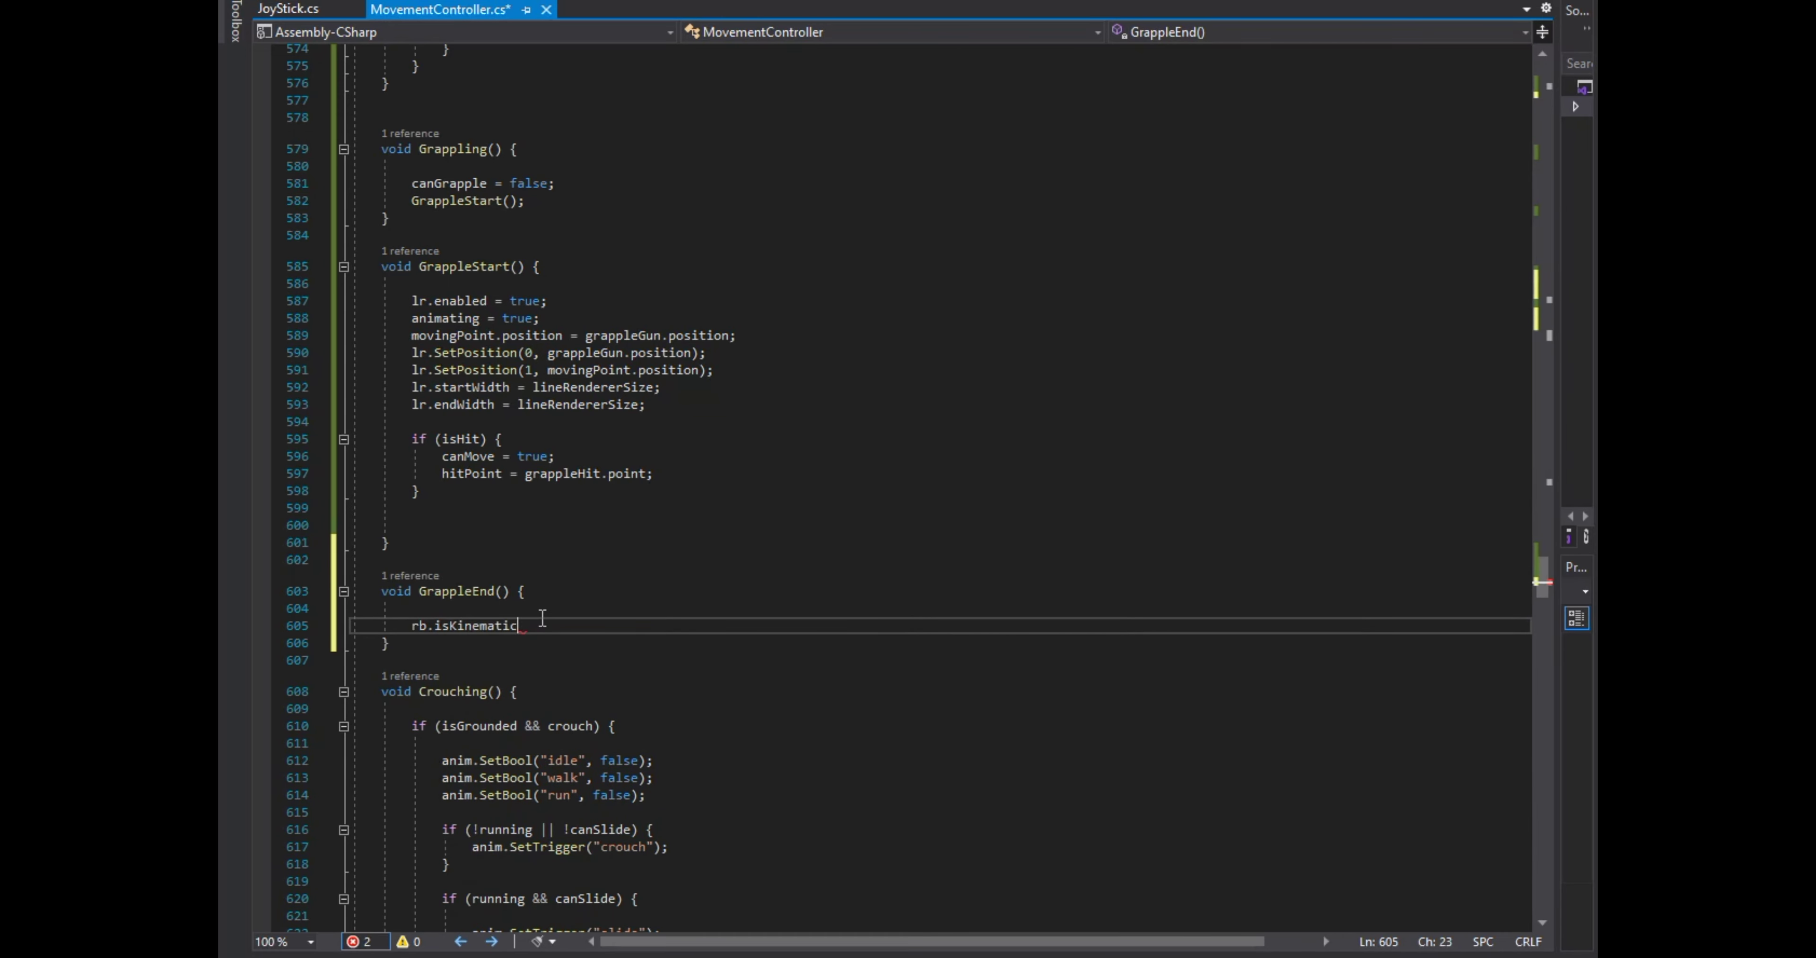
type("= f")
key("Tab")
type(";")
key("Return")
In GrappleEnd, set animating false, canChange true, disable the rope, and set canGrapple true.
type("animat")
key("Tab")
type("= f")
key("Tab")
type(";")
key("Return")
type("canCh")
key("Tab")
type("= true;")
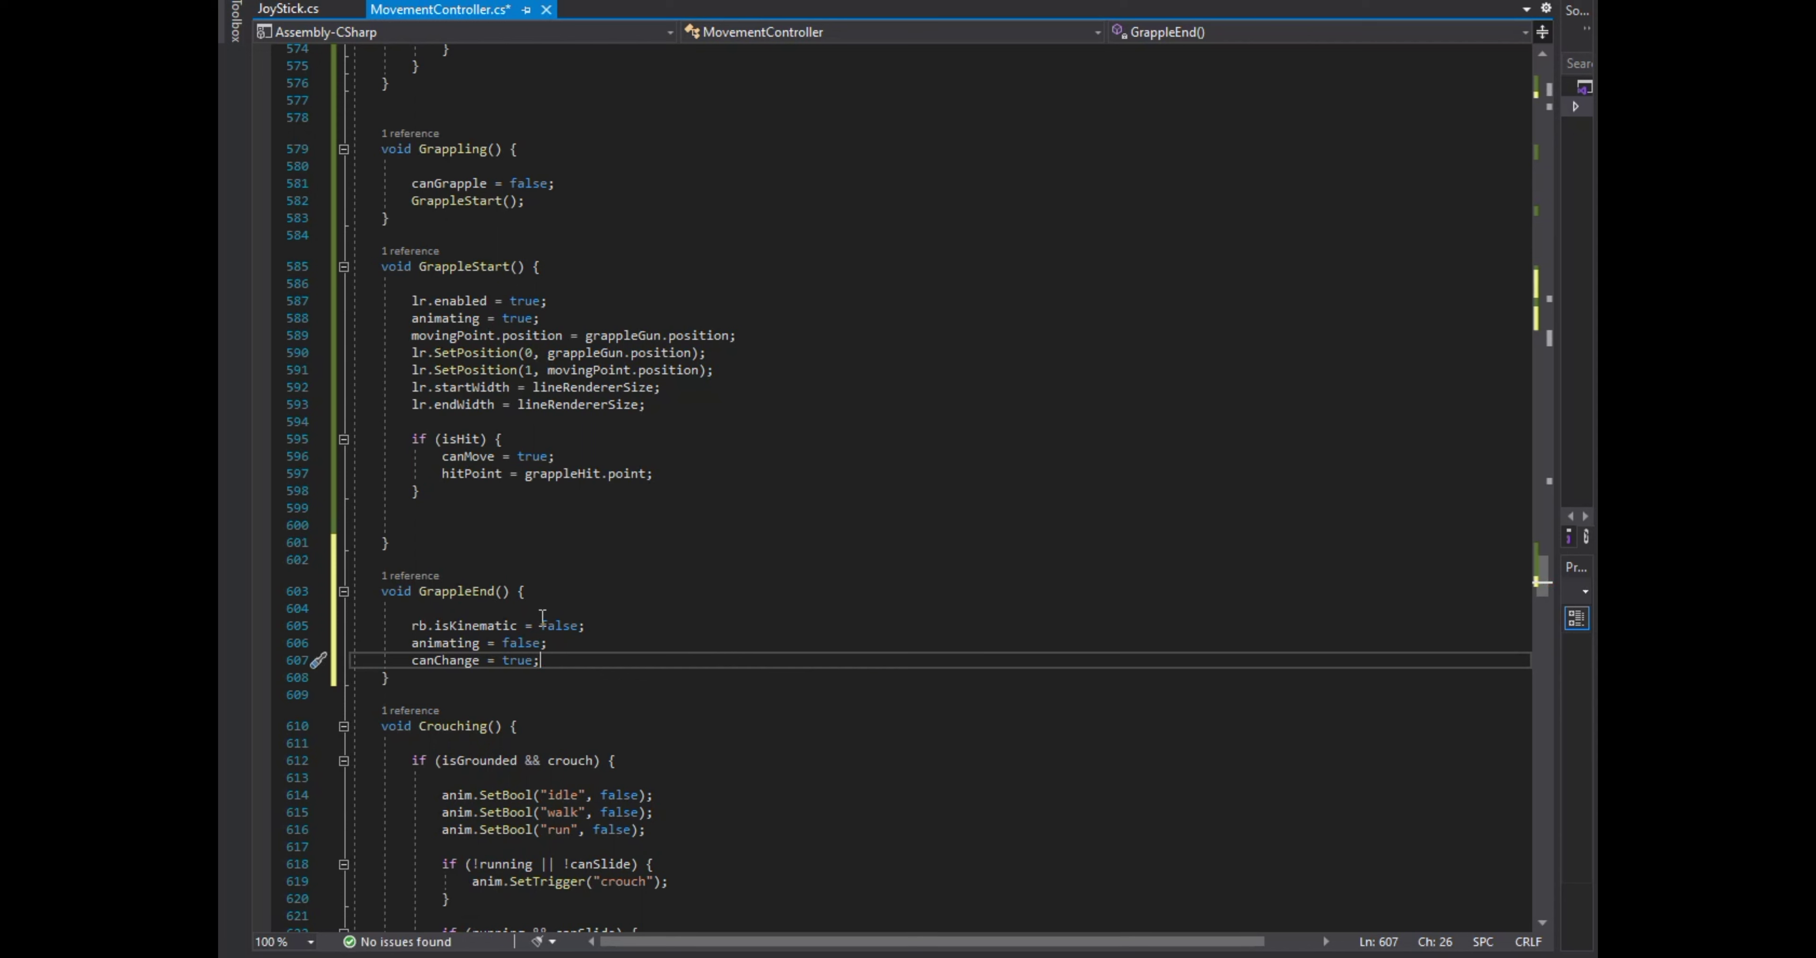
key("Return")
type("enabled = false;")
key("Return")
type("canGrapple = true;")
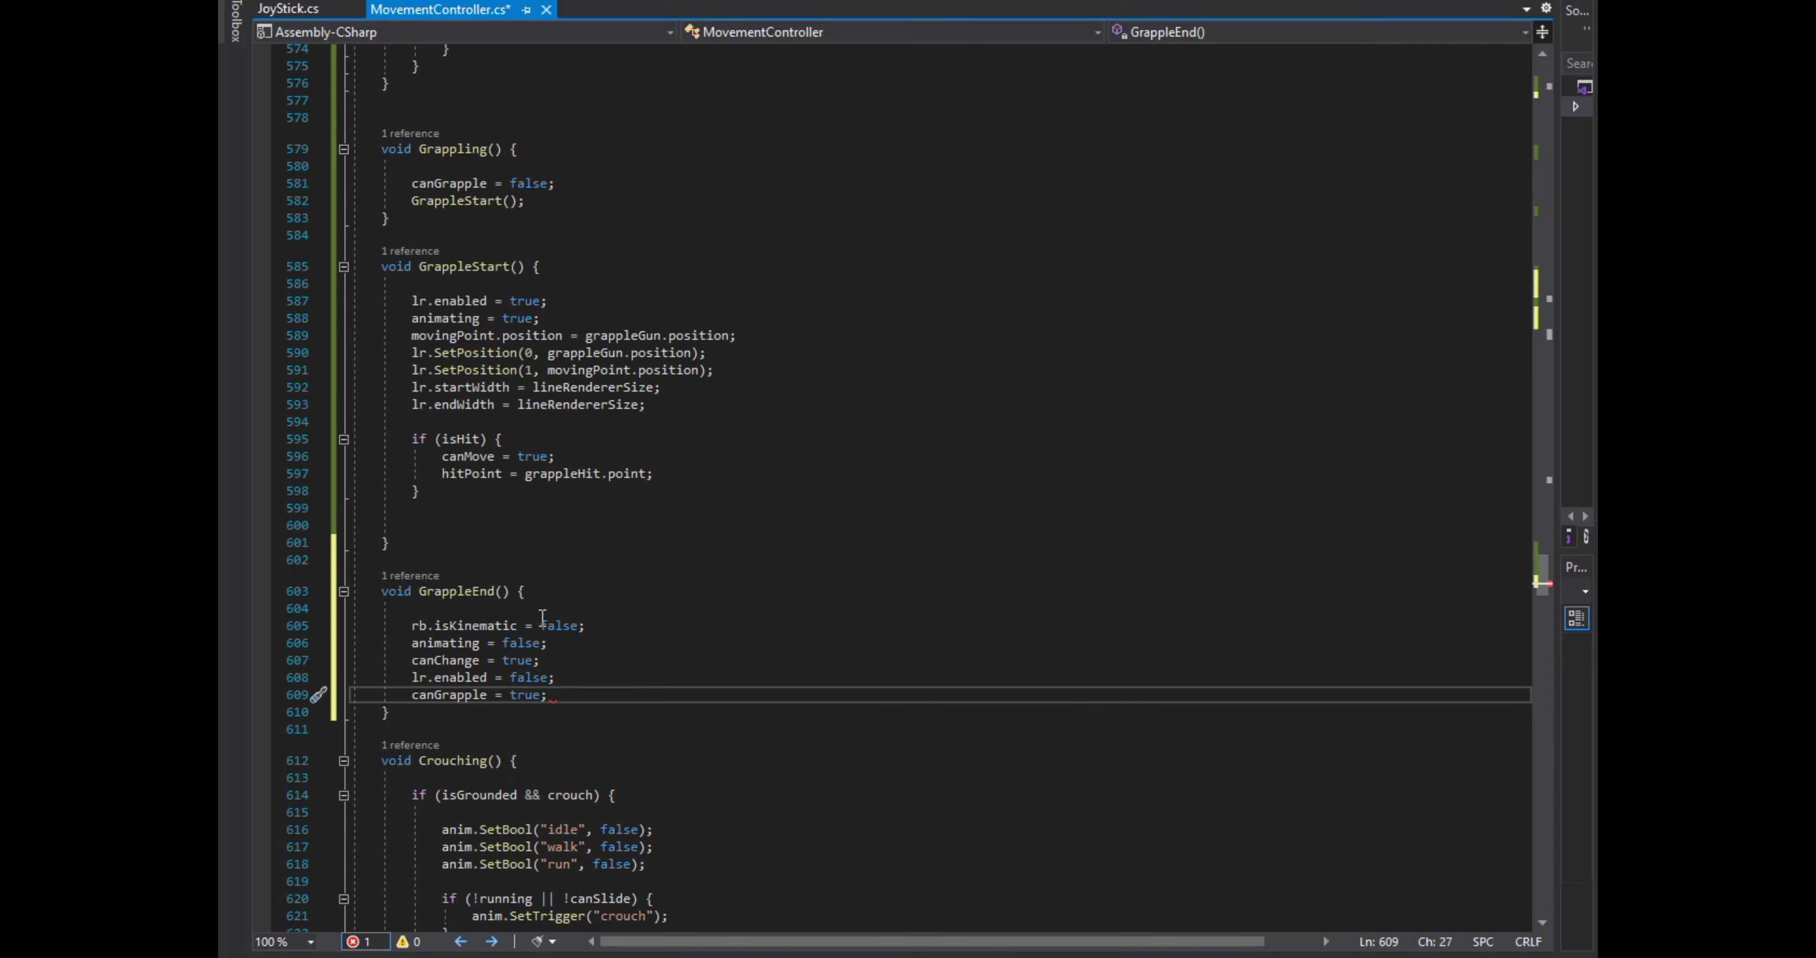
Reset canAnimate, canMove, canPlayerMove and canEndPlayerMovement to false, then play the game in Unity.
key("Return")
type("canAnimate = false;")
key("Return")
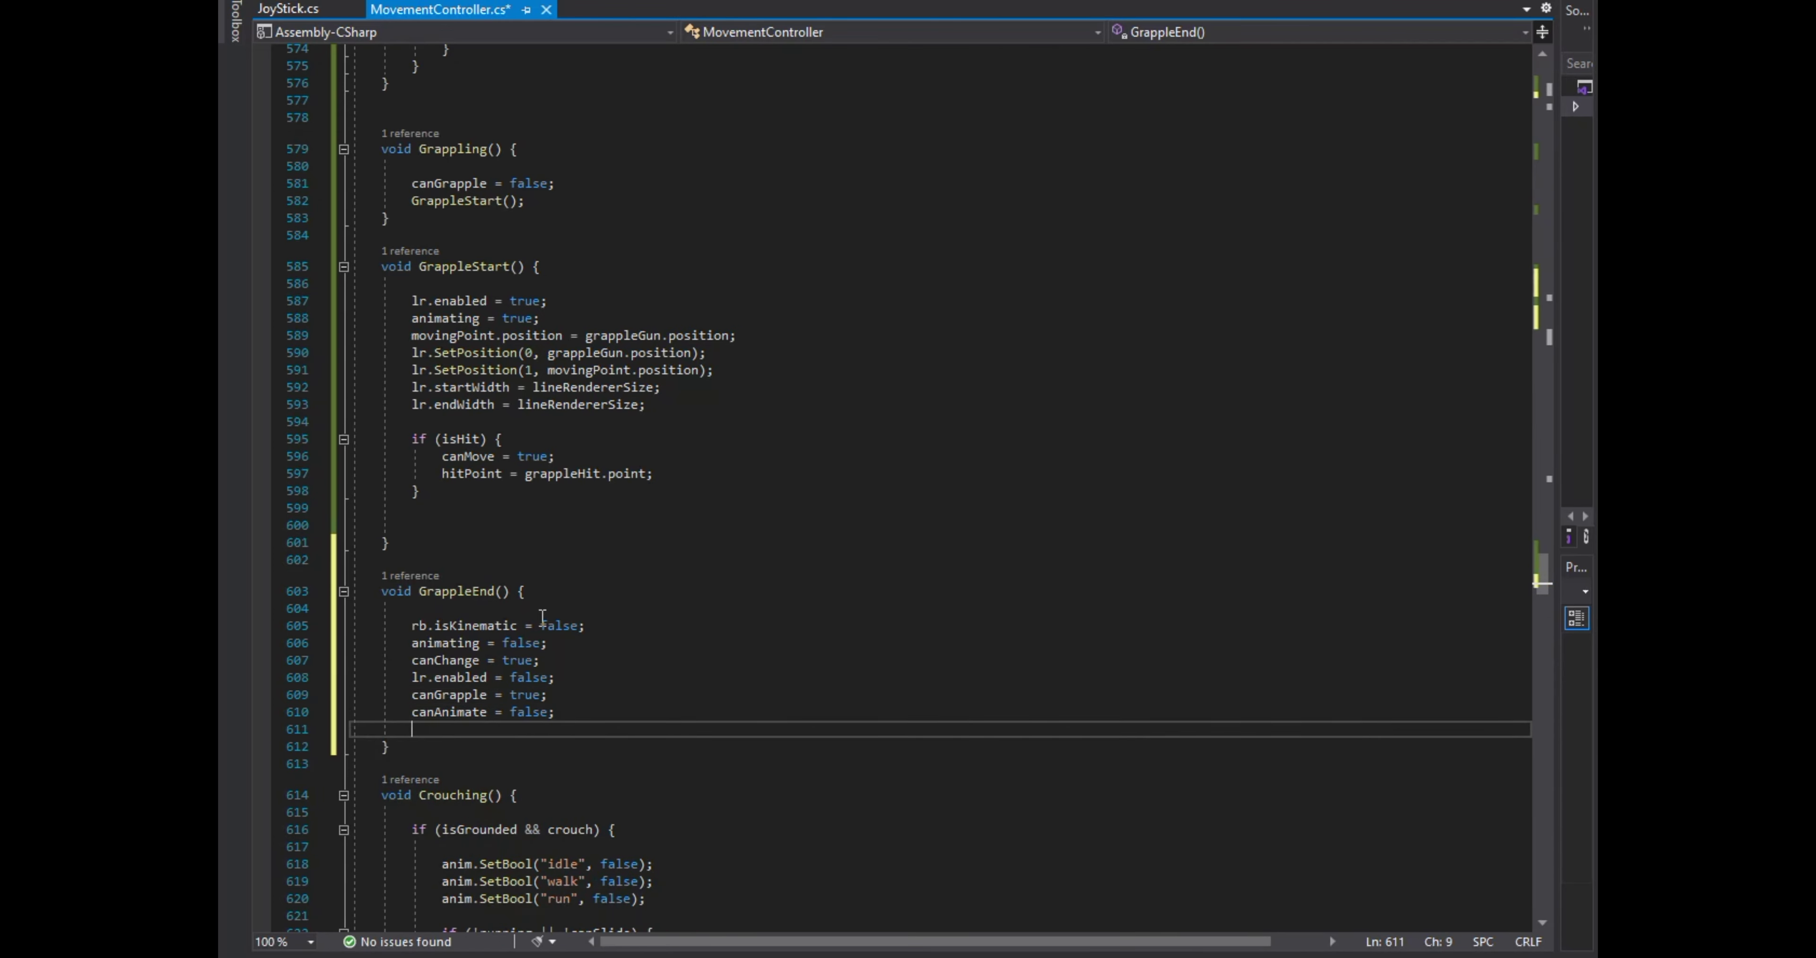
type("canMove = false;")
key("Return")
type("canPlayerMove = false;")
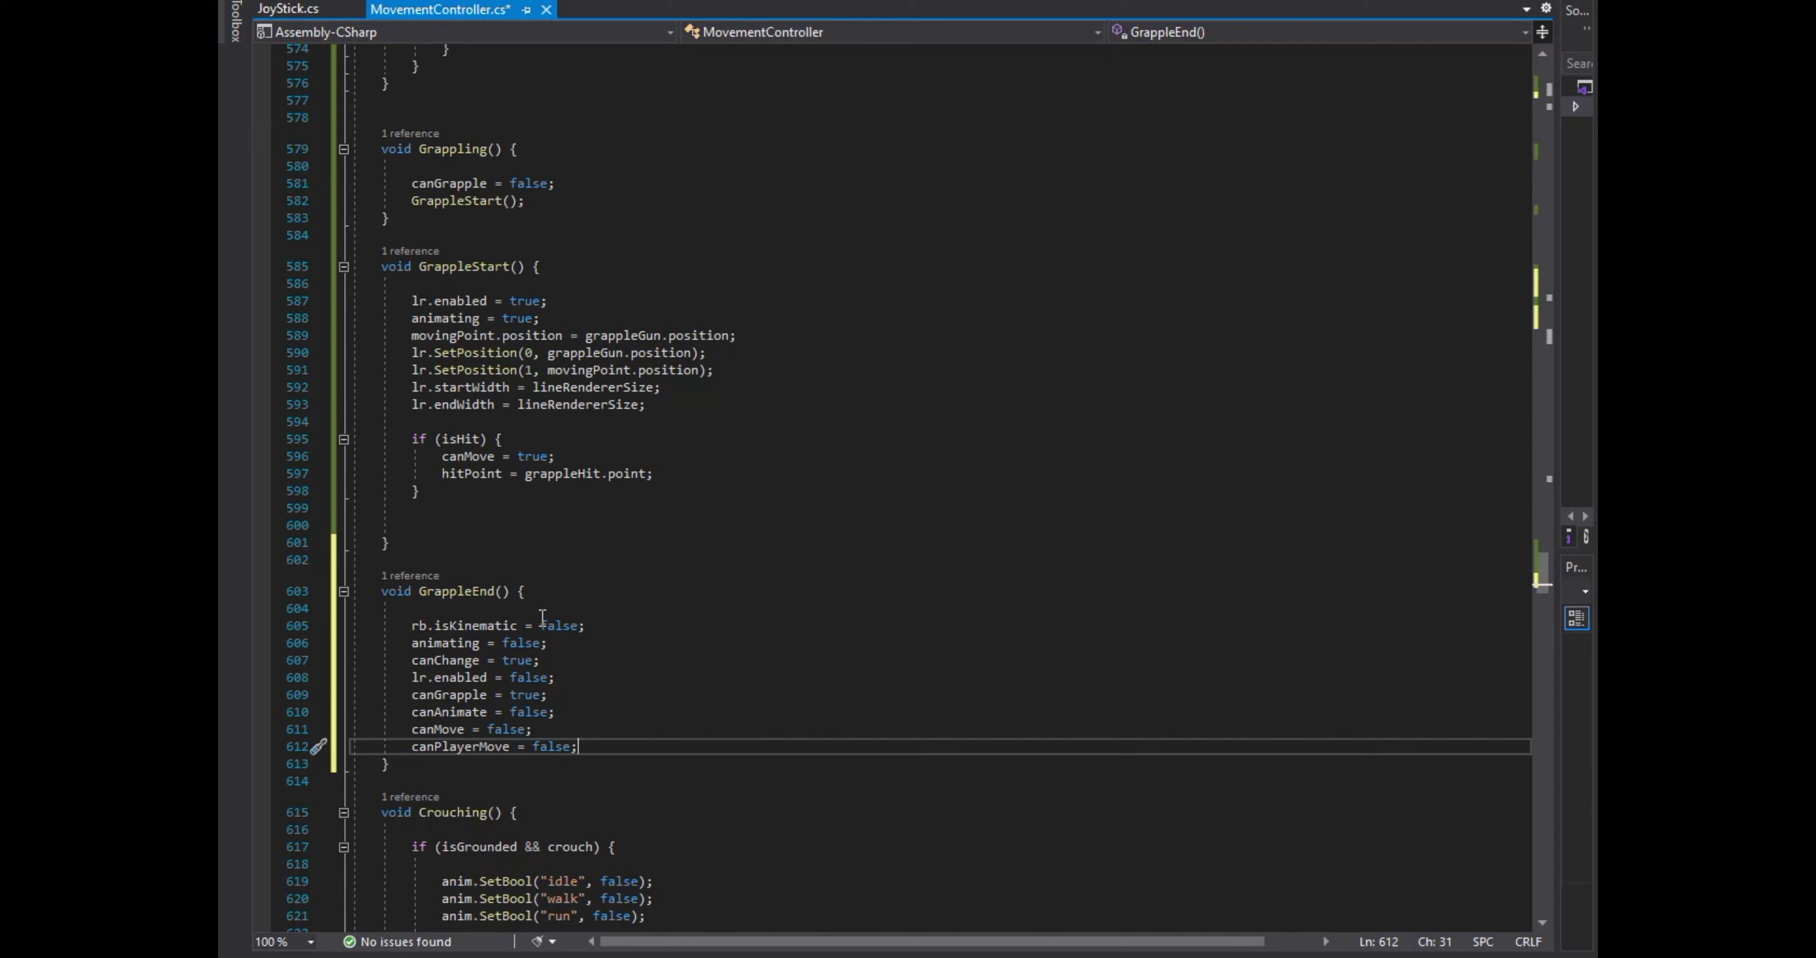
key("Return")
type("canE = false;")
key("alt+Tab")
key("ctrl+p")
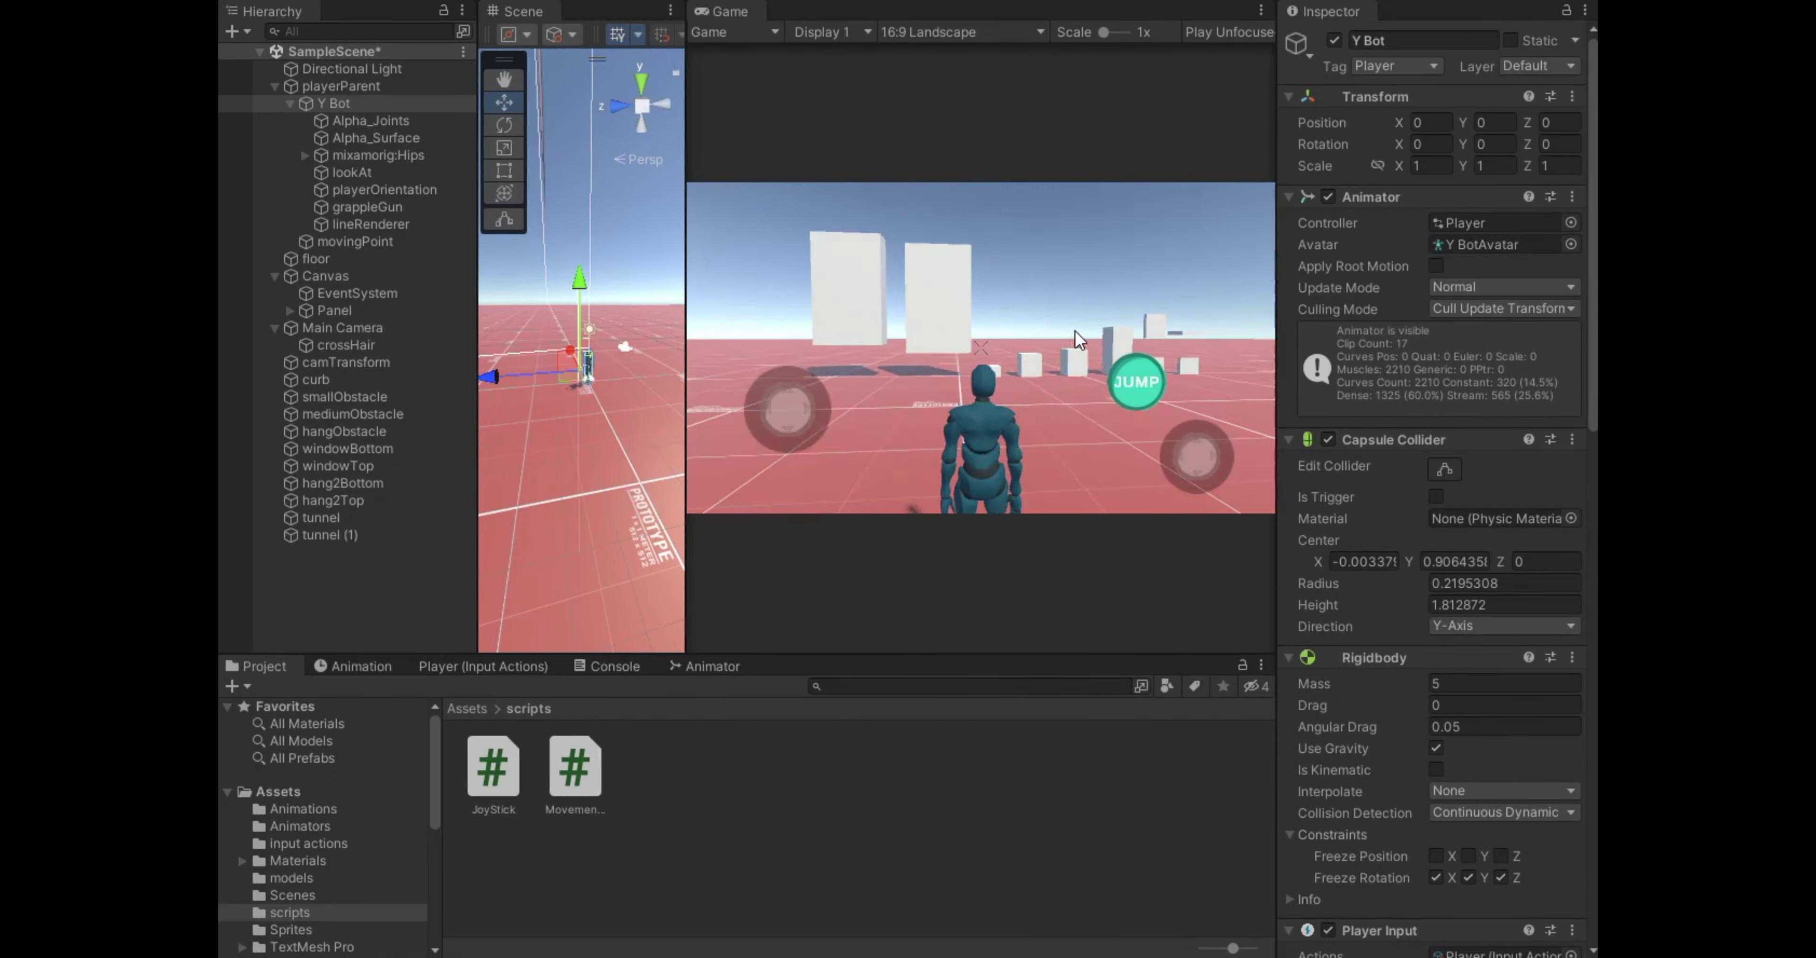
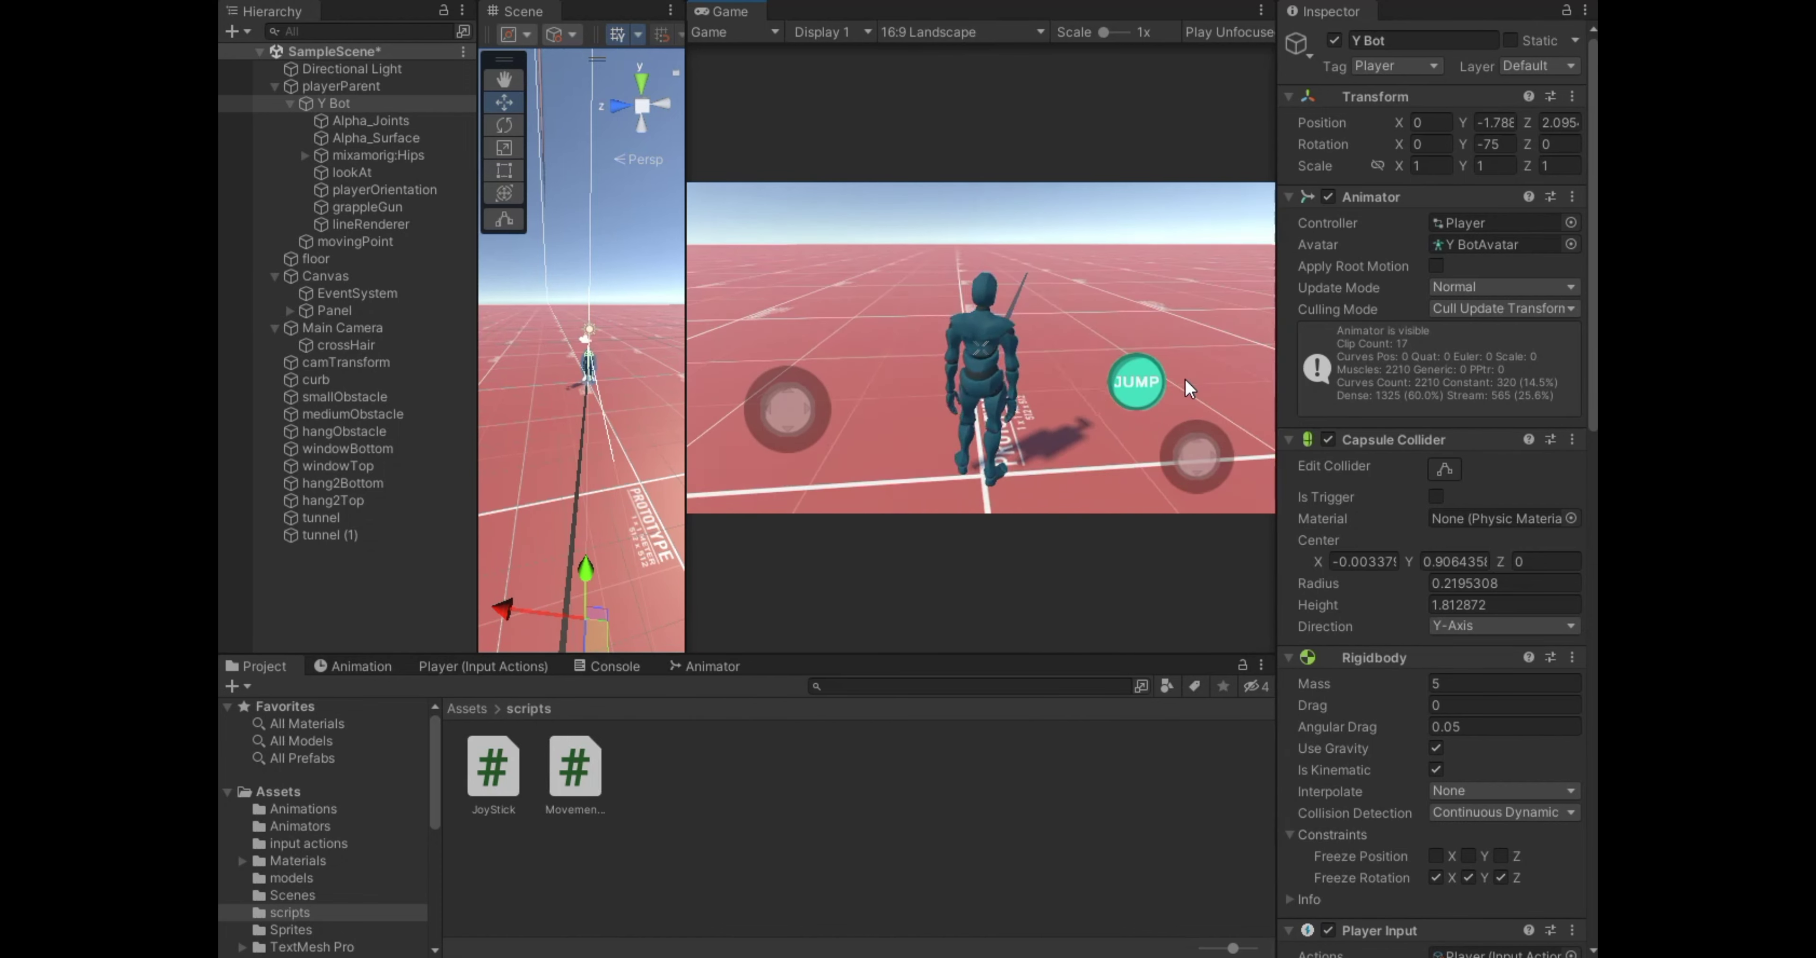
Walk and turn the character in the Game view, then return to MovementController.cs at line 297.
key("w")
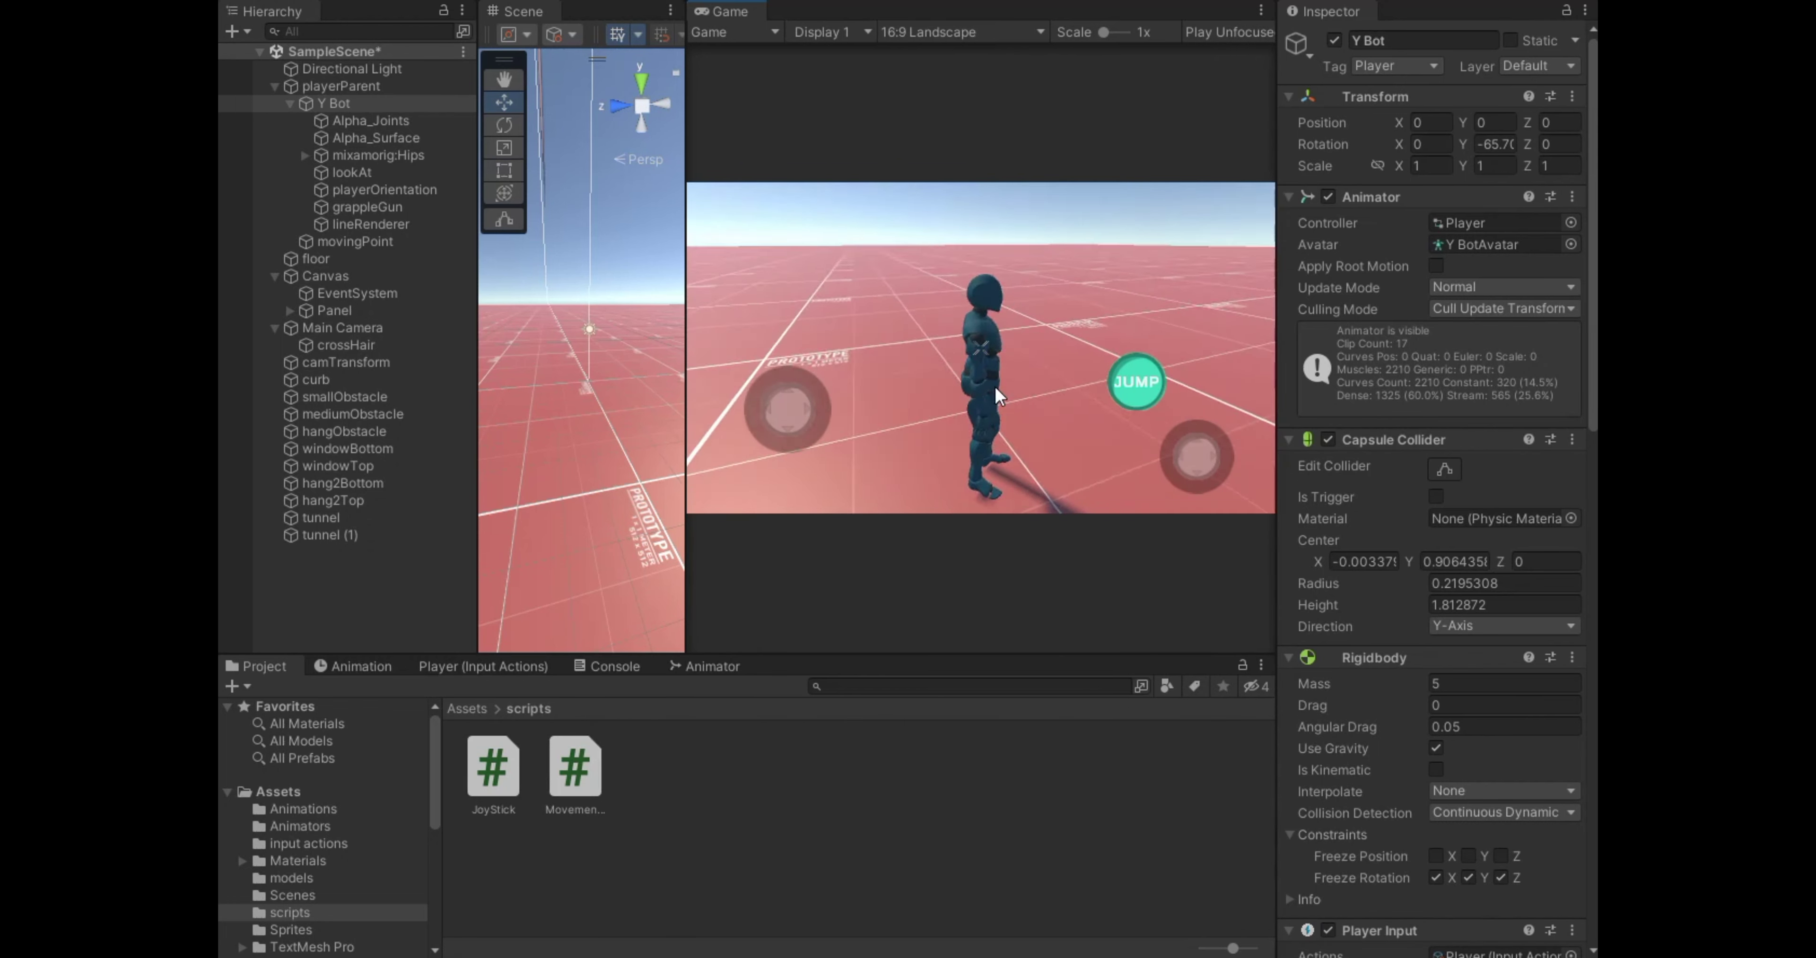
key("w")
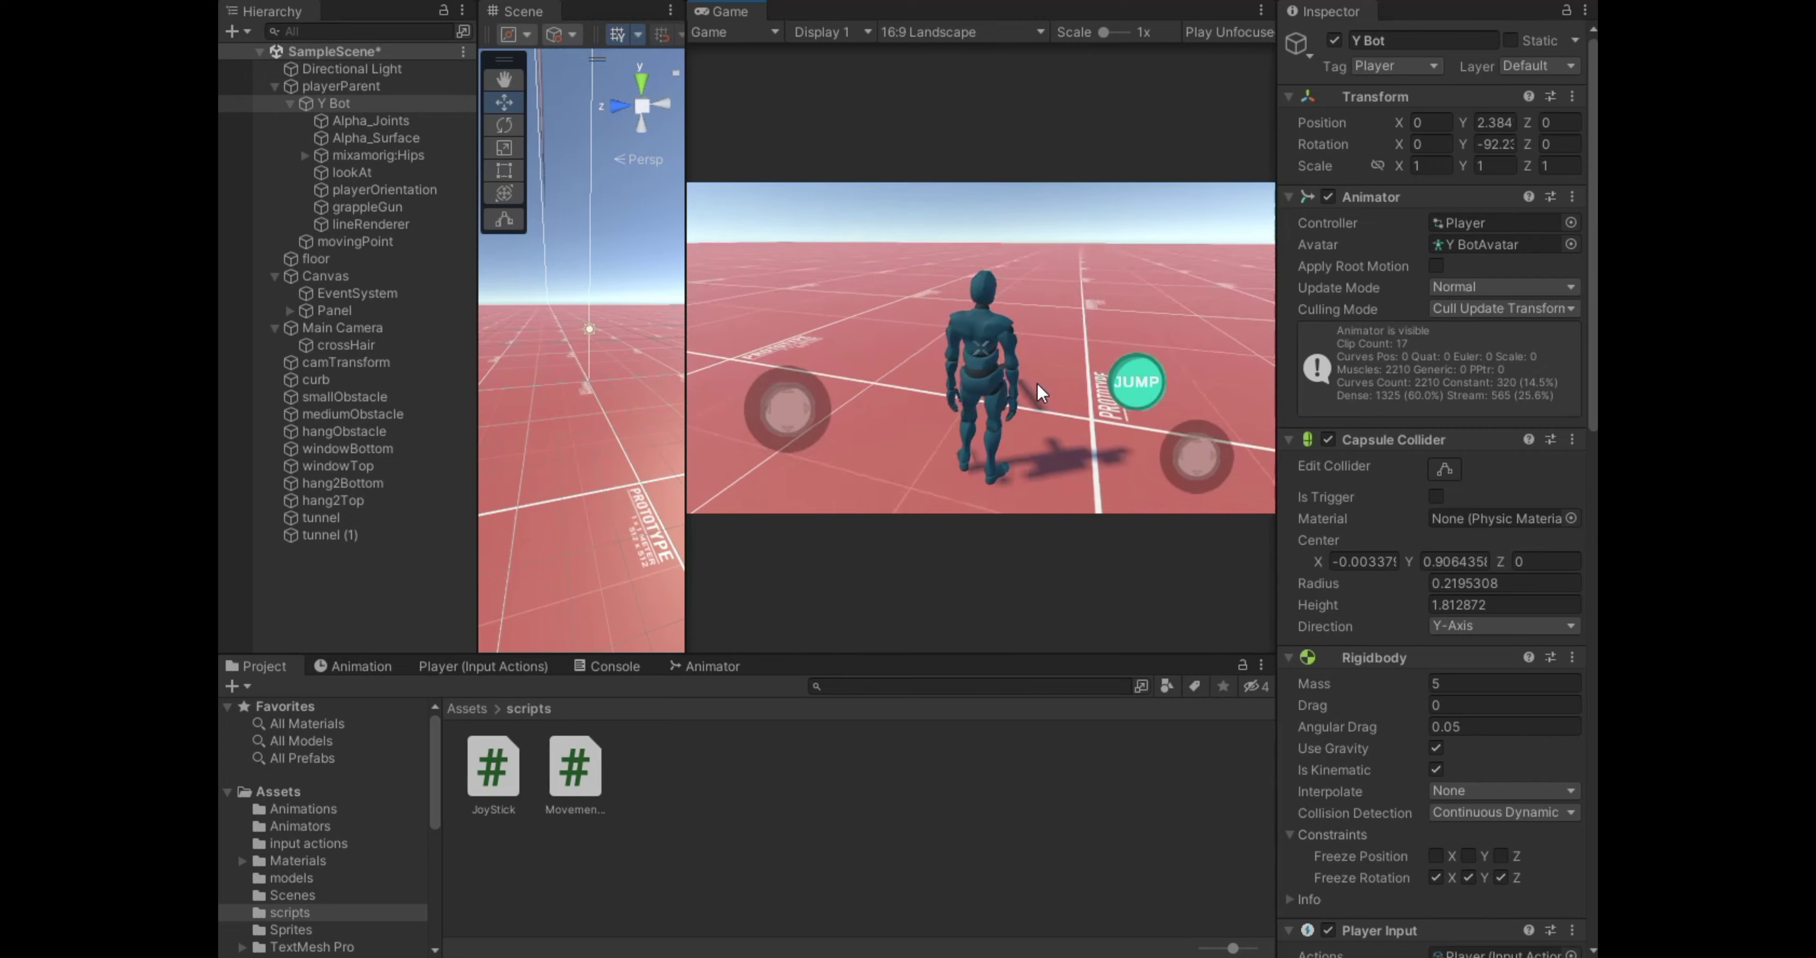
key("alt+Tab")
left_click(561, 717)
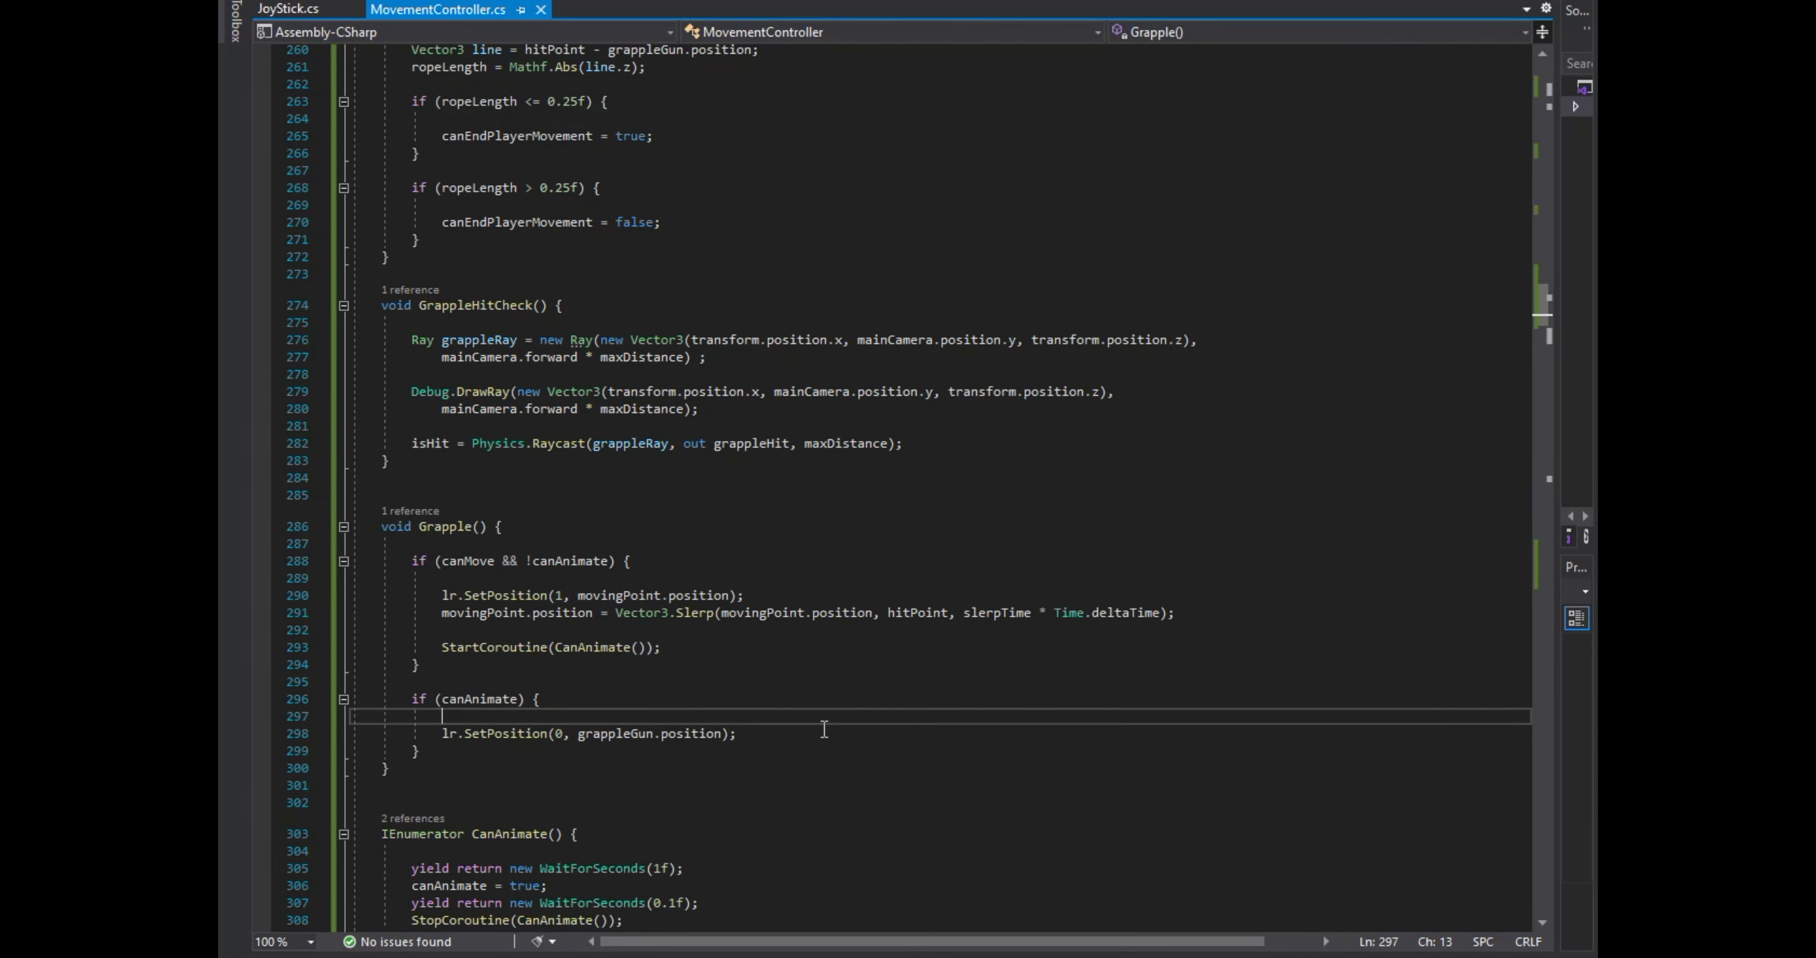
Wrap the lr.SetPosition(0, …) rope line in an if (canPlayerMove) block.
key("Return")
type("if()")
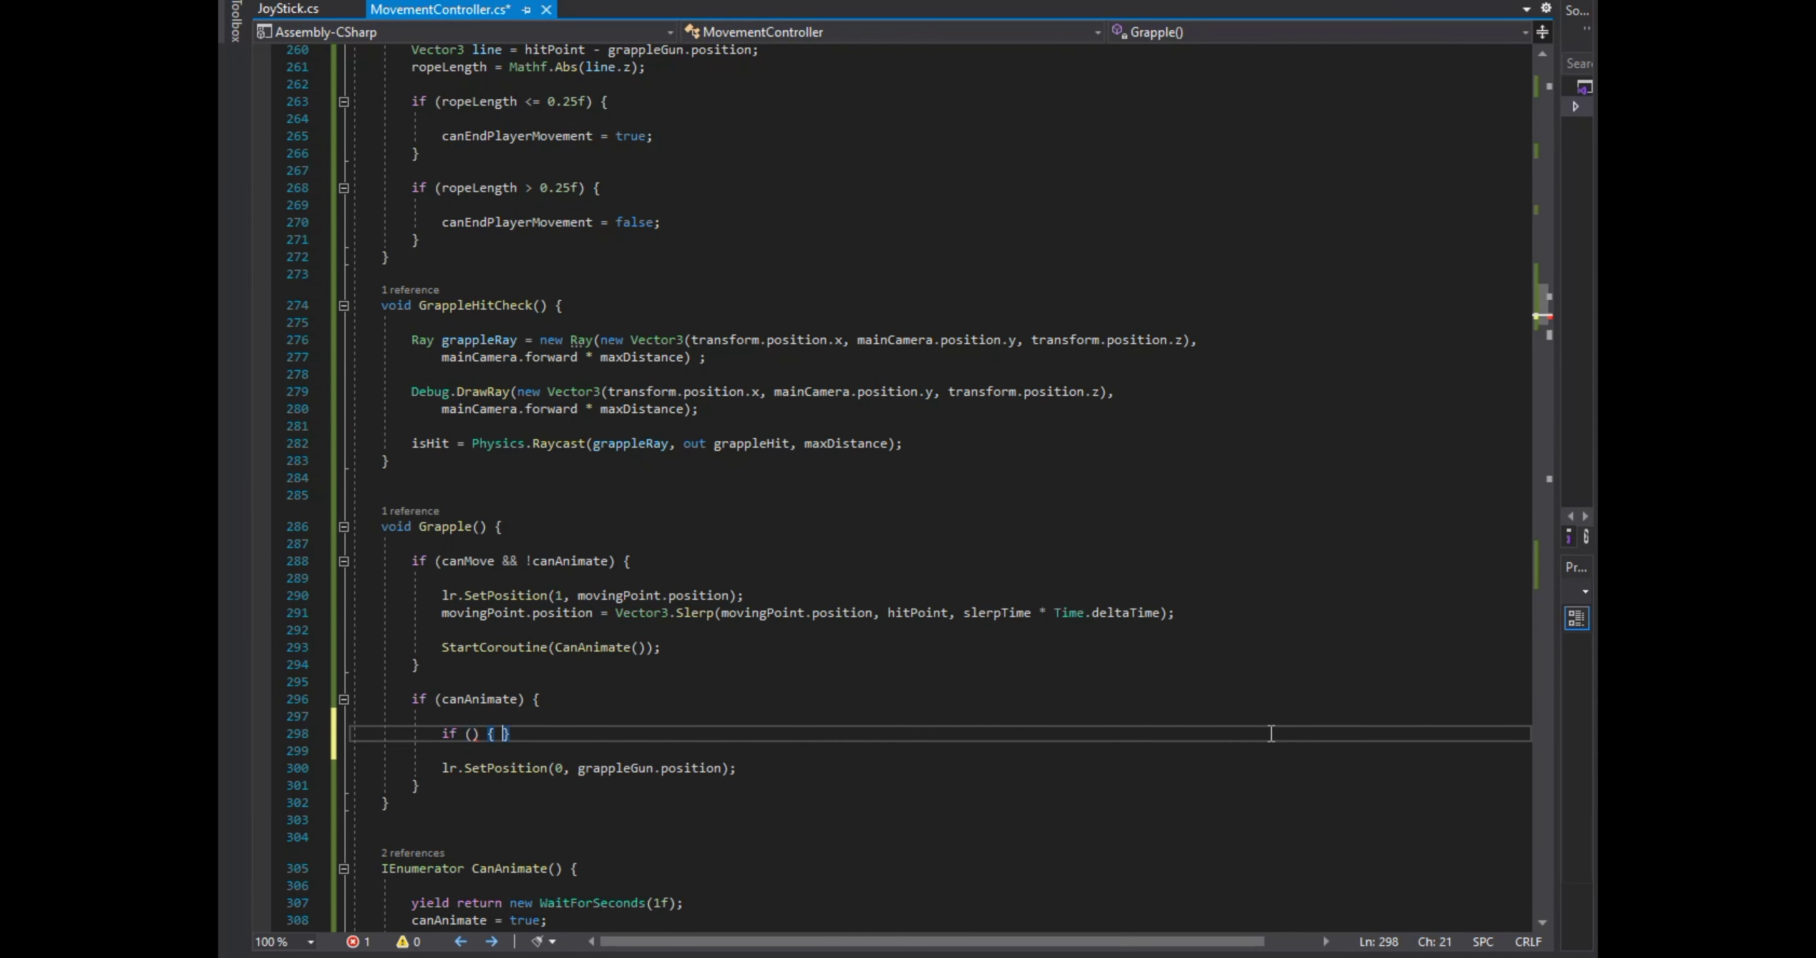
key("Return")
key("Up")
type("nP")
key("Tab")
key("Down")
key("Down")
key("Down")
key("Home")
key("shift+Right")
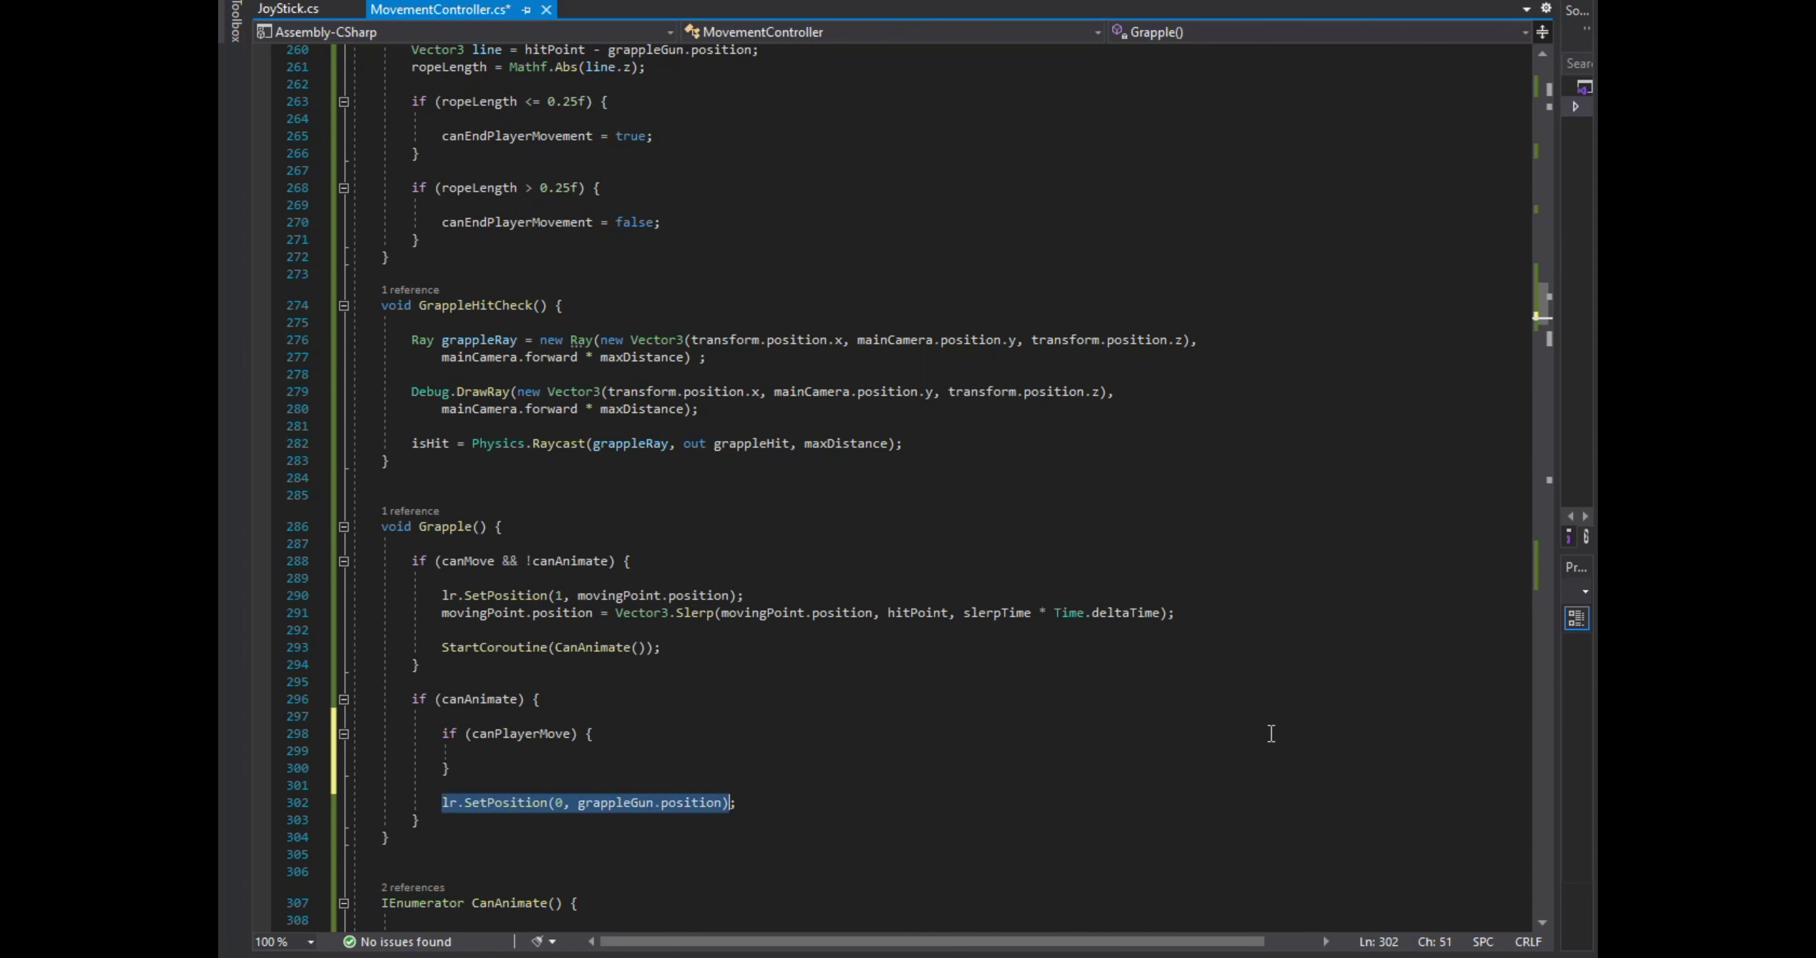
key("ctrl+x")
key("Up")
key("Up")
key("Up")
key("ctrl+v")
key("Down")
key("Down")
key("Down")
Add an if (!canPlayerMove) block that calls GrappleEnd().
type("if () {")
key("Return")
key("Up")
type("anP")
key("Tab")
key("Down")
key("Return")
type("gra")
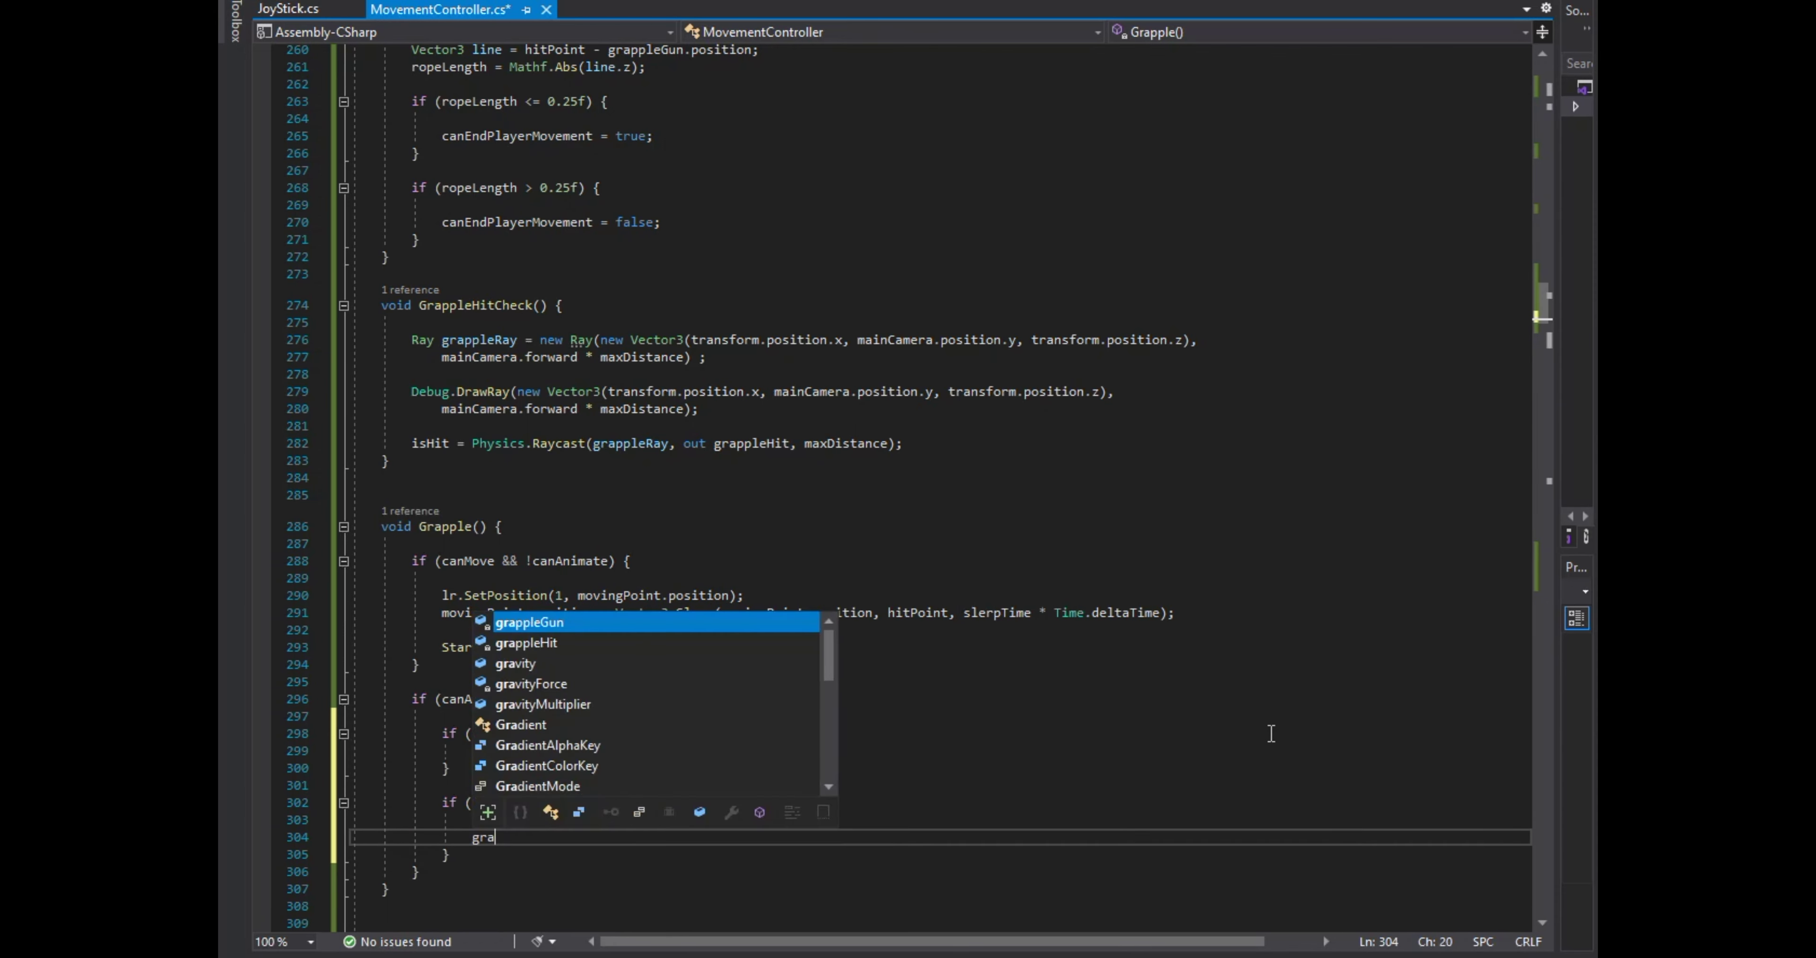
type("ppleE")
key("Tab")
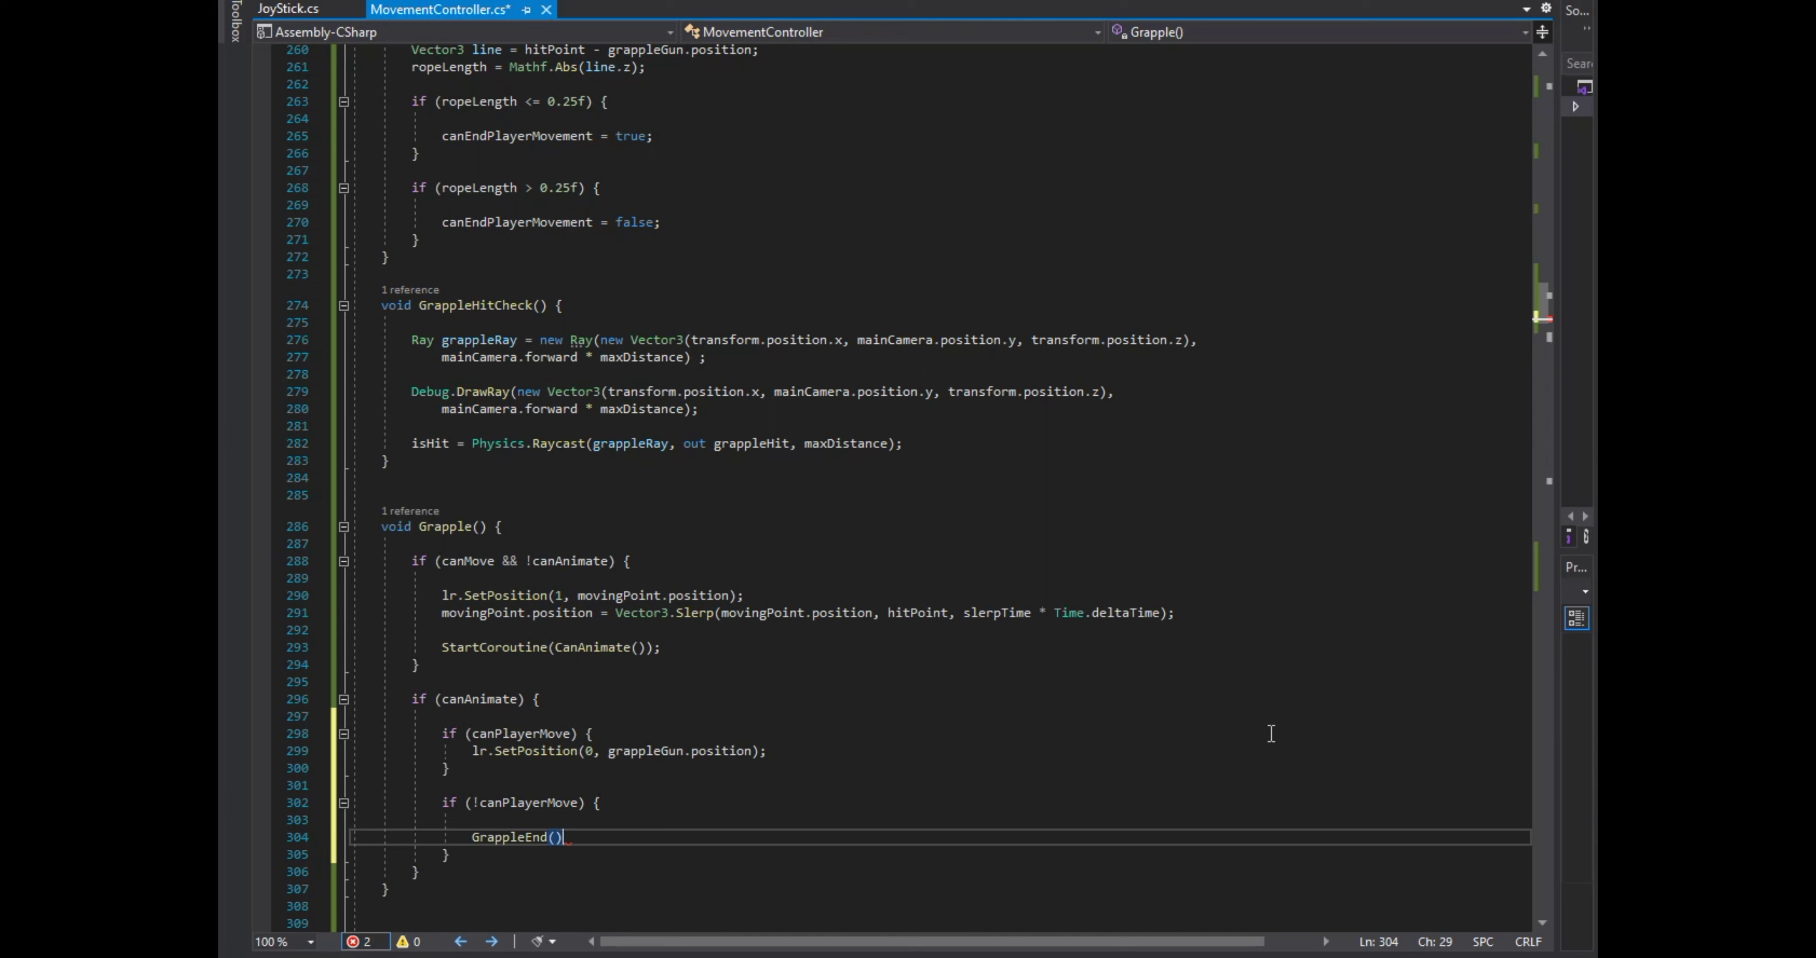
scroll(1271, 733, "down", 20)
scroll(799, 507, "down", 6)
scroll(928, 507, "down", 2)
Move canMove = true above the isHit check, add && !canGrapple, and set canPlayerMove = true inside.
left_click_drag(555, 565, 454, 565)
key("ctrl+x")
left_click(470, 530)
key("Return")
key("Return")
key("Up")
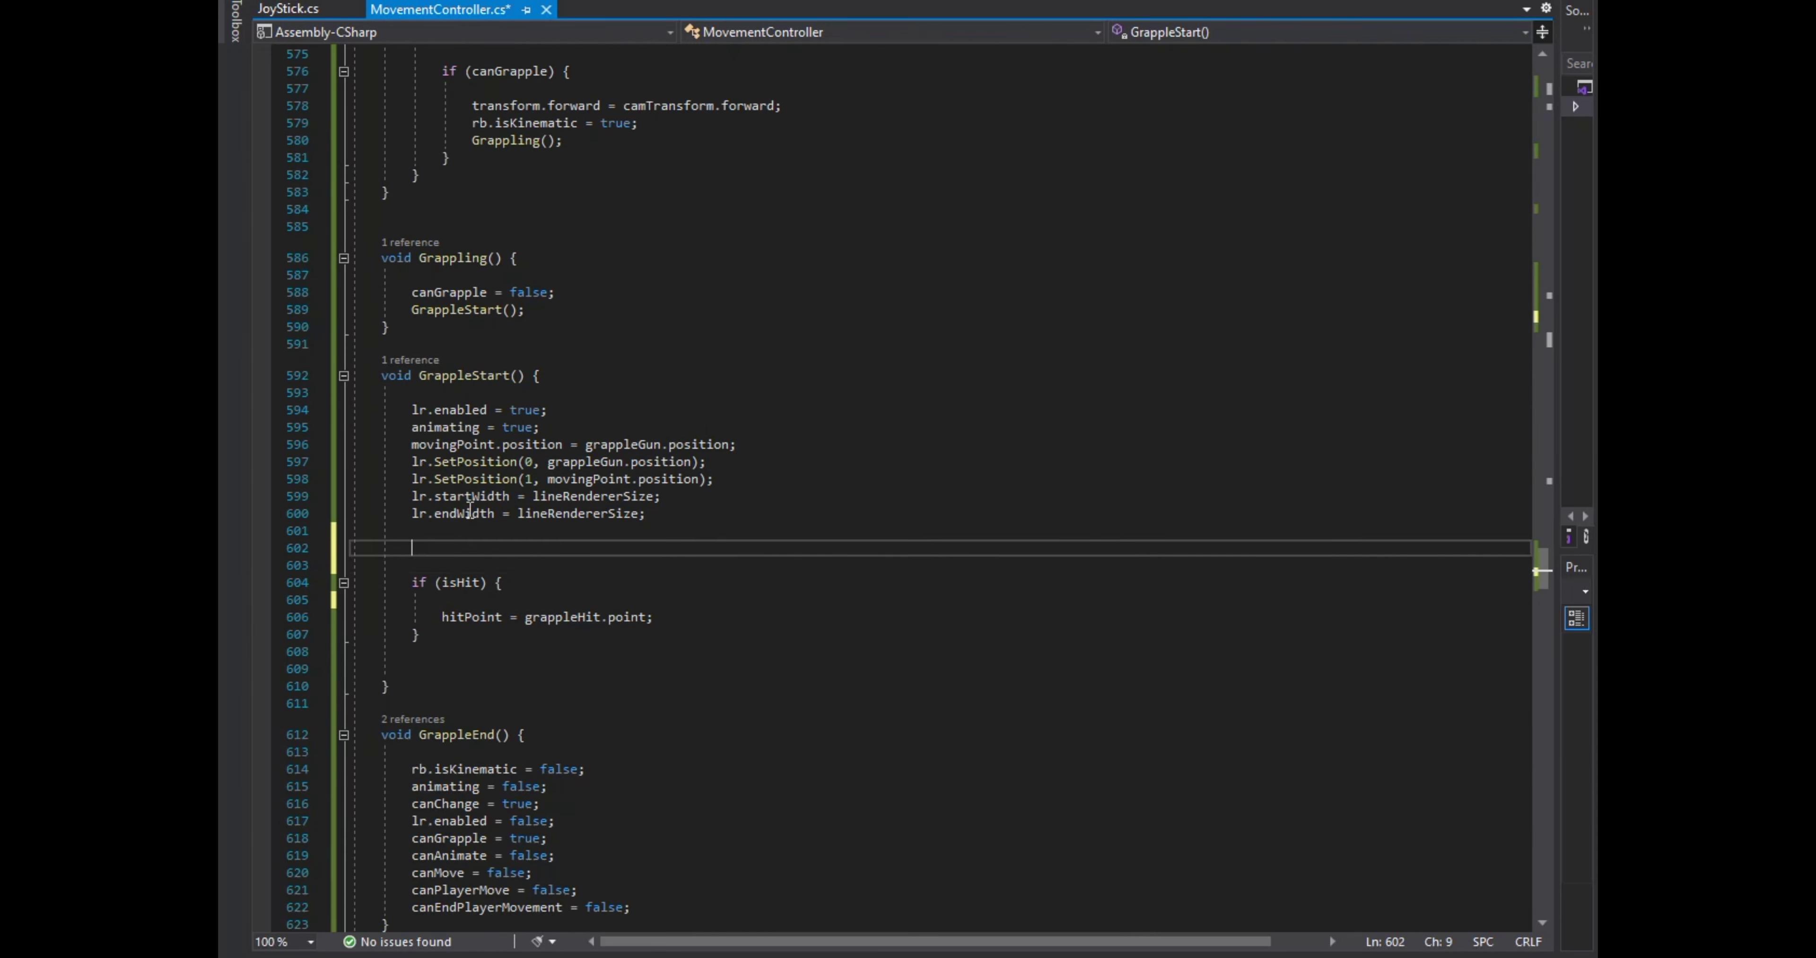
key("Down")
key("Down")
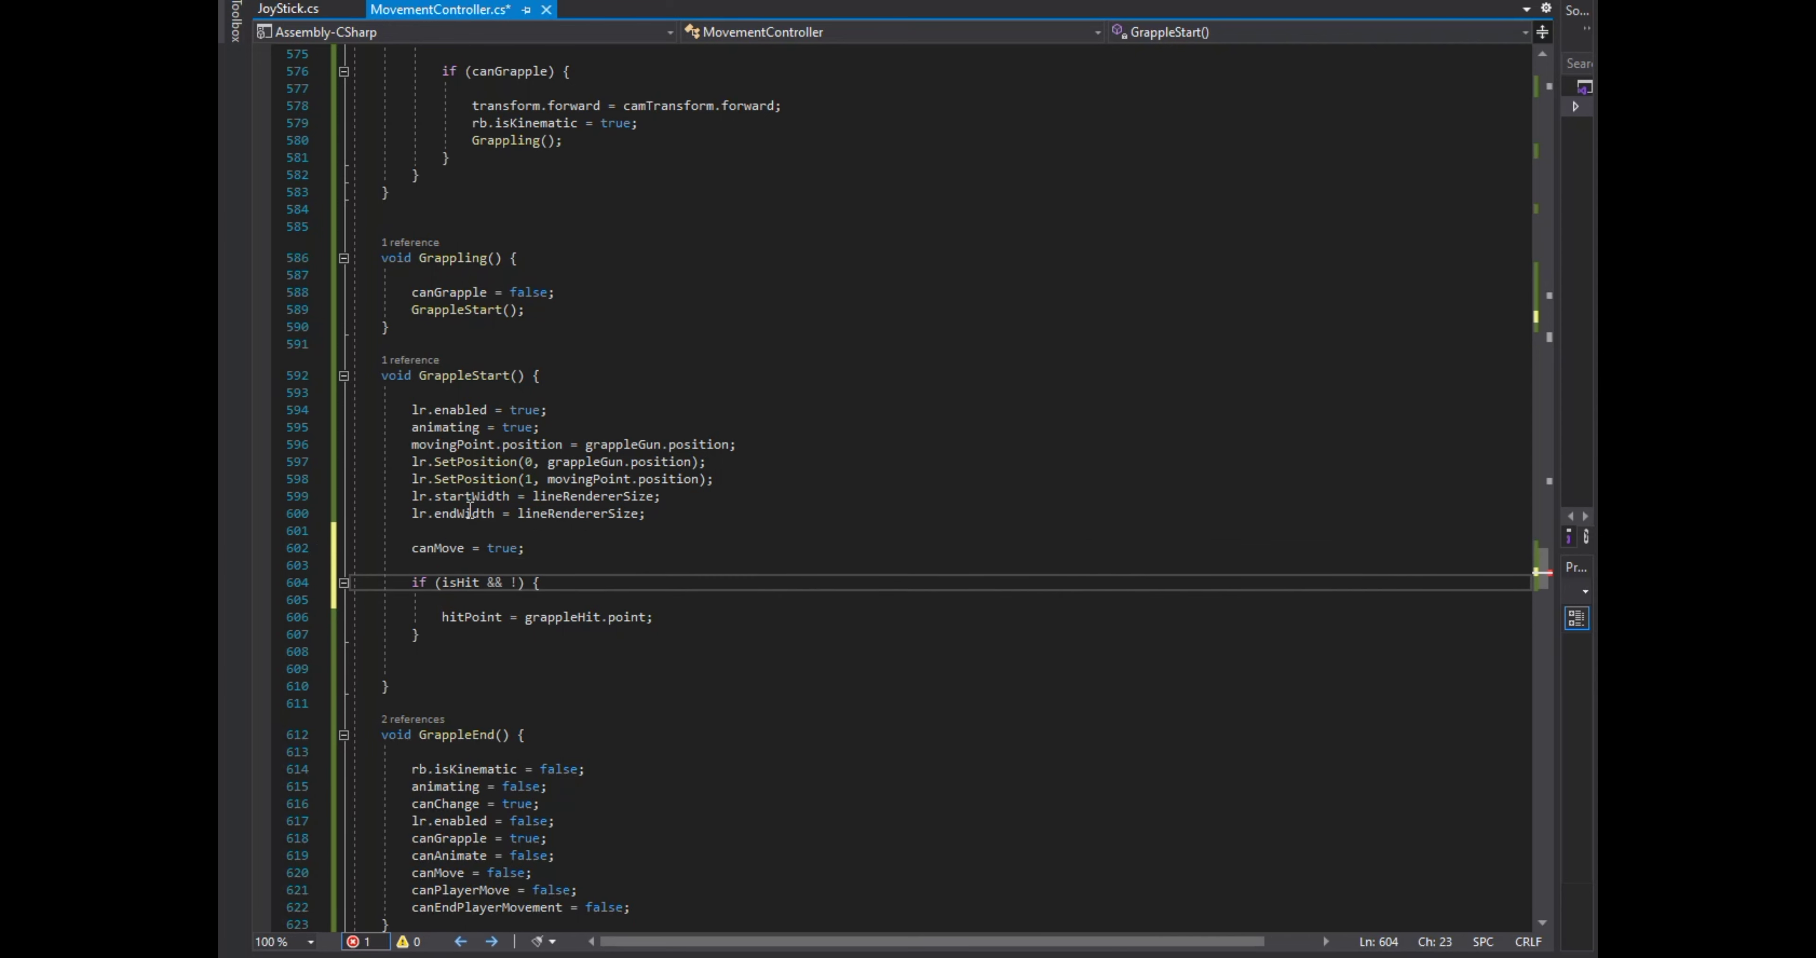
type("gr")
key("BackSpace")
key("BackSpace")
type("can")
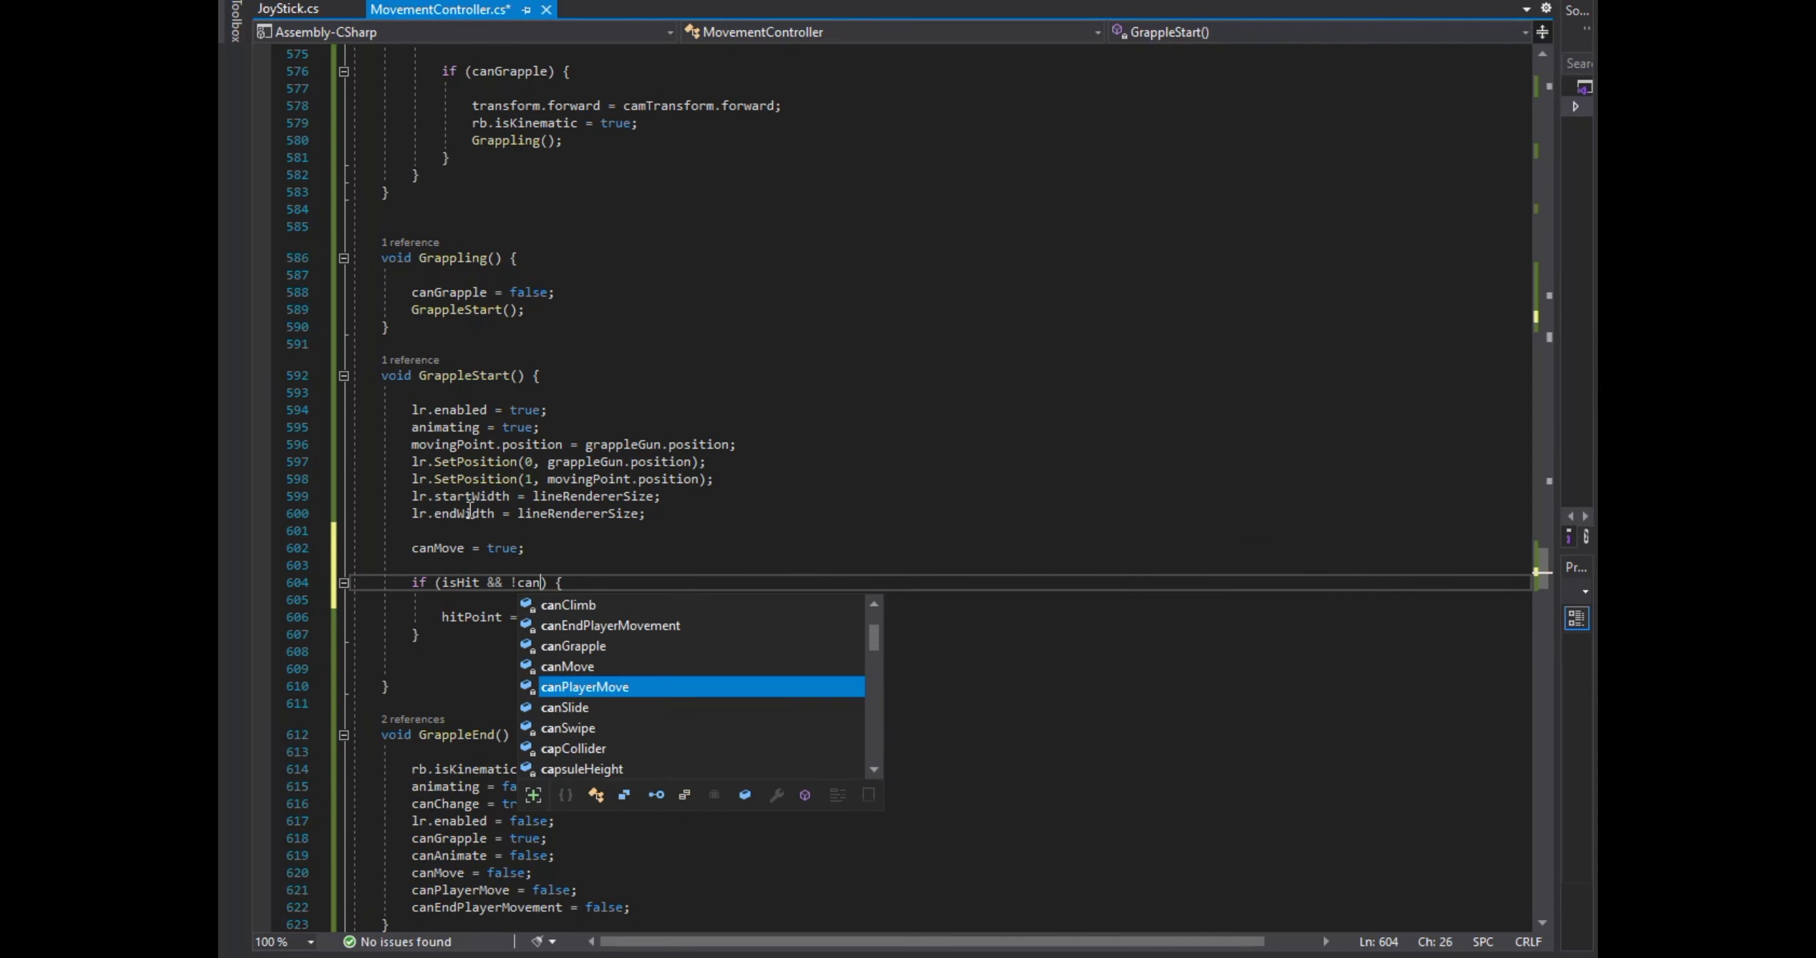
key("Up")
key("Up")
key("Tab")
key("End")
key("Return")
type("can")
key("Tab")
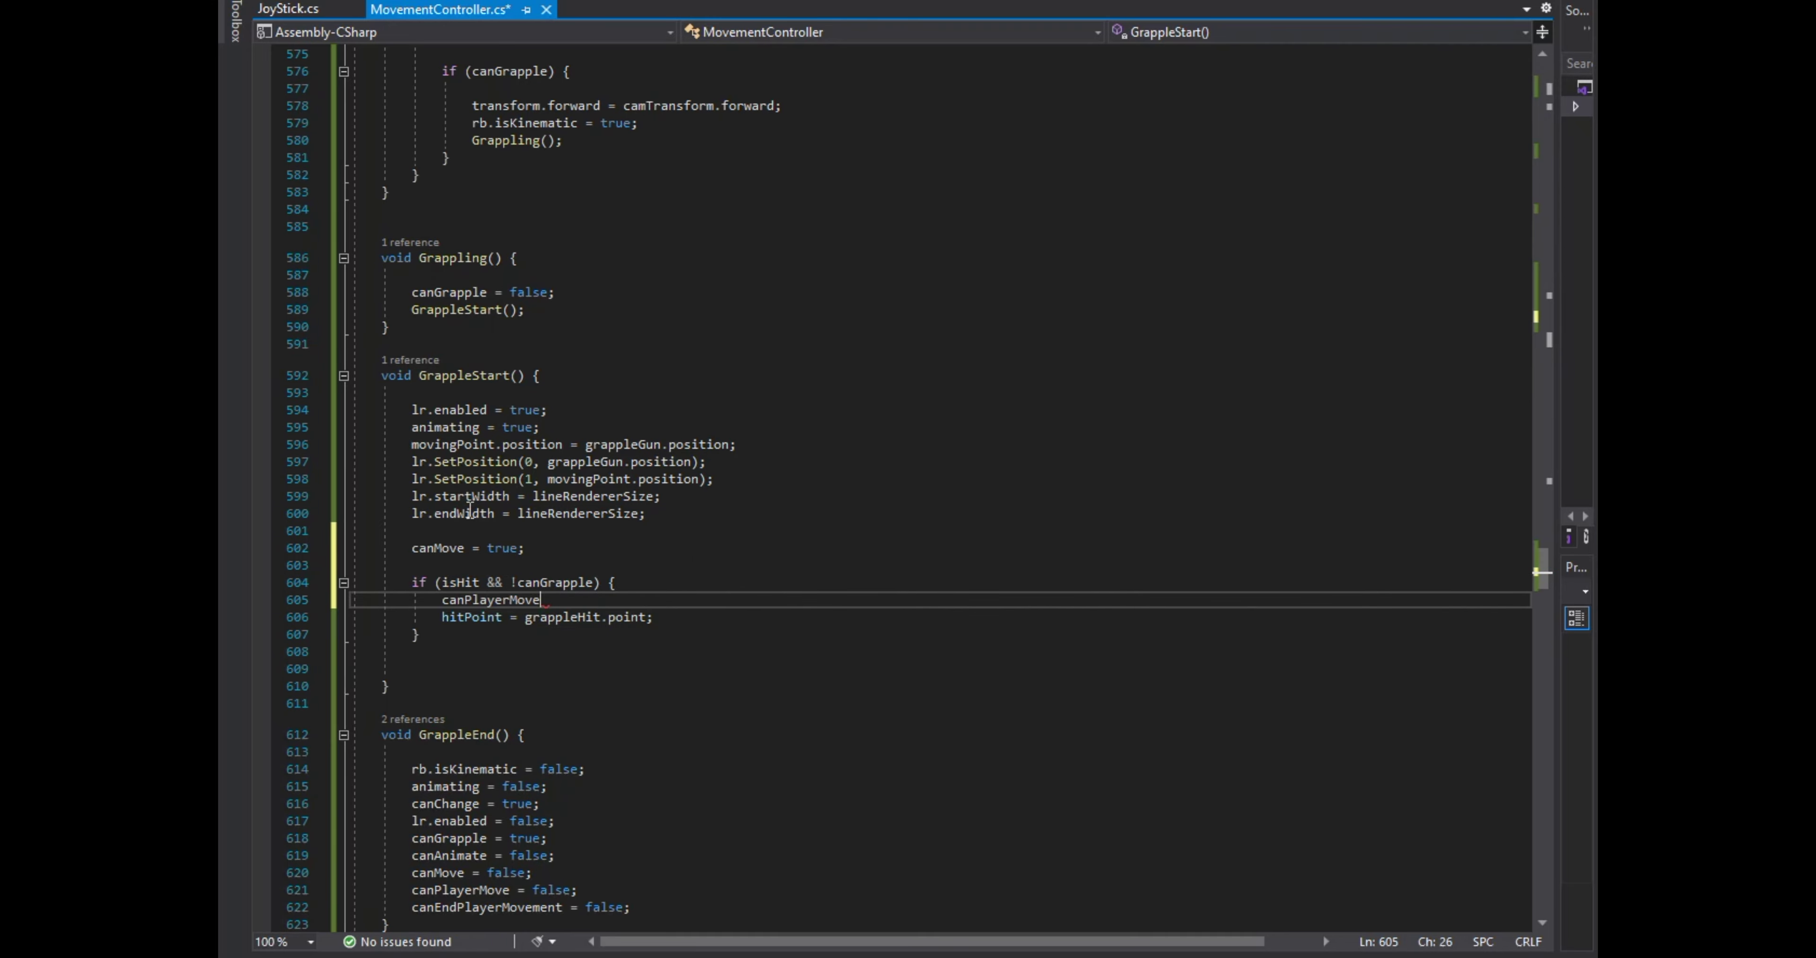
type("true;")
Declare a float grappleHeight field among the grapple fields.
left_click_drag(1541, 577, 1524, 88)
left_click(957, 553)
key("Return")
key("Up")
type("float gra")
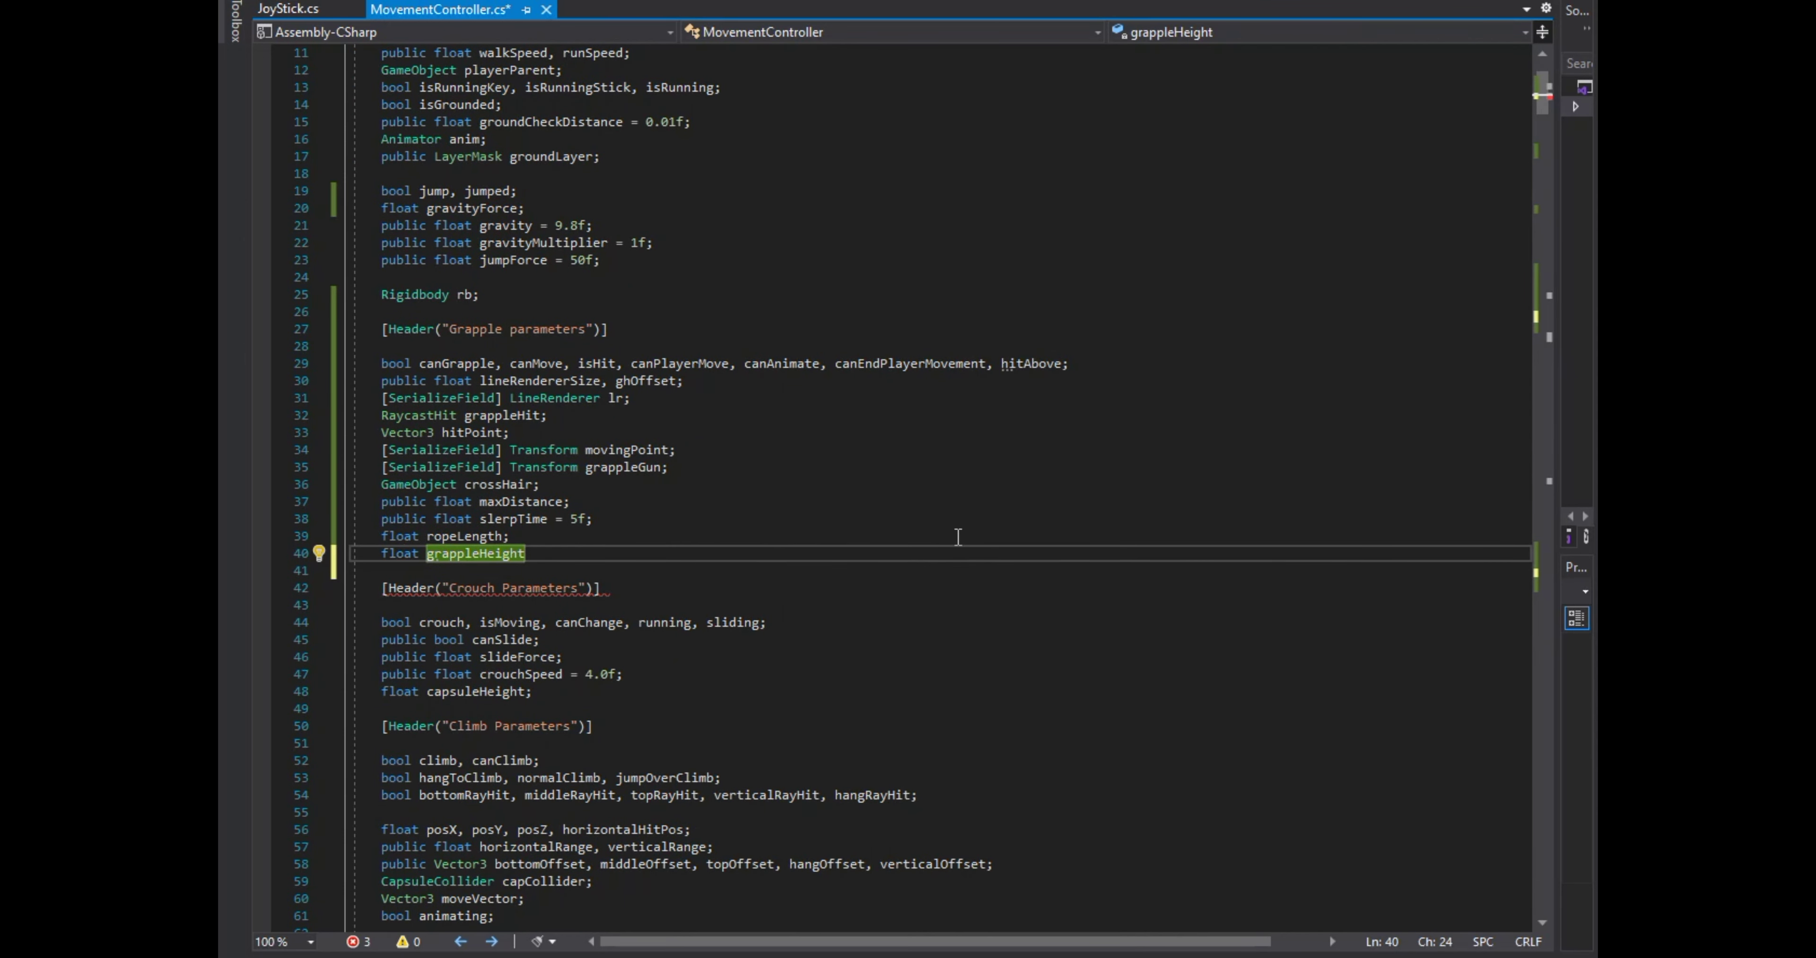
type(";")
key("Return")
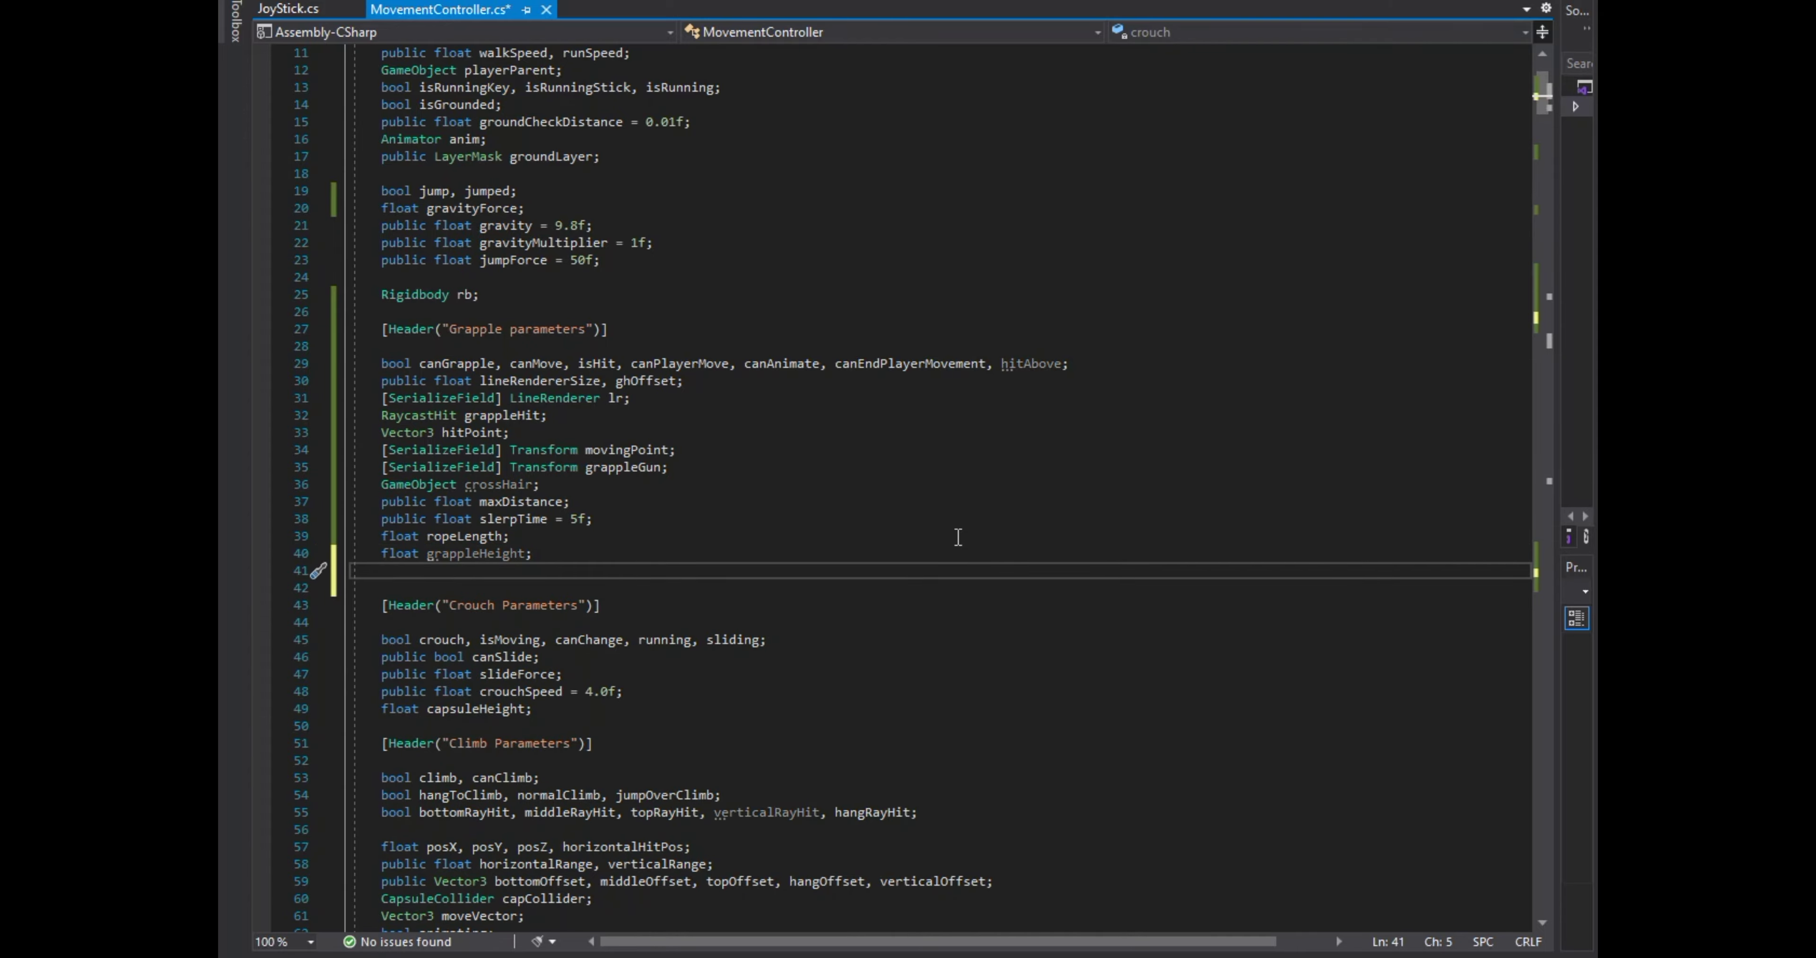
scroll(957, 537, "down", 15)
mouse_move(1543, 339)
left_mouse_down()
mouse_move(1542, 429)
mouse_move(1521, 414)
left_mouse_up()
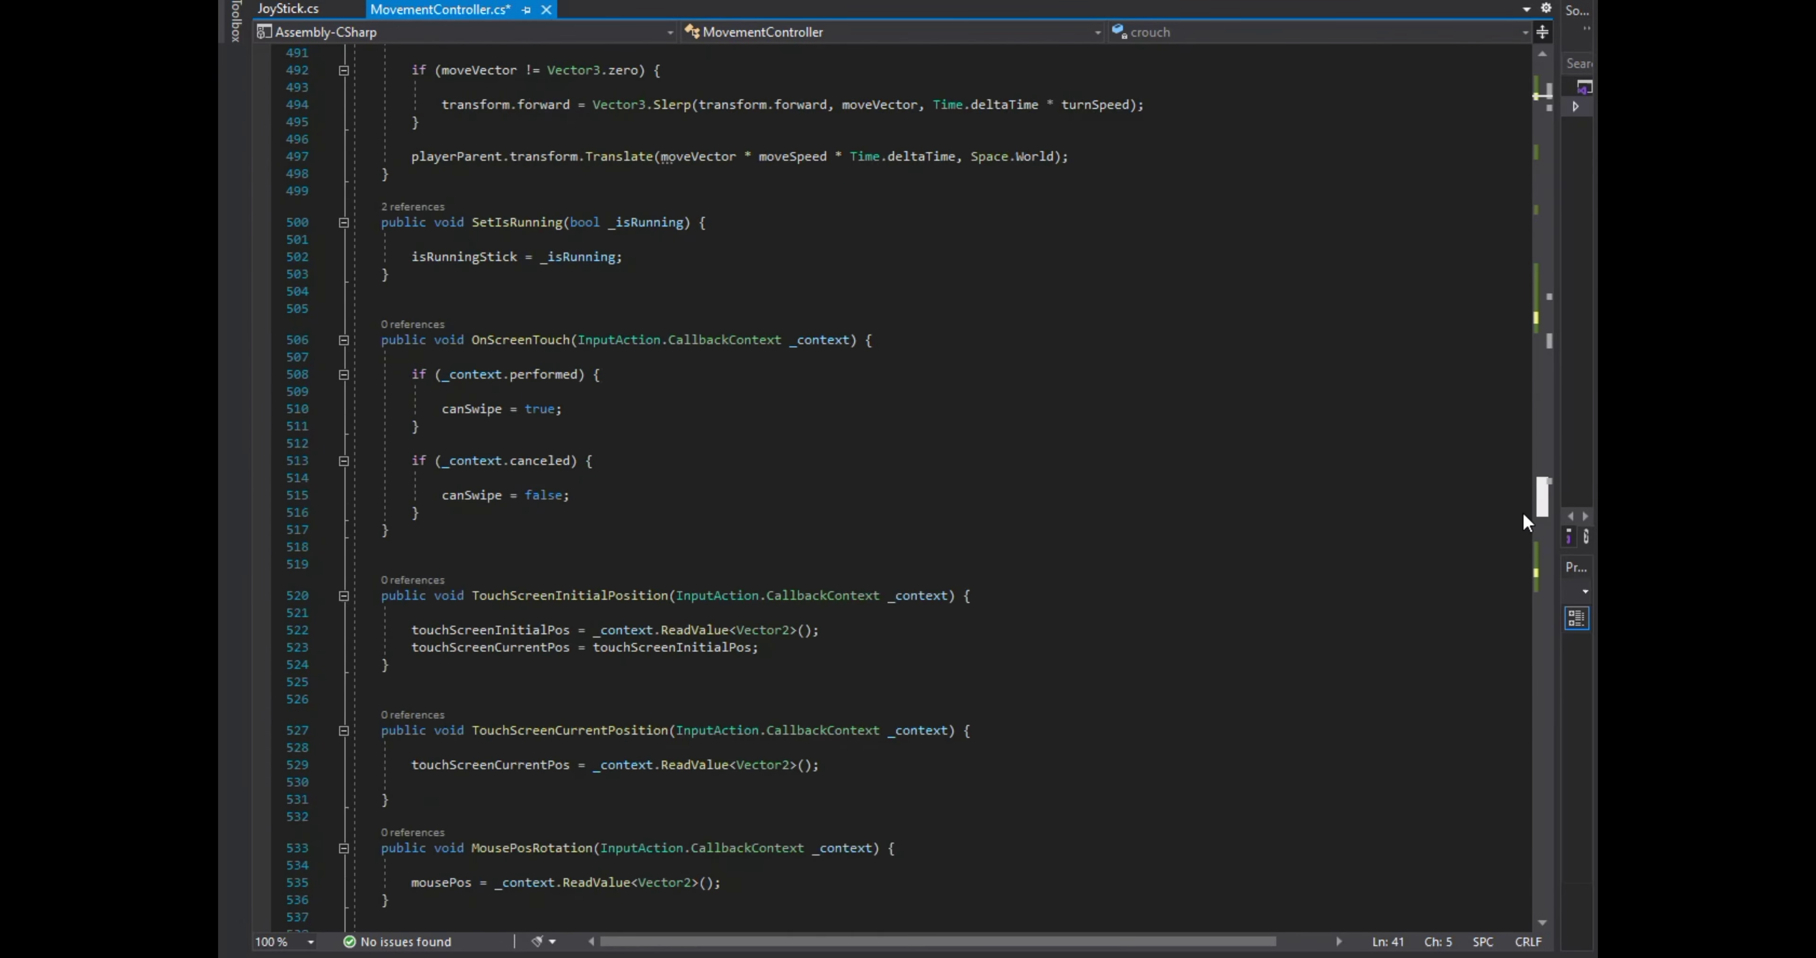
scroll(1513, 542, "down", 20)
scroll(1199, 522, "down", 15)
scroll(965, 502, "down", 4)
scroll(441, 518, "down", 5)
scroll(441, 518, "down", 2)
Add if (hitPoint.y <= grappleGun.position.y - 1f) setting hitAbove = false and grappleHeight = ghOffset.
left_click(705, 592)
key("Return")
key("Return")
type("if(")
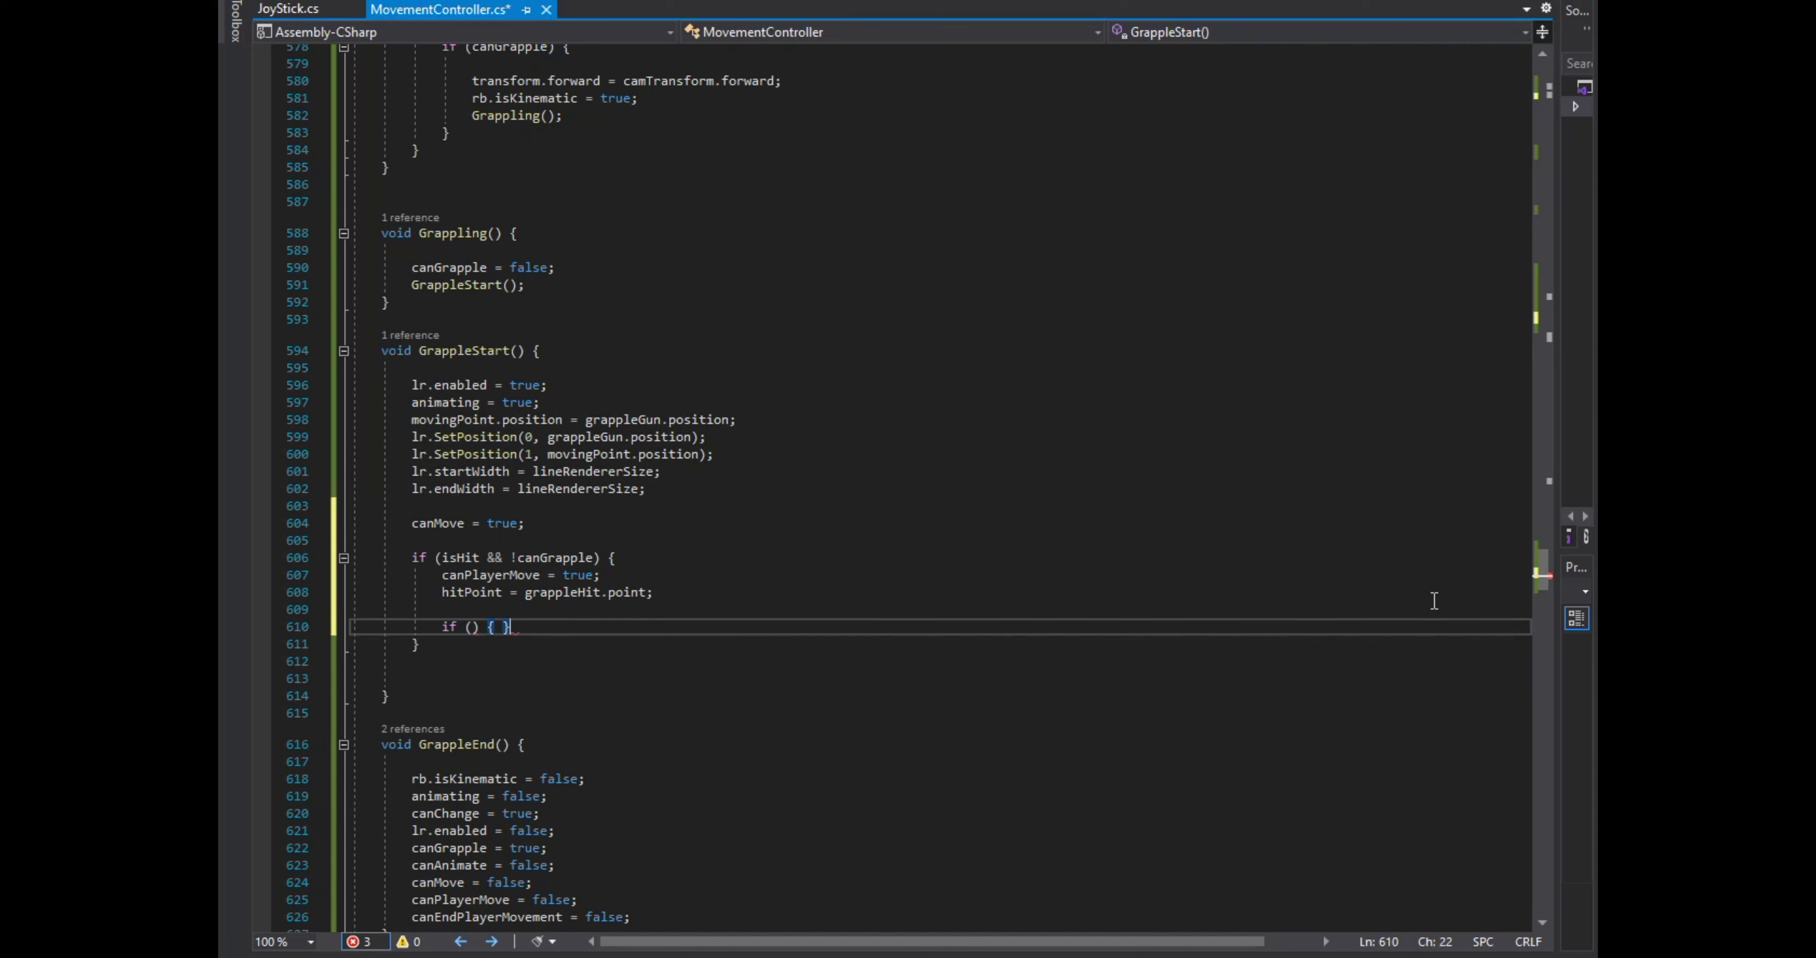
key("Return")
key("Up")
key("Home")
type("hitPoint.y <= ")
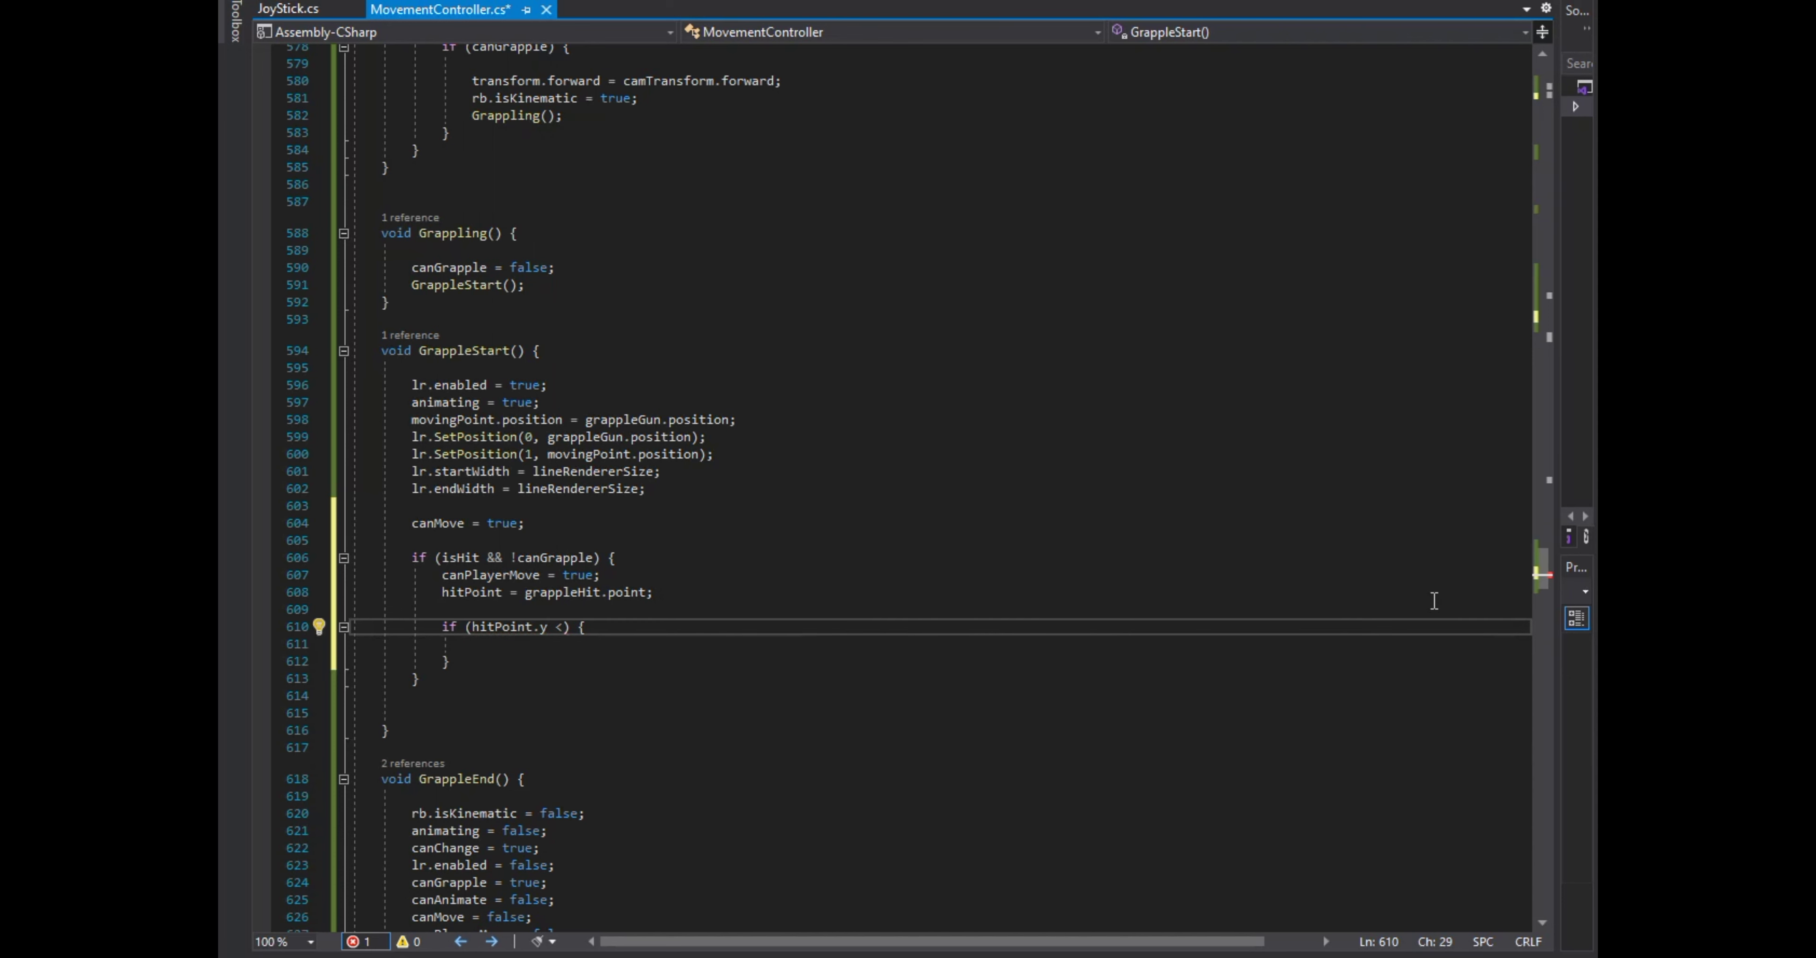
type("grappleGun.position - 1f")
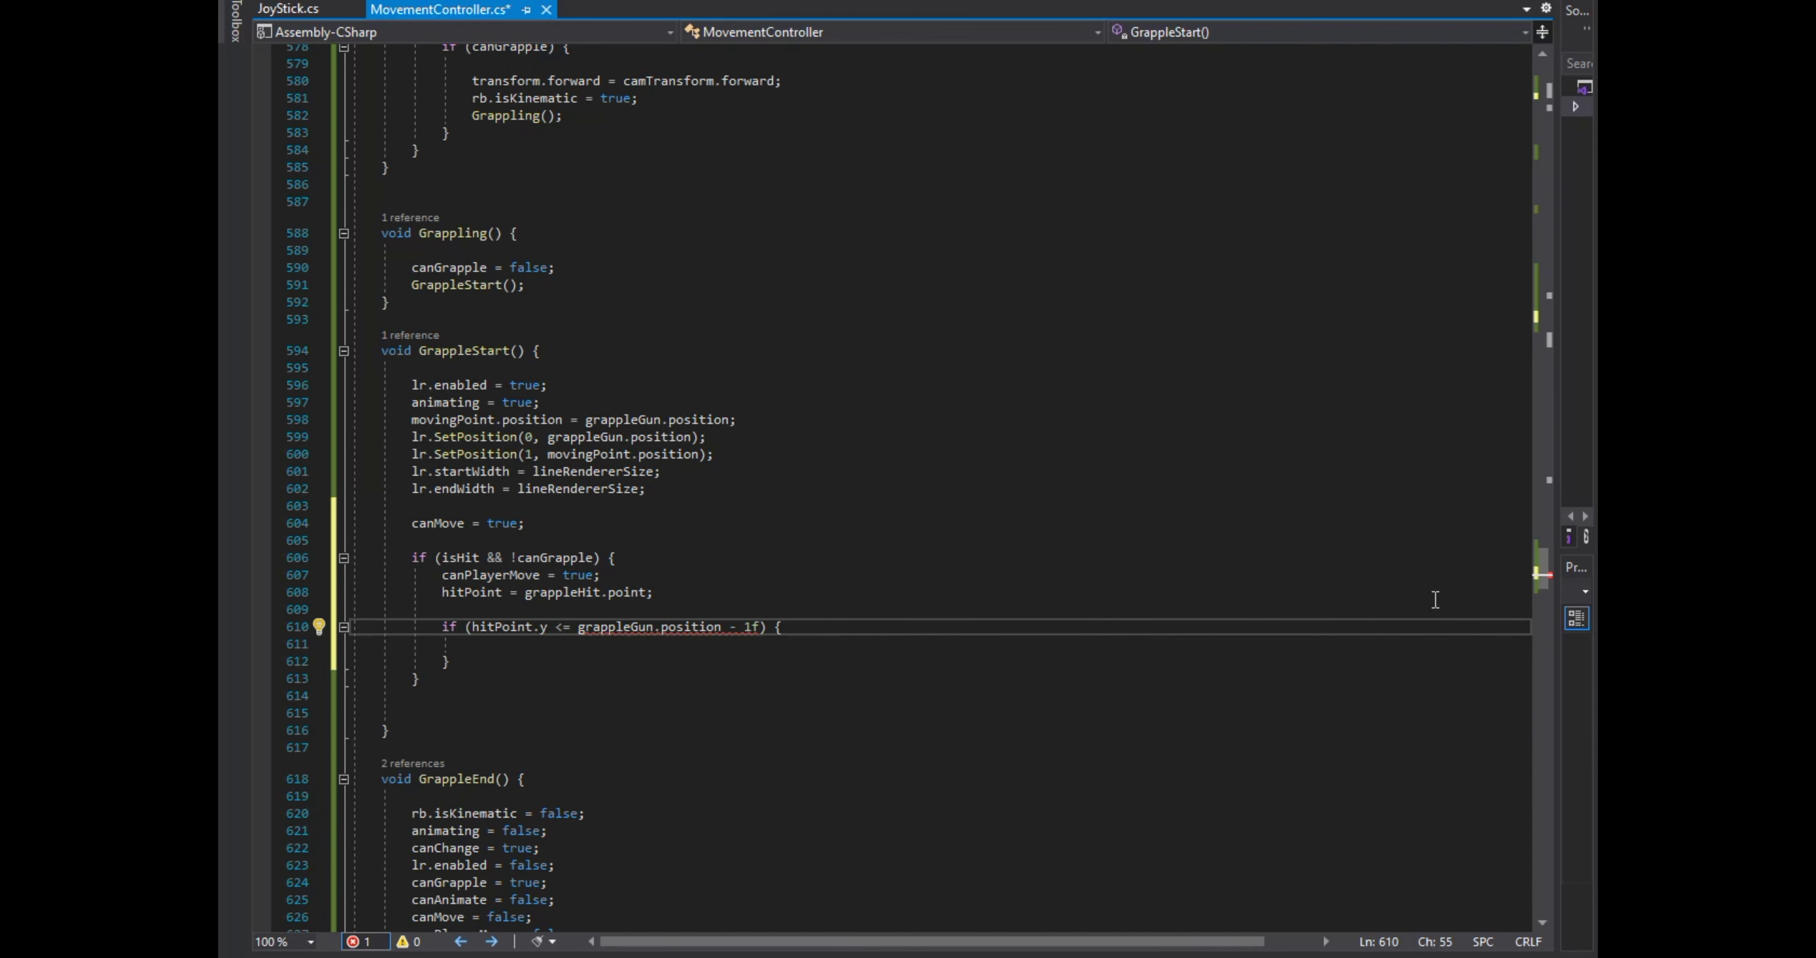
key("Down")
key("Return")
type("itAbove = false;")
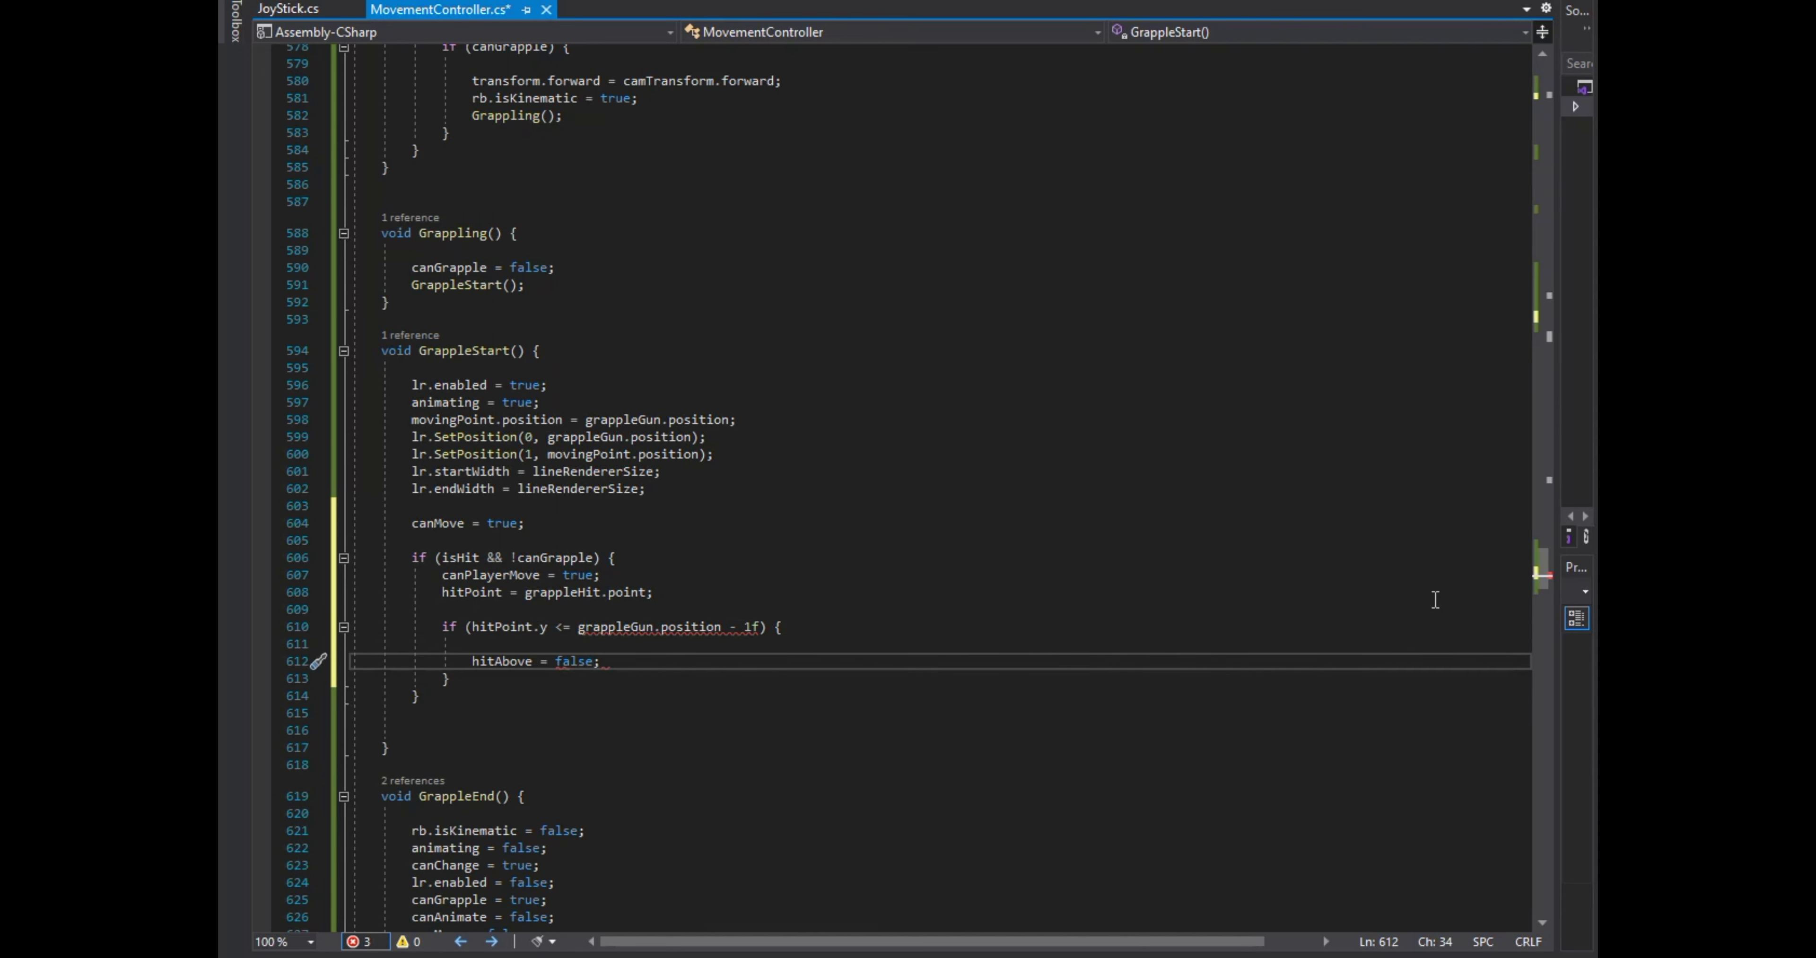
key("Return")
type("grappleHeight = ghOffset;")
key("Up")
key("Up")
key("Up")
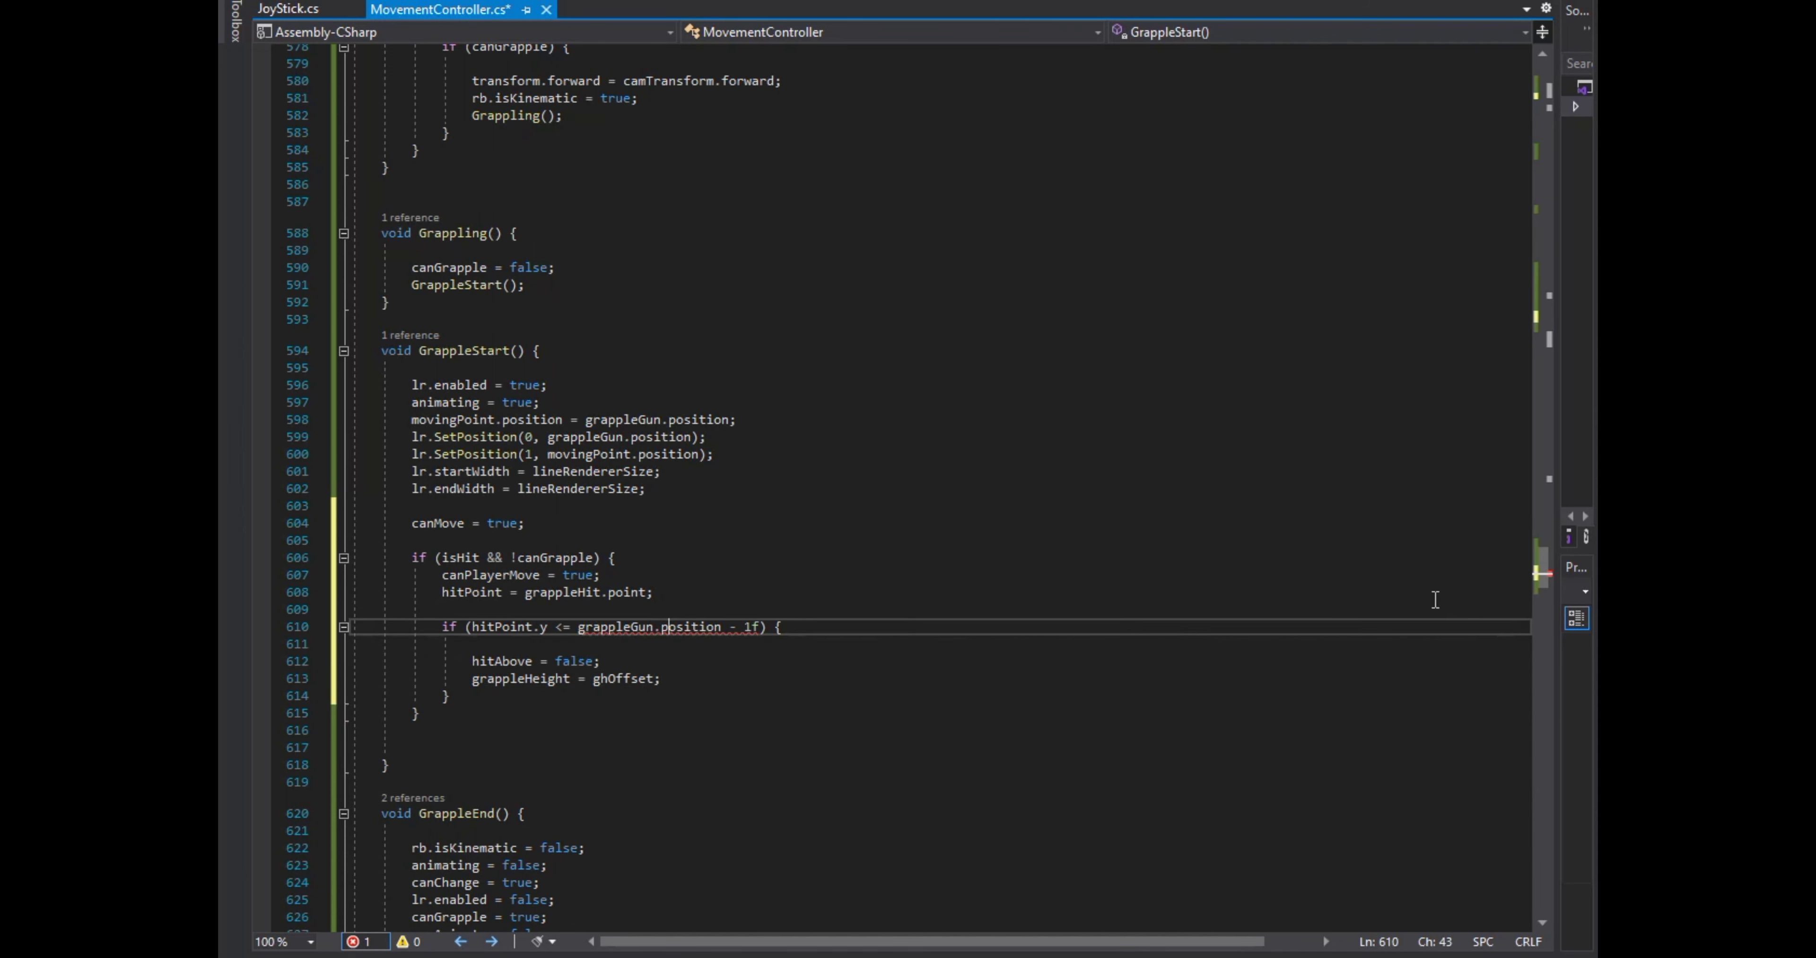
key("Left")
type(".y")
key("Down")
key("Down")
key("Down")
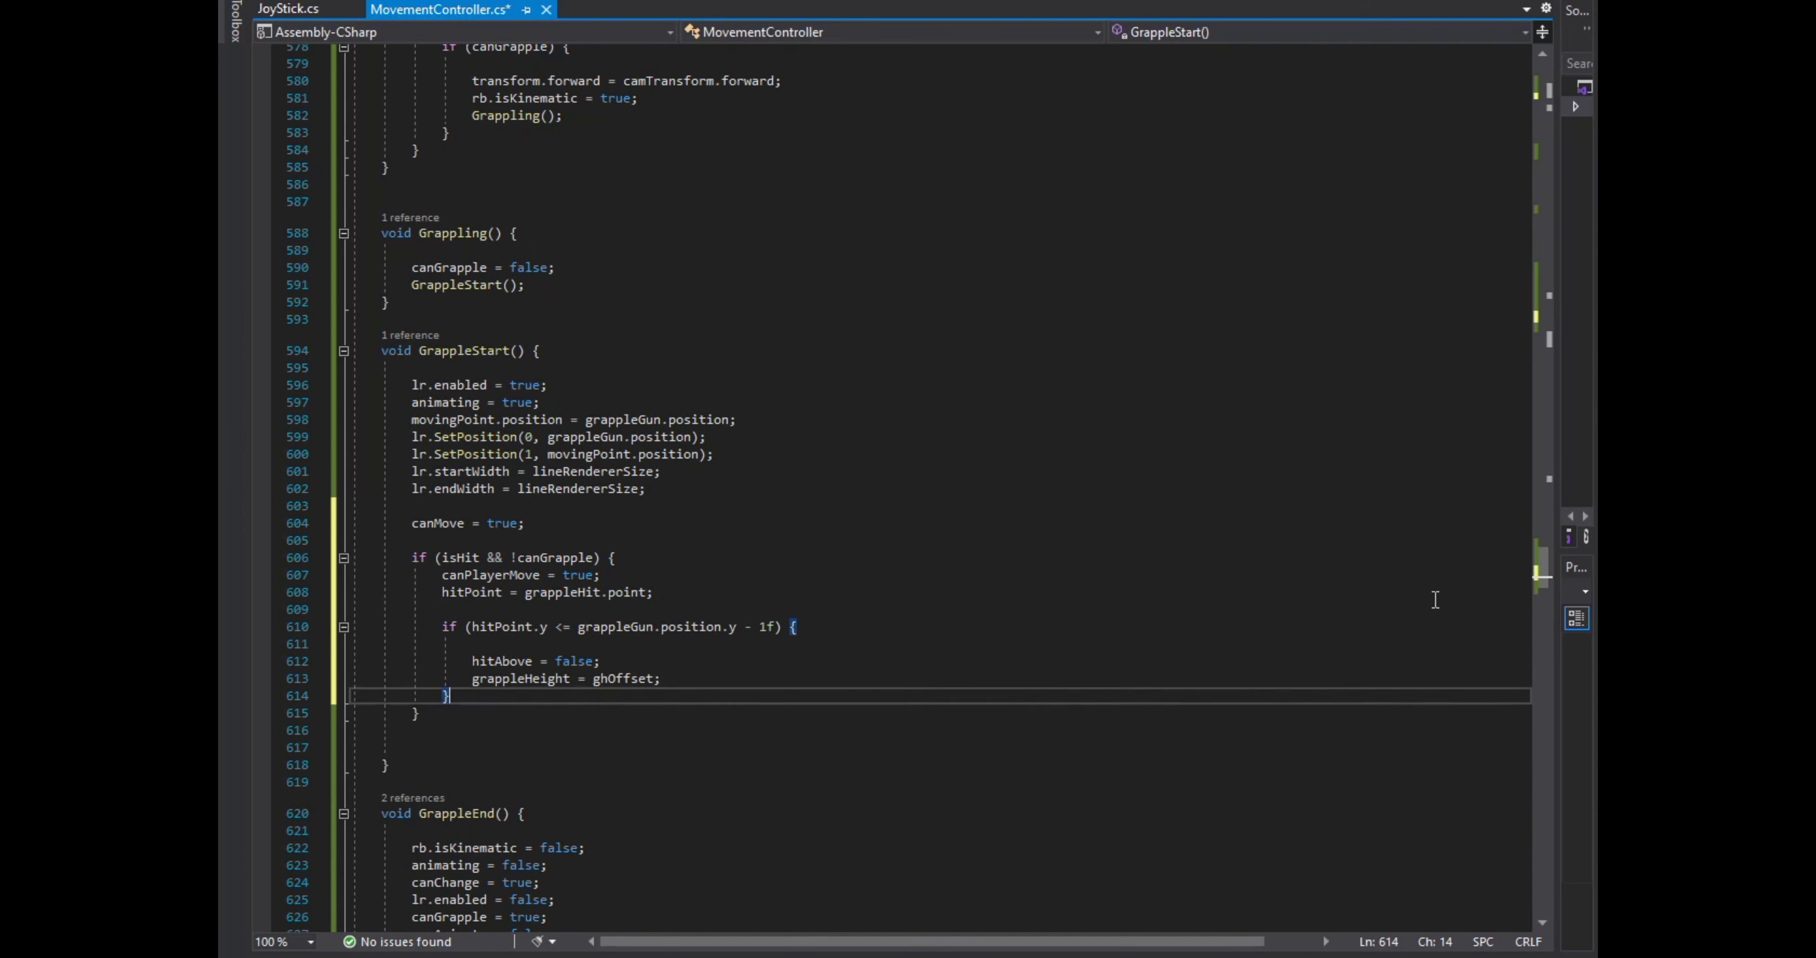
key("Return")
Add if (hitPoint.y > grappleGun.position.y - 1f) setting hitAbove = true and grappleHeight = hitPoint.y + ghOffset.
key("Return")
type("if()")
key("Return")
key("Up")
key("Home")
type("hit")
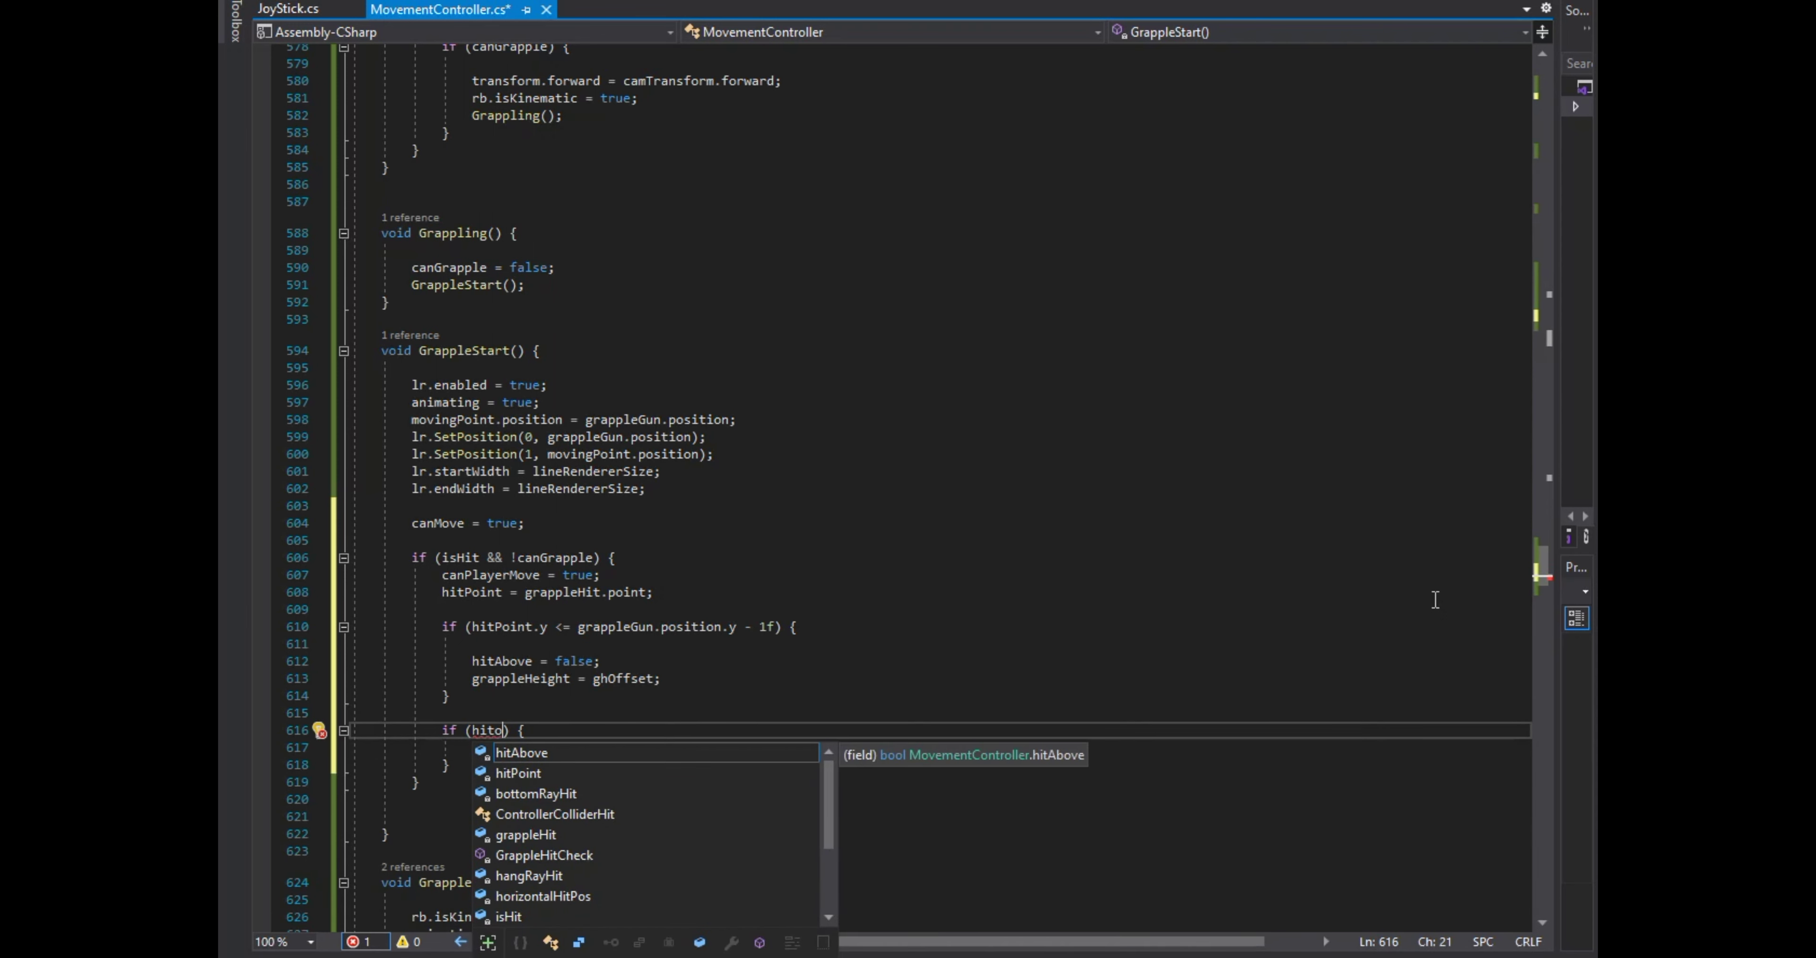
key("Tab")
type(".y > ")
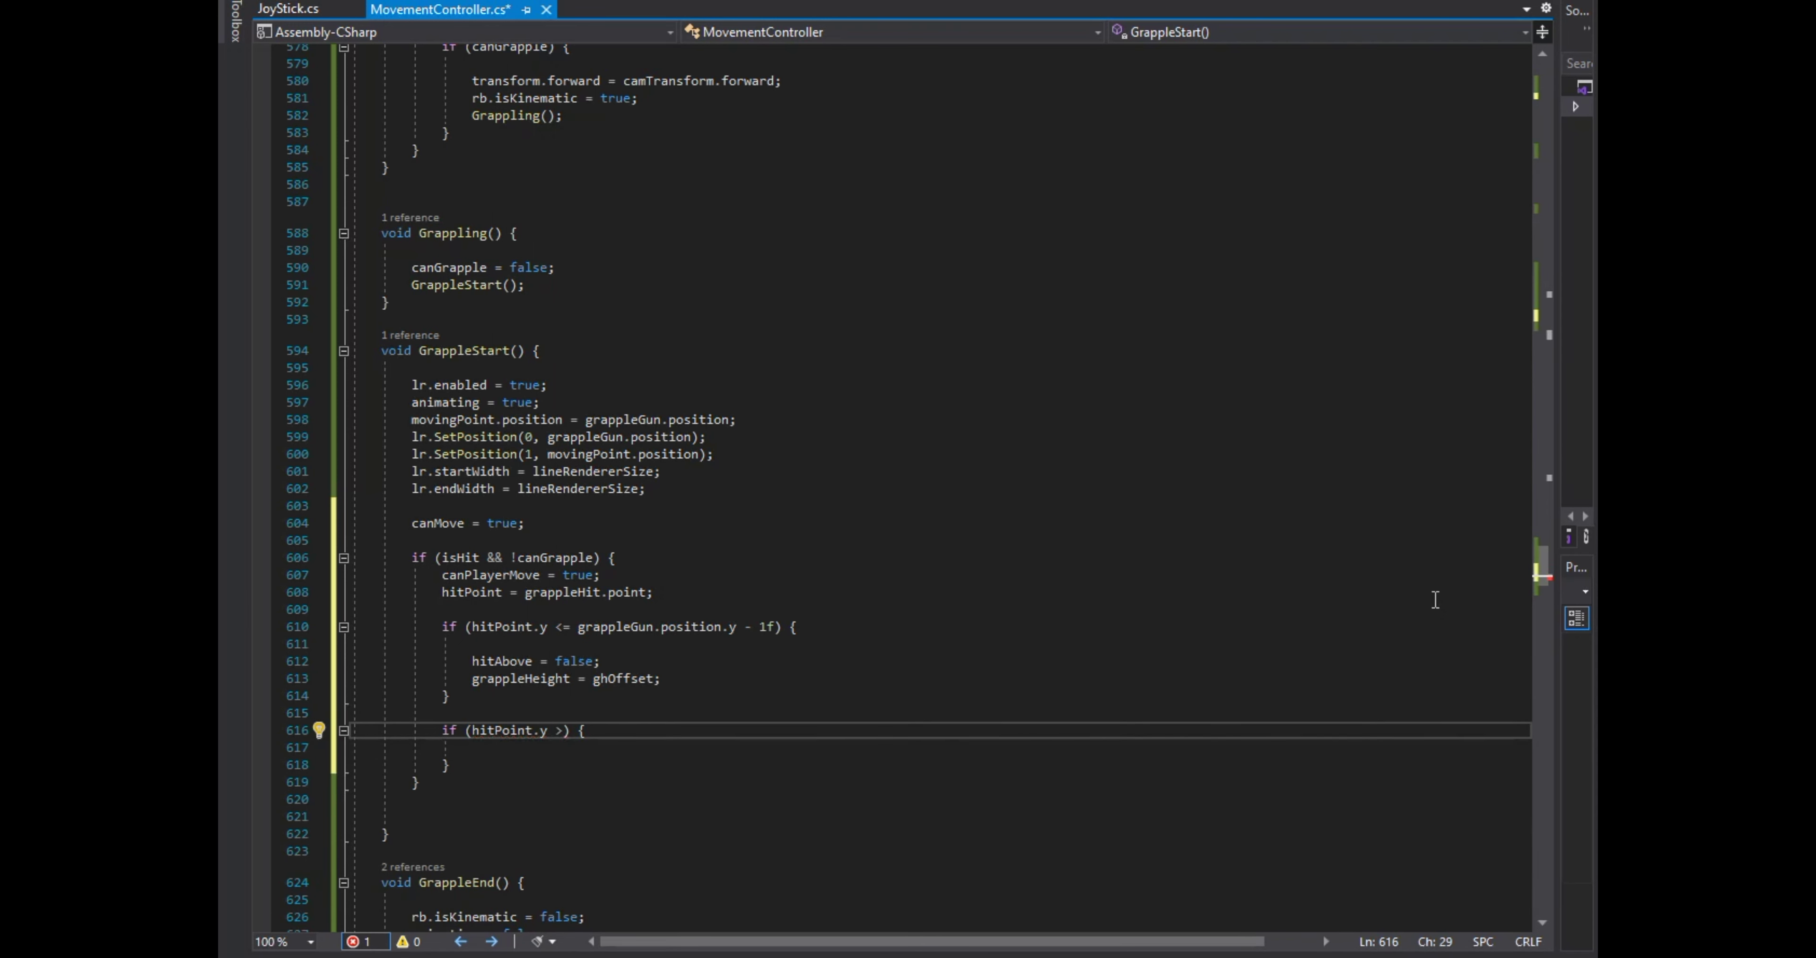
type("grapp")
key("Tab")
type(".po")
key("Tab")
type(".y -")
key("Down")
key("Return")
type("hit")
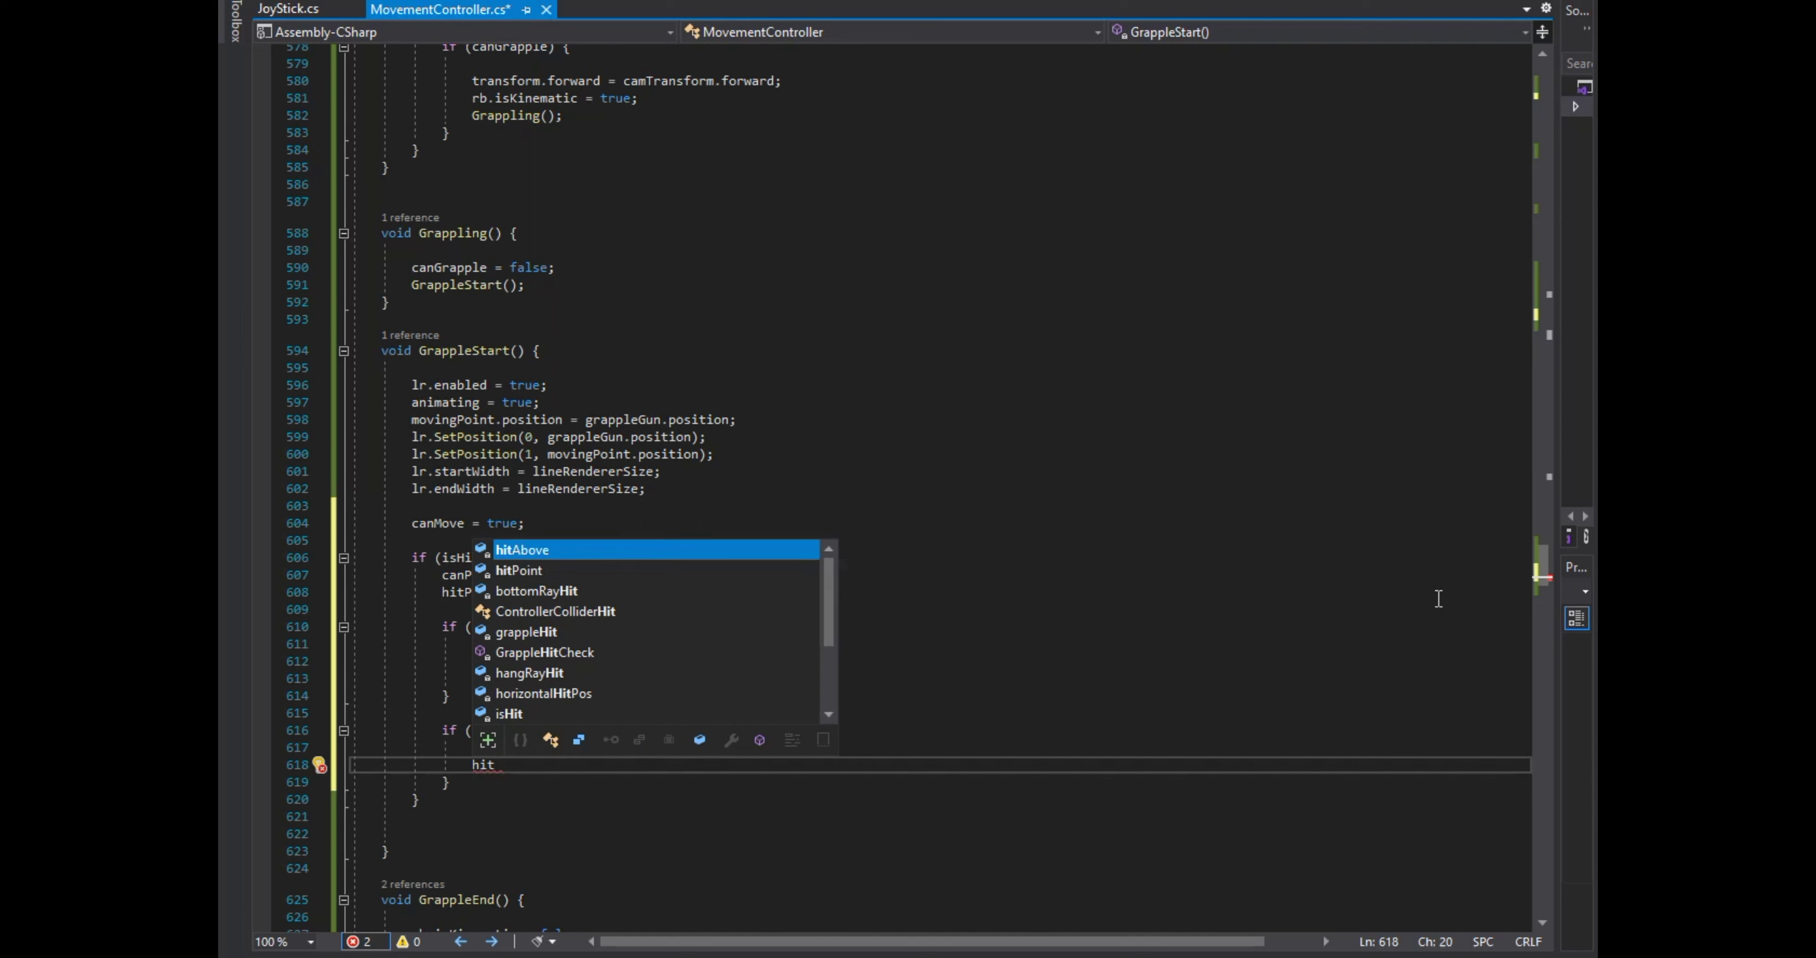
key("Tab")
type("= true;")
key("Return")
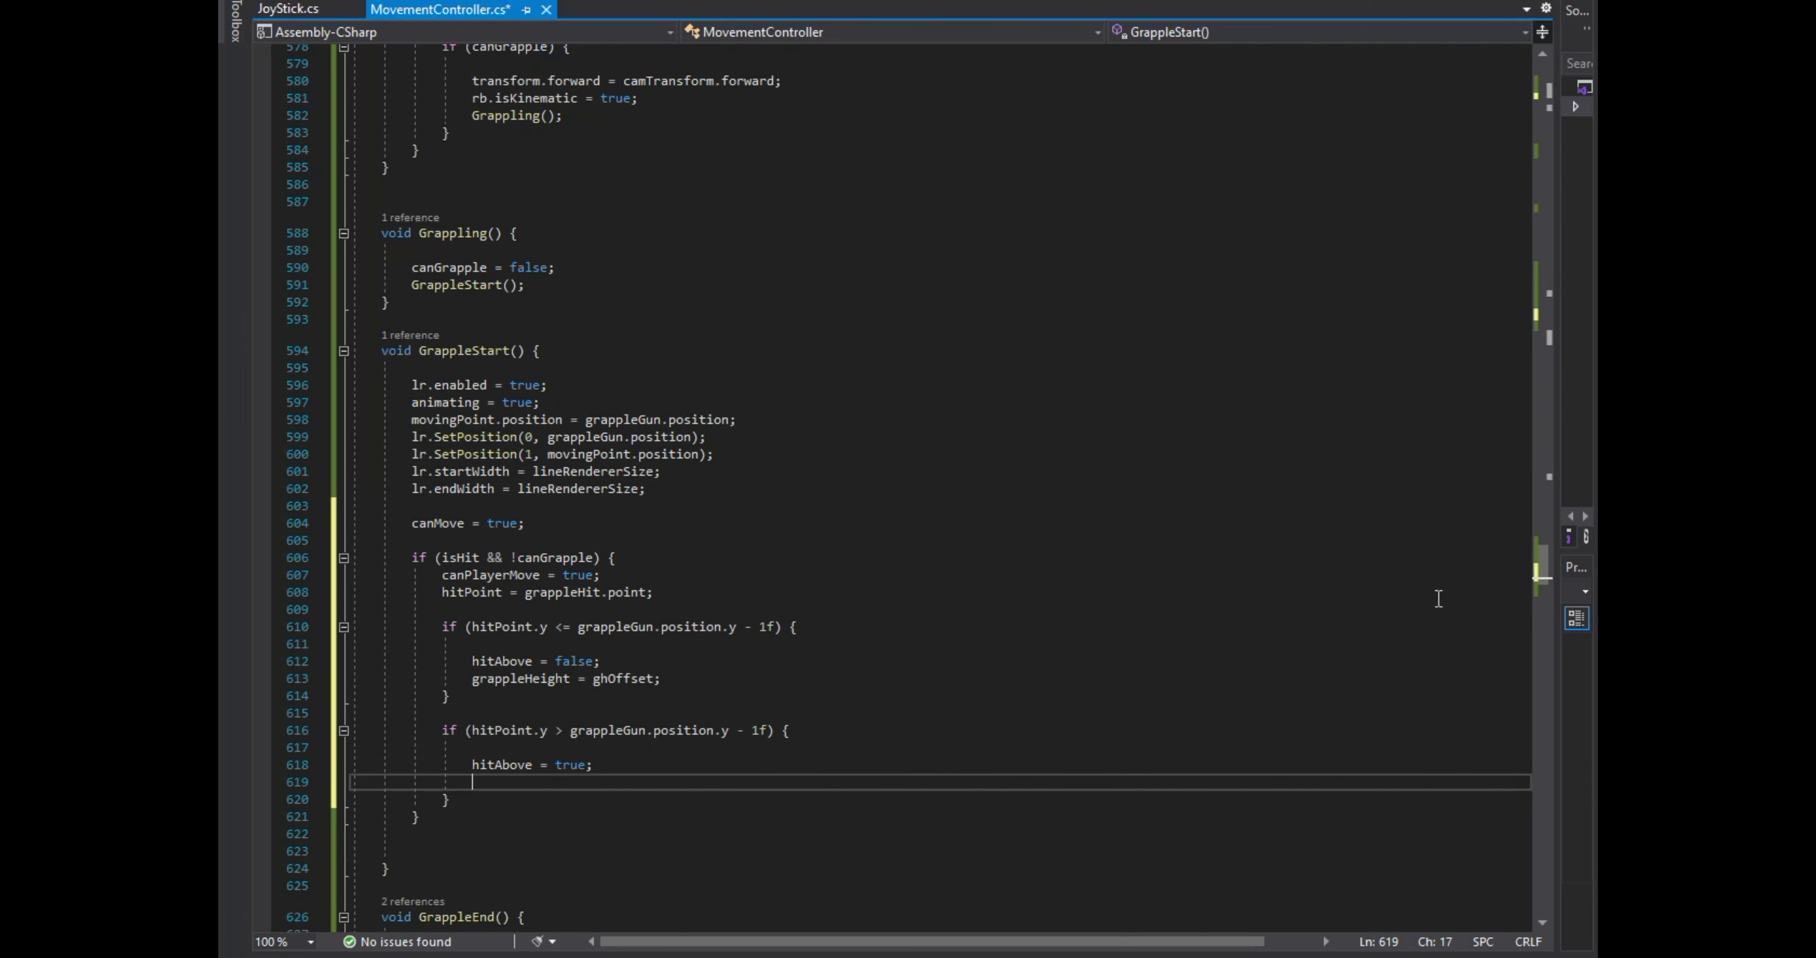
type("gra")
key("Down")
key("Tab")
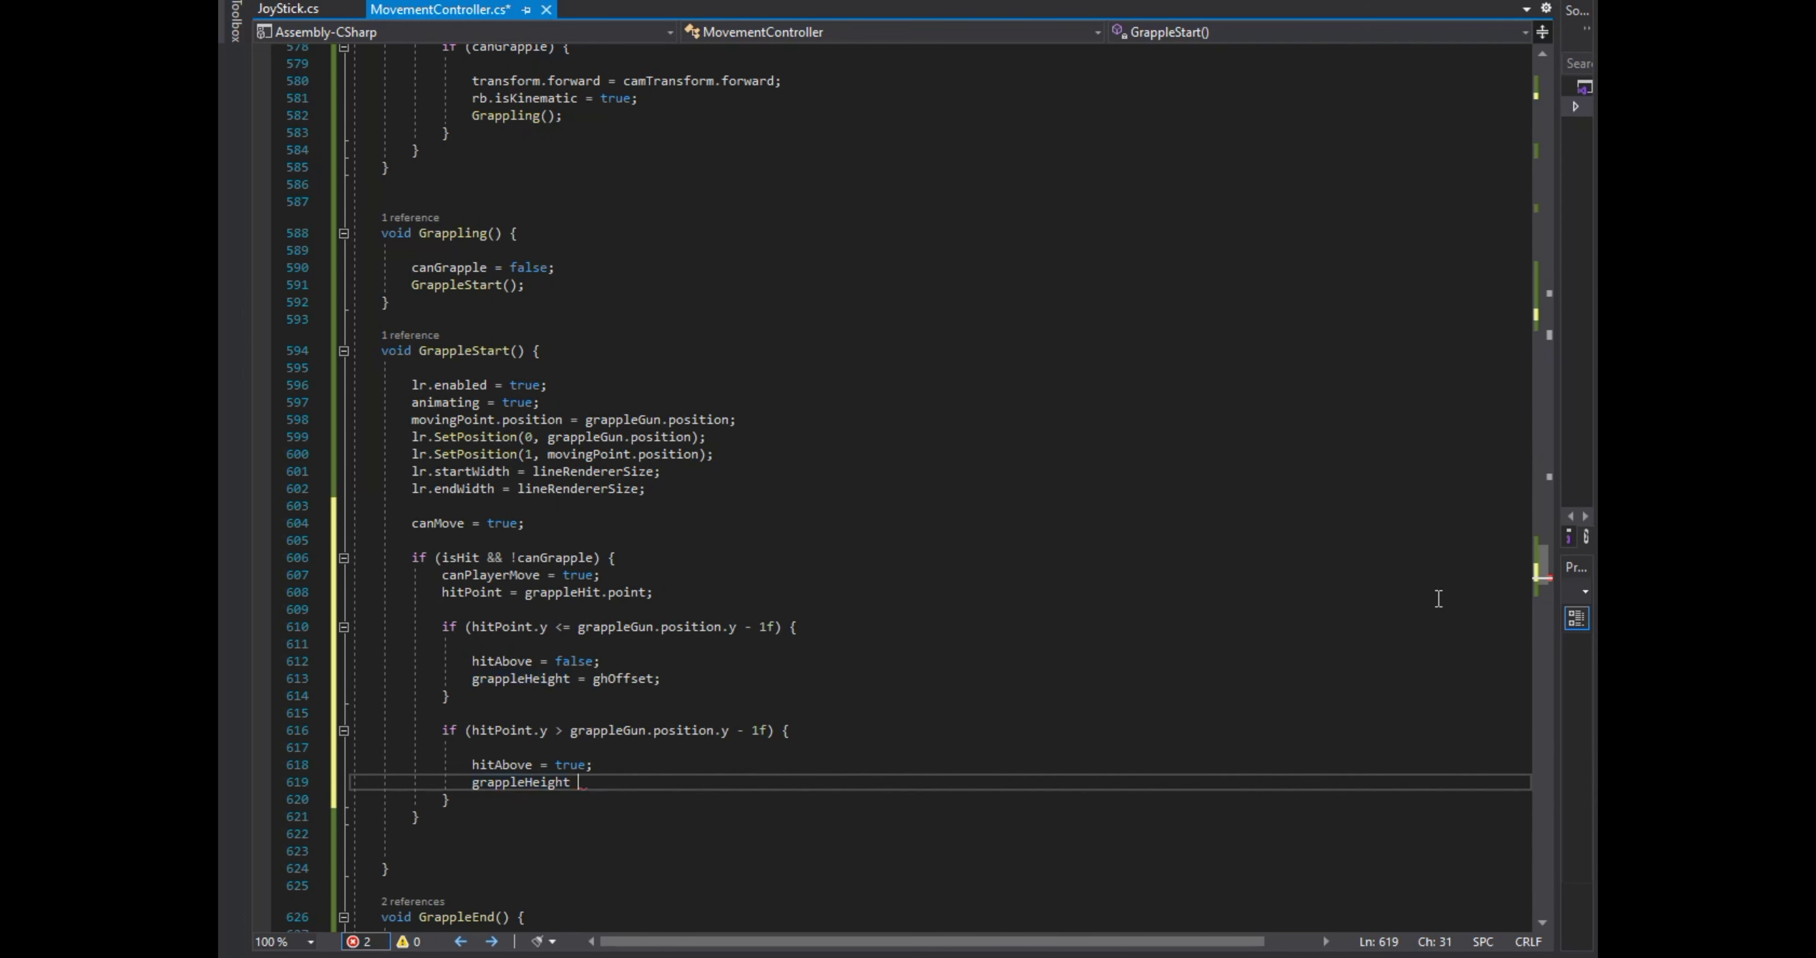
type("hi")
key("Tab")
type(".y + gh")
key("Tab")
scroll(887, 540, "down", 3)
Add an if (!isHit && !canGrapple) block calling crossHair.GetComponent<Animator>().SetTrigger("noHit").
left_click(442, 679)
key("Return")
key("Return")
type("if () { }")
key("Left")
key("Return")
key("Up")
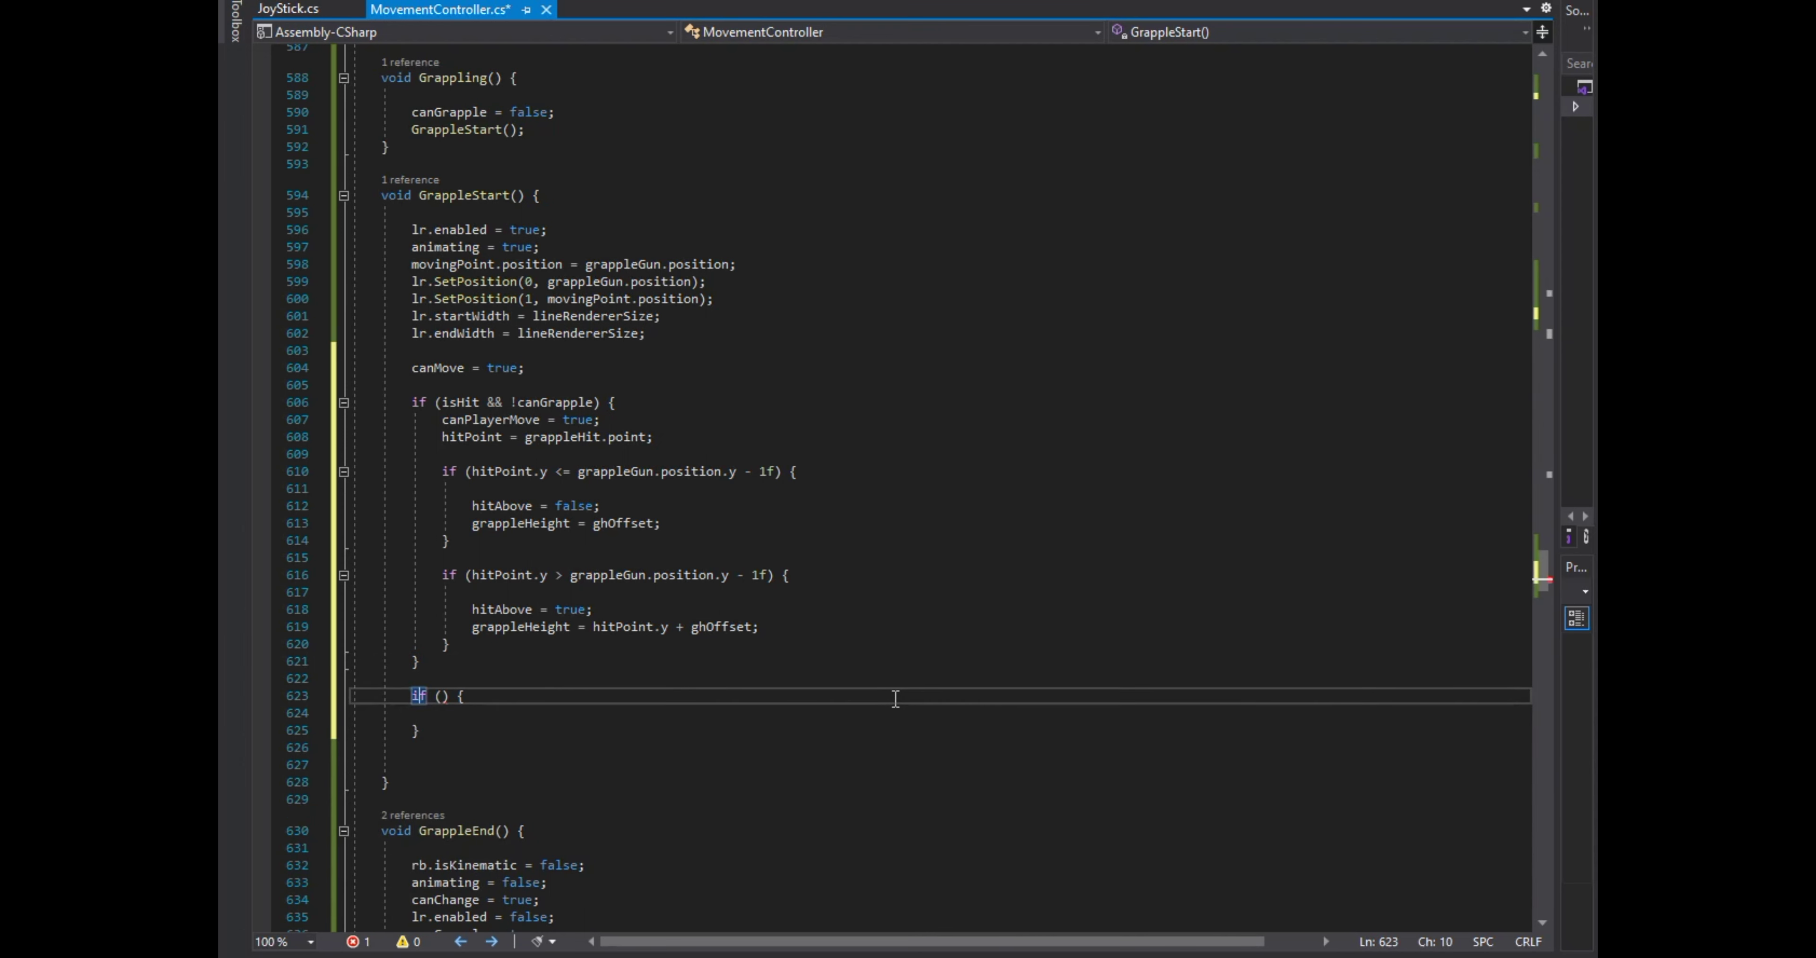
type("!isHit && !")
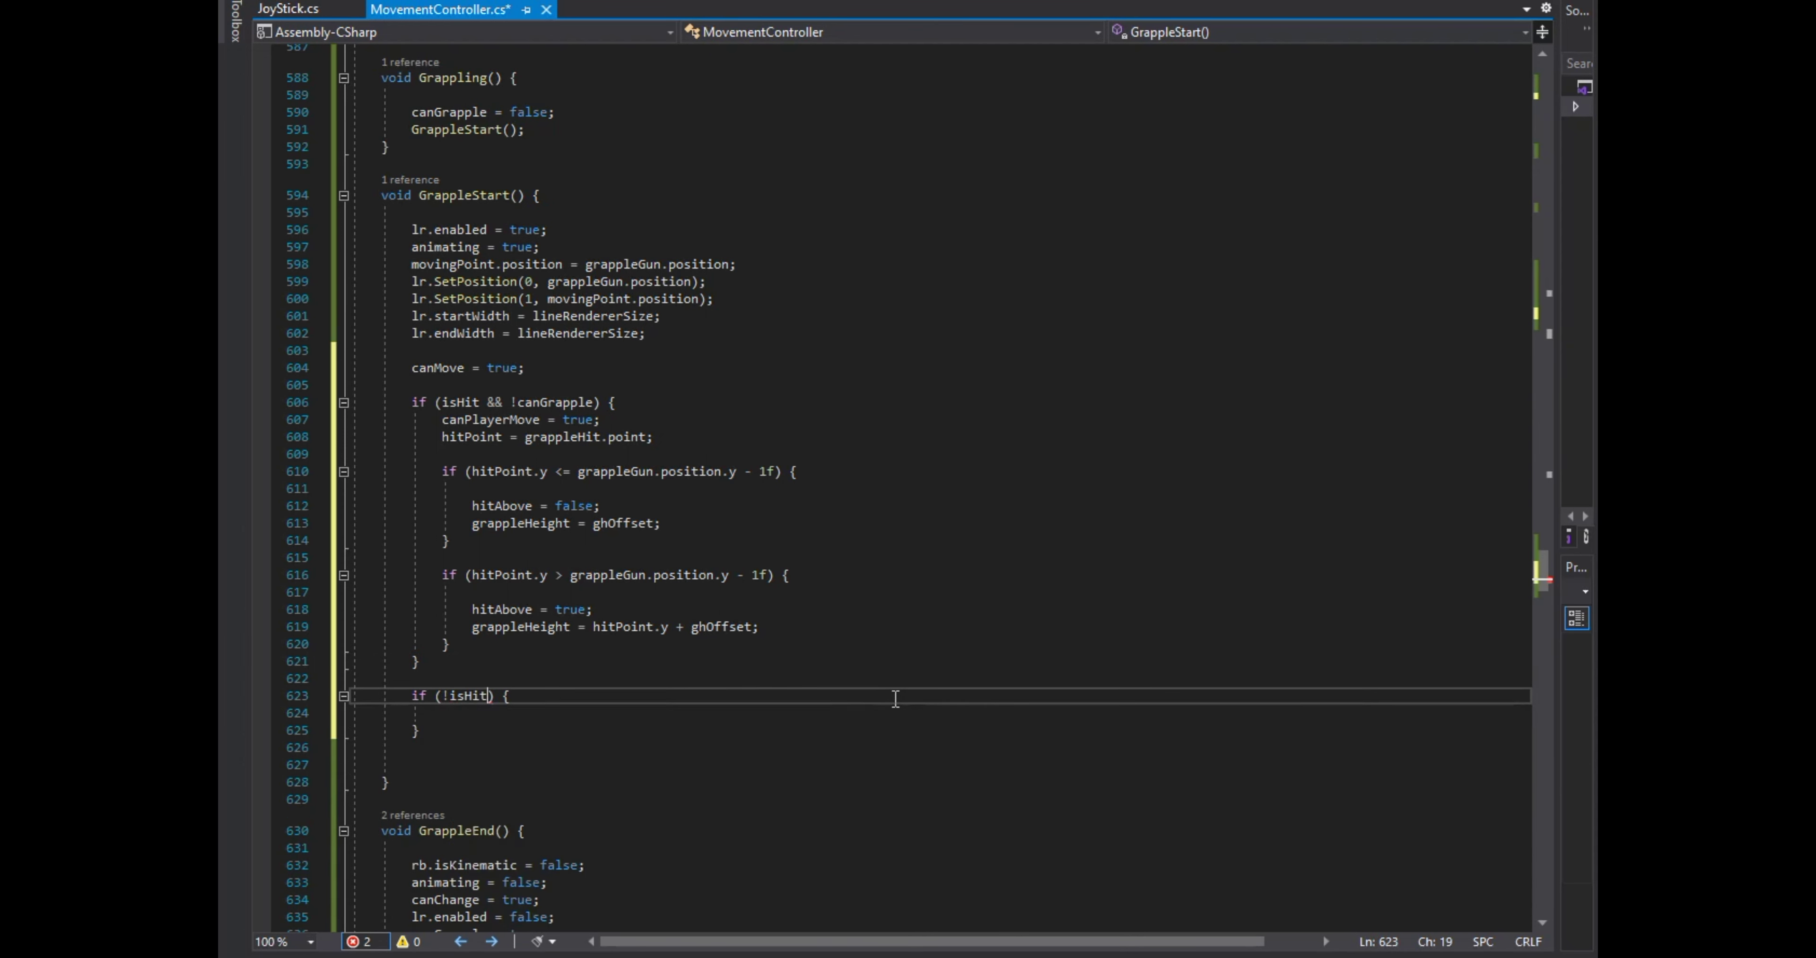
type("canG")
key("Tab")
key("Down")
key("Return")
type("crossh")
key("Tab")
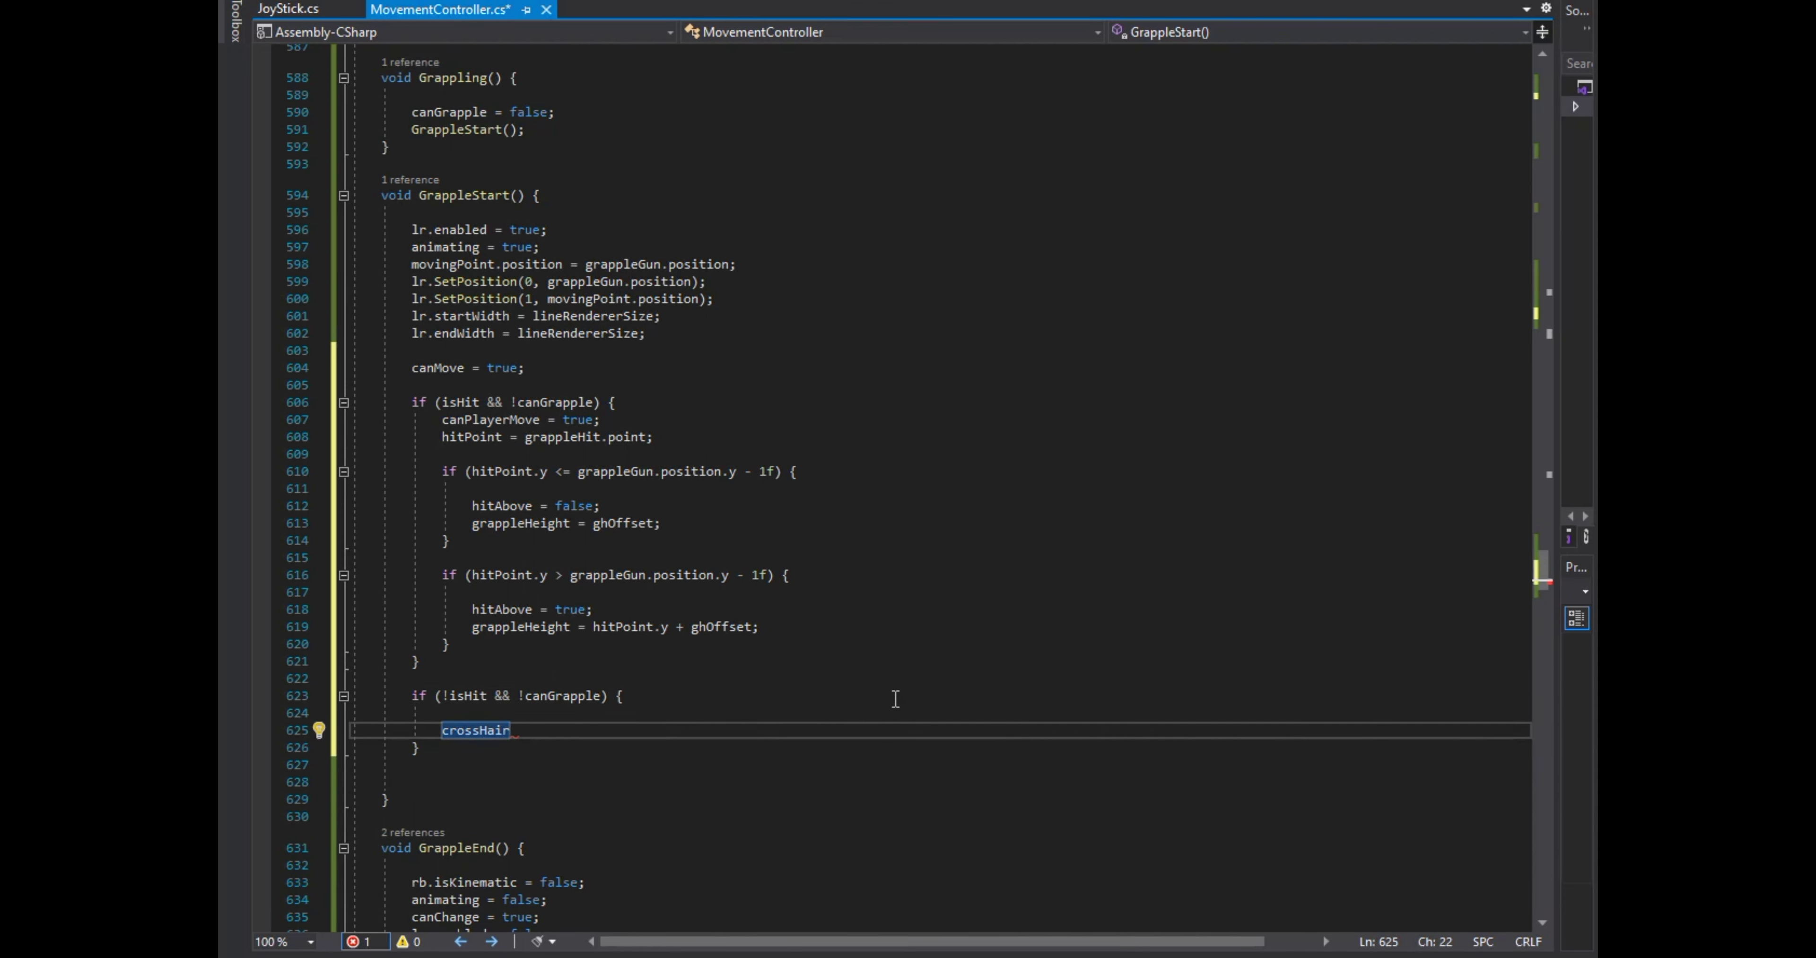
type(".get")
key("Tab")
type("<>()")
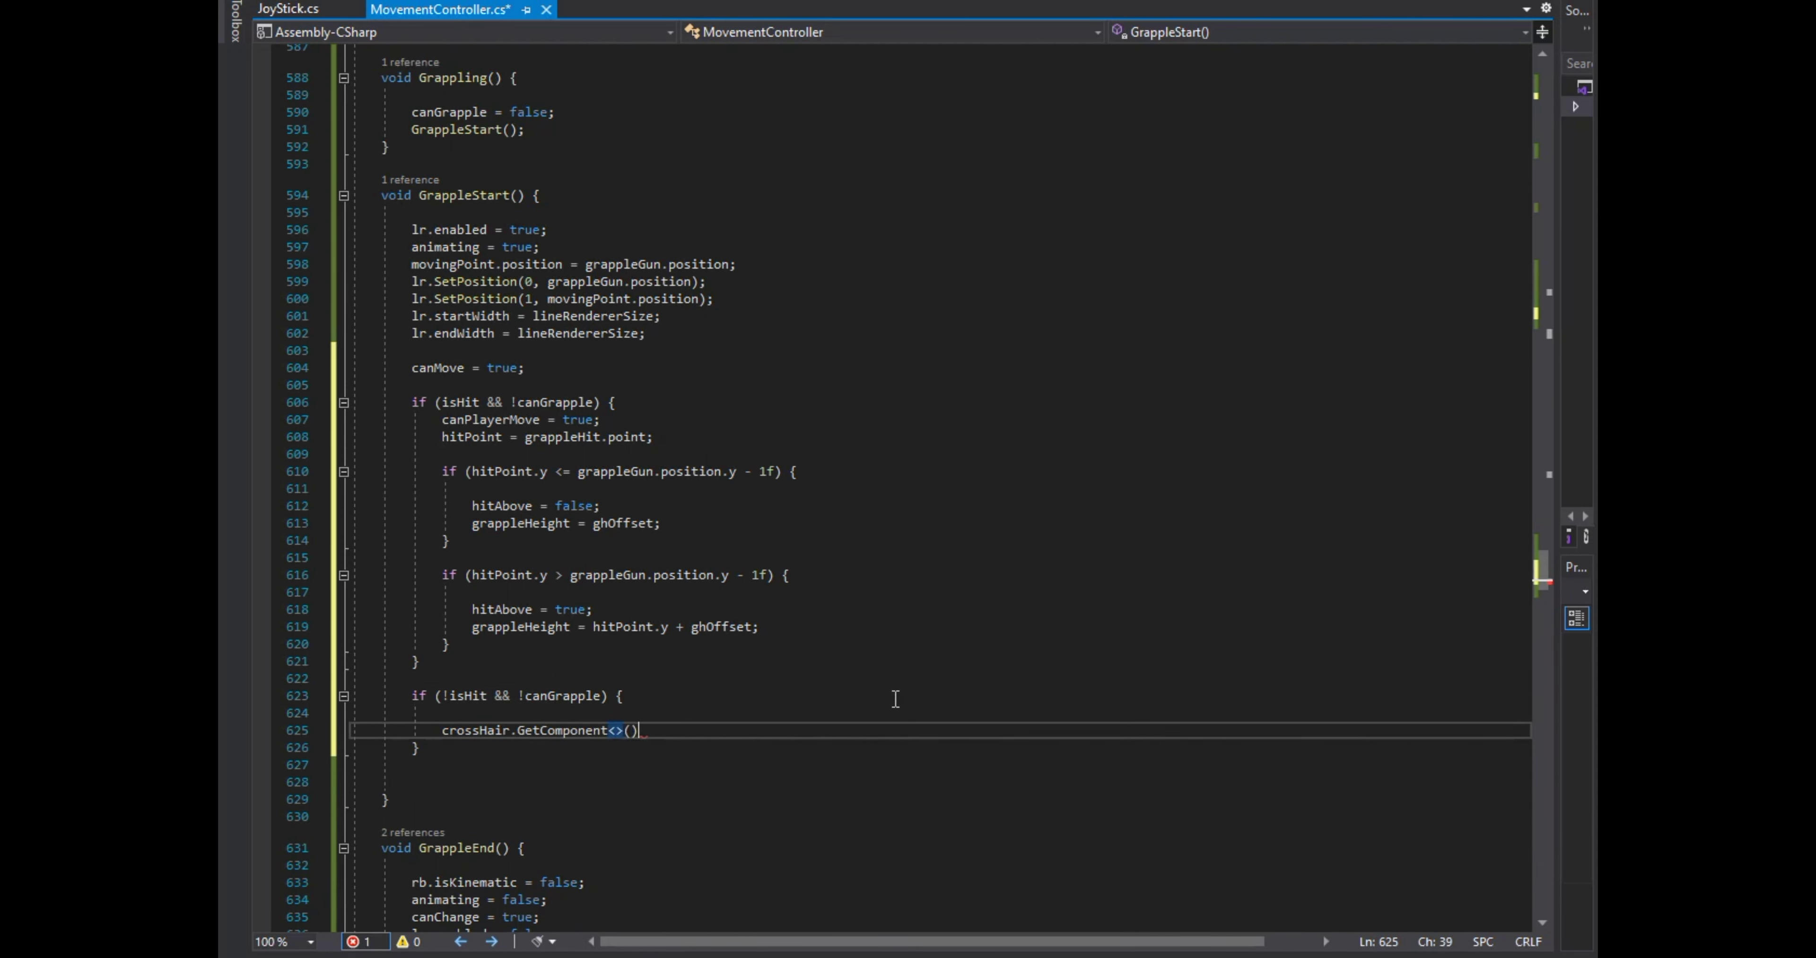
key("Tab")
key("Right")
key("Right")
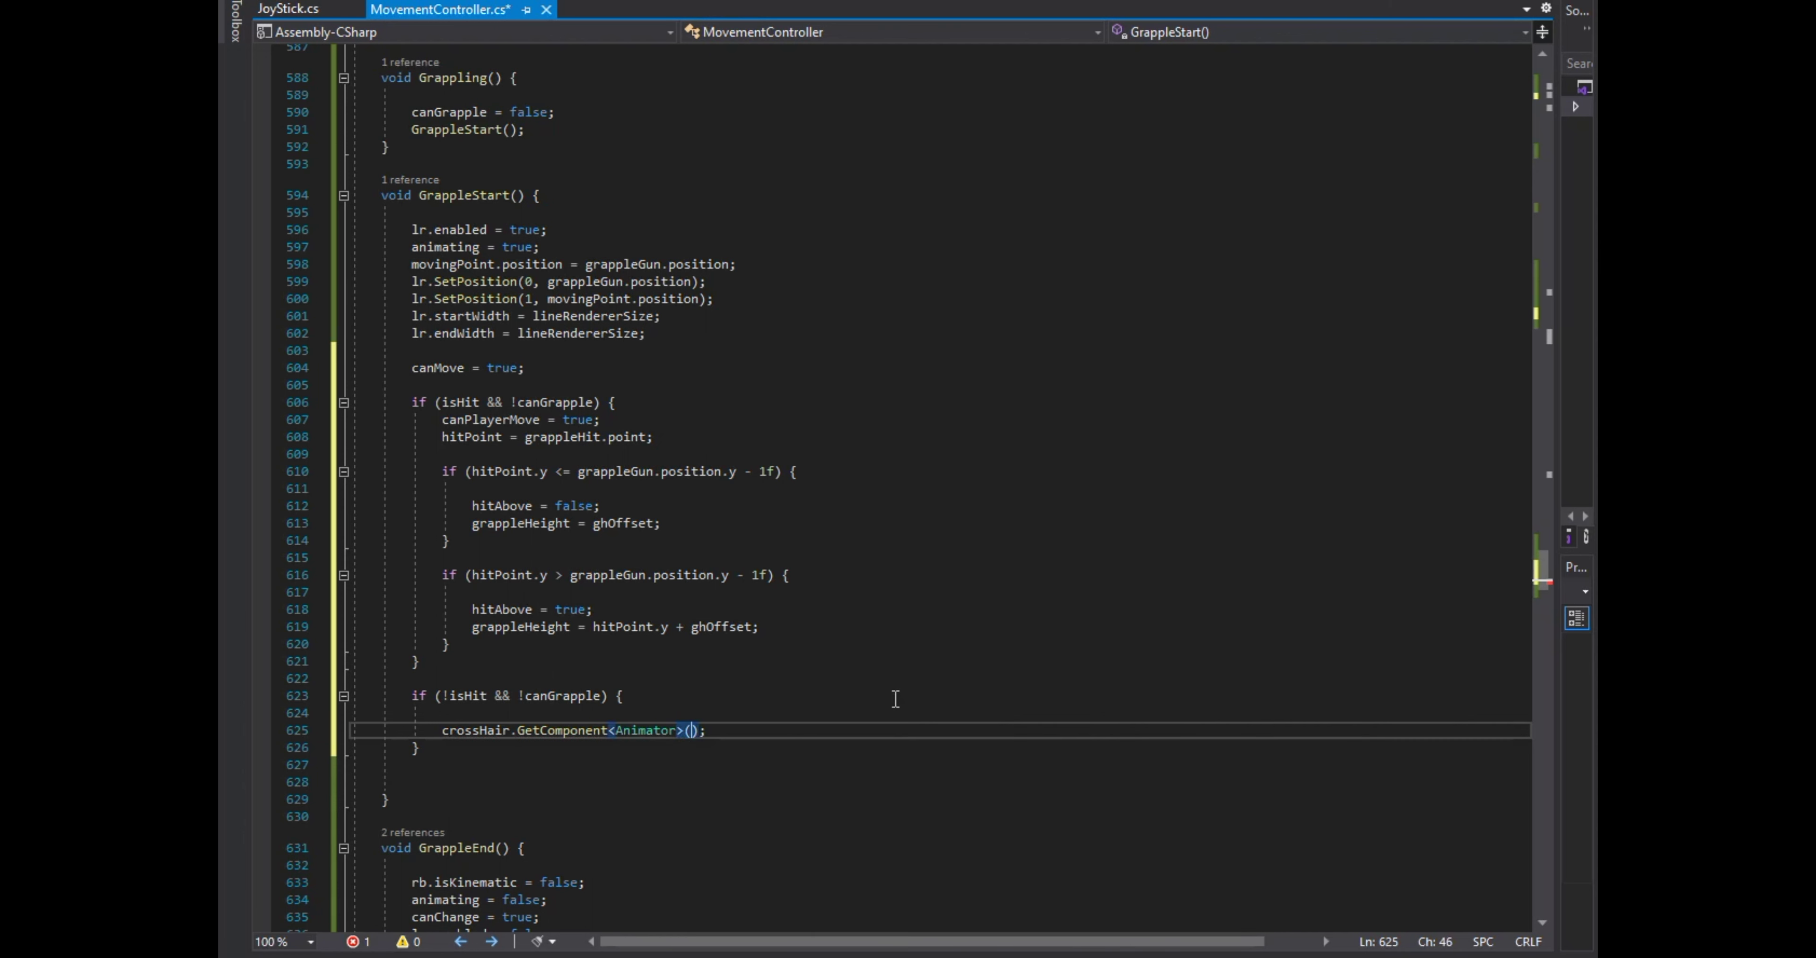
type(".settr")
key("Tab")
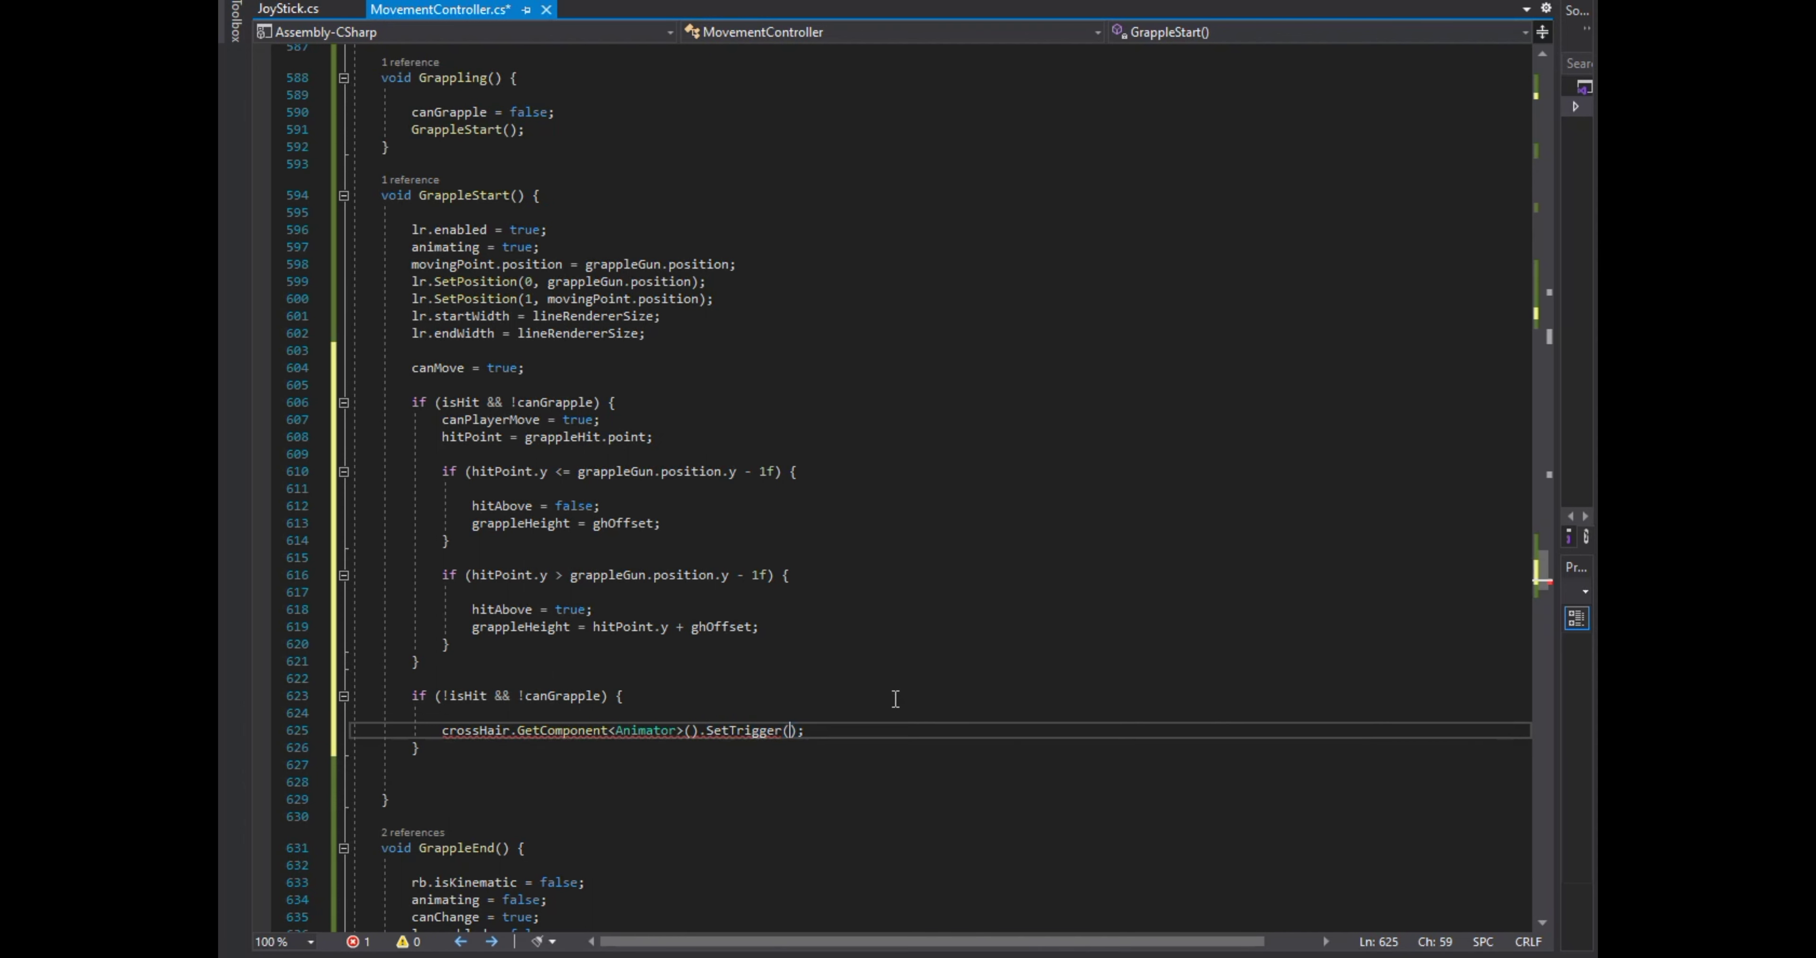
In the no-hit block, set canPlayerMove = false and call GrappleEnd().
key("Return")
type("canpl")
key("Tab")
type("= fa")
key("Tab")
type(";")
key("Return")
type("grapple")
key("Down")
key("Down")
key("Down")
key("Tab")
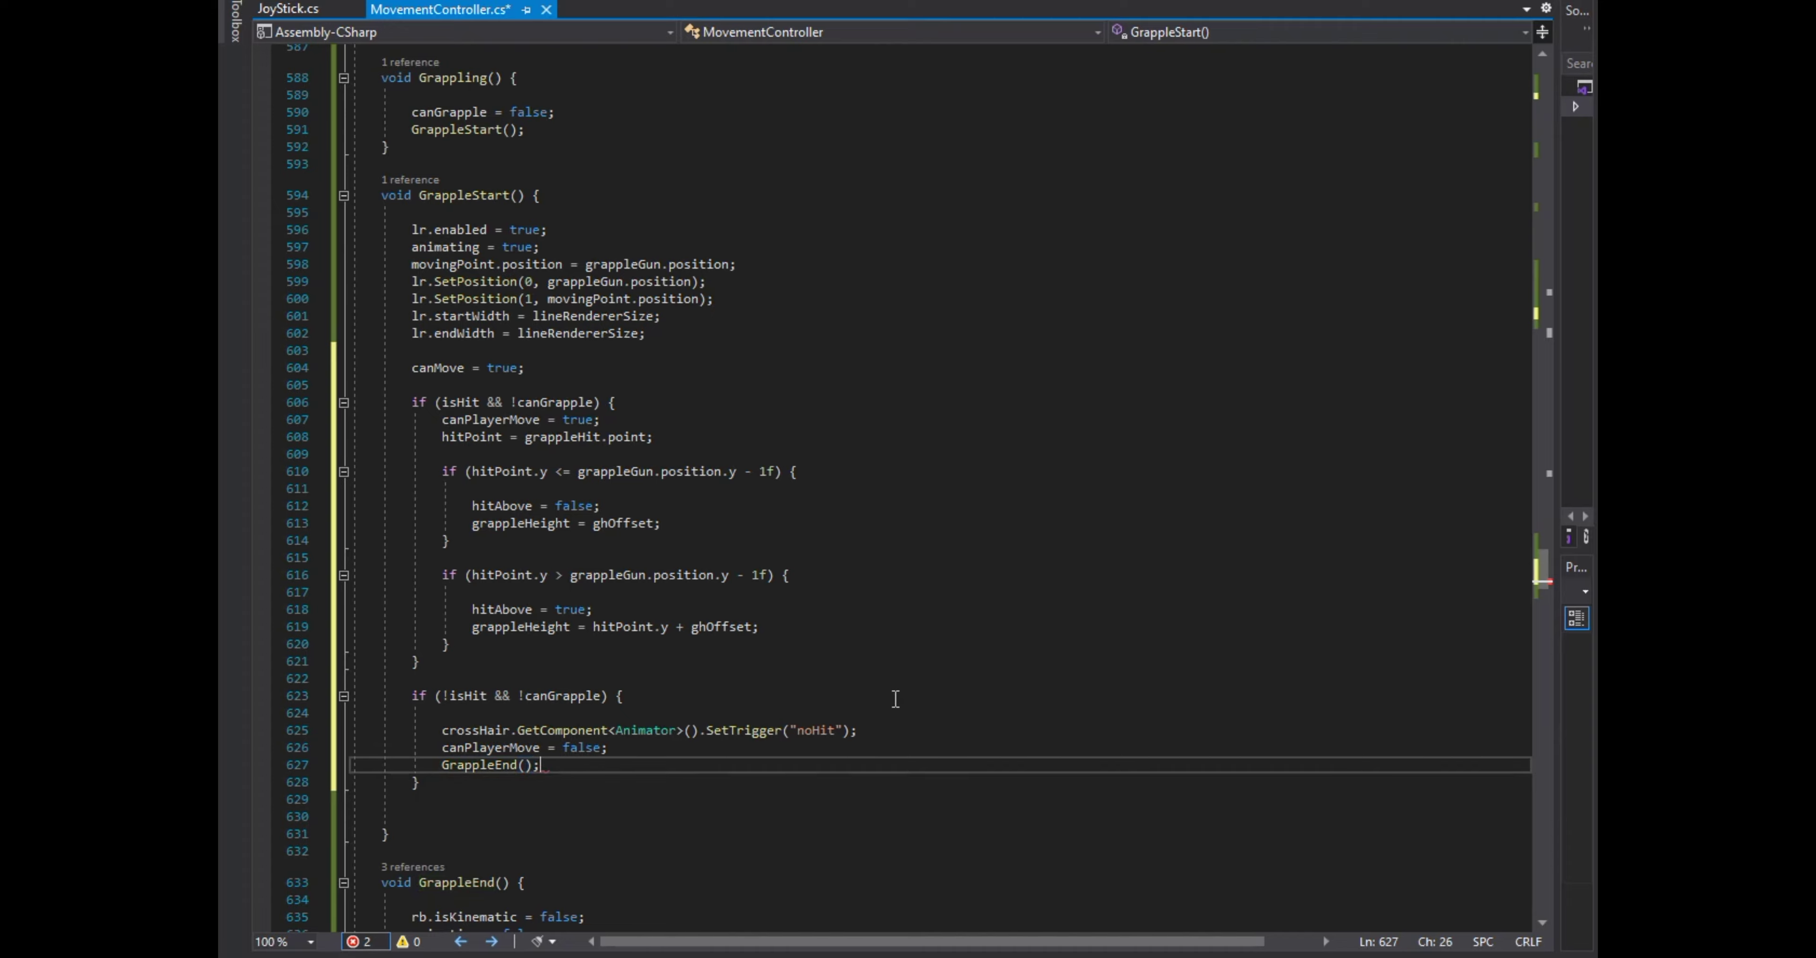
scroll(1021, 465, "down", 5)
left_click_drag(1551, 610, 1527, 874)
Add an empty void CalculateGrappleVelocity(Vector3 startPoint, Vector3 endPoint, float _height) method at the end of the file.
left_click(567, 561)
key("Up")
key("Left")
key("Left")
key("Left")
key("Return")
key("Return")
type("void ")
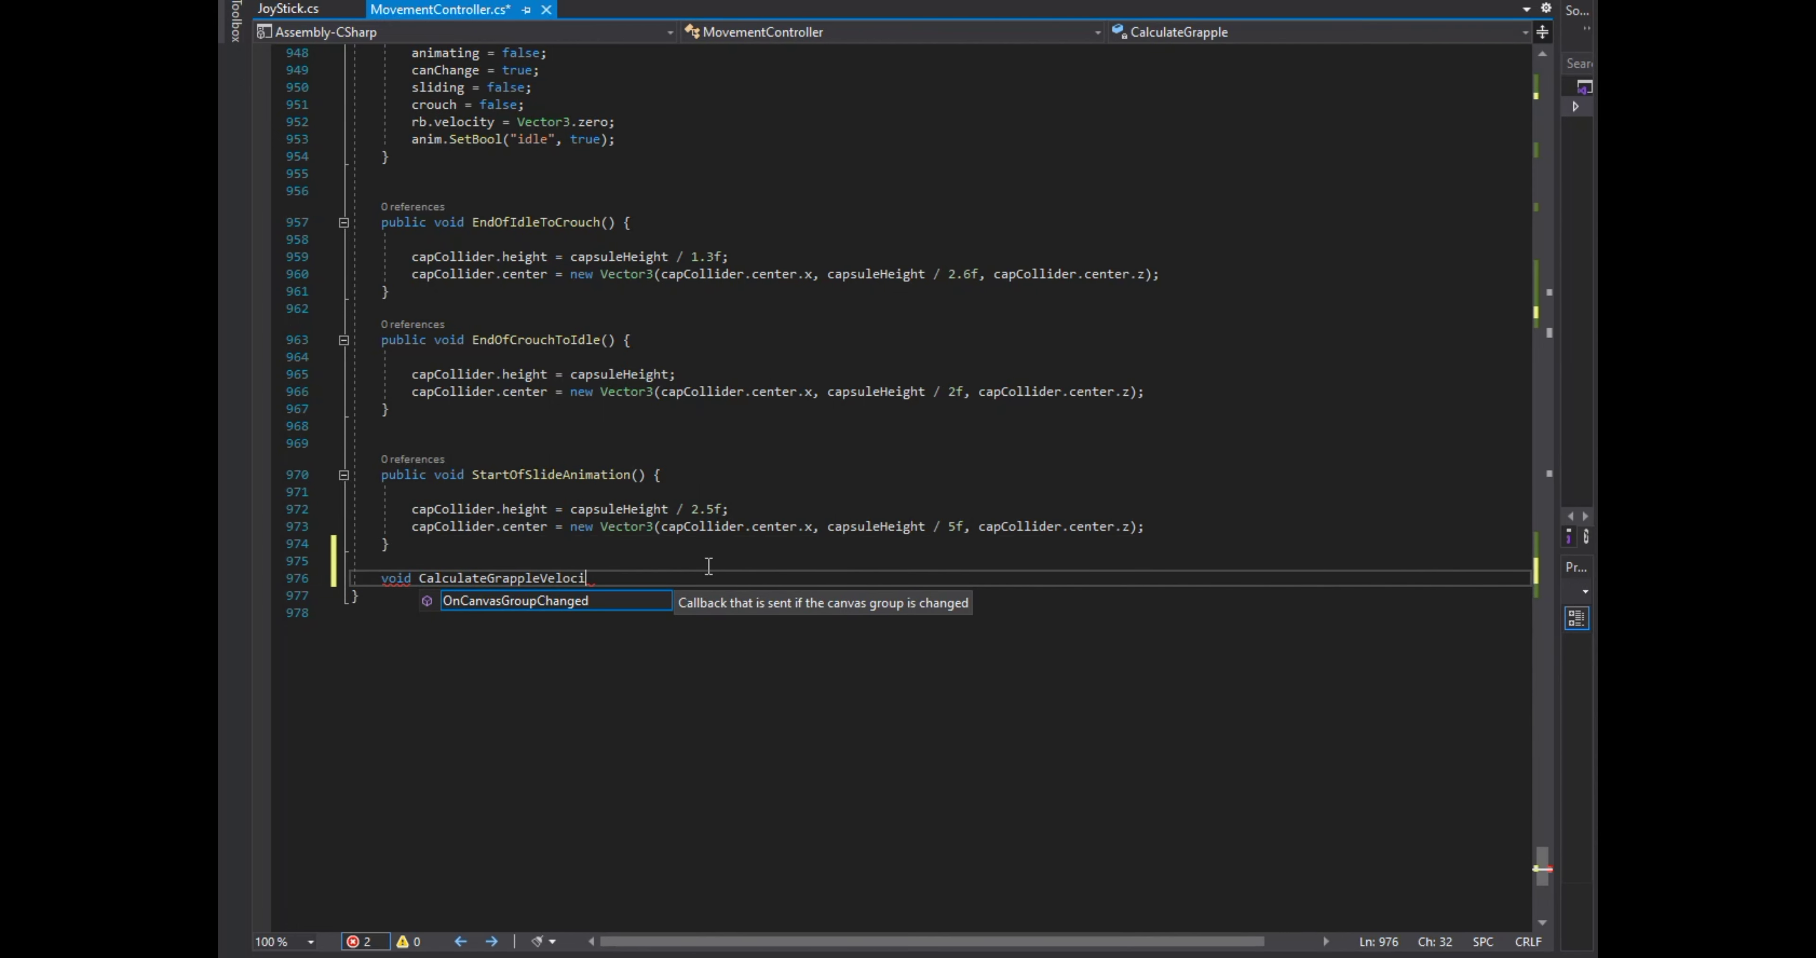
type("() {")
key("Return")
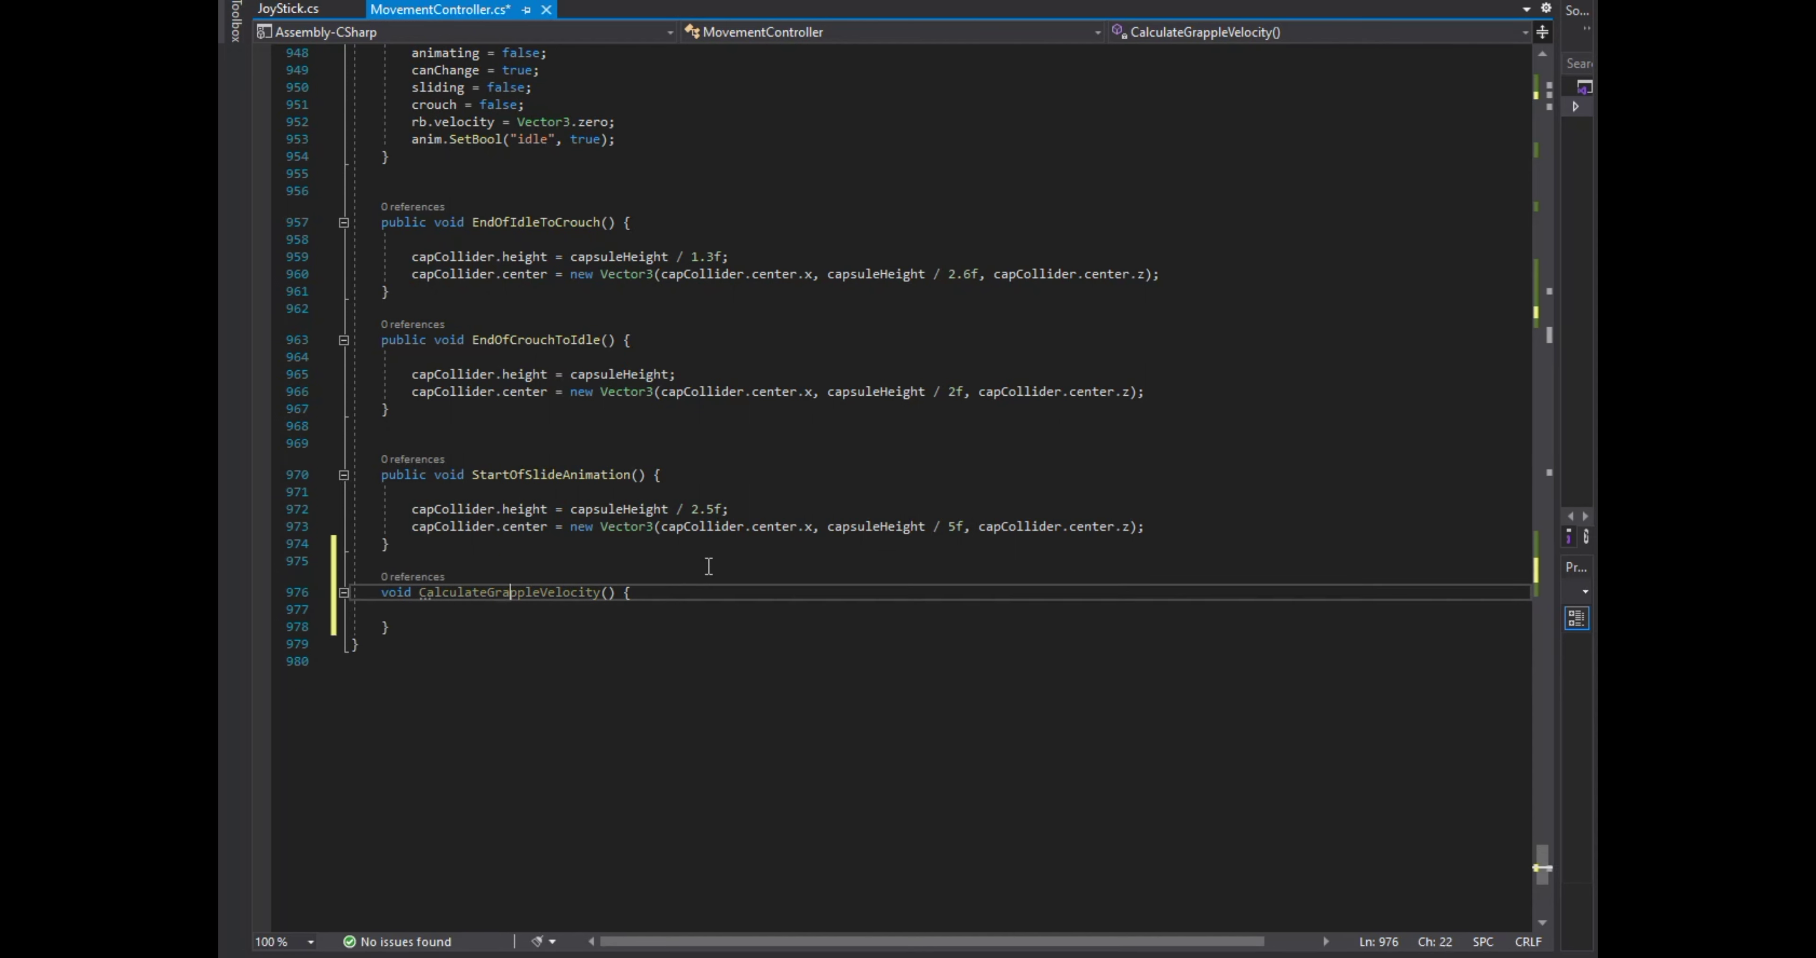
type("vec")
key("Tab")
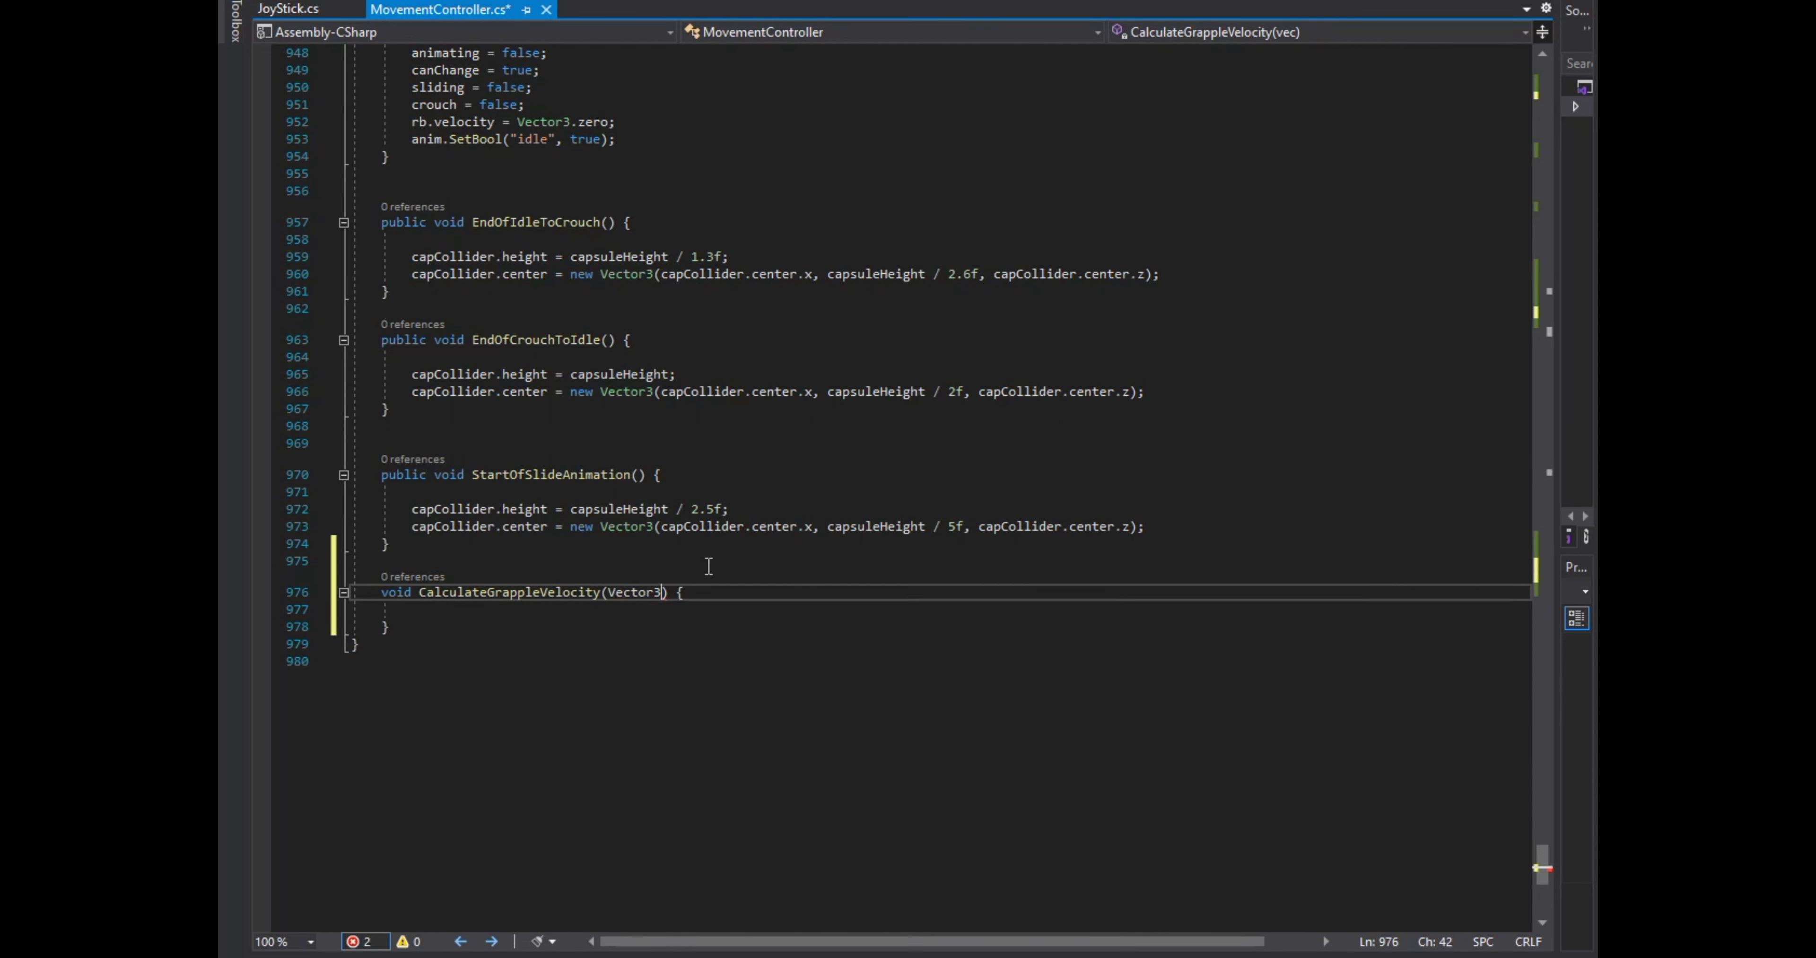
type(", vect")
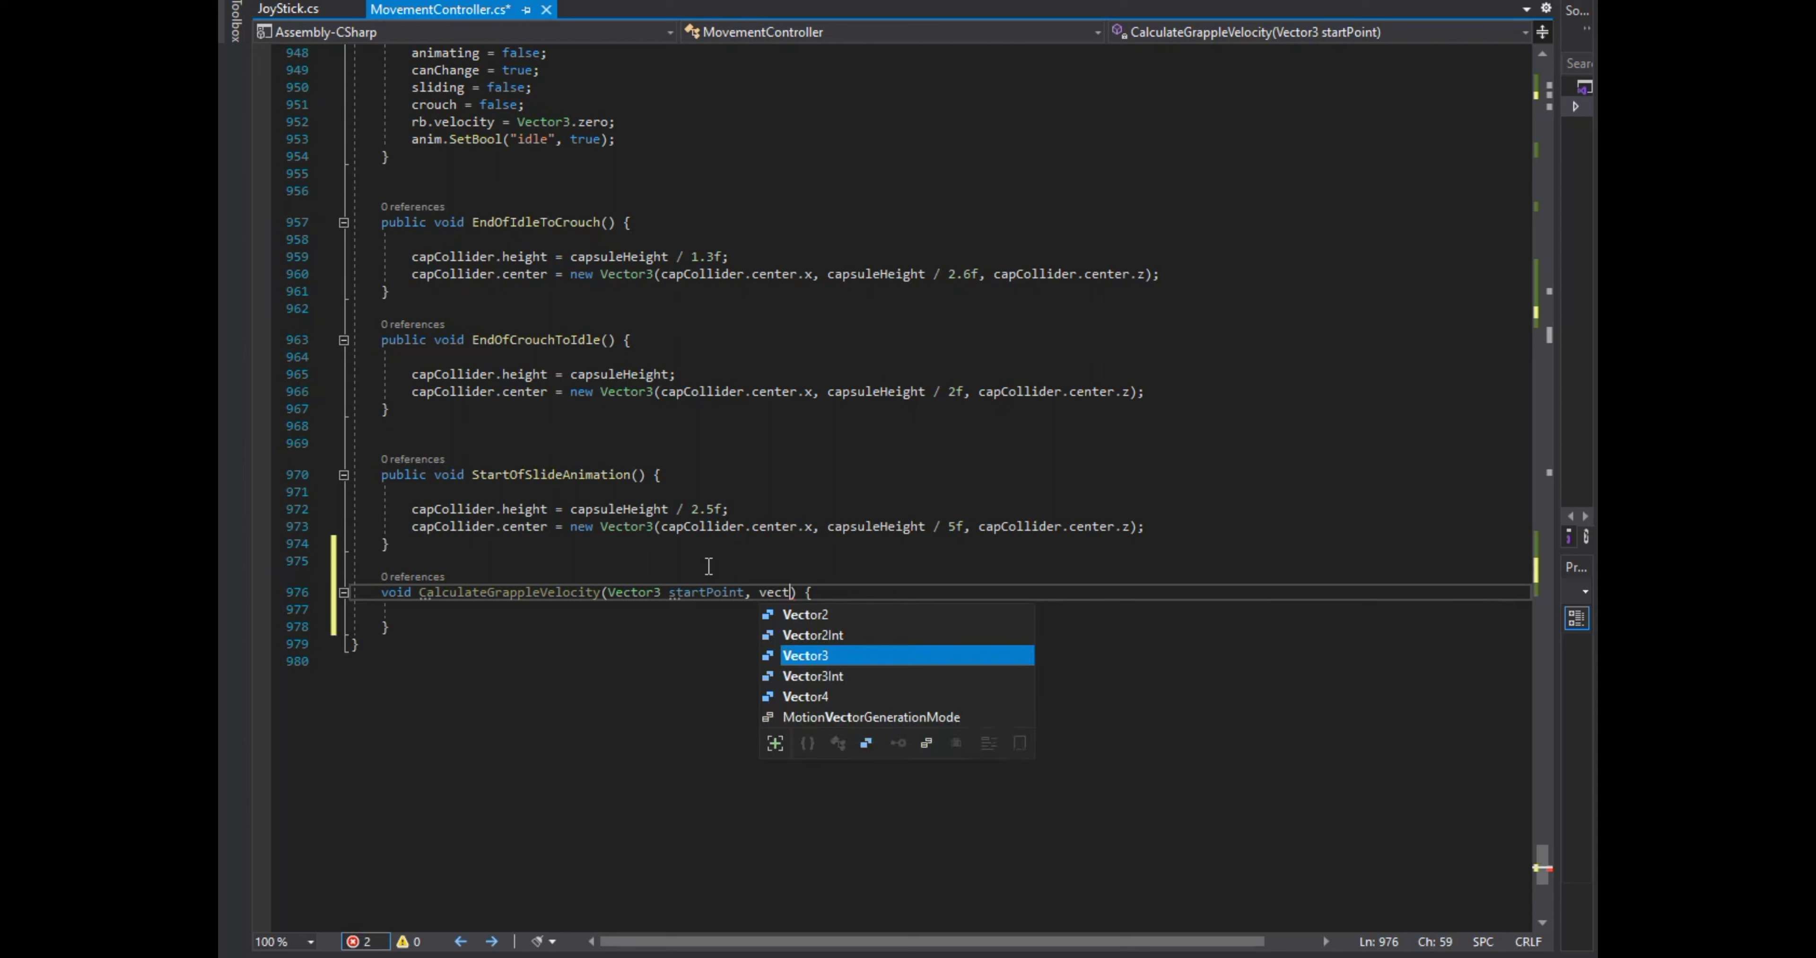
key("Tab")
type("endPoint")
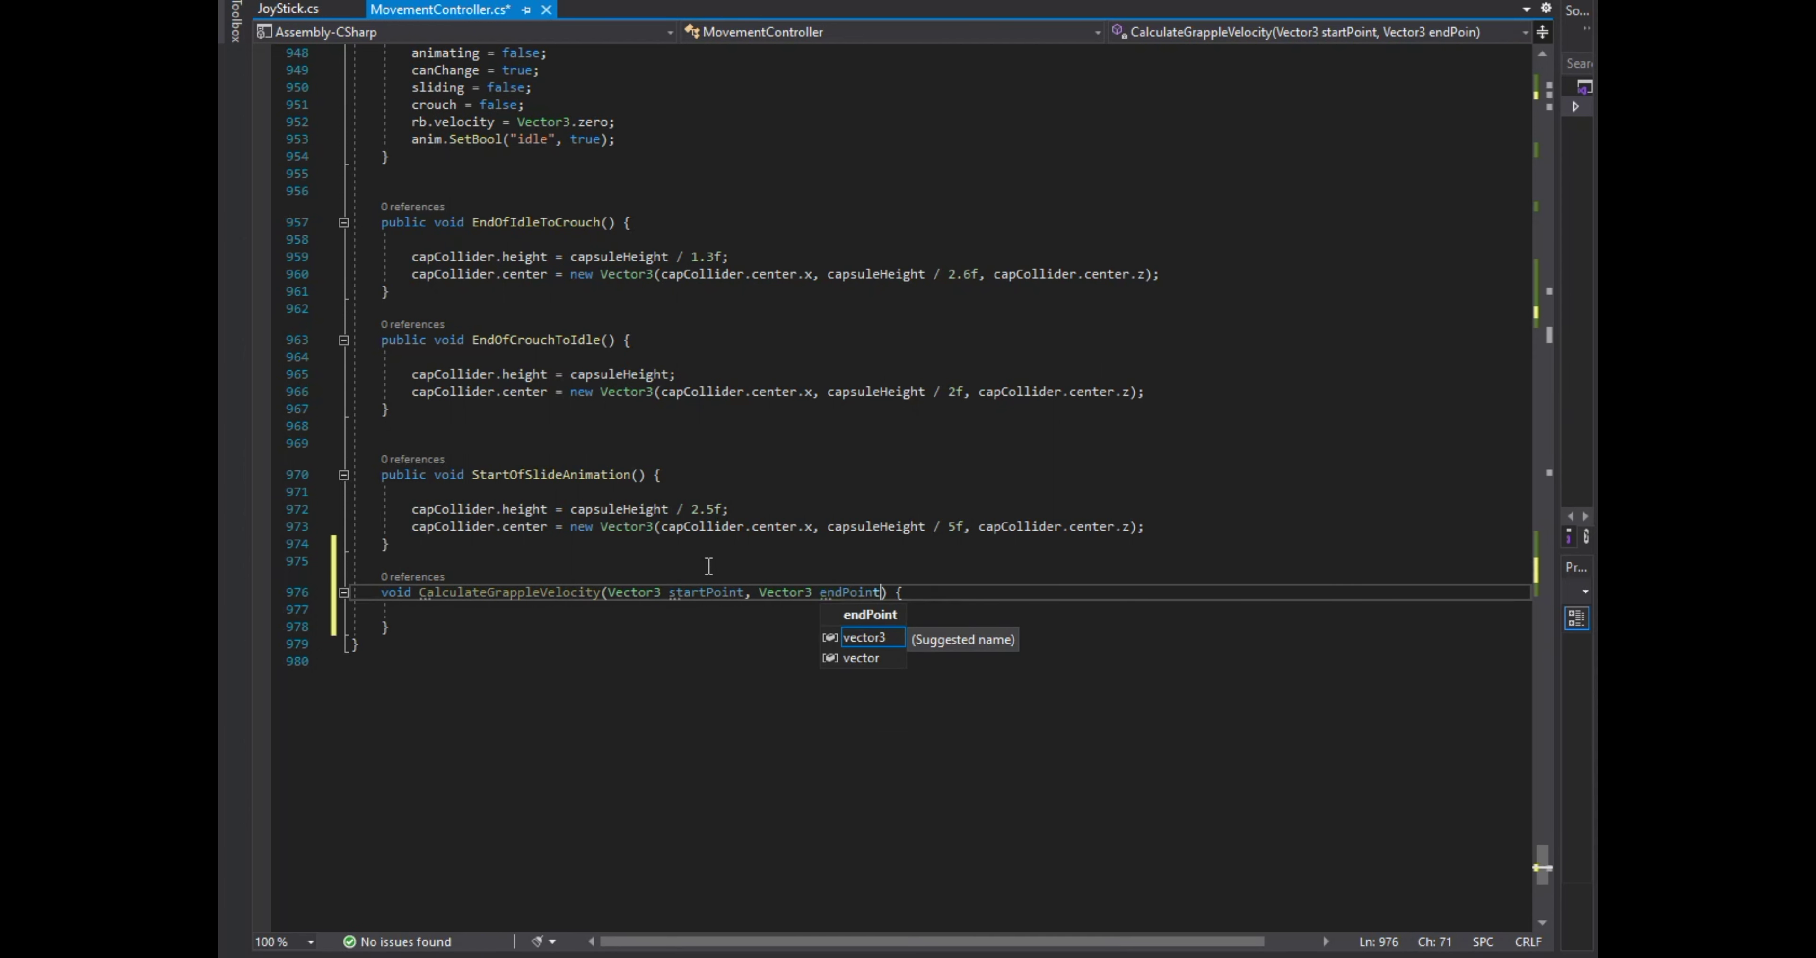
type(", float _height")
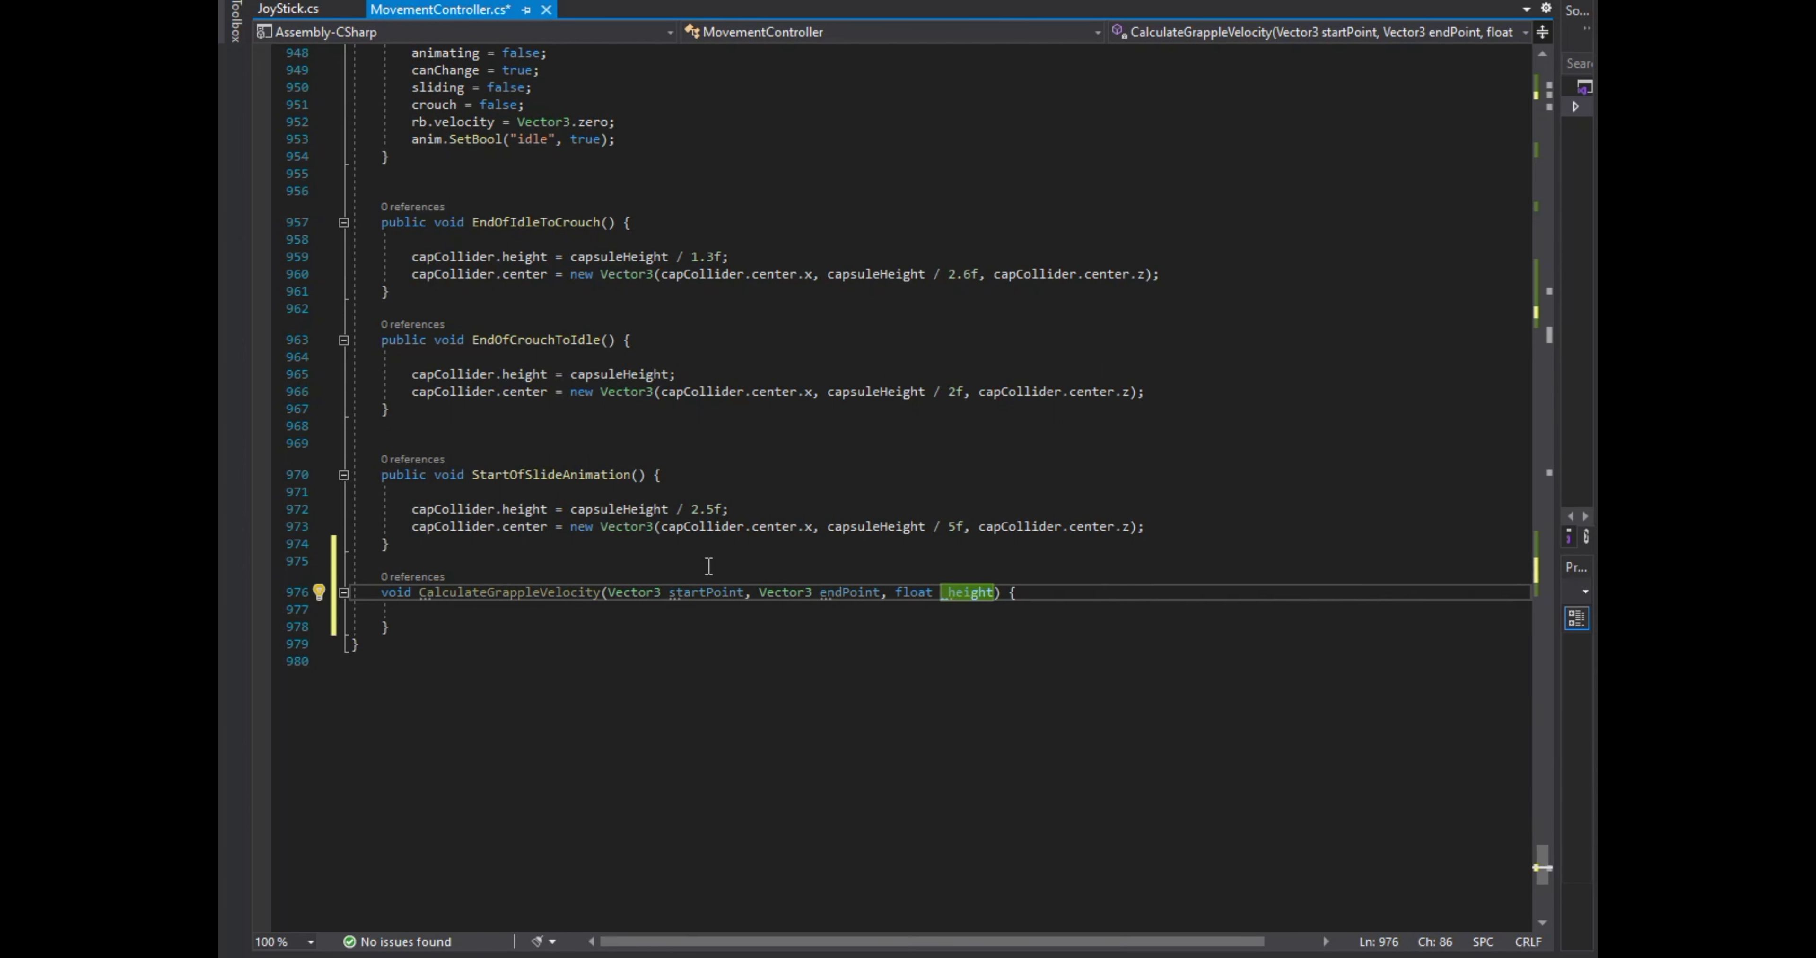
key("Down")
key("Return")
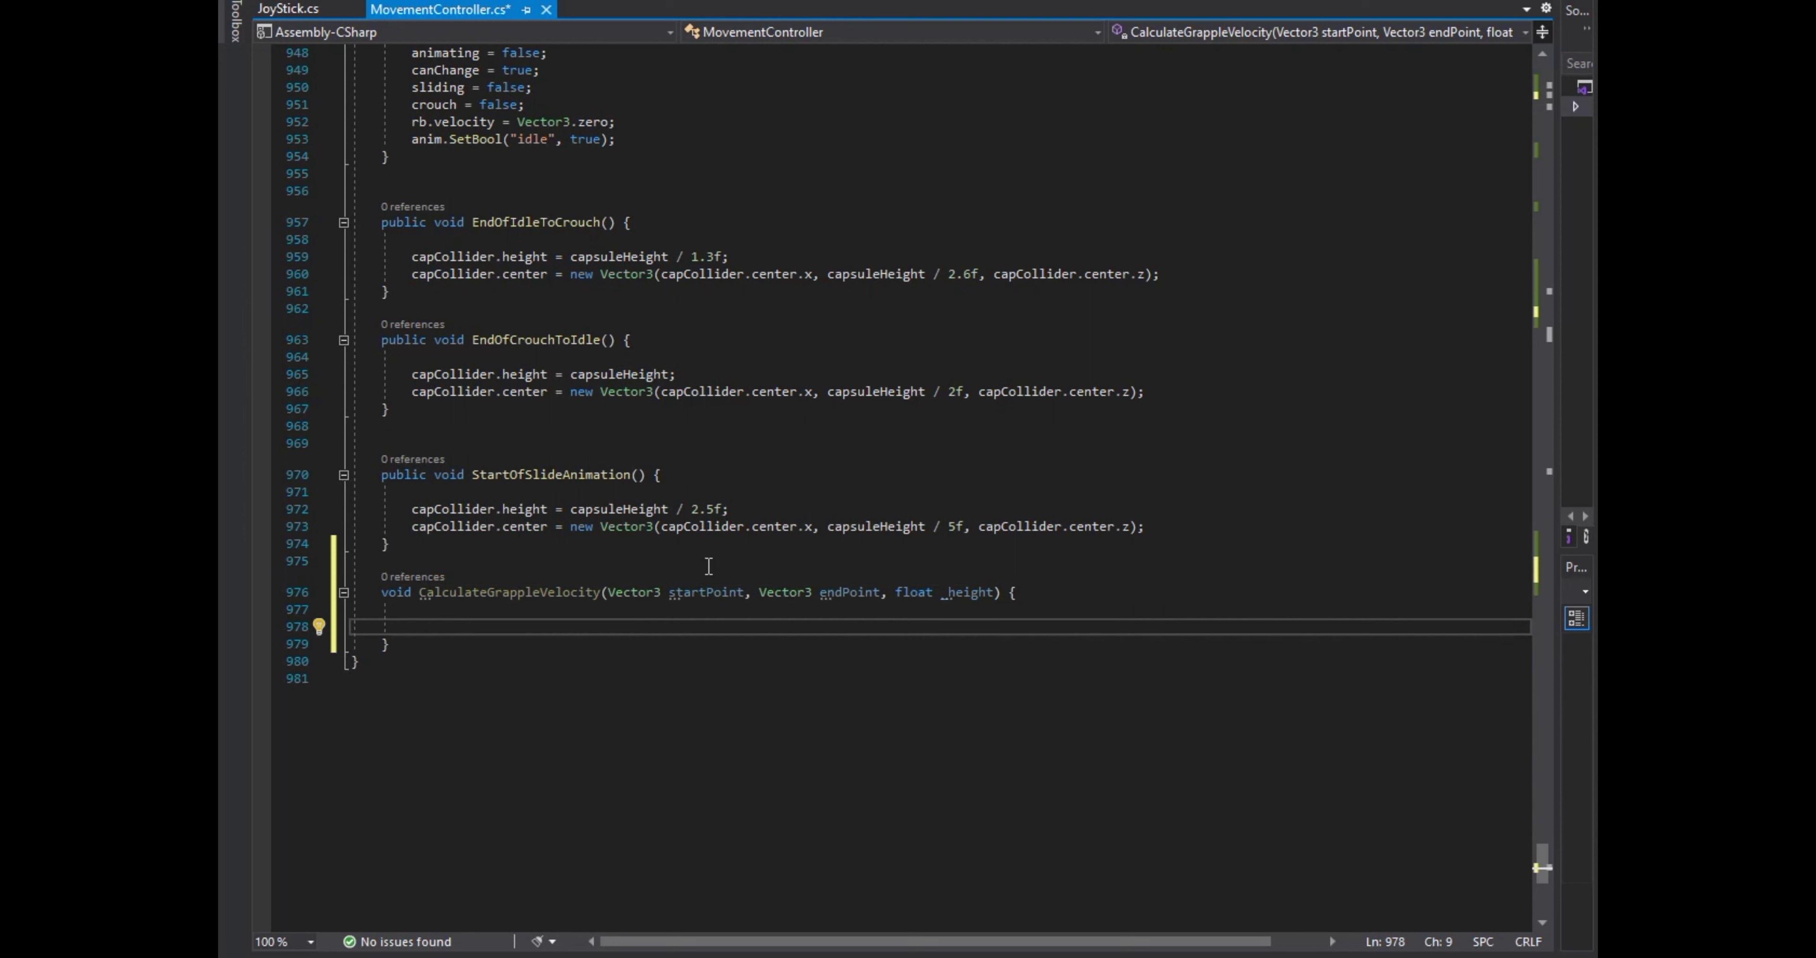
Set _gravity from Physics.gravity and displacementY as endPoint.y - startPoint.y.
type("float _gravity ")
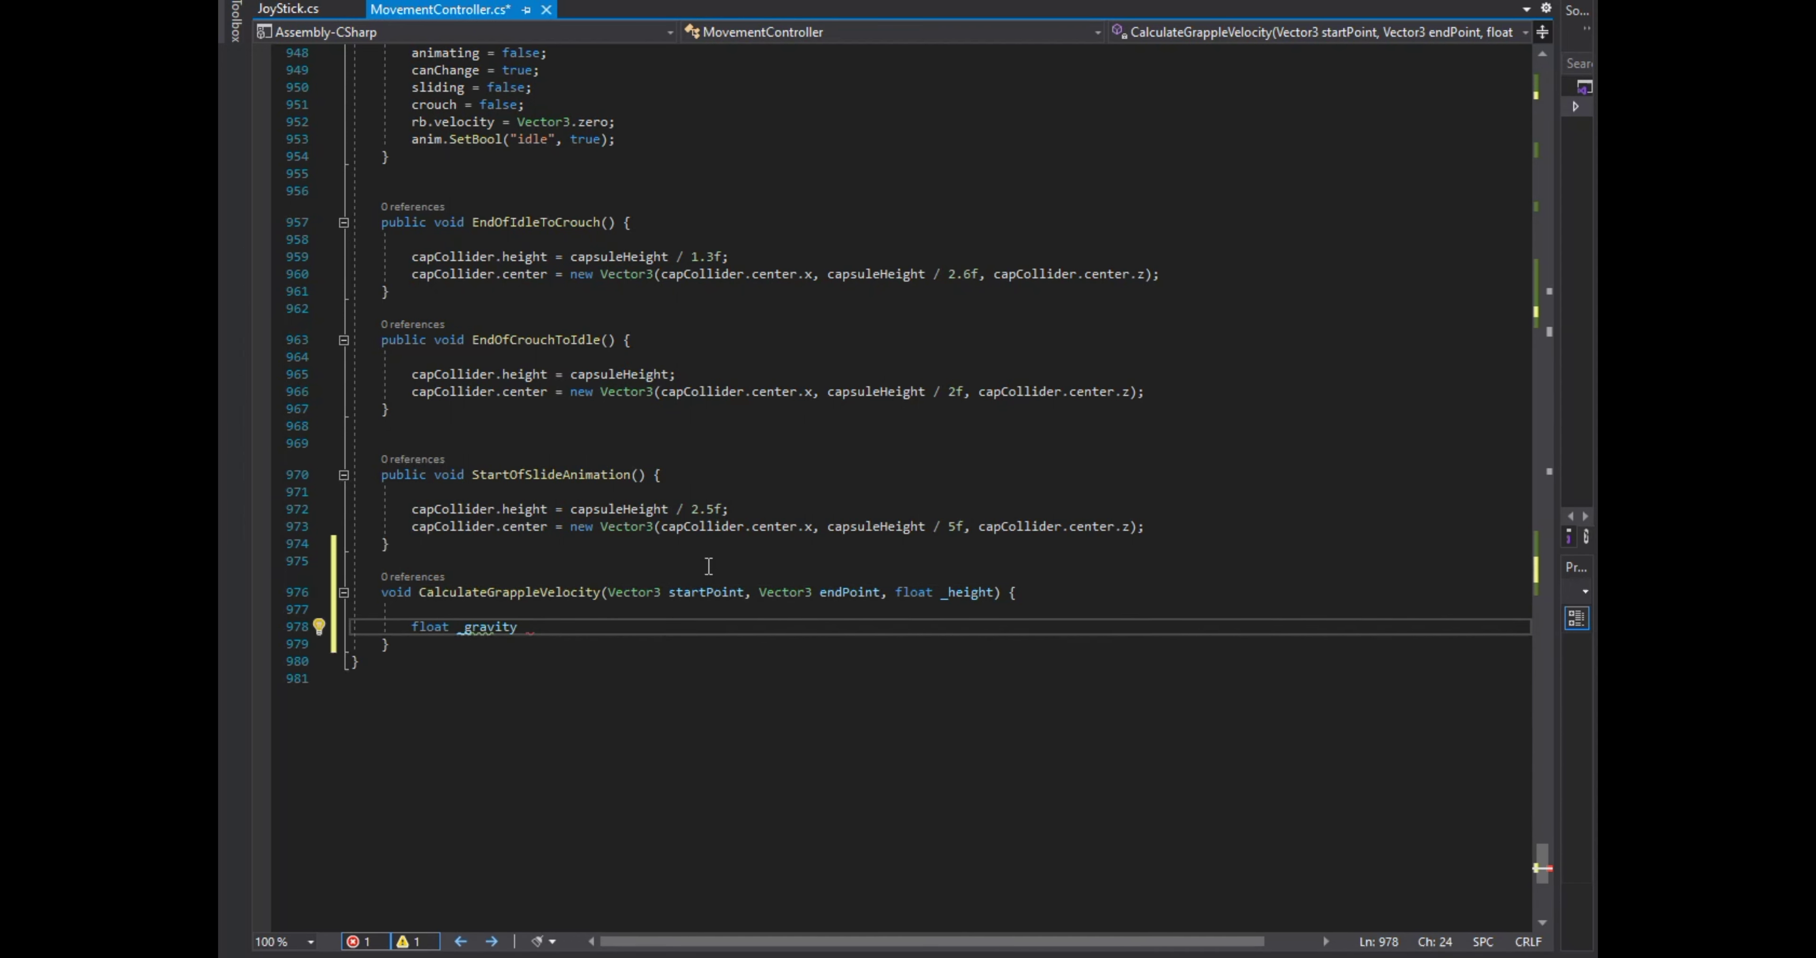
type("= Physics.grav")
key("Tab")
key("Return")
type("loat displacementY =")
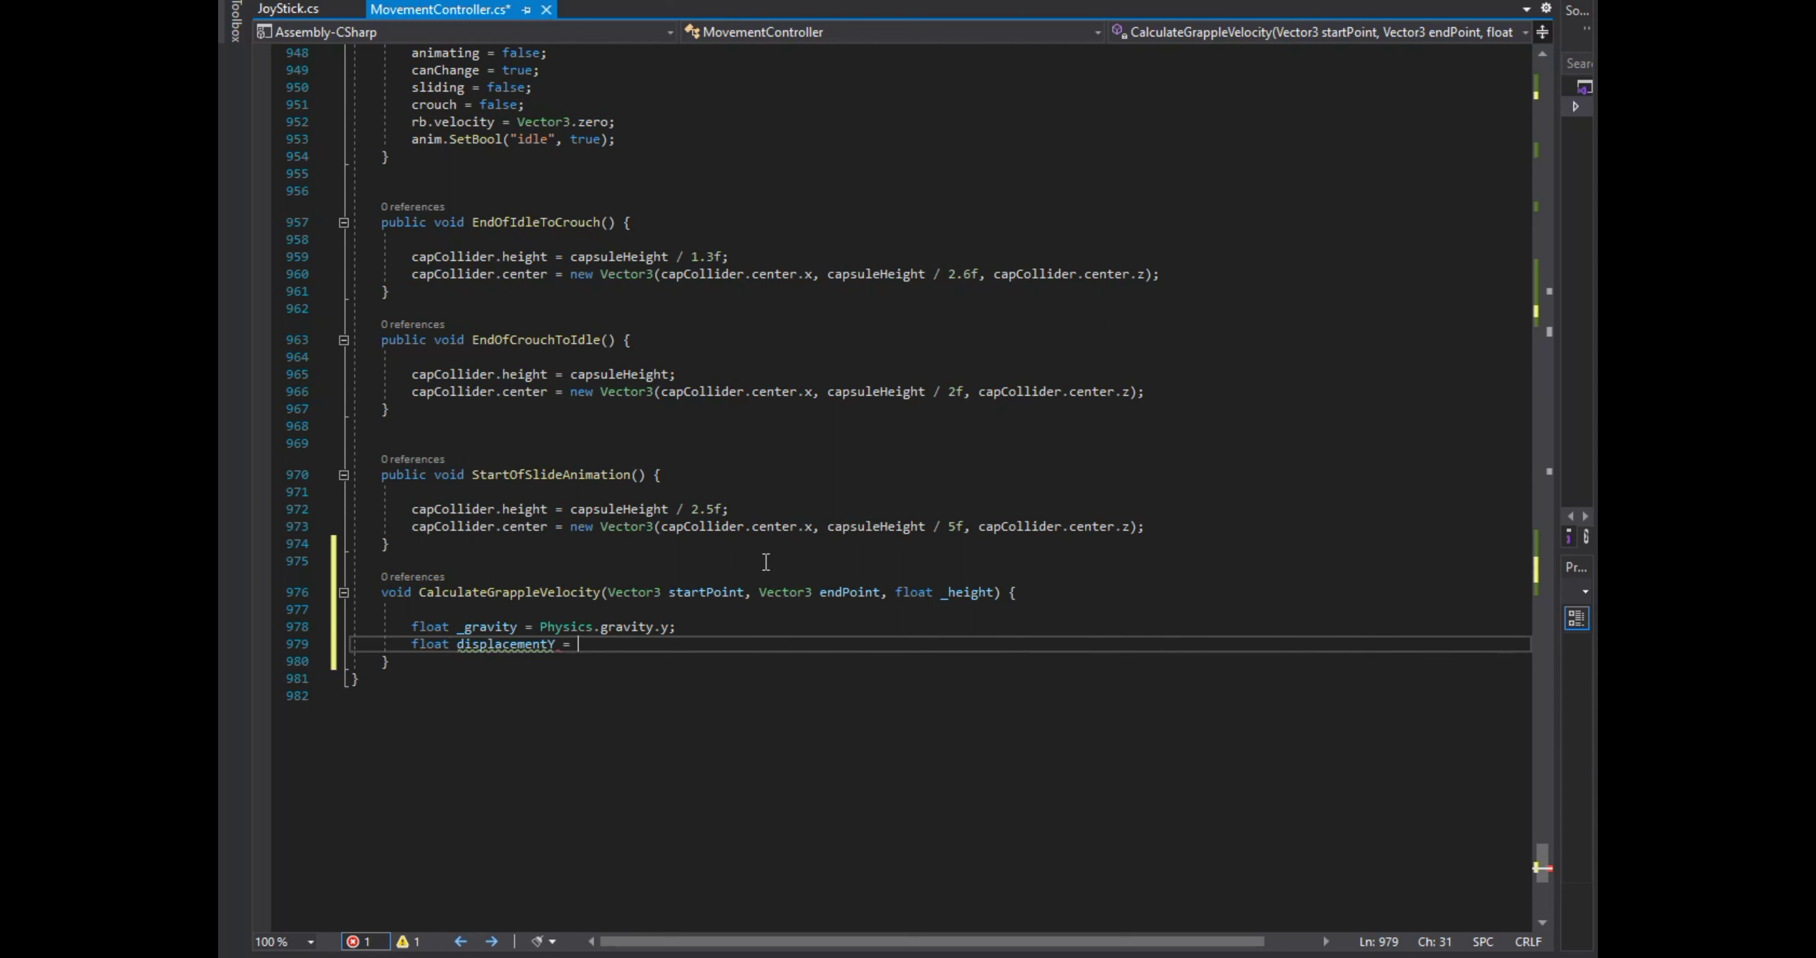
type("e")
type("nd")
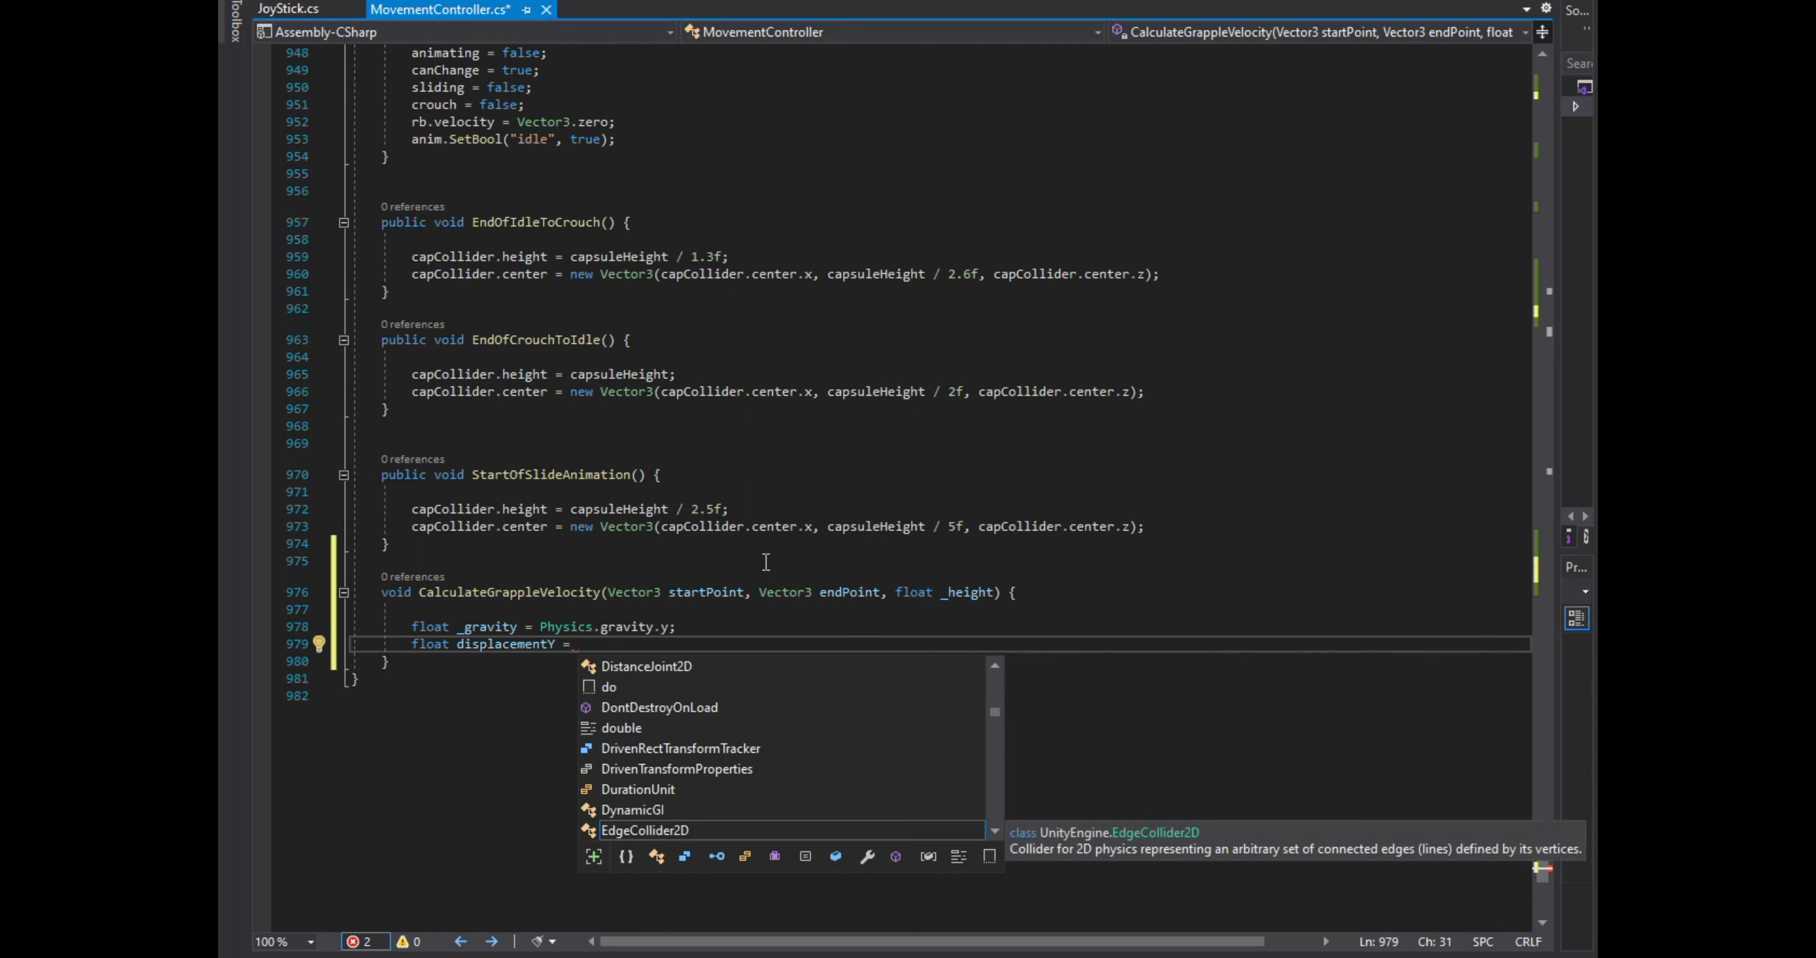
type("po.y ")
type("st")
key("Tab")
type(".y;")
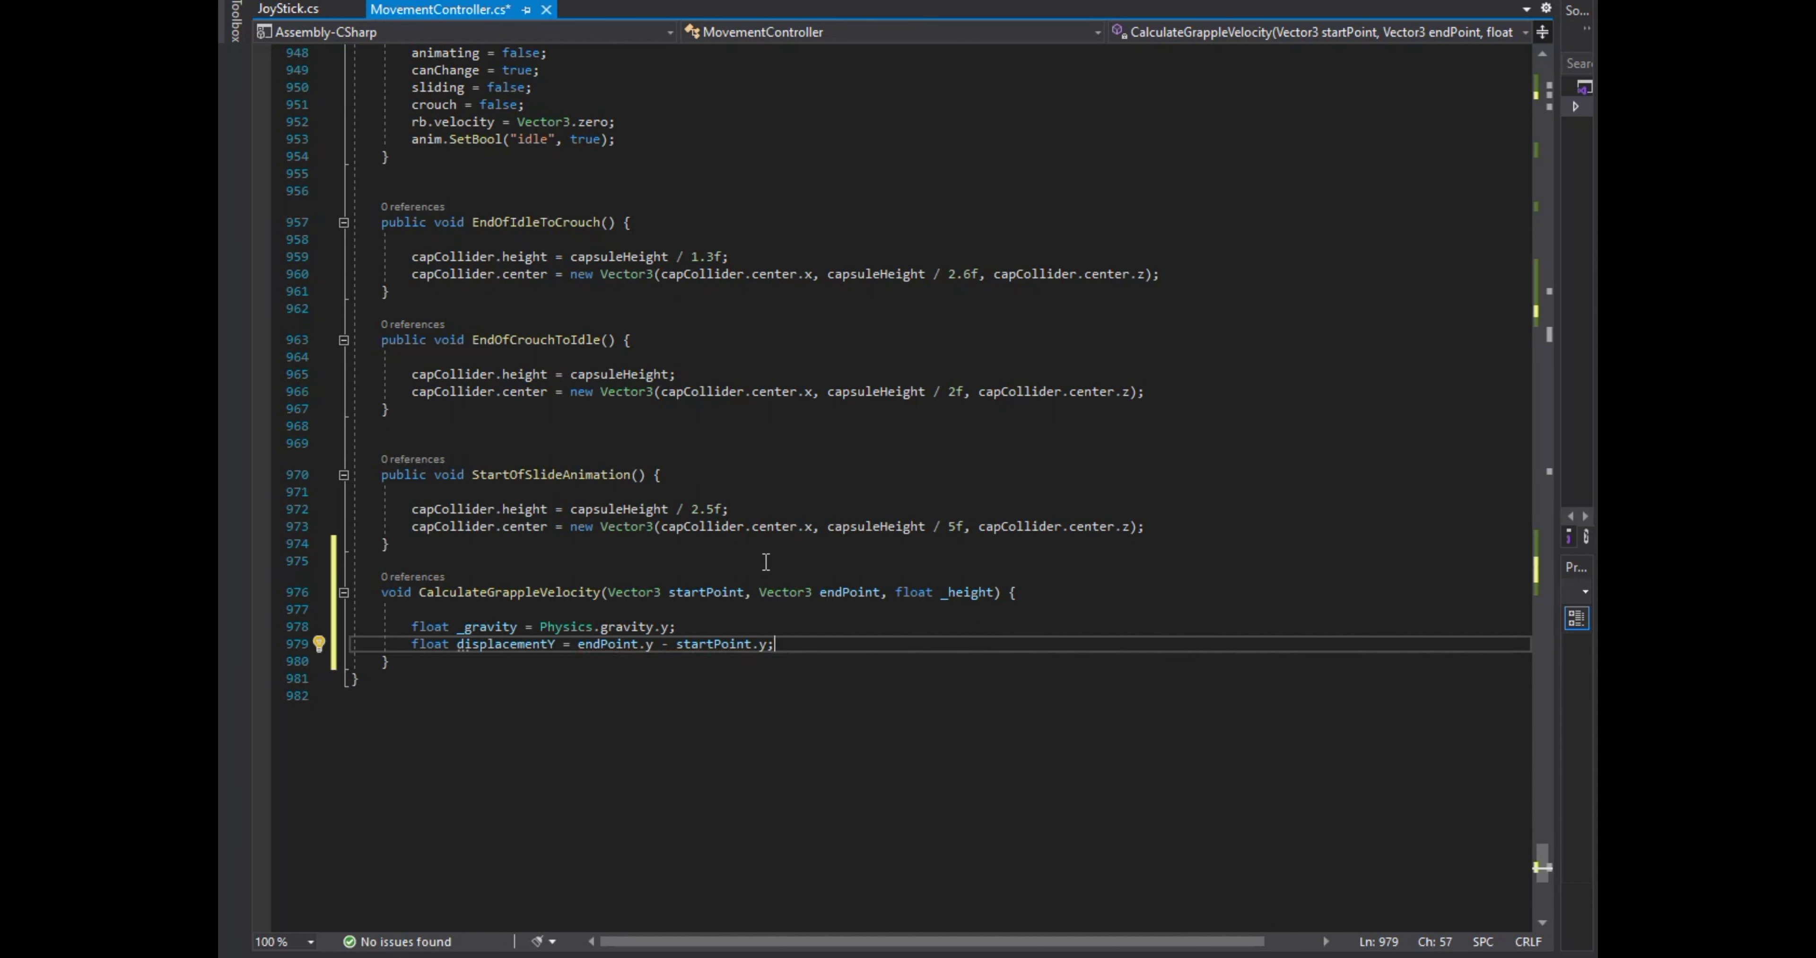
key("Return")
key("Return")
Add displacementXZ as new Vector3(endPoint.x - startPoint.x, 0, endPoint.z - startPoint.z).
type("Vec ")
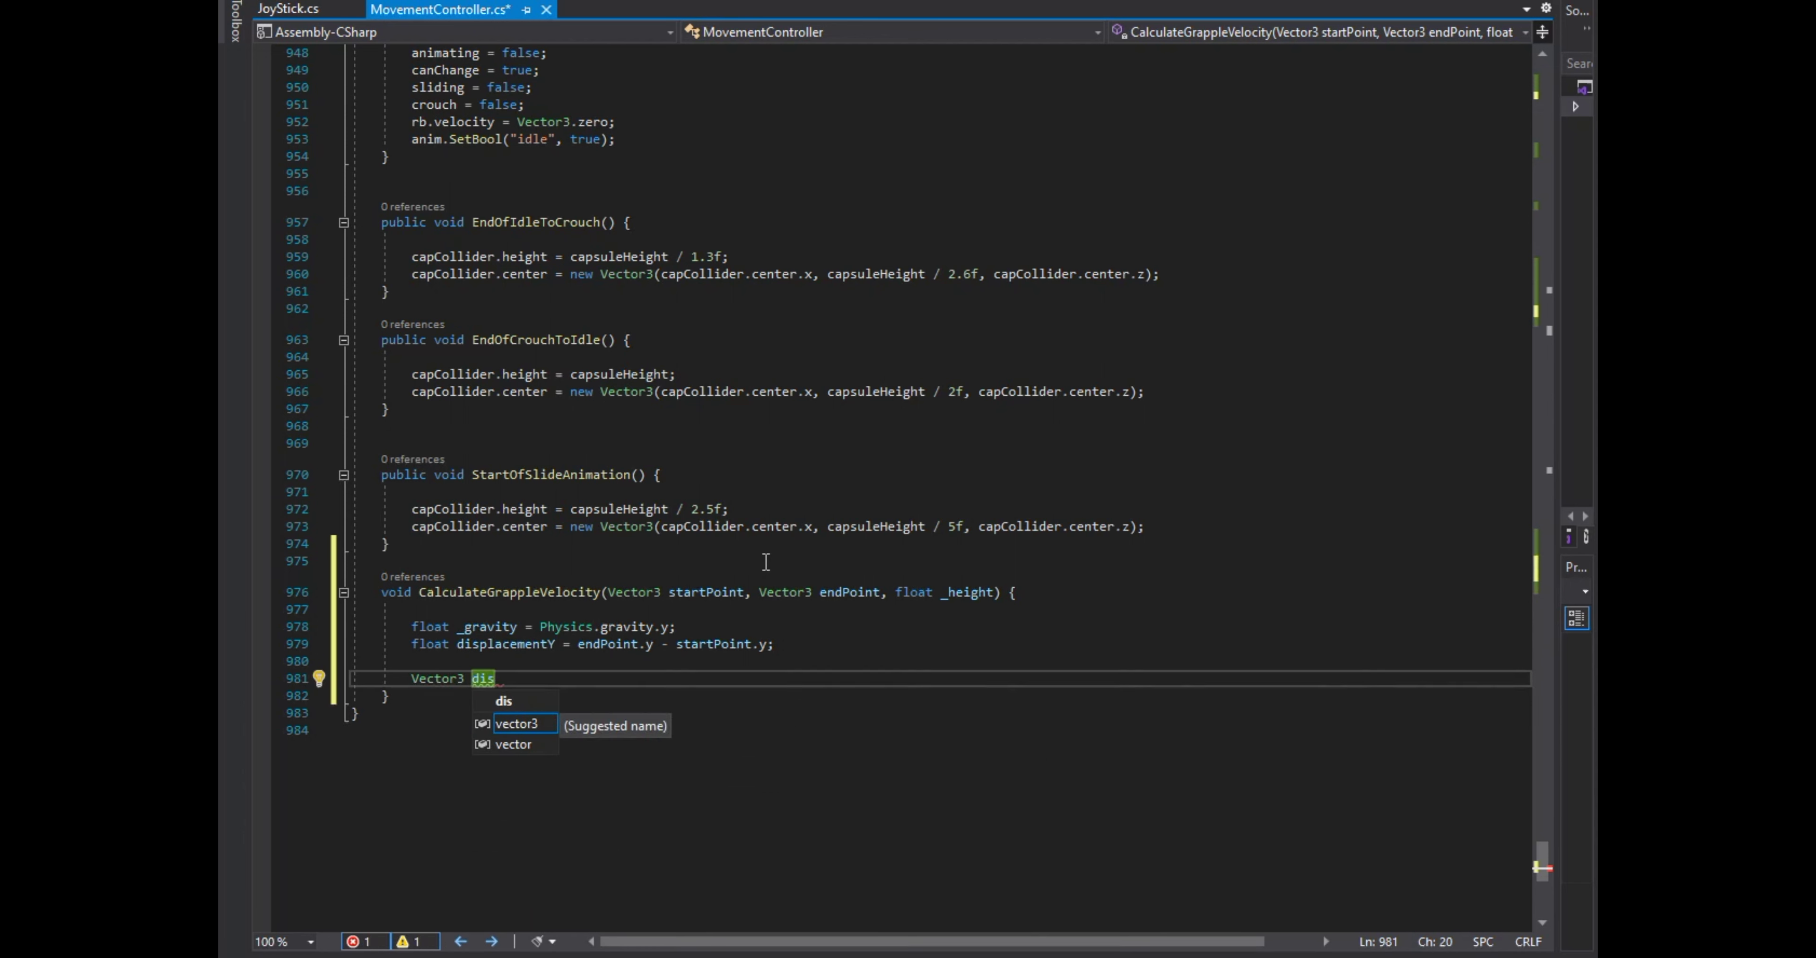
type(" = new Vect")
key("Tab")
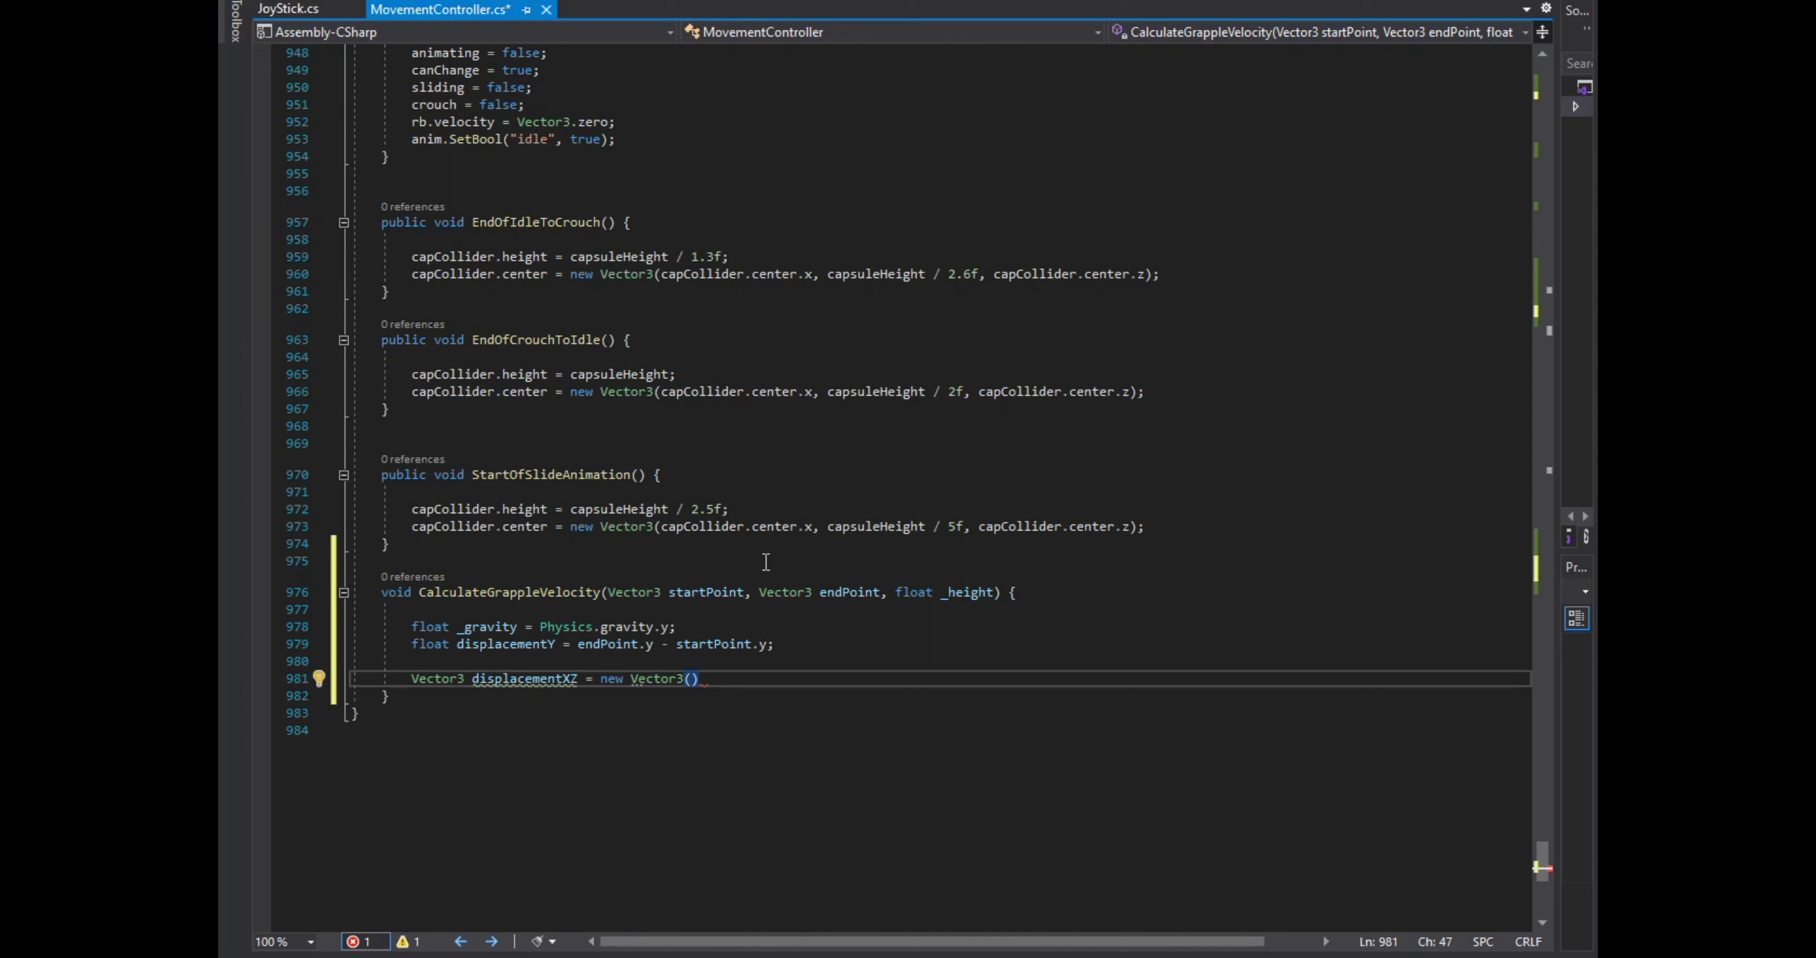
key("Tab")
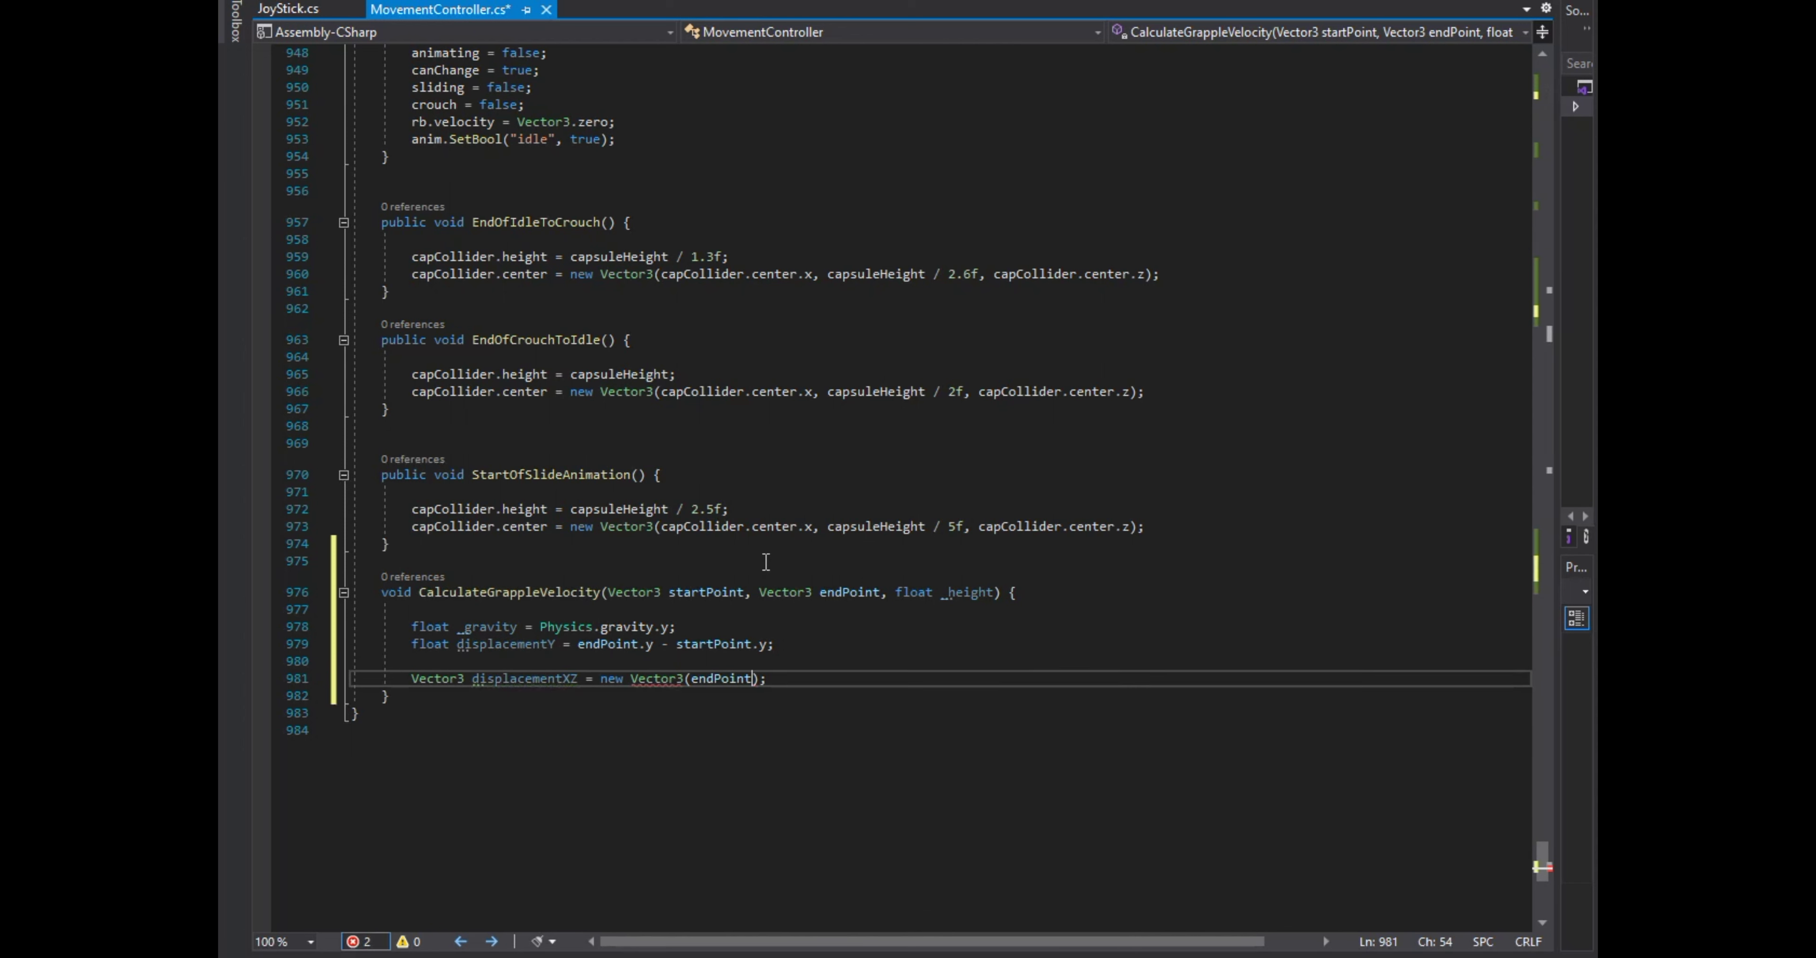
type(".x - startPoint.x, 0, end")
key("Tab")
type(".z - start")
key("Down")
key("Tab")
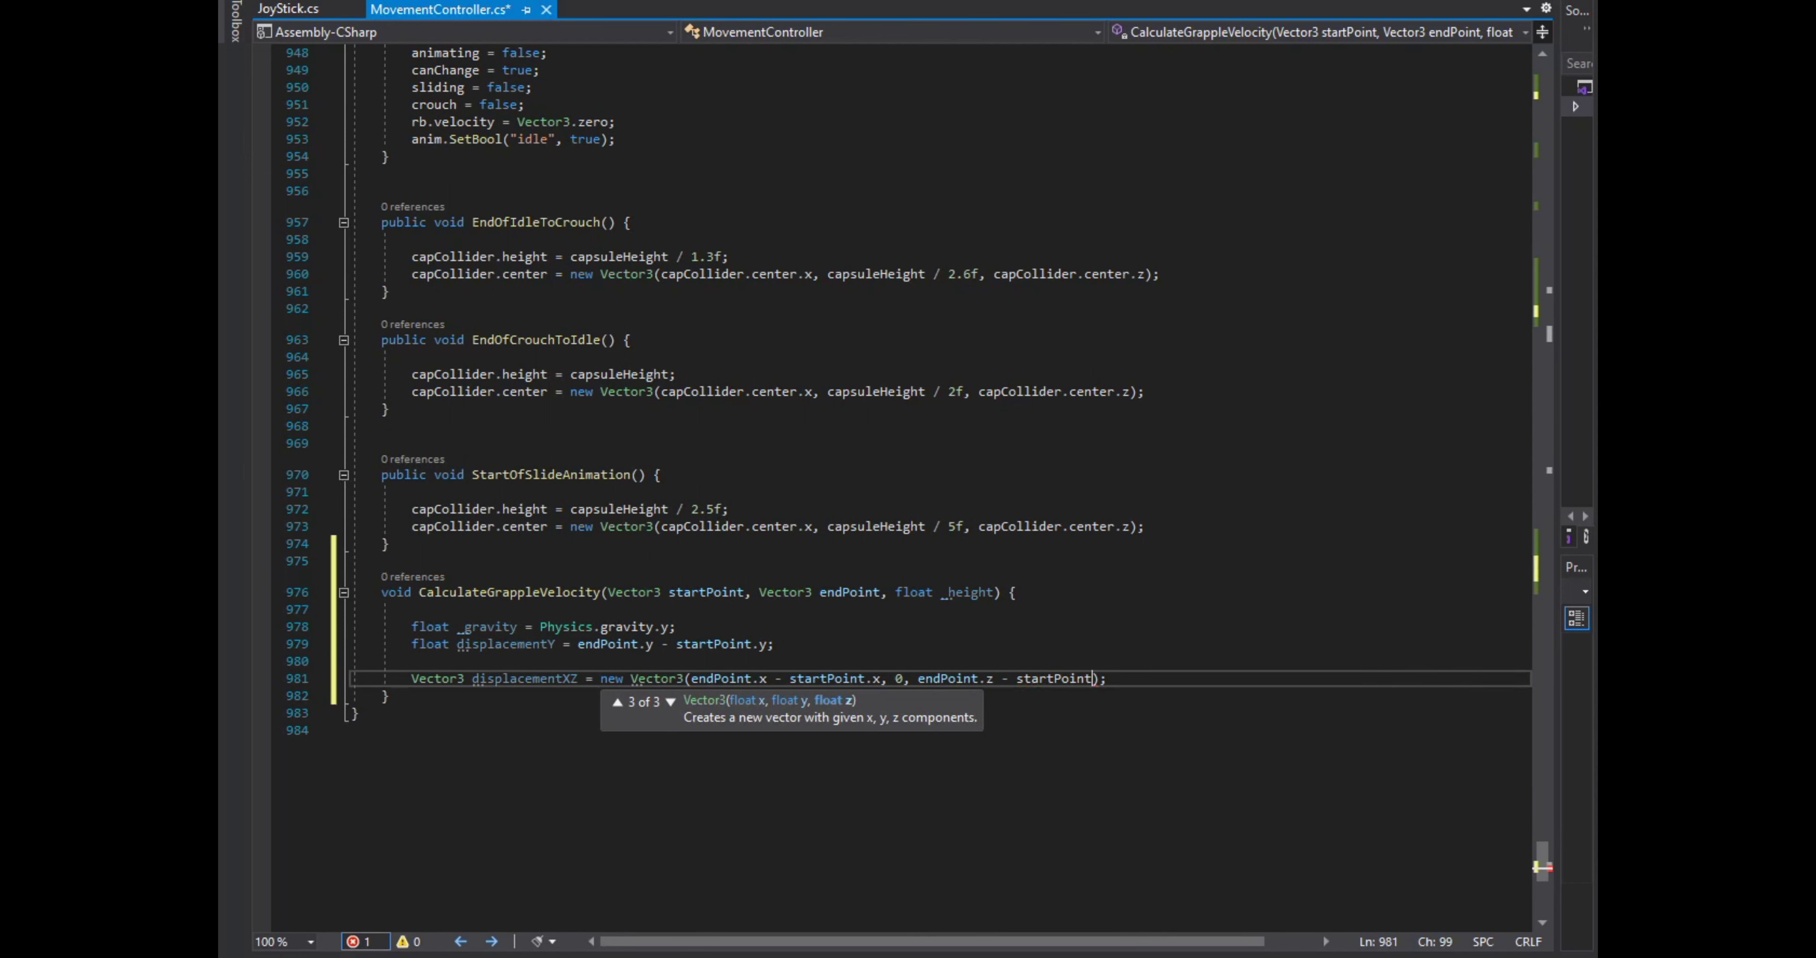
type(".z")
key("End")
key("Return")
Add velocityY = Vector3.up * Mathf.Sqrt(-2 * _gravity * (hitAbove ? displacementY : _height)).
type("Vec")
key("Tab")
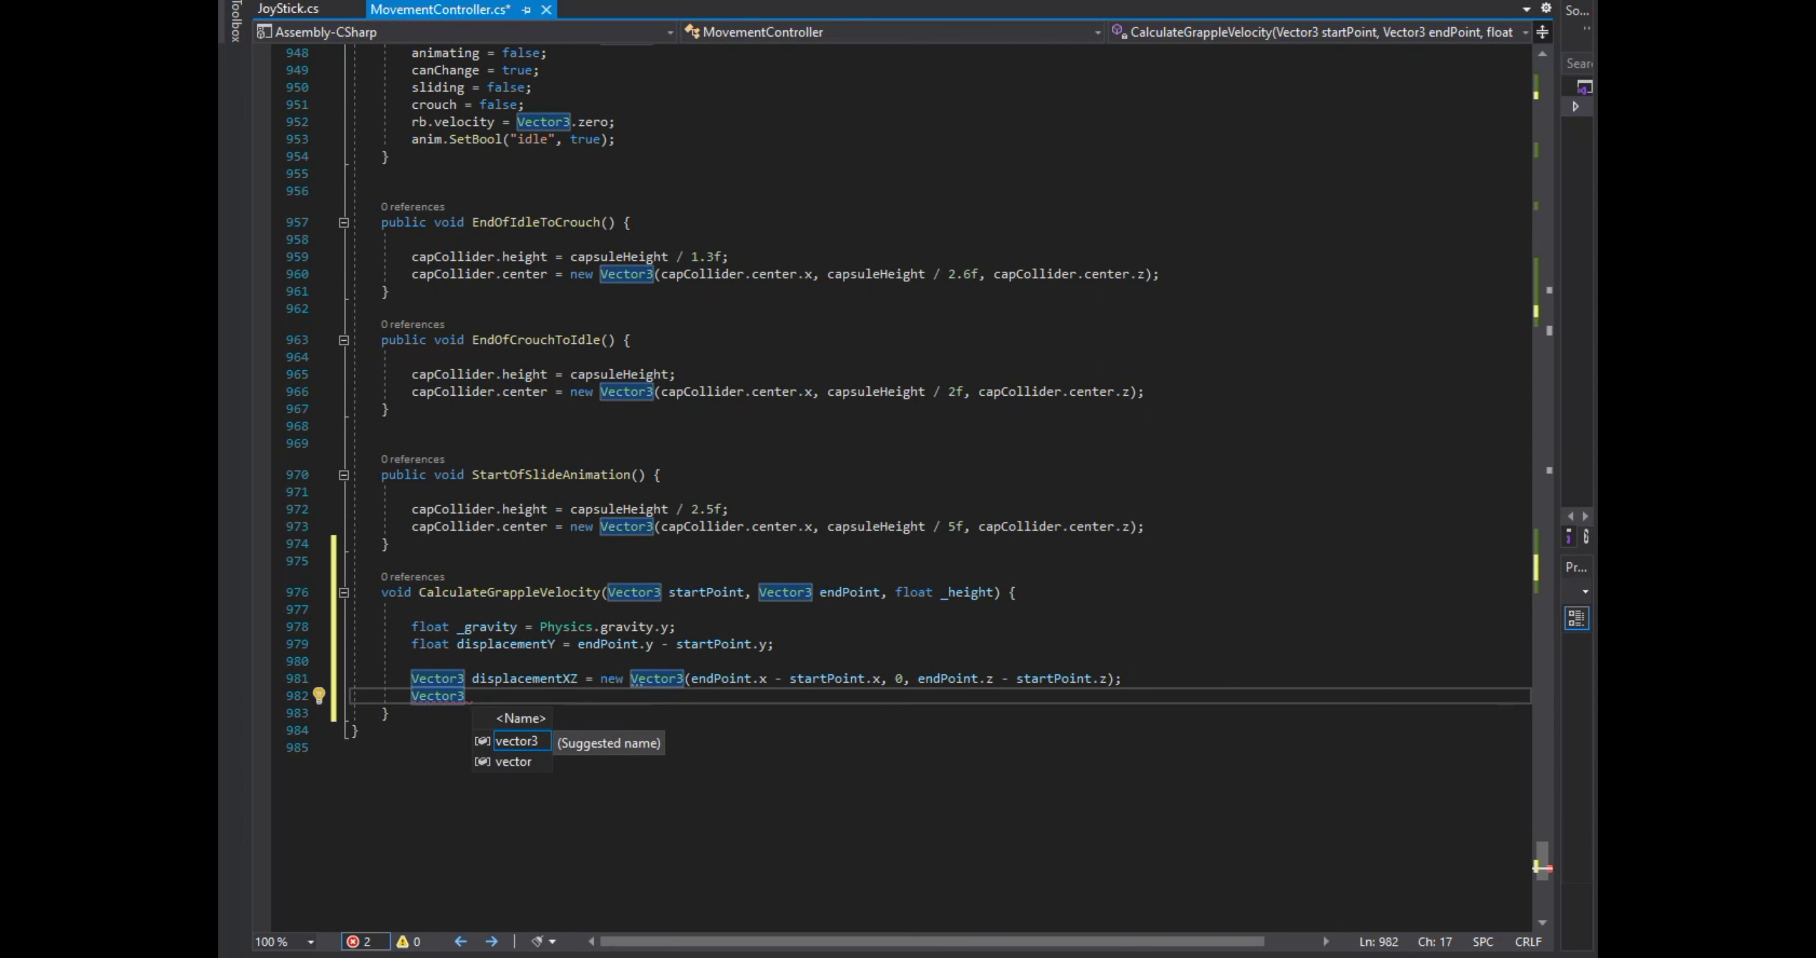
type("velocityY")
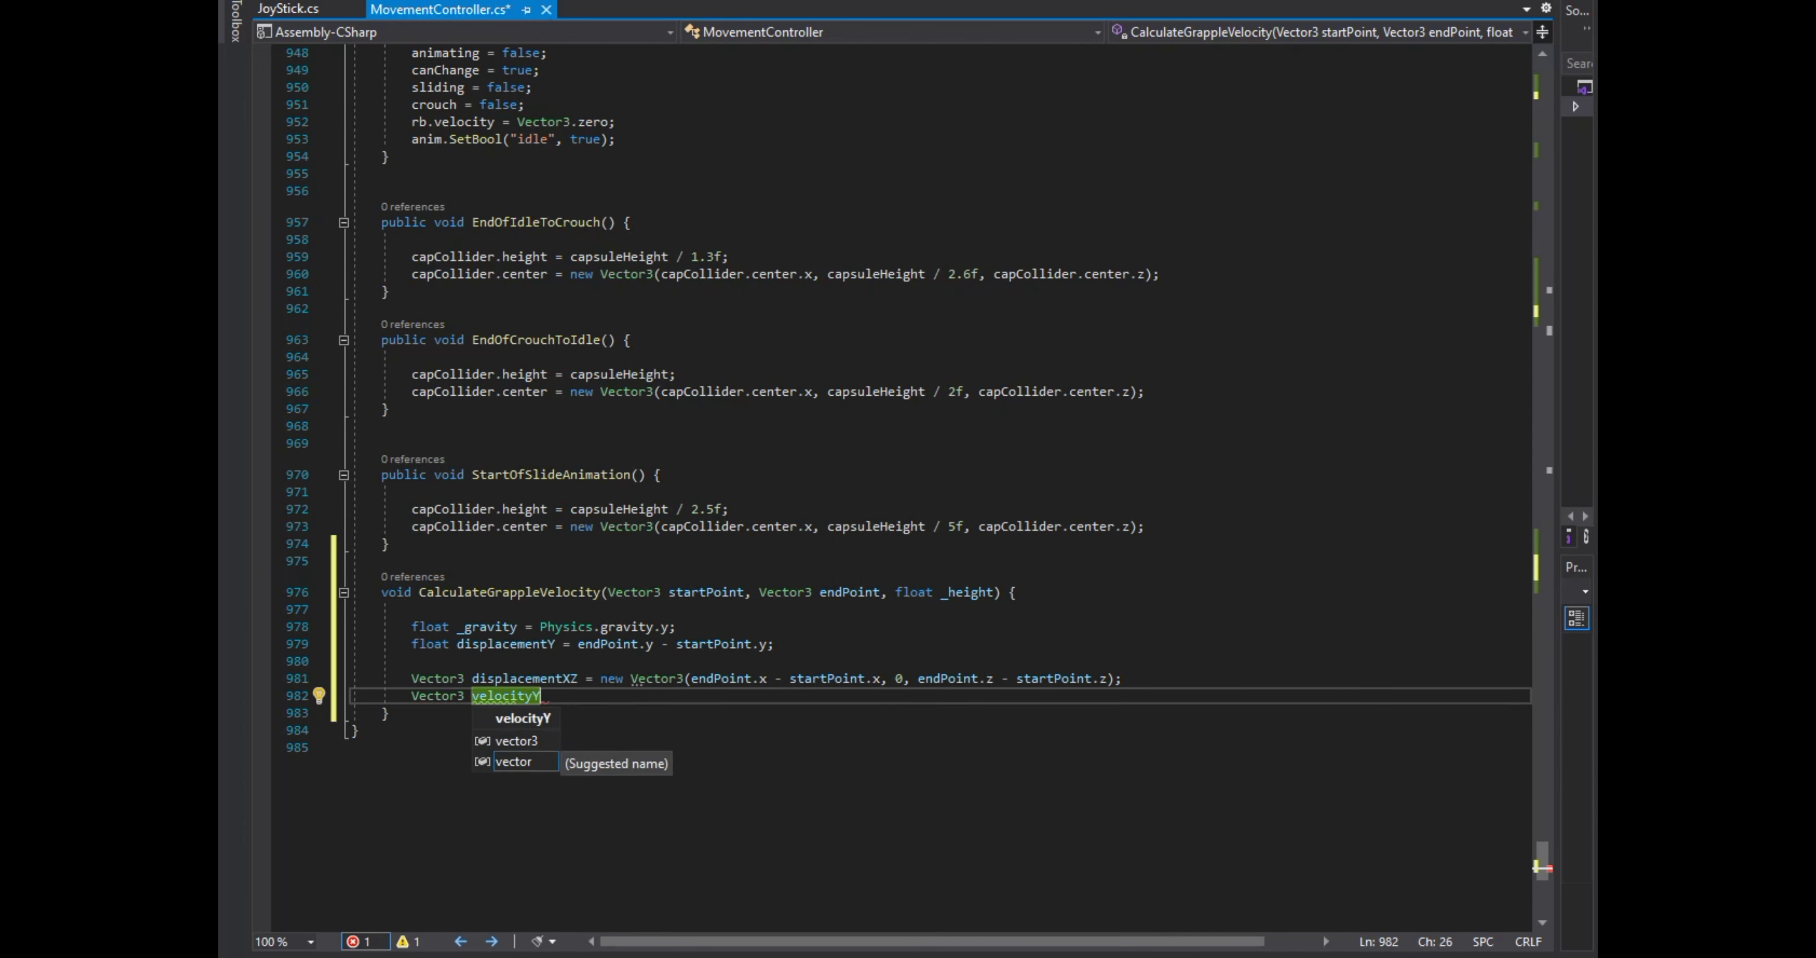
type(" = vet")
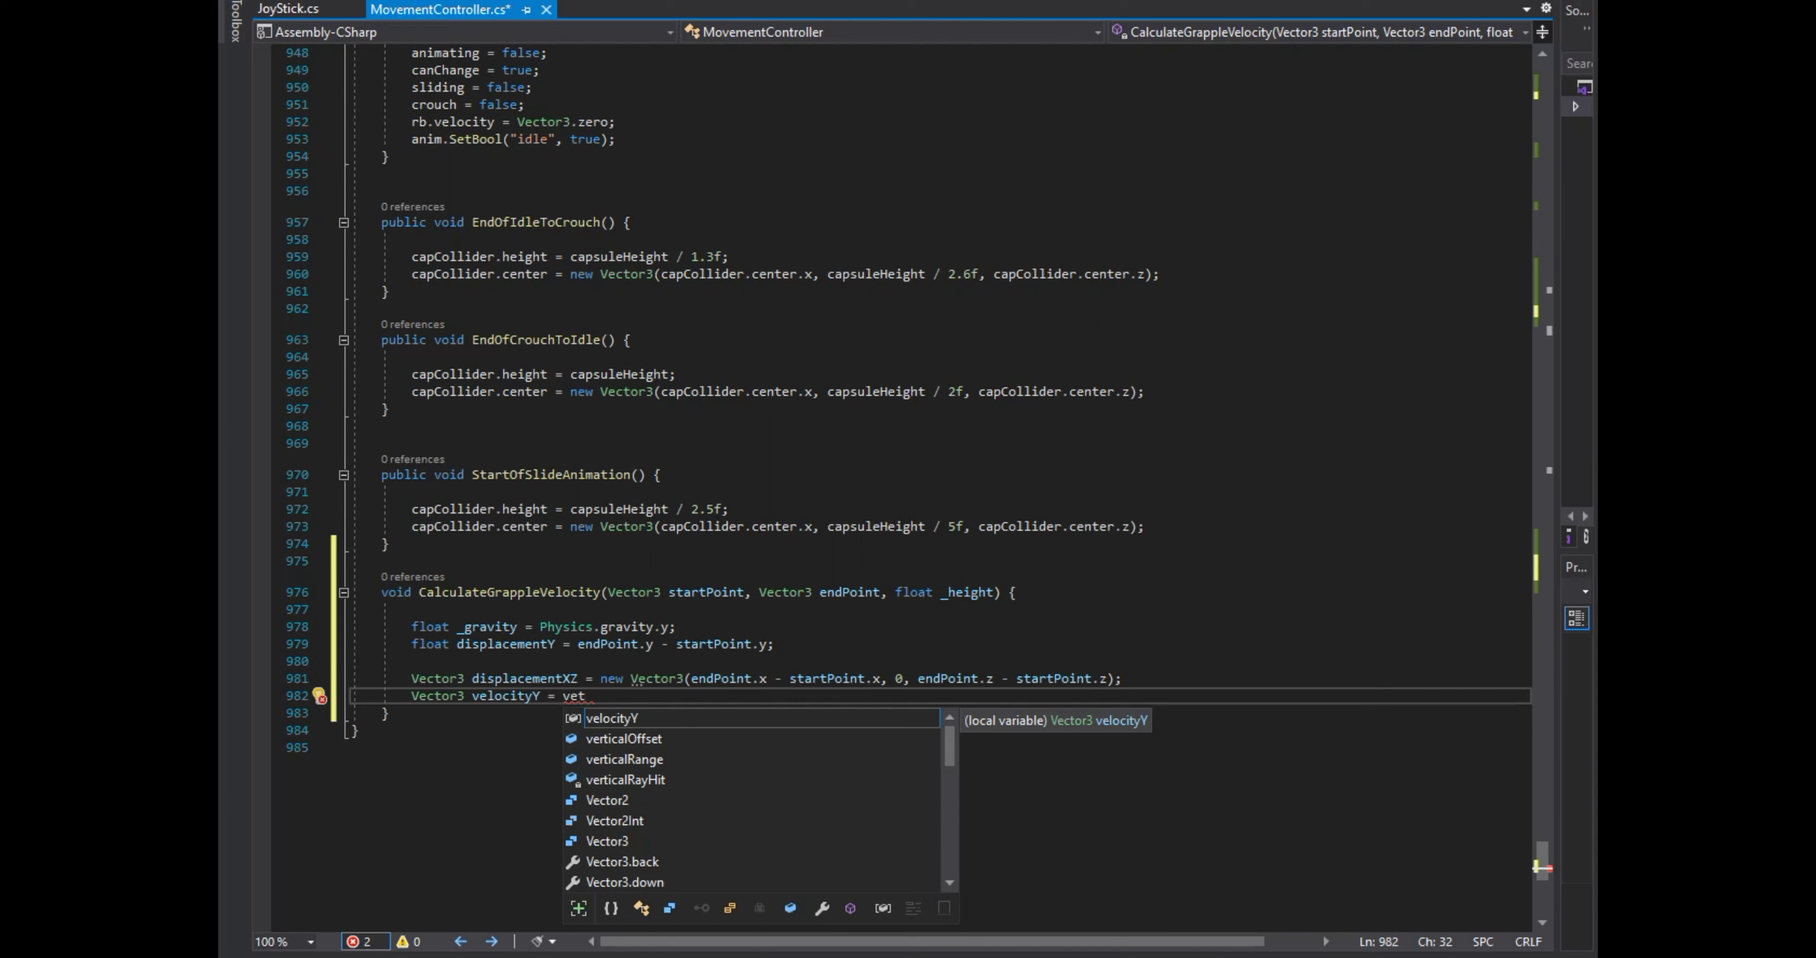
type("Vector3.up * ")
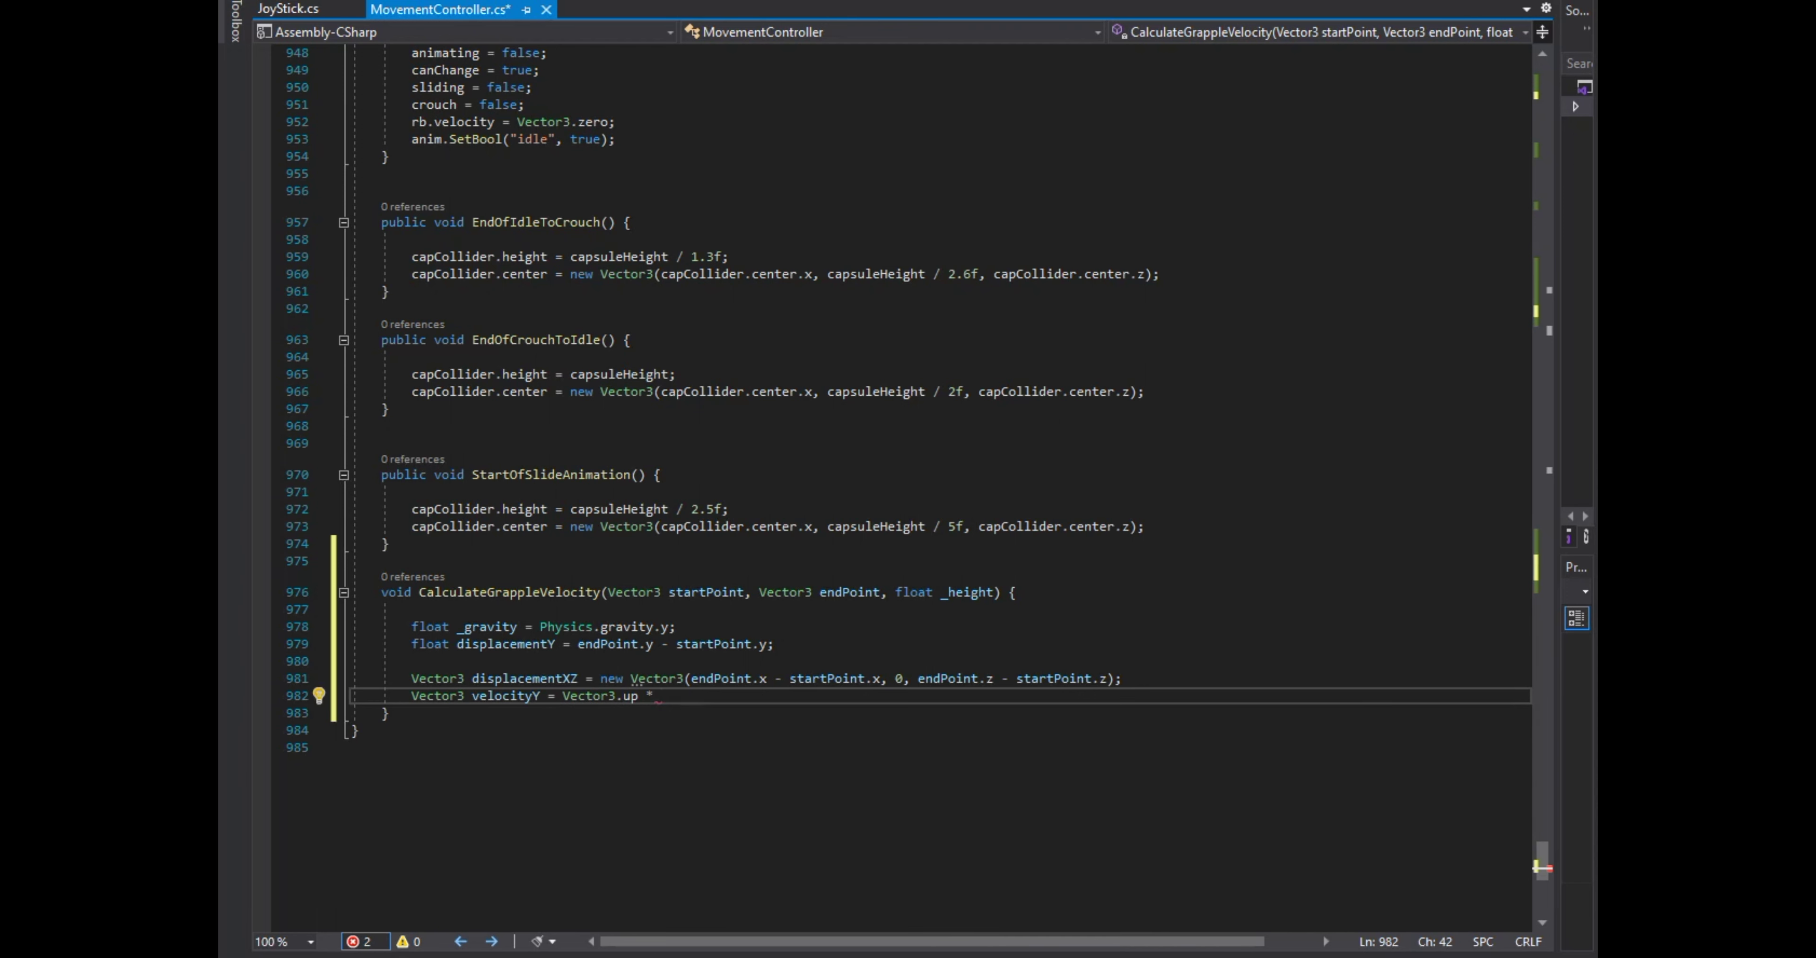
type("Mathf")
key("Left")
key("Left")
type(".Sqrt(-2 * ")
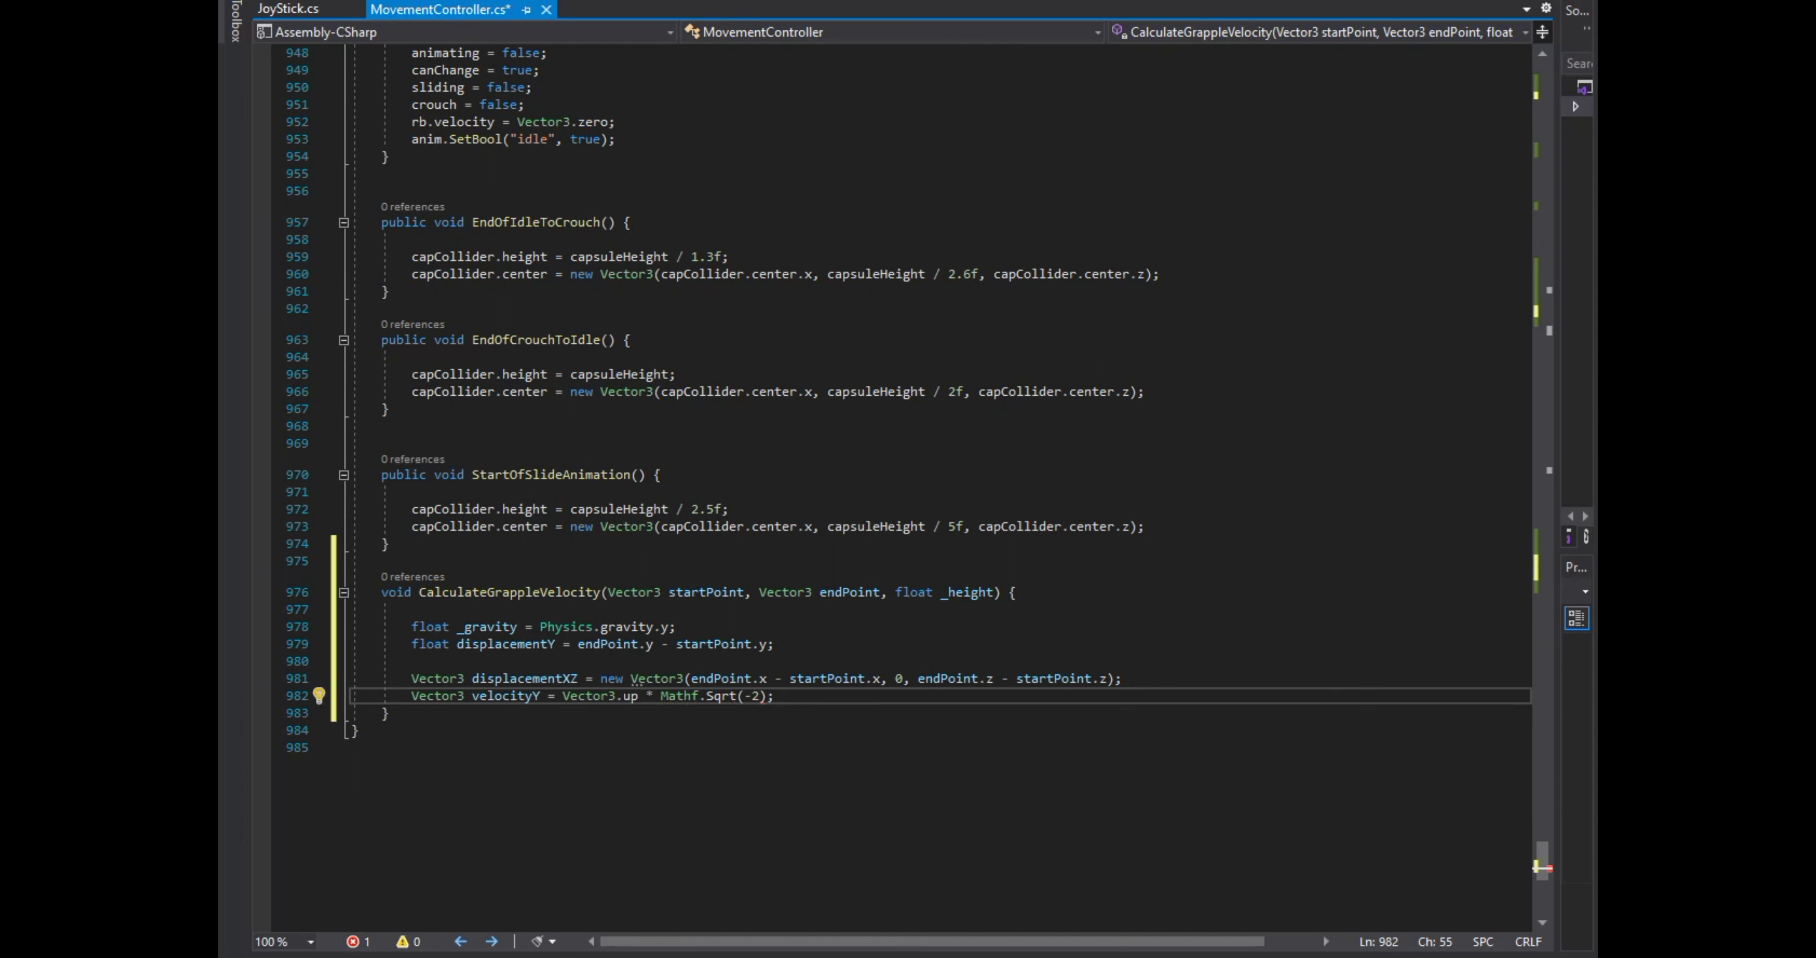
type("_gravity * (")
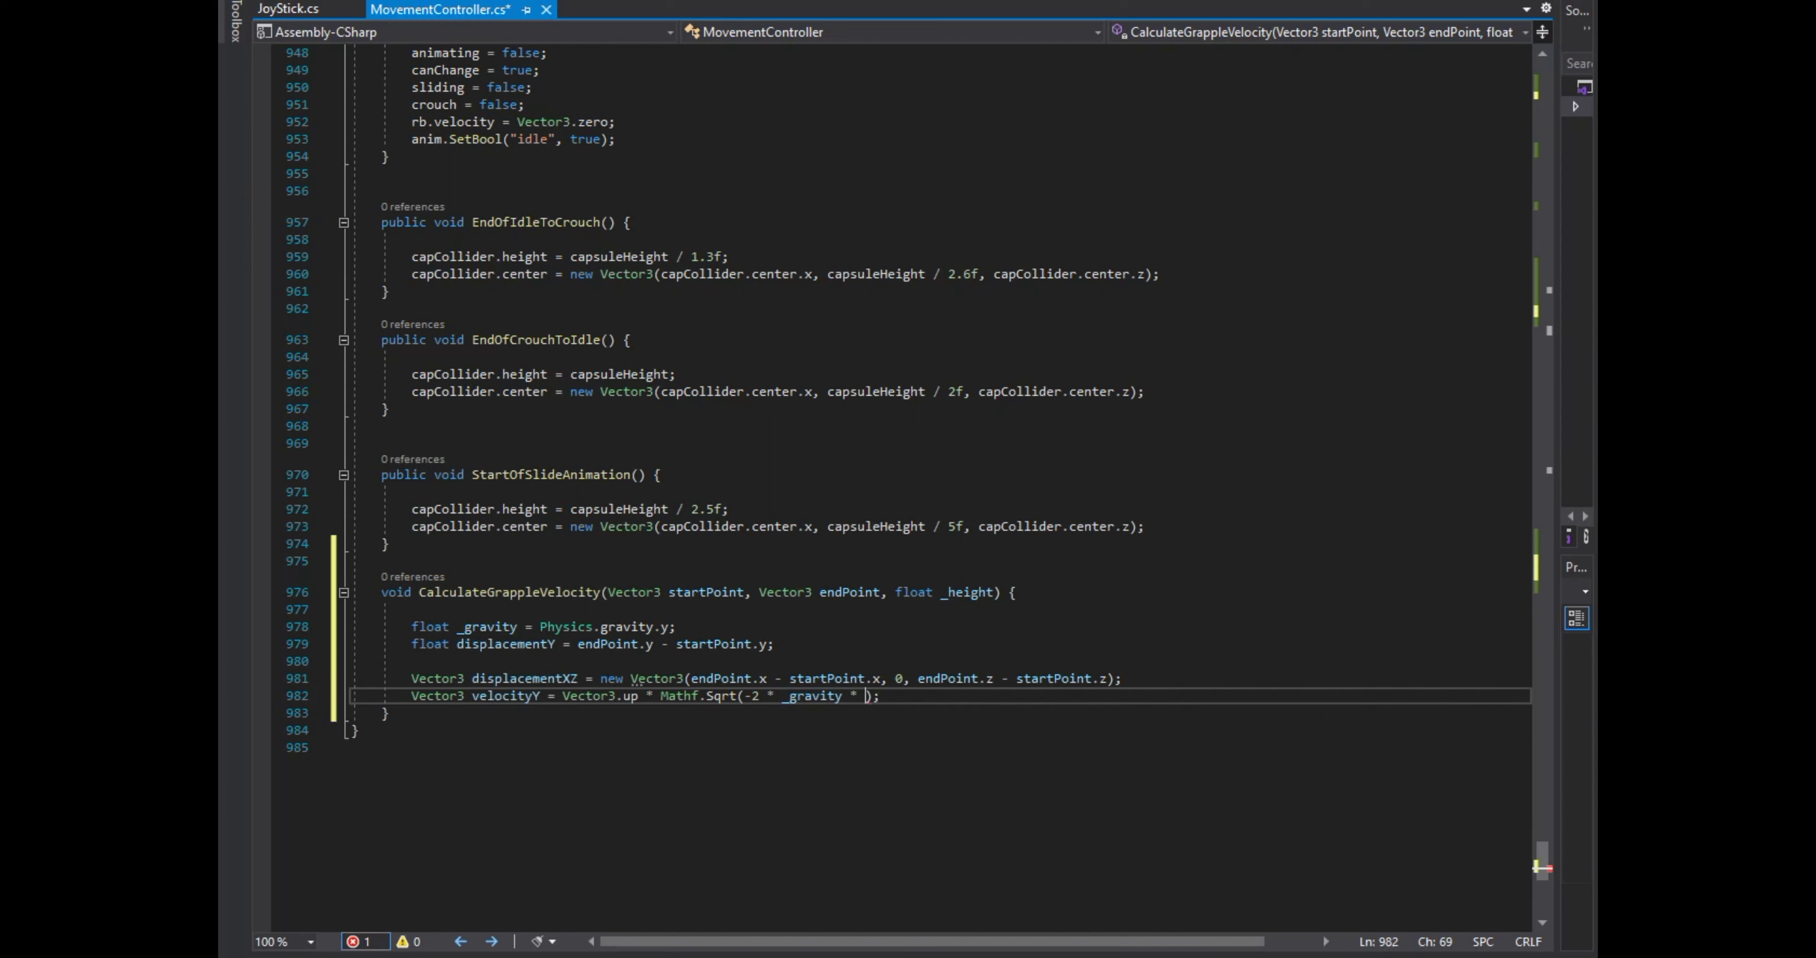
type("hitAbove")
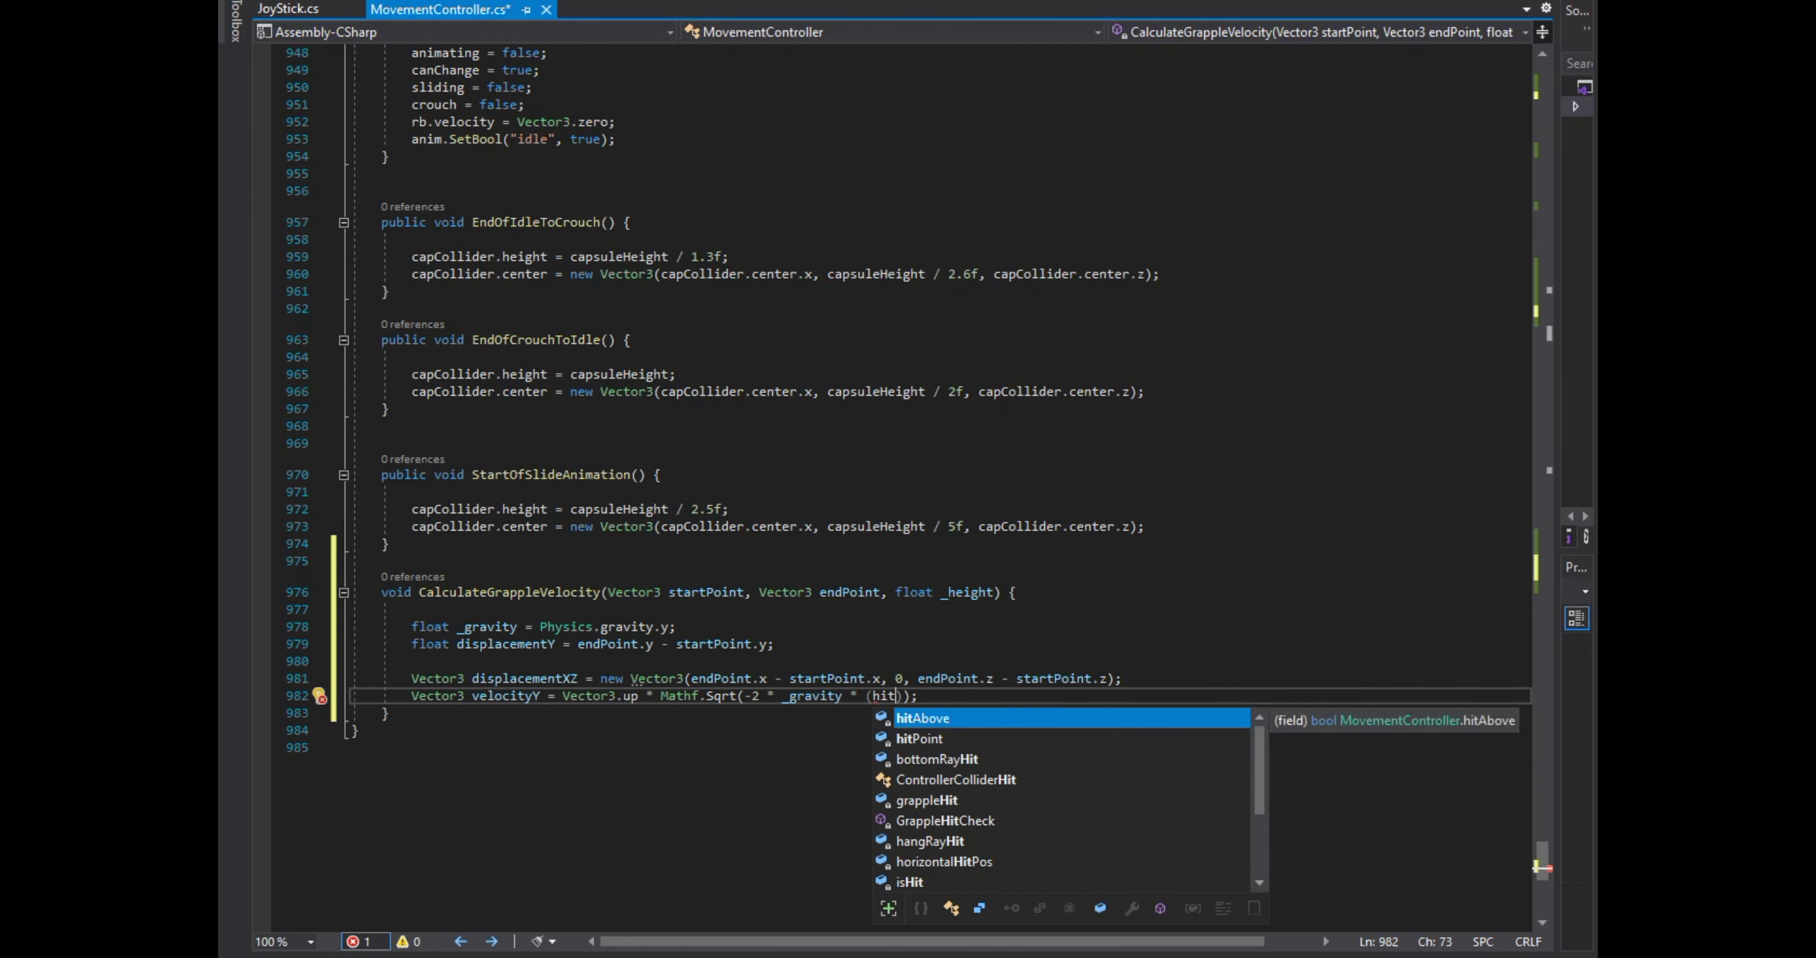
type(" ? displacementY : ")
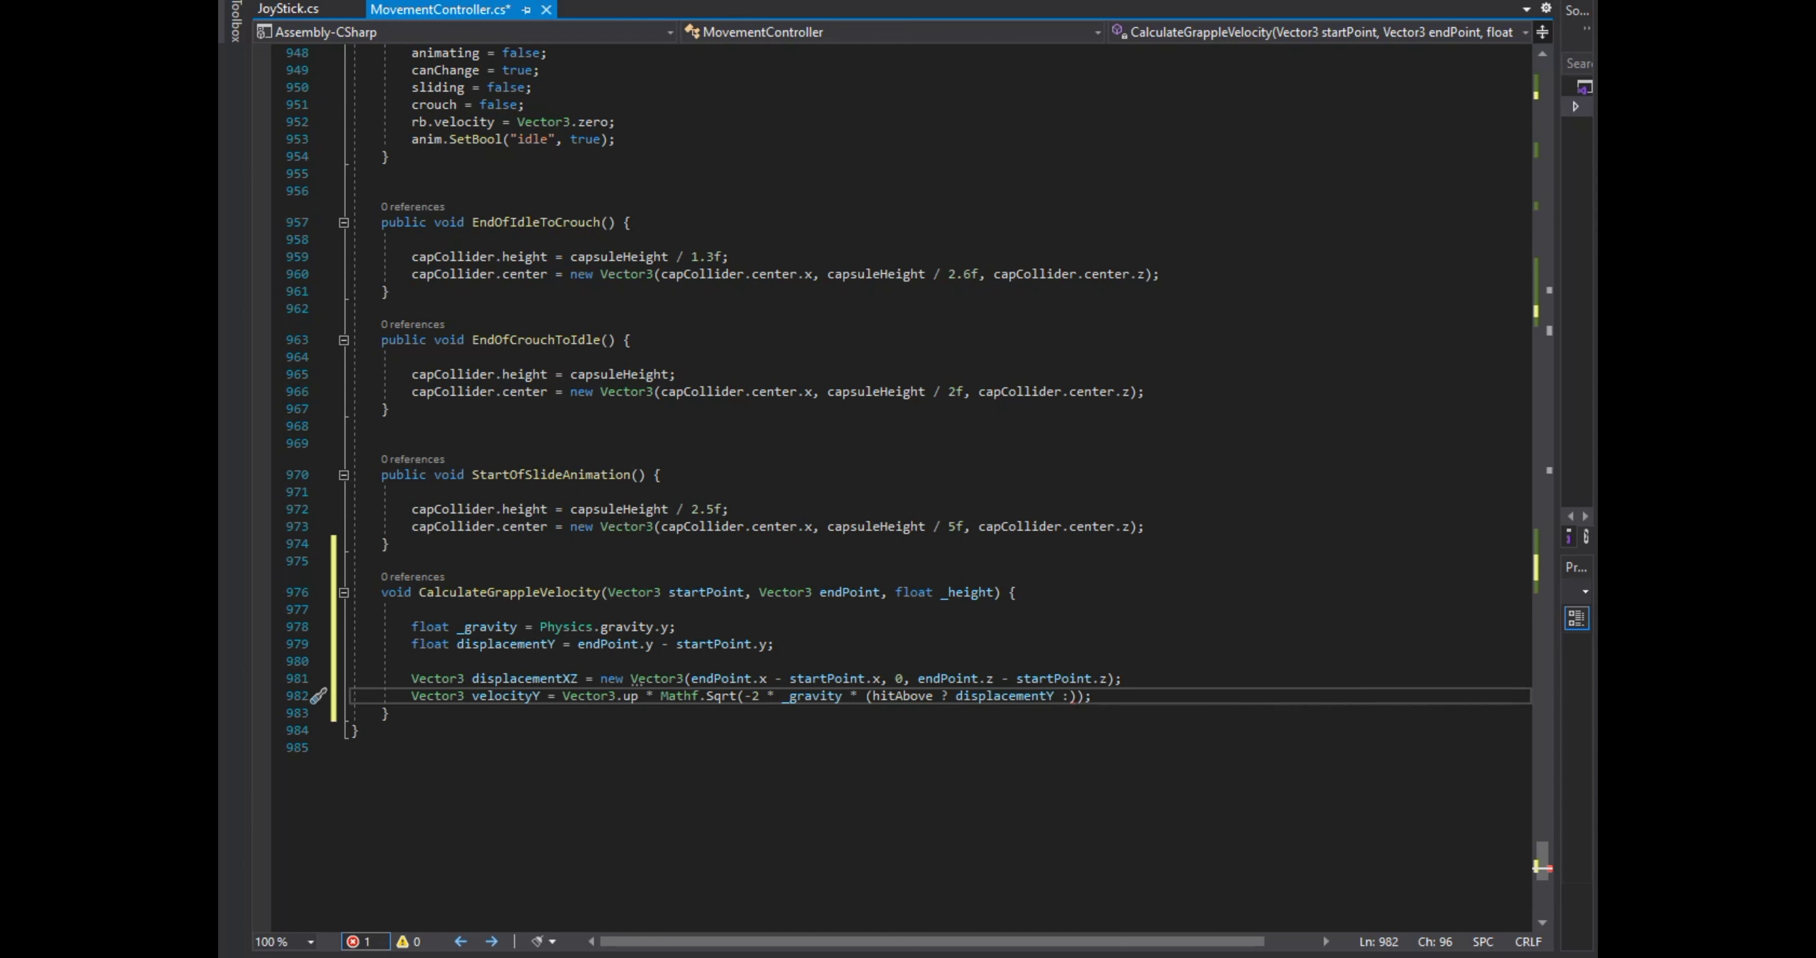
type("_height))")
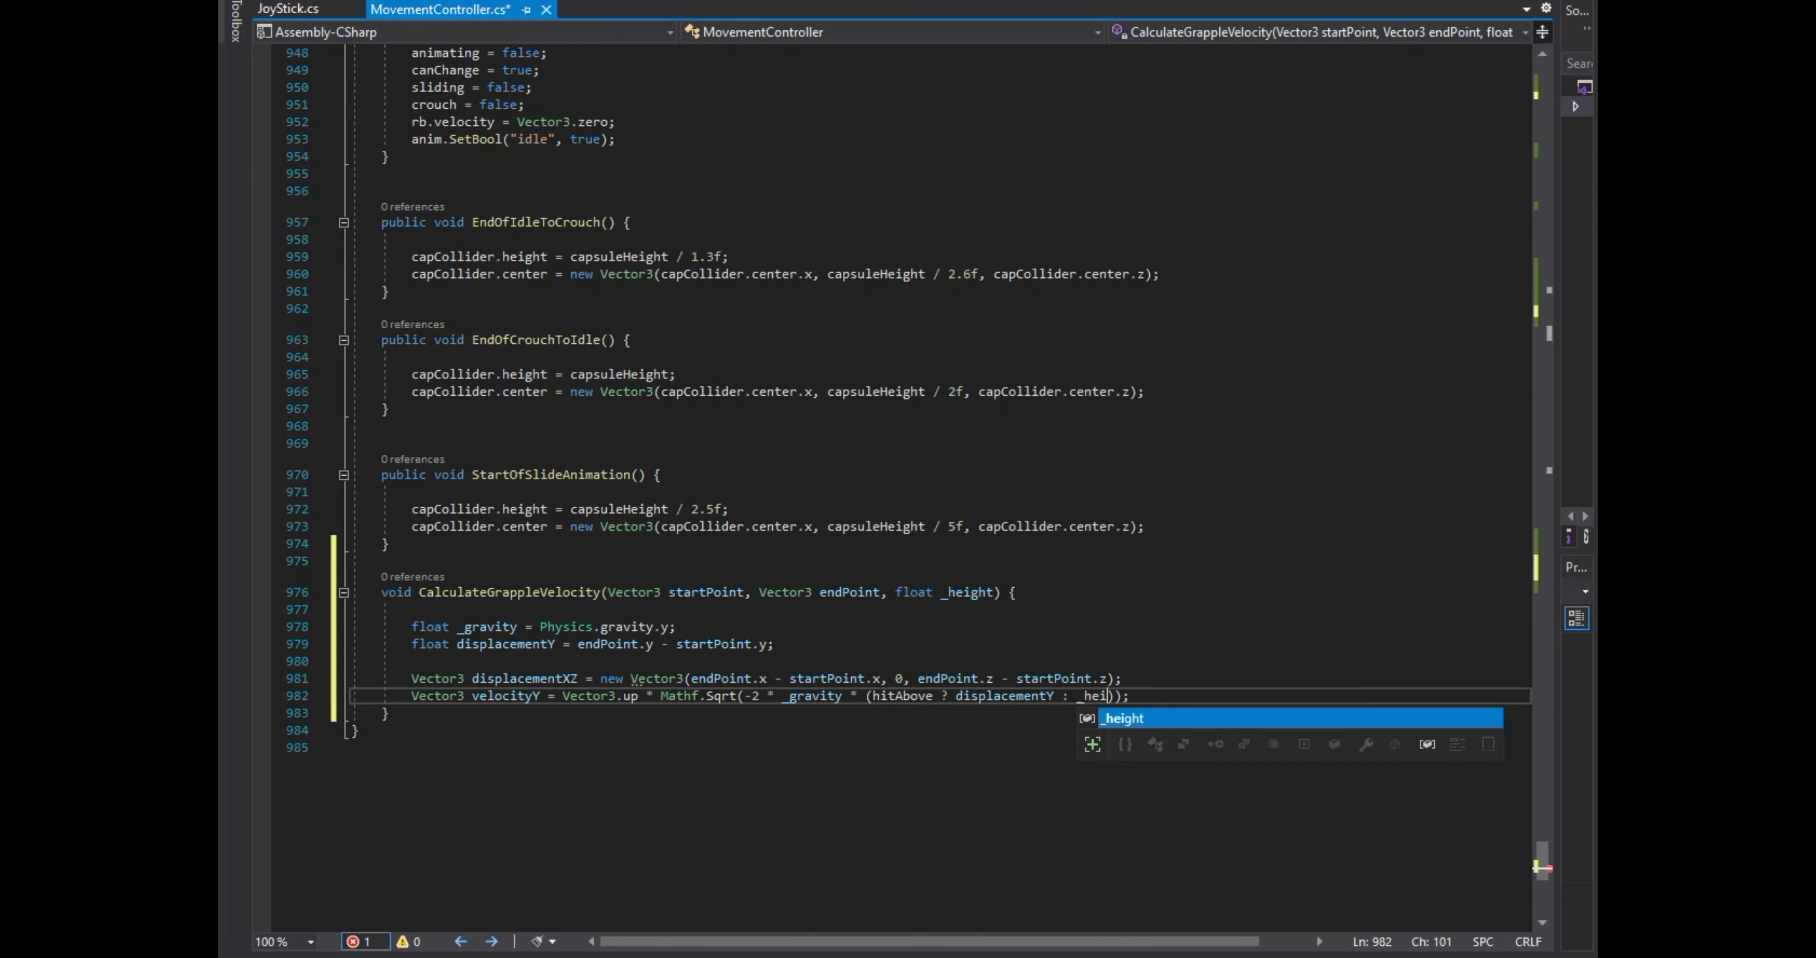
key("Return")
key("Return")
Compute velocityXZ as displacementXZ divided by Mathf.Sqrt terms built from _height and _gravity.
type("Vector3 vel")
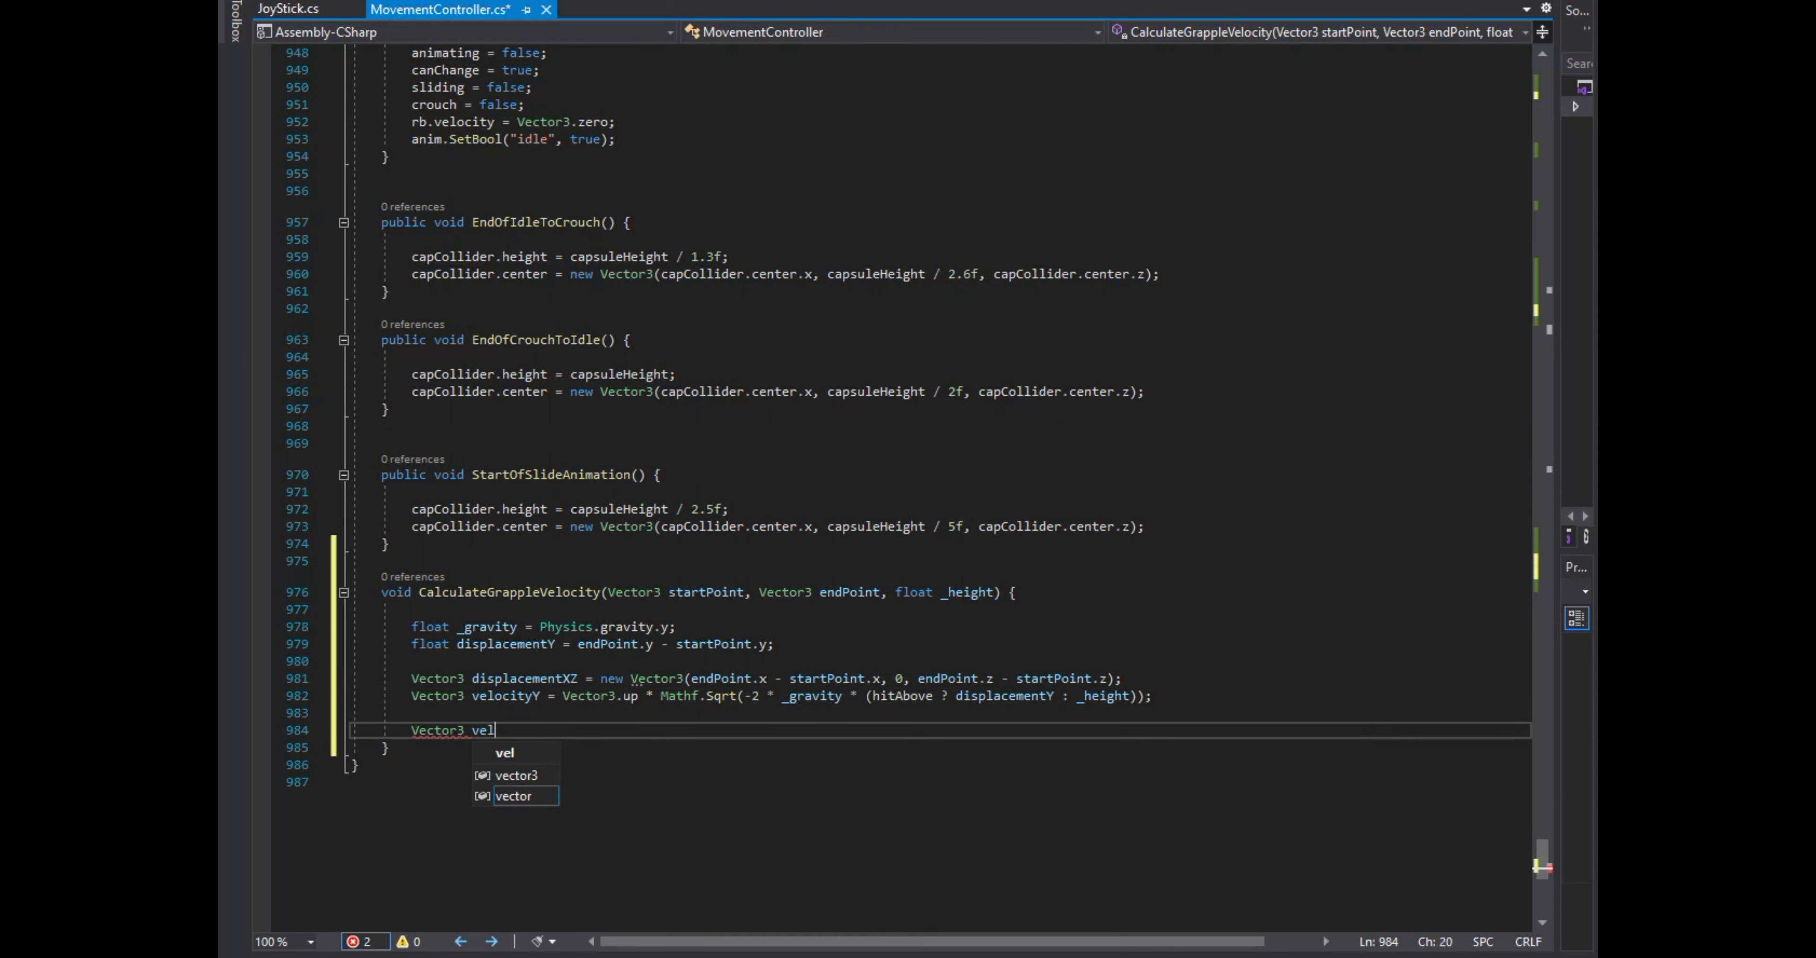
type("ocityXZ = ")
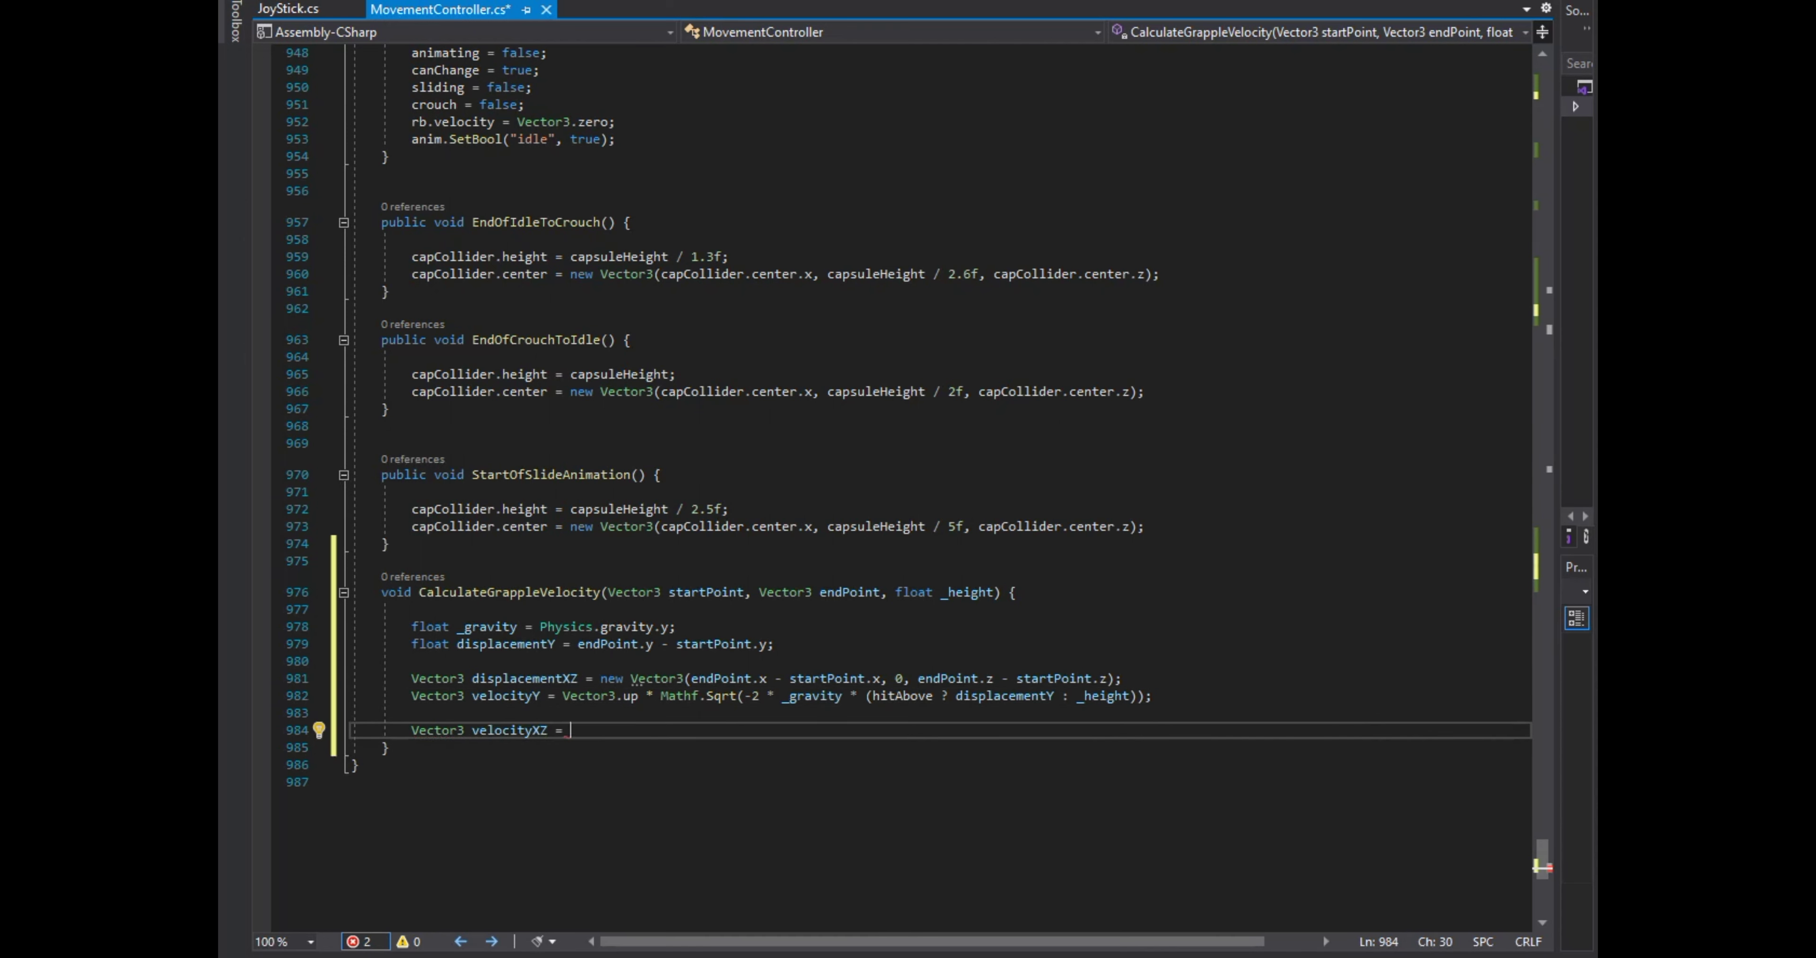
type("displa")
key("Tab")
type("Mathf.Sqrt()")
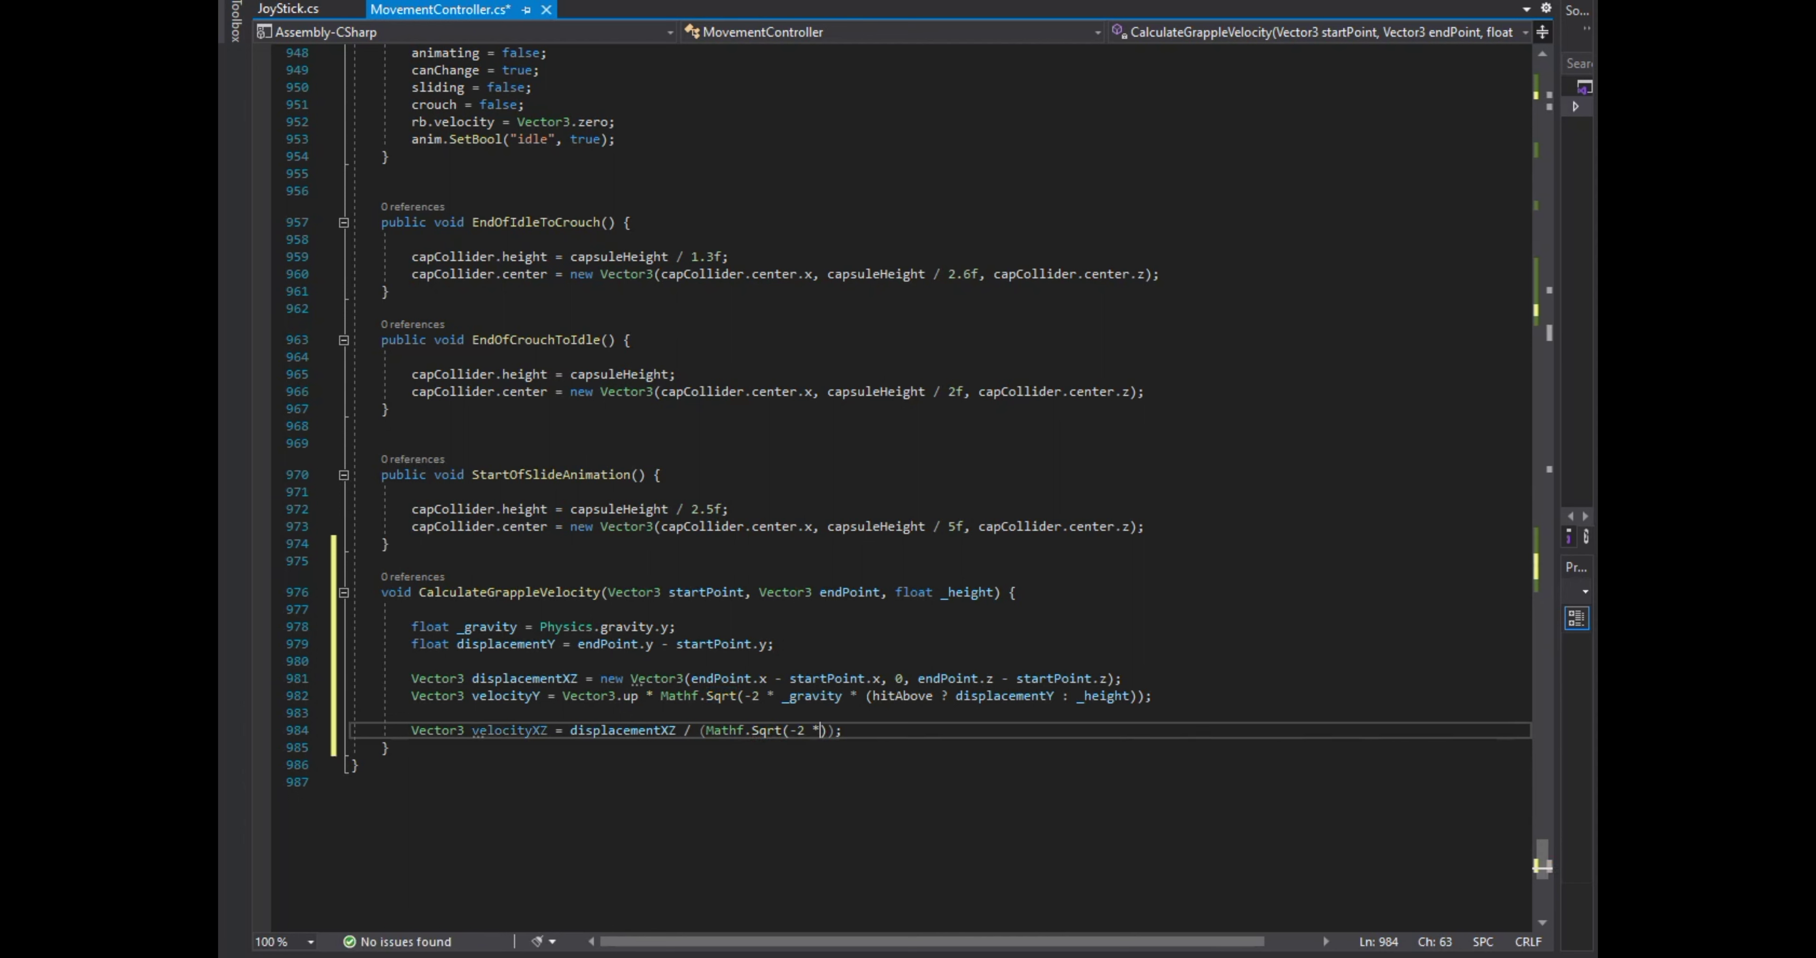
type("h")
key("Tab")
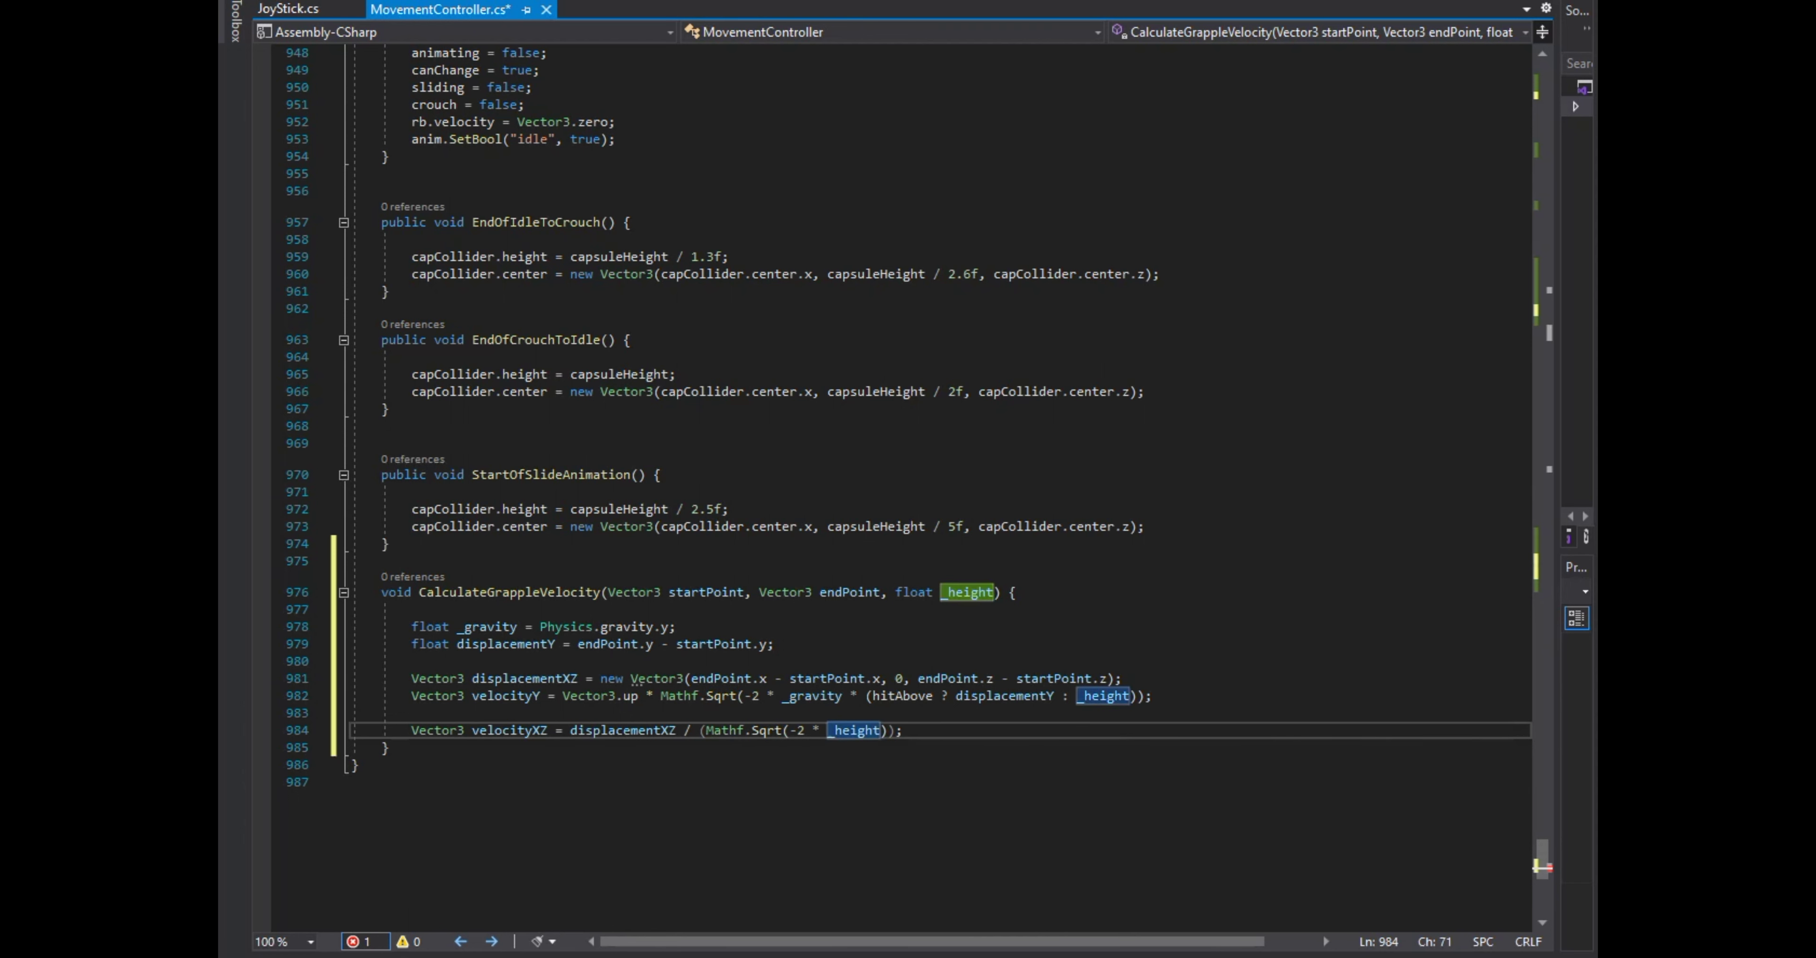
type("_gra")
key("Tab")
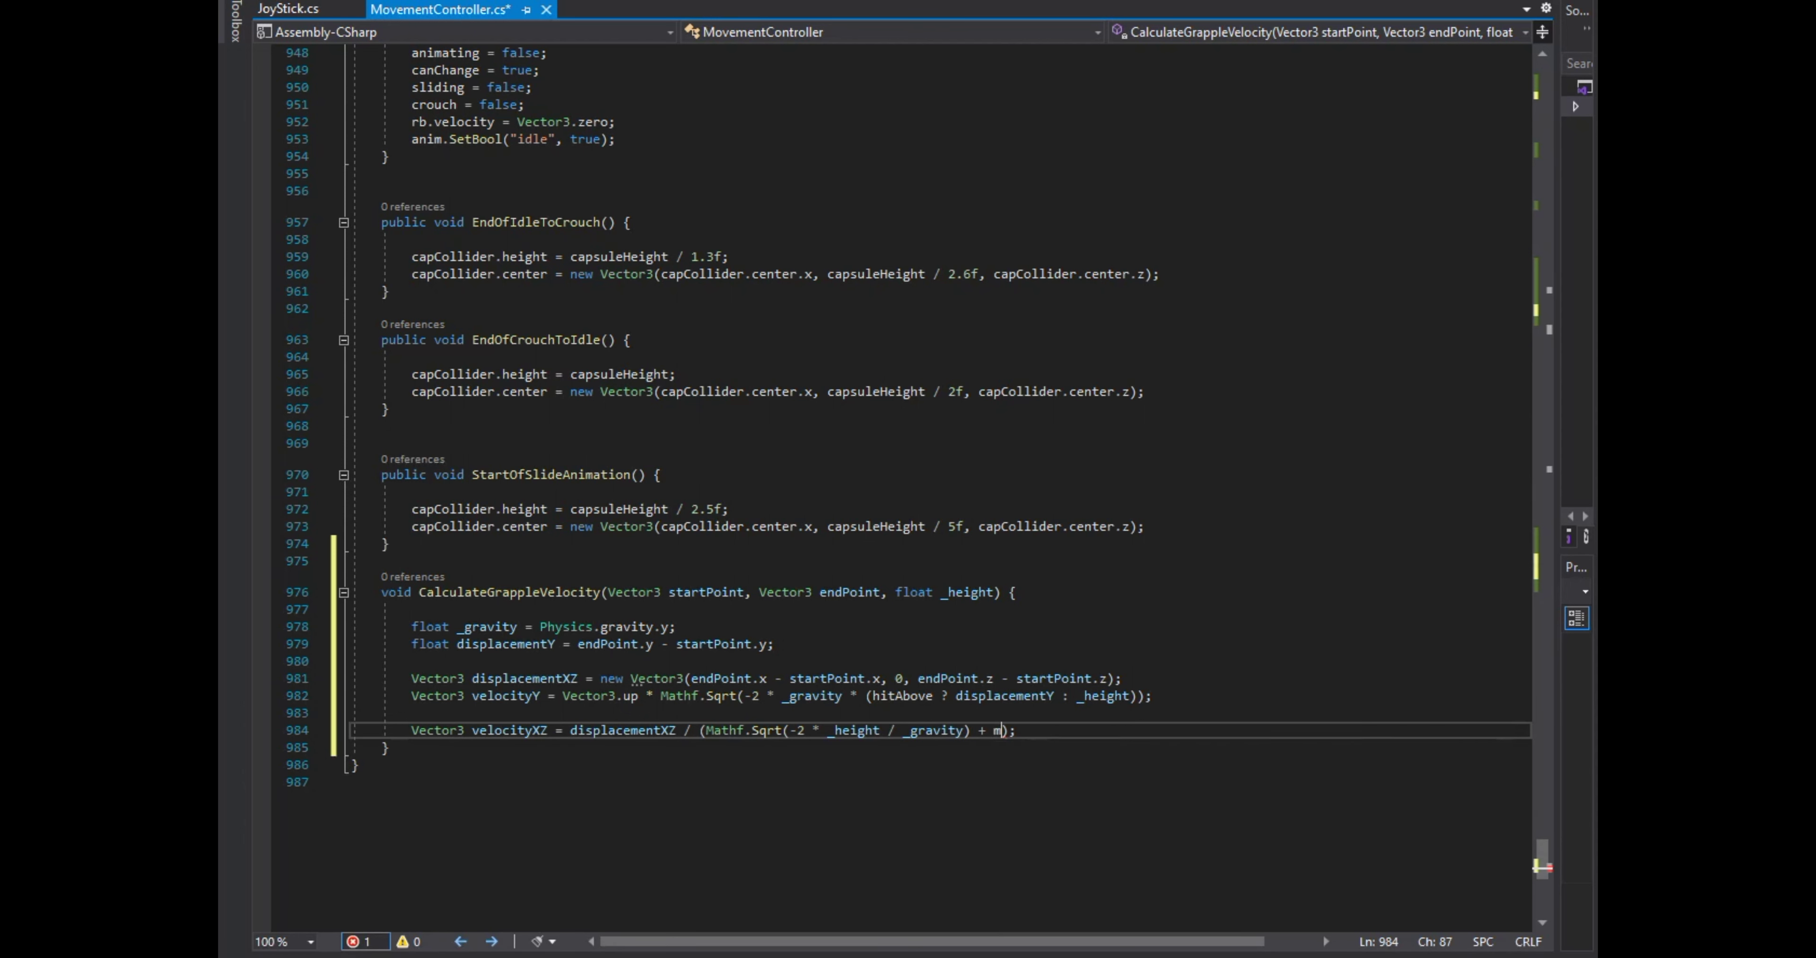
type(".s")
key("Tab")
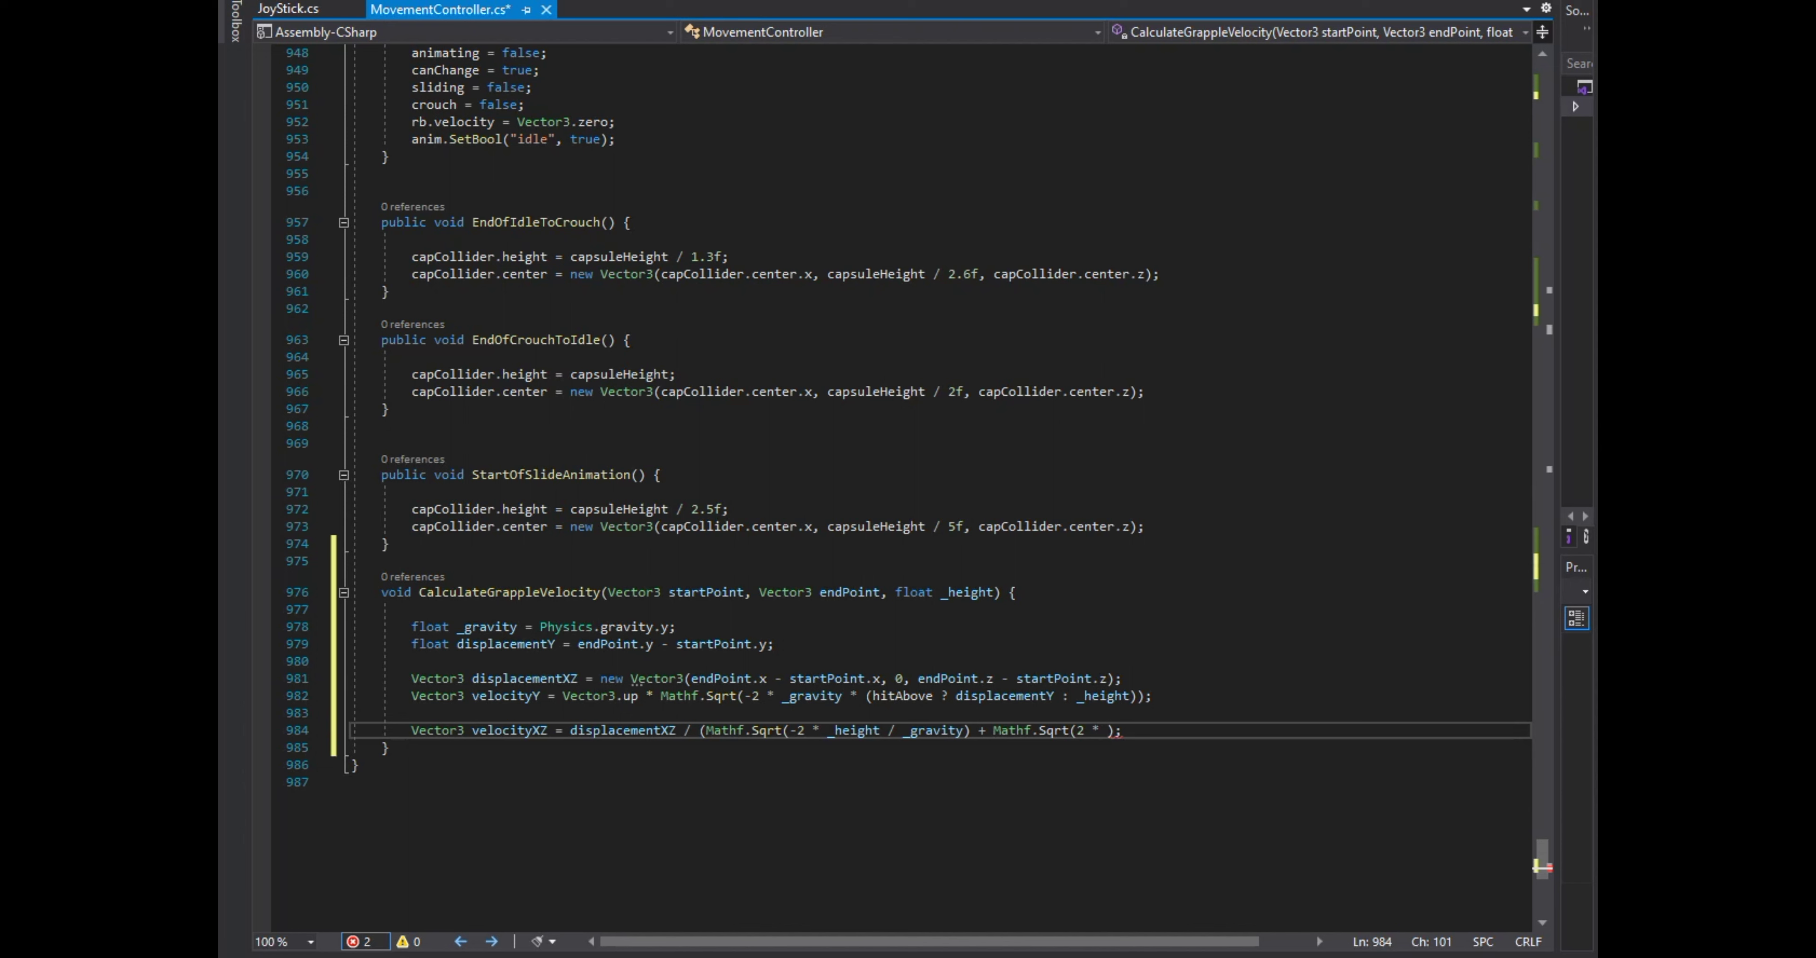
type("_hei")
key("Tab")
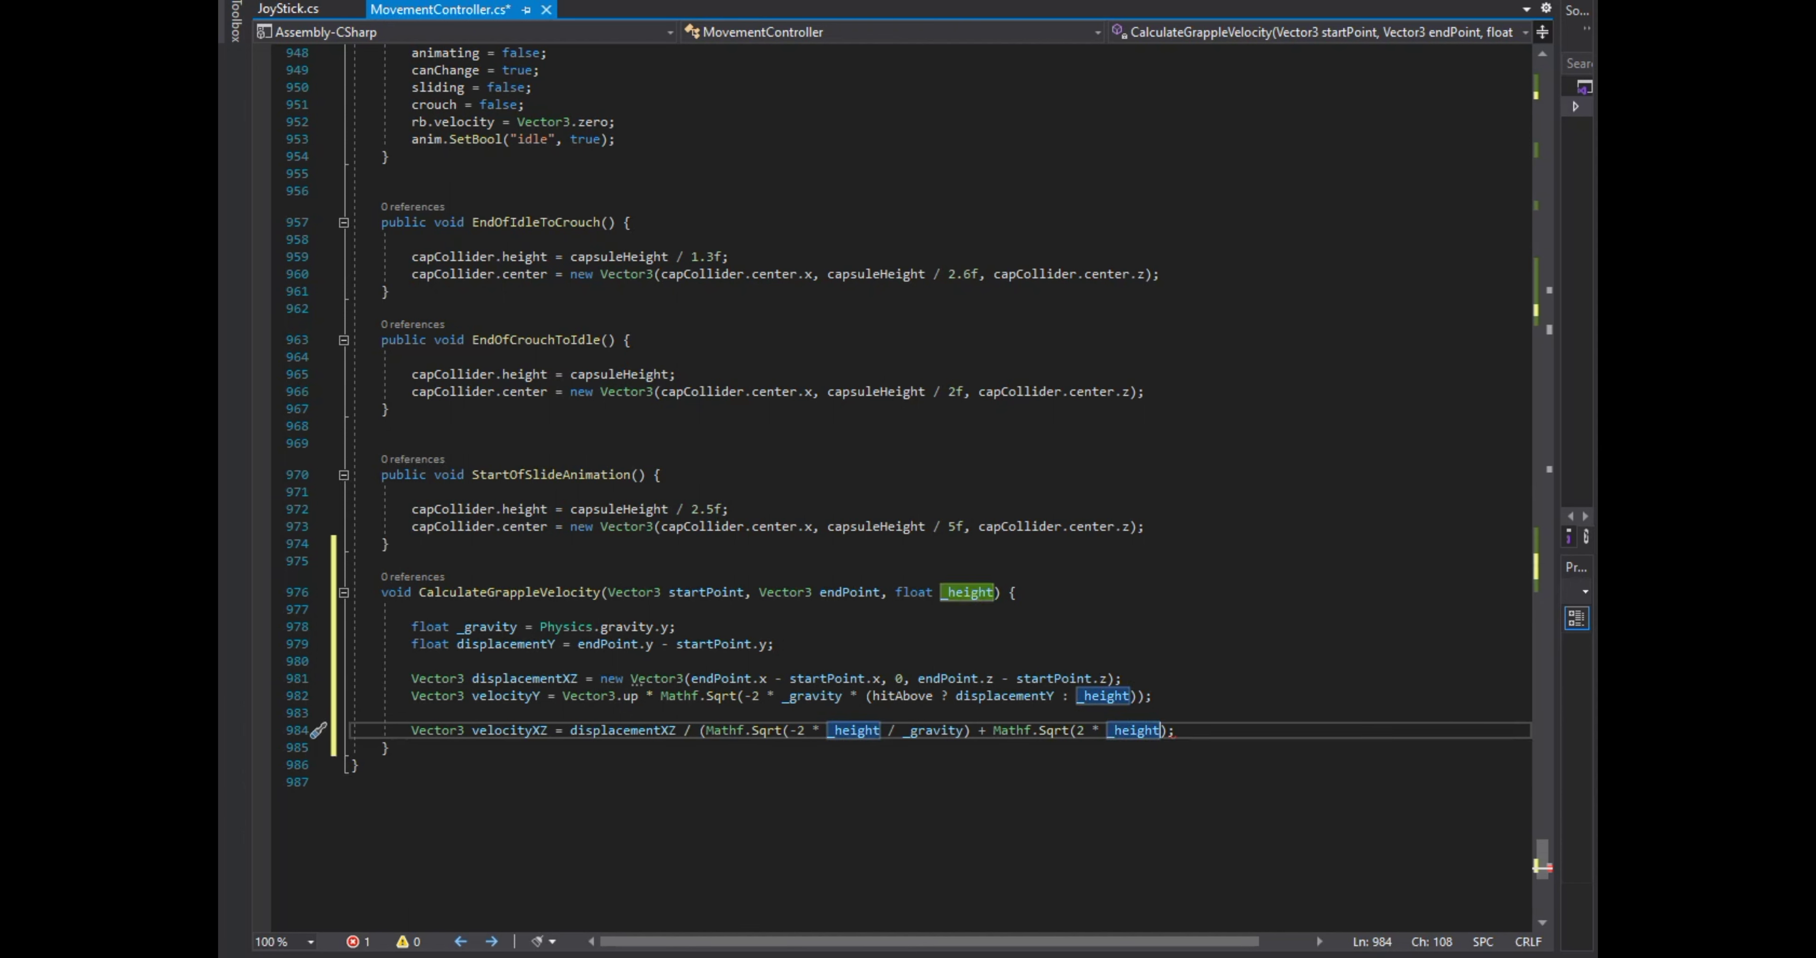
type(" / gr")
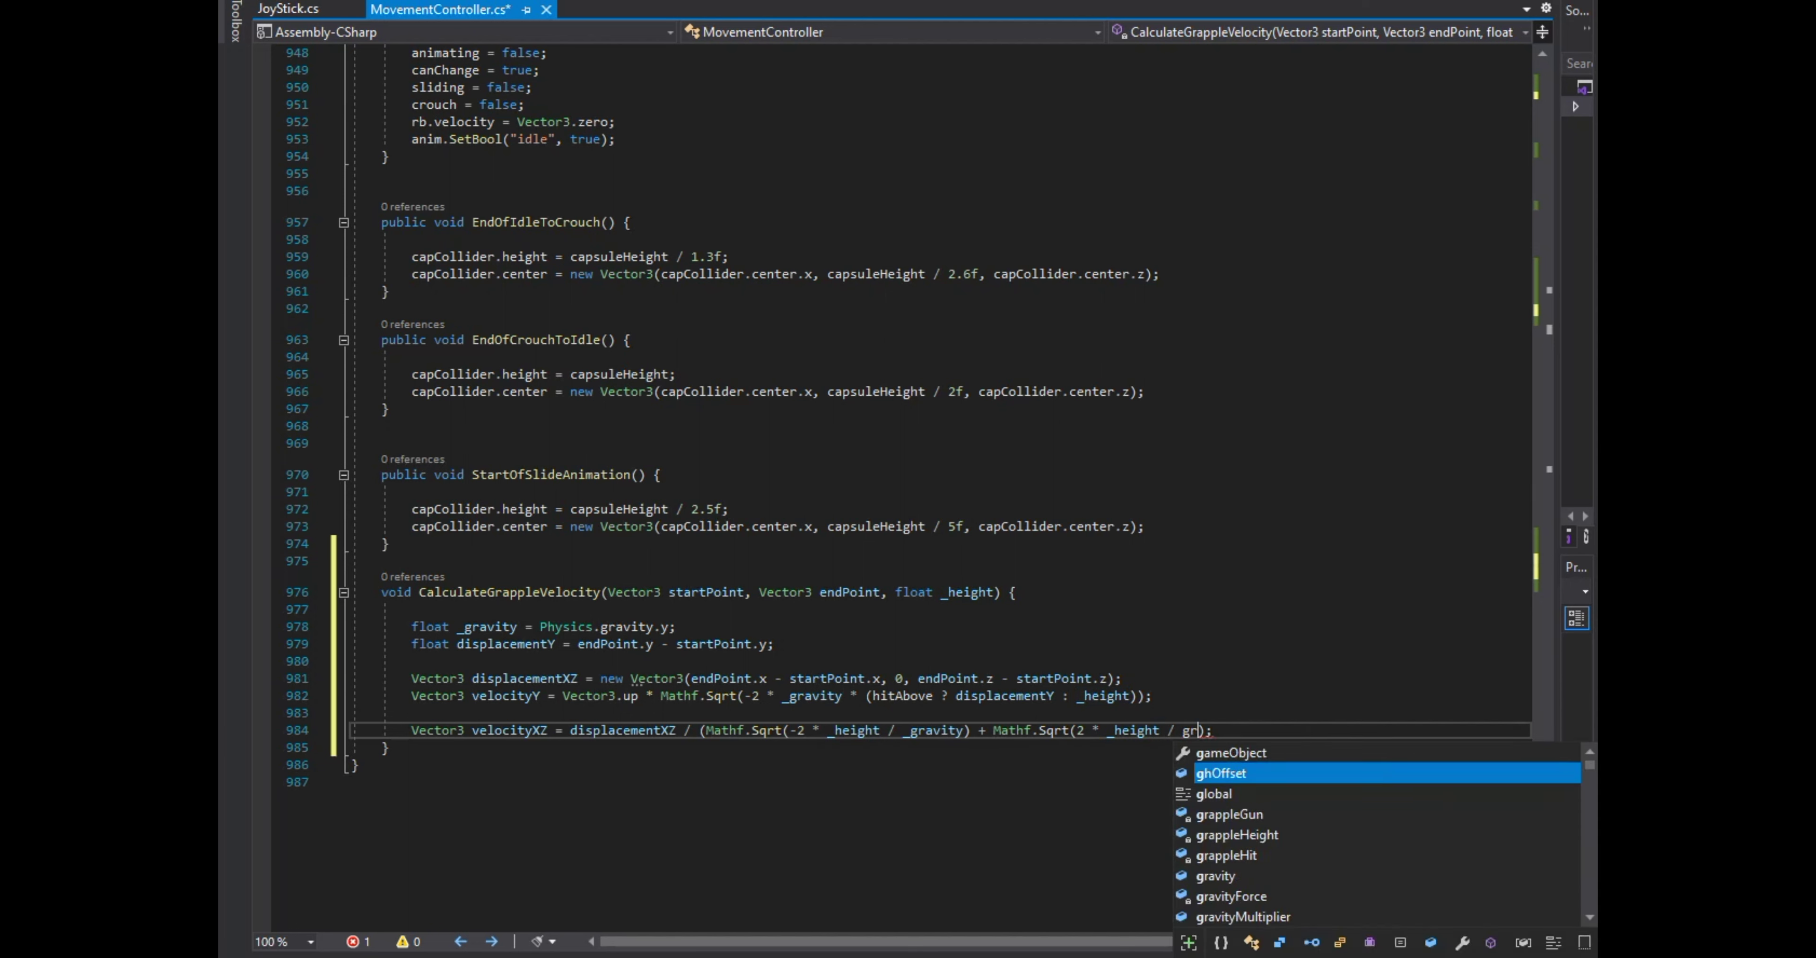
type("a")
key("BackSpace")
key("BackSpace")
key("BackSpace")
type("_gra")
key("Tab")
type(")")
key("End")
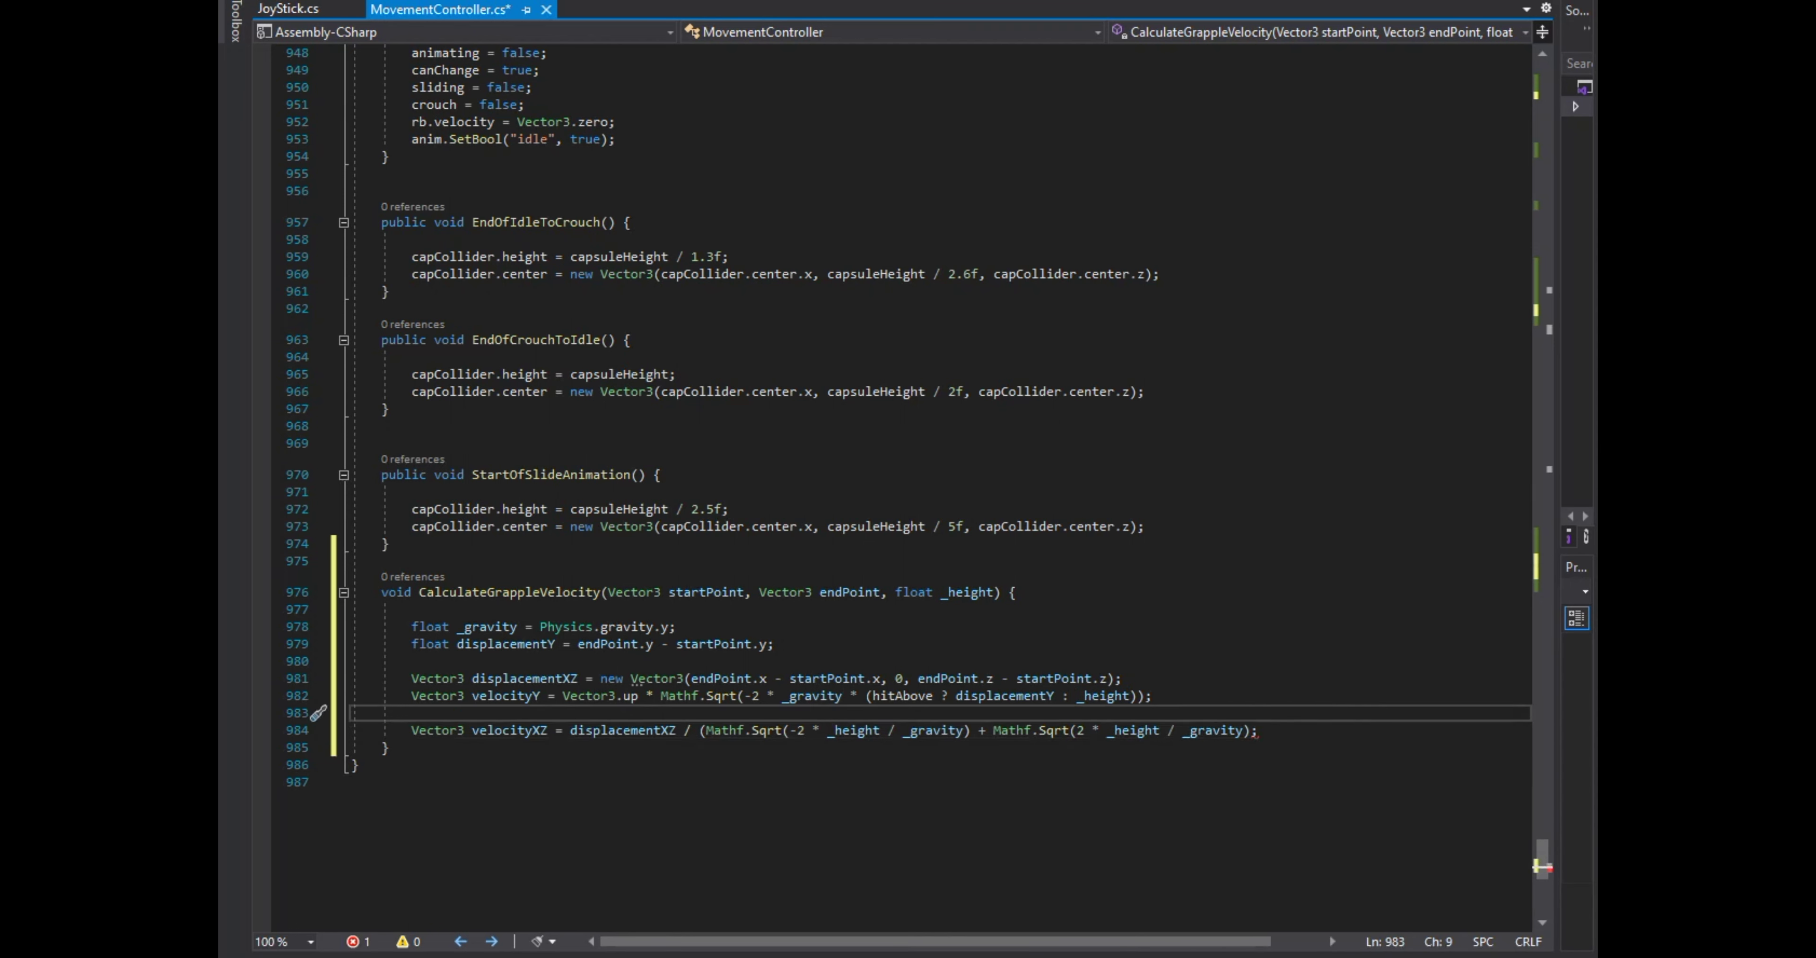
type(")")
Return velocityXZ + velocityY and change the method's return type from void to Vector3.
left_click(412, 713)
left_click(1317, 732)
key("Return")
key("Return")
type("return ")
type("vloci")
key("Escape")
type("+ velocityY;")
double_click(395, 592)
type("vect")
key("Tab")
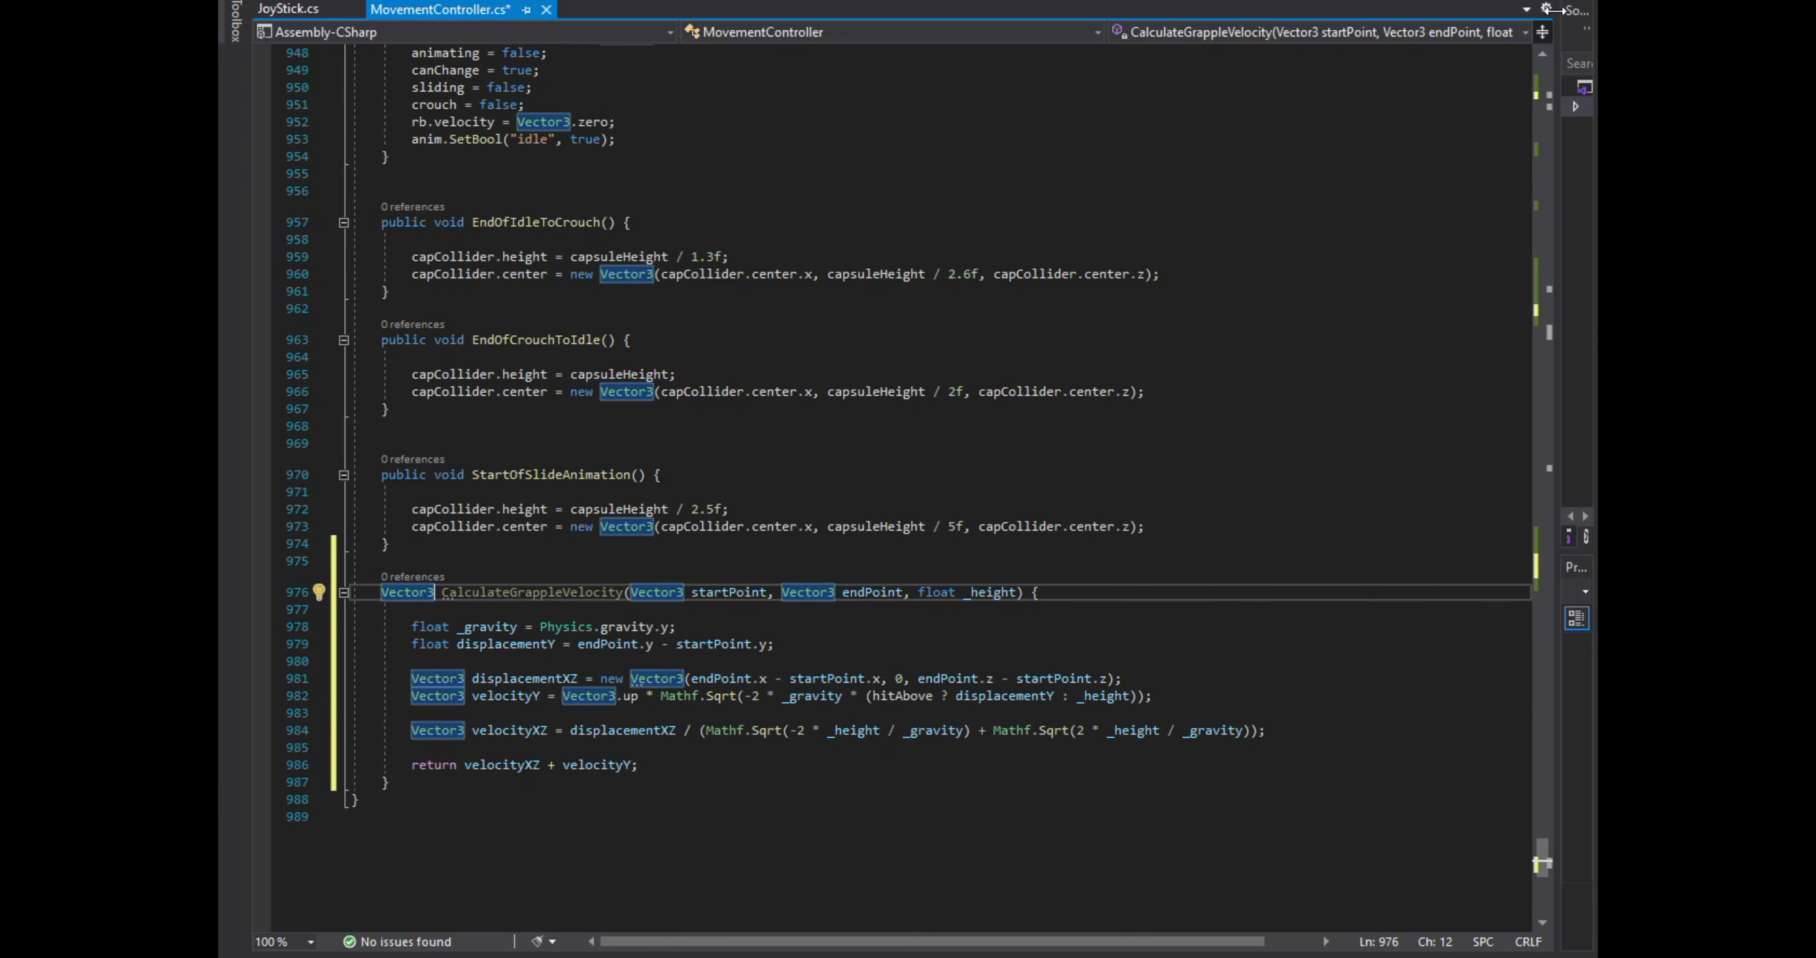
Set rb.velocity = CalculateGrappleVelocity(transform.position, hitPoint, grappleHeight) in Grapple()'s canPlayerMove block and save.
scroll(1257, 304, "up", 20)
scroll(1241, 304, "up", 20)
scroll(1225, 296, "up", 10)
scroll(1212, 295, "up", 20)
scroll(1210, 296, "up", 13)
scroll(896, 437, "up", 13)
scroll(896, 440, "up", 13)
scroll(896, 443, "up", 13)
scroll(896, 442, "up", 16)
scroll(896, 443, "up", 15)
scroll(897, 442, "up", 16)
scroll(897, 443, "up", 15)
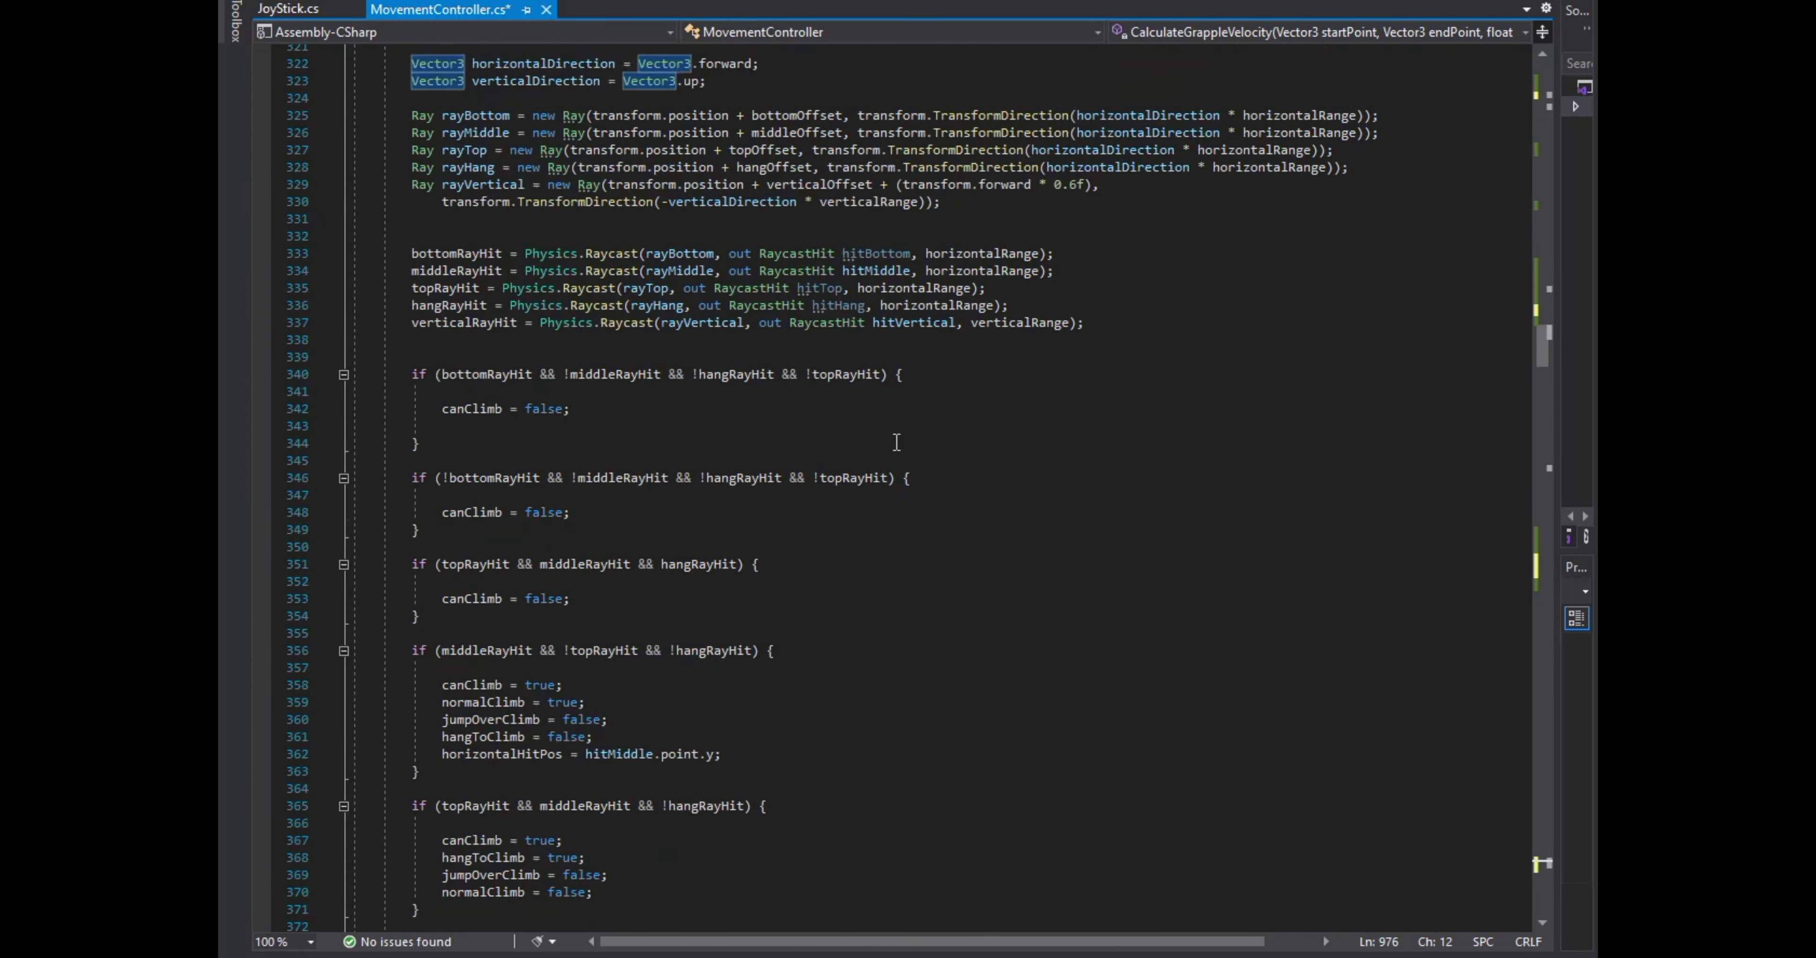
scroll(897, 442, "up", 12)
scroll(776, 423, "up", 1)
scroll(670, 394, "up", 3)
scroll(571, 485, "down", 3)
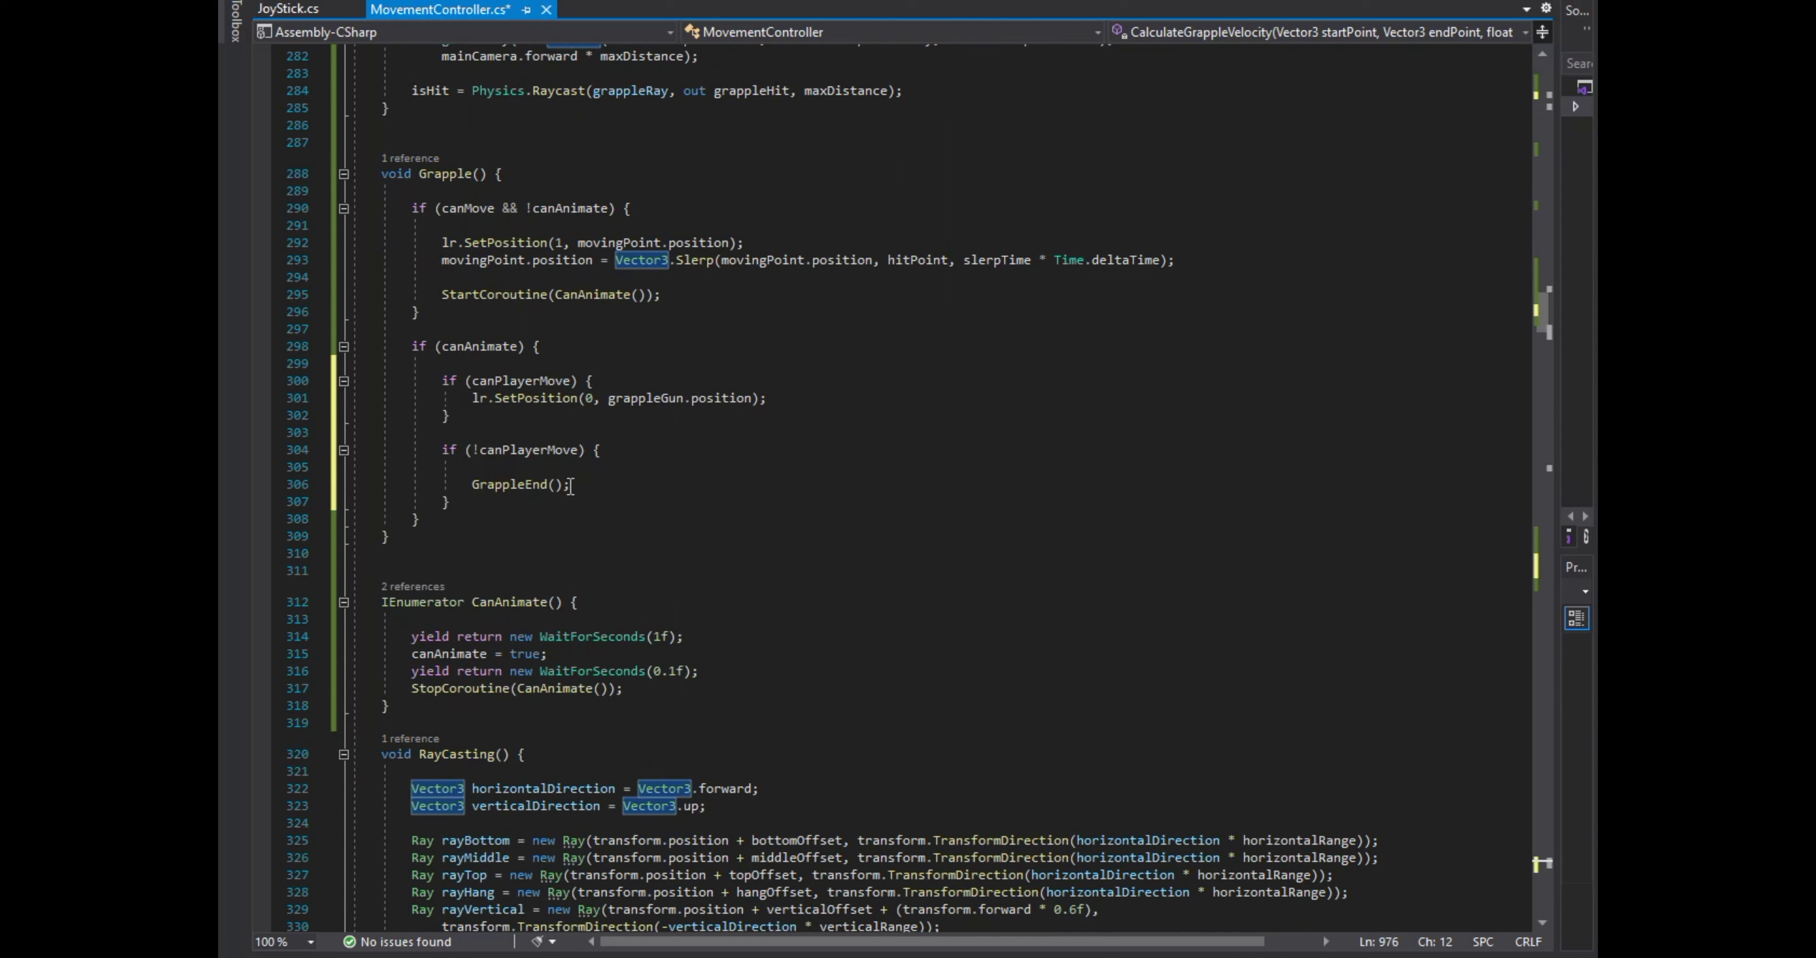
left_click(719, 382)
key("Return")
type("rb.ve")
key("Tab")
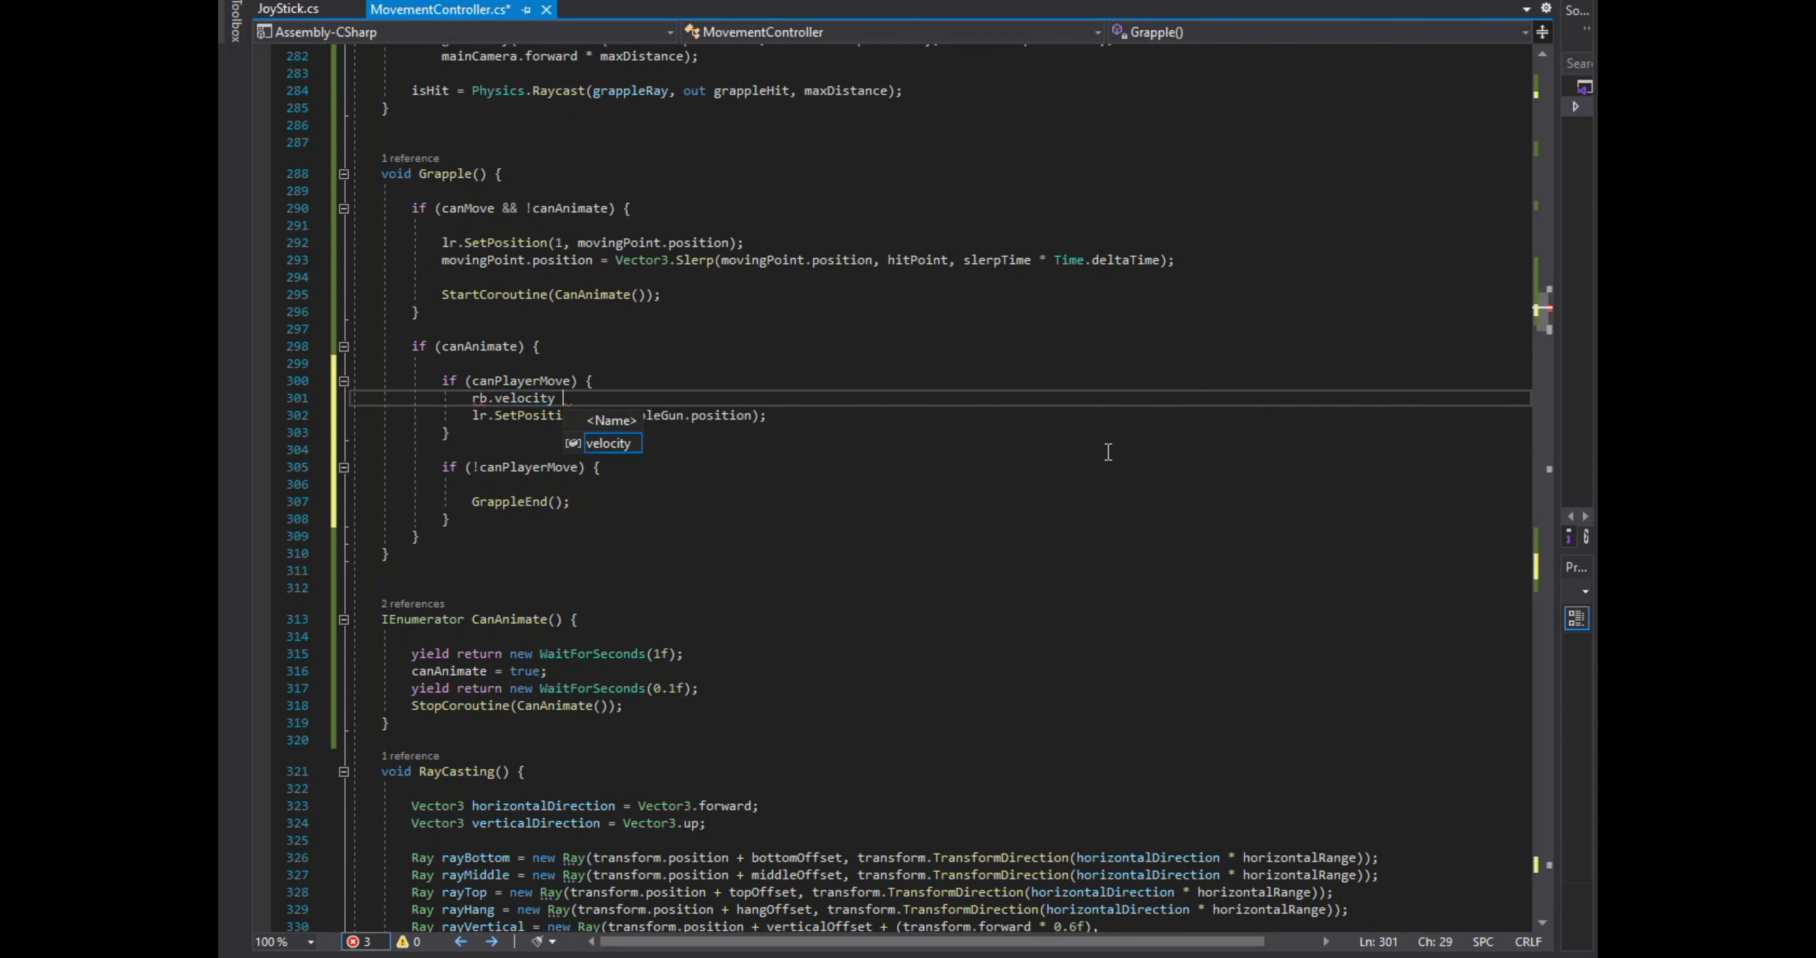
type("CalculateG")
key("Tab")
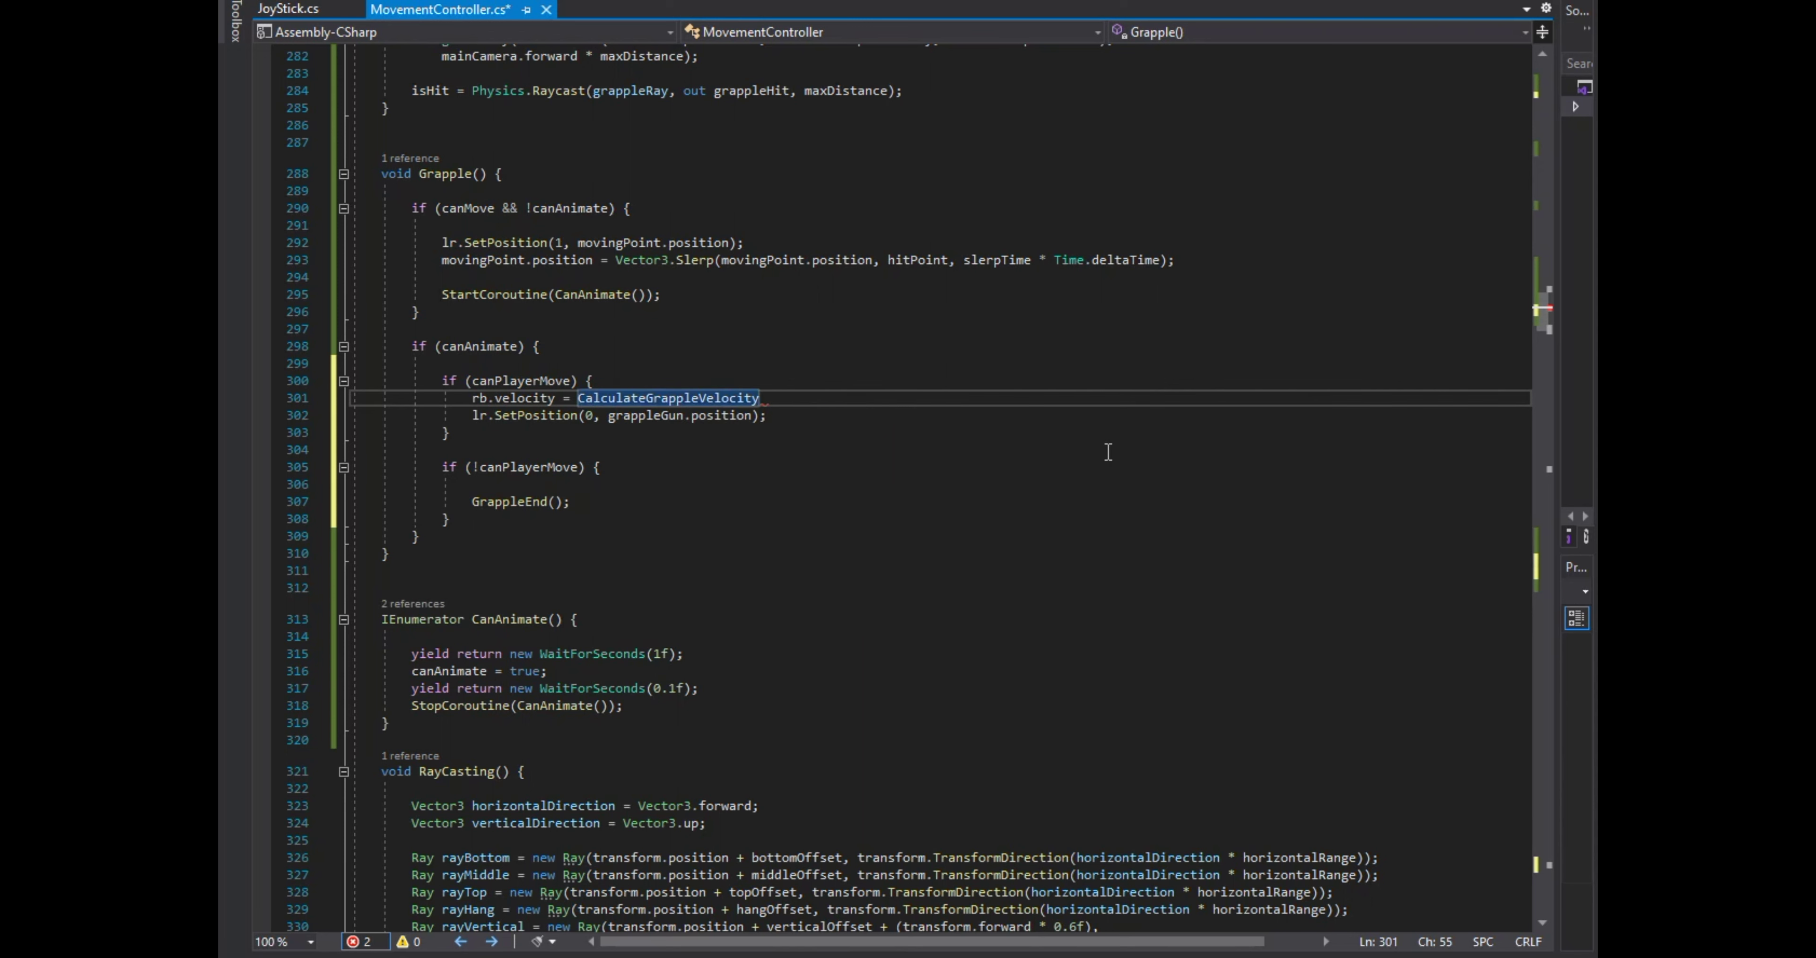
key("Left")
key("Left")
type("tr")
key("Tab")
type(".p")
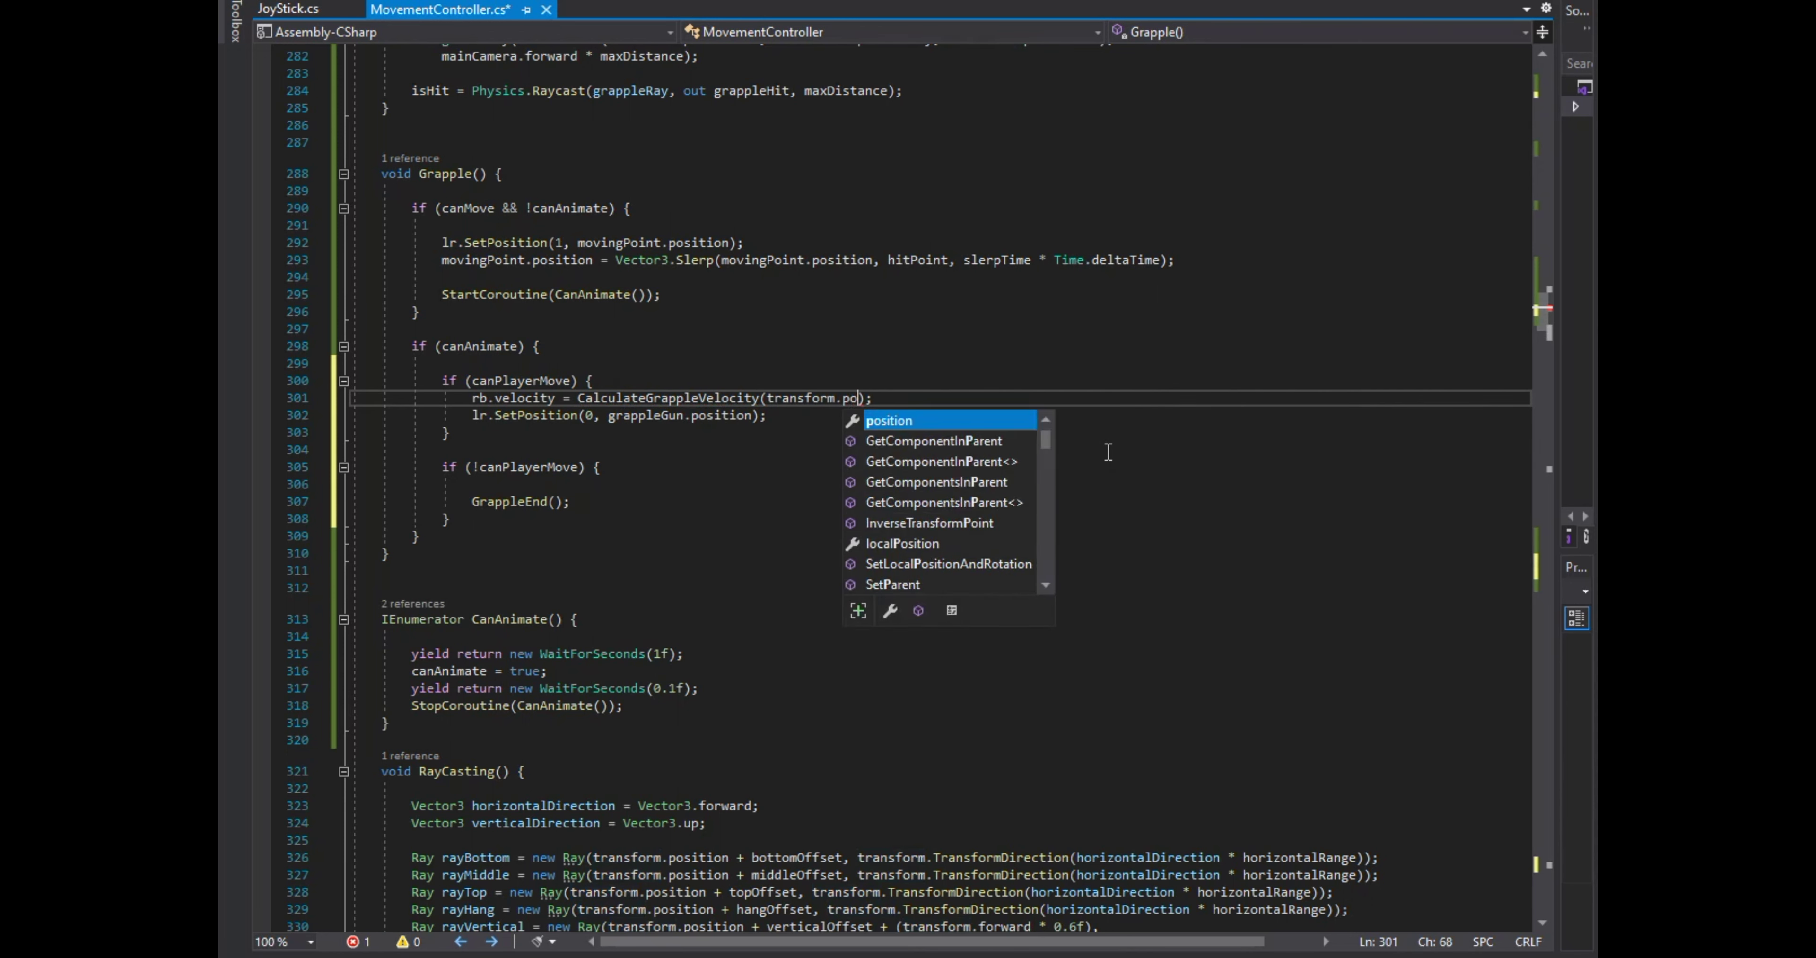
key("Tab")
type(", hi")
key("Tab")
type(", grapp")
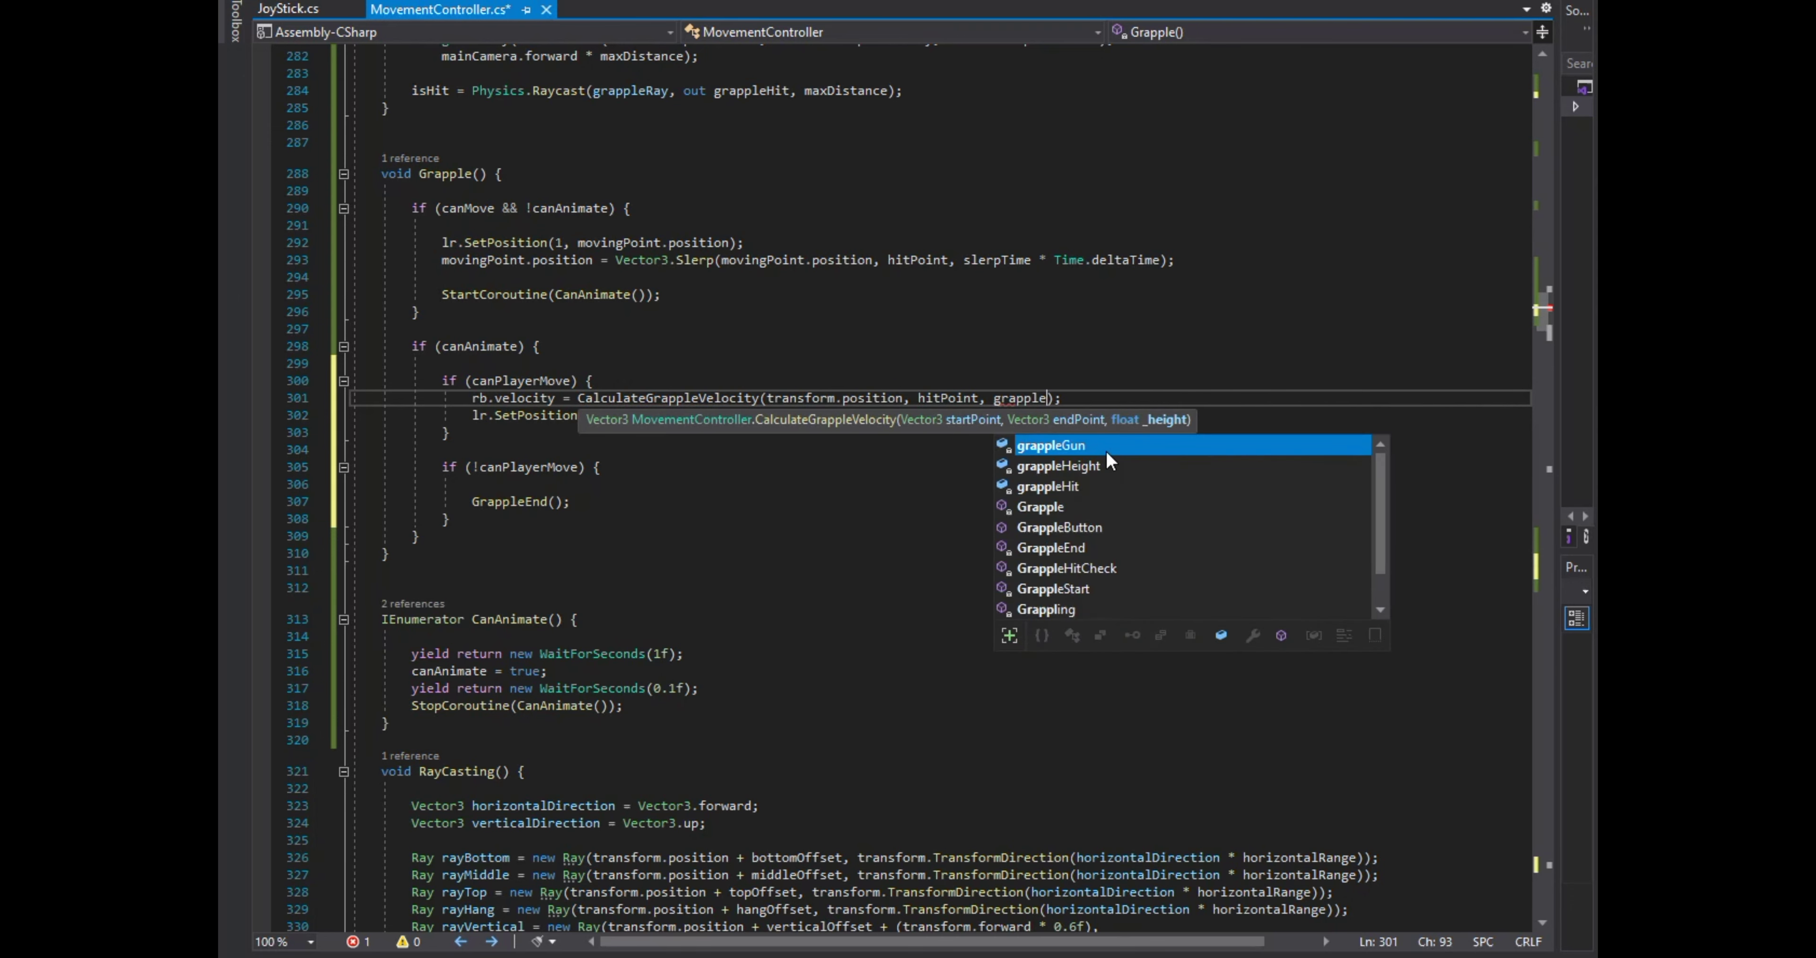
key("Tab")
left_click(1129, 294)
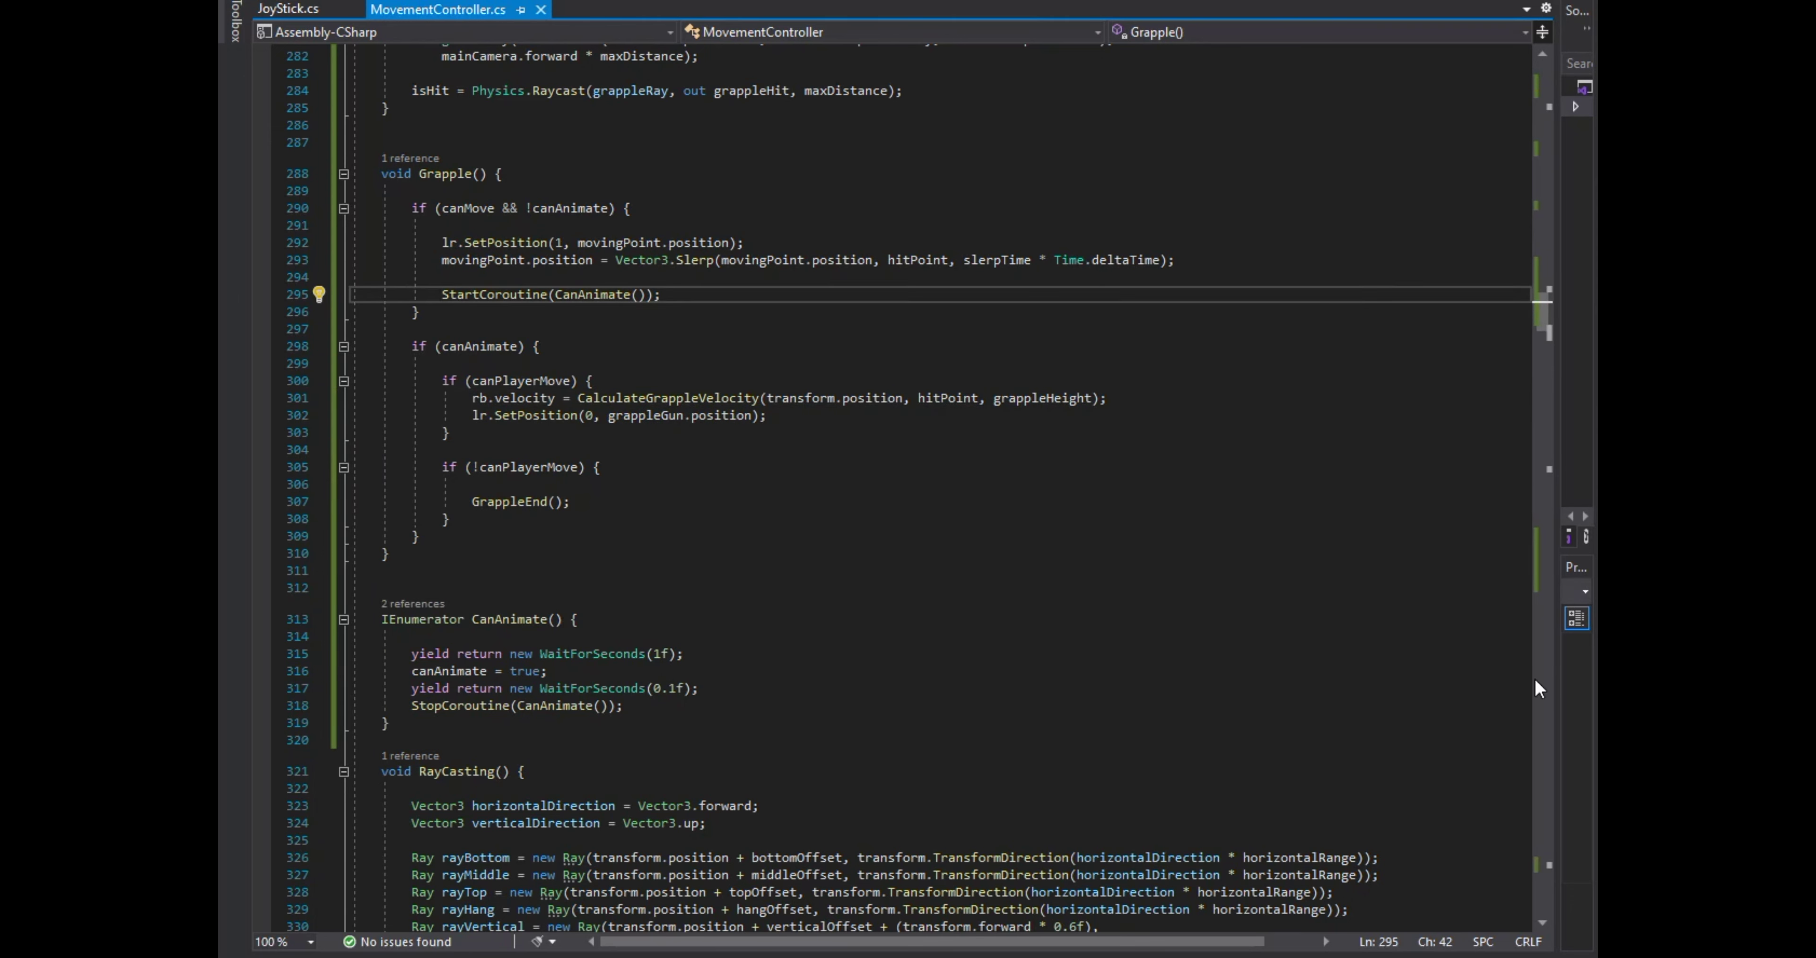
key("alt+Tab")
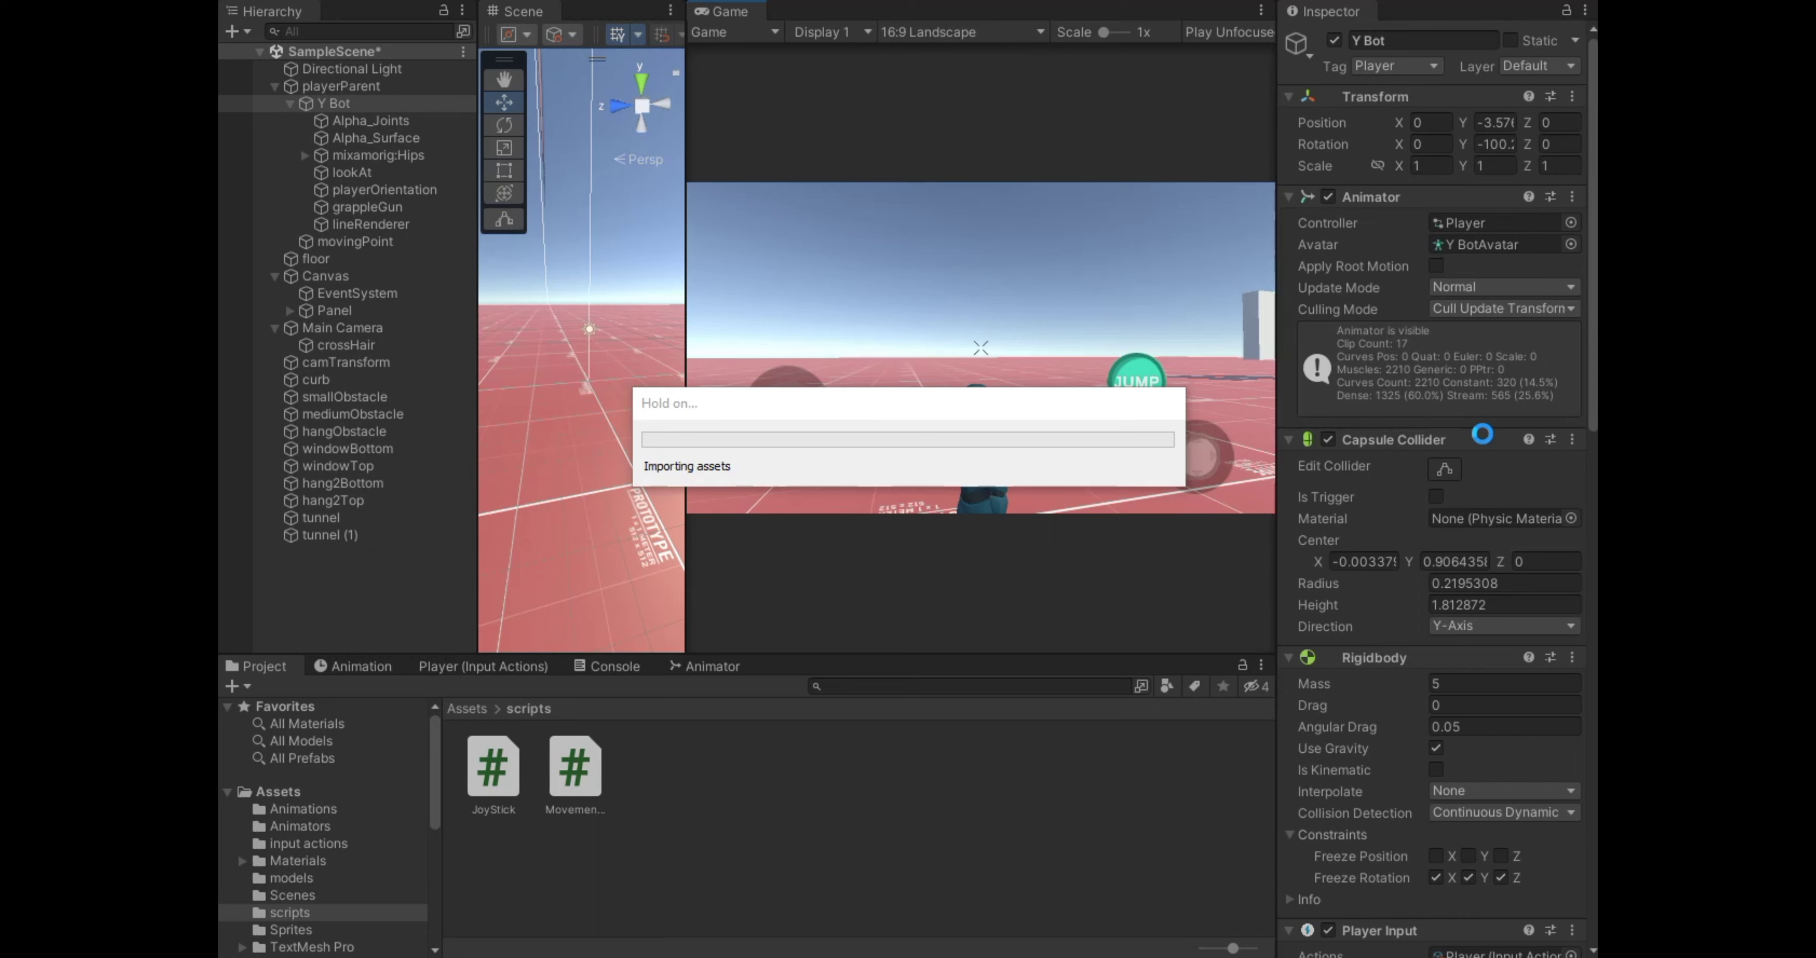
Set Gh Offset to 0.1 in Y Bot's Movement Controller and frame the player in the Game view.
scroll(1473, 679, "down", 4)
scroll(1473, 679, "down", 10)
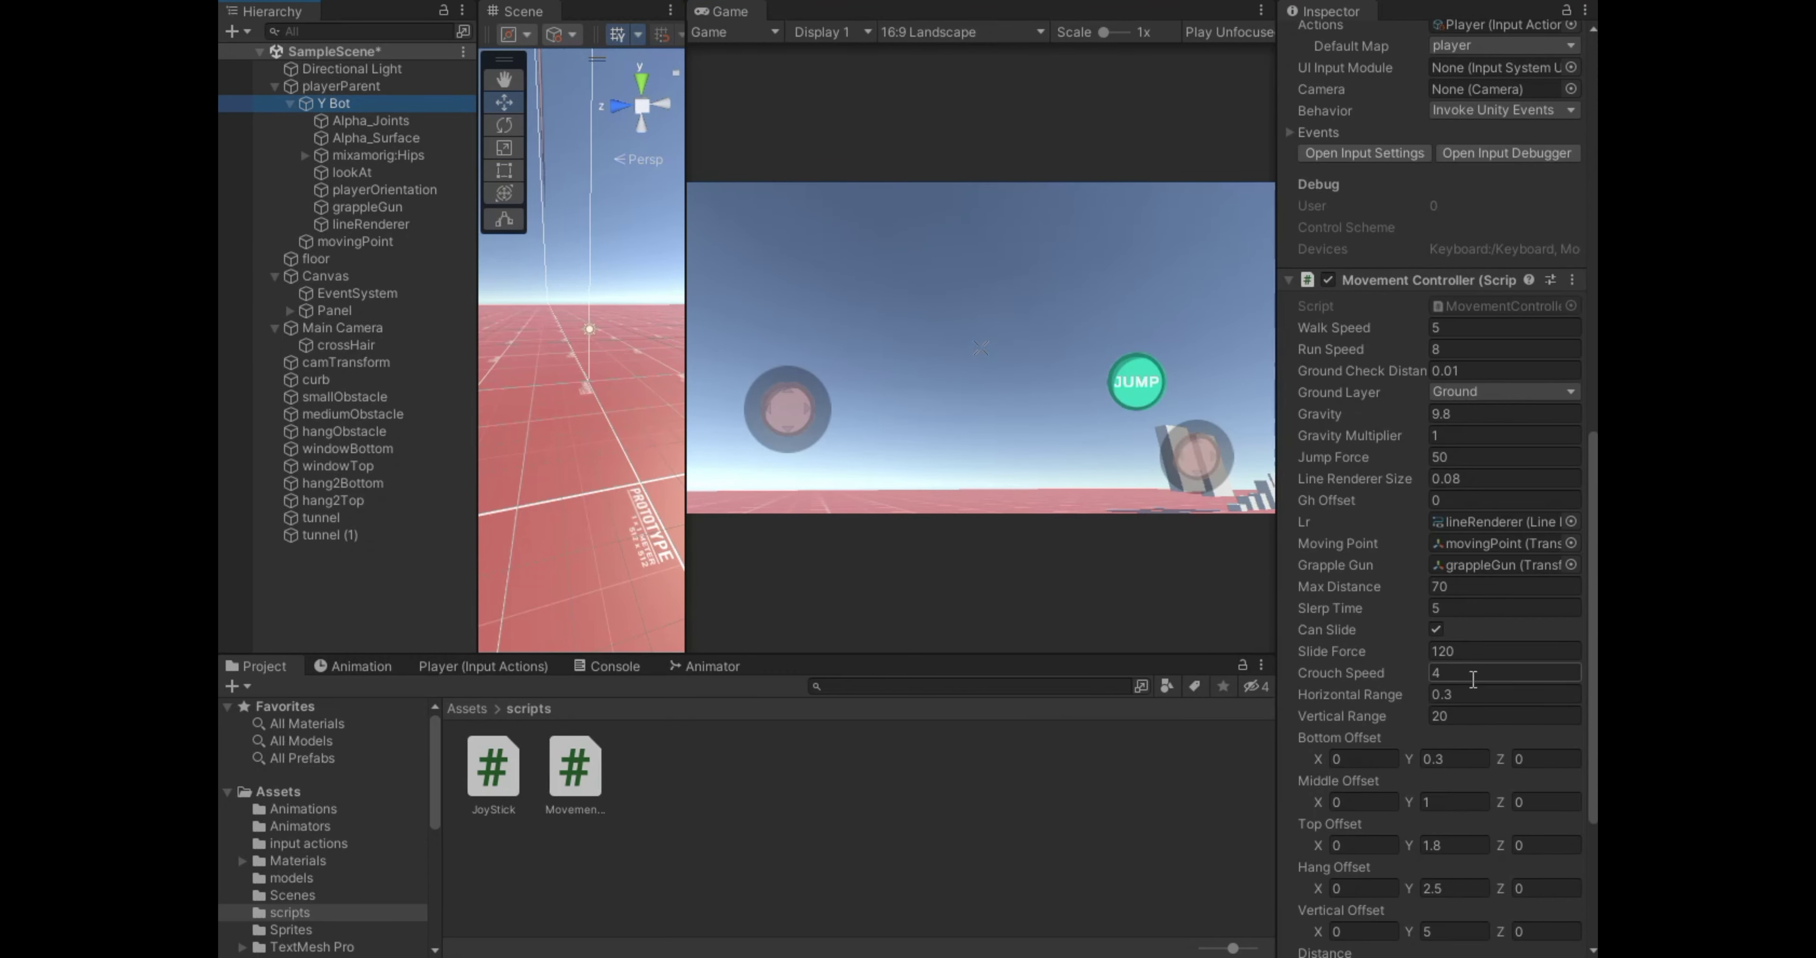
scroll(1476, 585, "down", 2)
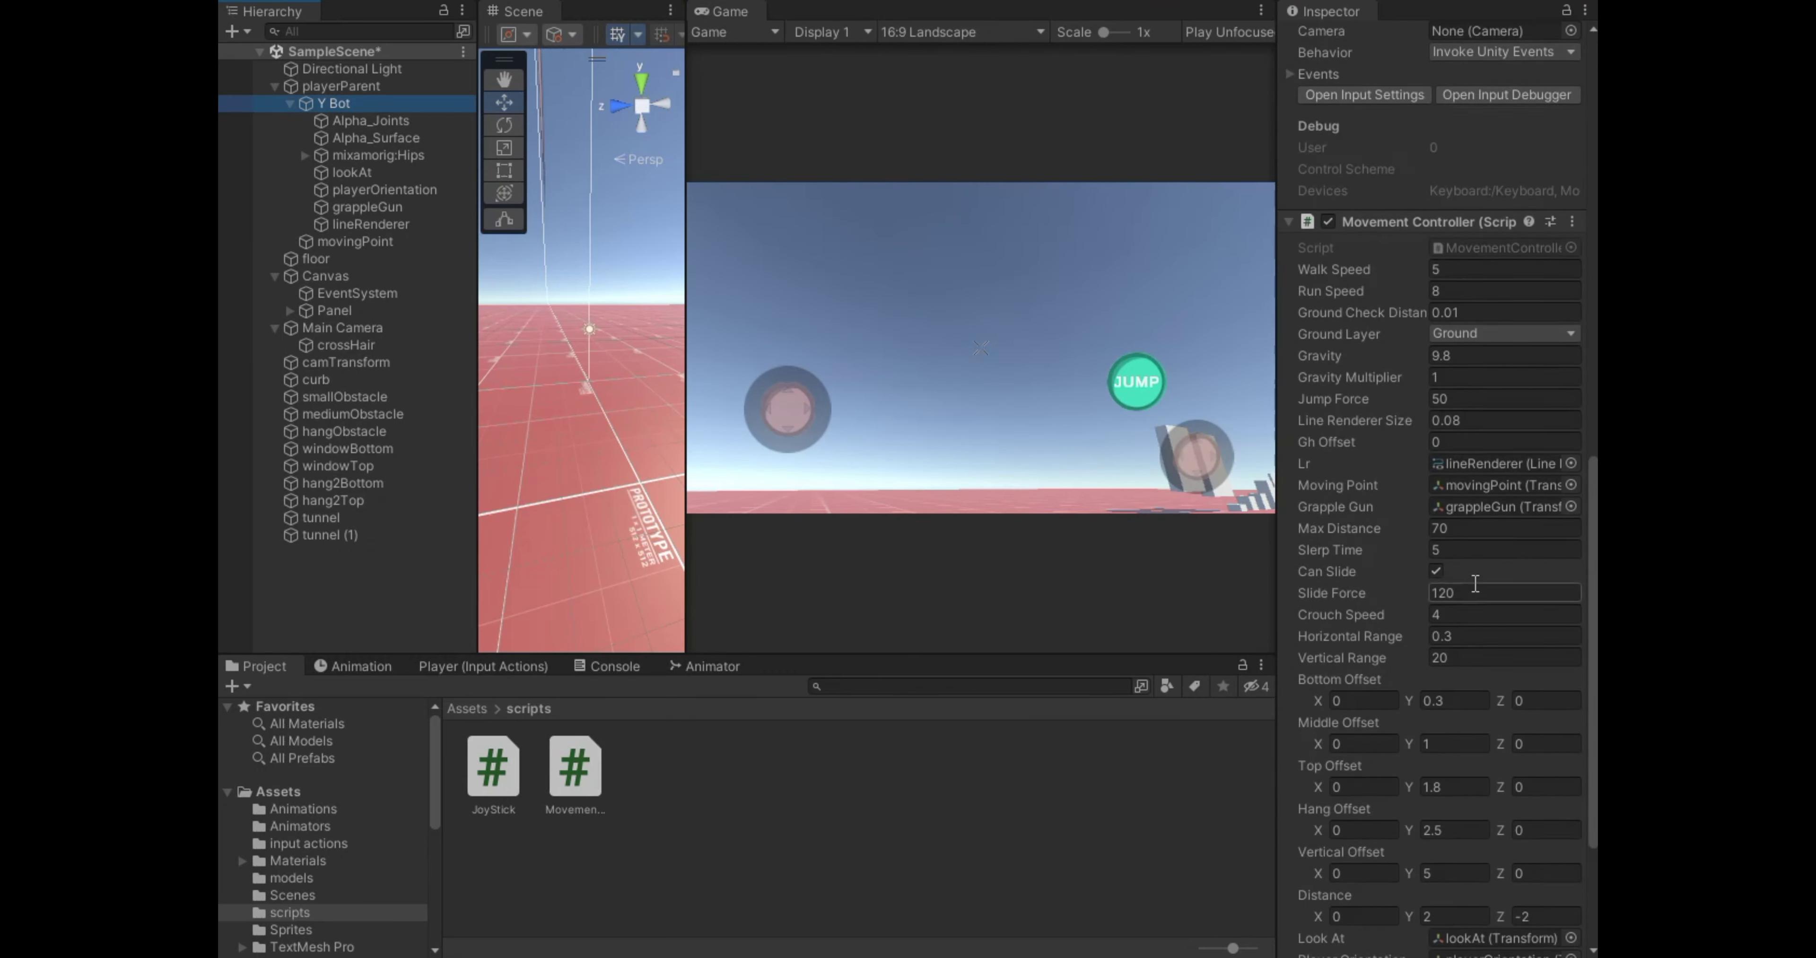
left_click(1473, 445)
type(".1")
left_click(986, 317)
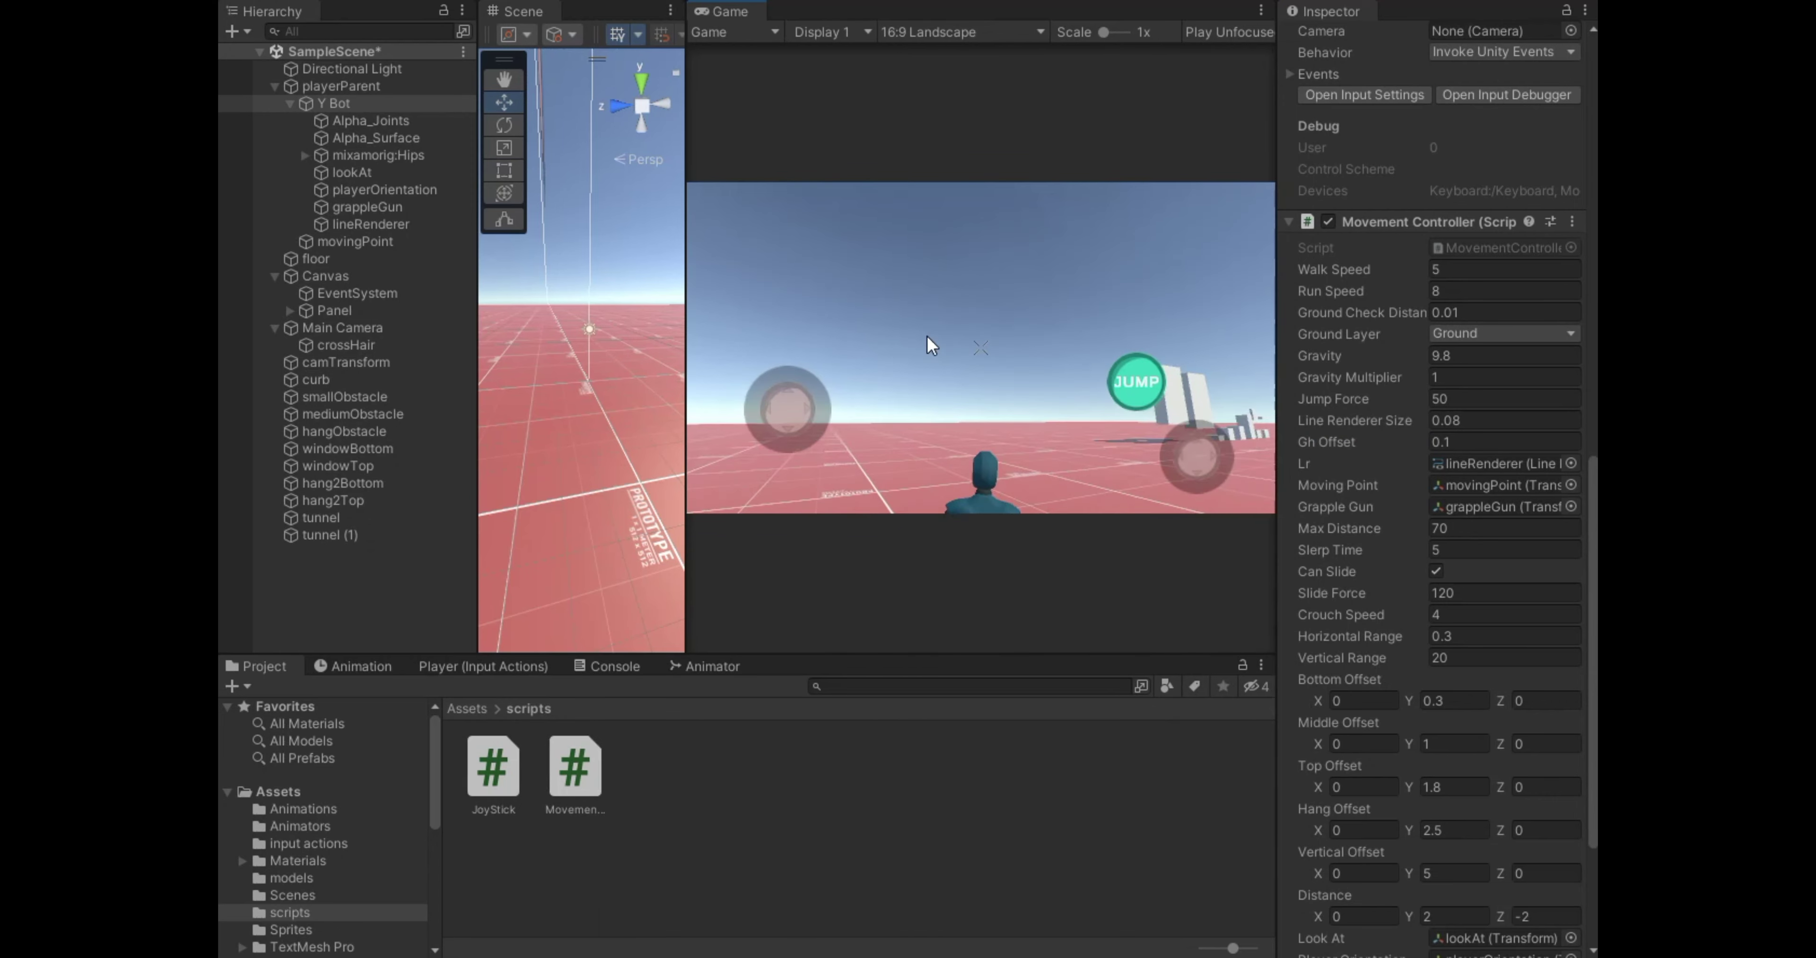
left_click_drag(918, 344, 912, 486)
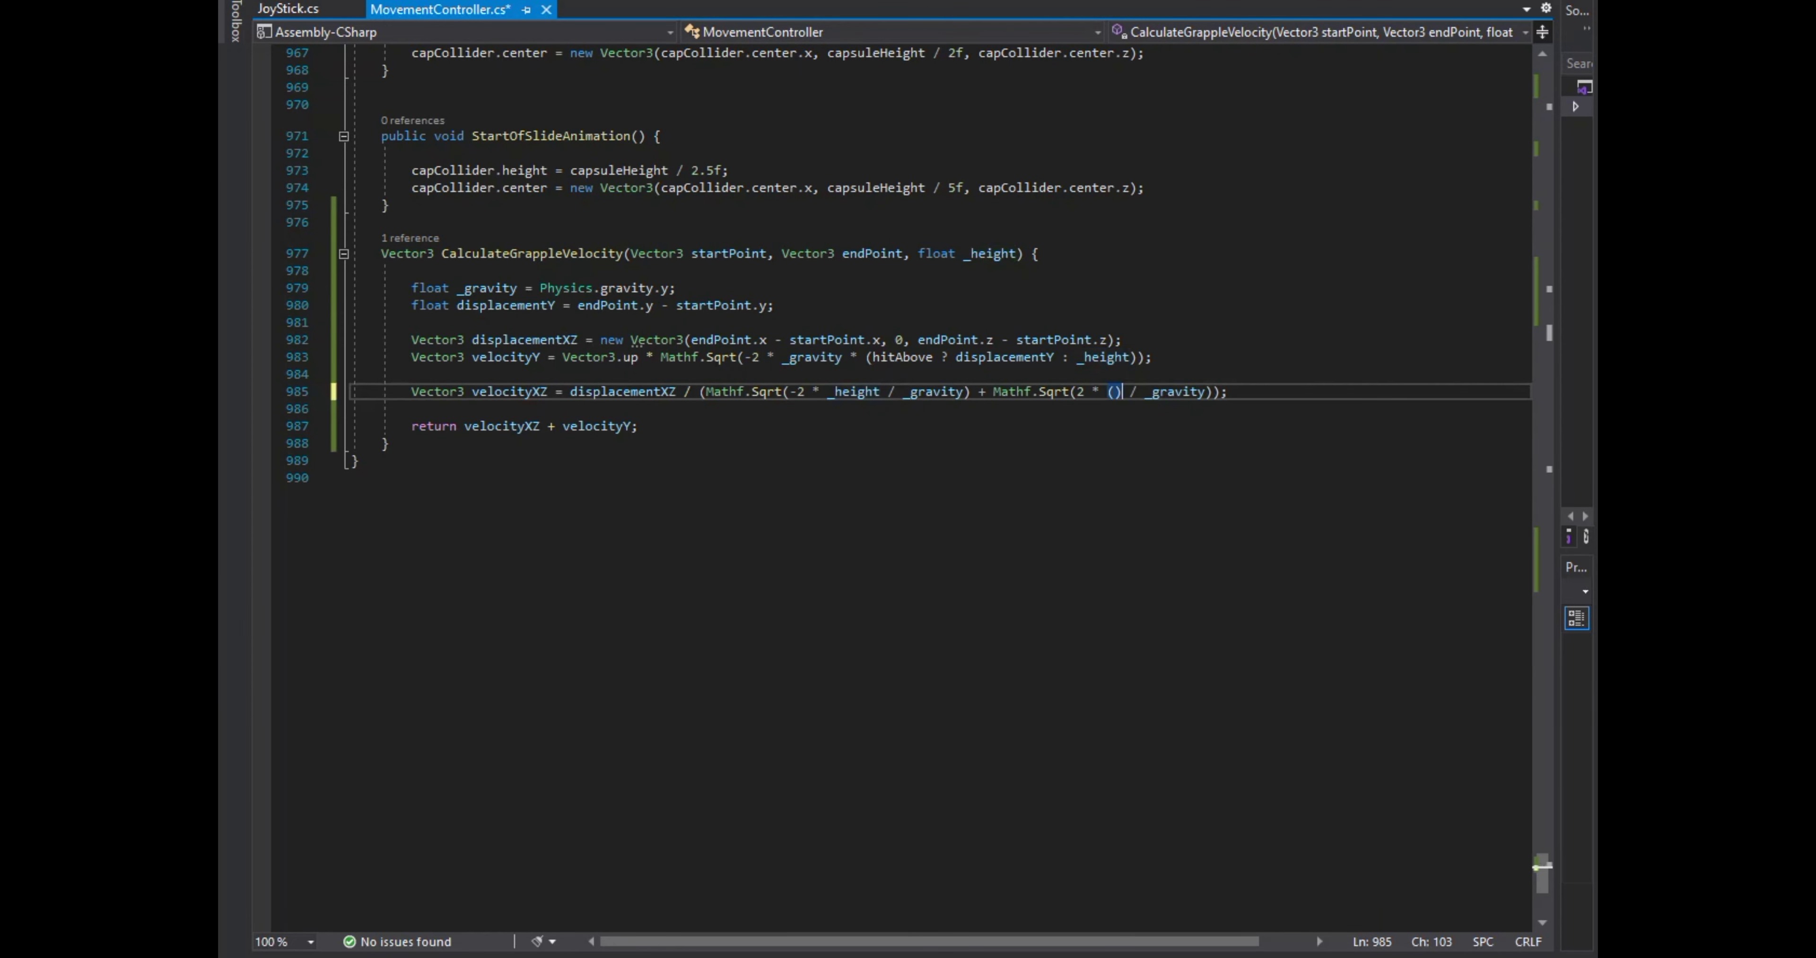
Make velocityXZ's second square root use 2 * (displacementY - _height) / _gravity.
type("displ")
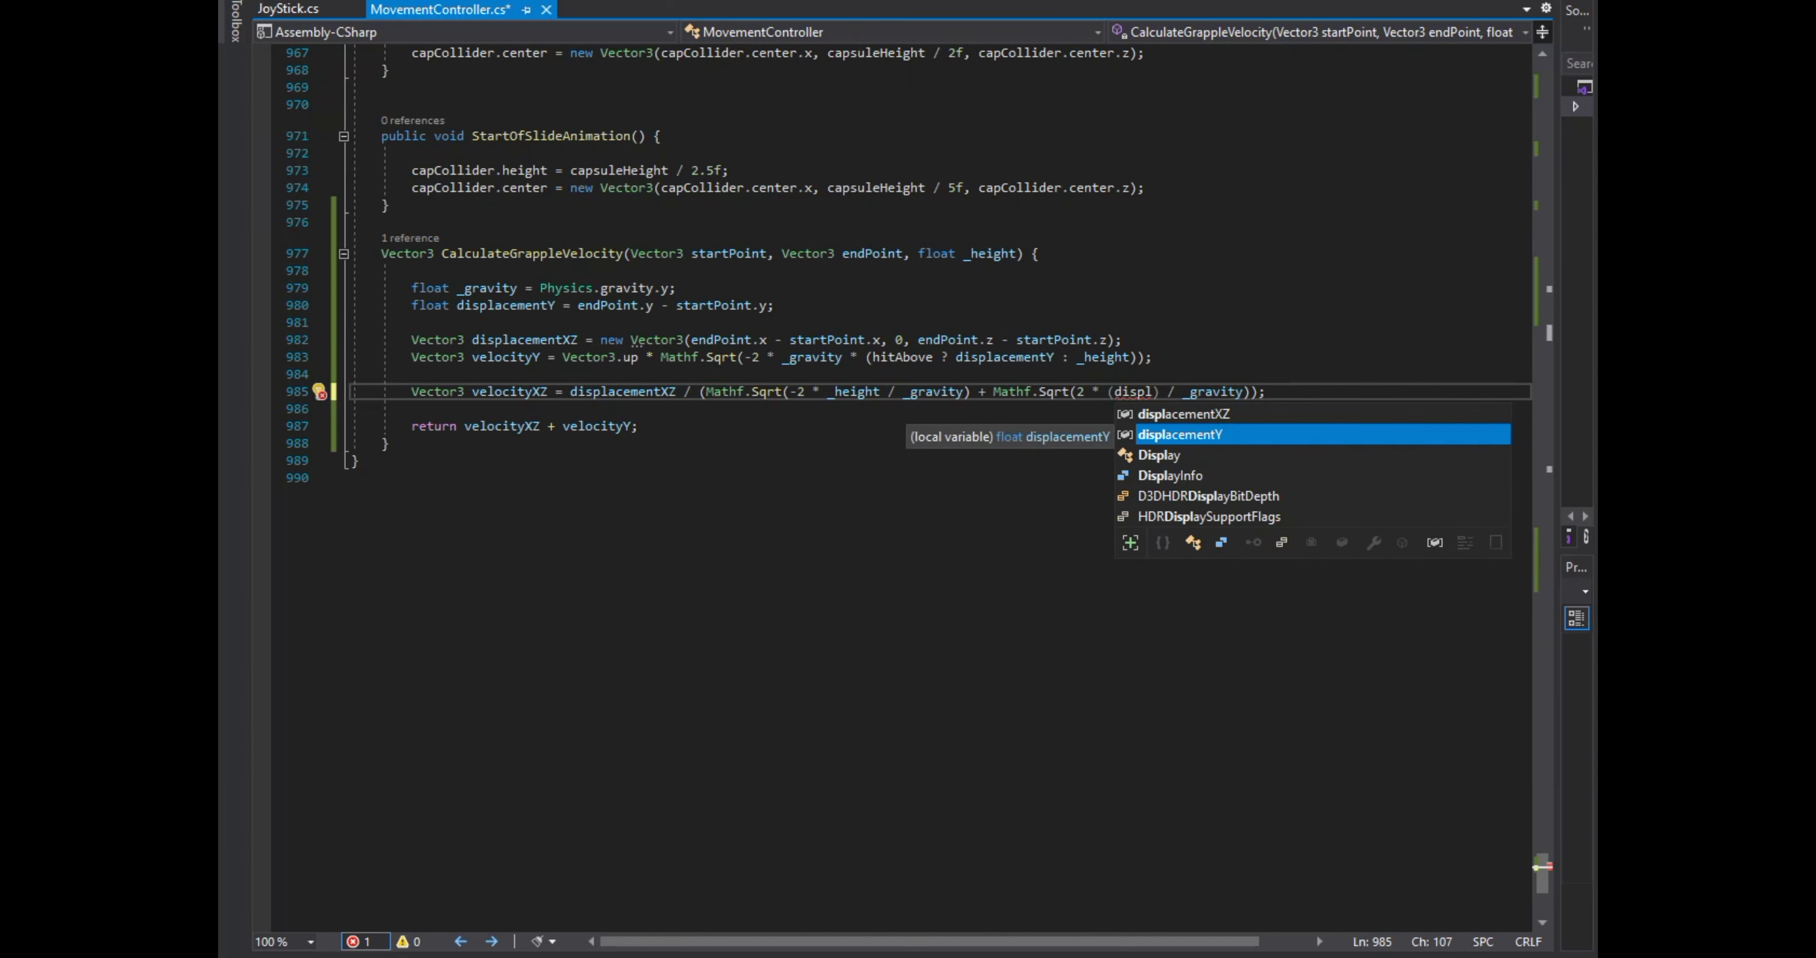
key("Tab")
type("- _h")
key("Tab")
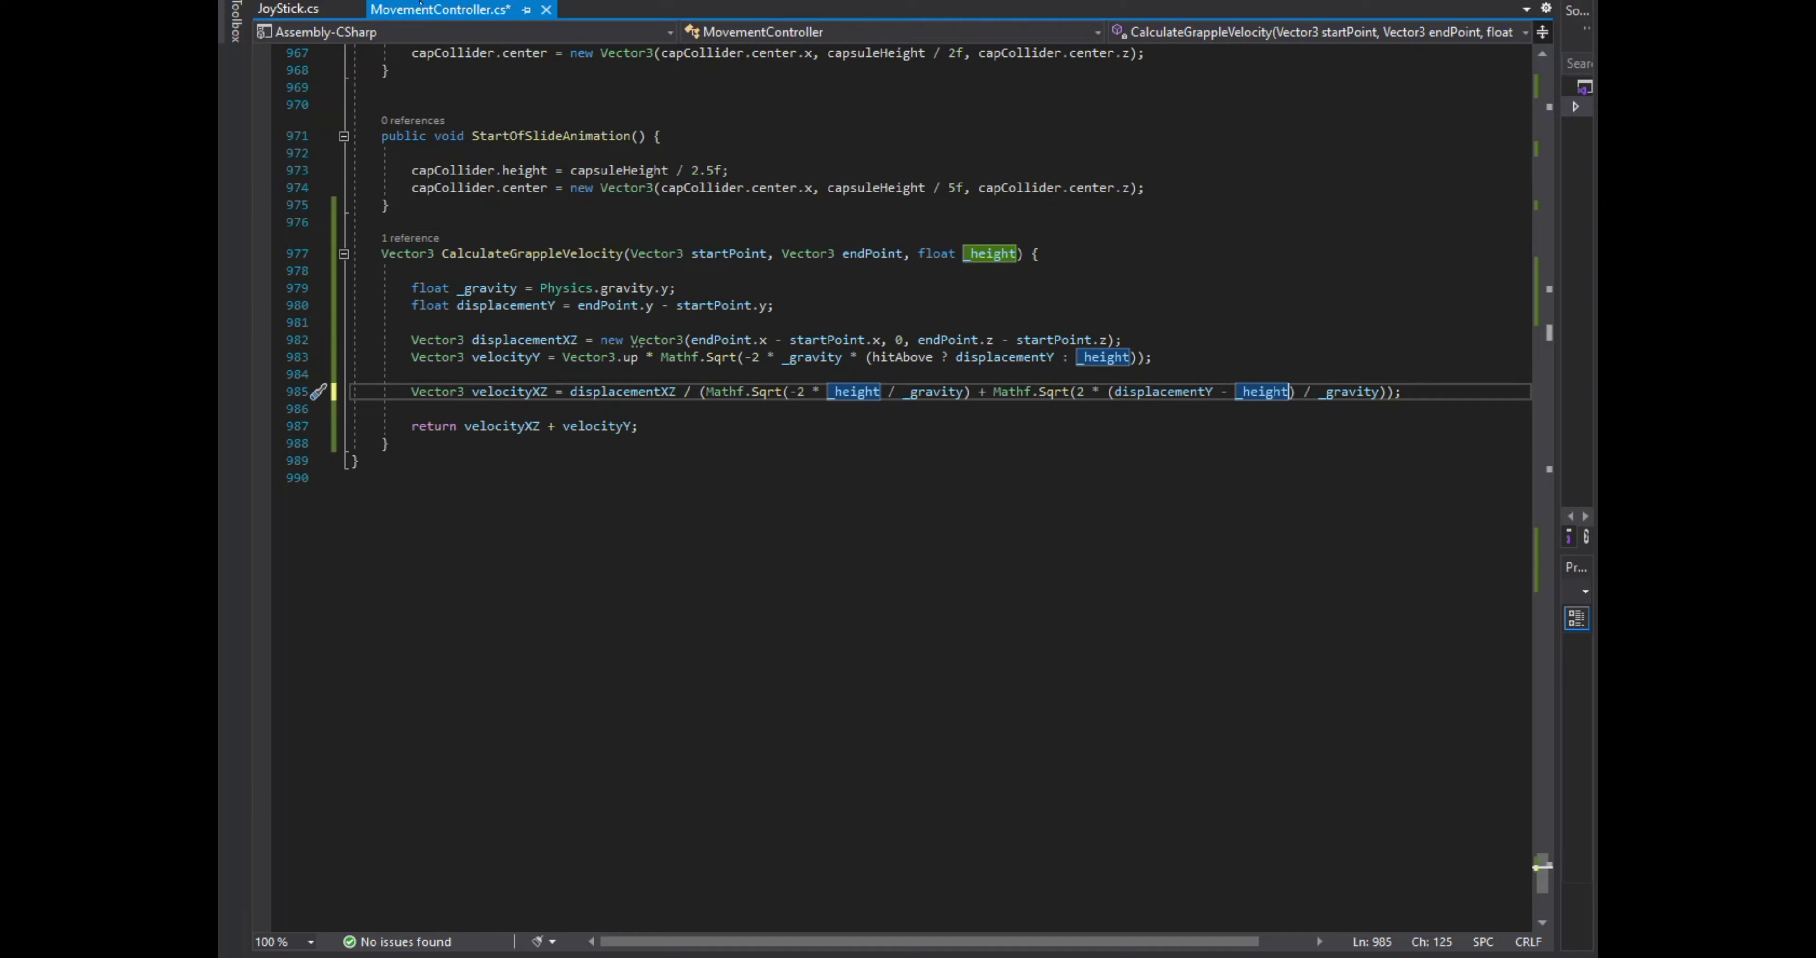
Add rb.isKinematic = false; above the velocity line in Grapple() and save the script.
key("Return")
type("rb.isK")
key("Tab")
type("= false;")
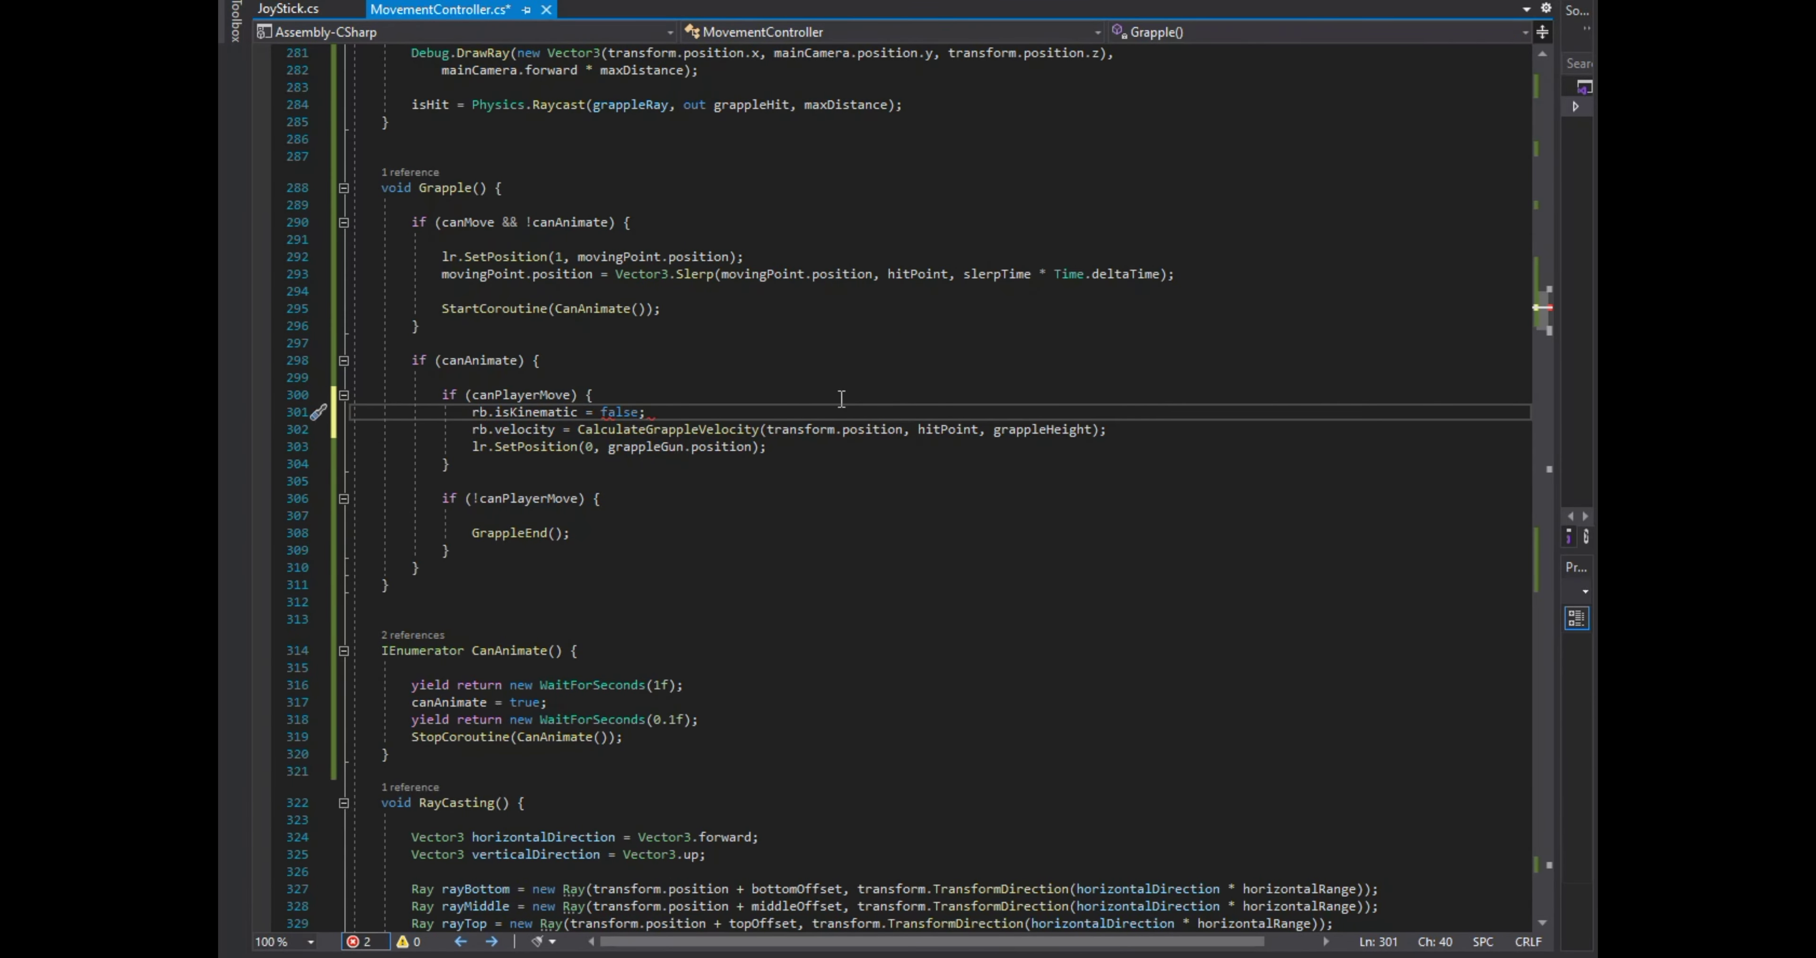
key("alt+Tab")
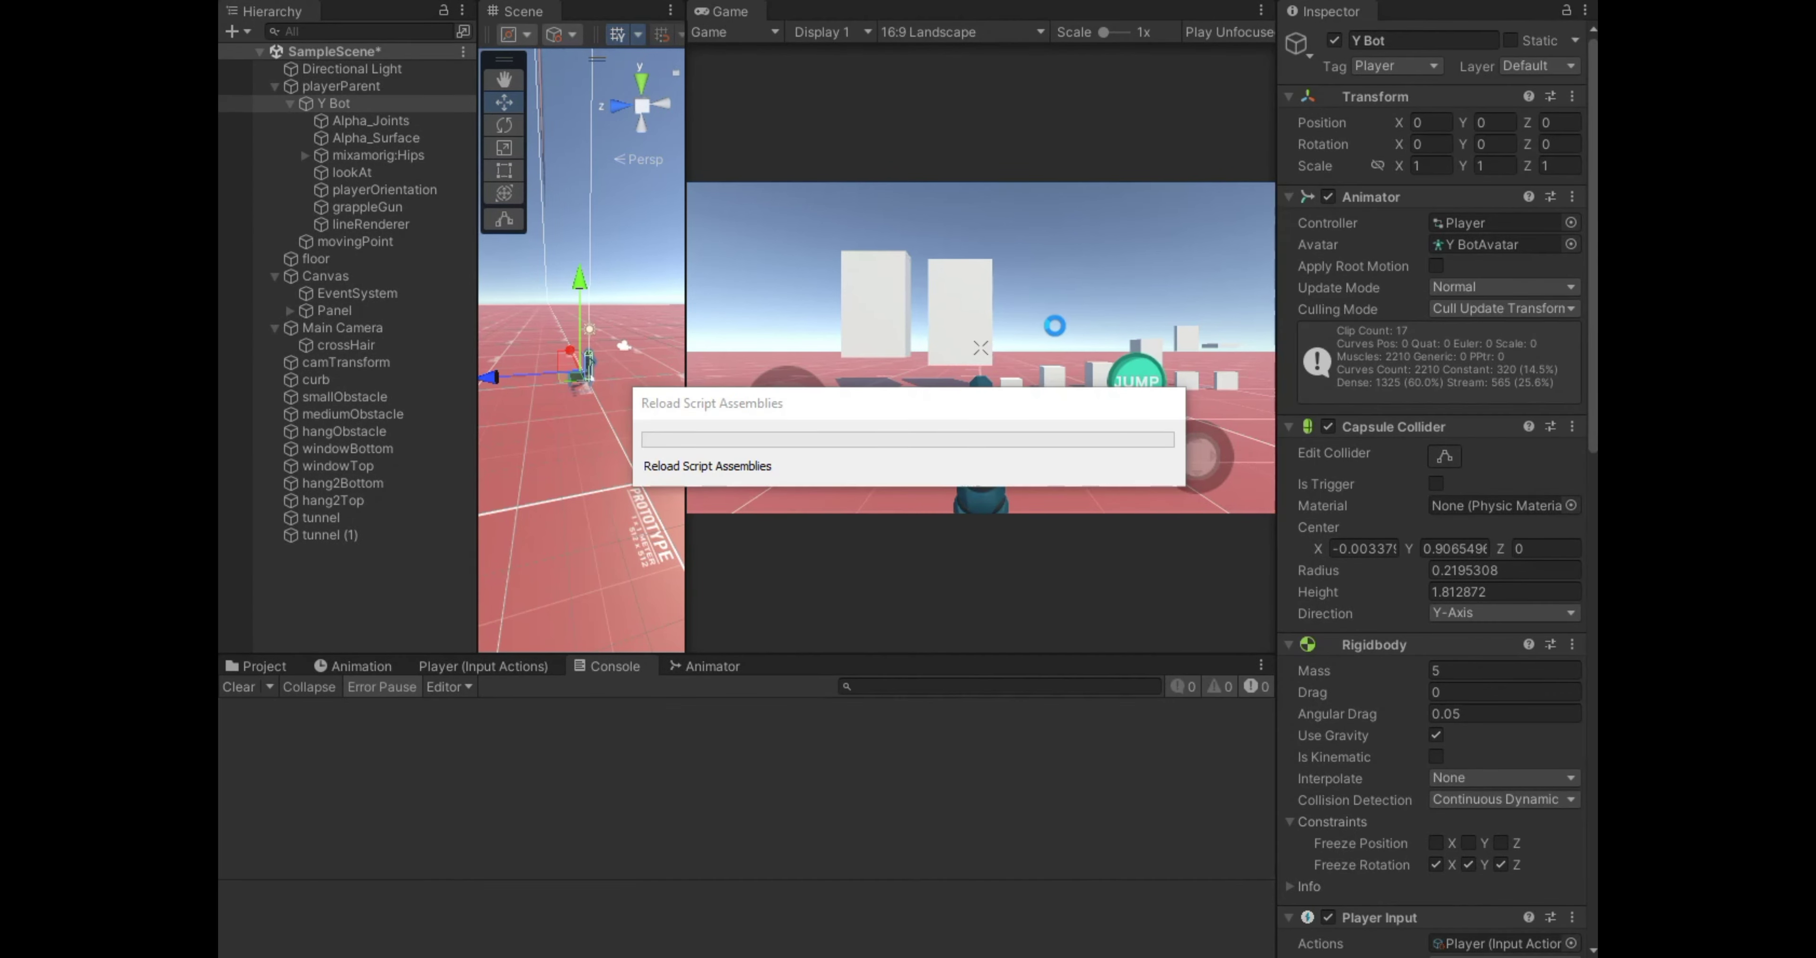
Play-test grappling, jumping and walking in Play mode, then return to Grapple() in Visual Studio.
left_click(1068, 299)
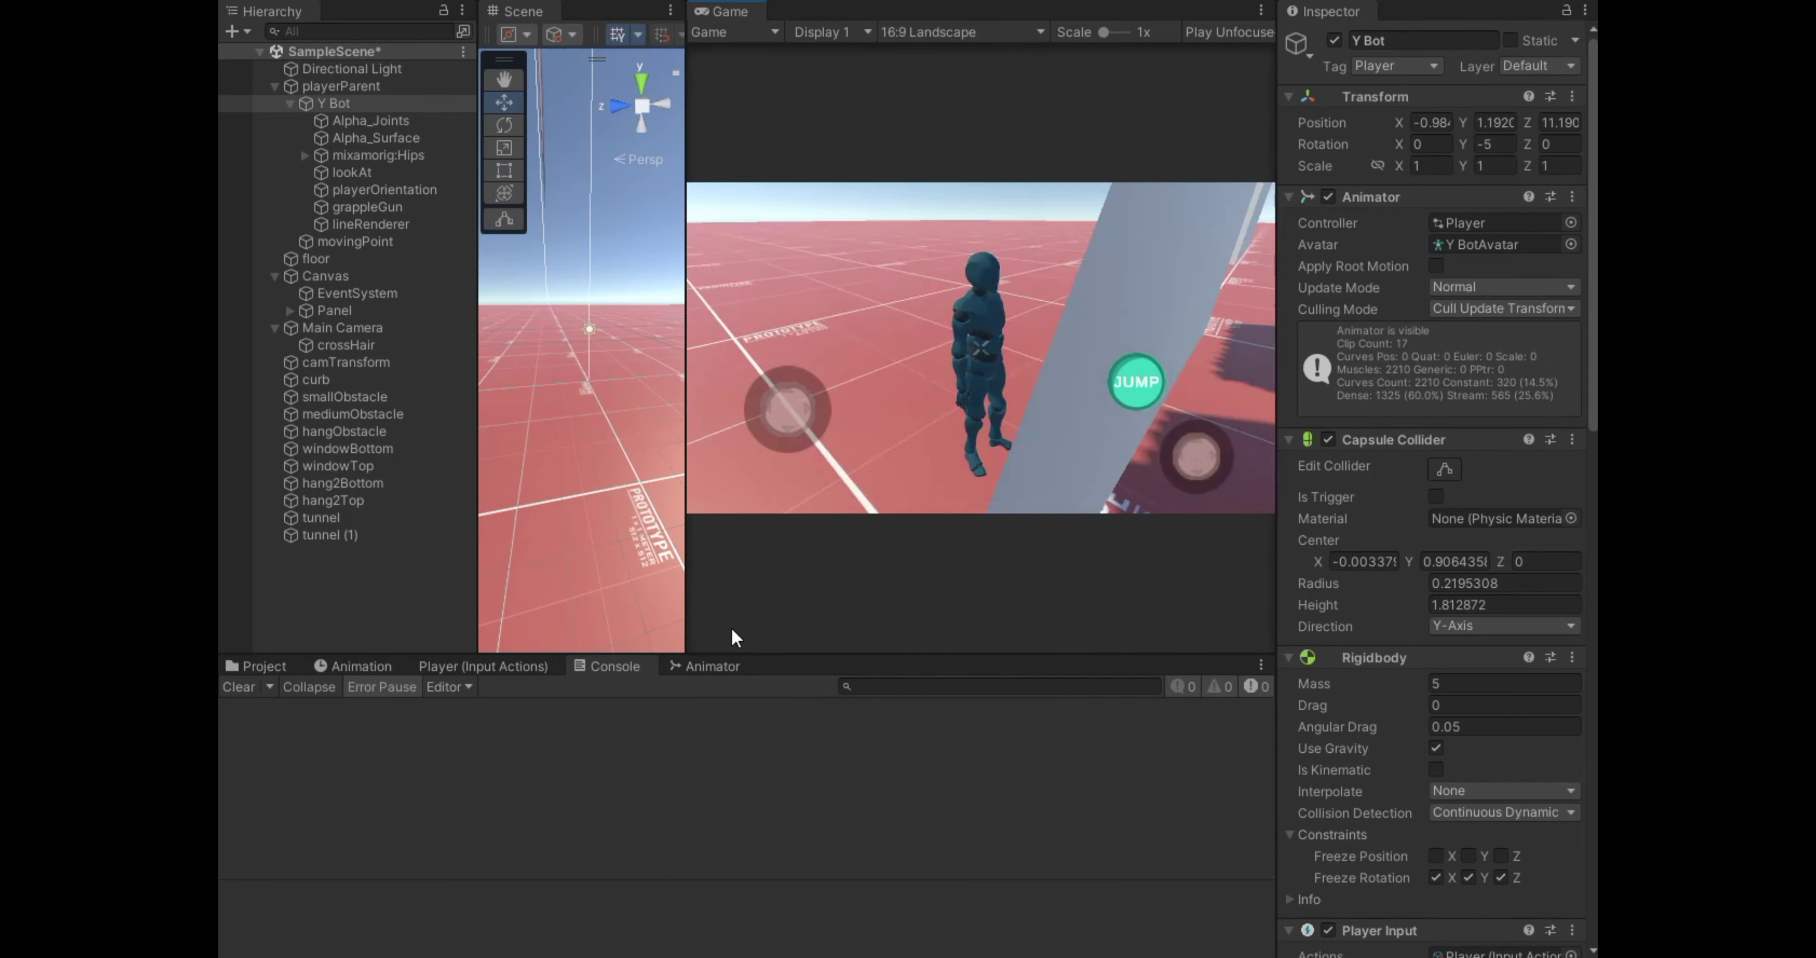
left_click_drag(690, 438, 796, 372)
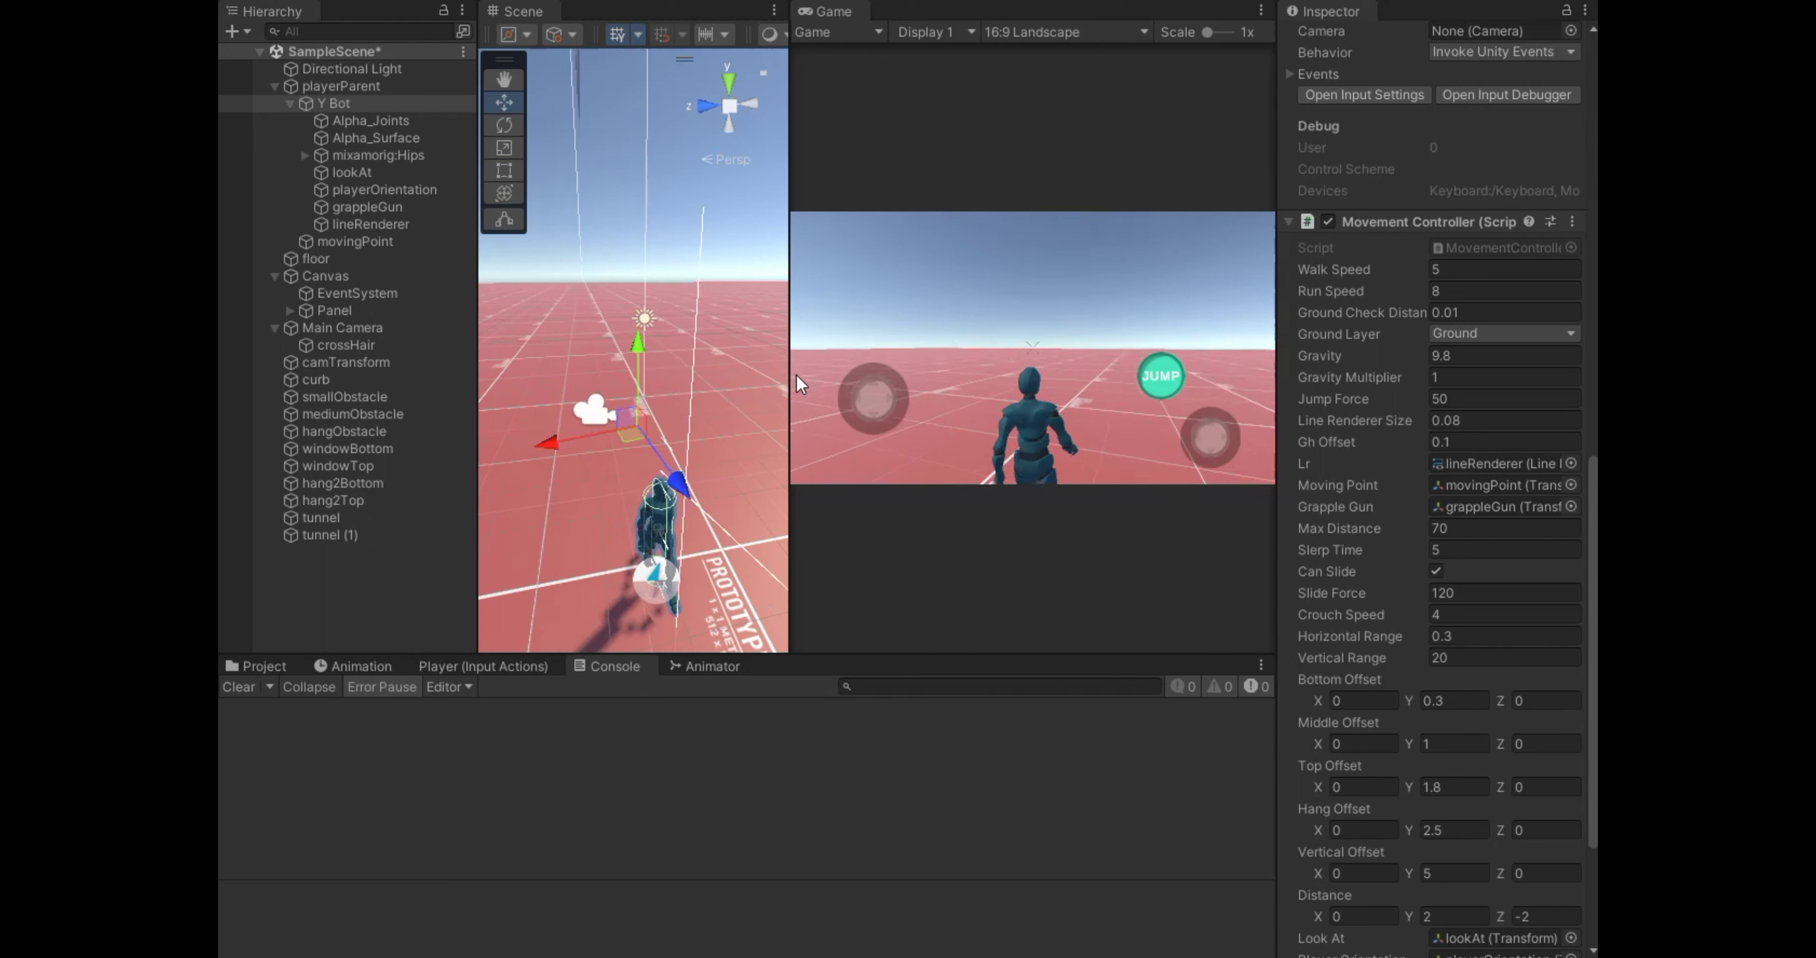
left_click(816, 370)
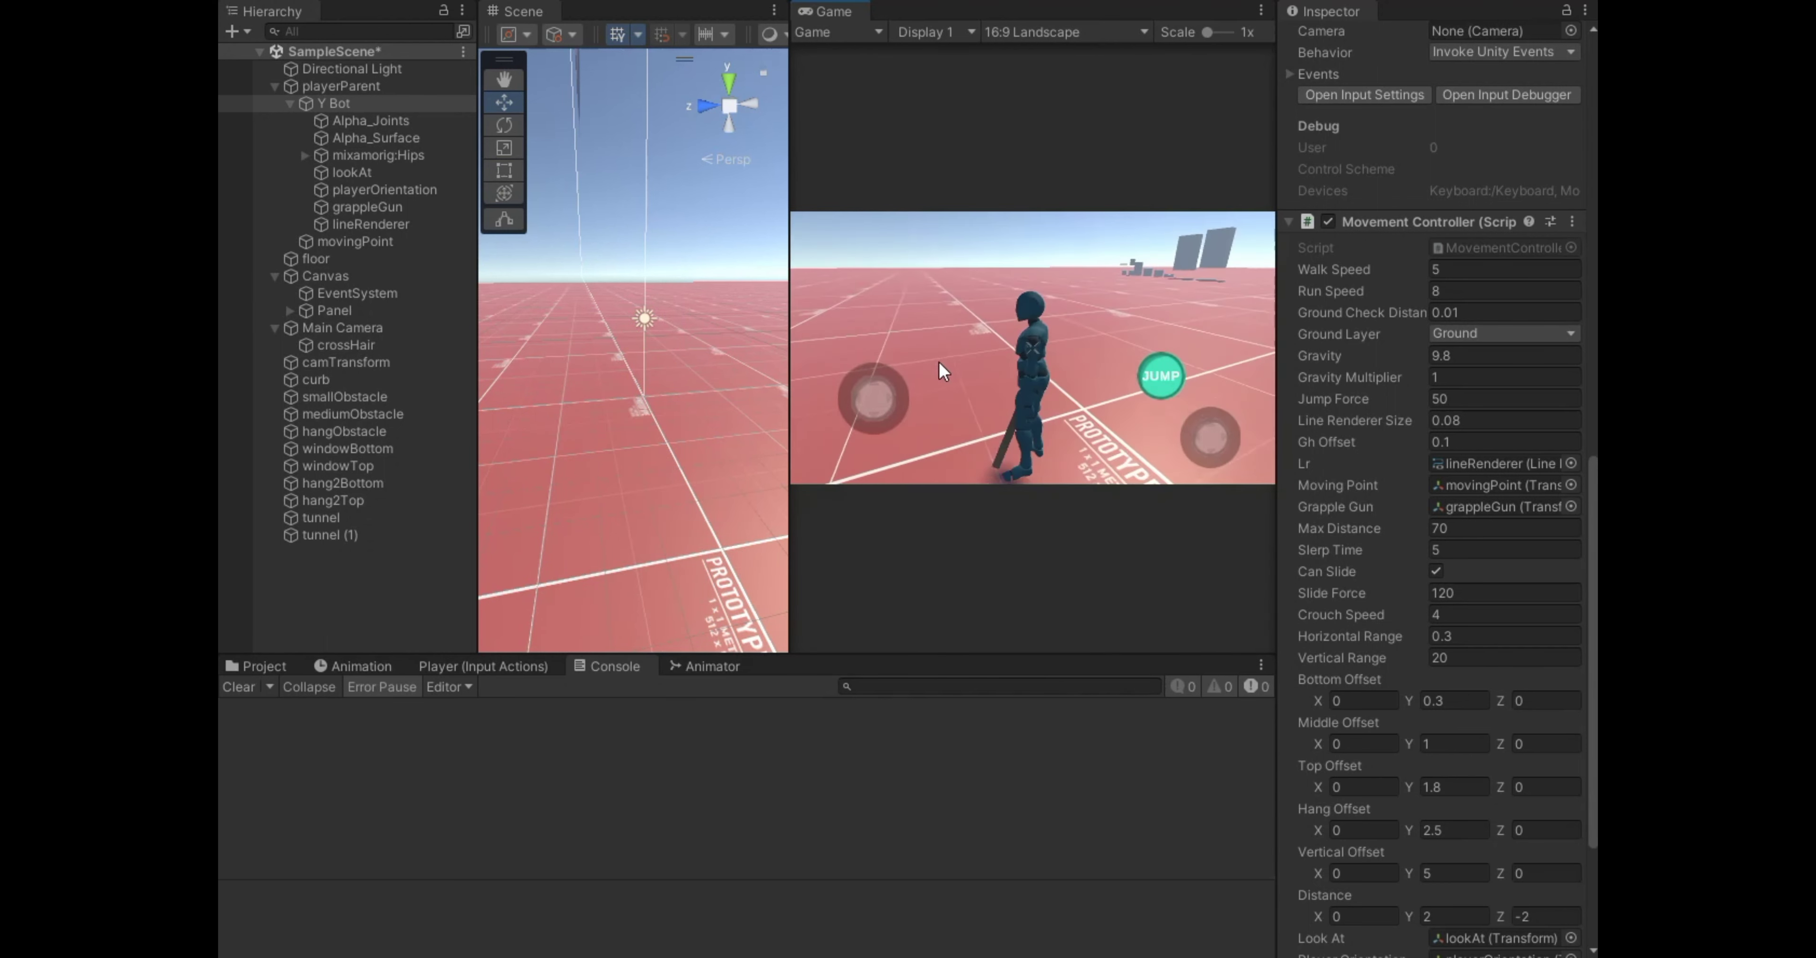
key("space")
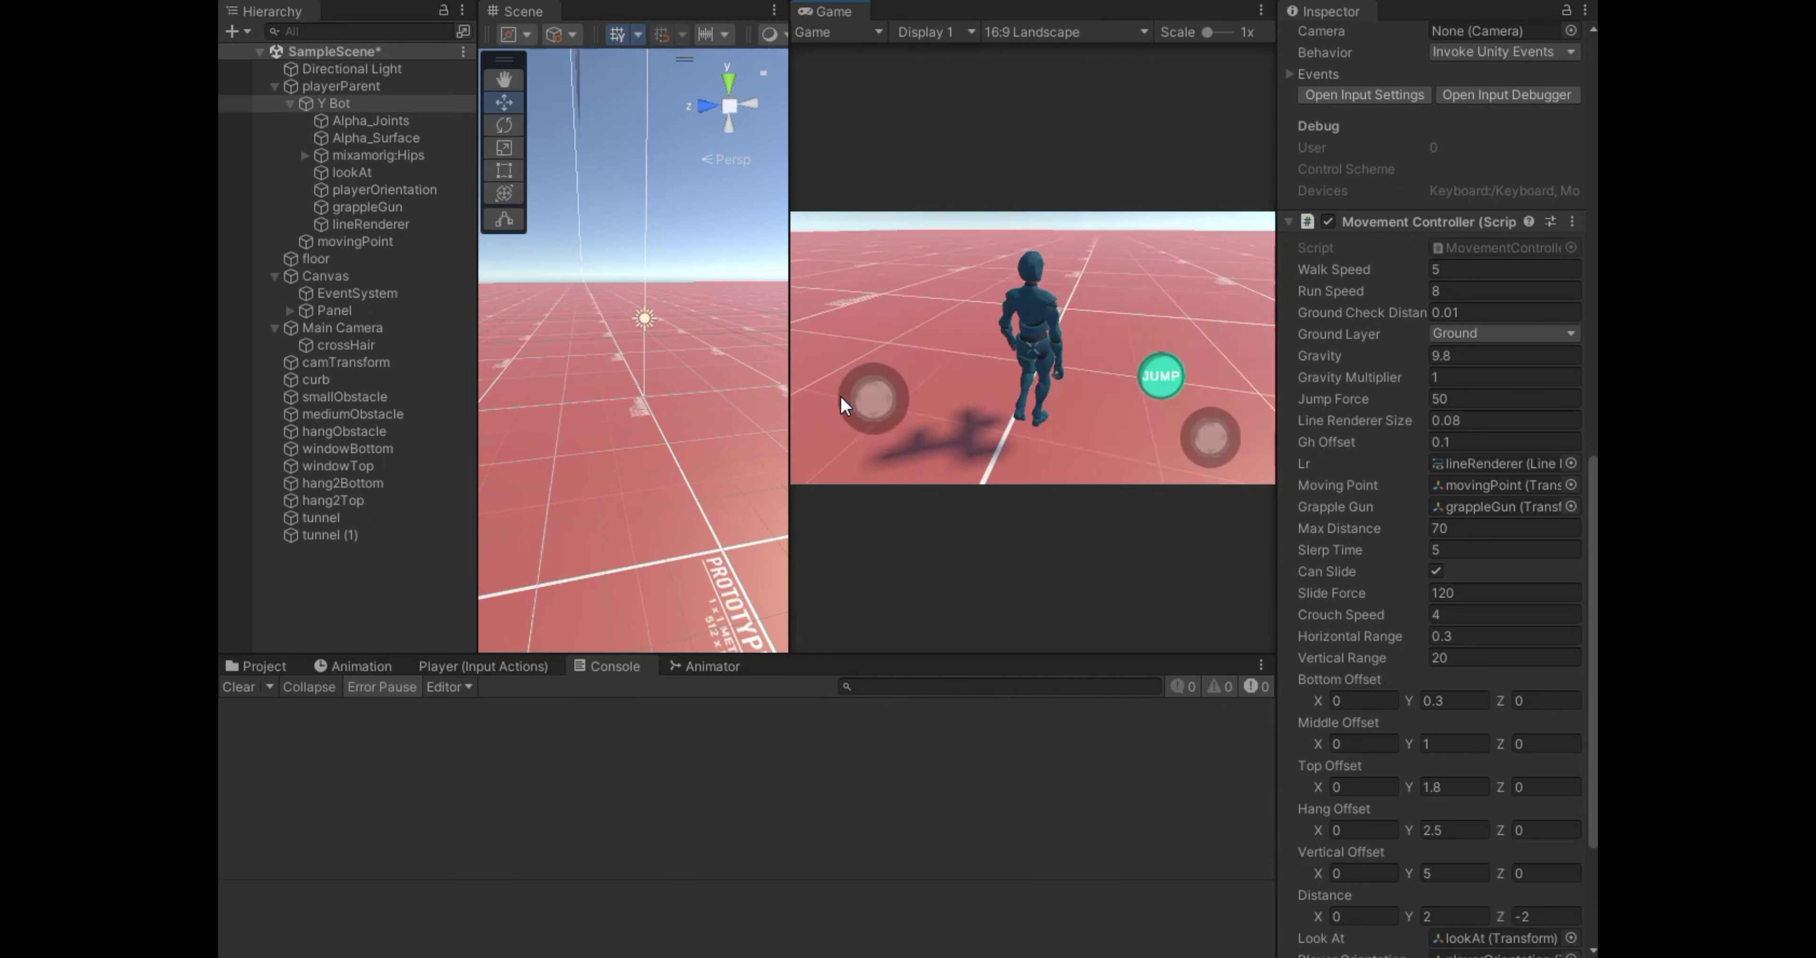
left_click(1068, 252)
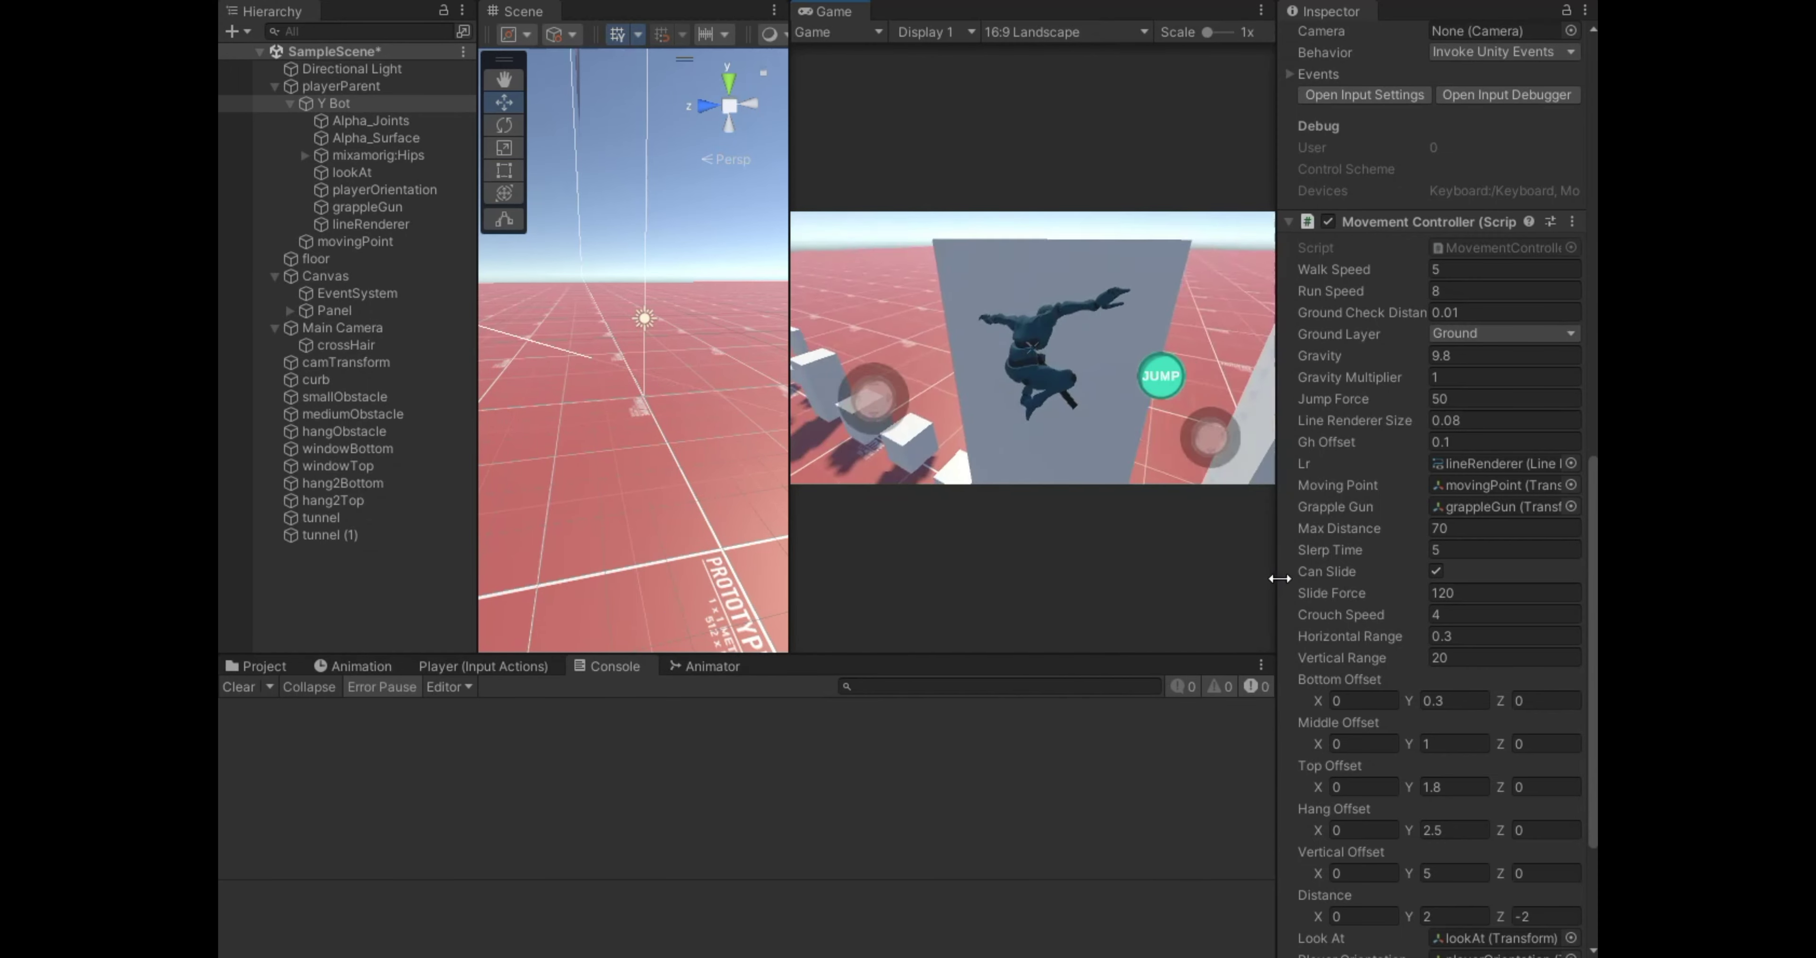
key("w")
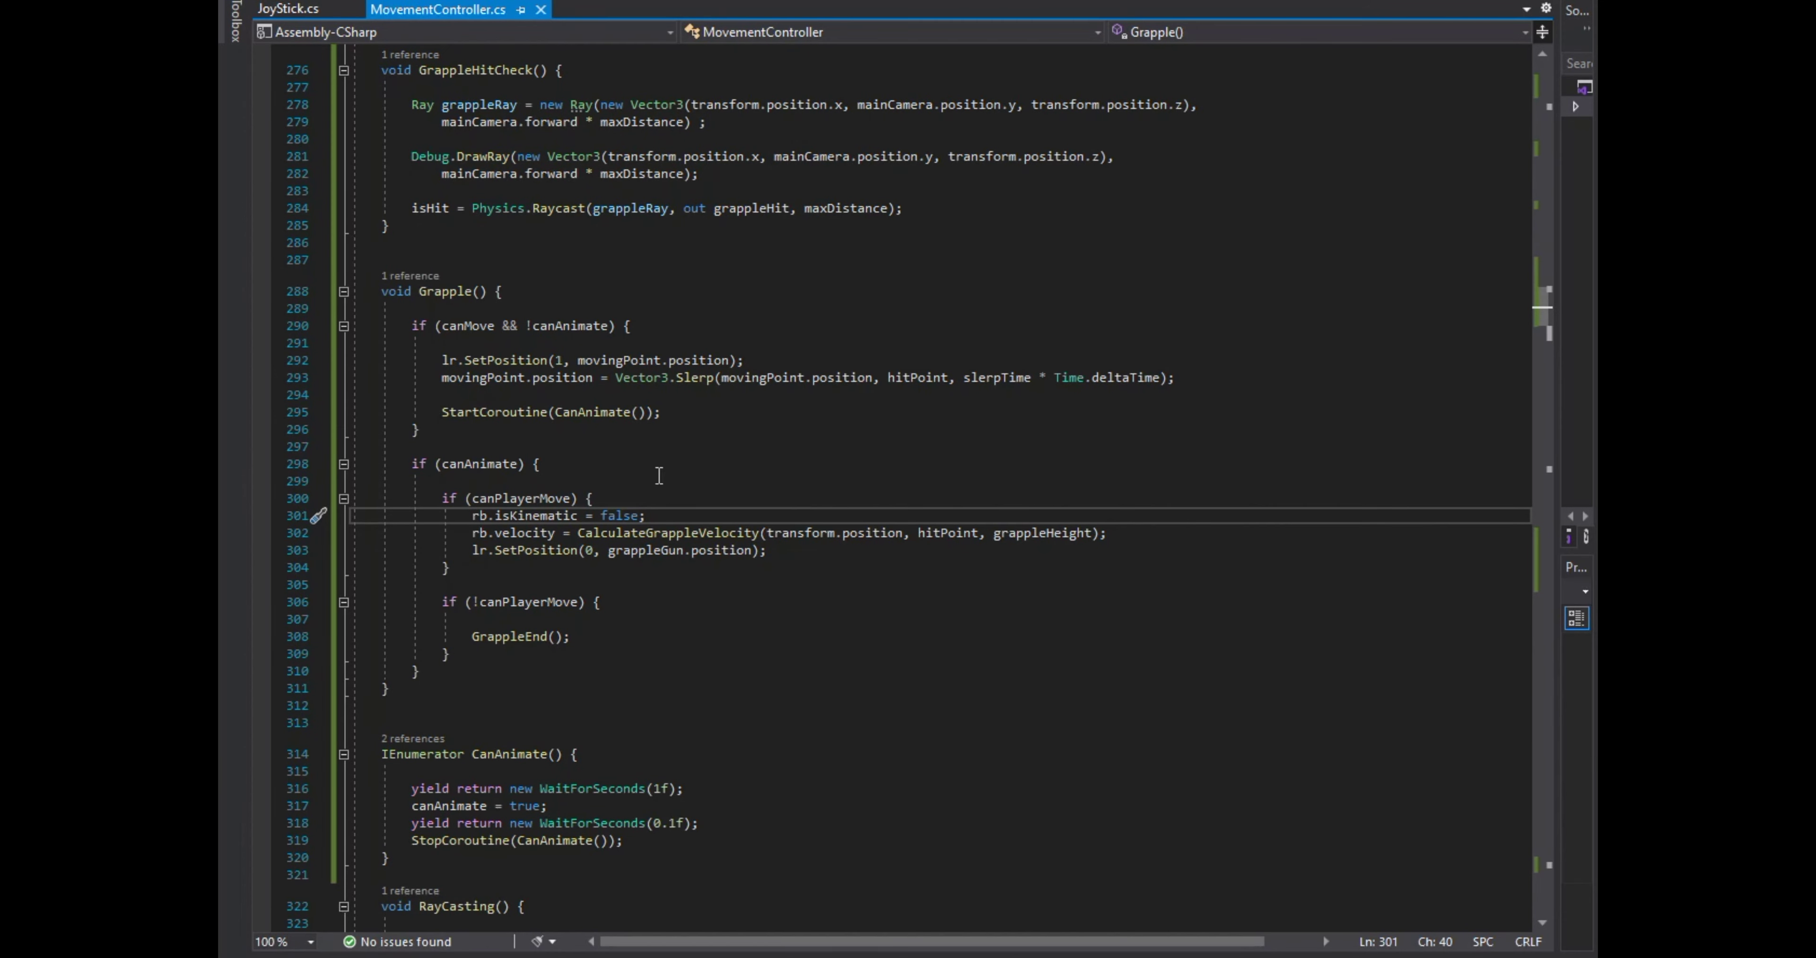
left_click(1002, 515)
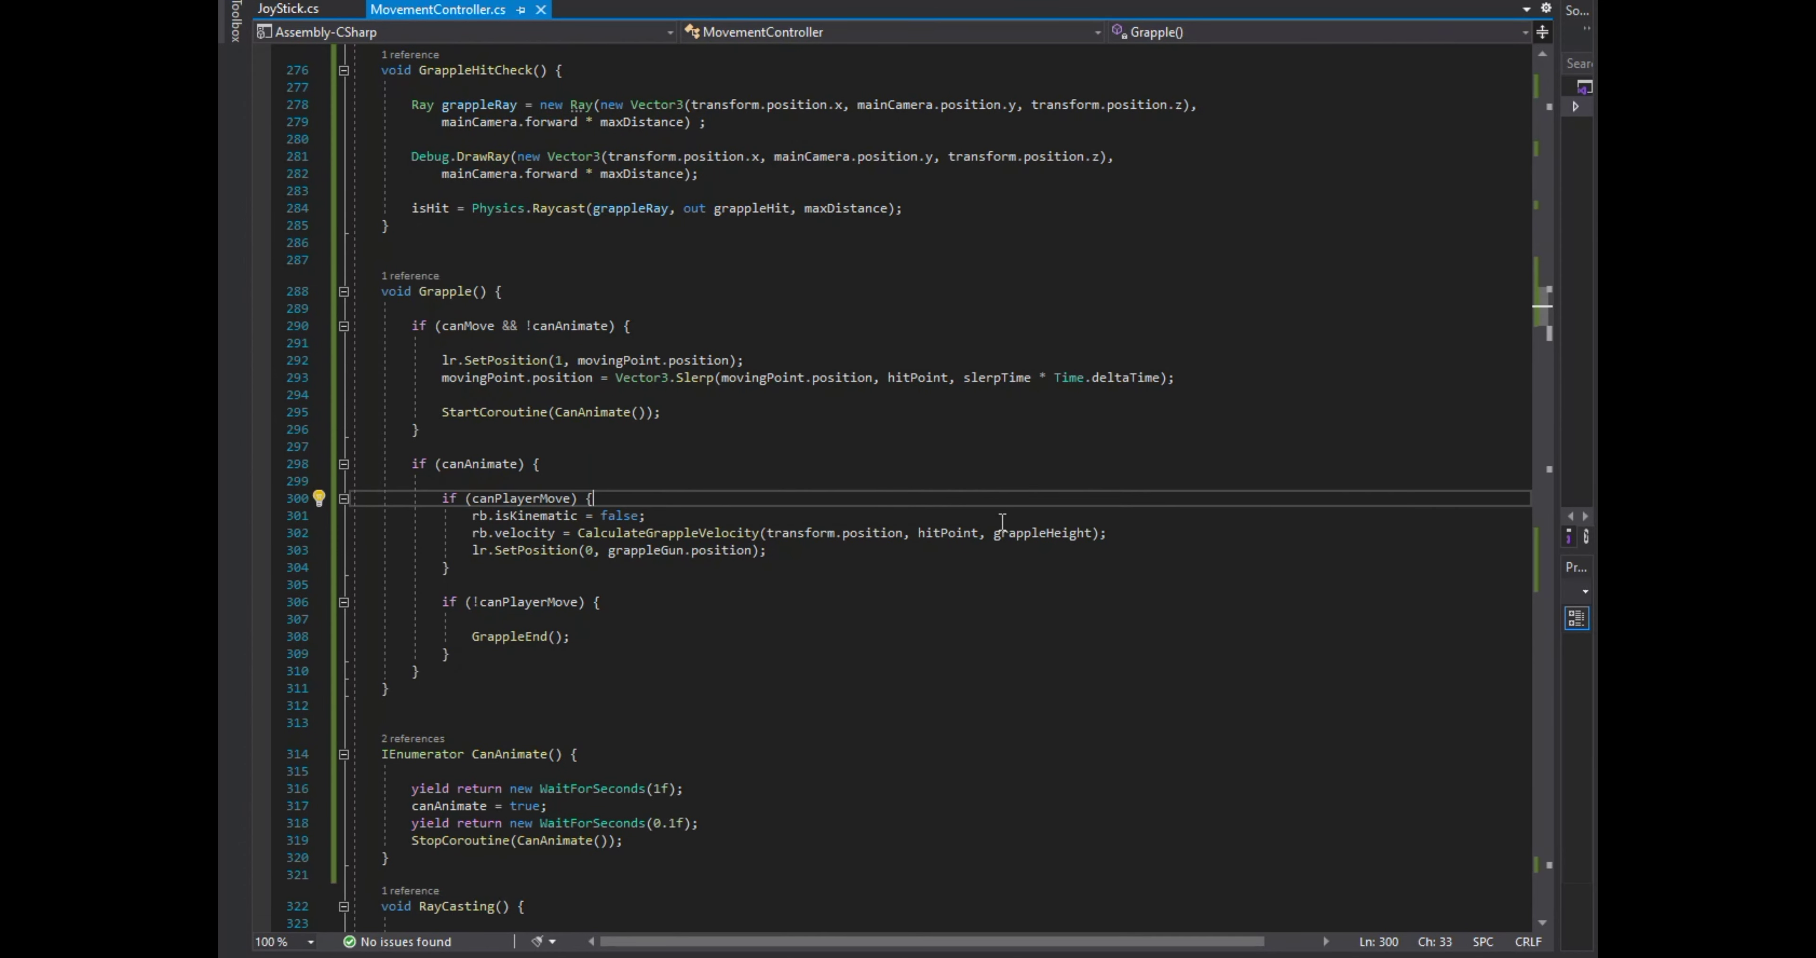
Inside the canPlayerMove block, add if (!isGrounded) with anim.SetBool("grapple", true).
key("Return")
type("if()")
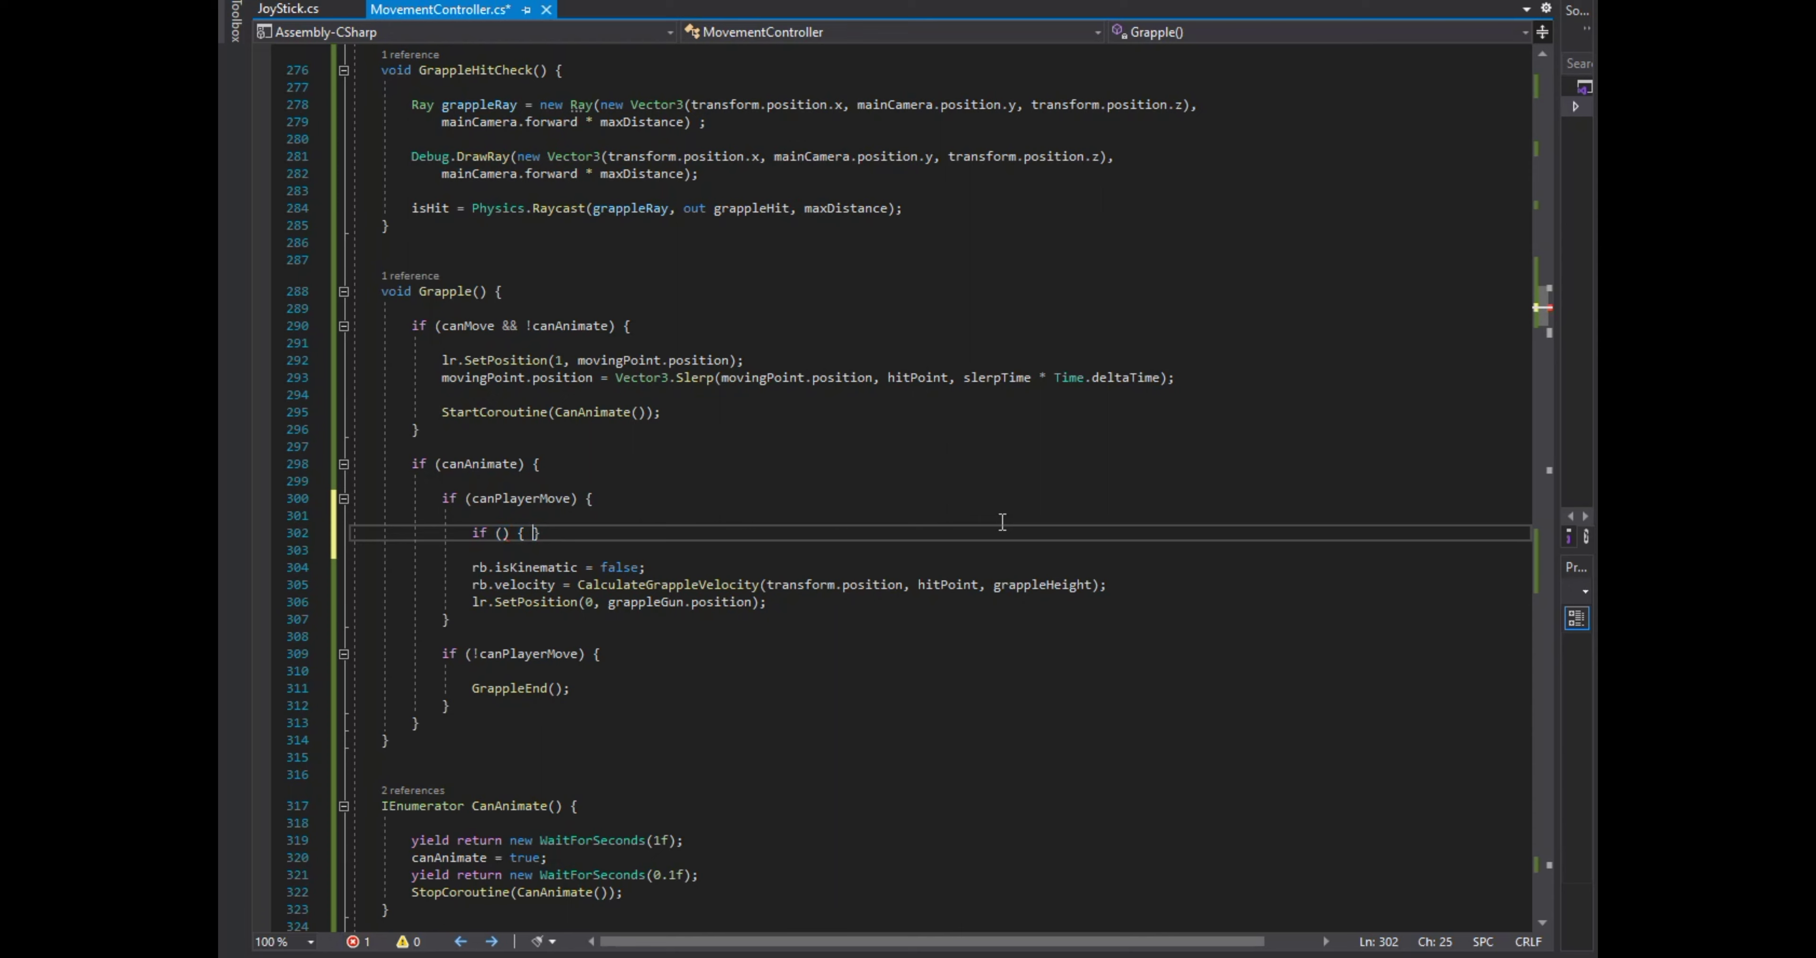
key("Return")
key("Up")
key("Home")
type("isG")
key("Tab")
key("Down")
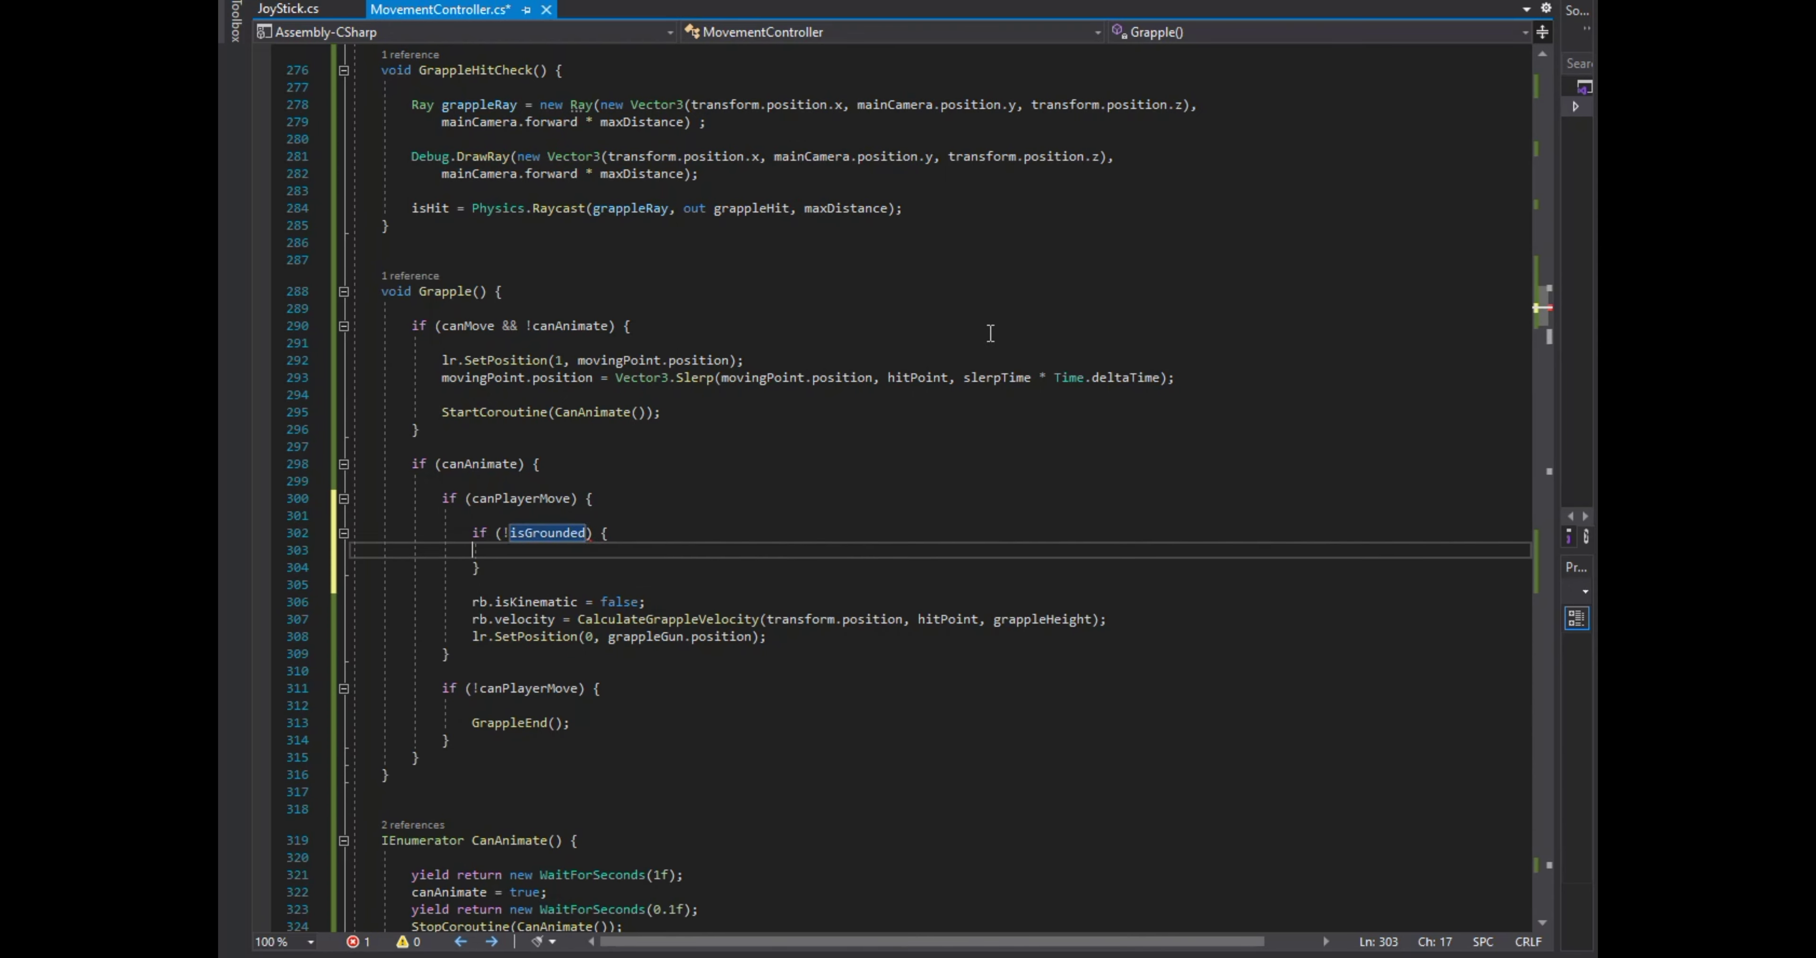
type("anim.SetBool()")
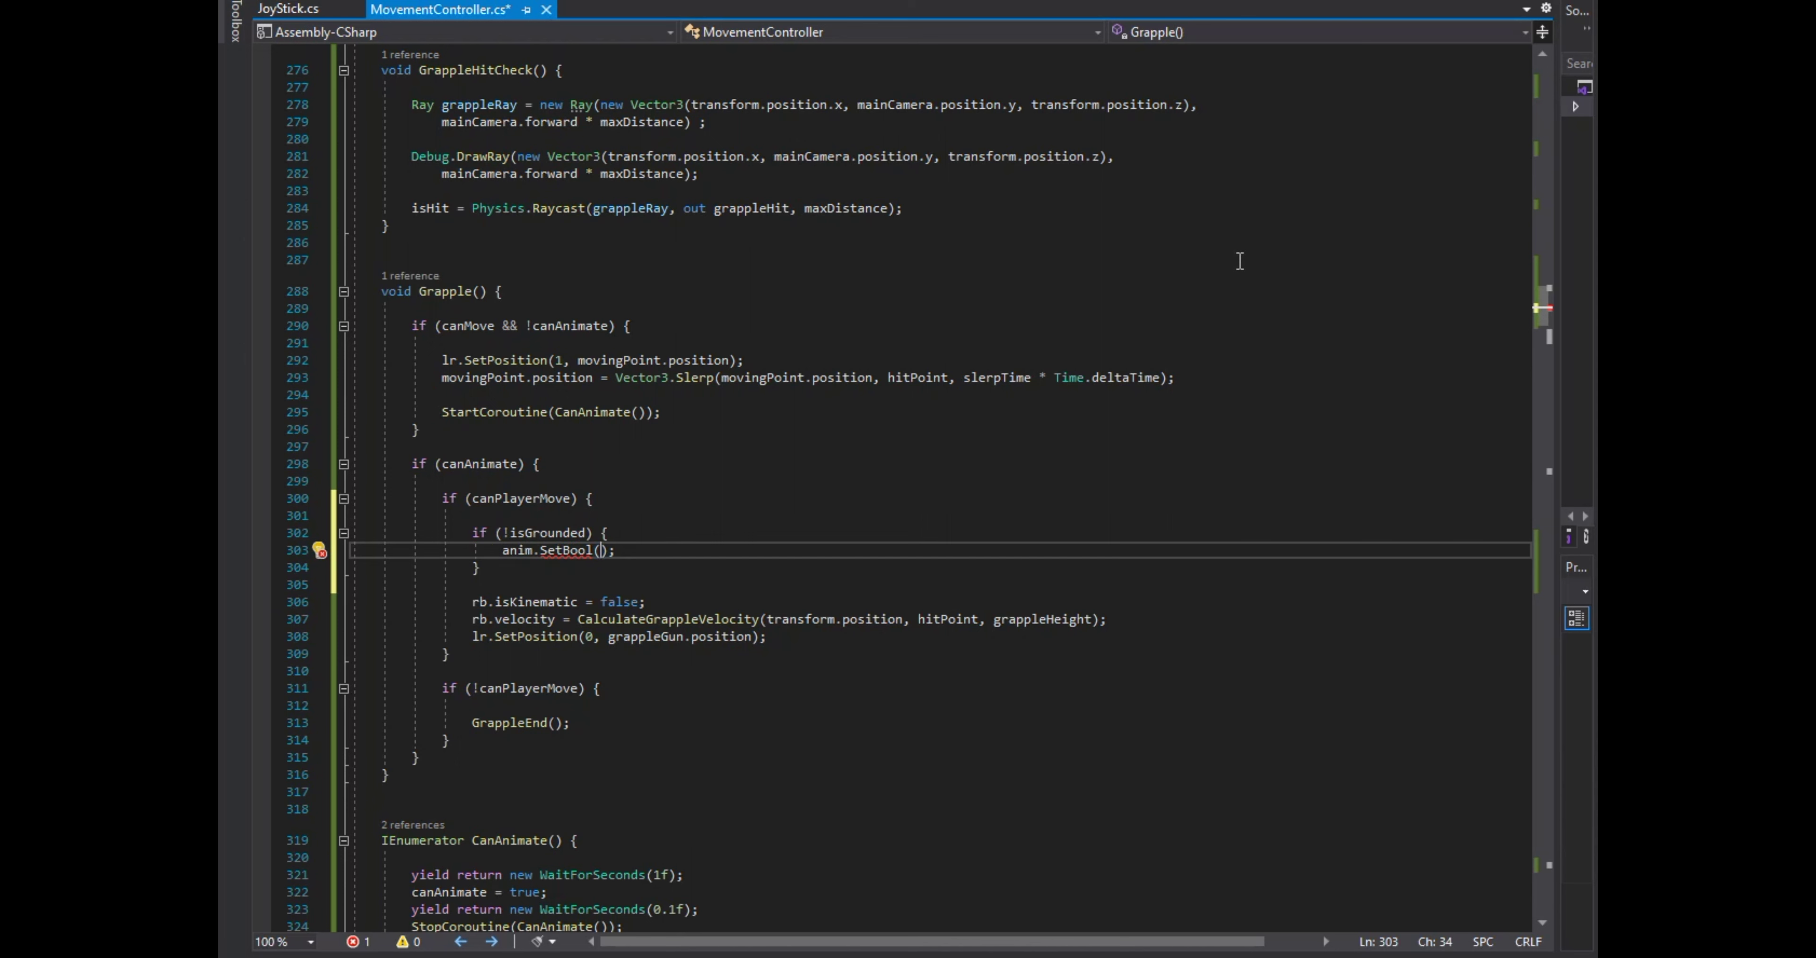
type(", tr")
key("Tab")
Below it, add an if (isGrounded) block calling anim.SetBool("idle", false).
left_click(710, 579)
key("Return")
key("Return")
type("id")
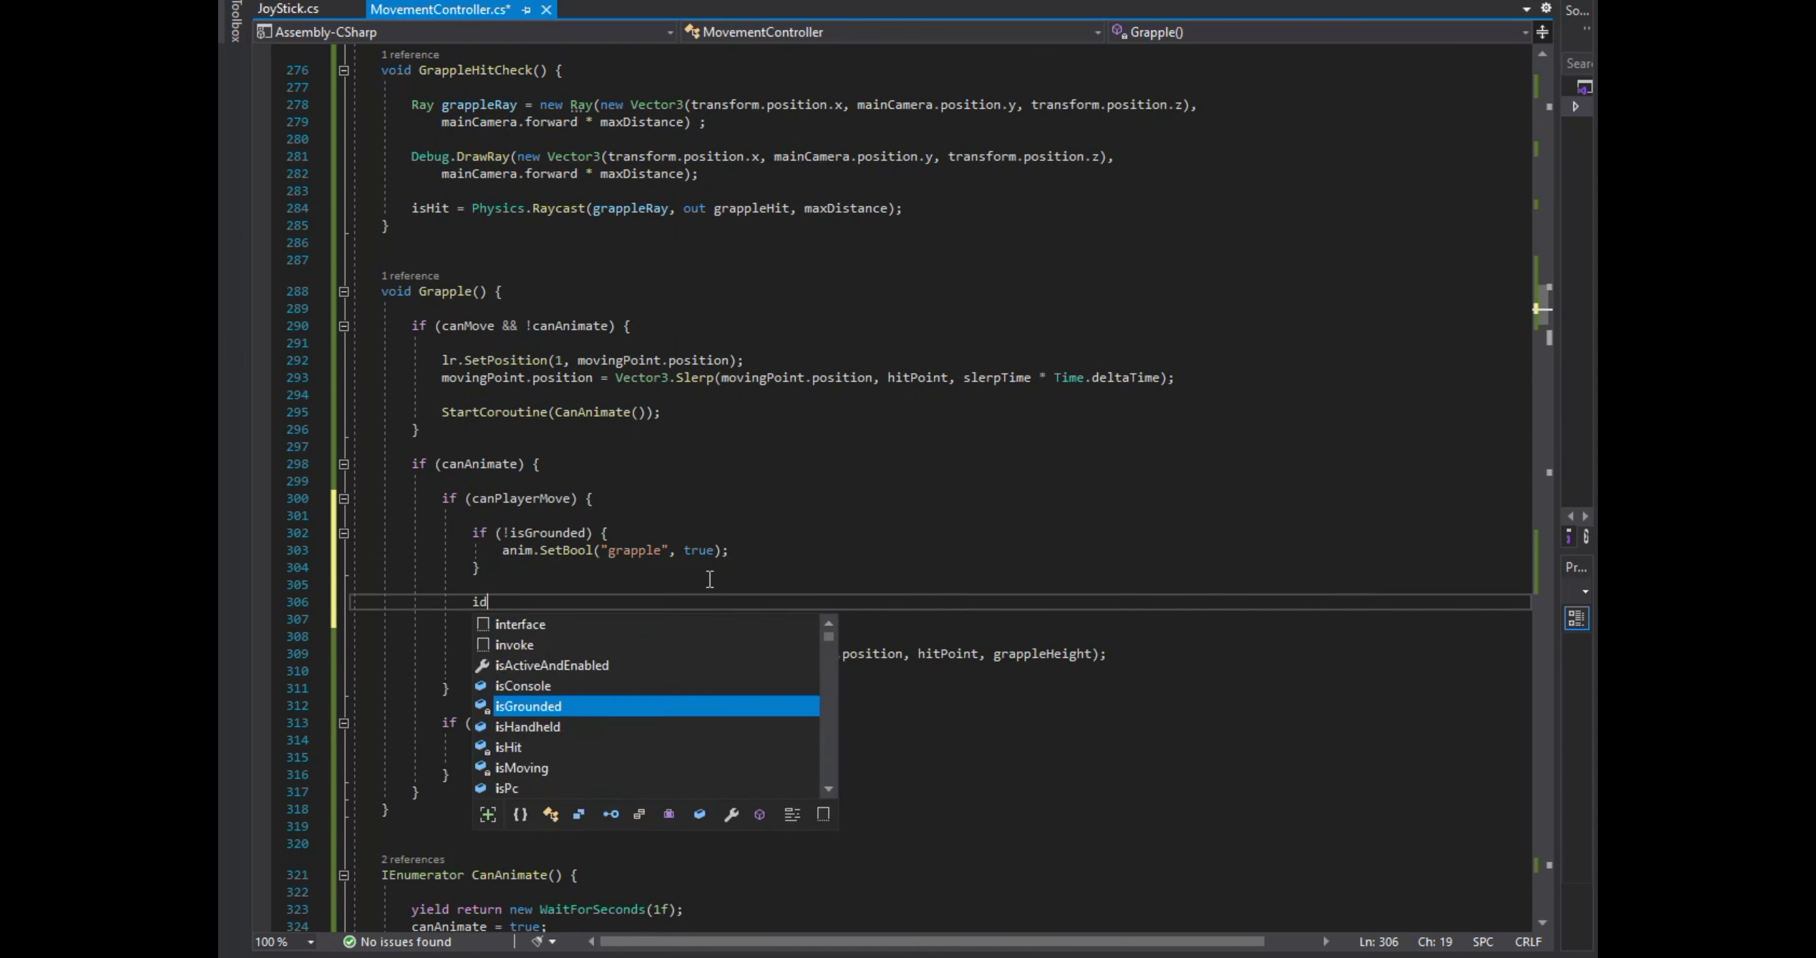
type("f")
key("Tab")
key("Tab")
key("Return")
key("Up")
key("Right")
key("Right")
key("Right")
type("isGr")
key("Tab")
key("End")
key("Return")
key("Return")
type("anim.SetB")
key("Tab")
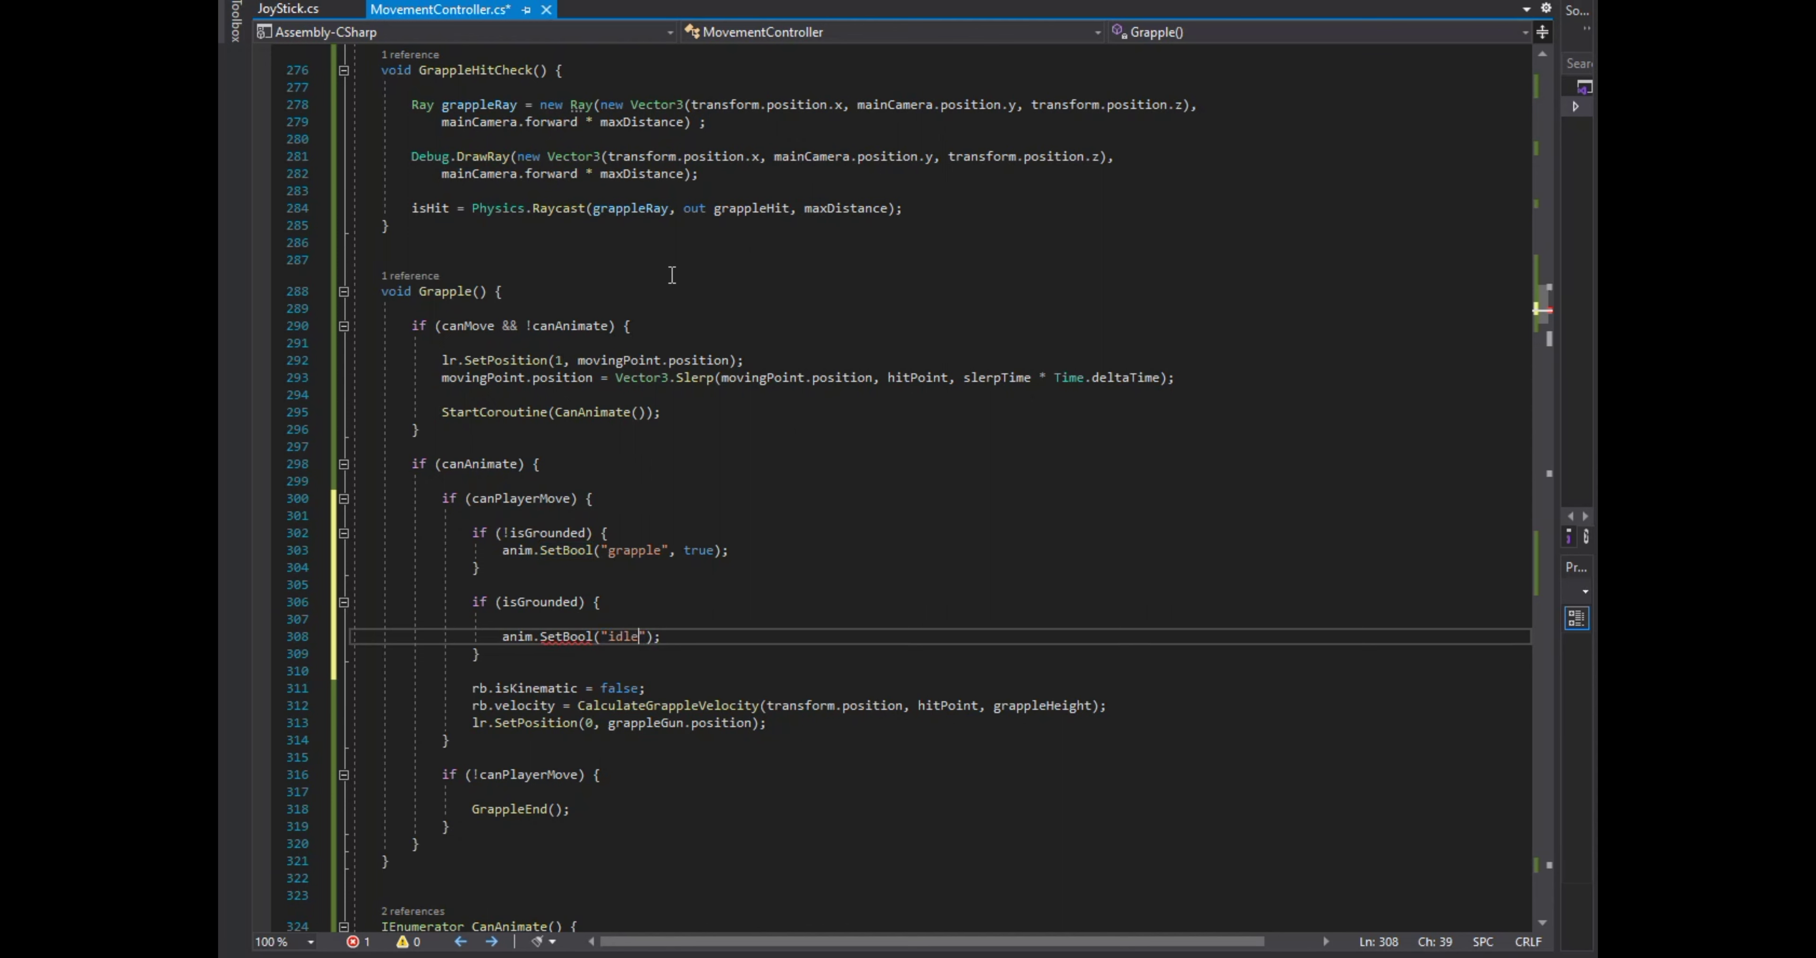
type("\", false);")
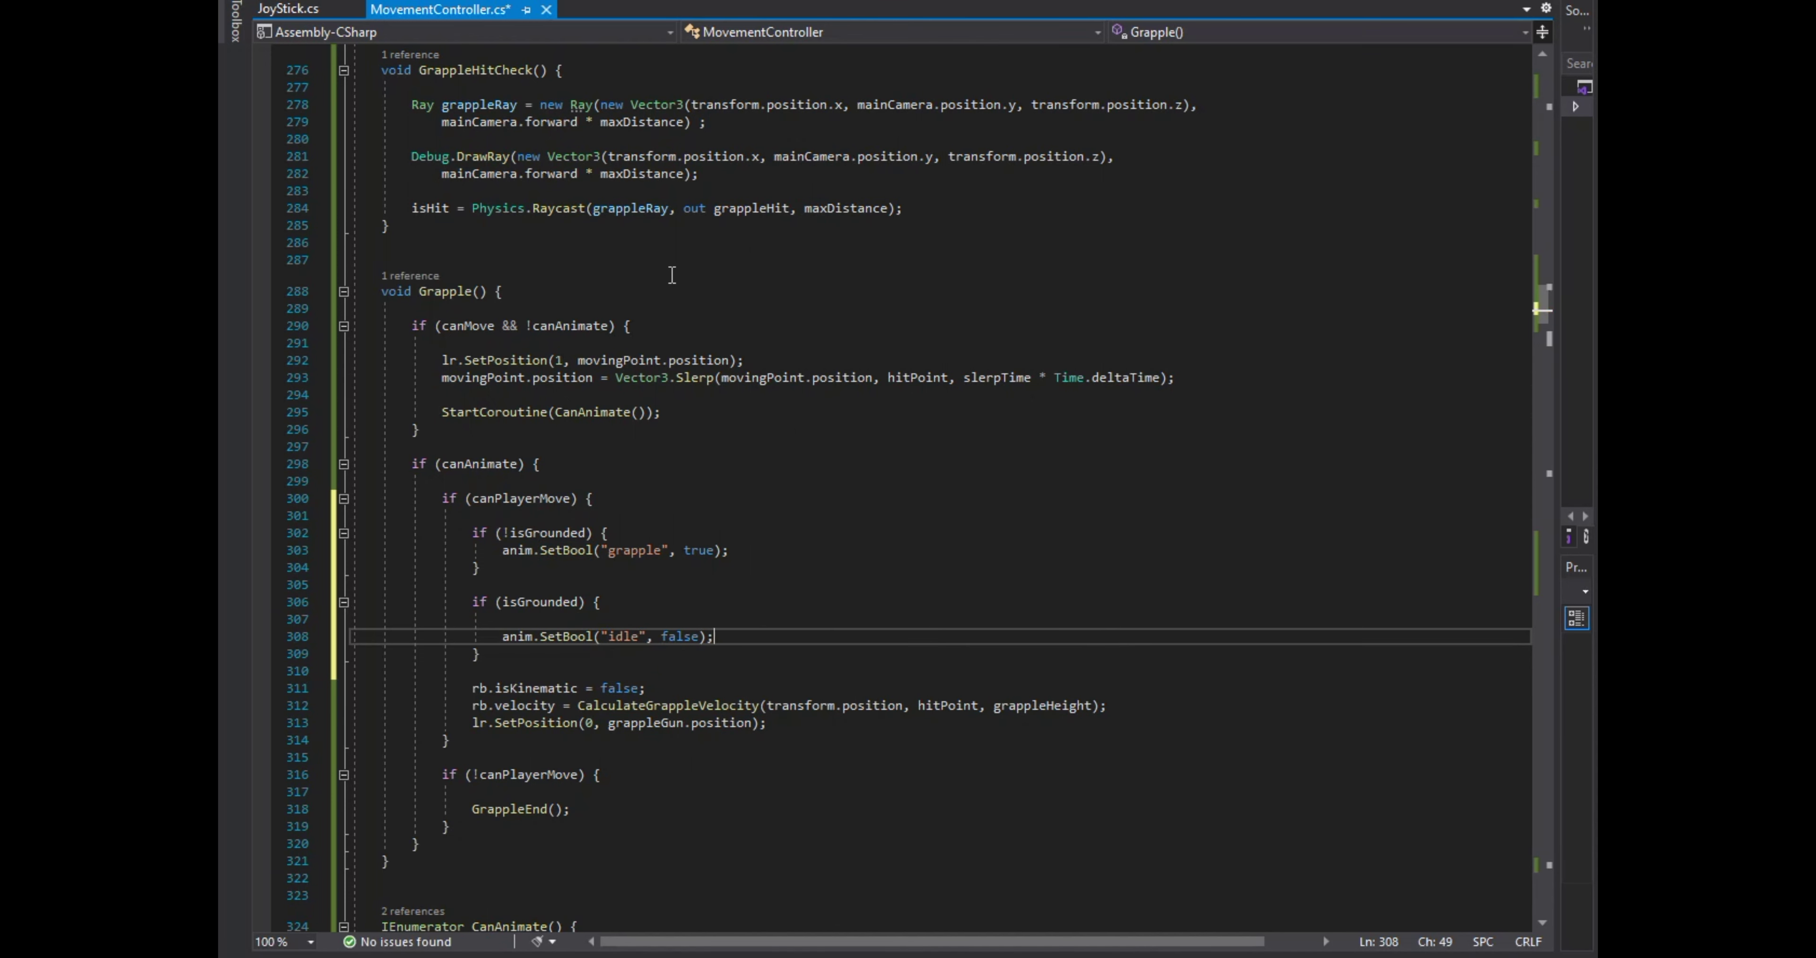
Duplicate the idle SetBool line, edit the copy's animation name and flag, then scroll to GrappleStart.
key("ctrl+d")
key("ctrl+Left")
key("ctrl+Left")
key("ctrl+Left")
key("ctrl+shift+Right")
type("g")
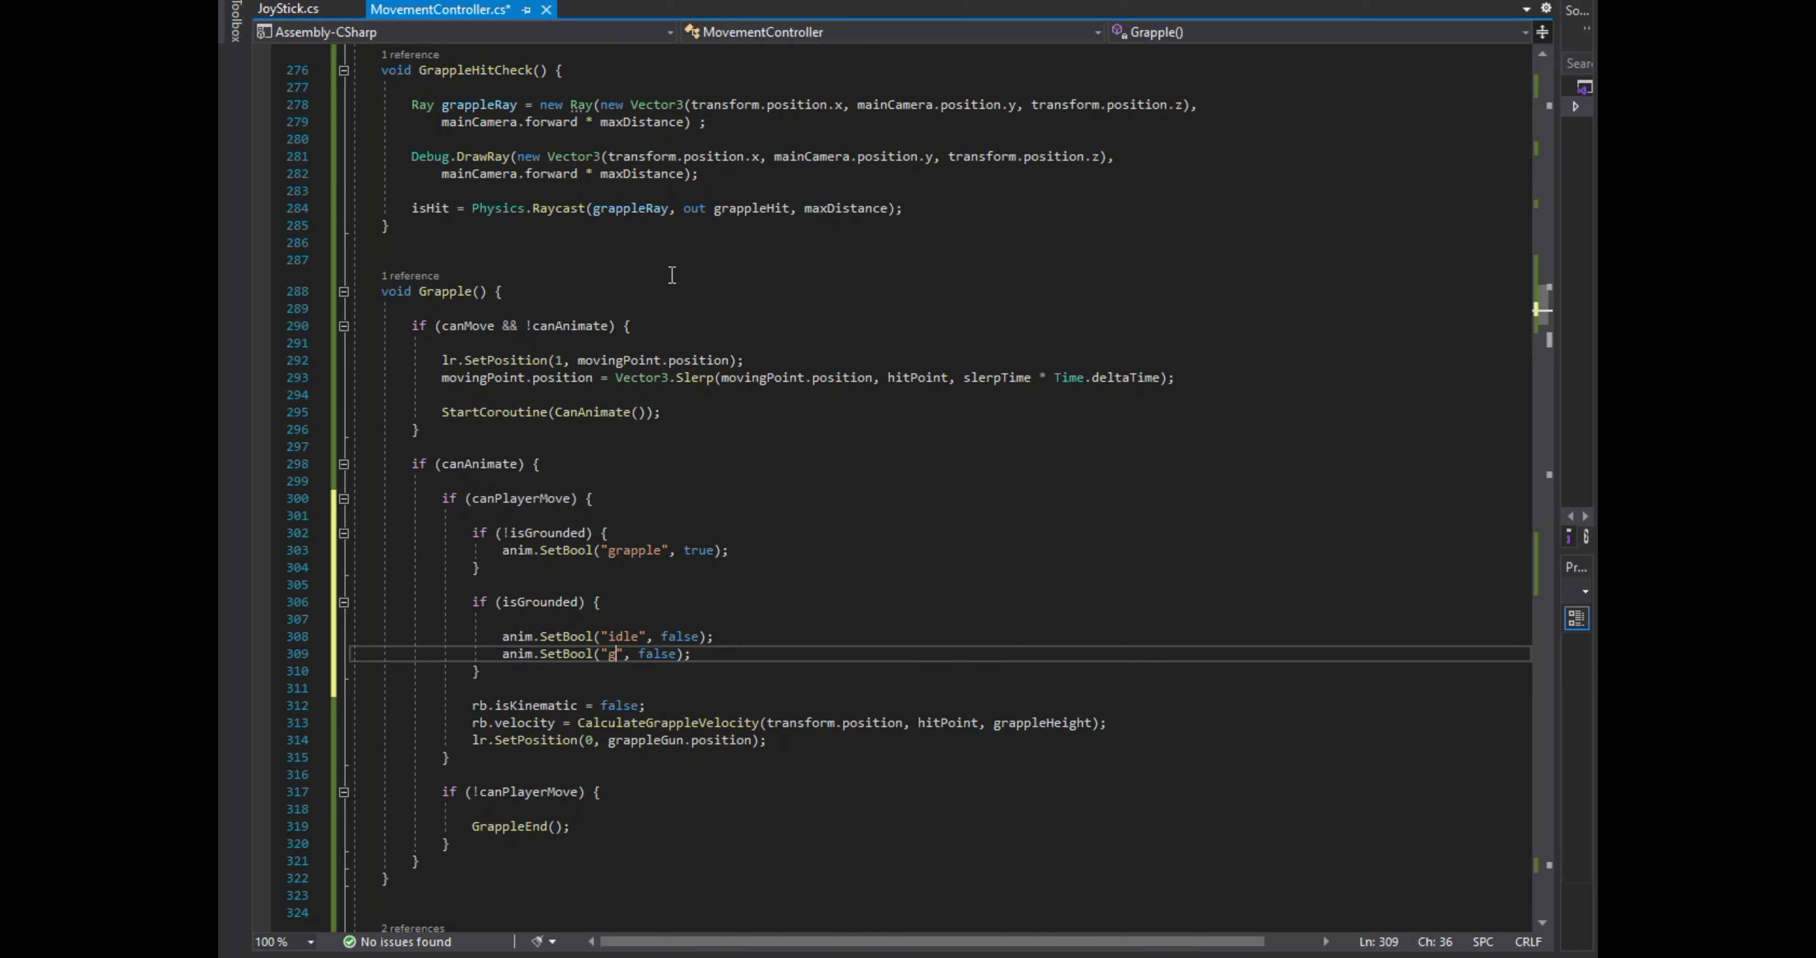
key("ctrl+shift+Right")
type("tr")
key("Tab")
left_click(892, 464)
scroll(892, 494, "down", 5)
scroll(892, 508, "down", 15)
scroll(892, 514, "down", 19)
scroll(892, 521, "down", 12)
scroll(892, 522, "down", 15)
scroll(881, 515, "down", 9)
scroll(860, 504, "down", 7)
scroll(837, 492, "down", 12)
scroll(837, 492, "down", 9)
scroll(832, 493, "down", 3)
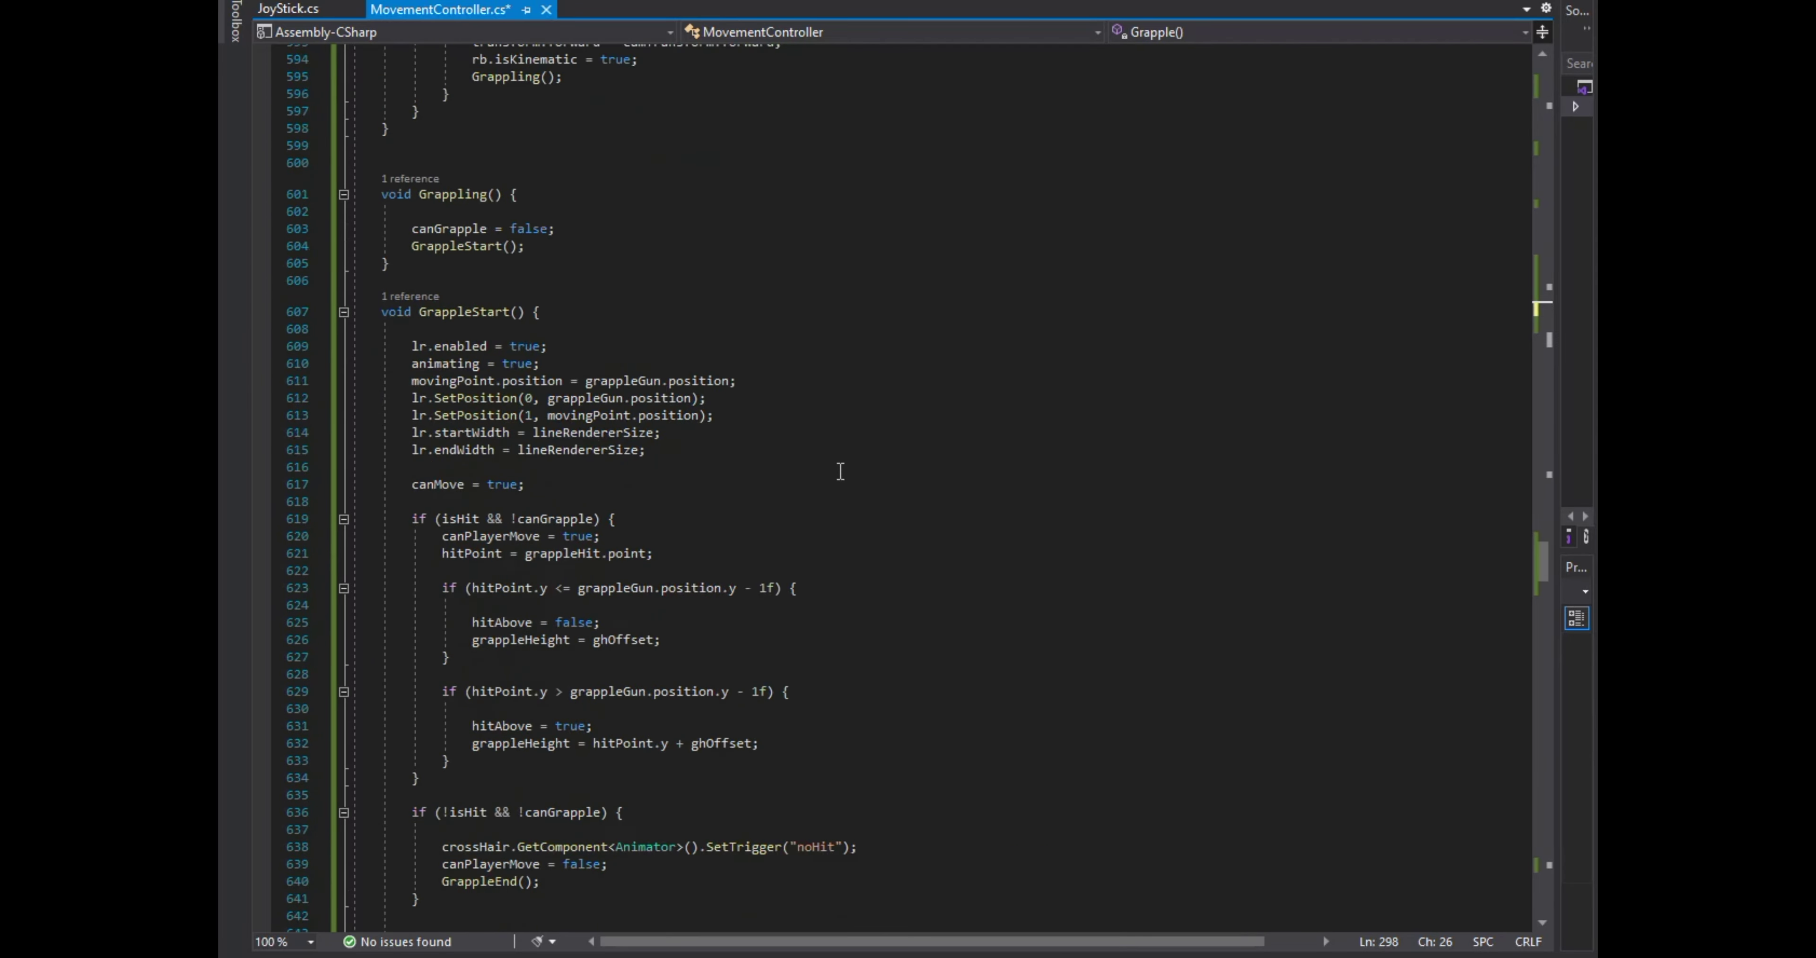
In GrappleStart, add if (!isGrounded) setting "grapple" true and "idle" false.
scroll(804, 494, "down", 4)
left_click(773, 610)
key("Return")
key("Return")
type("if")
key("Tab")
key("Tab")
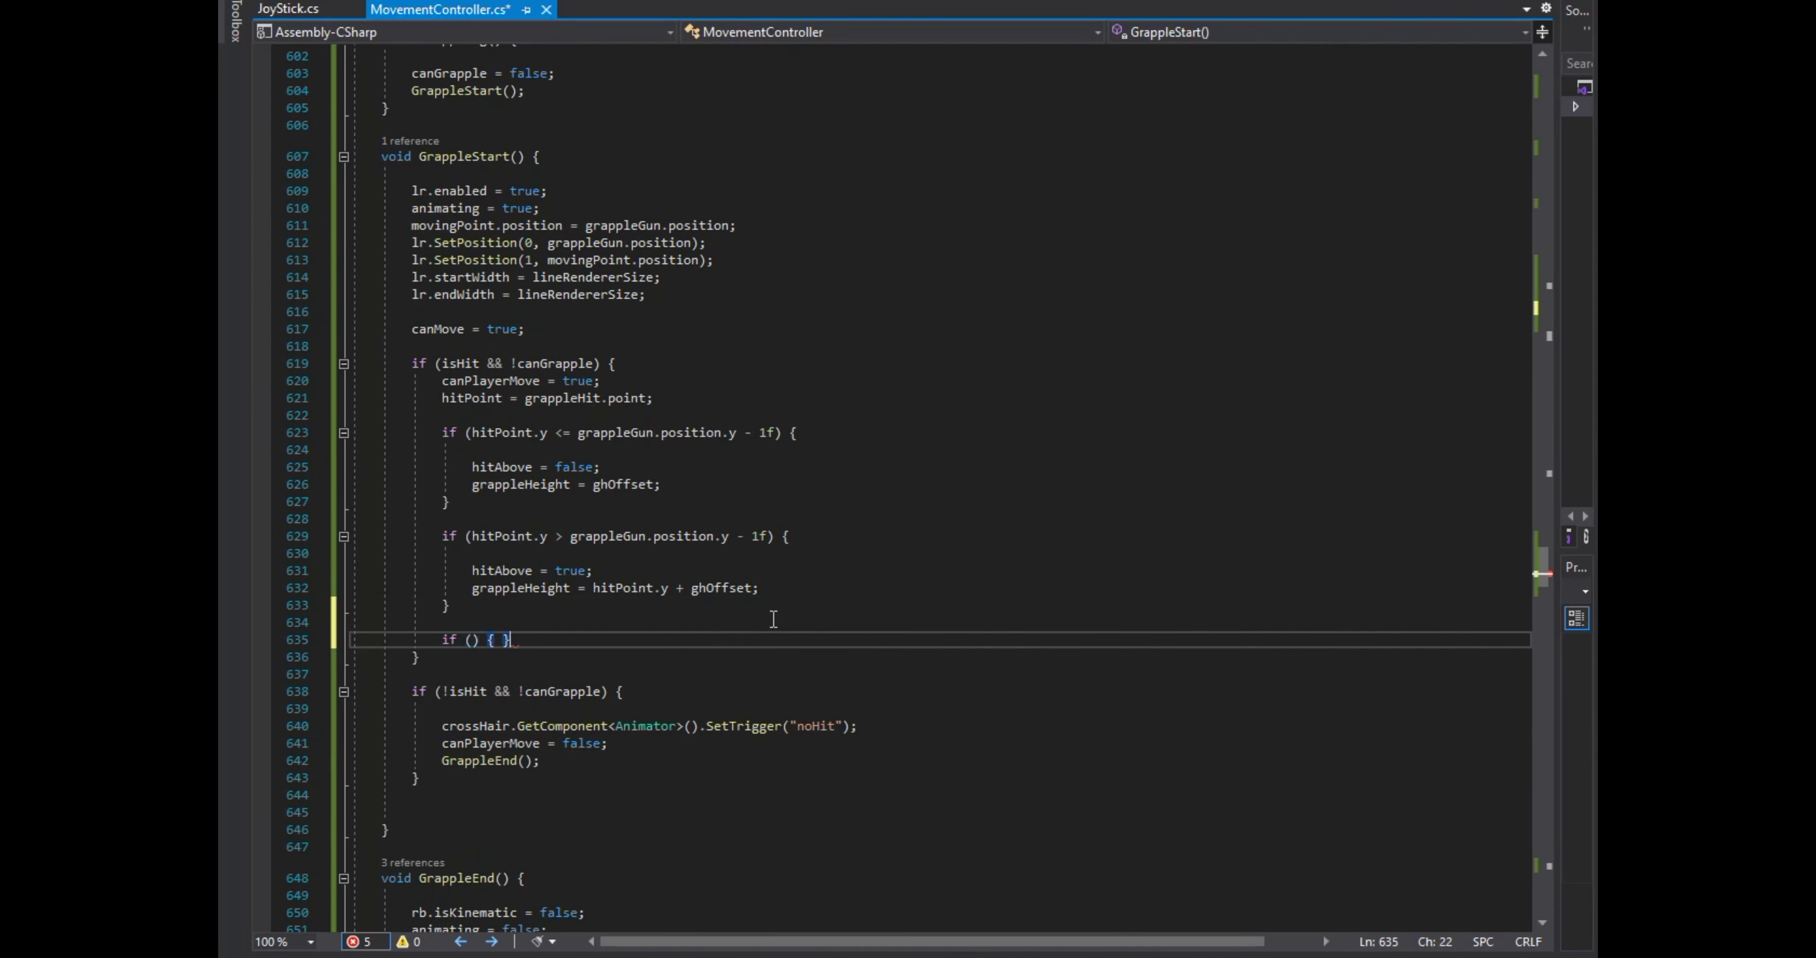
type("!isGrounded")
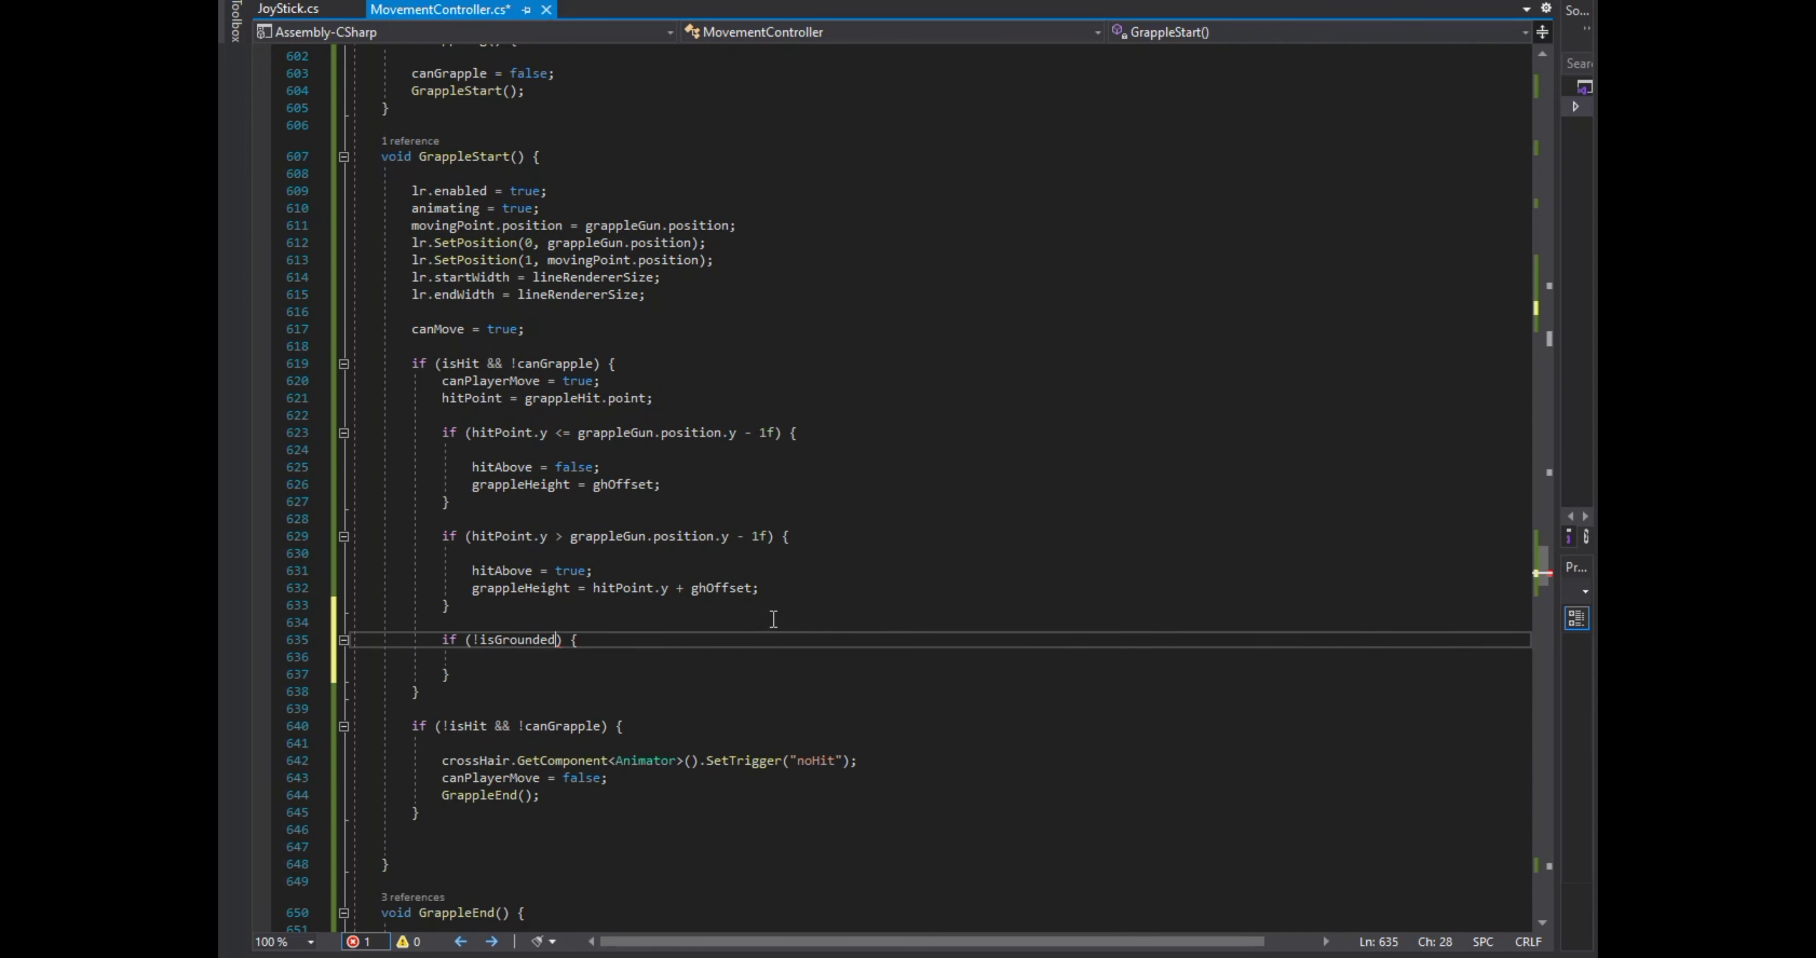
key("Return")
key("Return")
type("anim.SetBool(")
key("BackSpace")
type("\"grapple")
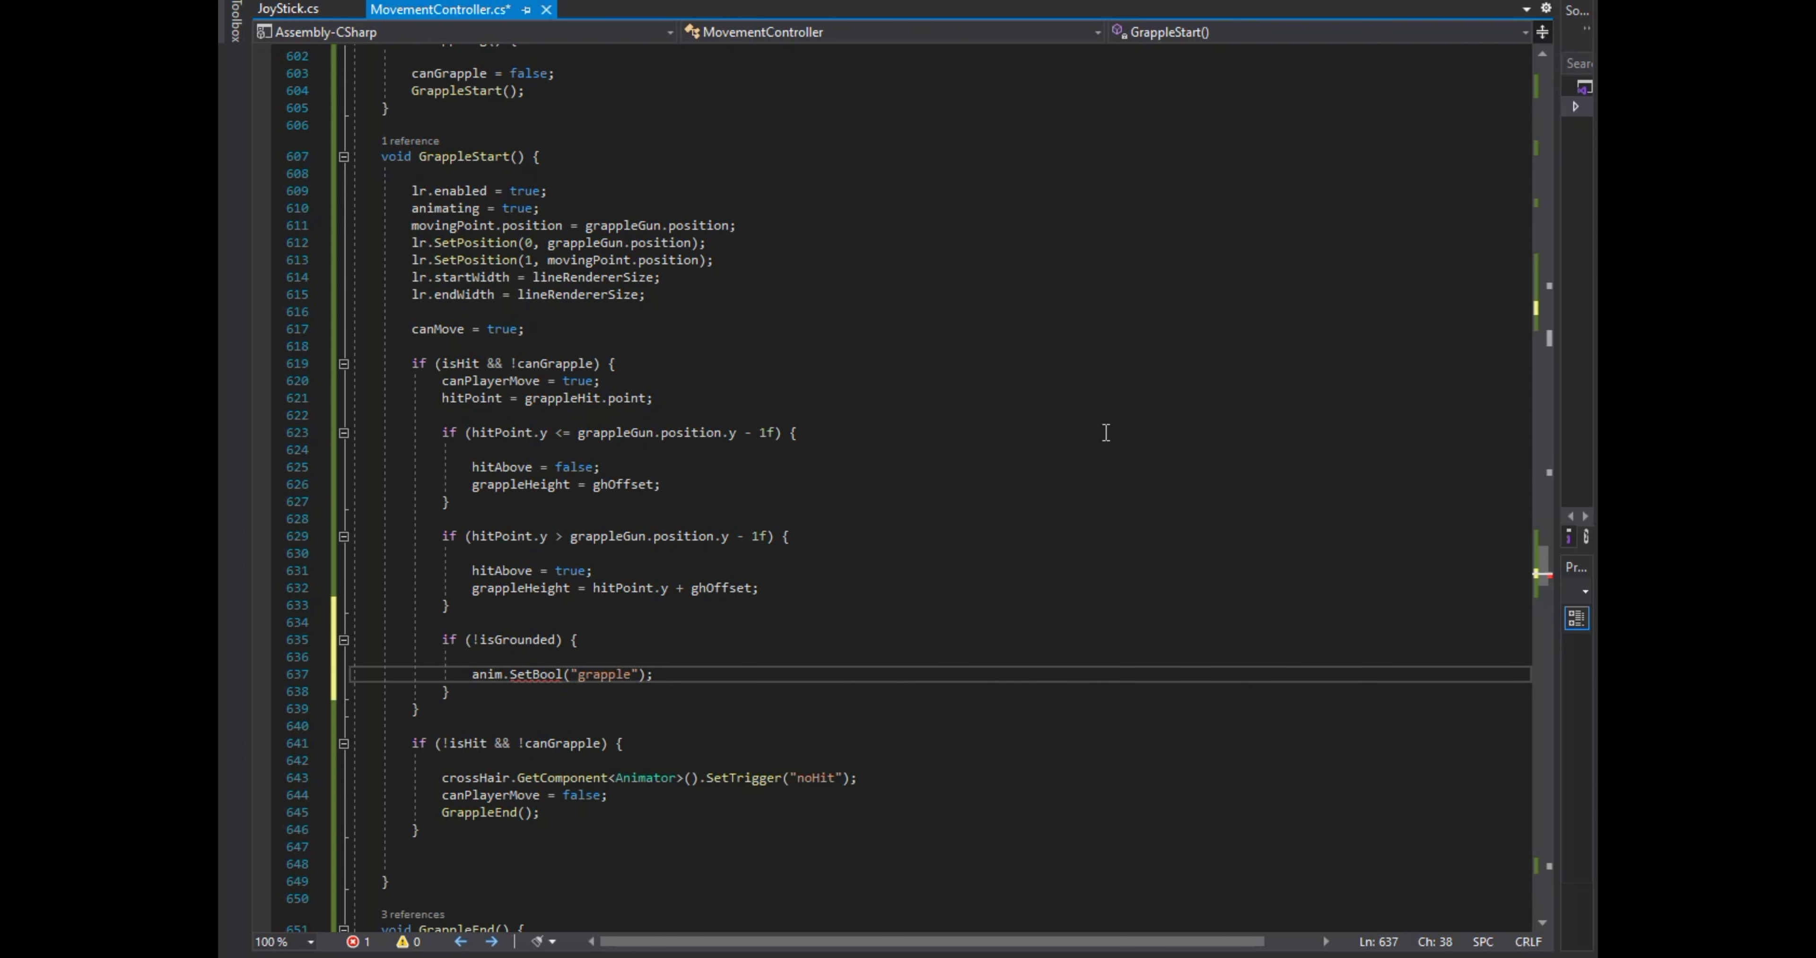
type(", true")
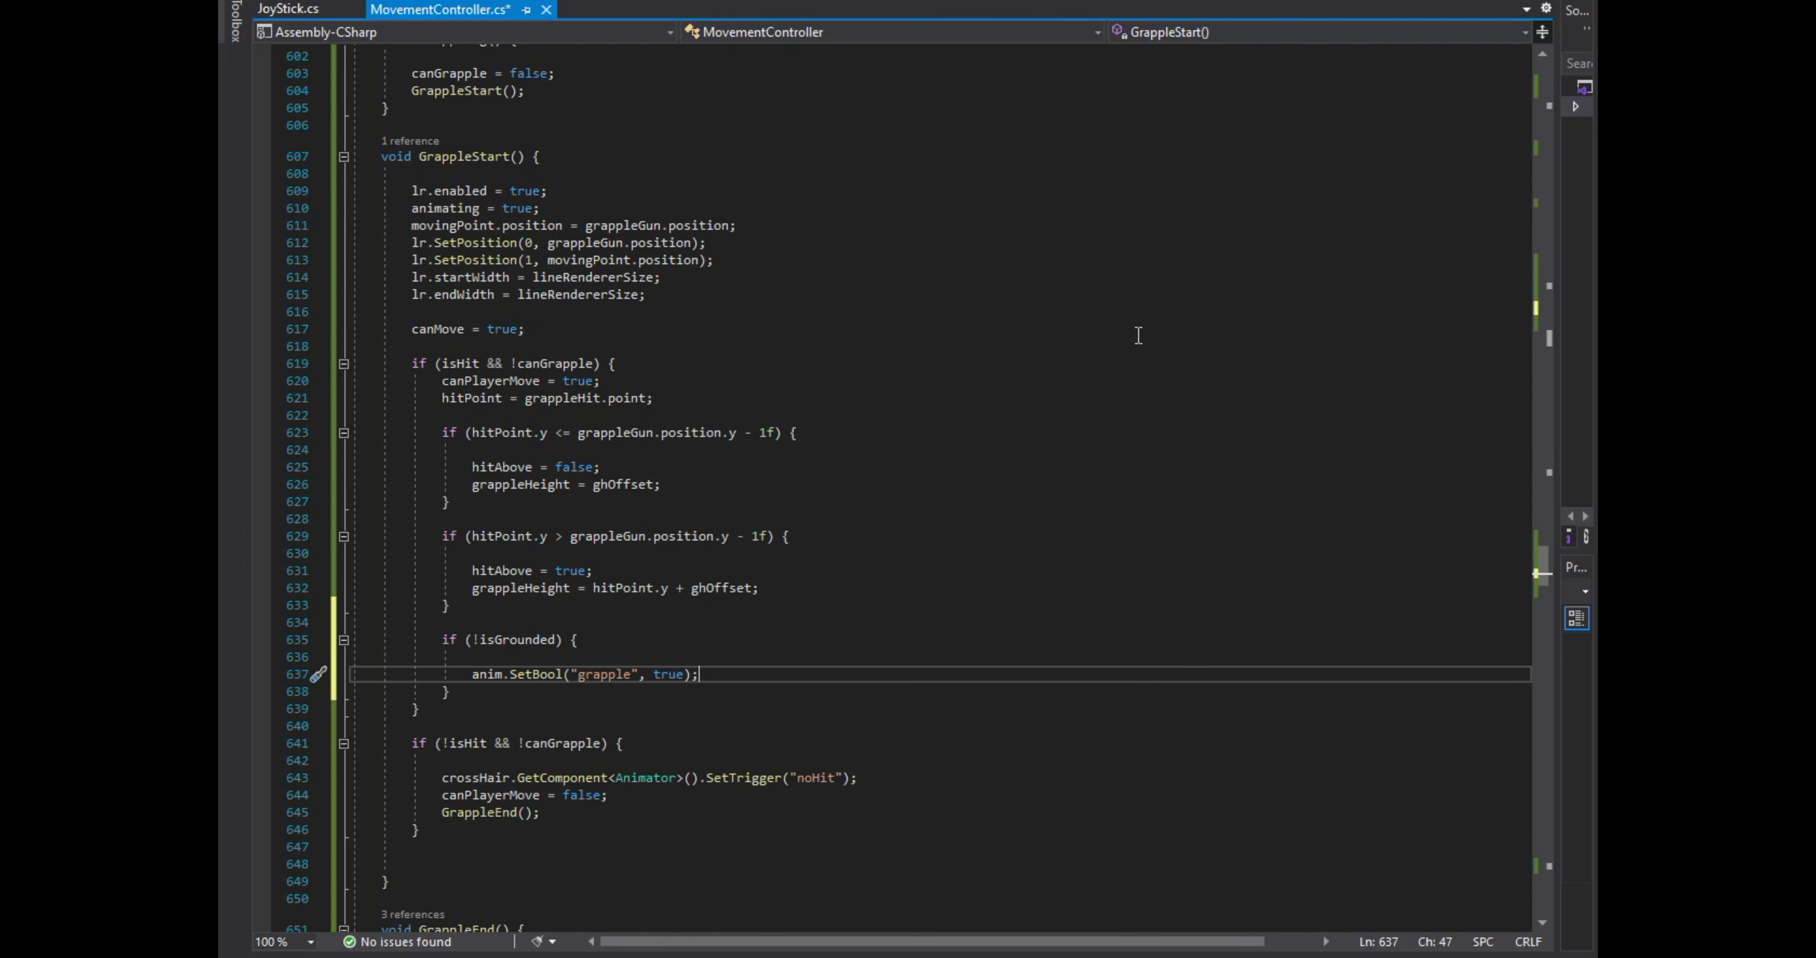
key("Return")
type("anim.SetBool")
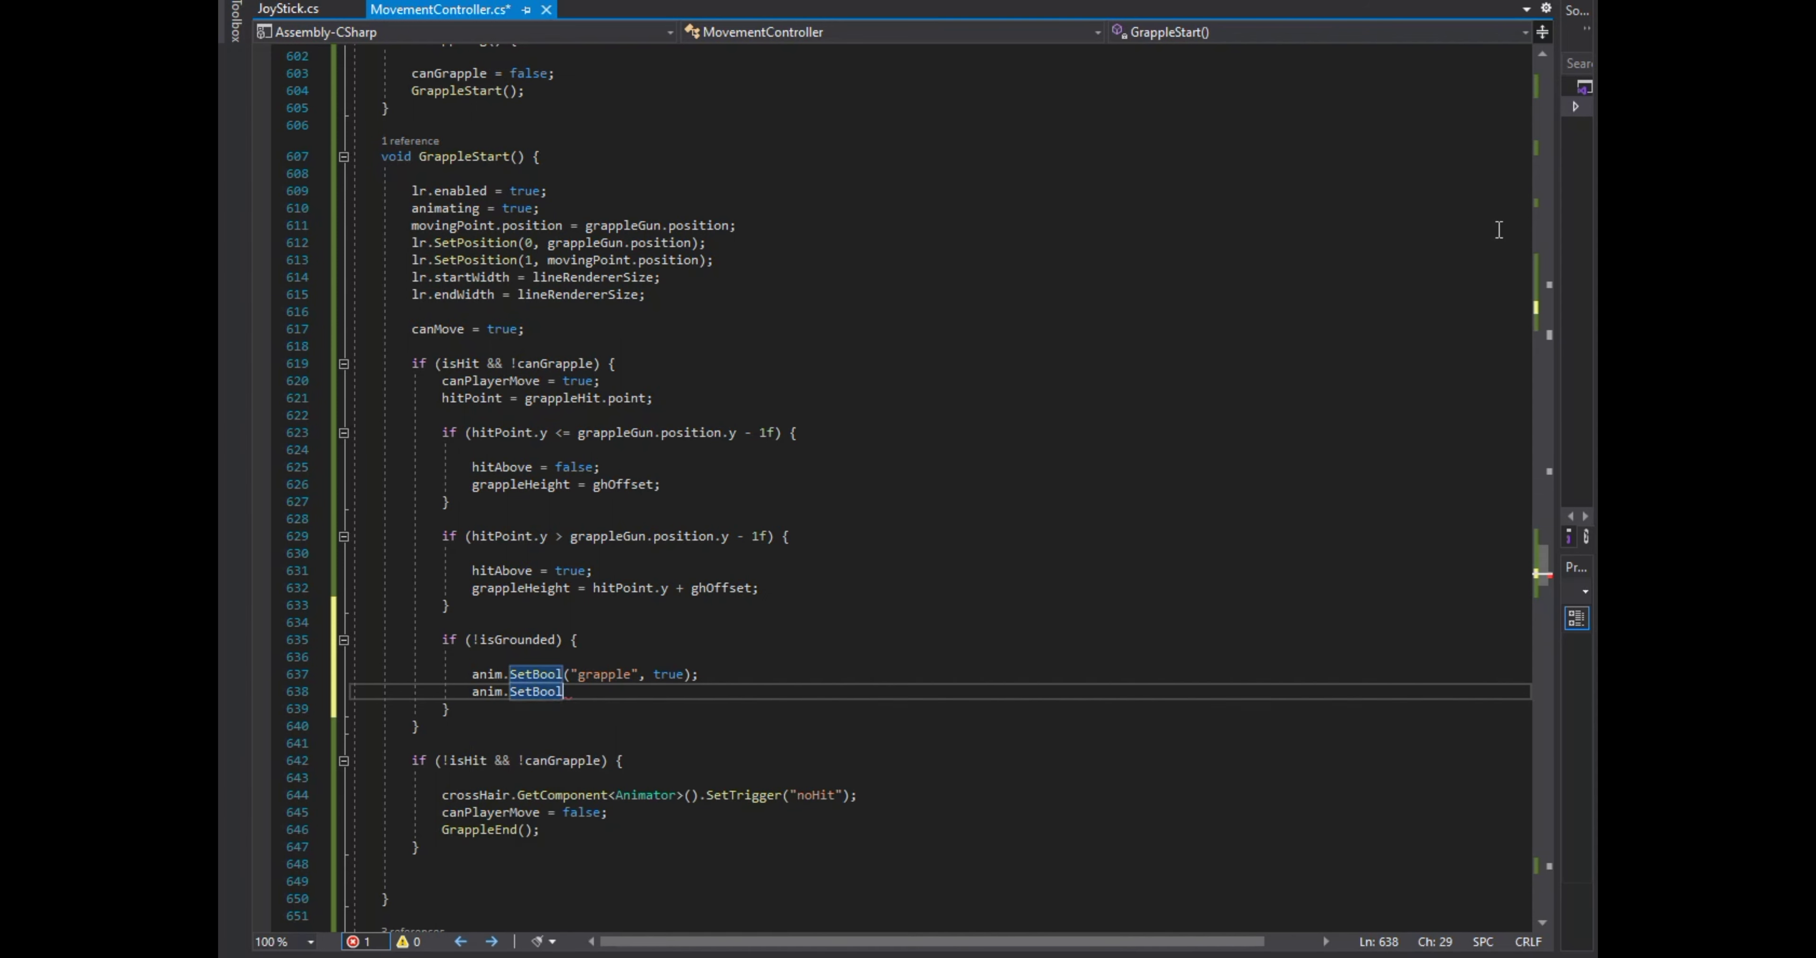
type("(\"idle\", false")
key("End")
Add anim.SetBool("grapple", false) above GrappleEnd() in Update, then return to Unity.
scroll(1351, 200, "up", 5)
scroll(1304, 253, "up", 20)
scroll(1255, 310, "up", 20)
scroll(1218, 352, "up", 20)
scroll(1218, 352, "up", 20)
scroll(1120, 393, "up", 6)
scroll(1118, 396, "up", 7)
left_click(525, 457)
key("Return")
type("anim.SetBool()")
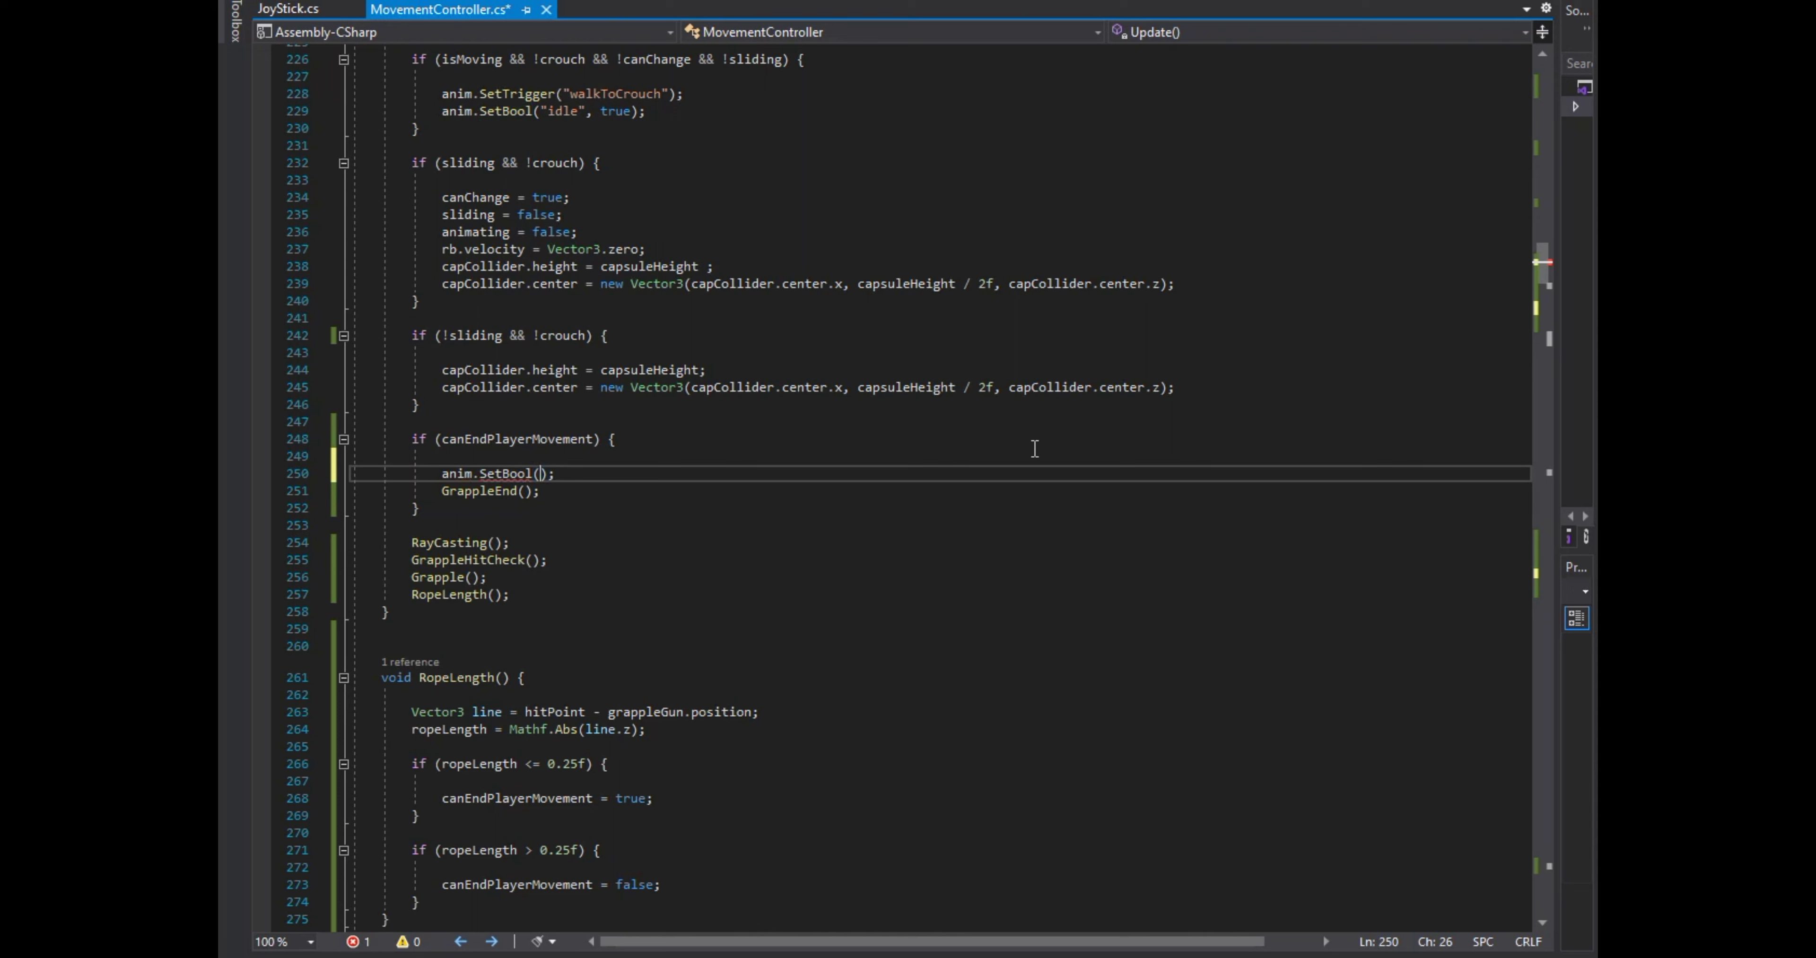
type(", false")
left_click(962, 443)
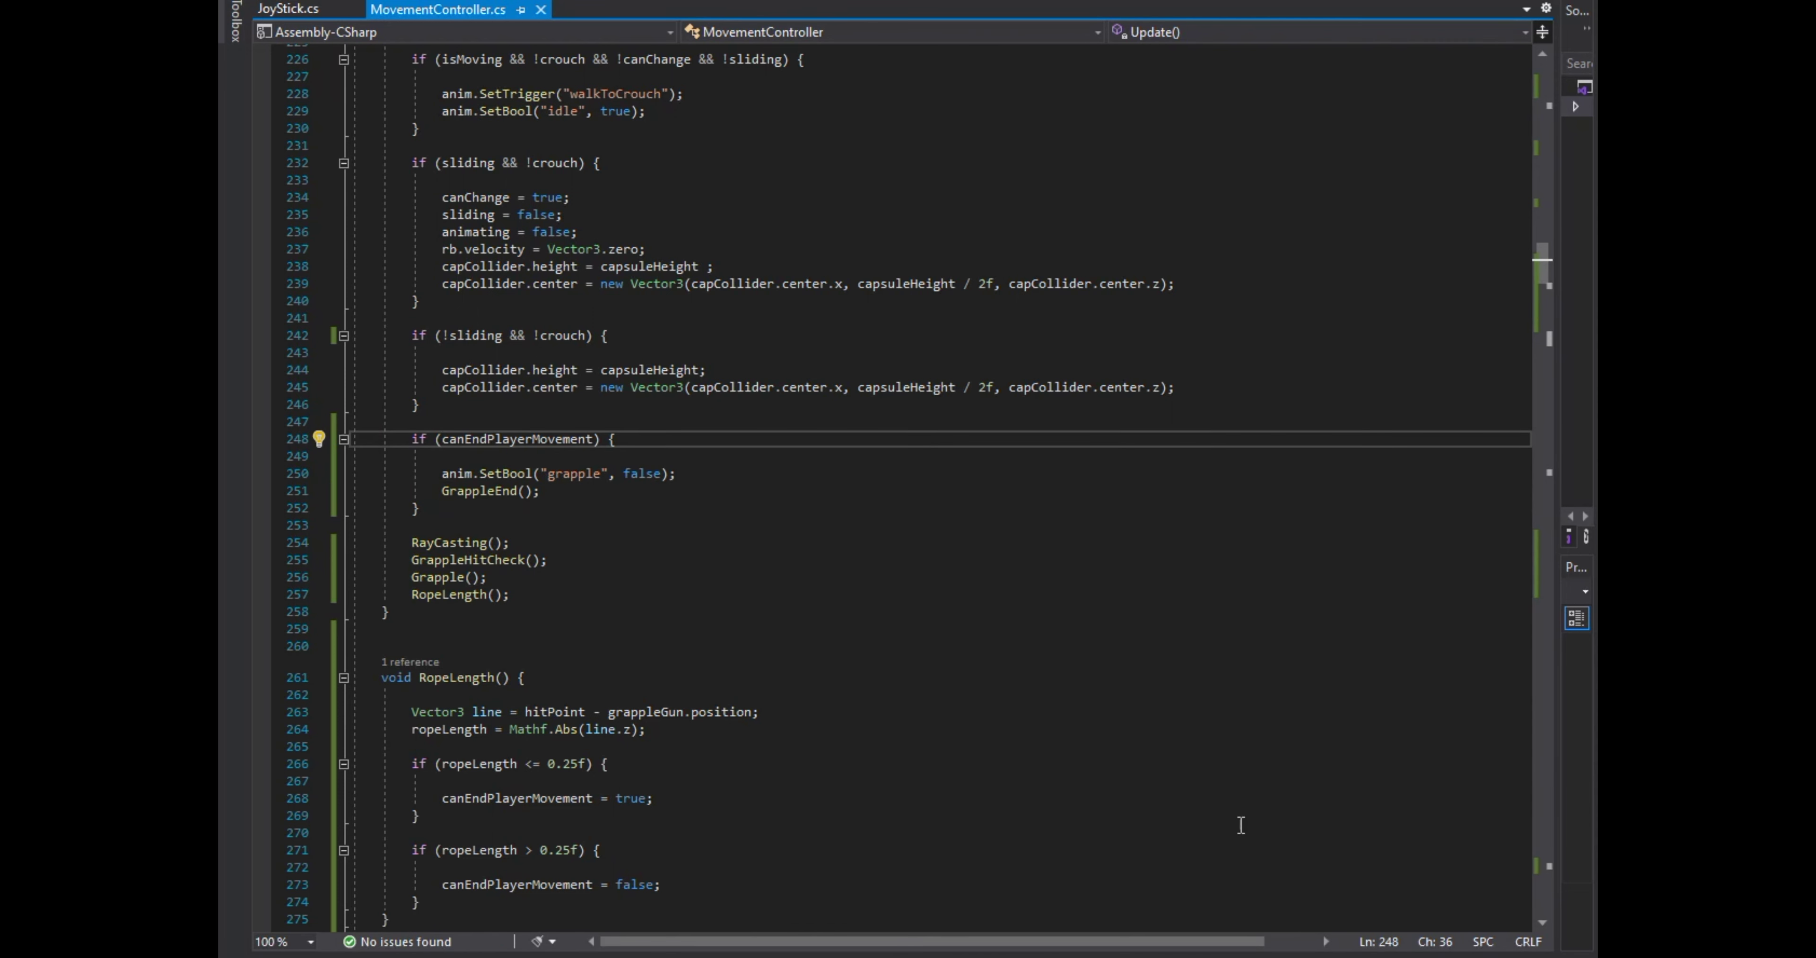
key("alt+Tab")
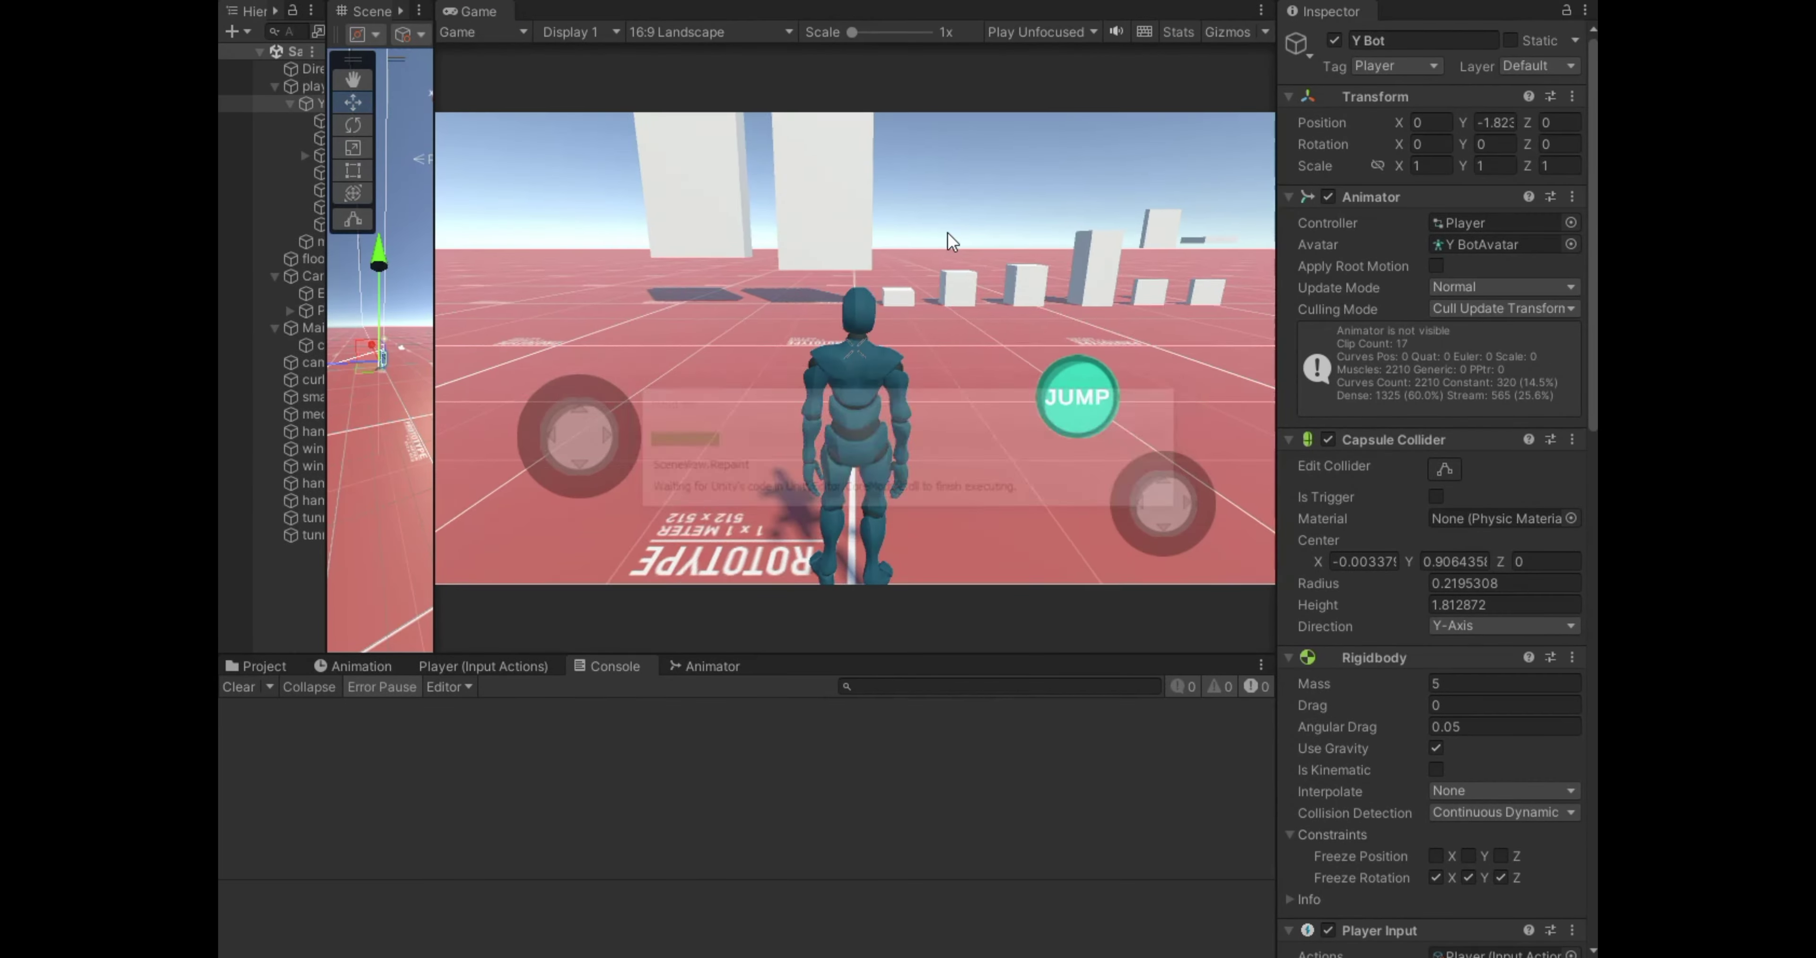
Fire the grapple rope at three targets in the Game view, then add a new line in GrappleButton.
left_click(933, 190)
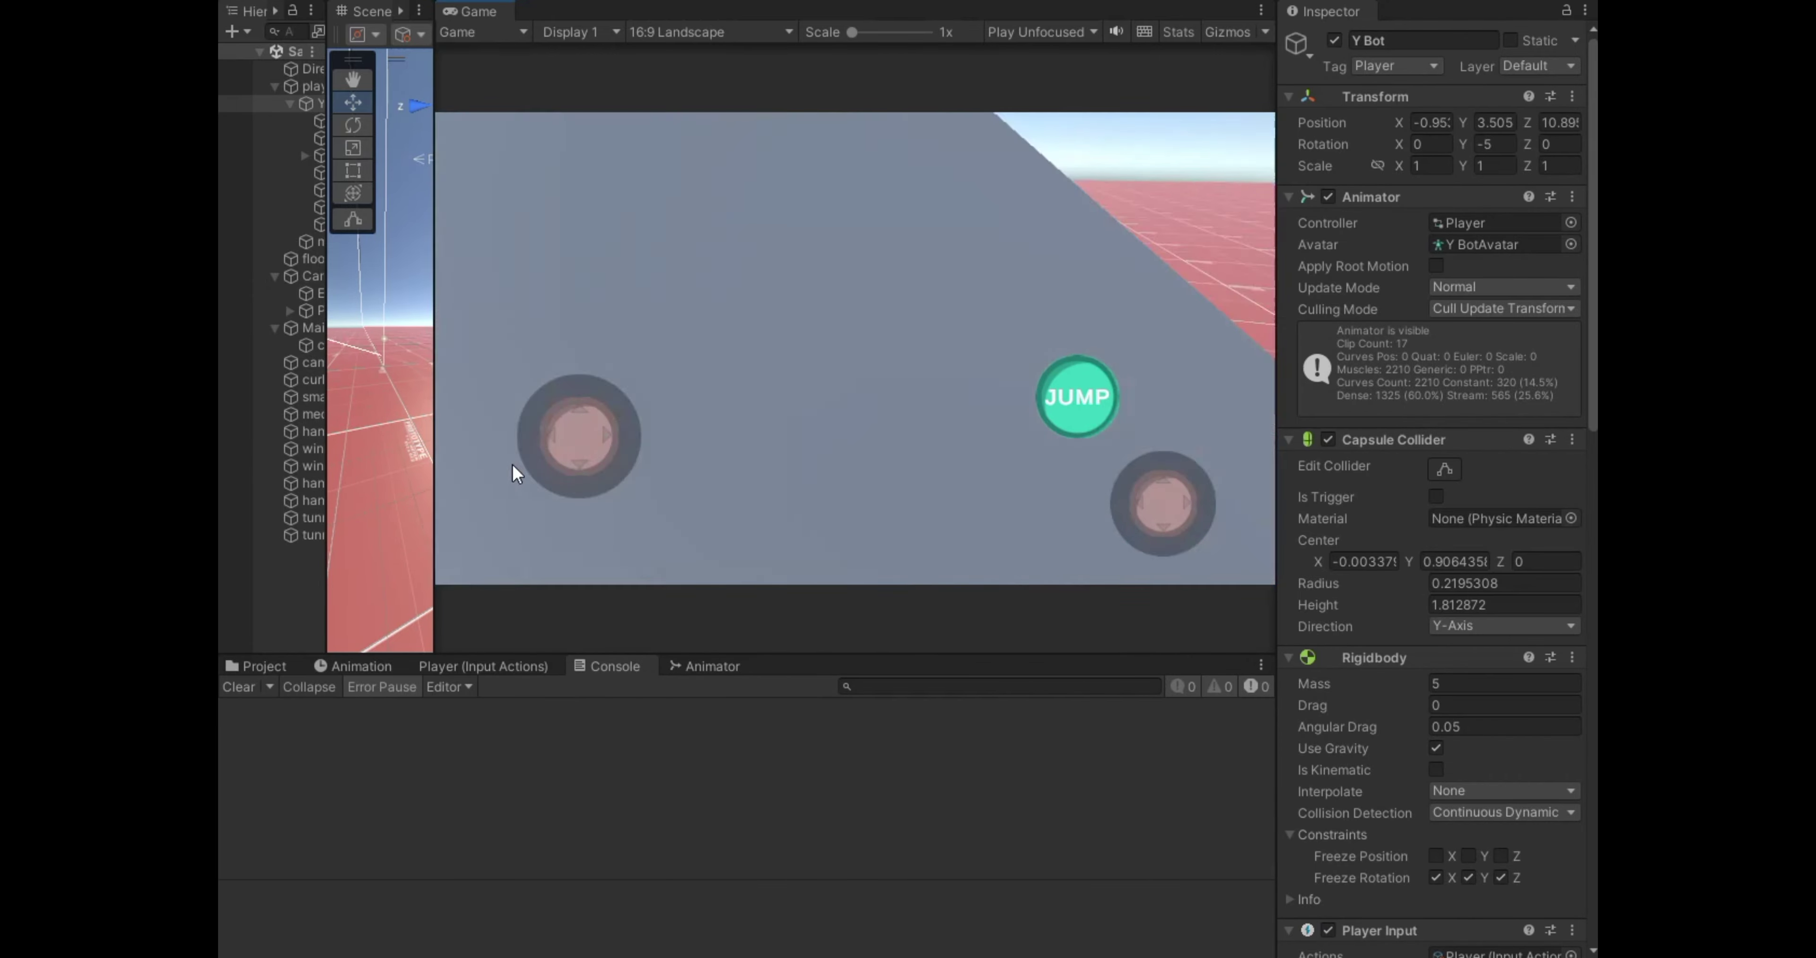
left_click(589, 402)
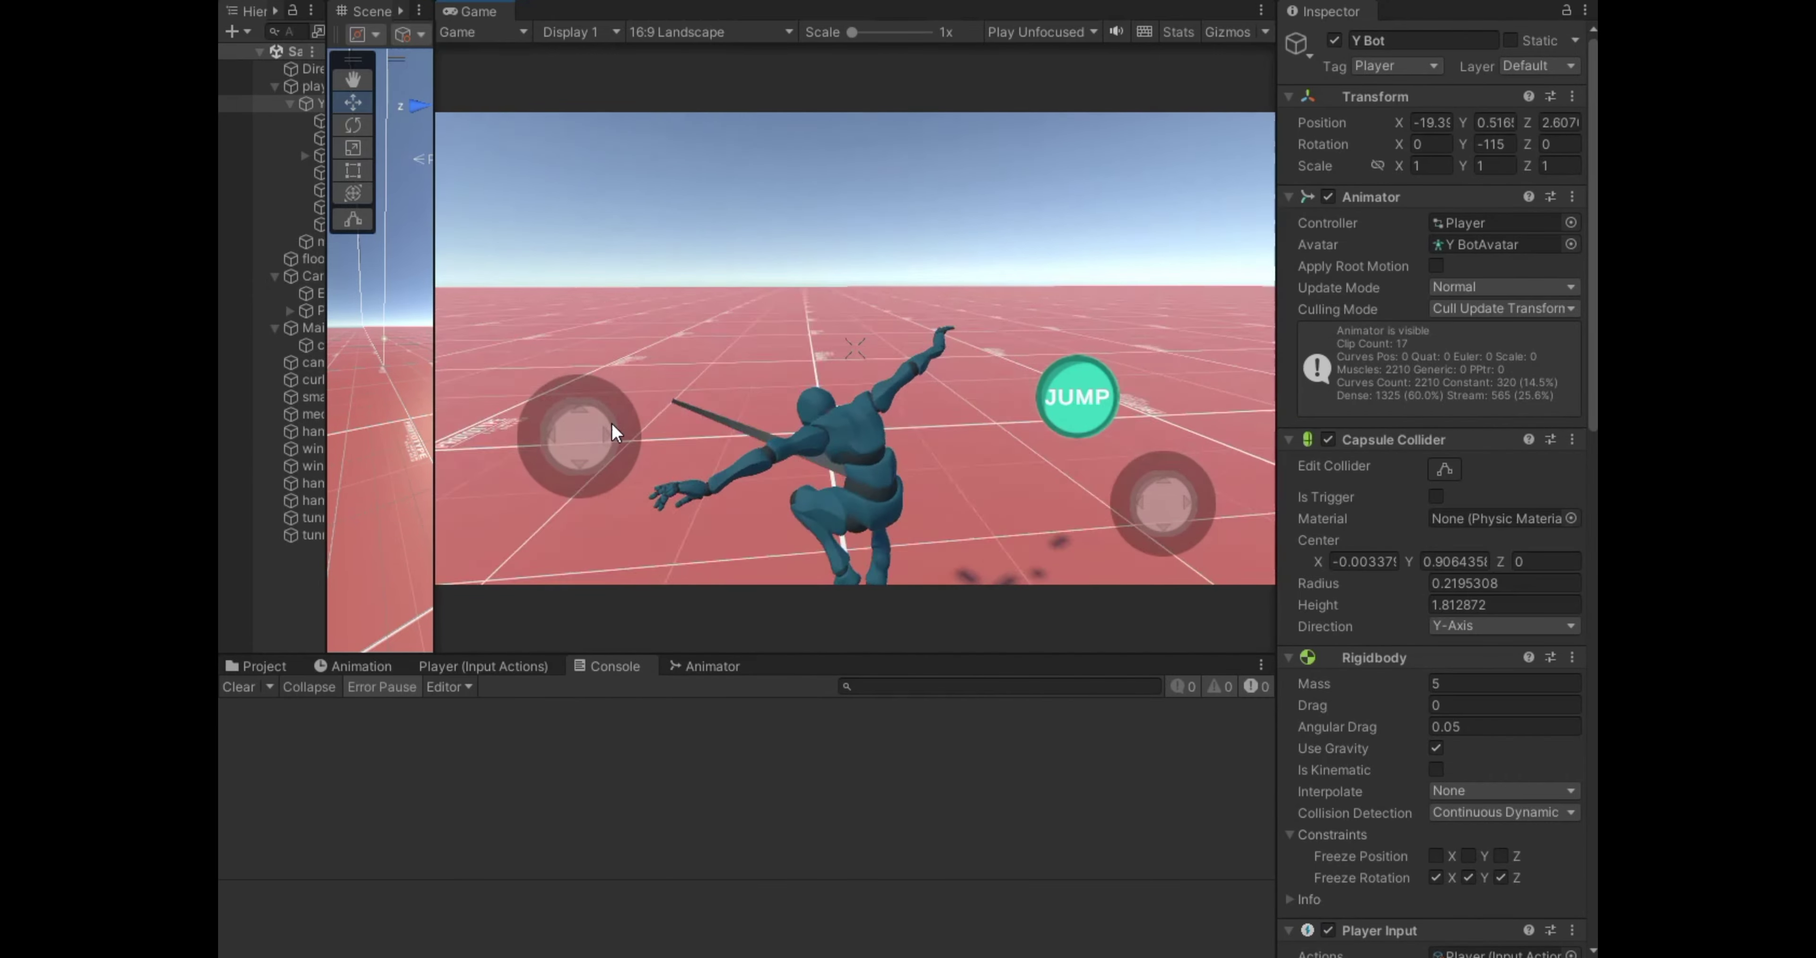
left_click(604, 479)
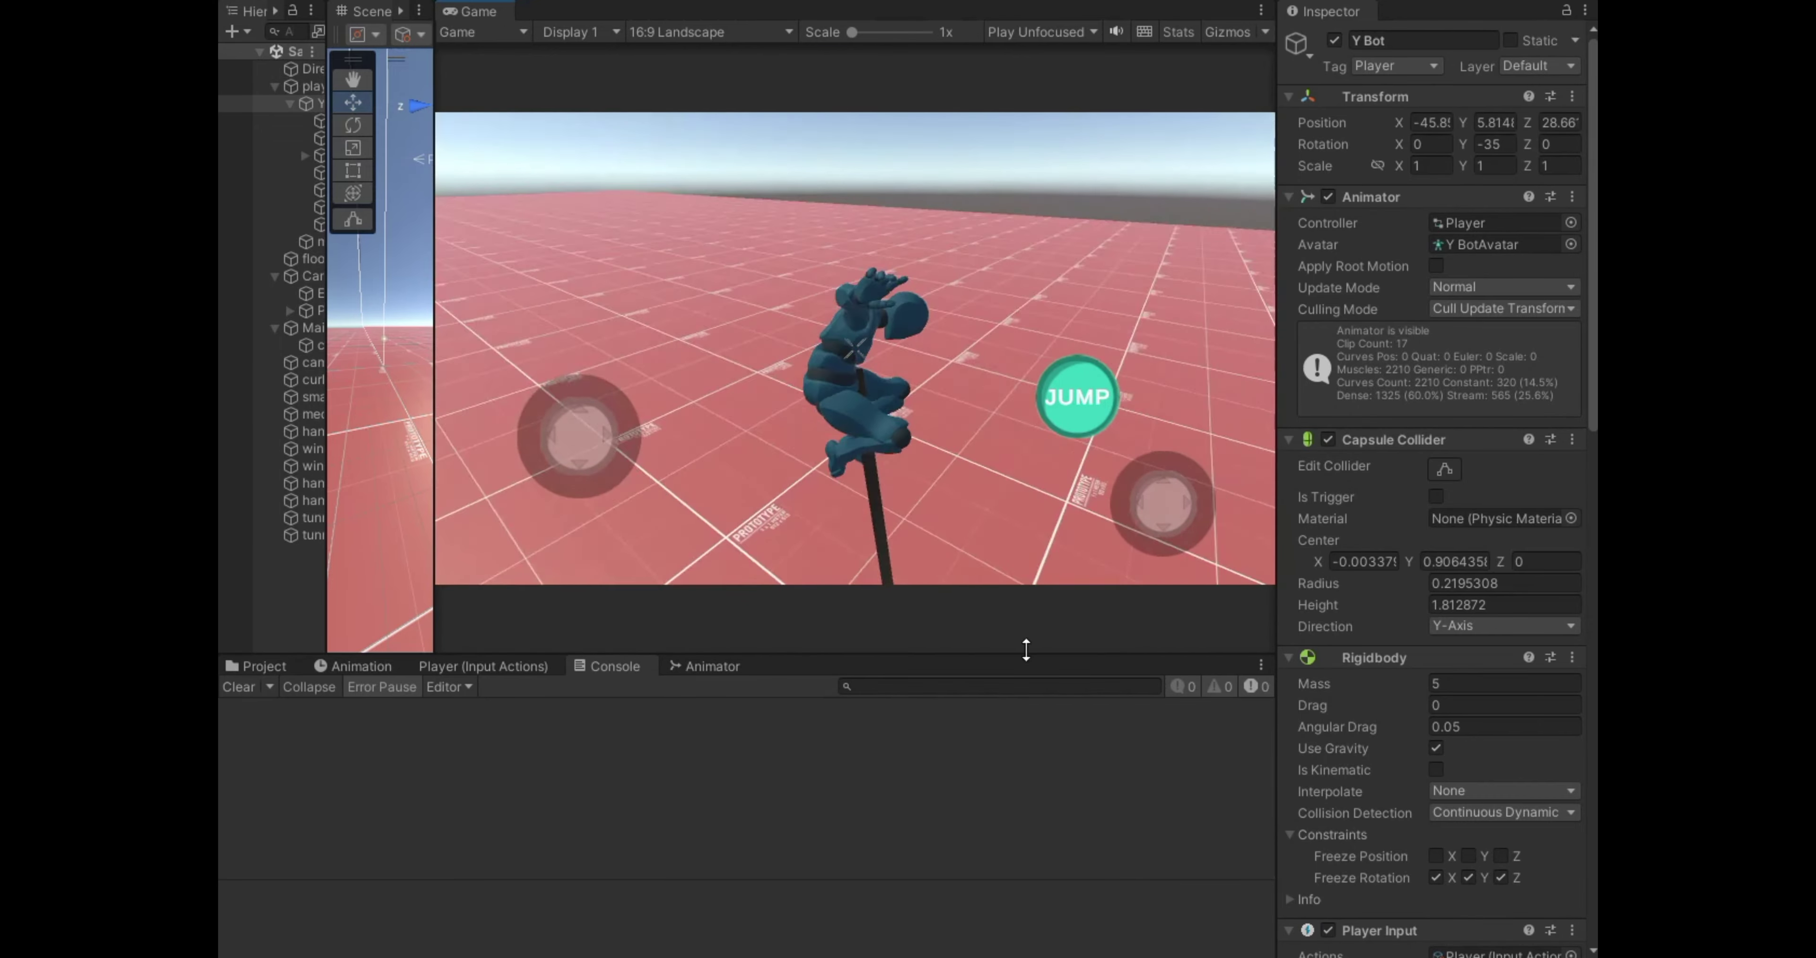
key("alt+Tab")
key("Return")
In GrappleButton, add if (jump) { jump = false; } and return to the Unity editor.
type("if(")
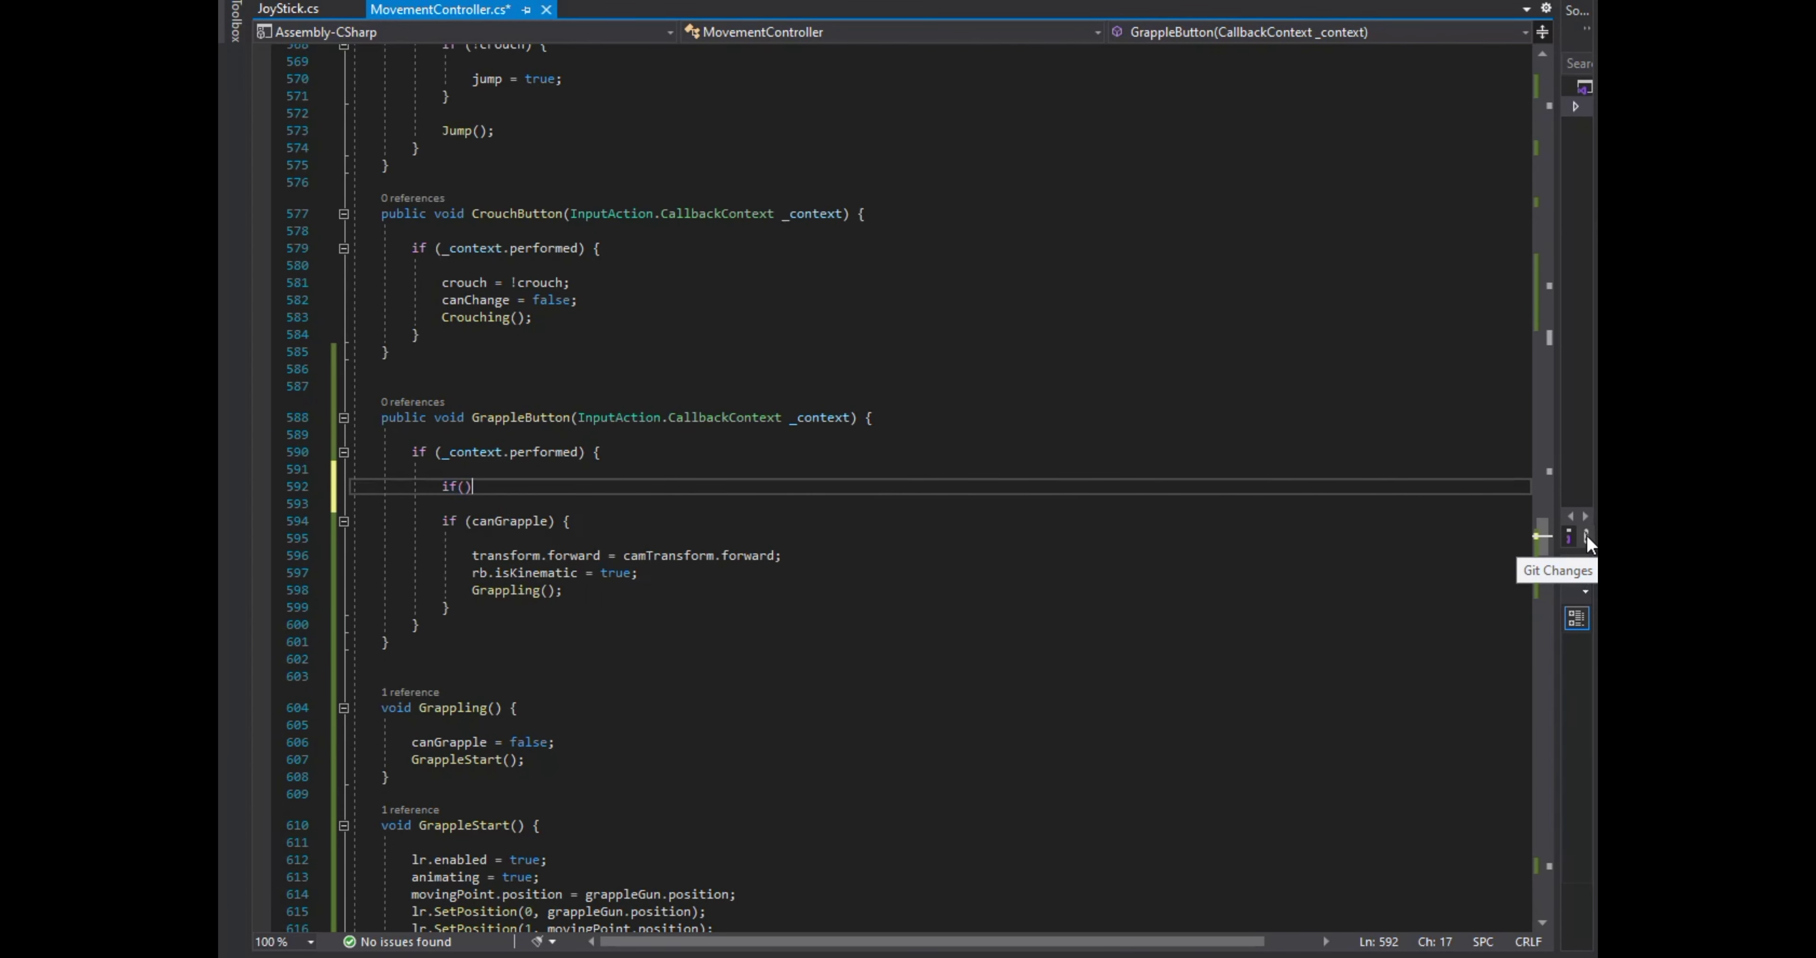
key("Tab")
key("Tab")
type("jump")
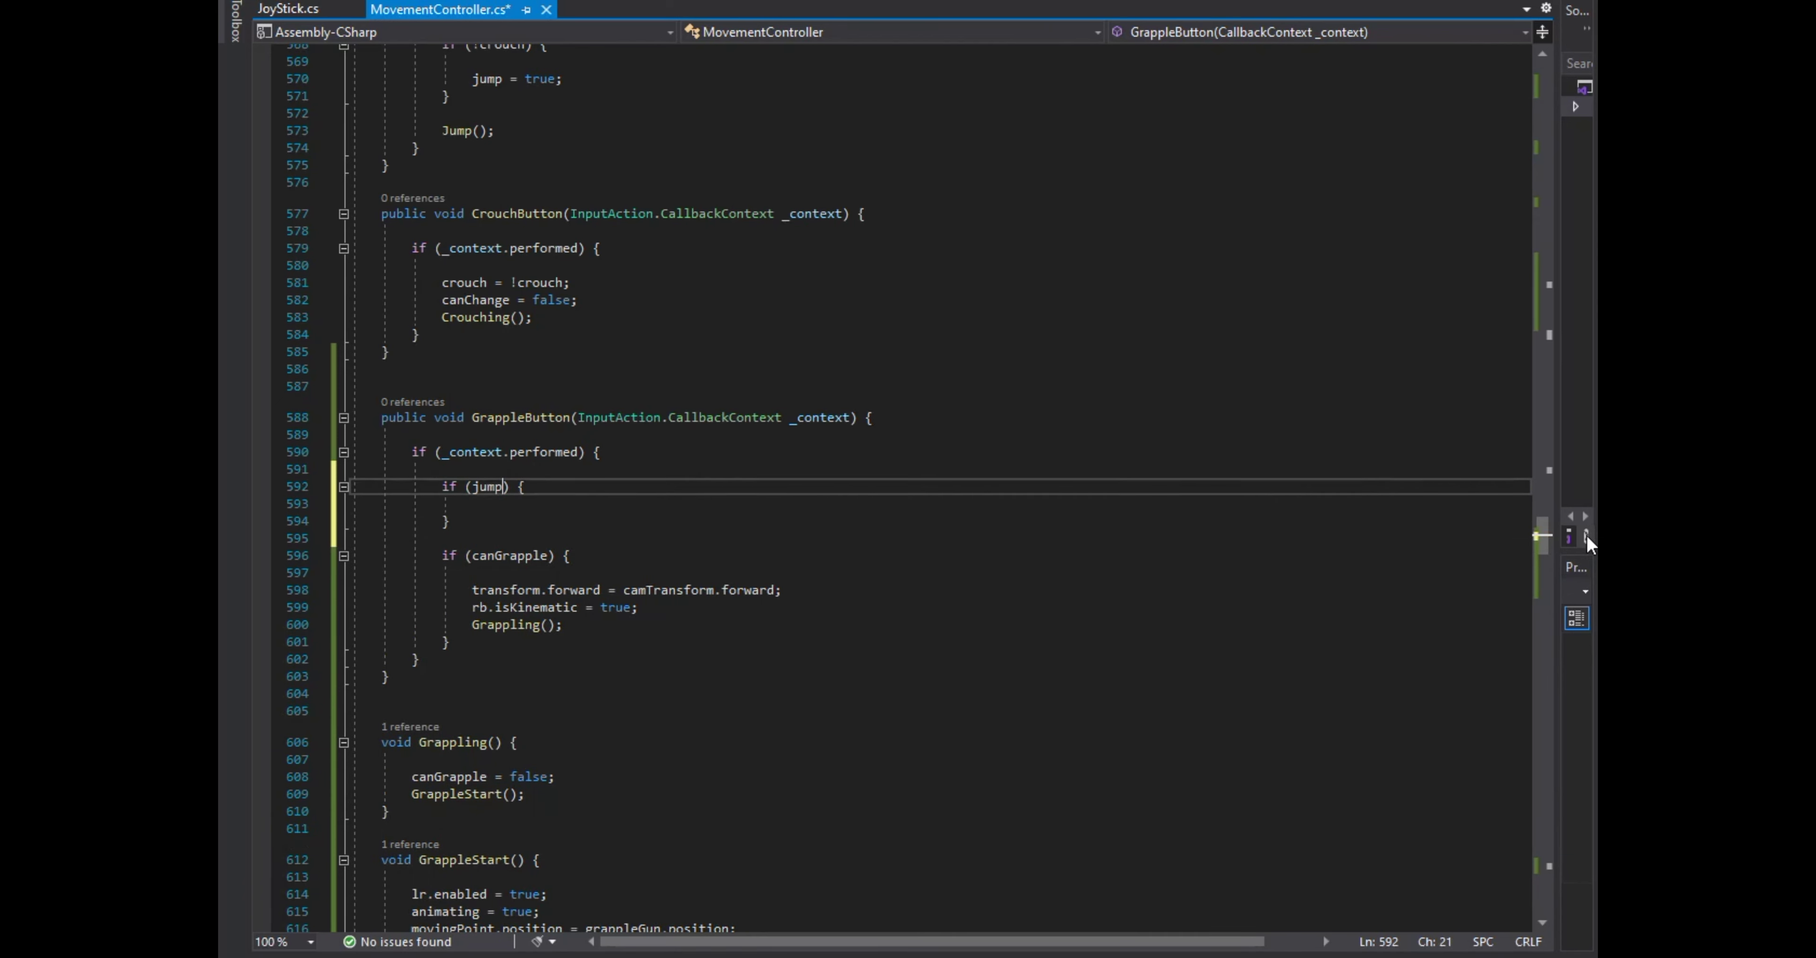
key("Return")
key("Return")
type("jump = false;")
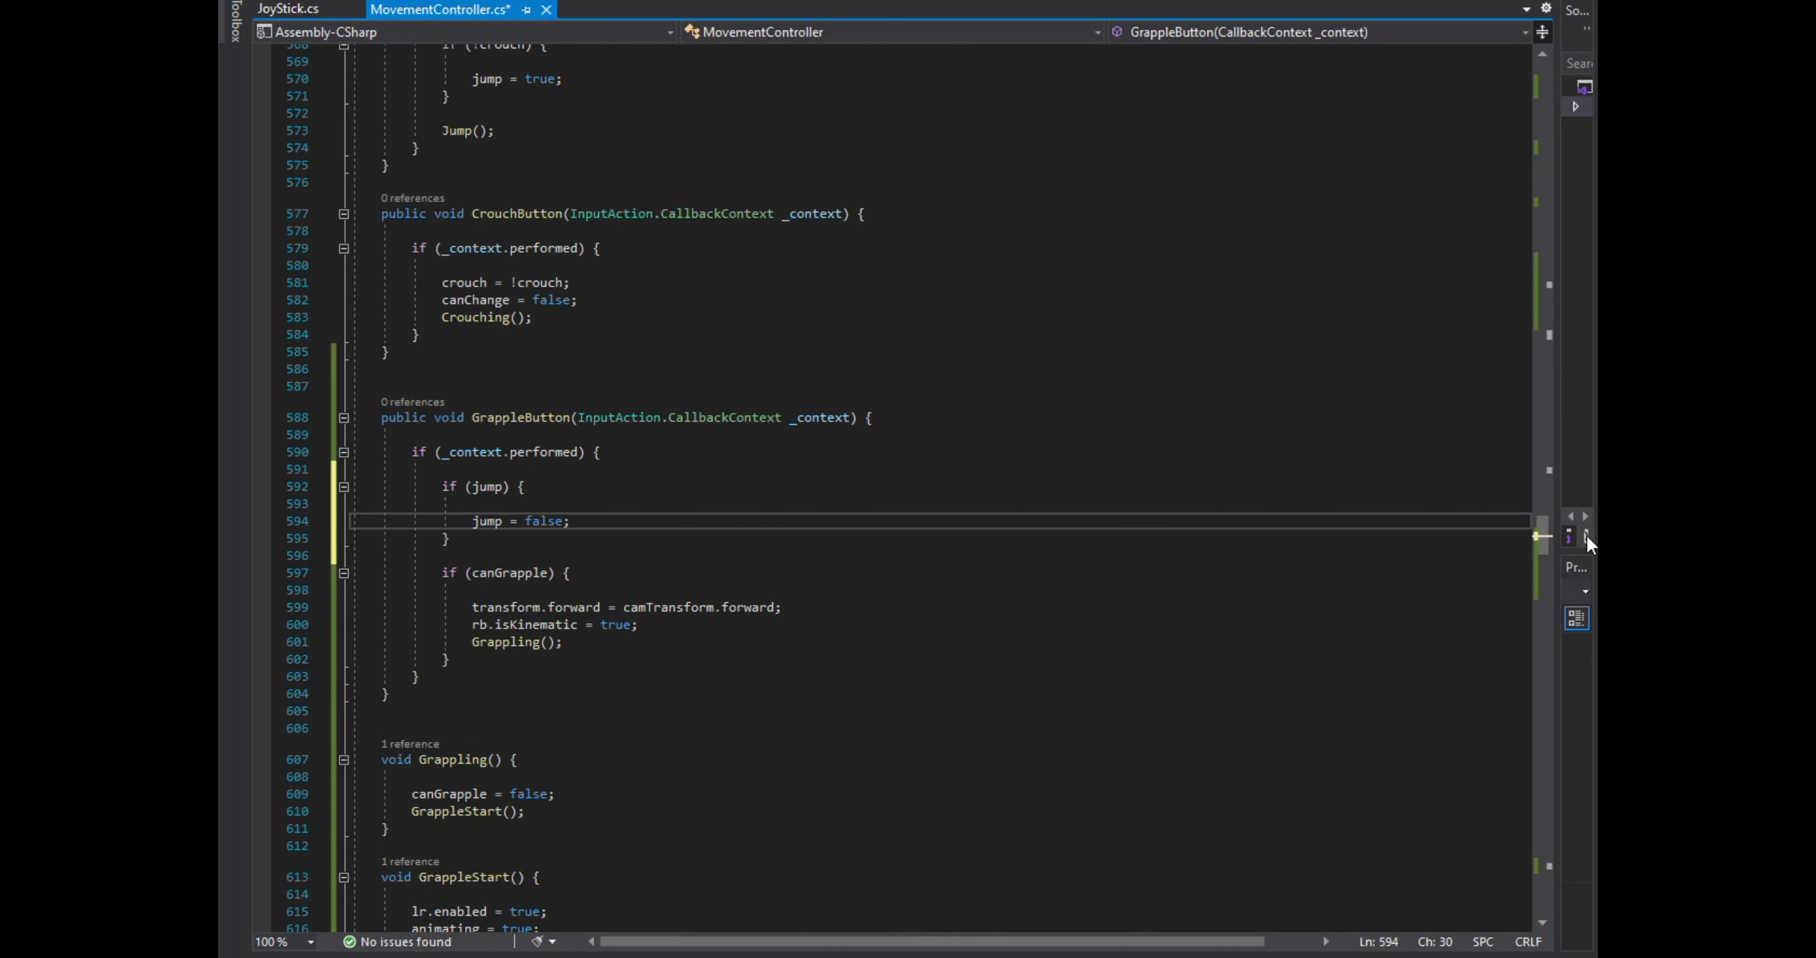
key("alt+Tab")
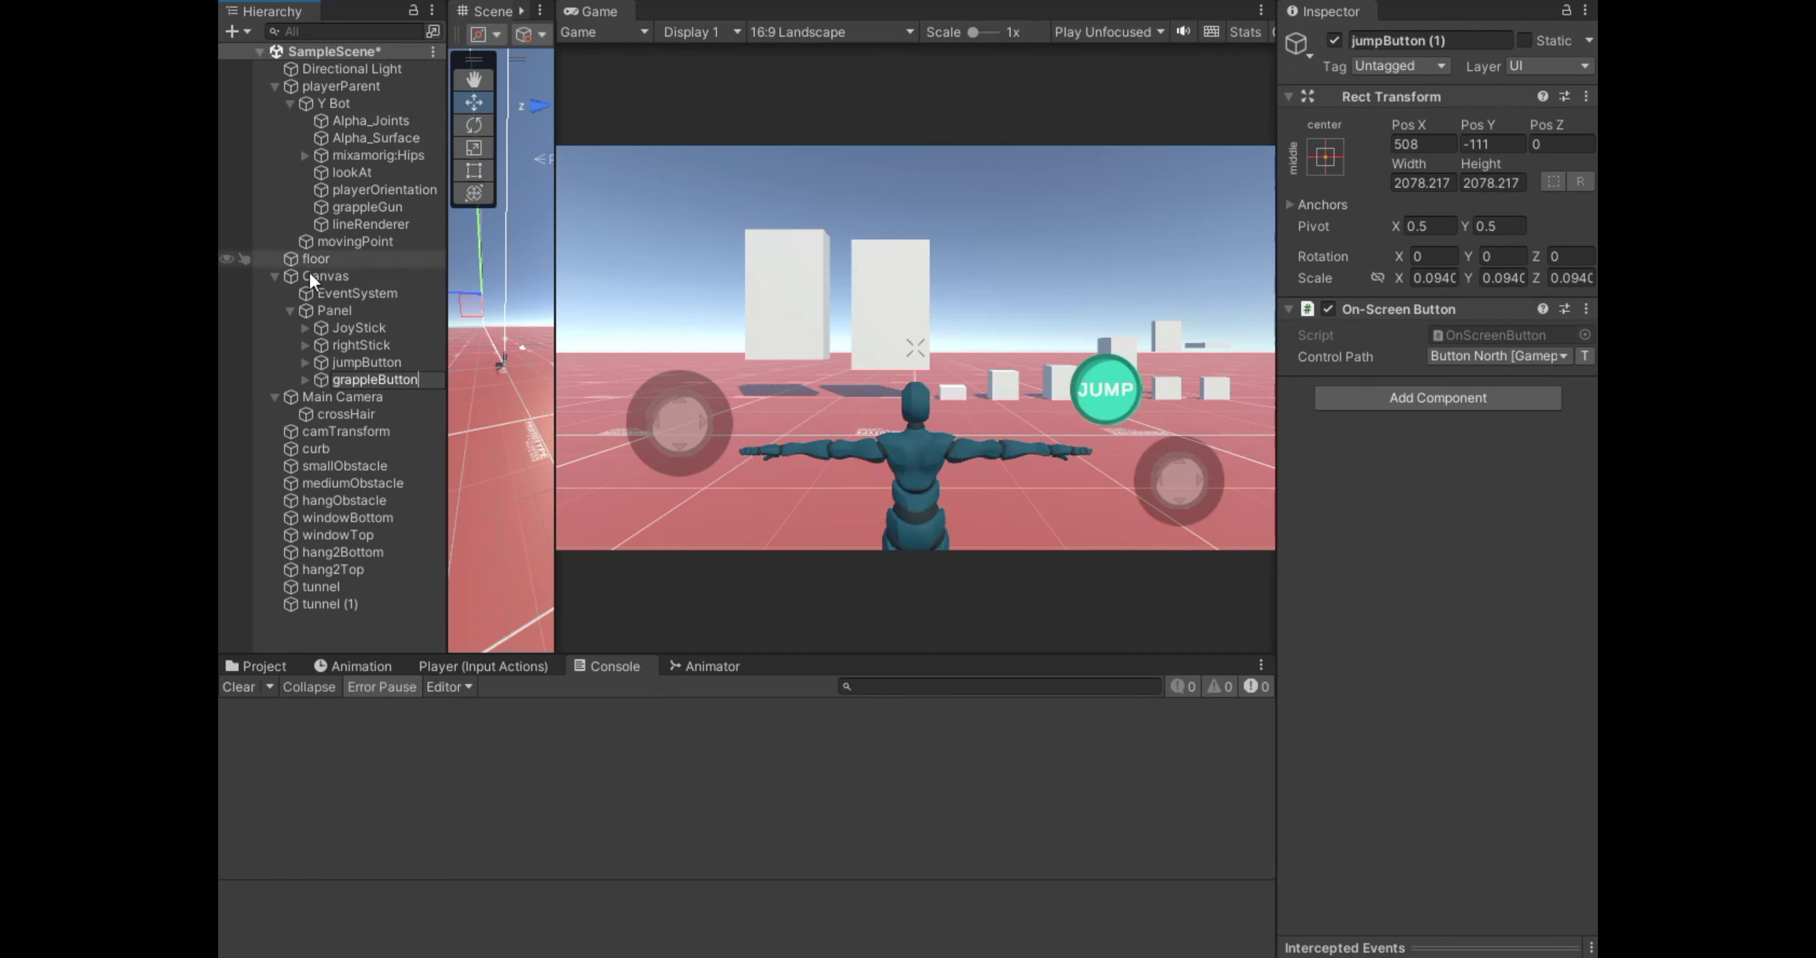
Commit the grappleButton name and move it up and right of JUMP in the 2D Scene view.
left_click(344, 466)
left_click_drag(556, 380, 980, 380)
left_click(404, 380)
left_click(791, 35)
key("f")
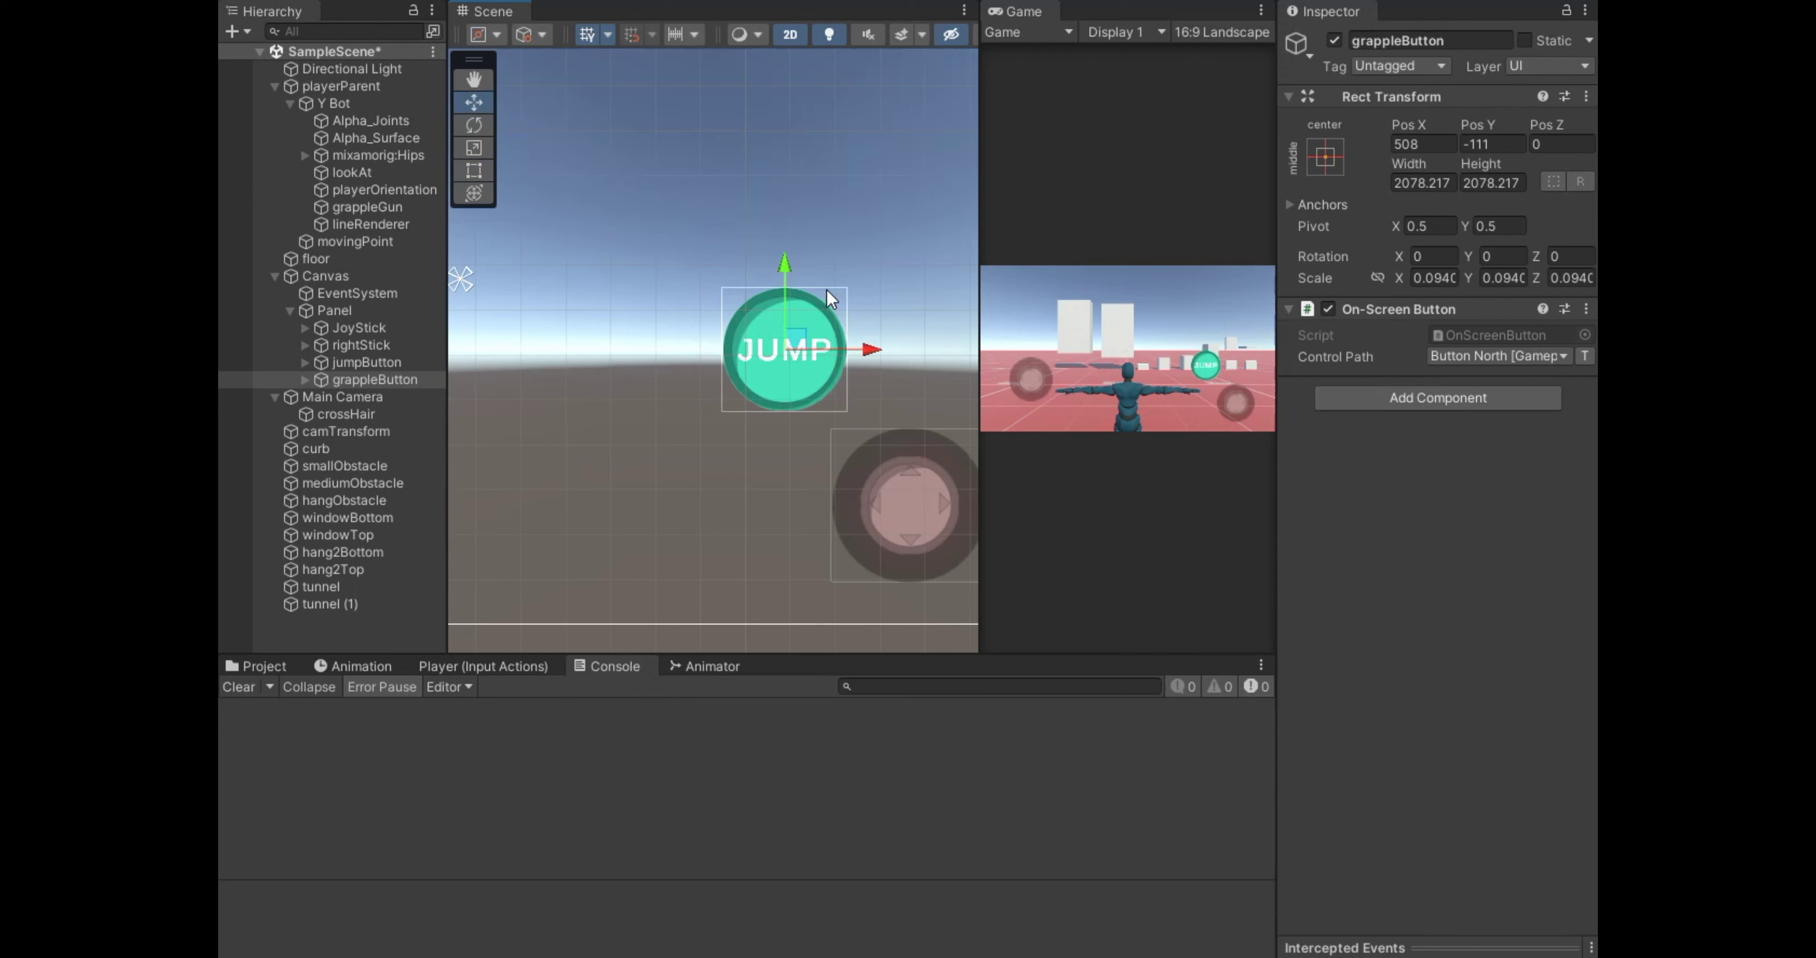
left_click_drag(871, 360, 904, 202)
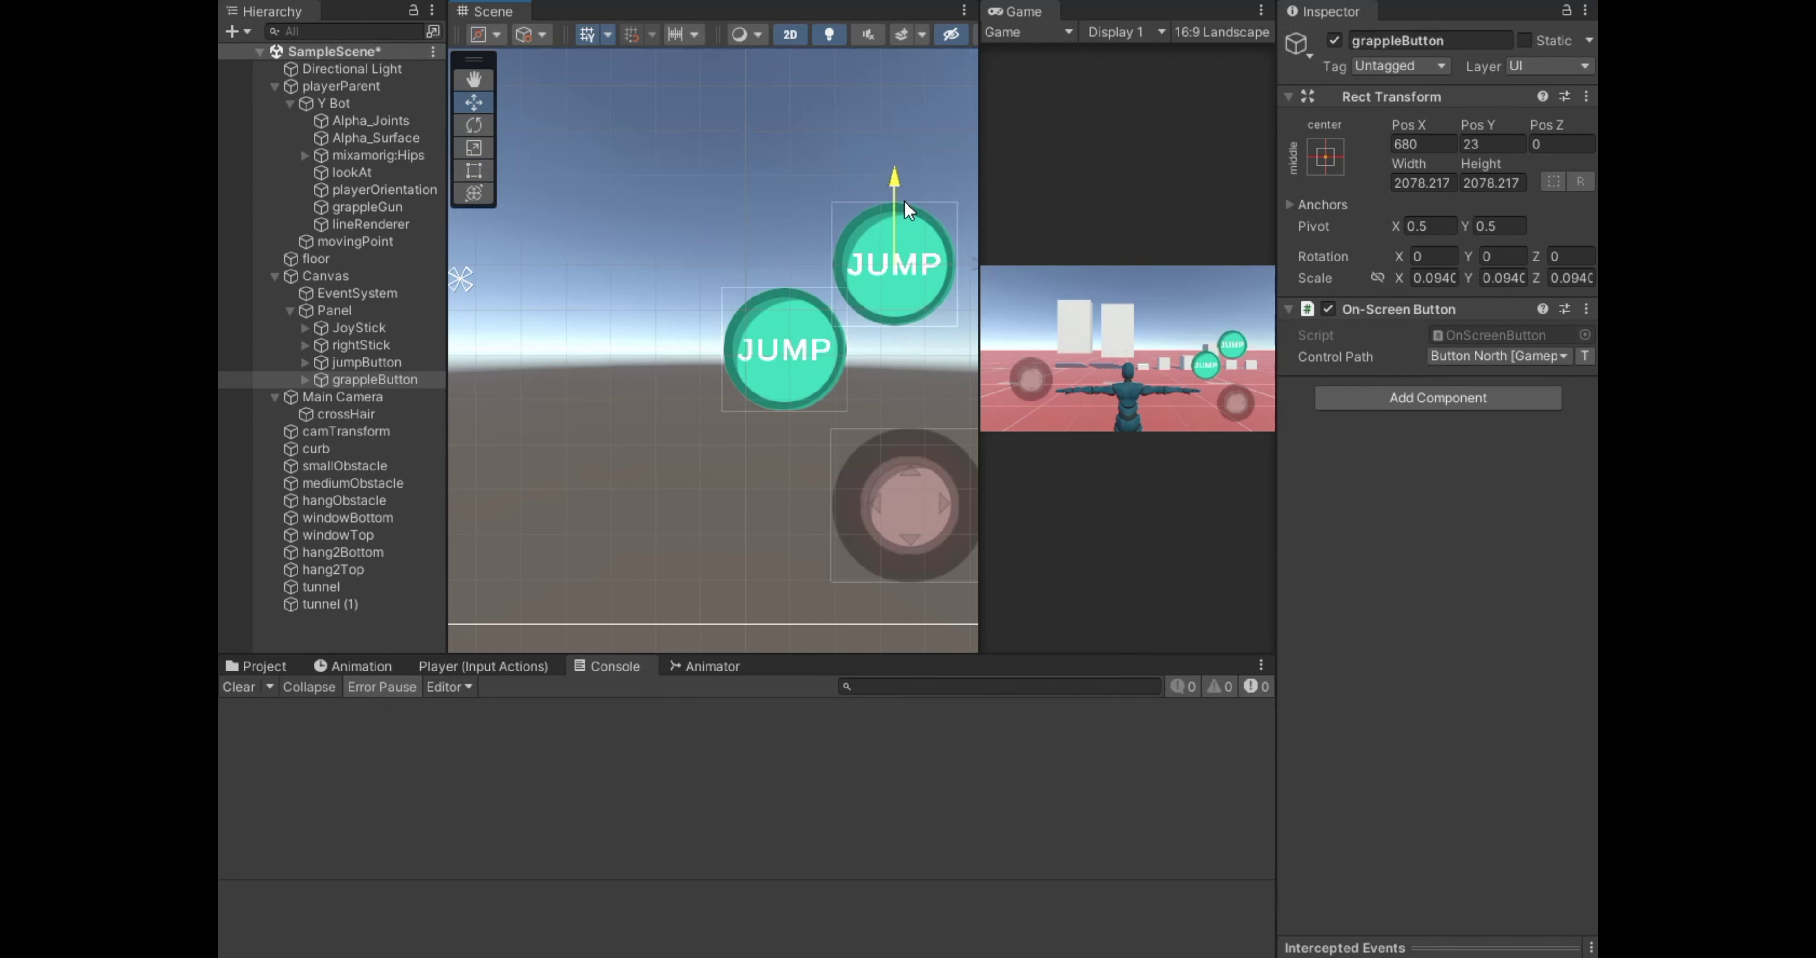
Change the grappleButton's label text to 'Hook'.
left_click(339, 380)
key("Right")
double_click(1319, 447)
type("Grapple")
key("ctrl+a")
key("BackSpace")
type("Hook")
Set the Hook button's On-Screen Button control path to Button East [Gamepad].
left_click(356, 378)
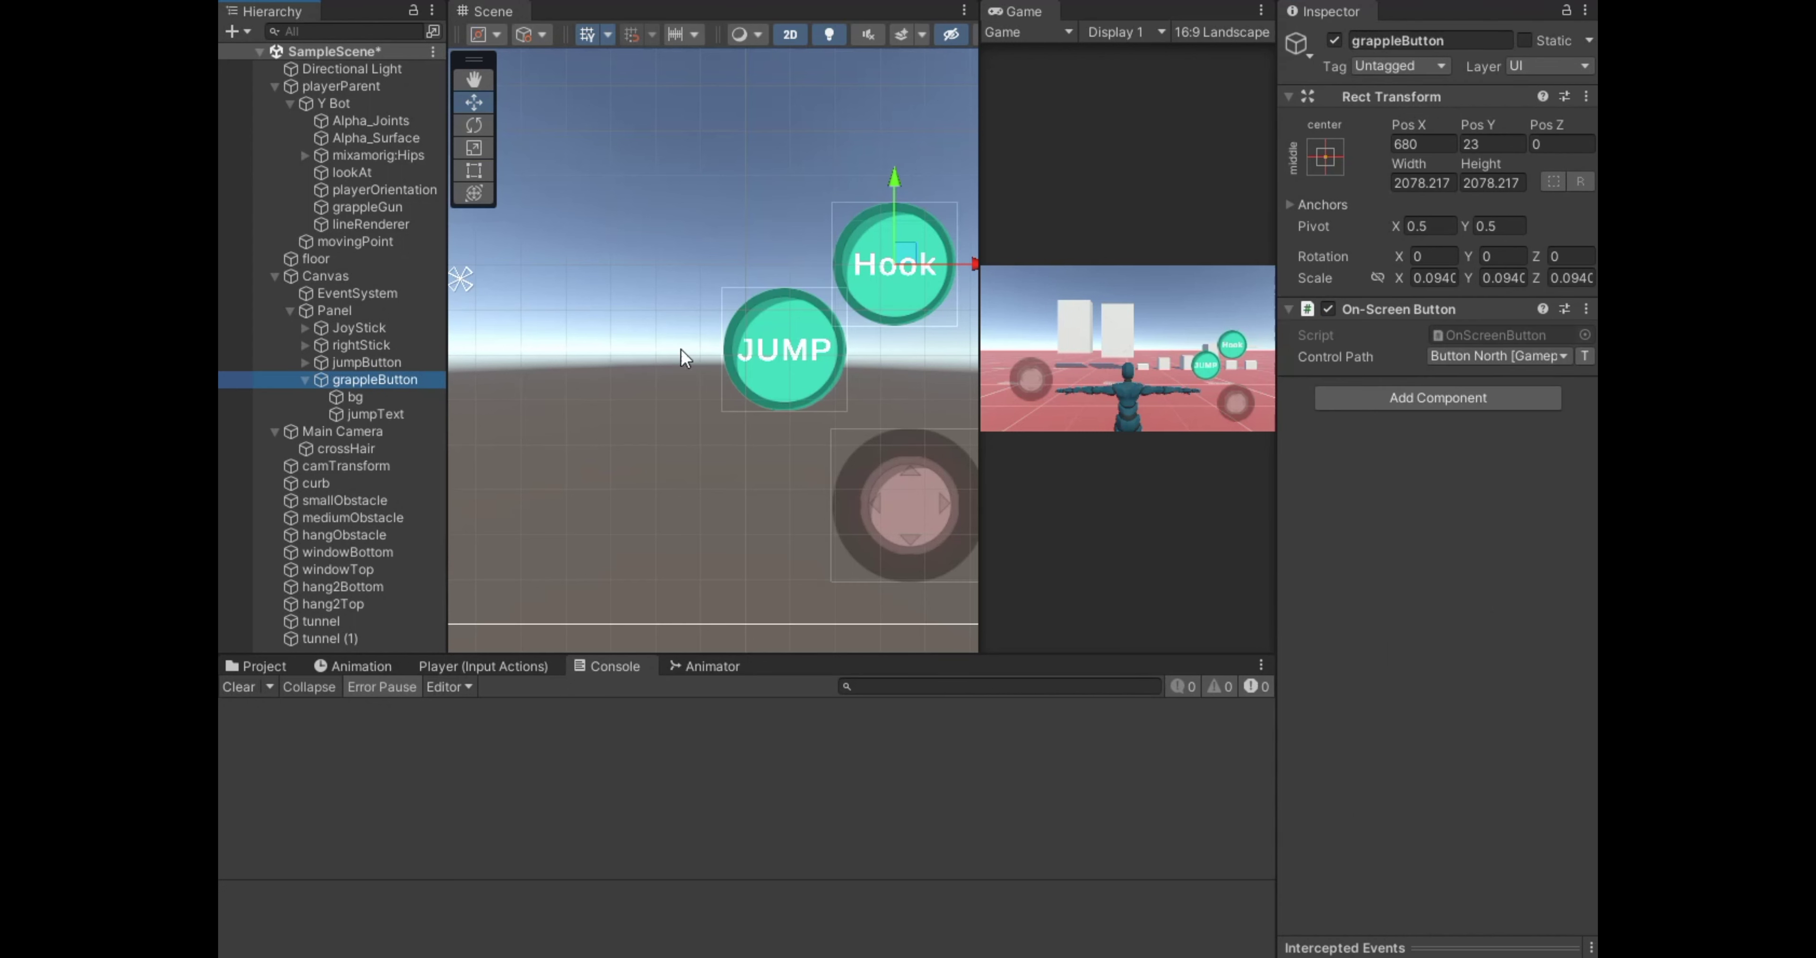
left_click(1517, 359)
left_click(1372, 454)
left_click(1403, 462)
left_click(1474, 355)
type("eas")
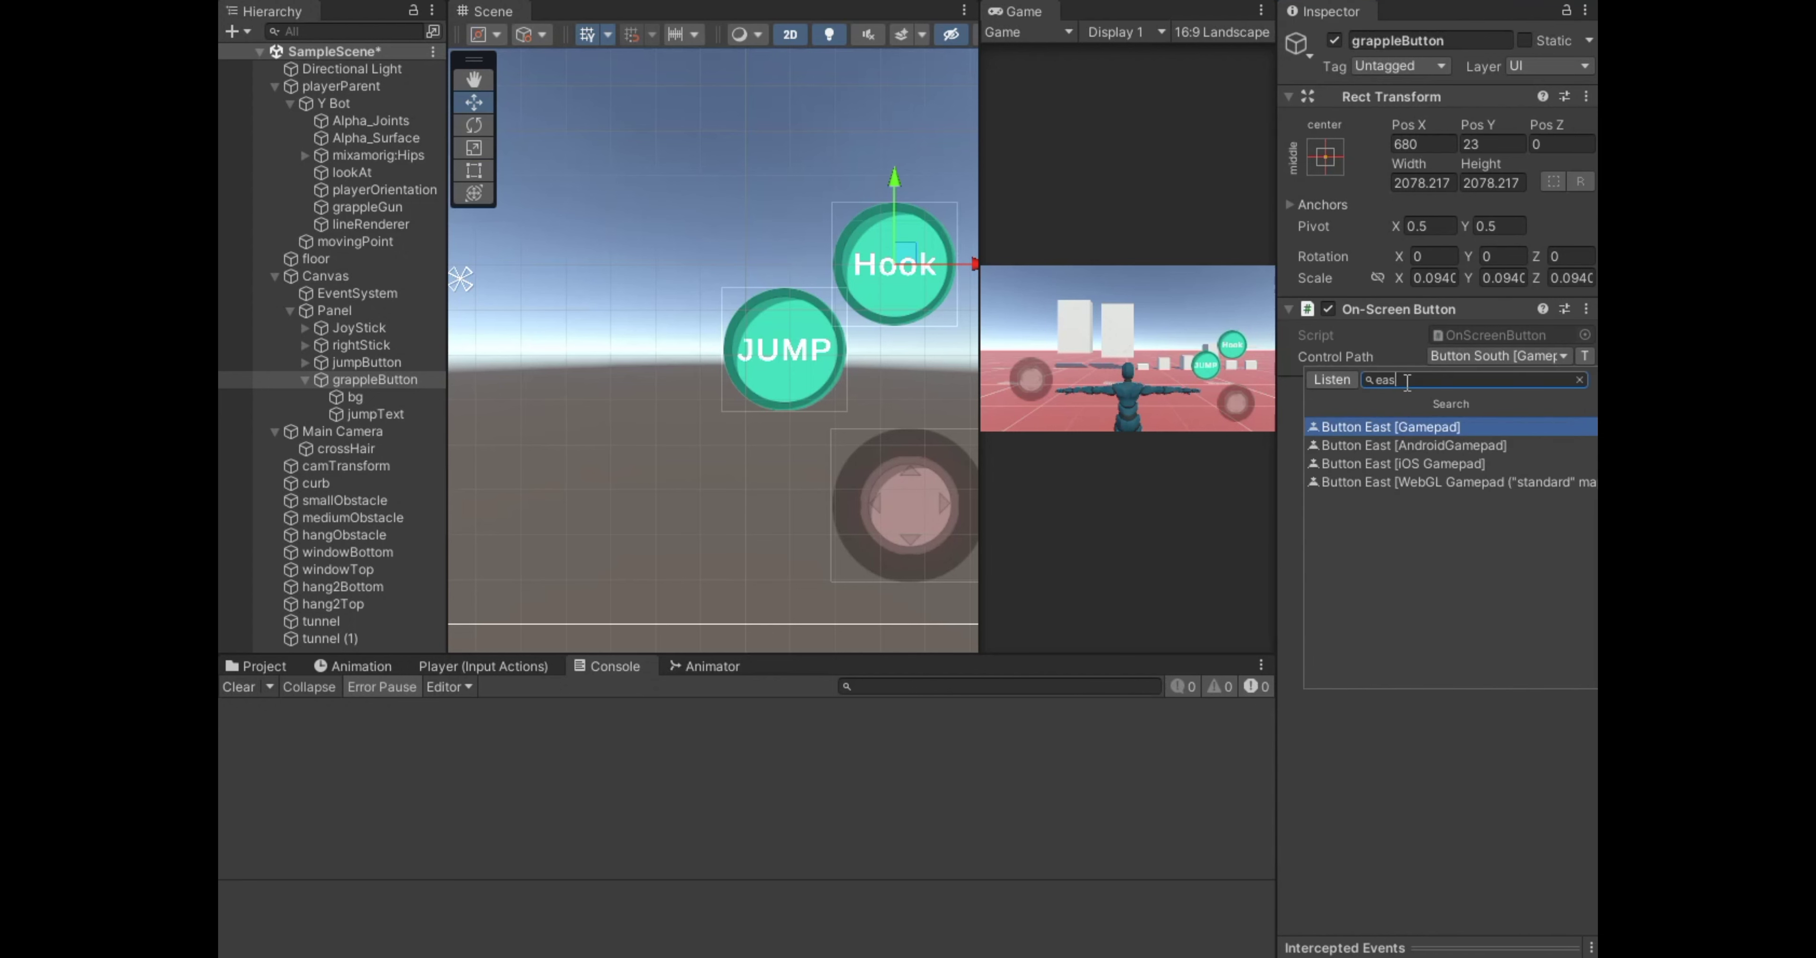
left_click(1465, 425)
Switch the Game view to the phone Simulator and enter Play mode.
left_click(305, 379)
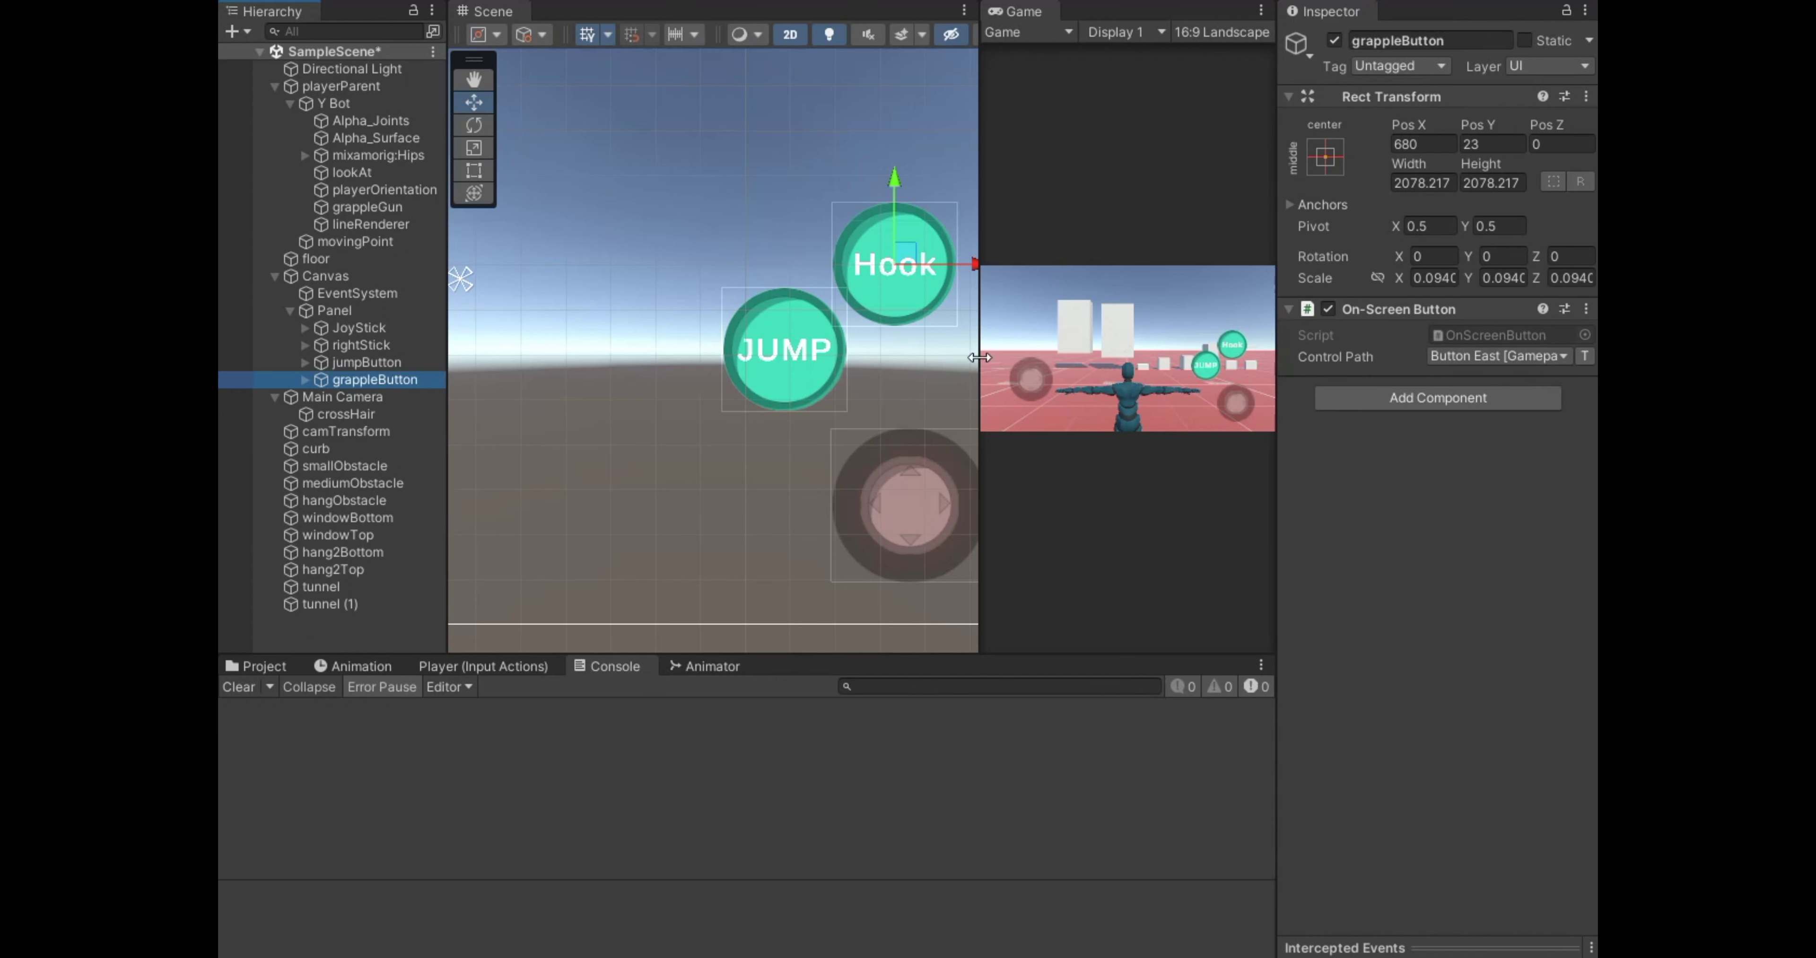
left_click_drag(978, 386, 441, 386)
left_click(462, 33)
left_click(487, 78)
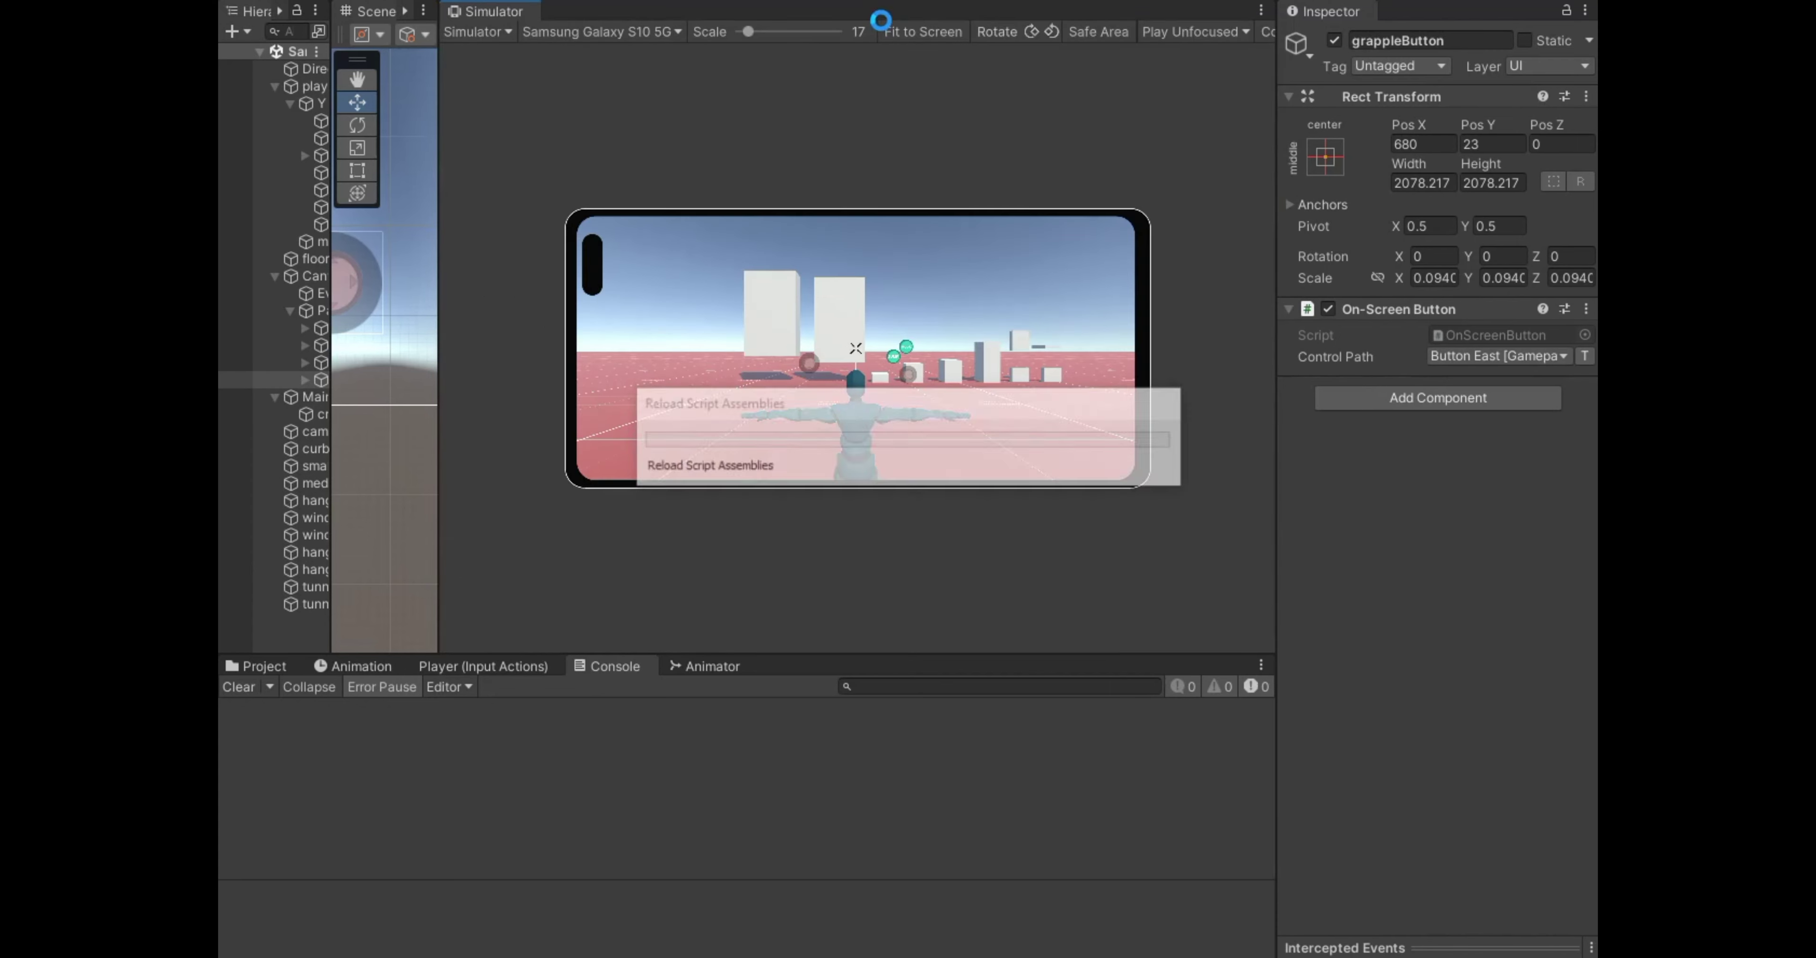
Select Y Bot, aim the camera at the white pillars, and press Hook twice to grapple.
left_click_drag(438, 377, 461, 377)
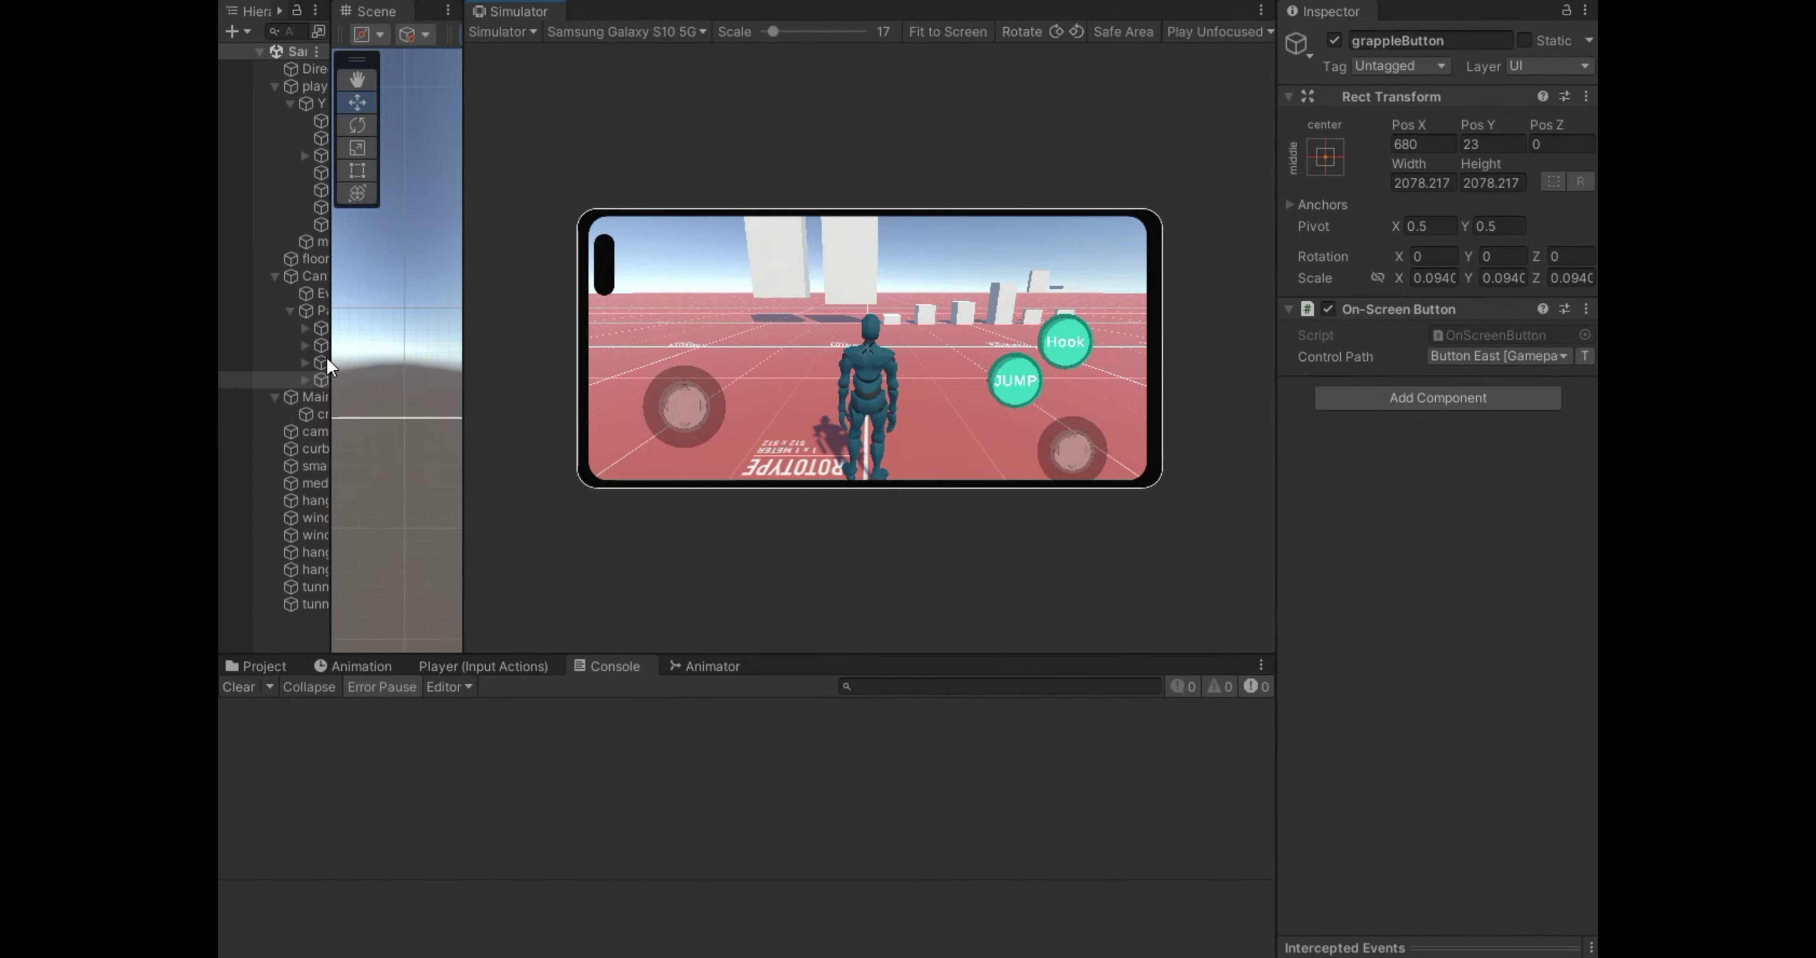
left_click_drag(329, 367, 459, 367)
left_click(334, 102)
scroll(1497, 725, "down", 10)
scroll(1451, 614, "down", 5)
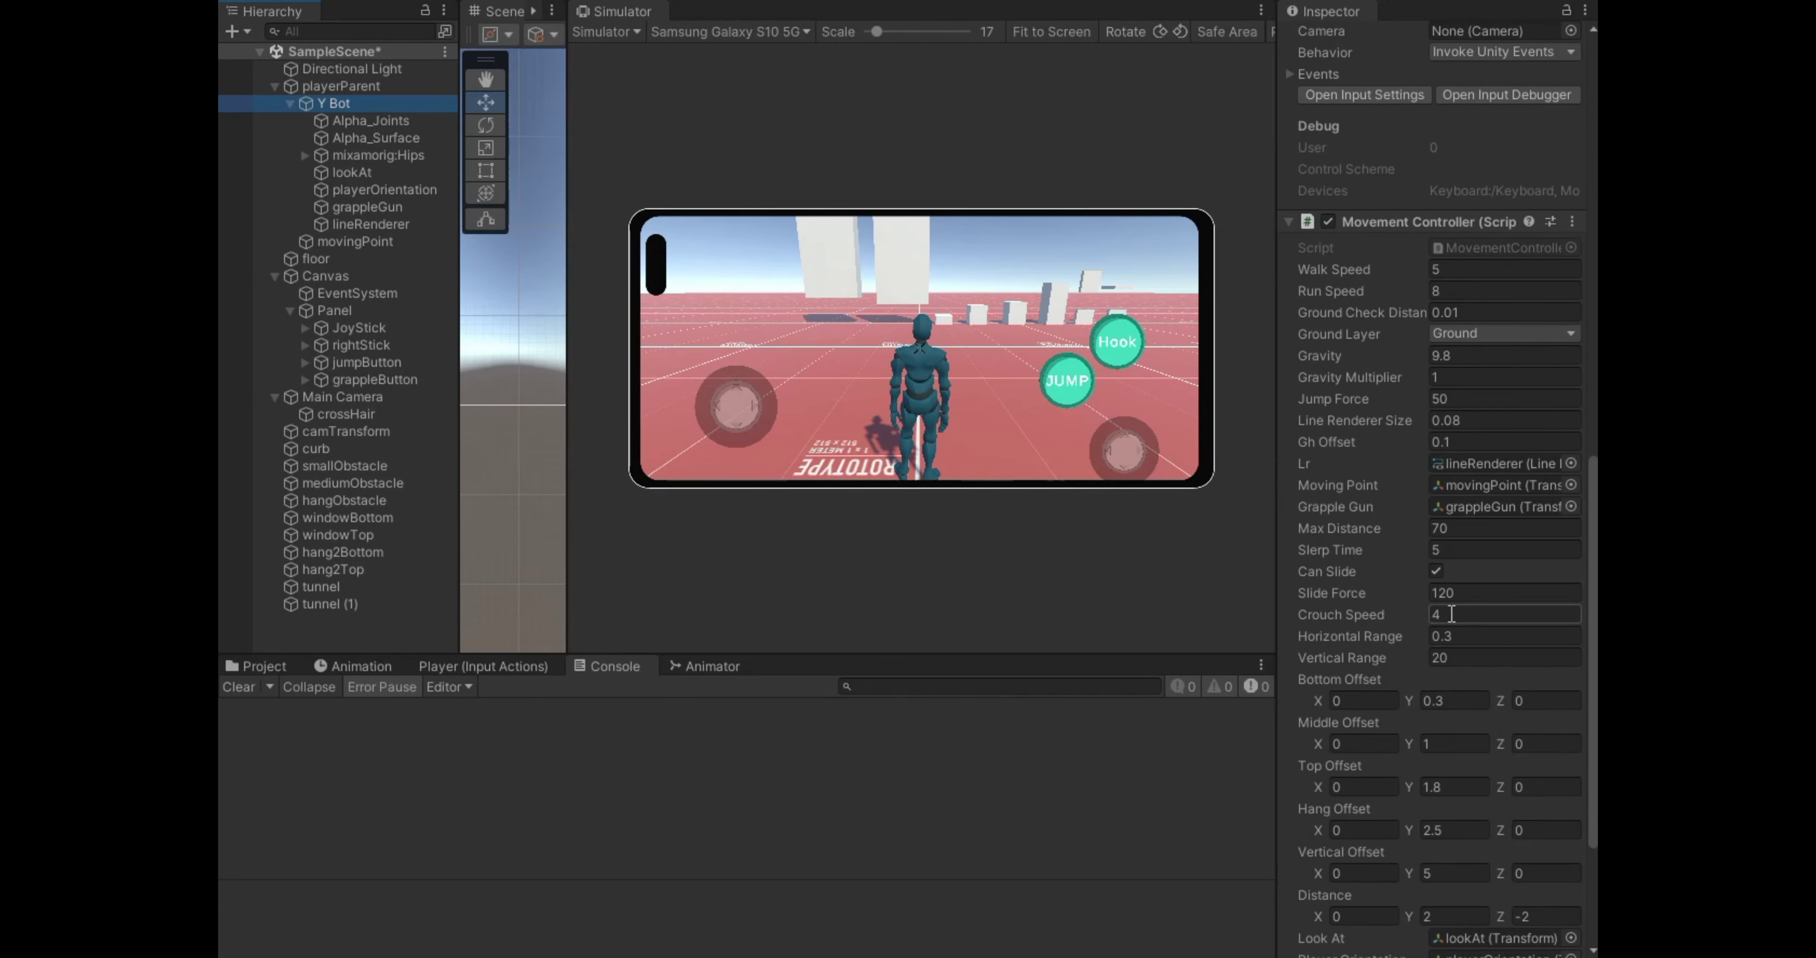
scroll(1448, 739, "down", 5)
left_click_drag(998, 237, 1049, 289)
left_click(1113, 342)
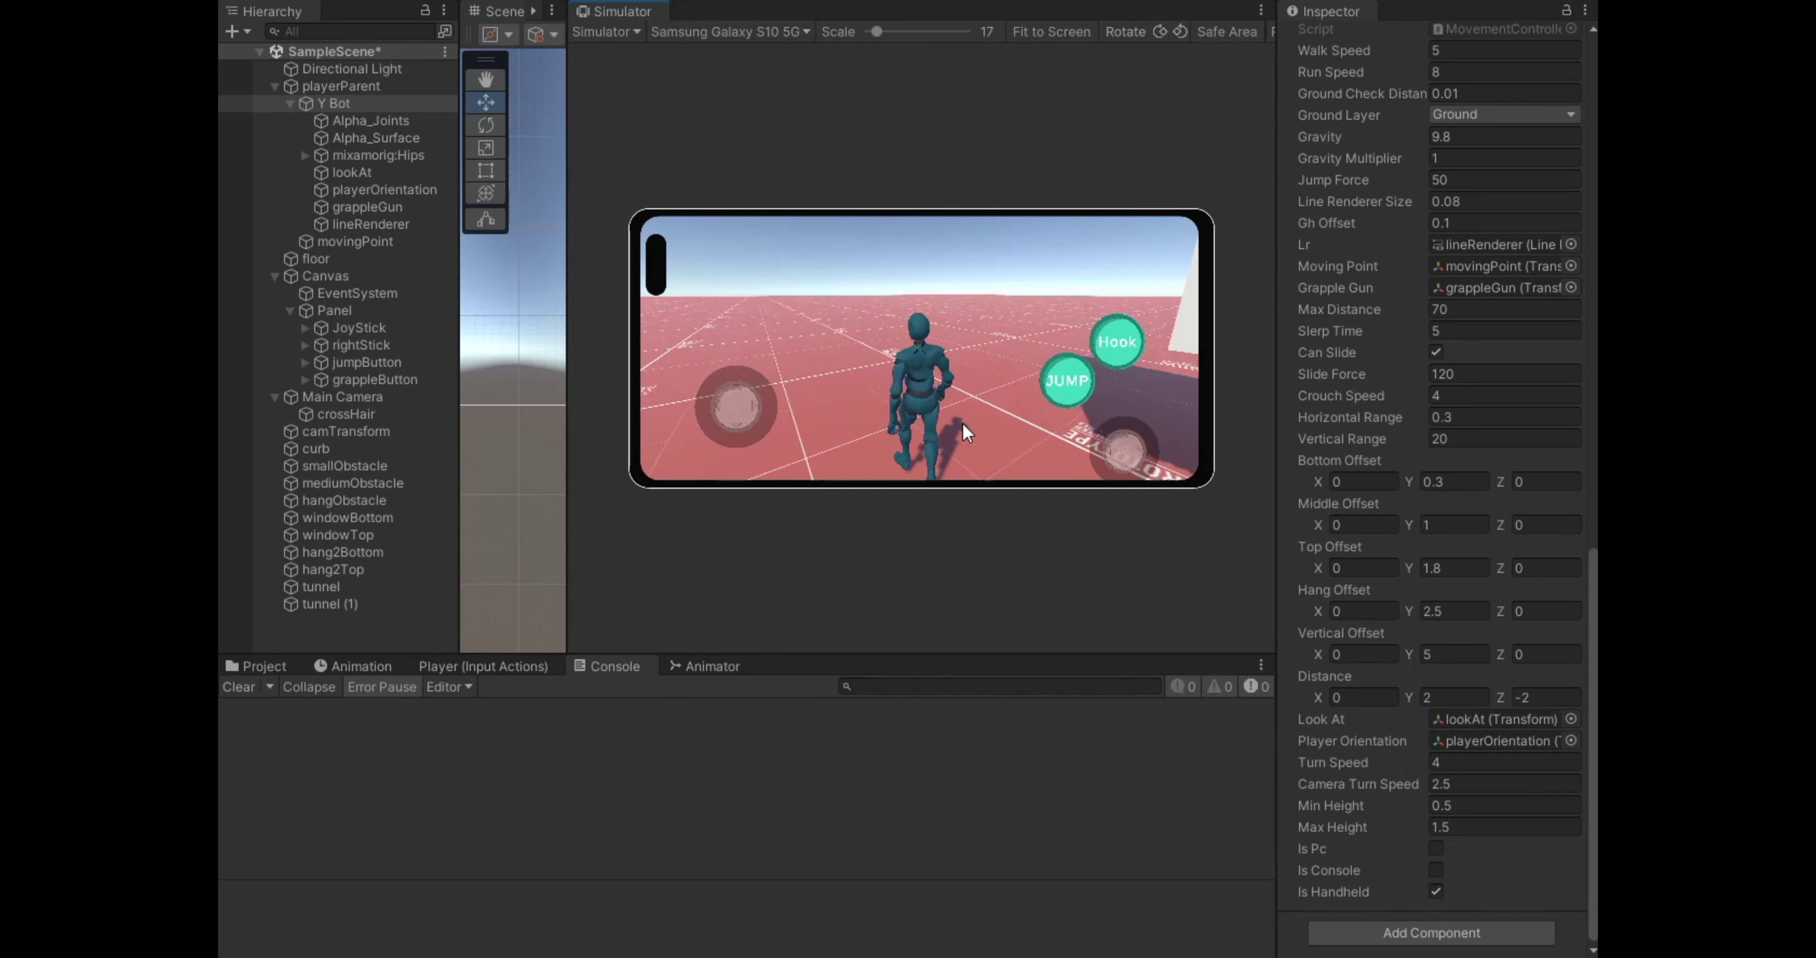
left_click(1109, 345)
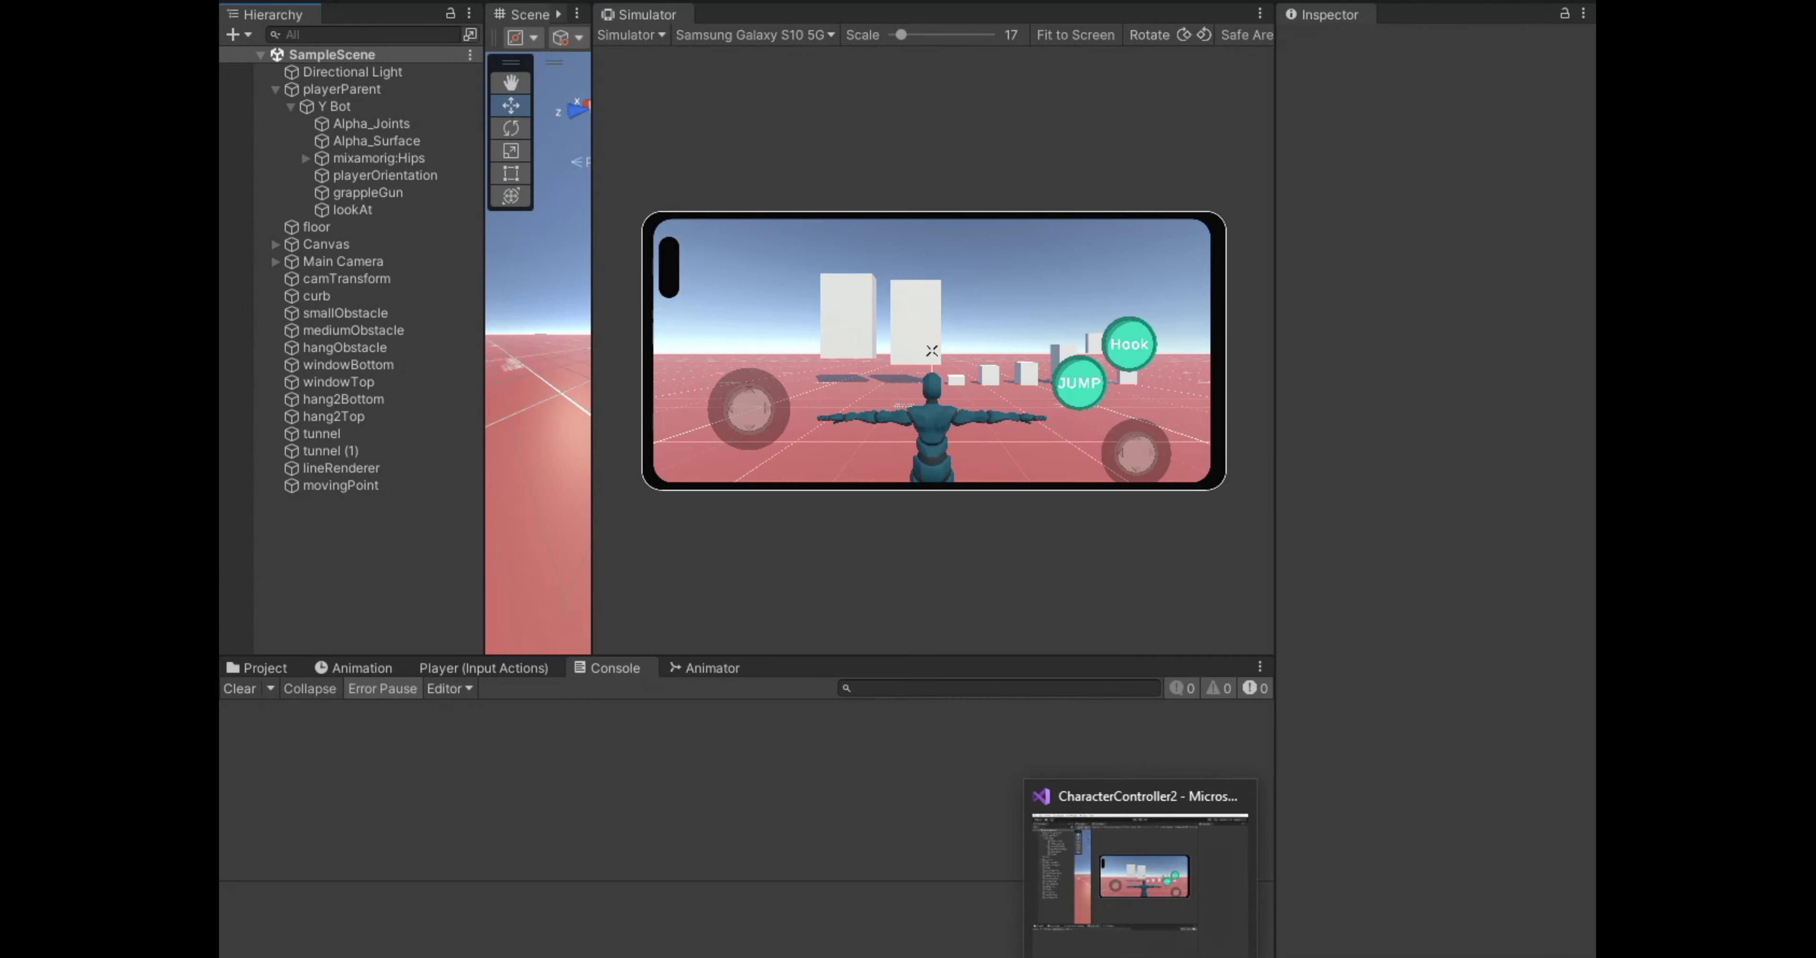
Change both hitPoint.y checks in GrappleStart to transform.localPosition.y + 0.1f and return to Unity.
key("alt+Tab")
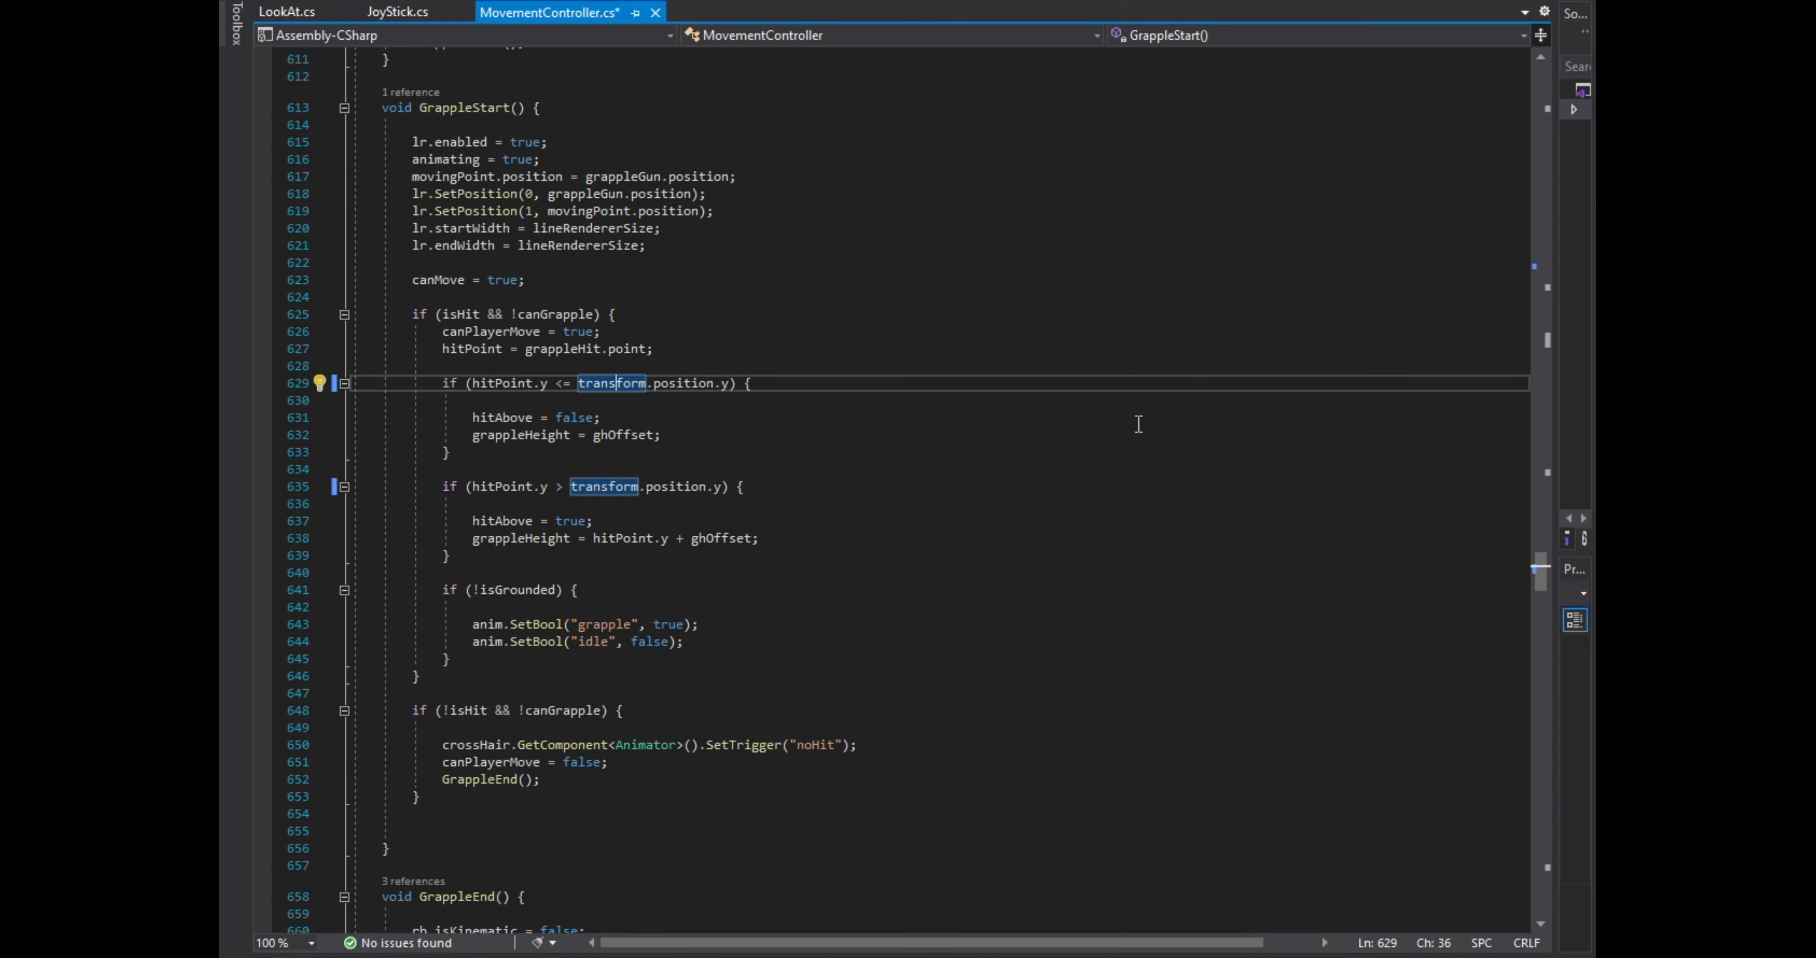
type("localP")
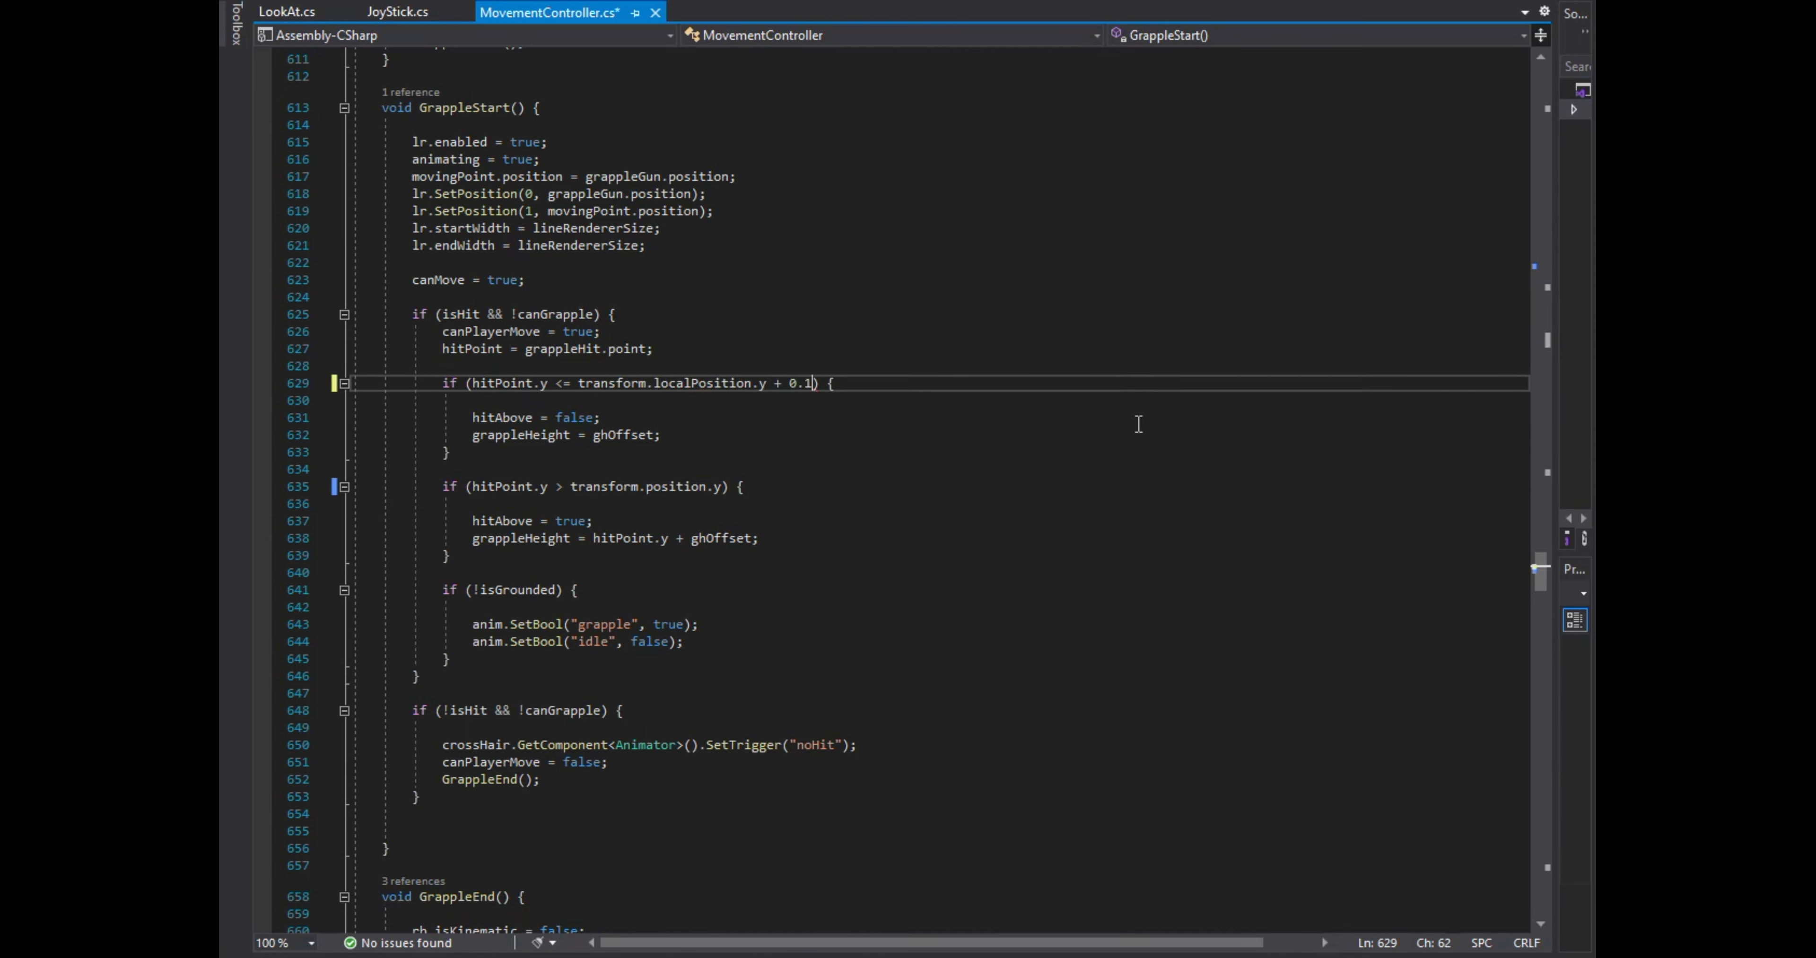
key("Down")
key("Down")
key("Down")
key("Down")
key("Down")
key("Down")
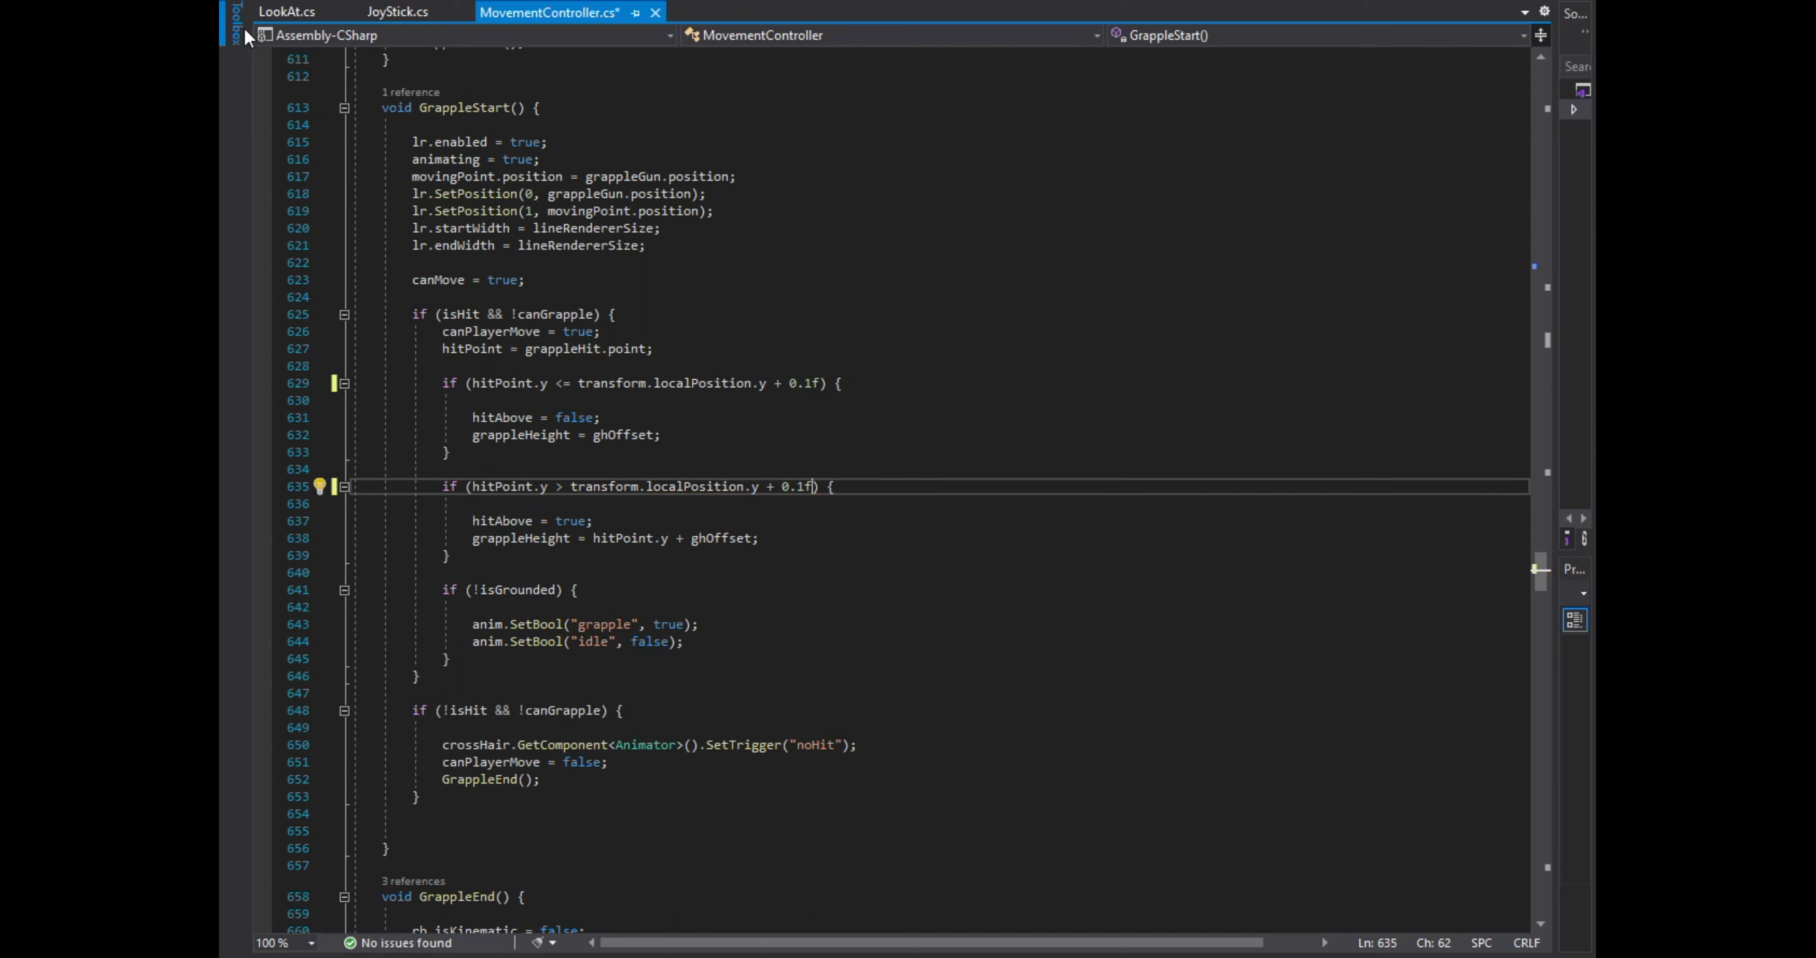
key("alt+Tab")
left_click(359, 245)
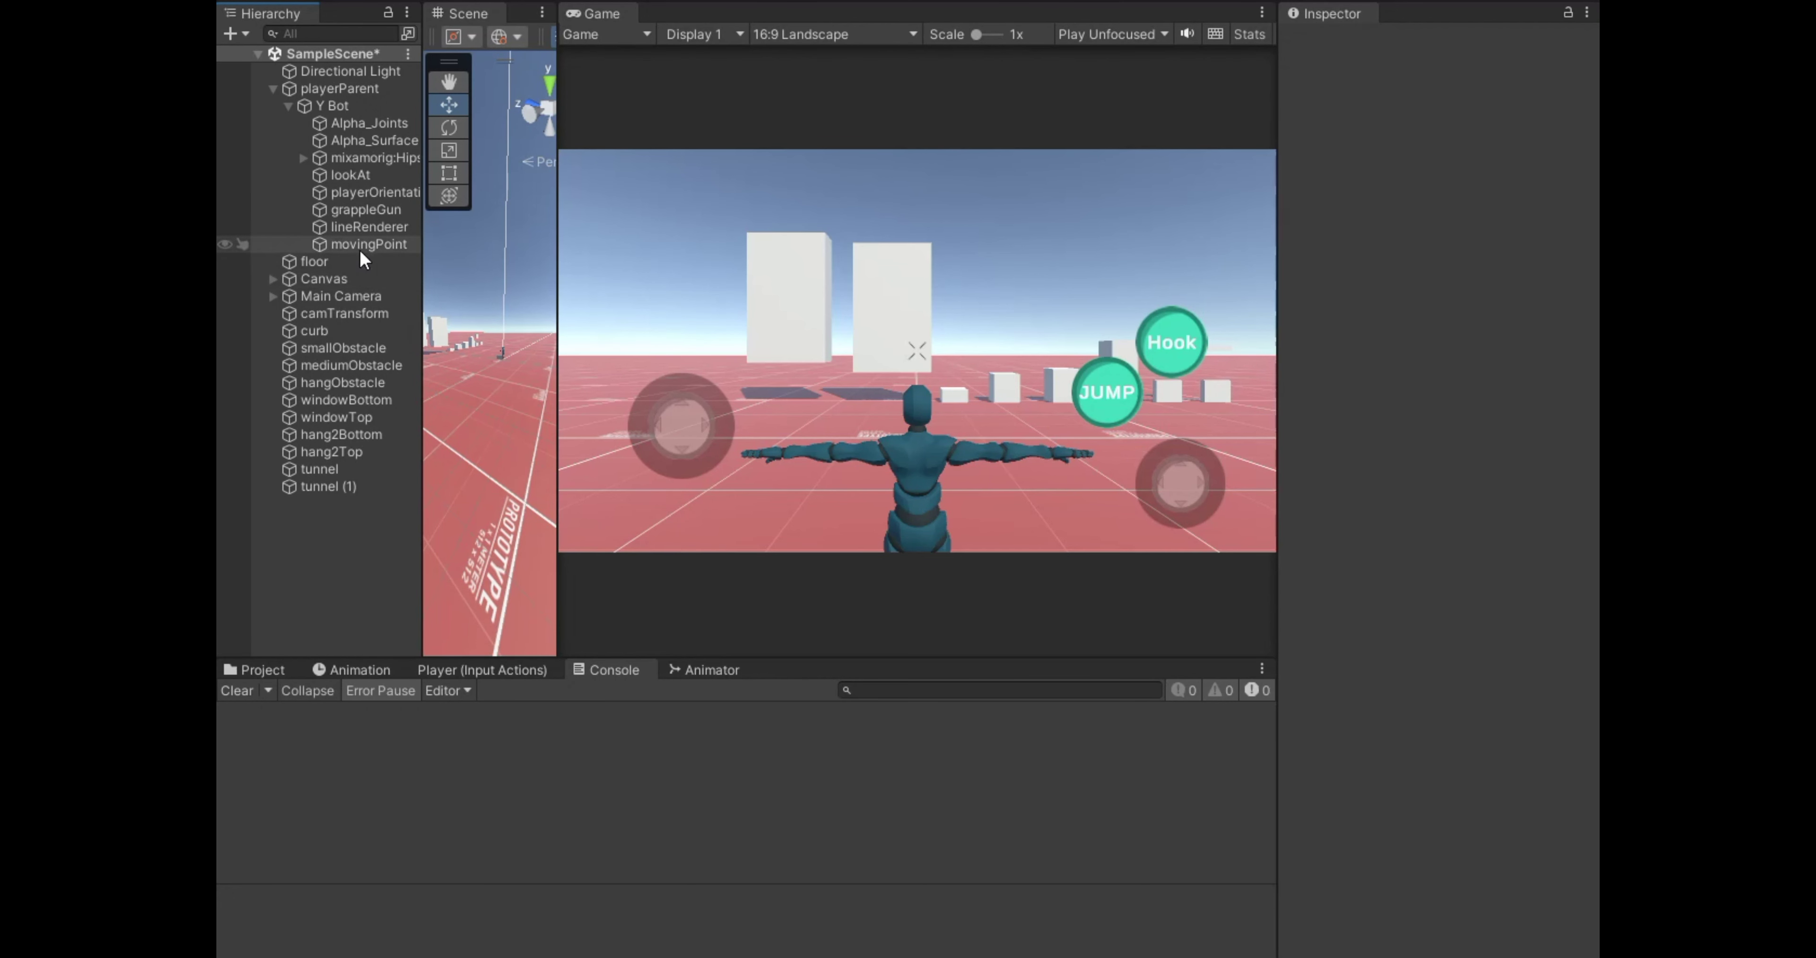
Remove lineRenderer's Mesh Renderer and Box Collider, and move lineRenderer and movingPoint to the Hierarchy root.
left_click(373, 227)
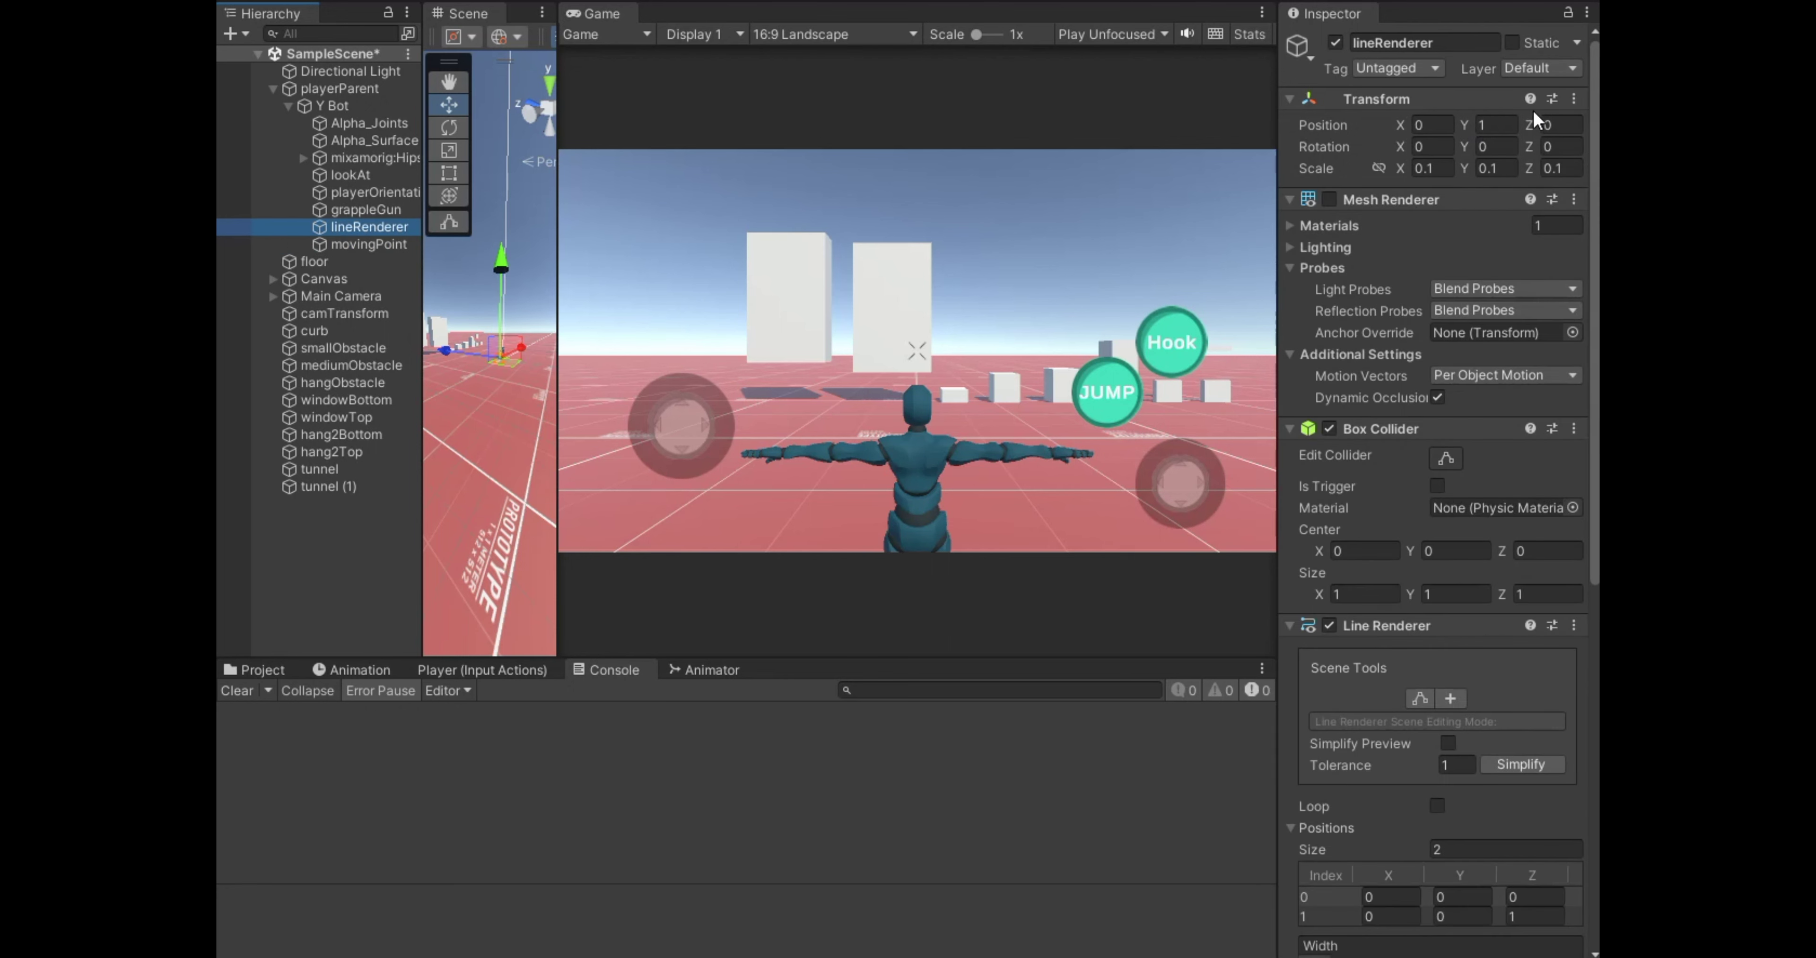
left_click(1574, 200)
left_click(1507, 301)
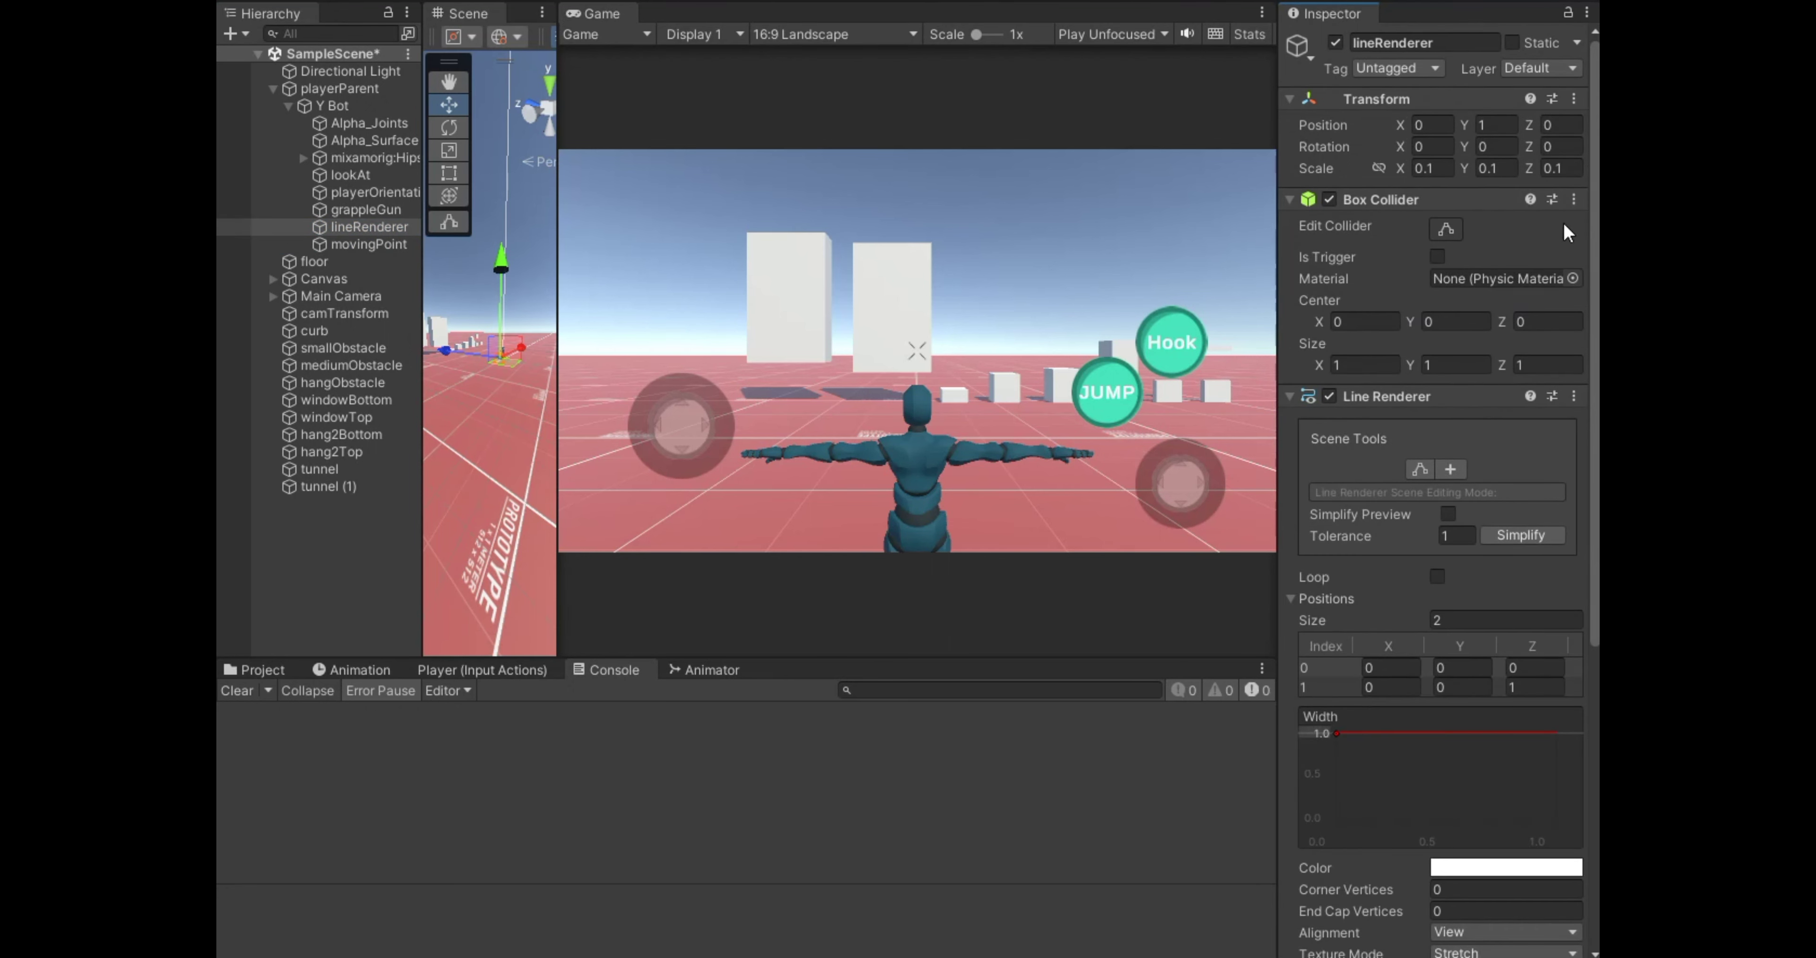
left_click(1573, 199)
left_click(1524, 301)
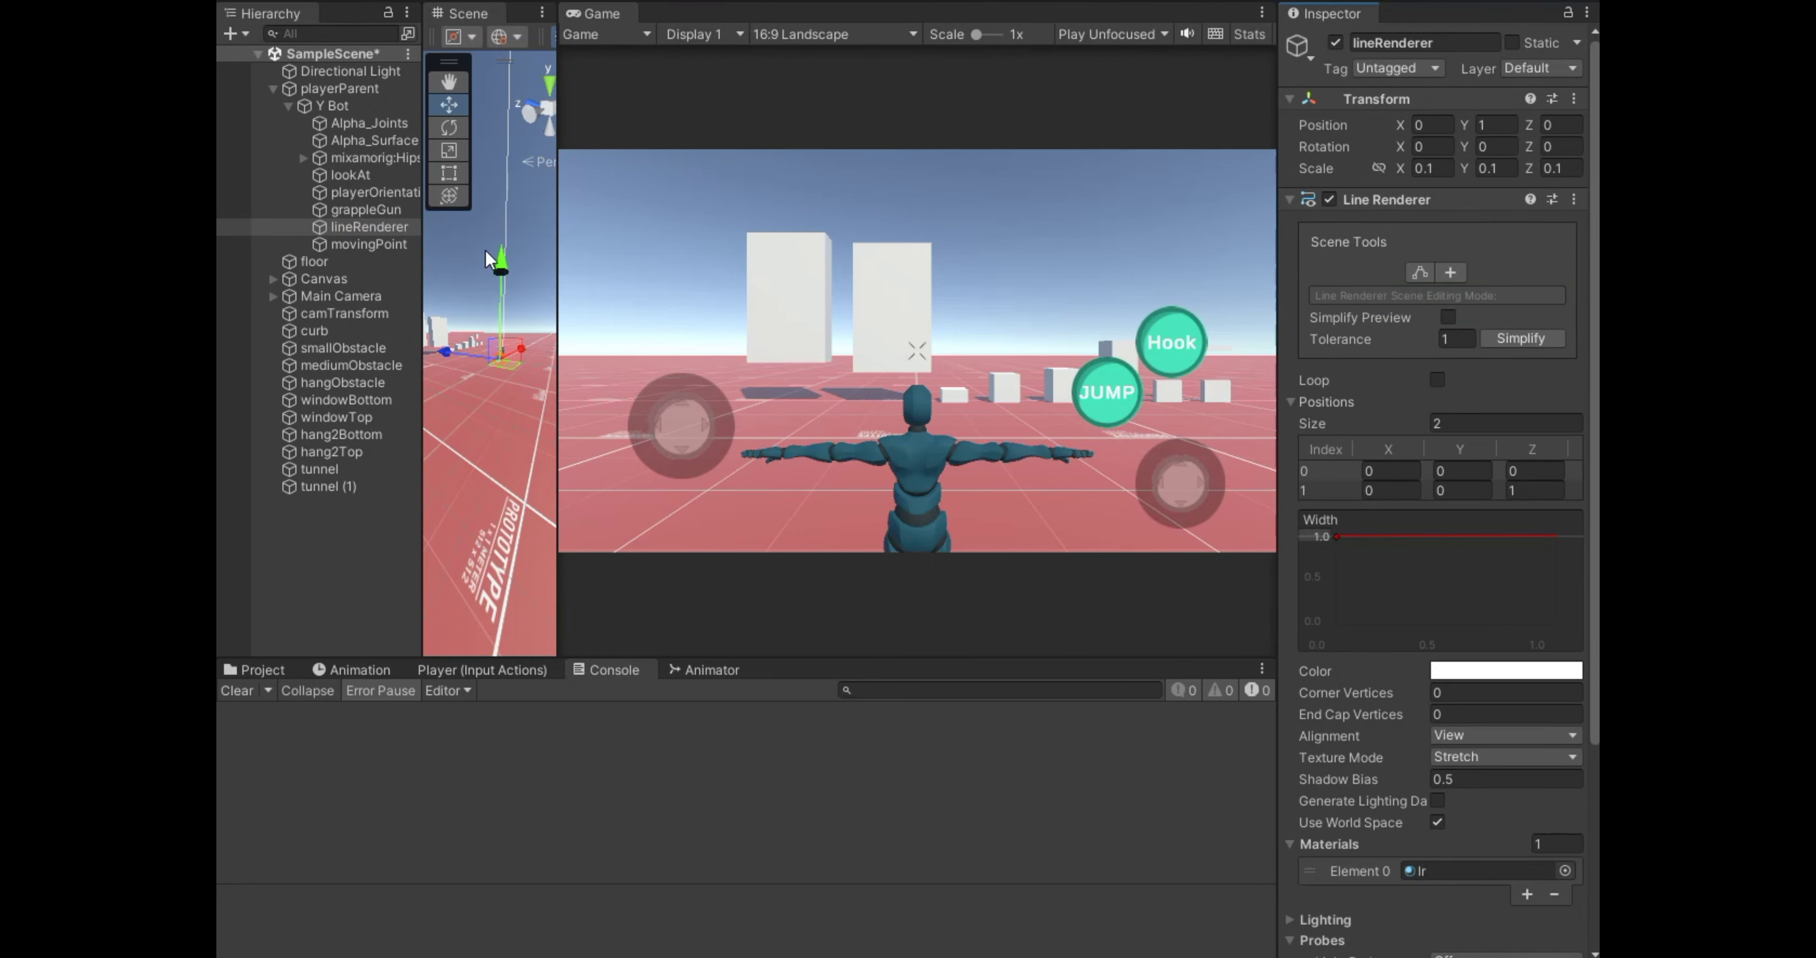
left_click_drag(378, 229, 357, 567)
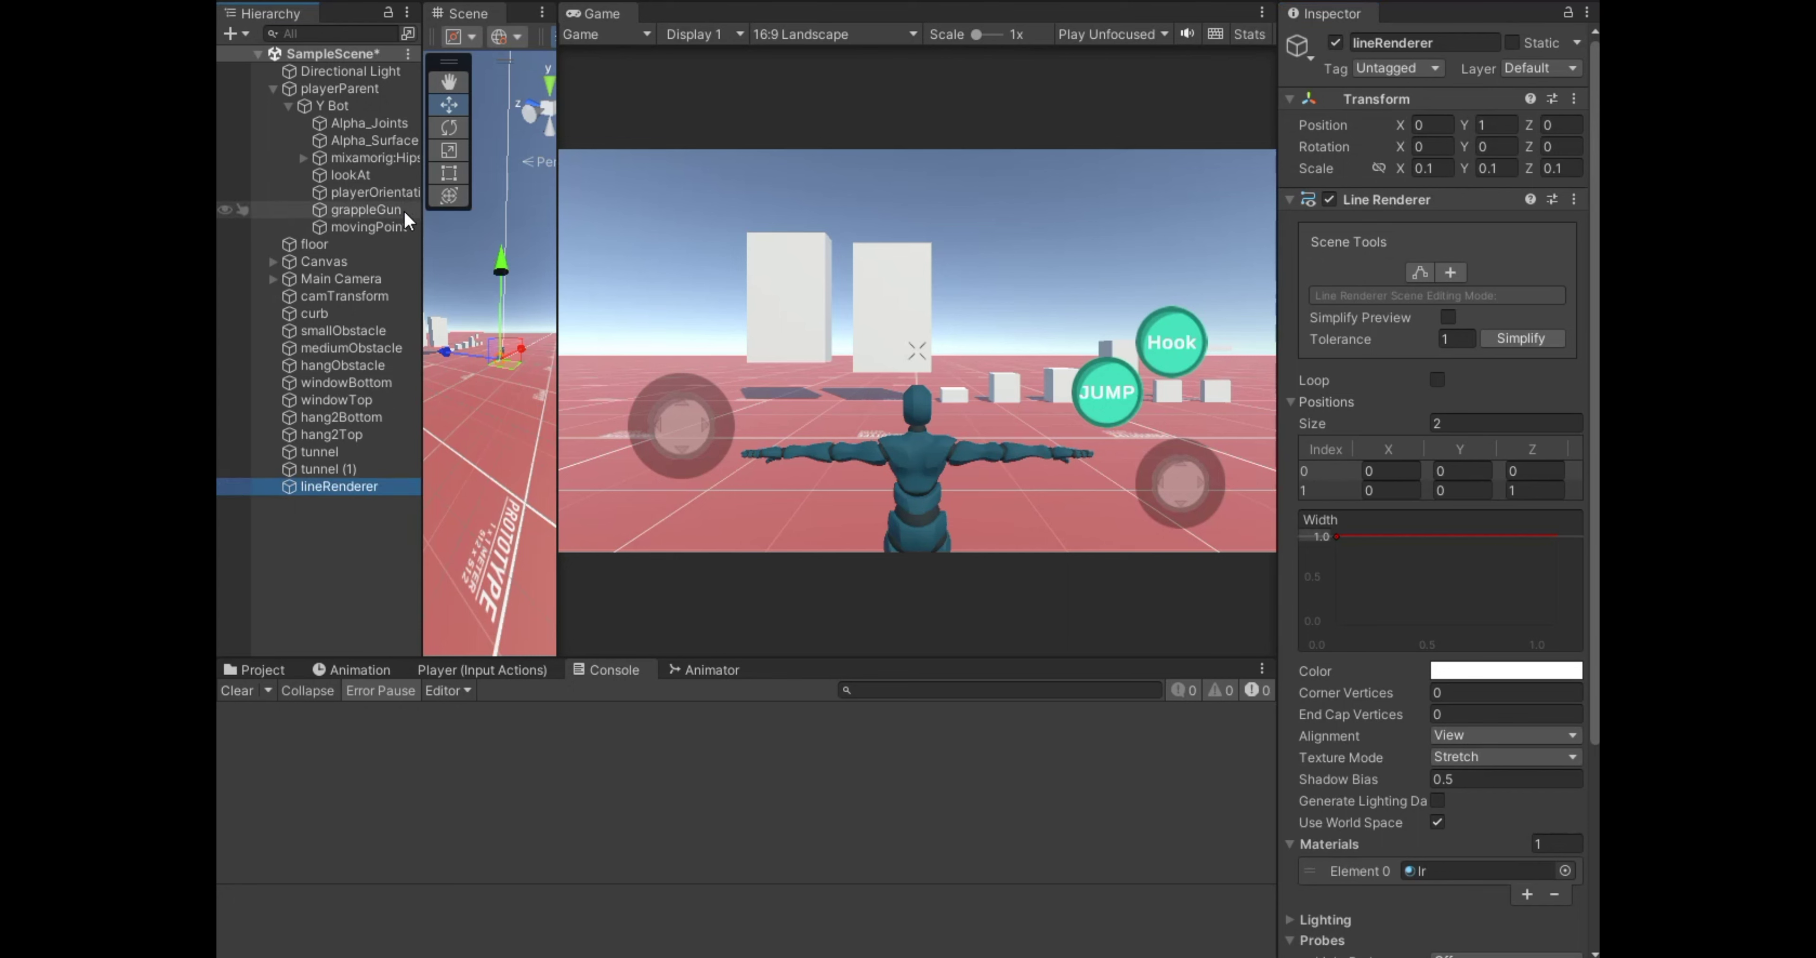
left_click_drag(380, 225, 348, 558)
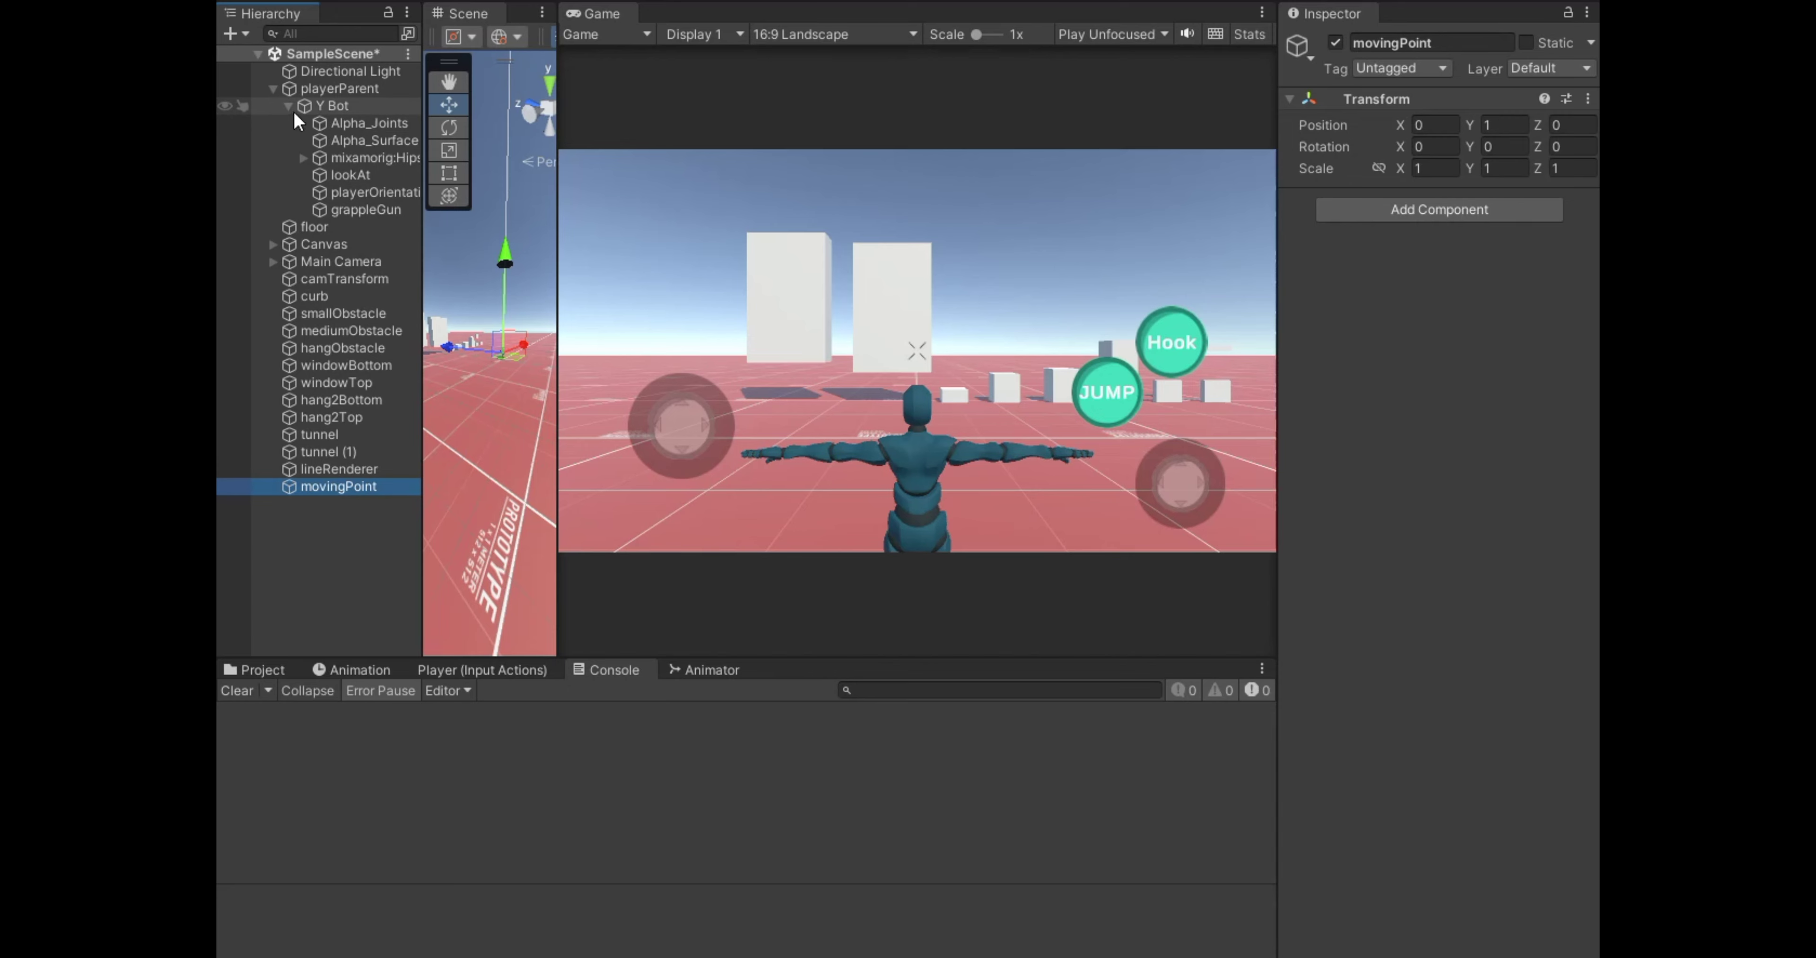
Start a new line at the end of the MovementController class for OnCollisionEnter.
left_click(324, 109)
mouse_move(559, 312)
left_mouse_down()
mouse_move(853, 354)
mouse_move(681, 348)
left_mouse_up()
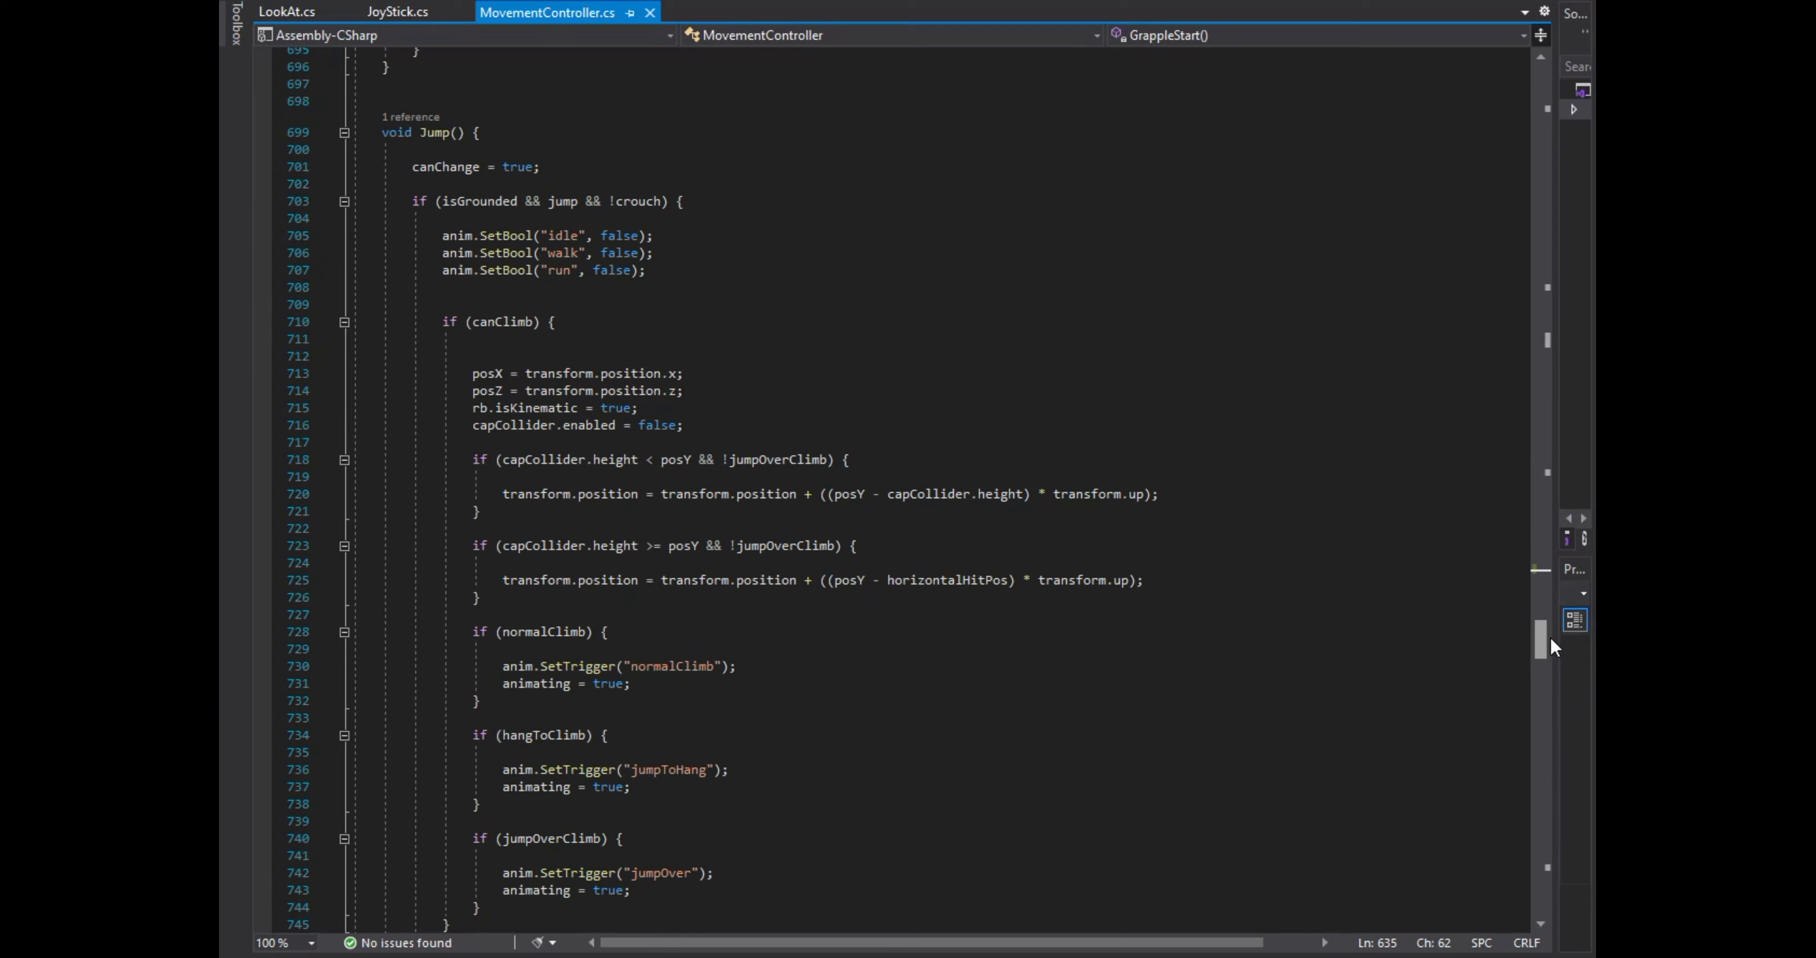
left_click_drag(1550, 636, 1550, 862)
left_click(541, 659)
key("Return")
key("Return")
Add an OnCollisionEnter method with an if (!canGrapple) block that calls GrappleEnd().
type("onco")
key("Return")
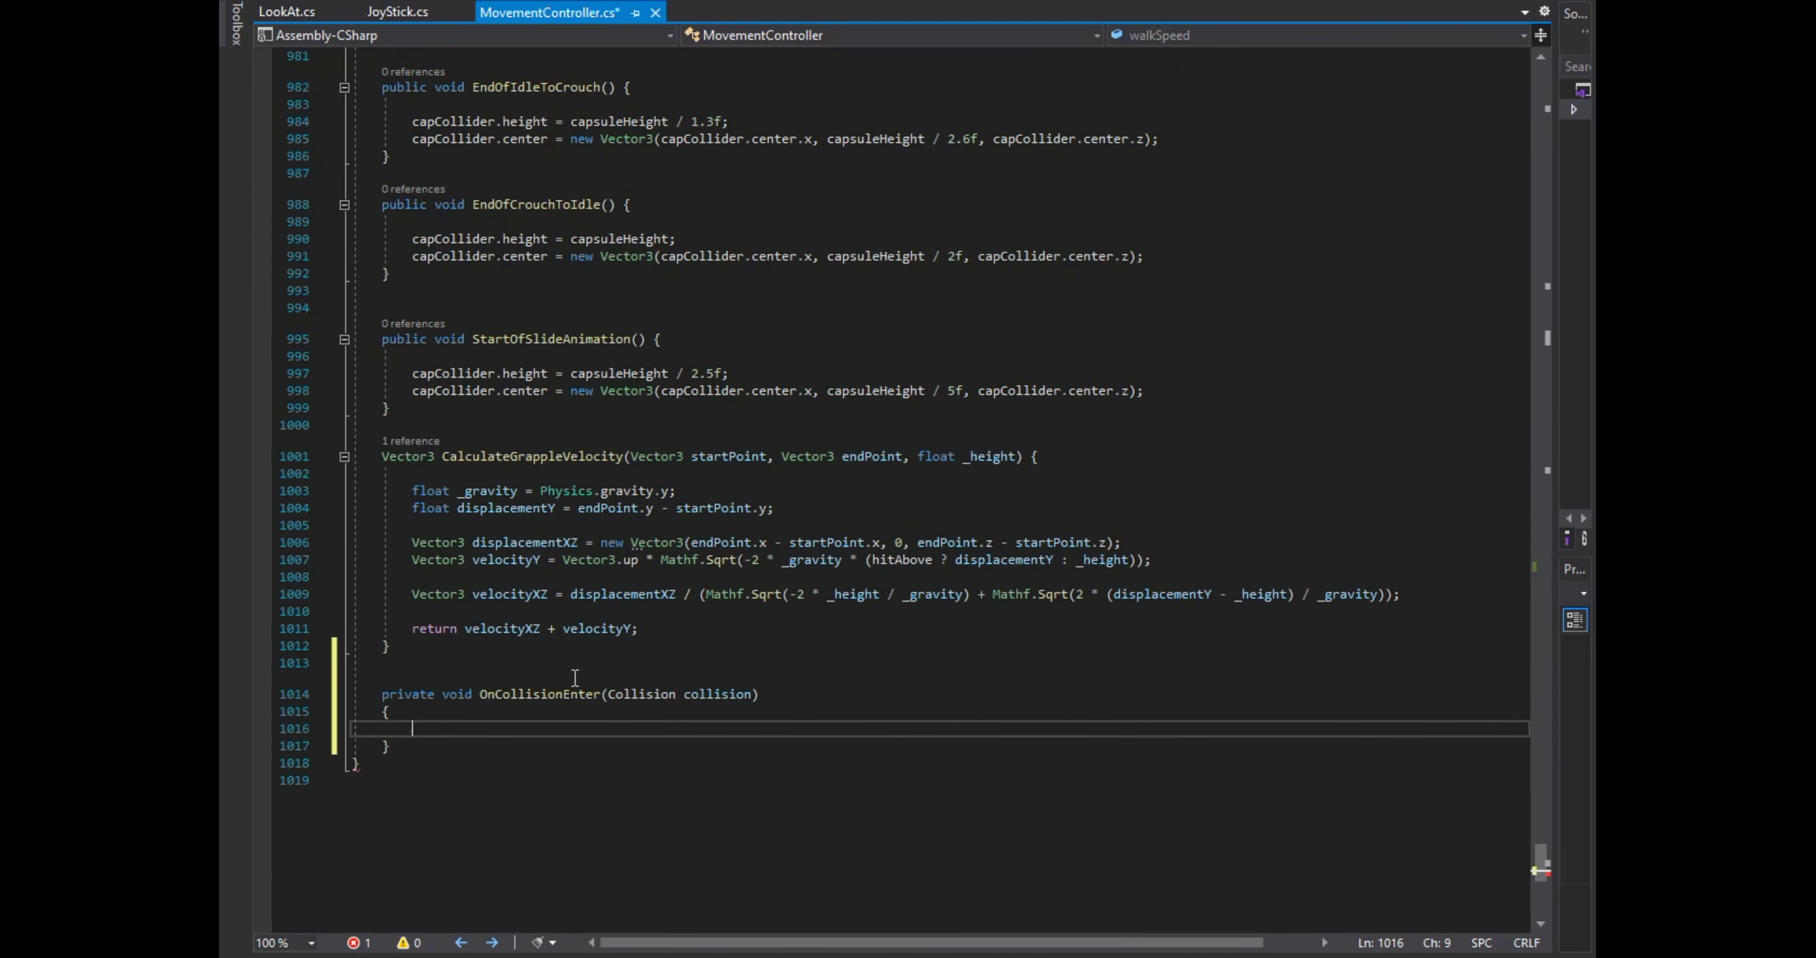
type("if () {")
key("Return")
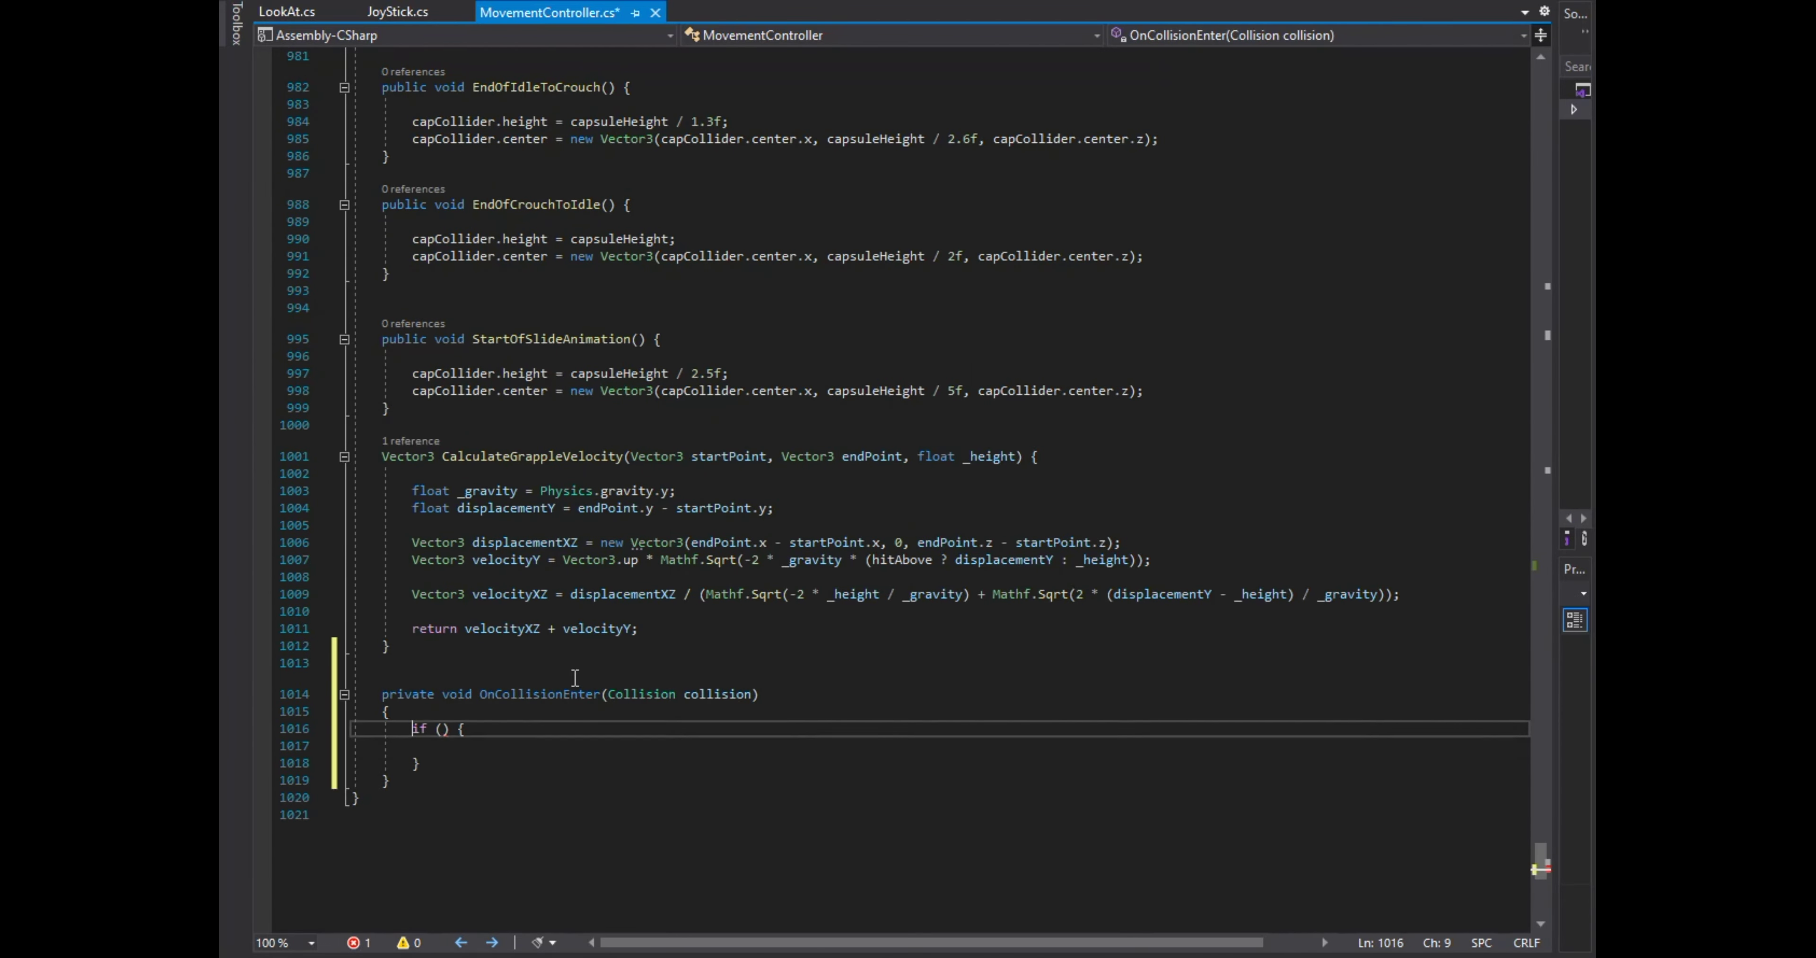
type("!canG")
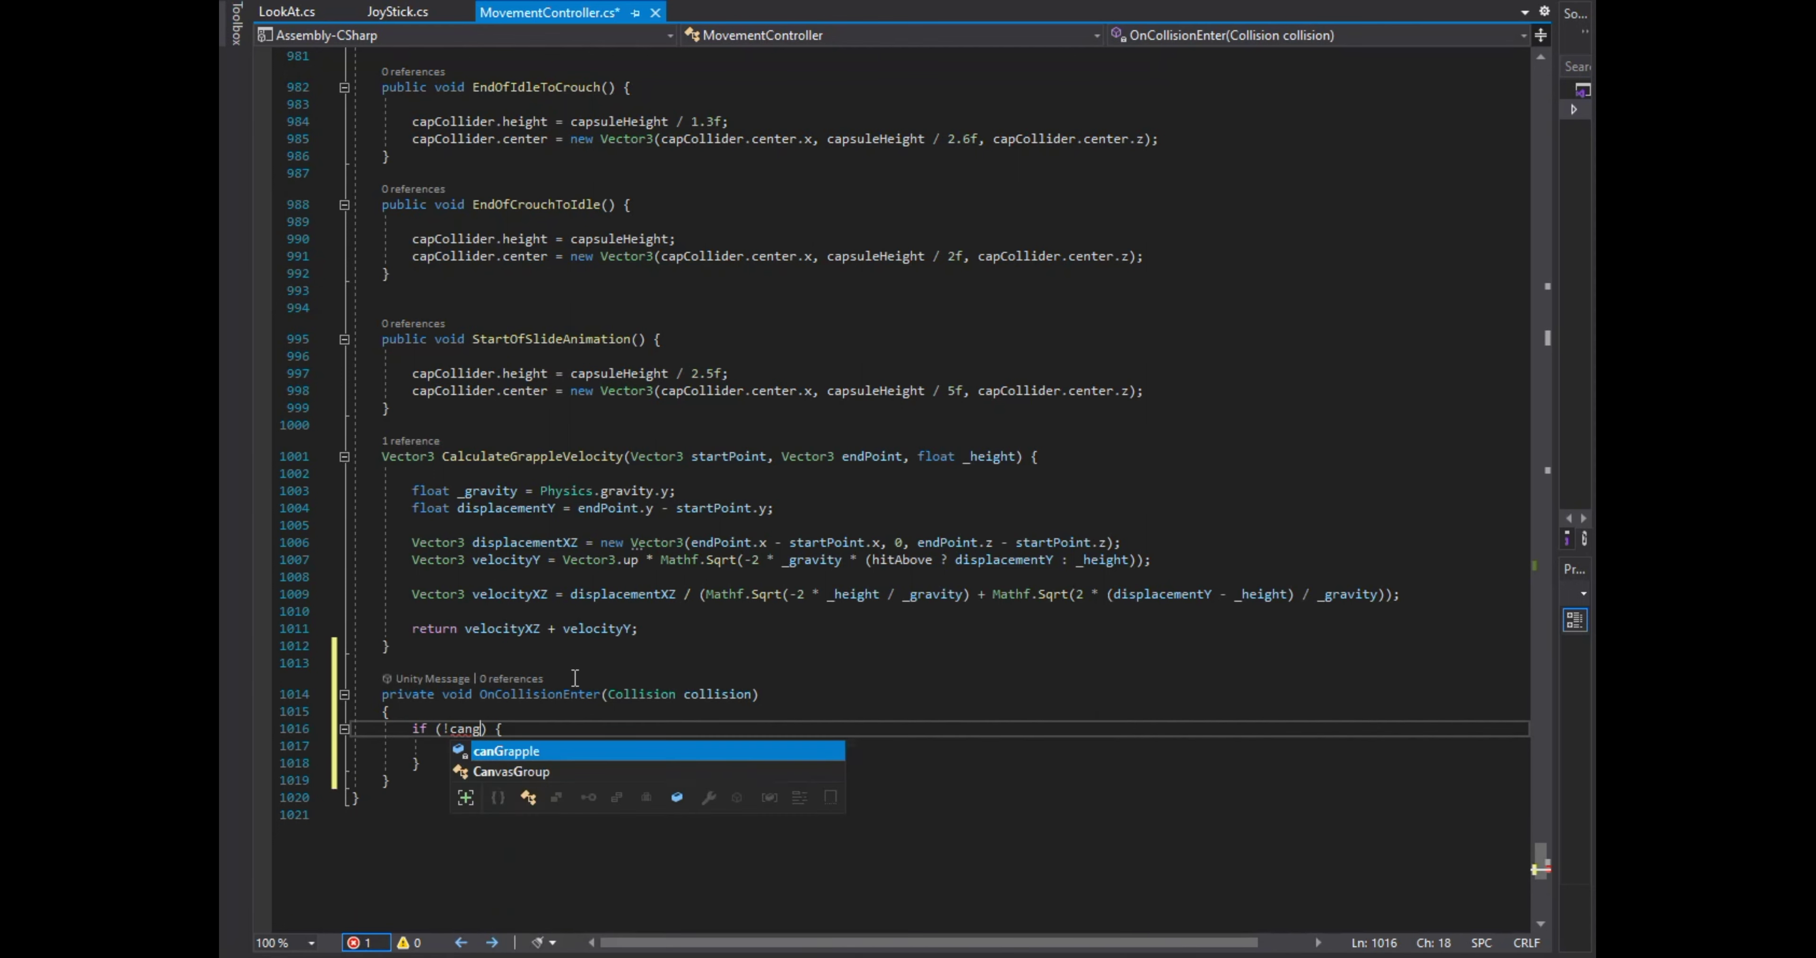
key("Tab")
key("Down")
key("Return")
type("GrappleE")
key("Tab")
Above GrappleEnd(), add anim.SetBool lines setting "grapple" to false and "idle" to true.
key("Up")
type("nim.Se")
key("Tab")
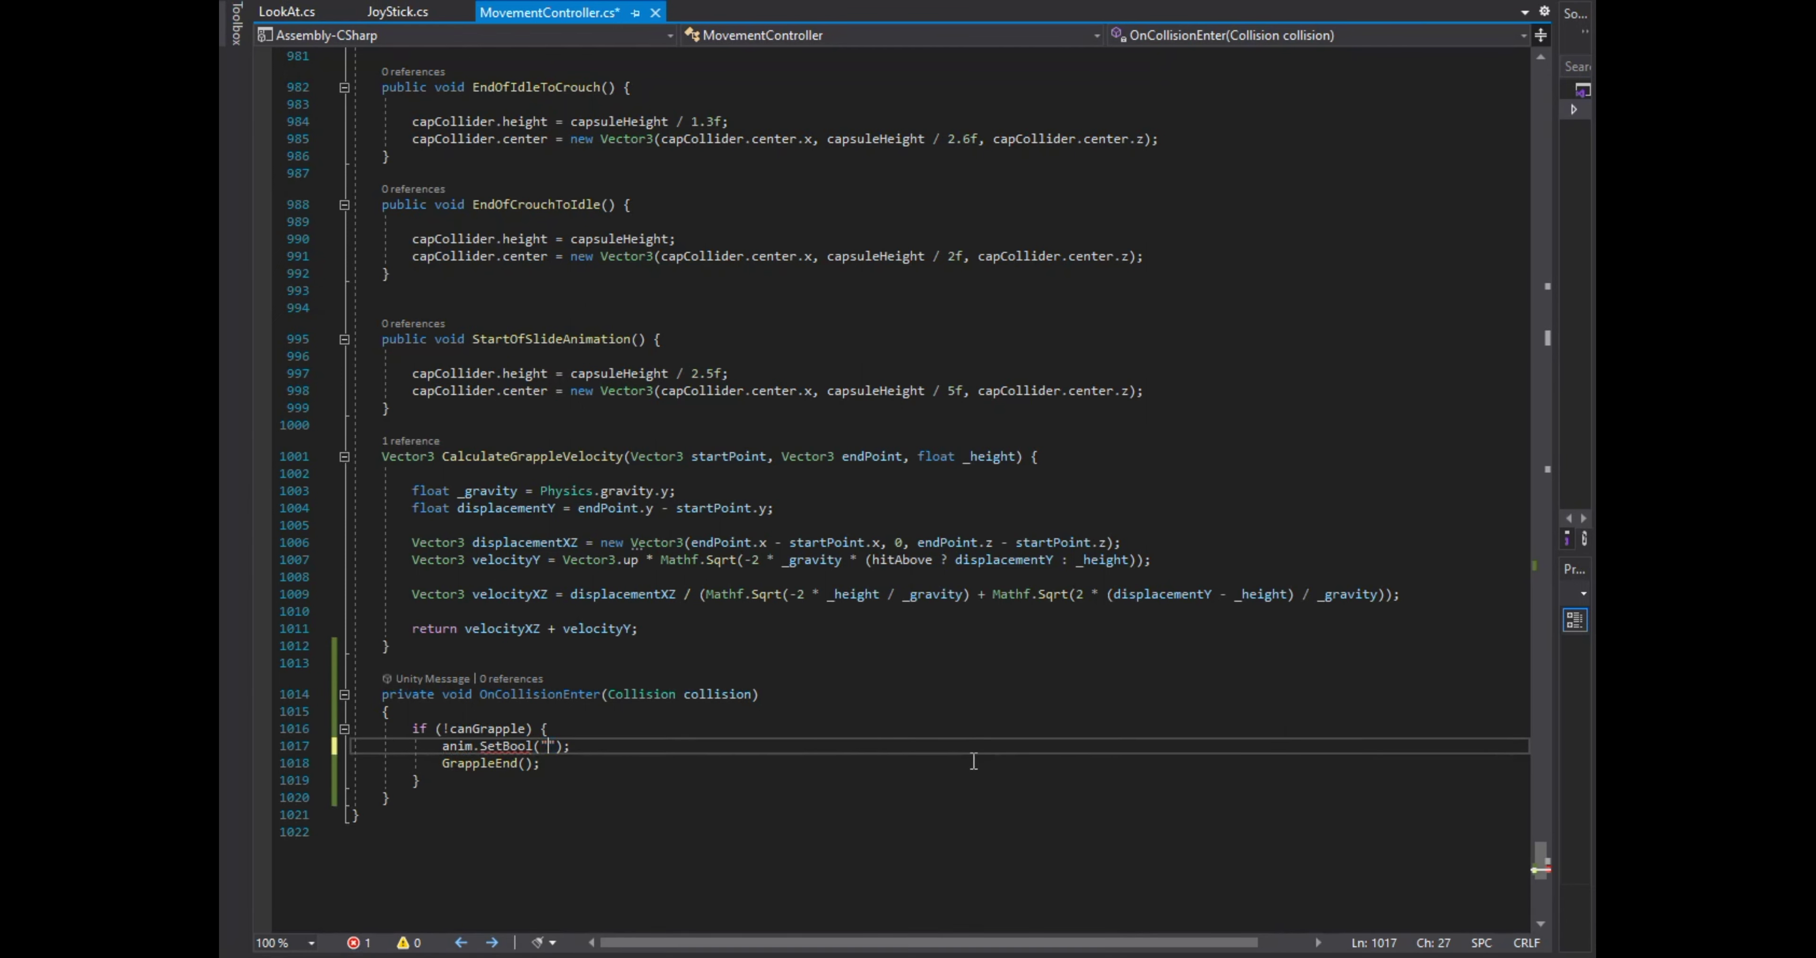
type("\", fal")
key("Tab")
key("ctrl+d")
key("BackSpace")
key("BackSpace")
key("BackSpace")
key("Delete")
type("t")
key("Tab")
type("i")
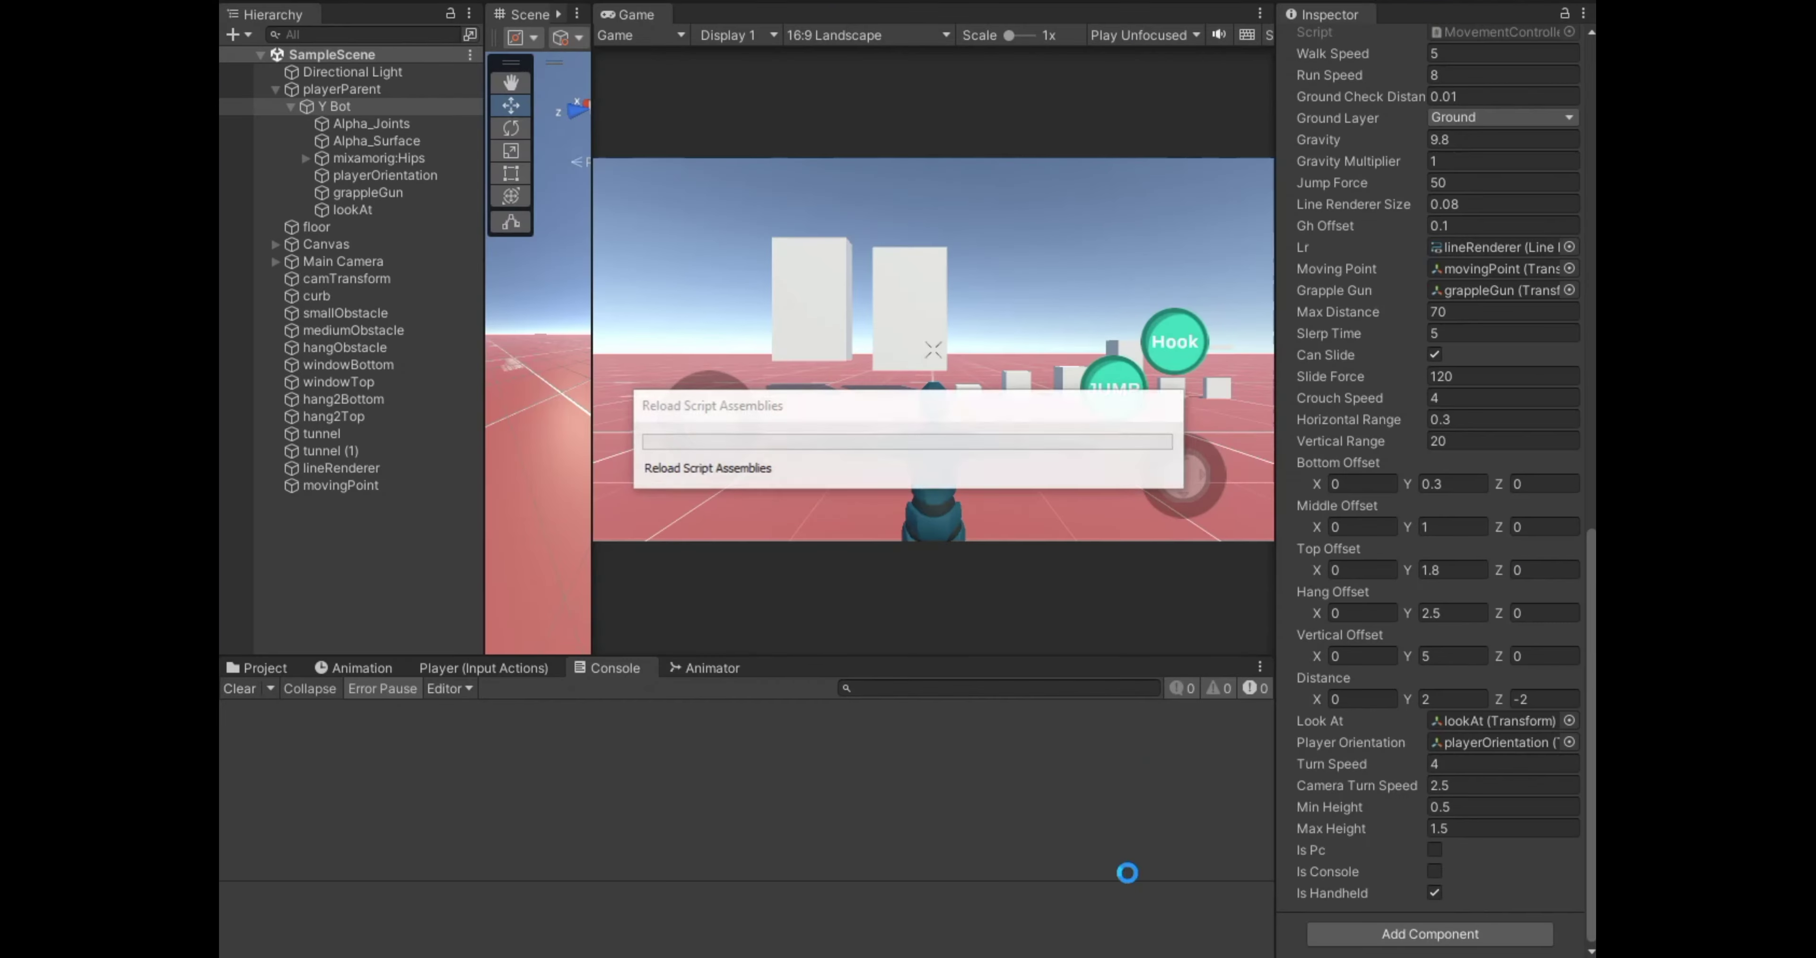
Play-test in Unity, running the character with W and A into the grey wall to test collision.
key("alt+Tab")
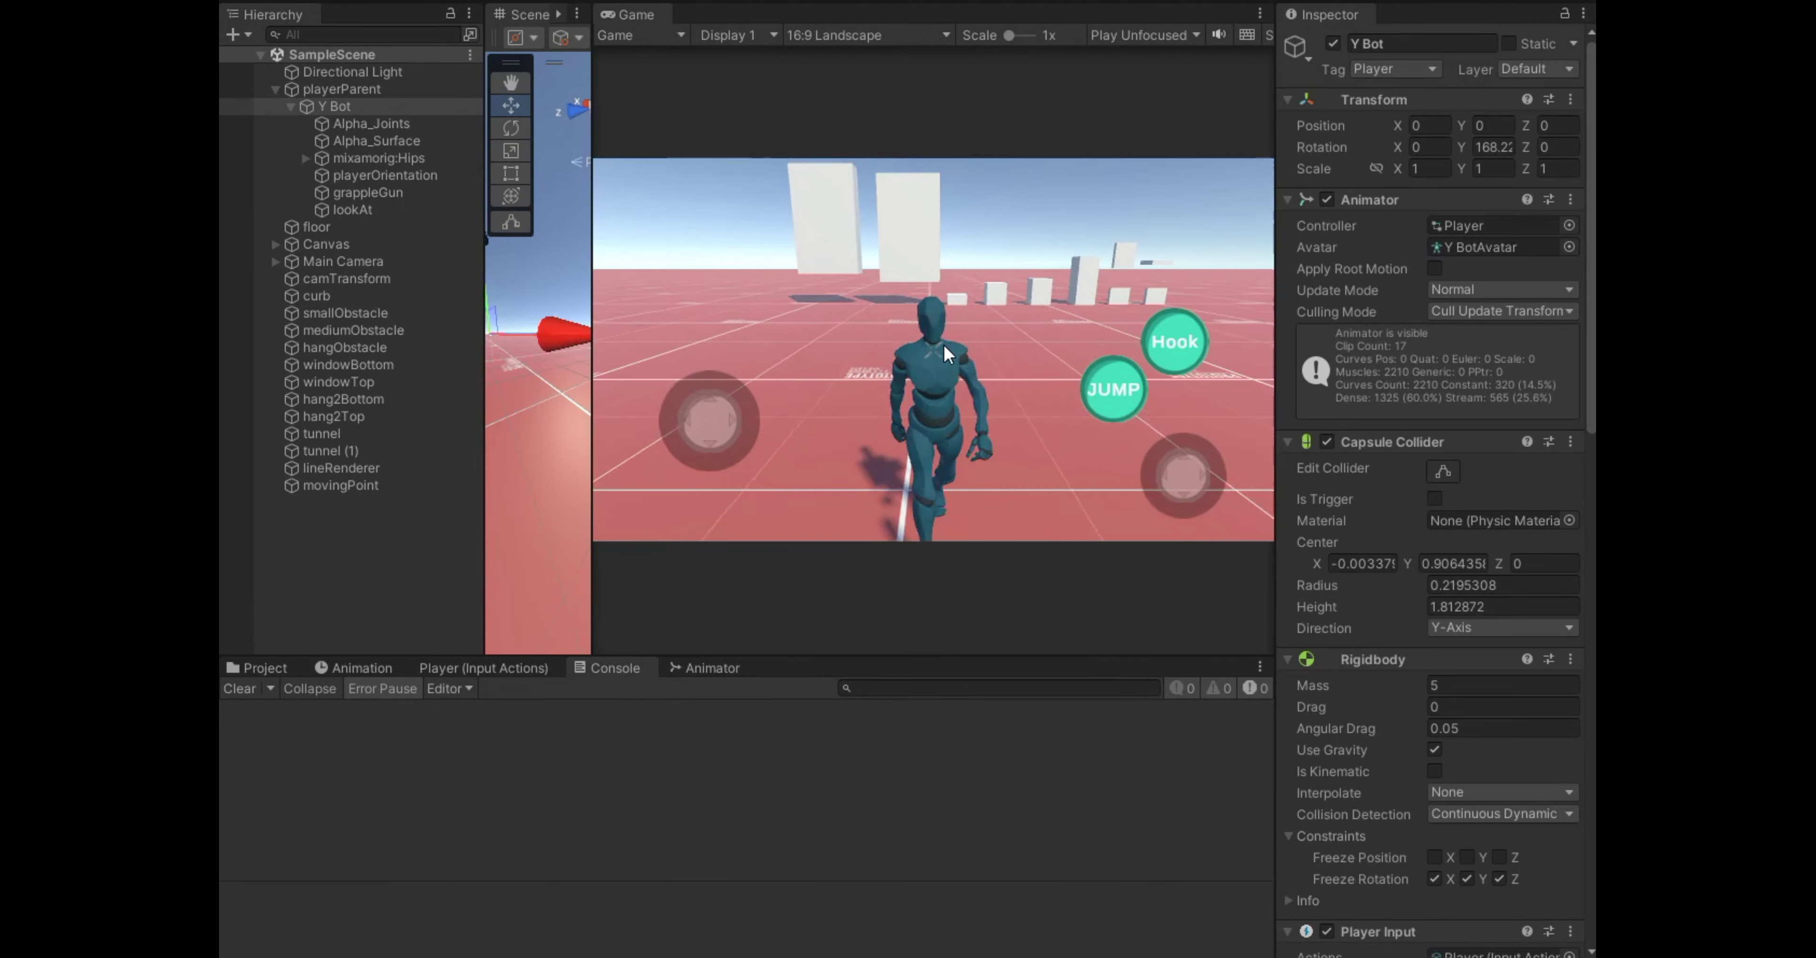
scroll(1431, 832, "down", 5)
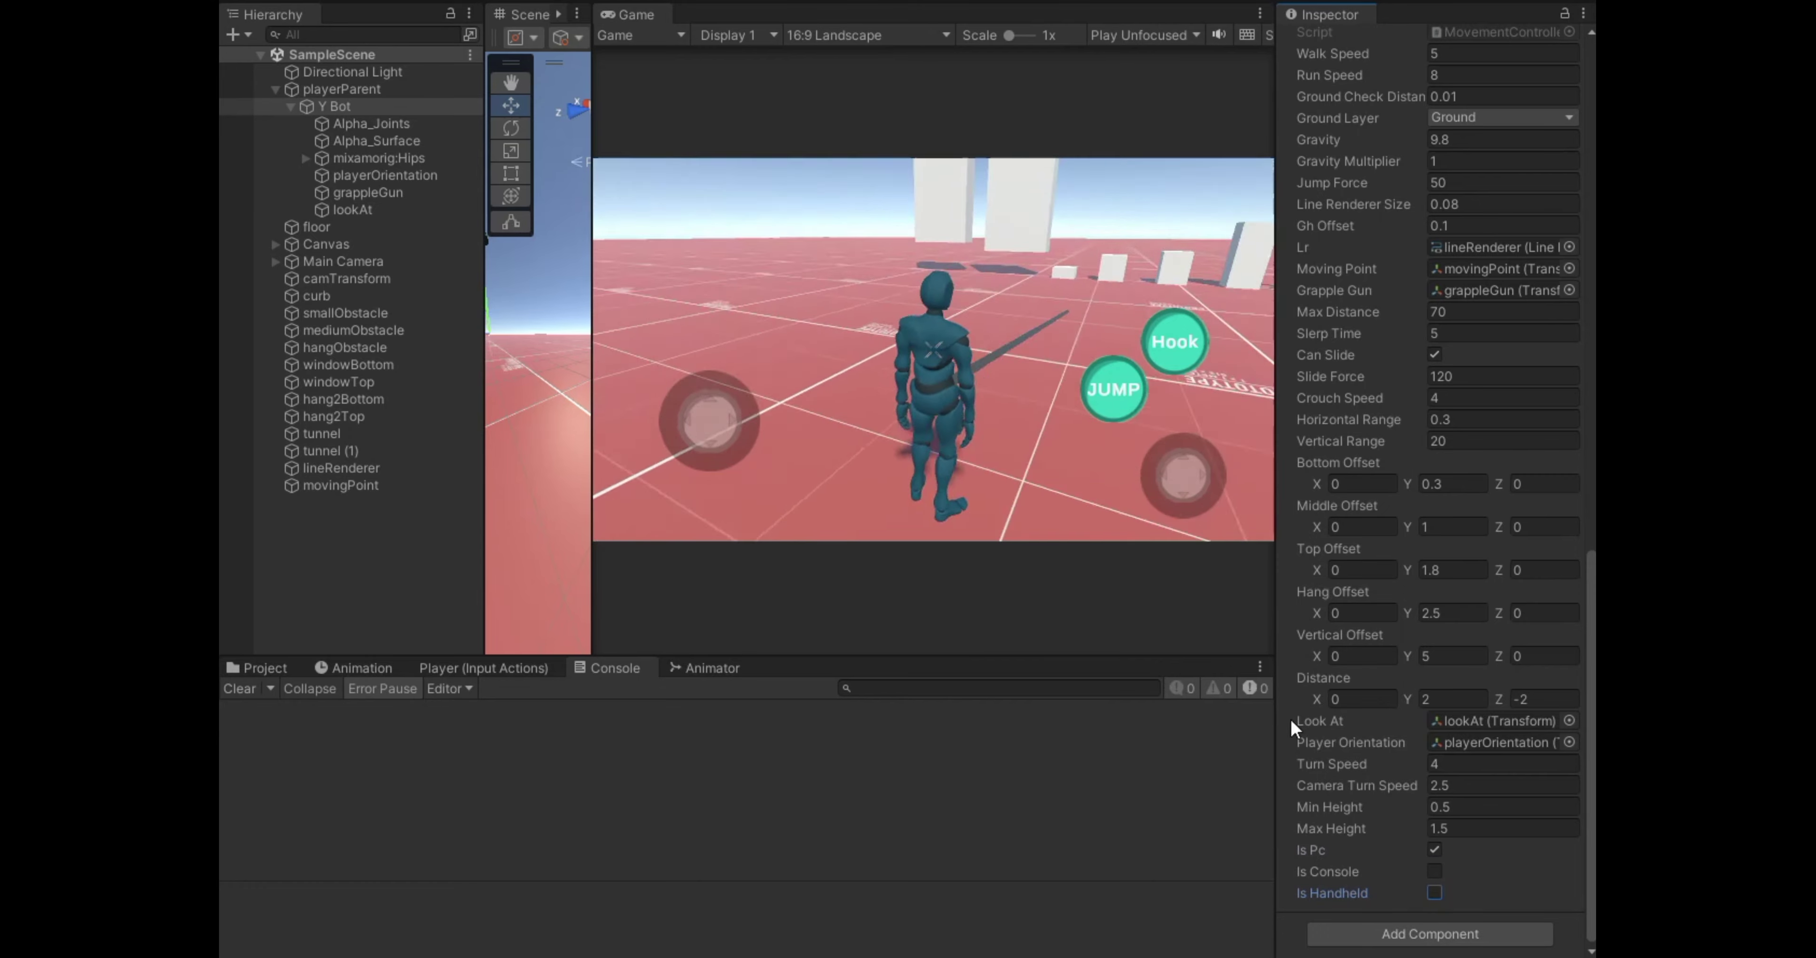
key("w")
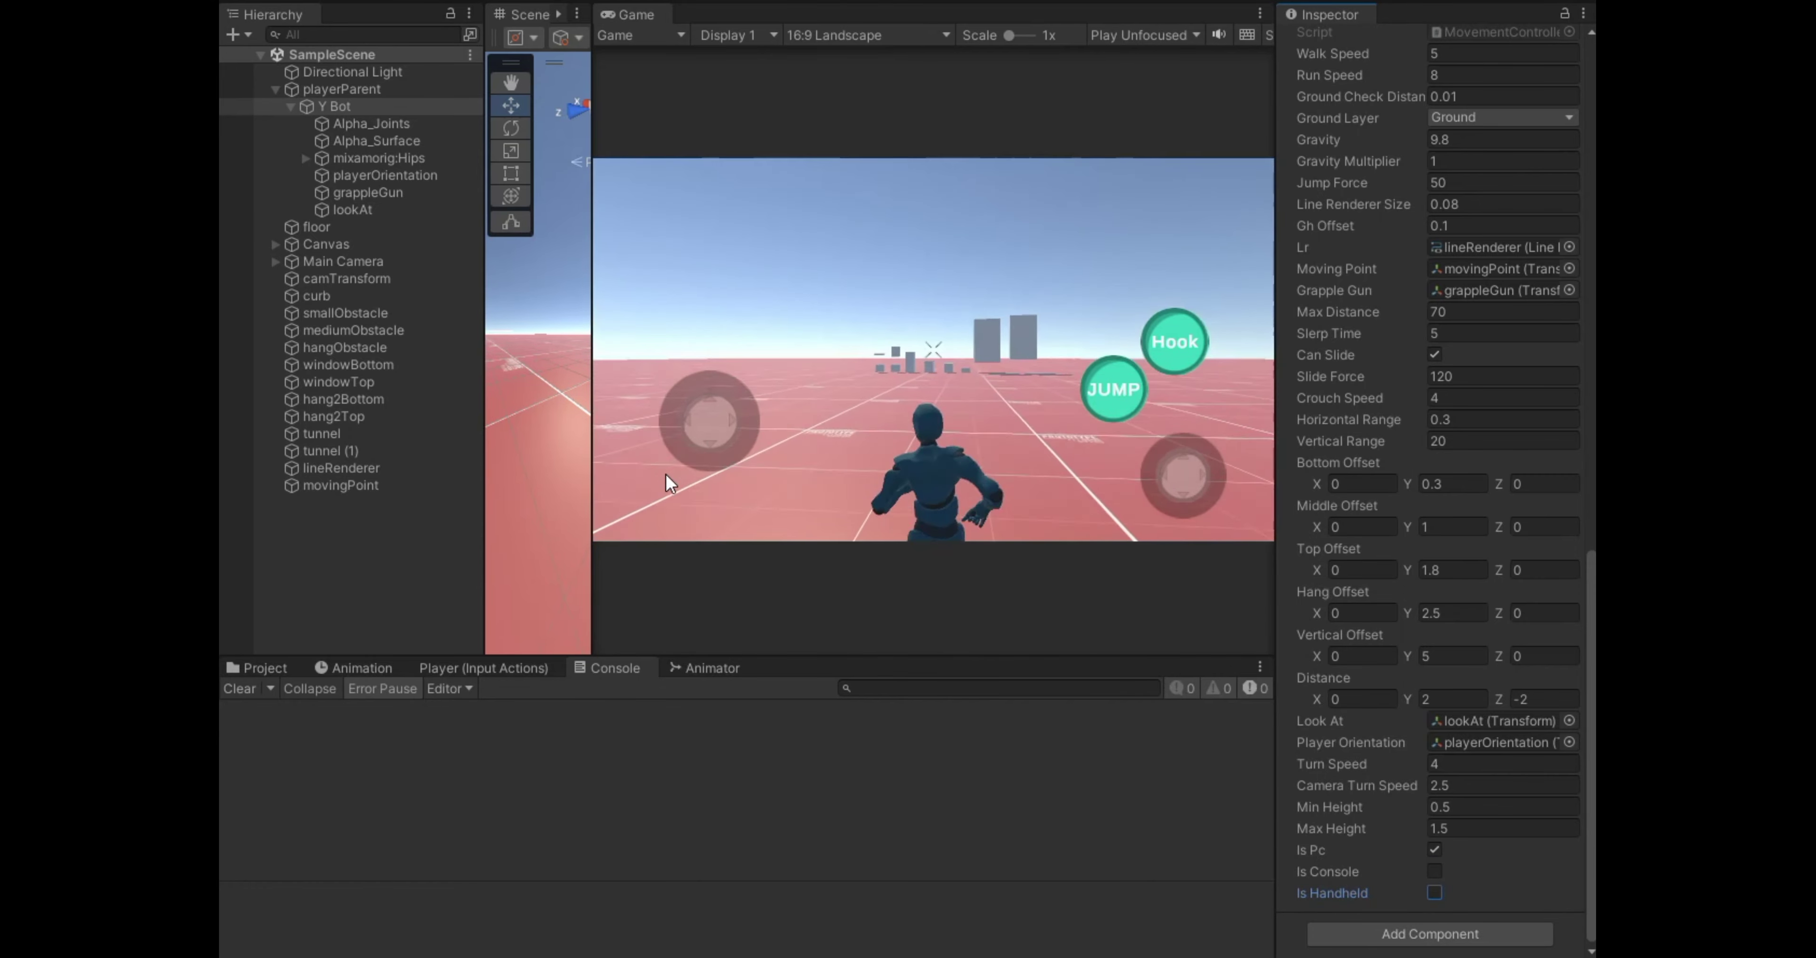
key("w")
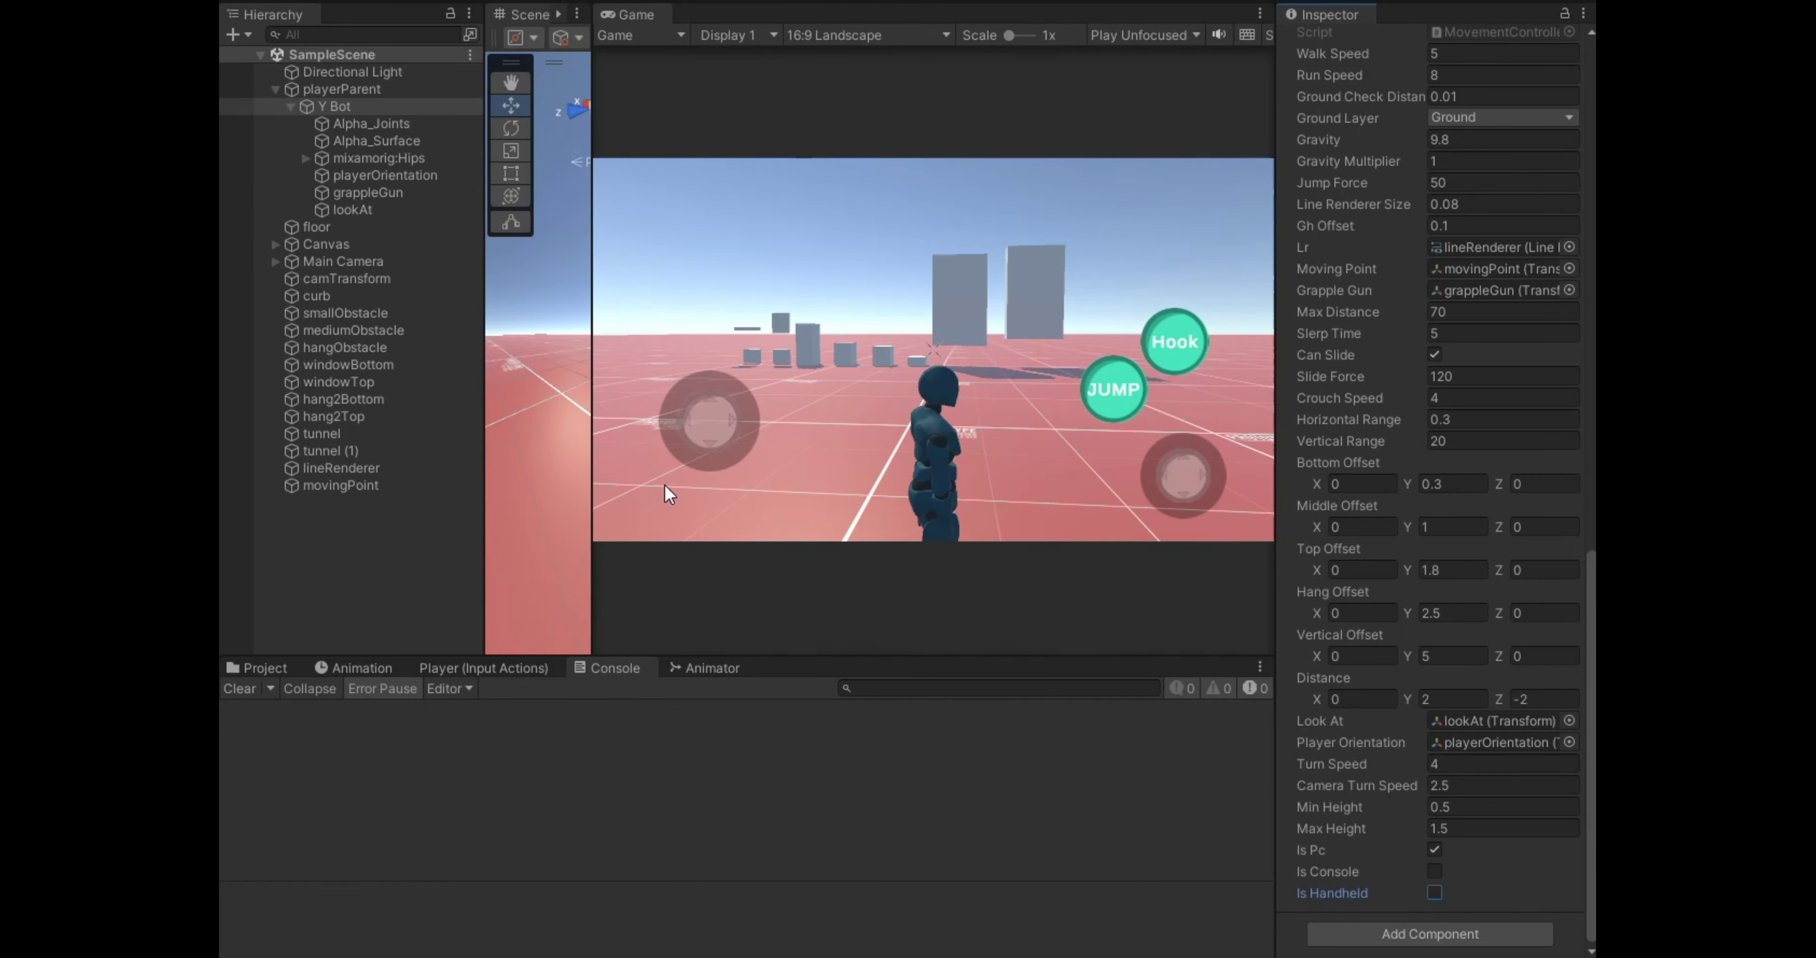
key("a")
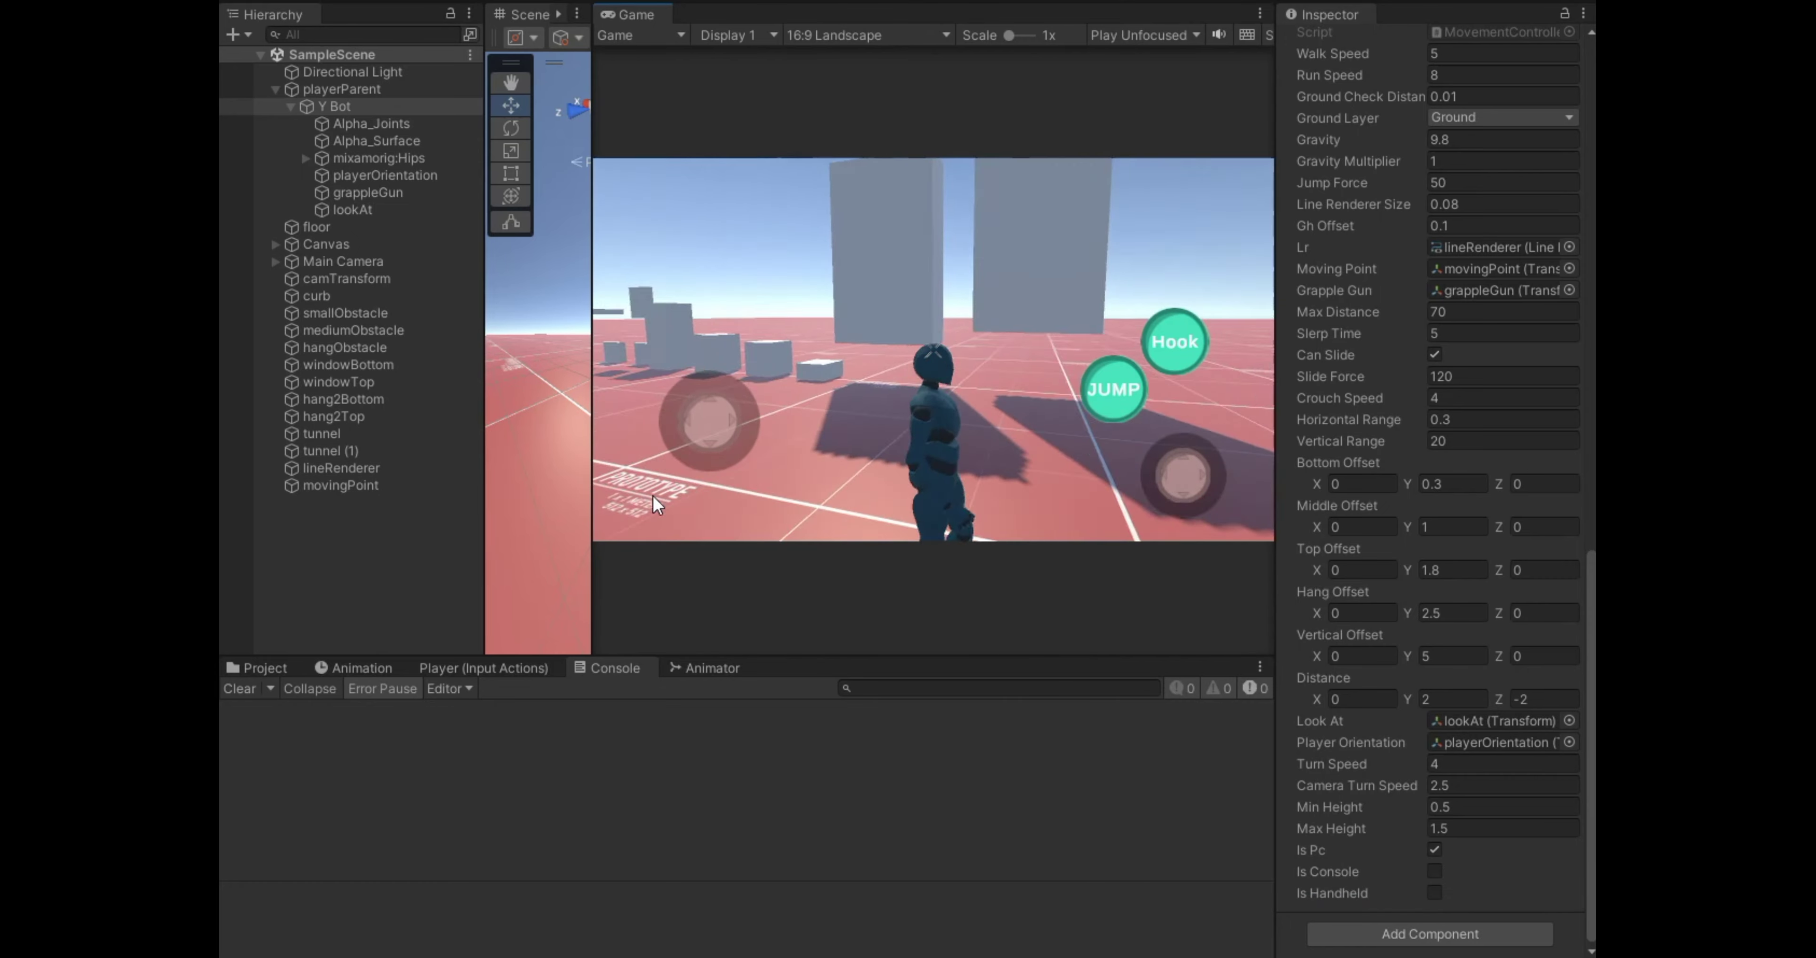
key("w")
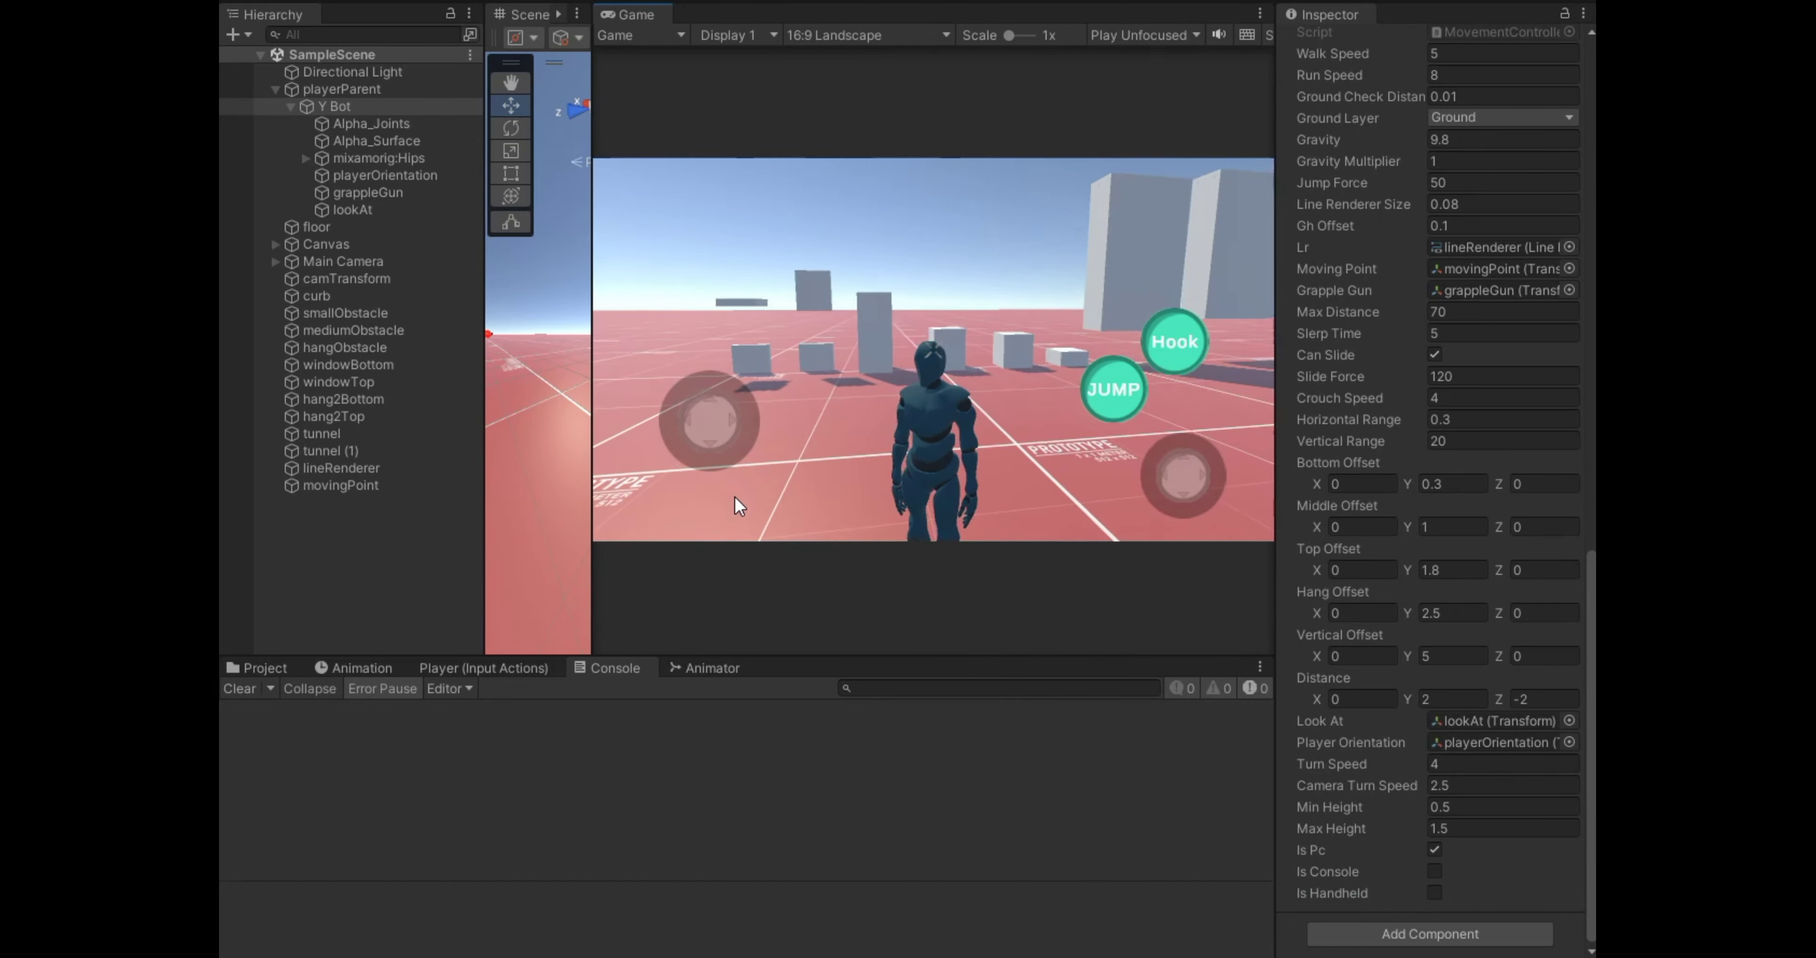
key("w")
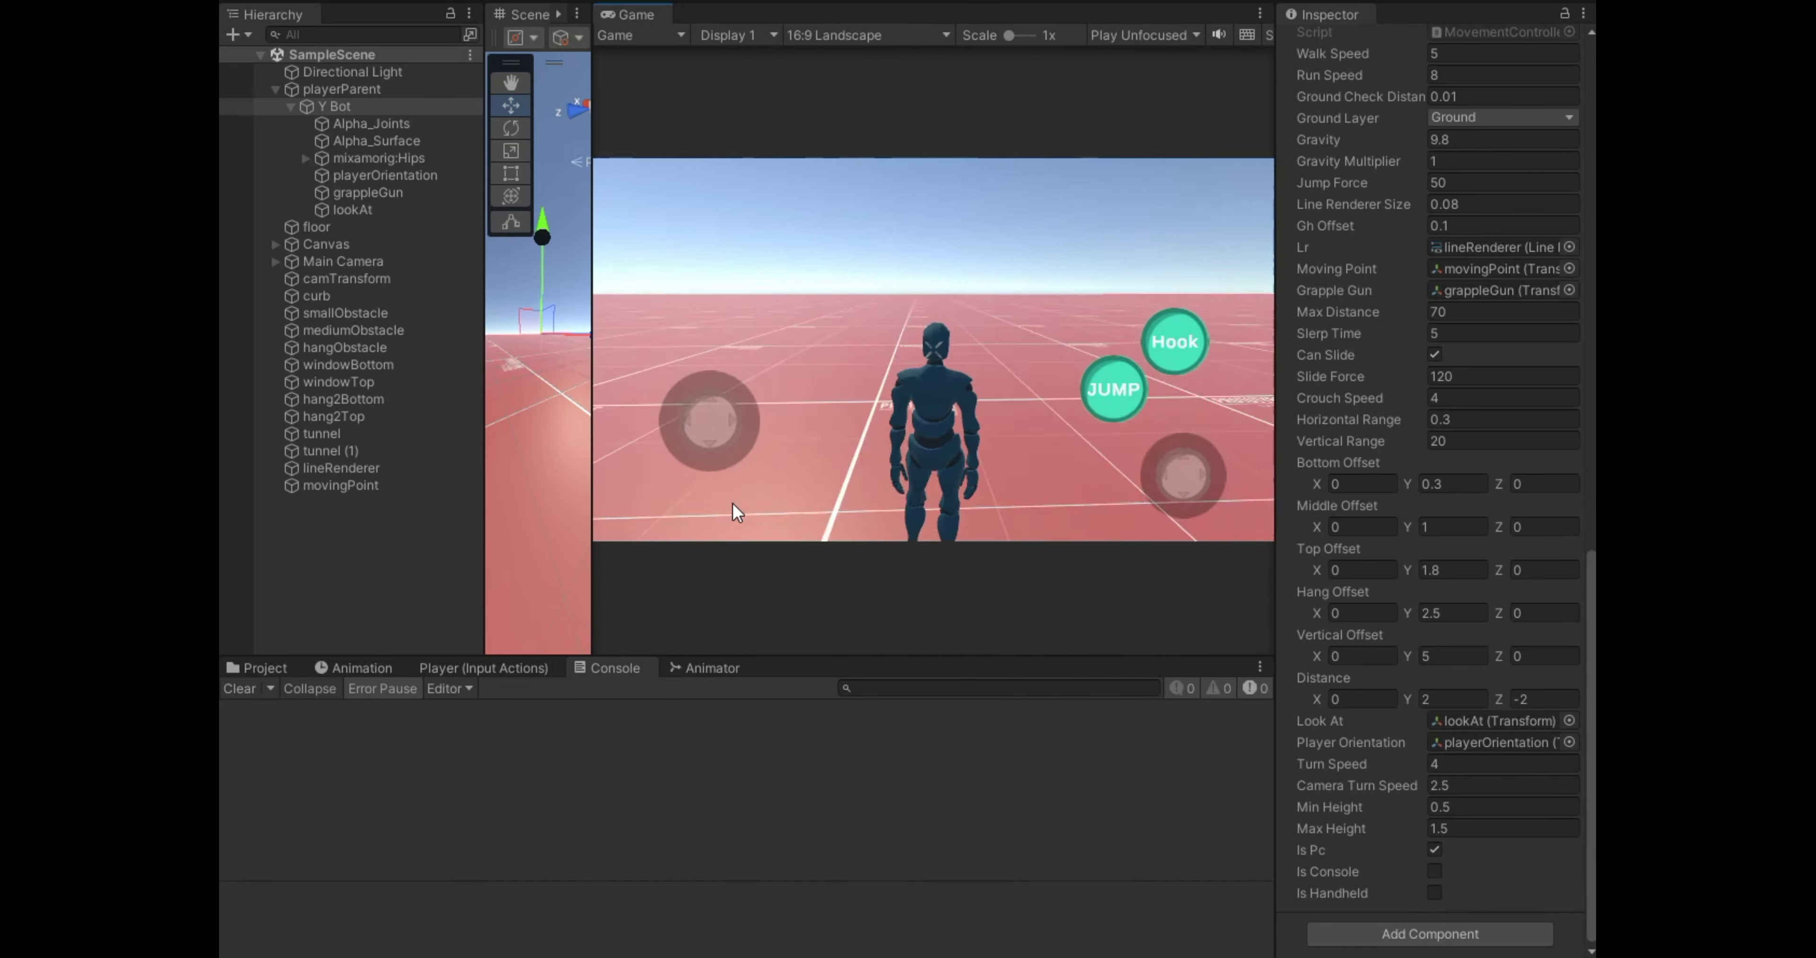
key("space")
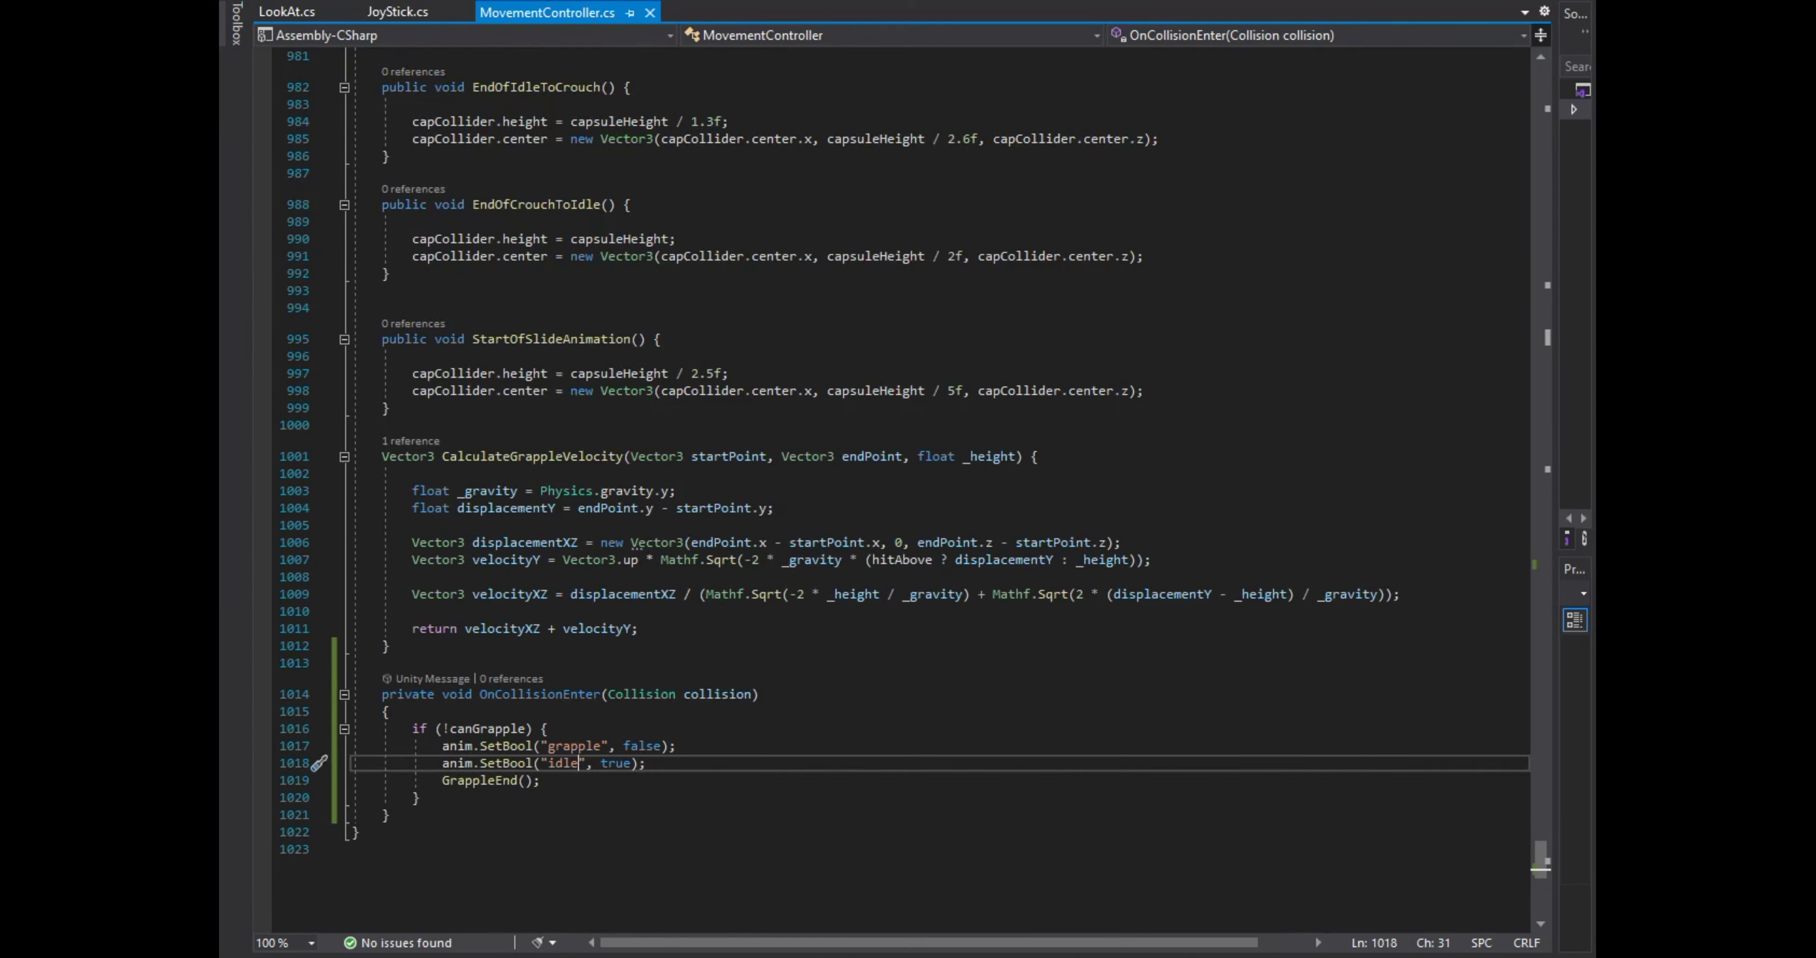
Add rb.velocity = new Vector3(0, gravityForce, 0) after the idle SetBool call and save.
key("Return")
type("rb")
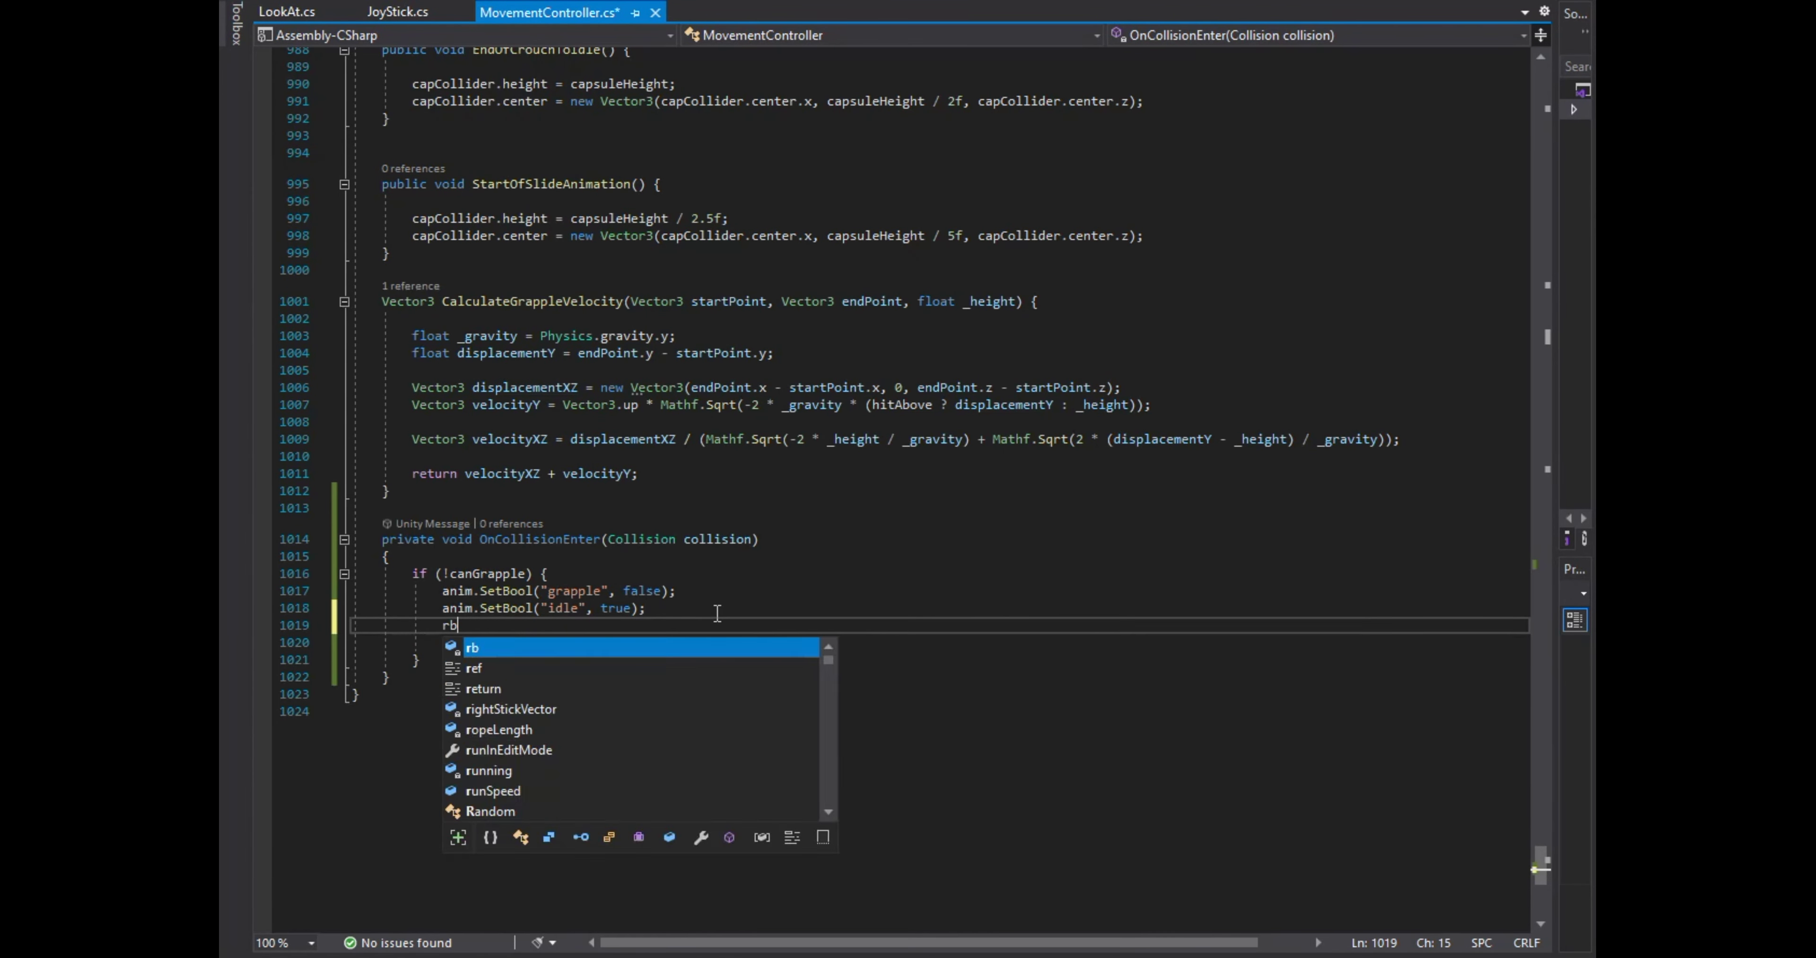
type(".veloci")
key("Tab")
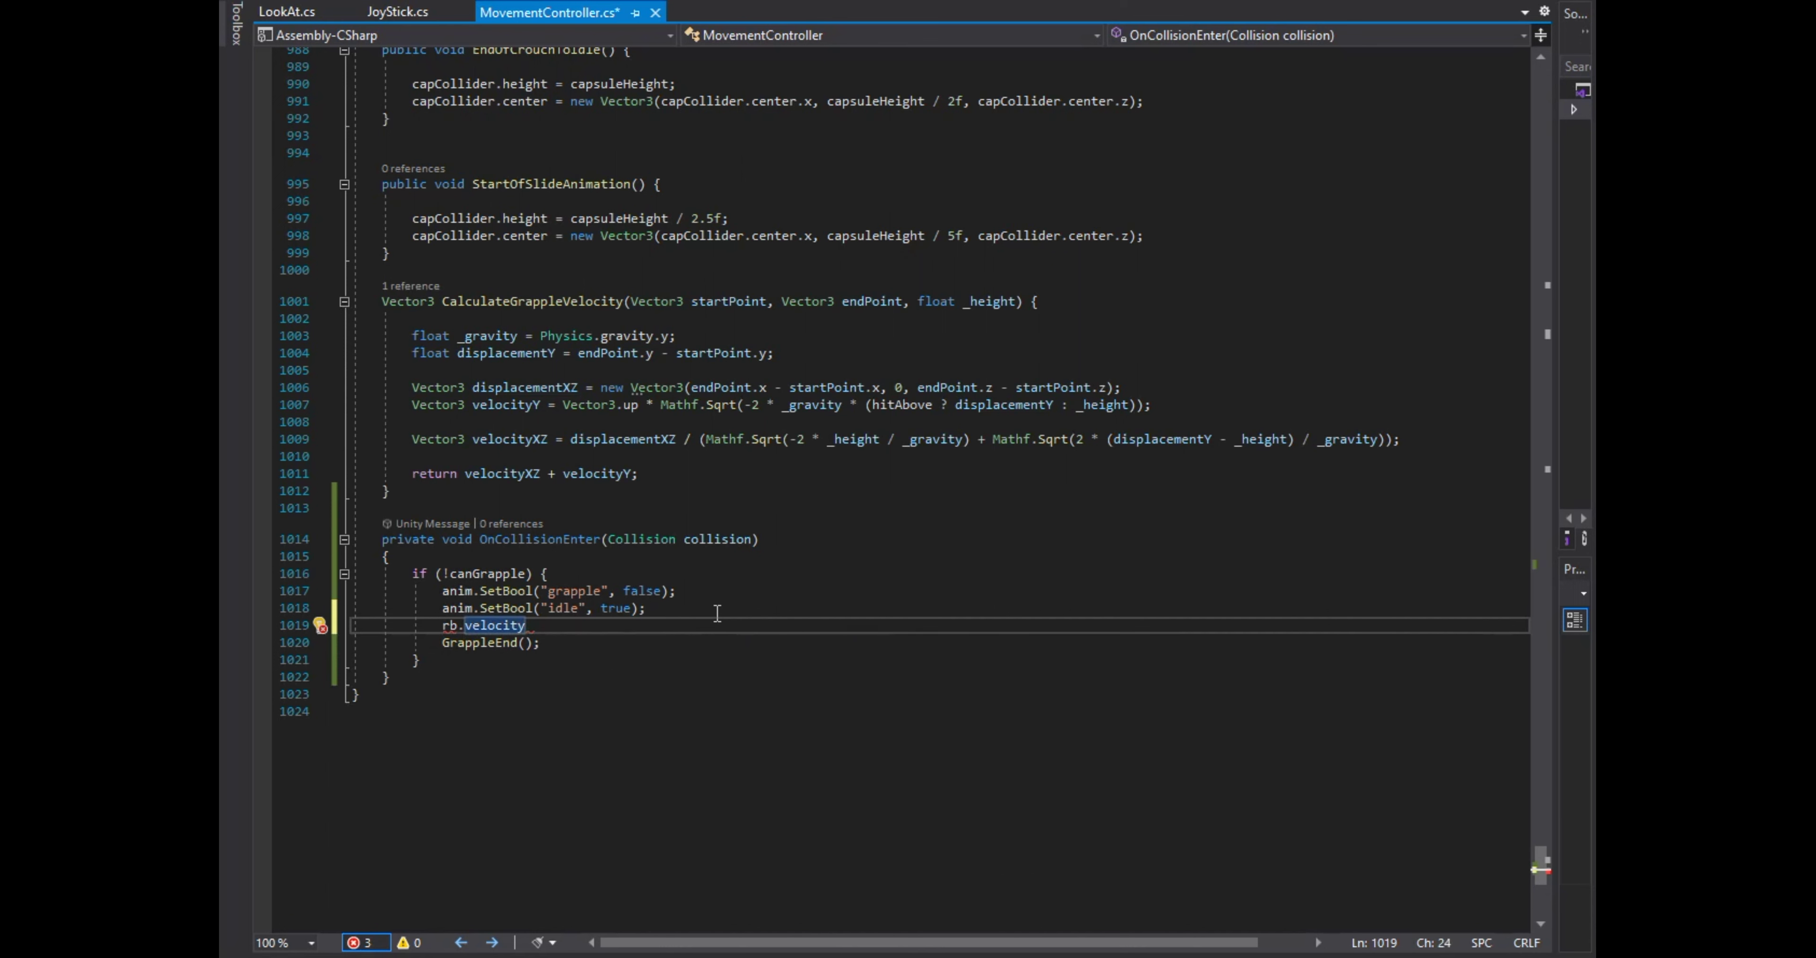
type("new Vector3()")
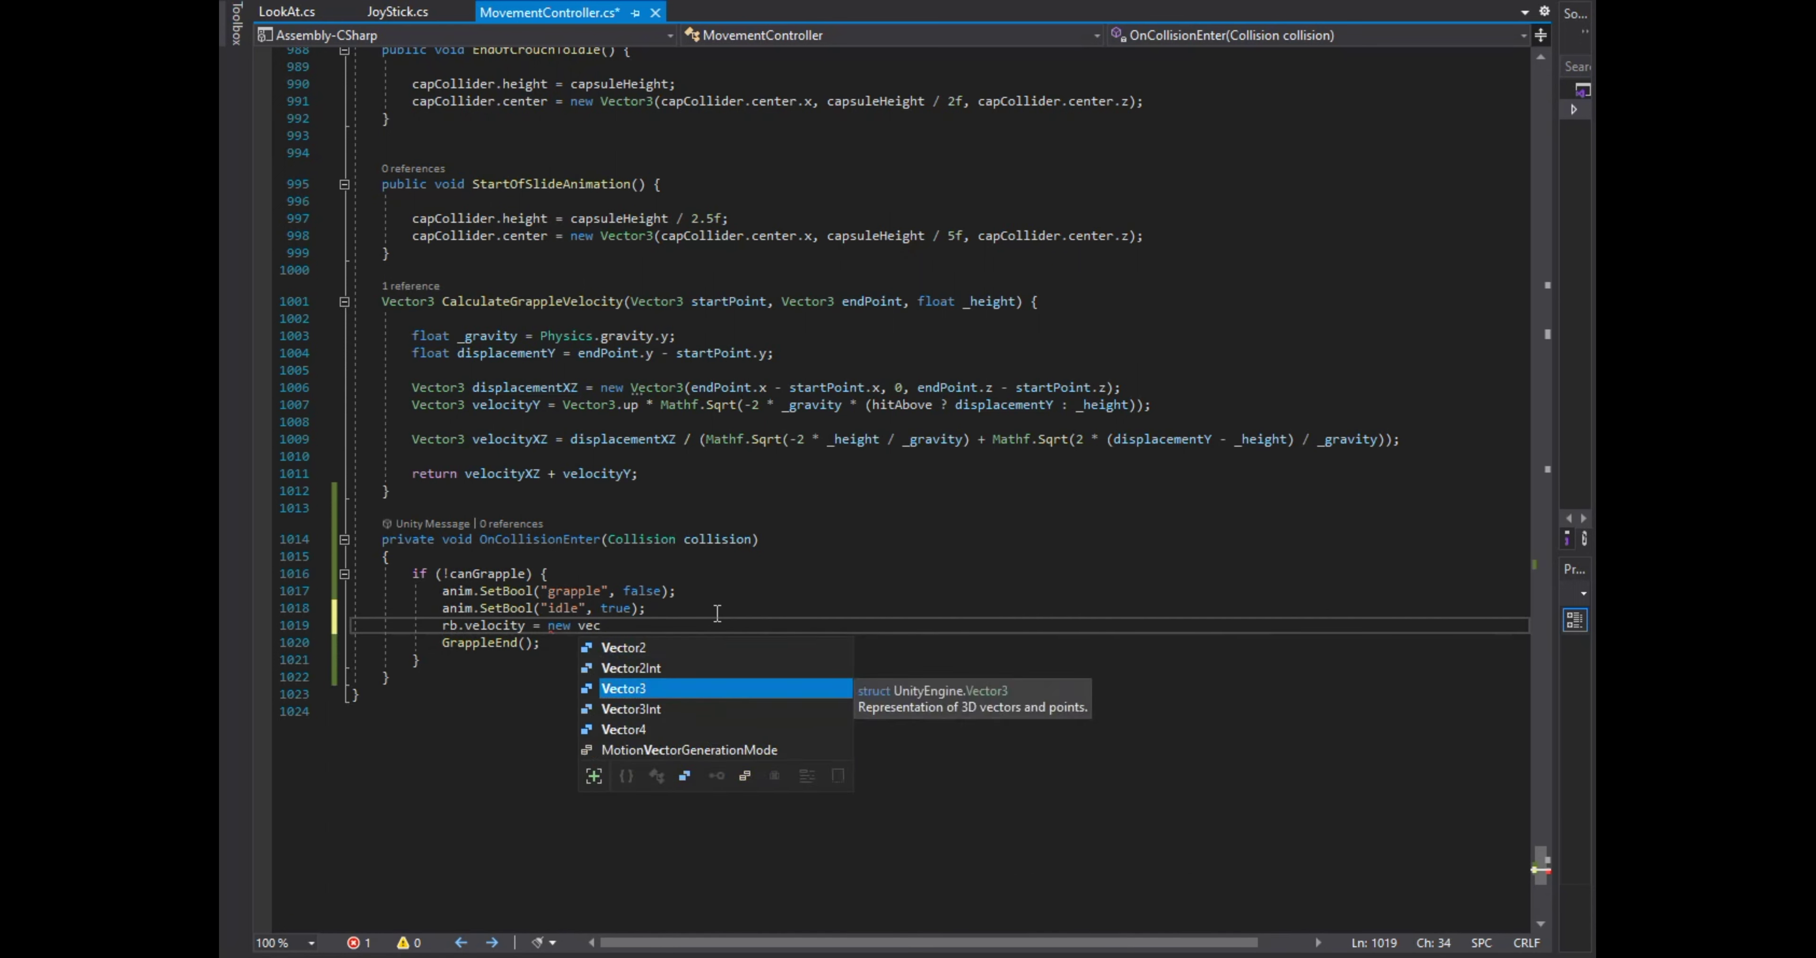
type(", -")
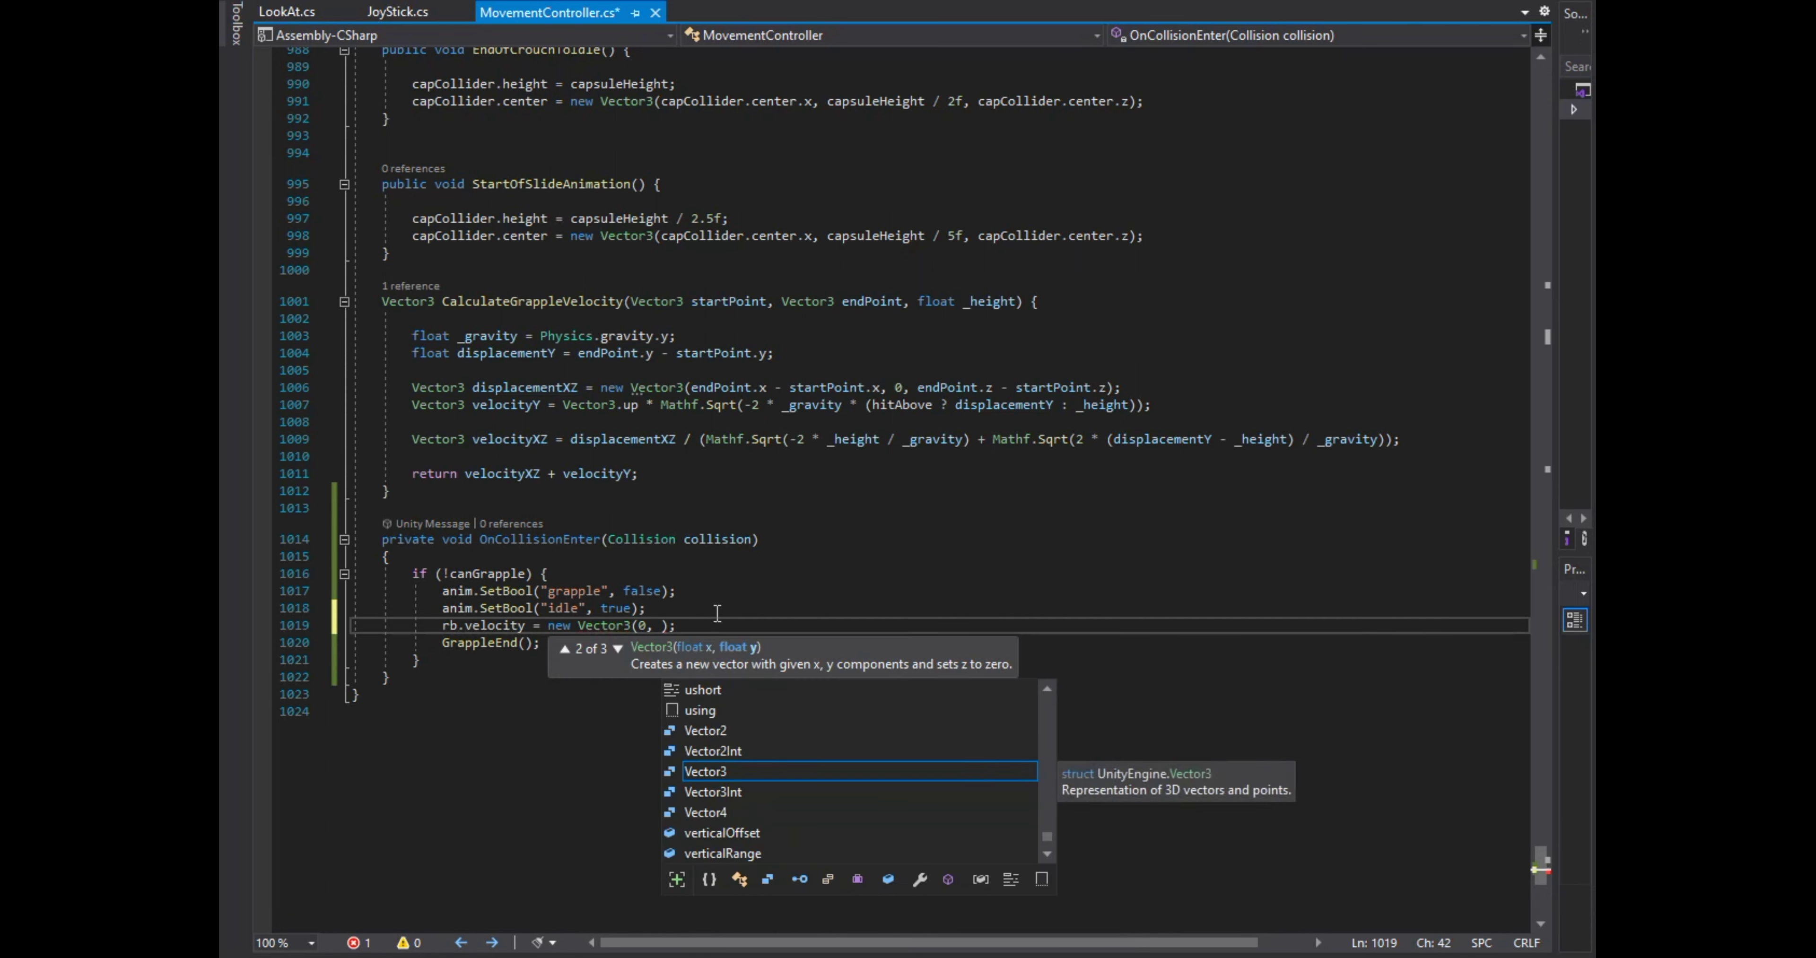
type("gravityForce, 0")
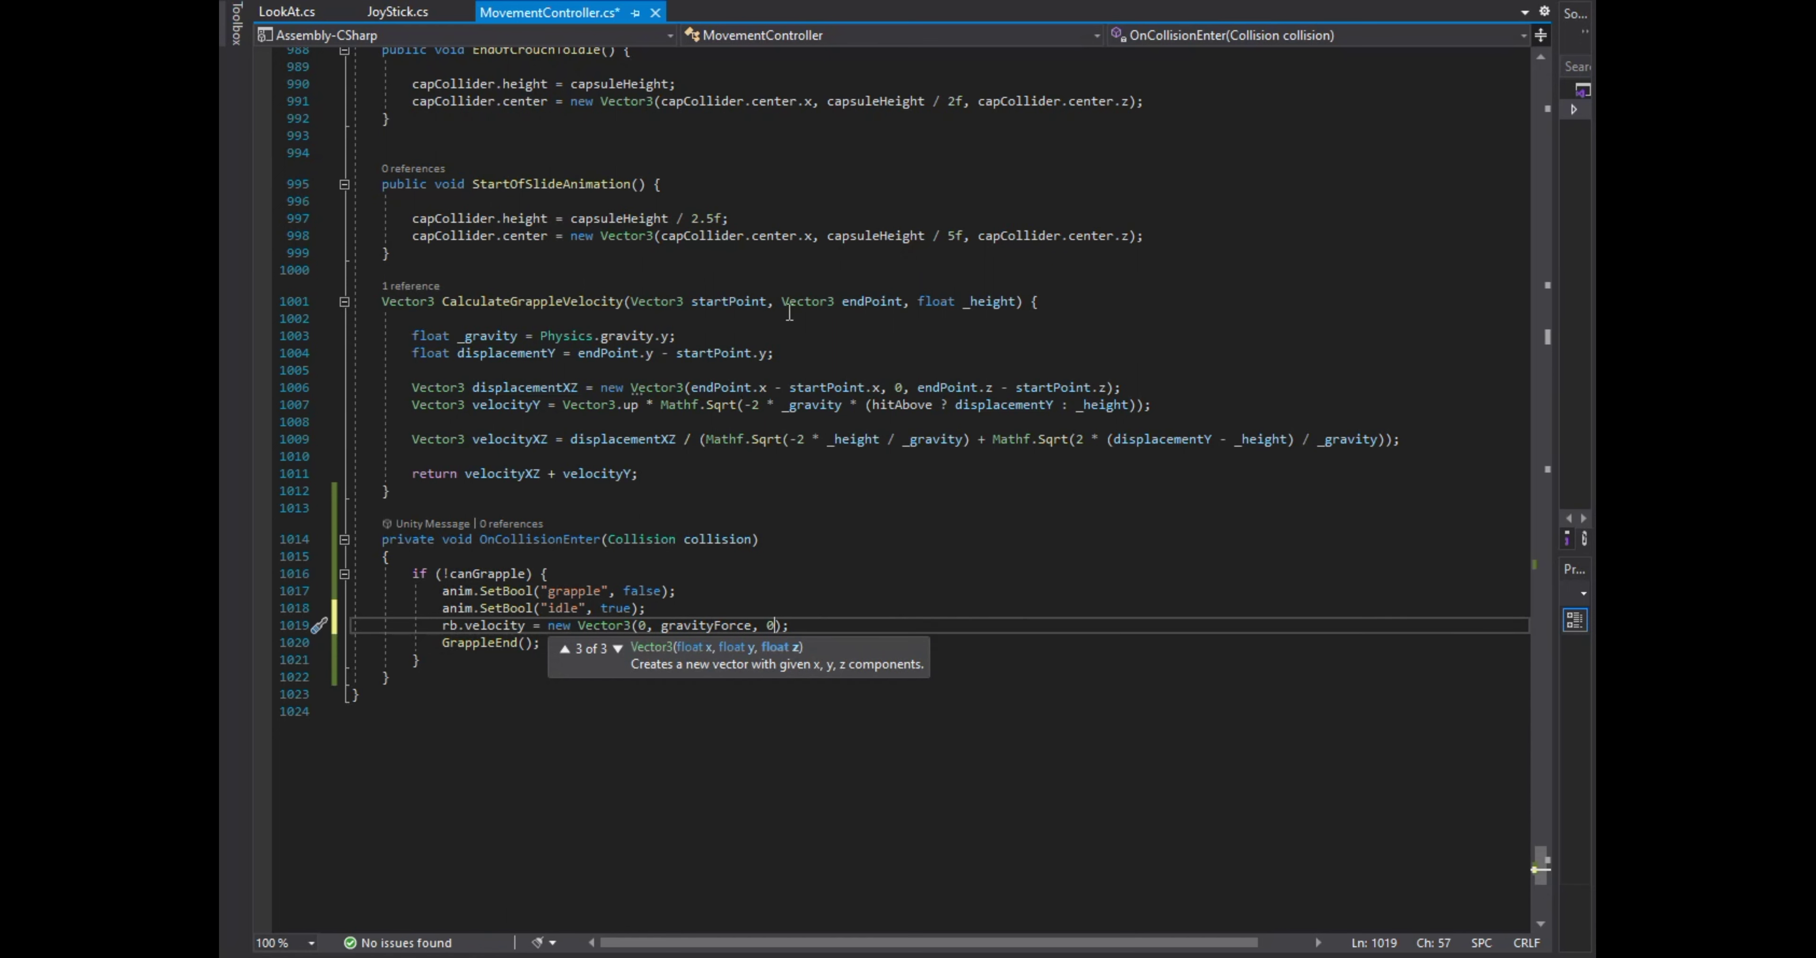
key("ctrl+s")
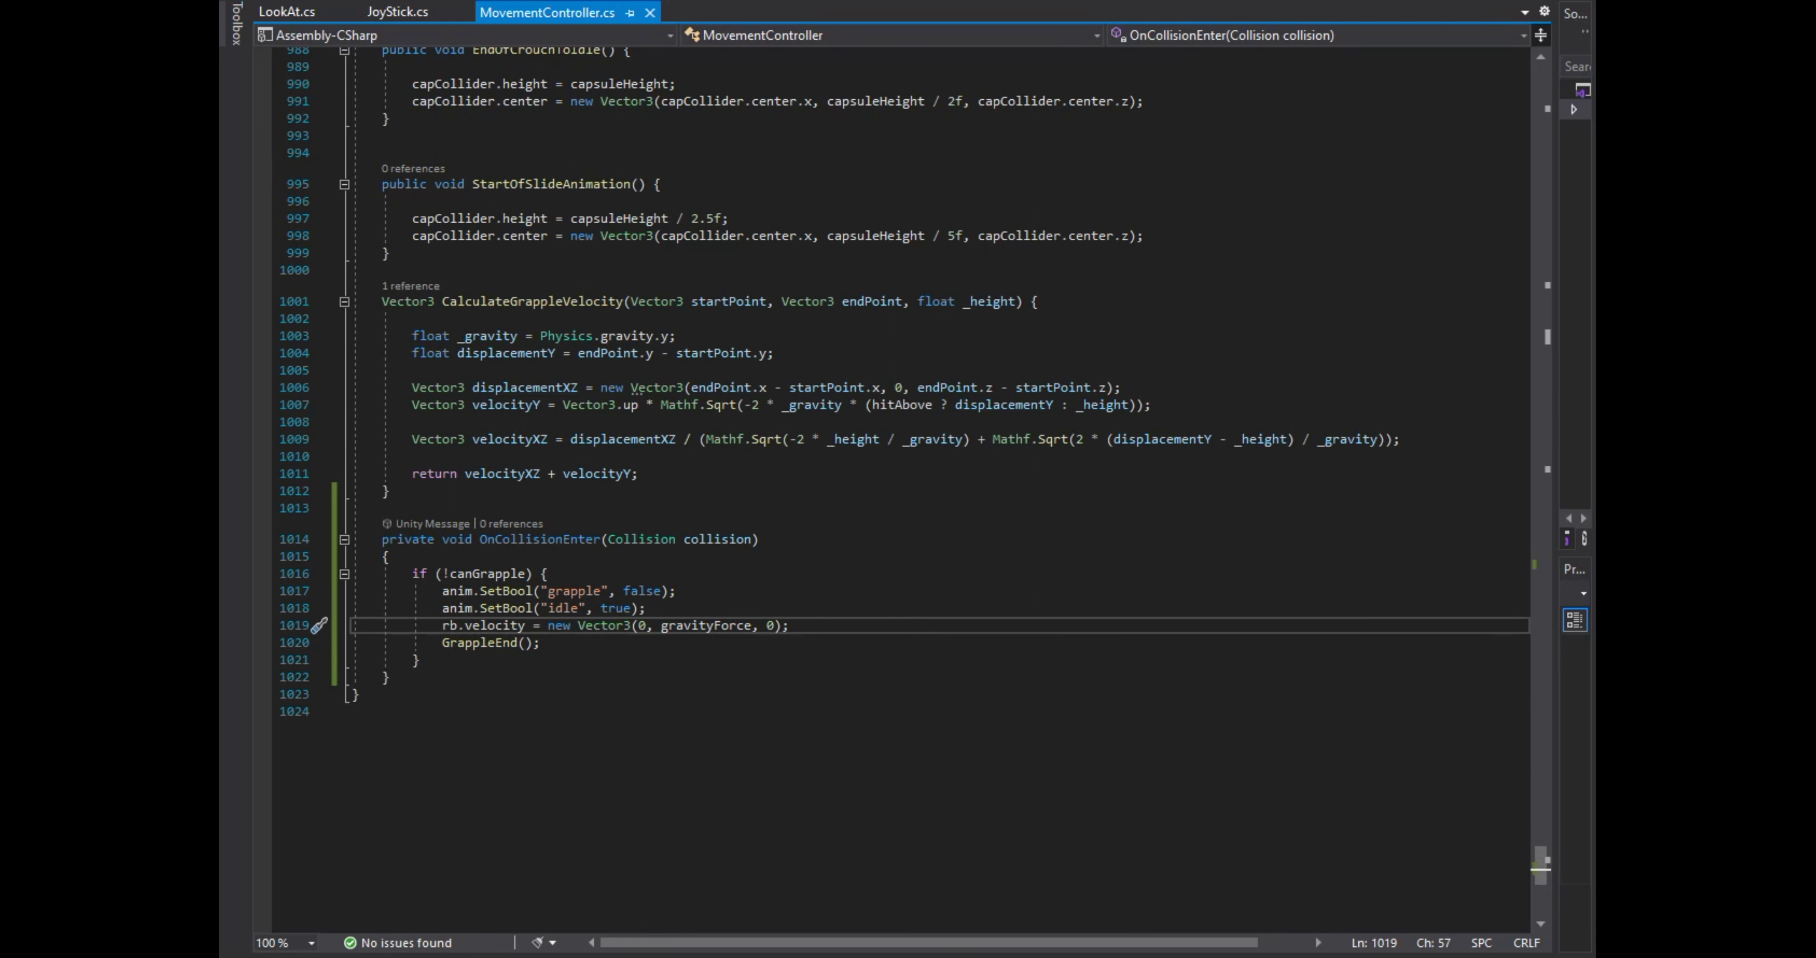
Change the if condition from !canGrapple to !isGrappling and save the script.
double_click(487, 574)
type("isGrappling")
key("ctrl+s")
key("alt+Tab")
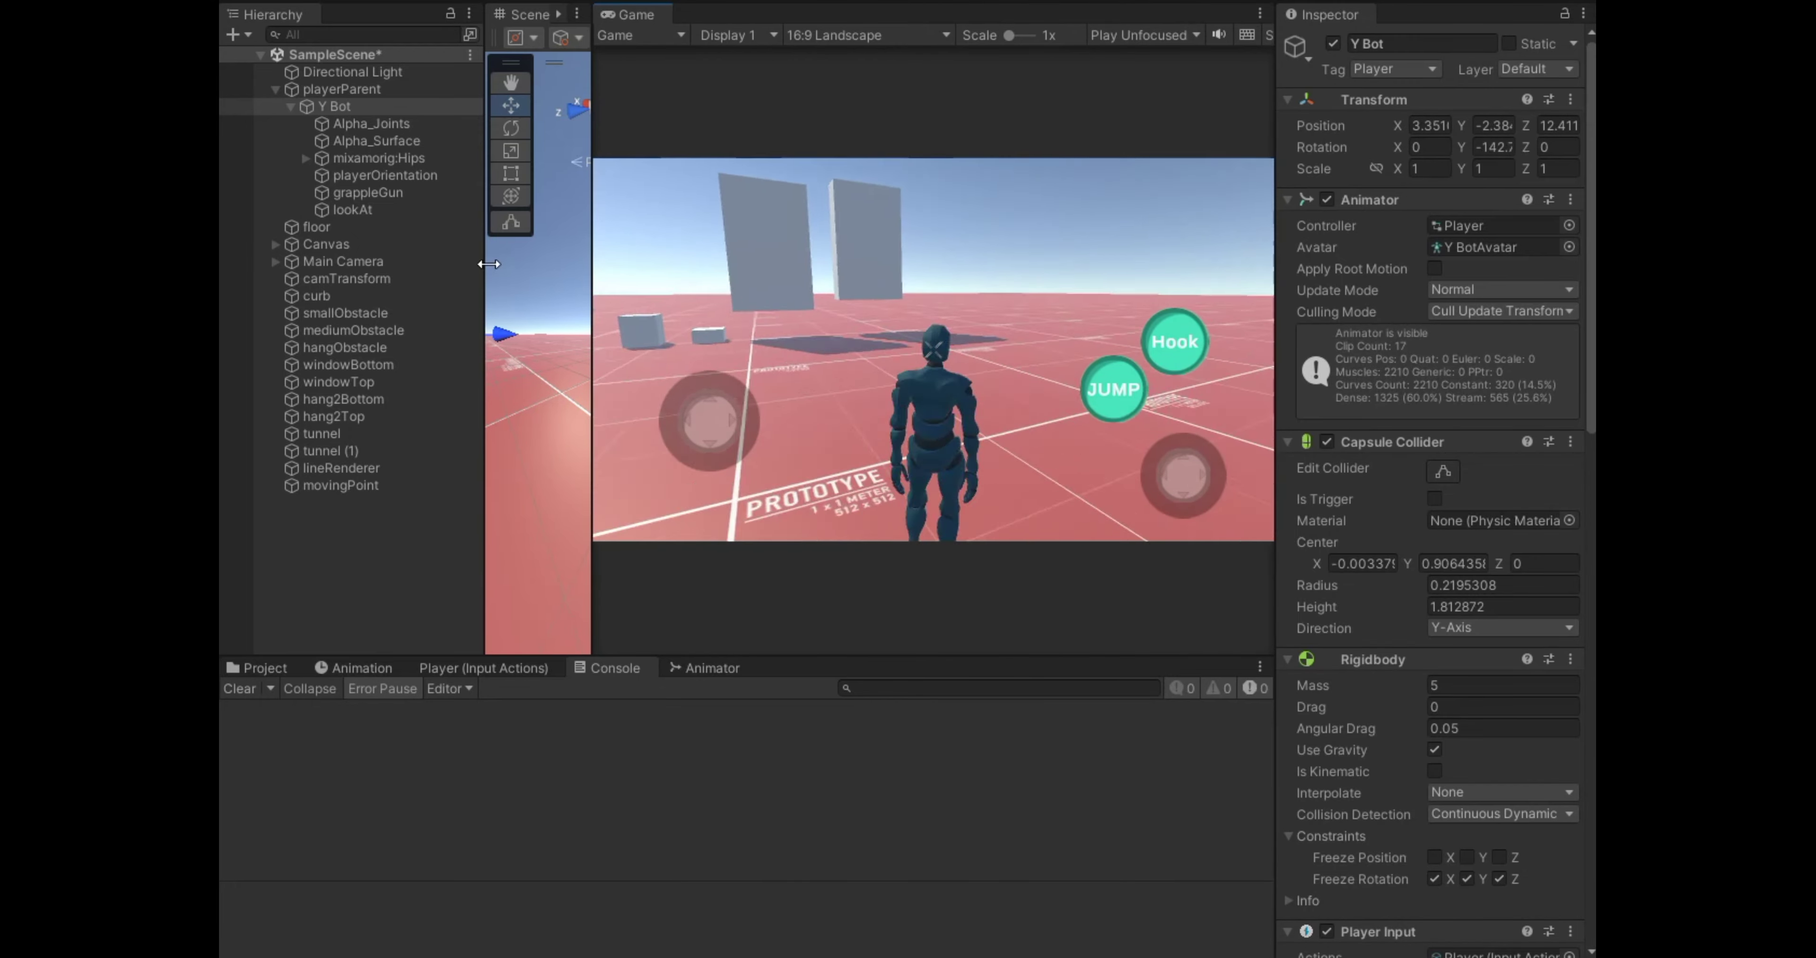
Maximize the running Game view and fire the grapple hook twice with the Hook button.
left_click(433, 246)
left_click(911, 336)
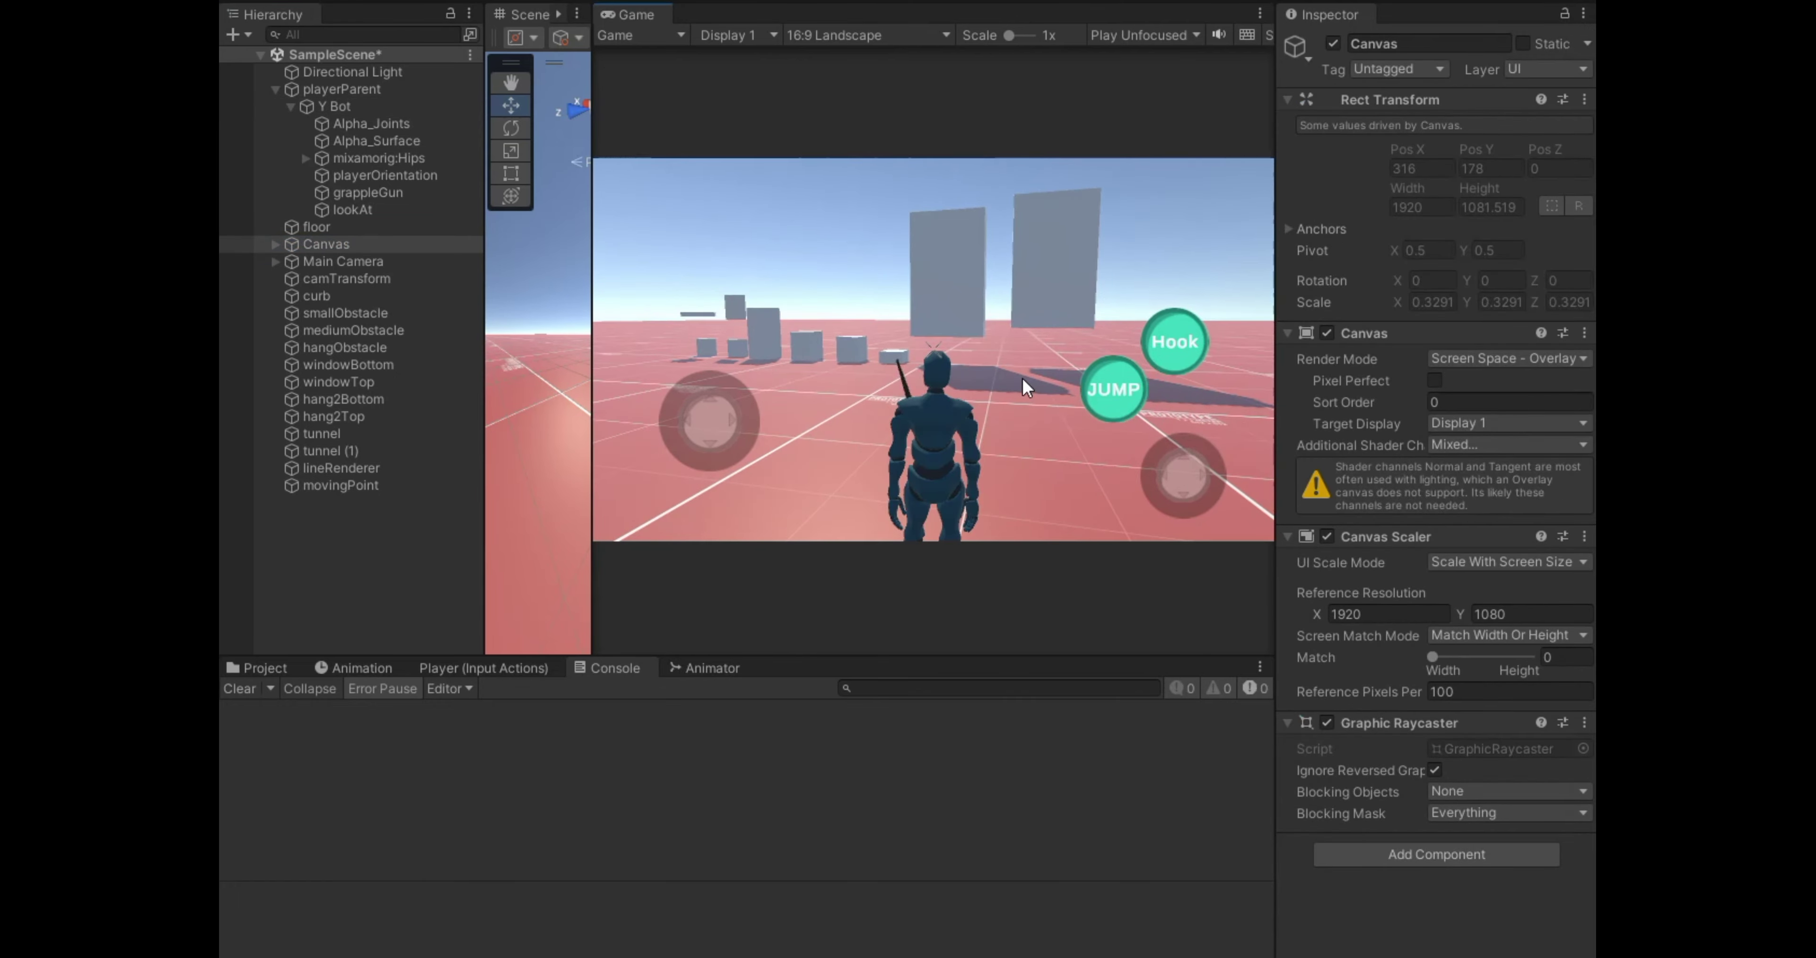
key("shift+space")
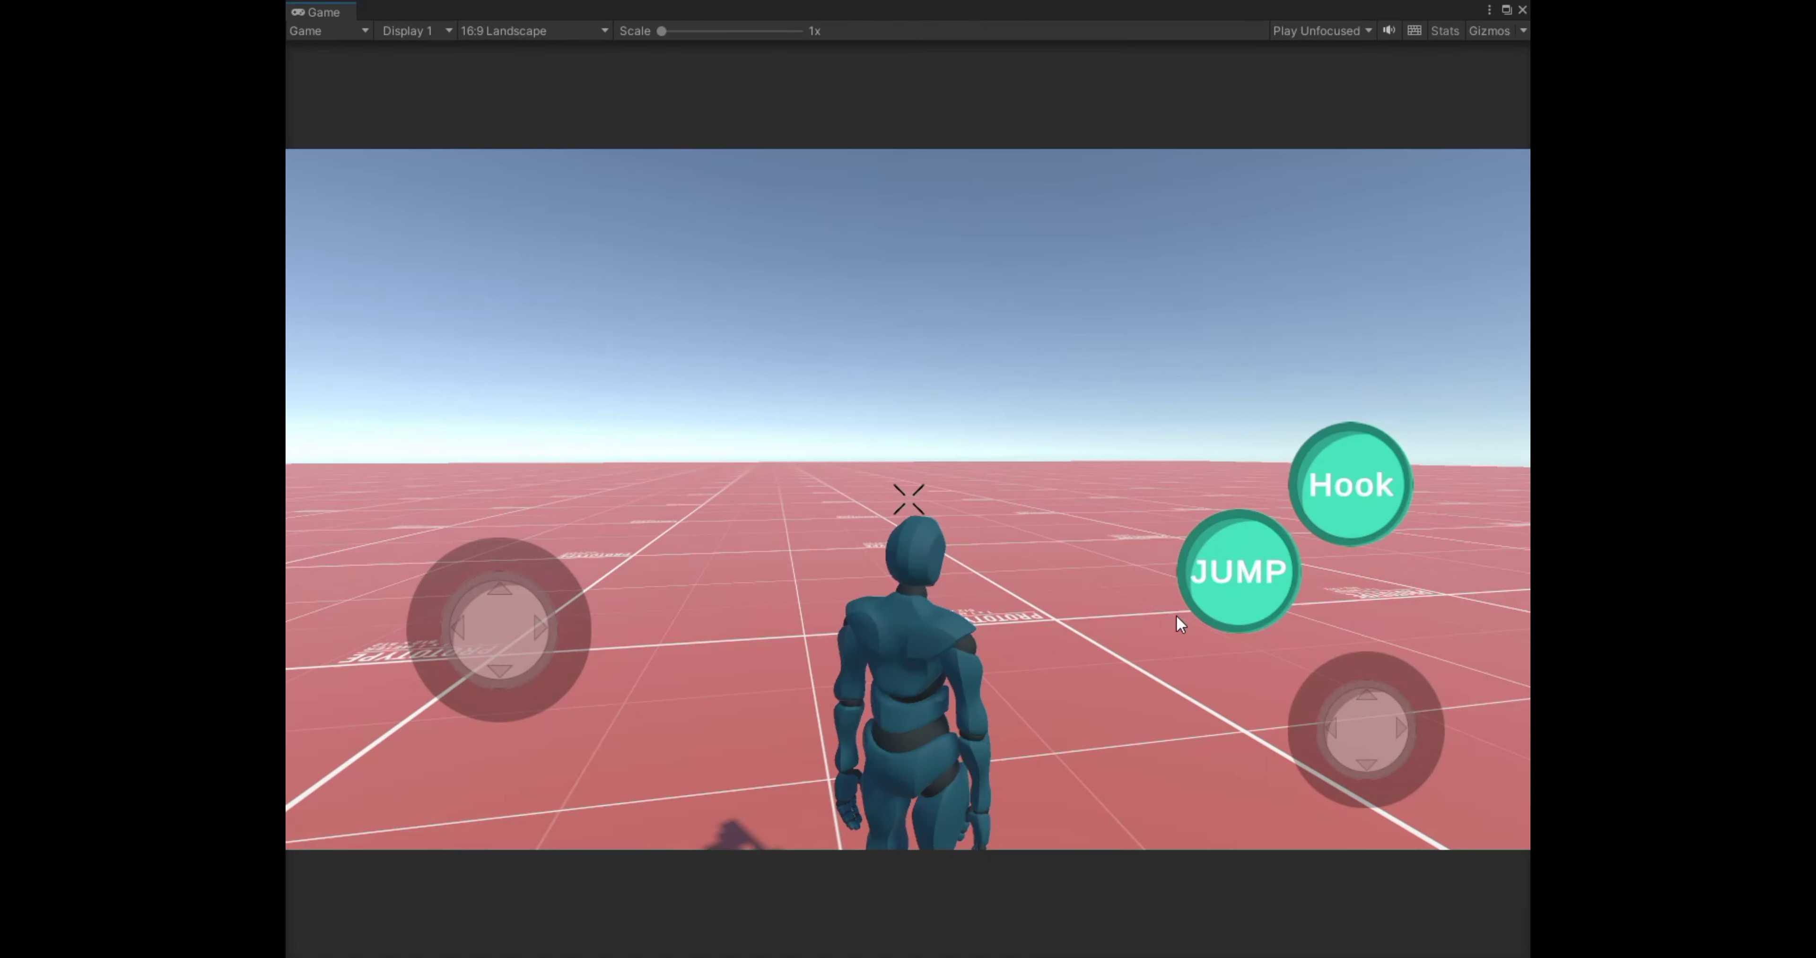
left_click(1164, 636)
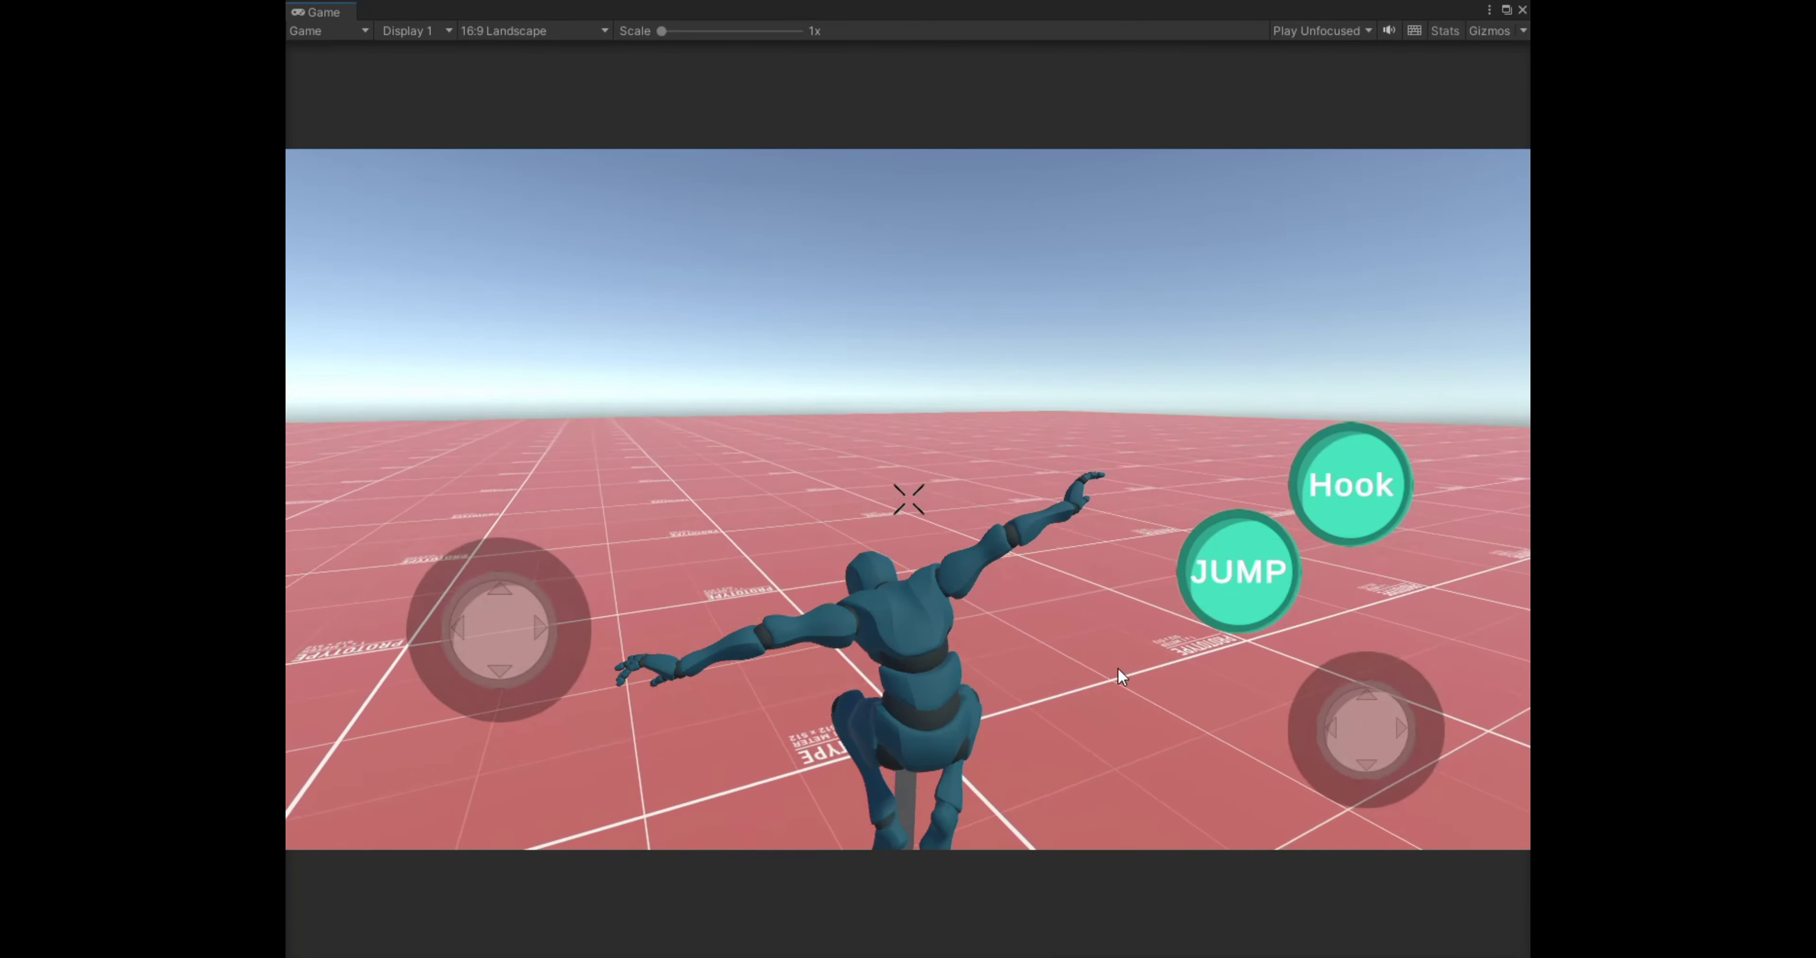
key("w")
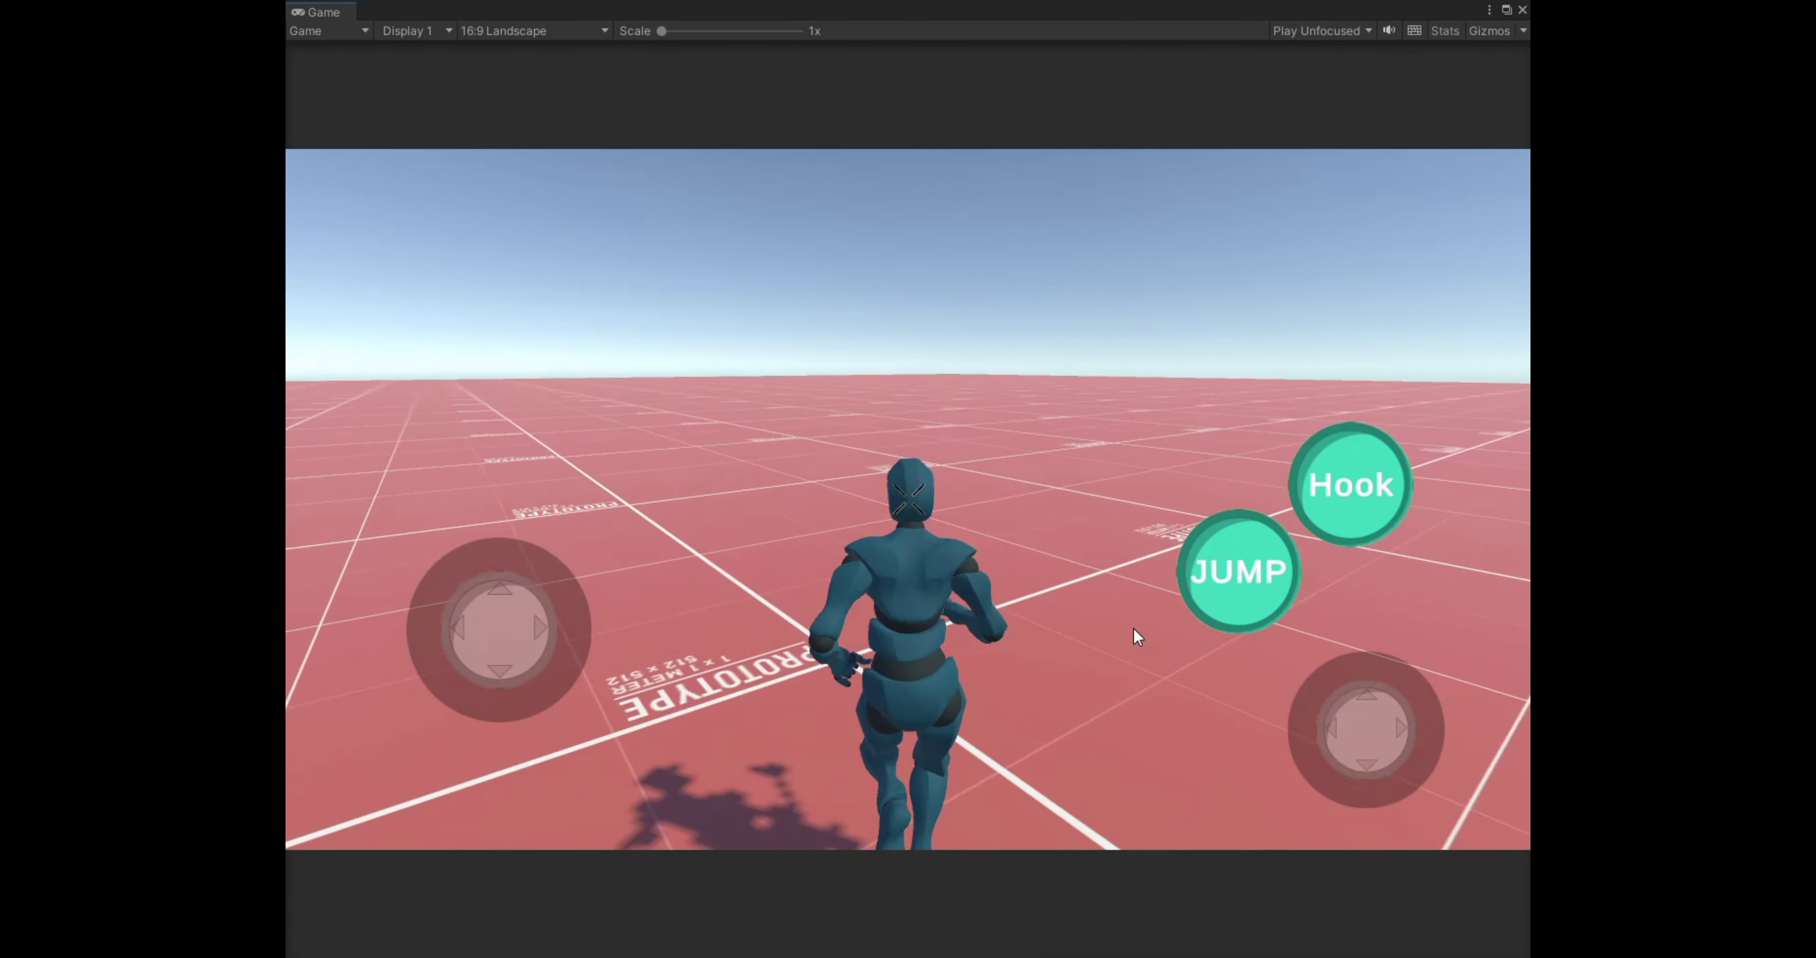
left_click(1129, 627)
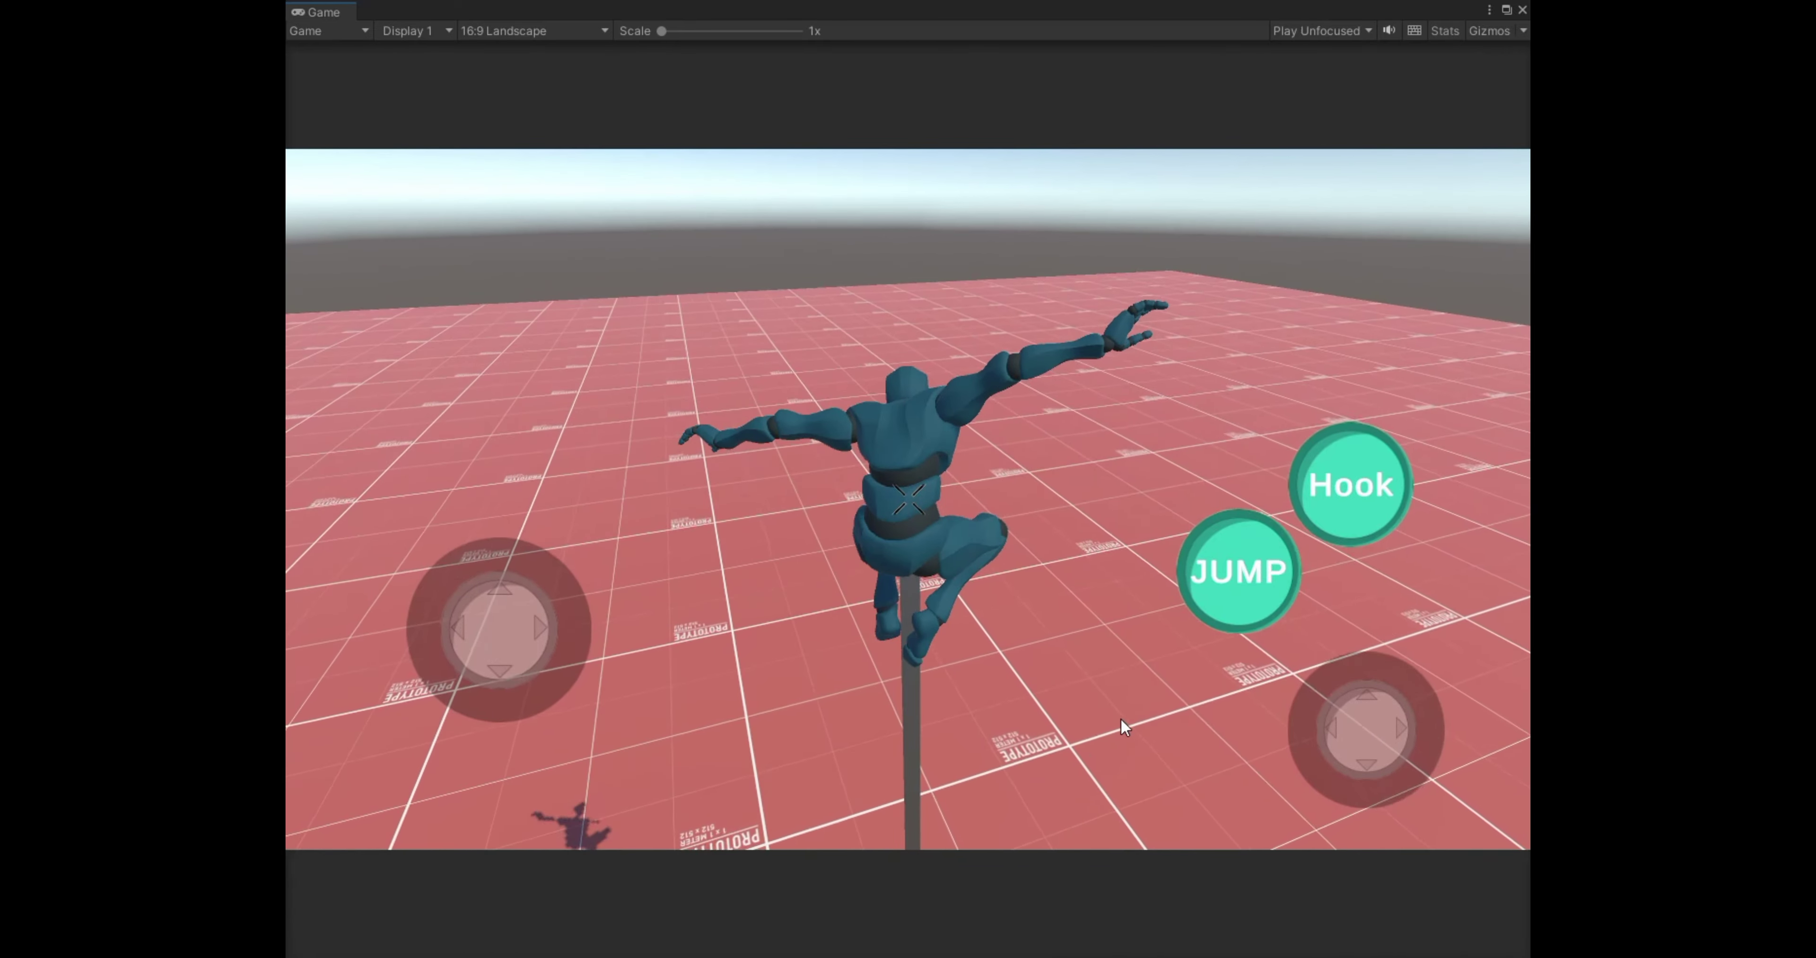
Tilt the camera during the swing, then hook the distant buildings and run forward.
left_click_drag(1145, 700, 1137, 666)
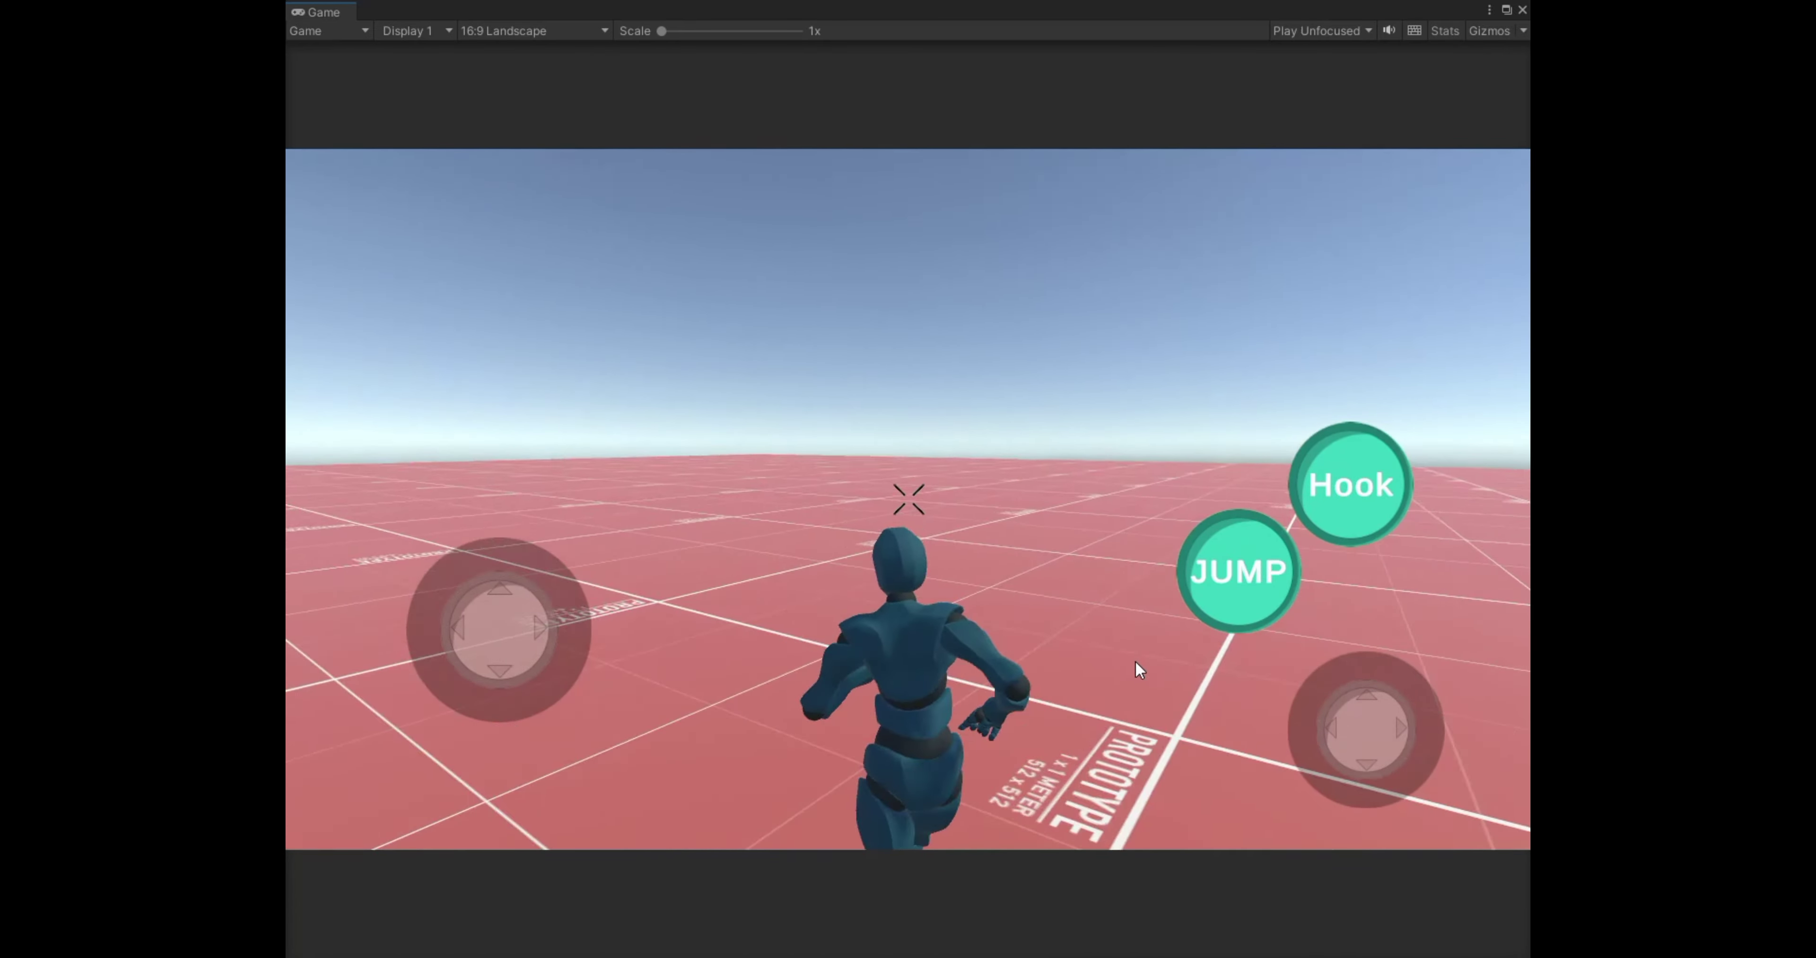
mouse_move(1131, 662)
left_mouse_down()
mouse_move(1166, 698)
mouse_move(1145, 747)
mouse_move(1303, 662)
left_mouse_up()
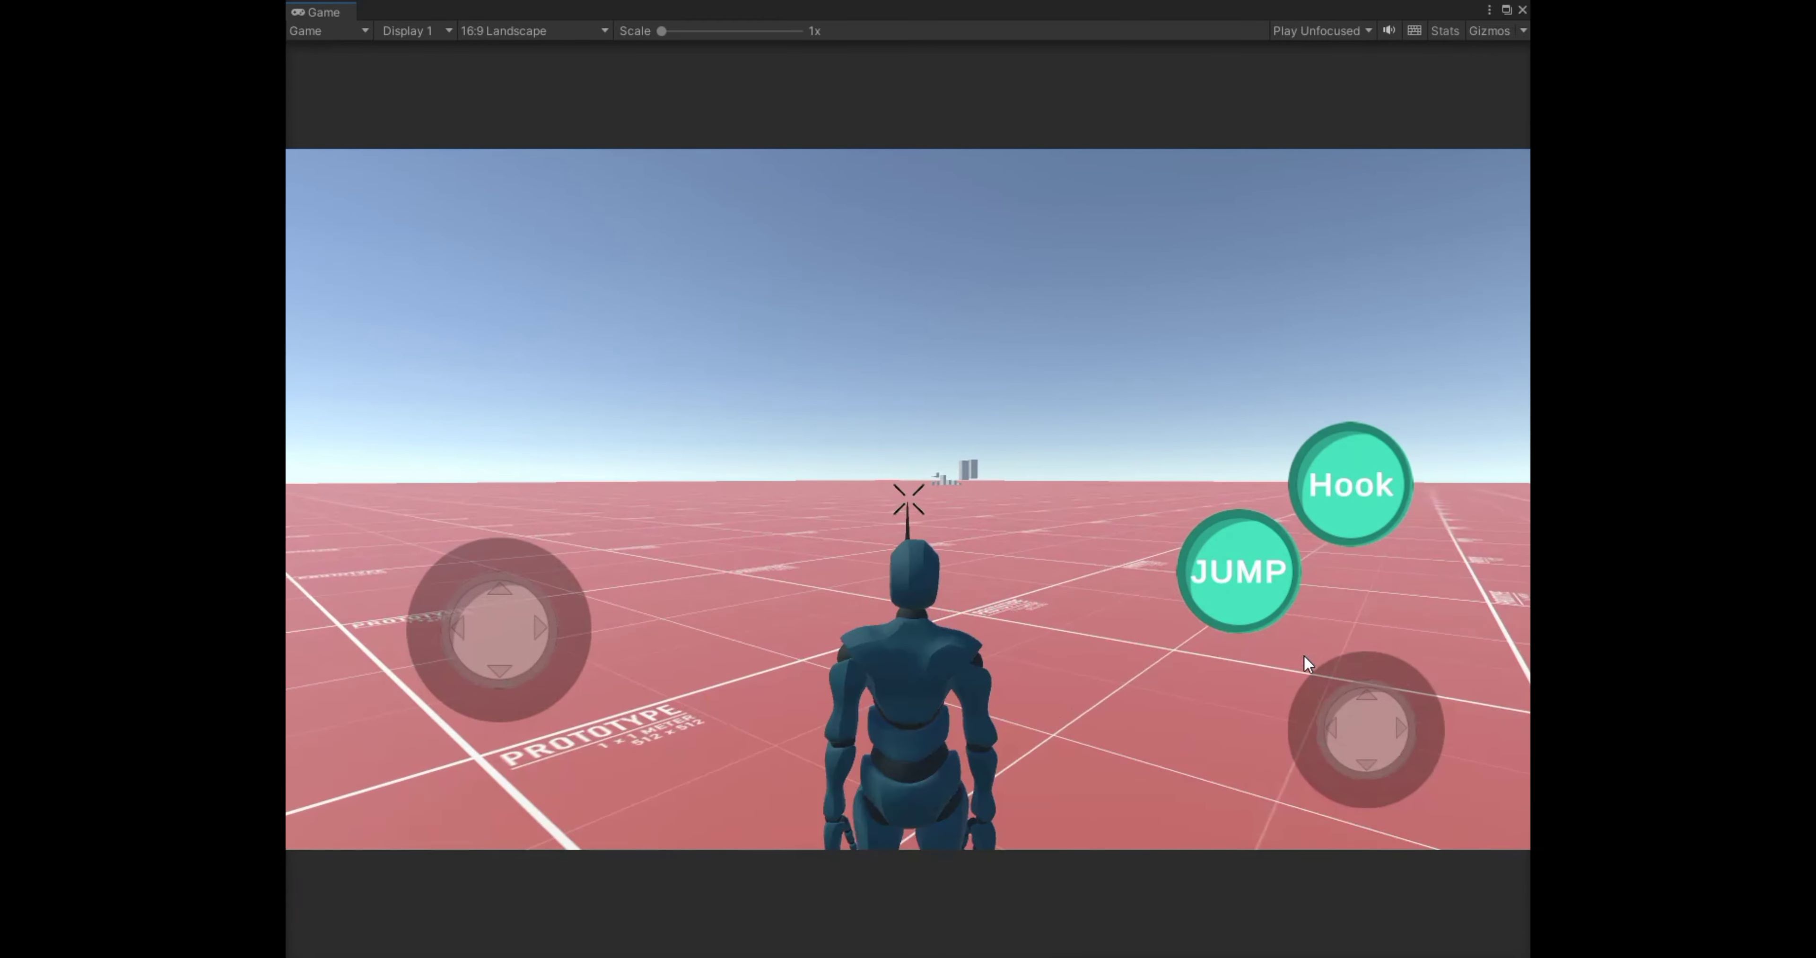
left_click_drag(1304, 662, 1308, 695)
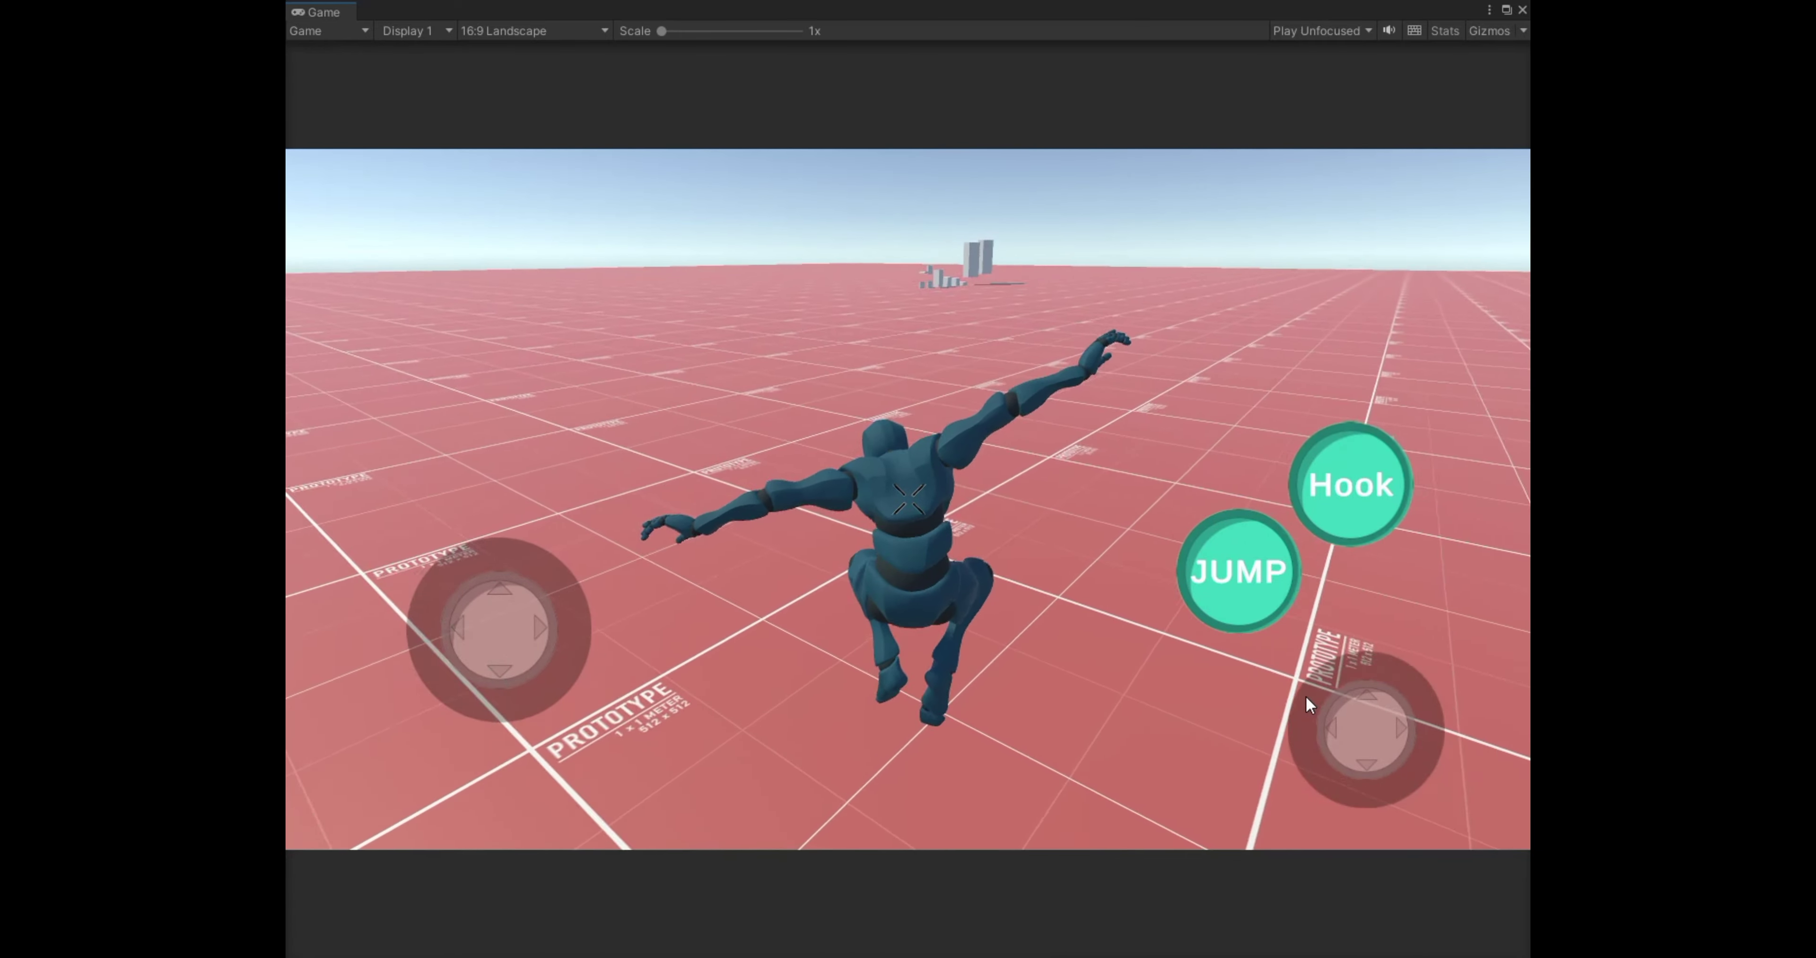
left_click_drag(1308, 692, 1313, 629)
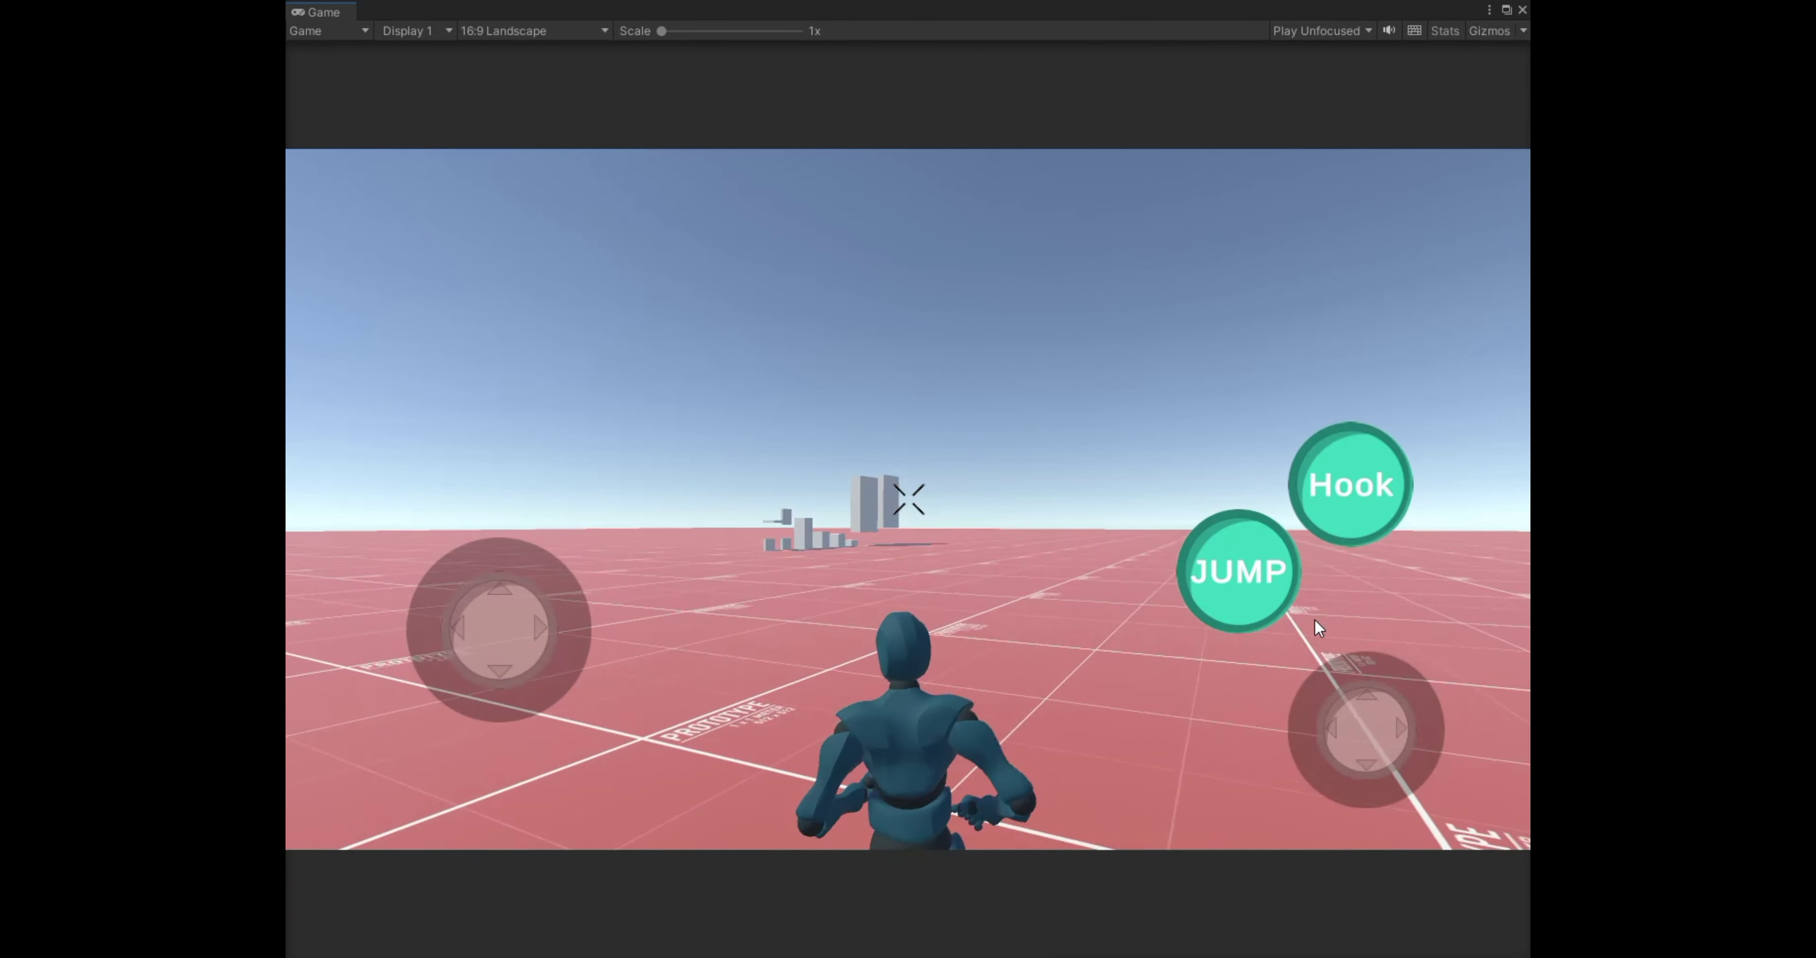
key("e")
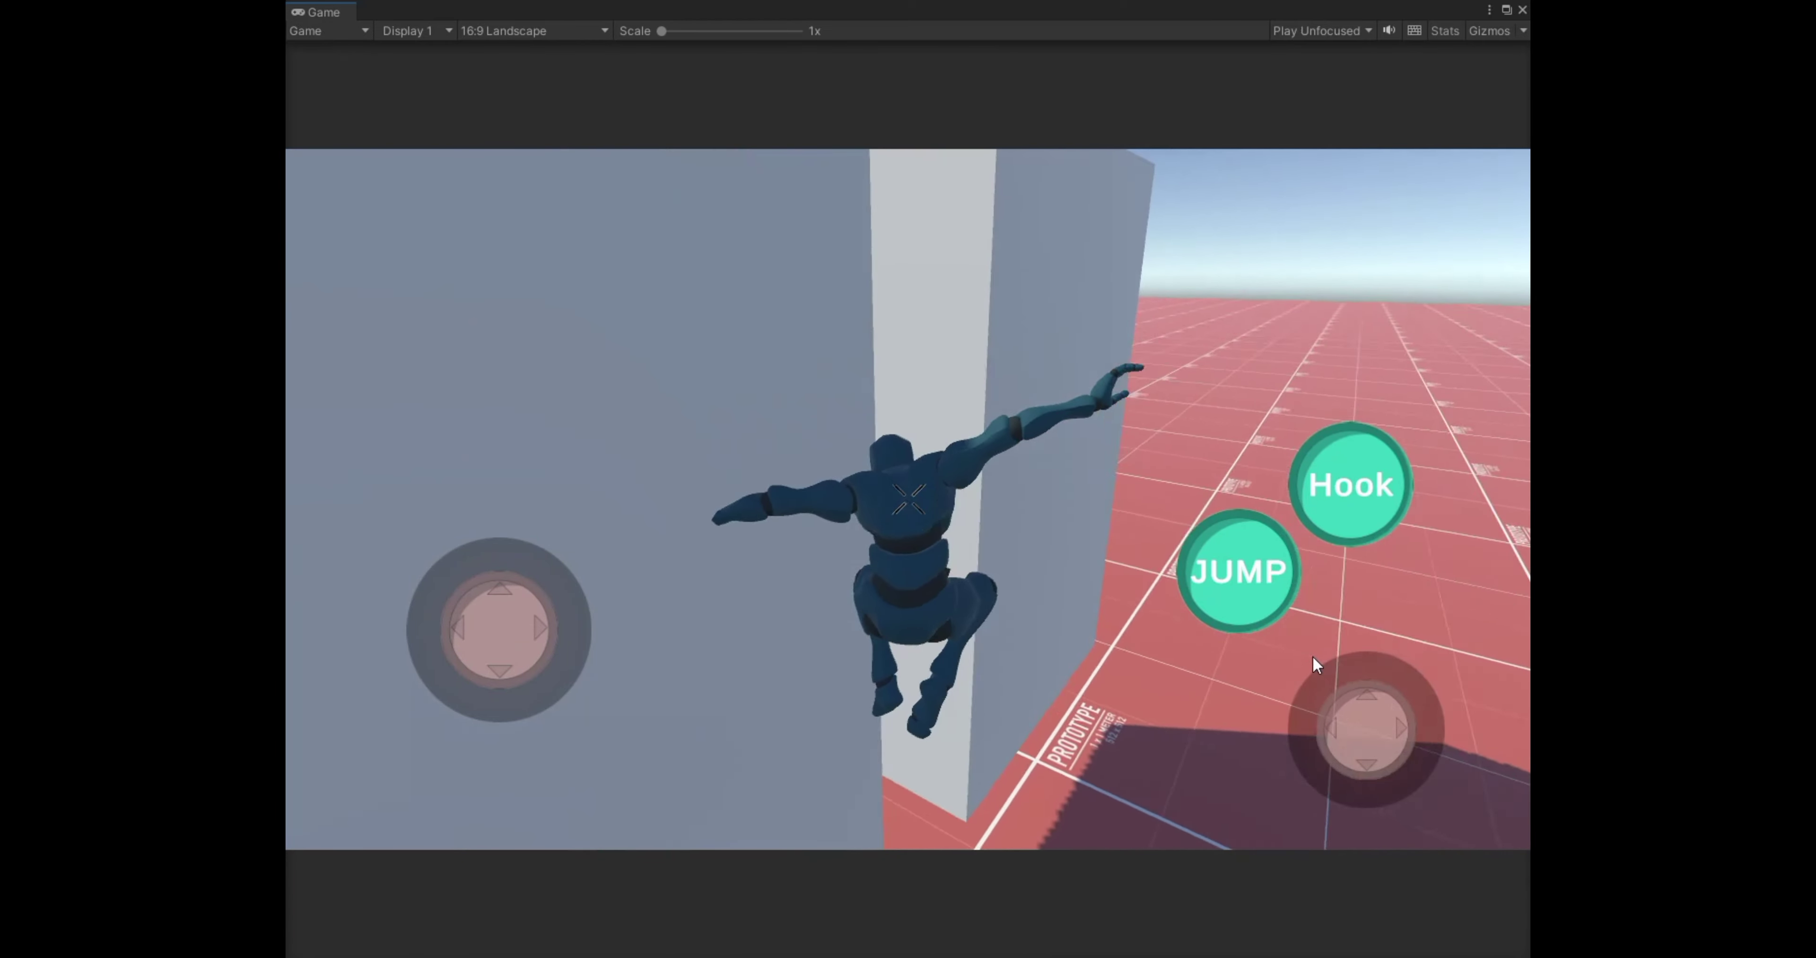
key("w")
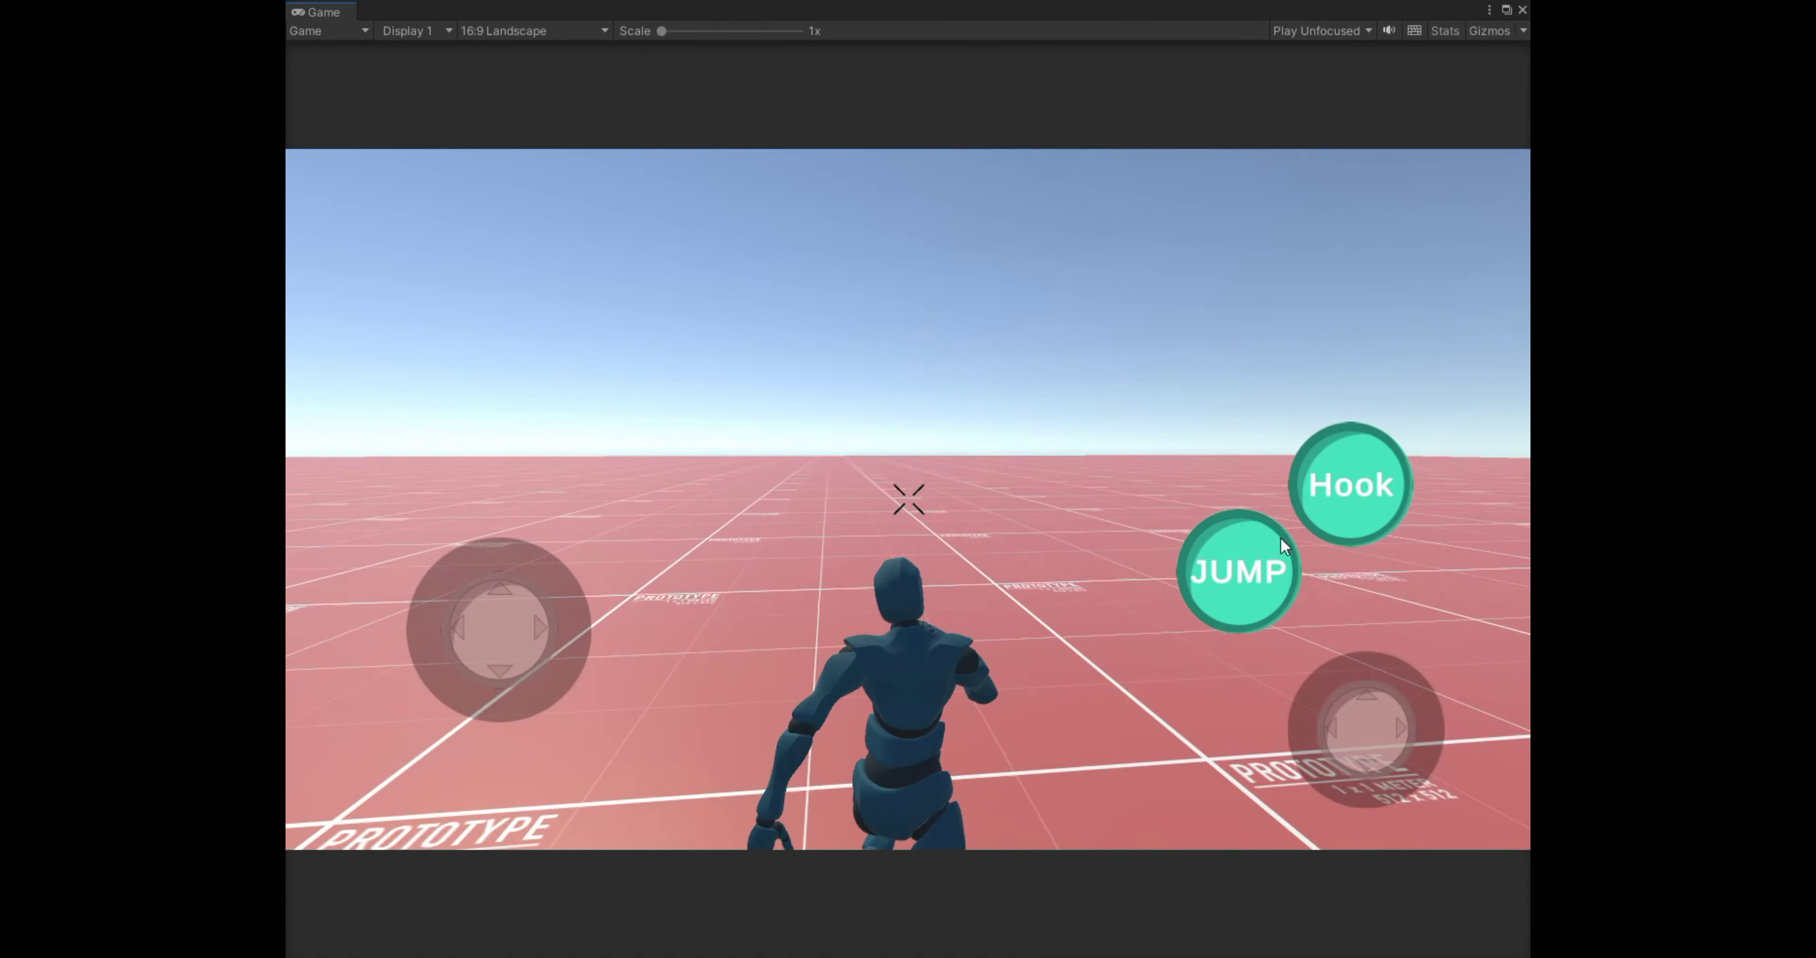
Jump, grapple toward the crosshair, and tilt the camera between sky and character while swinging.
left_click(1281, 539)
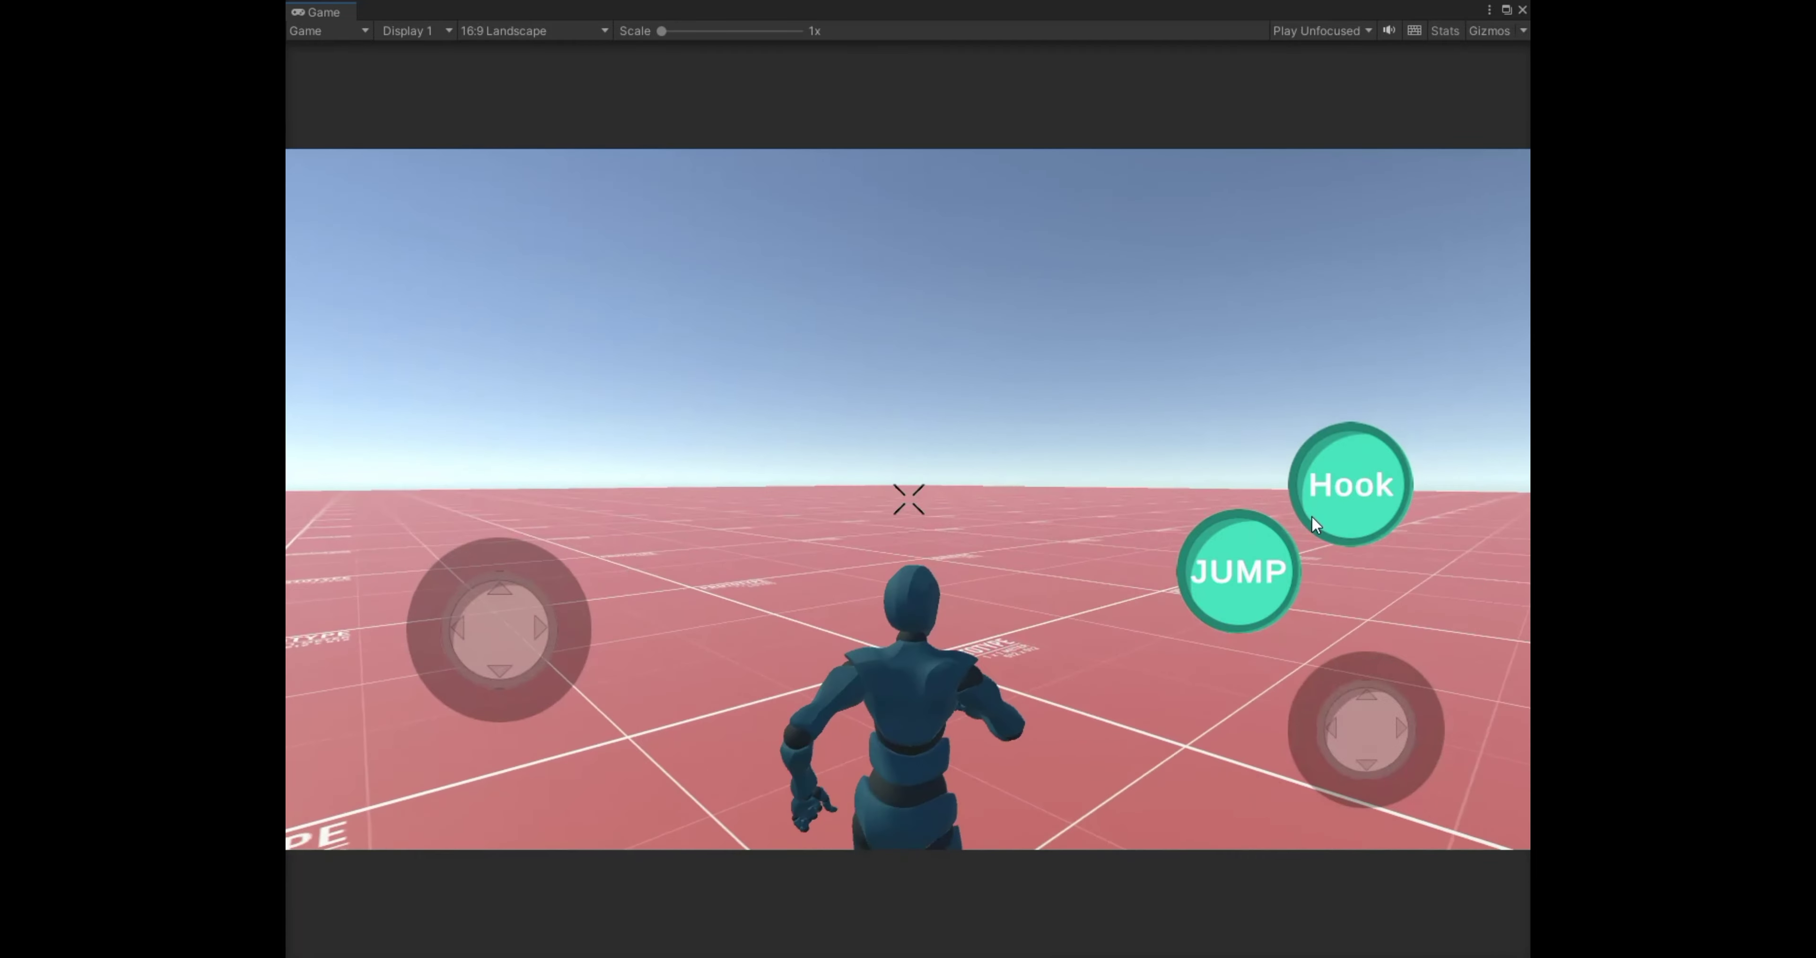
left_click(1312, 521)
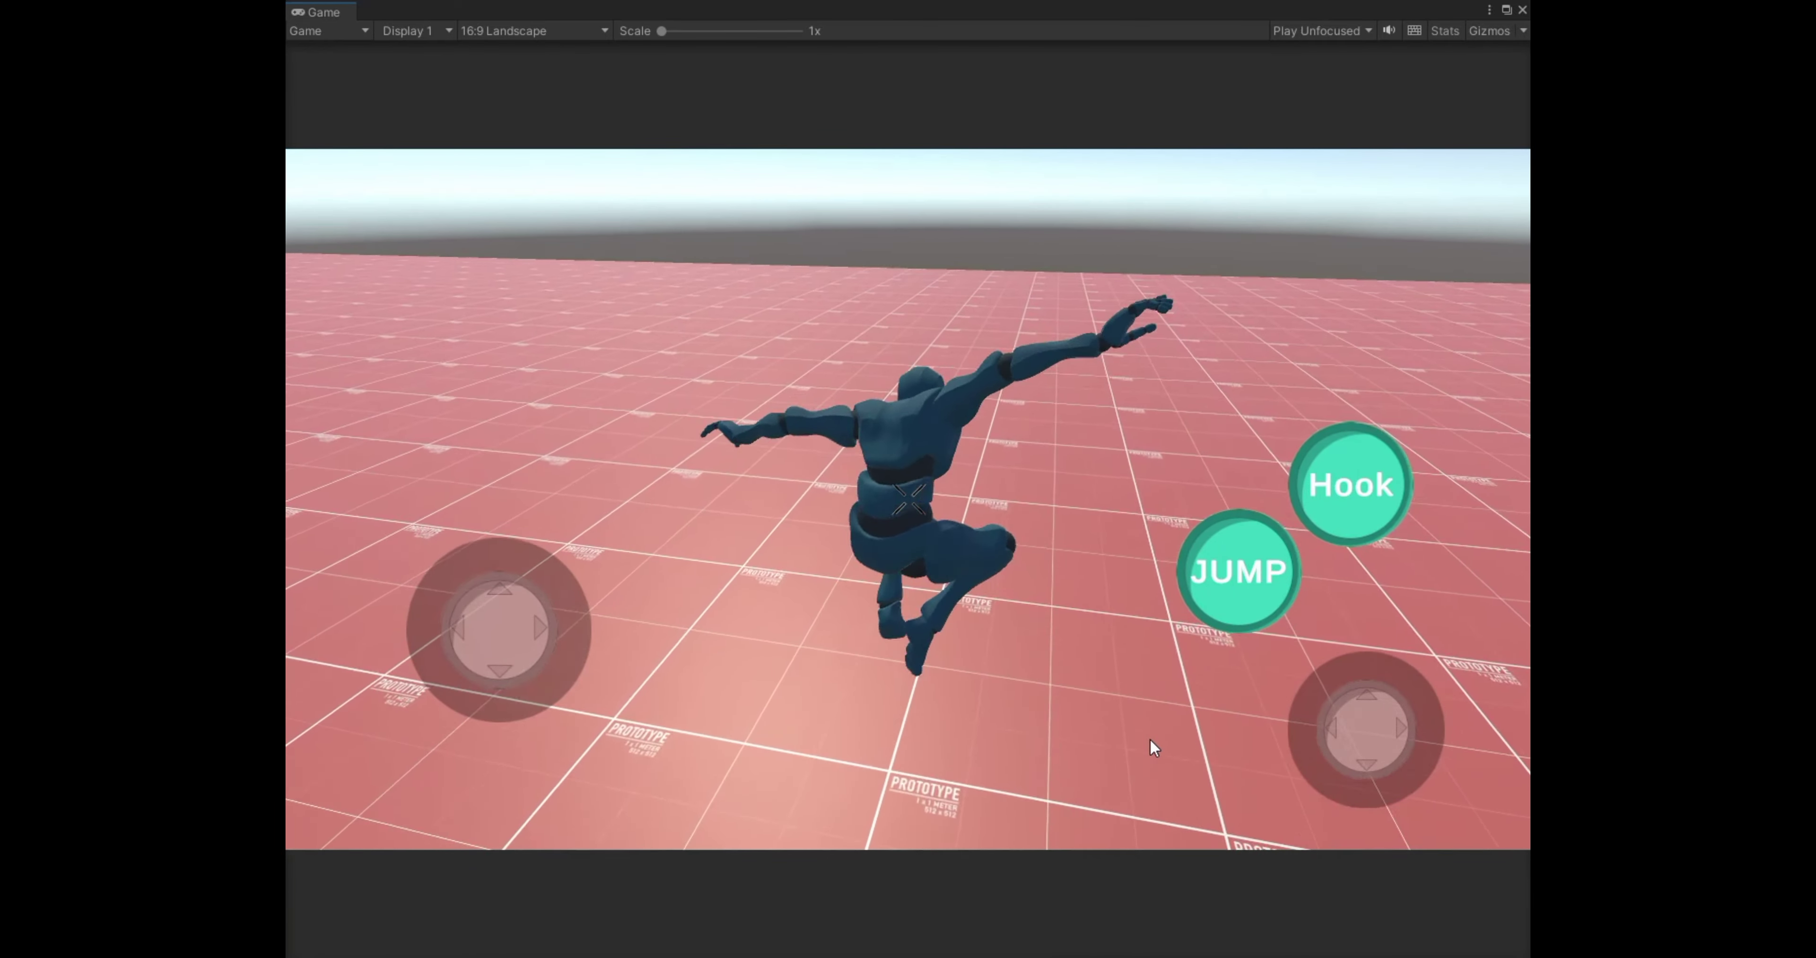
mouse_move(1154, 746)
left_mouse_down()
mouse_move(1093, 605)
mouse_move(1117, 602)
left_mouse_up()
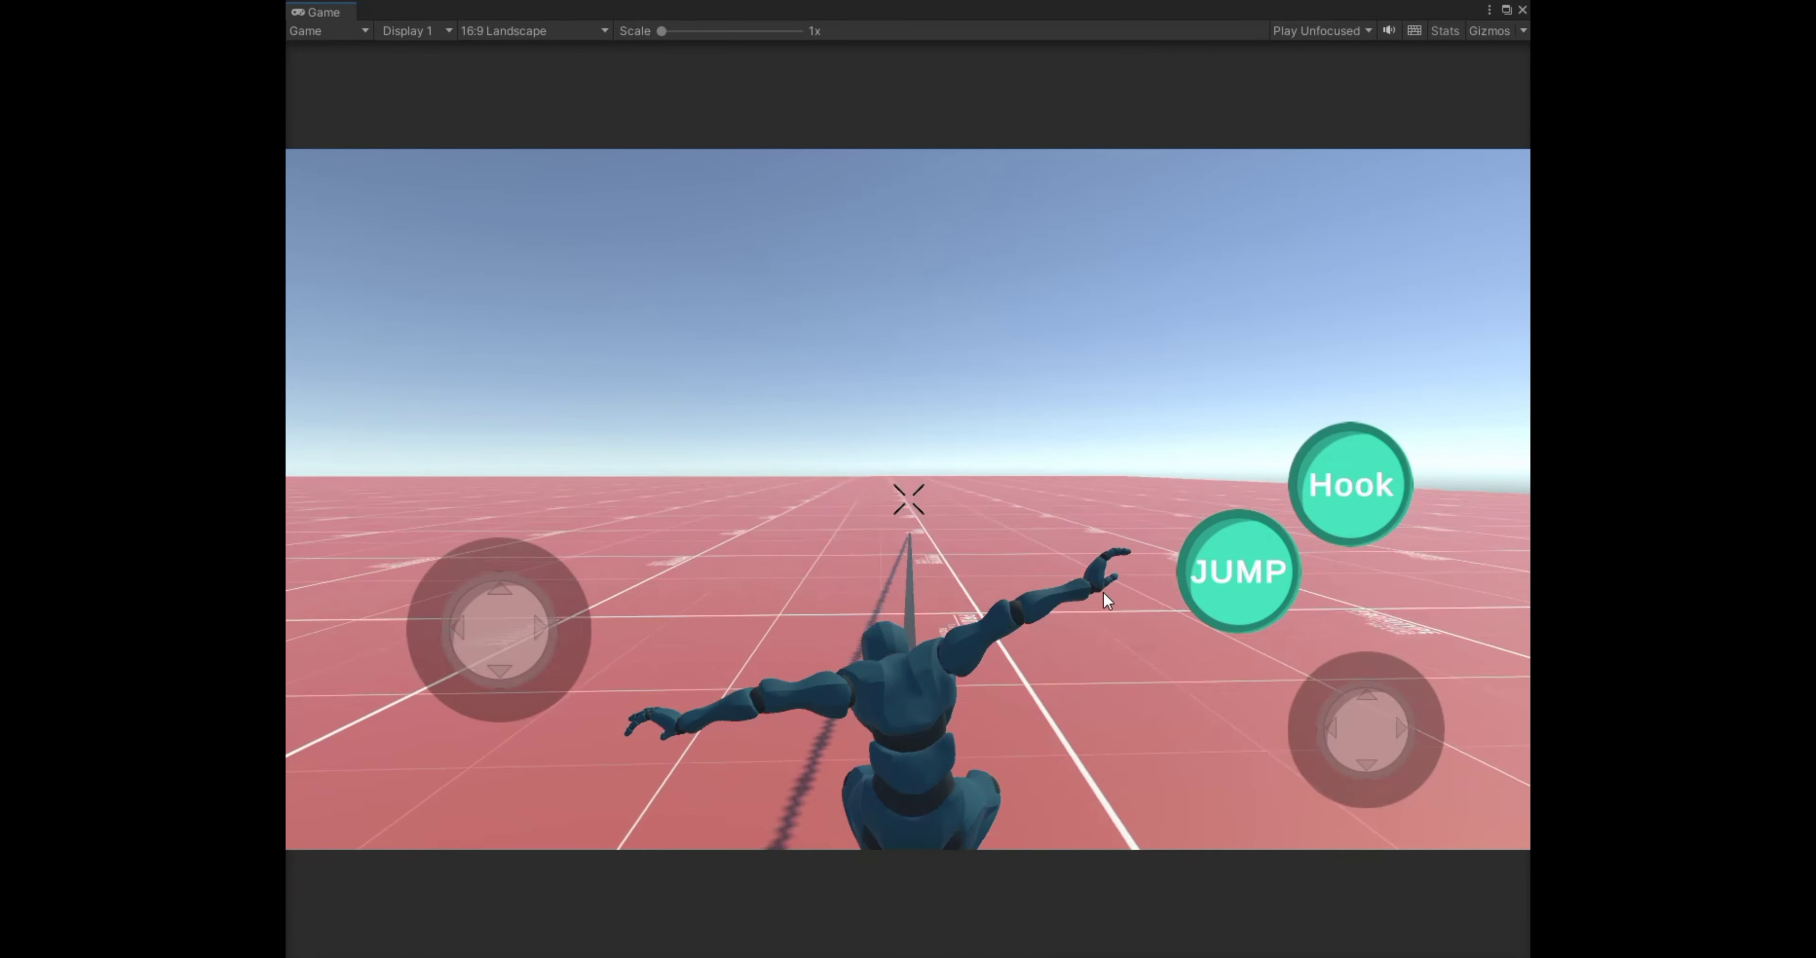
left_click_drag(1104, 599, 1115, 522)
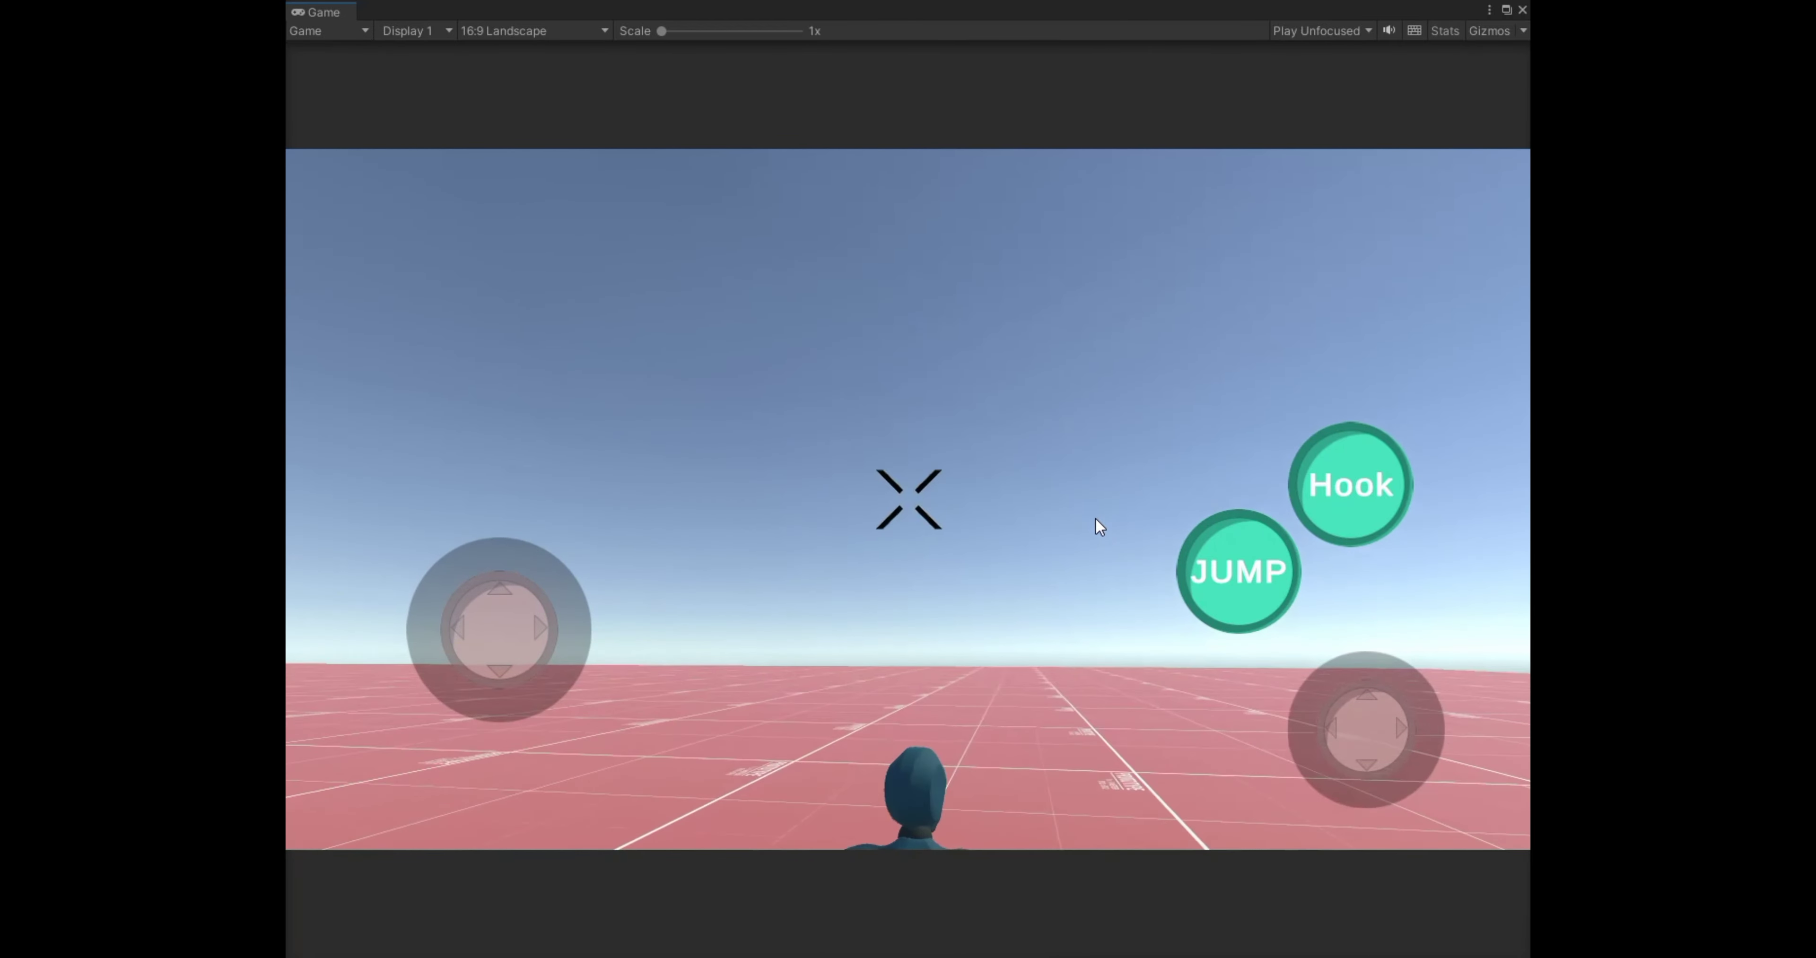
left_click_drag(1095, 529, 1091, 595)
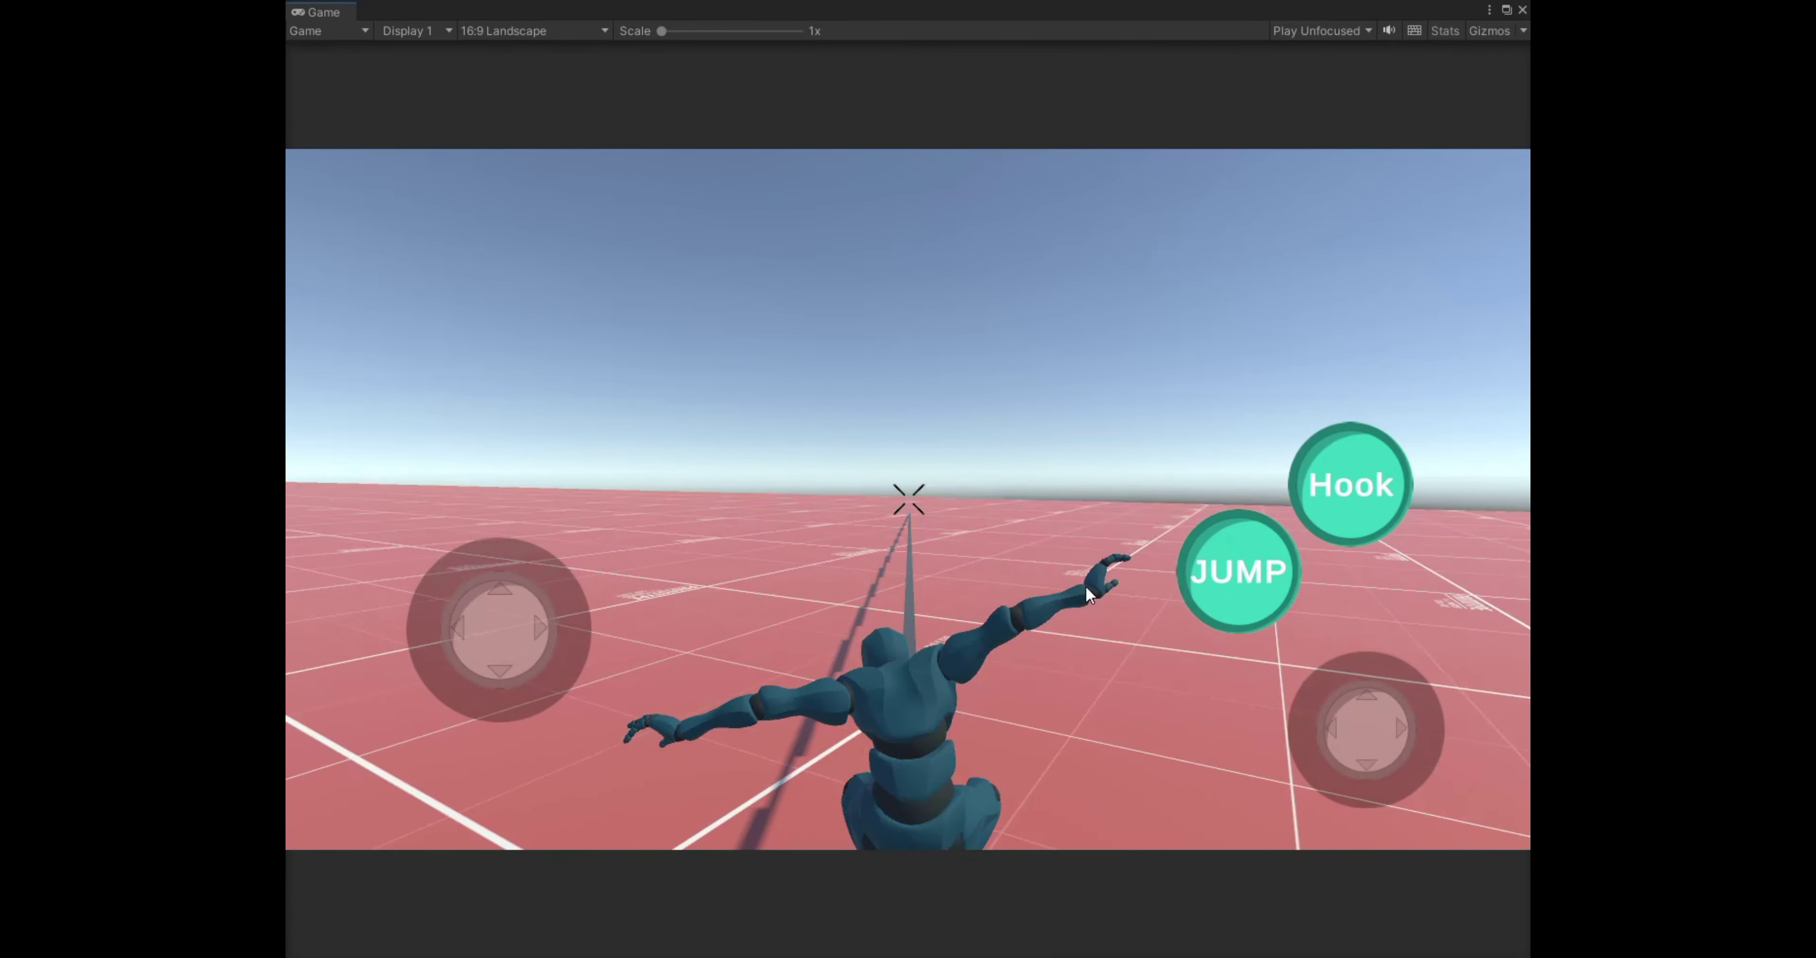
left_click_drag(1086, 600, 1080, 634)
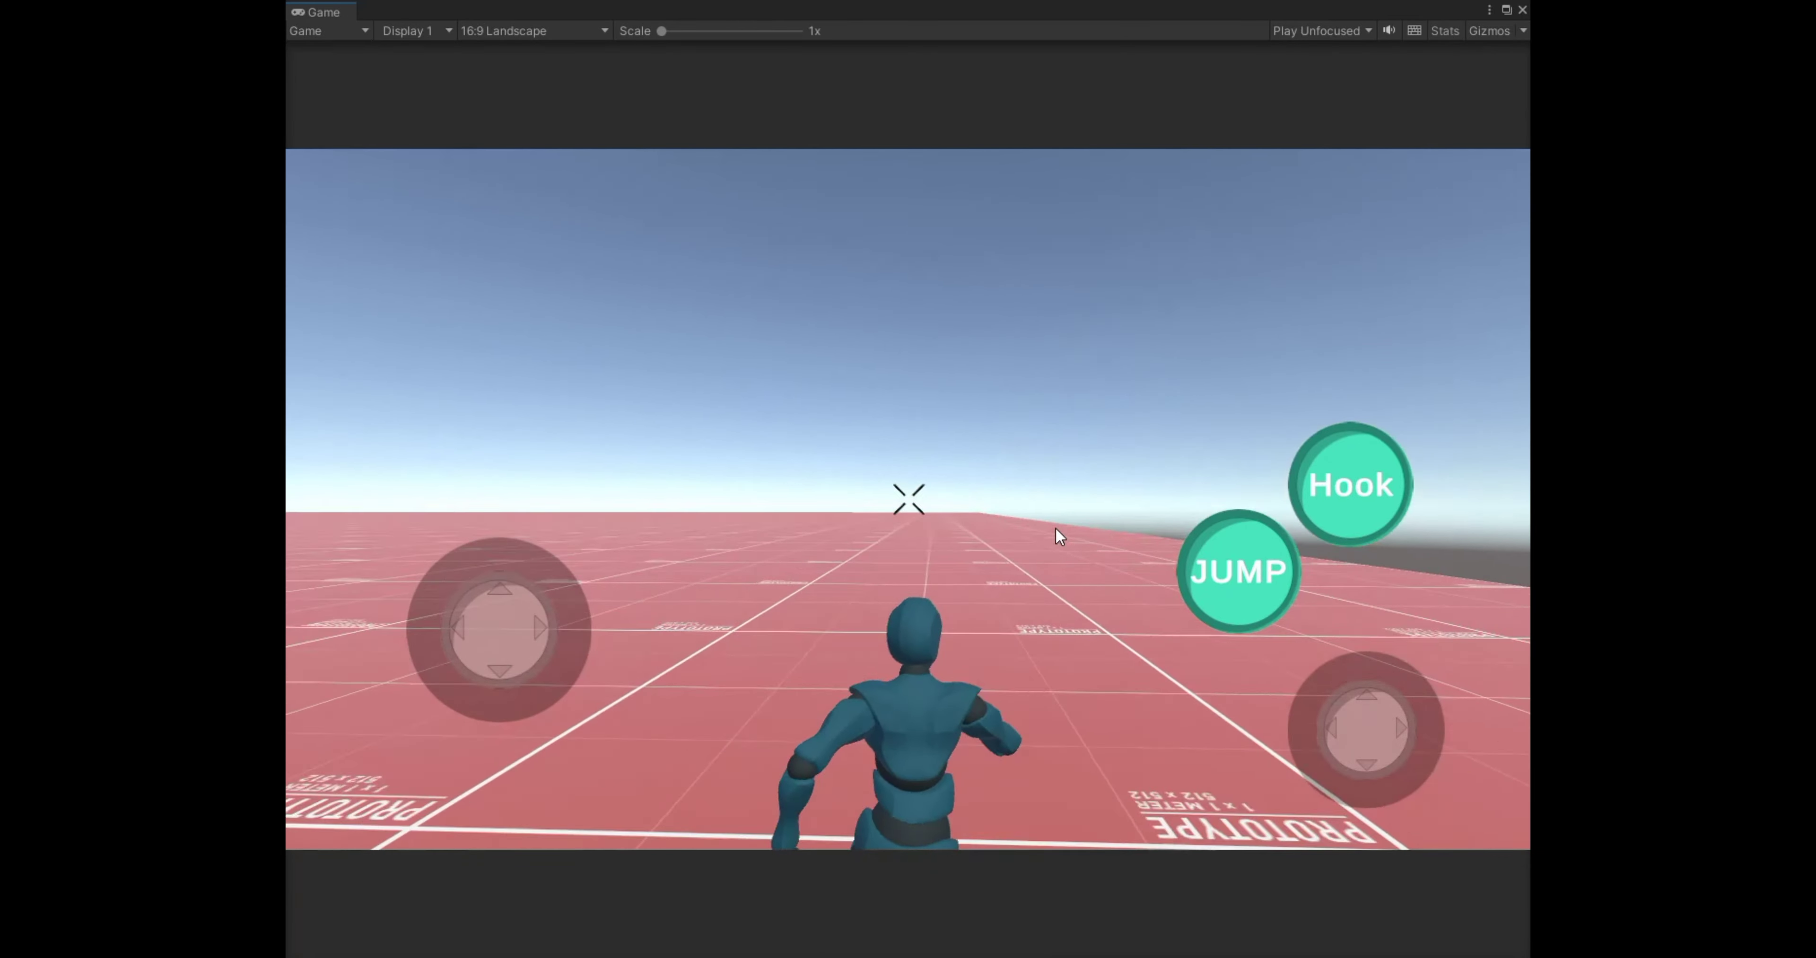